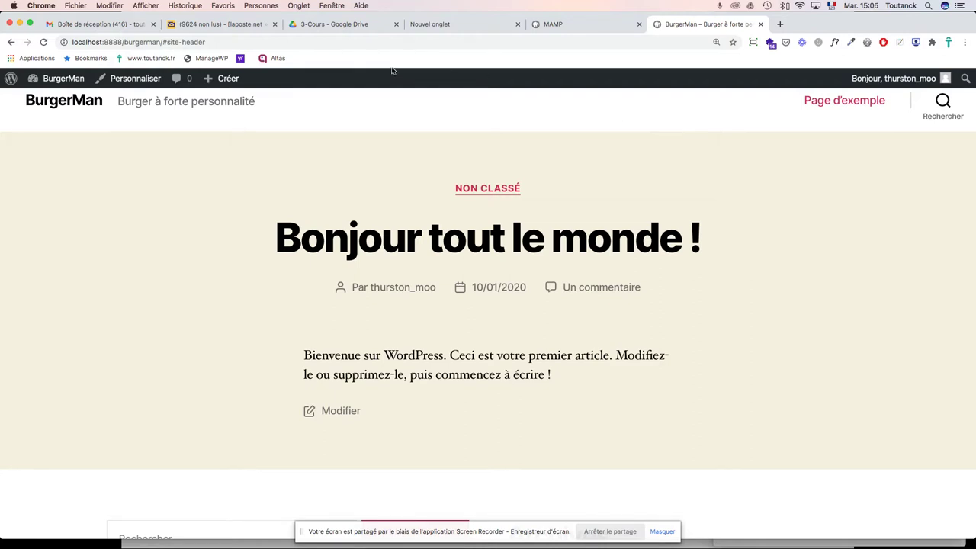
Step: Switch to the slide presentation and advance two slides to the WordPress dashboard summary
{"action": "key", "text": "super+Tab"}
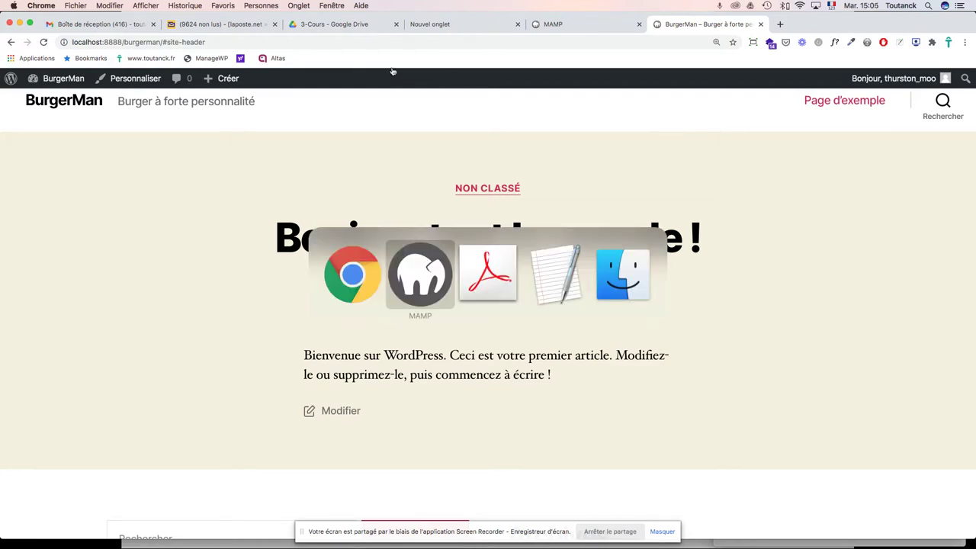
{"action": "key", "text": "super+Tab"}
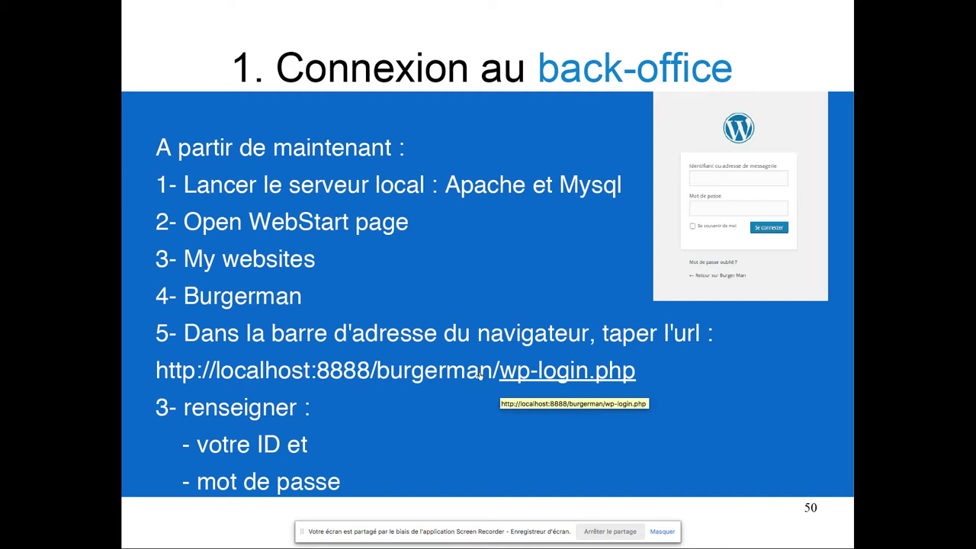
{"action": "key", "text": "Right"}
{"action": "key", "text": "Right"}
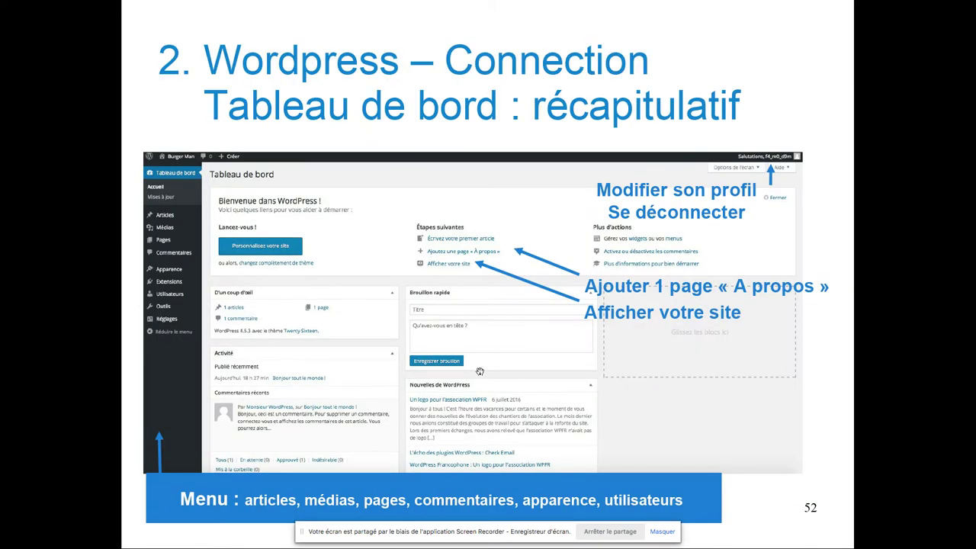
Step: Switch back to Chrome and open the dashboard of the BurgerMan site
{"action": "key", "text": "super+Tab"}
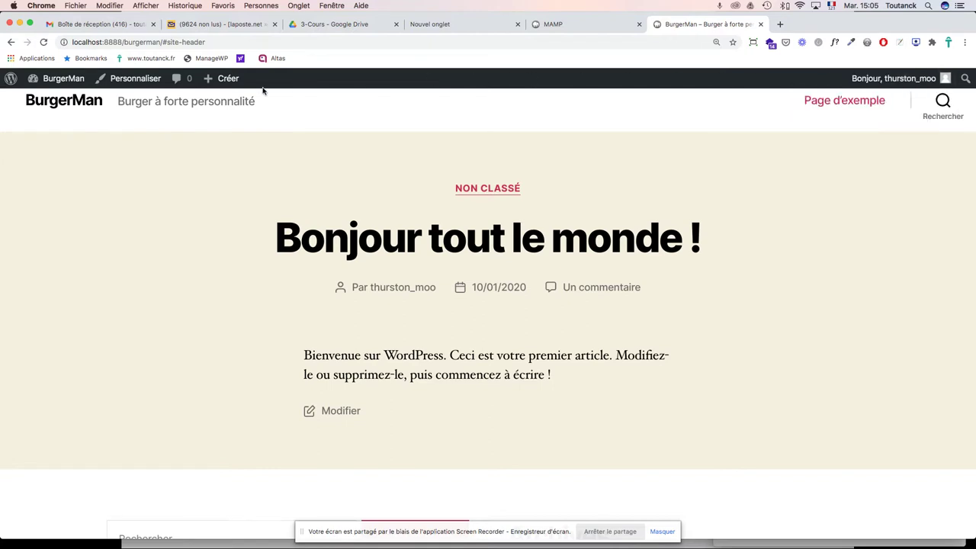
{"action": "mouse_move", "coordinate": [11, 81]}
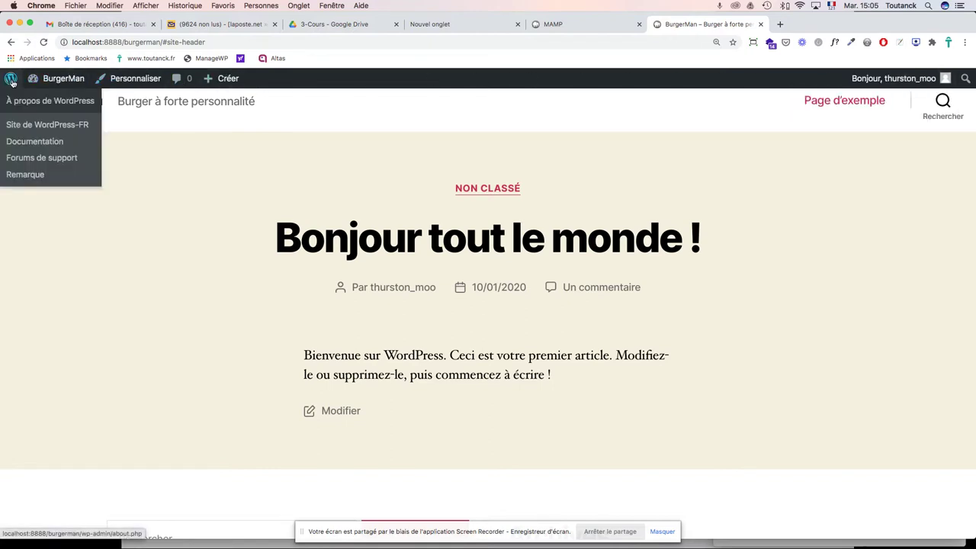
{"action": "mouse_move", "coordinate": [55, 83]}
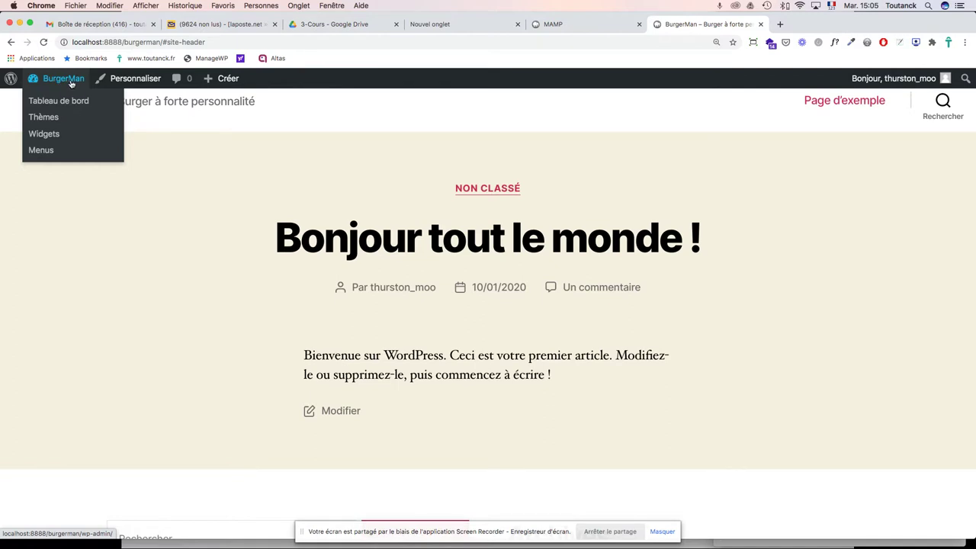
{"action": "left_click", "coordinate": [61, 103]}
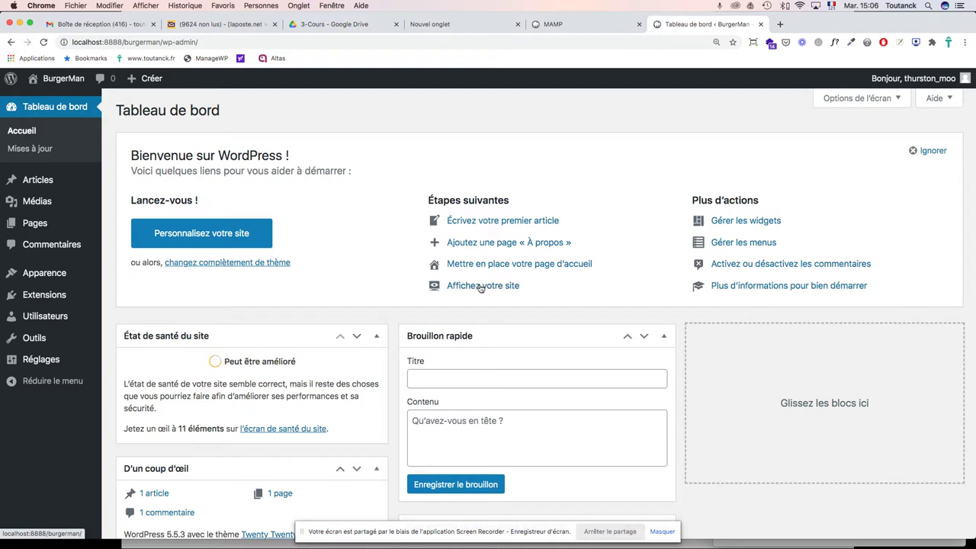
Step: Look through the dashboard's welcome links, site health, activity, quick draft and WordPress news blocks
{"action": "mouse_move", "coordinate": [45, 85]}
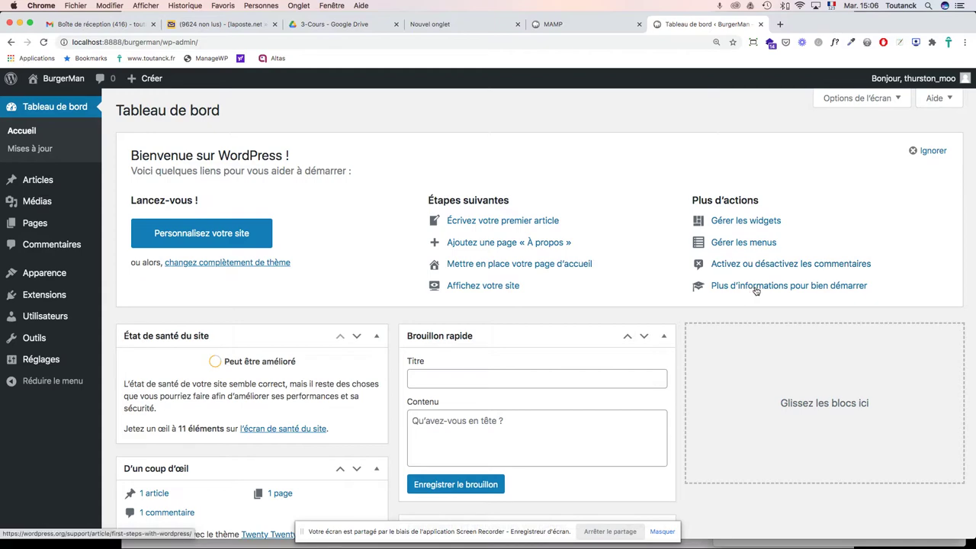
{"action": "scroll", "coordinate": [552, 251], "scroll_direction": "down", "scroll_amount": 5}
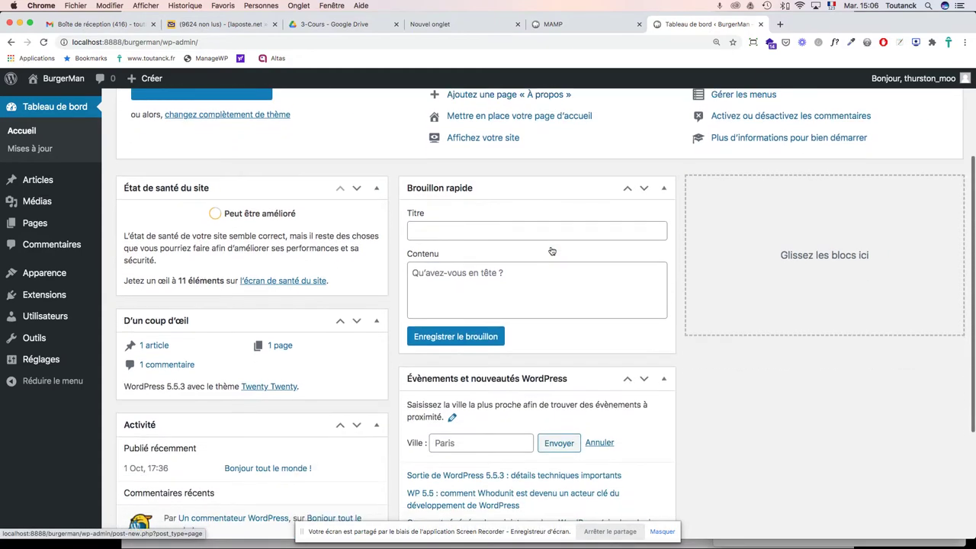
{"action": "scroll", "coordinate": [552, 251], "scroll_direction": "down", "scroll_amount": 2}
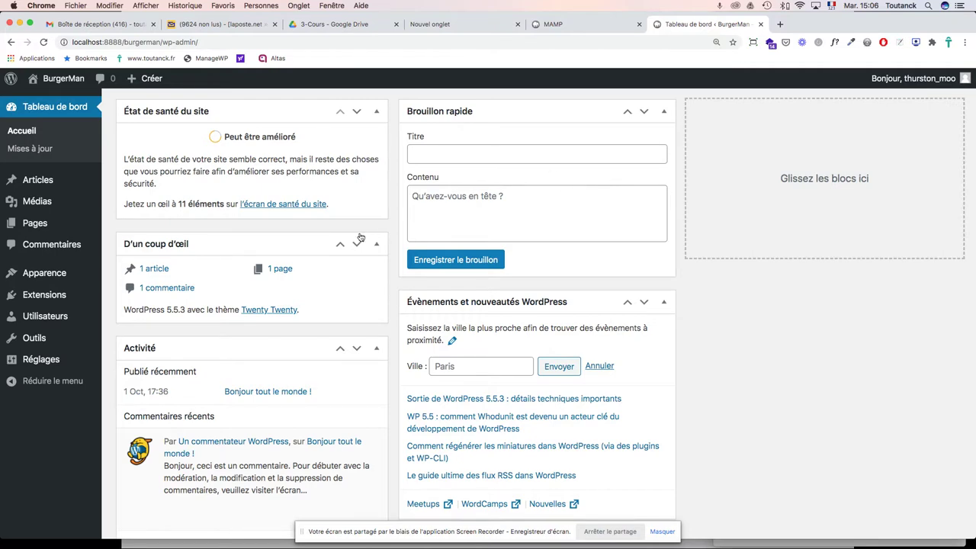
{"action": "scroll", "coordinate": [361, 237], "scroll_direction": "down", "scroll_amount": 2}
{"action": "scroll", "coordinate": [360, 237], "scroll_direction": "down", "scroll_amount": 5}
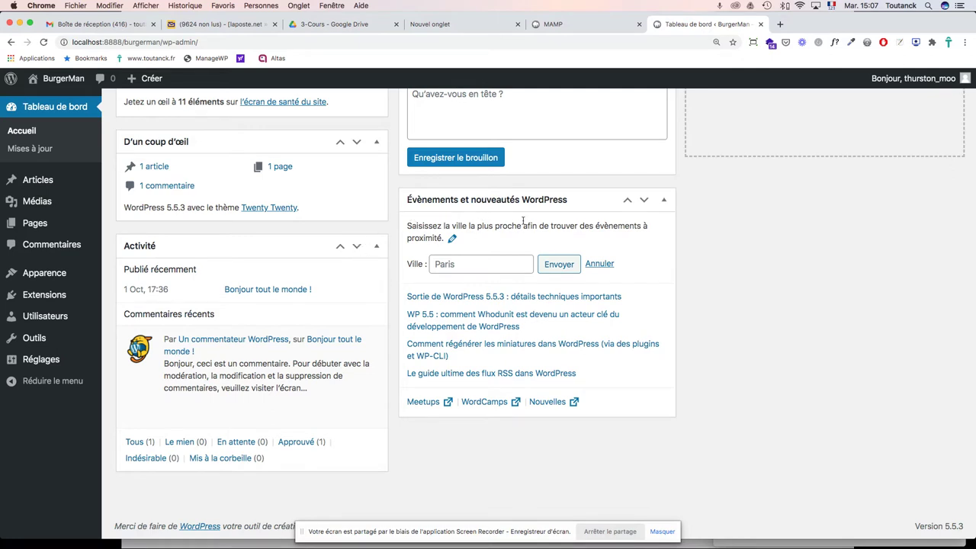
{"action": "scroll", "coordinate": [694, 265], "scroll_direction": "up", "scroll_amount": 10}
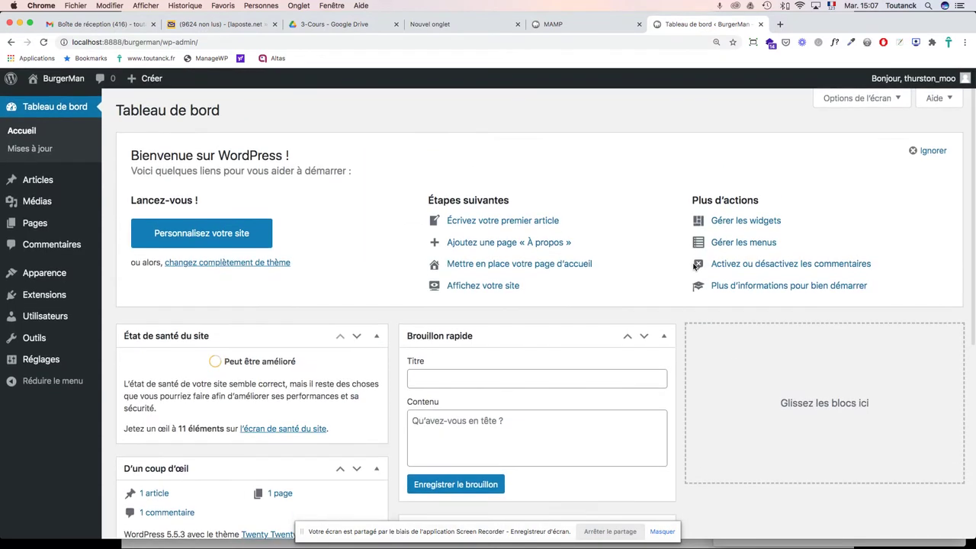
Step: Switch to the slide presentation and advance two slides to the one about Pages
{"action": "key", "text": "super+Tab"}
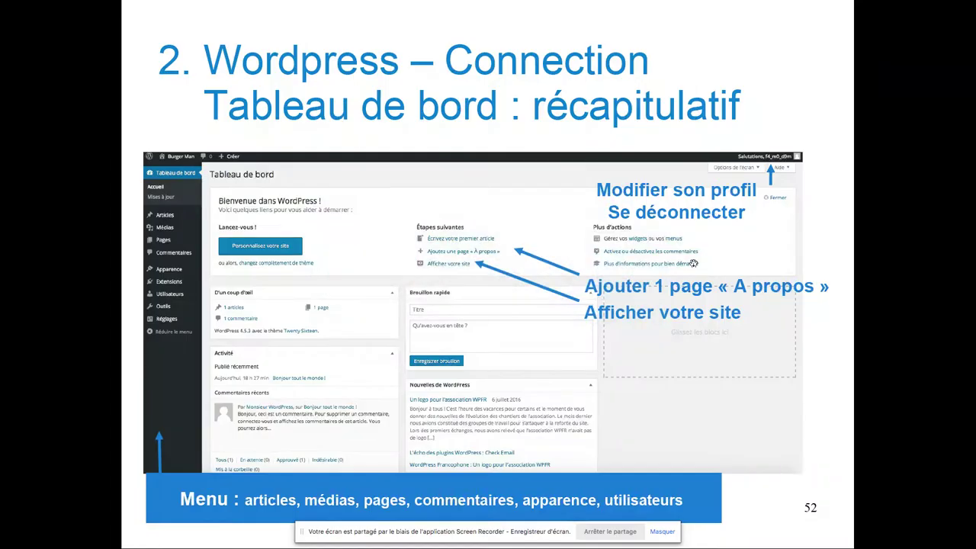
{"action": "key", "text": "Right"}
{"action": "key", "text": "Right"}
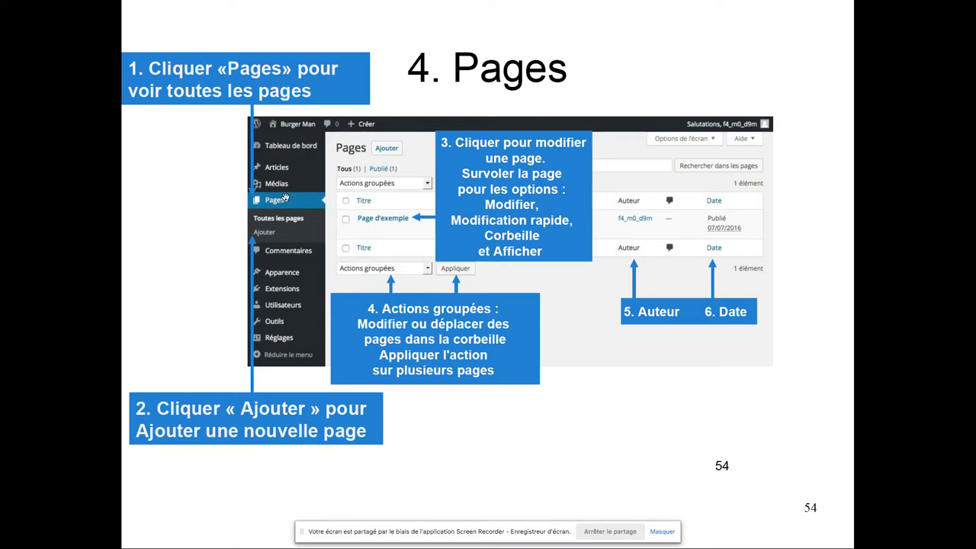
Step: Return to Chrome and open the list of all the site's pages
{"action": "key", "text": "super+Tab"}
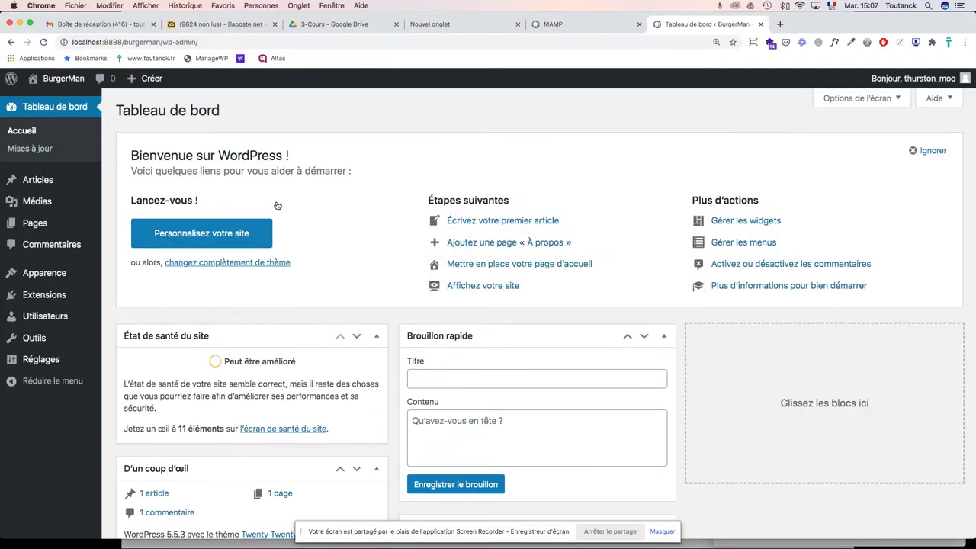
{"action": "scroll", "coordinate": [277, 204], "scroll_direction": "down", "scroll_amount": 1}
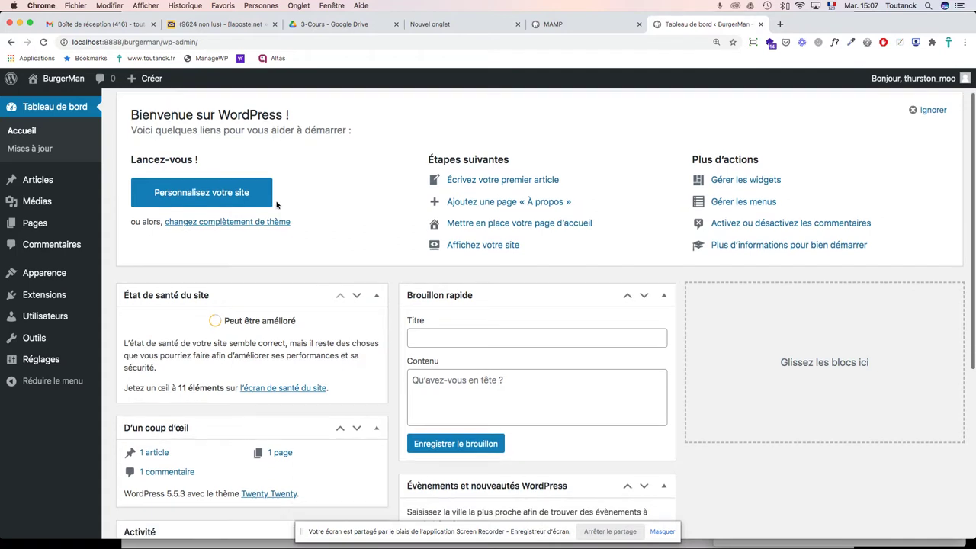
{"action": "mouse_move", "coordinate": [33, 225]}
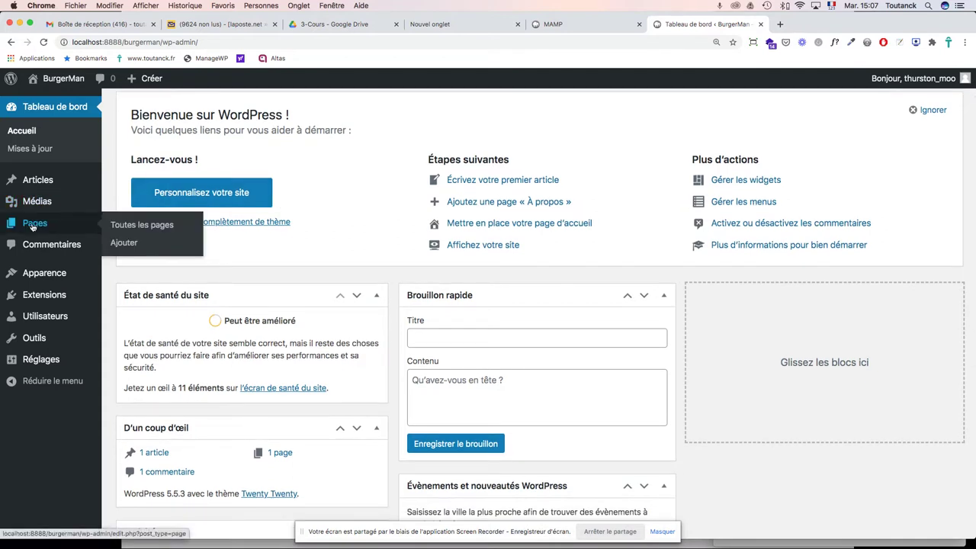
{"action": "left_click", "coordinate": [33, 226]}
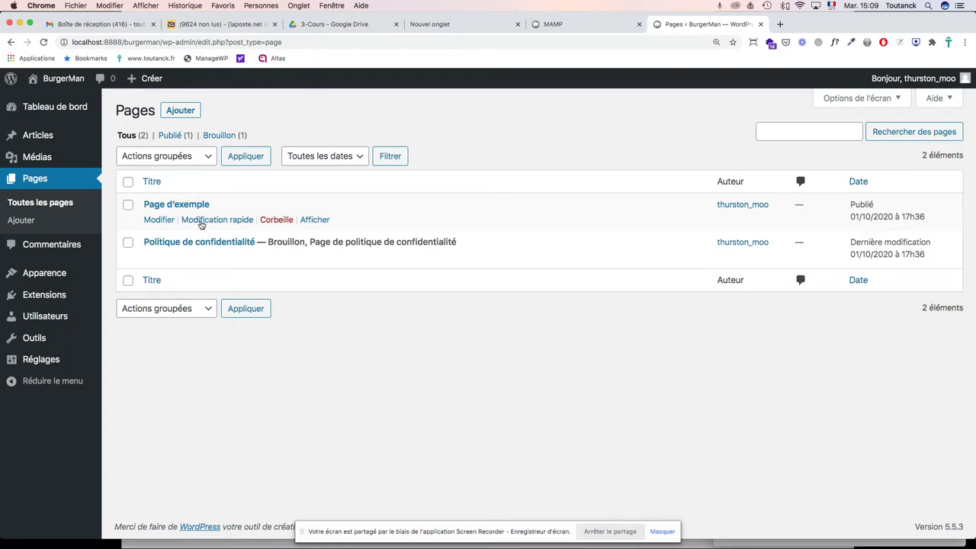
Step: Quick-edit the page "Page d'exemple", retitling it "Ma jolie page" and setting the title back to "Page d'exemple"
{"action": "left_click", "coordinate": [225, 221]}
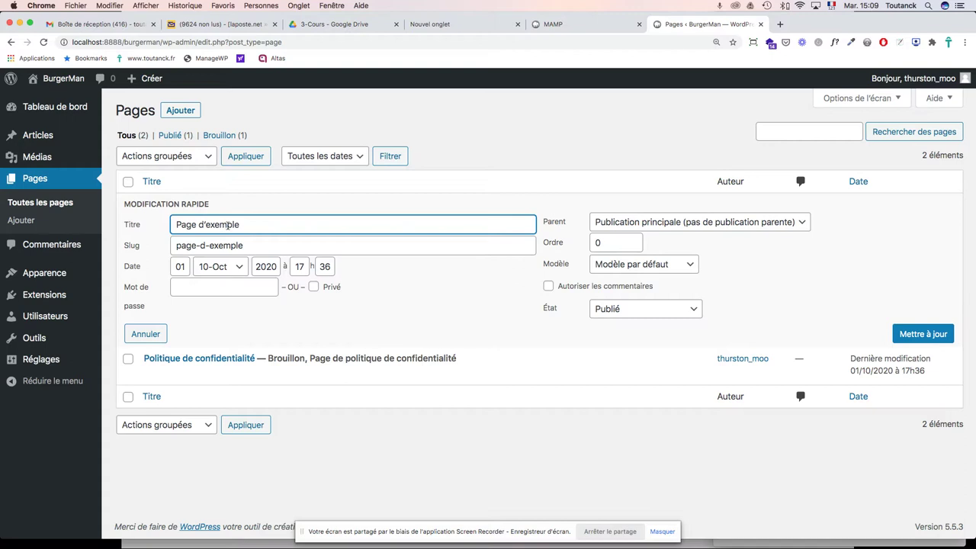
{"action": "left_click_drag", "start_coordinate": [241, 224], "coordinate": [177, 225]}
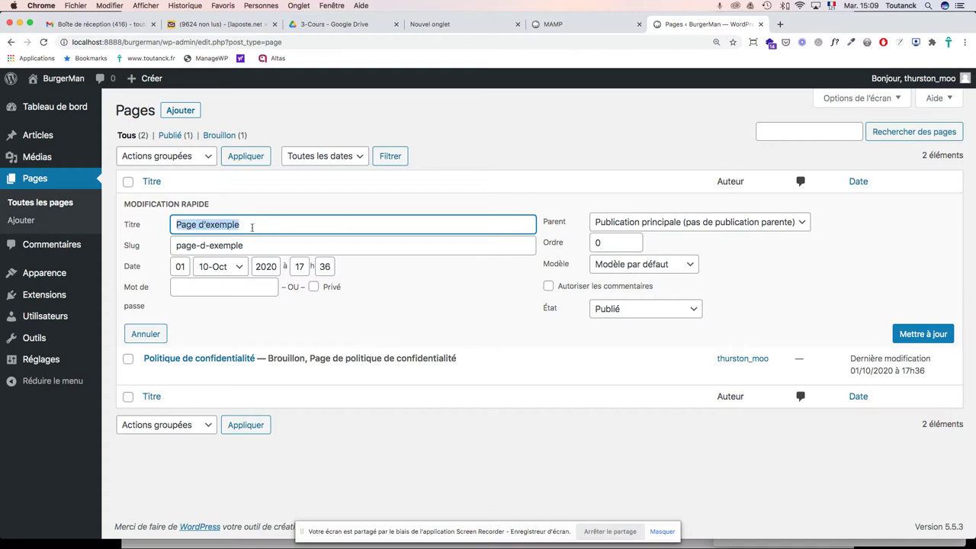
{"action": "type", "text": "Ma"}
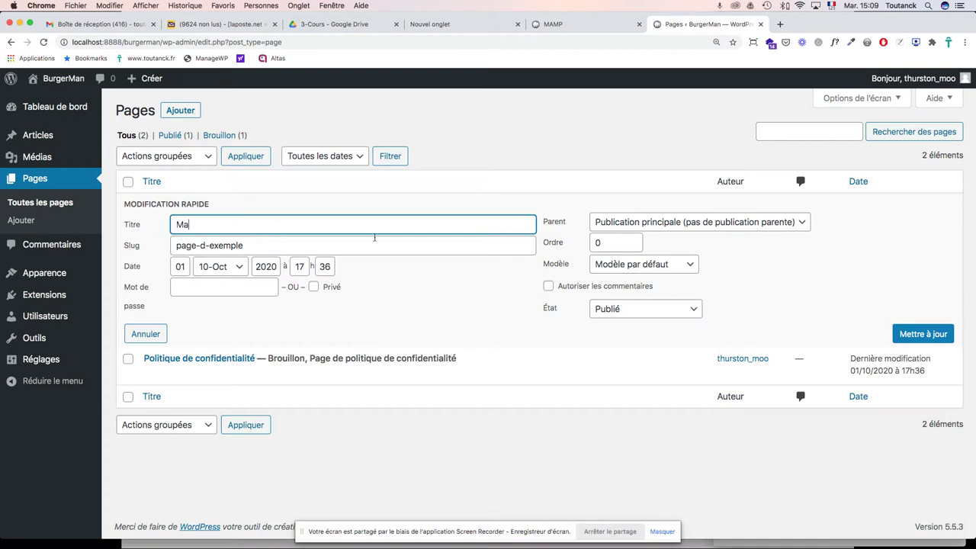
{"action": "type", "text": " jolie page"}
{"action": "left_click_drag", "start_coordinate": [233, 224], "coordinate": [174, 224]}
{"action": "type", "text": "Page d'exemple"}
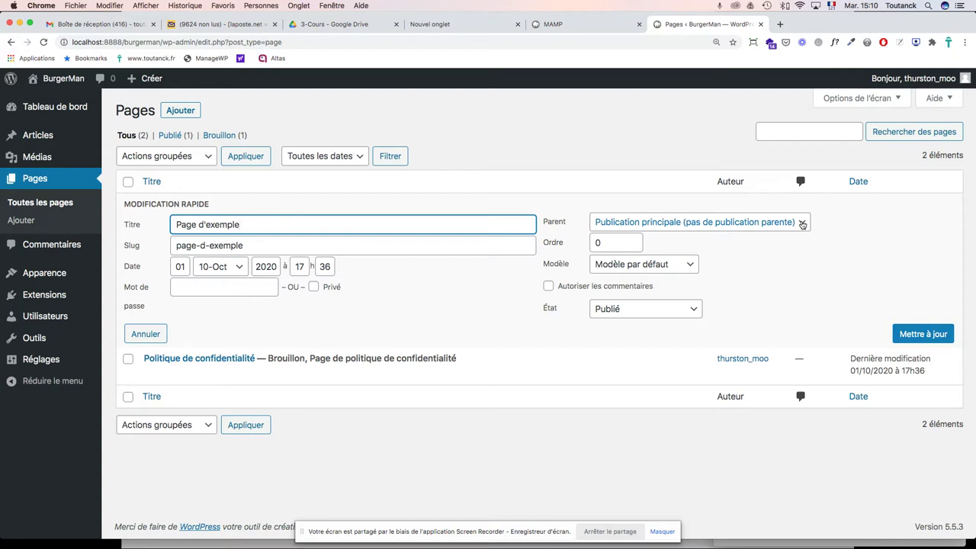
Step: Examine the template and publication status choices in the page's quick edit form
{"action": "left_click", "coordinate": [690, 265]}
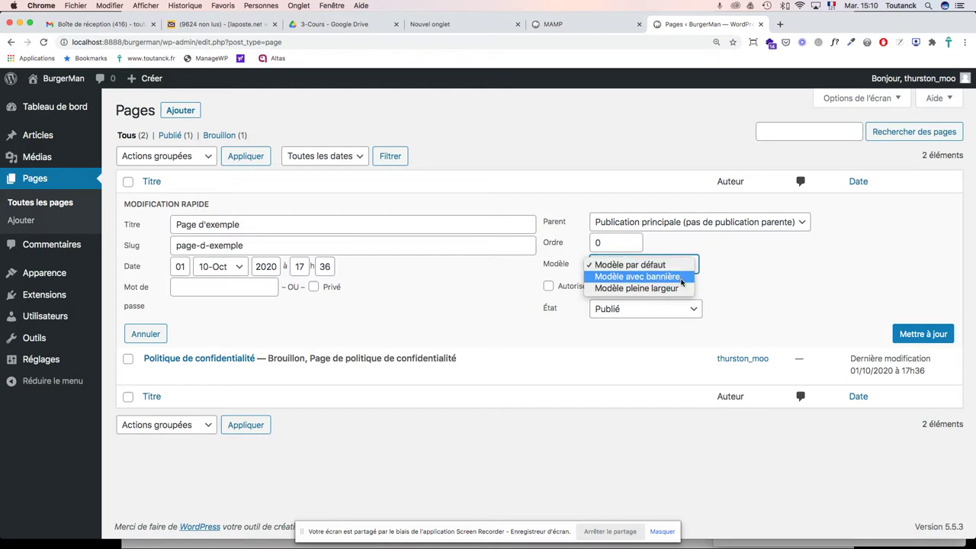
{"action": "left_click", "coordinate": [777, 276]}
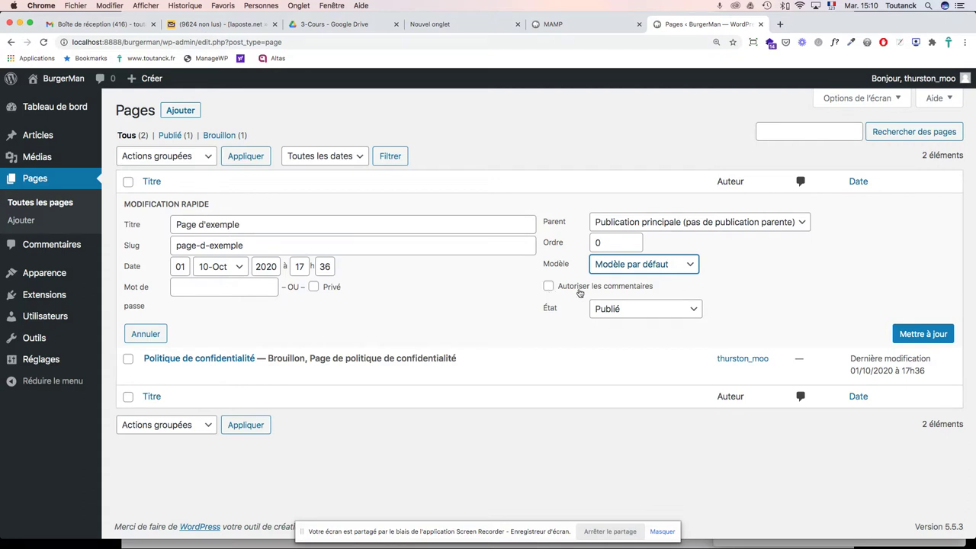
{"action": "left_click", "coordinate": [695, 311]}
{"action": "left_click", "coordinate": [696, 311]}
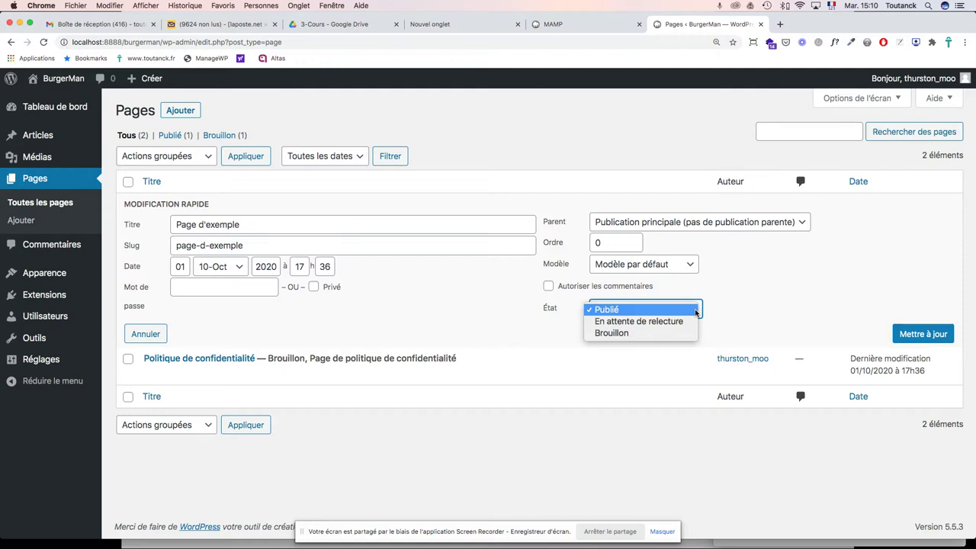
{"action": "left_click", "coordinate": [819, 291]}
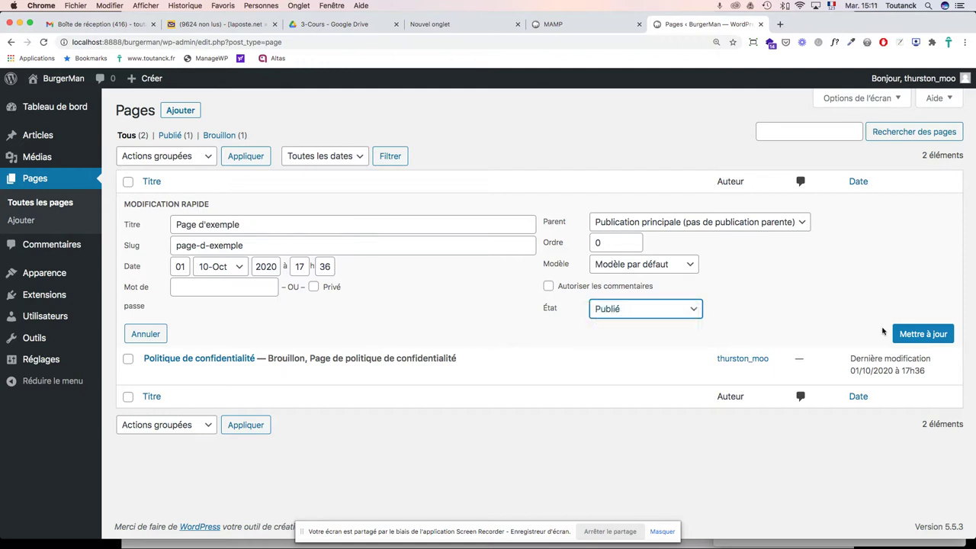
Step: Turn the page's "Privé" option on and off again, and save the quick edit
{"action": "left_click", "coordinate": [313, 287]}
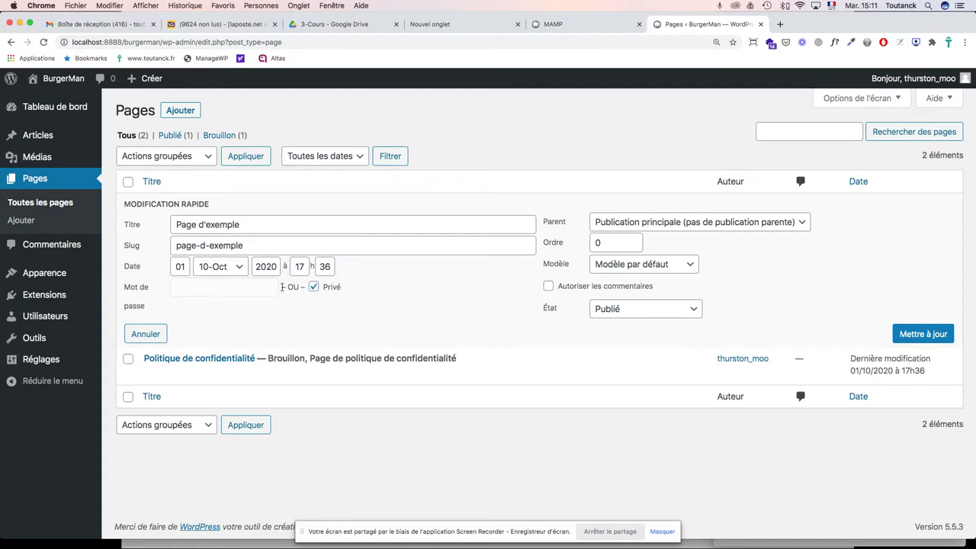
{"action": "left_click", "coordinate": [313, 288]}
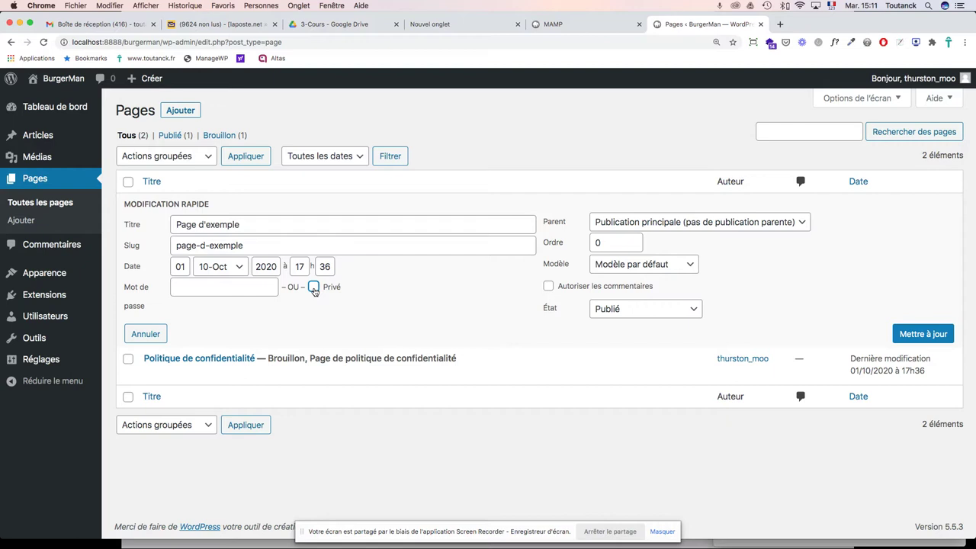
{"action": "left_click", "coordinate": [924, 335]}
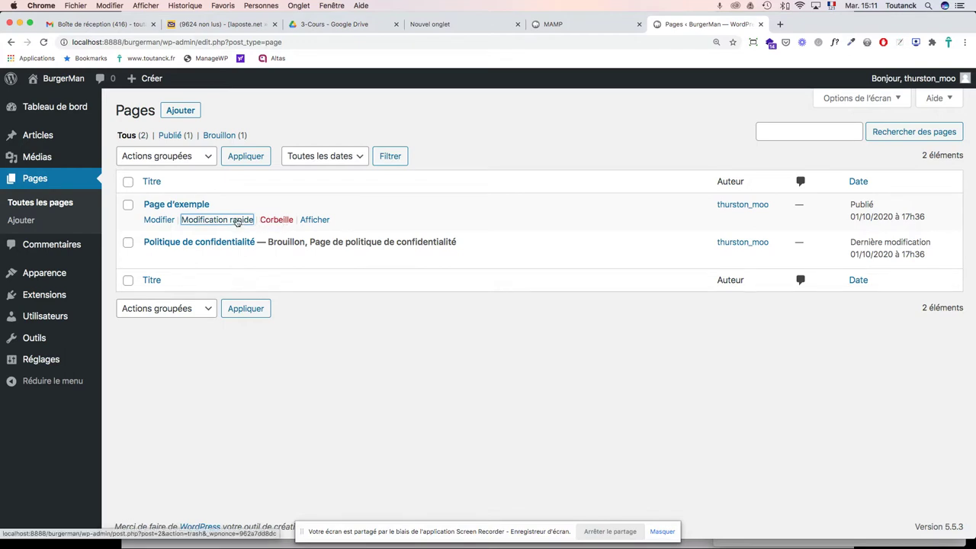
Step: Move "Page d'exemple" to the trash and check the draft and trashed page lists
{"action": "left_click", "coordinate": [276, 221]}
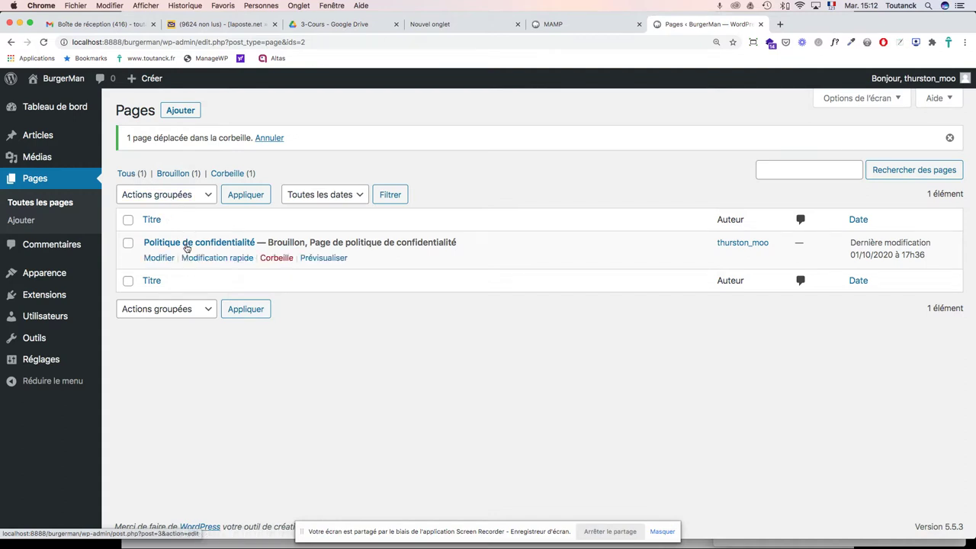
{"action": "left_click", "coordinate": [177, 175]}
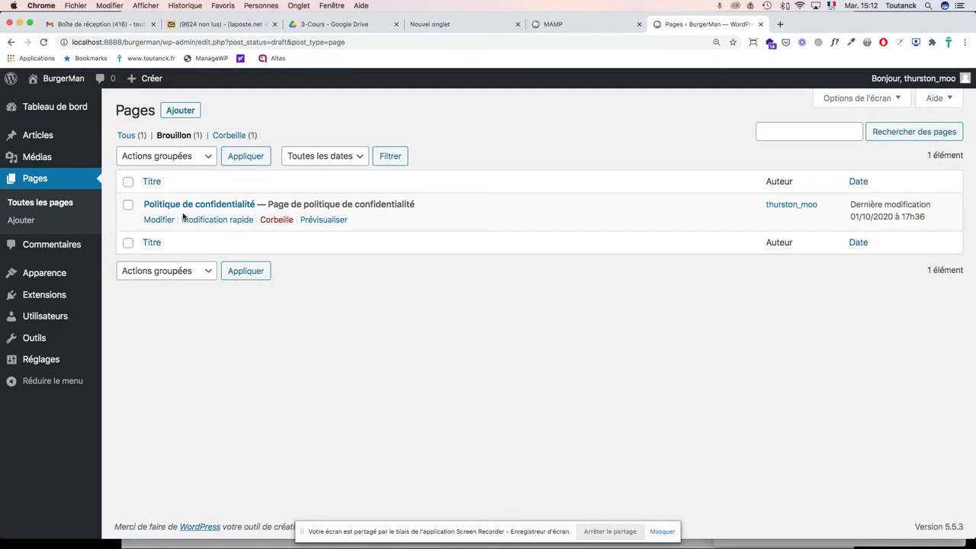
{"action": "left_click", "coordinate": [230, 137]}
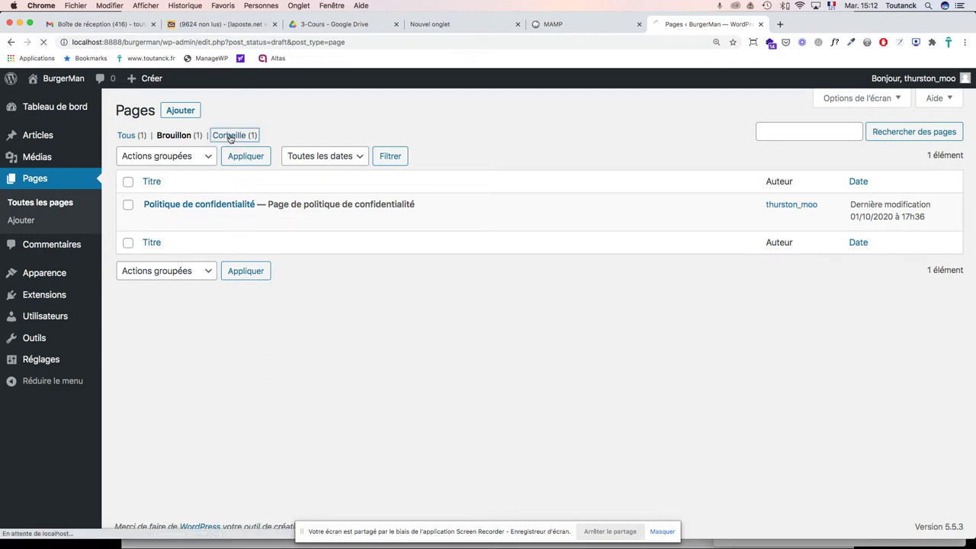
{"action": "mouse_move", "coordinate": [202, 206]}
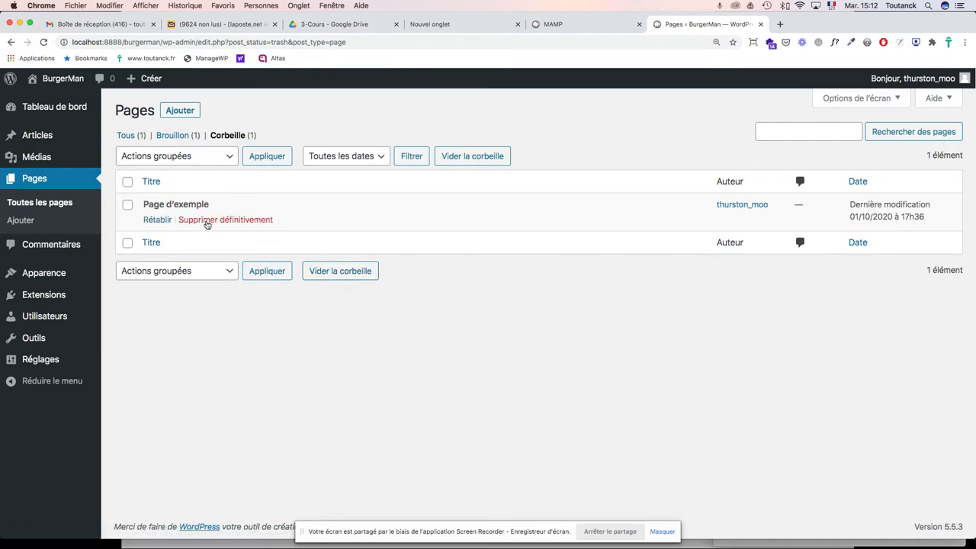
Step: Permanently delete "Page d'exemple" from the trash with the bulk action "Supprimer définitivement", and return to the list of all pages
{"action": "left_click", "coordinate": [128, 205]}
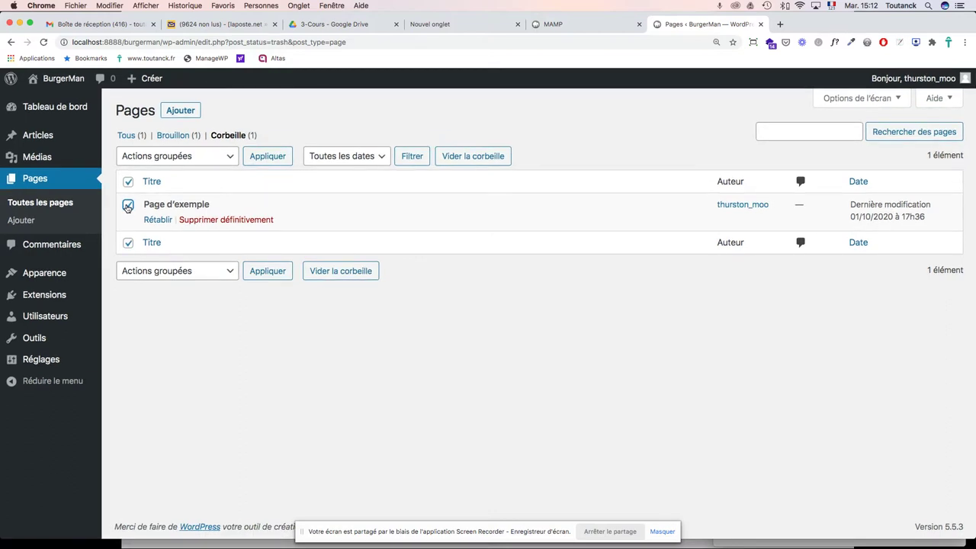
{"action": "left_click", "coordinate": [231, 274]}
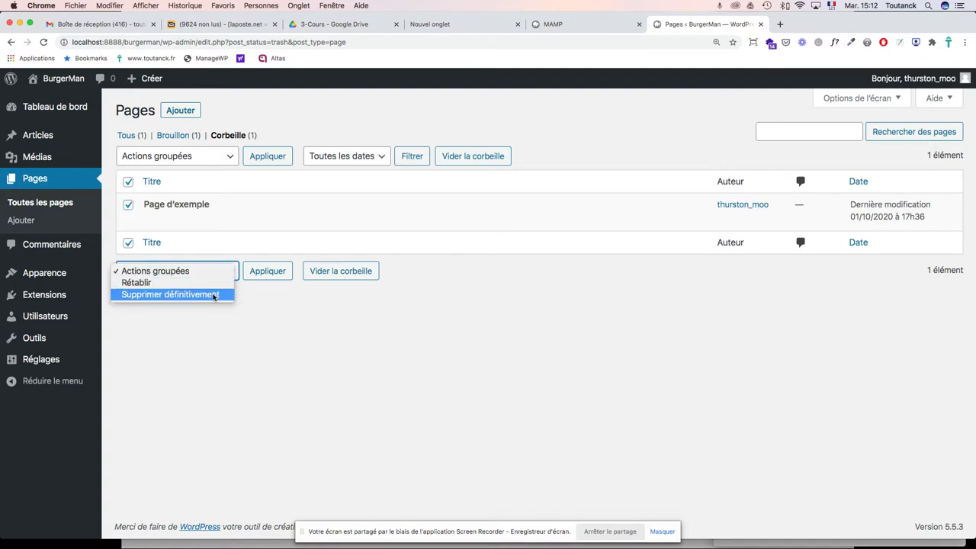
{"action": "left_click", "coordinate": [214, 296]}
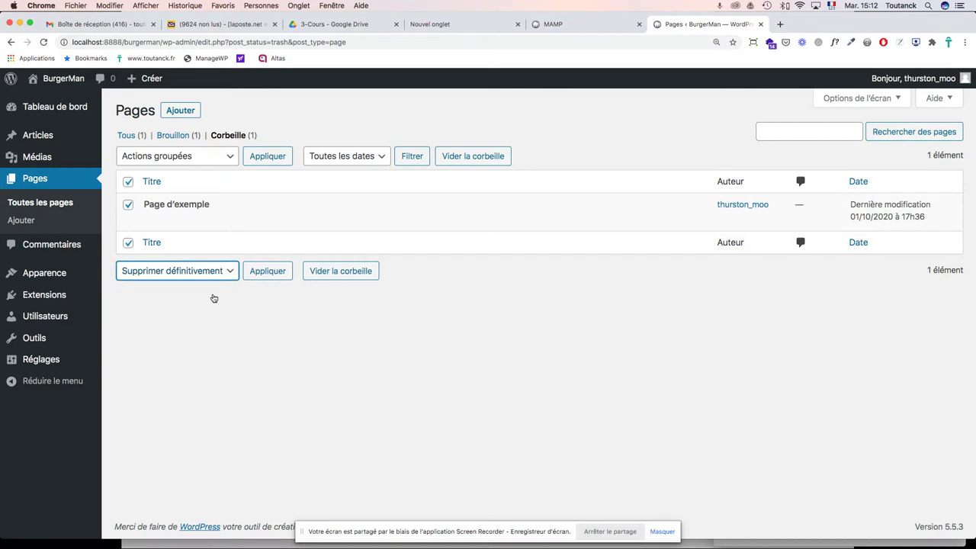
{"action": "left_click", "coordinate": [279, 277]}
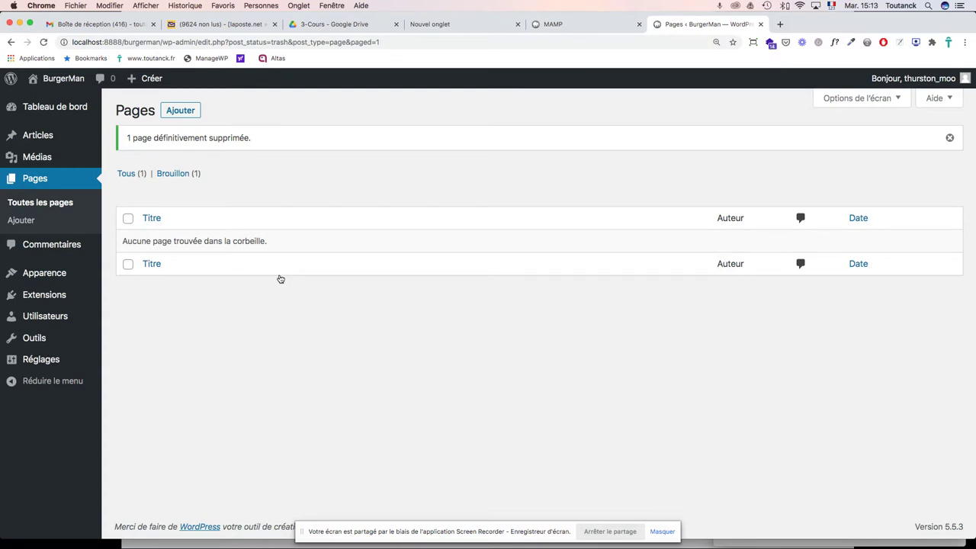
{"action": "left_click", "coordinate": [127, 174]}
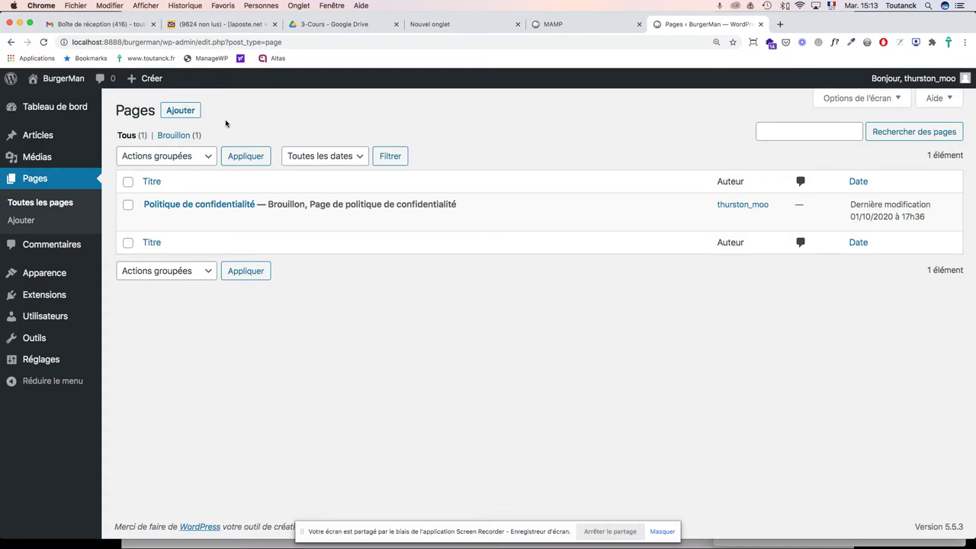
Step: Add a new page titled "Ma jolie page", consulting the presentation slide on the Gutenberg editor before entering the title
{"action": "left_click", "coordinate": [183, 112]}
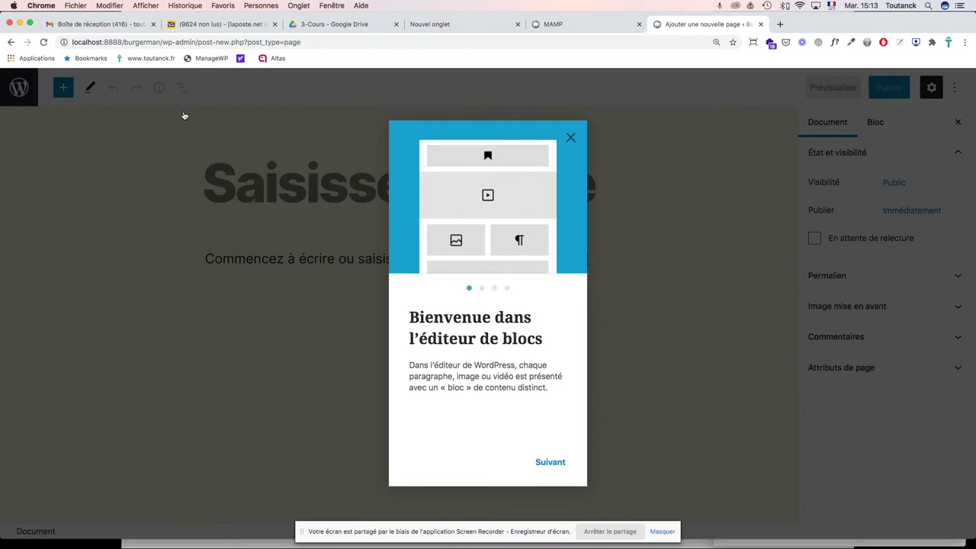
{"action": "key", "text": "super+Tab"}
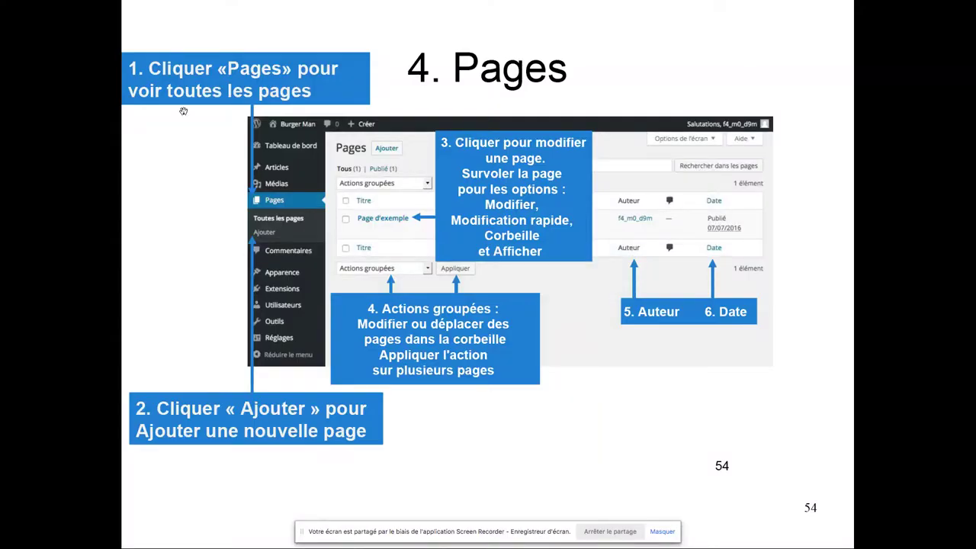
{"action": "key", "text": "Left"}
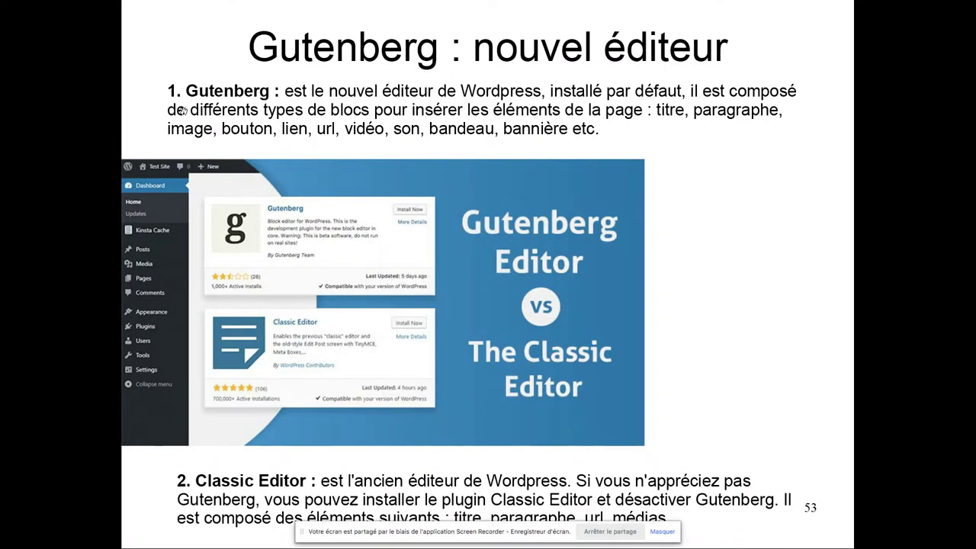
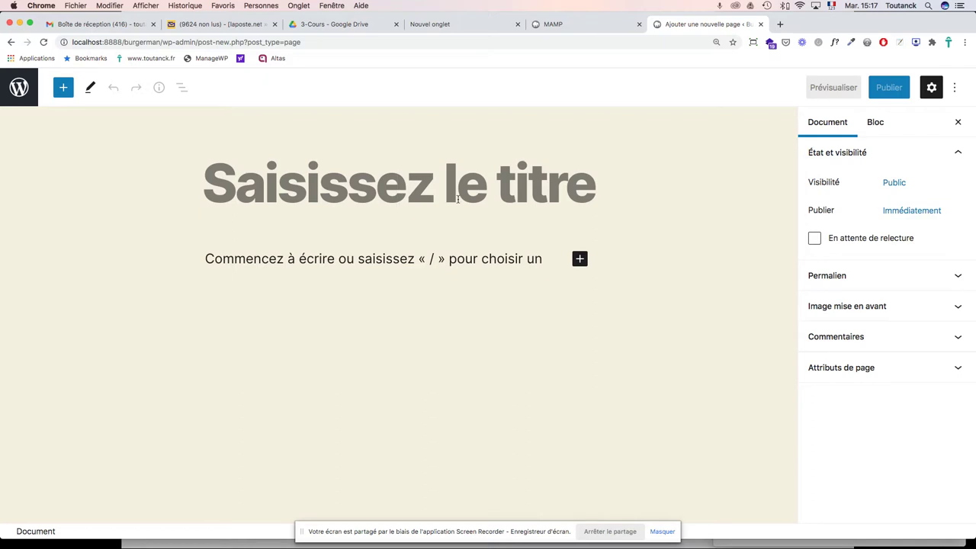
{"action": "type", "text": "Ma jolie "}
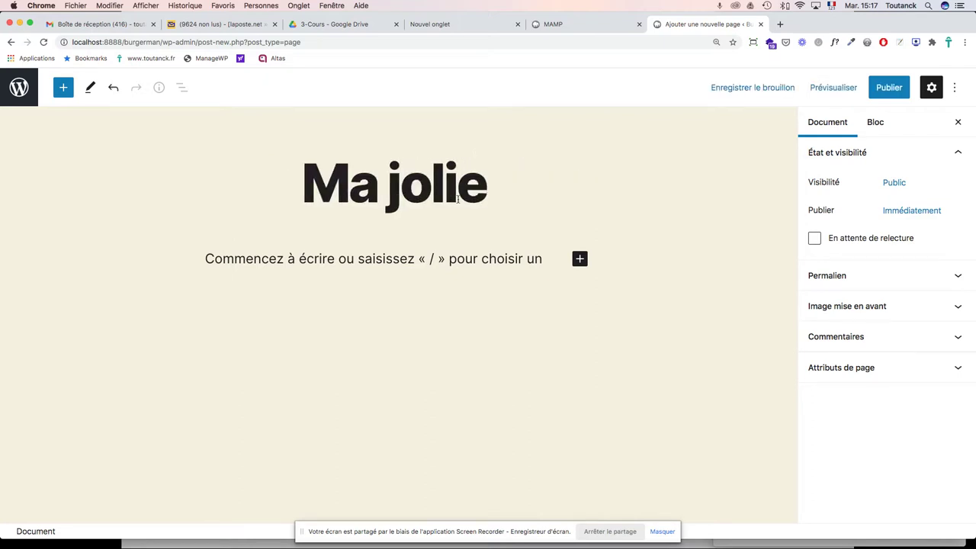
{"action": "type", "text": "page"}
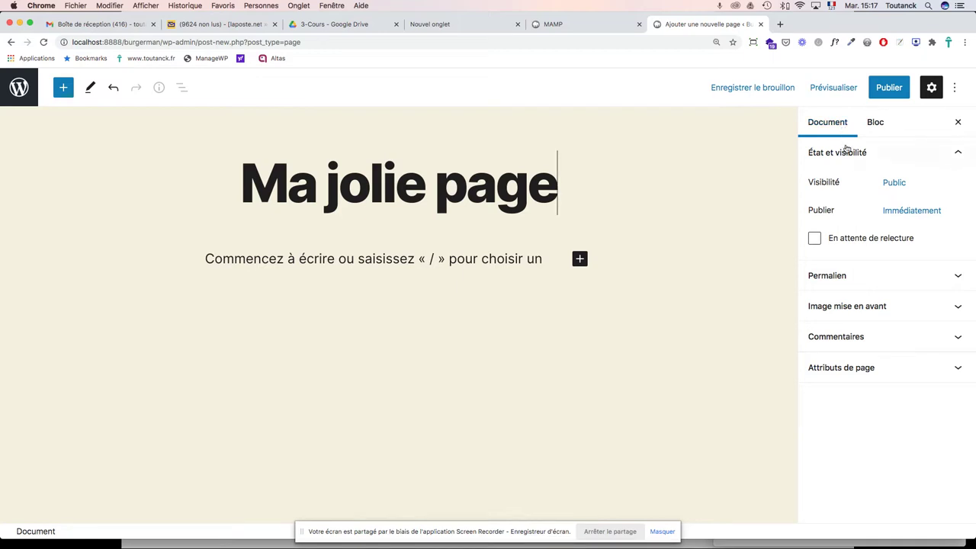
Step: Try the "Privé" and "Protégé par mot de passe" visibility options for the page and set the visibility back to "Public"
{"action": "left_click", "coordinate": [899, 186]}
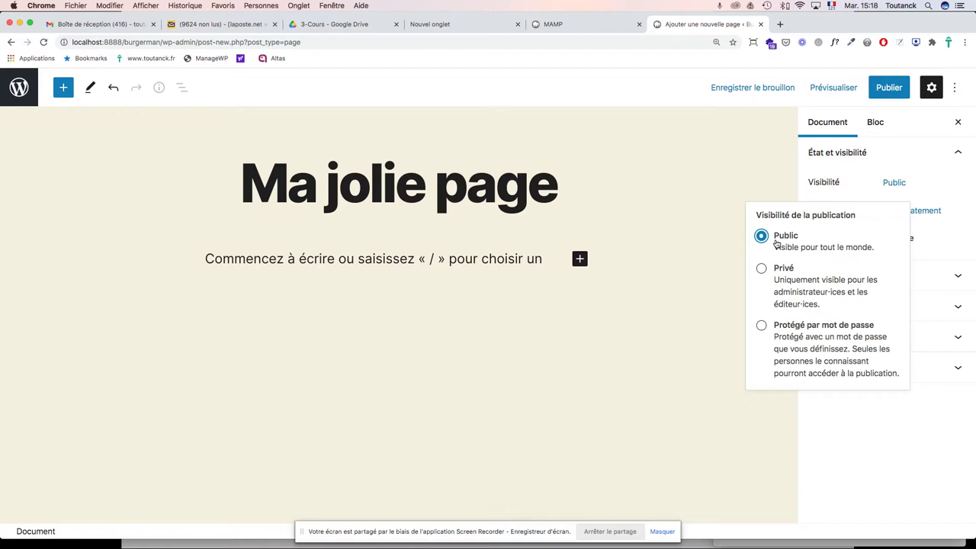
{"action": "left_click", "coordinate": [762, 269]}
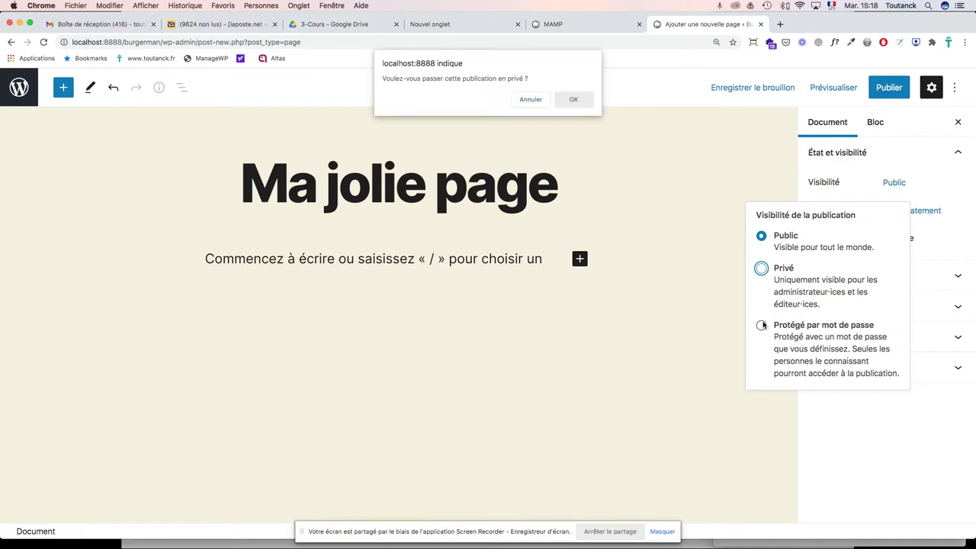
{"action": "left_click", "coordinate": [532, 101]}
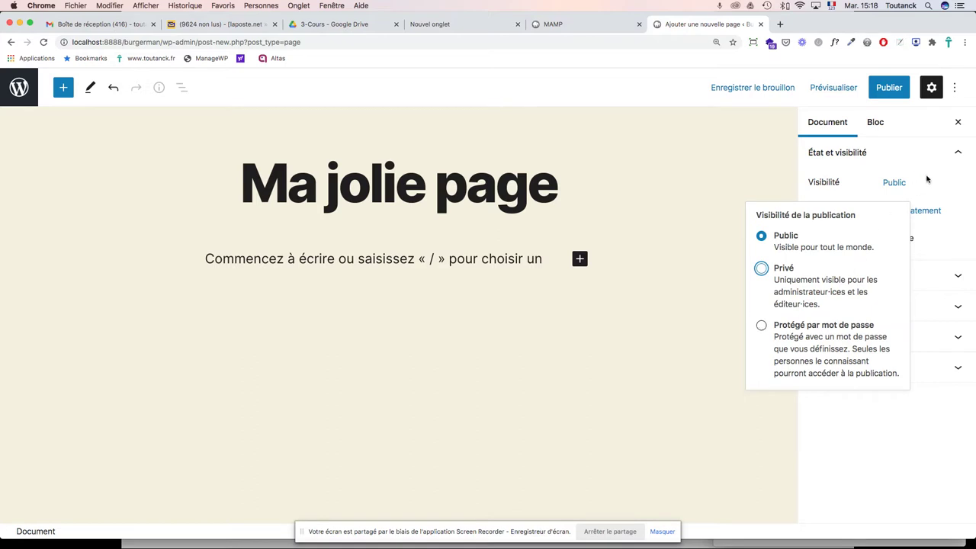
{"action": "left_click", "coordinate": [766, 330]}
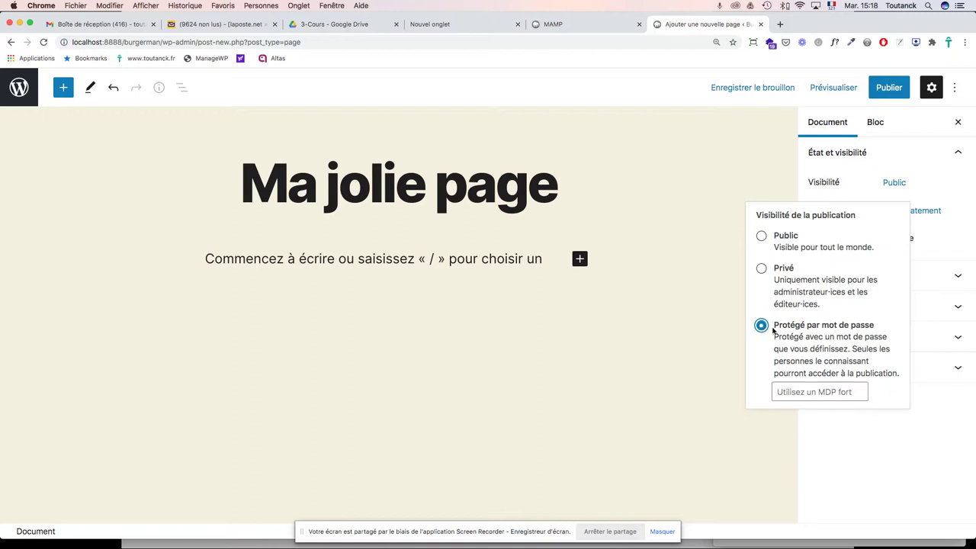
{"action": "left_click", "coordinate": [821, 393]}
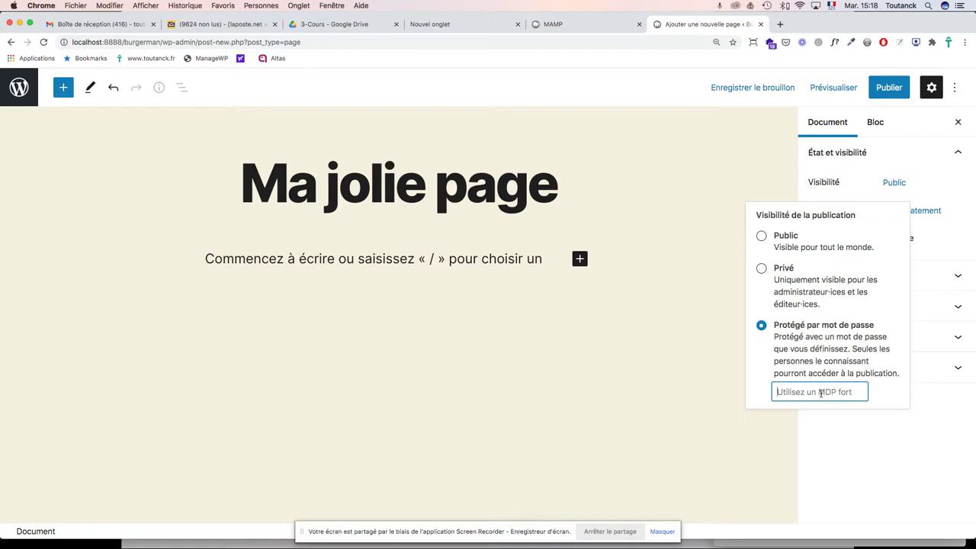
{"action": "left_click", "coordinate": [761, 237]}
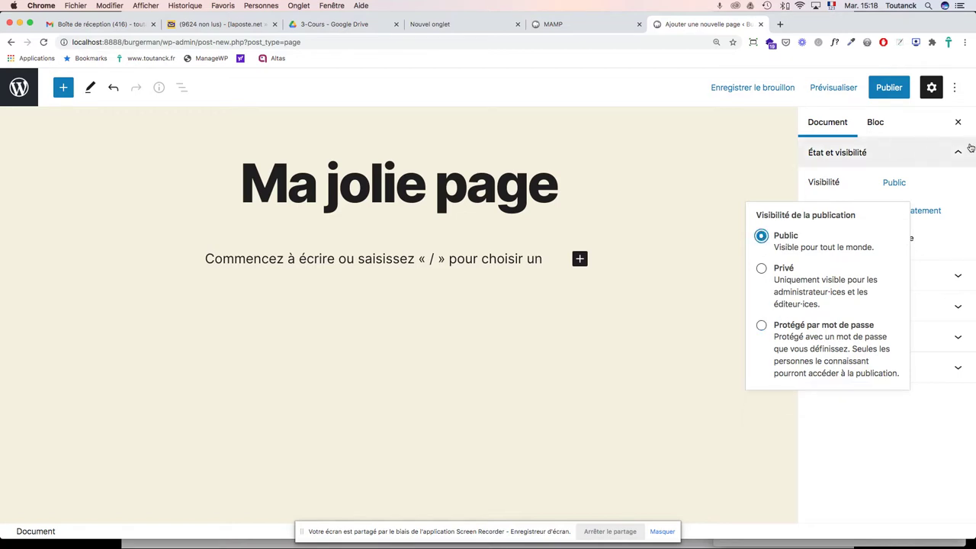
{"action": "left_click", "coordinate": [936, 185]}
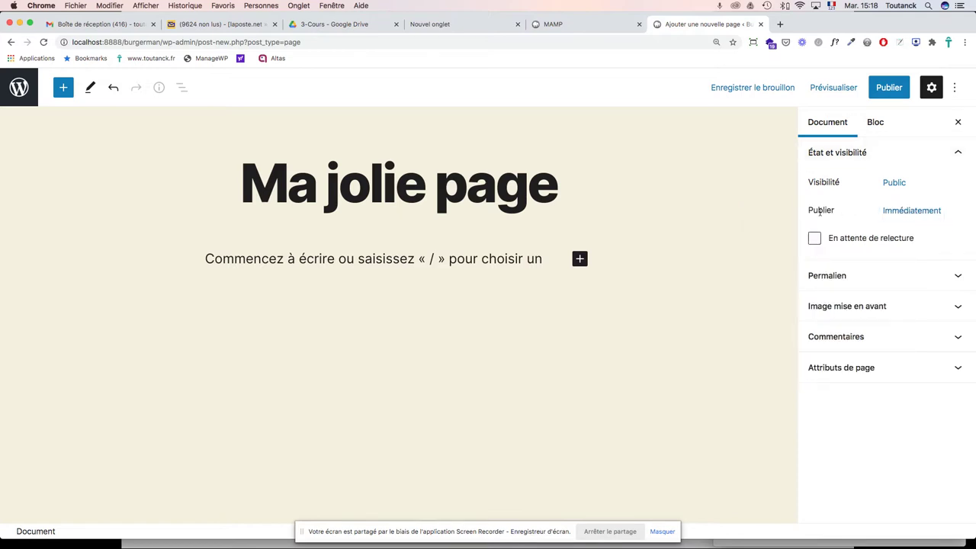
Step: Set the page's URL slug to "ma-jolie-page-cree-avec-le-cms-wordpress"
{"action": "left_click", "coordinate": [834, 278]}
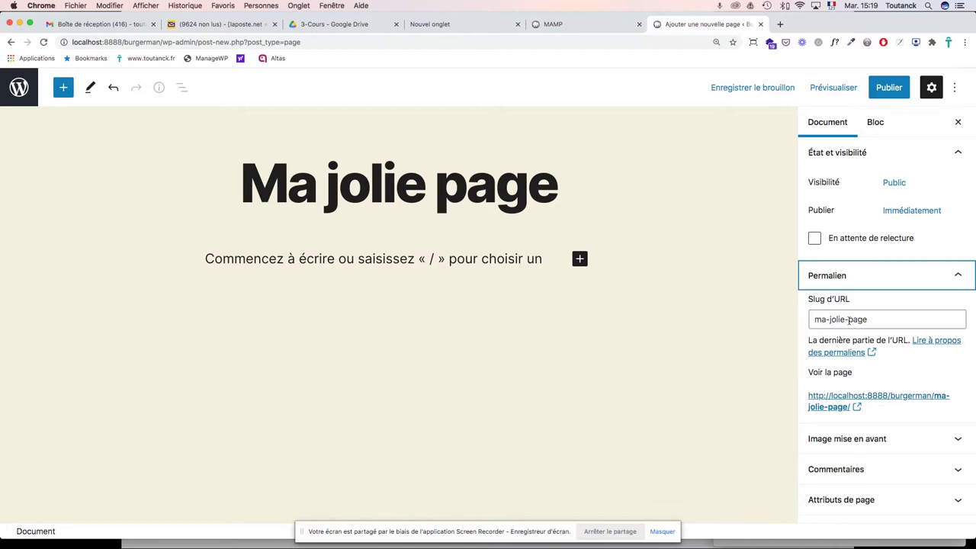
{"action": "left_click", "coordinate": [872, 319]}
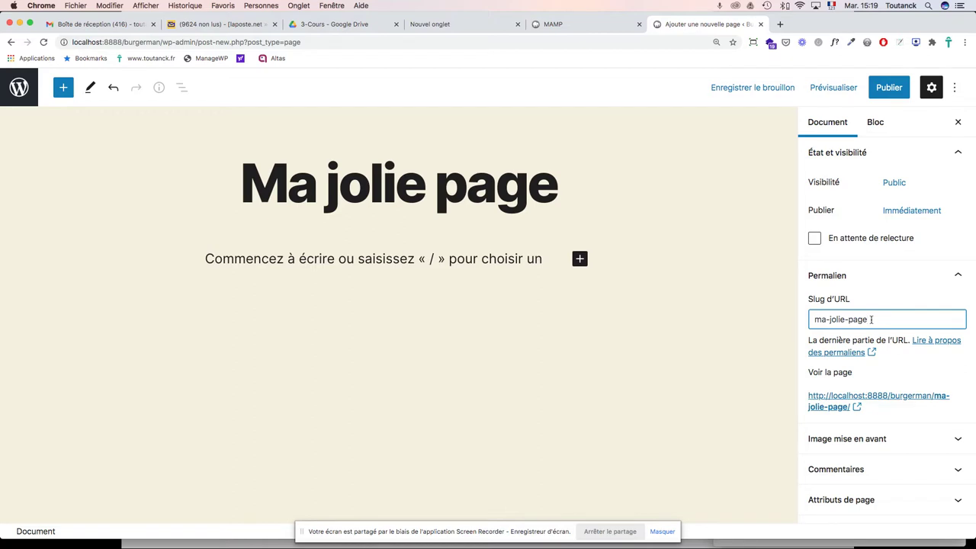
{"action": "type", "text": "-cr"}
{"action": "key", "text": "BackSpace"}
{"action": "key", "text": "BackSpace"}
{"action": "type", "text": "cree-avec"}
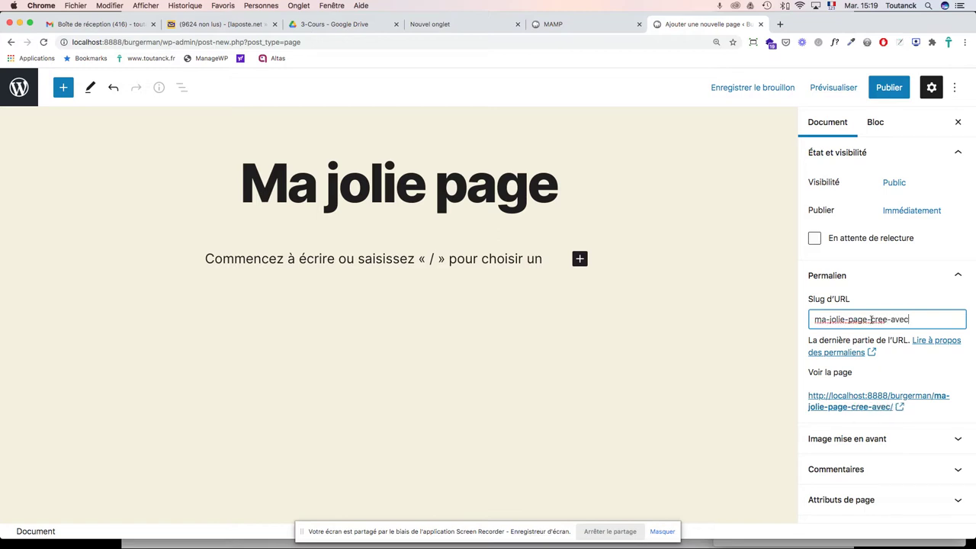
{"action": "type", "text": "-le-cms-wordpress"}
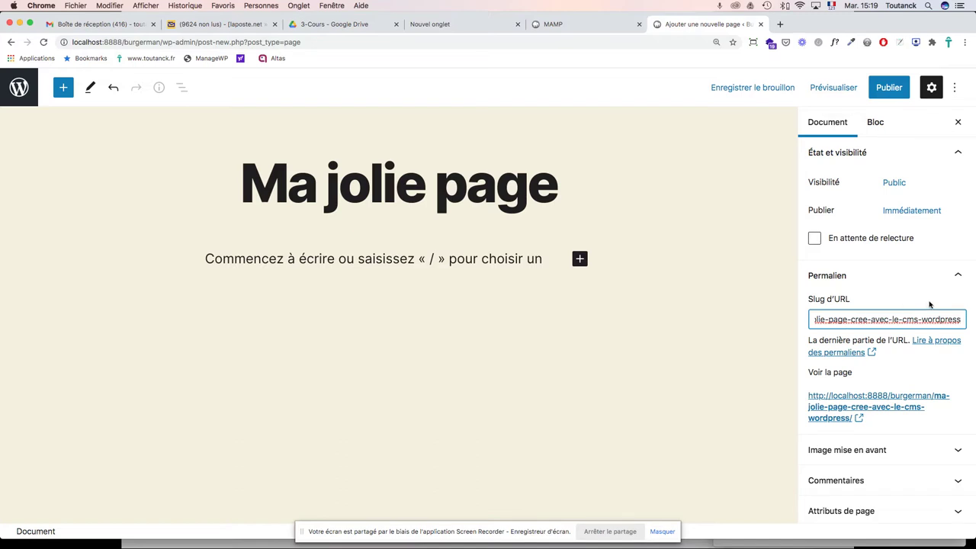
Step: Examine the page's featured image and comment settings
{"action": "scroll", "coordinate": [938, 303], "scroll_direction": "down", "scroll_amount": 1}
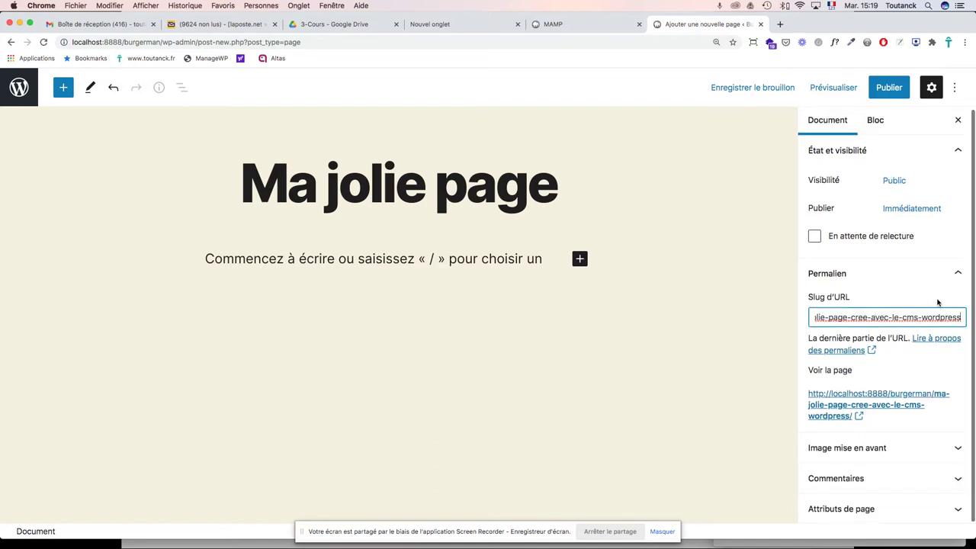
{"action": "left_click", "coordinate": [867, 451]}
{"action": "scroll", "coordinate": [876, 366], "scroll_direction": "down", "scroll_amount": 2}
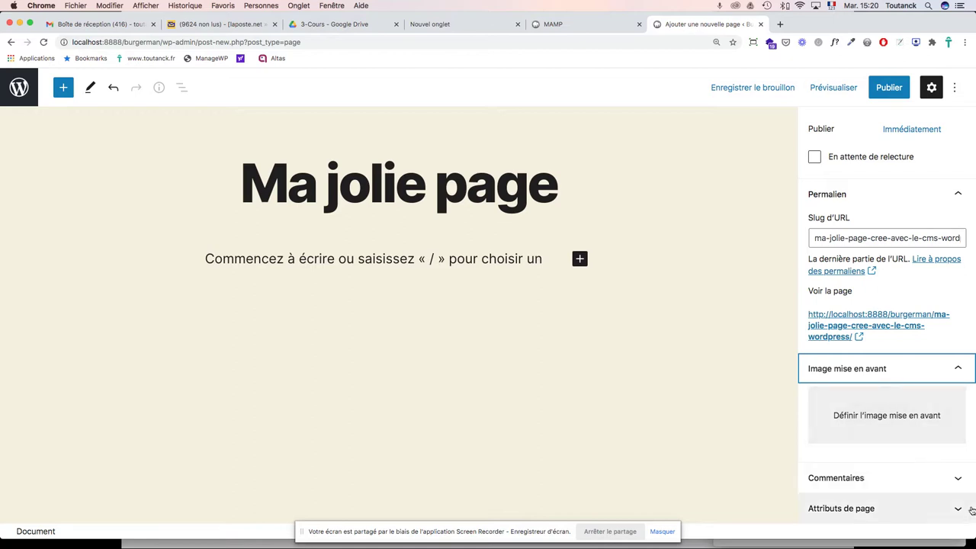
{"action": "left_click", "coordinate": [959, 480]}
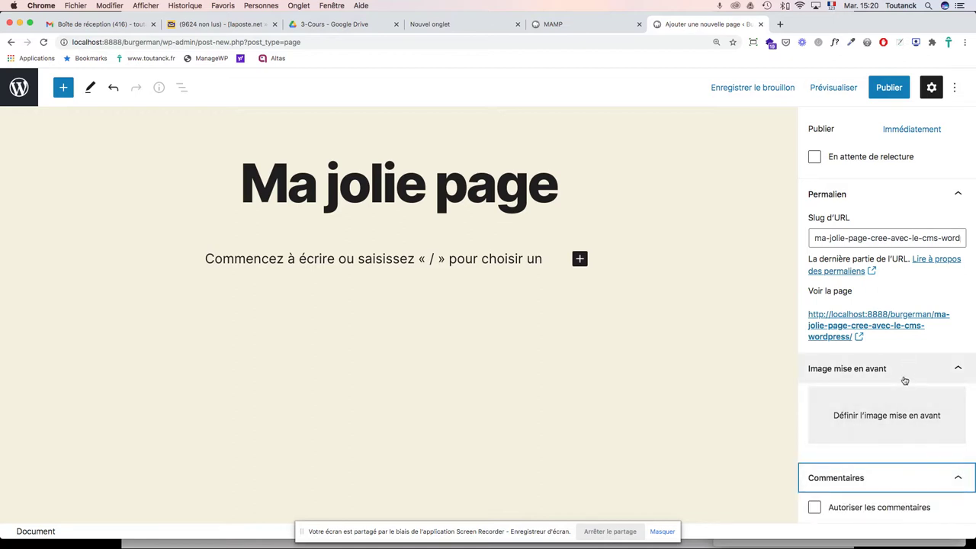
{"action": "scroll", "coordinate": [877, 408], "scroll_direction": "down", "scroll_amount": 2}
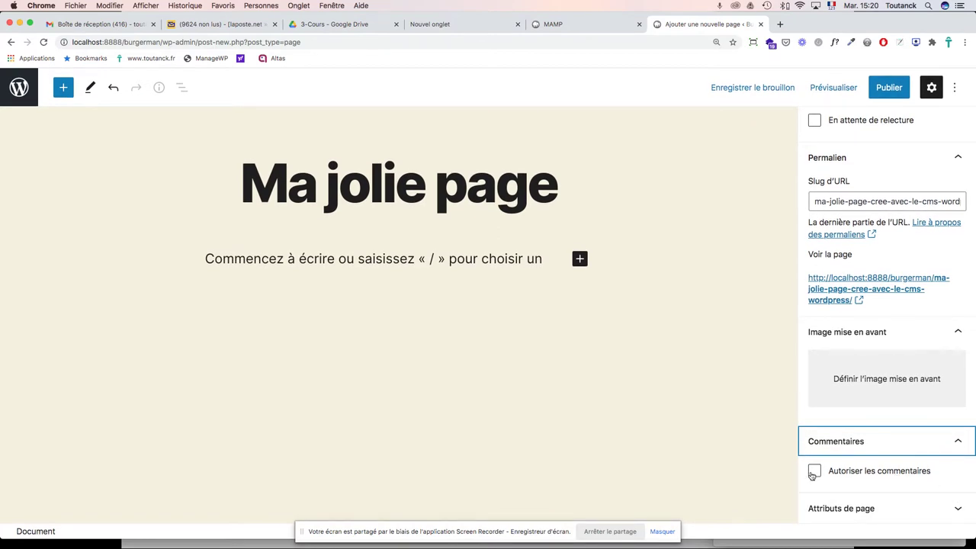
Step: Try "Modèle avec bannière" and "Modèle pleine largeur" as the page's template, and set it back to "Modèle par défaut"
{"action": "left_click", "coordinate": [958, 510]}
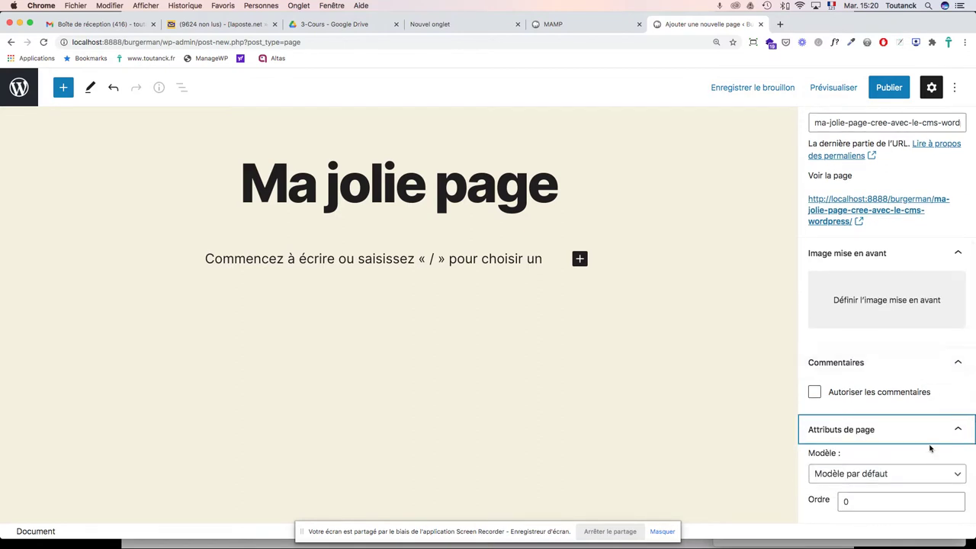
{"action": "left_click", "coordinate": [924, 474]}
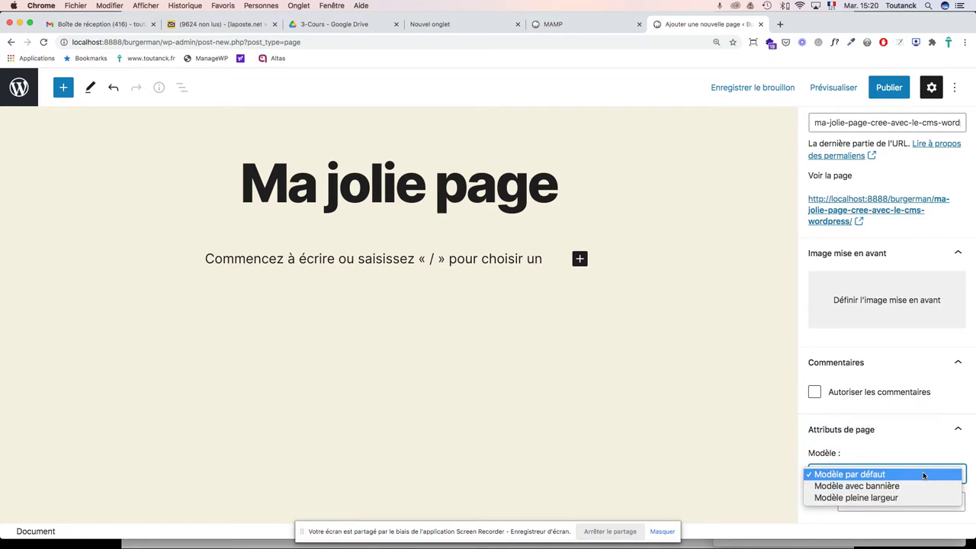
{"action": "left_click", "coordinate": [861, 489]}
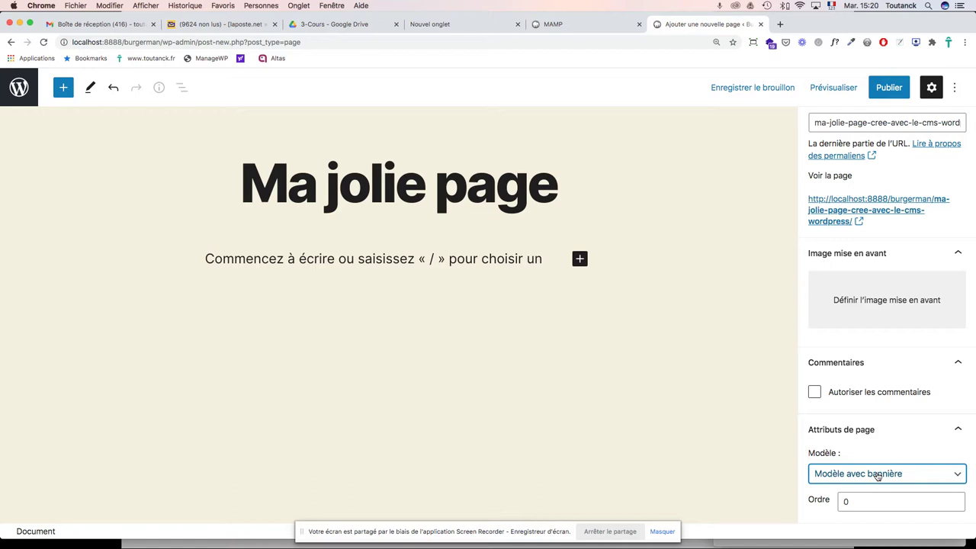
{"action": "left_click", "coordinate": [877, 476]}
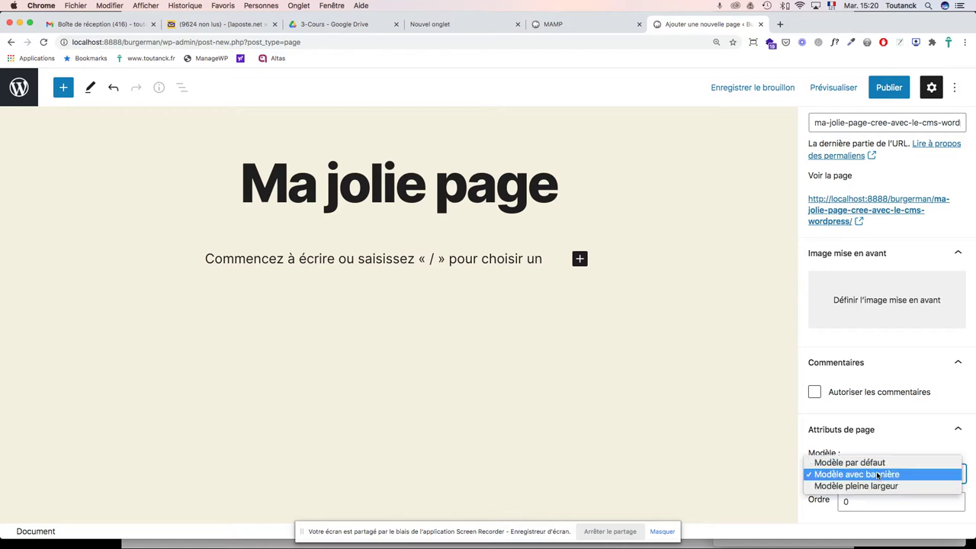
{"action": "left_click", "coordinate": [875, 486]}
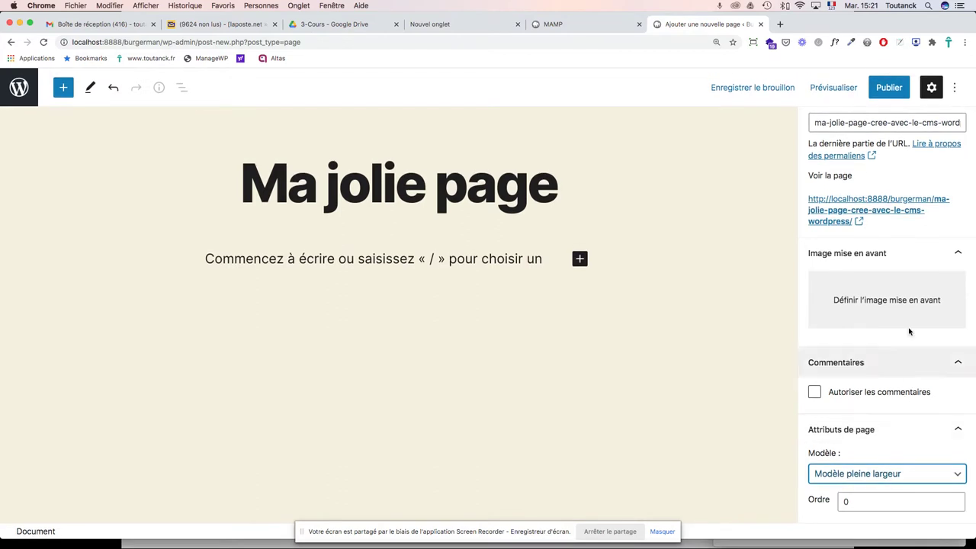
{"action": "scroll", "coordinate": [910, 312], "scroll_direction": "up", "scroll_amount": 5}
{"action": "scroll", "coordinate": [911, 311], "scroll_direction": "down", "scroll_amount": 5}
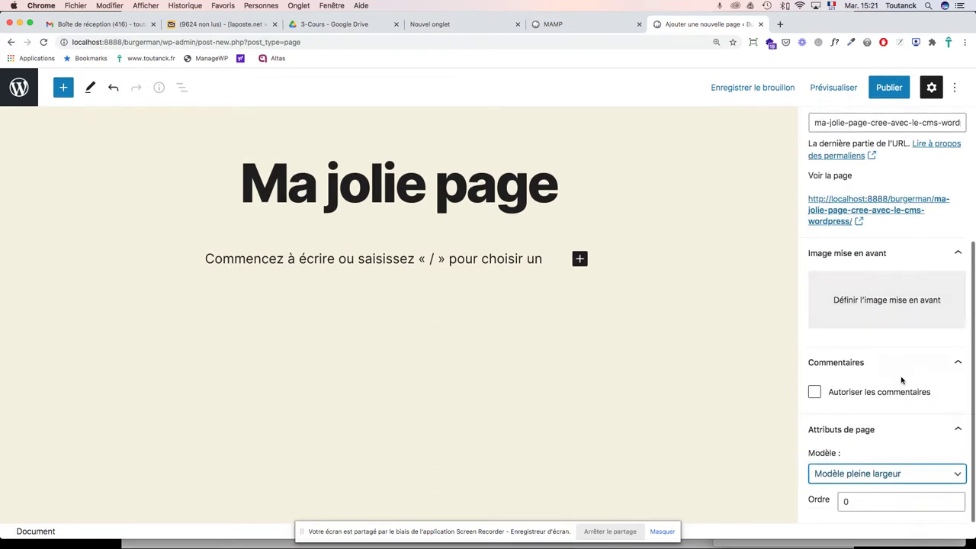
{"action": "left_click", "coordinate": [867, 473]}
{"action": "left_click", "coordinate": [865, 452]}
Step: Display the block settings of the empty paragraph below the page title
{"action": "scroll", "coordinate": [869, 427], "scroll_direction": "up", "scroll_amount": 5}
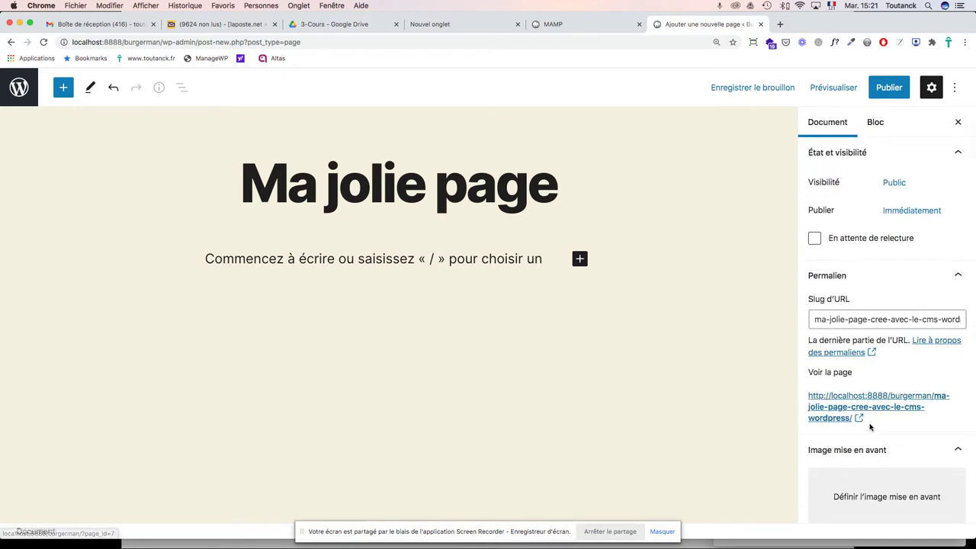
{"action": "left_click", "coordinate": [878, 128]}
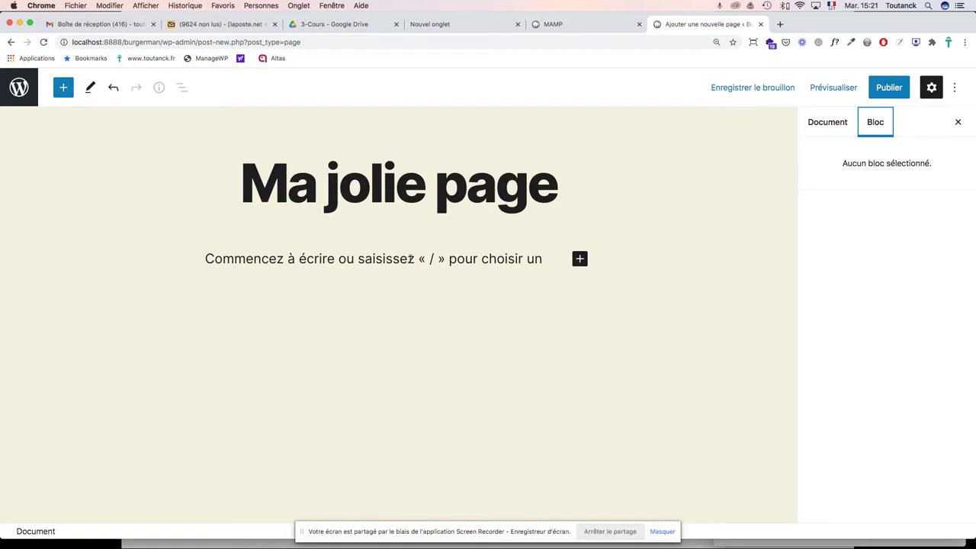
{"action": "left_click", "coordinate": [403, 261]}
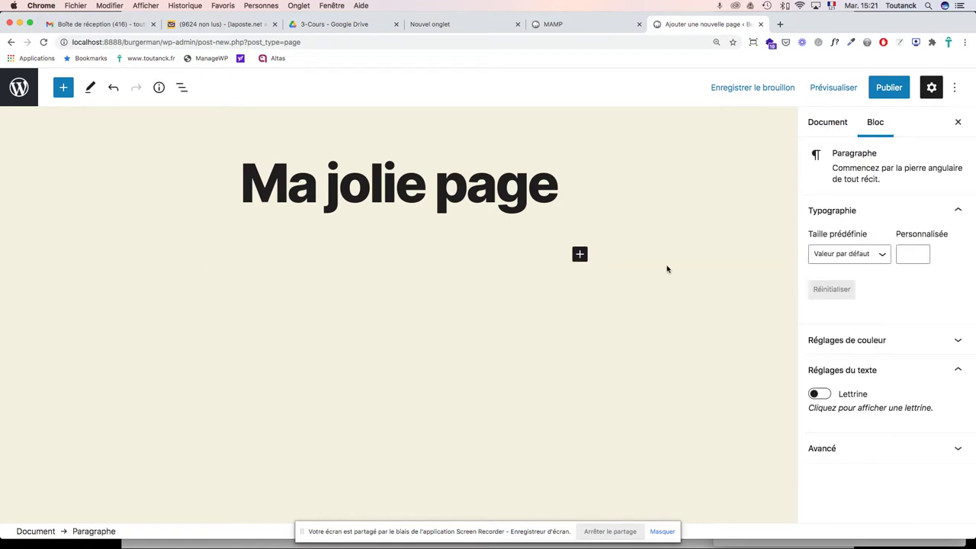
Step: Write "Ma jolie page a été créée avec le célèbre CMS WordPress" in the paragraph below the page title
{"action": "type", "text": "Ma jolie page a ét"}
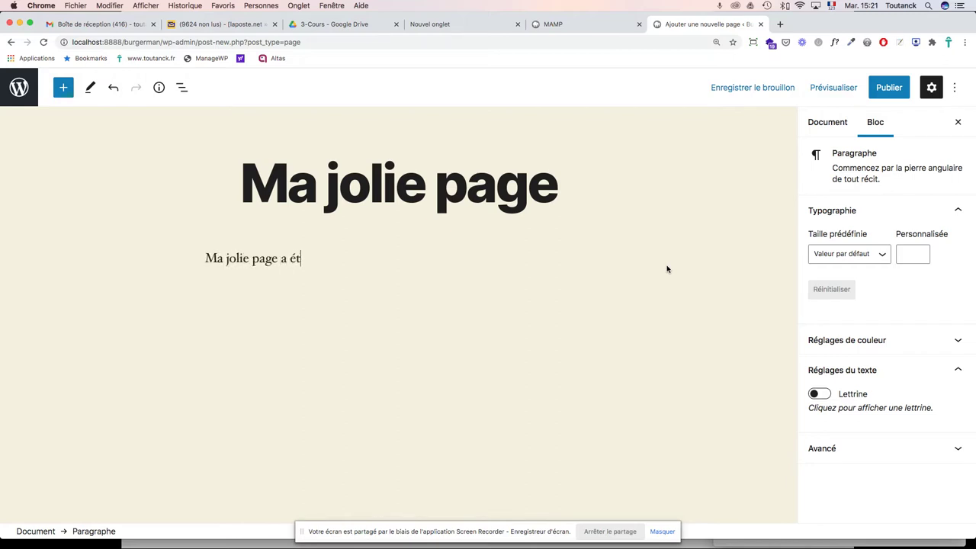
{"action": "type", "text": "é créée avec le célèbre "}
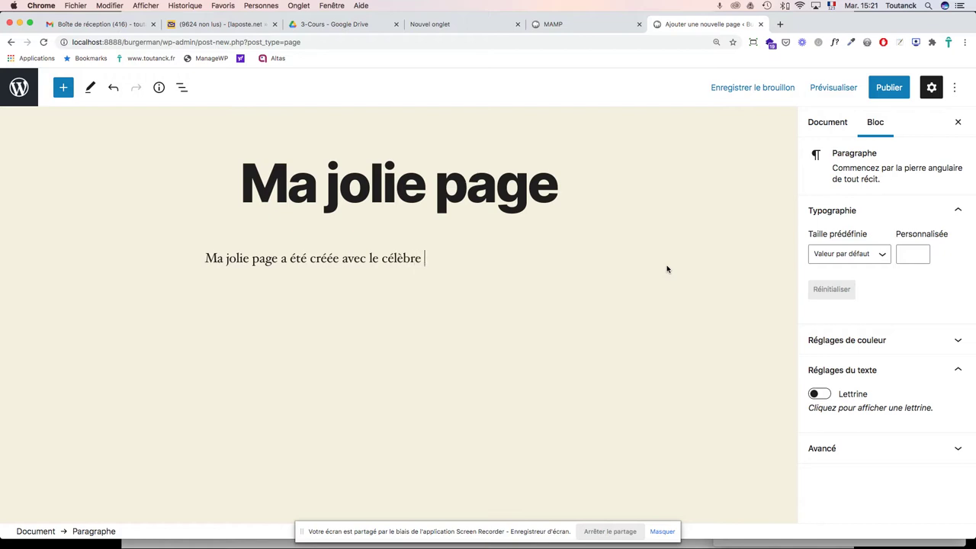
{"action": "type", "text": "CMS Wor"}
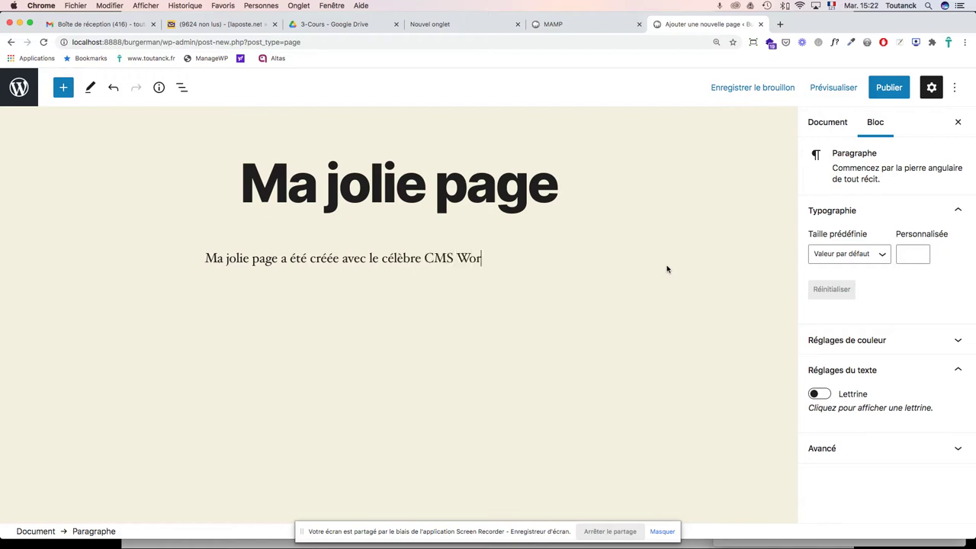
{"action": "type", "text": "dPress"}
{"action": "left_click", "coordinate": [628, 275]}
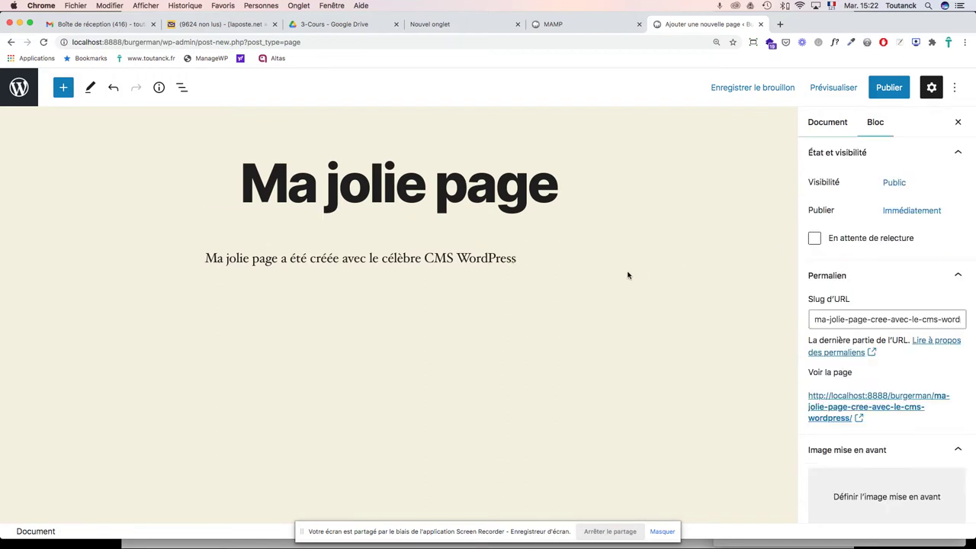
Step: Try the "Grand" preset and a custom size of 33 on the paragraph's text, and reset its size to the default
{"action": "left_click", "coordinate": [461, 259]}
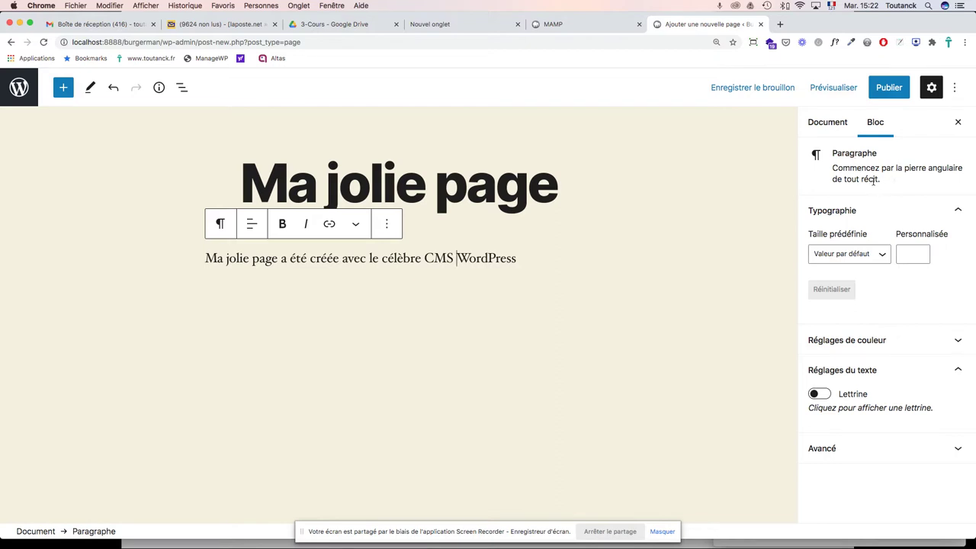
{"action": "left_click", "coordinate": [883, 257]}
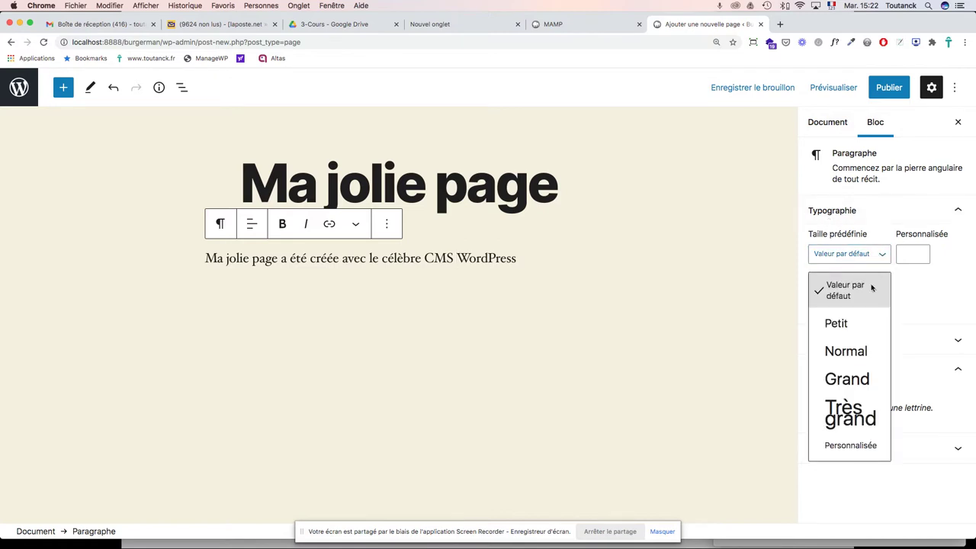
{"action": "left_click", "coordinate": [845, 379]}
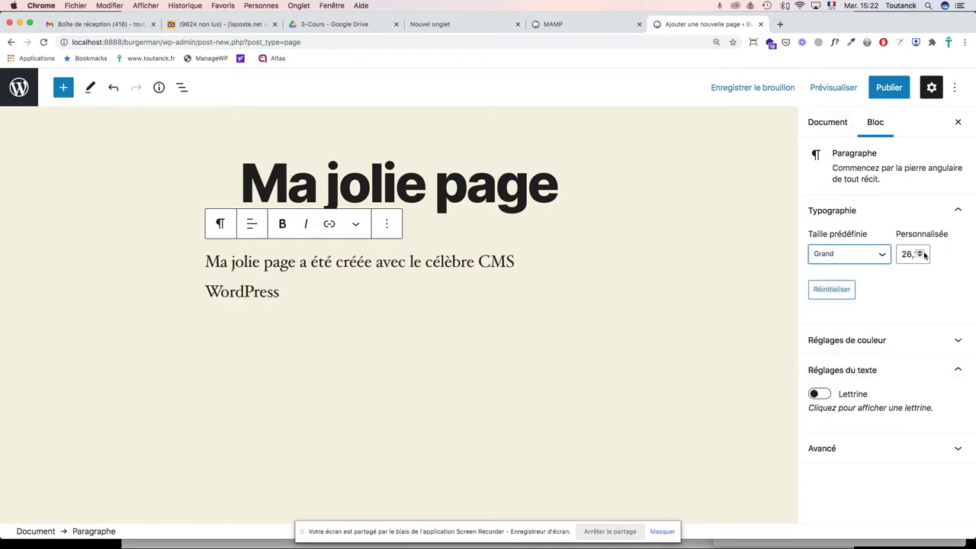
{"action": "left_click", "coordinate": [920, 252]}
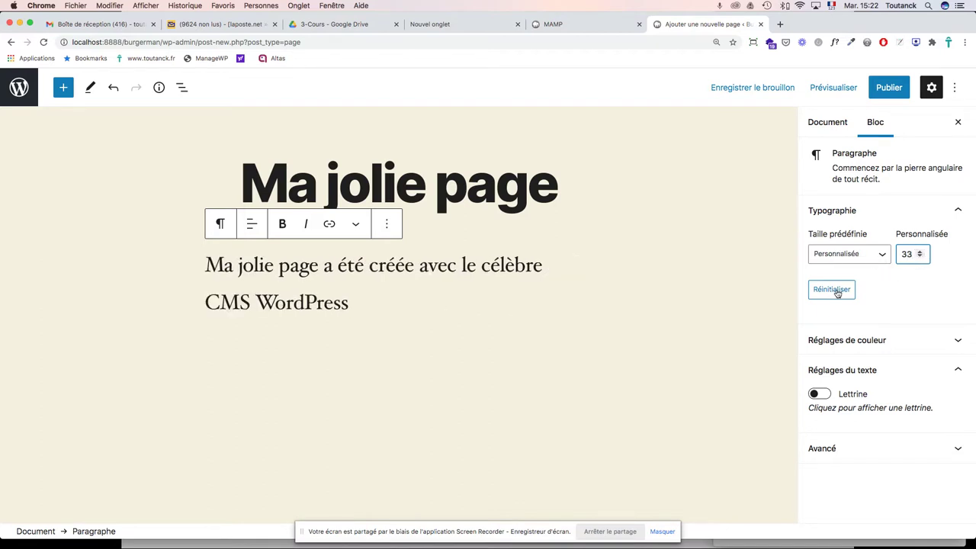
{"action": "left_click", "coordinate": [836, 292]}
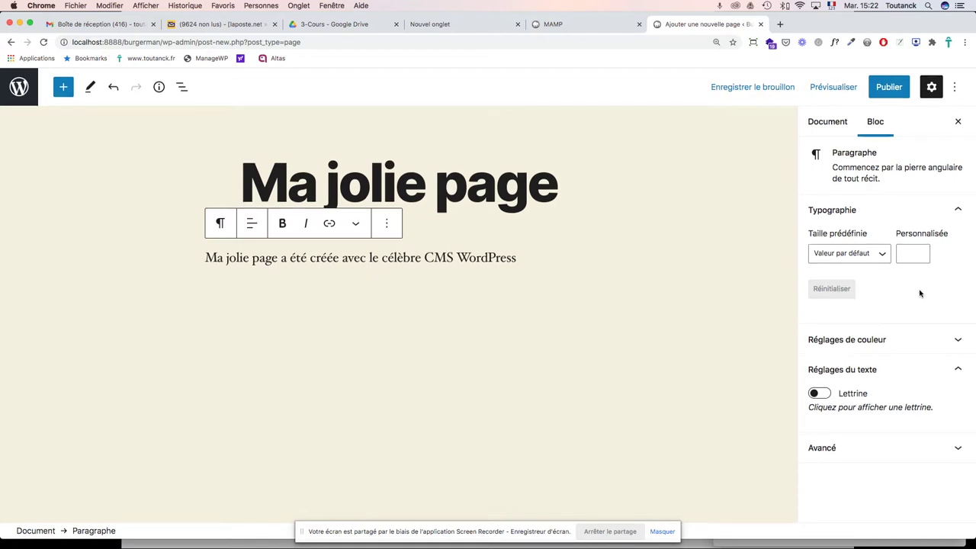
Step: Give the paragraph a crimson background and cream text, trying crimson and black as text colours first
{"action": "left_click", "coordinate": [959, 343]}
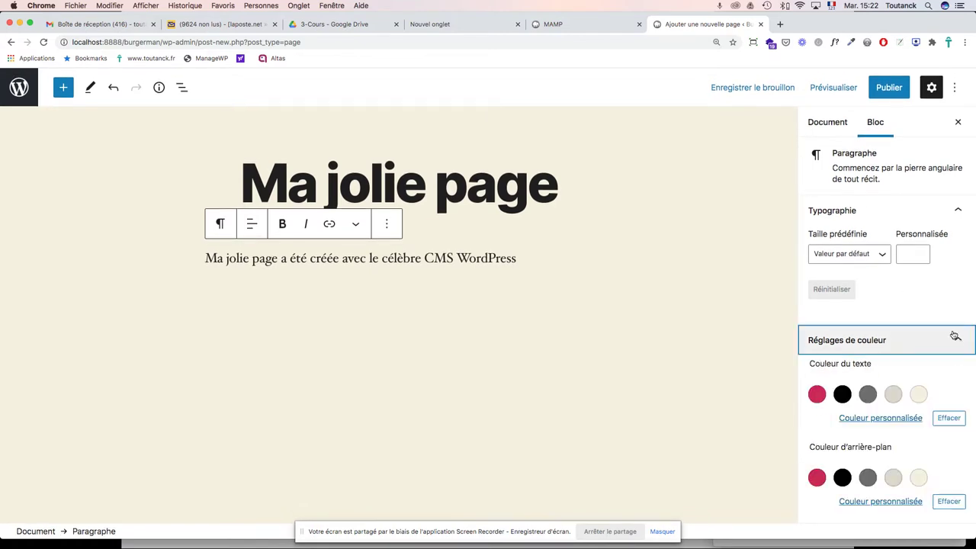
{"action": "scroll", "coordinate": [930, 321], "scroll_direction": "down", "scroll_amount": 3}
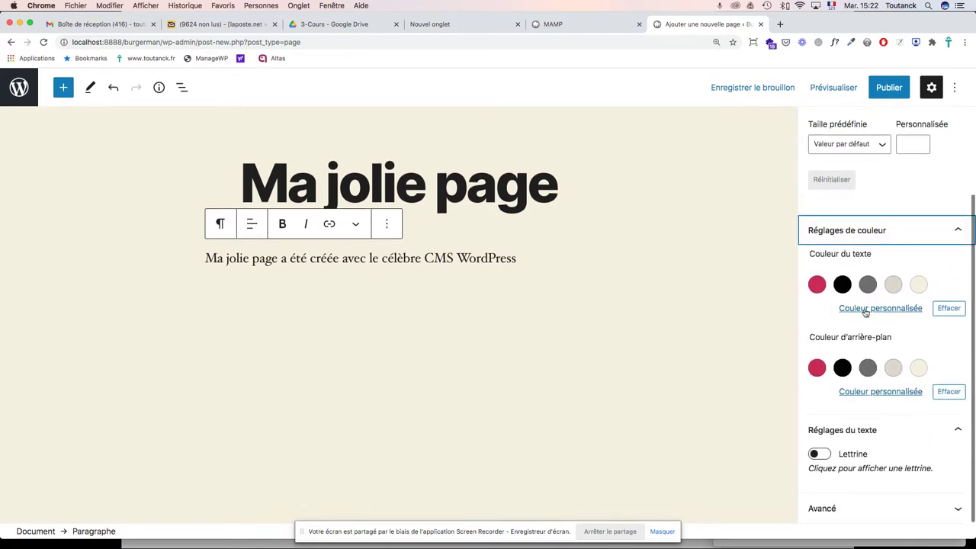
{"action": "left_click", "coordinate": [816, 285]}
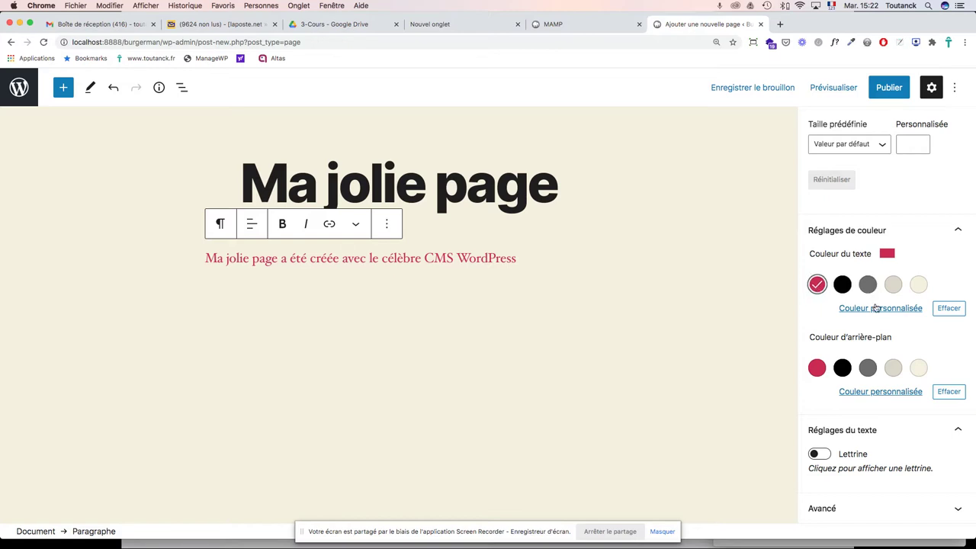
{"action": "left_click", "coordinate": [817, 368]}
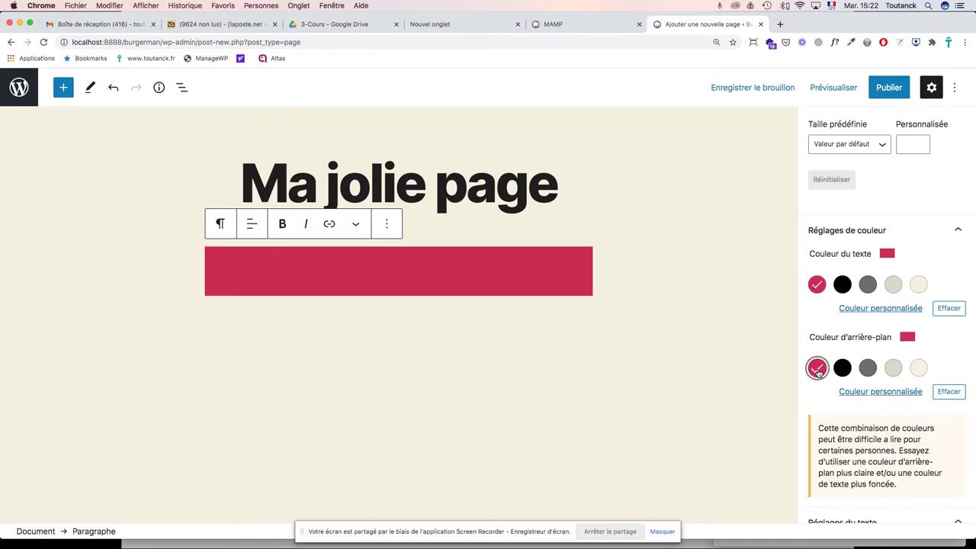
{"action": "left_click", "coordinate": [842, 286]}
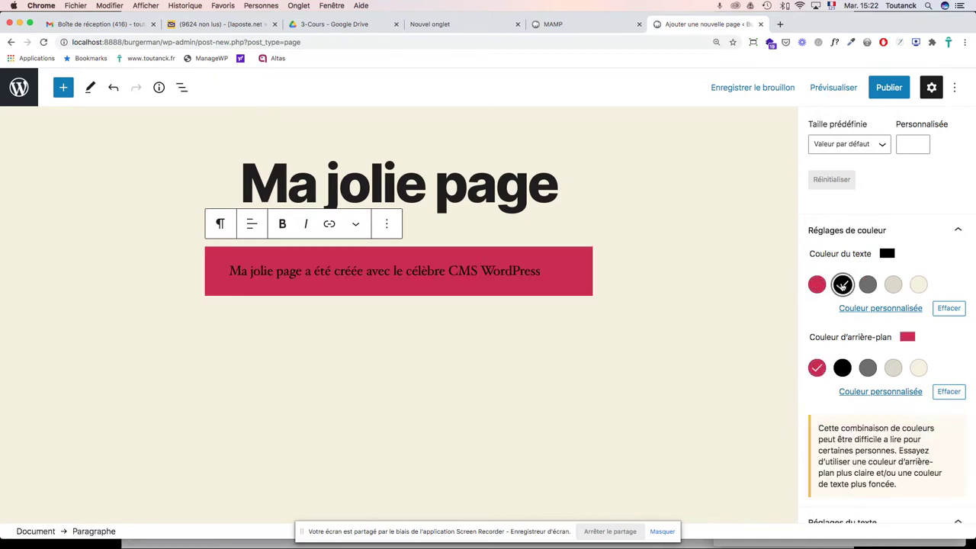
{"action": "left_click", "coordinate": [919, 285]}
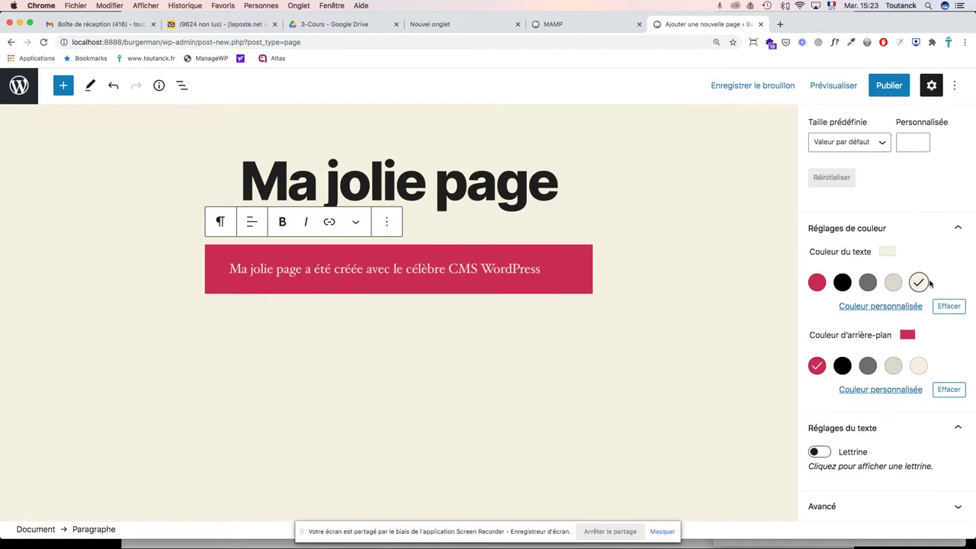
Step: Try the drop cap on the paragraph and turn it off again, and examine its HTML anchor and additional CSS class settings
{"action": "left_click", "coordinate": [822, 454]}
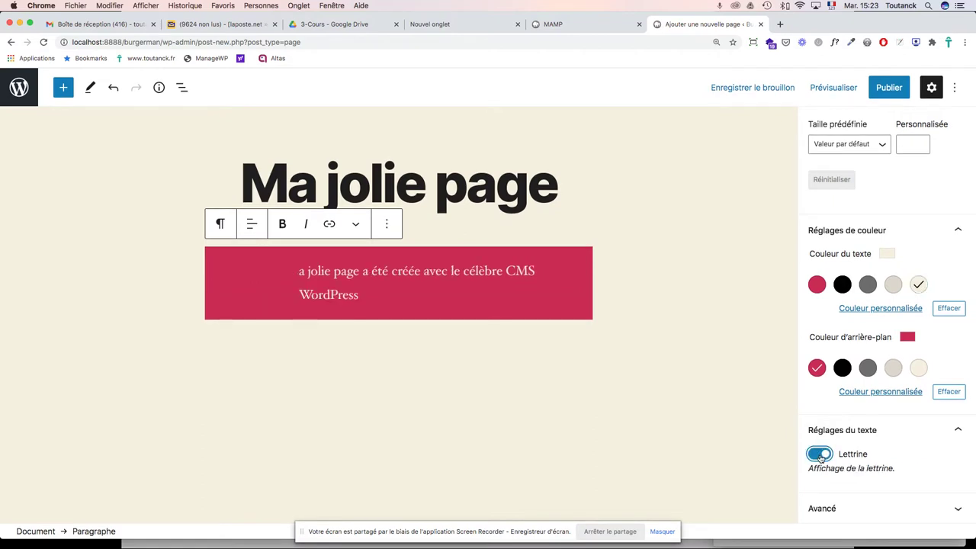
{"action": "left_click", "coordinate": [821, 455]}
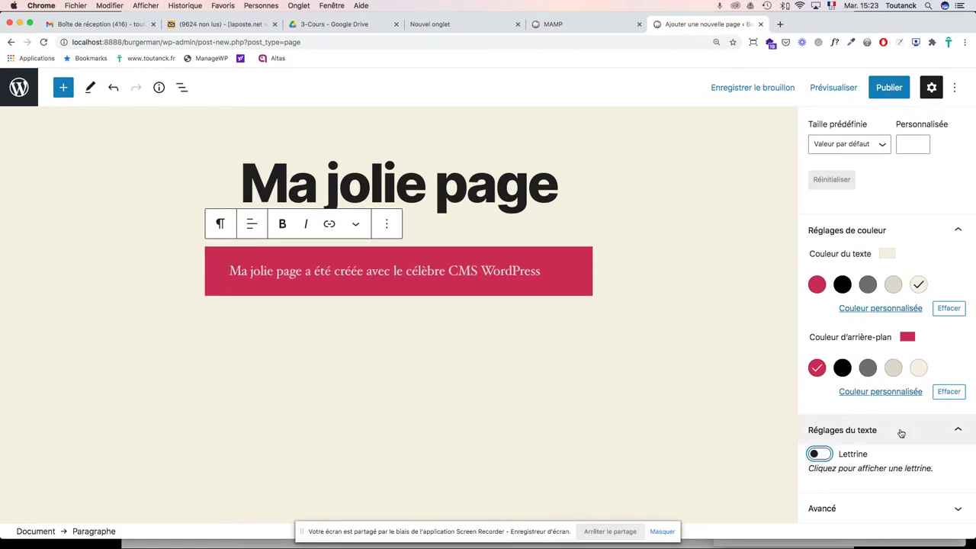
{"action": "left_click", "coordinate": [830, 511]}
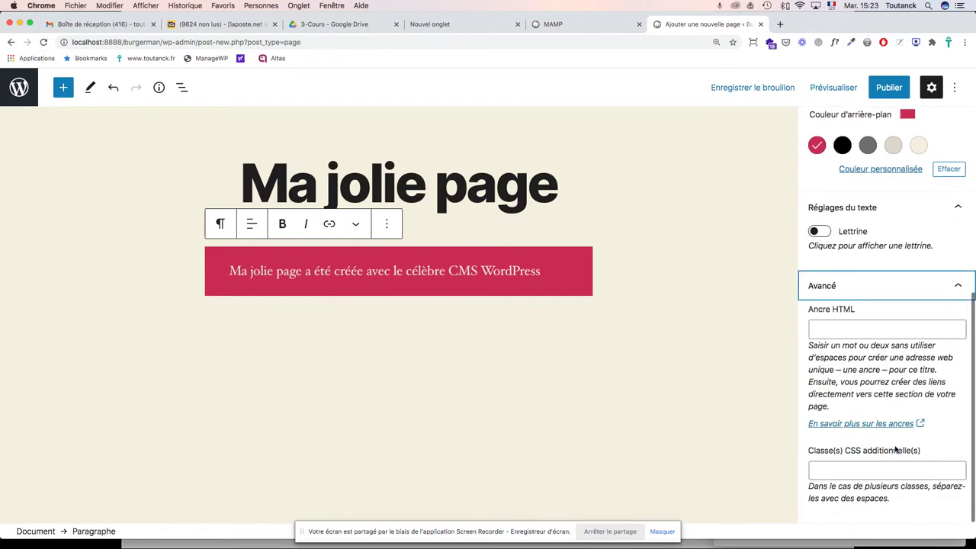
{"action": "left_click", "coordinate": [829, 329]}
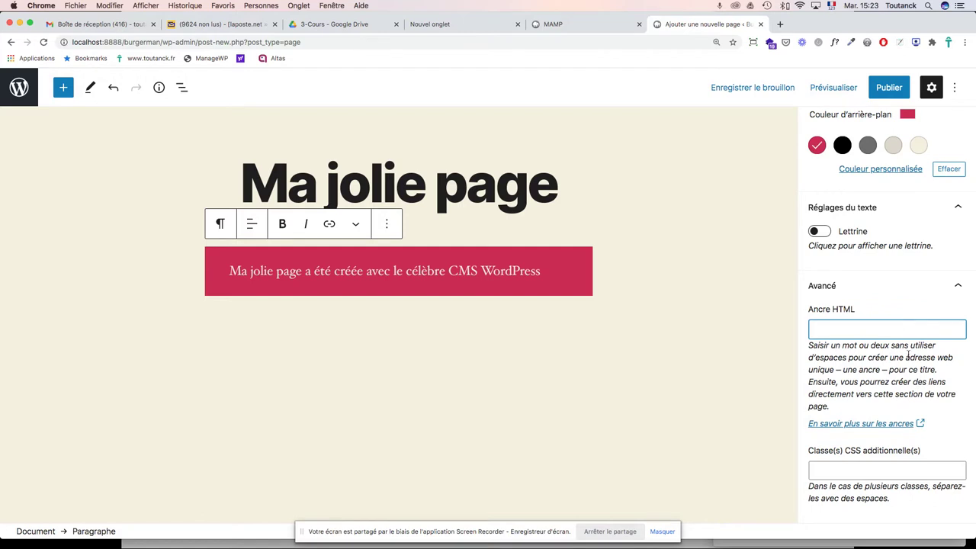
{"action": "left_click", "coordinate": [958, 283]}
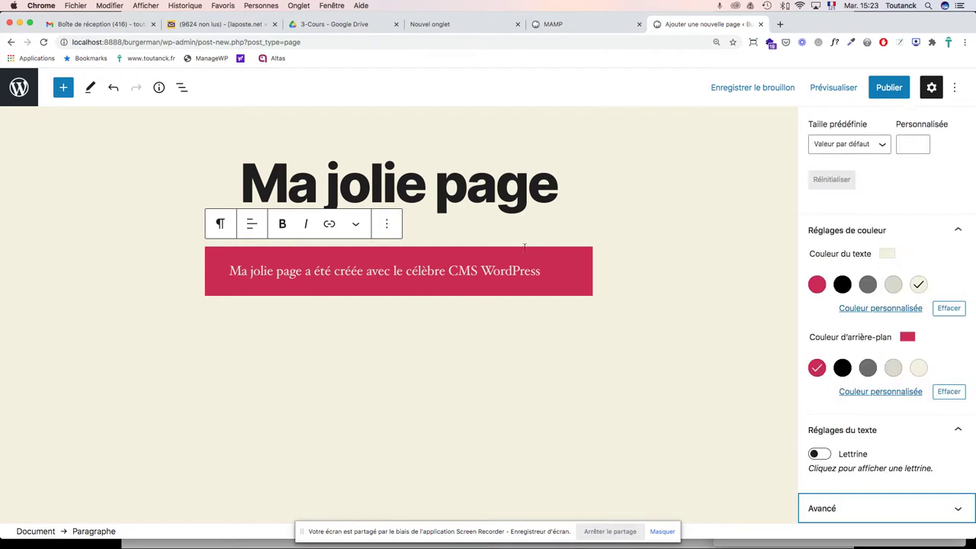
{"action": "left_click", "coordinate": [604, 285]}
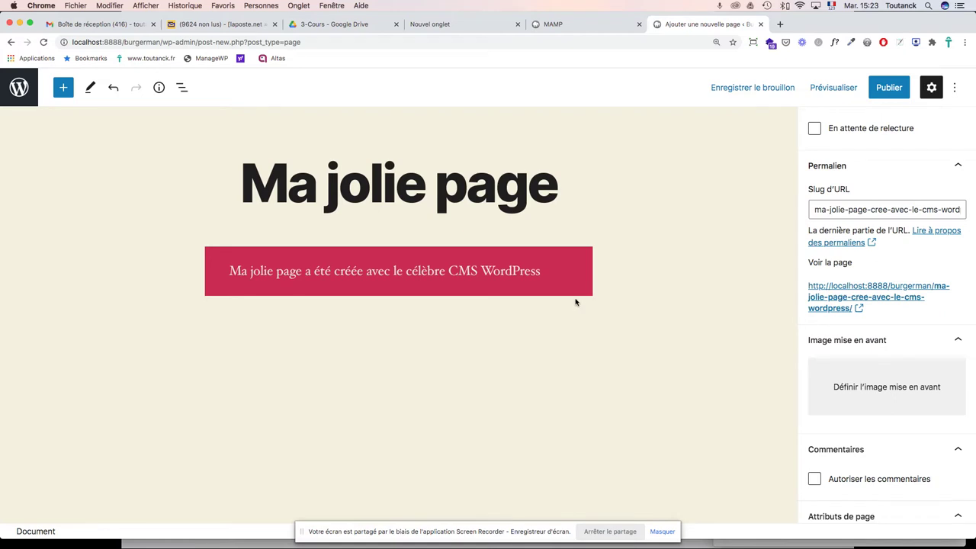
Step: Examine the block library's text, media, layout, widget and embed blocks and their previews
{"action": "left_click", "coordinate": [65, 90]}
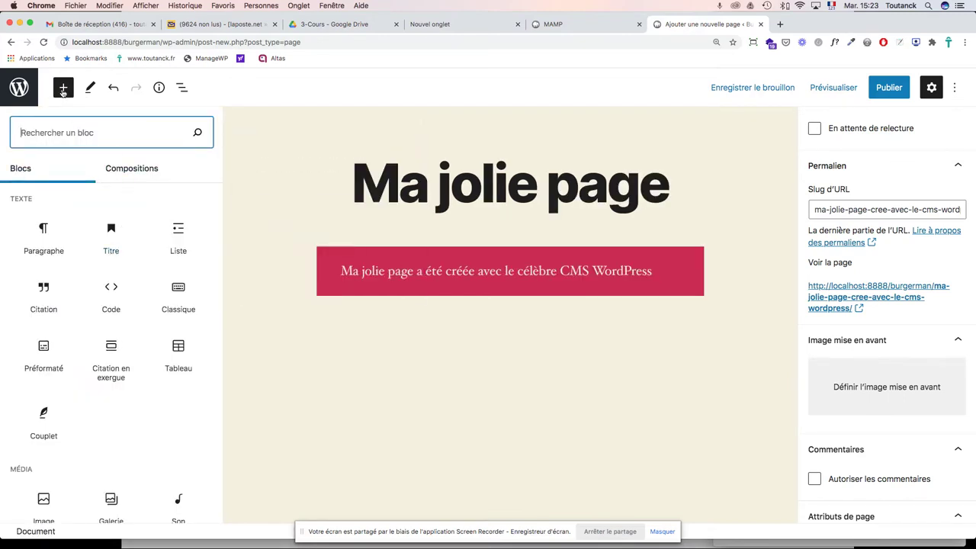
{"action": "mouse_move", "coordinate": [157, 219]}
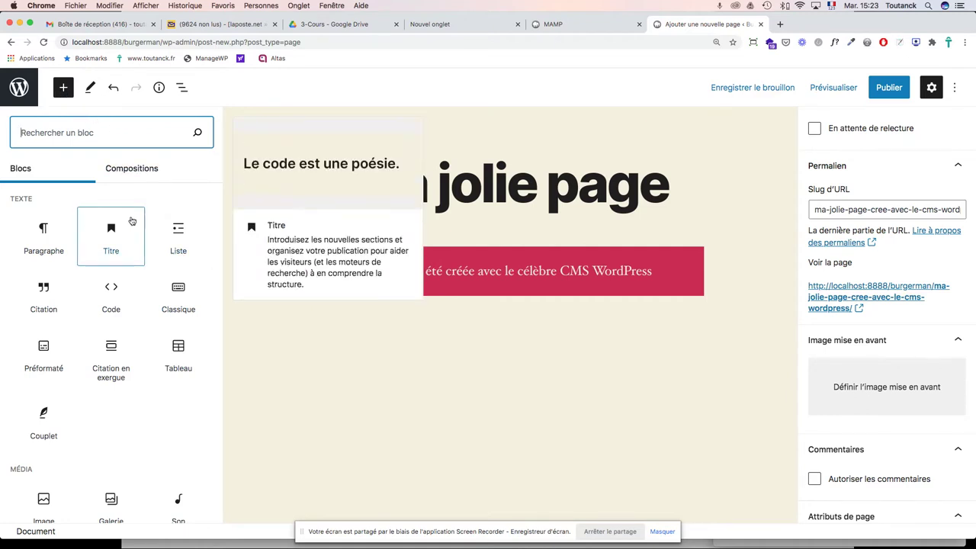
{"action": "mouse_move", "coordinate": [67, 237]}
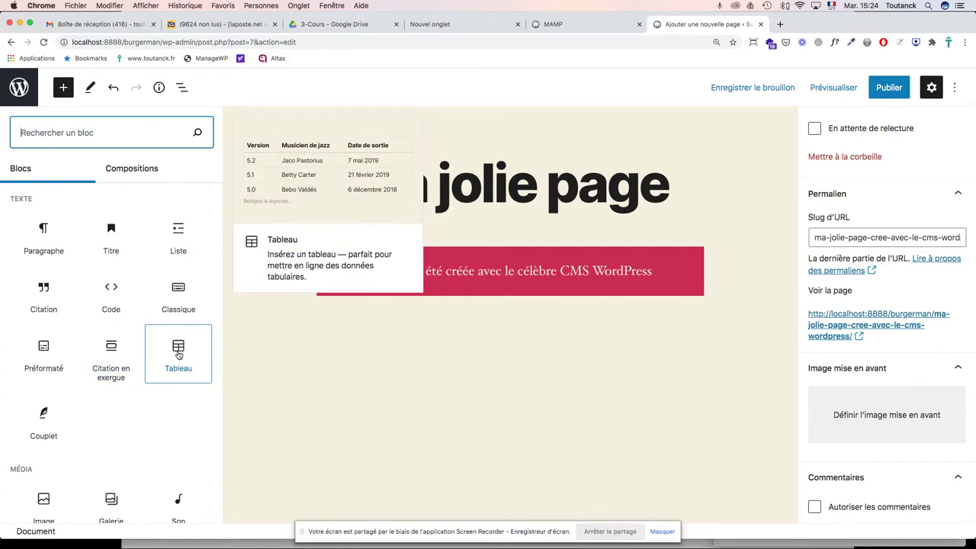
{"action": "scroll", "coordinate": [177, 343], "scroll_direction": "down", "scroll_amount": 3}
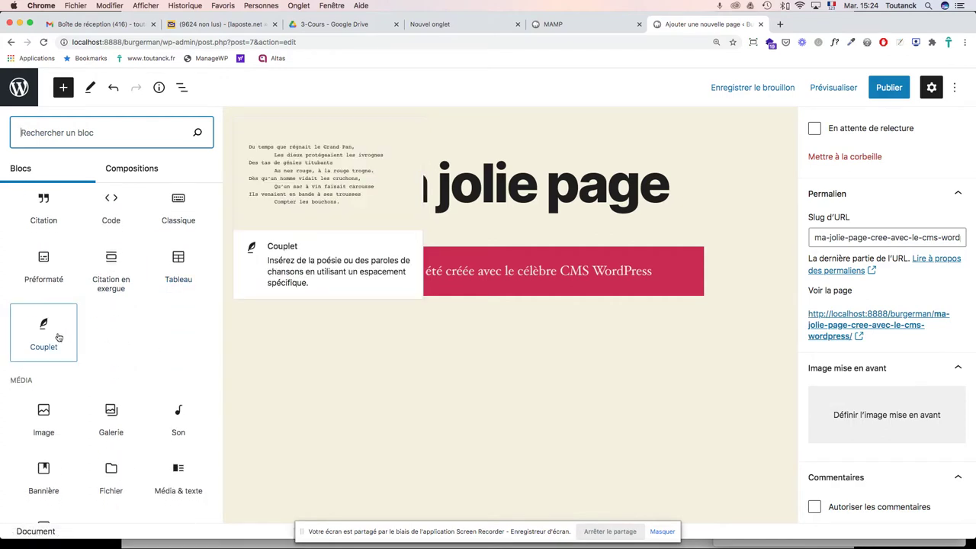
{"action": "scroll", "coordinate": [59, 337], "scroll_direction": "down", "scroll_amount": 3}
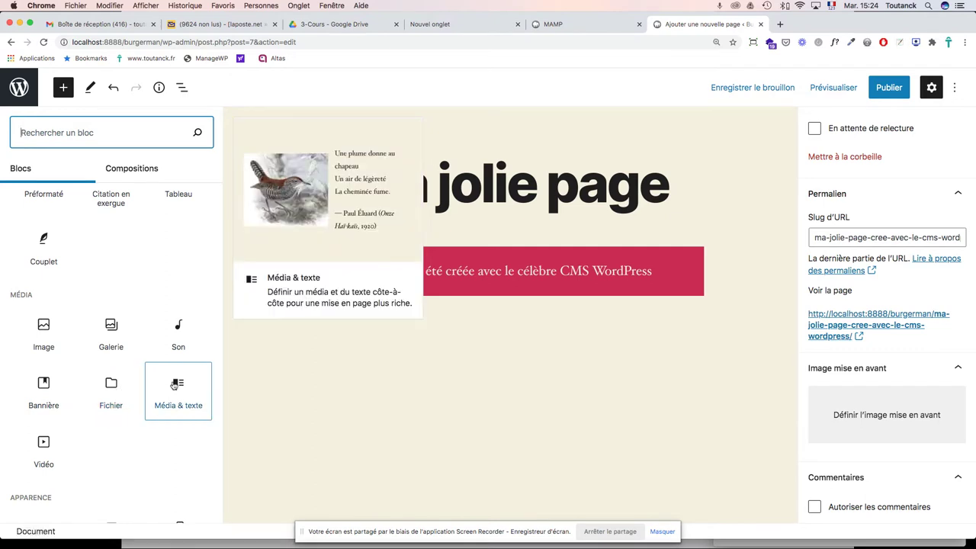
{"action": "scroll", "coordinate": [45, 458], "scroll_direction": "down", "scroll_amount": 2}
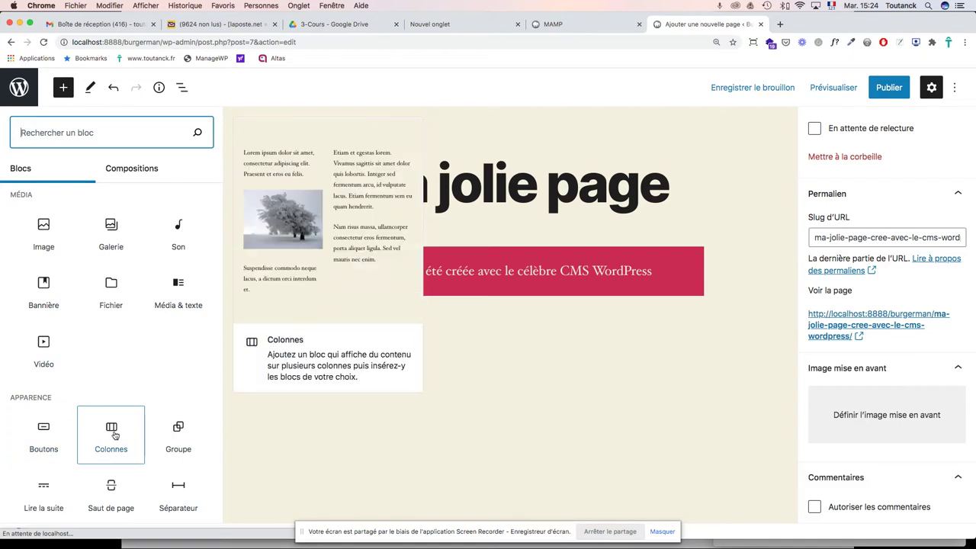
{"action": "scroll", "coordinate": [177, 437], "scroll_direction": "down", "scroll_amount": 3}
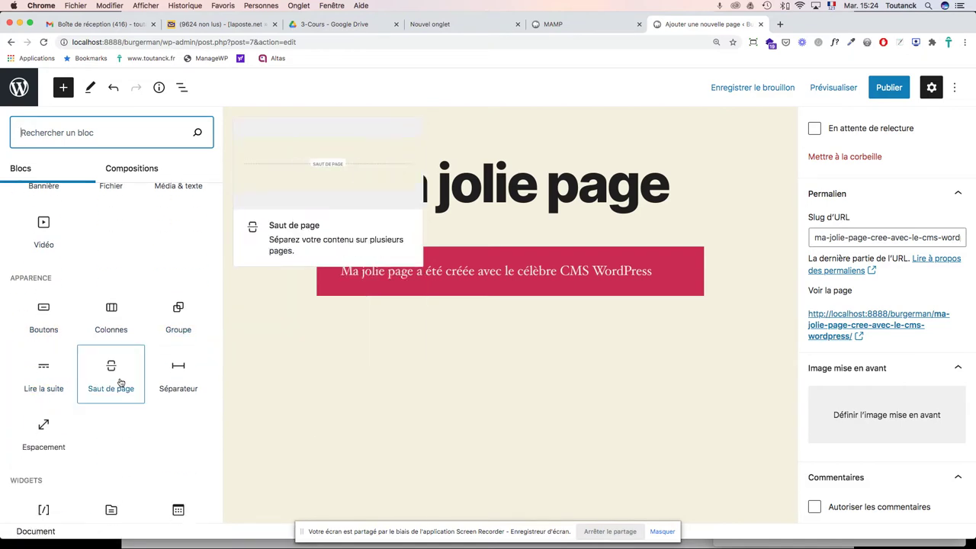
{"action": "scroll", "coordinate": [70, 455], "scroll_direction": "down", "scroll_amount": 2}
{"action": "scroll", "coordinate": [70, 454], "scroll_direction": "down", "scroll_amount": 1}
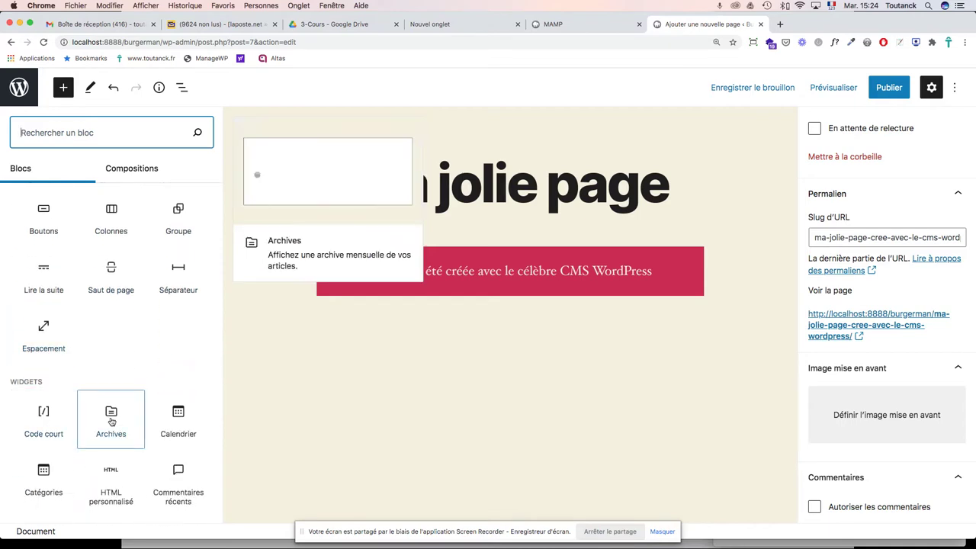
{"action": "scroll", "coordinate": [179, 419], "scroll_direction": "down", "scroll_amount": 2}
{"action": "scroll", "coordinate": [179, 421], "scroll_direction": "down", "scroll_amount": 12}
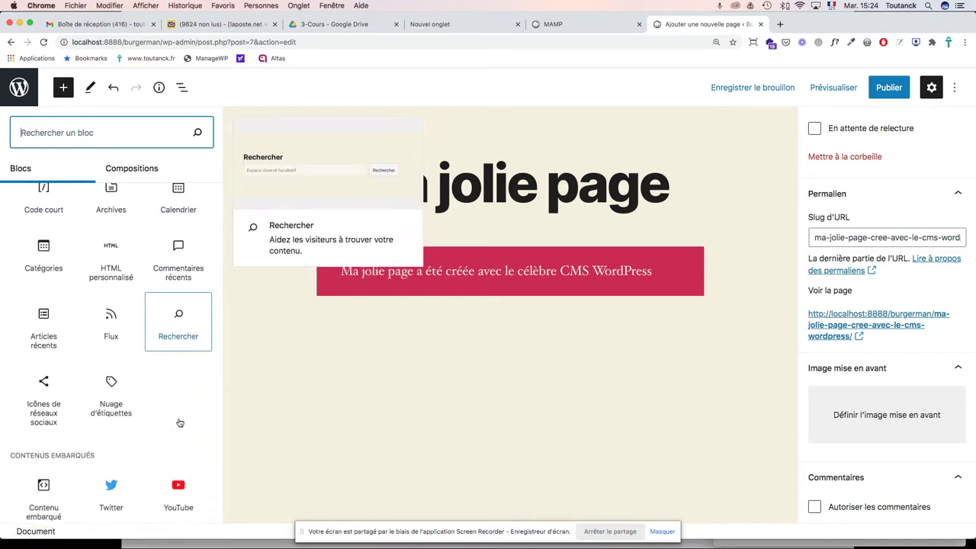
{"action": "scroll", "coordinate": [179, 422], "scroll_direction": "up", "scroll_amount": 8}
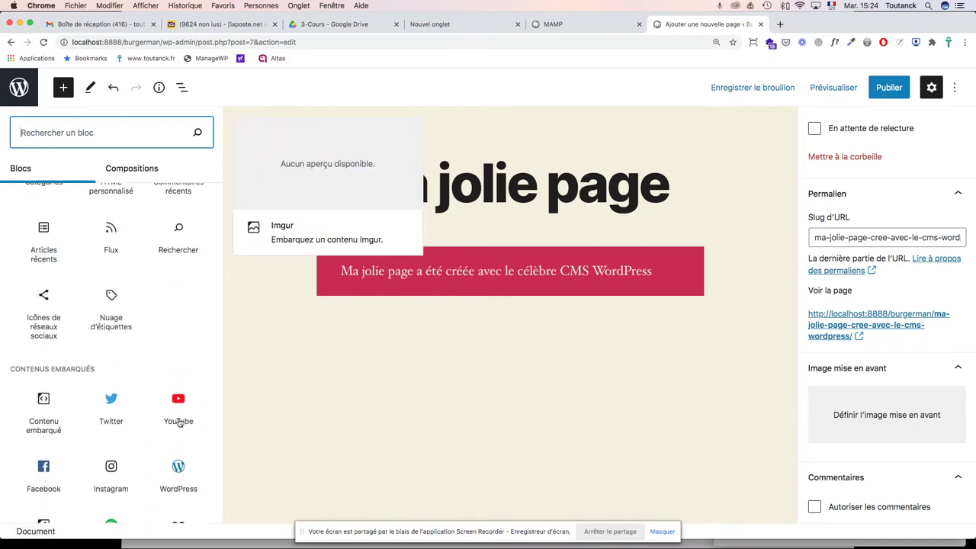
{"action": "scroll", "coordinate": [179, 421], "scroll_direction": "up", "scroll_amount": 1}
{"action": "scroll", "coordinate": [179, 421], "scroll_direction": "down", "scroll_amount": 5}
{"action": "scroll", "coordinate": [179, 422], "scroll_direction": "down", "scroll_amount": 2}
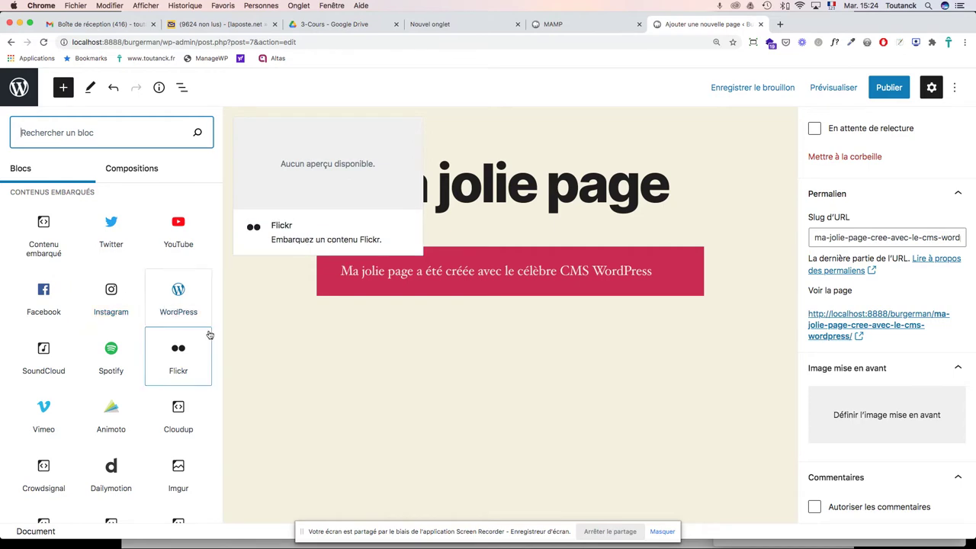
{"action": "scroll", "coordinate": [210, 334], "scroll_direction": "down", "scroll_amount": 3}
{"action": "scroll", "coordinate": [206, 332], "scroll_direction": "down", "scroll_amount": 2}
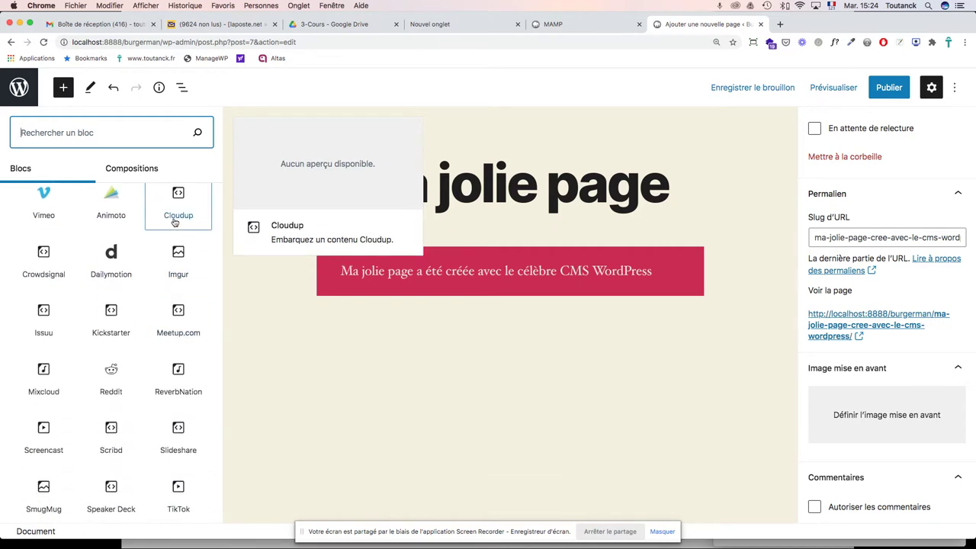
{"action": "scroll", "coordinate": [192, 301], "scroll_direction": "down", "scroll_amount": 3}
Step: Insert a "Titre" block below the crimson paragraph
{"action": "scroll", "coordinate": [192, 300], "scroll_direction": "up", "scroll_amount": 20}
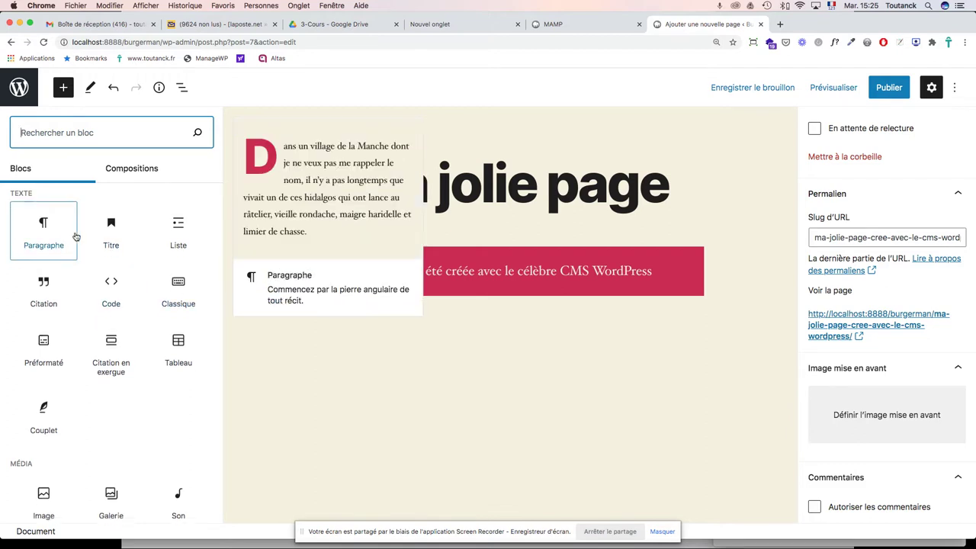
{"action": "scroll", "coordinate": [112, 232], "scroll_direction": "down", "scroll_amount": 1}
{"action": "left_click", "coordinate": [112, 232]}
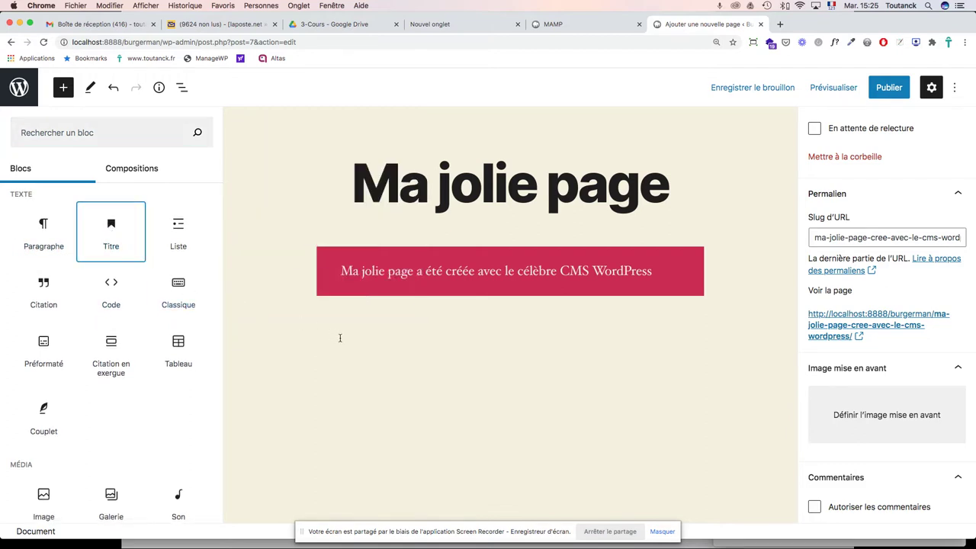
Step: Add an H2 "Titre" block reading "Mon joli titre" below the crimson paragraph, checking the available heading levels first
{"action": "left_click", "coordinate": [112, 228]}
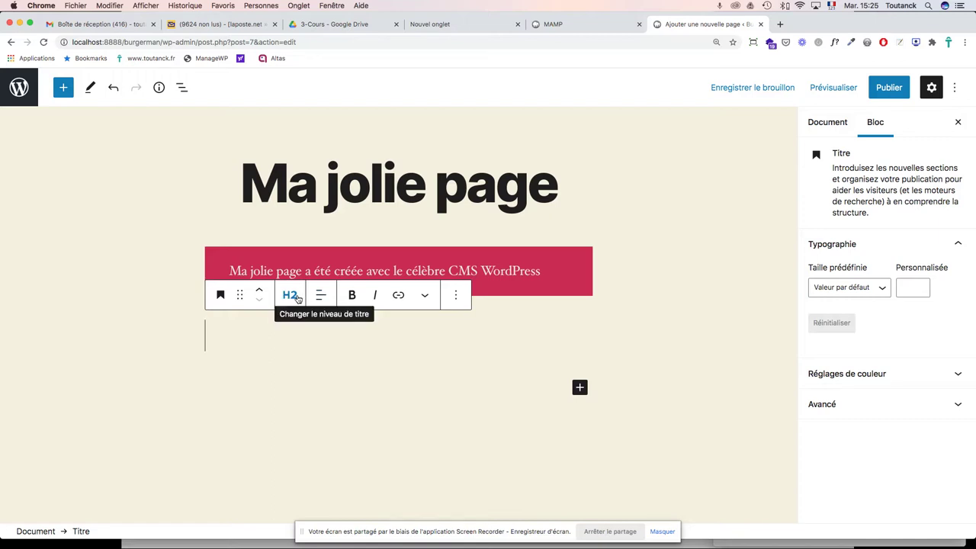
{"action": "left_click", "coordinate": [298, 298]}
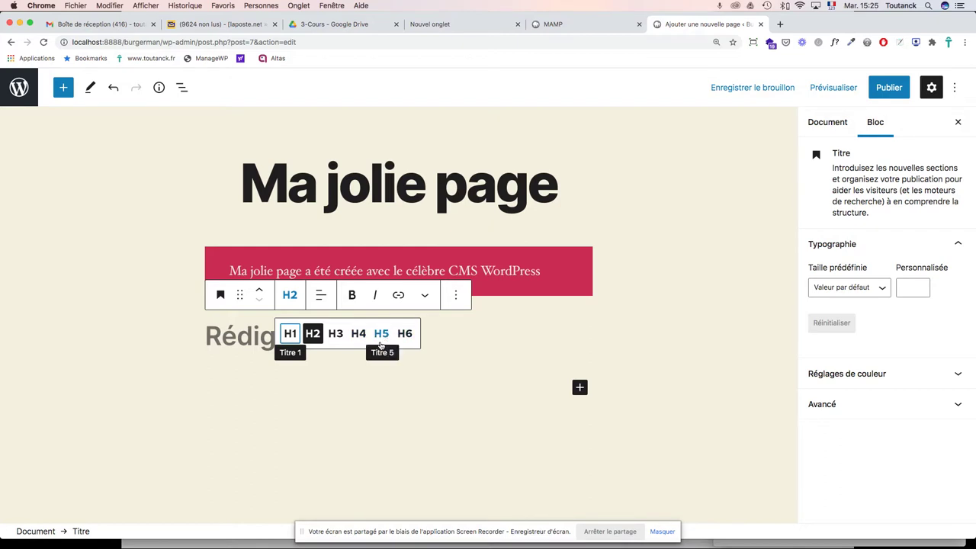
{"action": "left_click", "coordinate": [243, 342]}
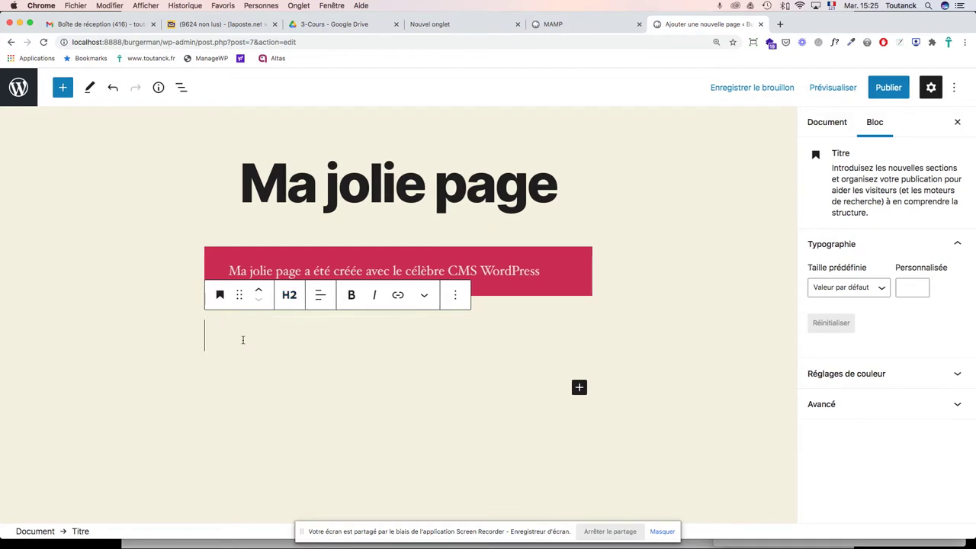
{"action": "type", "text": "Mon "}
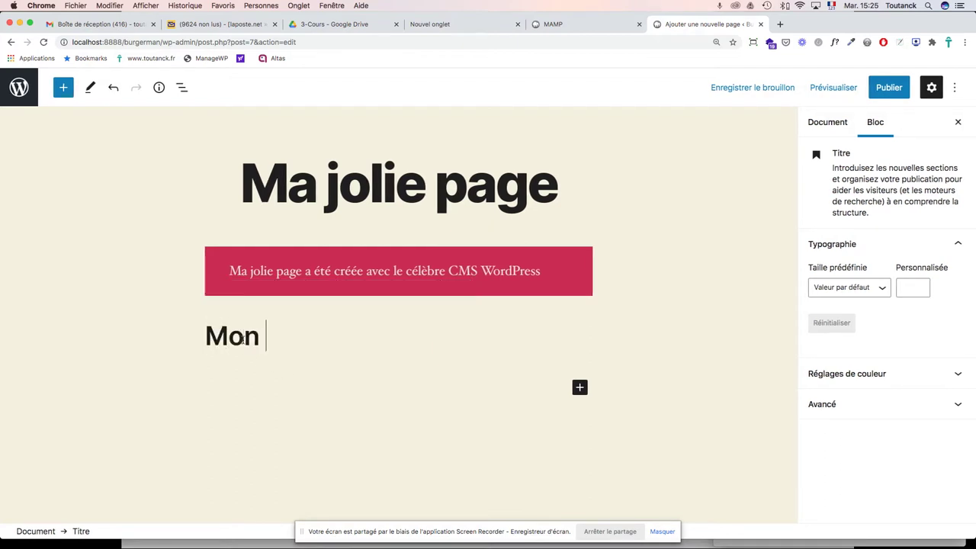
{"action": "type", "text": "joli titre"}
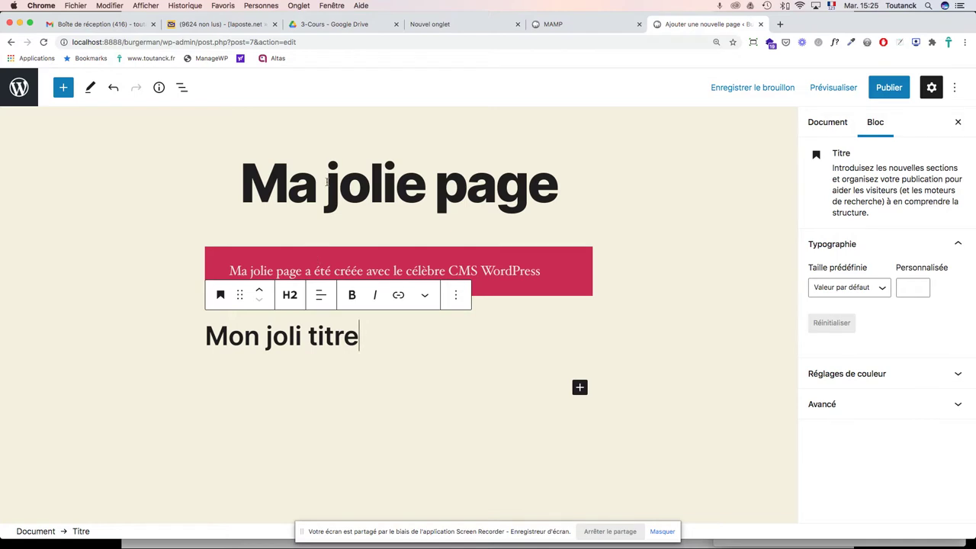
Step: Compare the block settings offered for the page title with those of the "Mon joli titre" heading
{"action": "left_click", "coordinate": [326, 182]}
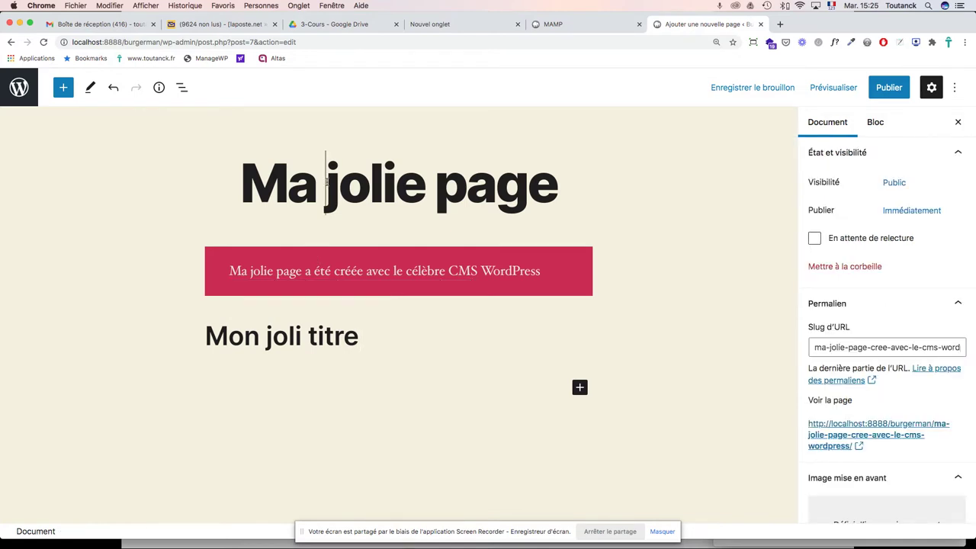
{"action": "left_click", "coordinate": [875, 122]}
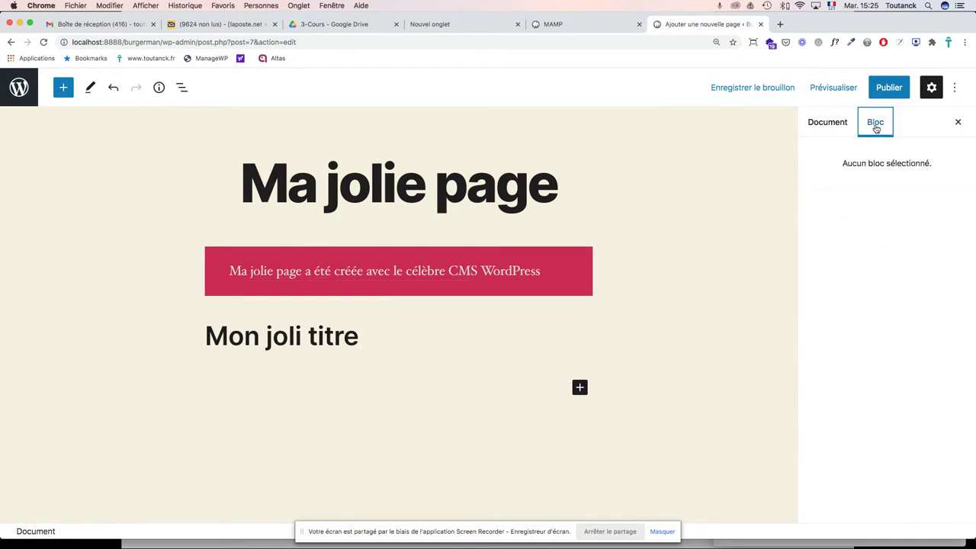
{"action": "left_click", "coordinate": [366, 191]}
{"action": "left_click", "coordinate": [318, 337]}
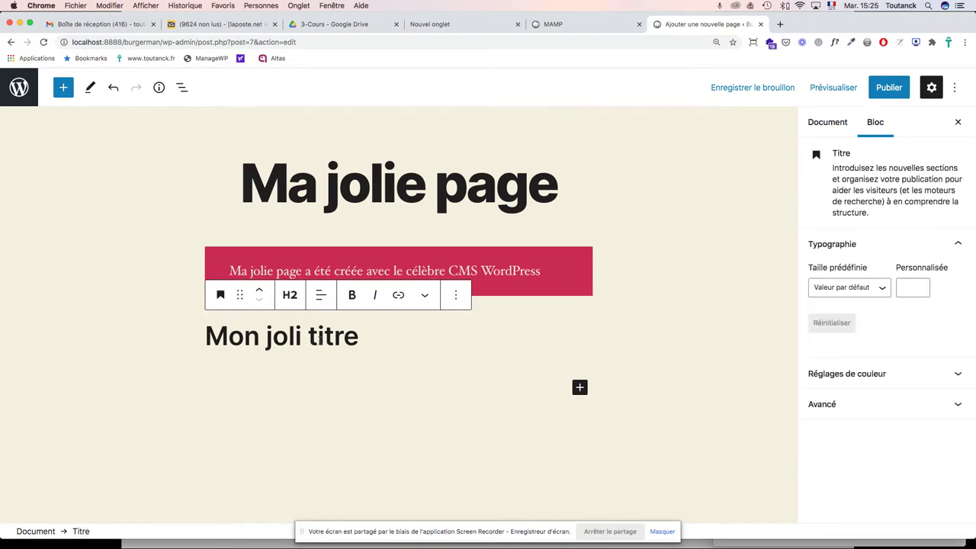
Step: Insert an "Image" block below the "Mon joli titre" heading
{"action": "left_click", "coordinate": [361, 341]}
{"action": "left_click", "coordinate": [579, 389]}
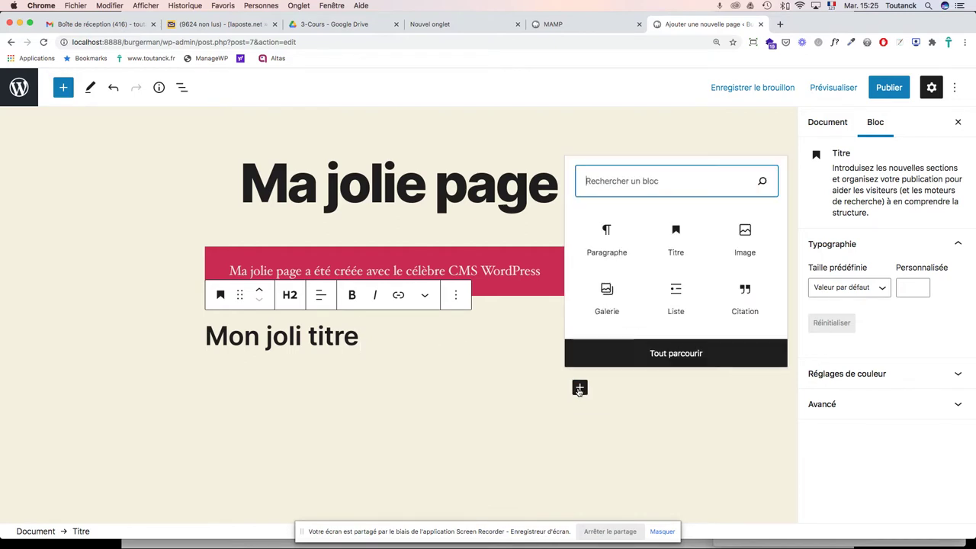
{"action": "left_click", "coordinate": [744, 235]}
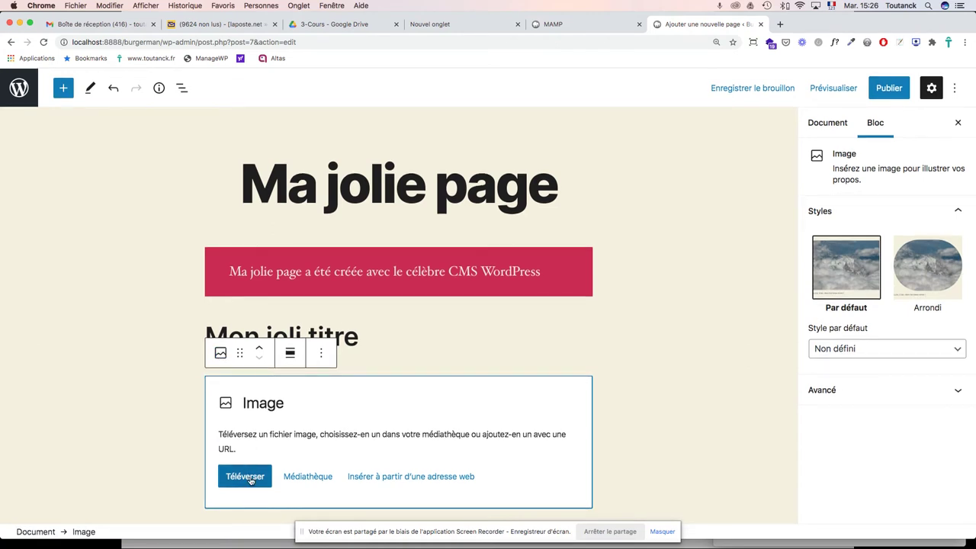
Step: Upload the kisspng WordPress logo PNG from the Téléchargements folder to the media library for the Image block
{"action": "left_click", "coordinate": [307, 477]}
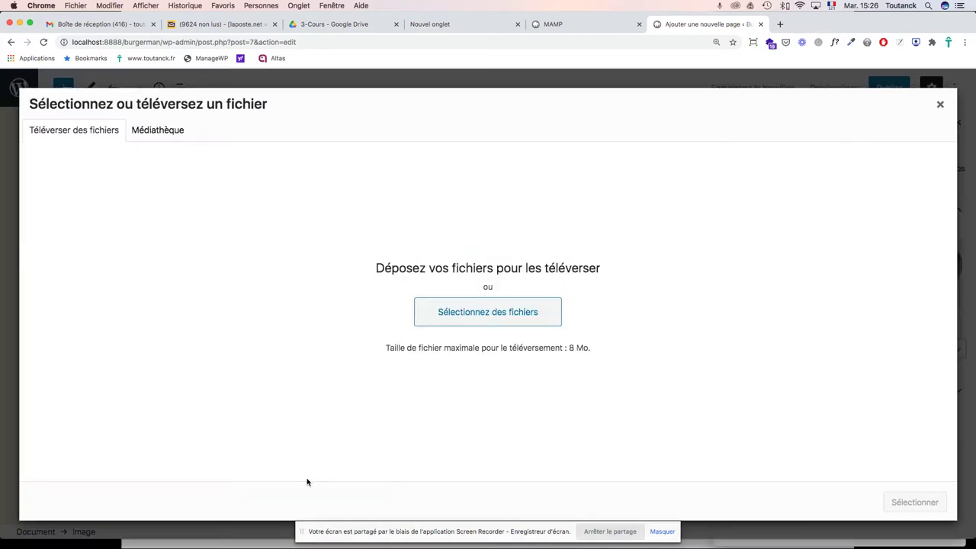
{"action": "left_click", "coordinate": [166, 133]}
{"action": "left_click", "coordinate": [86, 135]}
{"action": "left_click", "coordinate": [524, 316]}
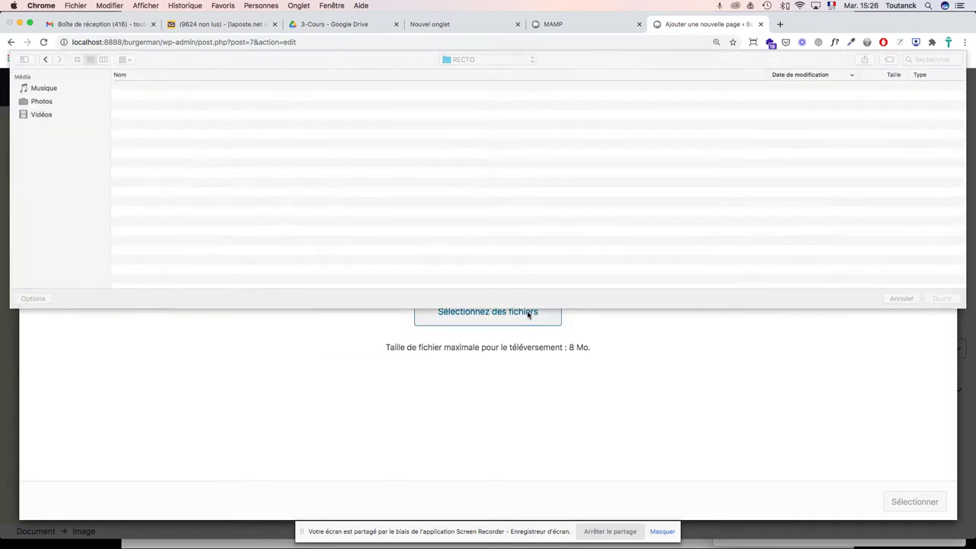
{"action": "left_click", "coordinate": [54, 155]}
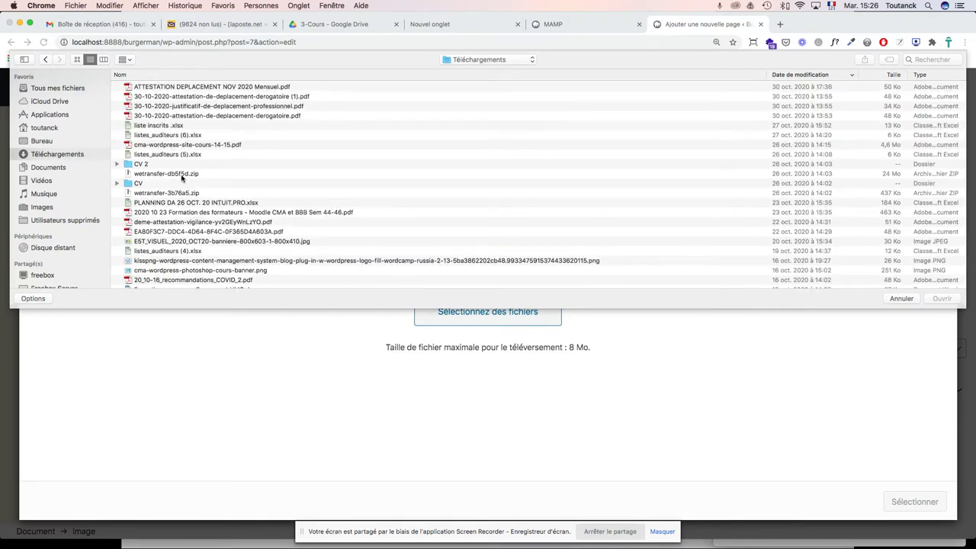
{"action": "scroll", "coordinate": [177, 190], "scroll_direction": "down", "scroll_amount": 5}
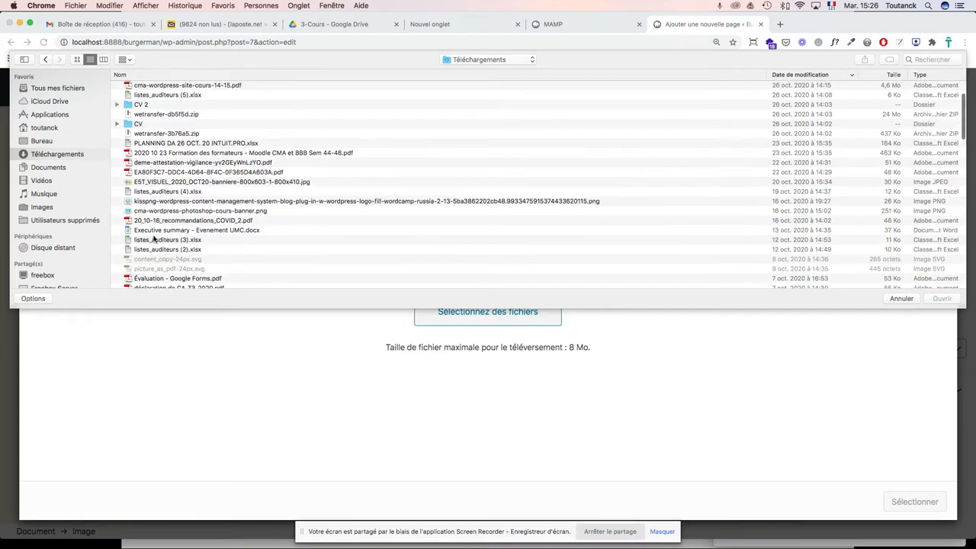
{"action": "left_click", "coordinate": [150, 203]}
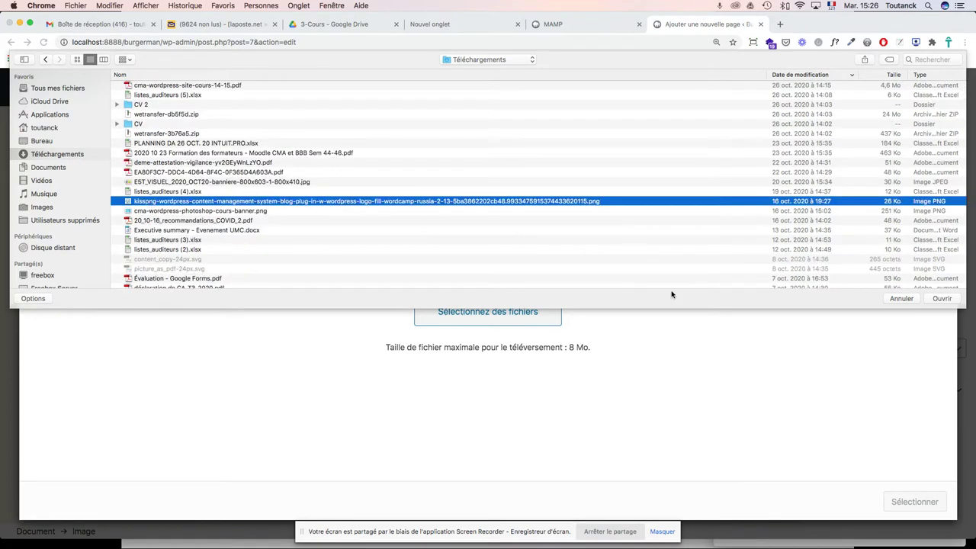
{"action": "left_click", "coordinate": [943, 298]}
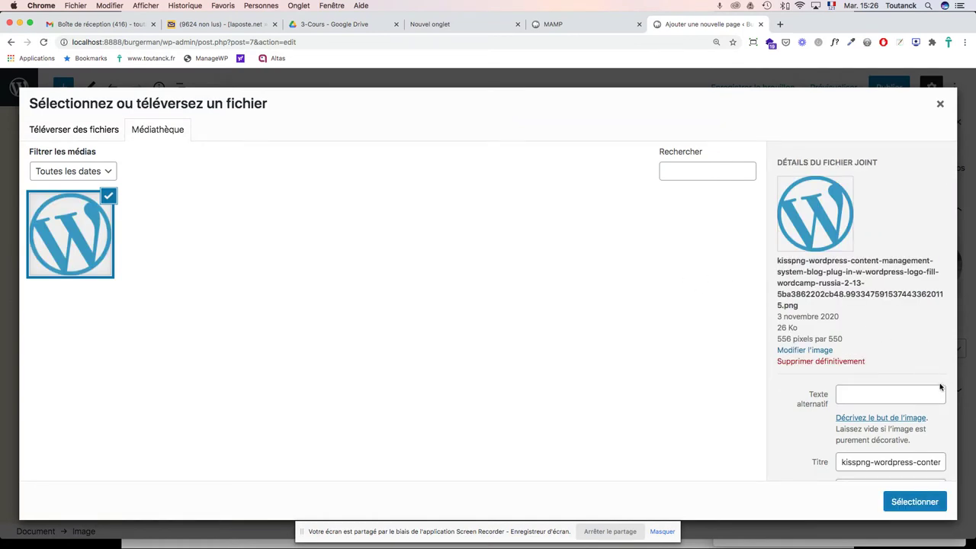
Step: Set the logo's alternative text and title to "WordPress" and insert it into the Image block
{"action": "left_click", "coordinate": [880, 393]}
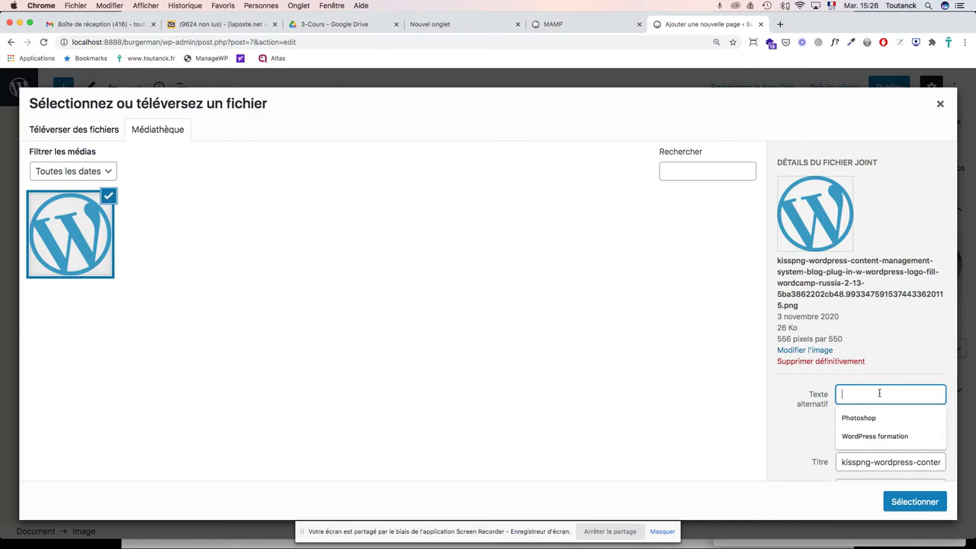
{"action": "scroll", "coordinate": [879, 392], "scroll_direction": "down", "scroll_amount": 3}
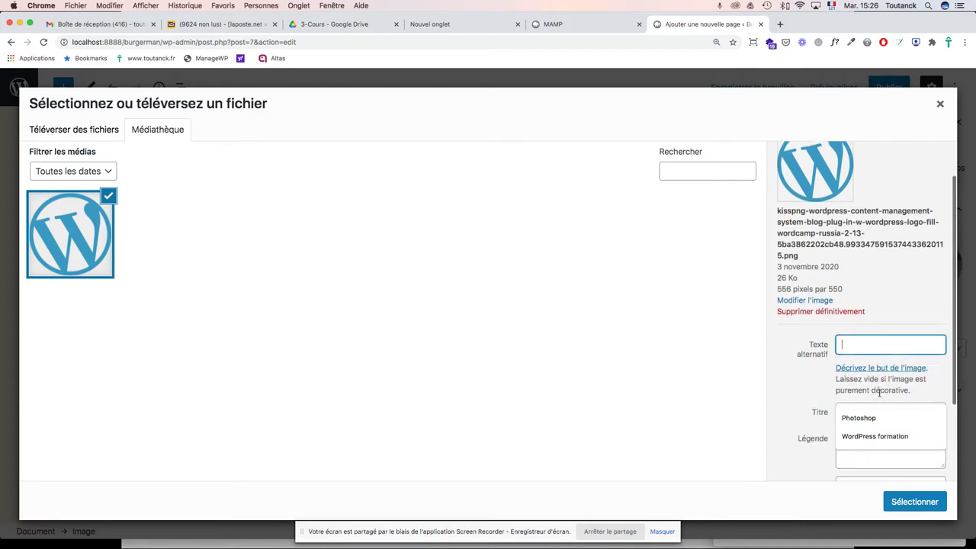
{"action": "scroll", "coordinate": [879, 392], "scroll_direction": "down", "scroll_amount": 2}
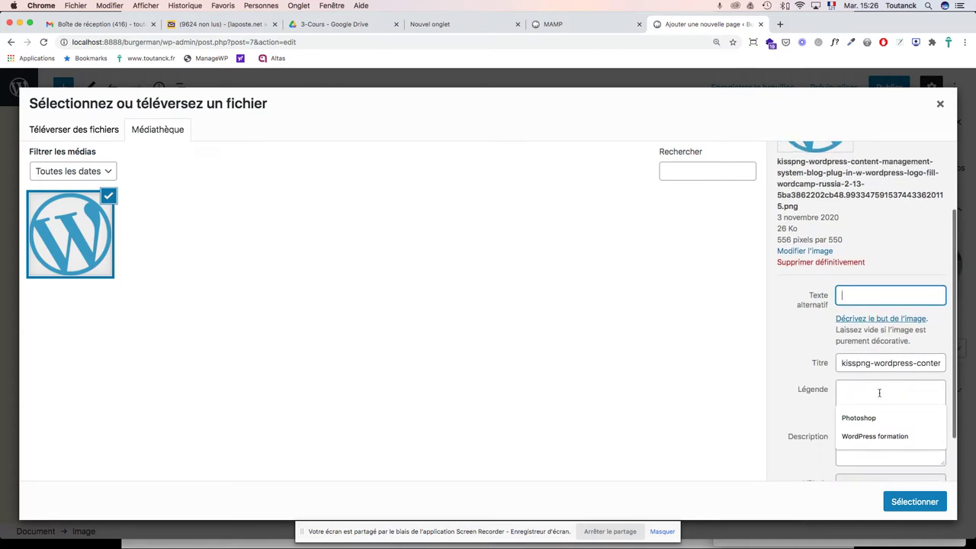
{"action": "type", "text": "W"}
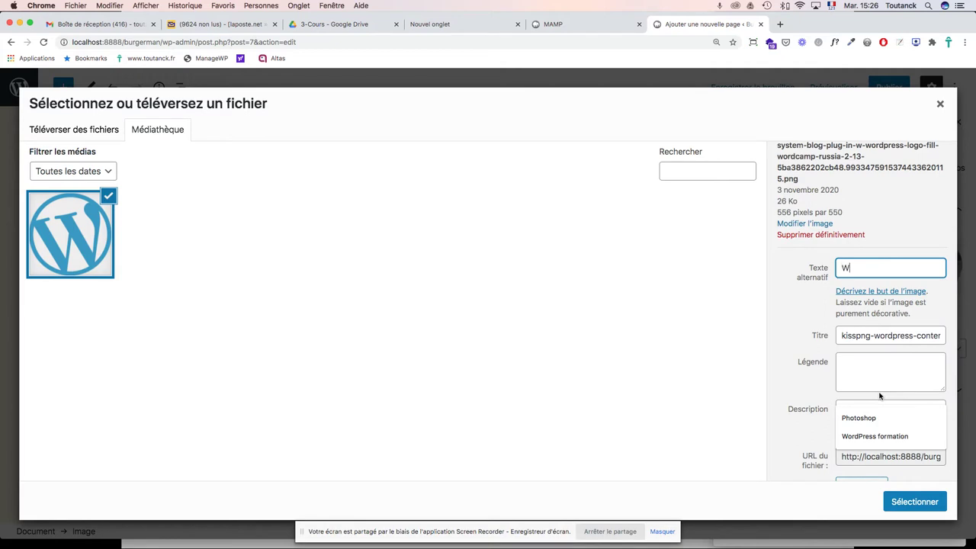
{"action": "type", "text": "ordp"}
{"action": "key", "text": "BackSpace"}
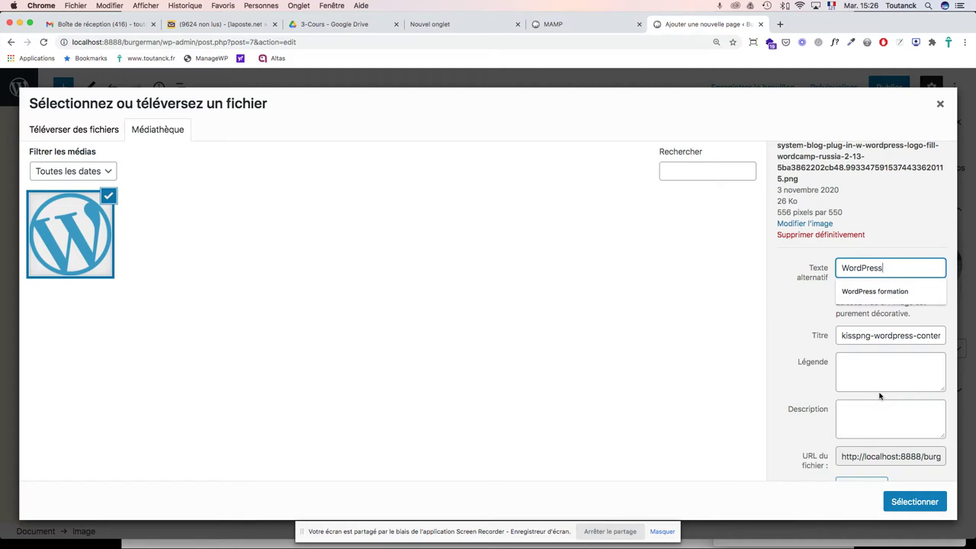
{"action": "triple_click", "coordinate": [874, 334]}
{"action": "type", "text": "WordPress"}
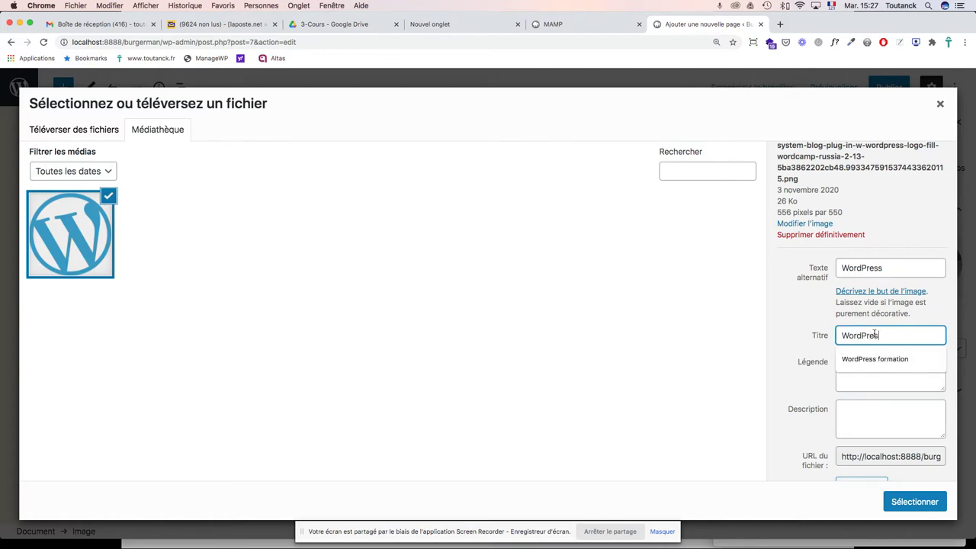
{"action": "left_click", "coordinate": [808, 376]}
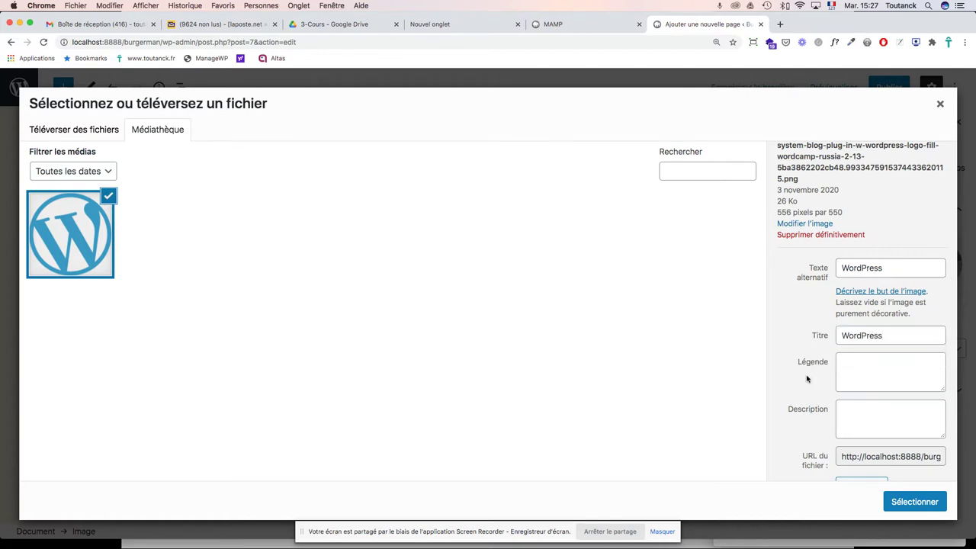
{"action": "left_click", "coordinate": [914, 505]}
Step: Shrink the WordPress logo proportionally to slightly less than half its inserted size
{"action": "scroll", "coordinate": [620, 357], "scroll_direction": "down", "scroll_amount": 5}
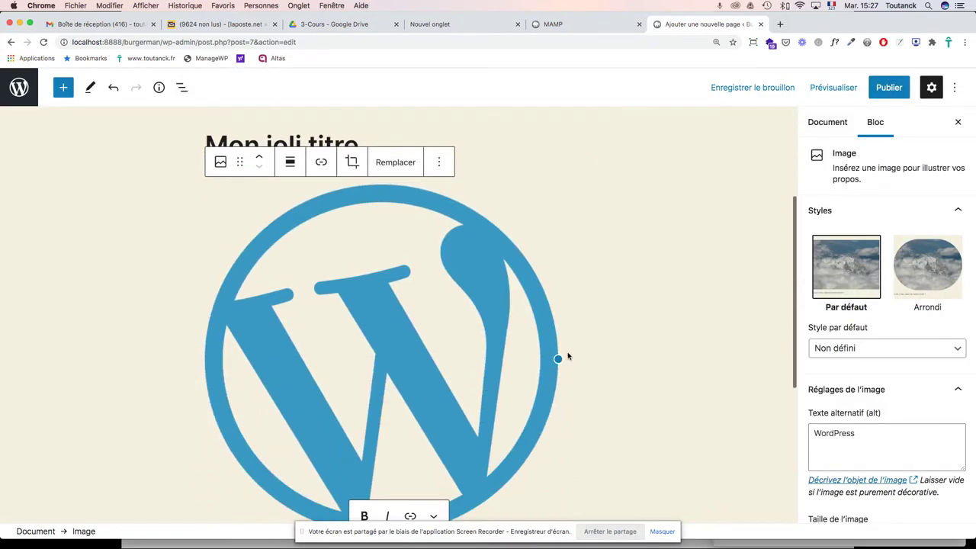
{"action": "scroll", "coordinate": [573, 359], "scroll_direction": "down", "scroll_amount": 2}
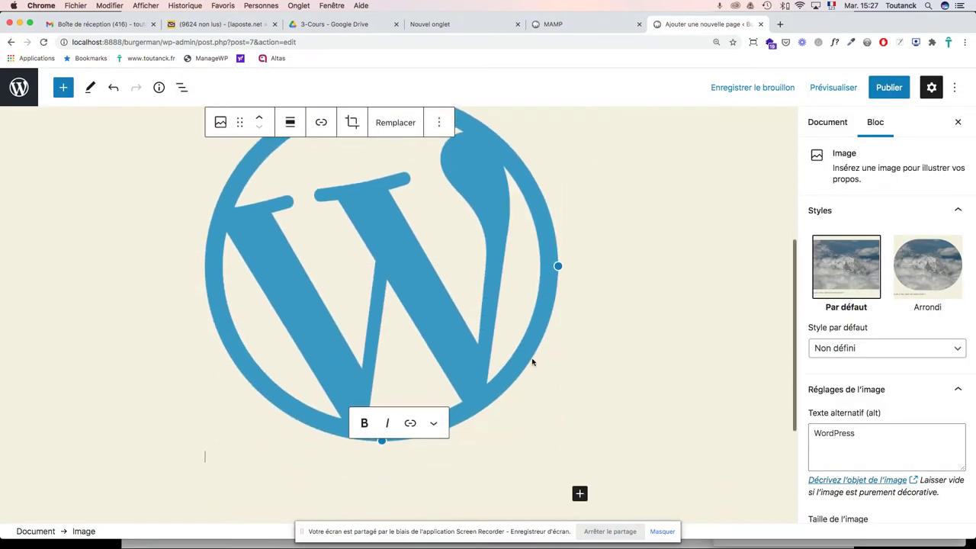
{"action": "left_click", "coordinate": [466, 354]}
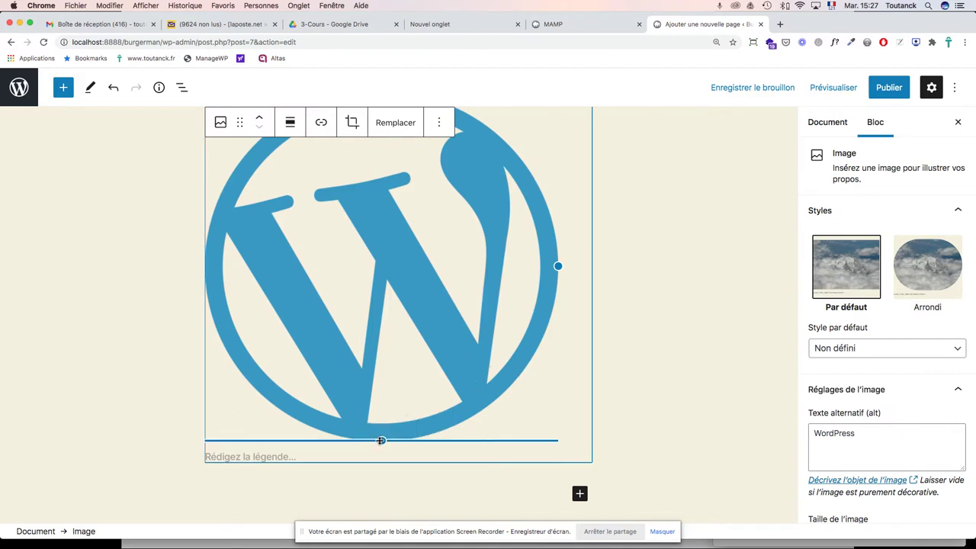
{"action": "left_click_drag", "start_coordinate": [381, 440], "coordinate": [276, 249]}
{"action": "scroll", "coordinate": [469, 279], "scroll_direction": "up", "scroll_amount": 4}
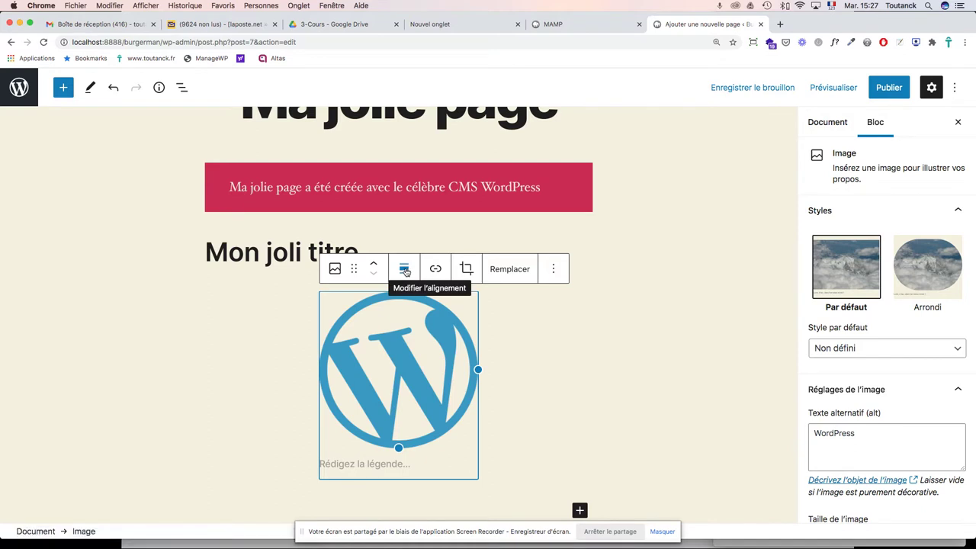
Step: Align the logo image to the left of the page, trying centre and right alignment first
{"action": "left_click", "coordinate": [404, 270]}
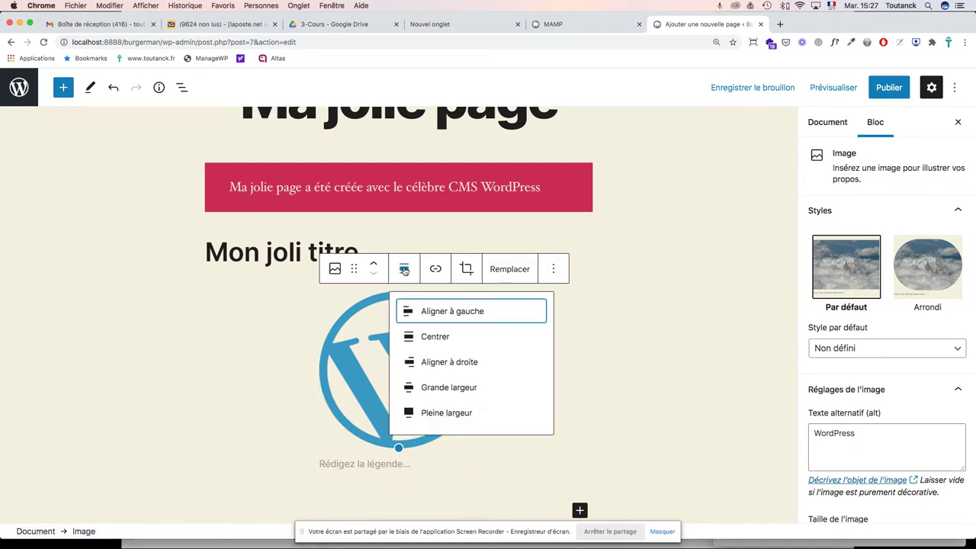
{"action": "left_click", "coordinate": [434, 337]}
{"action": "left_click", "coordinate": [405, 263]}
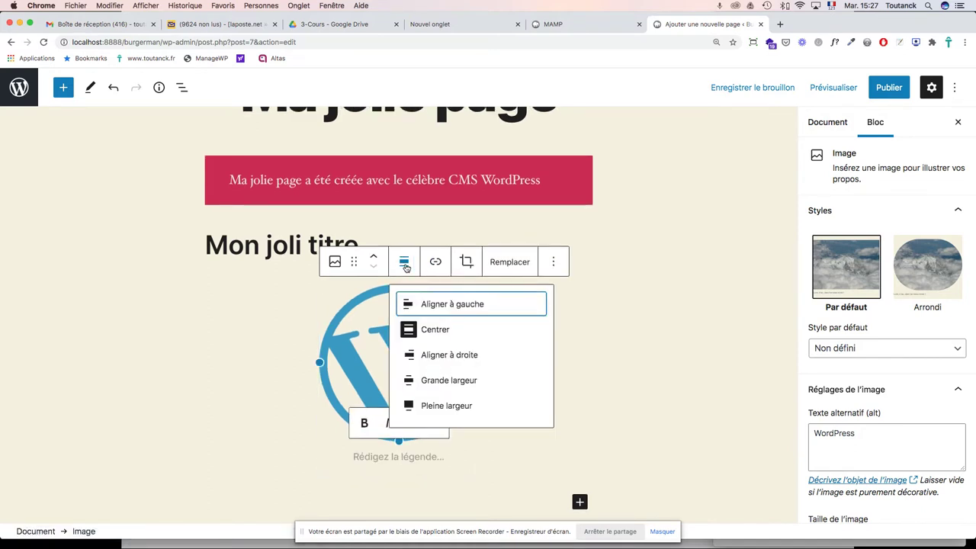
{"action": "left_click", "coordinate": [443, 356]}
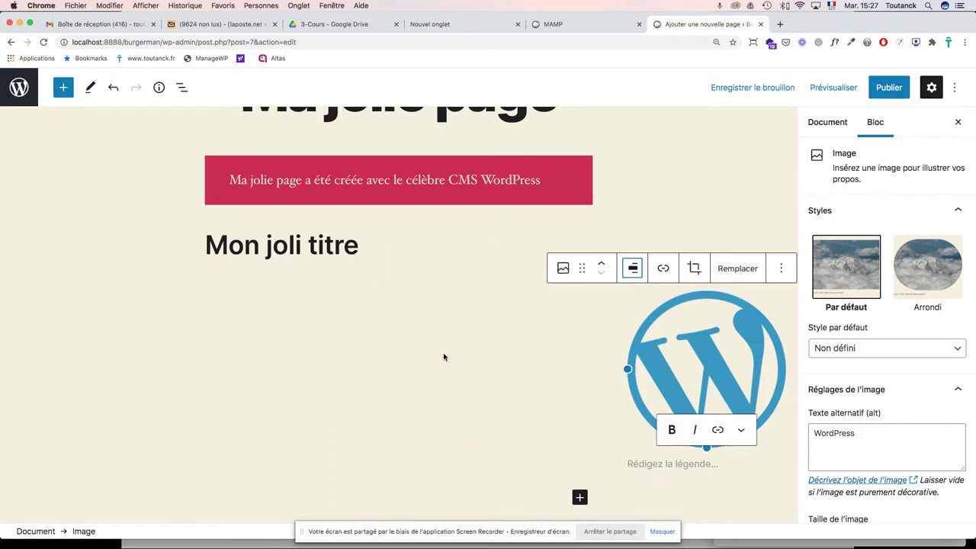
{"action": "left_click", "coordinate": [632, 269]}
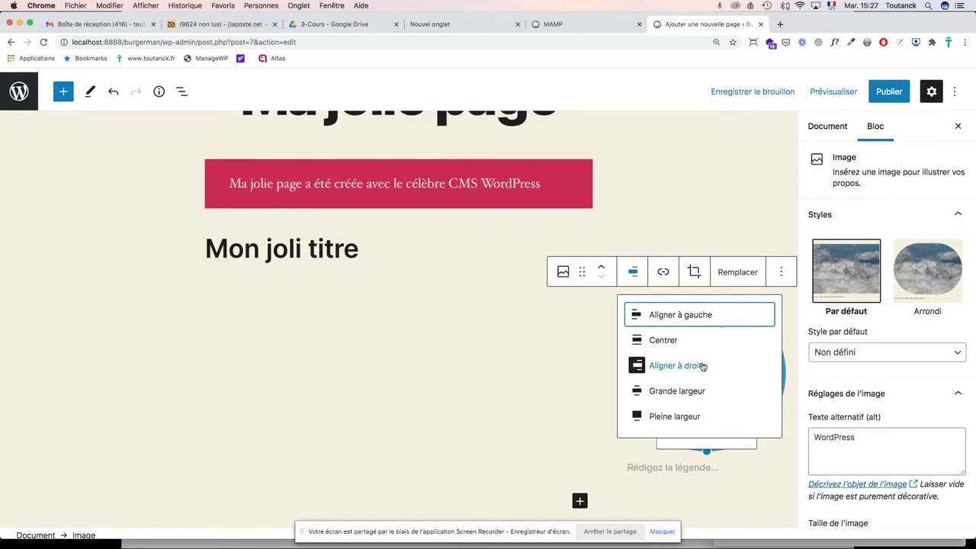
{"action": "left_click", "coordinate": [660, 311]}
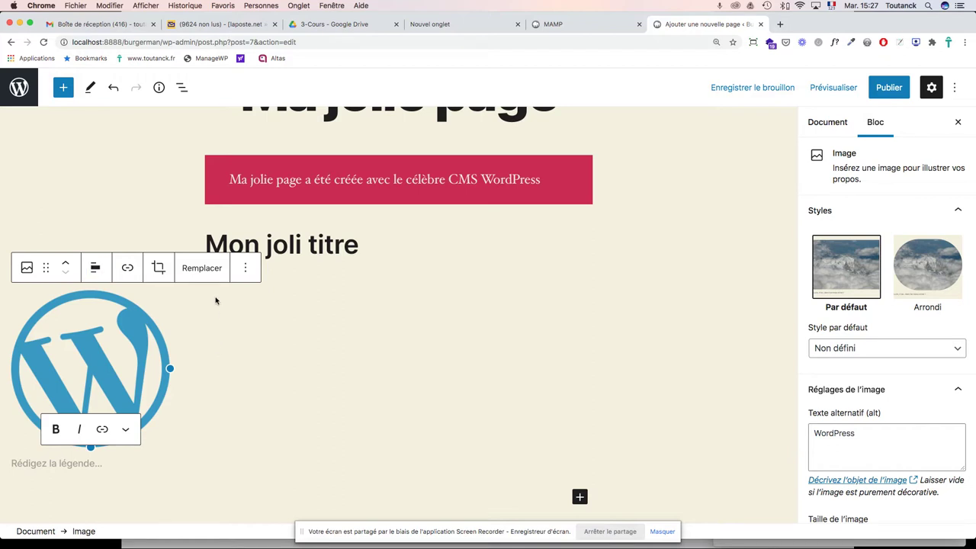
Step: Insert a Paragraph block between the "Mon joli titre" heading and the WordPress logo, filled with about two lines of random placeholder text
{"action": "left_click", "coordinate": [580, 497]}
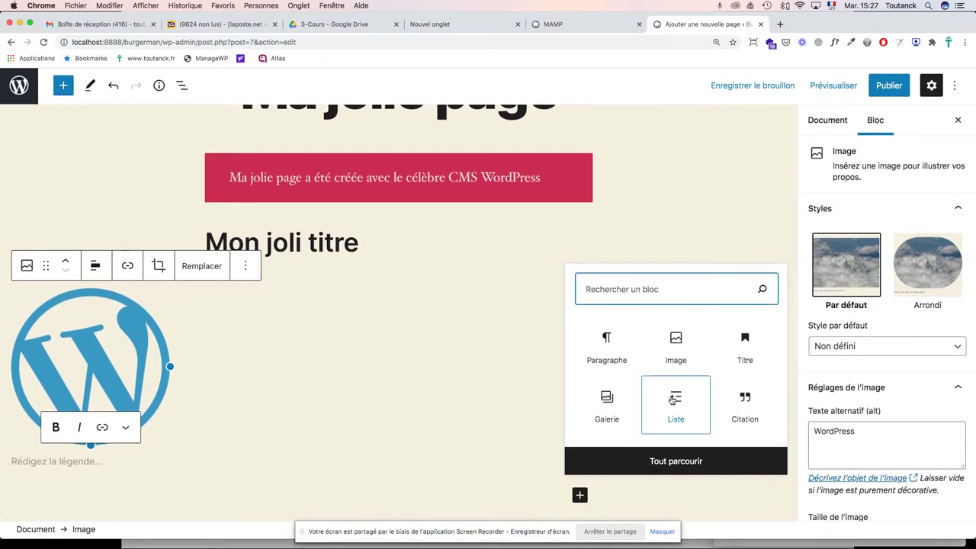
{"action": "left_click", "coordinate": [678, 466]}
{"action": "scroll", "coordinate": [134, 322], "scroll_direction": "down", "scroll_amount": 2}
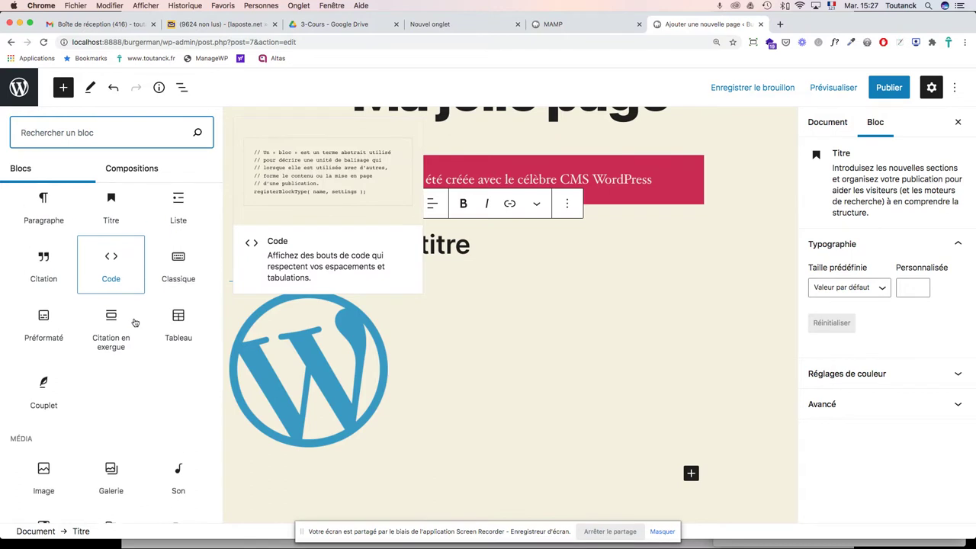
{"action": "scroll", "coordinate": [135, 322], "scroll_direction": "up", "scroll_amount": 2}
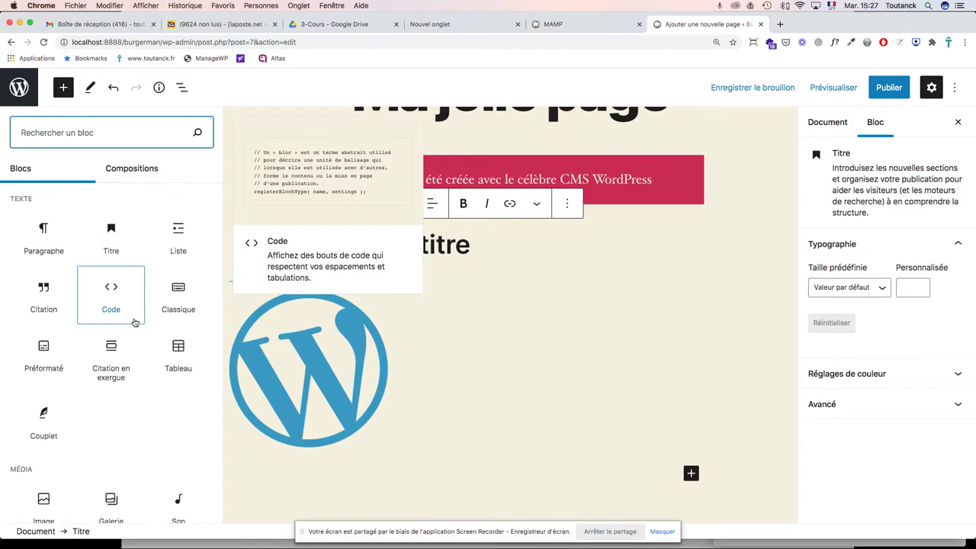
{"action": "left_click", "coordinate": [44, 230]}
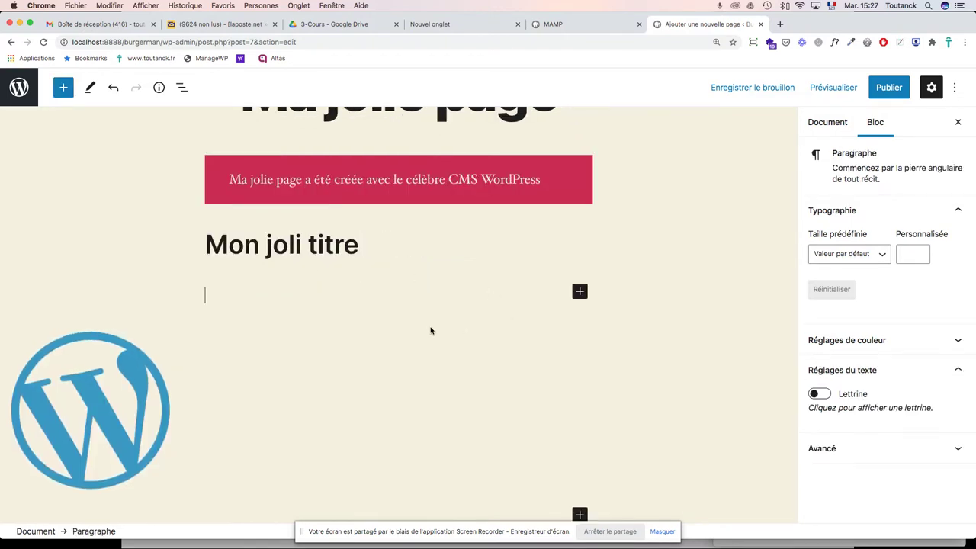
{"action": "type", "text": "b,cks<dik"}
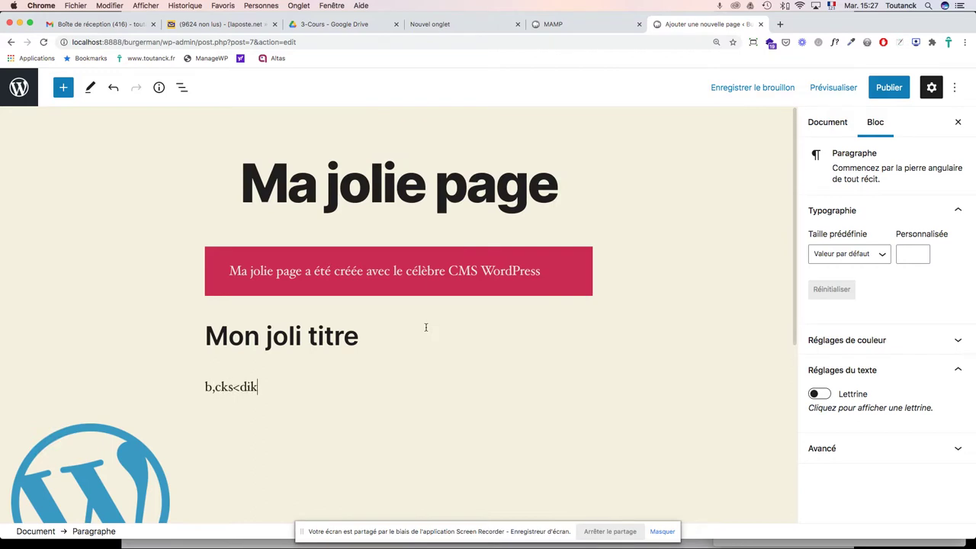
{"action": "type", "text": "dhgkighkxchvkvhc;:vkvhc:k"}
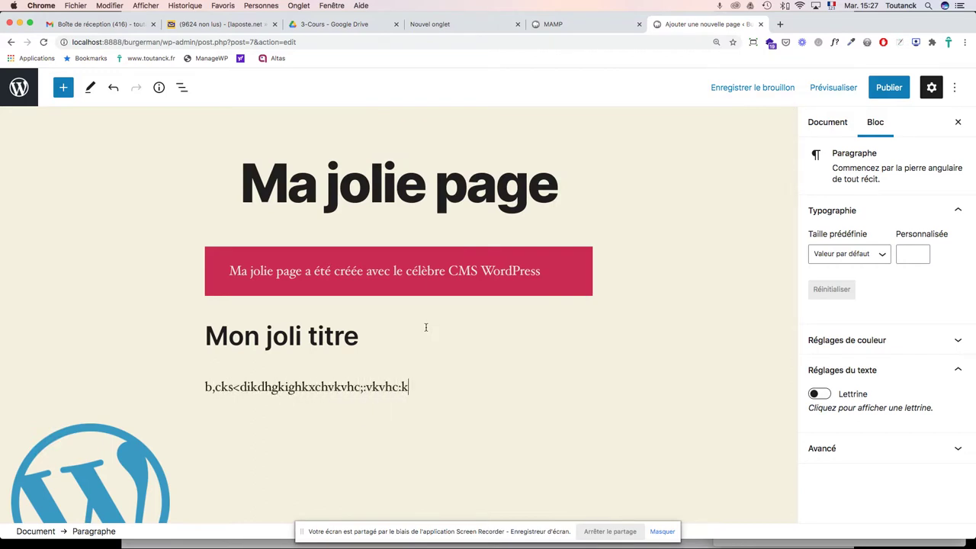
{"action": "type", "text": "vhv<c,;:vh,vbhxckjvdgjj"}
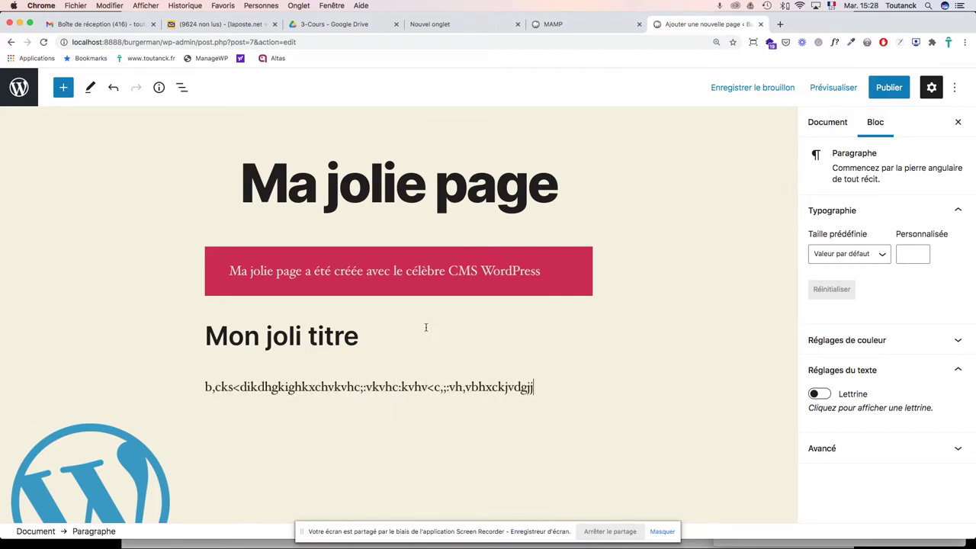
{"action": "type", "text": "xc,g,,xcvvhc,vch,chvhvcvc,;xhvc:kvxcv;;vvc"}
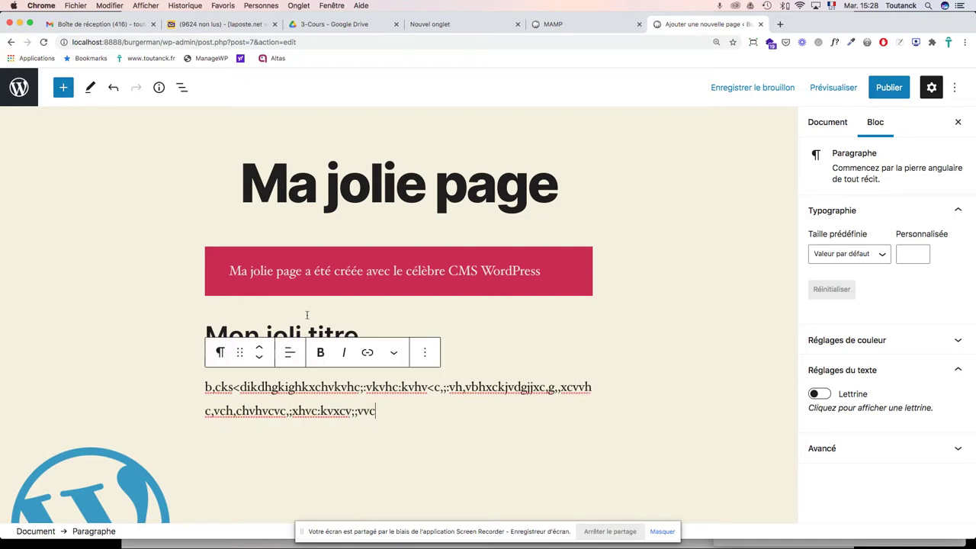
Step: Shrink the WordPress logo proportionally to about three quarters of its size and align it to the right
{"action": "scroll", "coordinate": [261, 316], "scroll_direction": "down", "scroll_amount": 3}
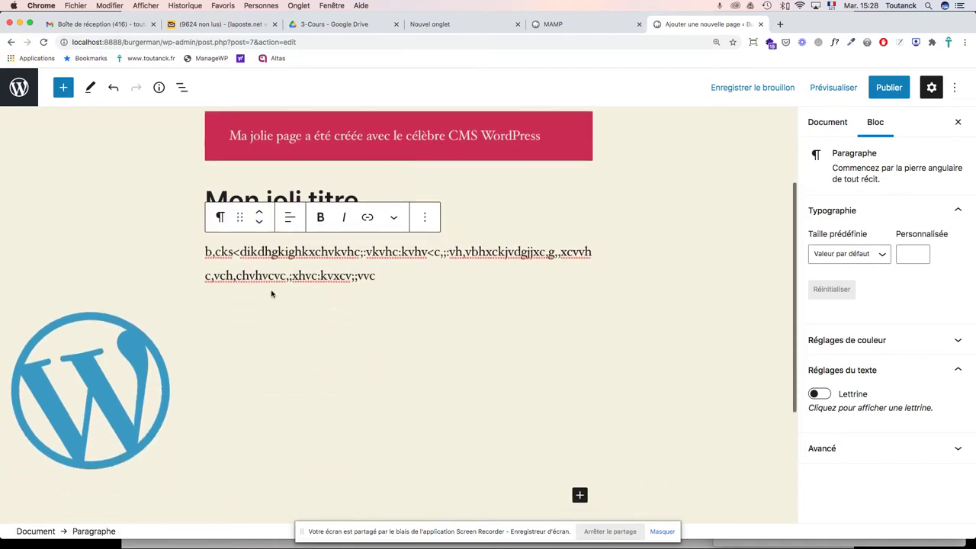
{"action": "left_click", "coordinate": [131, 364]}
{"action": "left_click_drag", "start_coordinate": [170, 392], "coordinate": [132, 372]}
{"action": "left_click", "coordinate": [95, 290]}
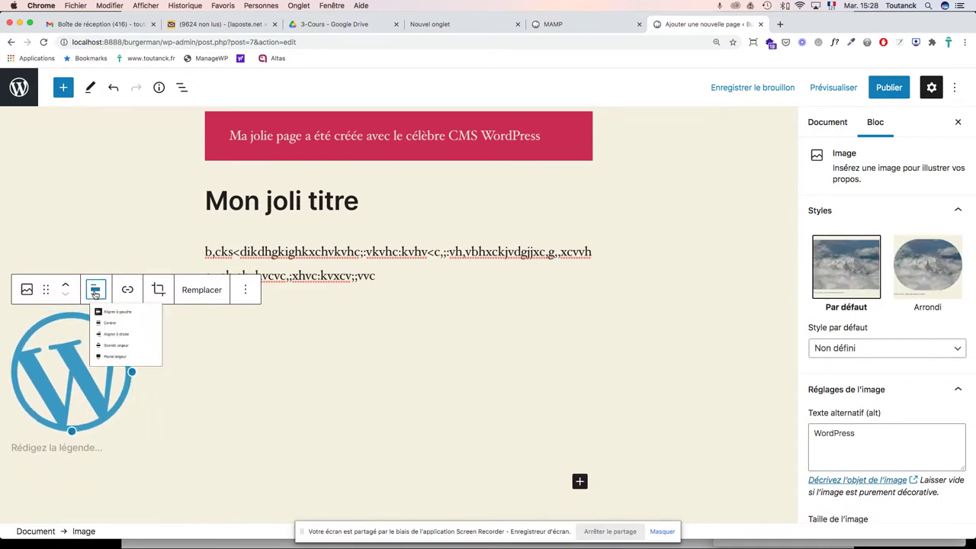
{"action": "left_click", "coordinate": [156, 382]}
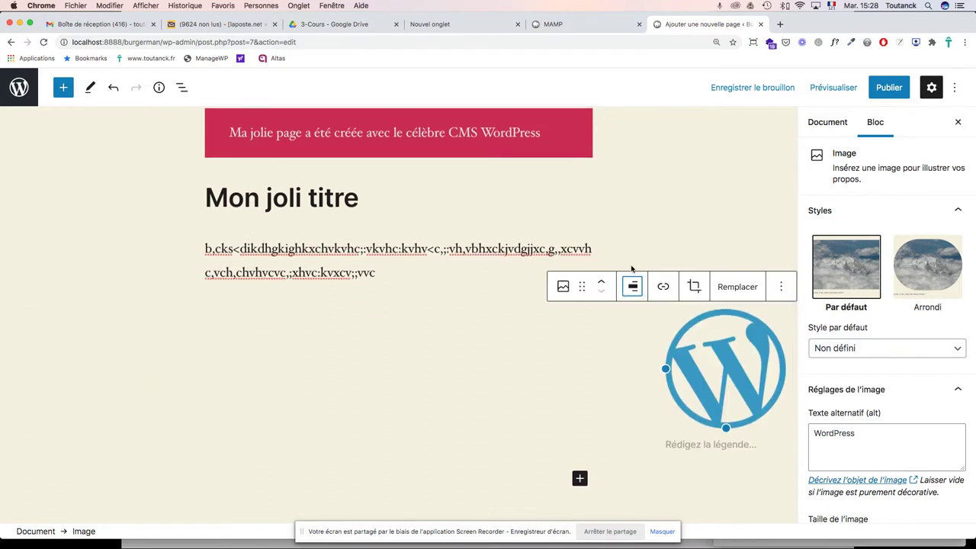
Step: Move the logo's Image block up two positions, above the "Mon joli titre" heading, and align it to the left
{"action": "left_click", "coordinate": [601, 286]}
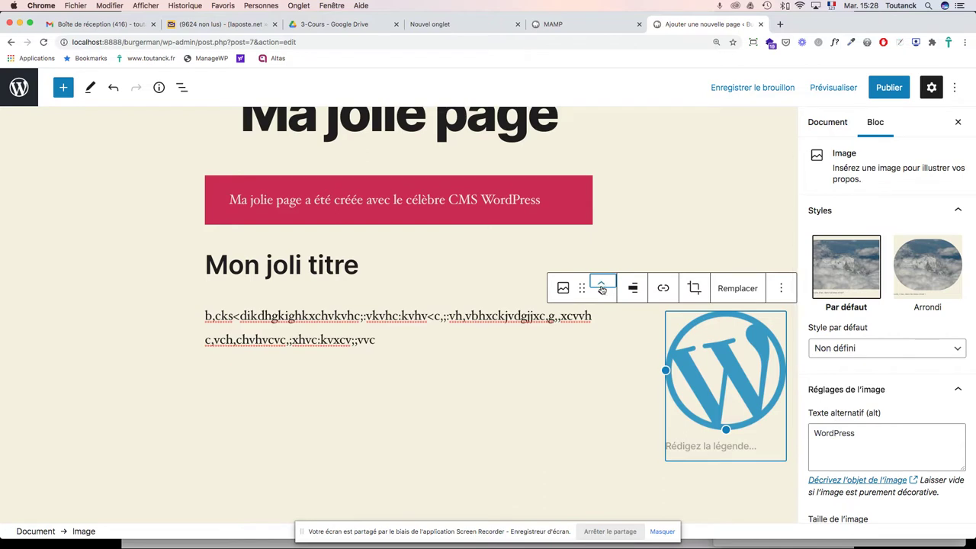
{"action": "left_click", "coordinate": [602, 287]}
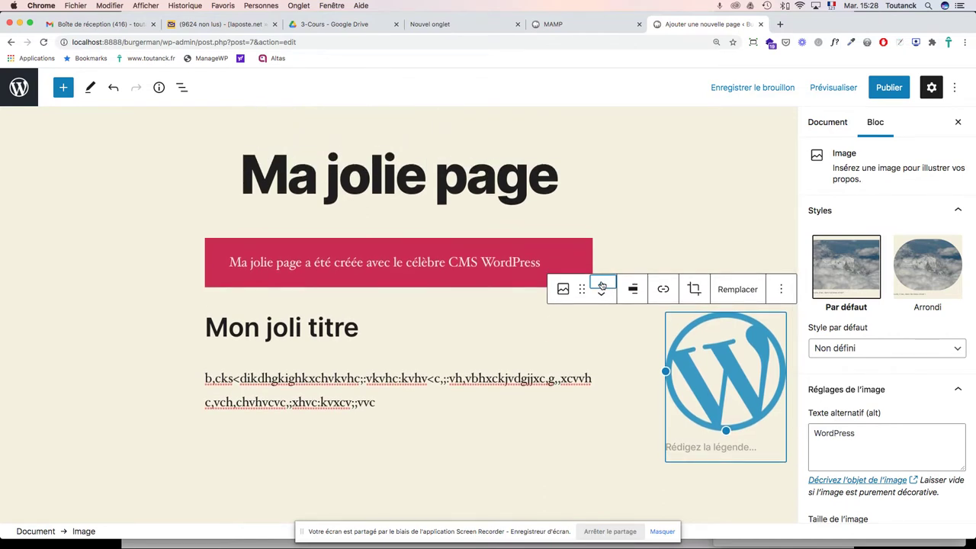
{"action": "left_click", "coordinate": [633, 289]}
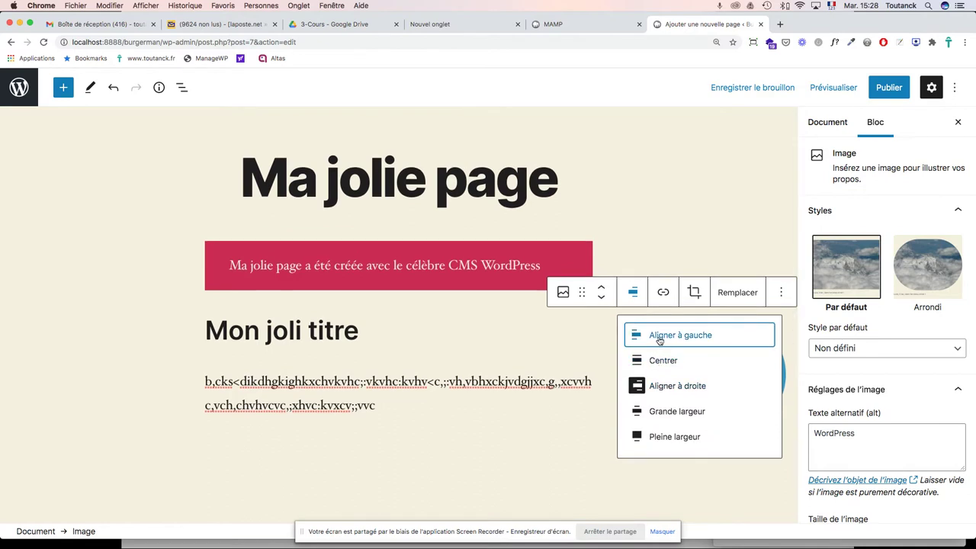
{"action": "left_click", "coordinate": [659, 337]}
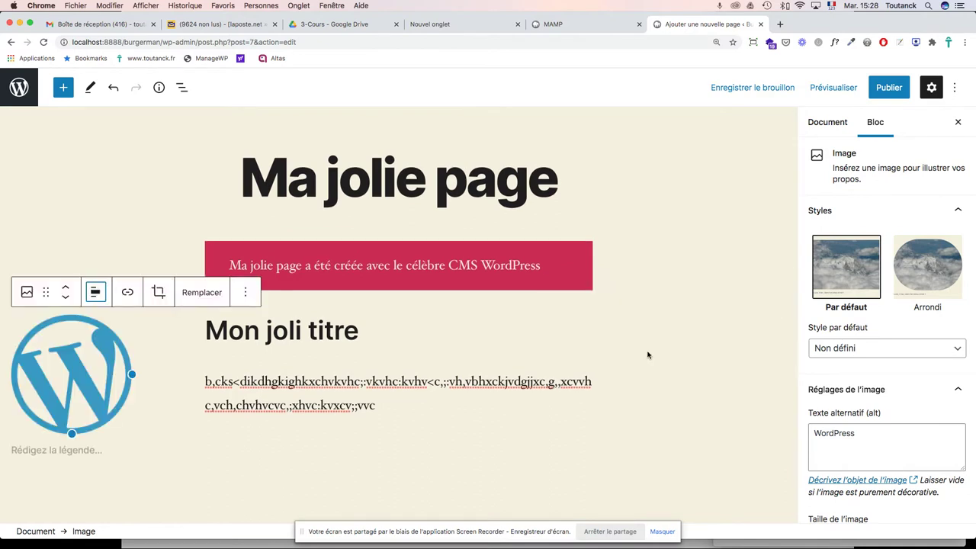
Step: Extend the placeholder paragraph under "Mon joli titre" with more random characters at its end
{"action": "left_click", "coordinate": [376, 410]}
{"action": "type", "text": "kmd"}
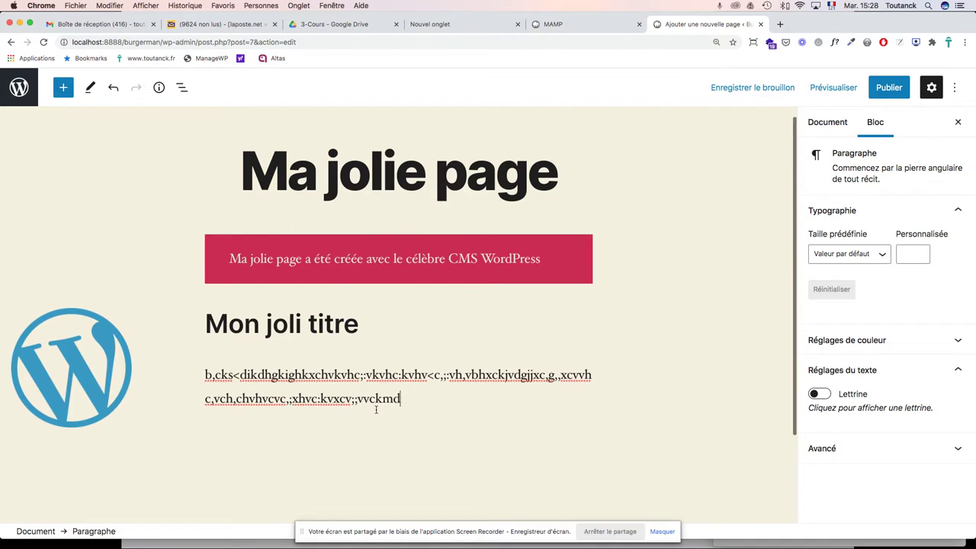
{"action": "type", "text": "fhjkmdlfhùkhùùhkùhùhfù"}
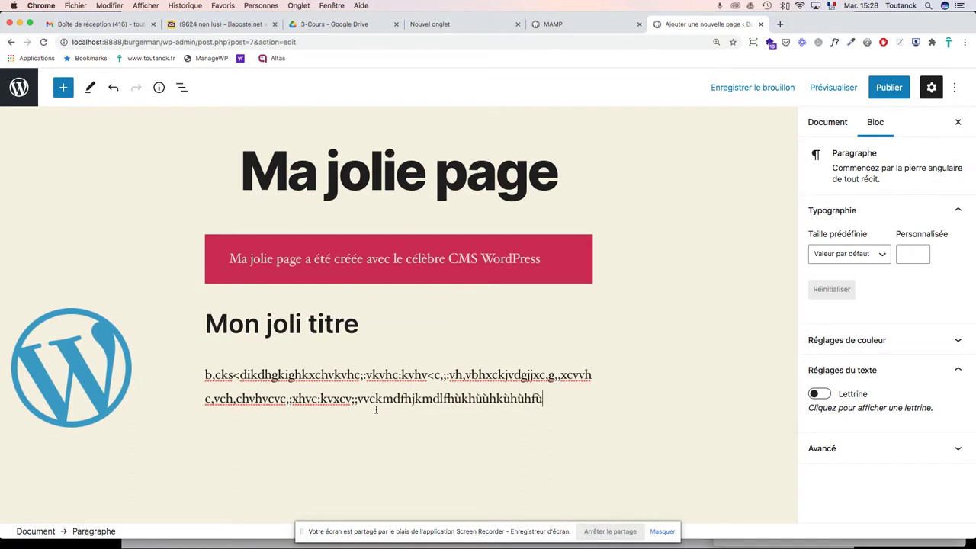
Step: Insert a Tableau block below the placeholder paragraph and create it with 2 columns and 2 rows
{"action": "left_click", "coordinate": [64, 87]}
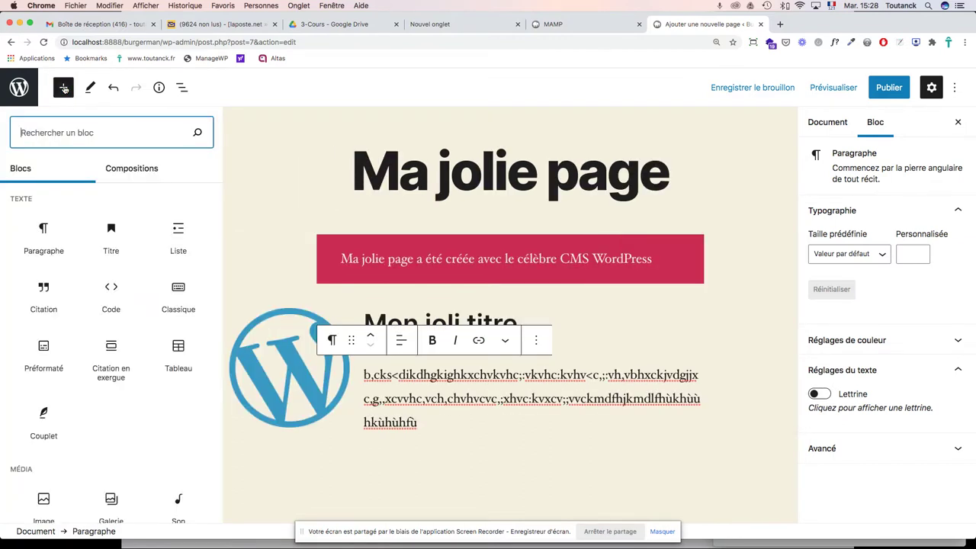
{"action": "scroll", "coordinate": [169, 375], "scroll_direction": "down", "scroll_amount": 3}
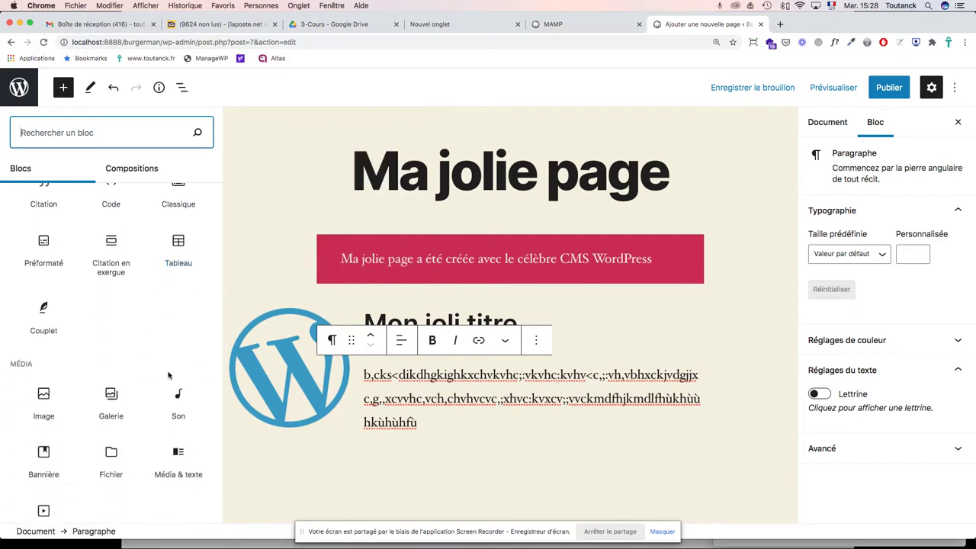
{"action": "scroll", "coordinate": [170, 375], "scroll_direction": "up", "scroll_amount": 1}
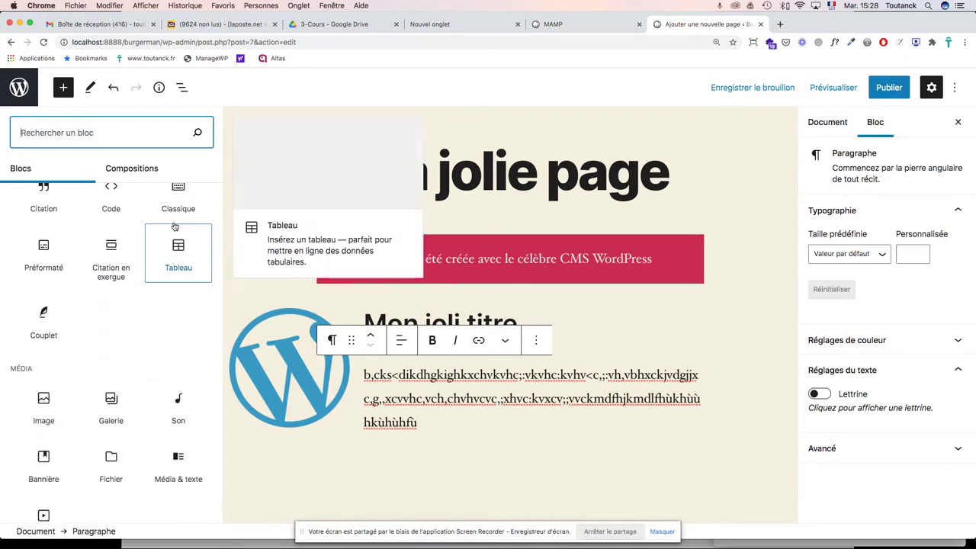
{"action": "left_click", "coordinate": [184, 246]}
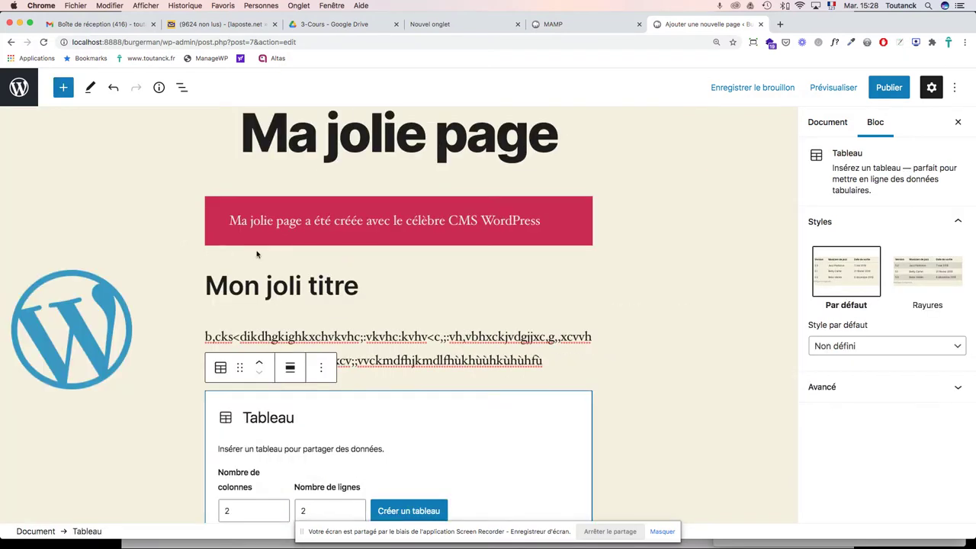
{"action": "scroll", "coordinate": [642, 410], "scroll_direction": "down", "scroll_amount": 2}
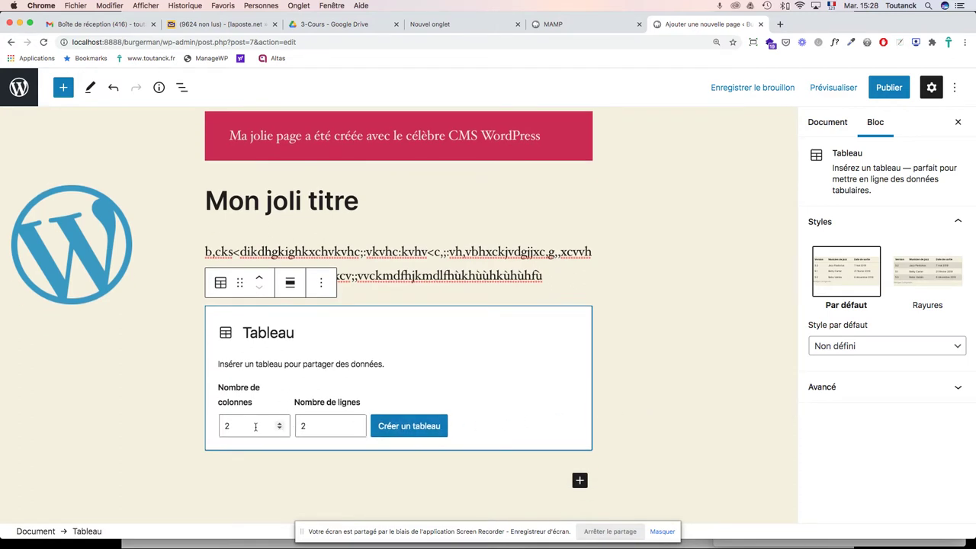
{"action": "left_click", "coordinate": [412, 430]}
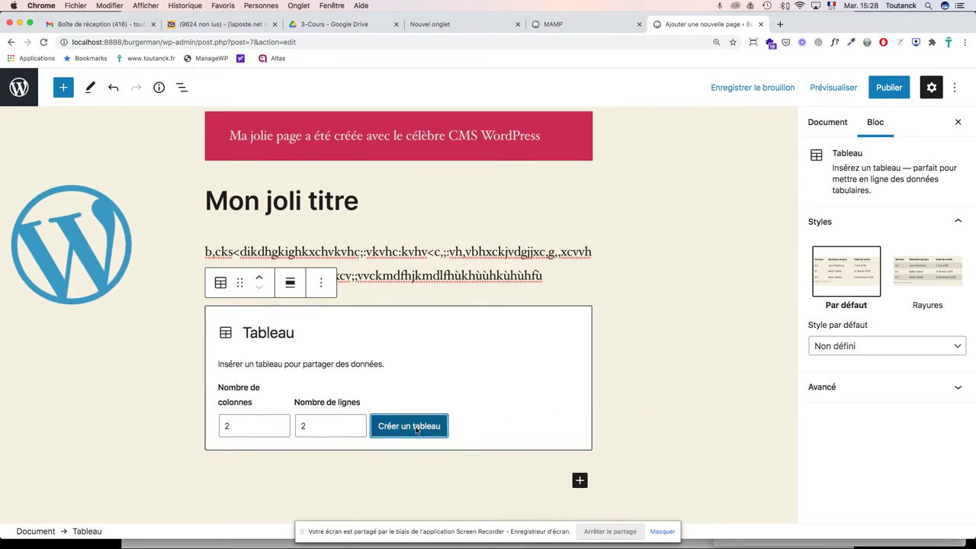
Step: Fill the four table cells, row by row, with the placeholder texts ",nlkf<hkd", "fh<wlkh", ",<cn;:vcvc" and "bv<<w::f"
{"action": "left_click", "coordinate": [322, 320]}
{"action": "type", "text": ",nlkf<hkd"}
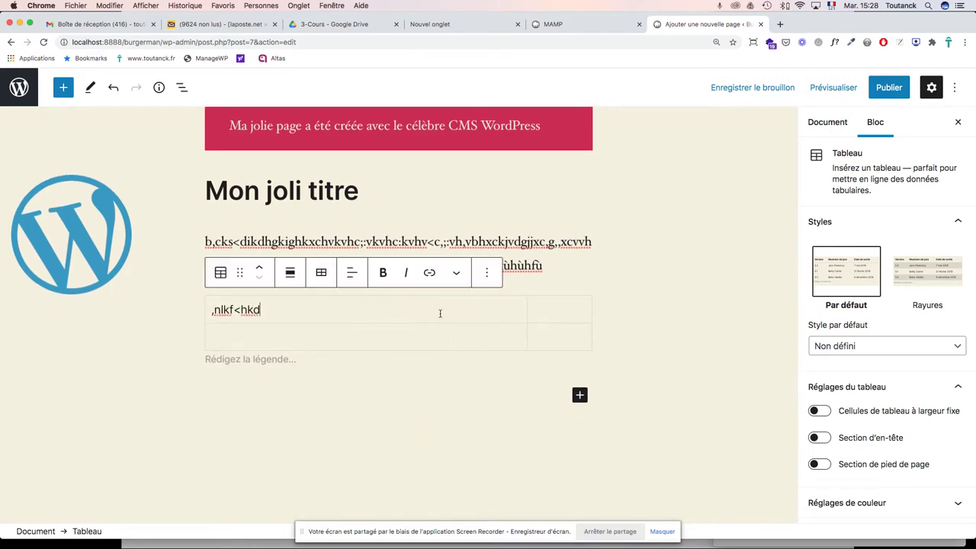
{"action": "type", "text": "fh<wlkh"}
{"action": "type", "text": ",<c"}
{"action": "type", "text": "n;:vcvc"}
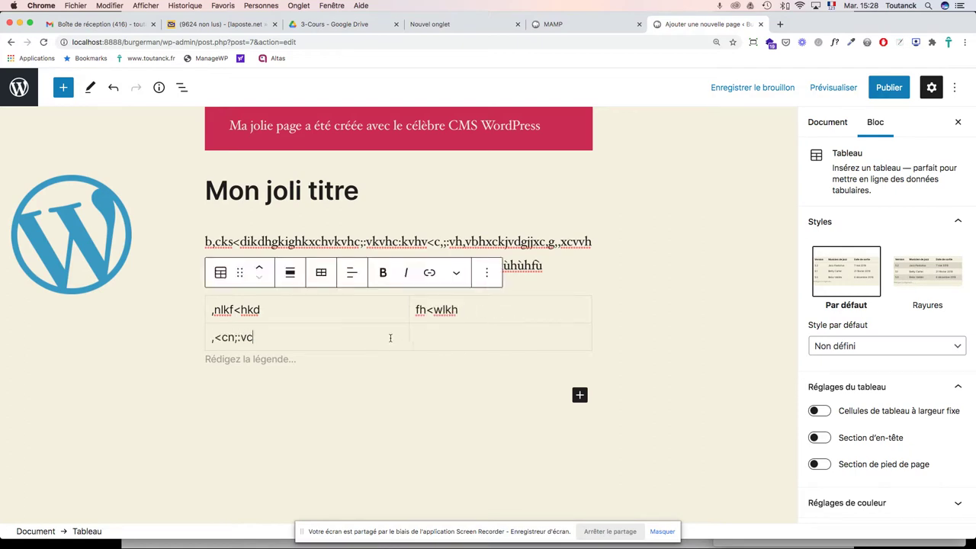
{"action": "left_click", "coordinate": [439, 341]}
{"action": "type", "text": "bv<<w::f"}
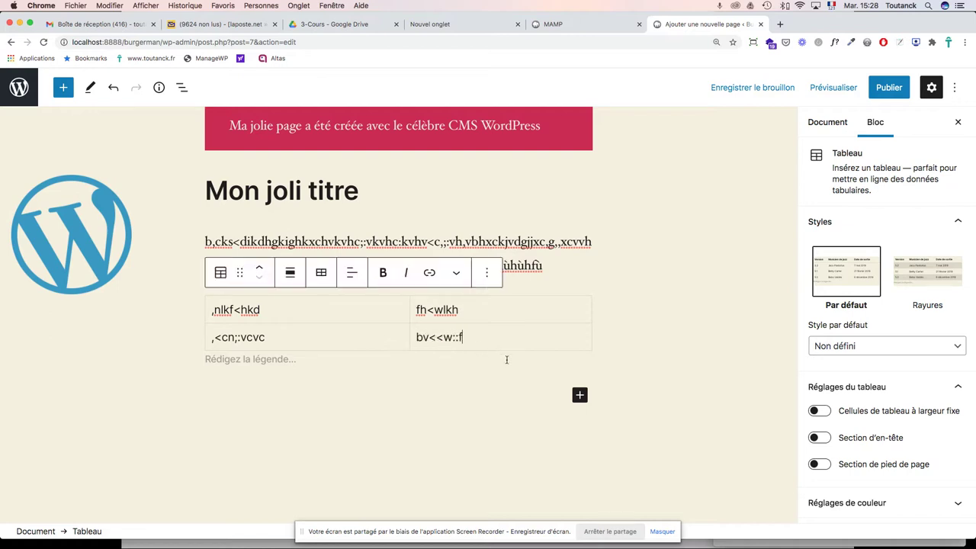
Step: Insert a Boutons block between the placeholder paragraph and the table, with a button labelled "MON JOLI BOUTON"
{"action": "left_click", "coordinate": [579, 395]}
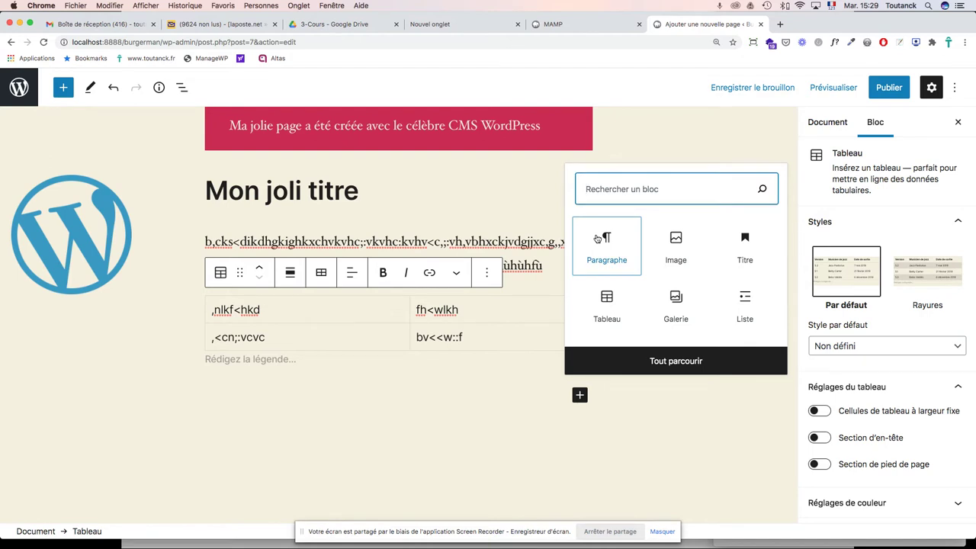
{"action": "left_click", "coordinate": [650, 363]}
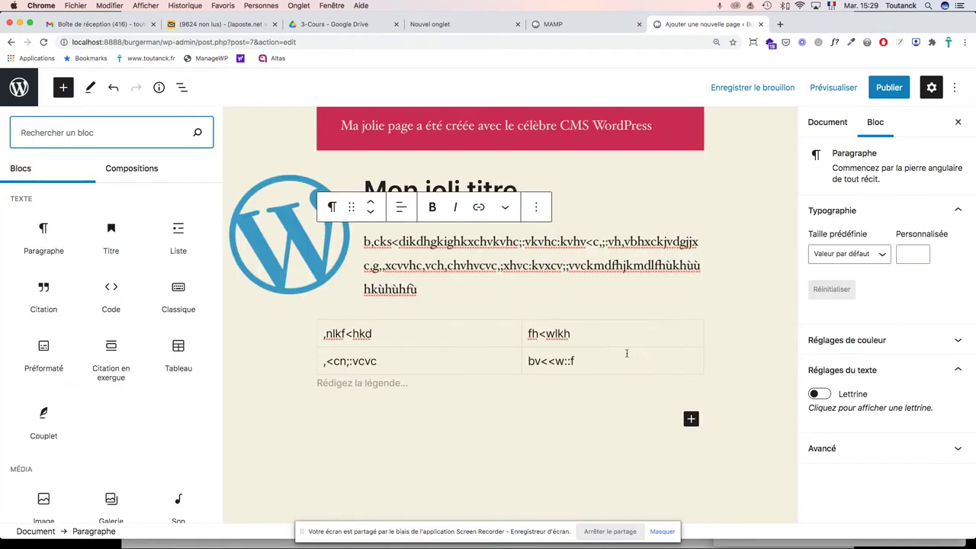
{"action": "scroll", "coordinate": [115, 290], "scroll_direction": "down", "scroll_amount": 5}
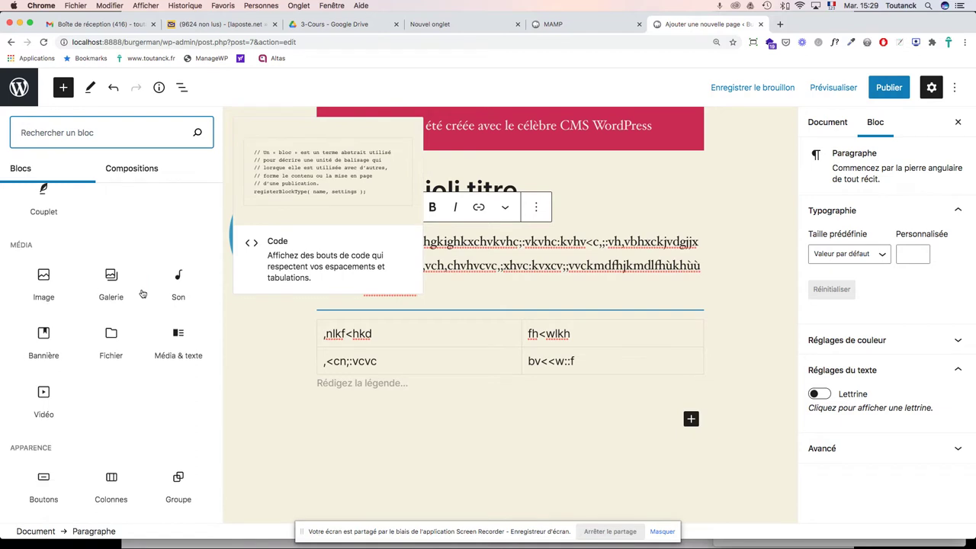
{"action": "scroll", "coordinate": [142, 294], "scroll_direction": "down", "scroll_amount": 2}
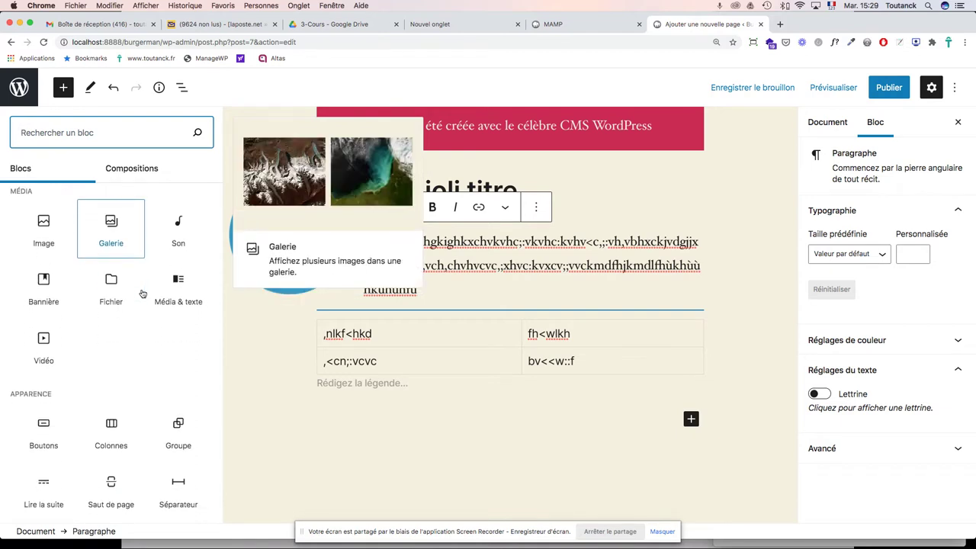
{"action": "scroll", "coordinate": [141, 294], "scroll_direction": "down", "scroll_amount": 4}
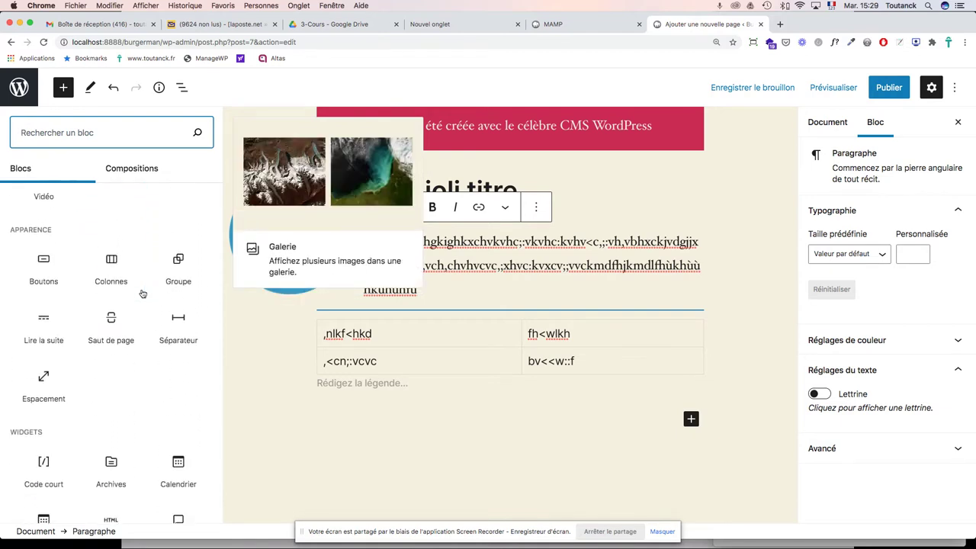
{"action": "left_click", "coordinate": [44, 263]}
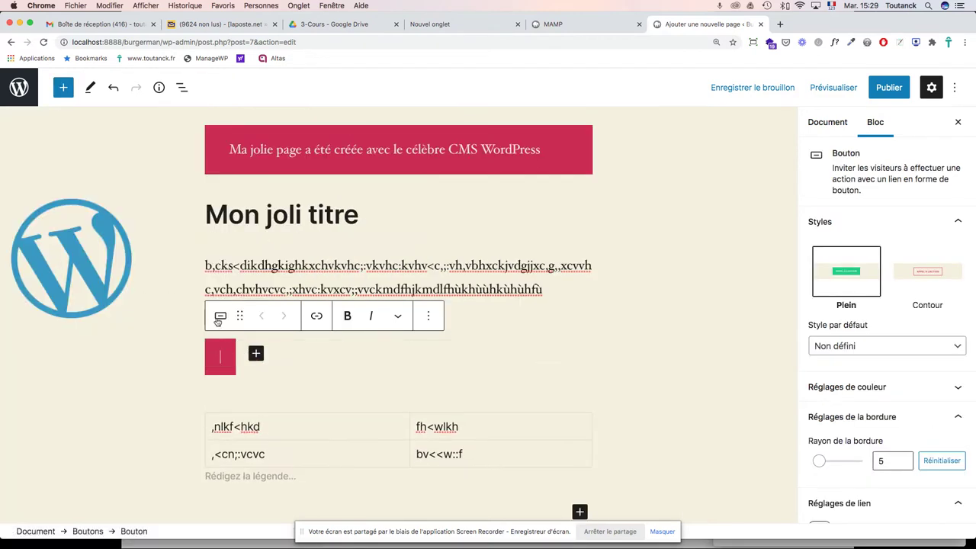
{"action": "type", "text": "MON JOLIE"}
{"action": "key", "text": "BackSpace"}
{"action": "type", "text": "BOUTON"}
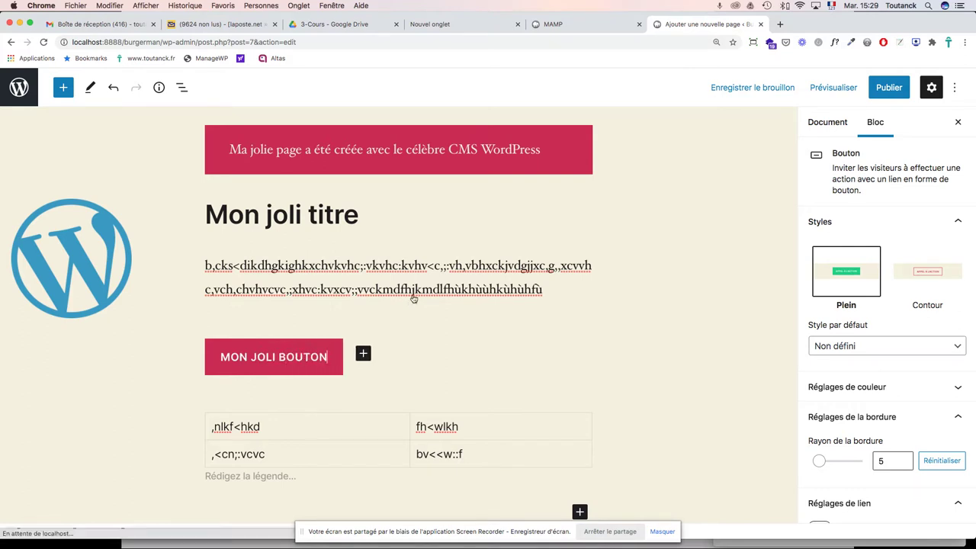
{"action": "triple_click", "coordinate": [311, 360]}
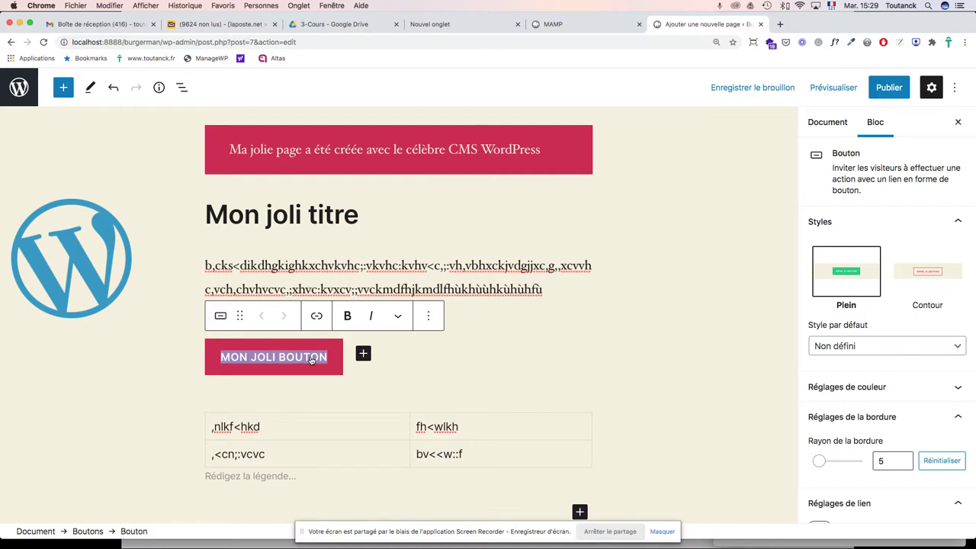
{"action": "left_click", "coordinate": [318, 316]}
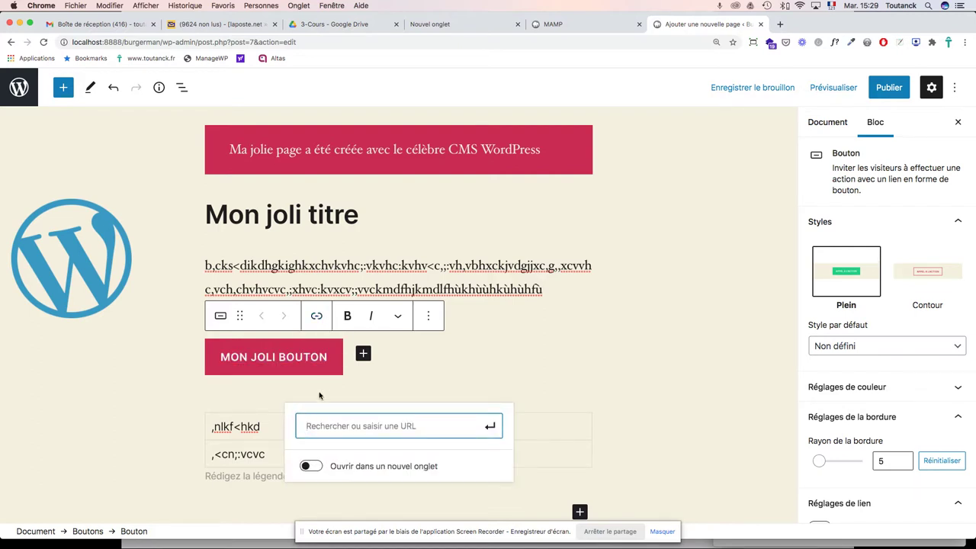
{"action": "type", "text": "https"}
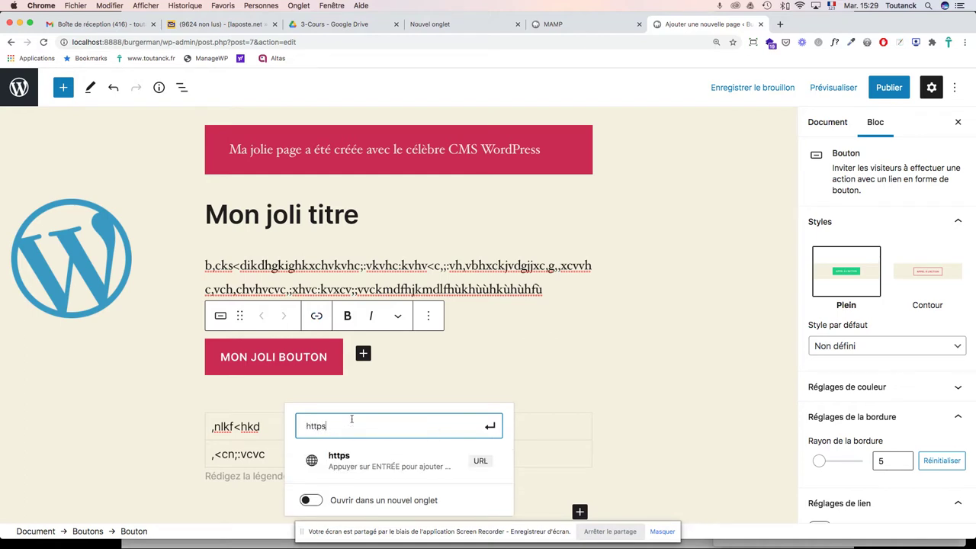
{"action": "type", "text": "://lemonde.fr"}
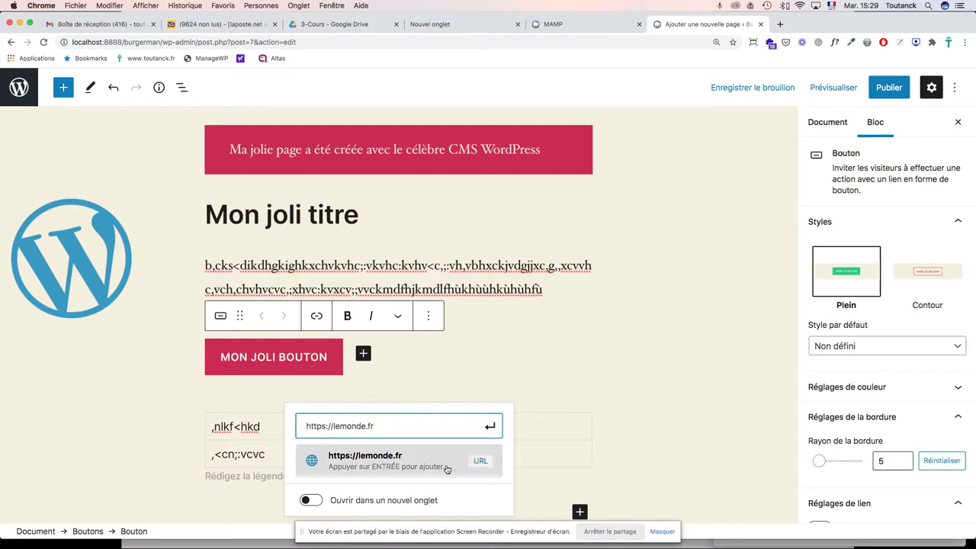
{"action": "left_click", "coordinate": [491, 429]}
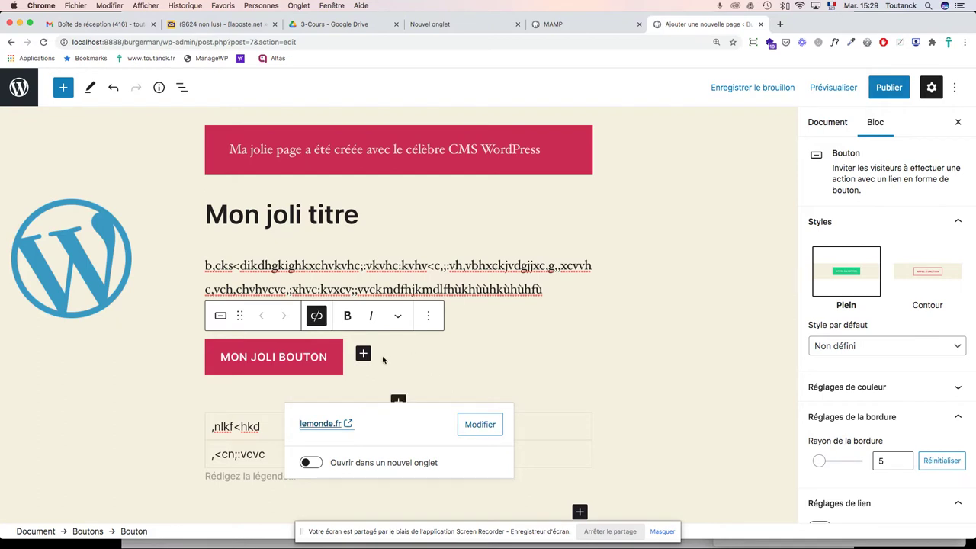
{"action": "left_click", "coordinate": [310, 463]}
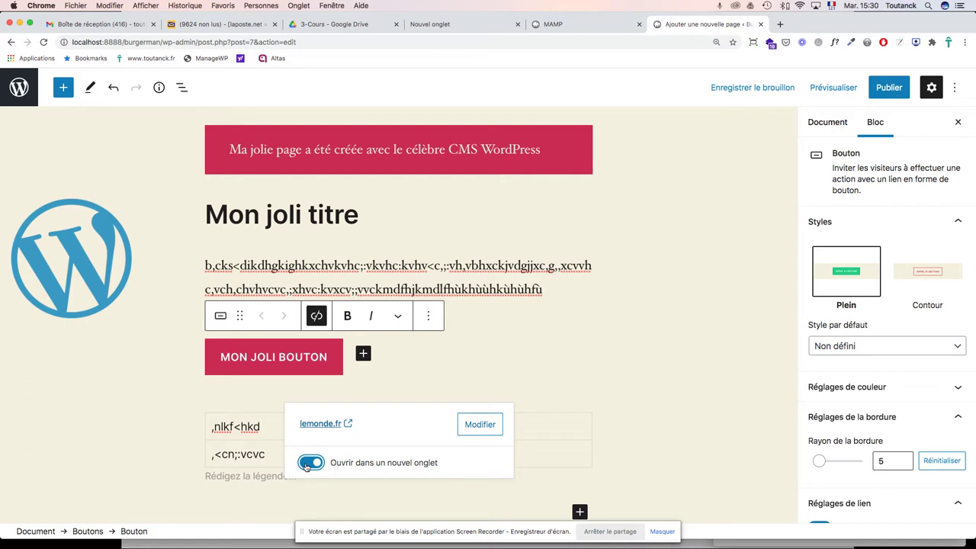
Step: Replace the button's label with "lien vers le monde.fr"
{"action": "left_click", "coordinate": [293, 358]}
{"action": "left_click_drag", "start_coordinate": [326, 358], "coordinate": [219, 359]}
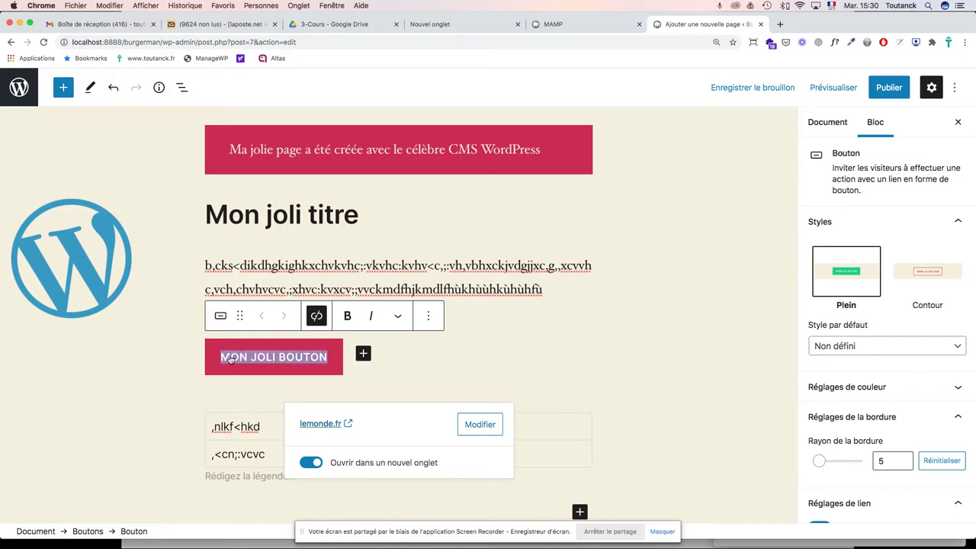
{"action": "type", "text": "lien"}
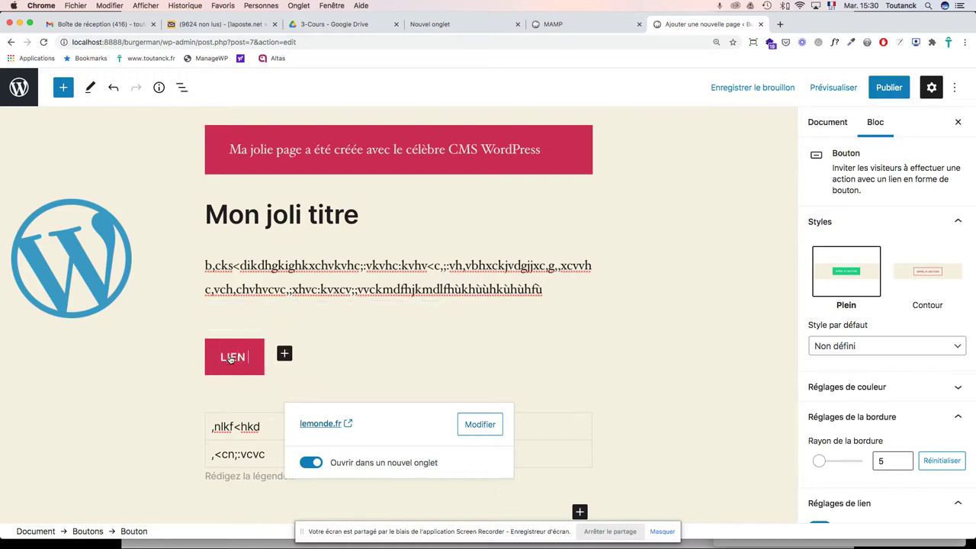
{"action": "type", "text": " vers le "}
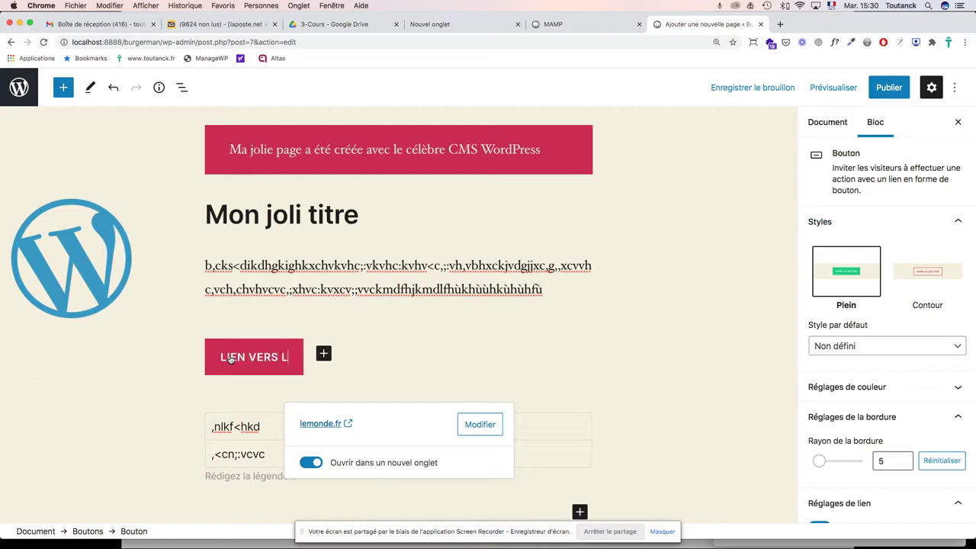
{"action": "type", "text": "monde.fr"}
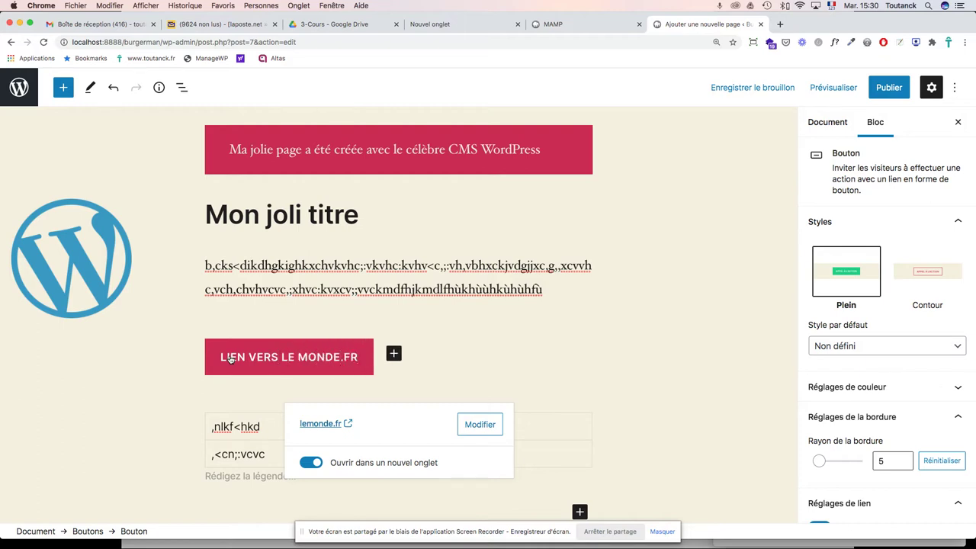
{"action": "left_click", "coordinate": [439, 340]}
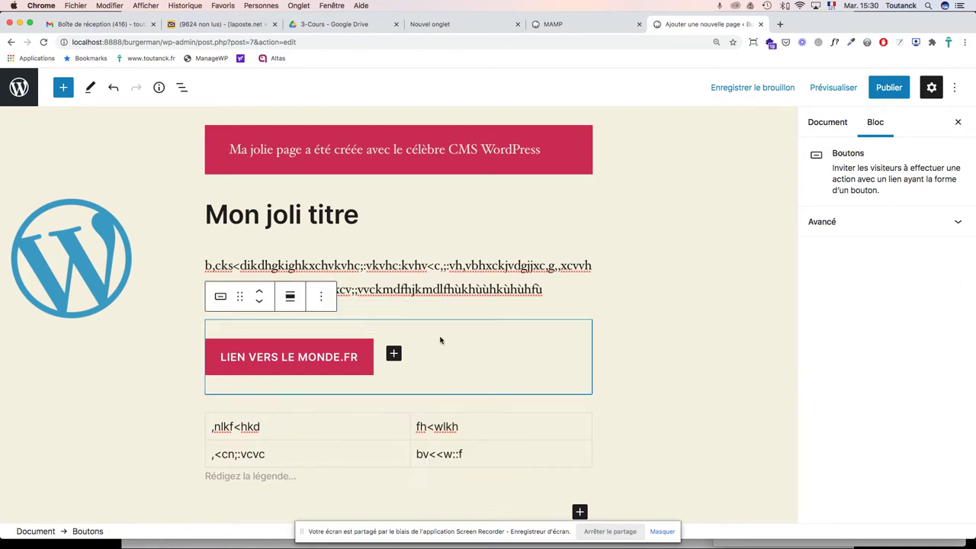
Step: Apply the Contour style to the button and set its border radius to 37
{"action": "left_click", "coordinate": [358, 350]}
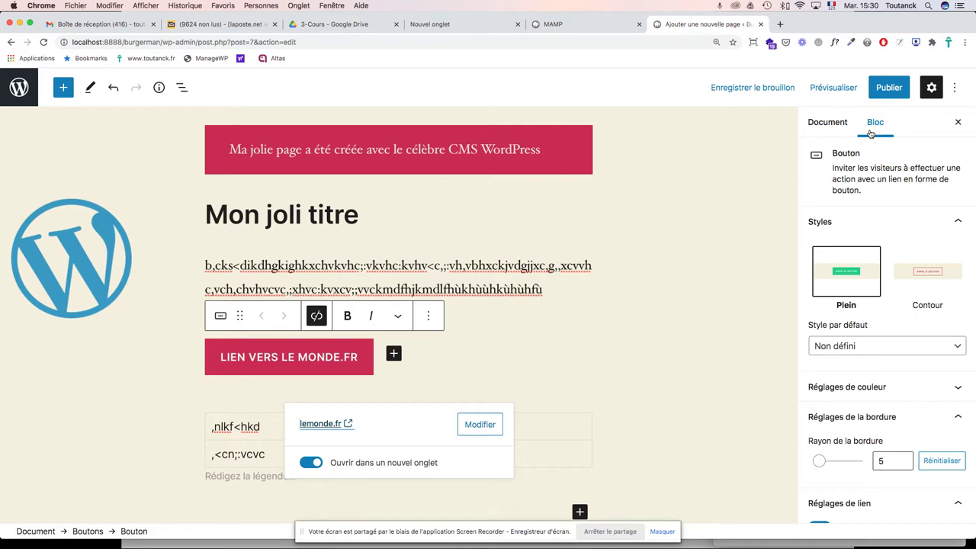
{"action": "left_click", "coordinate": [935, 279]}
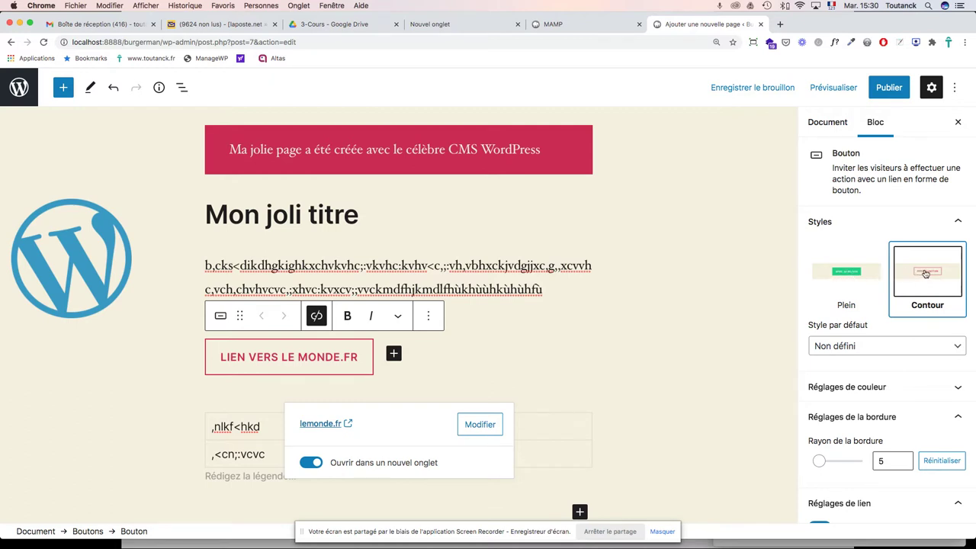
{"action": "scroll", "coordinate": [943, 273], "scroll_direction": "down", "scroll_amount": 3}
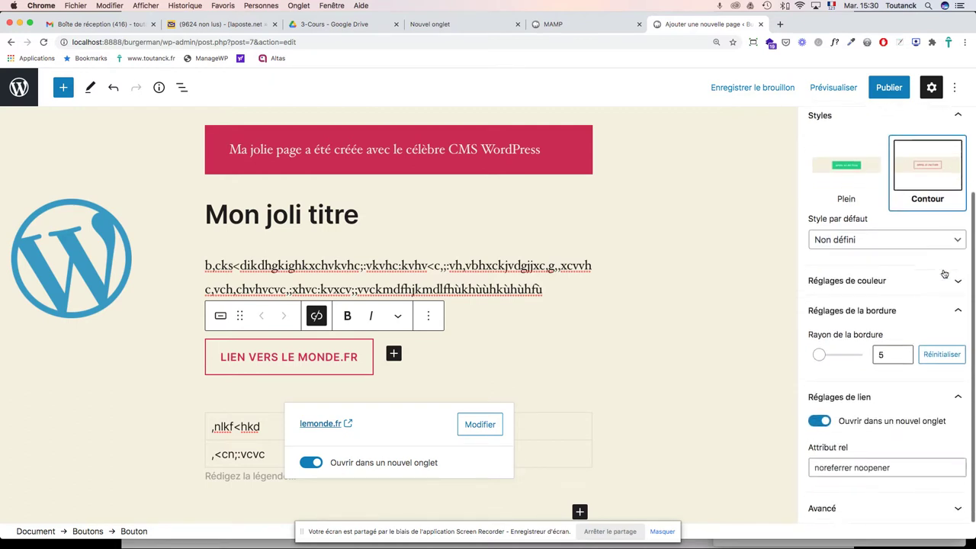
{"action": "left_click_drag", "start_coordinate": [819, 357], "coordinate": [849, 358]}
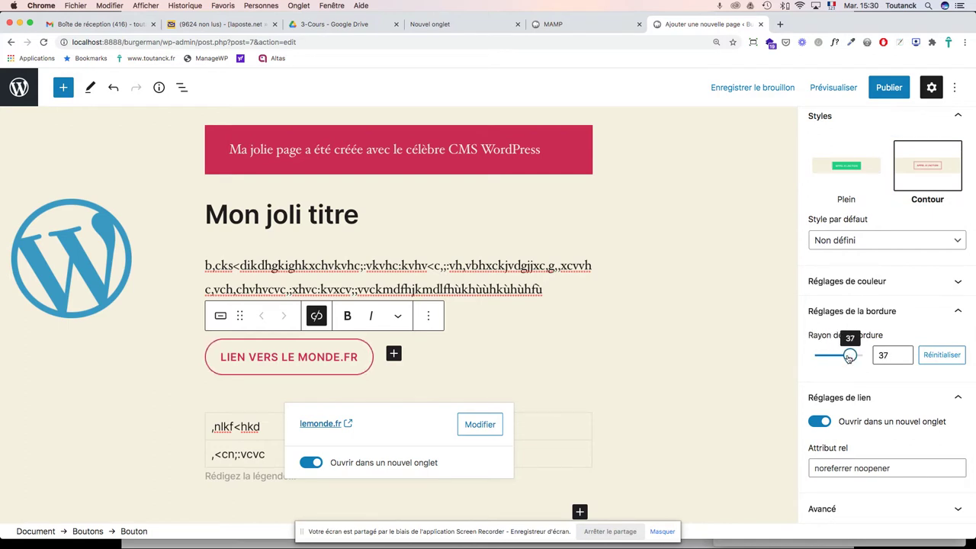
Step: Examine the button's new-tab link option and advanced settings, and look over the page
{"action": "left_click", "coordinate": [820, 422]}
{"action": "left_click", "coordinate": [819, 422]}
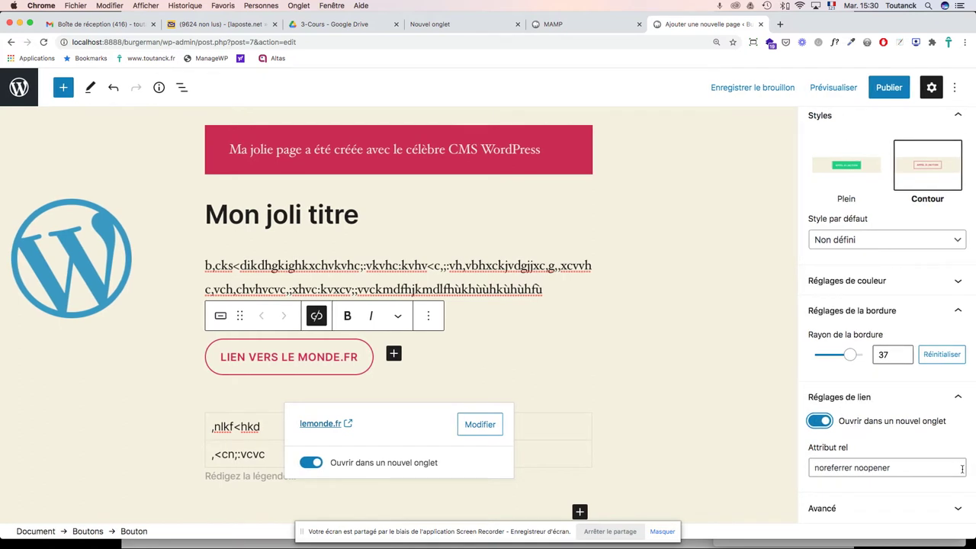
{"action": "left_click", "coordinate": [833, 512]}
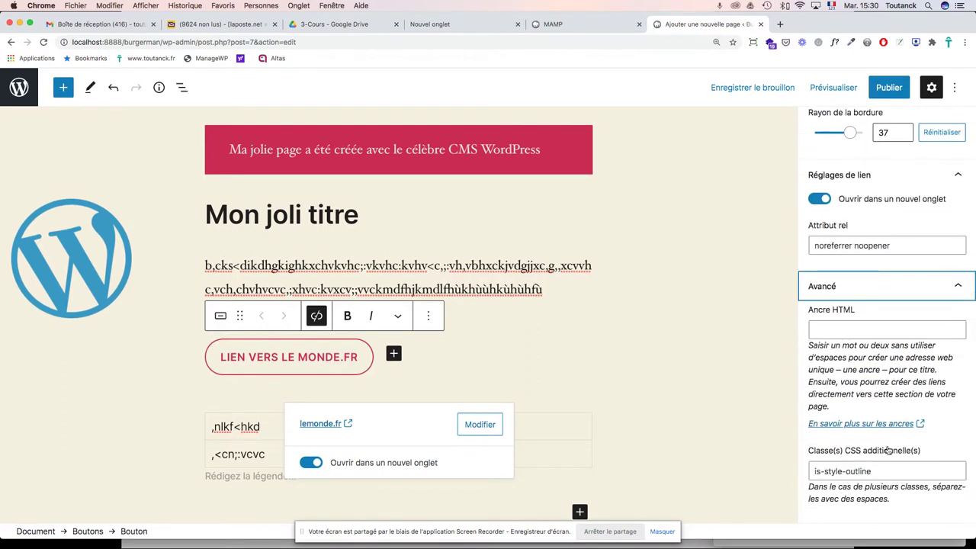
{"action": "scroll", "coordinate": [888, 450], "scroll_direction": "up", "scroll_amount": 5}
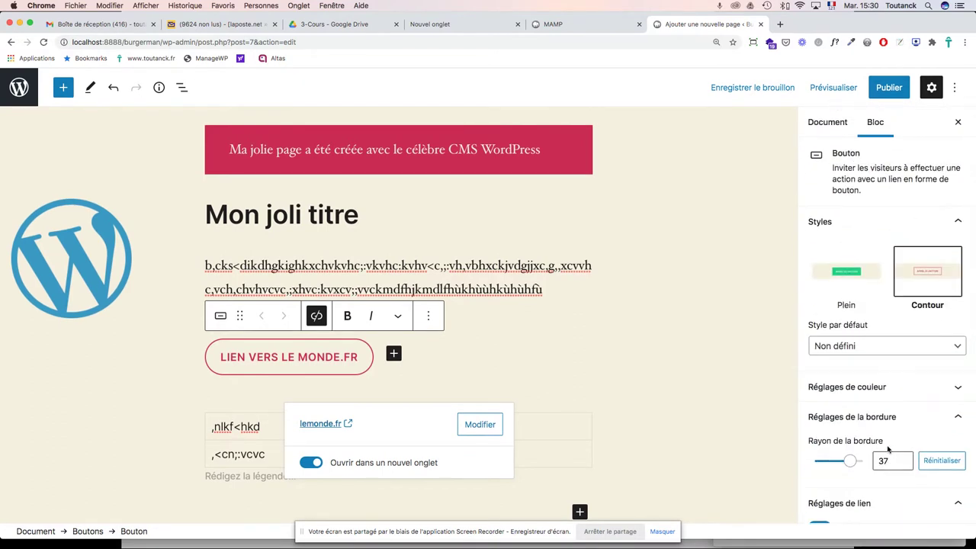
{"action": "scroll", "coordinate": [889, 451], "scroll_direction": "up", "scroll_amount": 1}
{"action": "scroll", "coordinate": [533, 344], "scroll_direction": "down", "scroll_amount": 2}
{"action": "scroll", "coordinate": [533, 346], "scroll_direction": "up", "scroll_amount": 3}
{"action": "scroll", "coordinate": [534, 345], "scroll_direction": "down", "scroll_amount": 6}
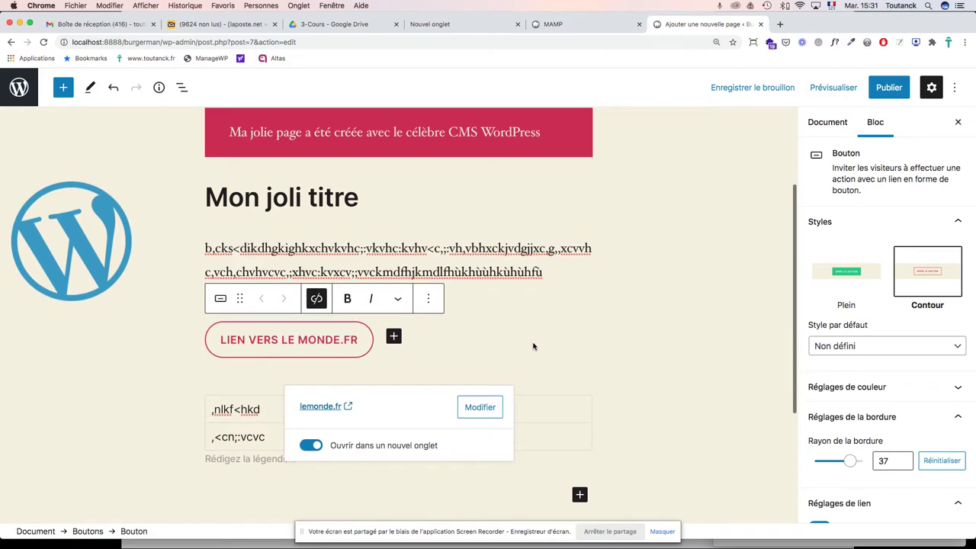
{"action": "scroll", "coordinate": [559, 314], "scroll_direction": "up", "scroll_amount": 8}
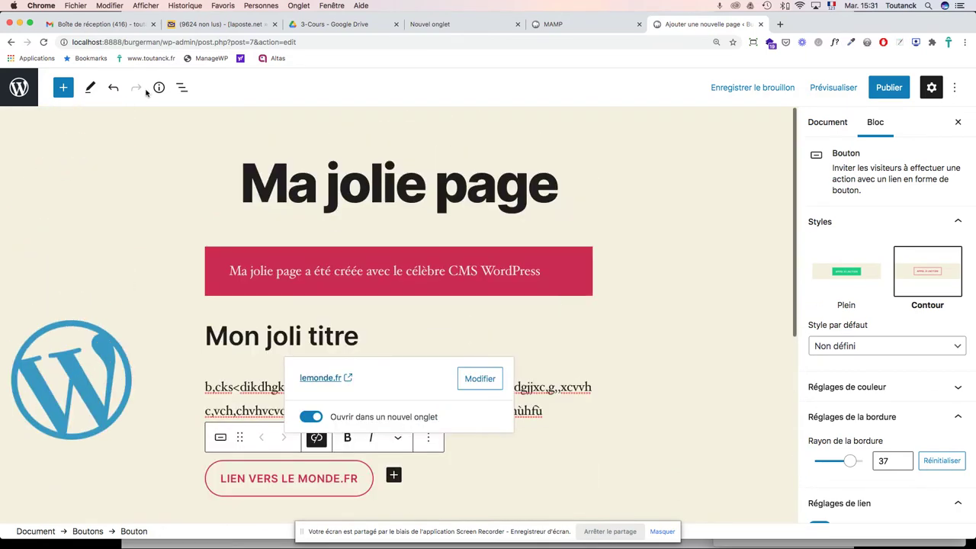
{"action": "left_click", "coordinate": [58, 86]}
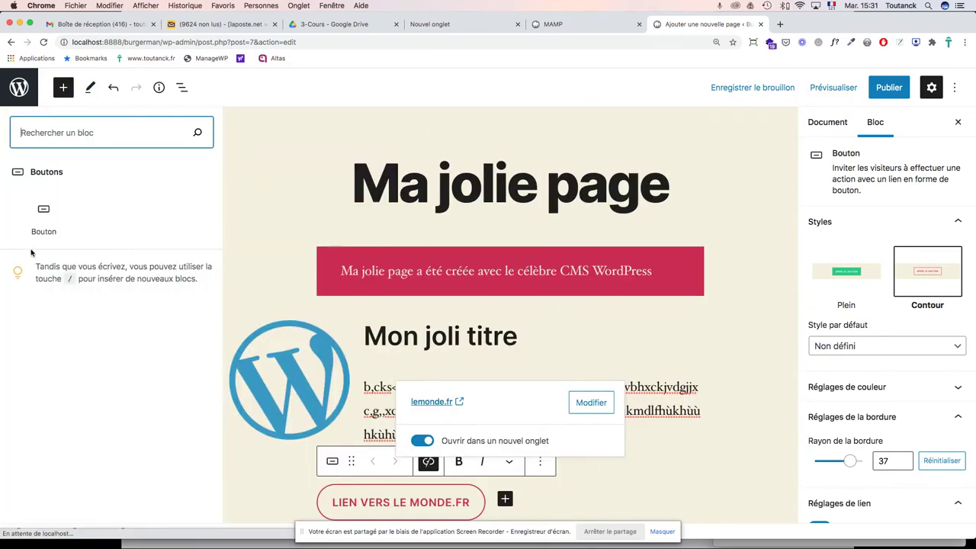
{"action": "mouse_move", "coordinate": [44, 226]}
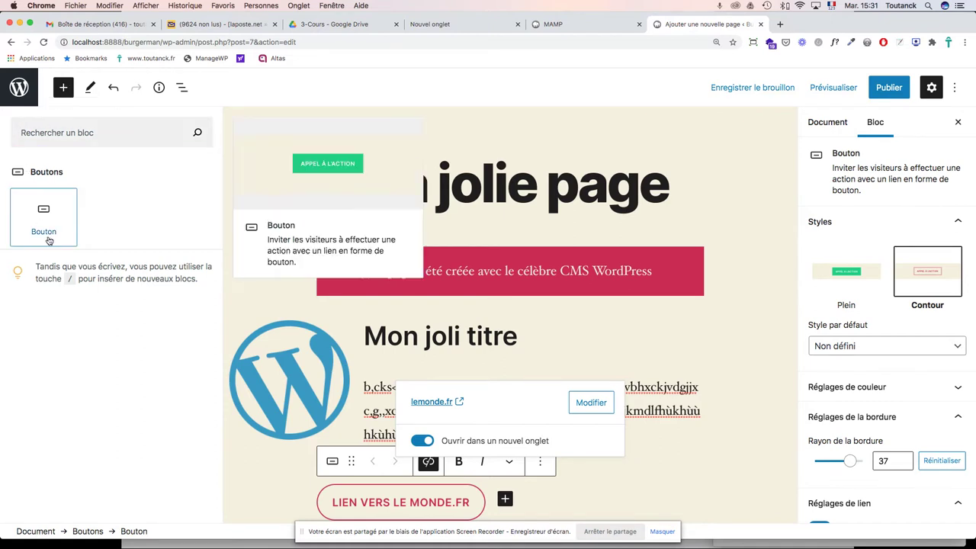
{"action": "left_click", "coordinate": [586, 328]}
Step: Browse the full block library and insert a Facebook embed block above the "Mon joli titre" heading
{"action": "scroll", "coordinate": [545, 273], "scroll_direction": "down", "scroll_amount": 5}
{"action": "left_click", "coordinate": [580, 300]}
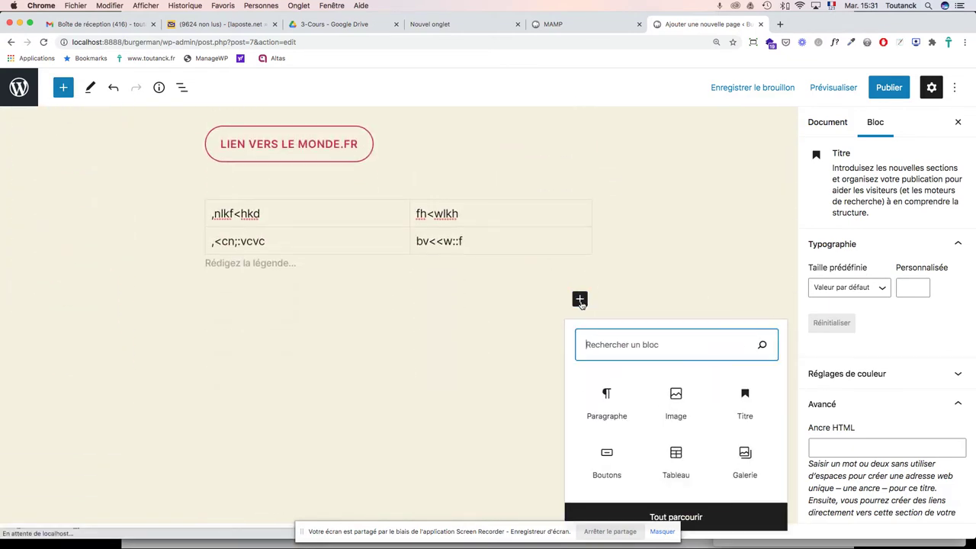
{"action": "left_click", "coordinate": [697, 518]}
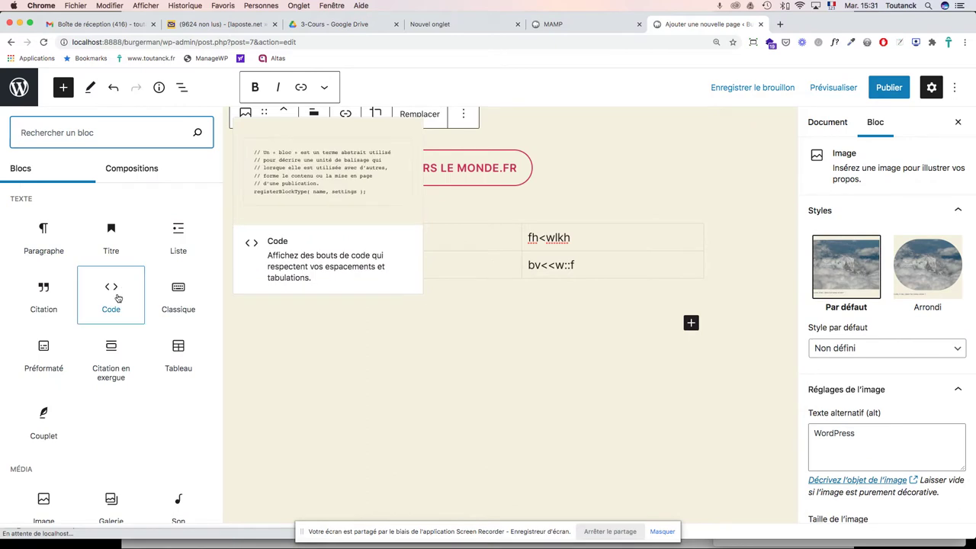
{"action": "scroll", "coordinate": [115, 296], "scroll_direction": "down", "scroll_amount": 10}
{"action": "scroll", "coordinate": [117, 298], "scroll_direction": "down", "scroll_amount": 12}
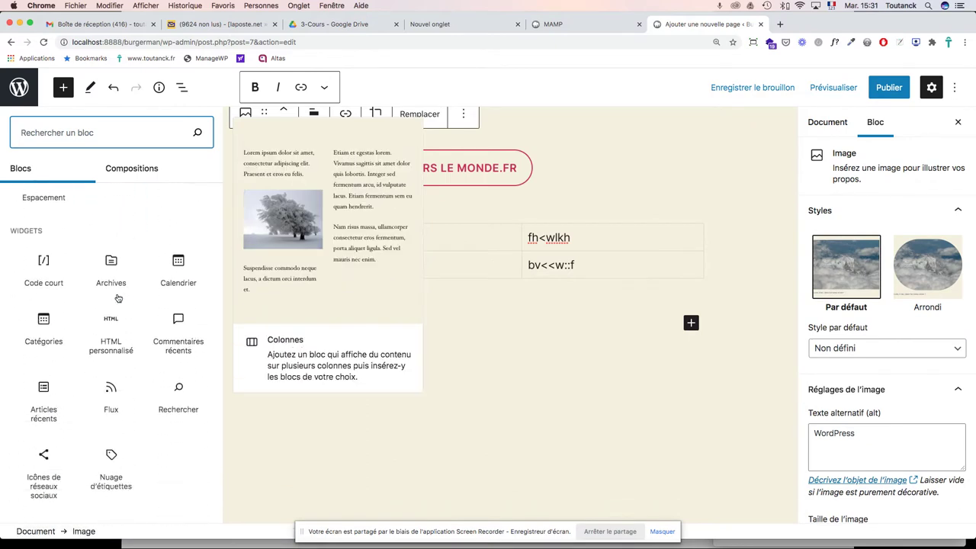
{"action": "scroll", "coordinate": [118, 297], "scroll_direction": "down", "scroll_amount": 5}
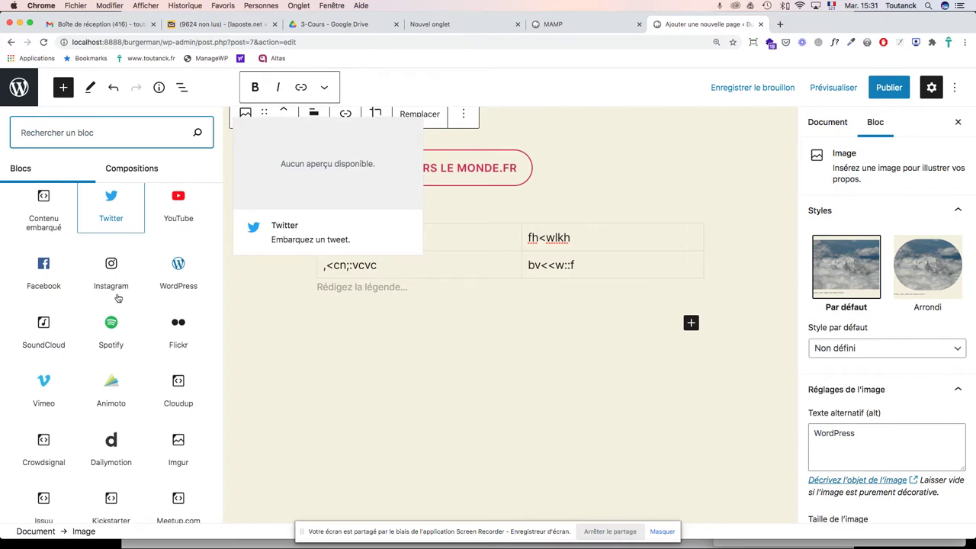
{"action": "scroll", "coordinate": [115, 286], "scroll_direction": "up", "scroll_amount": 1}
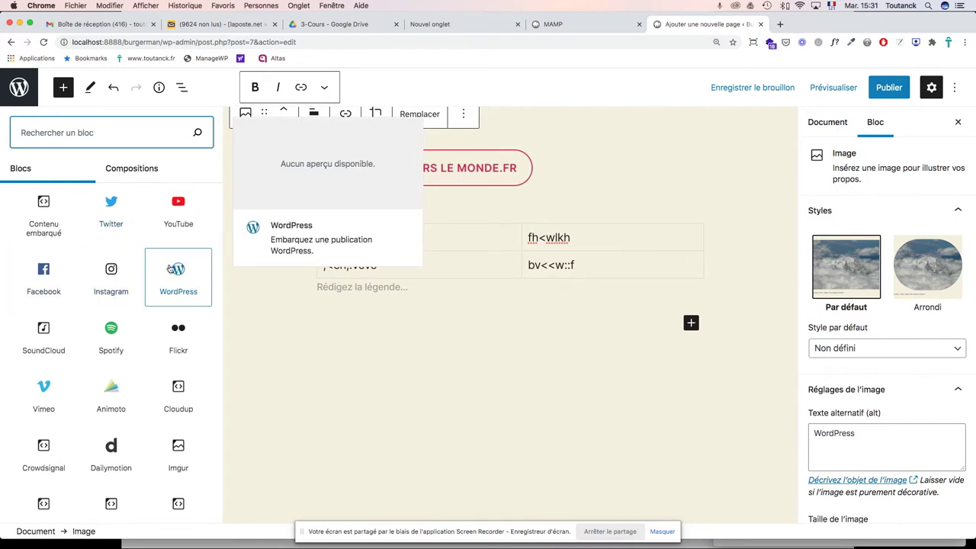
{"action": "left_click", "coordinate": [49, 276]}
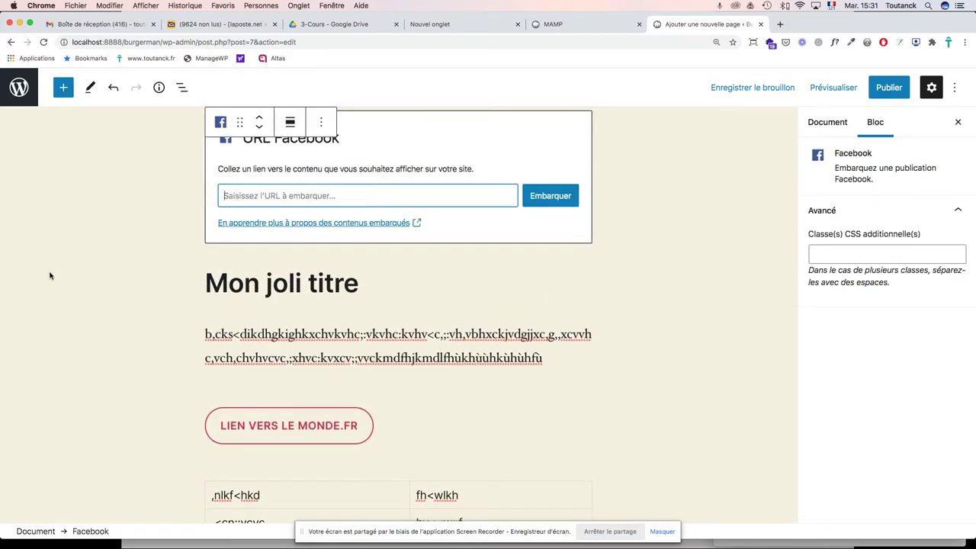
{"action": "scroll", "coordinate": [278, 248], "scroll_direction": "up", "scroll_amount": 2}
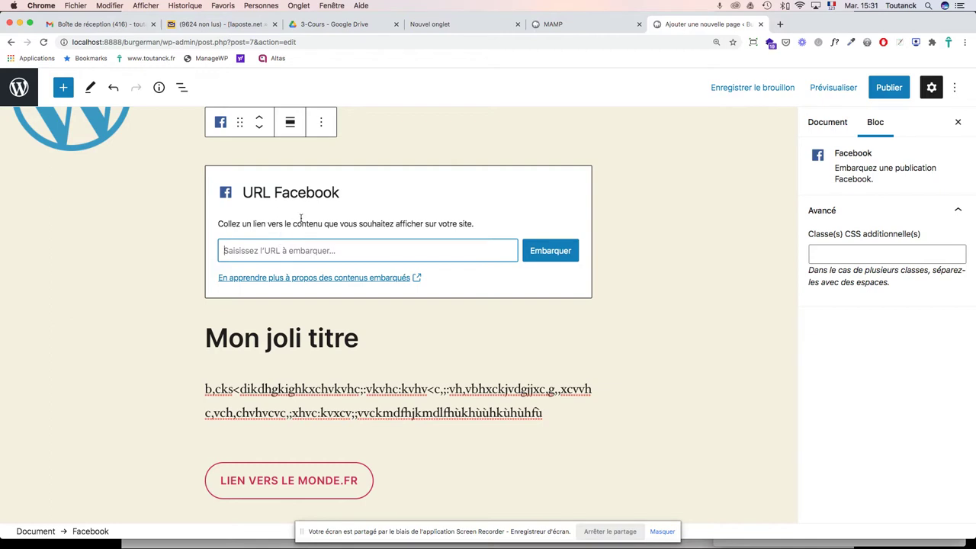
Step: Search Google in a new browser tab for "wordpress france entraide facebook" and open the WordPress France Entraide group page
{"action": "key", "text": "super+t"}
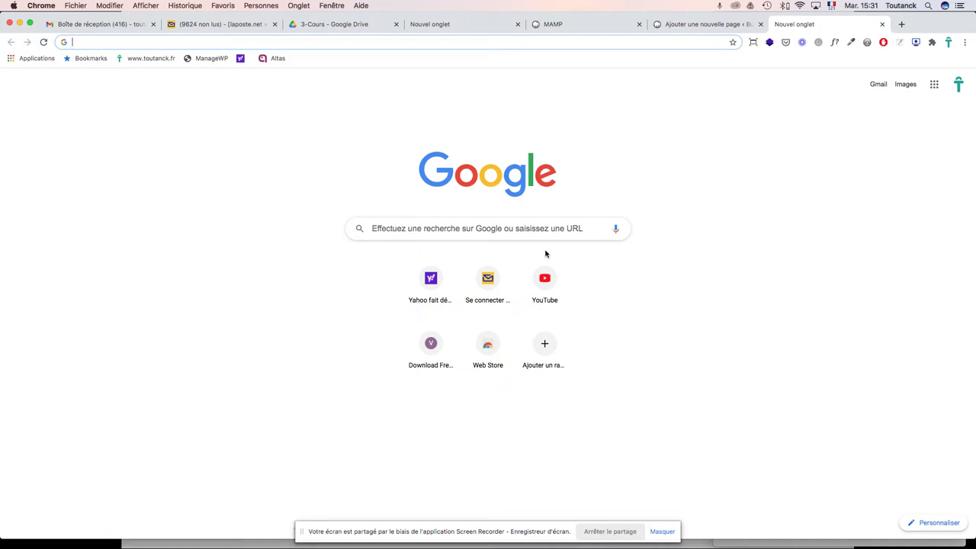
{"action": "type", "text": "word"}
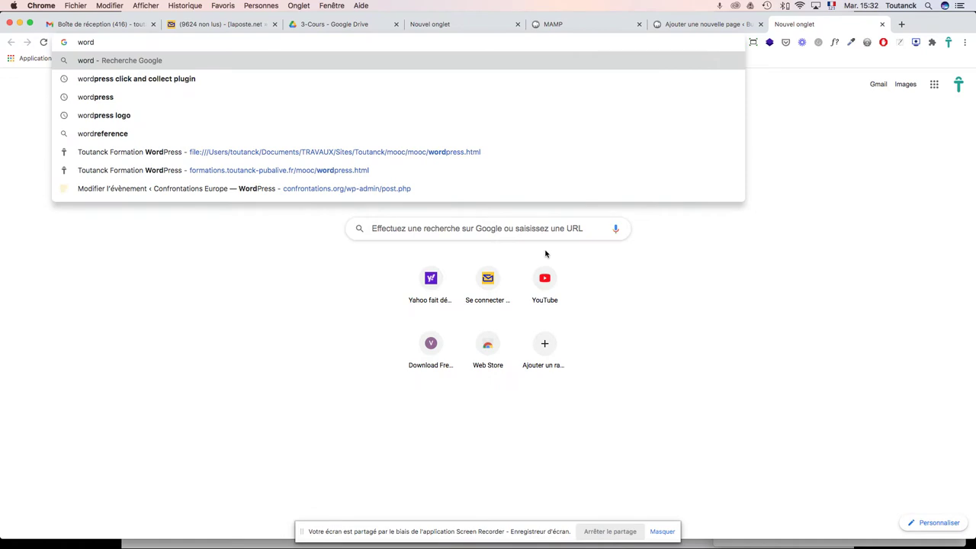
{"action": "type", "text": "pe"}
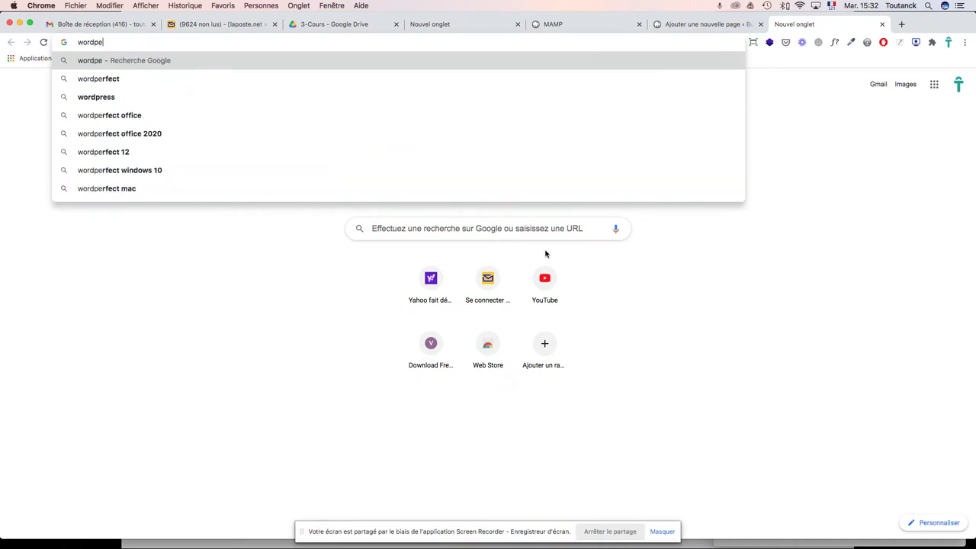
{"action": "key", "text": "BackSpace"}
{"action": "type", "text": "ress france entraide"}
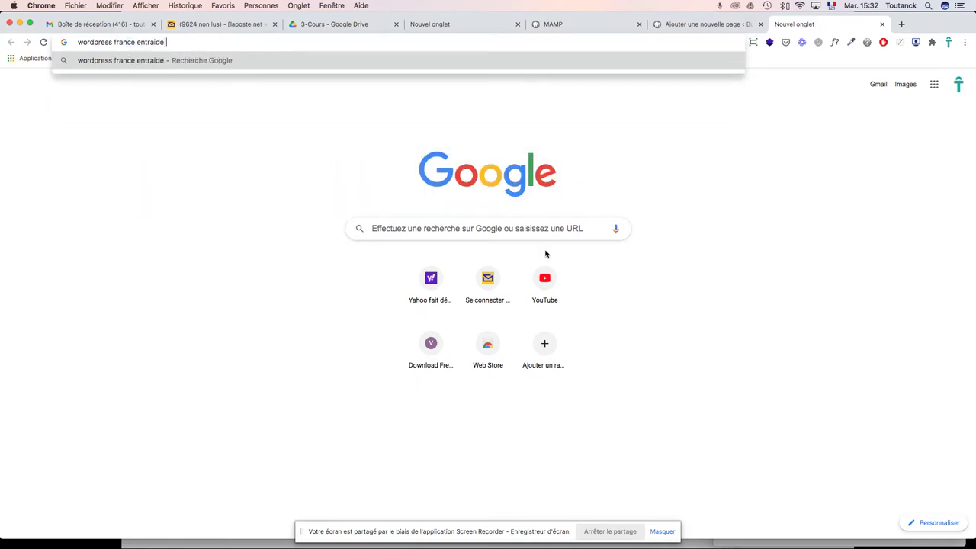
{"action": "type", "text": " facebook"}
{"action": "key", "text": "Return"}
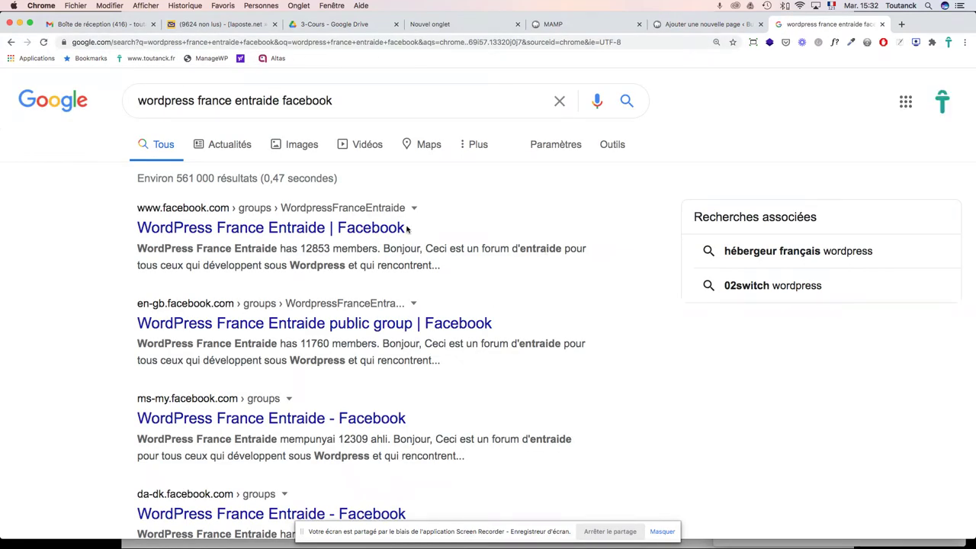
{"action": "left_click", "coordinate": [222, 231]}
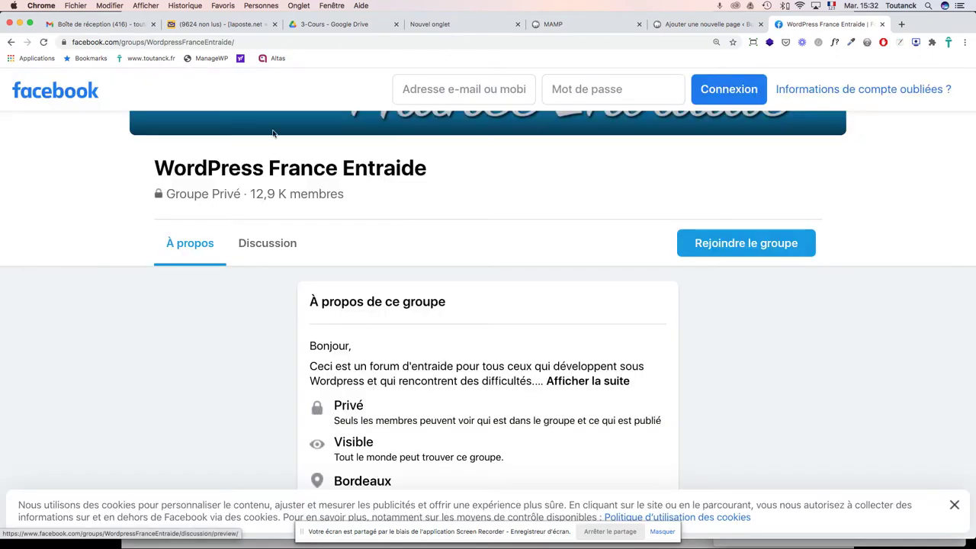
Step: Copy the WordPress France Entraide group's URL and try to embed it in the page's Facebook block
{"action": "left_click", "coordinate": [175, 42]}
{"action": "key", "text": "super+c"}
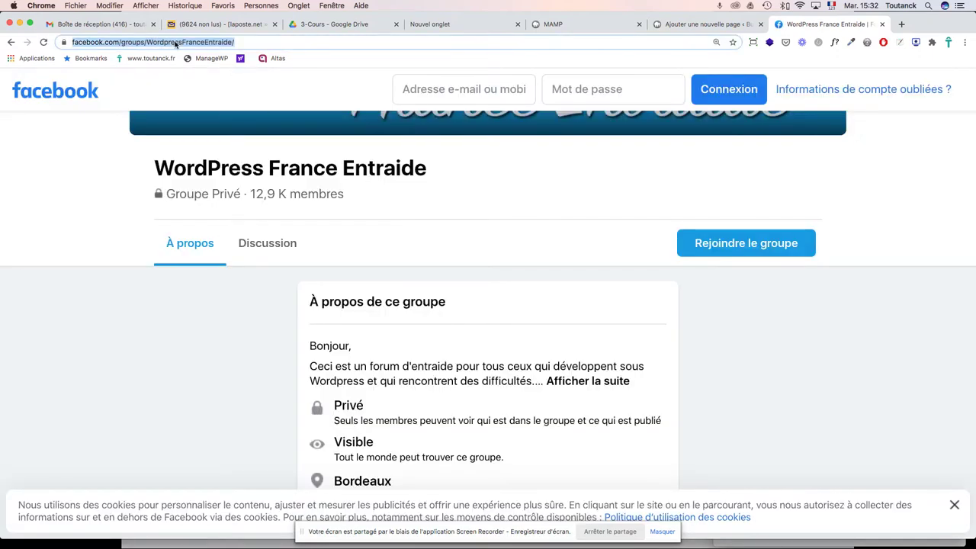
{"action": "left_click", "coordinate": [692, 23]}
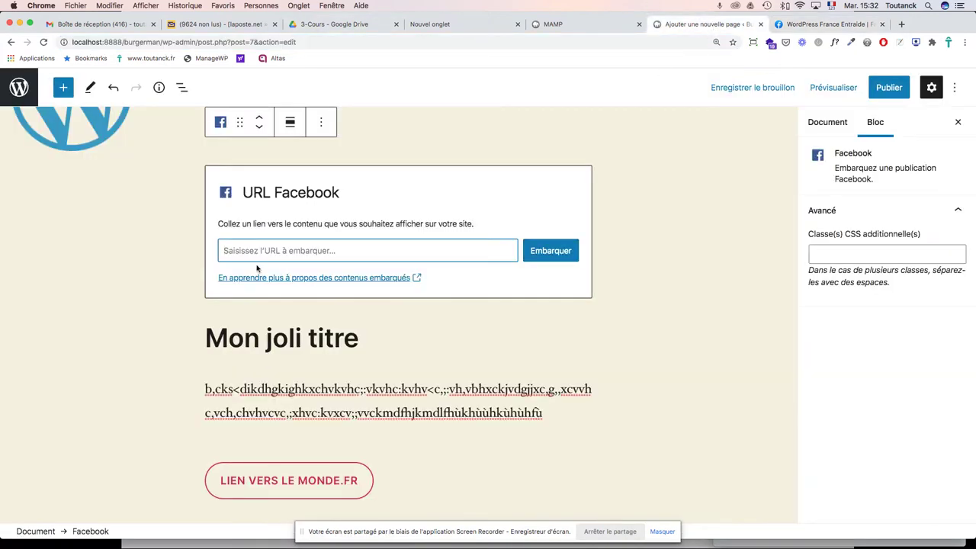
{"action": "key", "text": "super+v"}
{"action": "left_click", "coordinate": [553, 254]}
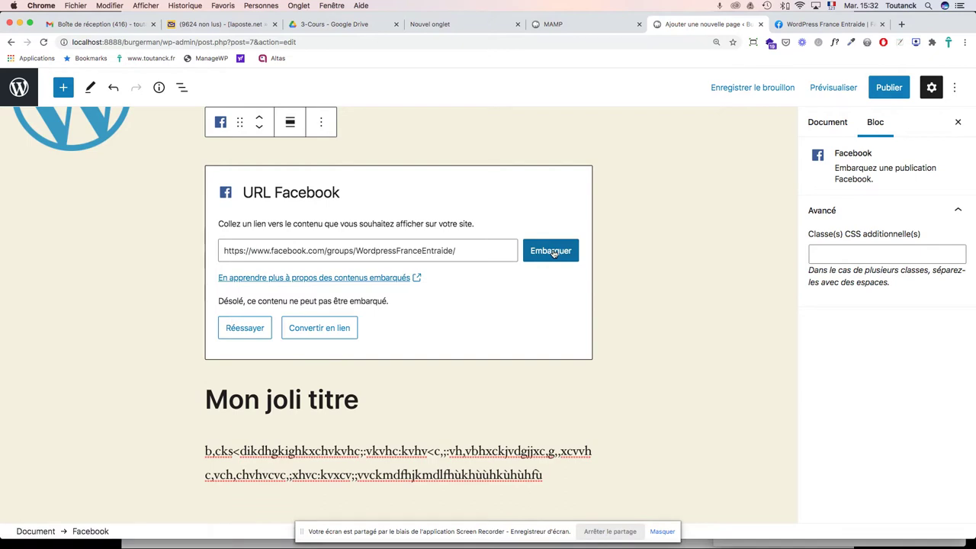
Step: Look over the WordPress France Entraide group page on Facebook and open its discussion section
{"action": "left_click", "coordinate": [813, 26]}
{"action": "scroll", "coordinate": [525, 271], "scroll_direction": "down", "scroll_amount": 5}
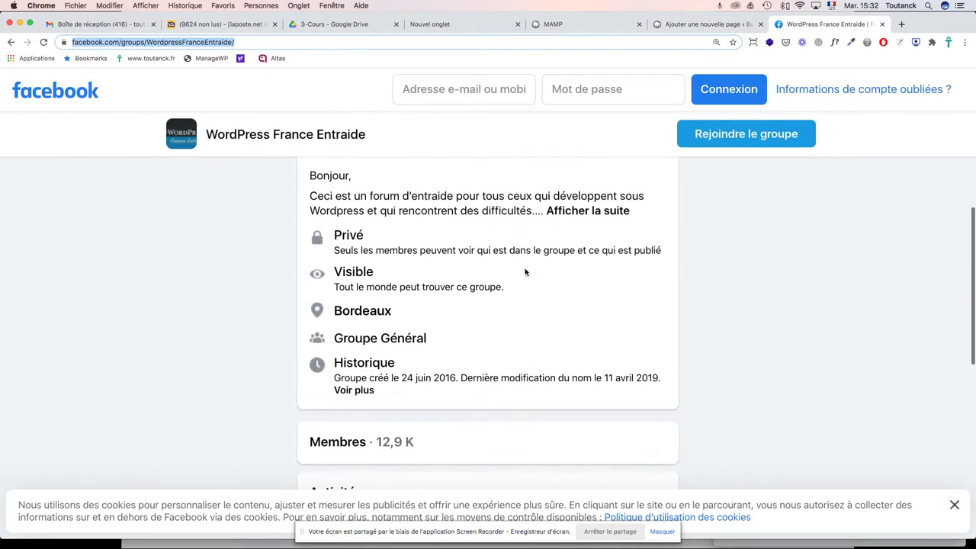
{"action": "scroll", "coordinate": [524, 272], "scroll_direction": "down", "scroll_amount": 5}
{"action": "scroll", "coordinate": [524, 268], "scroll_direction": "up", "scroll_amount": 12}
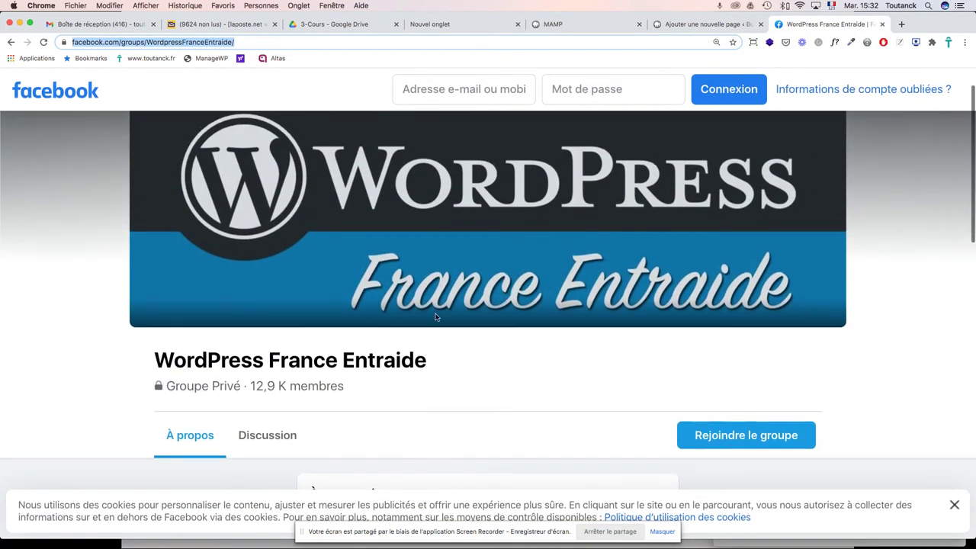
{"action": "left_click", "coordinate": [246, 435]}
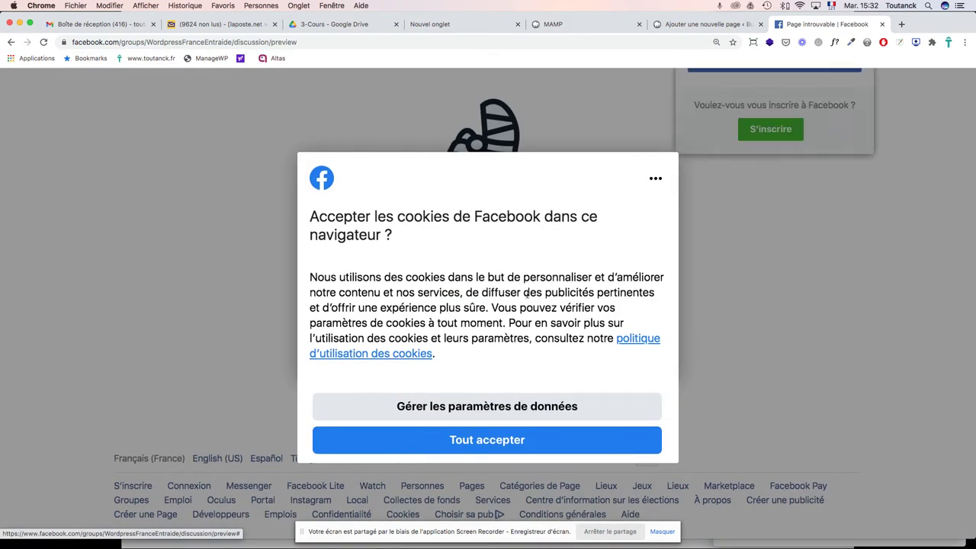
Step: Review Facebook's data settings for cookies without enabling the advertising cookie, and accept them
{"action": "left_click", "coordinate": [509, 408]}
{"action": "scroll", "coordinate": [555, 368], "scroll_direction": "down", "scroll_amount": 10}
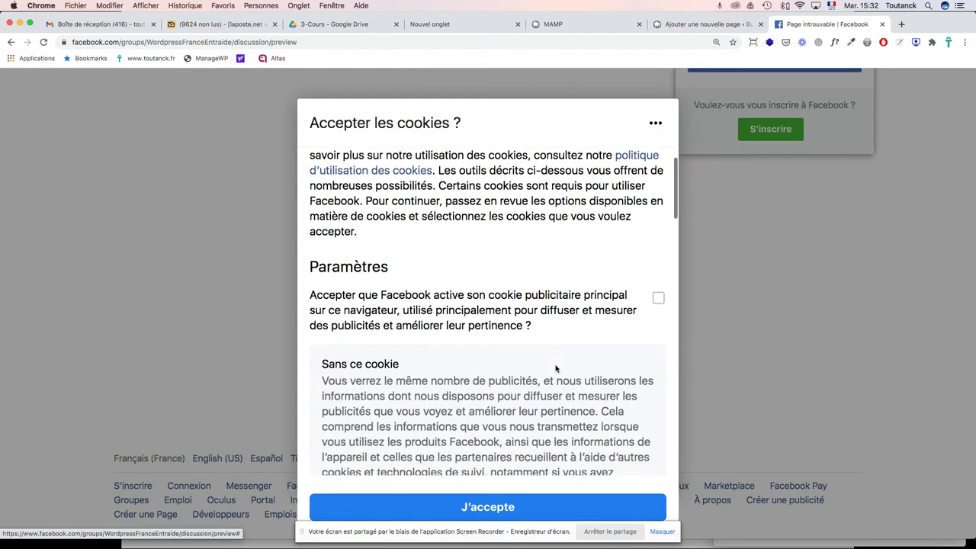
{"action": "scroll", "coordinate": [556, 368], "scroll_direction": "down", "scroll_amount": 10}
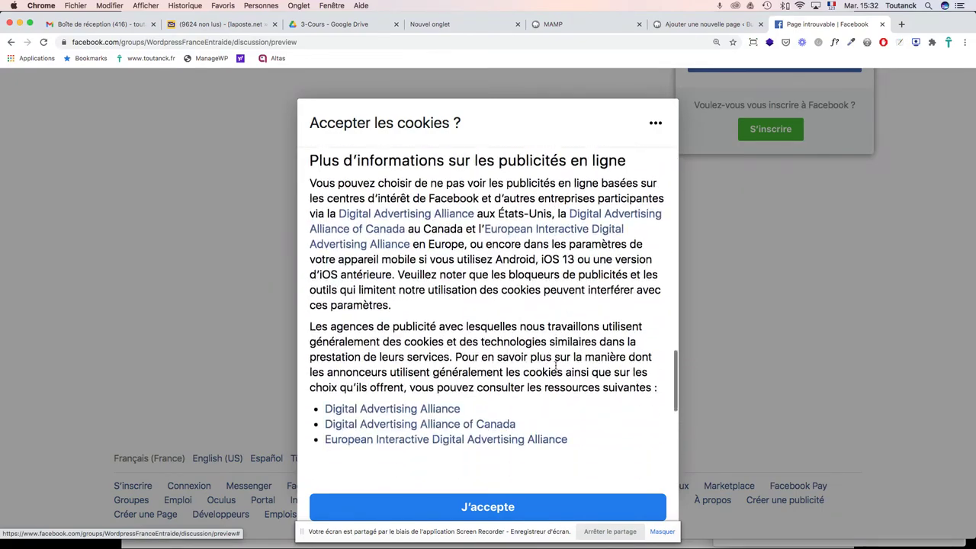
{"action": "scroll", "coordinate": [555, 368], "scroll_direction": "up", "scroll_amount": 20}
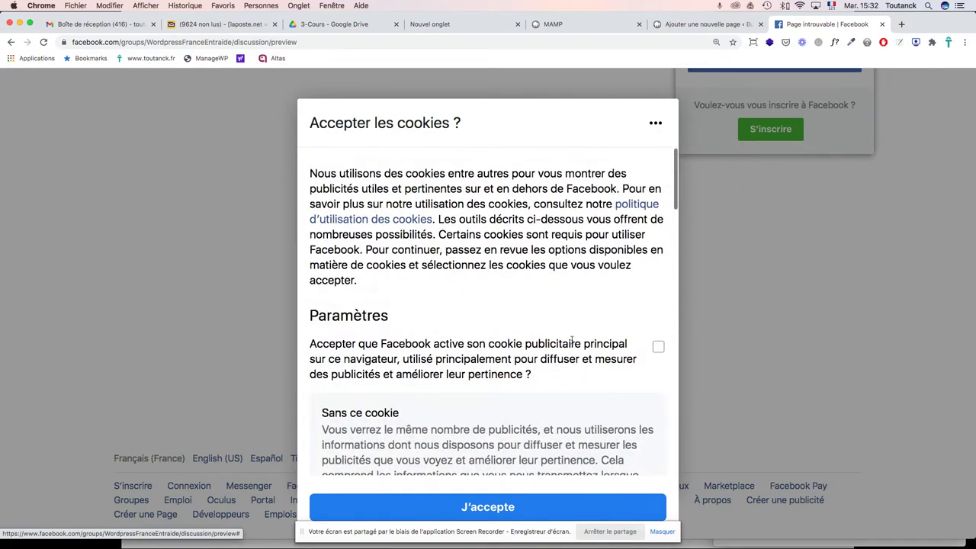
{"action": "left_click", "coordinate": [655, 125]}
{"action": "left_click", "coordinate": [637, 153]}
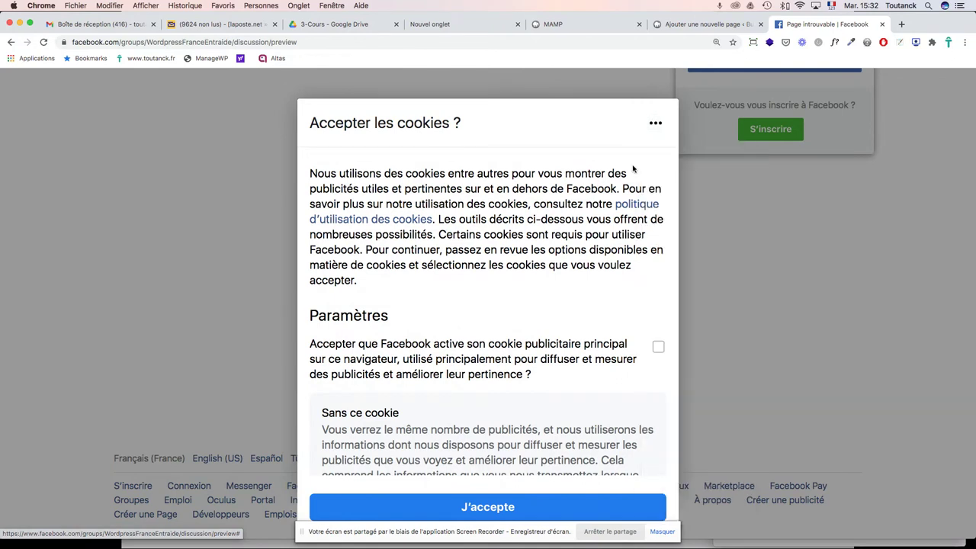
{"action": "scroll", "coordinate": [587, 275], "scroll_direction": "down", "scroll_amount": 6}
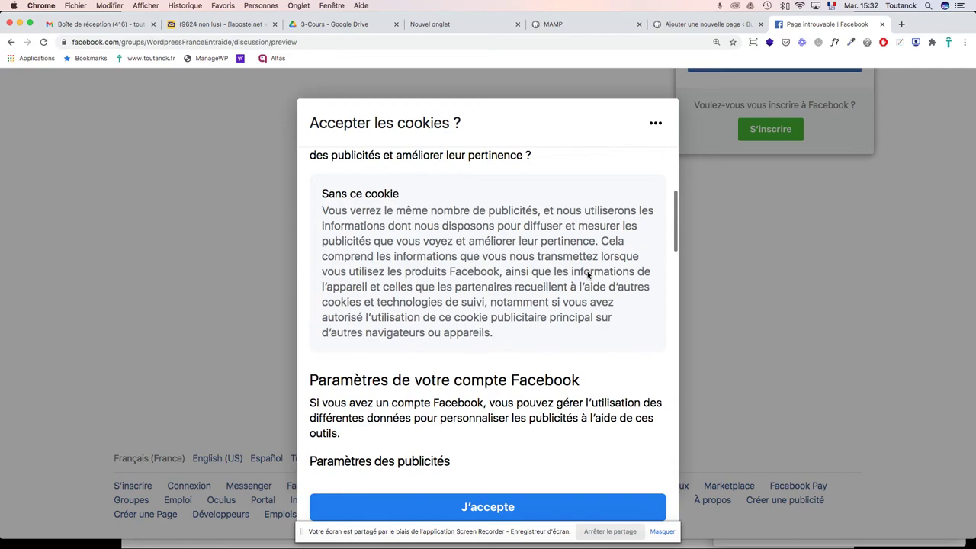
{"action": "scroll", "coordinate": [588, 275], "scroll_direction": "down", "scroll_amount": 20}
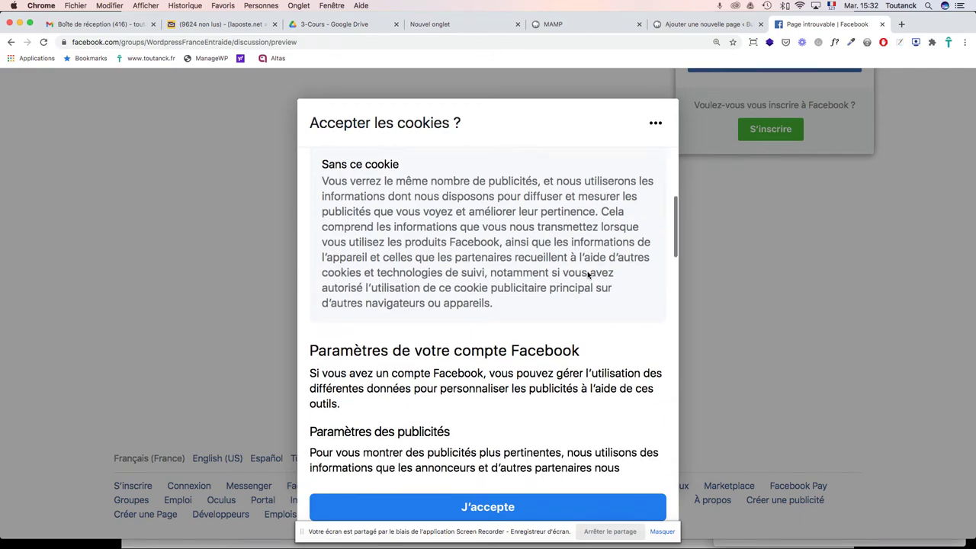
{"action": "scroll", "coordinate": [588, 274], "scroll_direction": "down", "scroll_amount": 8}
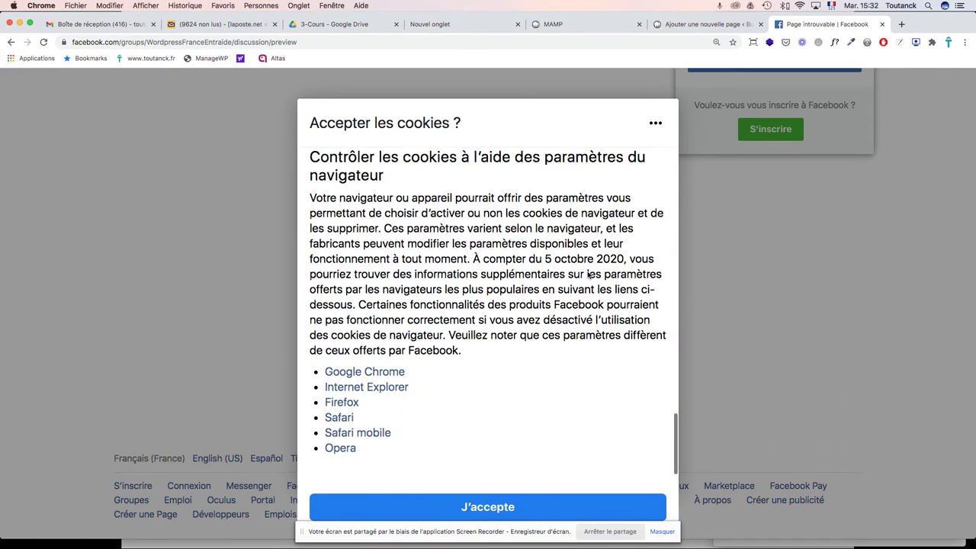
{"action": "scroll", "coordinate": [527, 453], "scroll_direction": "down", "scroll_amount": 2}
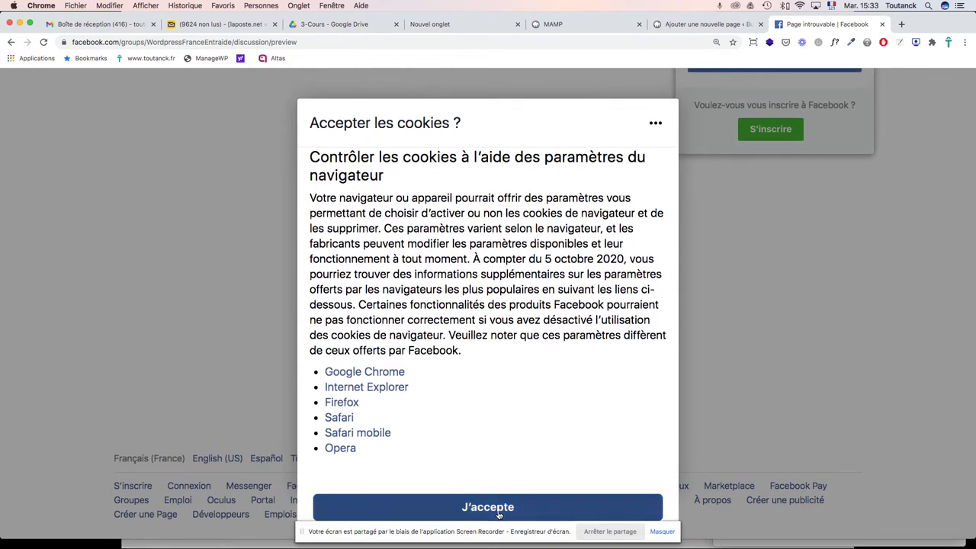
{"action": "left_click", "coordinate": [498, 508]}
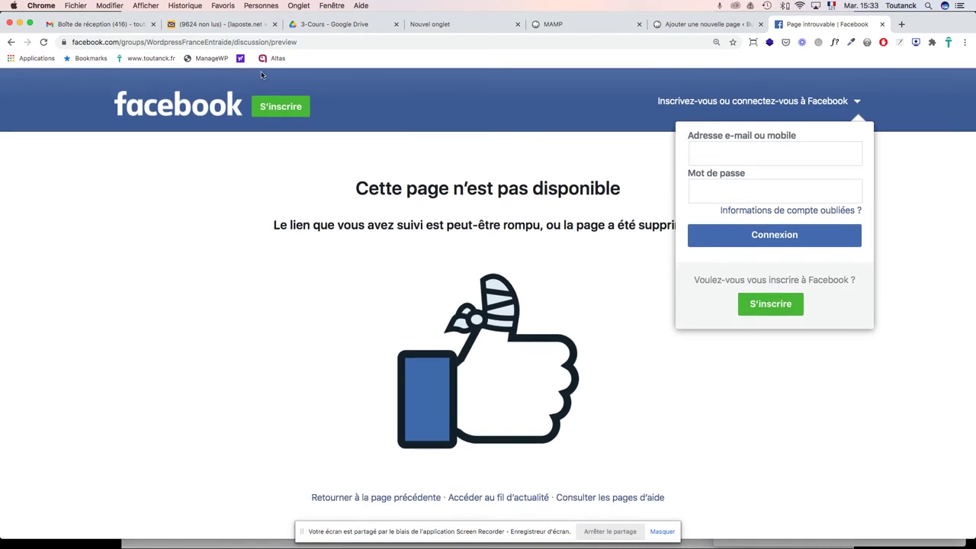
Step: Open the Facebook home page, and go back through the visited pages to the Google search results
{"action": "left_click", "coordinate": [214, 115]}
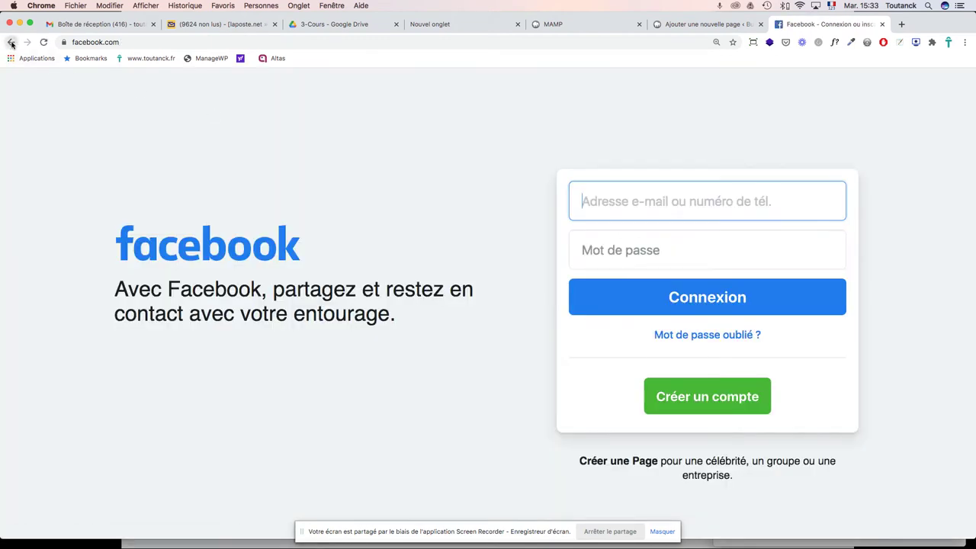
{"action": "left_click", "coordinate": [11, 42]}
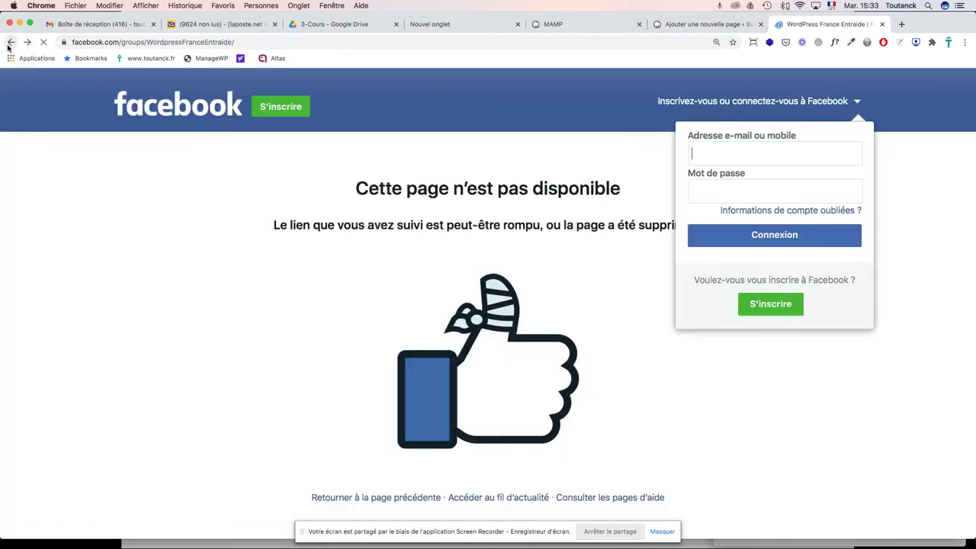
{"action": "left_click", "coordinate": [10, 43]}
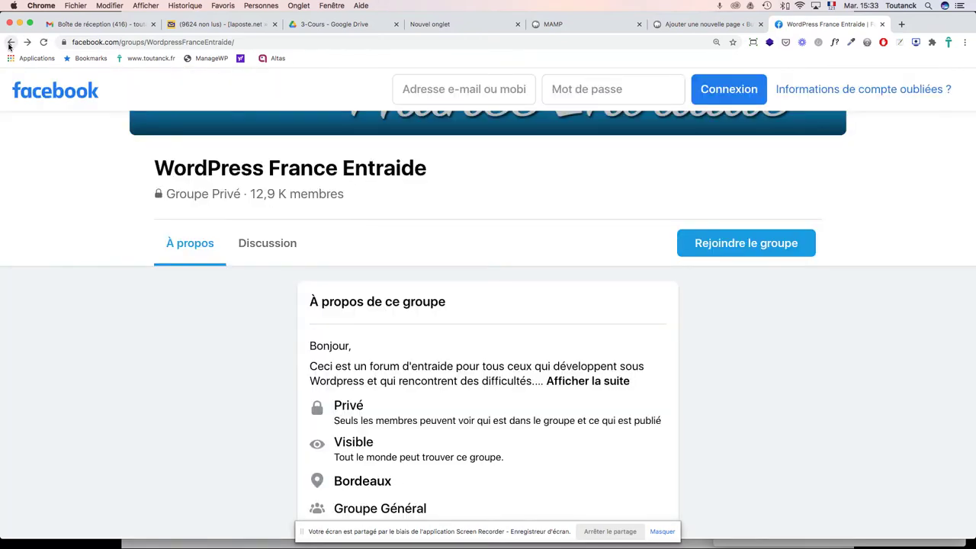
{"action": "left_click", "coordinate": [10, 44]}
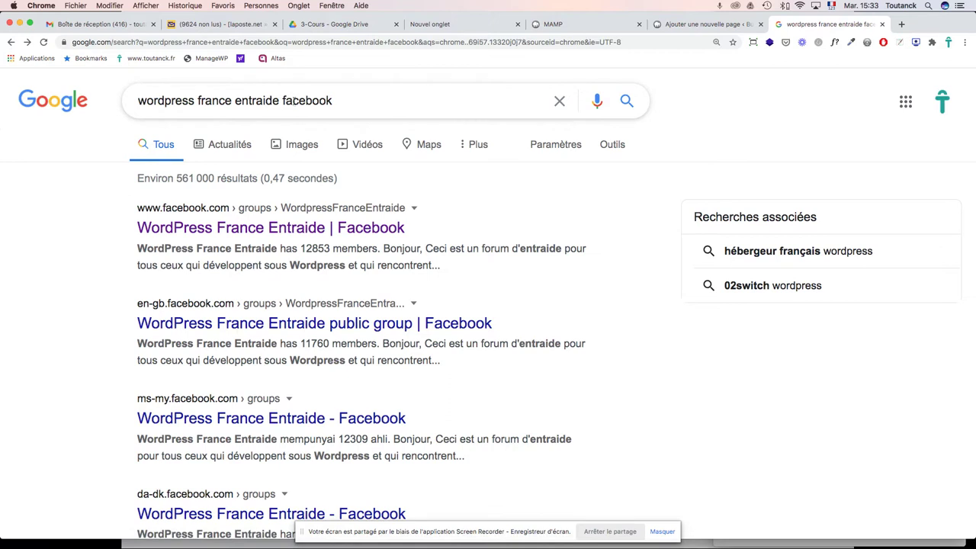
Step: Replace "france entraide" with "forum" in the Google query and search for "wordpress forum facebook"
{"action": "double_click", "coordinate": [260, 102]}
{"action": "key", "text": "BackSpace"}
{"action": "key", "text": "BackSpace"}
{"action": "key", "text": "BackSpace"}
{"action": "key", "text": "BackSpace"}
{"action": "key", "text": "BackSpace"}
{"action": "key", "text": "BackSpace"}
{"action": "key", "text": "BackSpace"}
{"action": "key", "text": "BackSpace"}
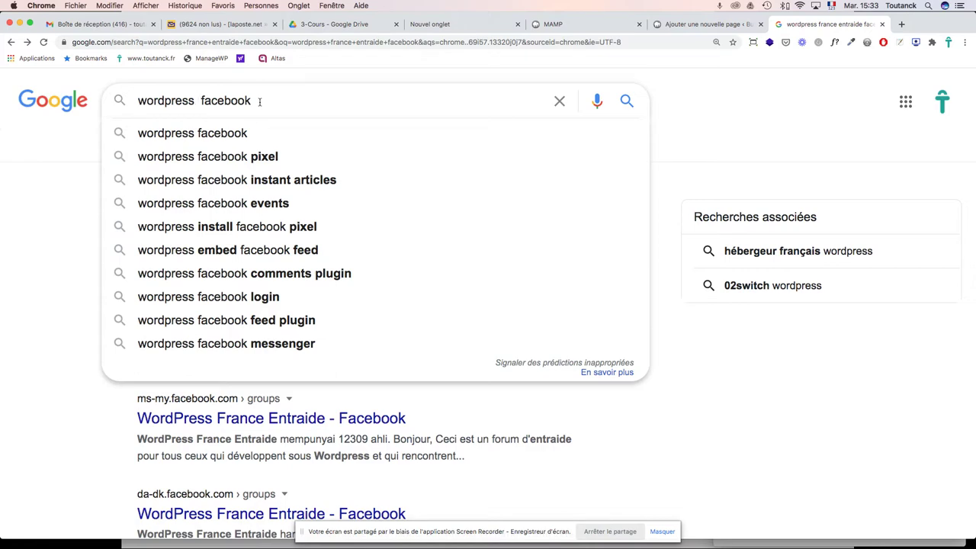
{"action": "type", "text": "forum"}
{"action": "key", "text": "Return"}
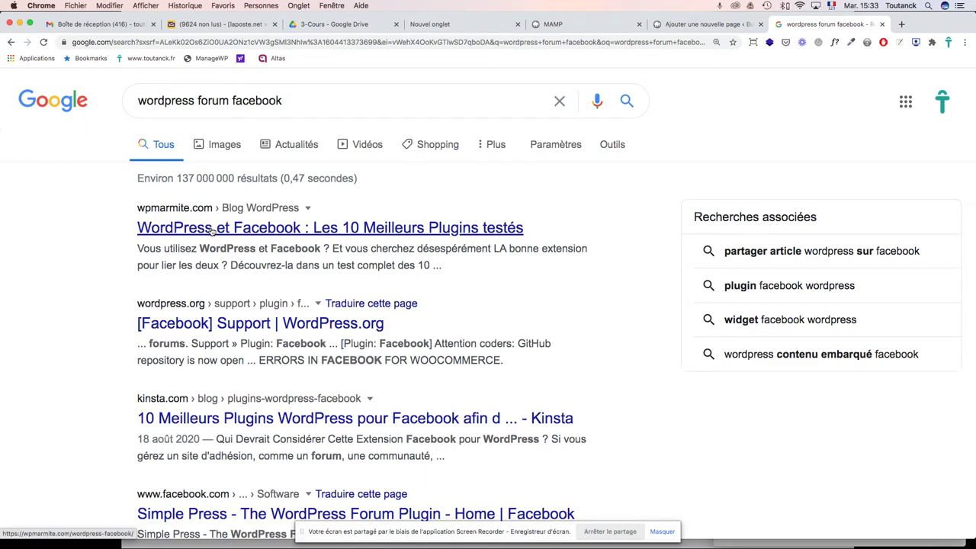
Step: Check the WordPress.org Facebook support result, return to the results, and open the Simple Press Facebook page instead
{"action": "scroll", "coordinate": [213, 228], "scroll_direction": "down", "scroll_amount": 5}
{"action": "left_click", "coordinate": [237, 138]}
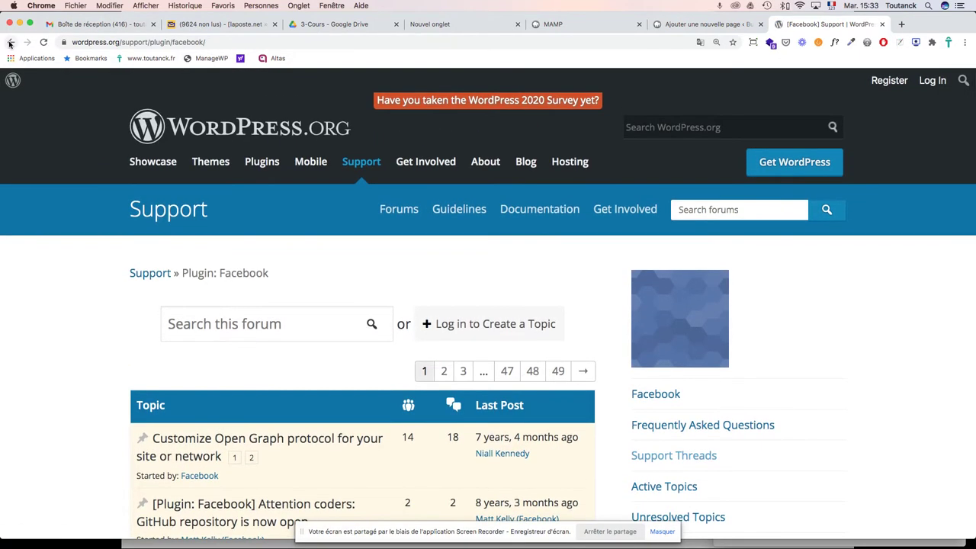
{"action": "left_click", "coordinate": [11, 42]}
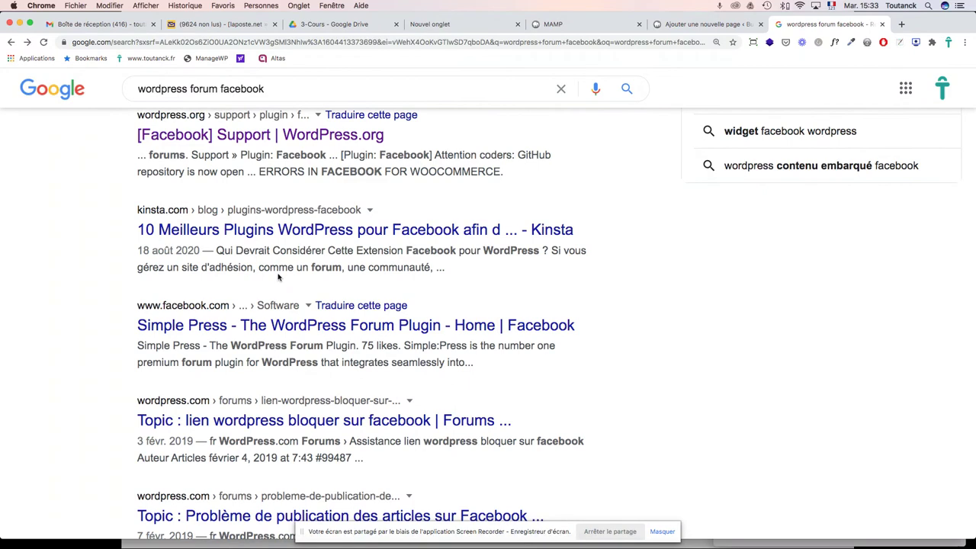
{"action": "scroll", "coordinate": [278, 277], "scroll_direction": "down", "scroll_amount": 1}
{"action": "left_click", "coordinate": [281, 281]}
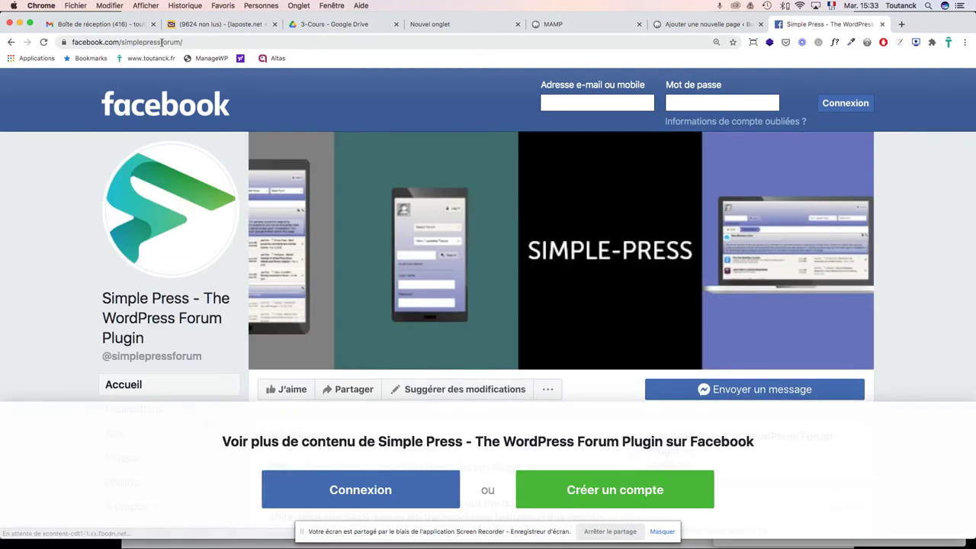
Step: Look over the Simple Press page's publications, dismiss the login prompt, and copy the page's URL
{"action": "left_click", "coordinate": [162, 42]}
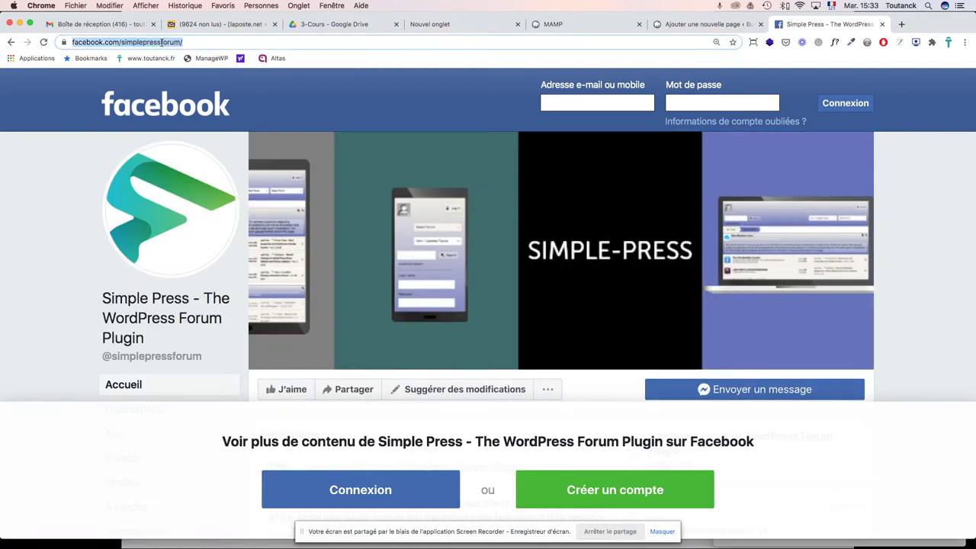
{"action": "scroll", "coordinate": [524, 246], "scroll_direction": "down", "scroll_amount": 5}
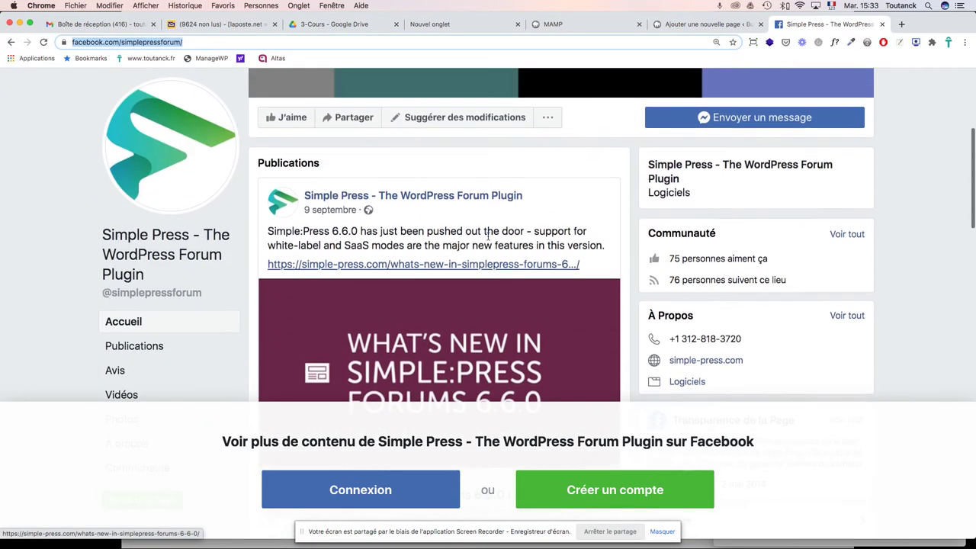
{"action": "scroll", "coordinate": [355, 206], "scroll_direction": "down", "scroll_amount": 8}
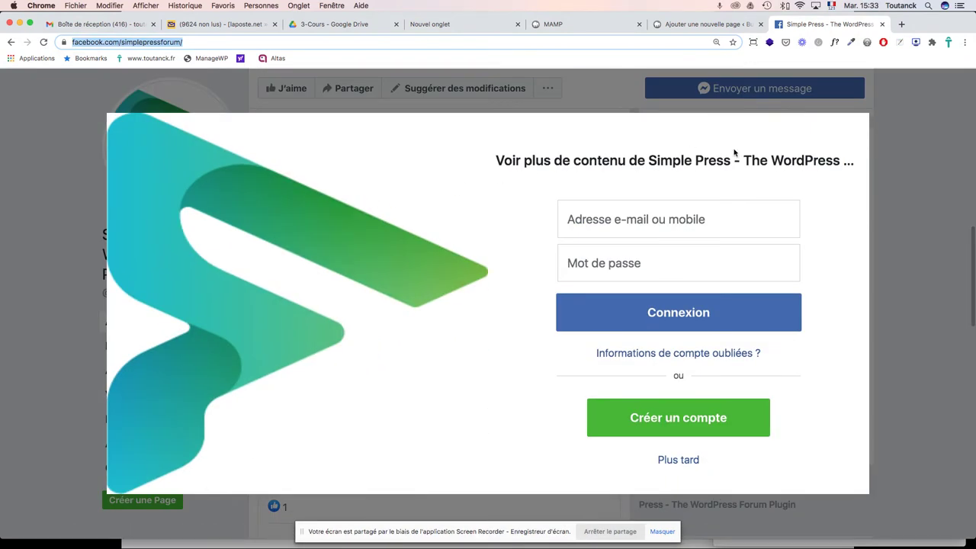
{"action": "left_click", "coordinate": [660, 459]}
{"action": "left_click", "coordinate": [151, 42]}
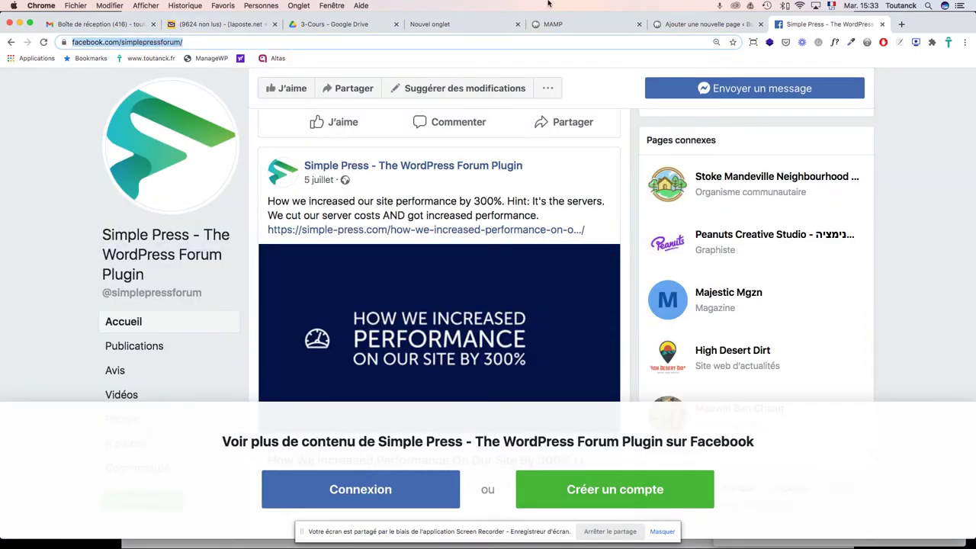
{"action": "left_click", "coordinate": [680, 26]}
{"action": "triple_click", "coordinate": [279, 252]}
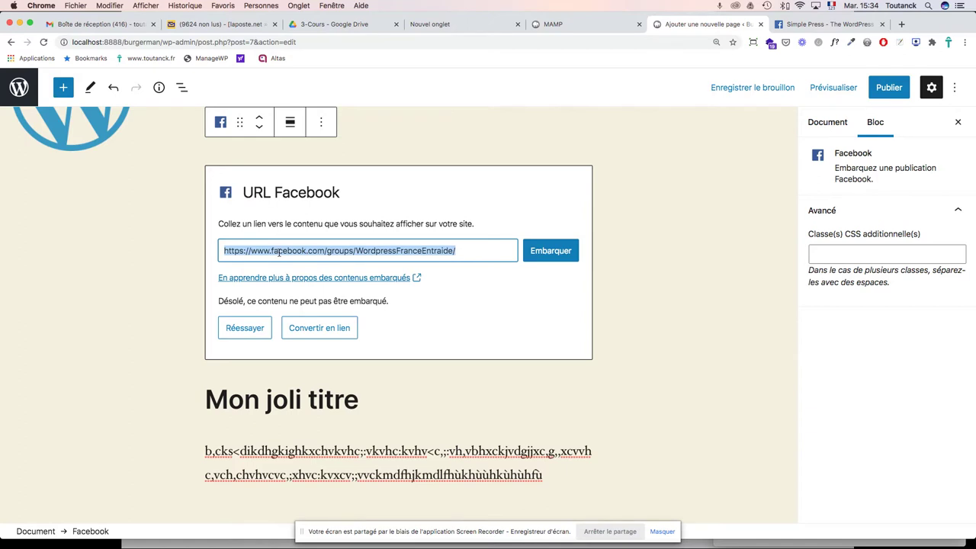
{"action": "type", "text": "https://www.facebook.com/simplepressfr/"}
{"action": "left_click", "coordinate": [554, 256]}
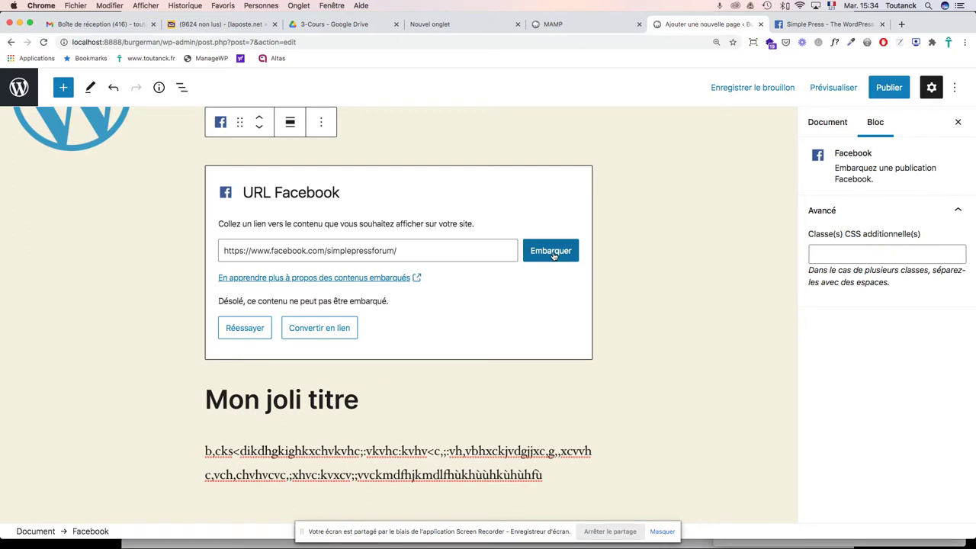
Step: Consult the WordPress help article about embedded content and close it
{"action": "left_click", "coordinate": [381, 280]}
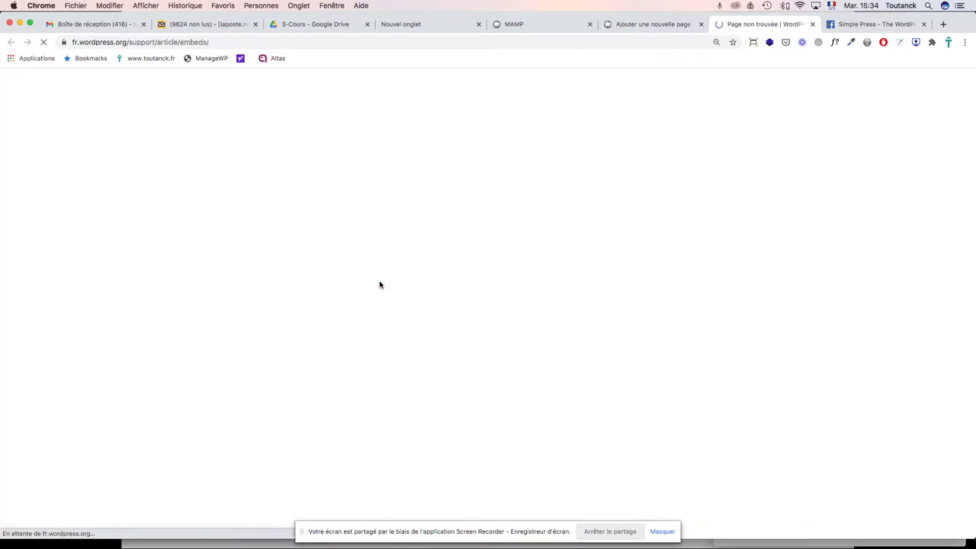
{"action": "scroll", "coordinate": [404, 259], "scroll_direction": "down", "scroll_amount": 5}
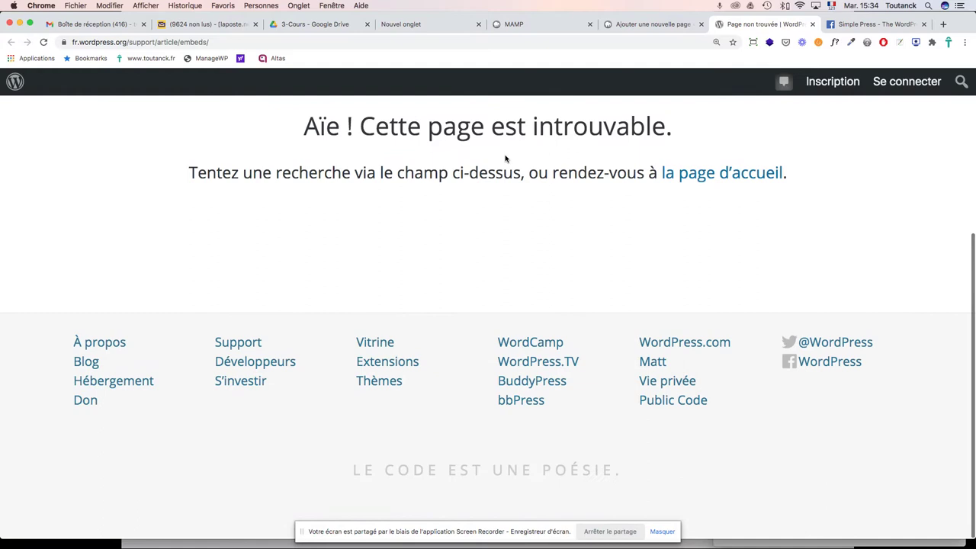
{"action": "left_click", "coordinate": [812, 24]}
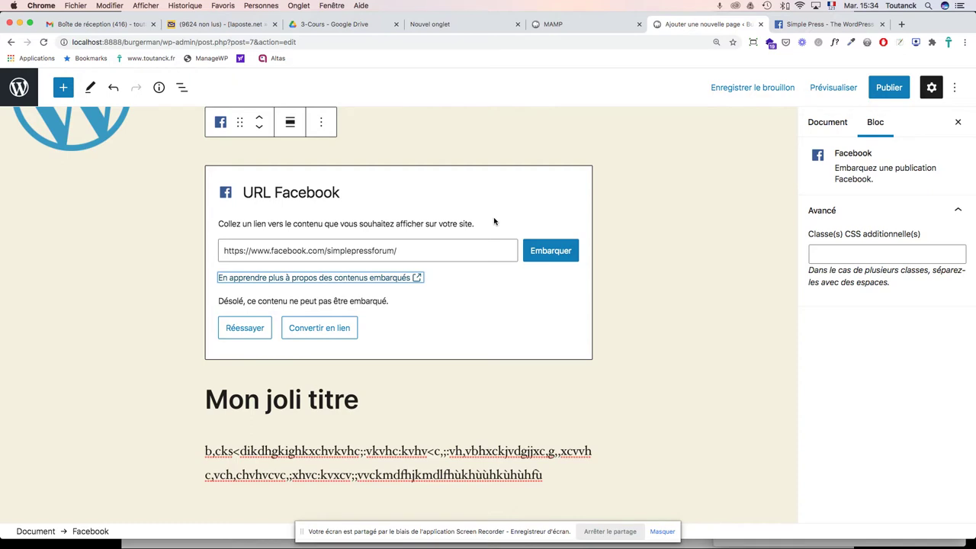
Step: Retry embedding the Simple Press page in the Facebook block
{"action": "scroll", "coordinate": [494, 221], "scroll_direction": "up", "scroll_amount": 4}
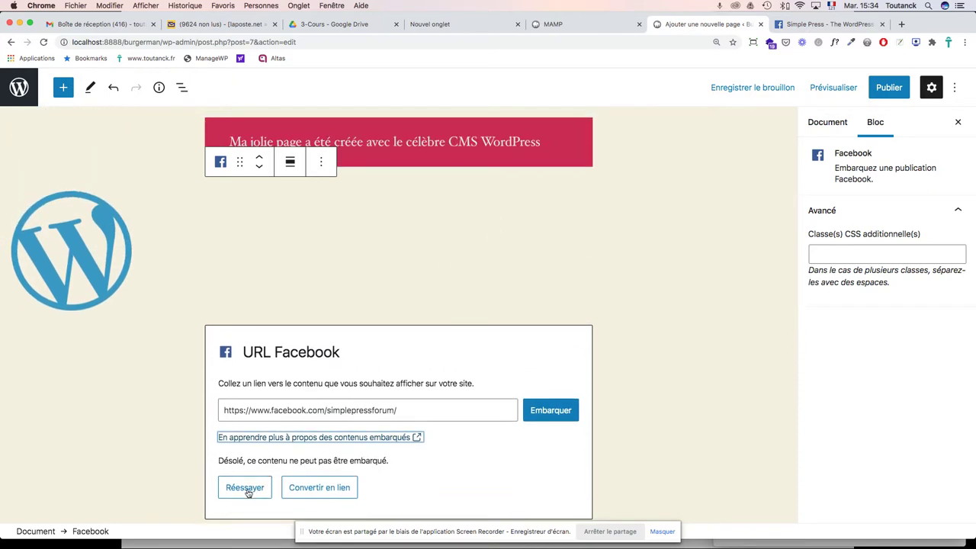
{"action": "left_click", "coordinate": [245, 490]}
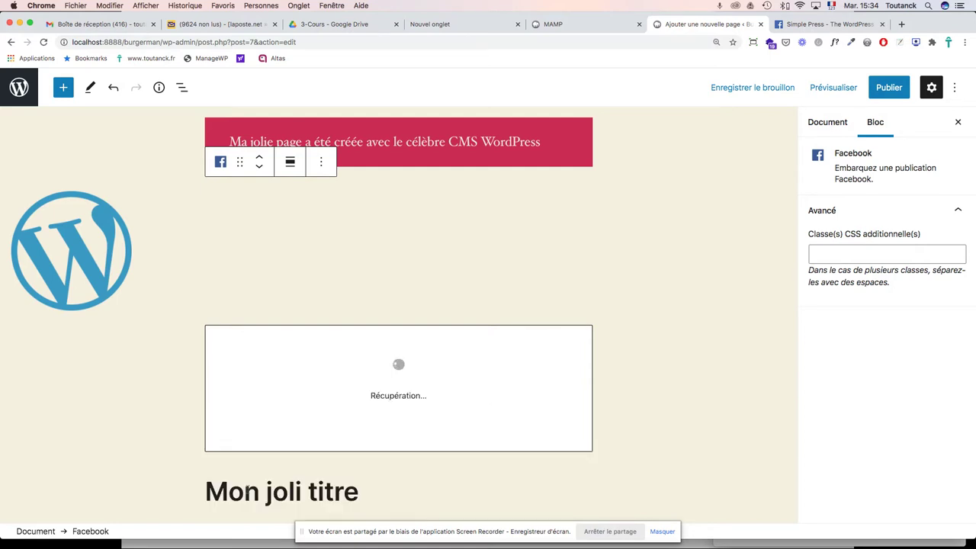
Step: Clear the address from the Facebook block's URL field
{"action": "left_click", "coordinate": [639, 432]}
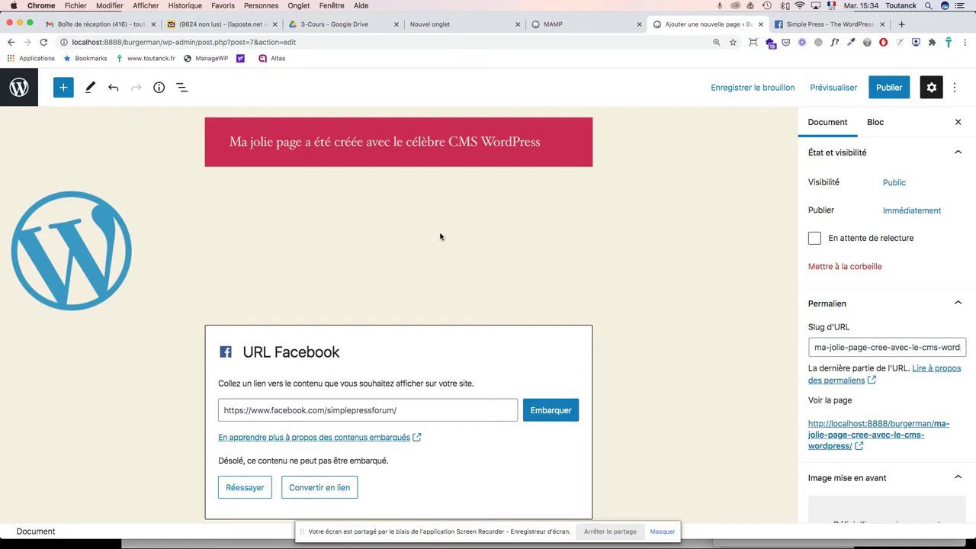
{"action": "scroll", "coordinate": [488, 244], "scroll_direction": "down", "scroll_amount": 5}
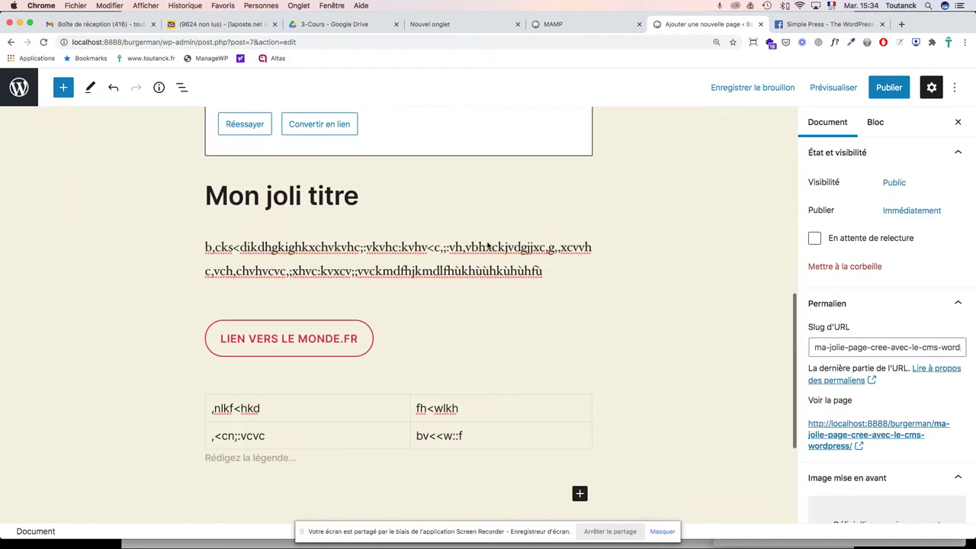
{"action": "scroll", "coordinate": [488, 245], "scroll_direction": "down", "scroll_amount": 1}
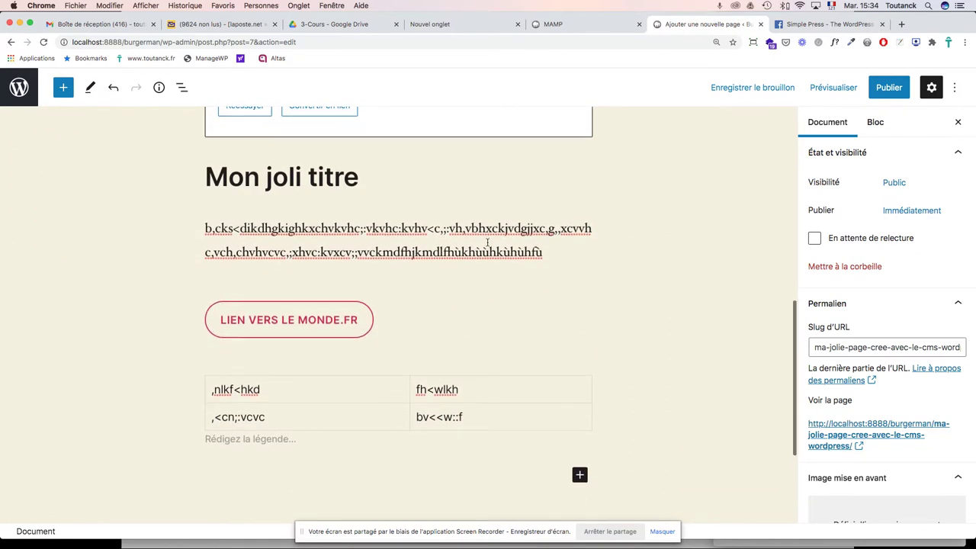
{"action": "scroll", "coordinate": [484, 248], "scroll_direction": "up", "scroll_amount": 4}
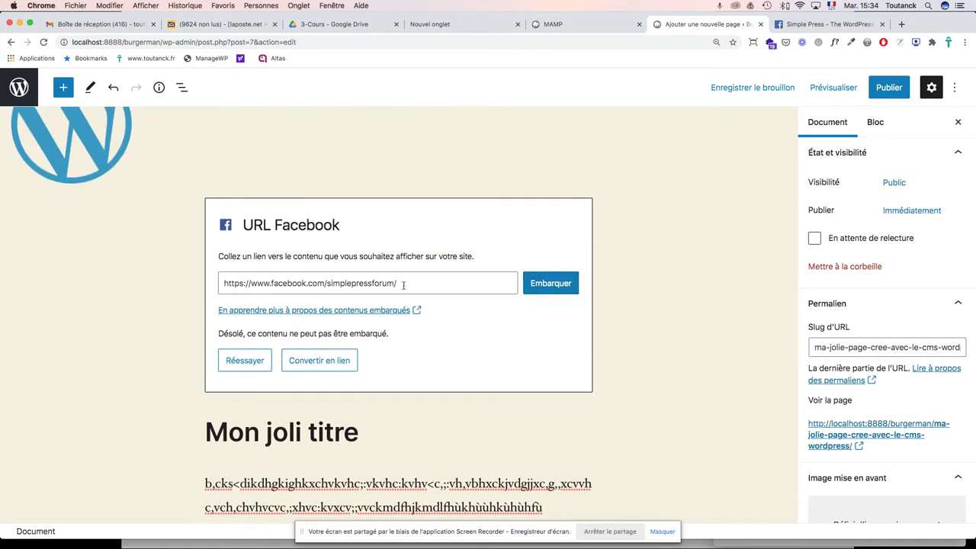
{"action": "left_click_drag", "start_coordinate": [404, 285], "coordinate": [177, 280]}
{"action": "key", "text": "BackSpace"}
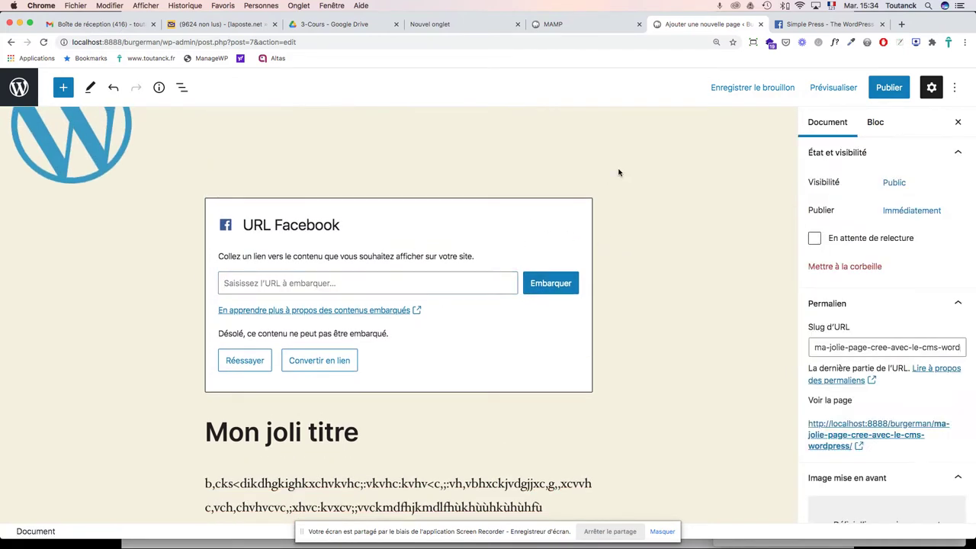
Step: Move the Facebook block to the end of the page, below the table
{"action": "left_click", "coordinate": [490, 202]}
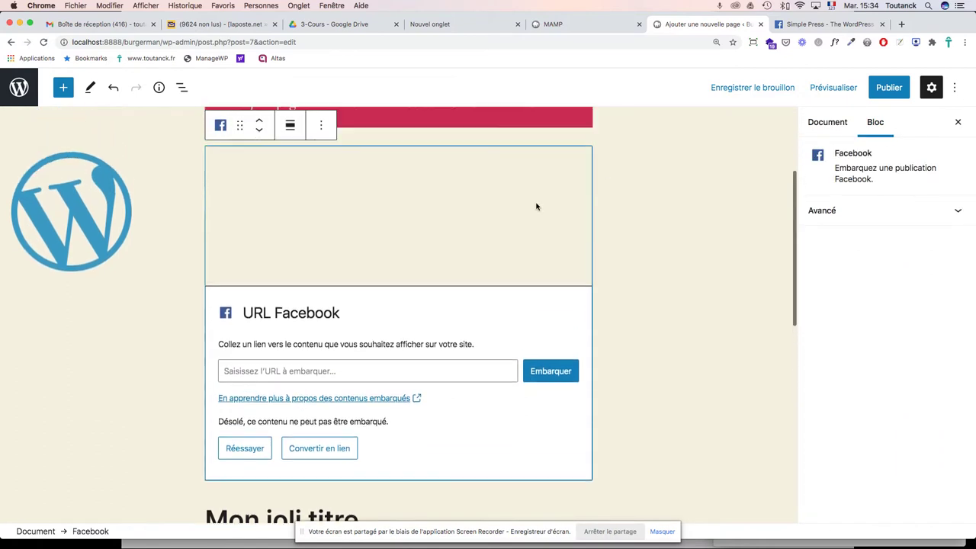
{"action": "scroll", "coordinate": [536, 206], "scroll_direction": "up", "scroll_amount": 1}
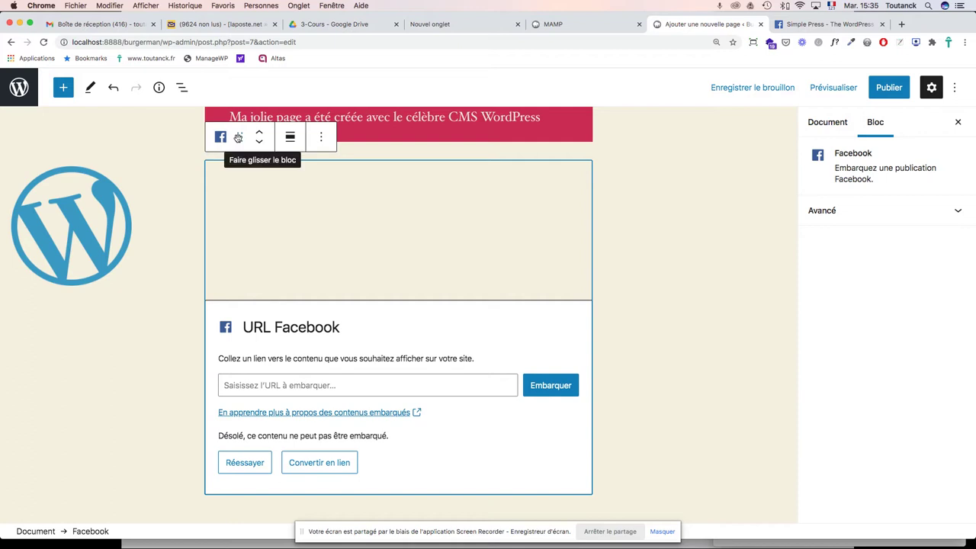
{"action": "left_click_drag", "start_coordinate": [238, 137], "coordinate": [248, 284]}
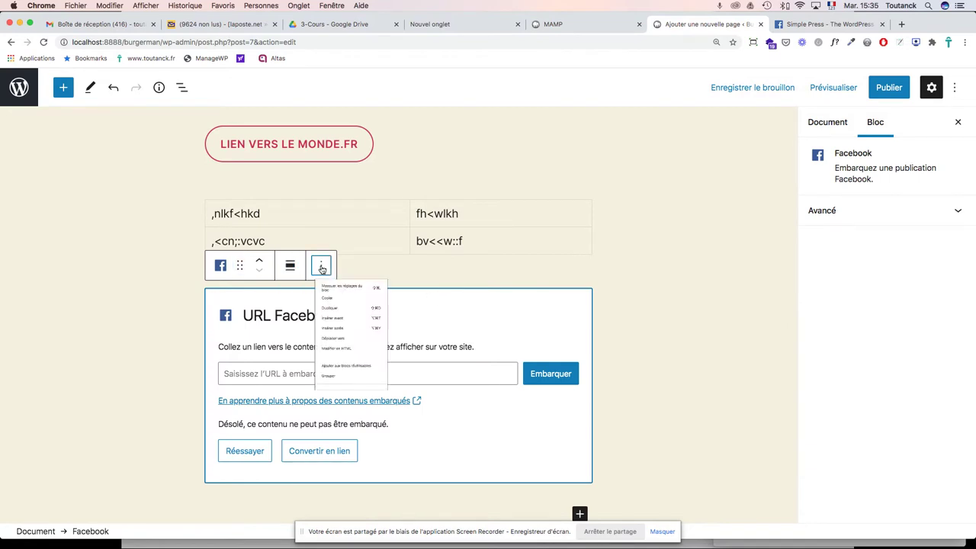
Step: Remove the Facebook block from the page
{"action": "left_click", "coordinate": [321, 266]}
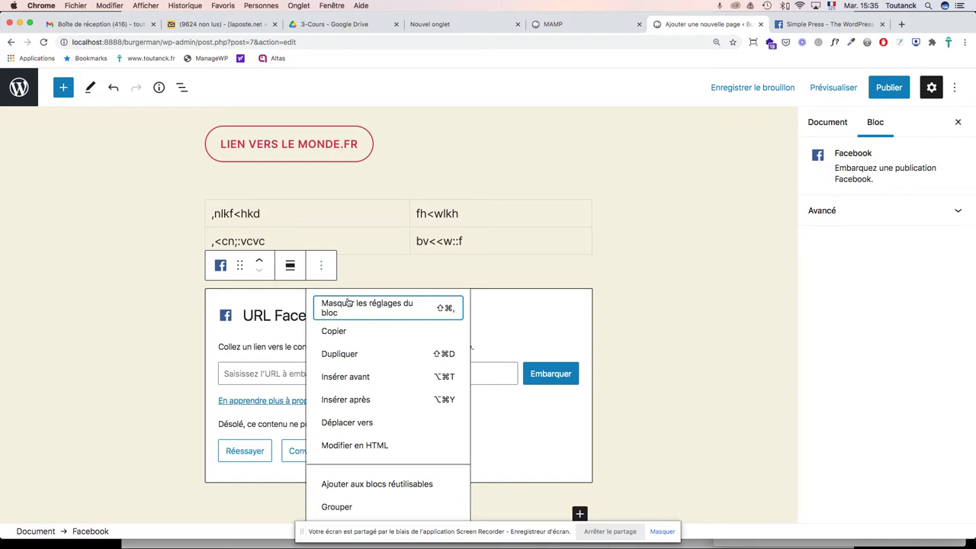
{"action": "scroll", "coordinate": [372, 475], "scroll_direction": "down", "scroll_amount": 1}
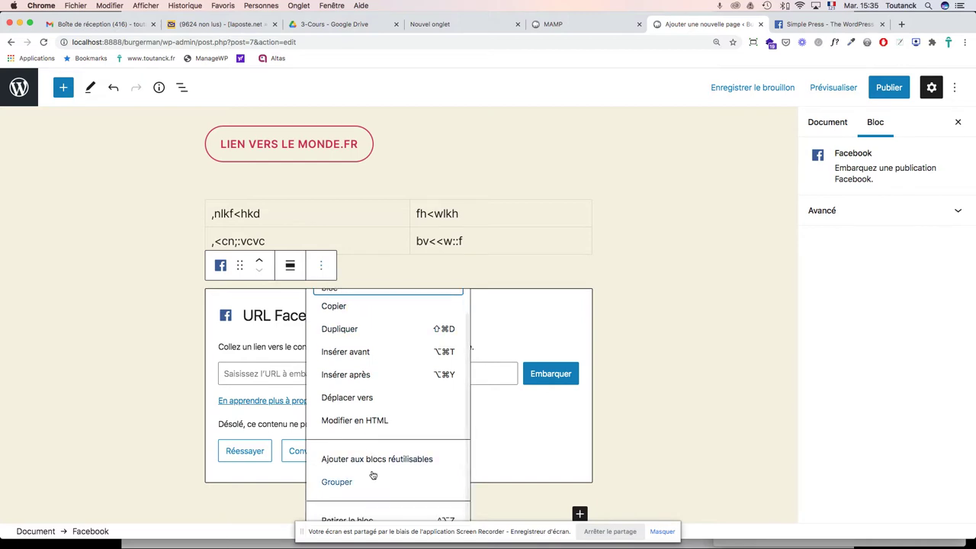
{"action": "left_click", "coordinate": [353, 518]}
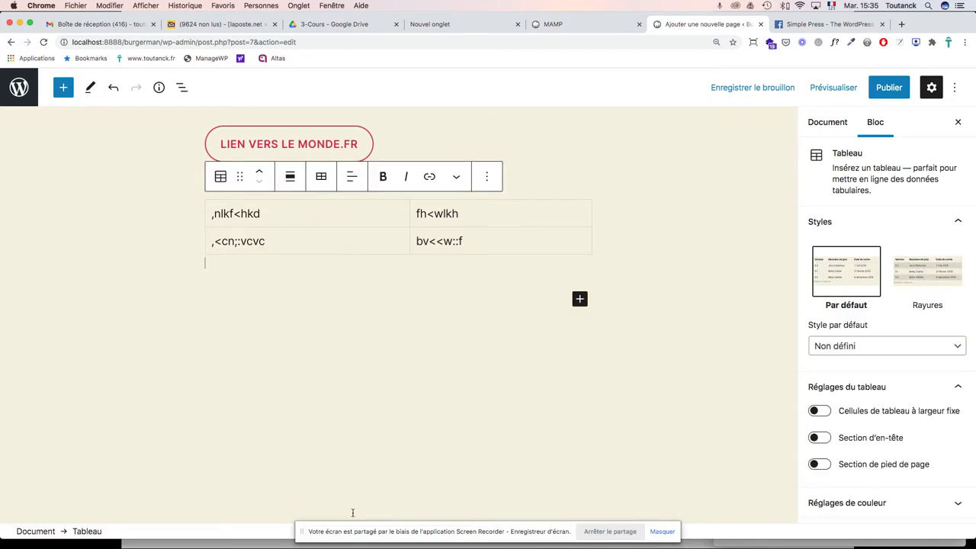
Step: Publish "Ma jolie page" with public visibility and open the live page
{"action": "scroll", "coordinate": [673, 257], "scroll_direction": "up", "scroll_amount": 5}
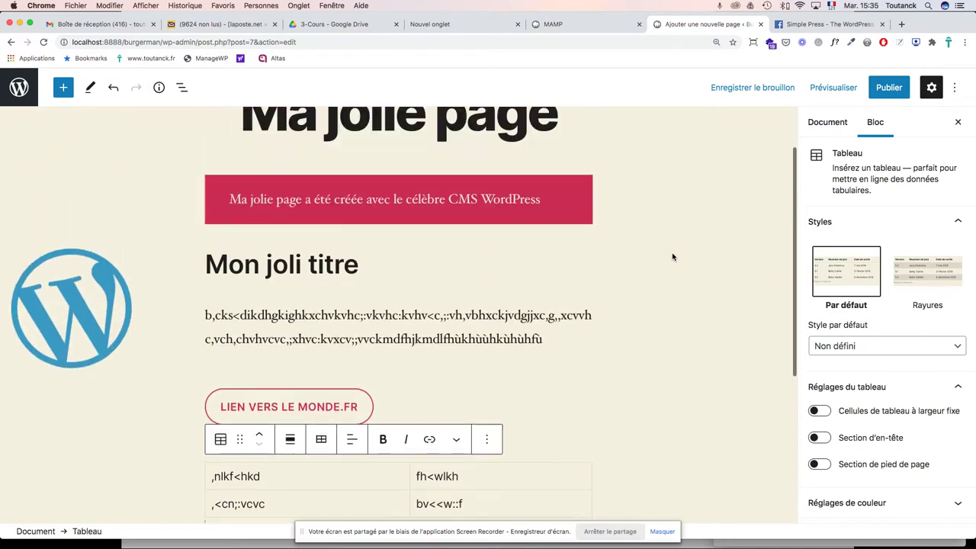
{"action": "left_click", "coordinate": [889, 89]}
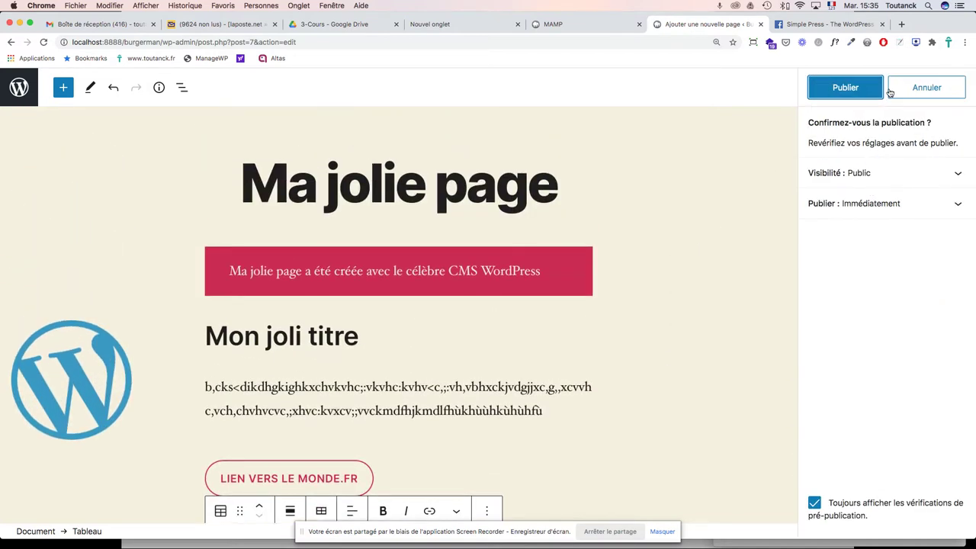
{"action": "left_click", "coordinate": [869, 91]}
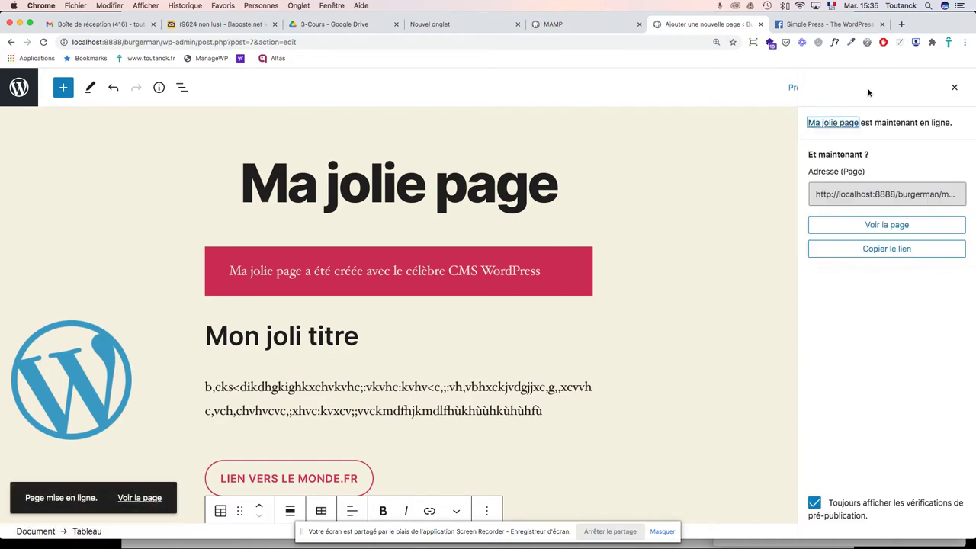
{"action": "right_click", "coordinate": [887, 229]}
{"action": "left_click", "coordinate": [915, 229]}
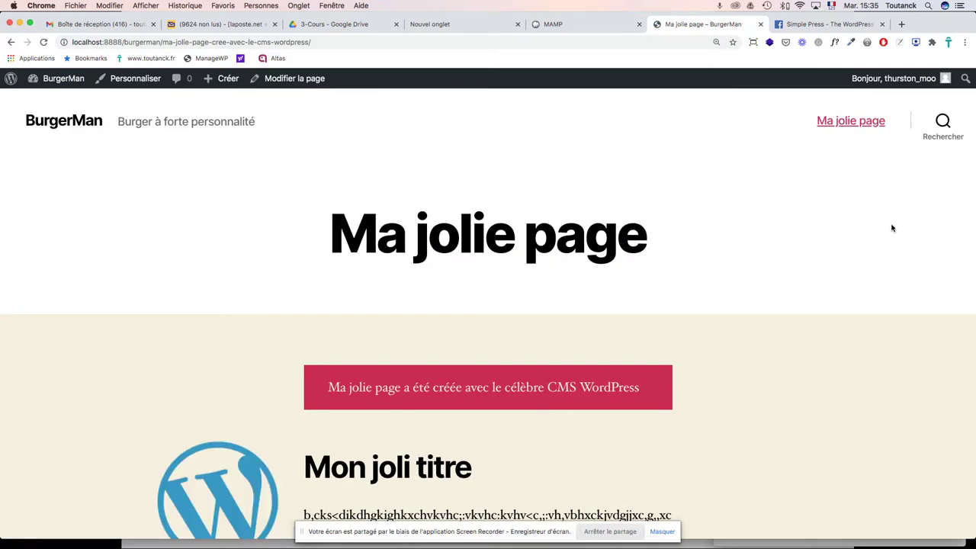
Step: Look over the published page from the header down to the footer widgets and back
{"action": "scroll", "coordinate": [885, 228], "scroll_direction": "down", "scroll_amount": 1}
{"action": "scroll", "coordinate": [885, 228], "scroll_direction": "up", "scroll_amount": 1}
{"action": "scroll", "coordinate": [884, 228], "scroll_direction": "down", "scroll_amount": 10}
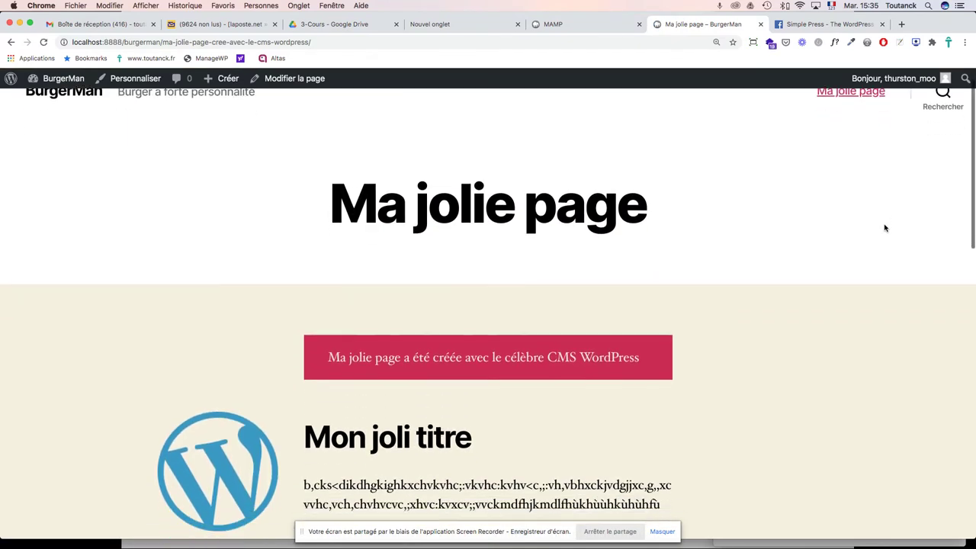
{"action": "scroll", "coordinate": [884, 228], "scroll_direction": "up", "scroll_amount": 3}
{"action": "scroll", "coordinate": [884, 228], "scroll_direction": "down", "scroll_amount": 12}
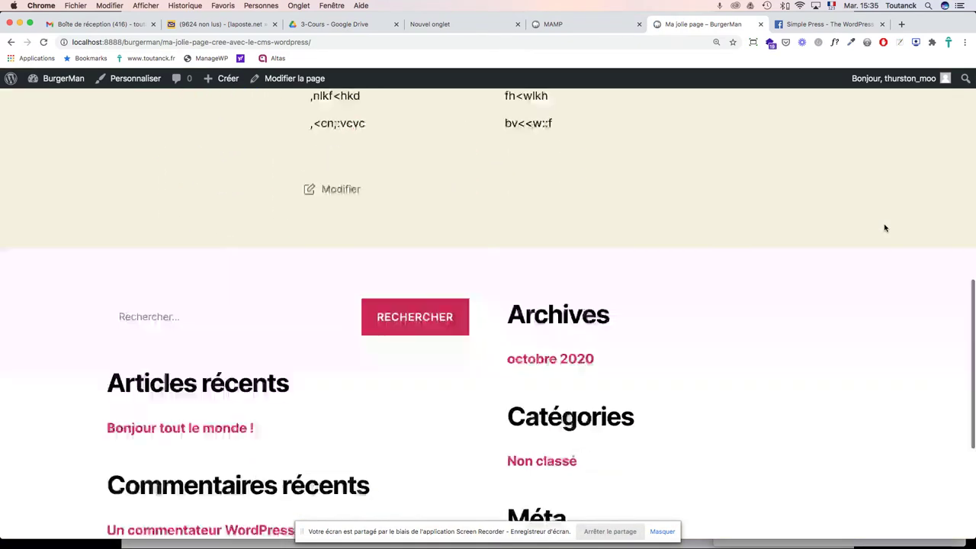
{"action": "scroll", "coordinate": [885, 228], "scroll_direction": "up", "scroll_amount": 5}
{"action": "scroll", "coordinate": [885, 228], "scroll_direction": "up", "scroll_amount": 15}
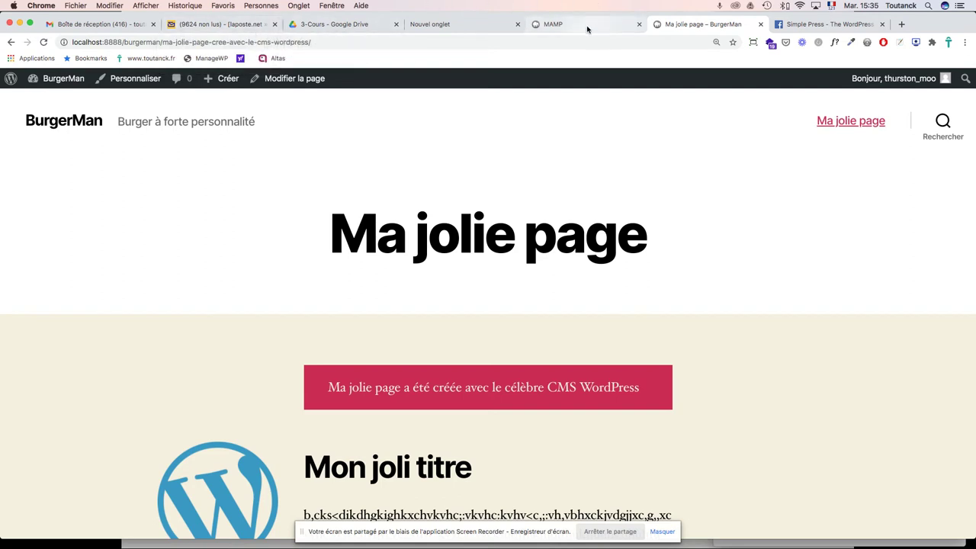
Step: Reopen "Ma jolie page" in the editor to review its blocks, and return to the list of all pages
{"action": "mouse_move", "coordinate": [73, 87]}
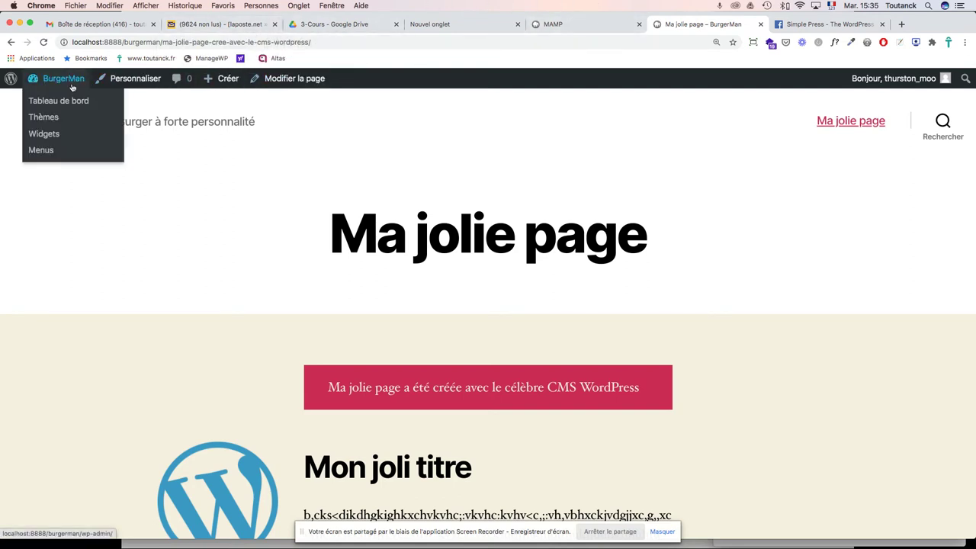
{"action": "left_click", "coordinate": [290, 81]}
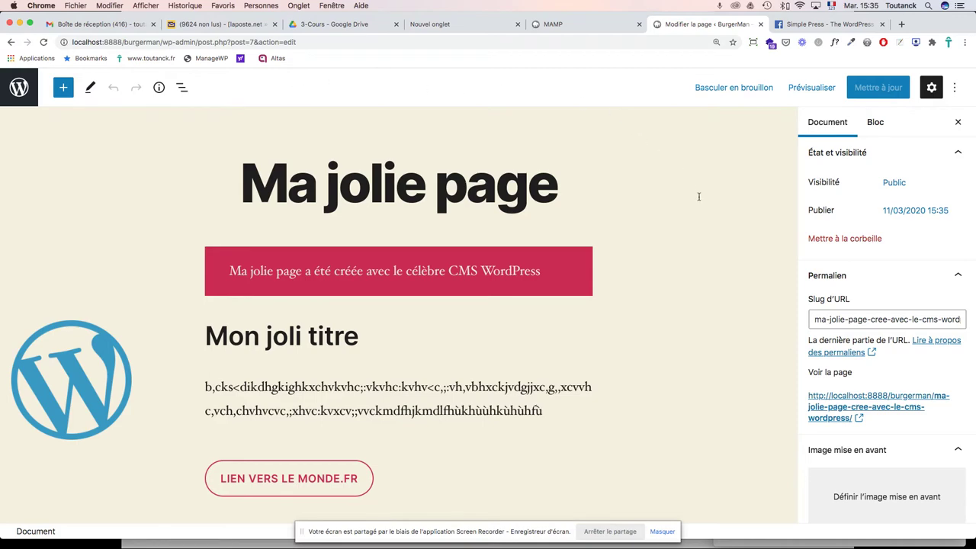
{"action": "scroll", "coordinate": [719, 216], "scroll_direction": "down", "scroll_amount": 10}
{"action": "scroll", "coordinate": [719, 217], "scroll_direction": "up", "scroll_amount": 10}
{"action": "left_click", "coordinate": [22, 93]}
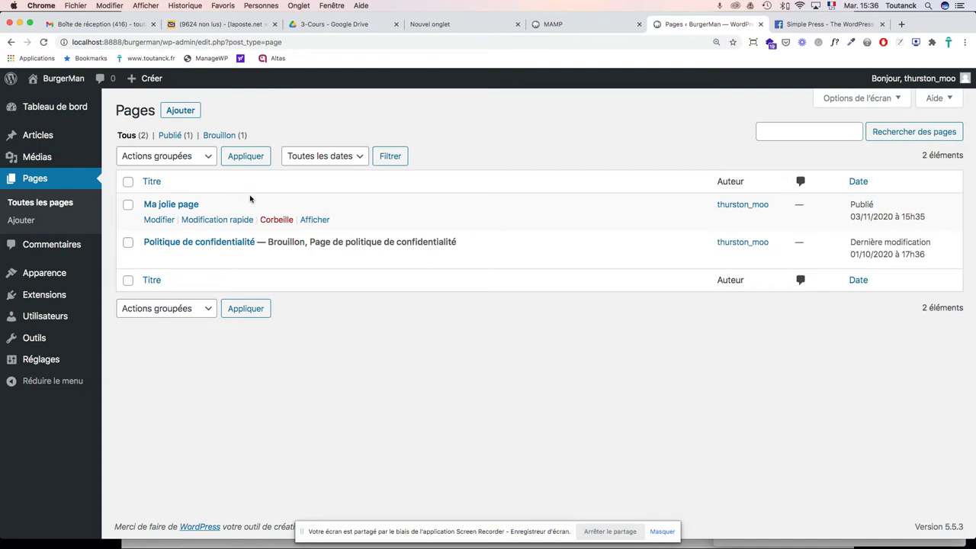
Step: Switch to Acrobat, bring up burgerman-pages-textes.pdf and show its page thumbnails
{"action": "key", "text": "super+Tab"}
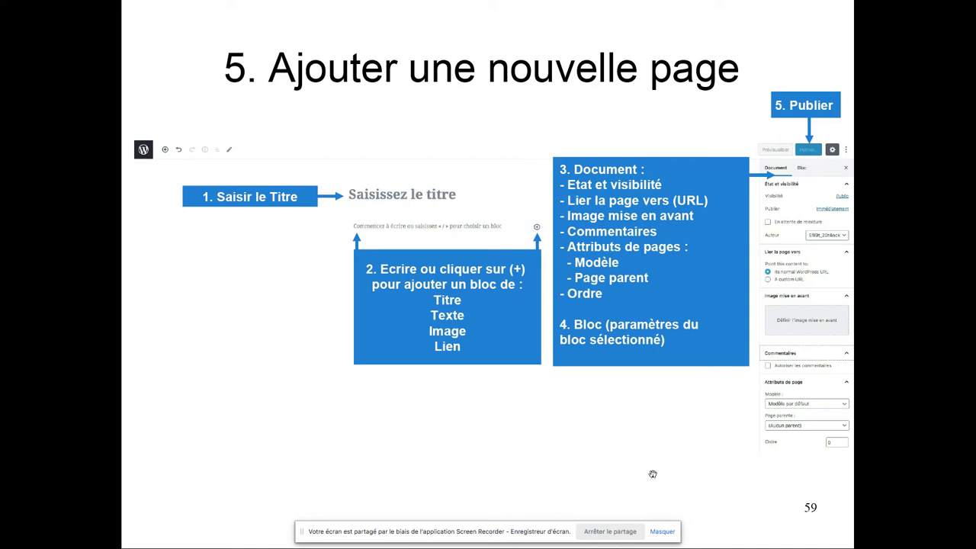
{"action": "key", "text": "Escape"}
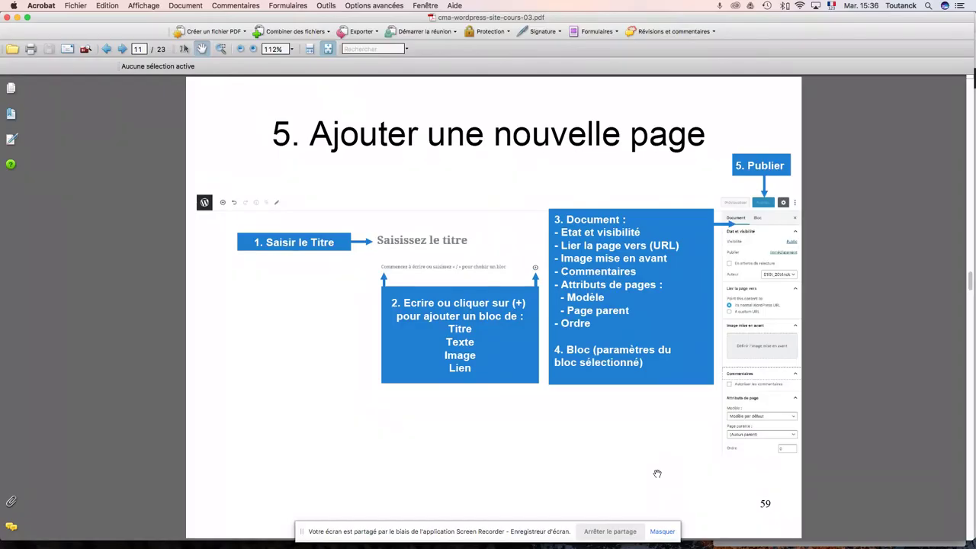
{"action": "mouse_move", "coordinate": [886, 547]}
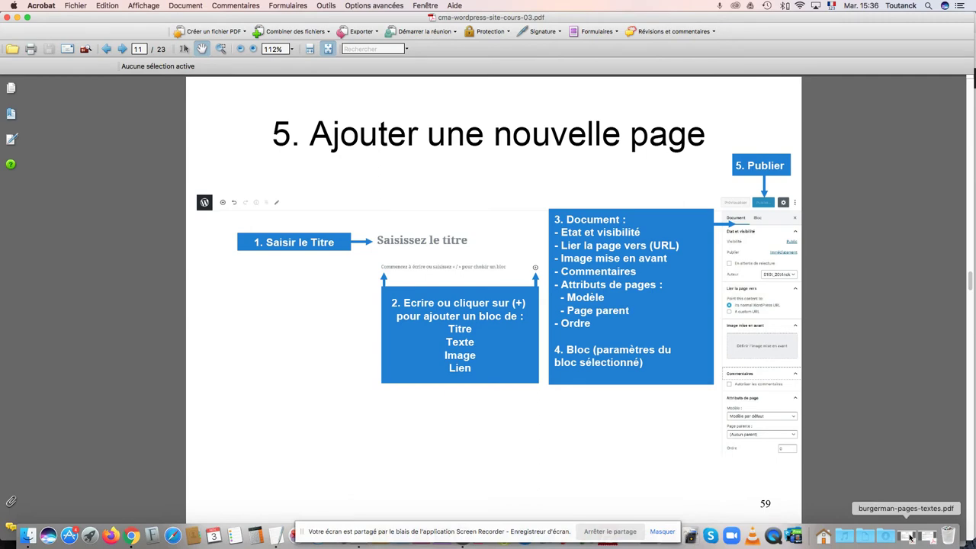
{"action": "left_click", "coordinate": [909, 537]}
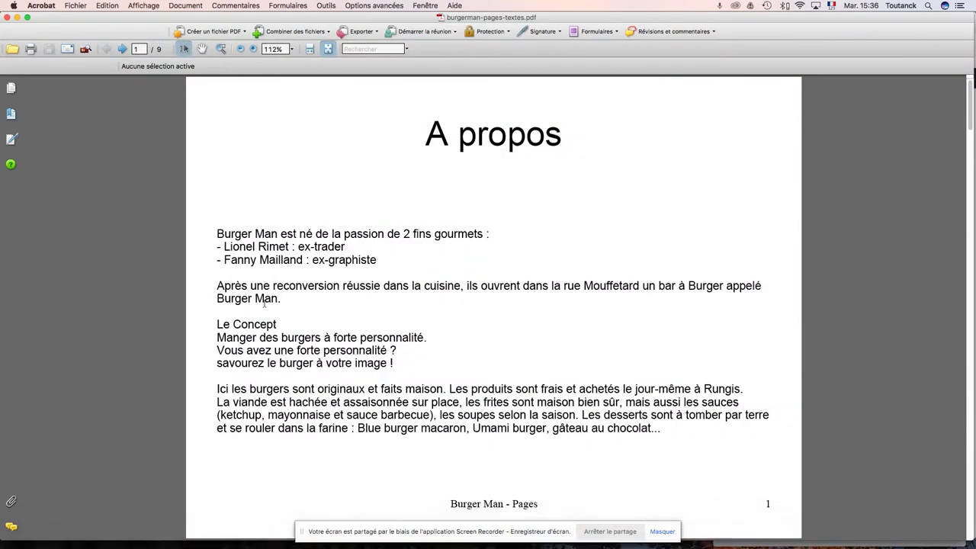
{"action": "left_click", "coordinate": [12, 88]}
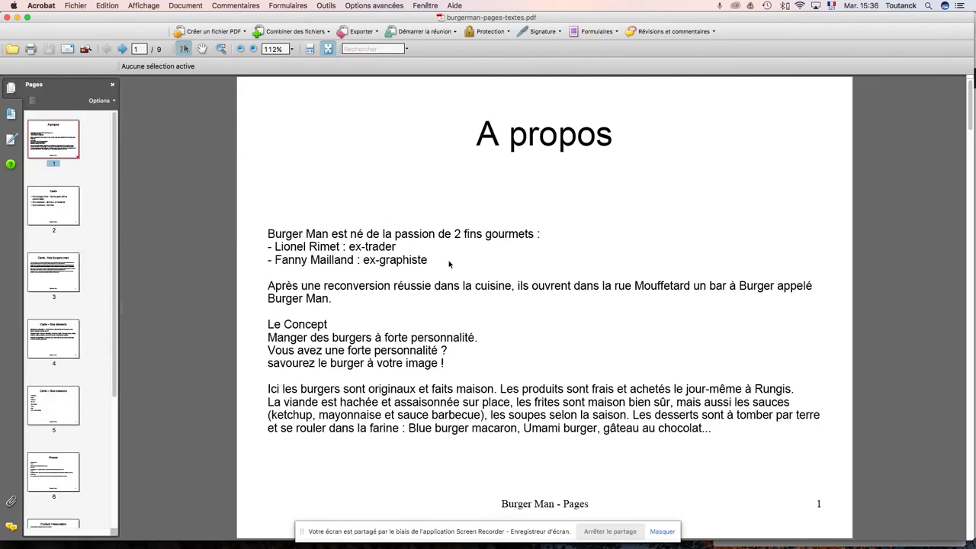
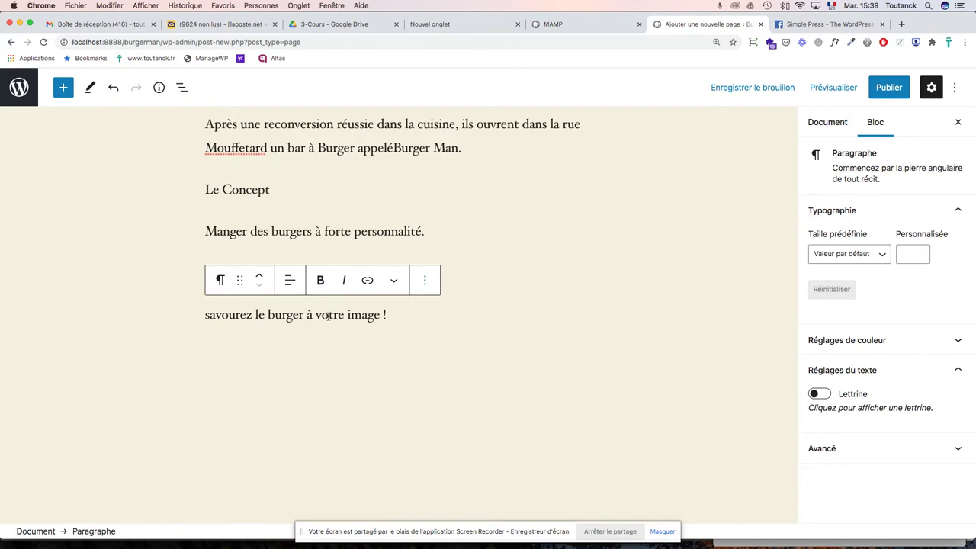
{"action": "left_click_drag", "start_coordinate": [391, 314], "coordinate": [202, 198]}
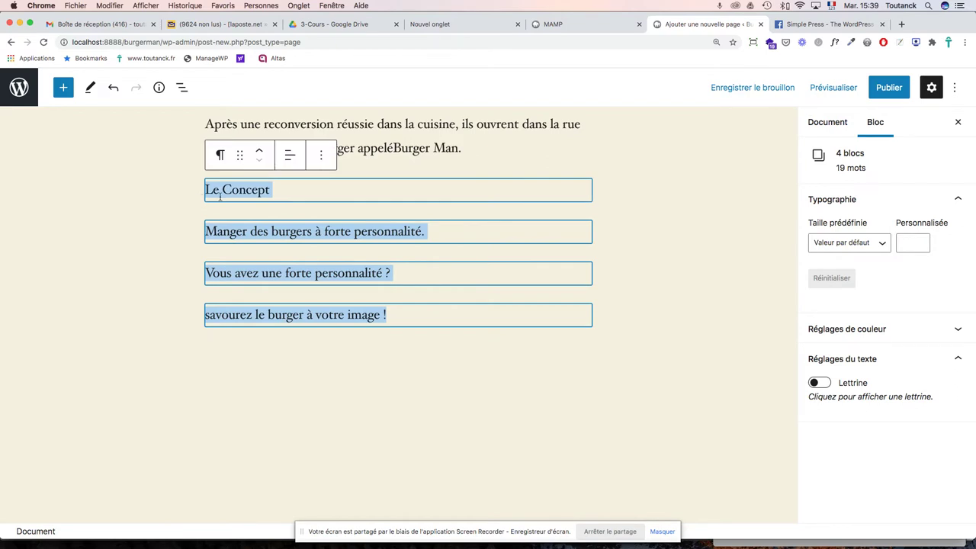
{"action": "left_click", "coordinate": [630, 224]}
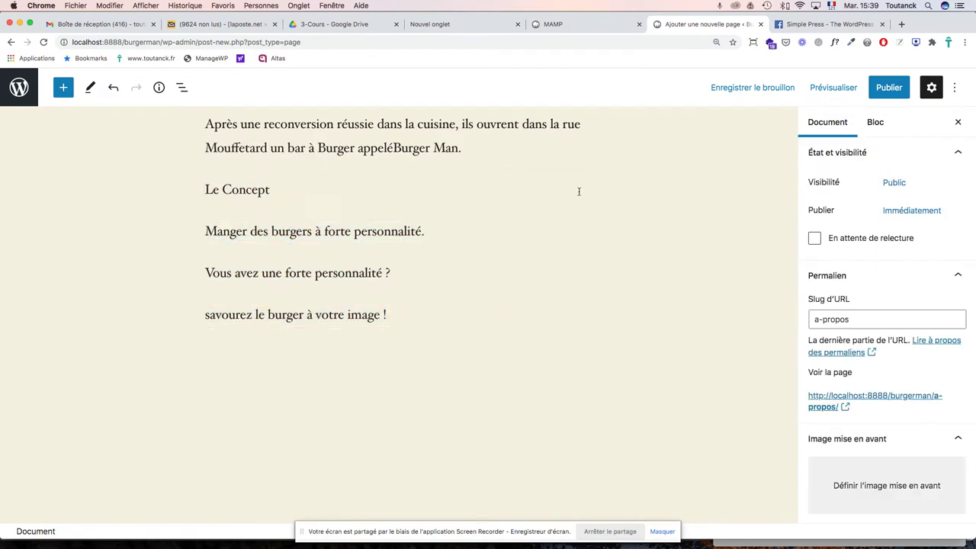
{"action": "left_click", "coordinate": [292, 189]}
{"action": "triple_click", "coordinate": [252, 189]}
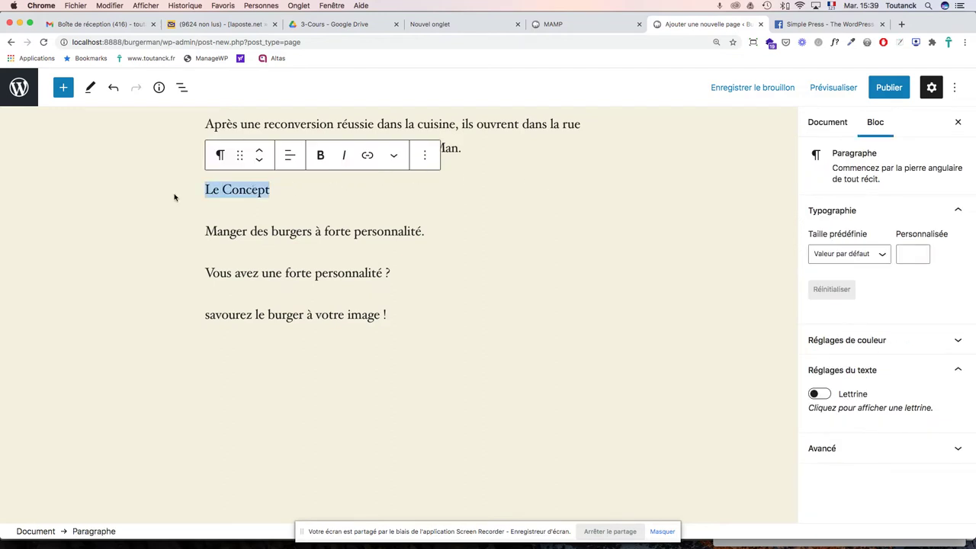
{"action": "left_click", "coordinate": [208, 213]}
{"action": "left_click_drag", "start_coordinate": [205, 189], "coordinate": [395, 320]}
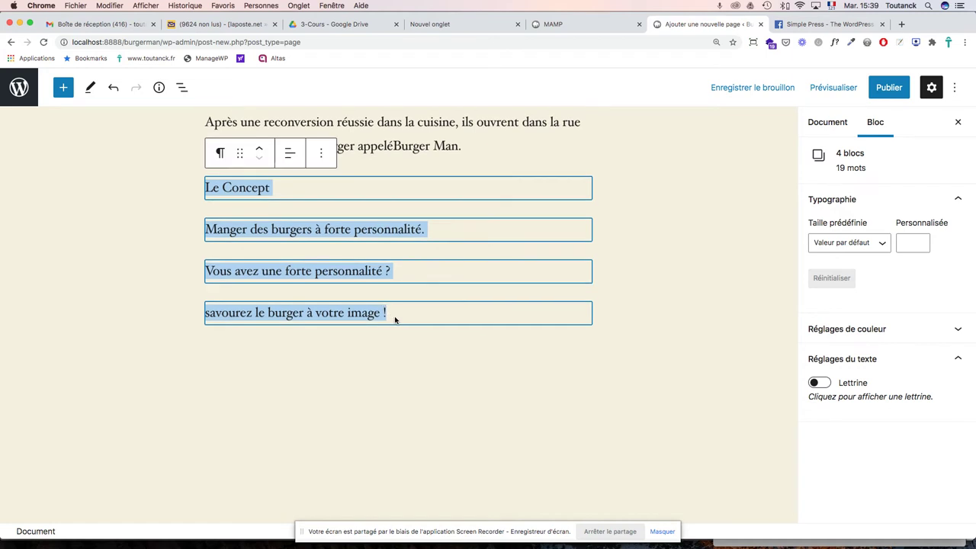
Step: Transform the "Le Concept" paragraph into a heading block
{"action": "left_click", "coordinate": [289, 199]}
{"action": "left_click", "coordinate": [224, 157]}
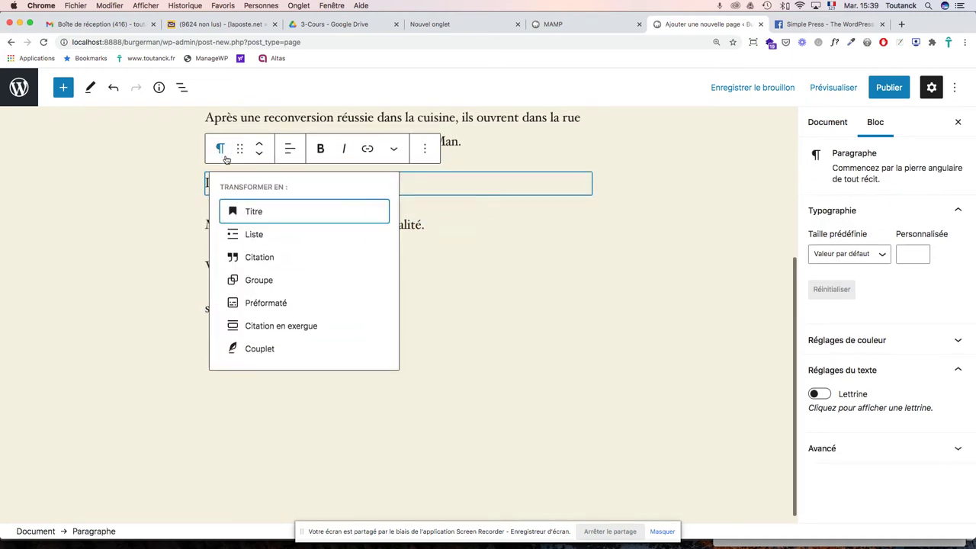
{"action": "left_click", "coordinate": [257, 215]}
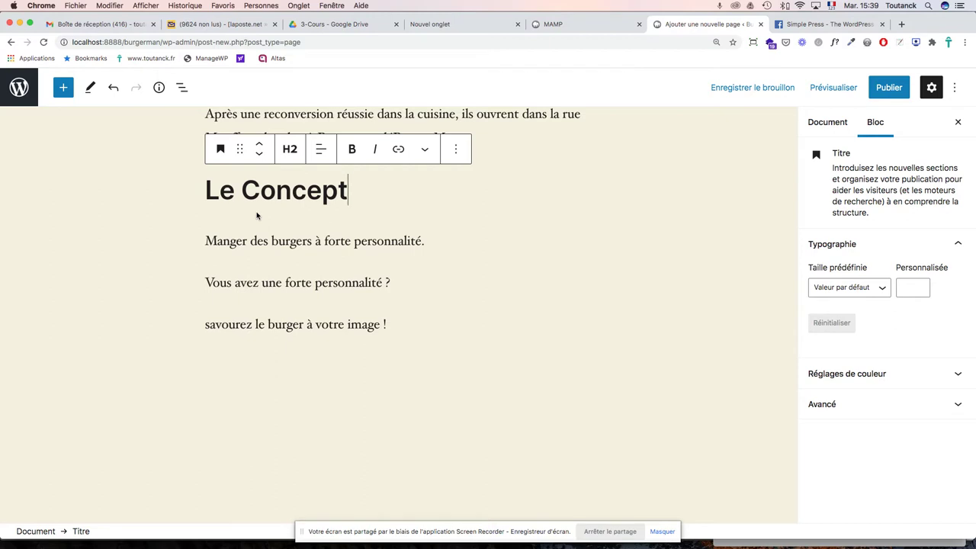
Step: Move the sentence "Manger des burgers à forte personnalité." into the "Le Concept" heading block, on a new line below the title
{"action": "left_click", "coordinate": [410, 241]}
{"action": "left_click_drag", "start_coordinate": [430, 242], "coordinate": [207, 242]}
{"action": "key", "text": "ctrl+c"}
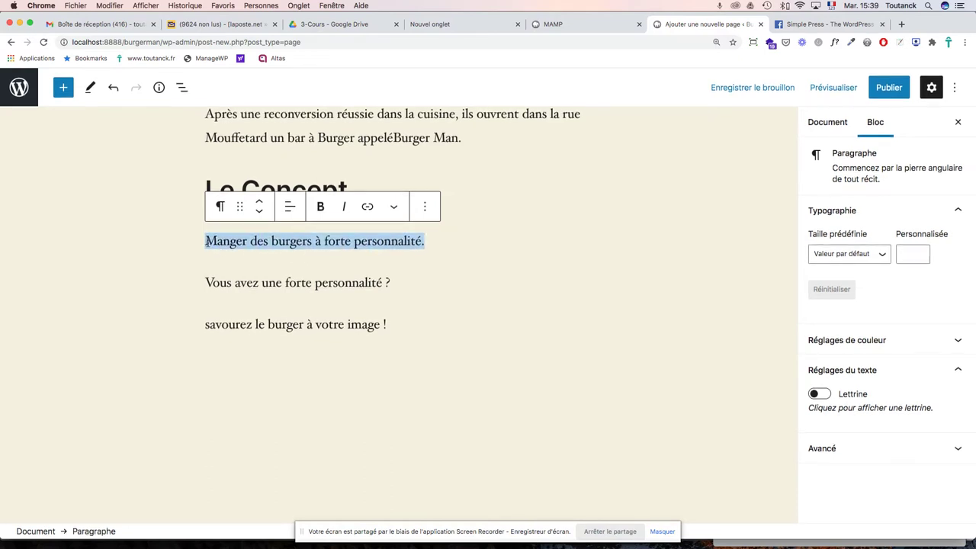
{"action": "key", "text": "BackSpace"}
{"action": "left_click", "coordinate": [349, 194]}
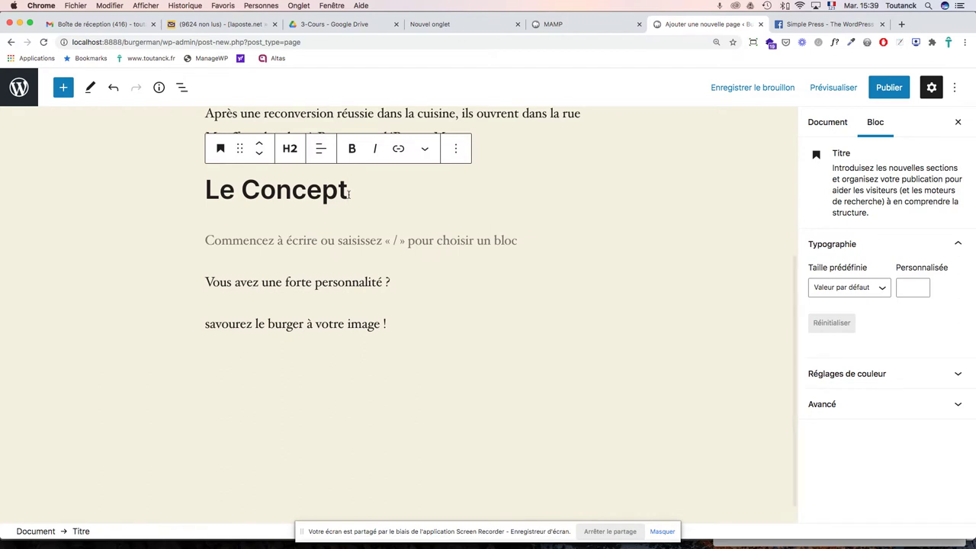
{"action": "key", "text": "shift+Return"}
{"action": "key", "text": "ctrl+v"}
{"action": "scroll", "coordinate": [355, 262], "scroll_direction": "up", "scroll_amount": 3}
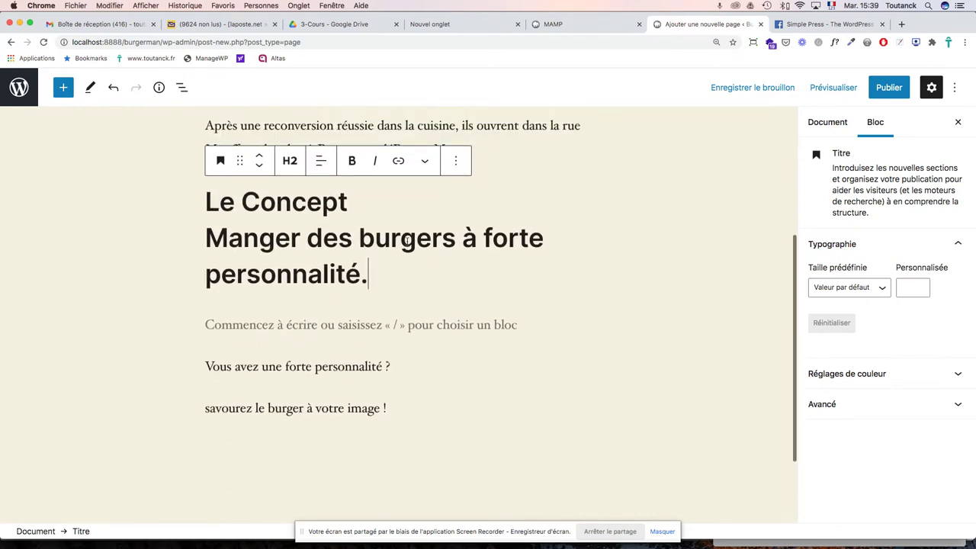
{"action": "left_click", "coordinate": [323, 238]}
{"action": "left_click", "coordinate": [397, 313]}
{"action": "left_click_drag", "start_coordinate": [206, 238], "coordinate": [436, 341]}
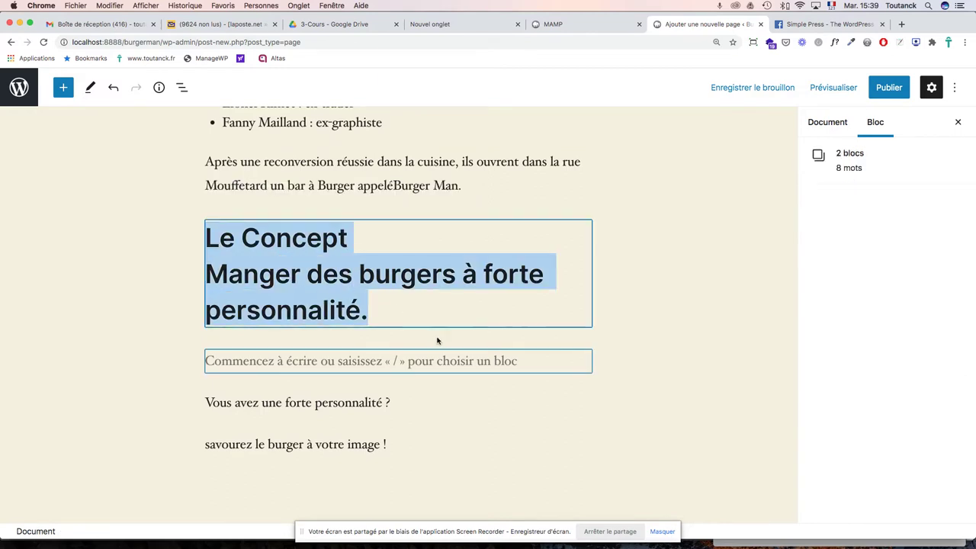
{"action": "left_click", "coordinate": [627, 298]}
{"action": "left_click", "coordinate": [482, 363]}
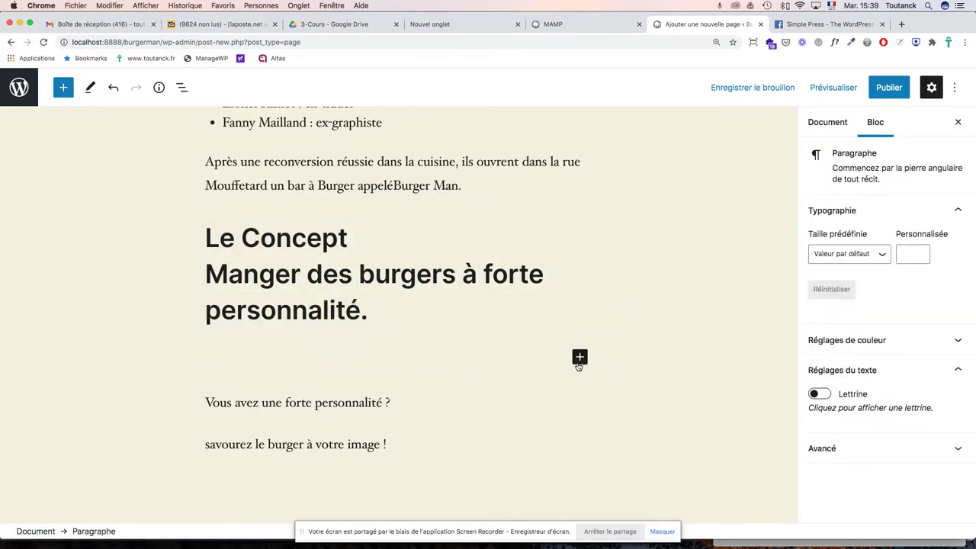
{"action": "left_click", "coordinate": [192, 357]}
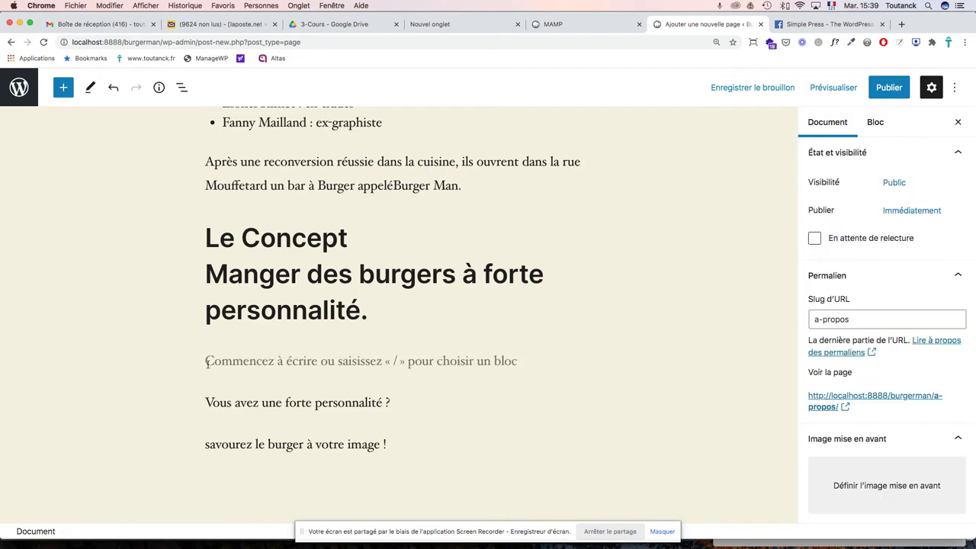
{"action": "left_click", "coordinate": [204, 363]}
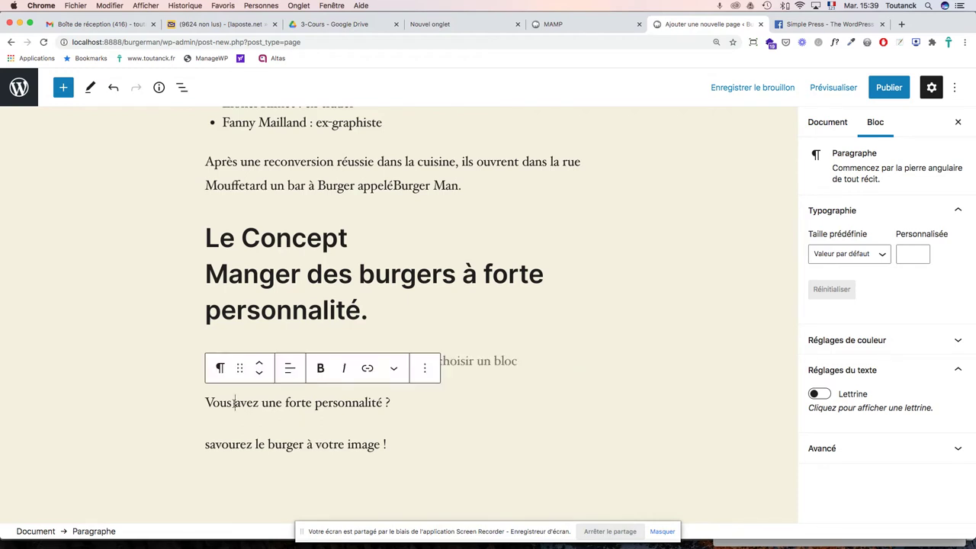
Step: Move "Vous avez une forte personnalité ?" into a new paragraph block directly below the heading
{"action": "left_click_drag", "start_coordinate": [205, 403], "coordinate": [404, 398]}
{"action": "key", "text": "ctrl+c"}
{"action": "key", "text": "BackSpace"}
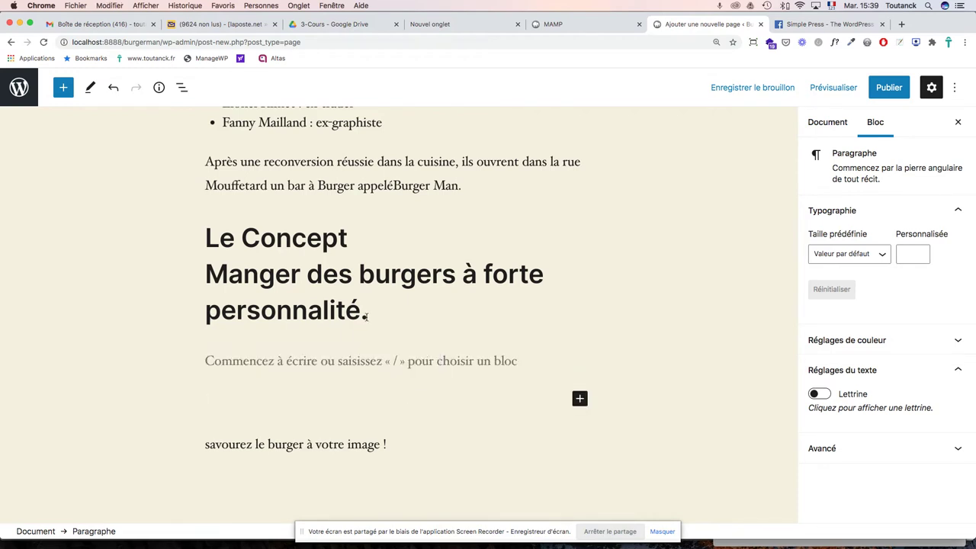
{"action": "left_click", "coordinate": [368, 312]}
{"action": "key", "text": "Return"}
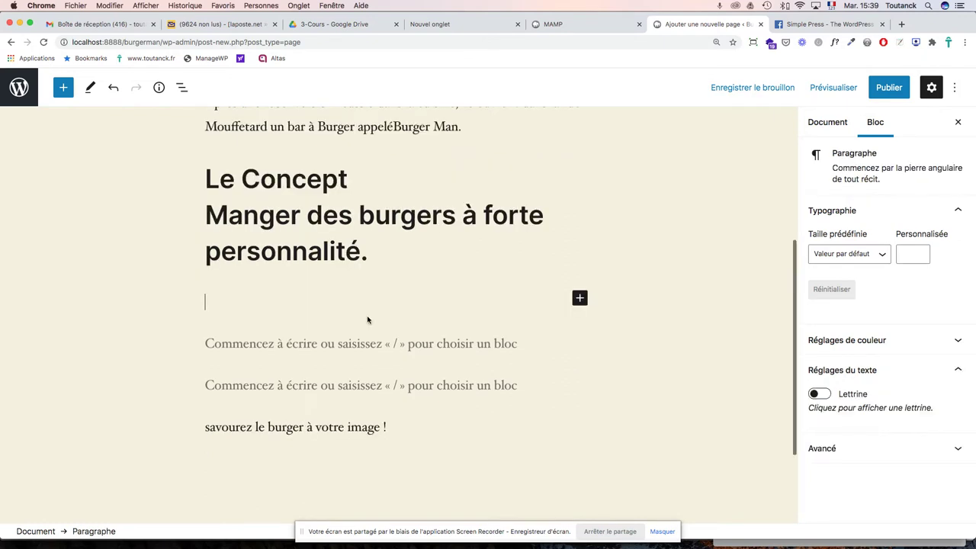
{"action": "key", "text": "ctrl+v"}
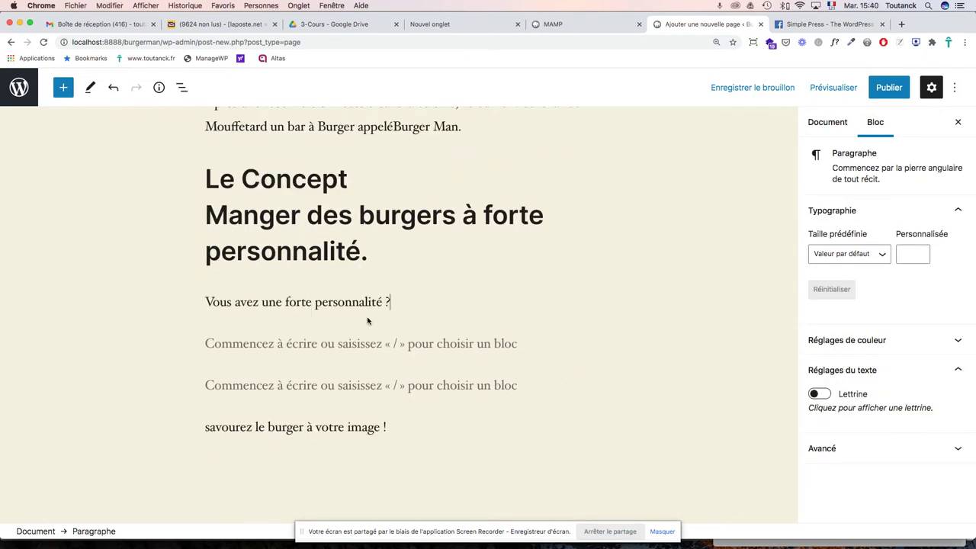
Step: Move "Vous avez une forte personnalité ?" from its paragraph into the "Le Concept" heading block as a new line
{"action": "left_click", "coordinate": [306, 231]}
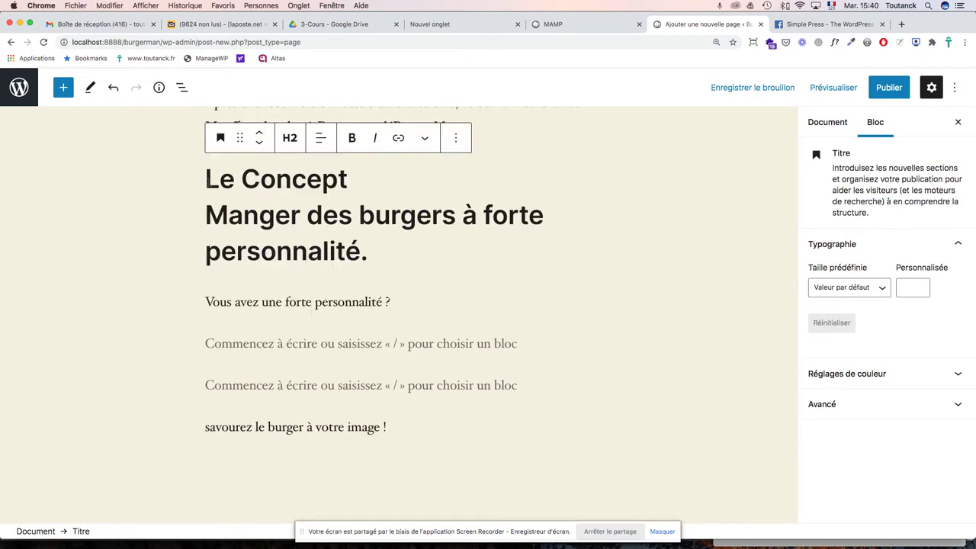
{"action": "left_click_drag", "start_coordinate": [205, 178], "coordinate": [198, 303]}
{"action": "key", "text": "super+c"}
{"action": "left_click", "coordinate": [438, 311]}
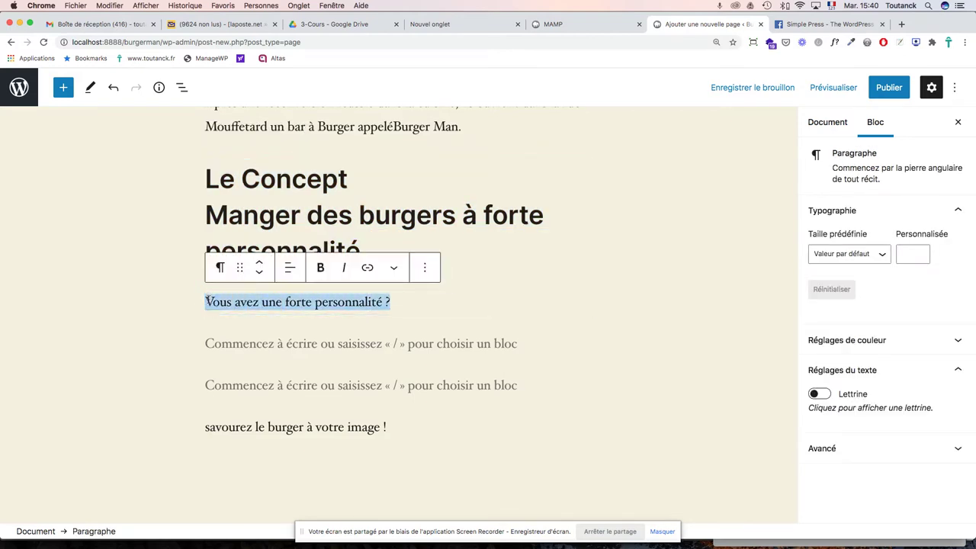
{"action": "key", "text": "BackSpace"}
{"action": "left_click", "coordinate": [366, 255]}
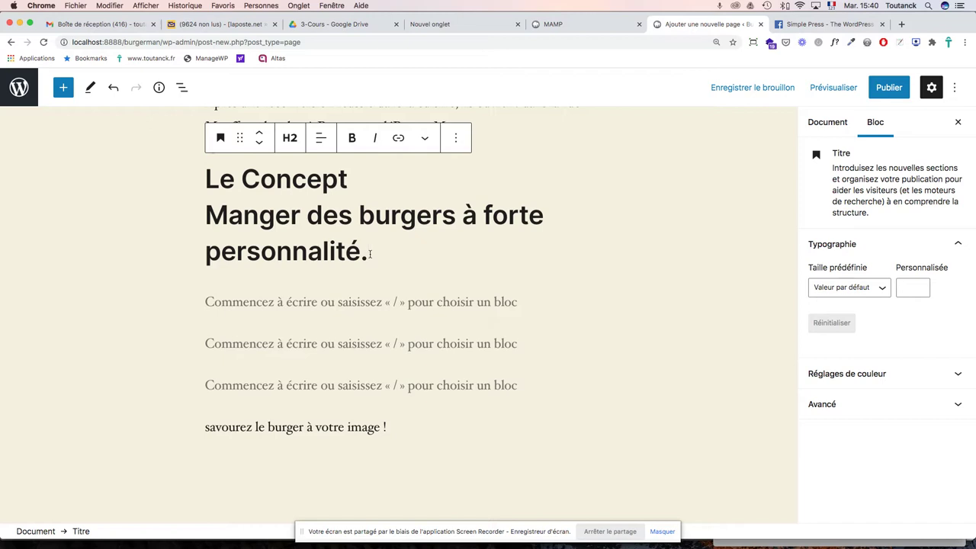
{"action": "key", "text": "shift+Return"}
{"action": "key", "text": "super+v"}
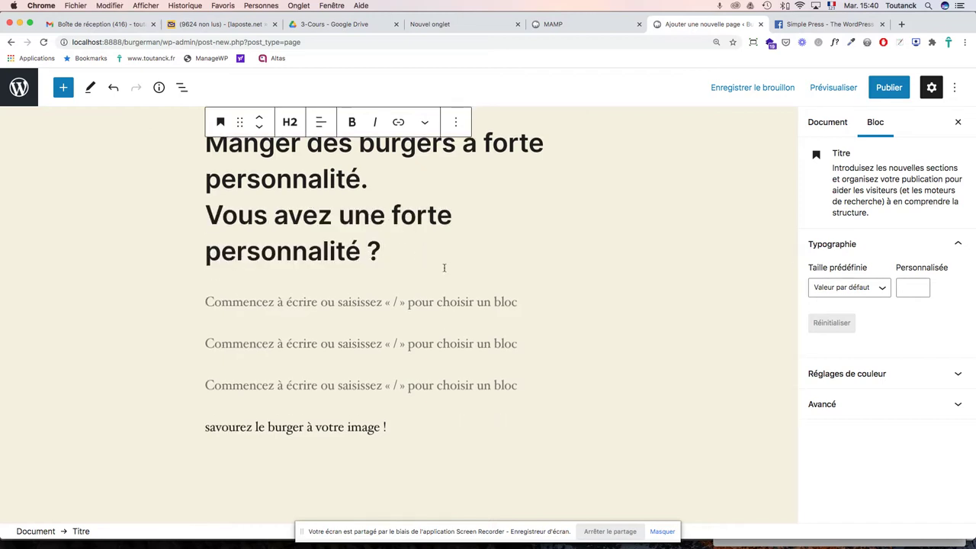
{"action": "scroll", "coordinate": [416, 285], "scroll_direction": "up", "scroll_amount": 3}
{"action": "left_click_drag", "start_coordinate": [383, 403], "coordinate": [168, 218]}
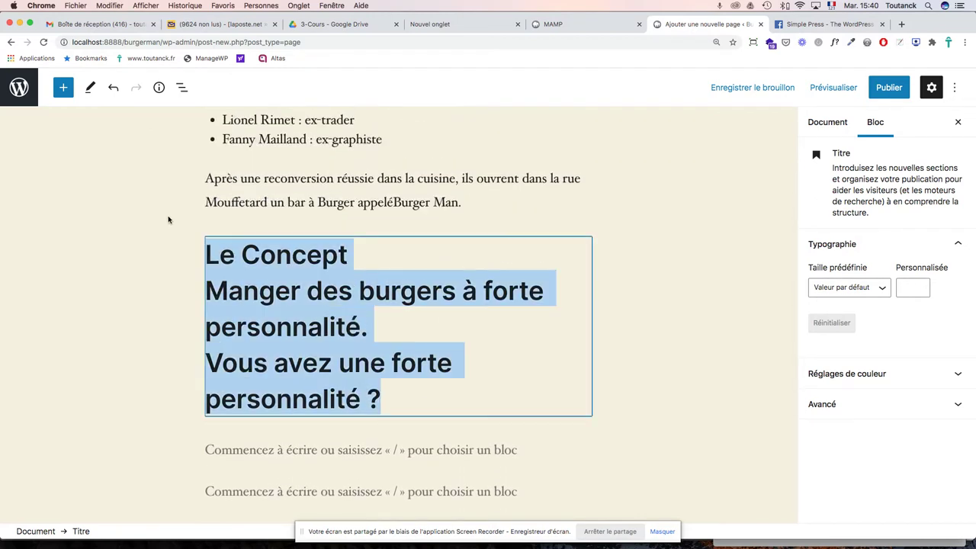
Step: Move "savourez le burger à votre image !" to a new line at the end of the "Le Concept" heading block
{"action": "scroll", "coordinate": [387, 375], "scroll_direction": "down", "scroll_amount": 3}
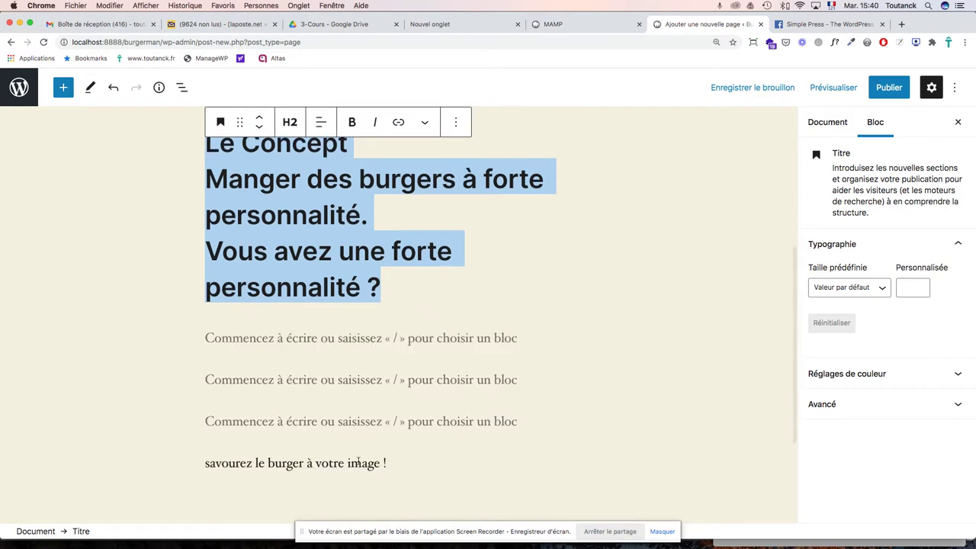
{"action": "left_click", "coordinate": [360, 462]}
{"action": "left_click_drag", "start_coordinate": [387, 463], "coordinate": [197, 464]}
{"action": "key", "text": "ctrl+c"}
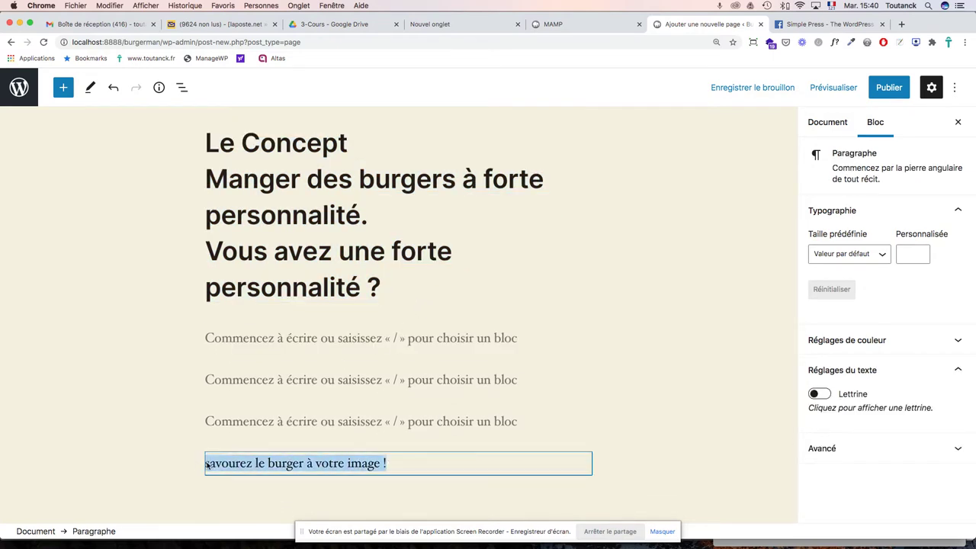
{"action": "key", "text": "BackSpace"}
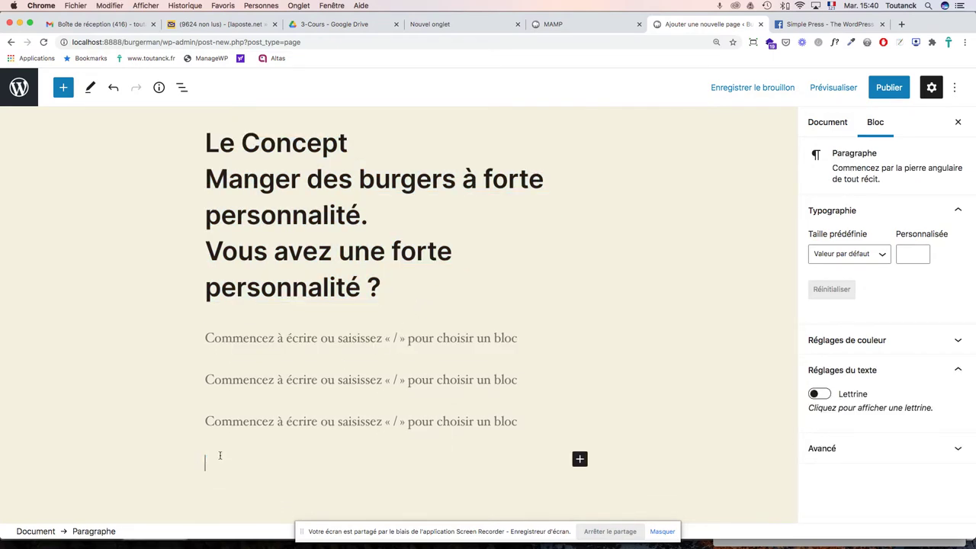
{"action": "left_click", "coordinate": [386, 287]}
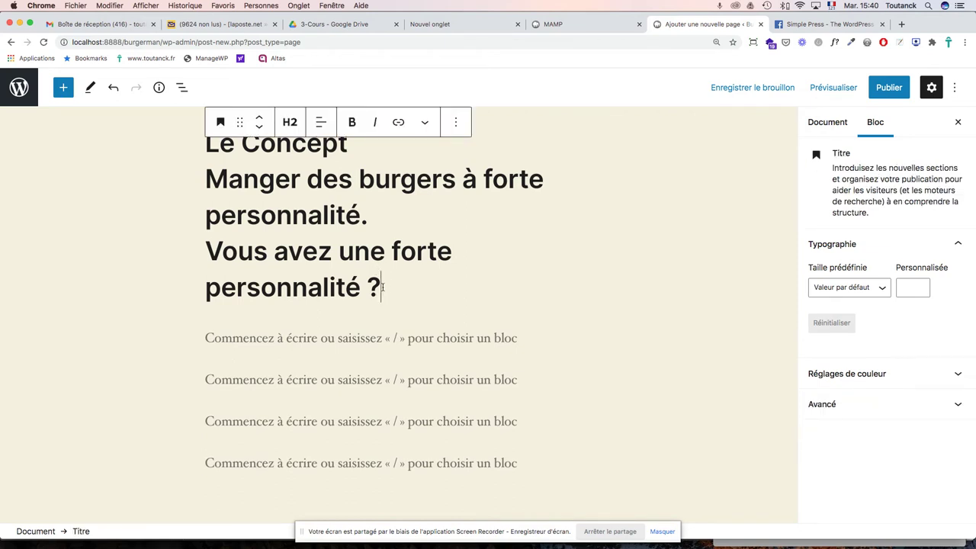
{"action": "key", "text": "shift+Return"}
{"action": "key", "text": "ctrl+v"}
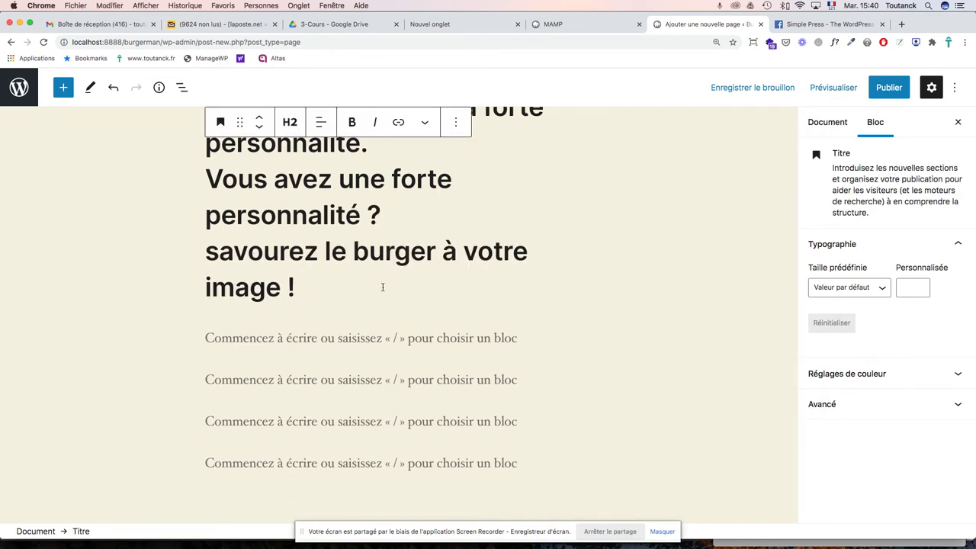
Step: Remove the first two empty paragraph blocks below the "Le Concept" heading
{"action": "left_click", "coordinate": [314, 340]}
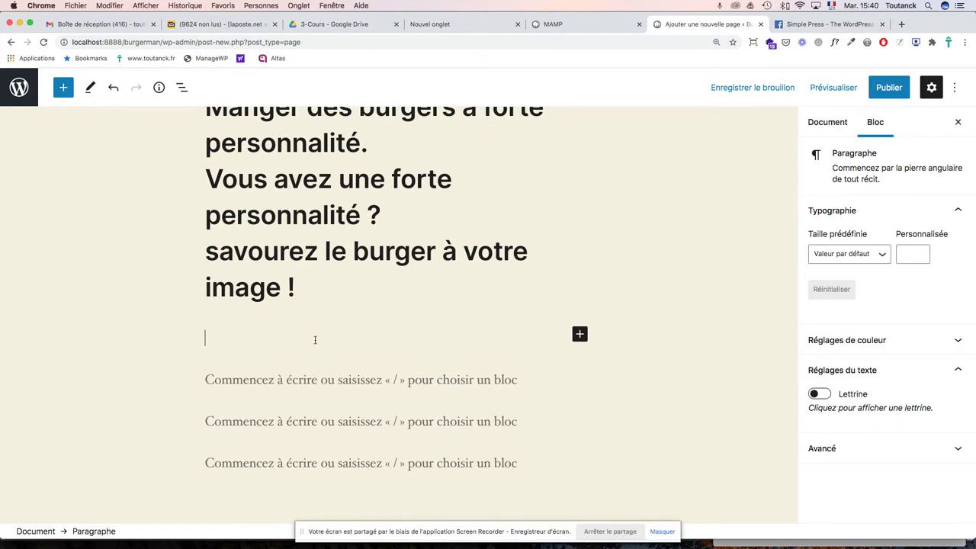
{"action": "left_click", "coordinate": [204, 337]}
{"action": "left_click", "coordinate": [208, 337]}
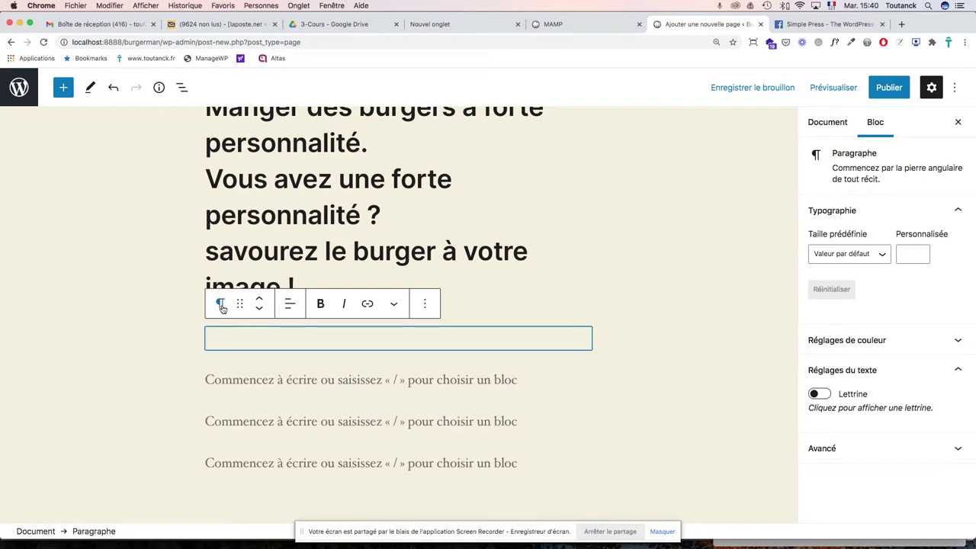
{"action": "left_click", "coordinate": [424, 304]}
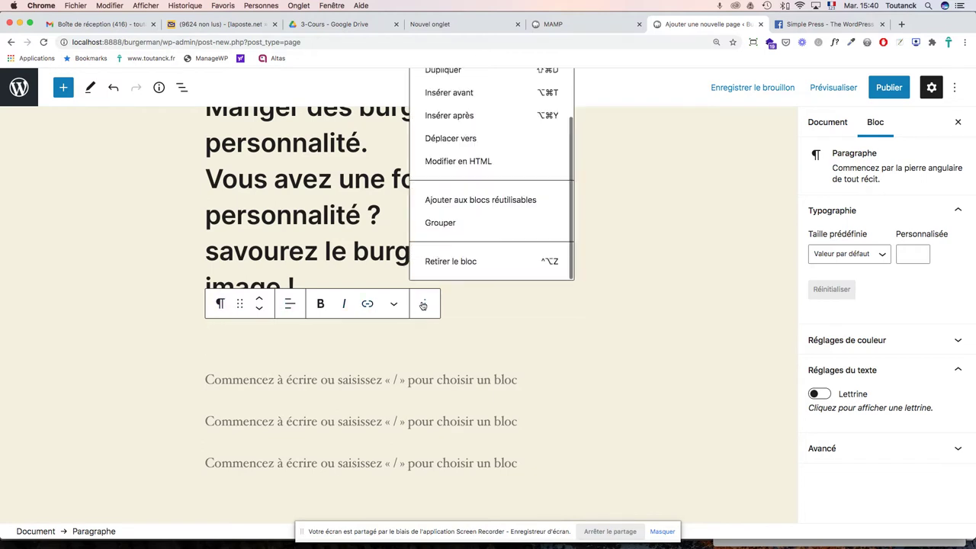
{"action": "left_click", "coordinate": [446, 263]}
{"action": "scroll", "coordinate": [280, 358], "scroll_direction": "down", "scroll_amount": 5}
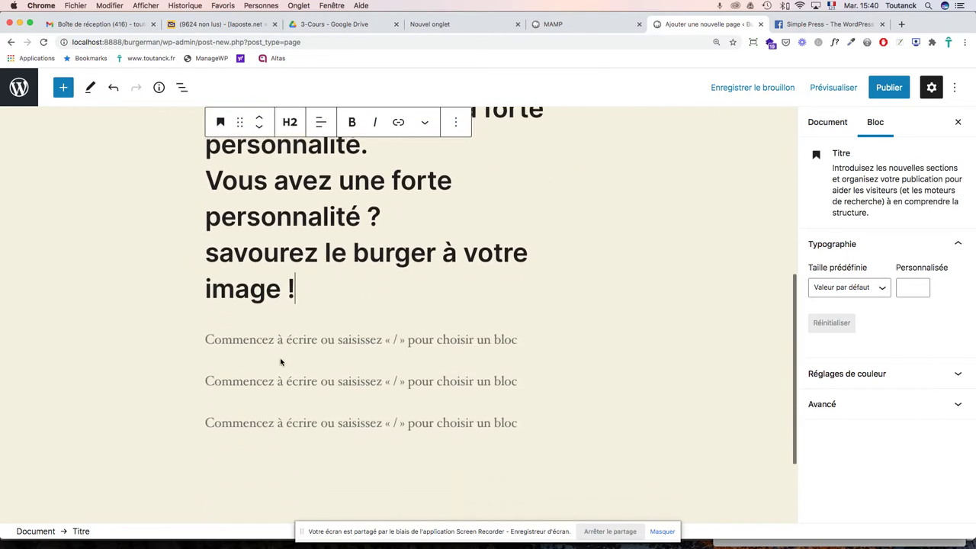
{"action": "left_click", "coordinate": [238, 315]}
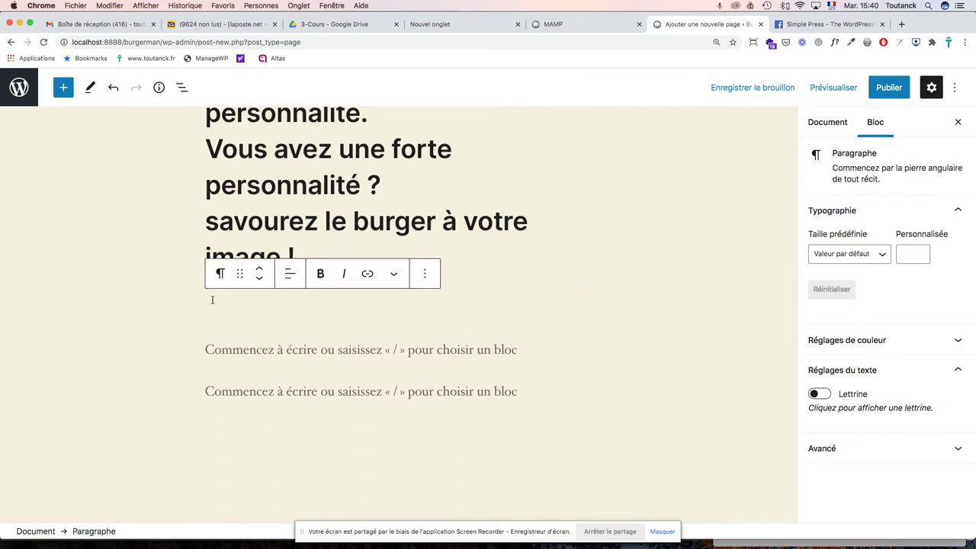
{"action": "left_click", "coordinate": [425, 275]}
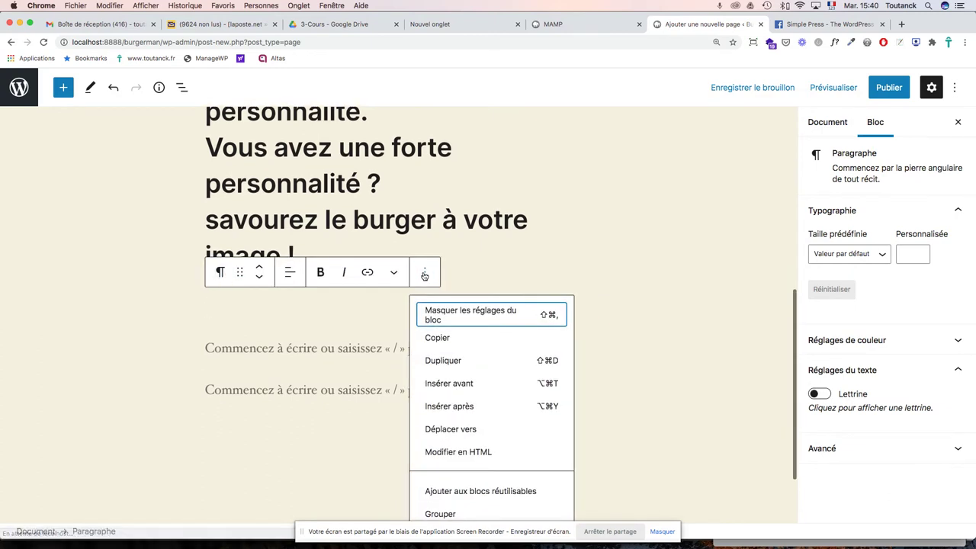
{"action": "scroll", "coordinate": [482, 390], "scroll_direction": "down", "scroll_amount": 1}
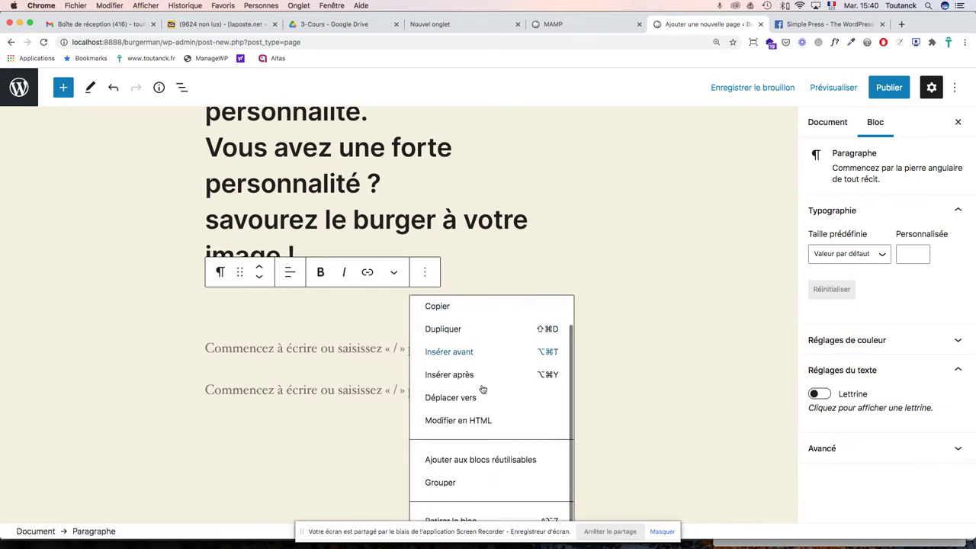
{"action": "left_click", "coordinate": [429, 519]}
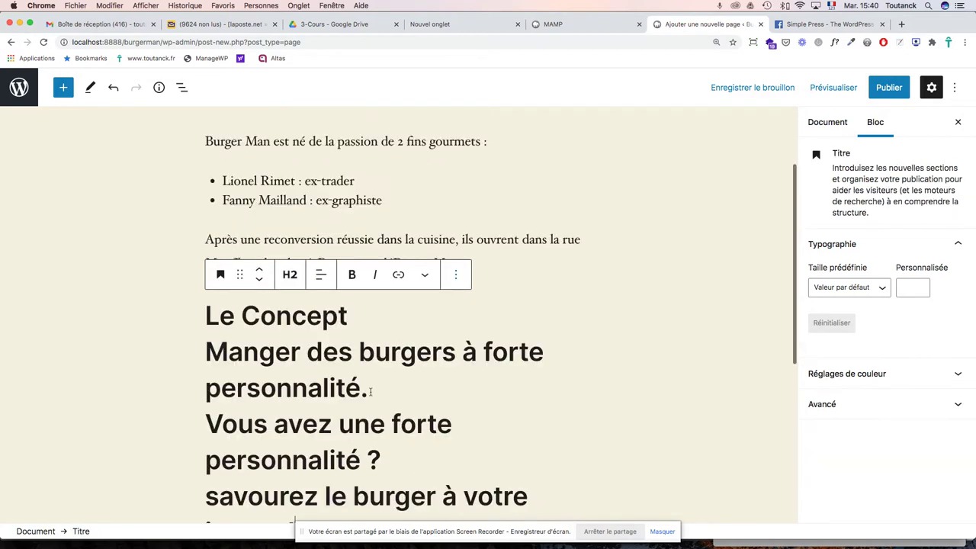
Step: Remove the two remaining empty paragraph blocks at the end of the page
{"action": "scroll", "coordinate": [330, 347], "scroll_direction": "down", "scroll_amount": 3}
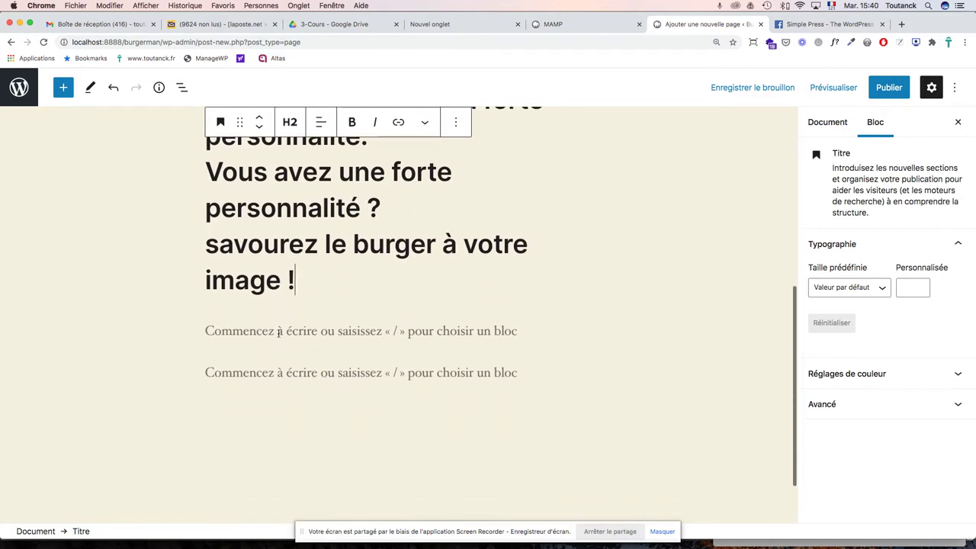
{"action": "left_click", "coordinate": [312, 331]}
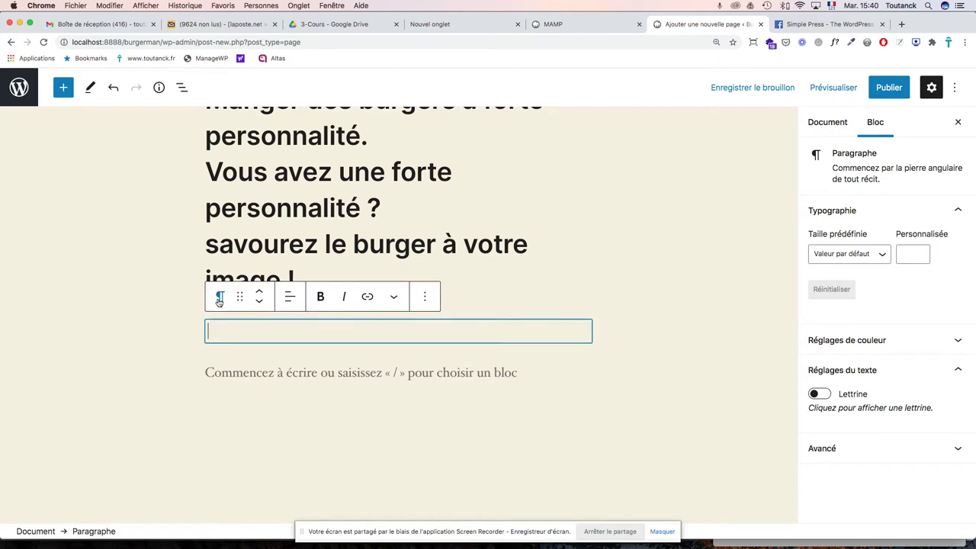
{"action": "left_click", "coordinate": [427, 298]}
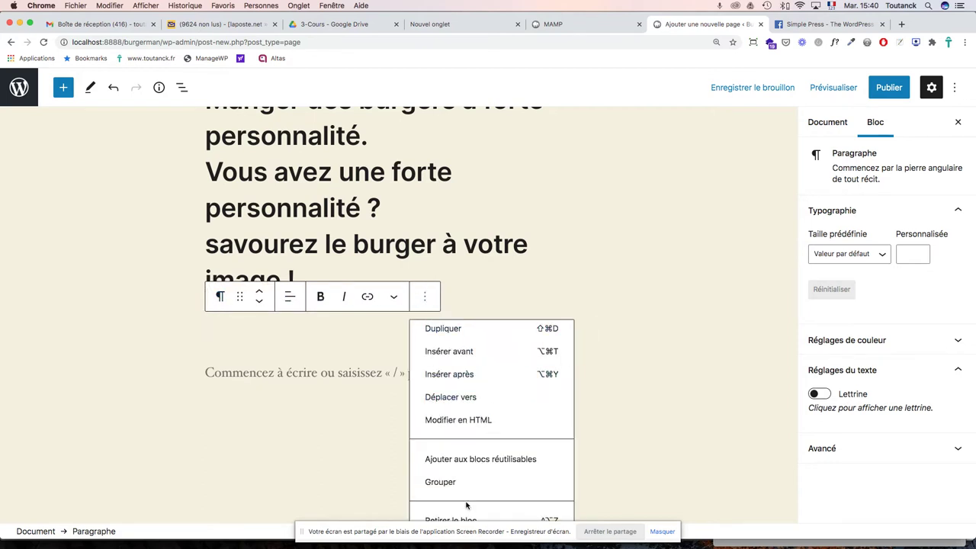
{"action": "left_click", "coordinate": [446, 519]}
{"action": "scroll", "coordinate": [349, 387], "scroll_direction": "down", "scroll_amount": 1}
{"action": "scroll", "coordinate": [349, 387], "scroll_direction": "down", "scroll_amount": 5}
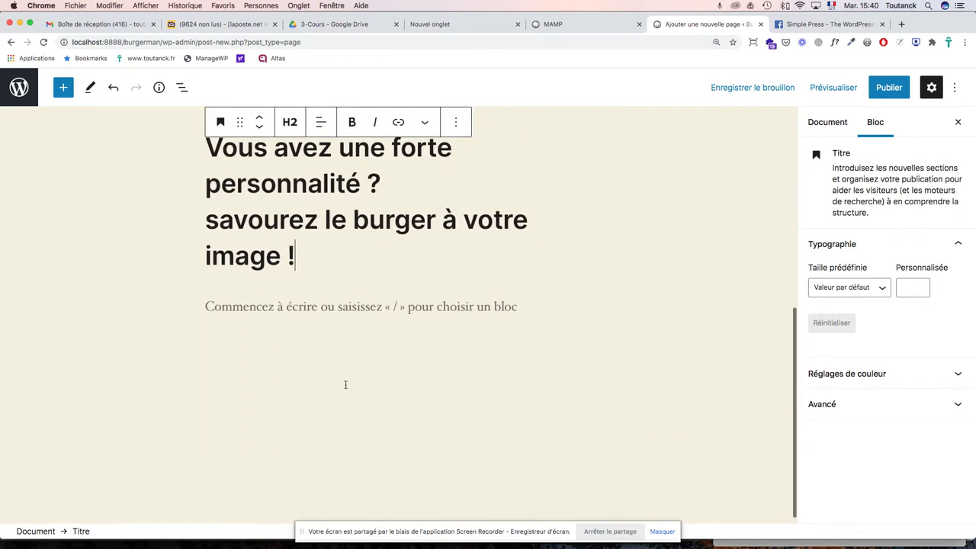
{"action": "left_click", "coordinate": [271, 303]}
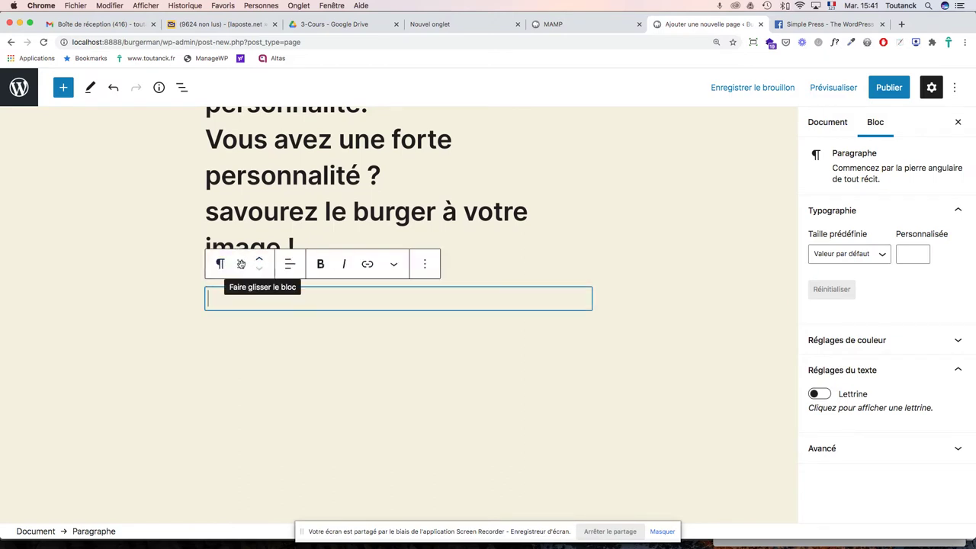
{"action": "left_click", "coordinate": [430, 266]}
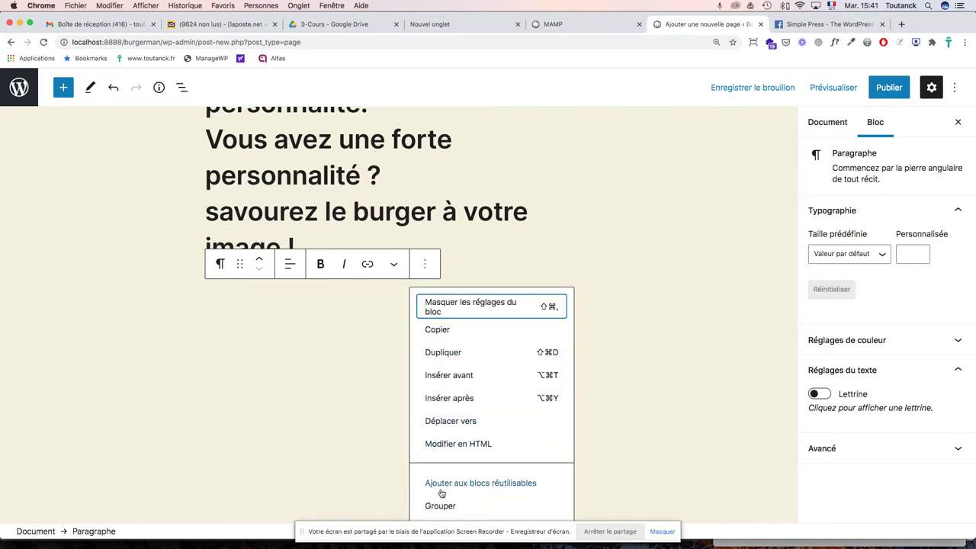
{"action": "scroll", "coordinate": [440, 495], "scroll_direction": "down", "scroll_amount": 1}
{"action": "left_click", "coordinate": [436, 517]}
{"action": "scroll", "coordinate": [464, 285], "scroll_direction": "down", "scroll_amount": 3}
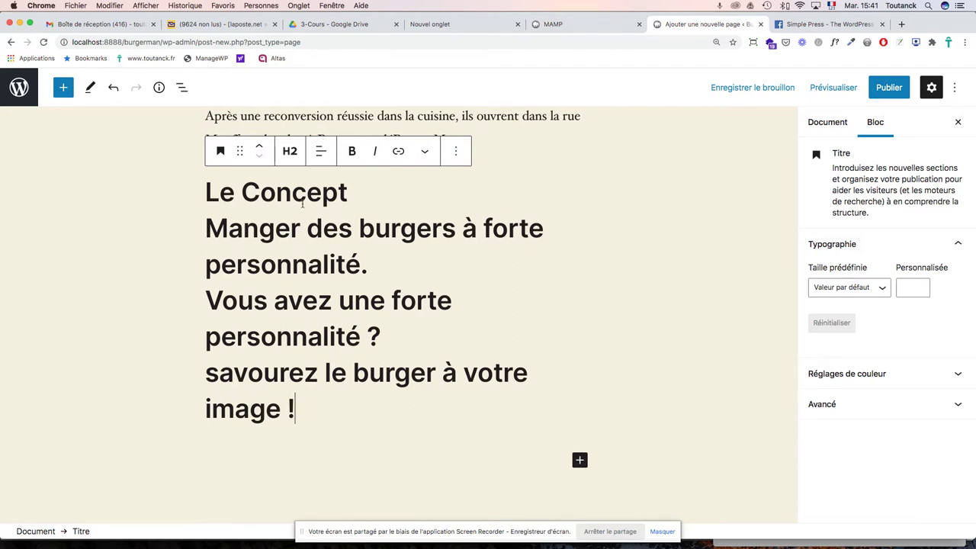
Step: Change the "Le Concept" heading block to level H3
{"action": "left_click_drag", "start_coordinate": [373, 269], "coordinate": [202, 240]}
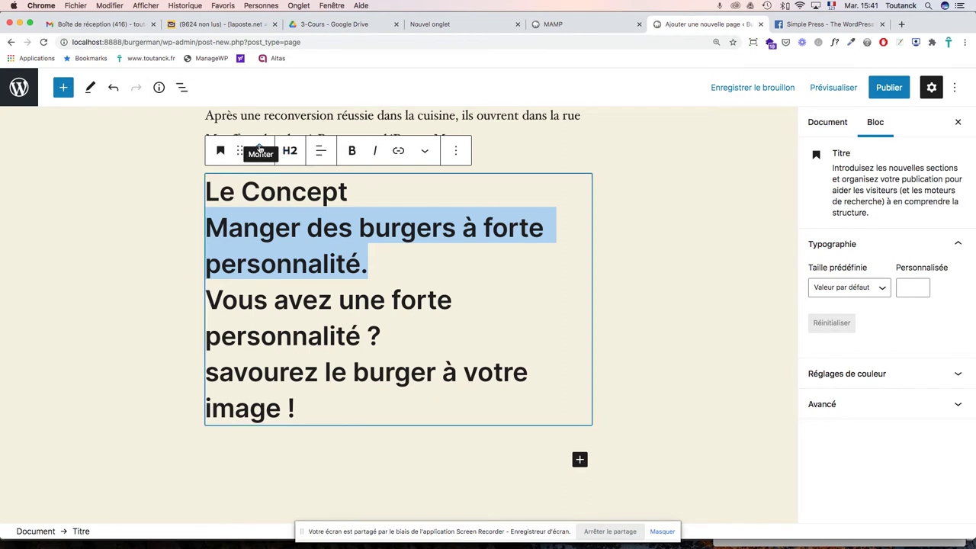
{"action": "left_click", "coordinate": [296, 152]}
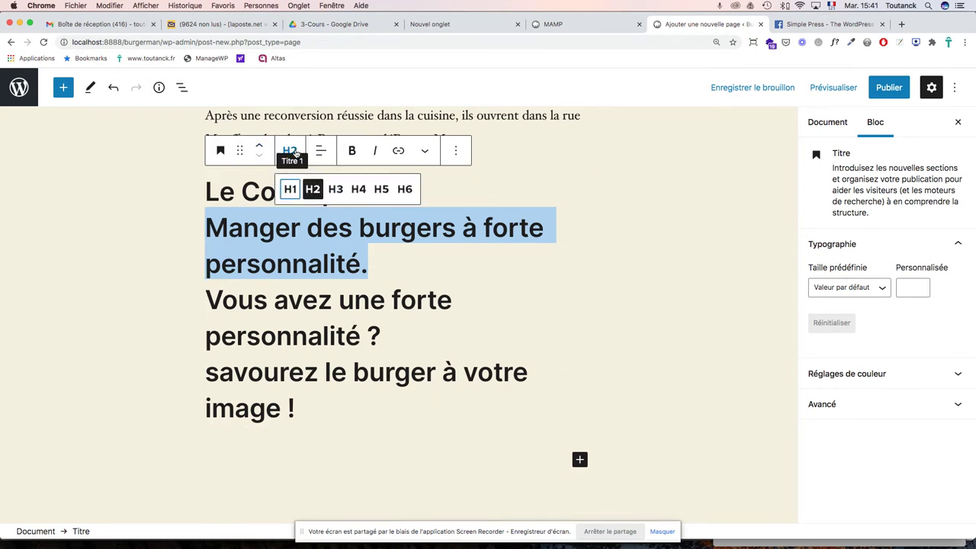
{"action": "left_click", "coordinate": [336, 190]}
{"action": "left_click", "coordinate": [347, 247]}
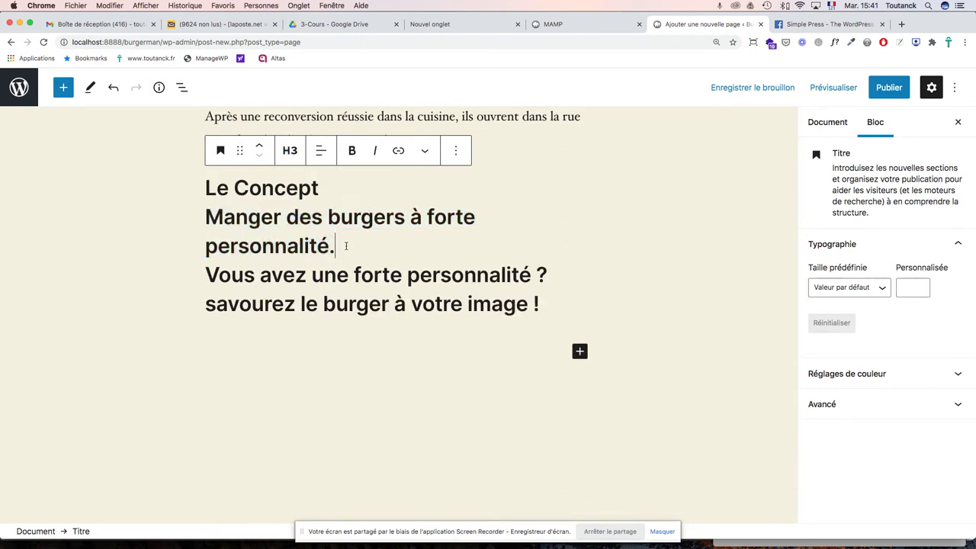
Step: Capitalize the first letter of "savourez" in the last line of the "Le Concept" heading block
{"action": "left_click_drag", "start_coordinate": [209, 276], "coordinate": [536, 264]}
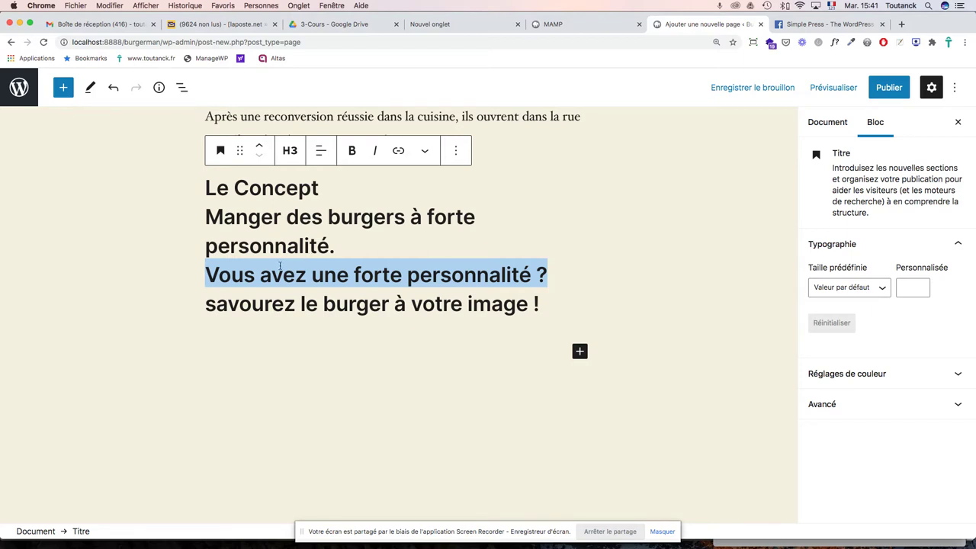
{"action": "left_click_drag", "start_coordinate": [211, 304], "coordinate": [205, 306]}
{"action": "type", "text": "S"}
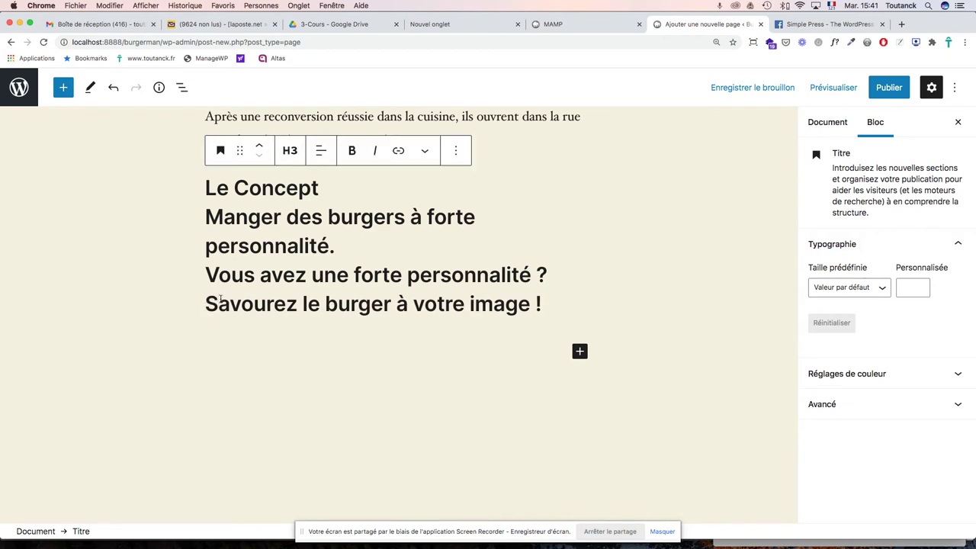
Step: Copy the final text passage of the PDF's "A propos" page, starting "Ici les burgers", into a new paragraph block below the heading
{"action": "scroll", "coordinate": [251, 295], "scroll_direction": "up", "scroll_amount": 3}
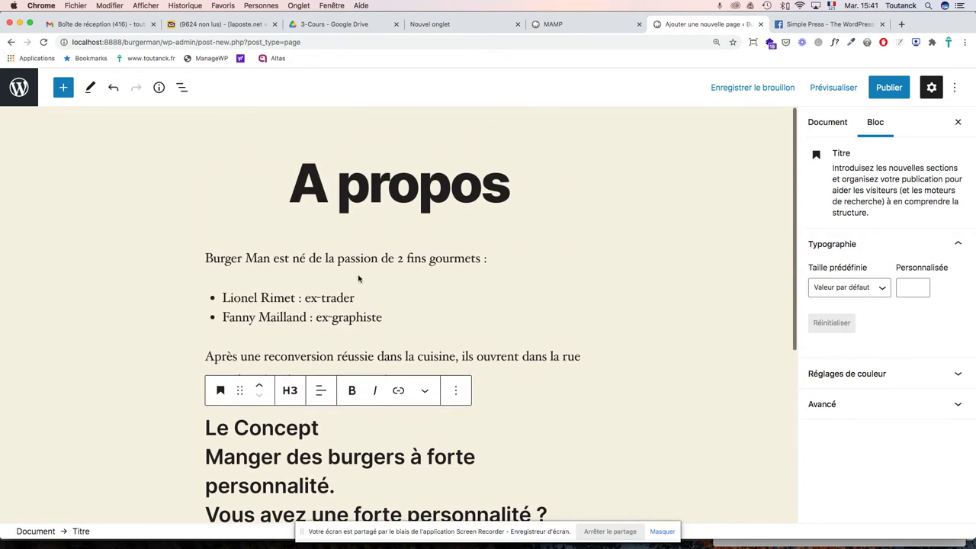
{"action": "scroll", "coordinate": [357, 277], "scroll_direction": "down", "scroll_amount": 2}
{"action": "scroll", "coordinate": [357, 277], "scroll_direction": "down", "scroll_amount": 1}
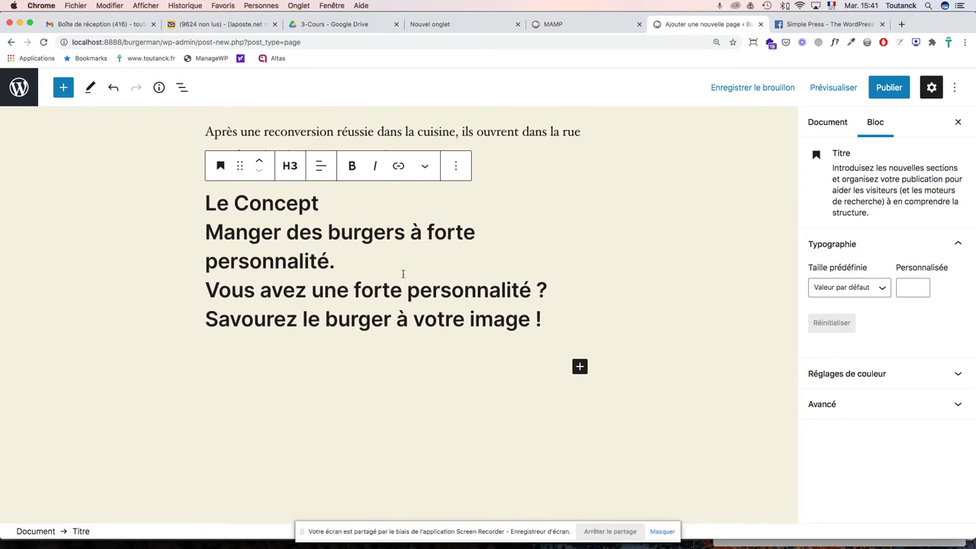
{"action": "key", "text": "super+Tab"}
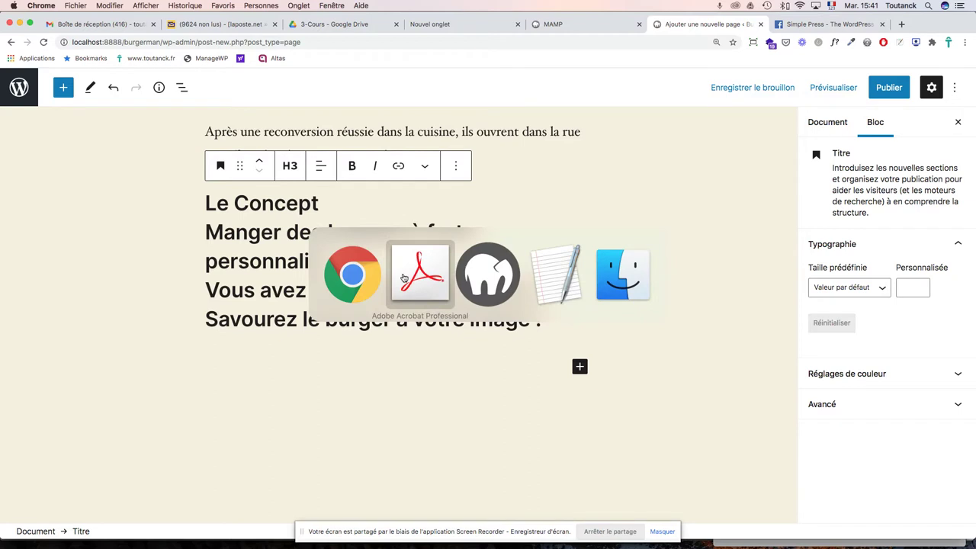
{"action": "left_click_drag", "start_coordinate": [266, 389], "coordinate": [715, 429]}
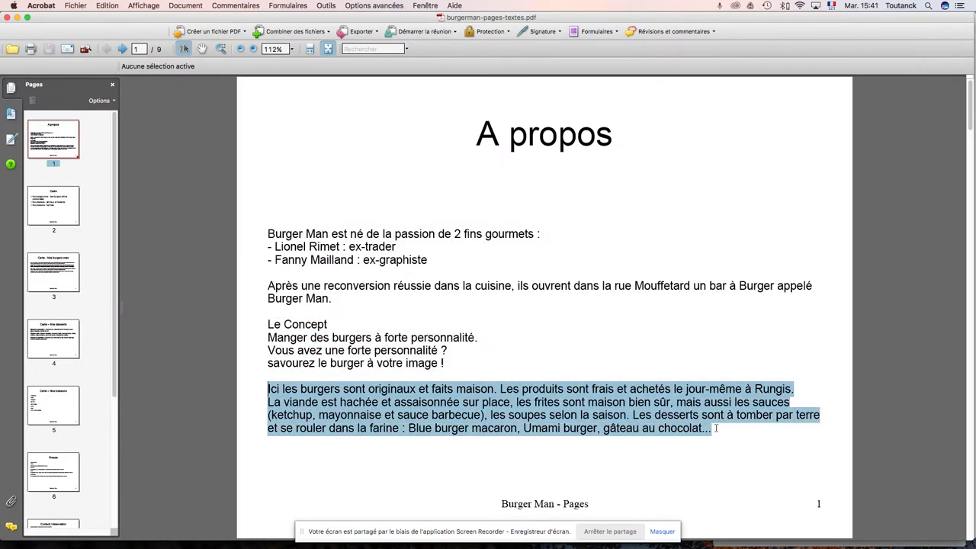
{"action": "key", "text": "super+Tab"}
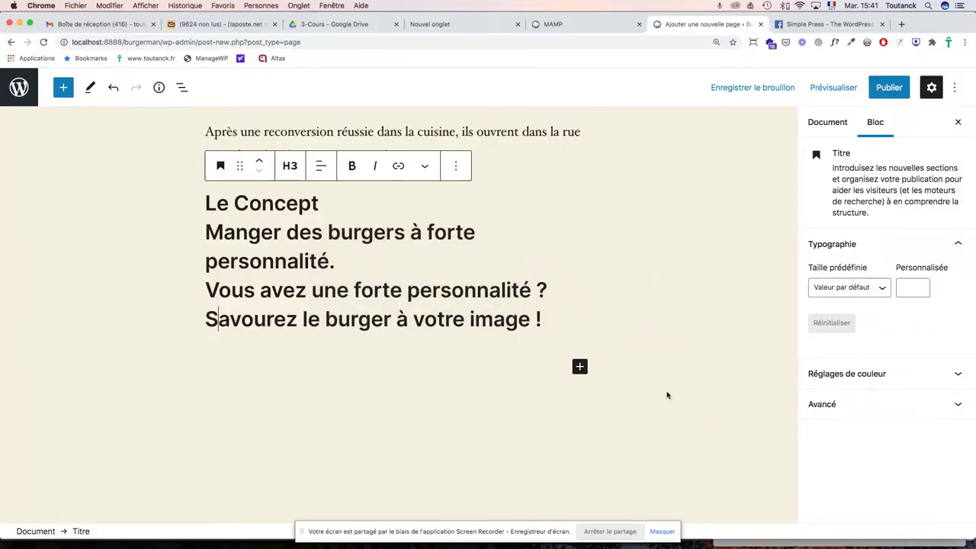
{"action": "left_click", "coordinate": [579, 368]}
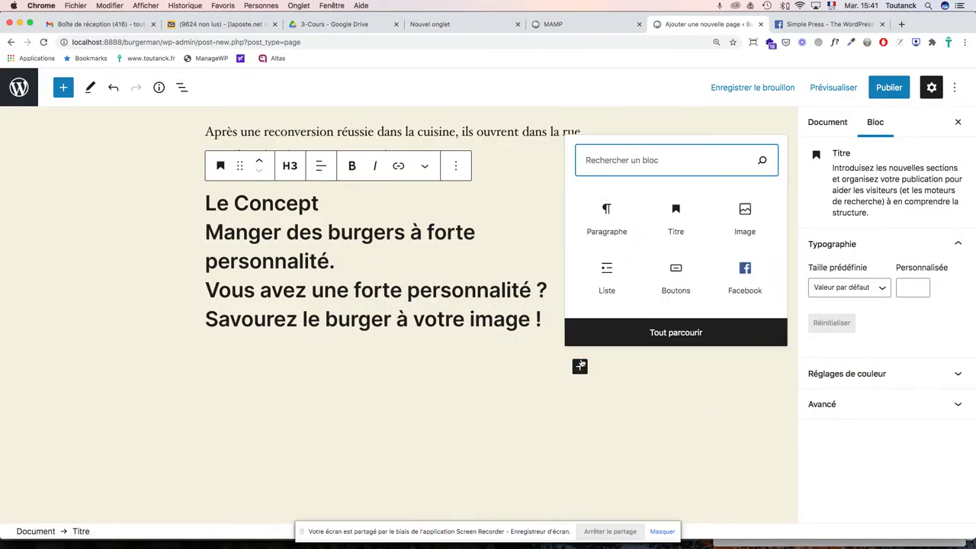
{"action": "left_click", "coordinate": [610, 214]}
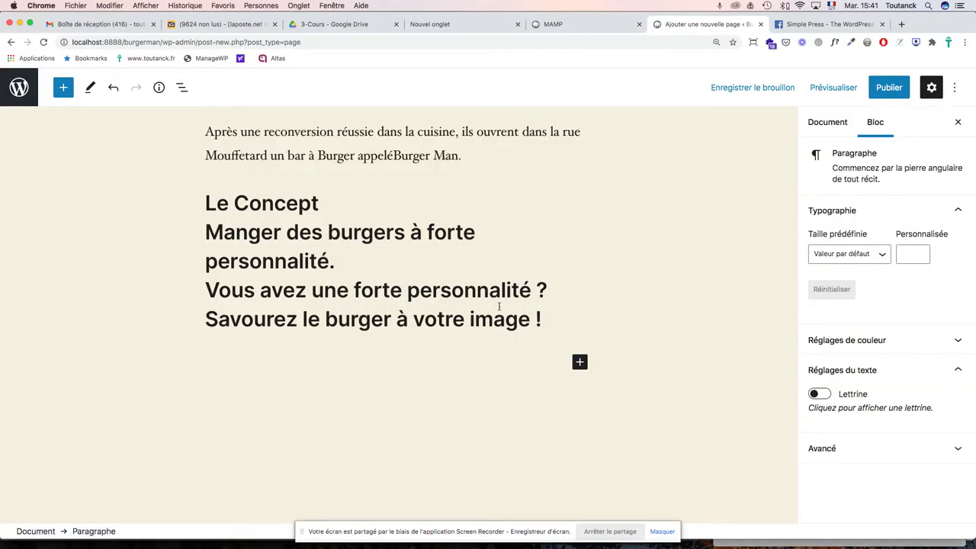
{"action": "key", "text": "super+v"}
Step: Insert the missing spaces in "terre et" and before "(ketchup" in the "La viande est hachée" paragraph
{"action": "scroll", "coordinate": [490, 306], "scroll_direction": "up", "scroll_amount": 2}
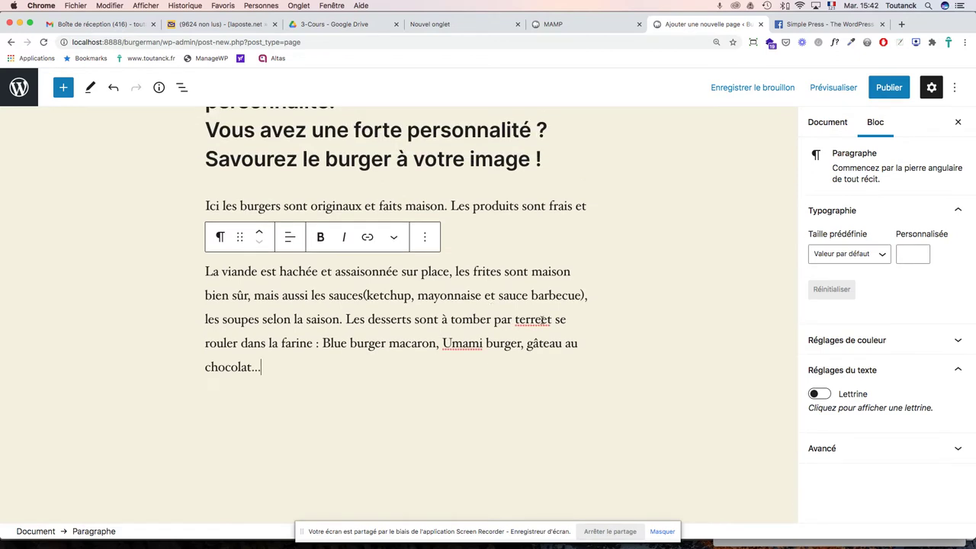
{"action": "left_click", "coordinate": [544, 319]}
{"action": "left_click", "coordinate": [363, 295]}
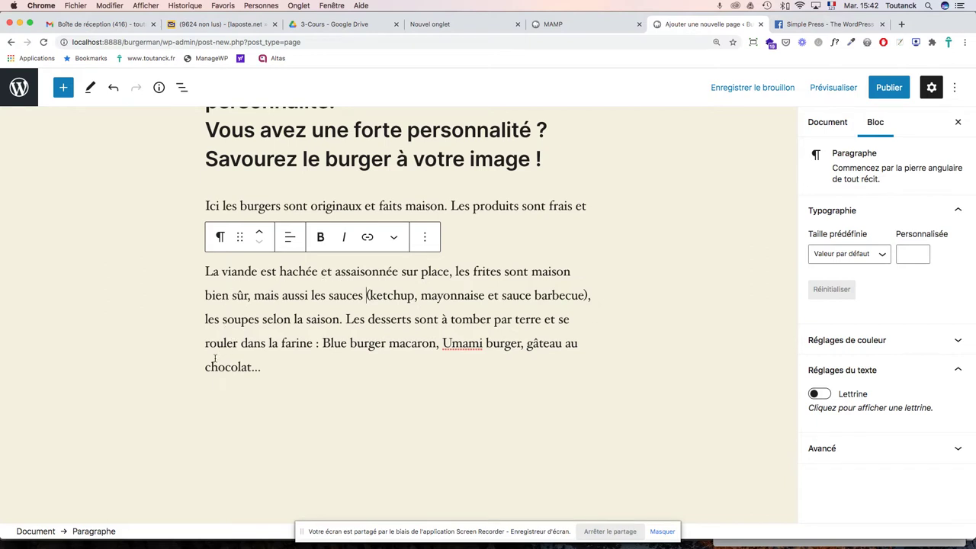
Step: Move the "La viande est hachée" text onto a new line at the end of the "Ici les burgers" paragraph block
{"action": "scroll", "coordinate": [288, 321], "scroll_direction": "up", "scroll_amount": 2}
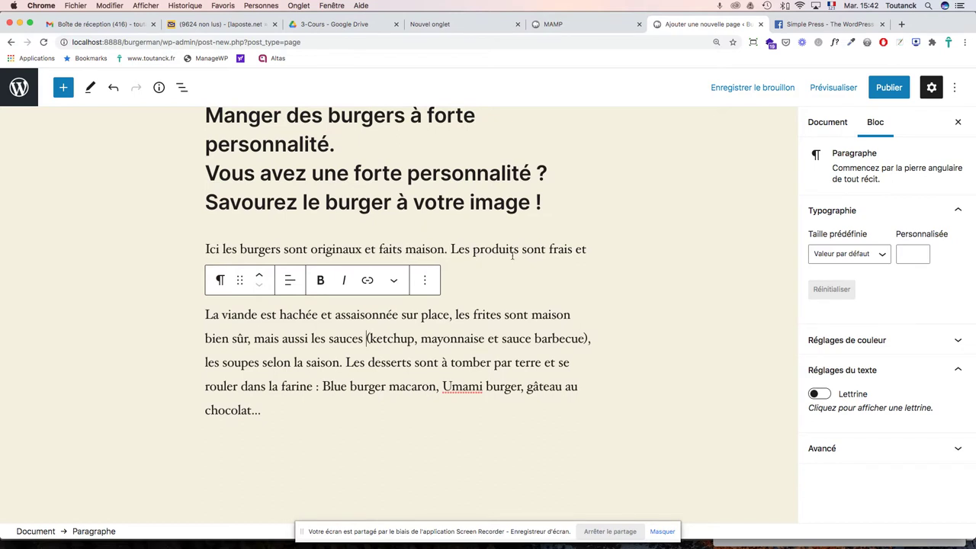
{"action": "left_click", "coordinate": [451, 245]}
{"action": "type", "text": "achetés le jour-même à Rungis."}
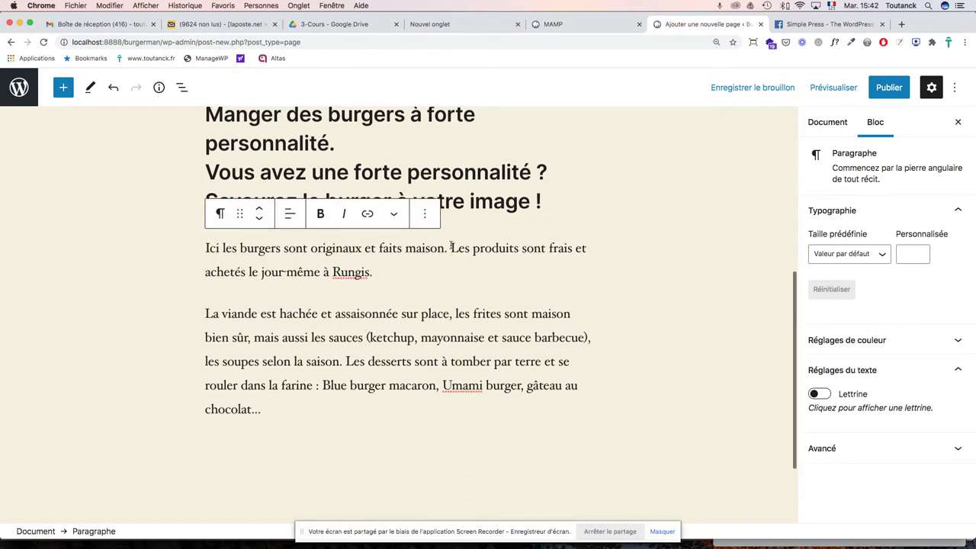
{"action": "scroll", "coordinate": [343, 275], "scroll_direction": "up", "scroll_amount": 1}
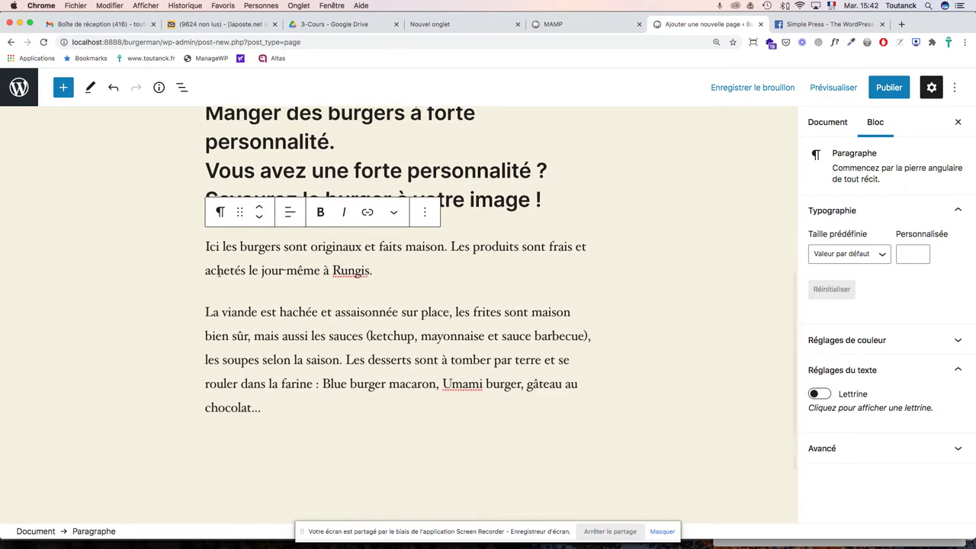
{"action": "scroll", "coordinate": [225, 278], "scroll_direction": "down", "scroll_amount": 1}
{"action": "left_click", "coordinate": [240, 360]}
{"action": "left_click_drag", "start_coordinate": [263, 404], "coordinate": [182, 309]}
{"action": "key", "text": "super+c"}
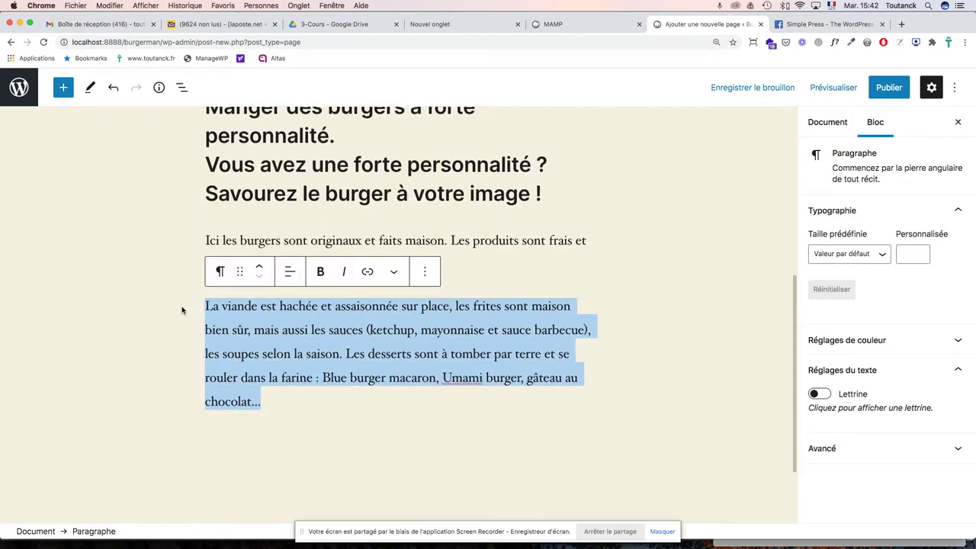
{"action": "key", "text": "BackSpace"}
{"action": "left_click", "coordinate": [374, 265]}
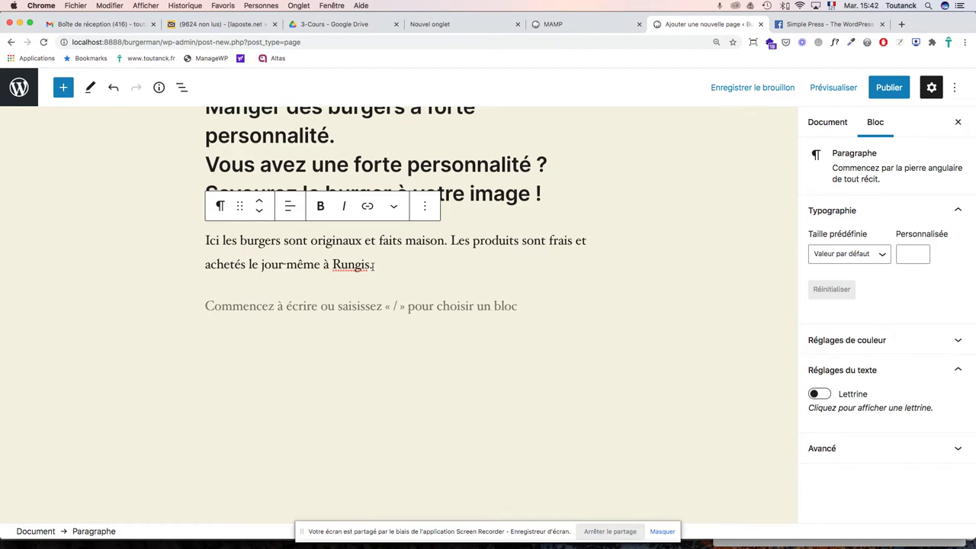
{"action": "key", "text": "shift+Return"}
{"action": "key", "text": "super+v"}
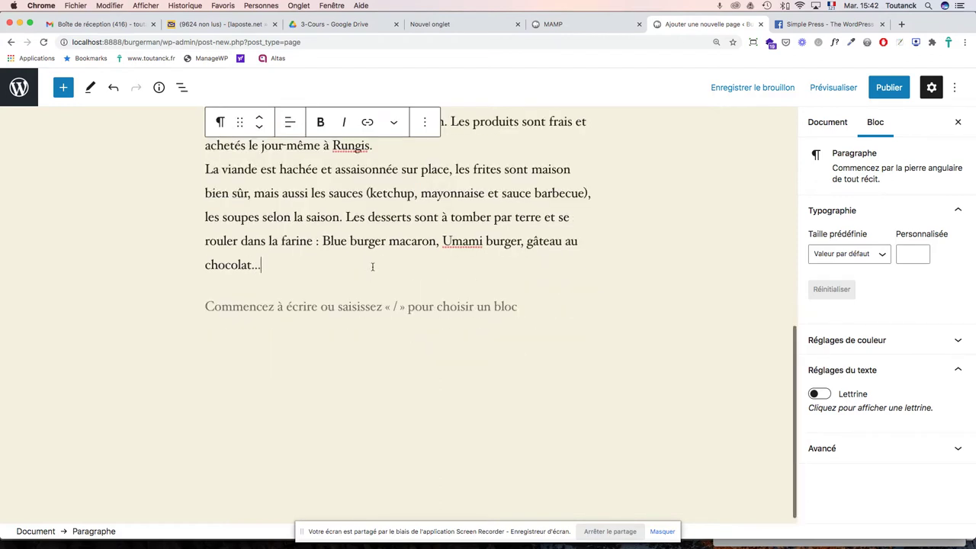
Step: Remove the empty paragraph block at the end of the page
{"action": "left_click", "coordinate": [375, 311]}
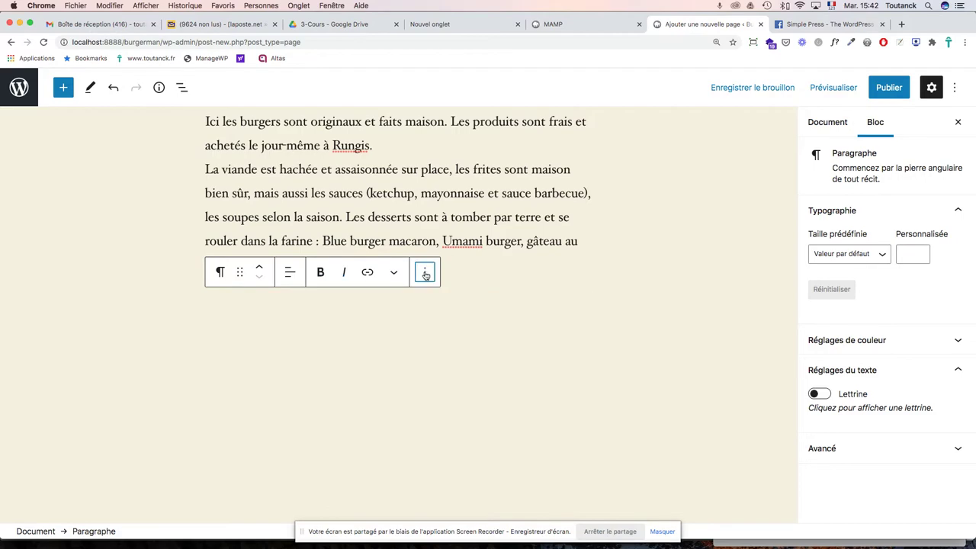
{"action": "left_click", "coordinate": [426, 275]}
{"action": "scroll", "coordinate": [450, 488], "scroll_direction": "down", "scroll_amount": 1}
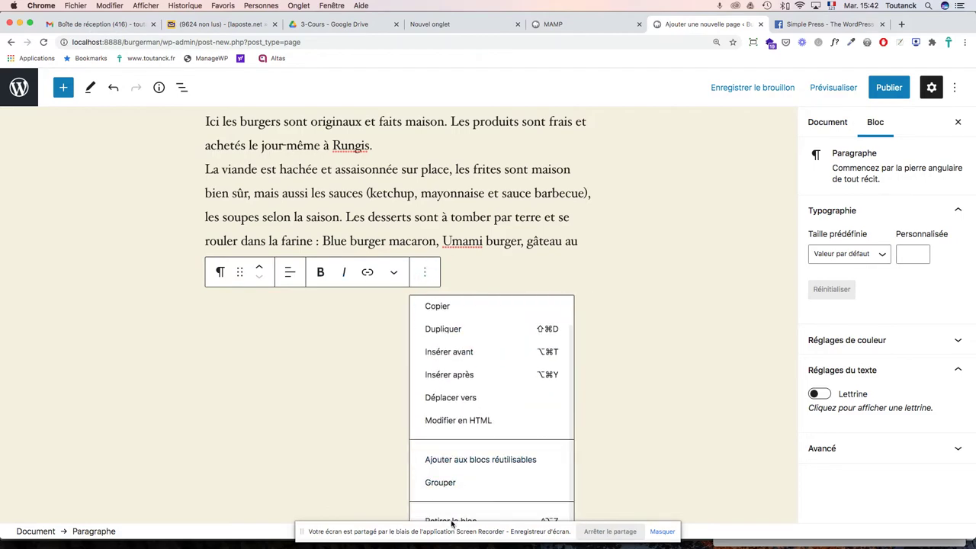
{"action": "left_click", "coordinate": [451, 519]}
Step: Review the complete "A propos" page content from the title to the last paragraph
{"action": "scroll", "coordinate": [452, 392], "scroll_direction": "up", "scroll_amount": 5}
{"action": "scroll", "coordinate": [453, 392], "scroll_direction": "up", "scroll_amount": 2}
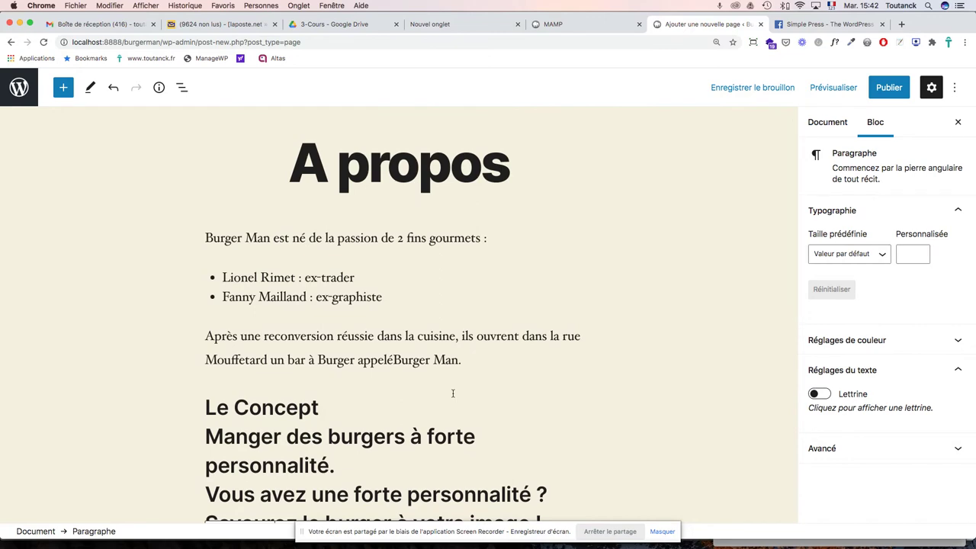
{"action": "scroll", "coordinate": [452, 394], "scroll_direction": "down", "scroll_amount": 6}
{"action": "scroll", "coordinate": [452, 393], "scroll_direction": "up", "scroll_amount": 5}
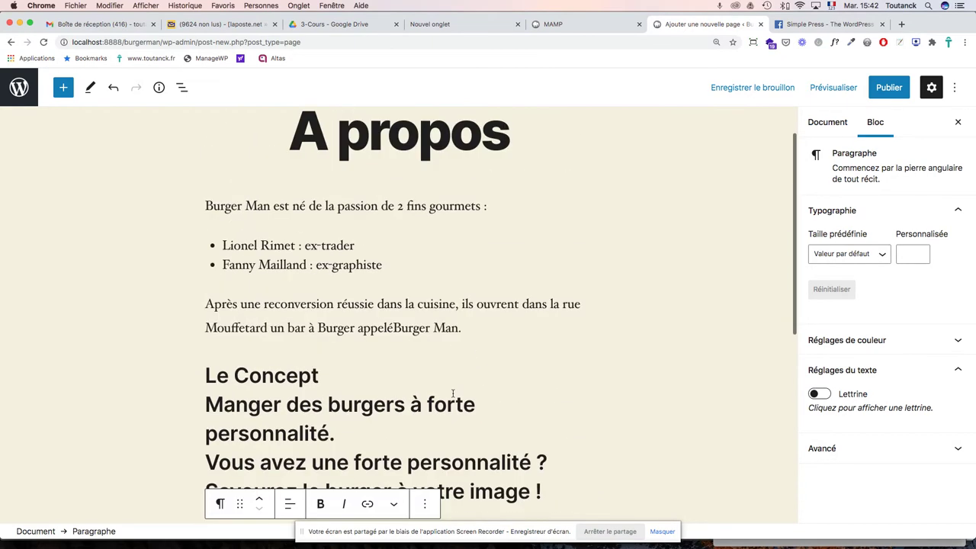
{"action": "scroll", "coordinate": [452, 394], "scroll_direction": "up", "scroll_amount": 2}
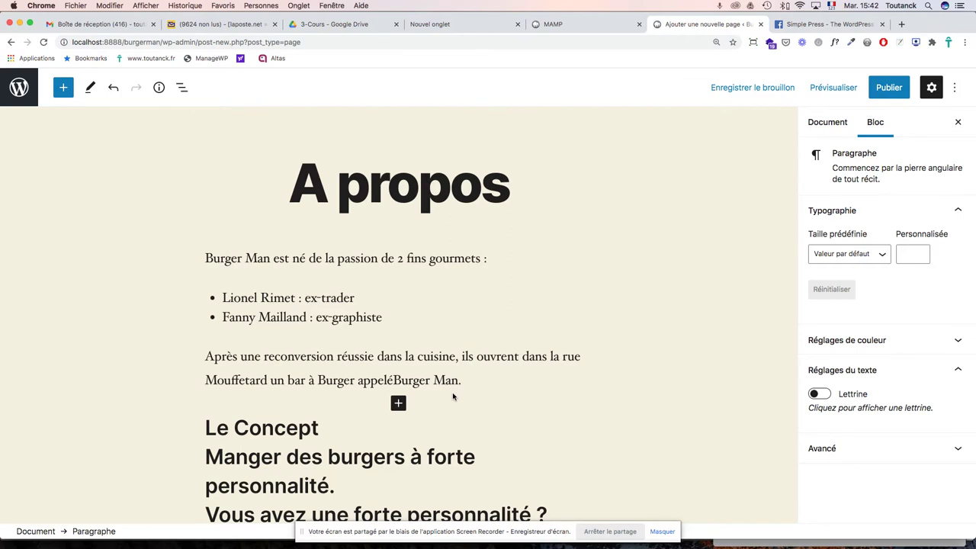
{"action": "scroll", "coordinate": [486, 380], "scroll_direction": "down", "scroll_amount": 1}
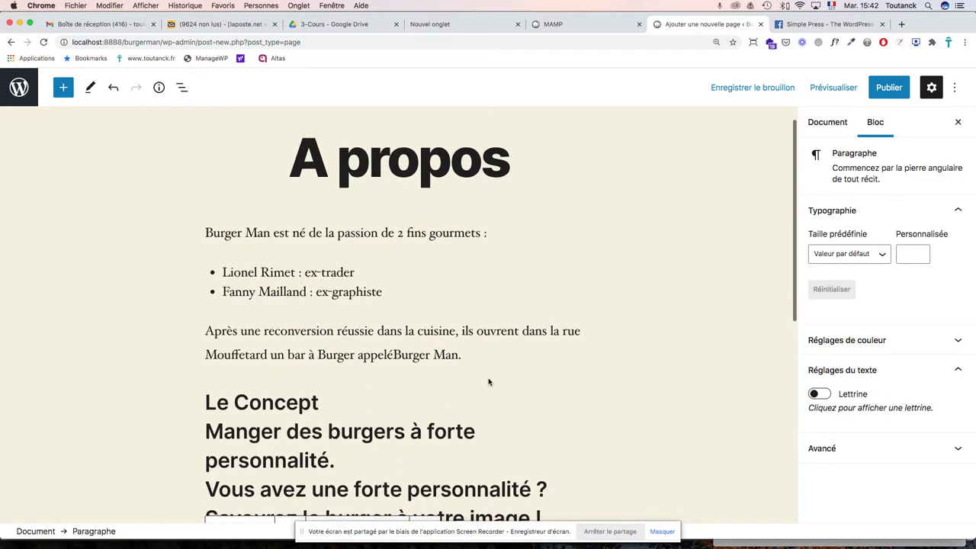
{"action": "scroll", "coordinate": [489, 381], "scroll_direction": "down", "scroll_amount": 5}
{"action": "scroll", "coordinate": [489, 379], "scroll_direction": "up", "scroll_amount": 4}
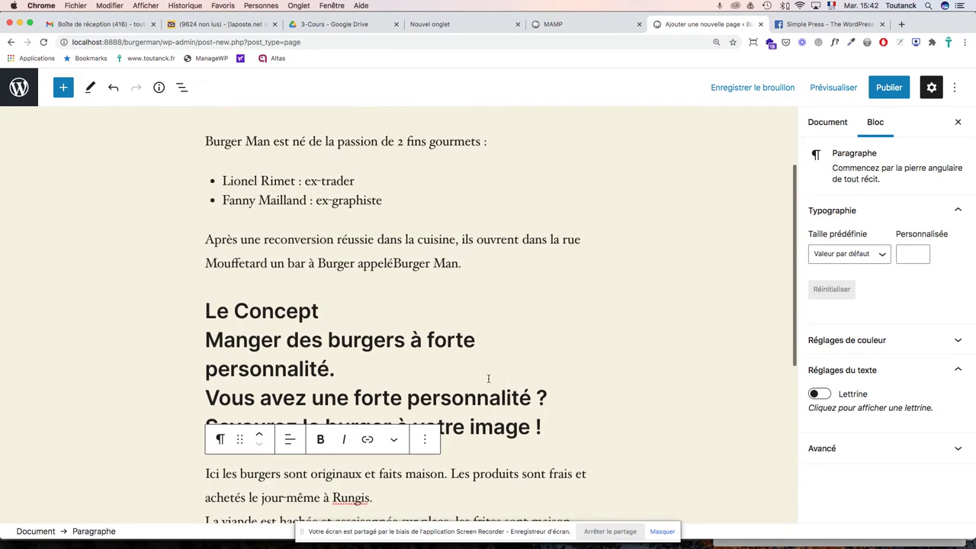
{"action": "scroll", "coordinate": [489, 379], "scroll_direction": "down", "scroll_amount": 8}
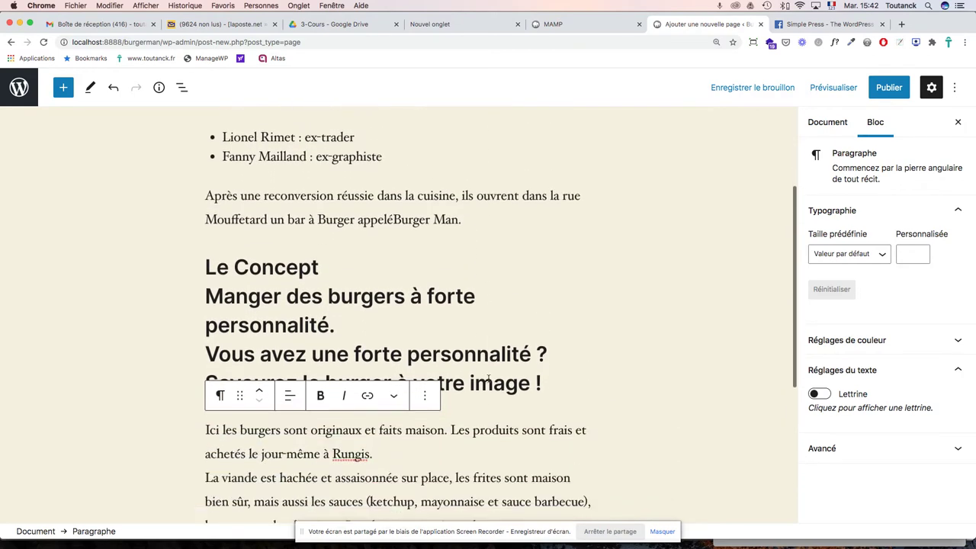
{"action": "scroll", "coordinate": [489, 378], "scroll_direction": "up", "scroll_amount": 8}
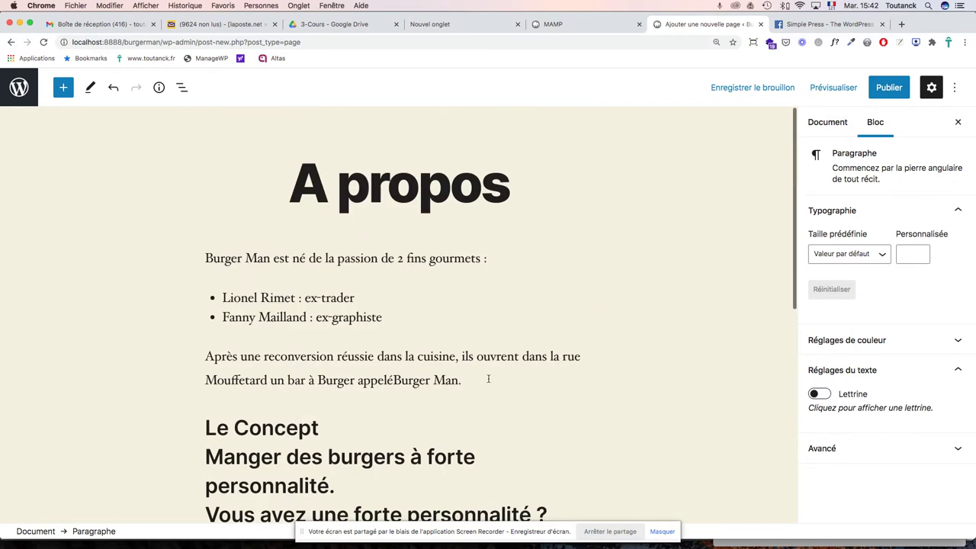
Step: Extend the page's URL slug to "a-propos-du-restaurant-de-burgers-burgerman" in the document settings
{"action": "left_click", "coordinate": [823, 128]}
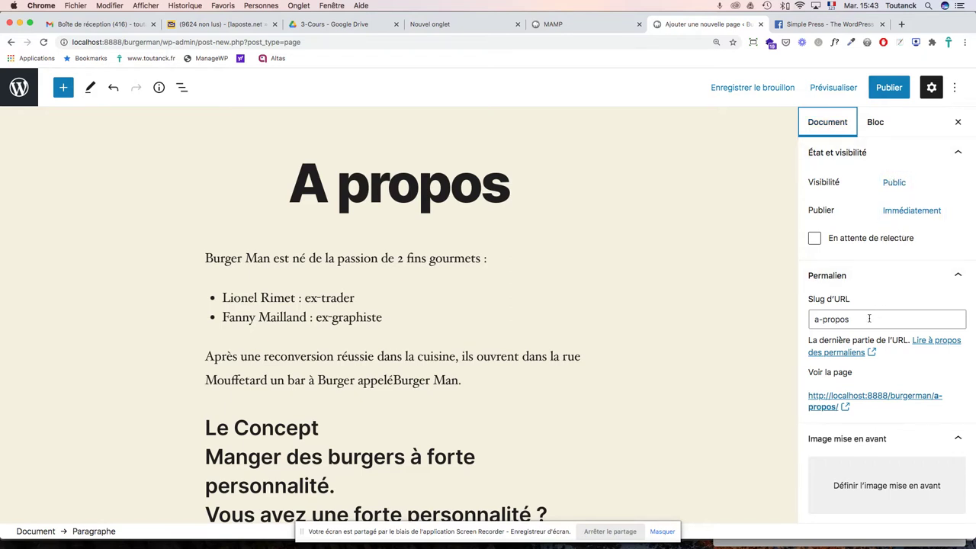
{"action": "scroll", "coordinate": [869, 316], "scroll_direction": "down", "scroll_amount": 1}
{"action": "left_click", "coordinate": [857, 296]}
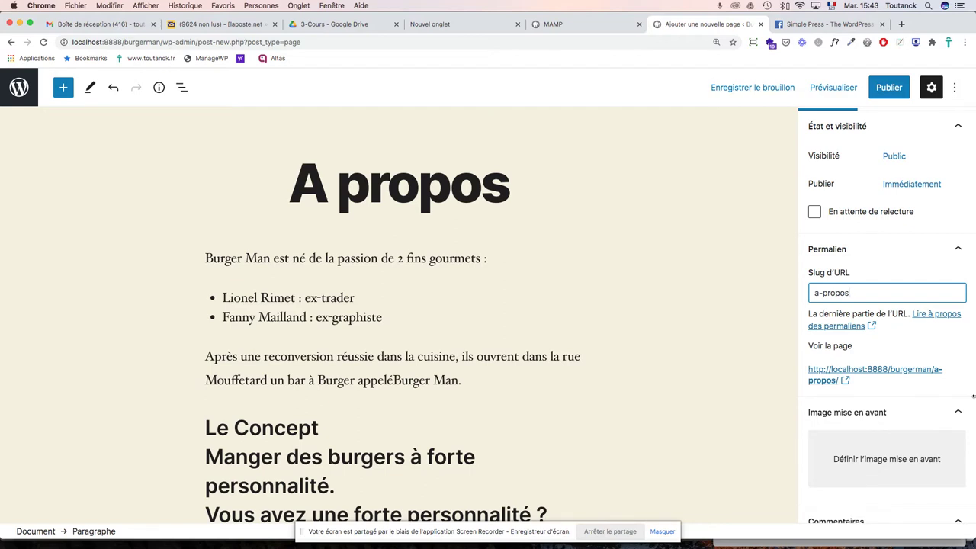
{"action": "type", "text": "-du-restaura"}
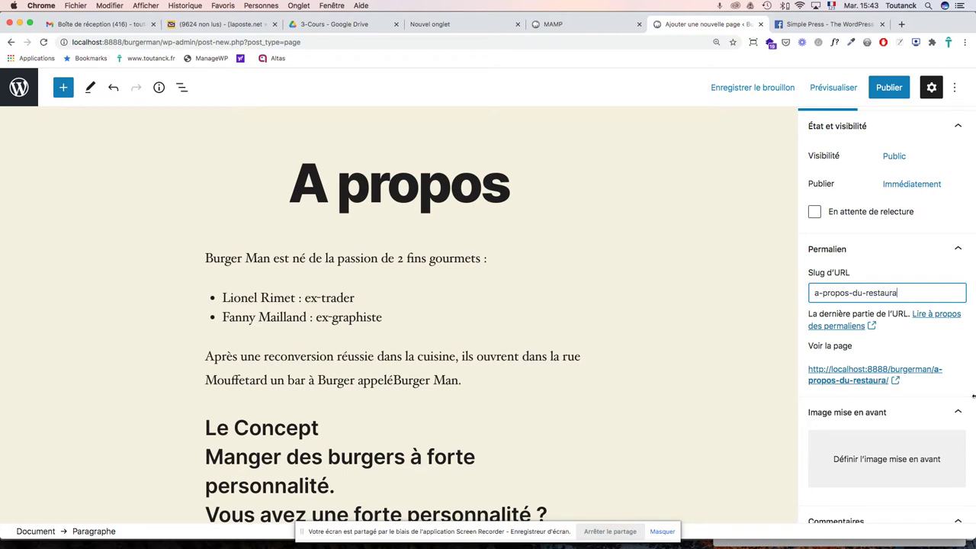
{"action": "type", "text": "nt-de-burgers-burgerm"}
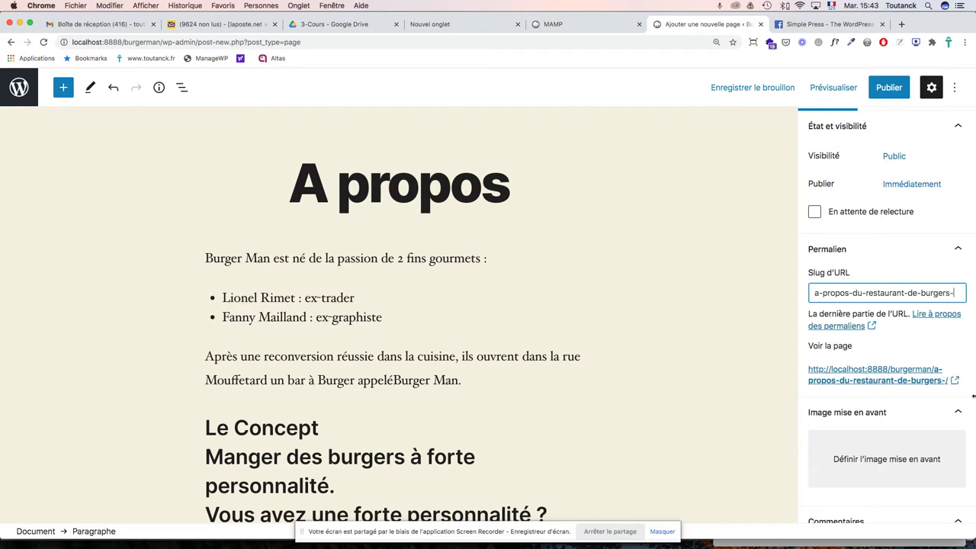
{"action": "type", "text": "an"}
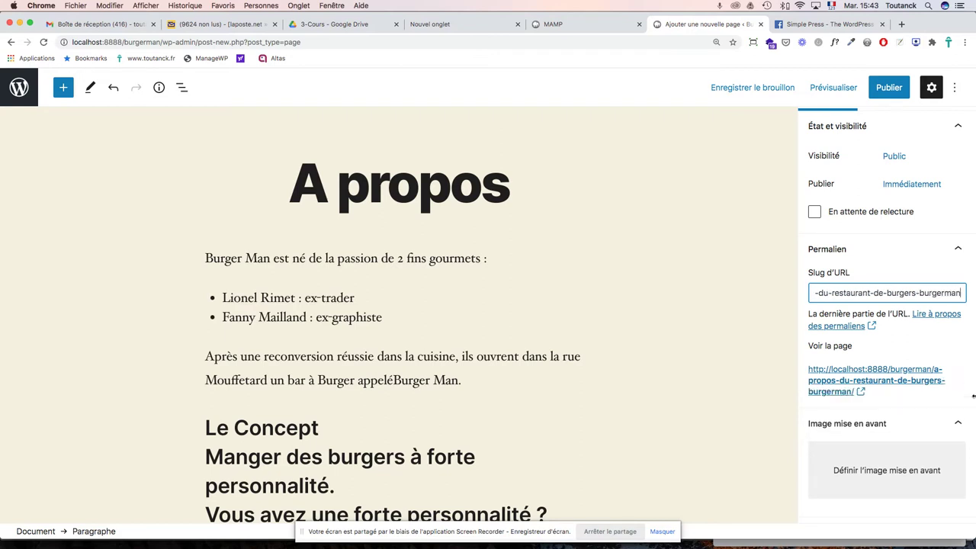
Step: Make "burgers" singular in the URL slug and add "-original" after it, giving "a-propos-du-restaurant-de-burger-original-burgerman"
{"action": "left_click", "coordinate": [919, 296]}
{"action": "key", "text": "BackSpace"}
{"action": "type", "text": "-original"}
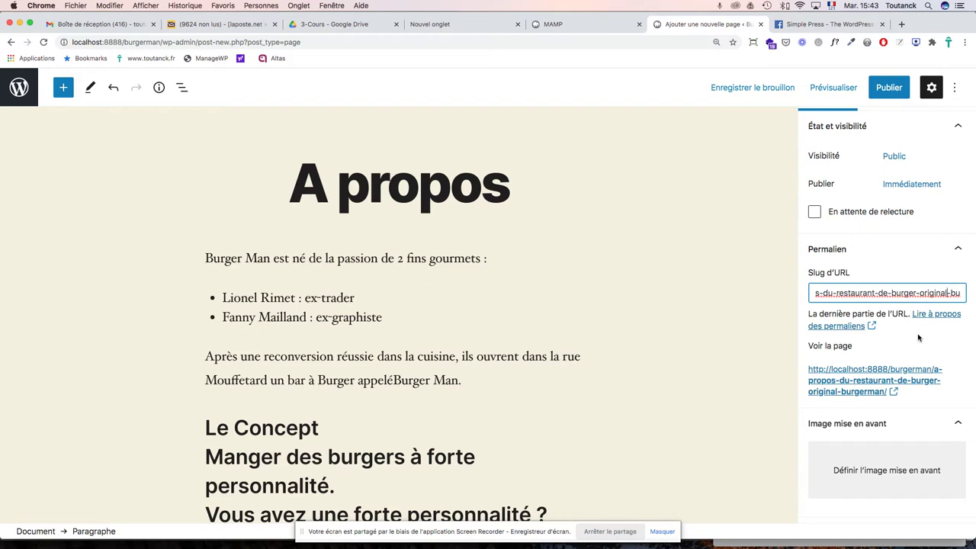
Step: Review the featured image, comments and page attribute options in the page's document settings
{"action": "scroll", "coordinate": [923, 346], "scroll_direction": "down", "scroll_amount": 2}
{"action": "scroll", "coordinate": [923, 347], "scroll_direction": "down", "scroll_amount": 2}
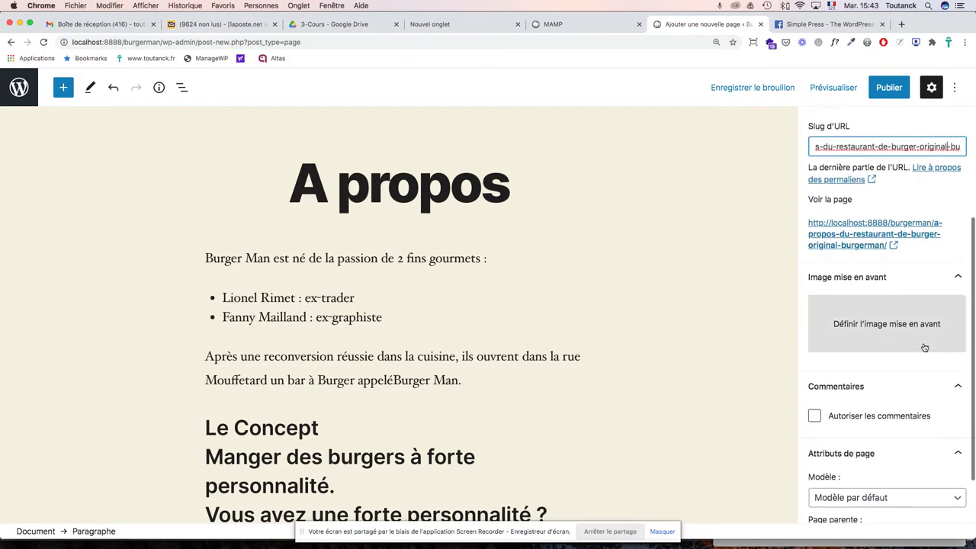
{"action": "scroll", "coordinate": [920, 344], "scroll_direction": "down", "scroll_amount": 2}
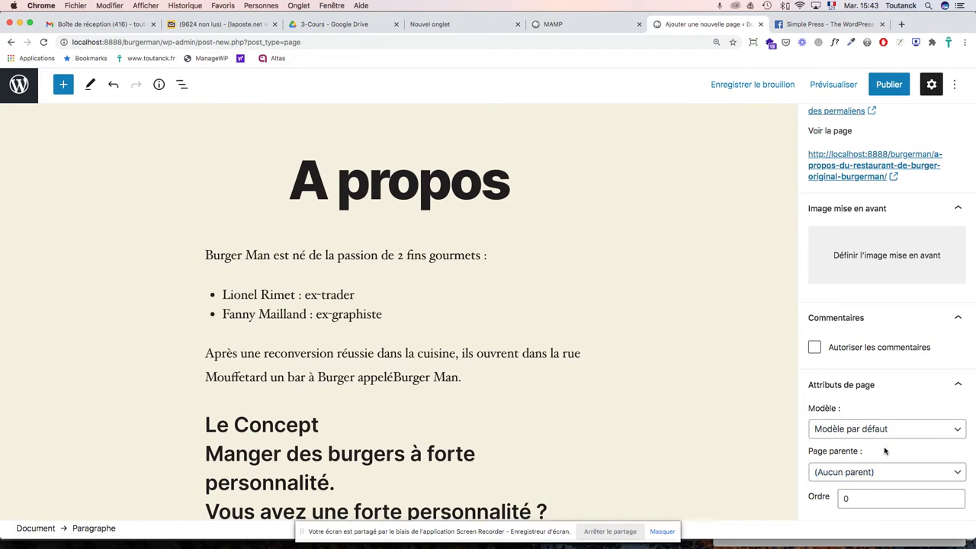
{"action": "scroll", "coordinate": [854, 133], "scroll_direction": "up", "scroll_amount": 5}
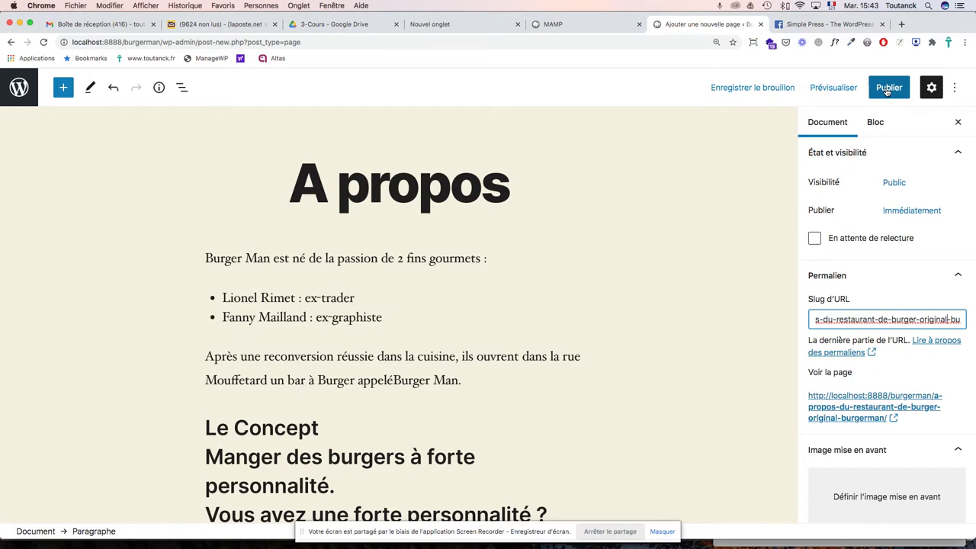
Step: Set the text colour of the "Le Concept" heading block to the crimson preset in its colour settings
{"action": "scroll", "coordinate": [429, 332], "scroll_direction": "down", "scroll_amount": 5}
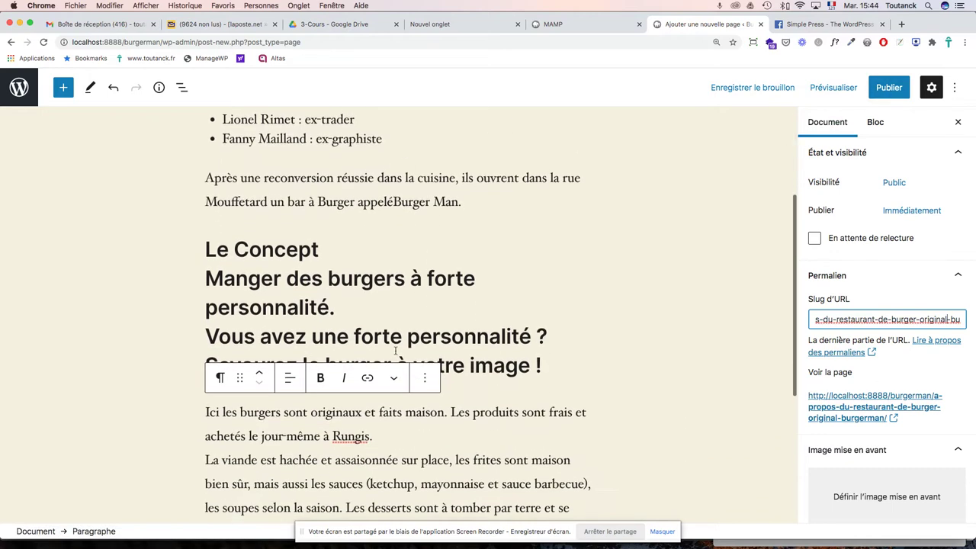
{"action": "left_click", "coordinate": [359, 328]}
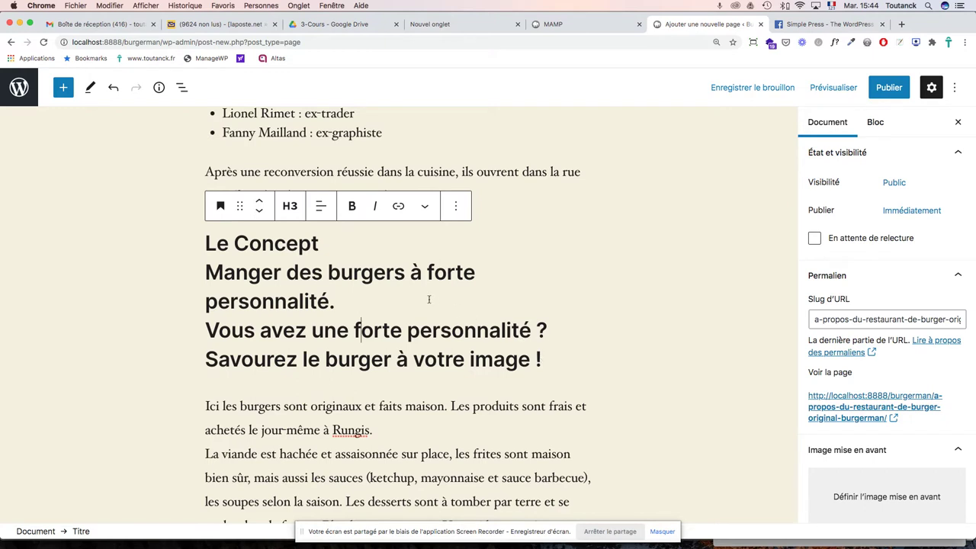
{"action": "left_click_drag", "start_coordinate": [336, 303], "coordinate": [203, 280]}
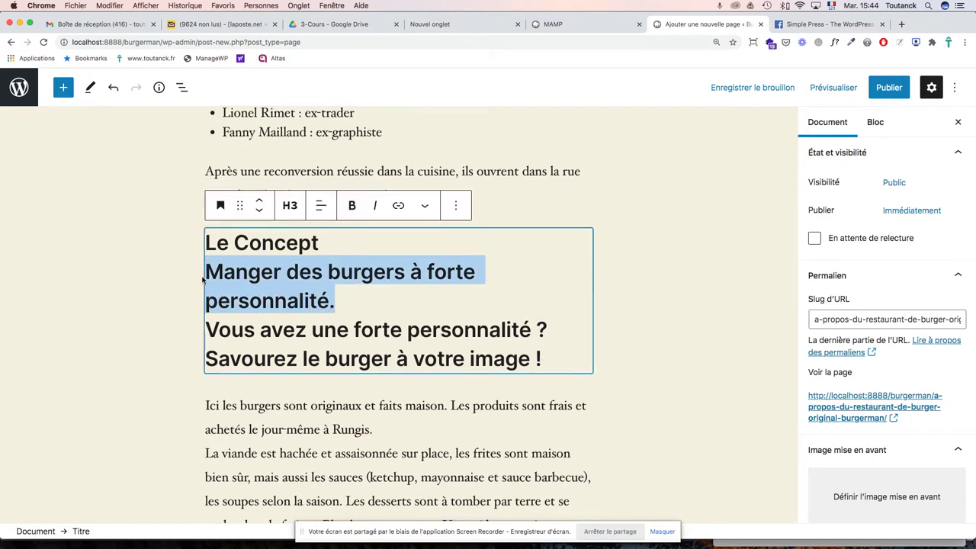
{"action": "left_click", "coordinate": [875, 125]}
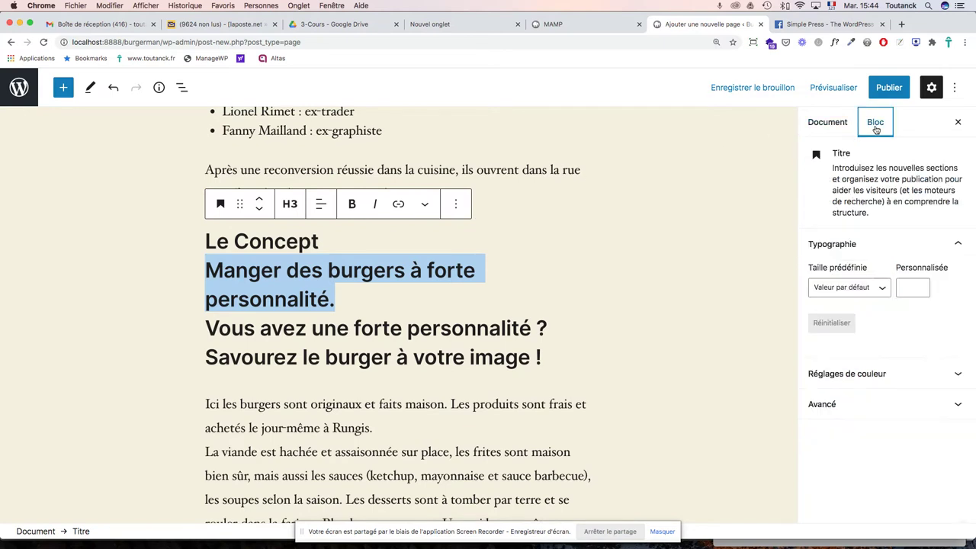
{"action": "left_click", "coordinate": [841, 375]}
{"action": "scroll", "coordinate": [860, 336], "scroll_direction": "down", "scroll_amount": 2}
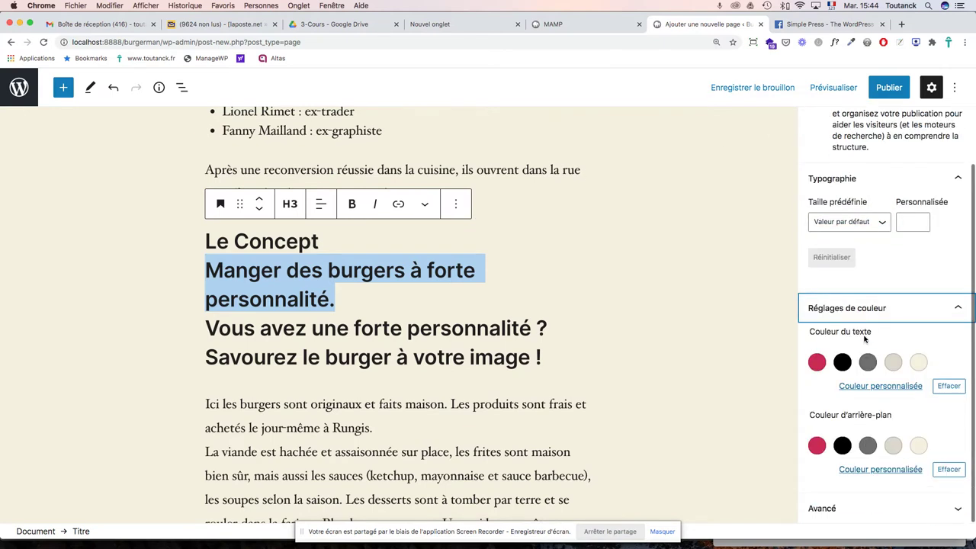
{"action": "left_click", "coordinate": [817, 362]}
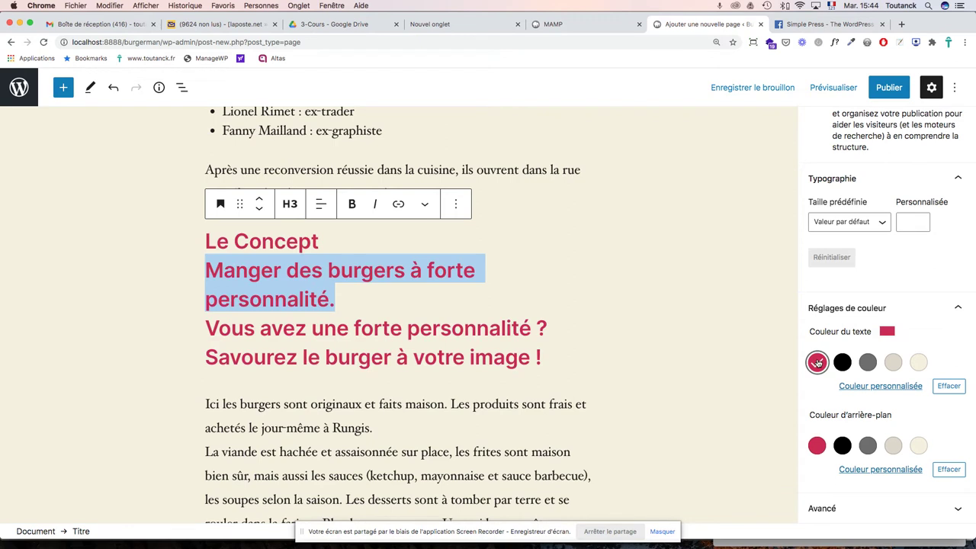
{"action": "left_click", "coordinate": [889, 333]}
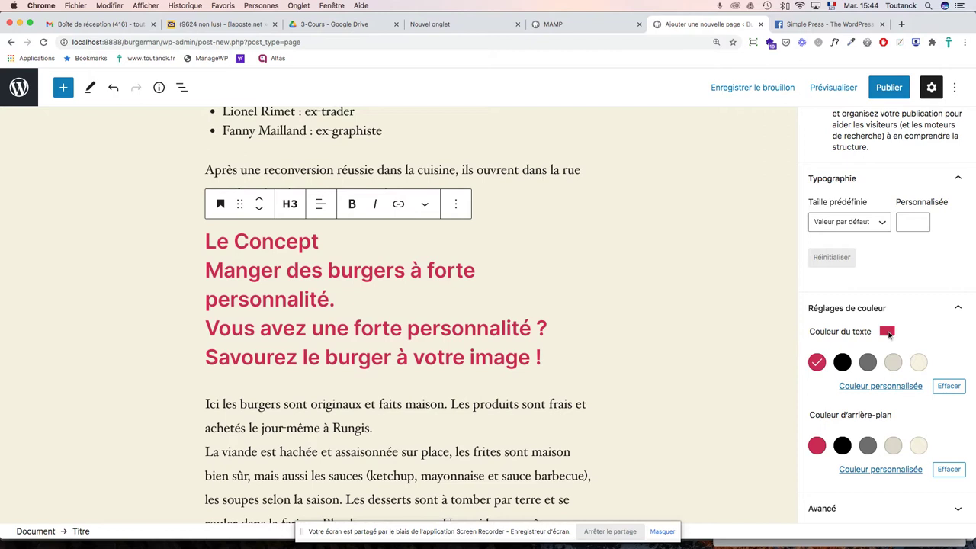
Step: Try black text on the "Le Concept" heading block with a crimson background, followed by a cream background
{"action": "left_click_drag", "start_coordinate": [542, 357], "coordinate": [172, 252]}
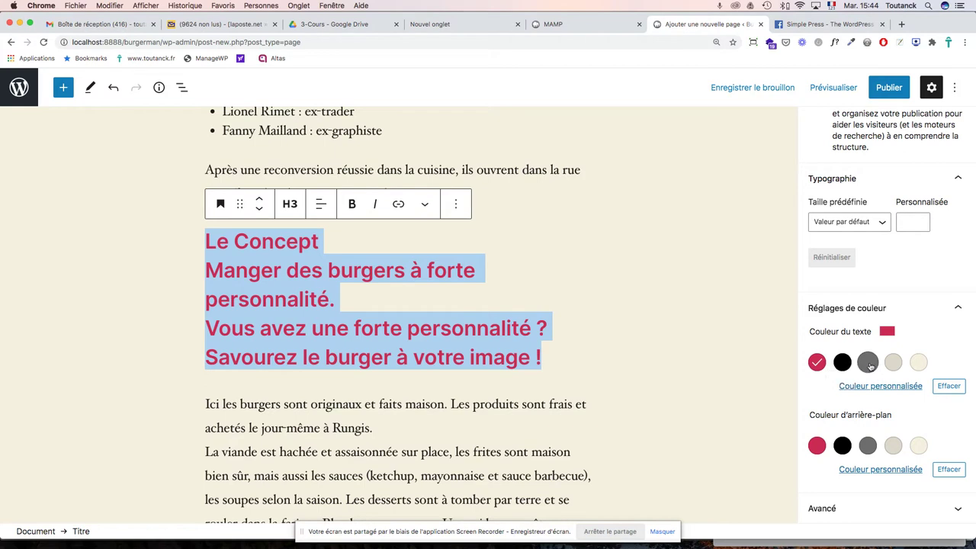
{"action": "left_click", "coordinate": [843, 363]}
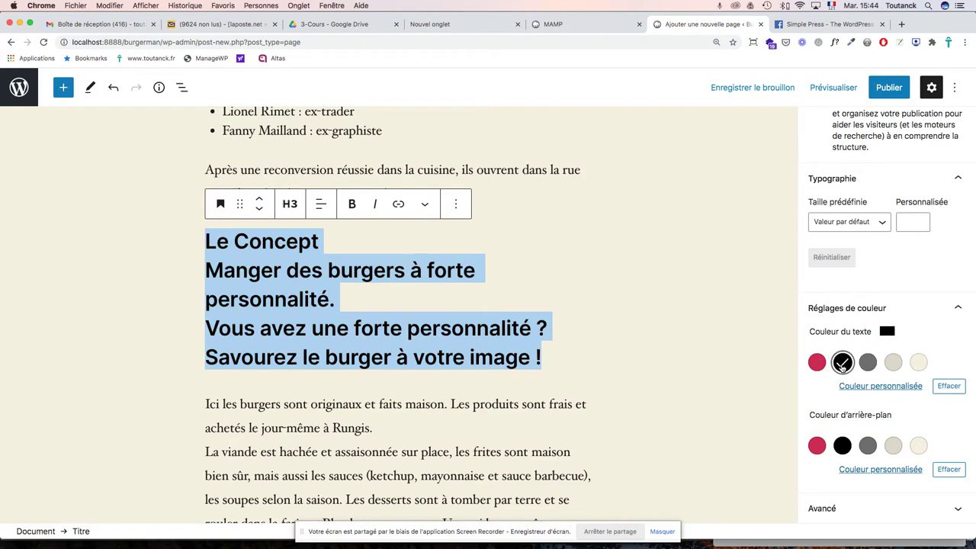
{"action": "left_click", "coordinate": [816, 447]}
{"action": "scroll", "coordinate": [732, 320], "scroll_direction": "up", "scroll_amount": 2}
{"action": "scroll", "coordinate": [732, 320], "scroll_direction": "down", "scroll_amount": 2}
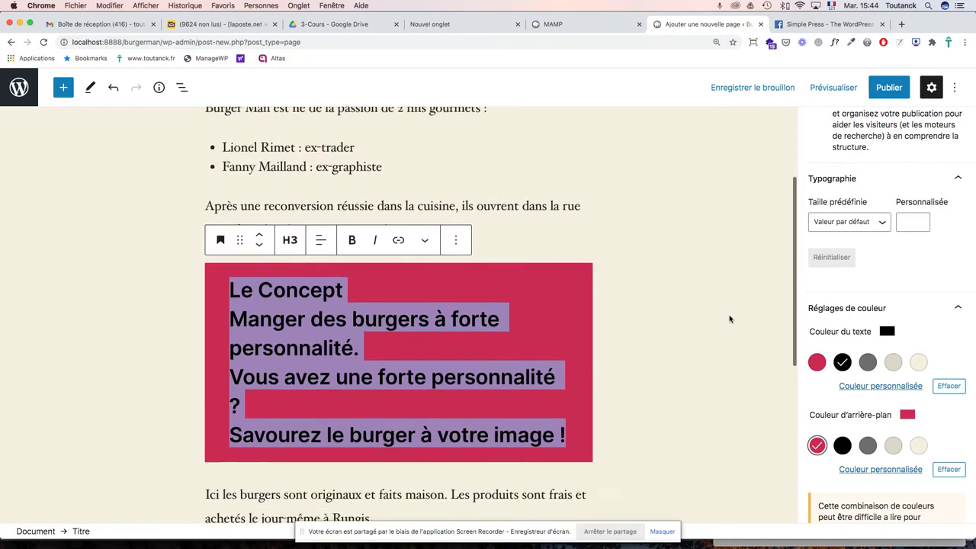
{"action": "left_click", "coordinate": [918, 445]}
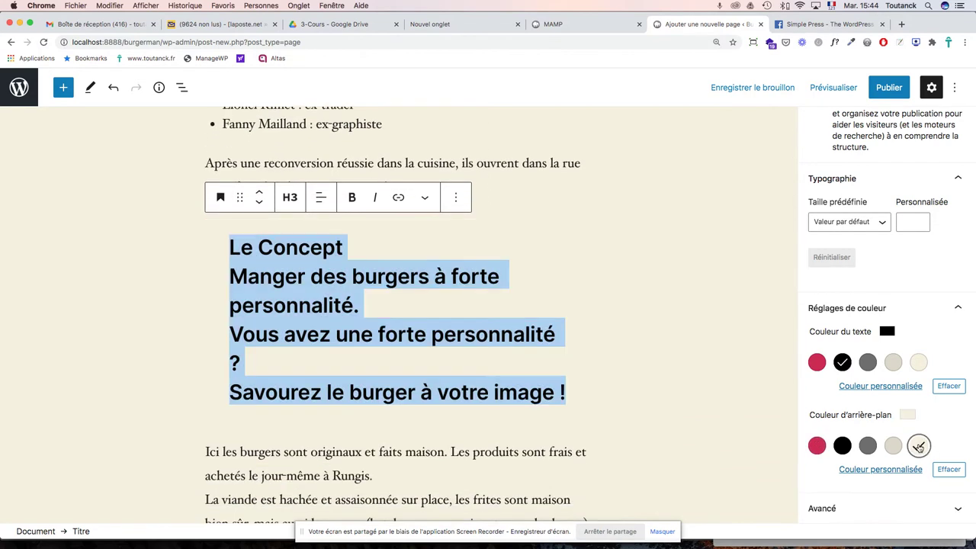
Step: Give the "Le Concept" heading block the crimson preset background and cream preset text
{"action": "left_click", "coordinate": [817, 445]}
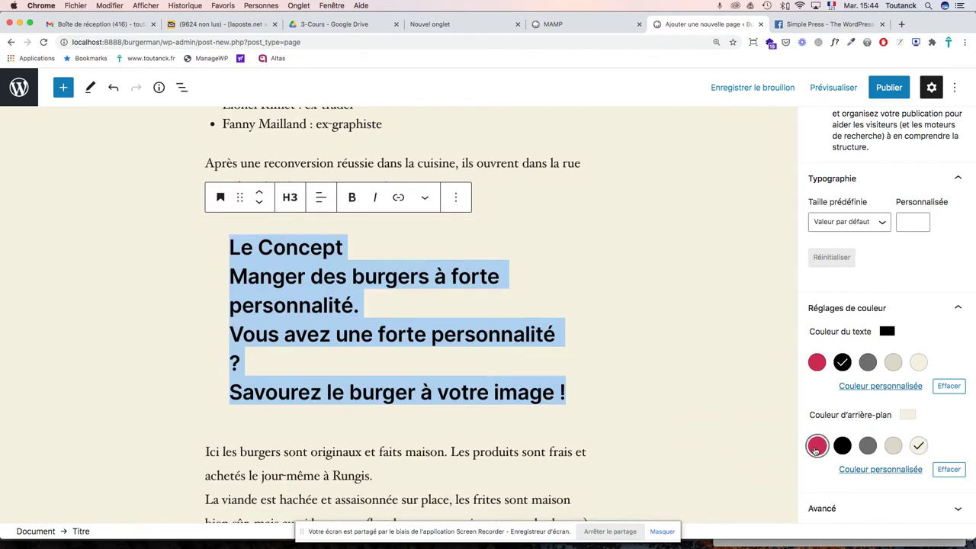
{"action": "left_click", "coordinate": [918, 362]}
{"action": "left_click", "coordinate": [734, 293]}
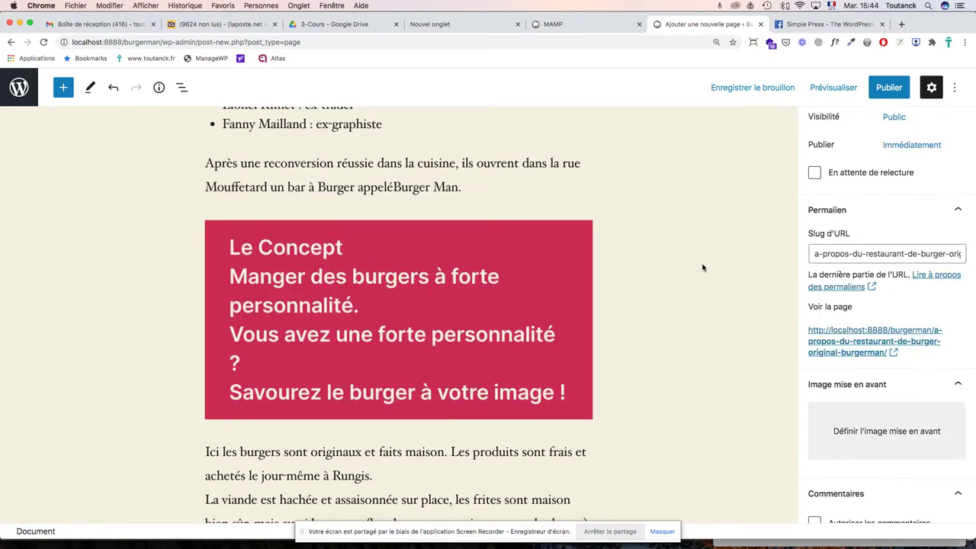
Step: Check which block types the "Le Concept" heading can be transformed into, leaving its type as it is
{"action": "scroll", "coordinate": [703, 268], "scroll_direction": "up", "scroll_amount": 2}
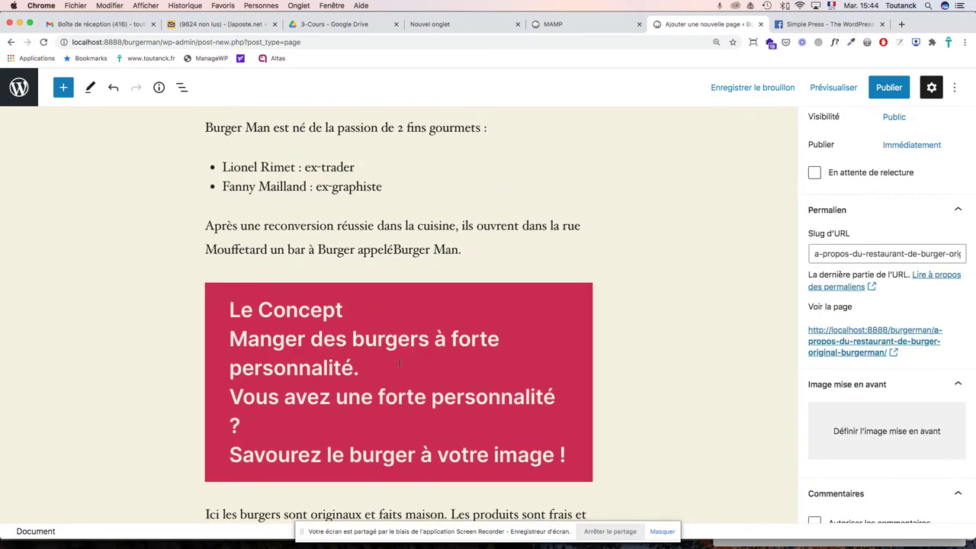
{"action": "left_click", "coordinate": [344, 311]}
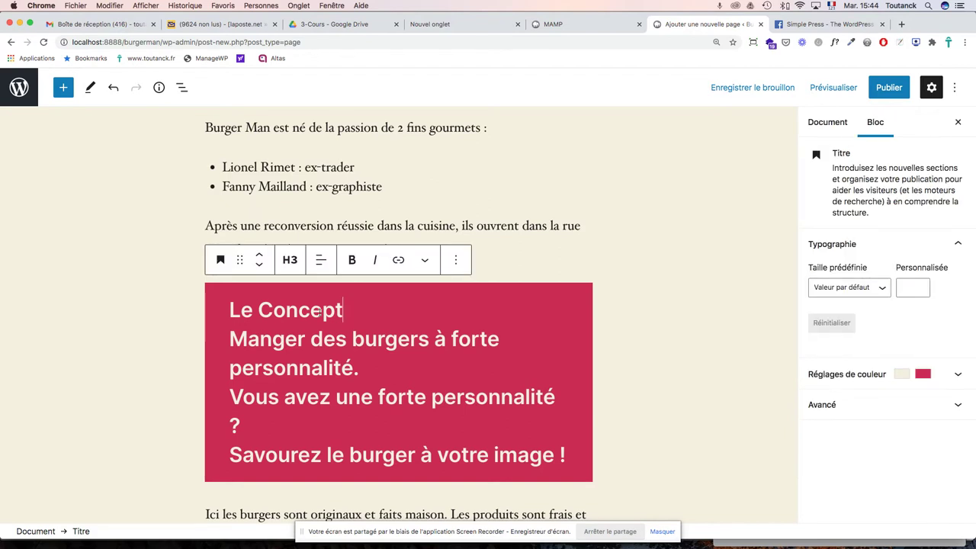
{"action": "left_click_drag", "start_coordinate": [343, 310], "coordinate": [230, 311]}
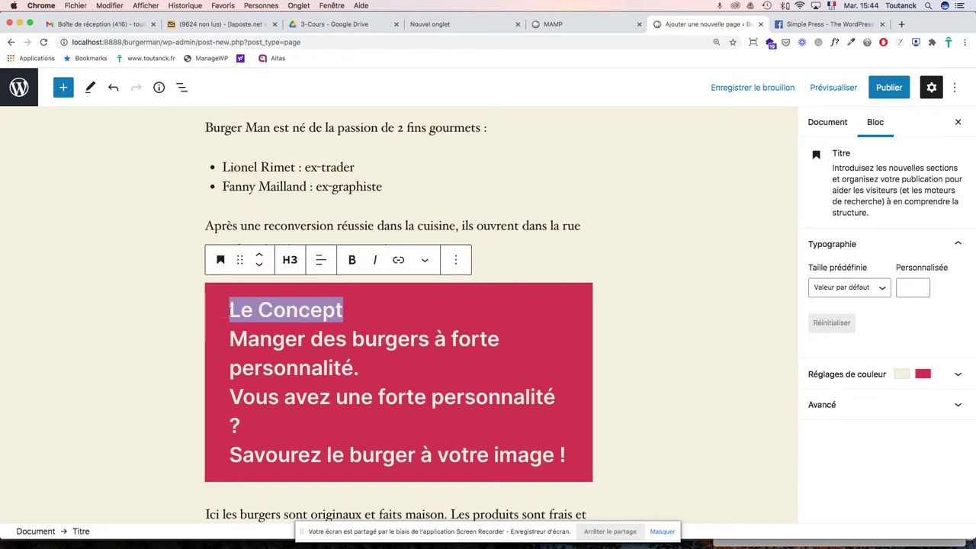
{"action": "left_click", "coordinate": [221, 261]}
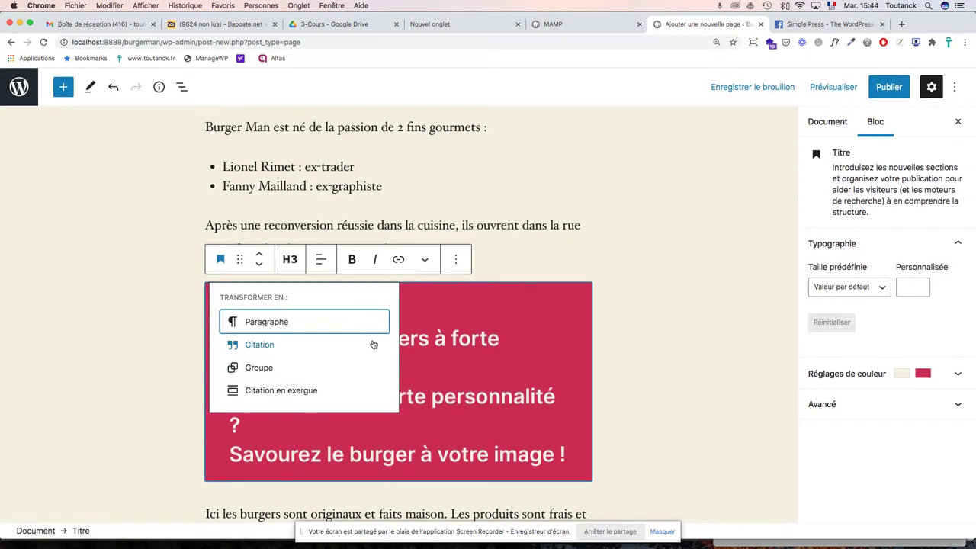
{"action": "left_click", "coordinate": [489, 273]}
{"action": "scroll", "coordinate": [572, 309], "scroll_direction": "up", "scroll_amount": 2}
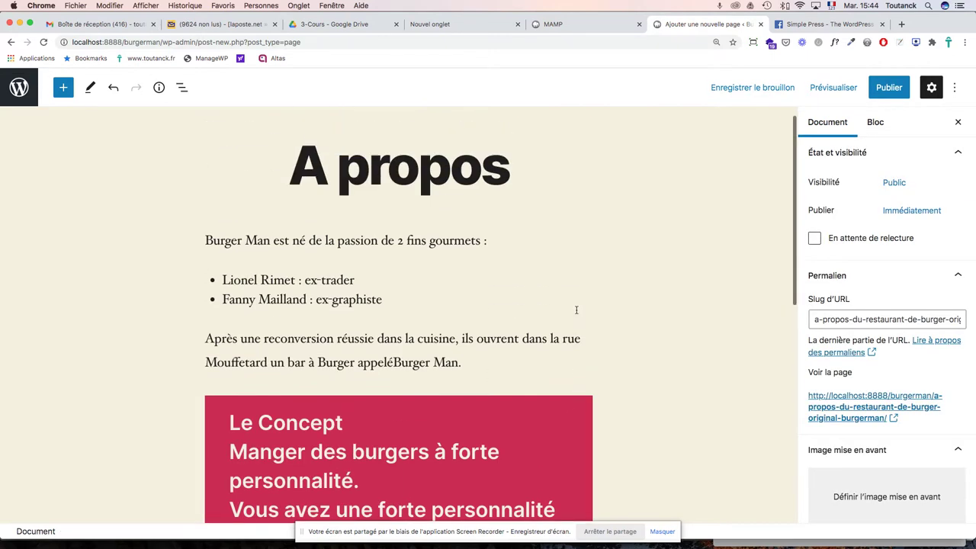
Step: Review the "A propos" page's content from heading to closing paragraph and publish it publicly with immediate effect
{"action": "scroll", "coordinate": [575, 309], "scroll_direction": "down", "scroll_amount": 6}
{"action": "scroll", "coordinate": [577, 310], "scroll_direction": "up", "scroll_amount": 1}
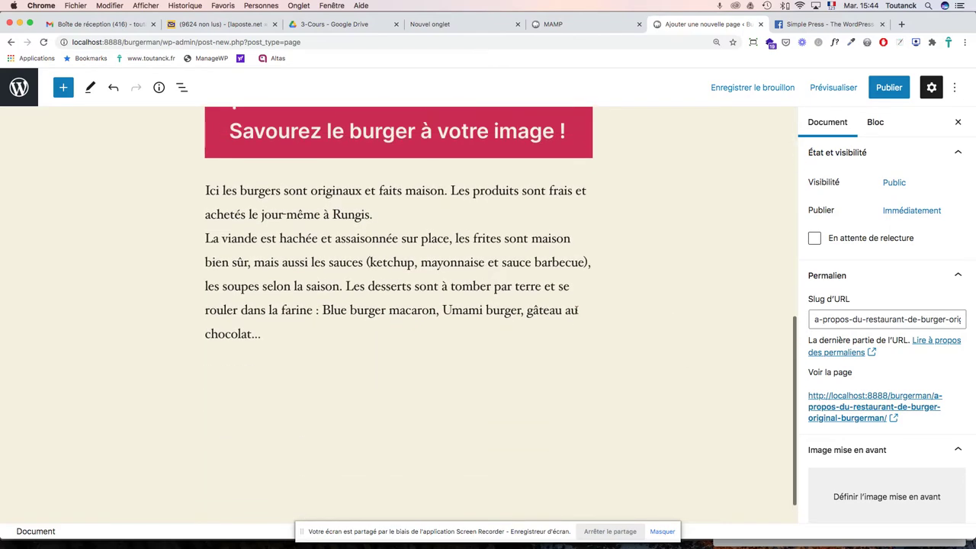
{"action": "scroll", "coordinate": [576, 310], "scroll_direction": "up", "scroll_amount": 5}
{"action": "scroll", "coordinate": [577, 310], "scroll_direction": "down", "scroll_amount": 6}
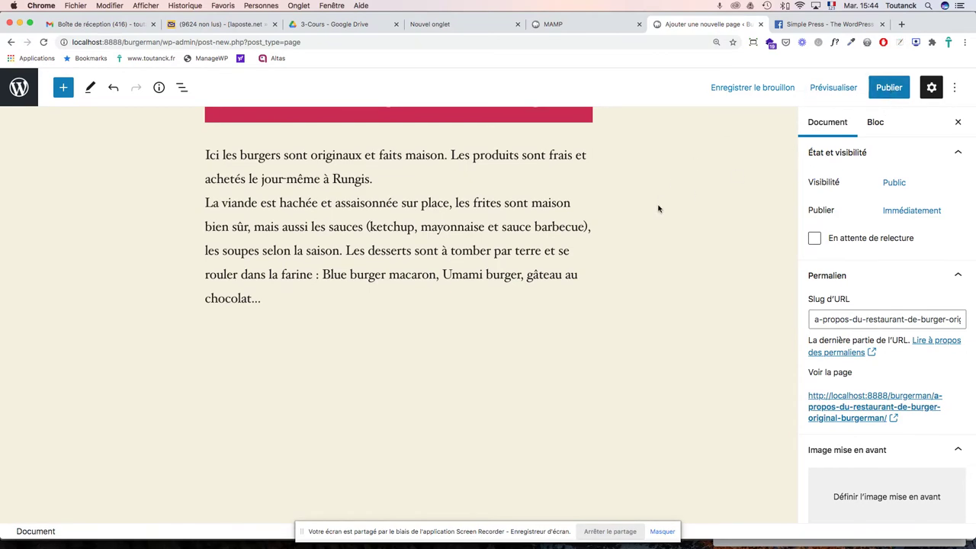
{"action": "scroll", "coordinate": [671, 196], "scroll_direction": "up", "scroll_amount": 5}
{"action": "left_click", "coordinate": [887, 87]}
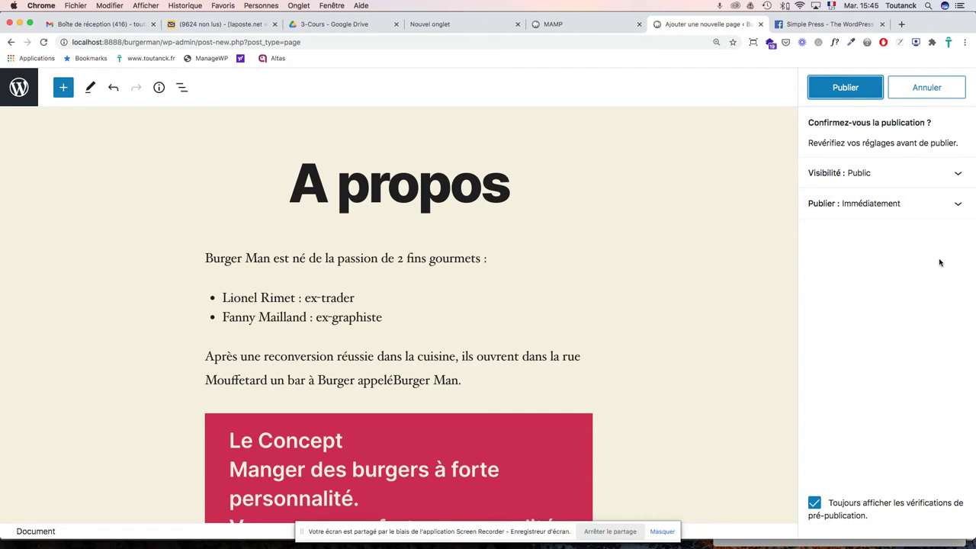
{"action": "left_click", "coordinate": [861, 90]}
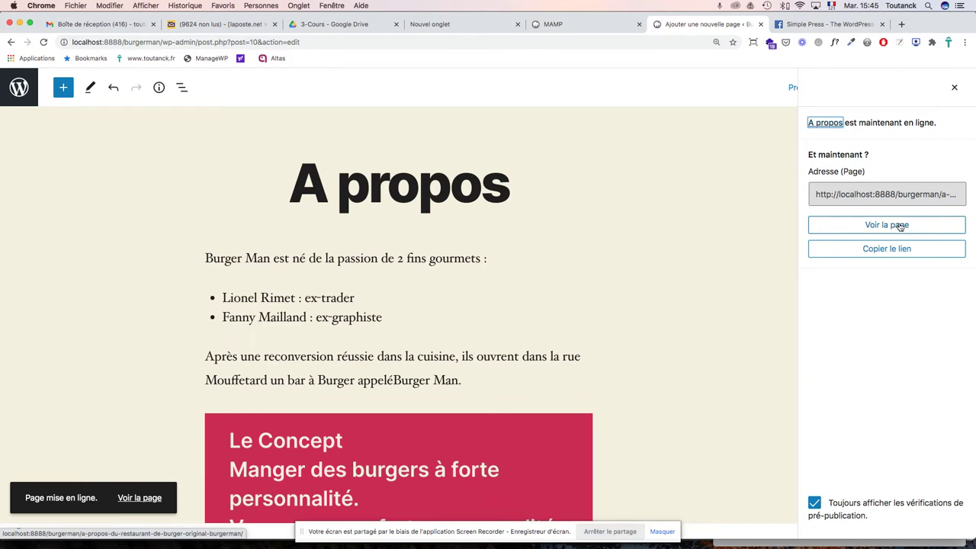
Step: View the published "A propos" page on the live site and check its layout down to the footer
{"action": "left_click", "coordinate": [901, 226]}
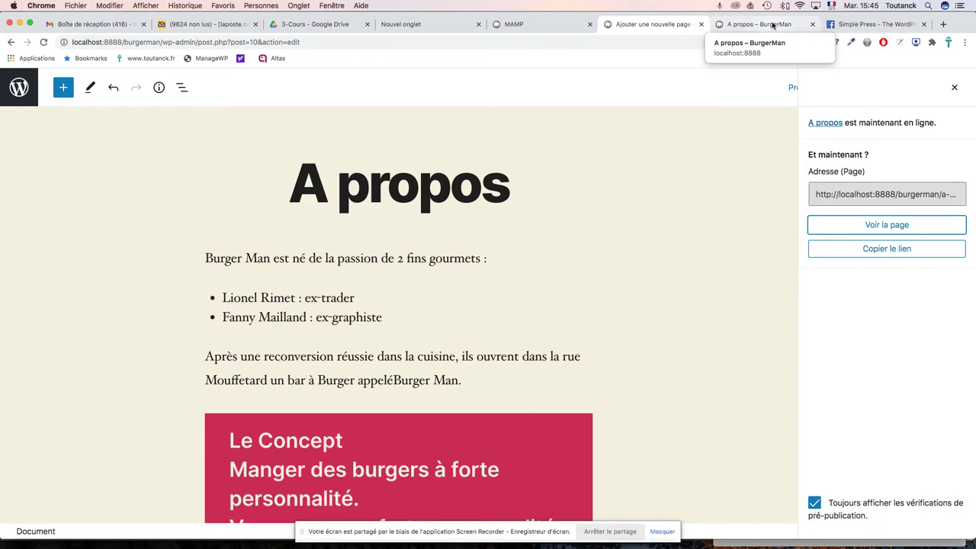
{"action": "left_click", "coordinate": [772, 26]}
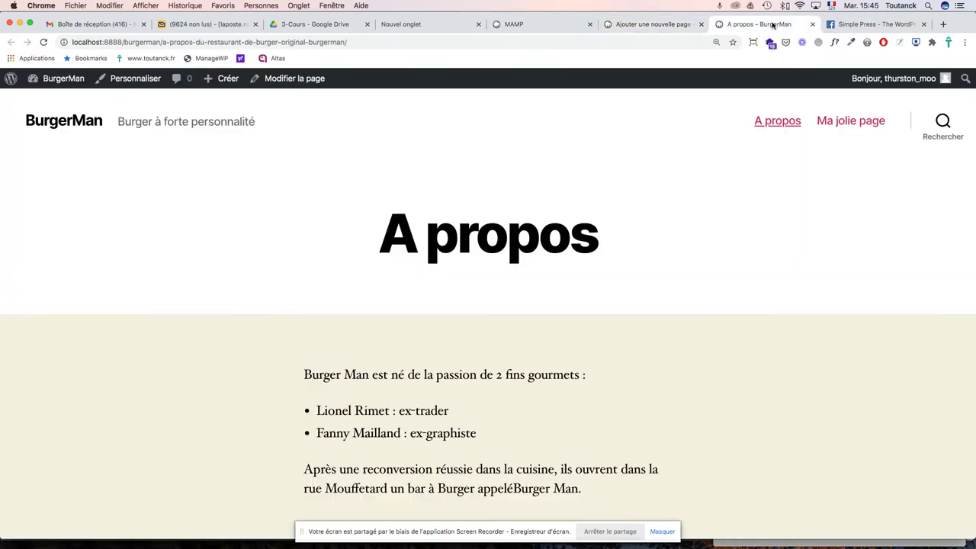
{"action": "scroll", "coordinate": [779, 219], "scroll_direction": "down", "scroll_amount": 5}
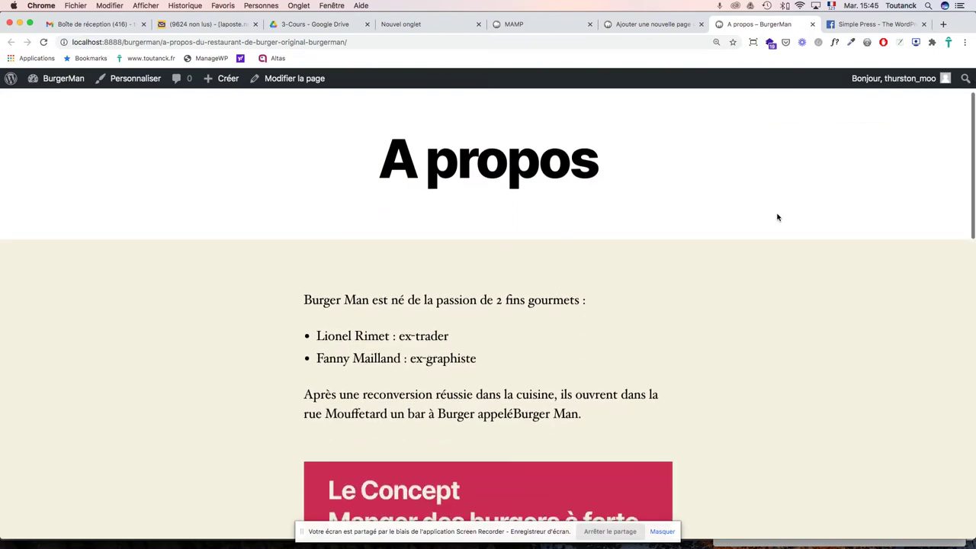
{"action": "scroll", "coordinate": [778, 219], "scroll_direction": "down", "scroll_amount": 10}
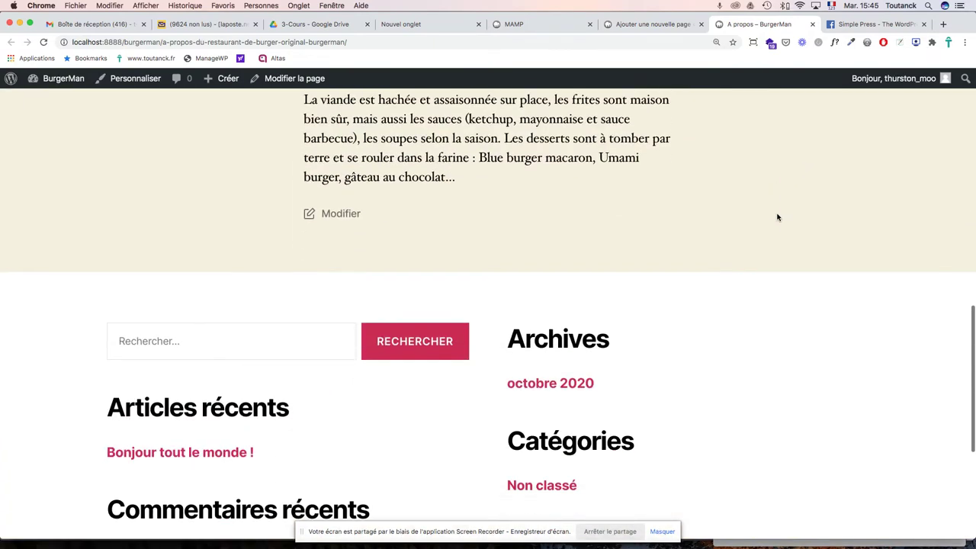
{"action": "scroll", "coordinate": [779, 219], "scroll_direction": "up", "scroll_amount": 15}
{"action": "scroll", "coordinate": [777, 217], "scroll_direction": "up", "scroll_amount": 4}
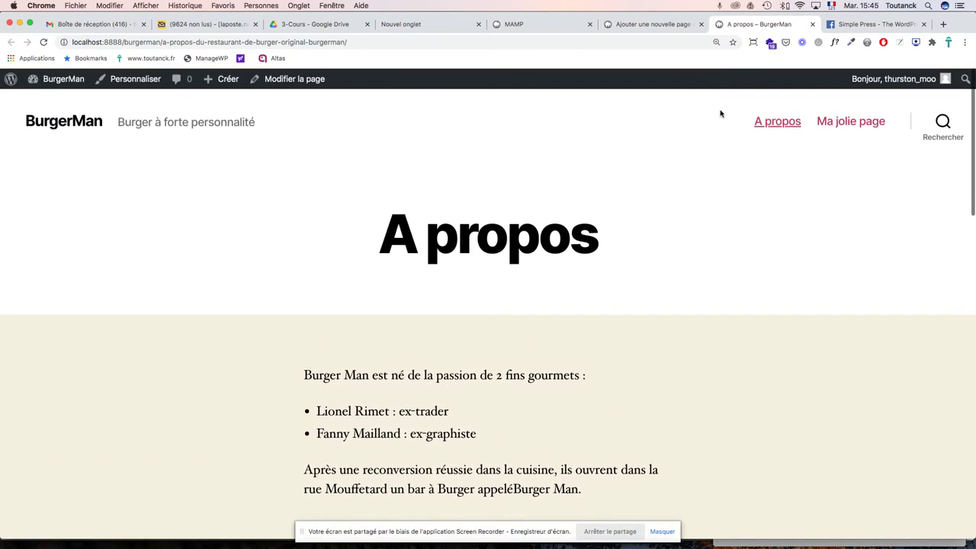
Step: Return to the page editor, dismiss the publication confirmation and settings sidebar, and go back to the list of all pages
{"action": "left_click", "coordinate": [639, 25]}
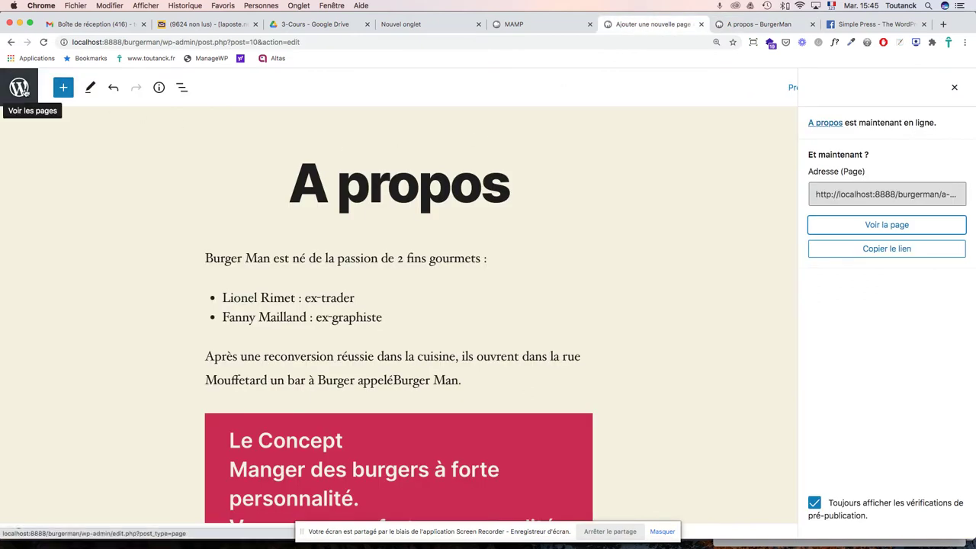
{"action": "left_click", "coordinate": [954, 87]}
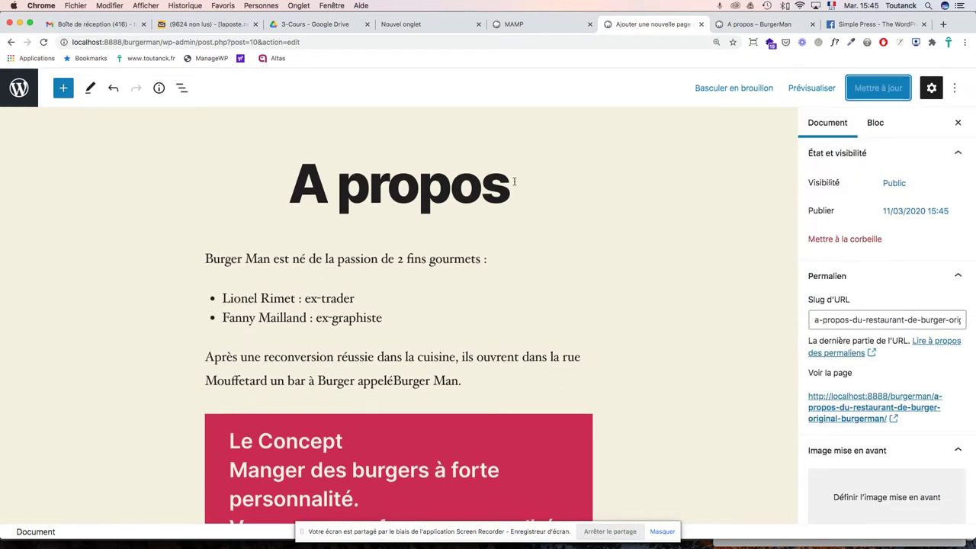
{"action": "left_click", "coordinate": [931, 87]}
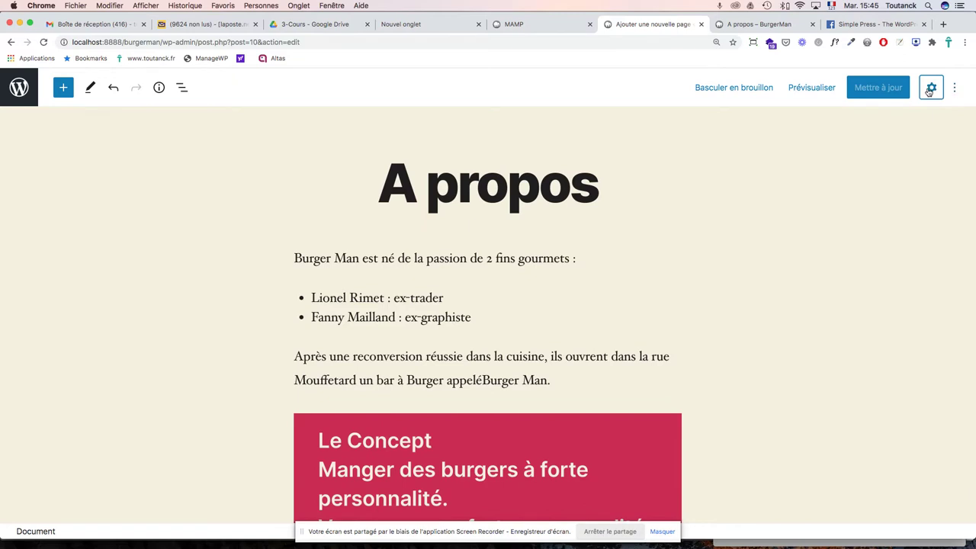
{"action": "left_click", "coordinate": [953, 89]}
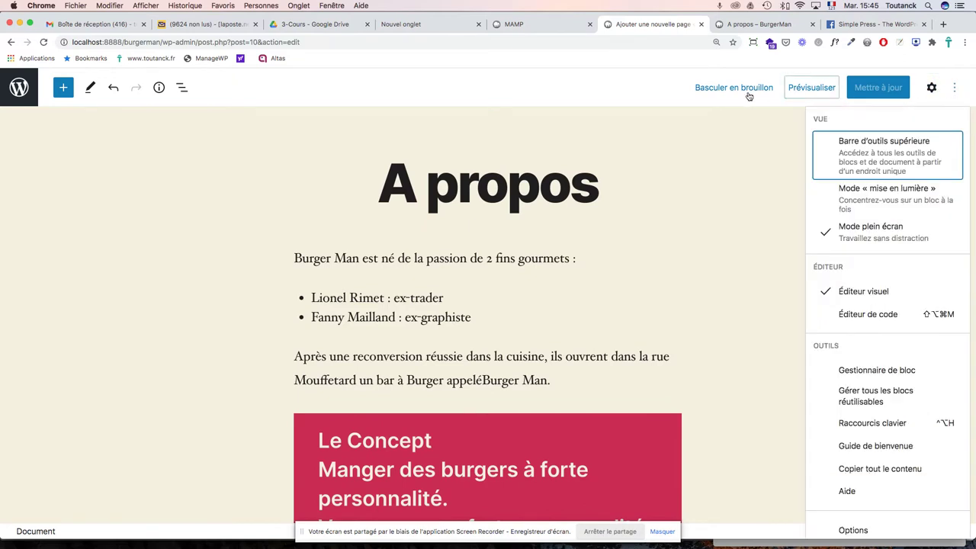
{"action": "left_click", "coordinate": [109, 102]}
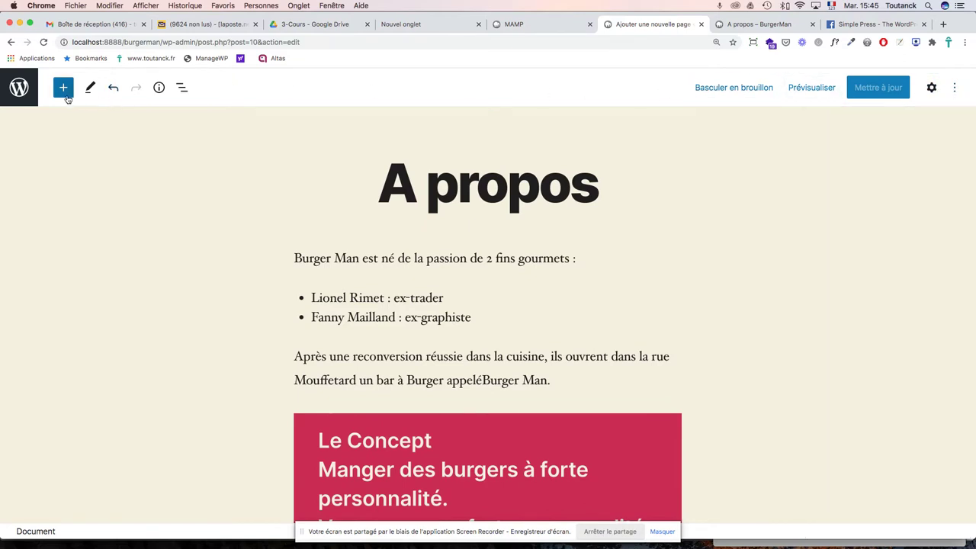
{"action": "left_click", "coordinate": [20, 87]}
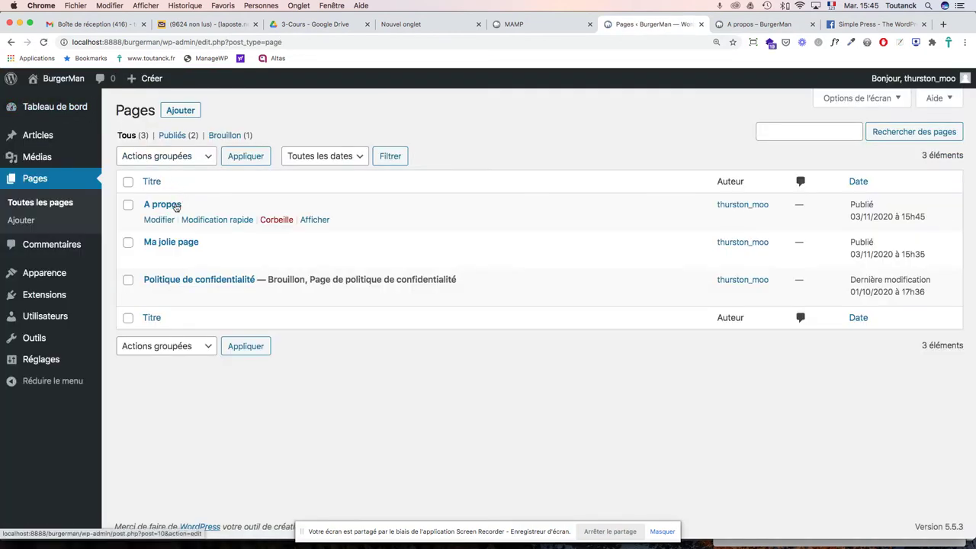
Step: Open quick edit for the "A propos" page and compare its slug with the address of the published page
{"action": "left_click", "coordinate": [199, 220]}
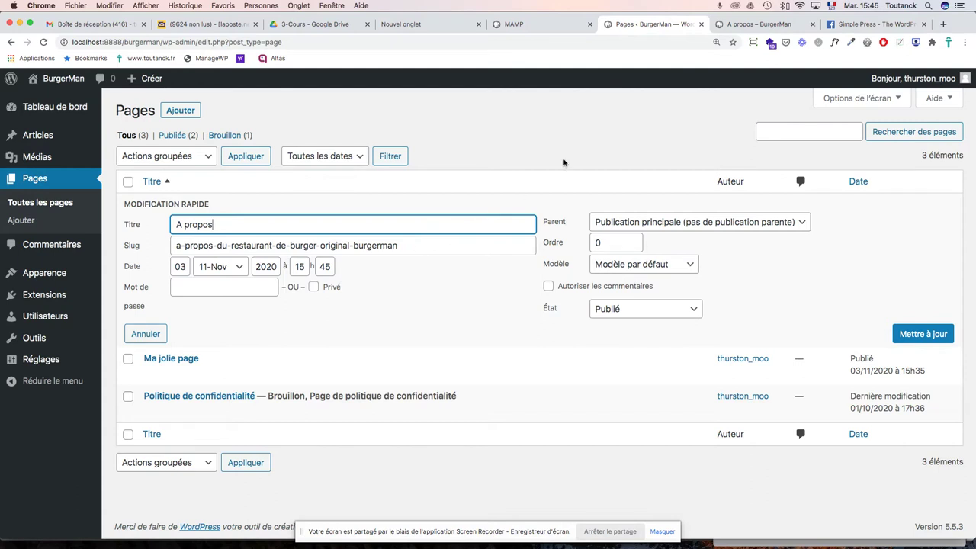
{"action": "left_click", "coordinate": [781, 29]}
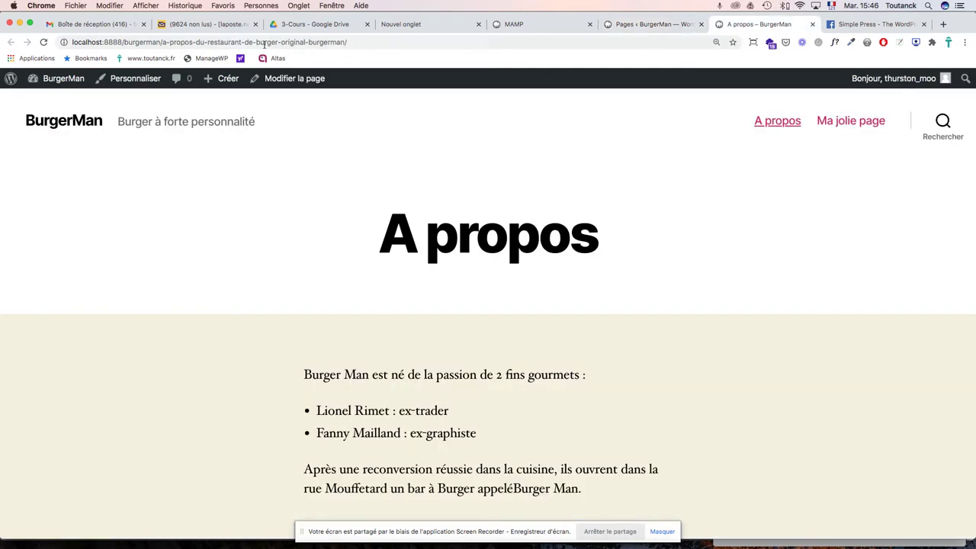
{"action": "left_click_drag", "start_coordinate": [163, 43], "coordinate": [348, 43]}
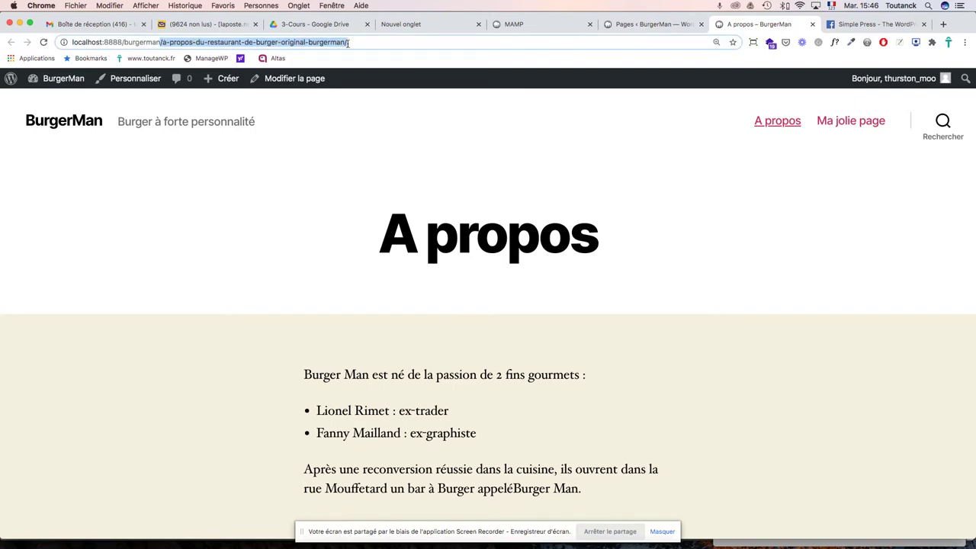
{"action": "left_click", "coordinate": [661, 25]}
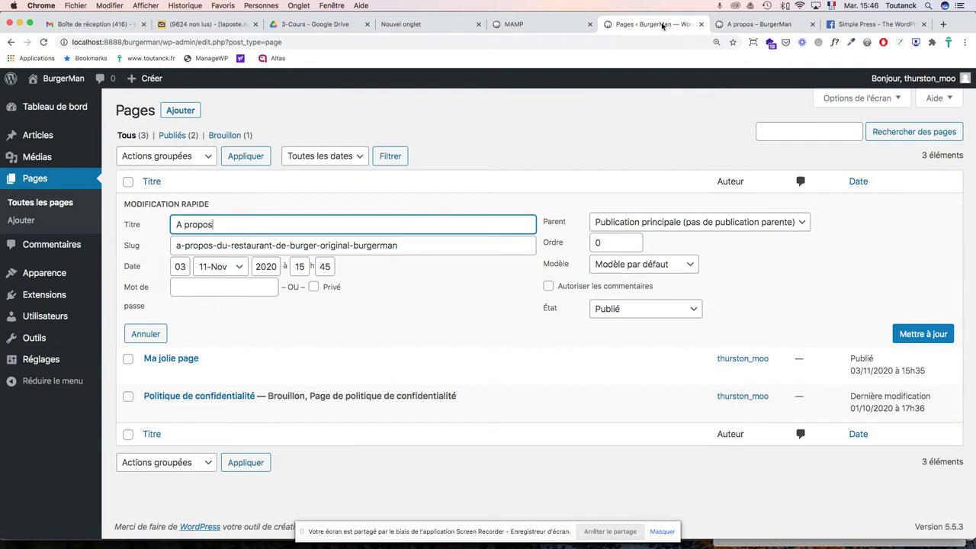
Step: Create a new page titled "Carte", consulting page 2 of burgerman-pages-textes.pdf in Acrobat for the title
{"action": "left_click", "coordinate": [191, 111]}
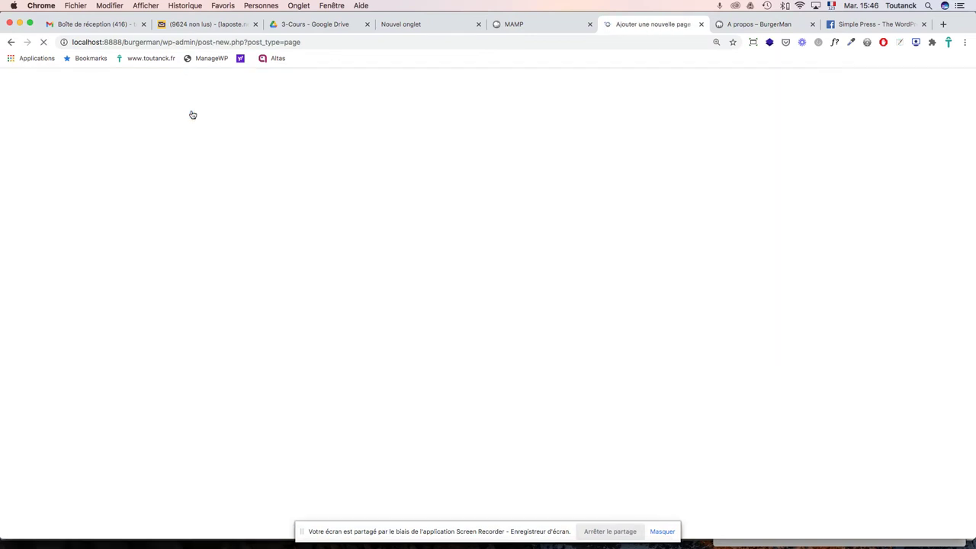
{"action": "key", "text": "super+Tab"}
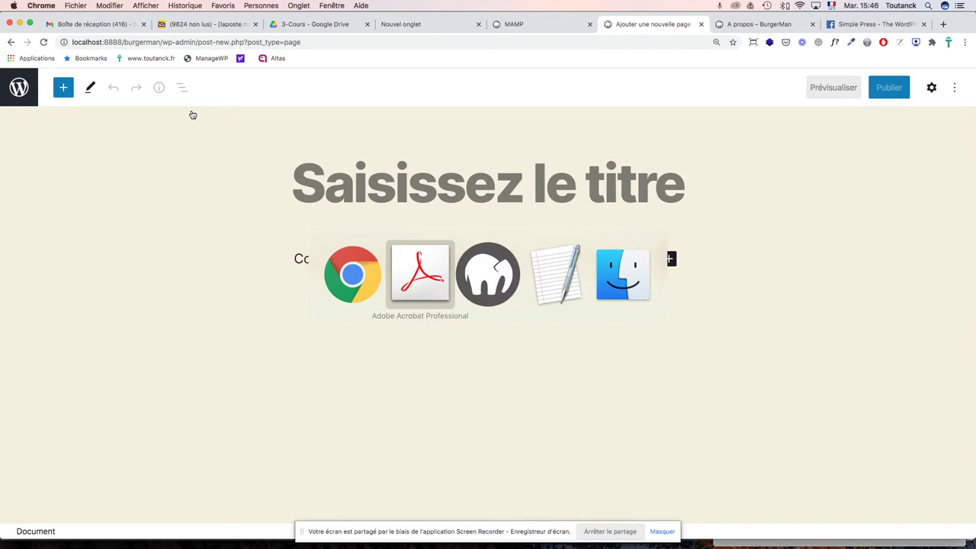
{"action": "key", "text": "Right"}
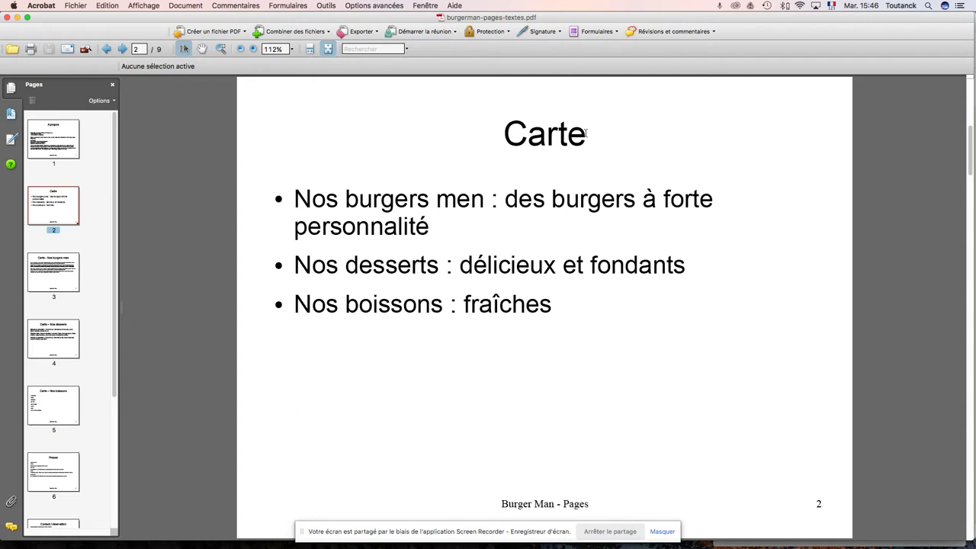
{"action": "key", "text": "super+Tab"}
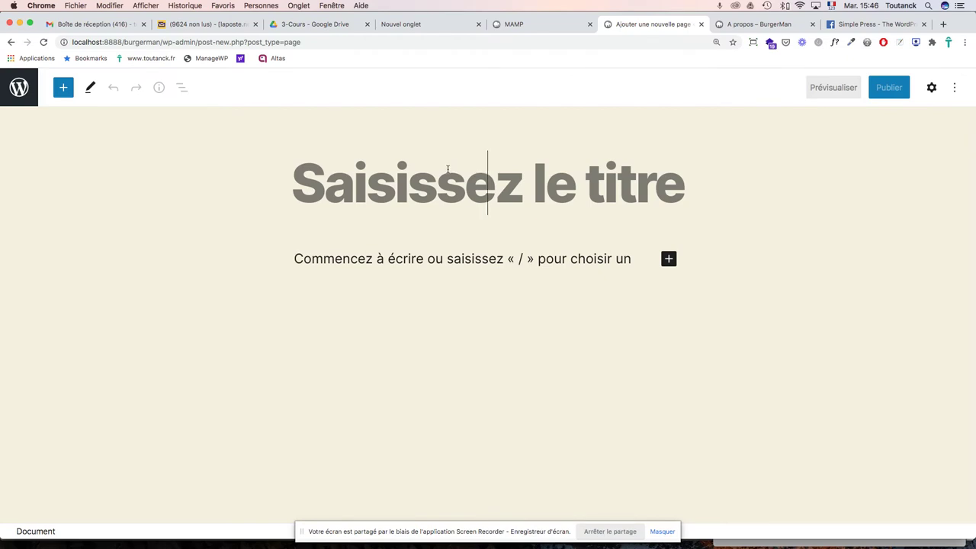
{"action": "type", "text": "Carte"}
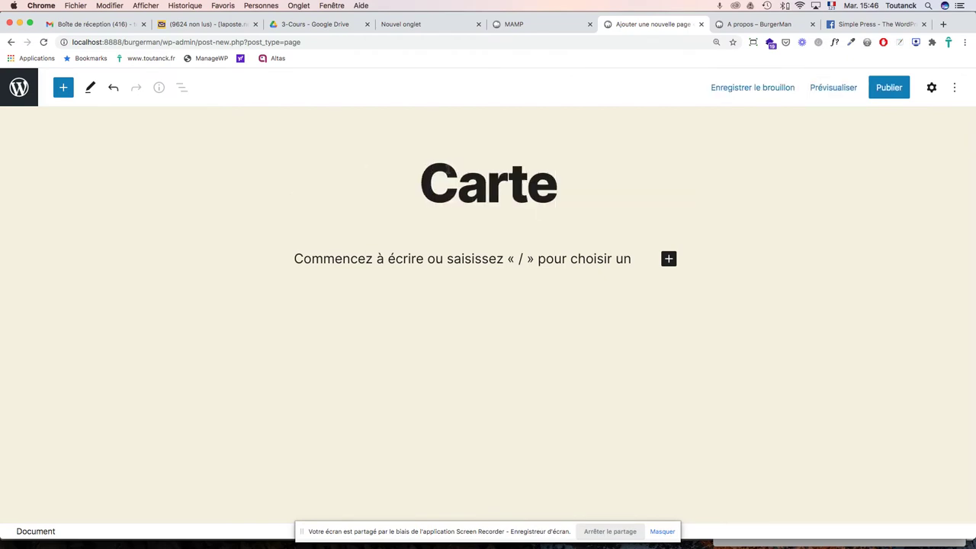
Step: Recheck the menu text in the Acrobat PDF, then insert a Boutons block with a first button labelled "NOS BURGERMEN"
{"action": "key", "text": "super+Tab"}
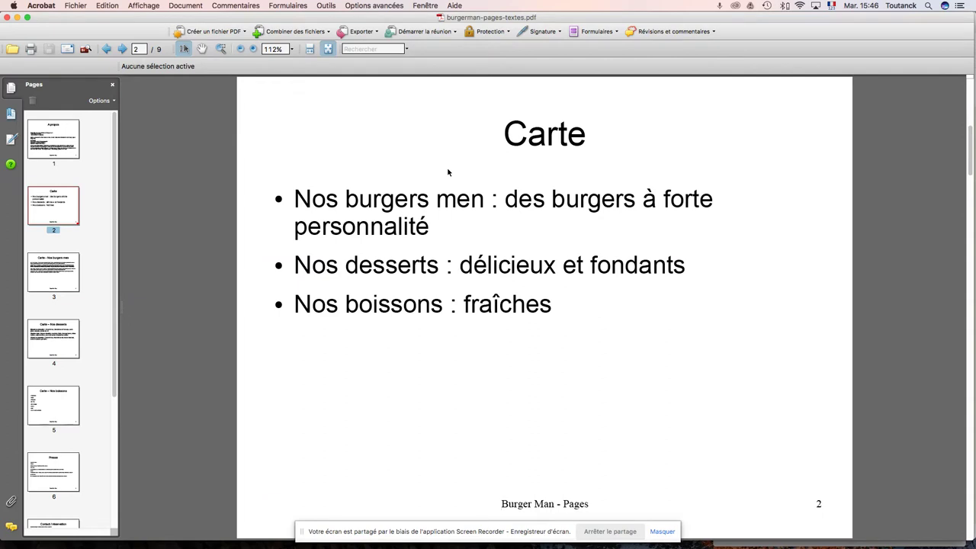
{"action": "key", "text": "super+Tab"}
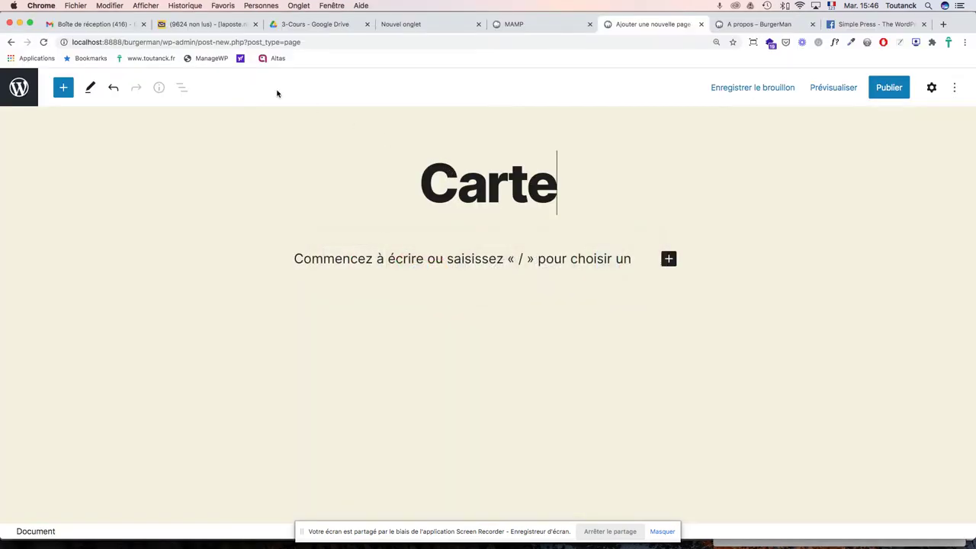
{"action": "left_click", "coordinate": [669, 258]}
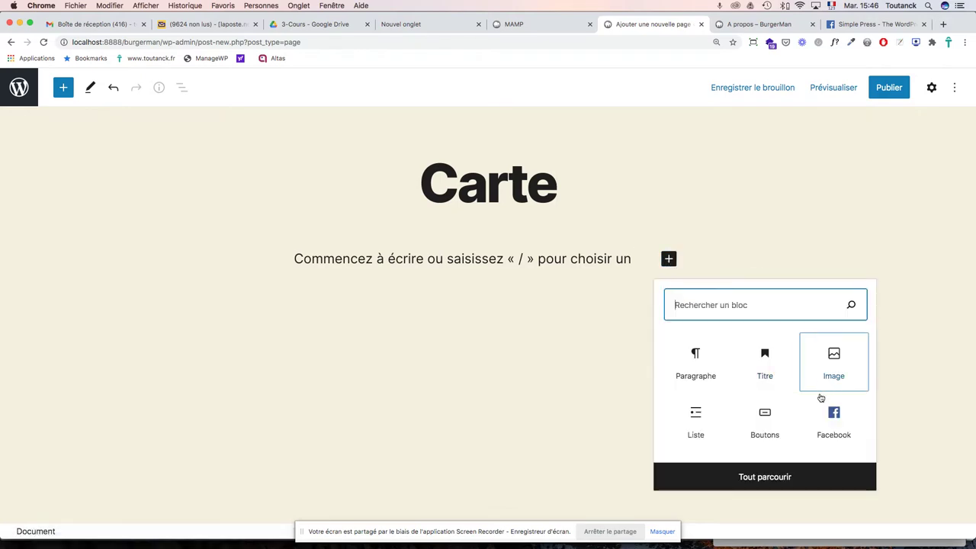
{"action": "left_click", "coordinate": [768, 419]}
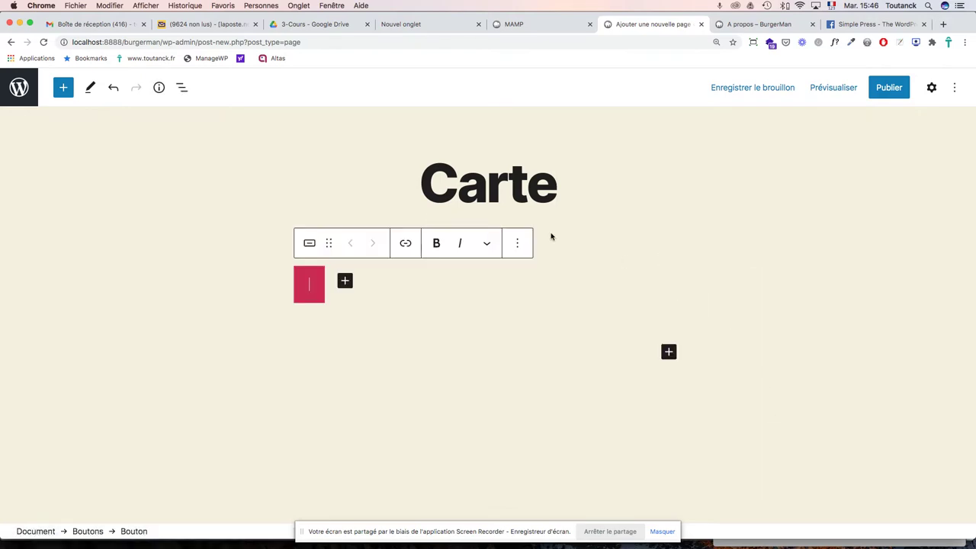
{"action": "type", "text": "N"}
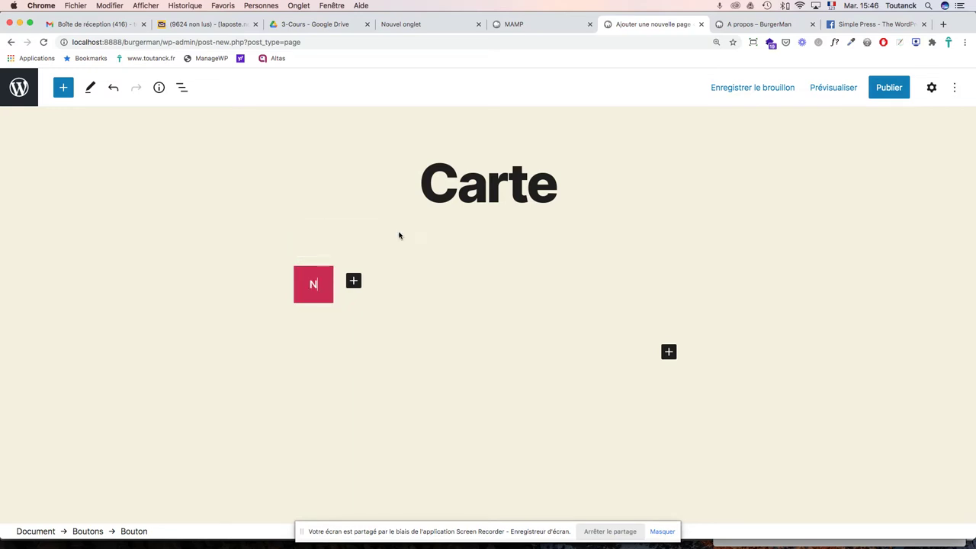
{"action": "type", "text": "OS BURGER"}
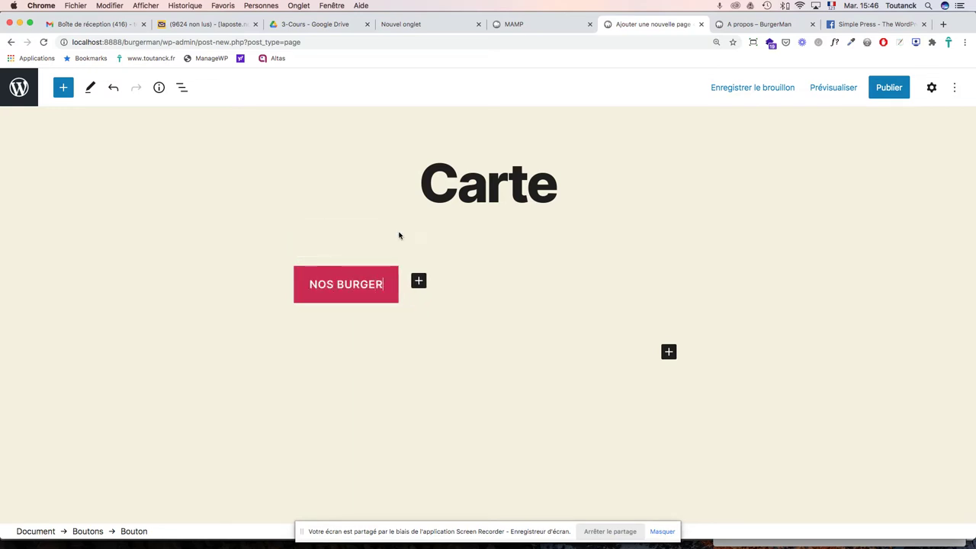
{"action": "type", "text": "MEN"}
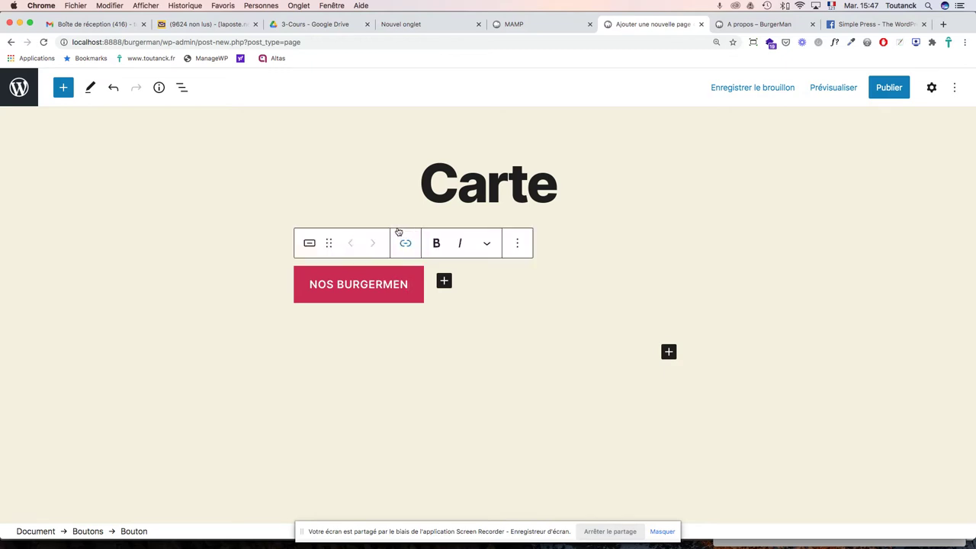
Step: Add a second button beside the first one and label it "NOS BURGER DESSERT"
{"action": "left_click", "coordinate": [444, 283]}
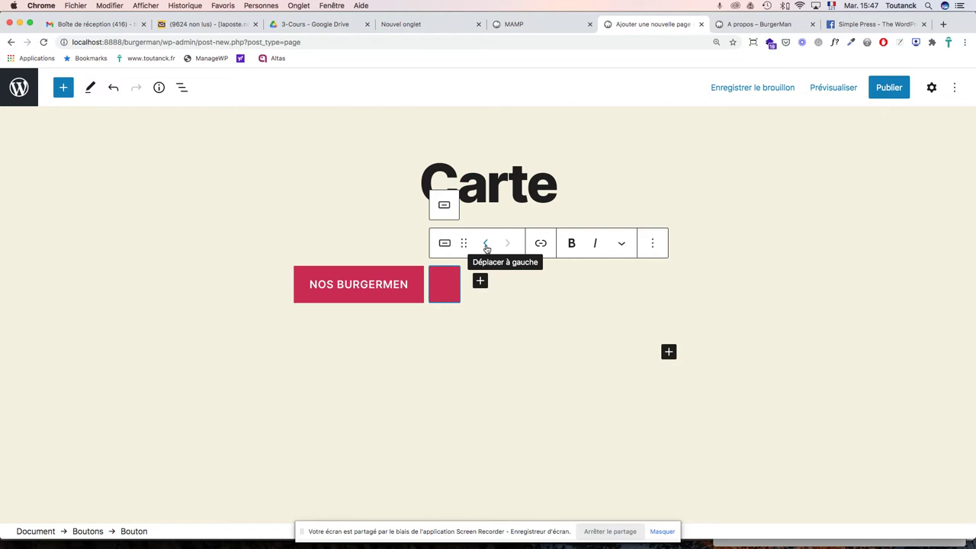
{"action": "type", "text": "N"}
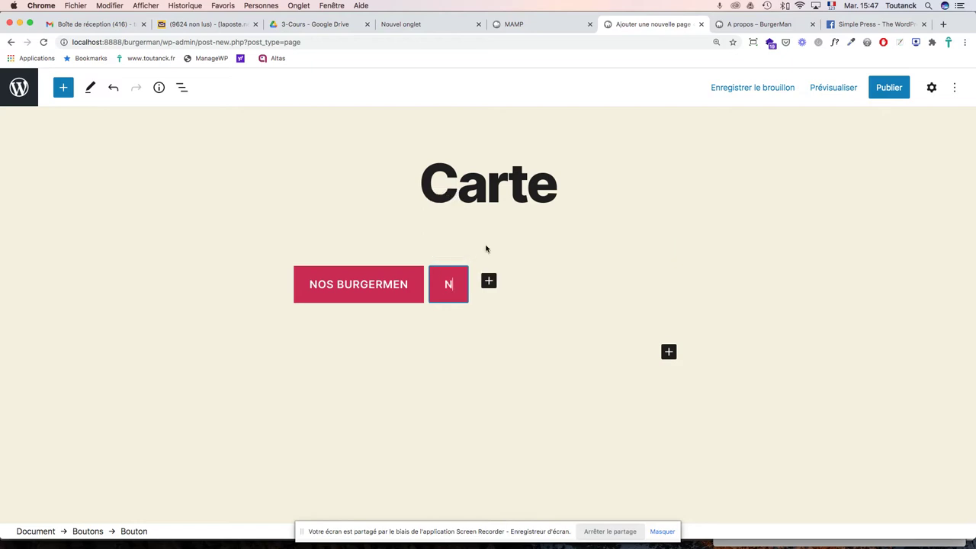
{"action": "type", "text": "OS BU"}
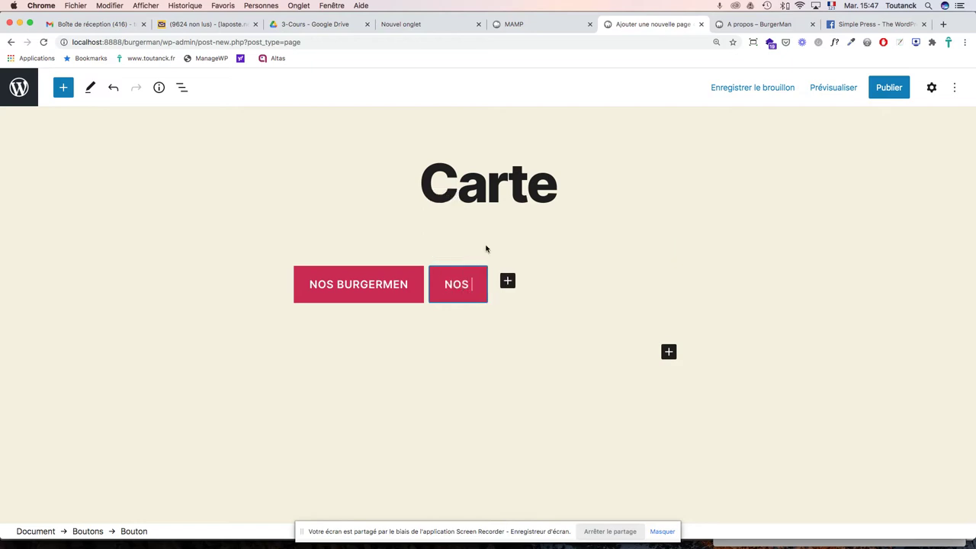
{"action": "type", "text": "RGER "}
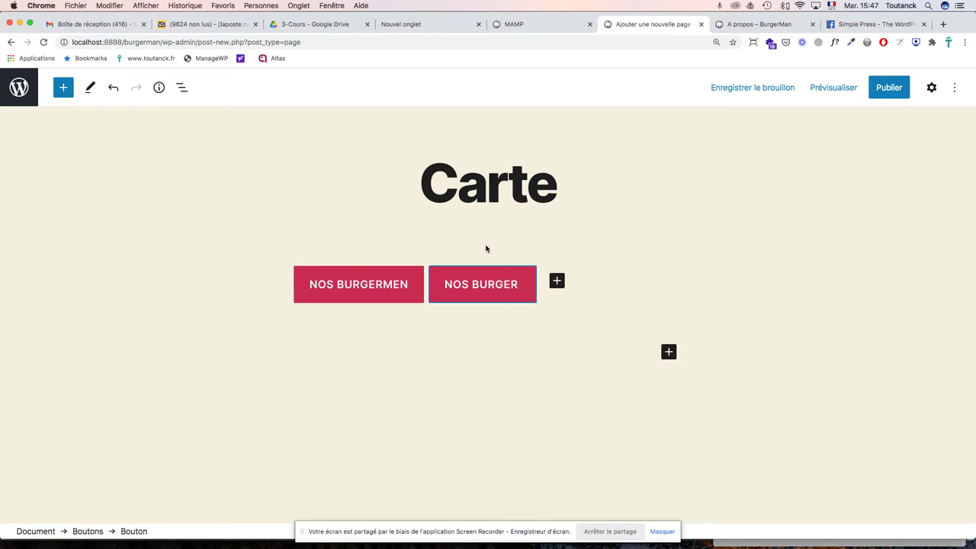
{"action": "type", "text": "DESS"}
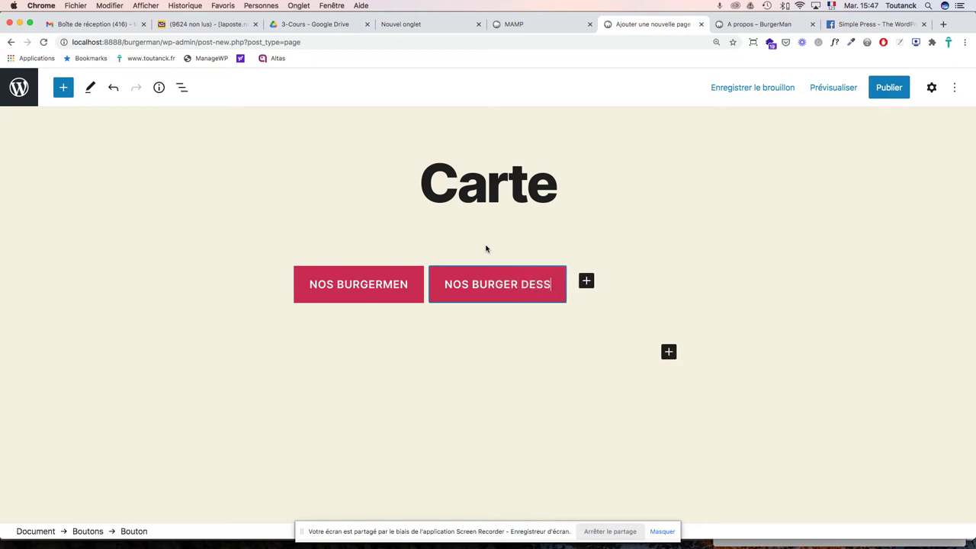
{"action": "type", "text": "ERT"}
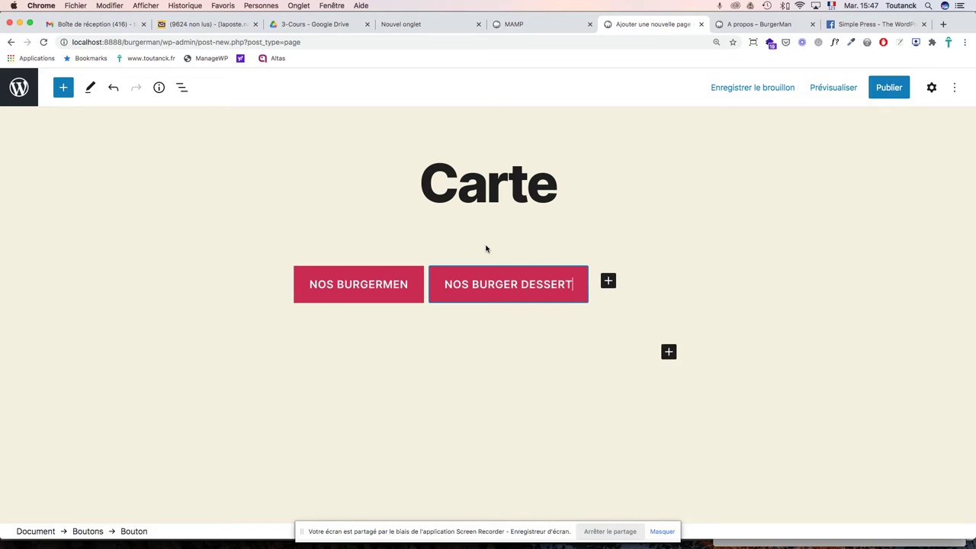
Step: Correct the first button's label to "NOS BURGER MEN" and add an empty third button to the row
{"action": "left_click", "coordinate": [388, 285]}
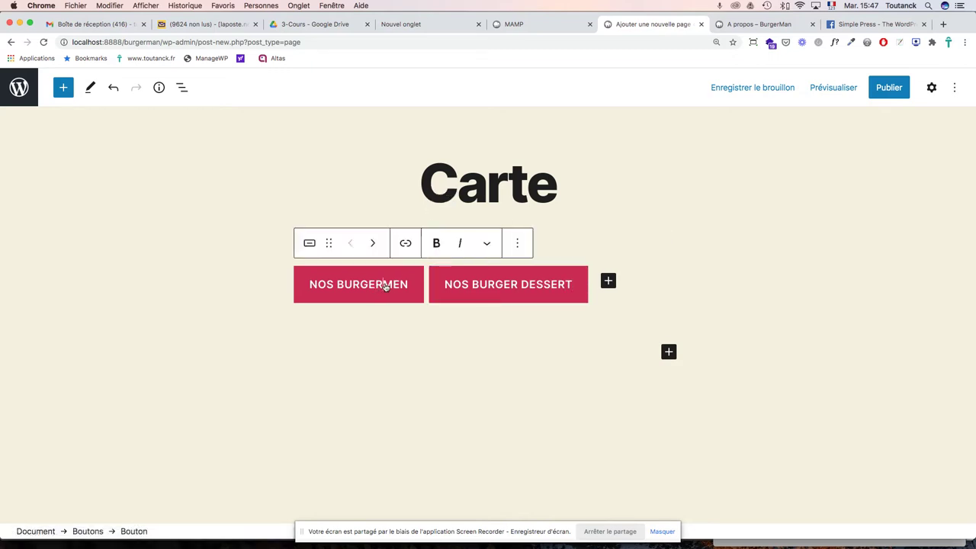
{"action": "left_click", "coordinate": [611, 281]}
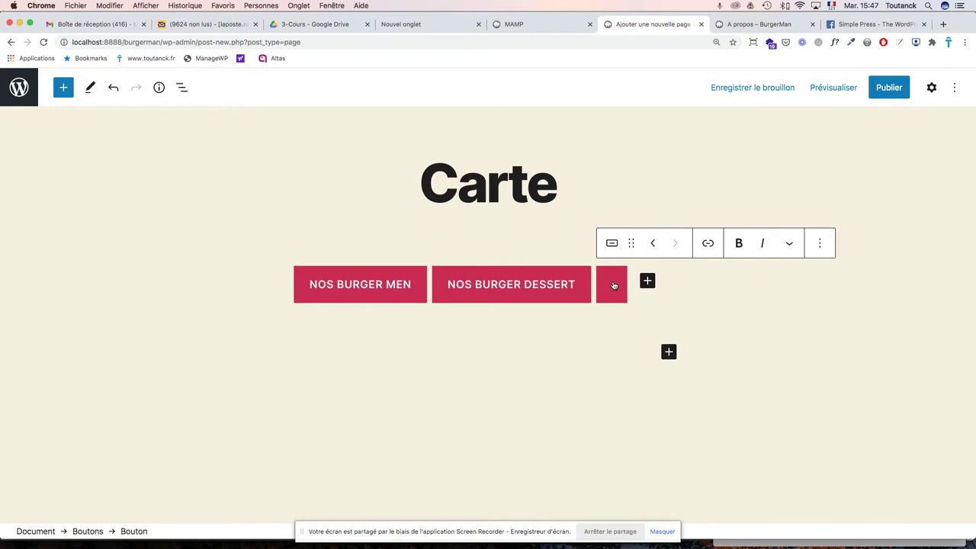
Step: Check the menu headings on the Carte page of the Acrobat PDF and change the second button's label to "NOS DESSERTS"
{"action": "key", "text": "super+Tab"}
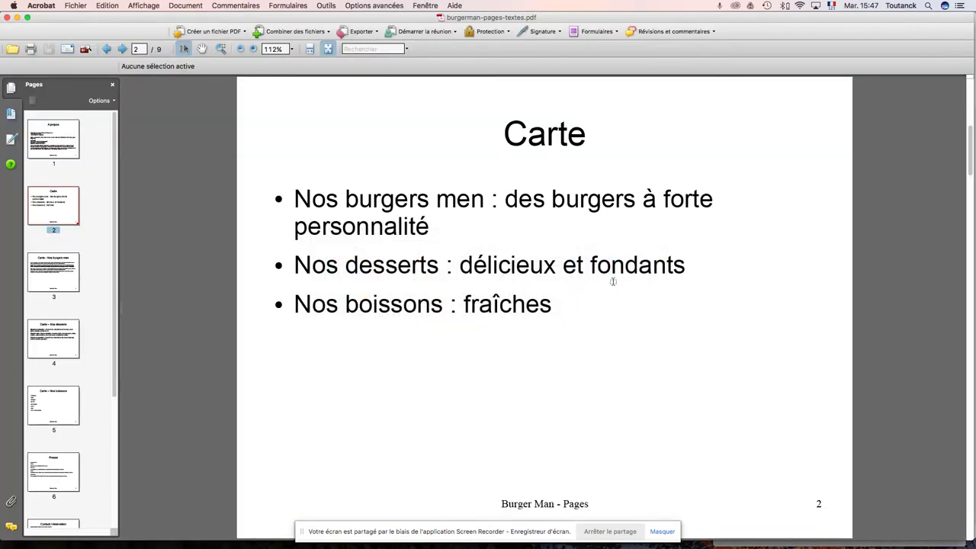
{"action": "key", "text": "super+Tab"}
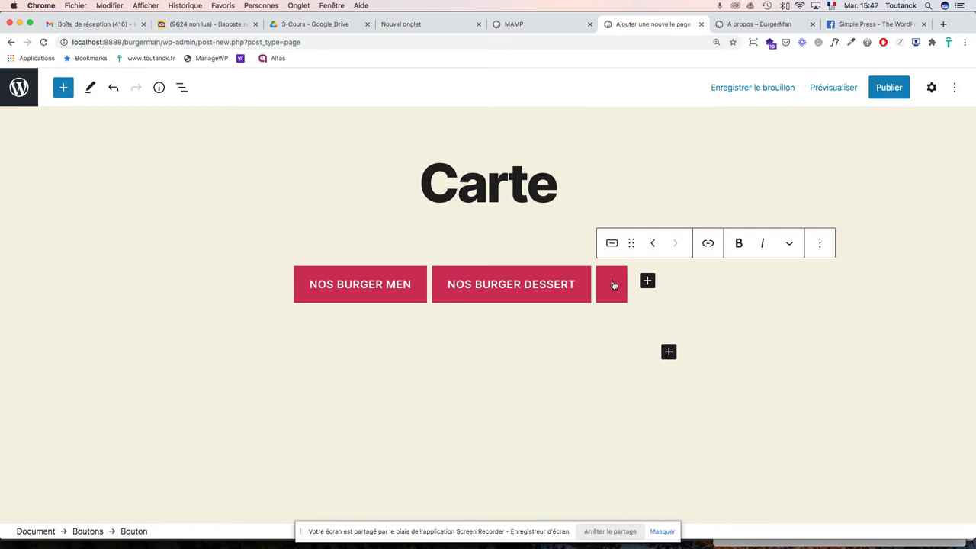
{"action": "double_click", "coordinate": [494, 284]}
{"action": "key", "text": "BackSpace"}
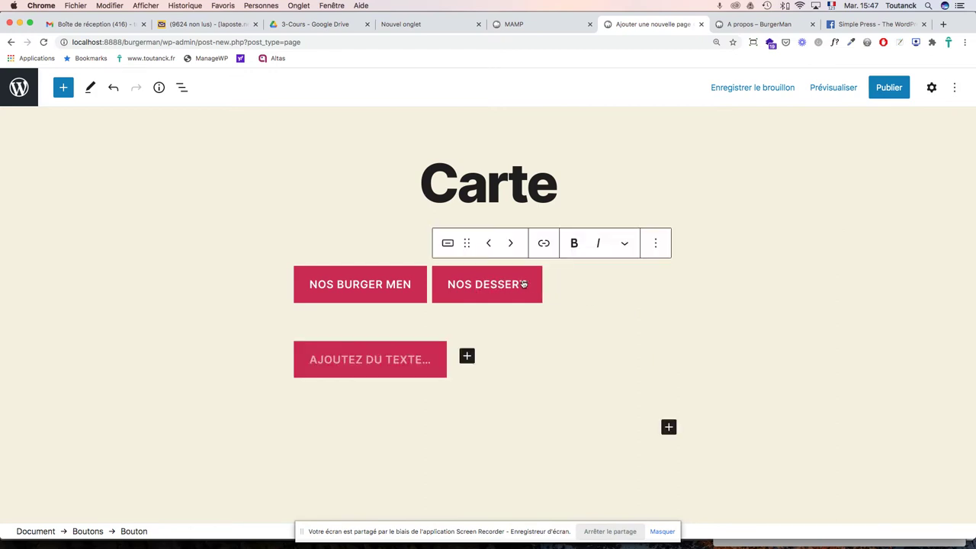
{"action": "type", "text": "S"}
Step: Label the empty third button "NOS BOISSONS" and deselect the block
{"action": "left_click", "coordinate": [417, 359]}
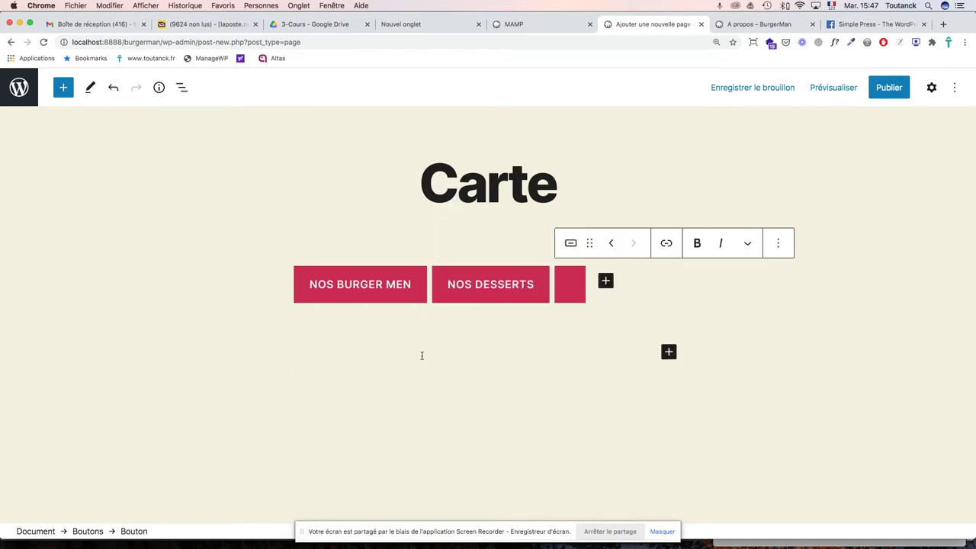
{"action": "type", "text": "NOS"}
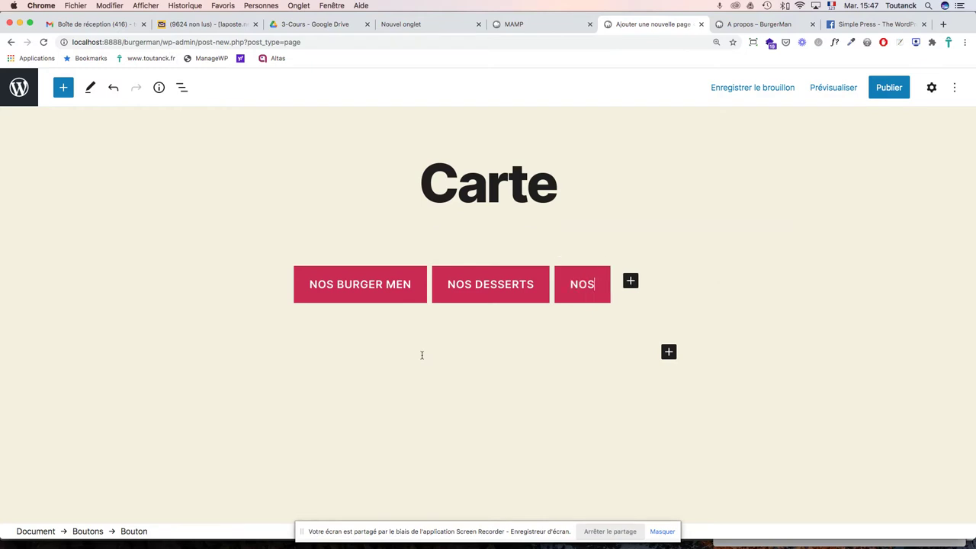
{"action": "type", "text": " BOISSONS"}
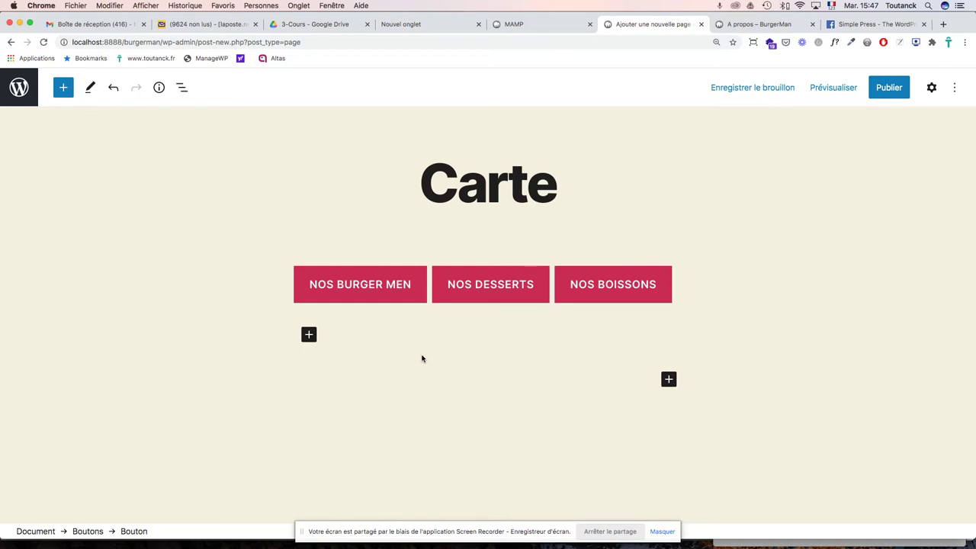
{"action": "left_click", "coordinate": [719, 298]}
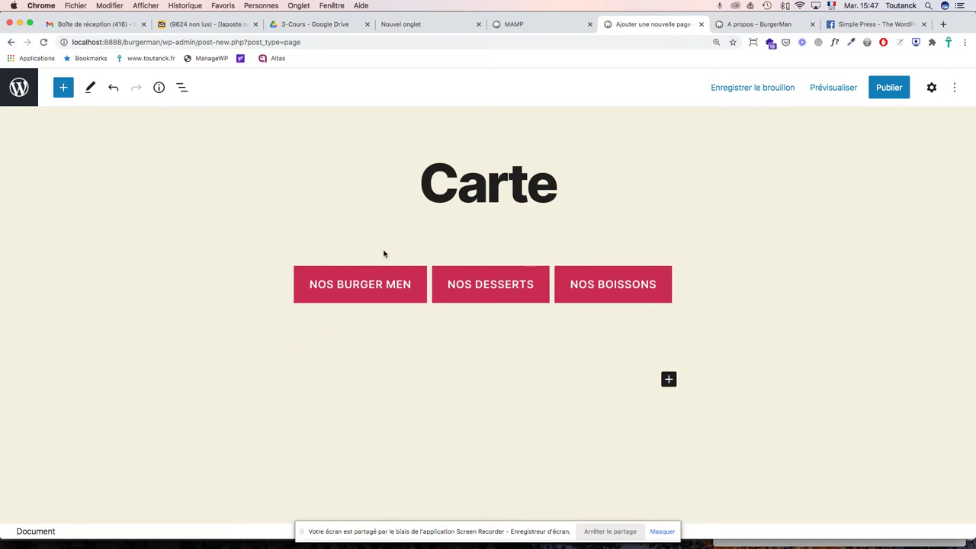
Step: Select the "NOS BOISSONS" button and show its block settings
{"action": "left_click", "coordinate": [472, 274]}
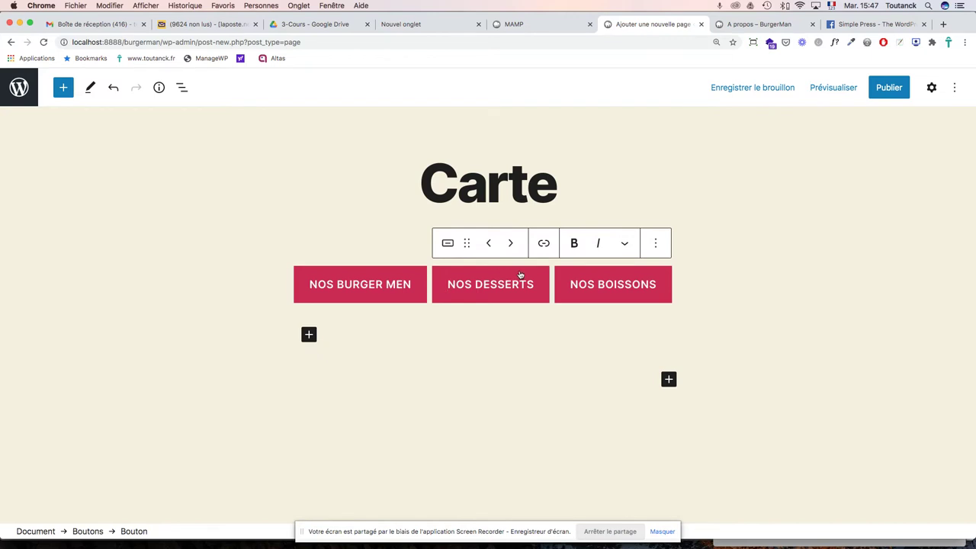
{"action": "left_click", "coordinate": [664, 285]}
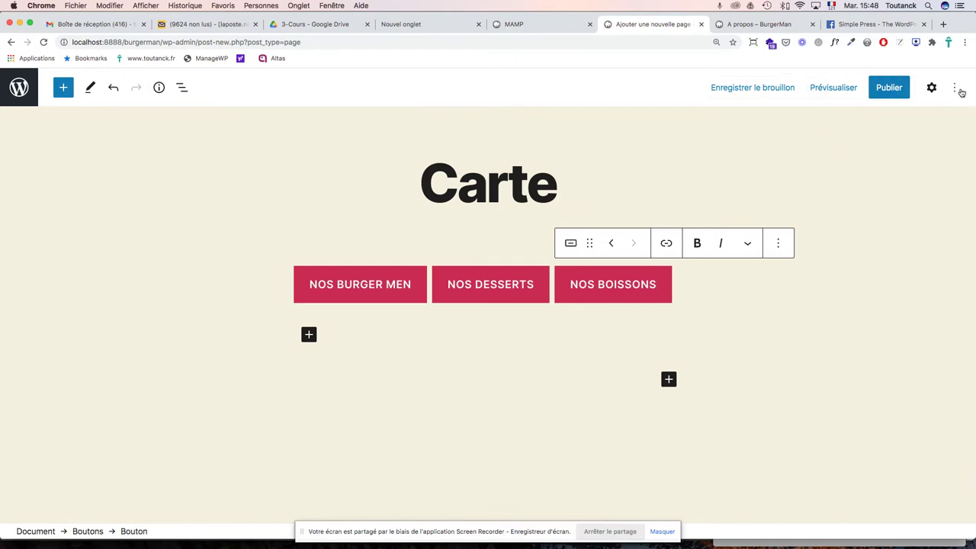
{"action": "left_click", "coordinate": [931, 88]}
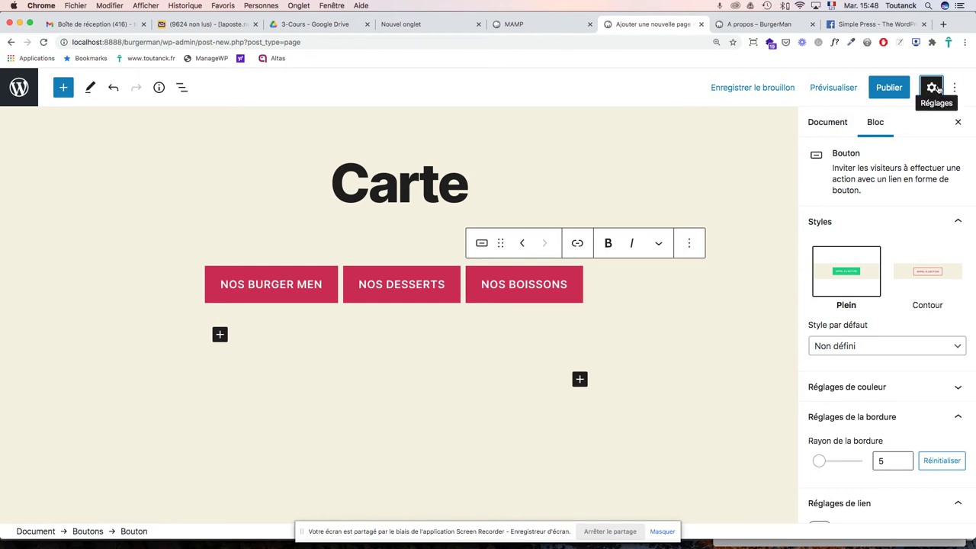
Step: Try dark grey as the text color of the "NOS DESSERTS" button, then undo the color change
{"action": "left_click", "coordinate": [419, 276]}
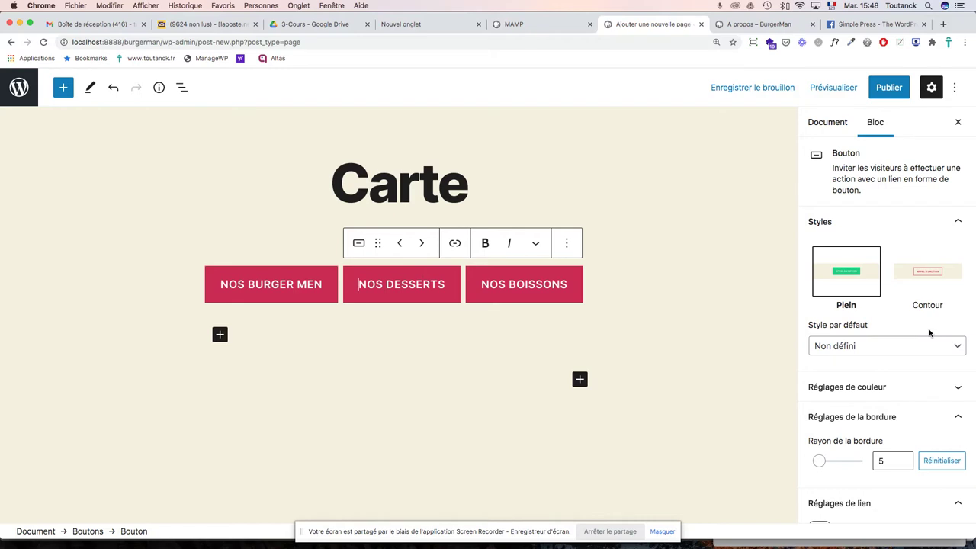
{"action": "scroll", "coordinate": [926, 328], "scroll_direction": "down", "scroll_amount": 1}
{"action": "scroll", "coordinate": [924, 324], "scroll_direction": "up", "scroll_amount": 1}
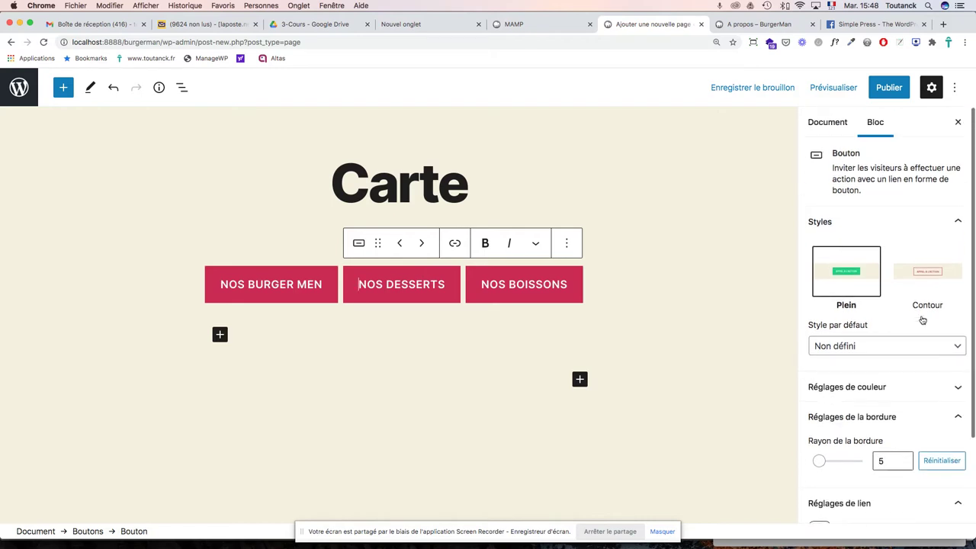
{"action": "scroll", "coordinate": [922, 321], "scroll_direction": "down", "scroll_amount": 3}
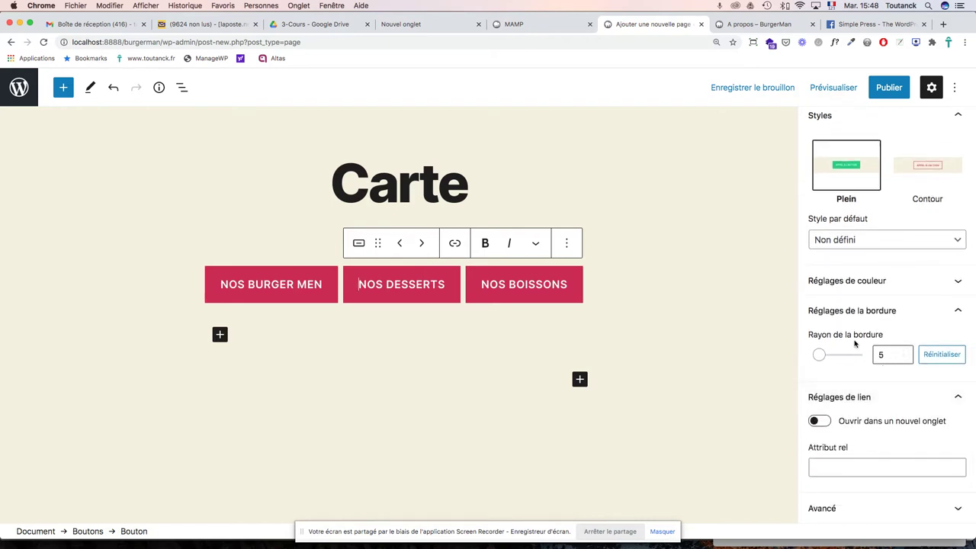
{"action": "left_click", "coordinate": [857, 282]}
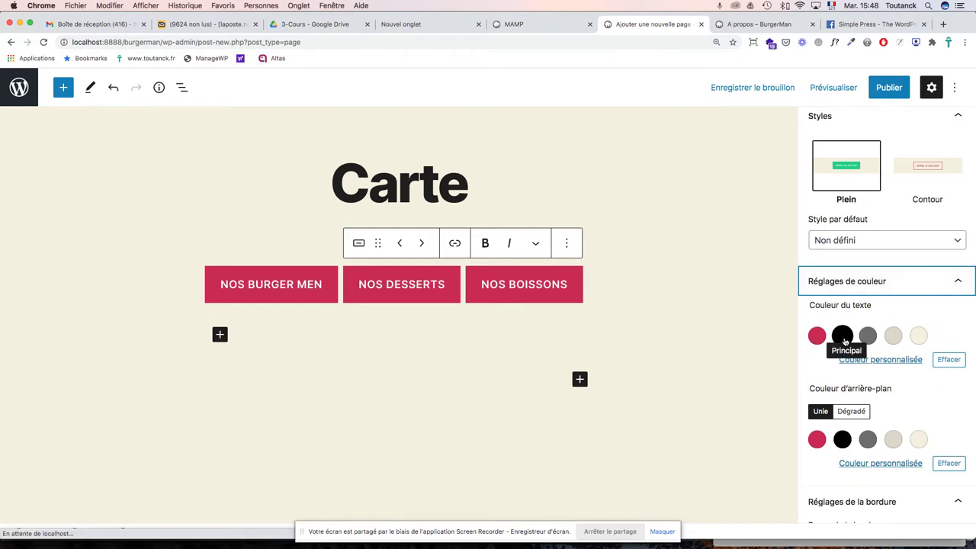
{"action": "left_click", "coordinate": [865, 338]}
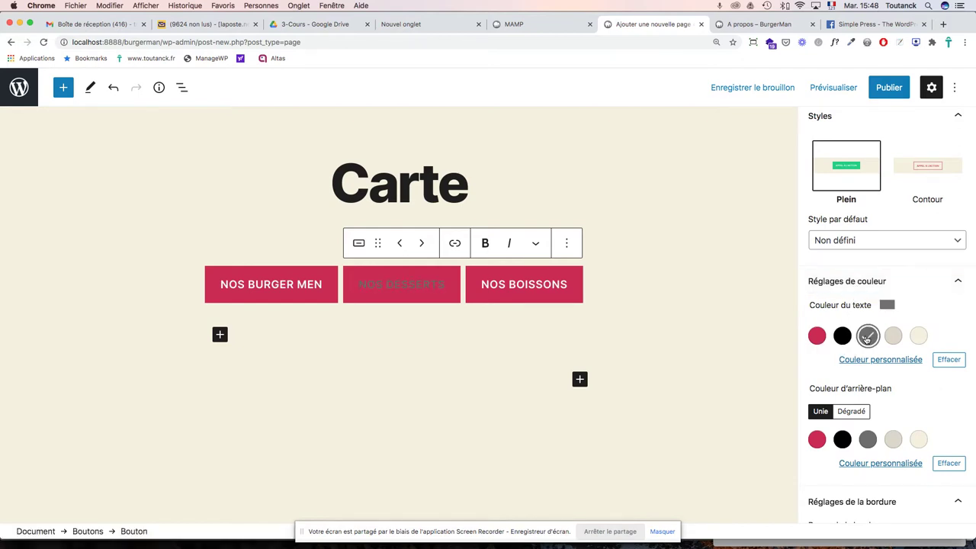
{"action": "key", "text": "super+z"}
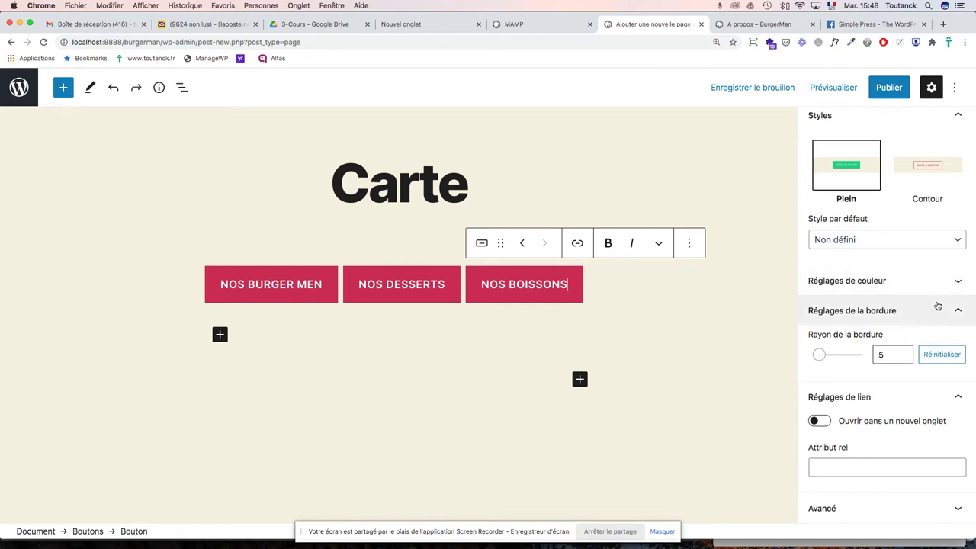
Step: Give the "NOS BOISSONS" button a solid dark grey background color
{"action": "scroll", "coordinate": [937, 306], "scroll_direction": "up", "scroll_amount": 3}
{"action": "scroll", "coordinate": [862, 388], "scroll_direction": "down", "scroll_amount": 1}
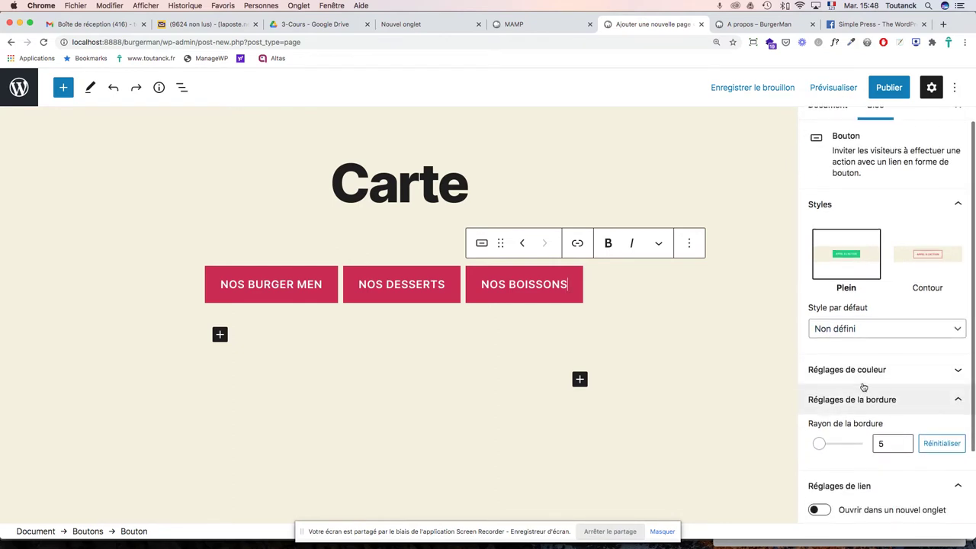
{"action": "left_click", "coordinate": [863, 376]}
{"action": "scroll", "coordinate": [862, 378], "scroll_direction": "down", "scroll_amount": 5}
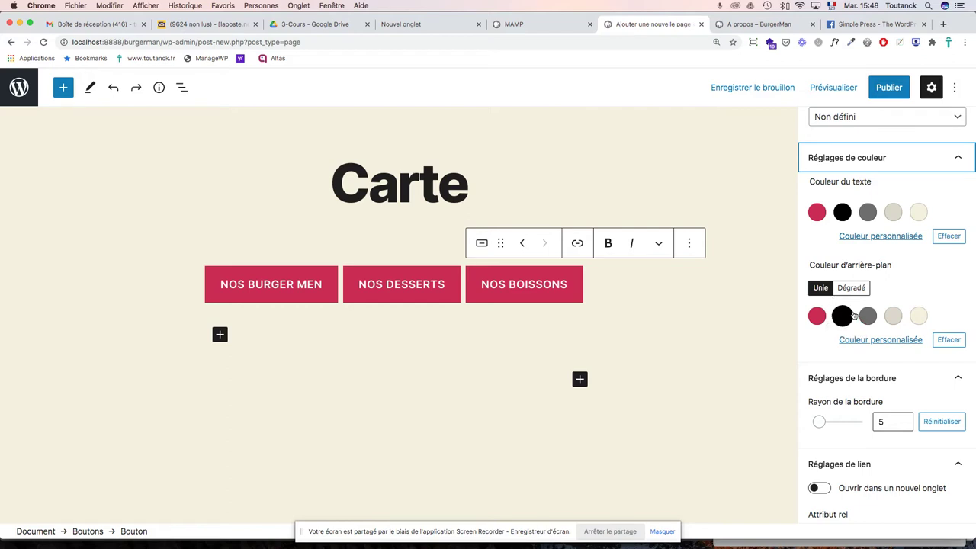
{"action": "left_click", "coordinate": [869, 316]}
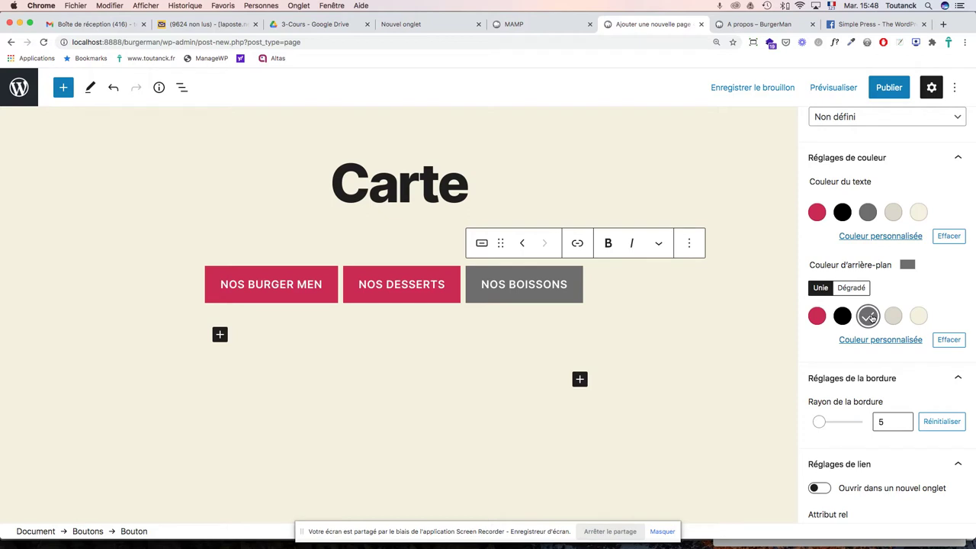
Step: Apply the preset gradient from peach through red to dark purple as the "NOS DESSERTS" button's background
{"action": "left_click", "coordinate": [418, 279]}
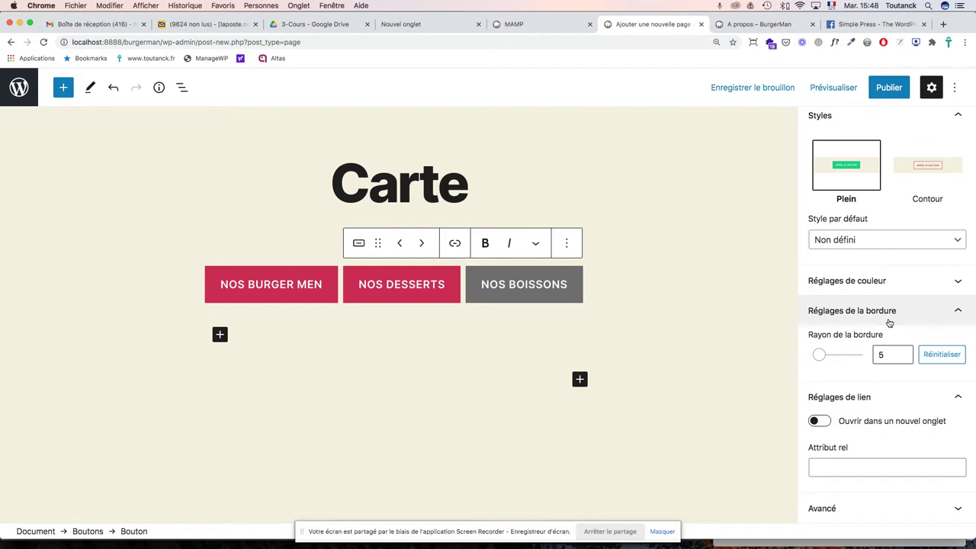
{"action": "scroll", "coordinate": [887, 322], "scroll_direction": "up", "scroll_amount": 2}
{"action": "scroll", "coordinate": [888, 325], "scroll_direction": "down", "scroll_amount": 2}
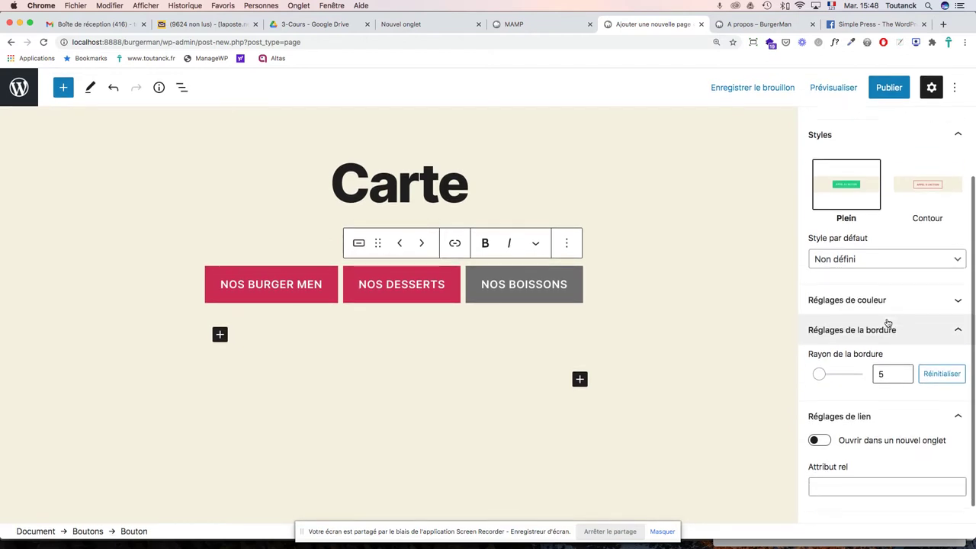
{"action": "left_click", "coordinate": [841, 288]}
{"action": "scroll", "coordinate": [917, 373], "scroll_direction": "down", "scroll_amount": 2}
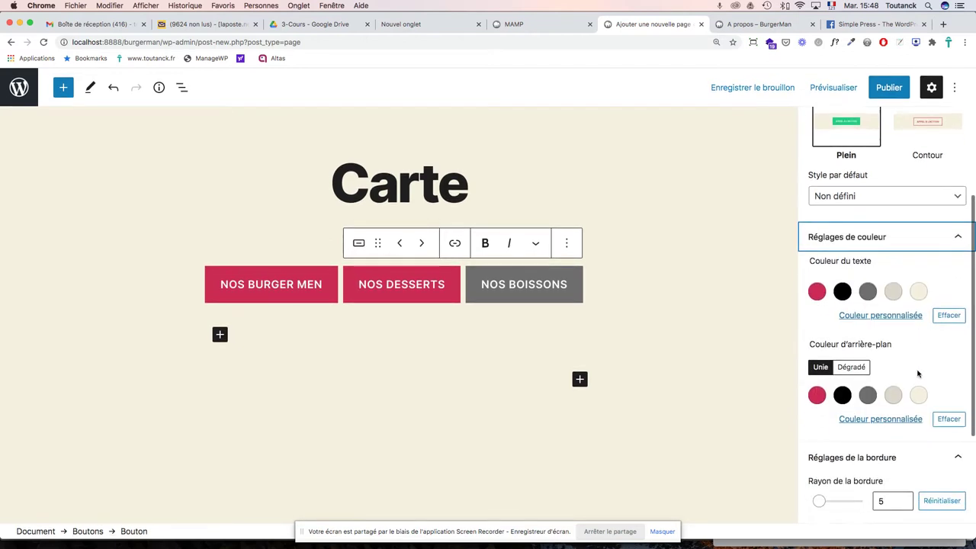
{"action": "left_click", "coordinate": [852, 333]}
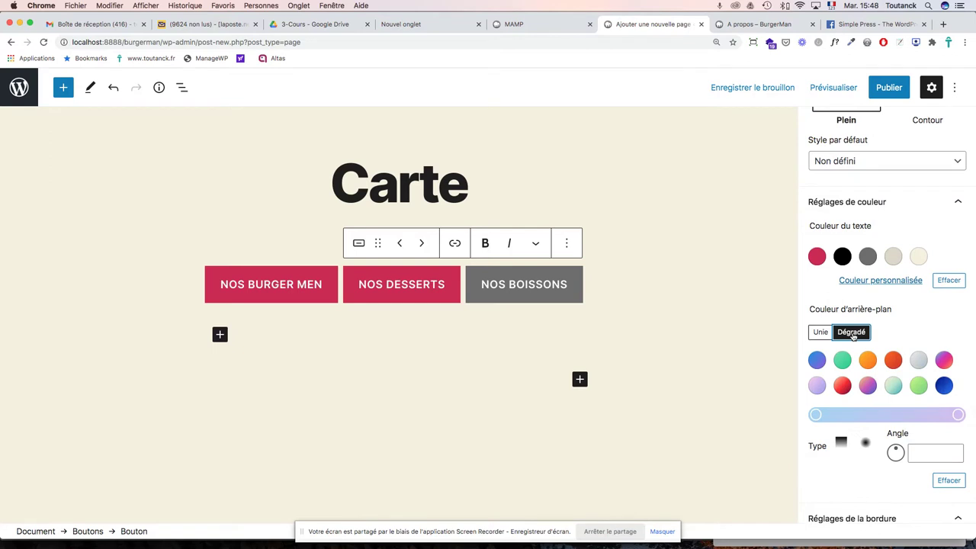
{"action": "left_click", "coordinate": [843, 386]}
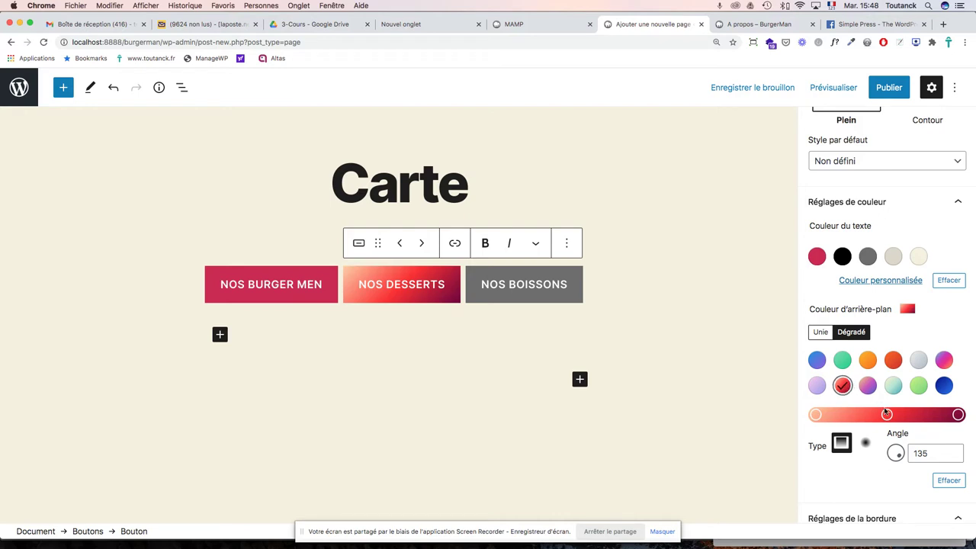
Step: Move the middle color stop of the "NOS DESSERTS" gradient closer to its start and set the gradient angle to 220
{"action": "left_click_drag", "start_coordinate": [887, 414], "coordinate": [925, 415]}
{"action": "left_click_drag", "start_coordinate": [868, 419], "coordinate": [851, 420]}
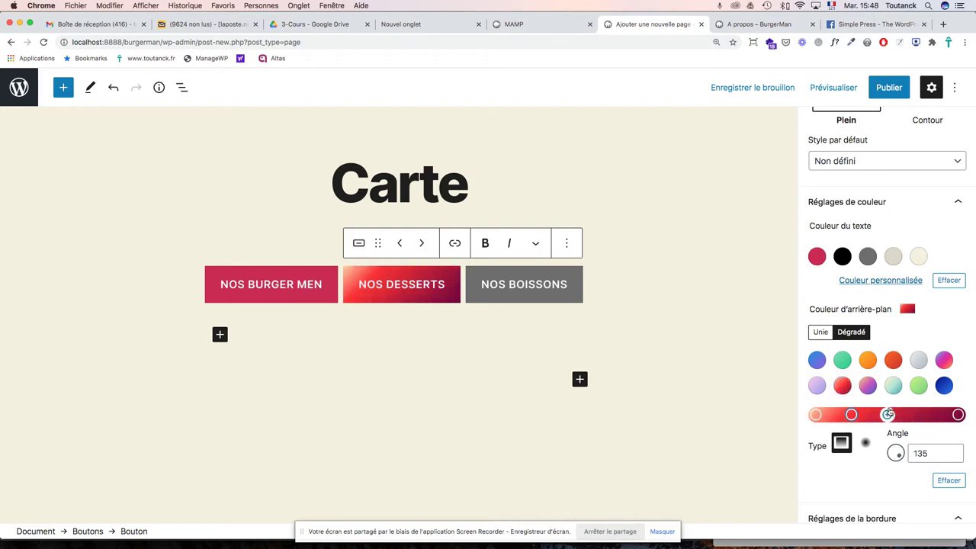
{"action": "scroll", "coordinate": [896, 389], "scroll_direction": "down", "scroll_amount": 1}
{"action": "scroll", "coordinate": [906, 393], "scroll_direction": "down", "scroll_amount": 1}
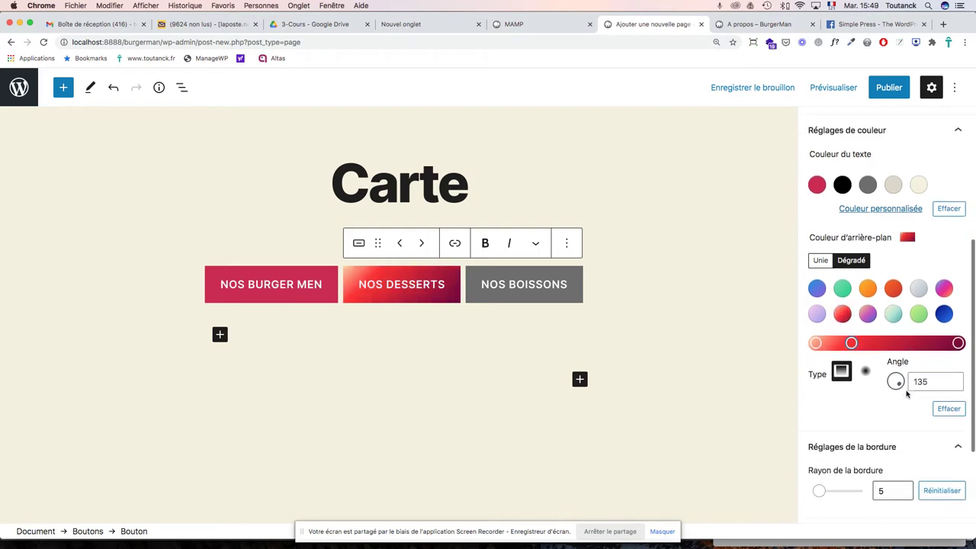
{"action": "left_click", "coordinate": [891, 379]}
{"action": "left_click_drag", "start_coordinate": [891, 380], "coordinate": [893, 383]}
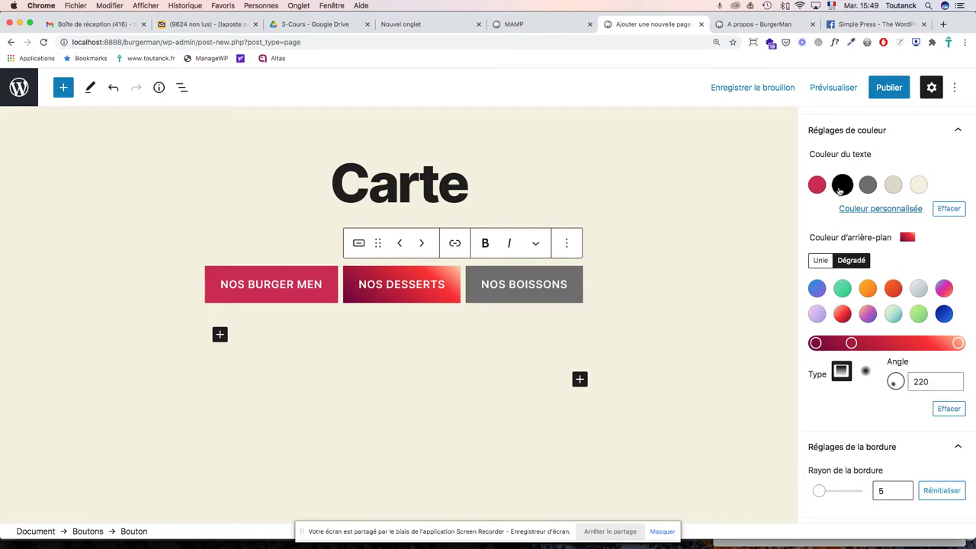
Step: Try light grey and black as the text color of the "NOS DESSERTS" button, then clear the text color
{"action": "left_click", "coordinate": [894, 186]}
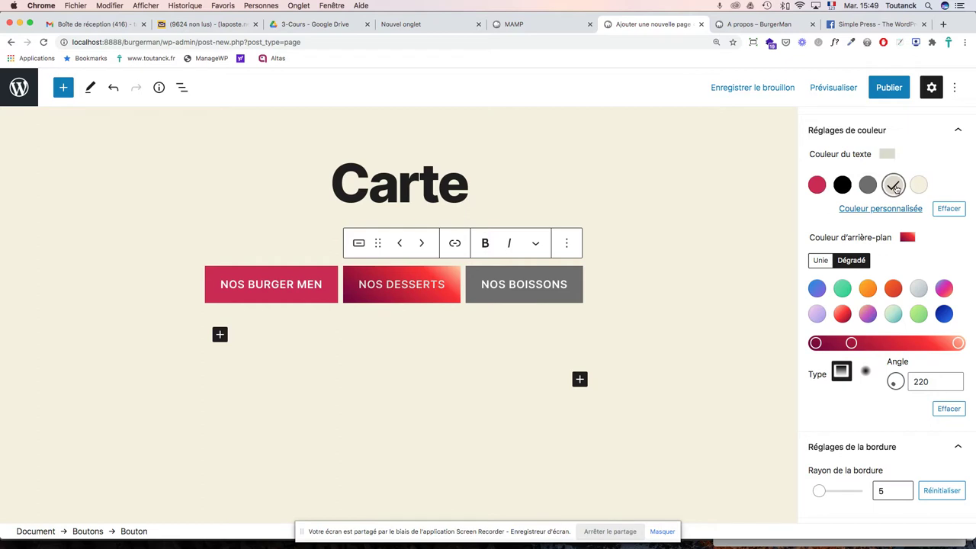
{"action": "left_click", "coordinate": [842, 185]}
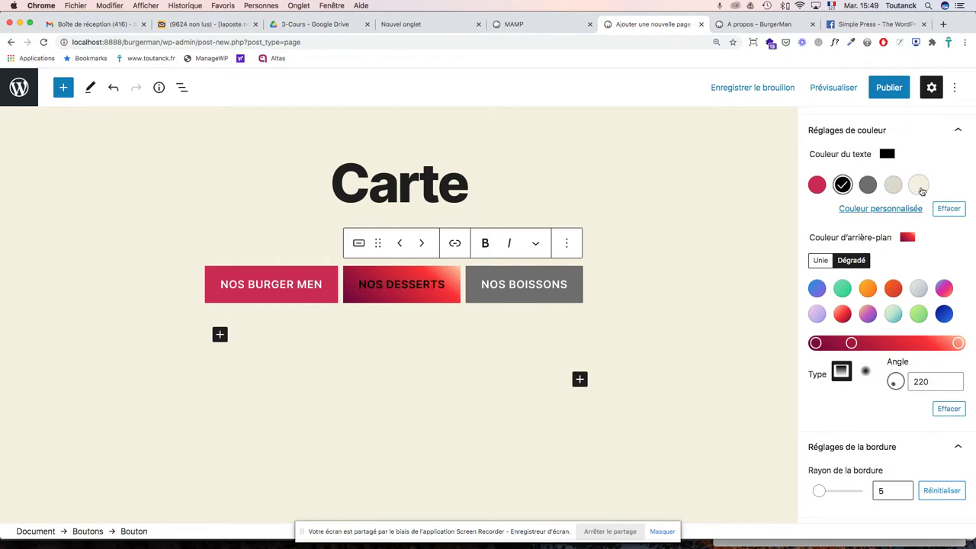
{"action": "left_click", "coordinate": [951, 212]}
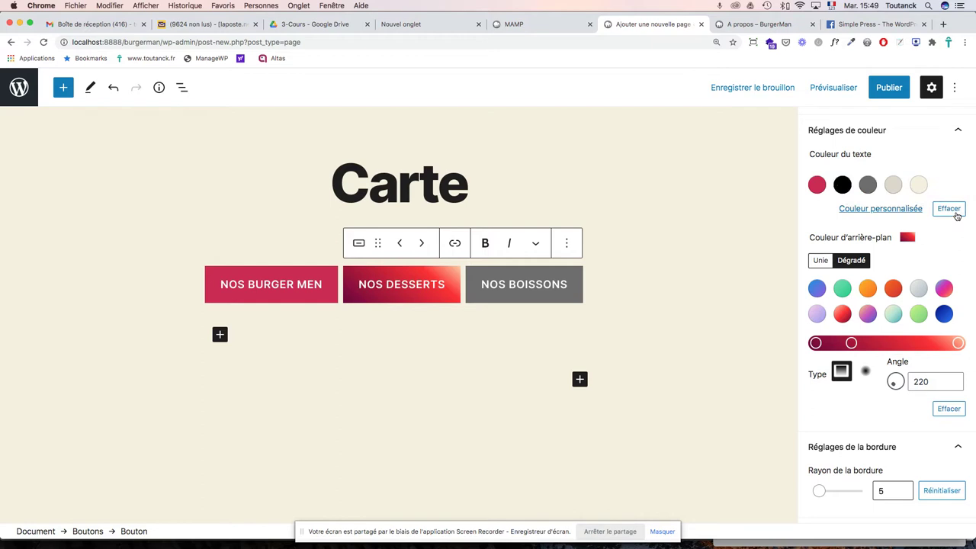
Step: Replace the gradient background of the "NOS DESSERTS" button with solid black, after trying light grey
{"action": "scroll", "coordinate": [960, 302], "scroll_direction": "down", "scroll_amount": 3}
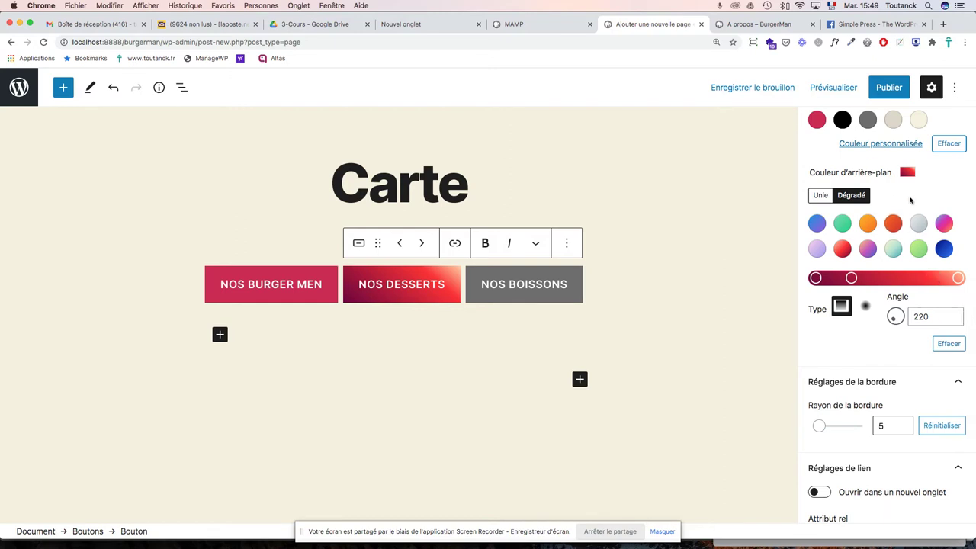
{"action": "left_click", "coordinate": [821, 196]}
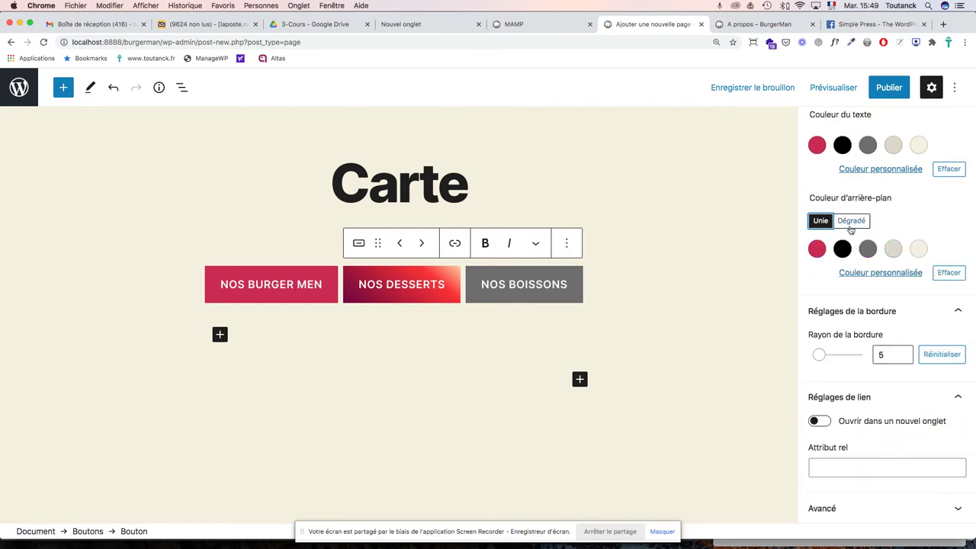
{"action": "left_click", "coordinate": [893, 251]}
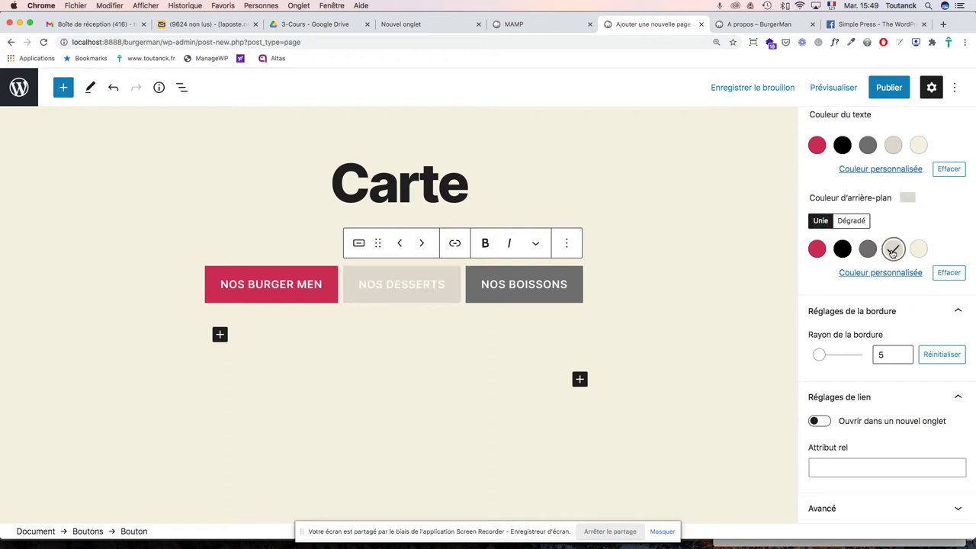
{"action": "left_click", "coordinate": [843, 250]}
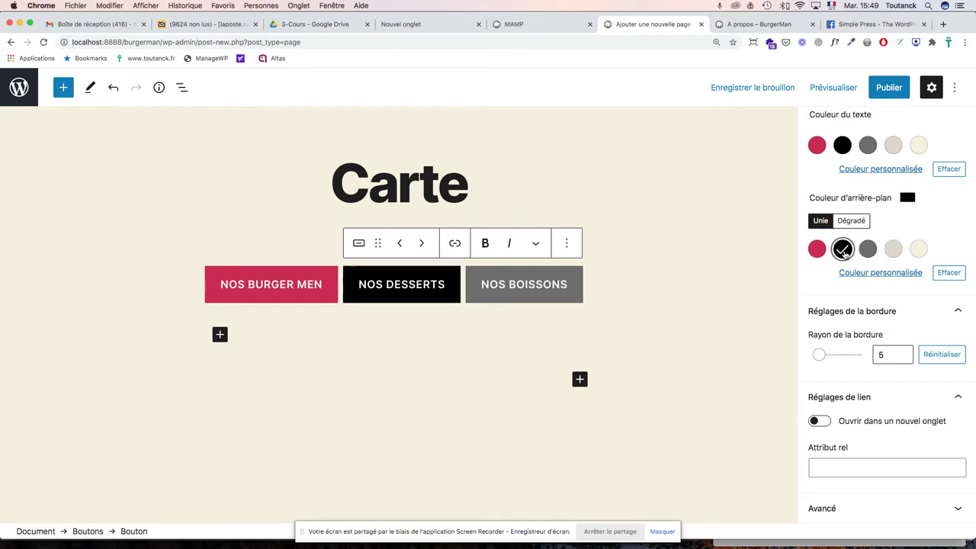
{"action": "left_click", "coordinate": [622, 282]}
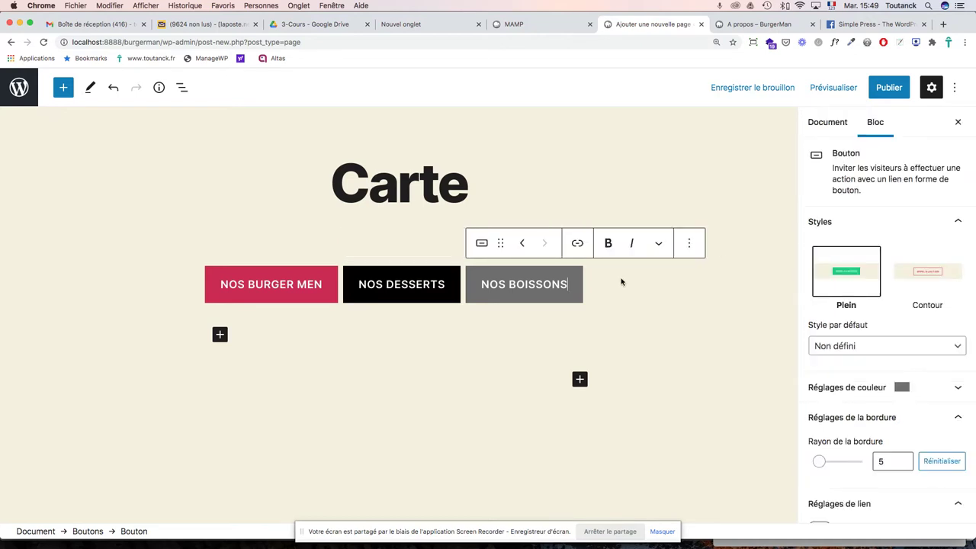
{"action": "triple_click", "coordinate": [538, 282]}
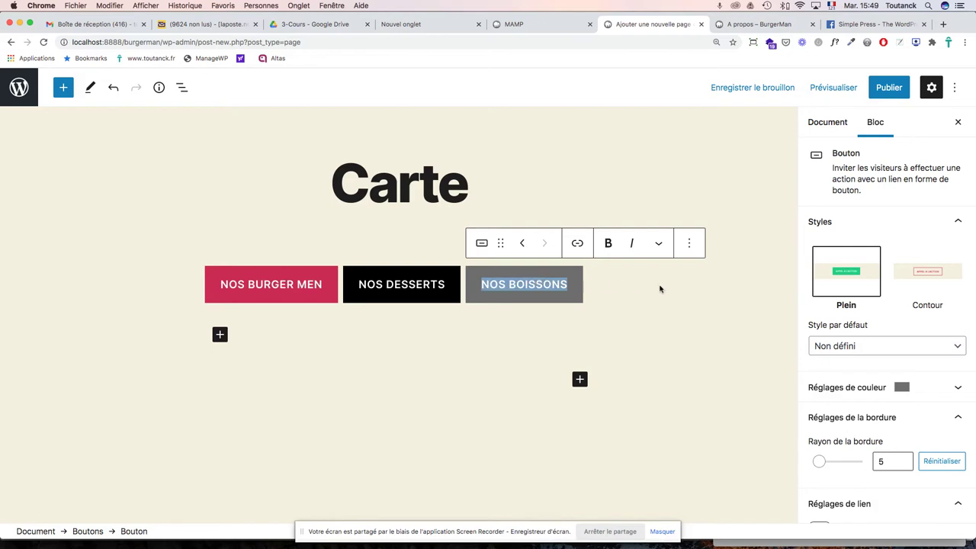
{"action": "key", "text": "Right"}
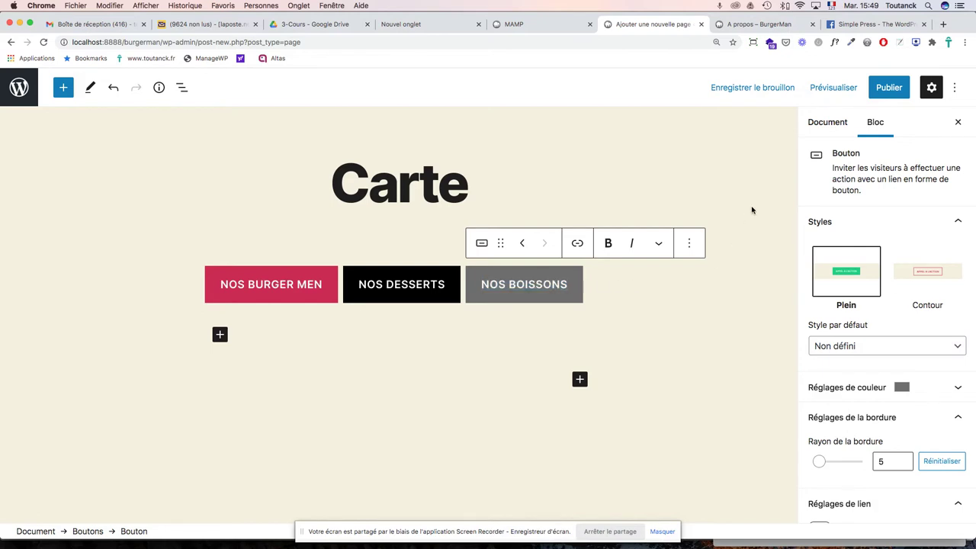
Step: Publish the "Carte" page and view the published version on the site
{"action": "left_click", "coordinate": [883, 90]}
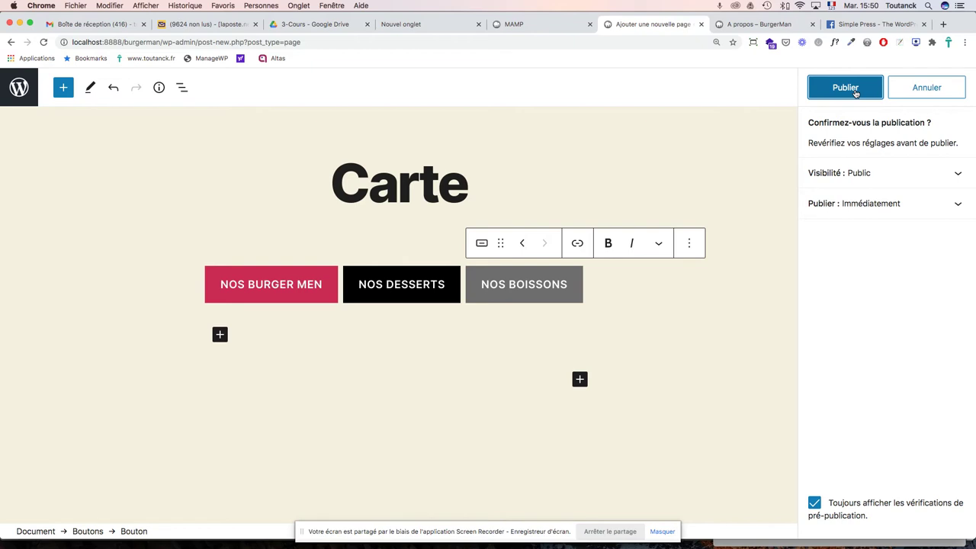
{"action": "left_click", "coordinate": [855, 90]}
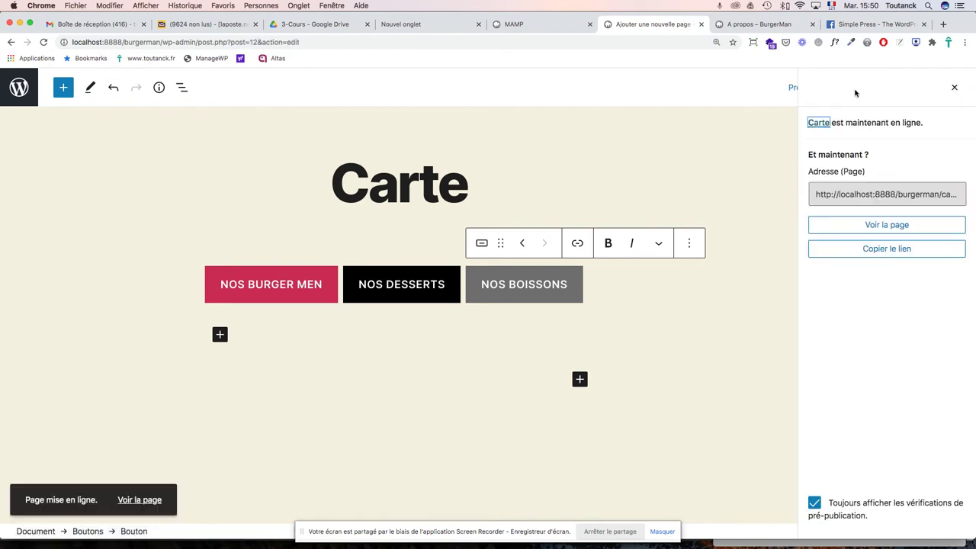
{"action": "left_click", "coordinate": [883, 226]}
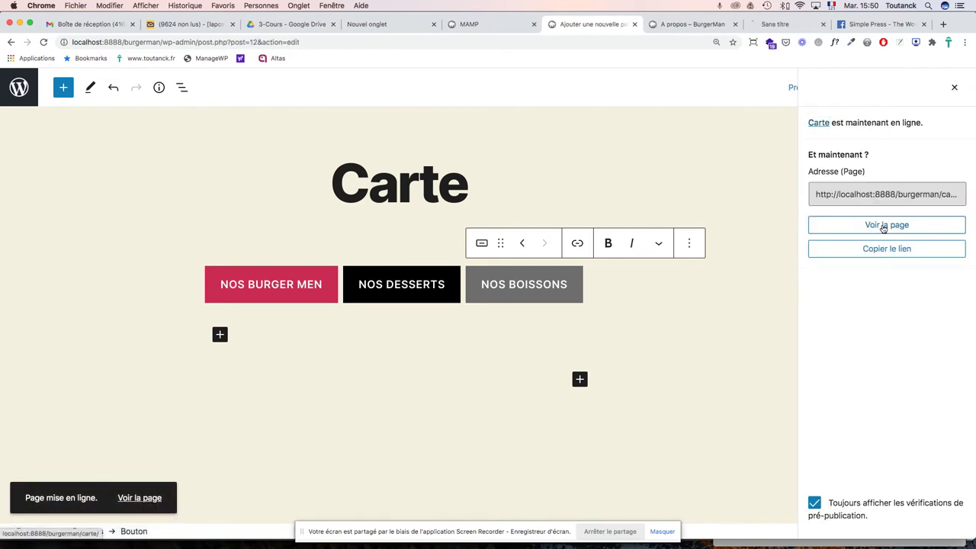
{"action": "left_click", "coordinate": [786, 26]}
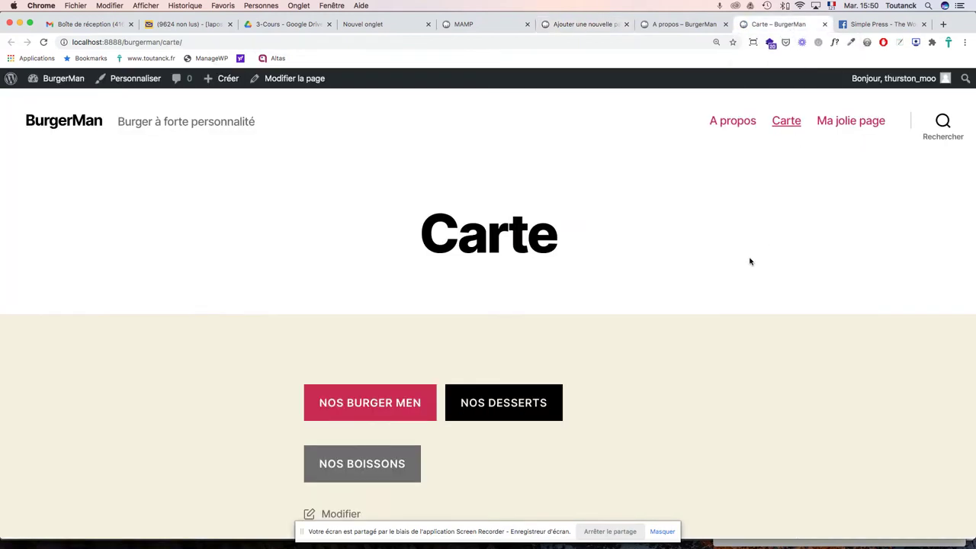
{"action": "scroll", "coordinate": [742, 268], "scroll_direction": "down", "scroll_amount": 5}
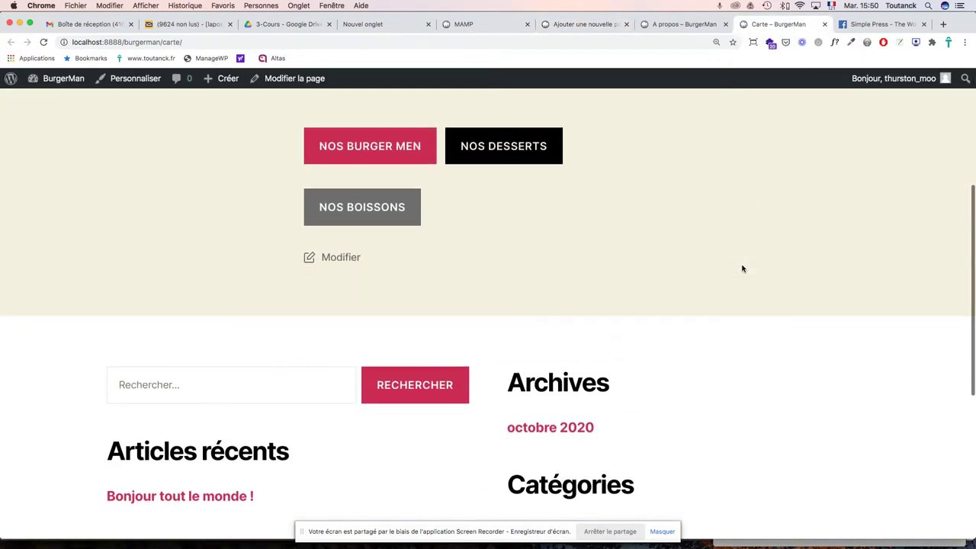
{"action": "scroll", "coordinate": [742, 268], "scroll_direction": "up", "scroll_amount": 3}
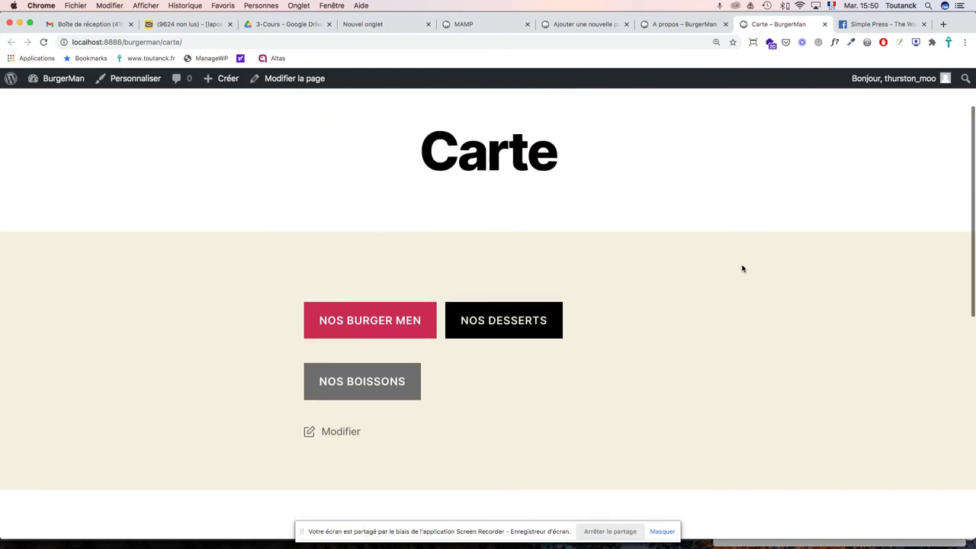
{"action": "scroll", "coordinate": [724, 228], "scroll_direction": "up", "scroll_amount": 2}
Step: Return to the "Carte" page editor and dismiss the publication confirmation
{"action": "left_click", "coordinate": [679, 23]}
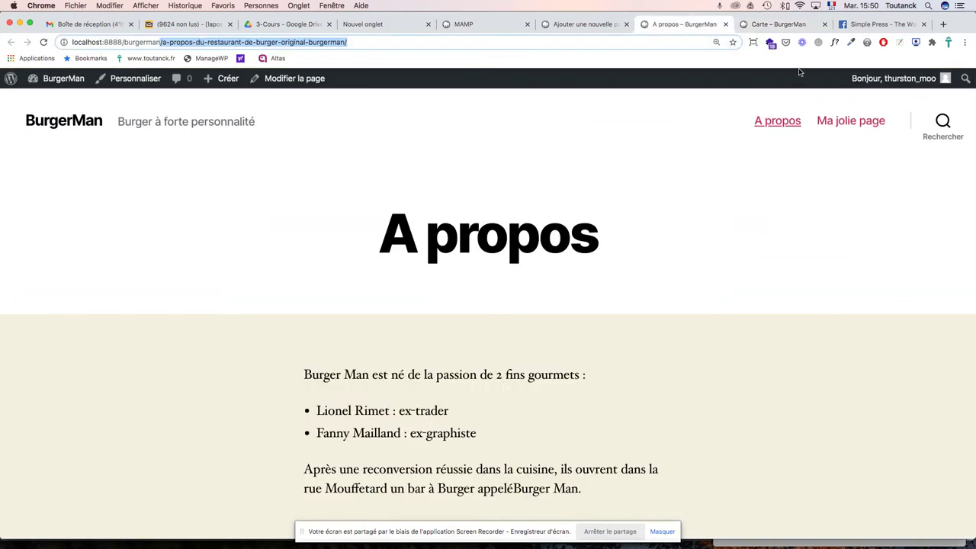
{"action": "left_click", "coordinate": [593, 27]}
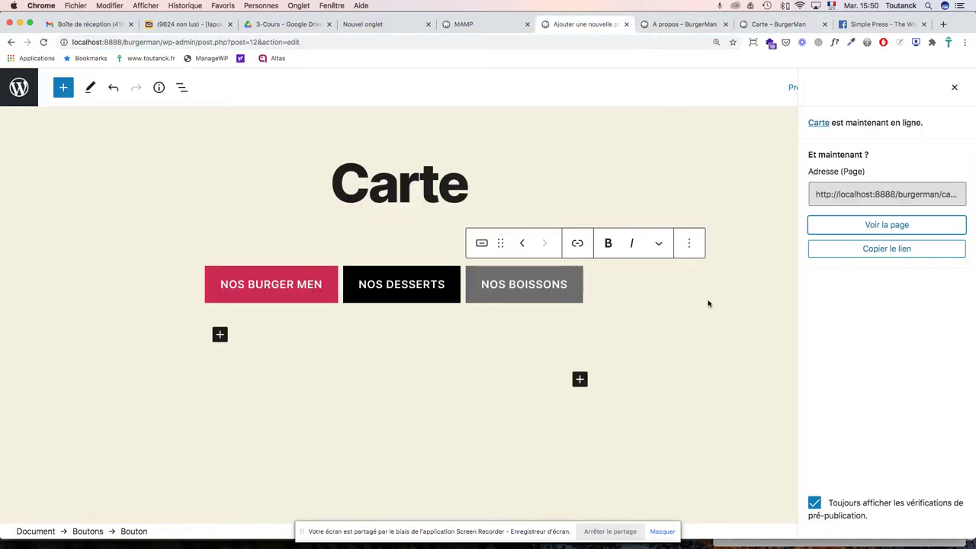
{"action": "left_click", "coordinate": [953, 89]}
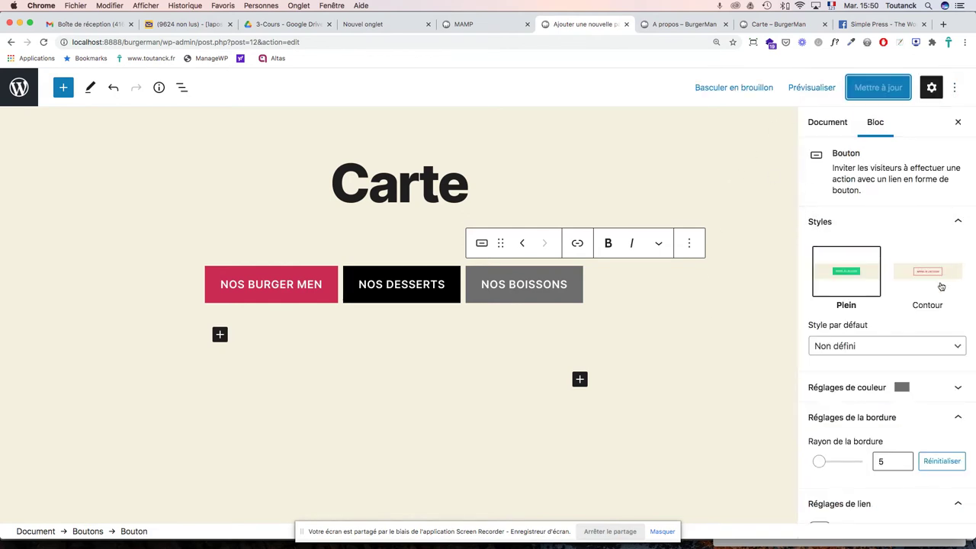
{"action": "scroll", "coordinate": [940, 283], "scroll_direction": "down", "scroll_amount": 5}
{"action": "scroll", "coordinate": [941, 285], "scroll_direction": "up", "scroll_amount": 5}
{"action": "left_click", "coordinate": [841, 347]}
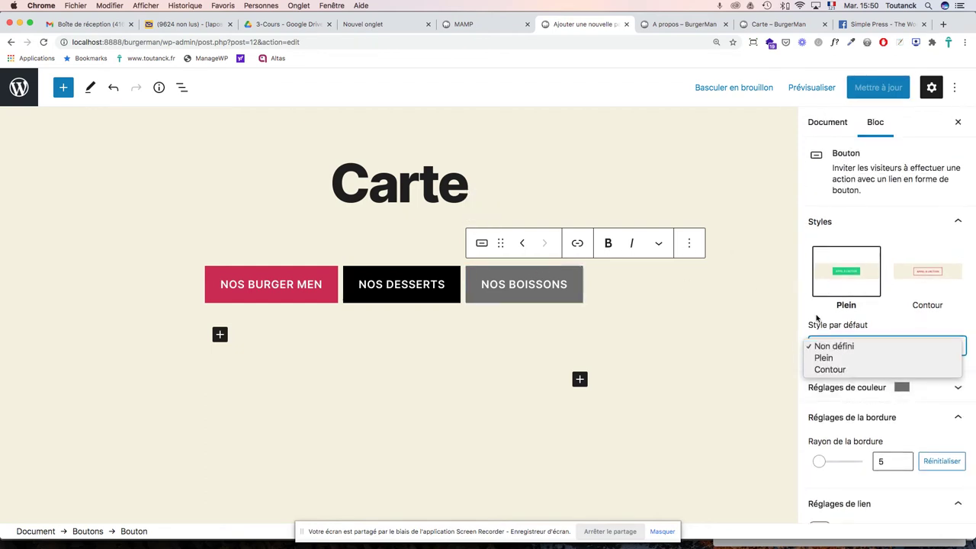
{"action": "left_click", "coordinate": [818, 317]}
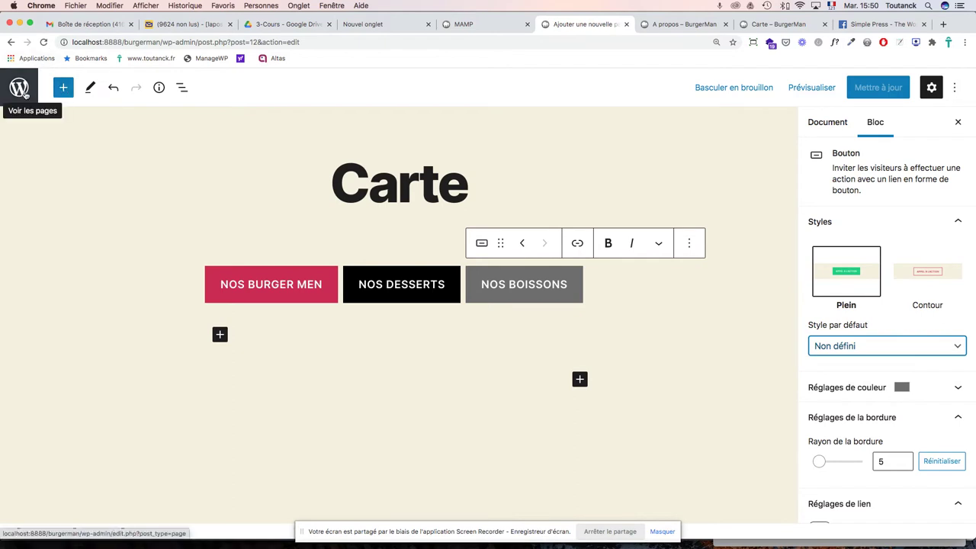
{"action": "left_click", "coordinate": [956, 89]}
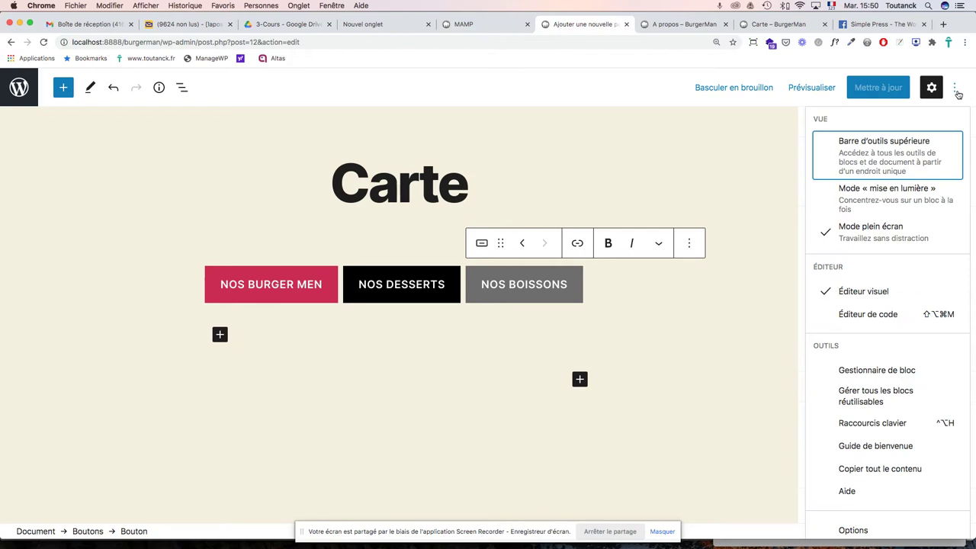
{"action": "left_click", "coordinate": [956, 90]}
Step: Create a new page and title it "Nos burgers men", using the heading copied from page 3 of burgerman-pages-textes.pdf
{"action": "left_click", "coordinate": [25, 94]}
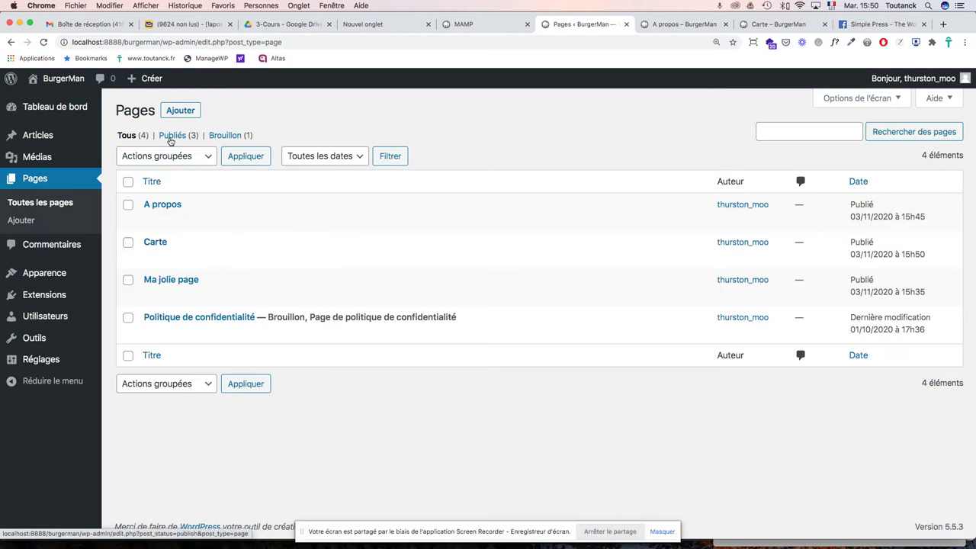
{"action": "left_click", "coordinate": [177, 111]}
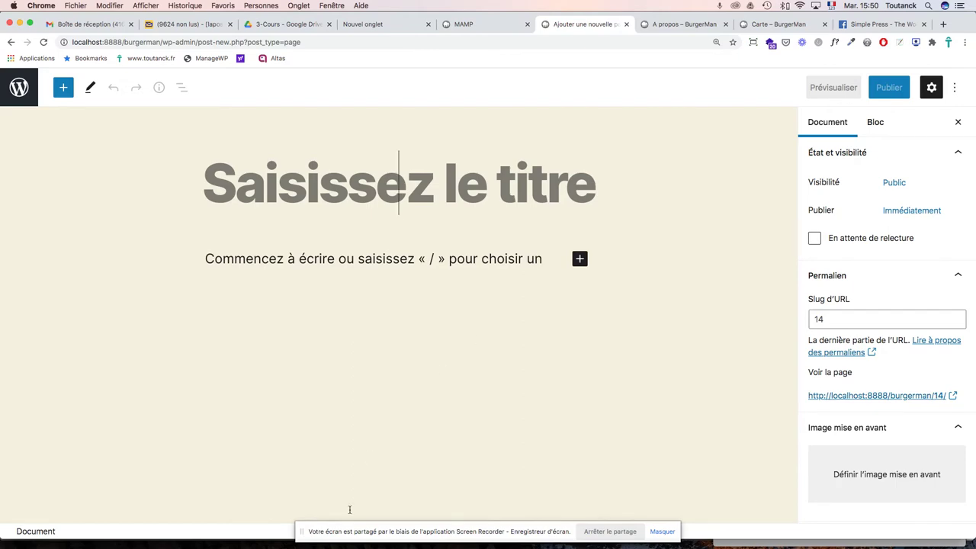
{"action": "key", "text": "super+Tab"}
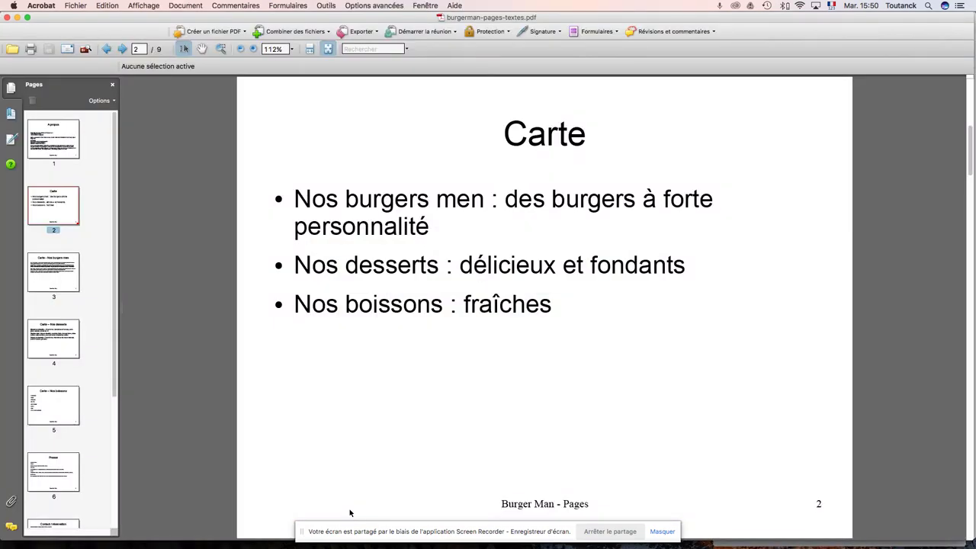
{"action": "left_click", "coordinate": [65, 279]}
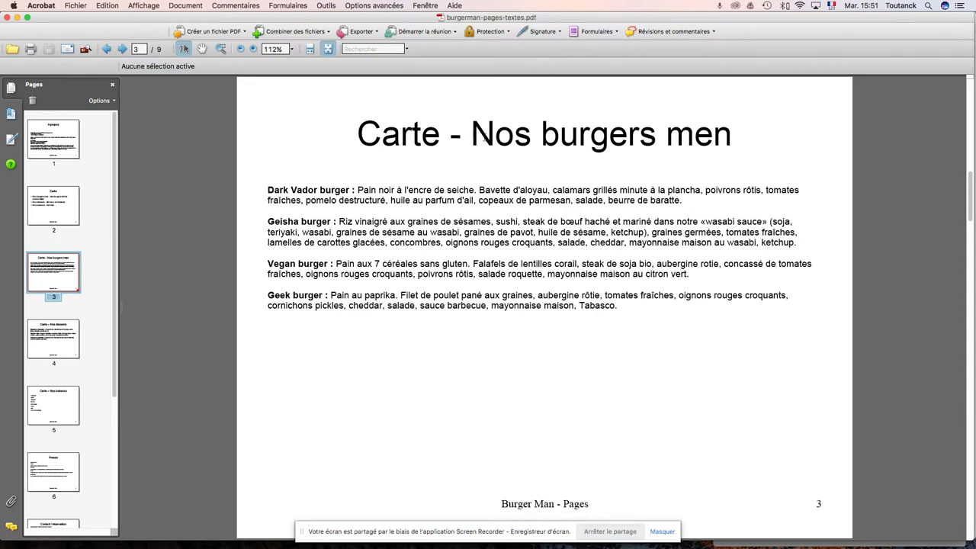
{"action": "left_click_drag", "start_coordinate": [470, 134], "coordinate": [747, 136]}
{"action": "key", "text": "super+c"}
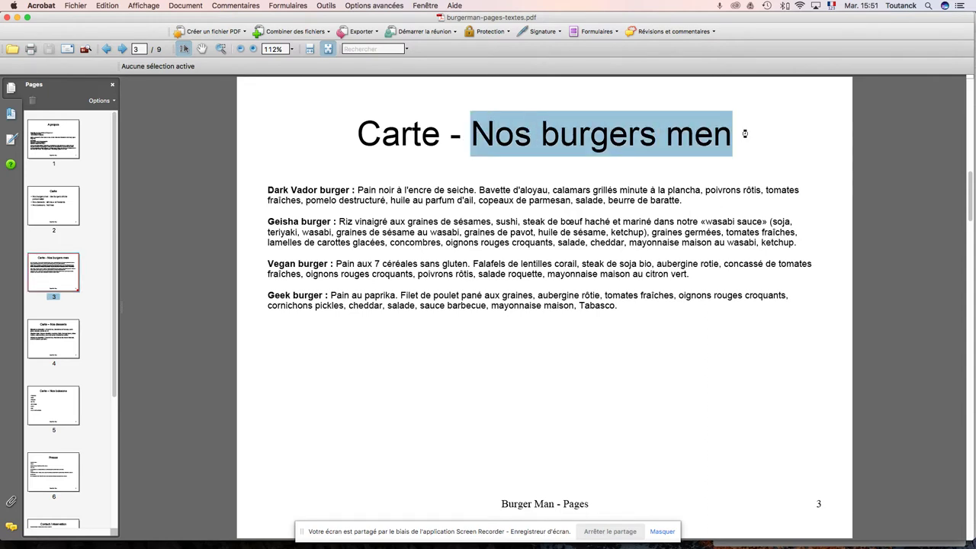
{"action": "key", "text": "super+Tab"}
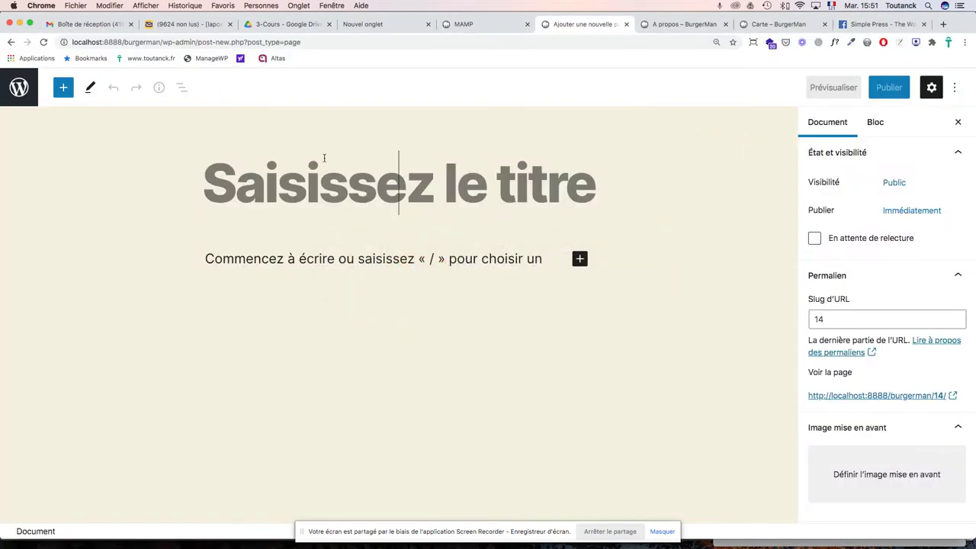
{"action": "key", "text": "super+v"}
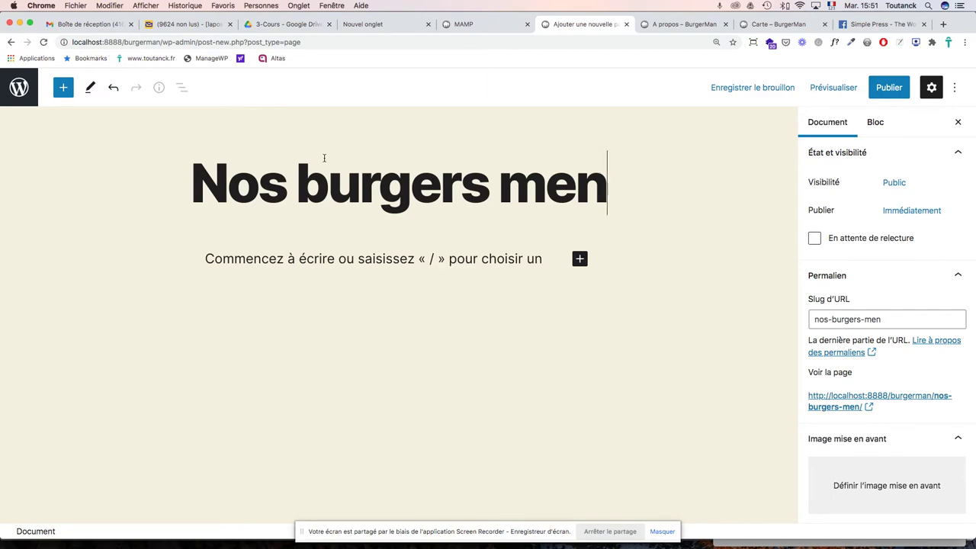
Step: Check the first burger's name in the PDF and add it below the page title as an H3 heading reading "Dark Vador Burger"
{"action": "key", "text": "super+Tab"}
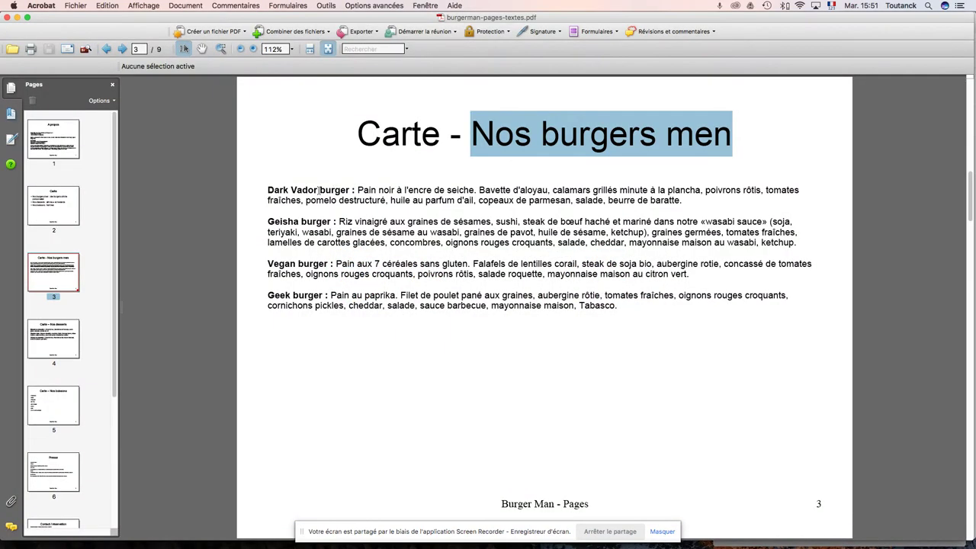
{"action": "key", "text": "super+Tab"}
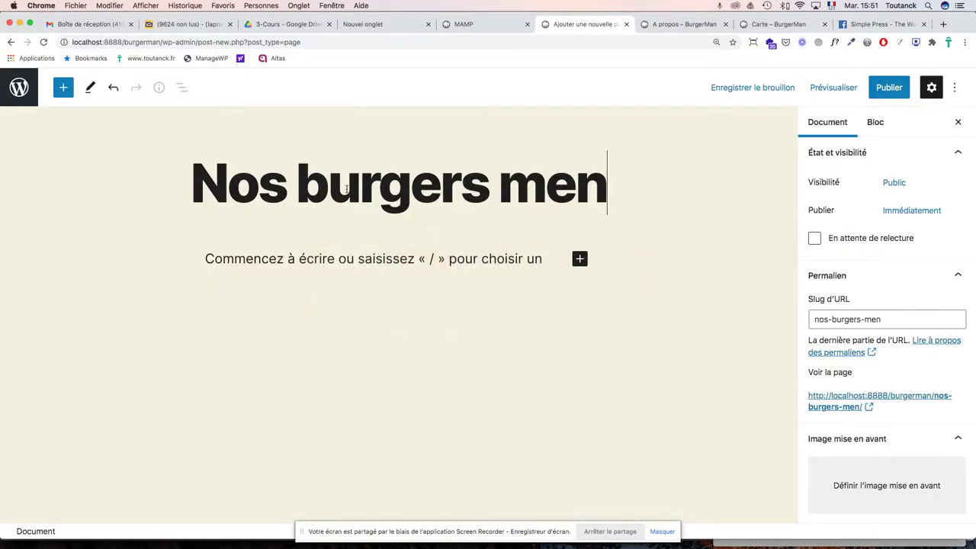
{"action": "left_click", "coordinate": [580, 259]}
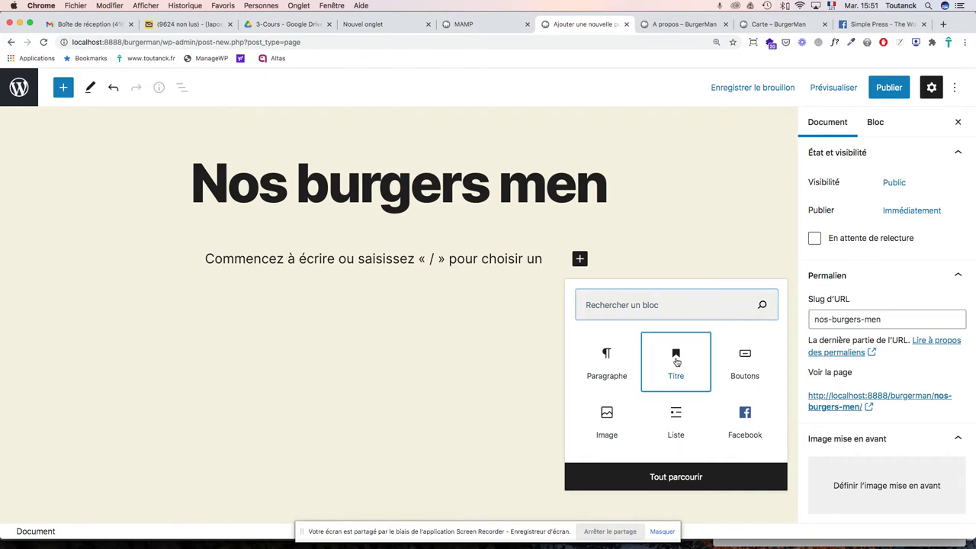
{"action": "left_click", "coordinate": [675, 363]}
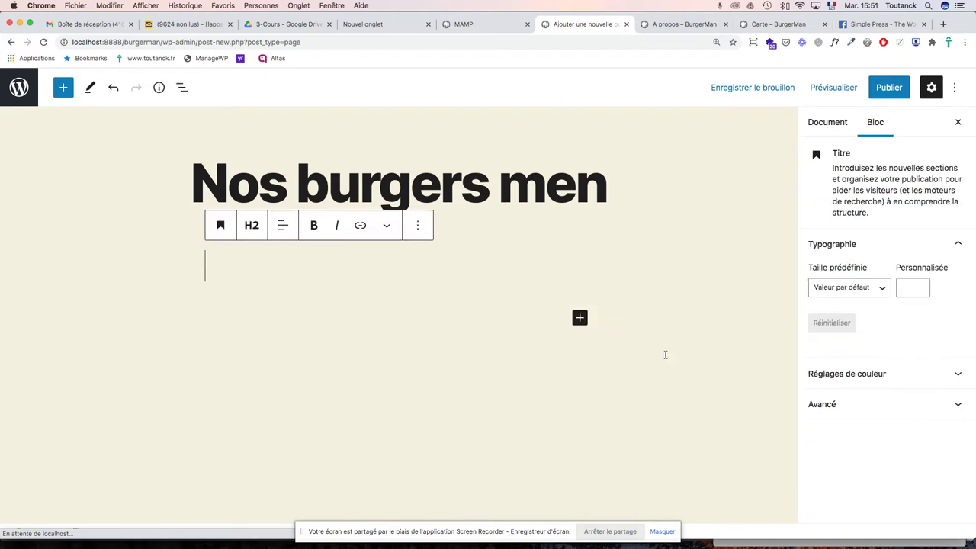
{"action": "left_click", "coordinate": [251, 225]}
{"action": "left_click", "coordinate": [297, 265]}
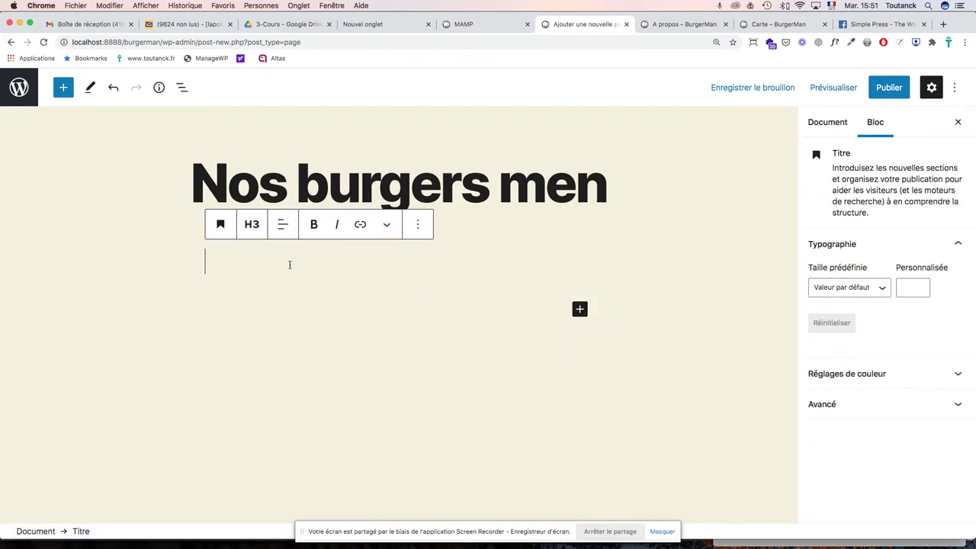
{"action": "type", "text": "Dark Vador Burger"}
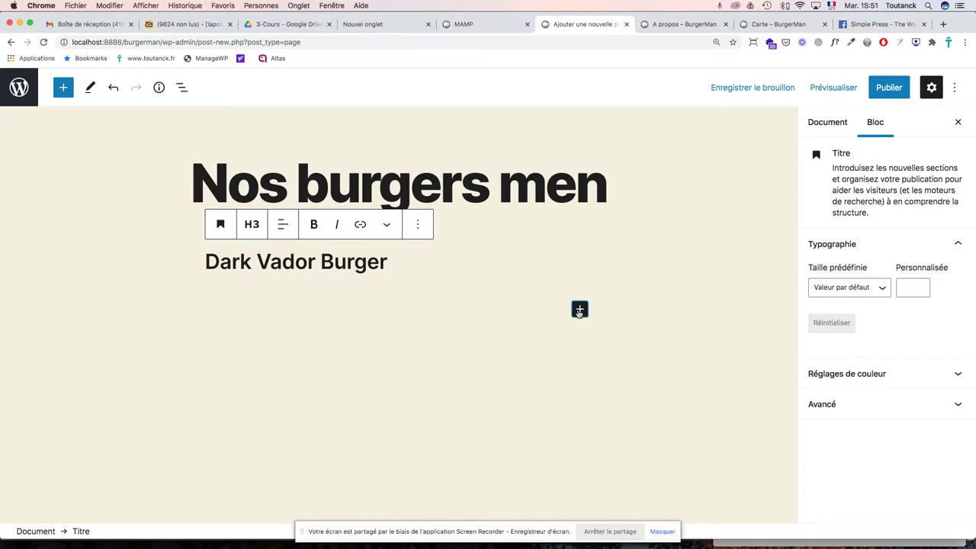
Step: Add a paragraph under "Dark Vador Burger" with its description copied from the PDF, separating the words "tomates fraîches" with a space
{"action": "left_click", "coordinate": [579, 309]}
{"action": "left_click", "coordinate": [610, 157]}
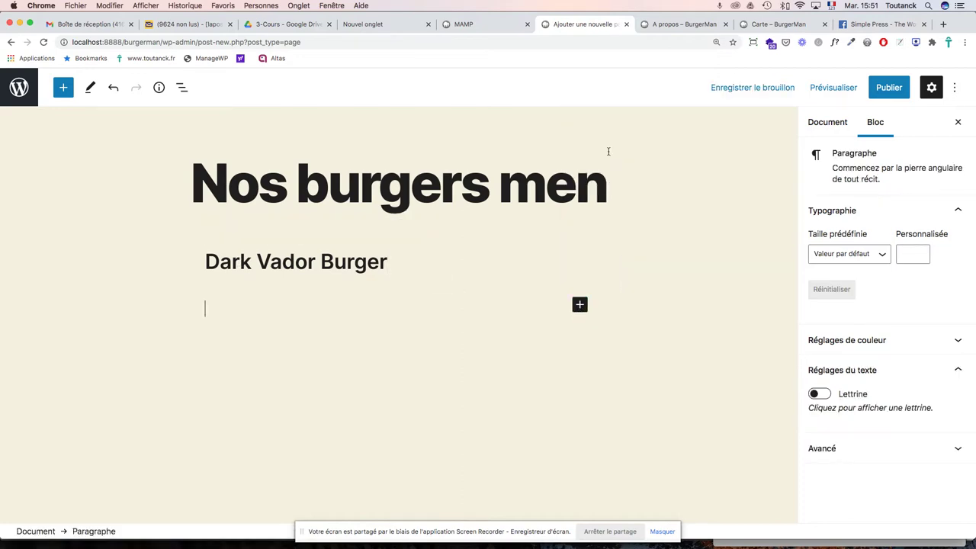
{"action": "key", "text": "super+Tab"}
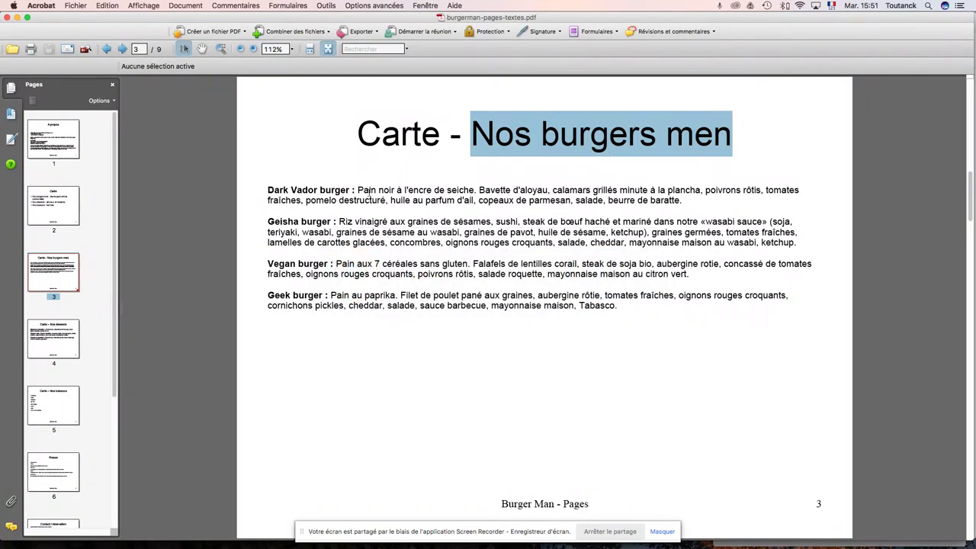
{"action": "left_click_drag", "start_coordinate": [357, 190], "coordinate": [683, 201]}
{"action": "key", "text": "super+Tab"}
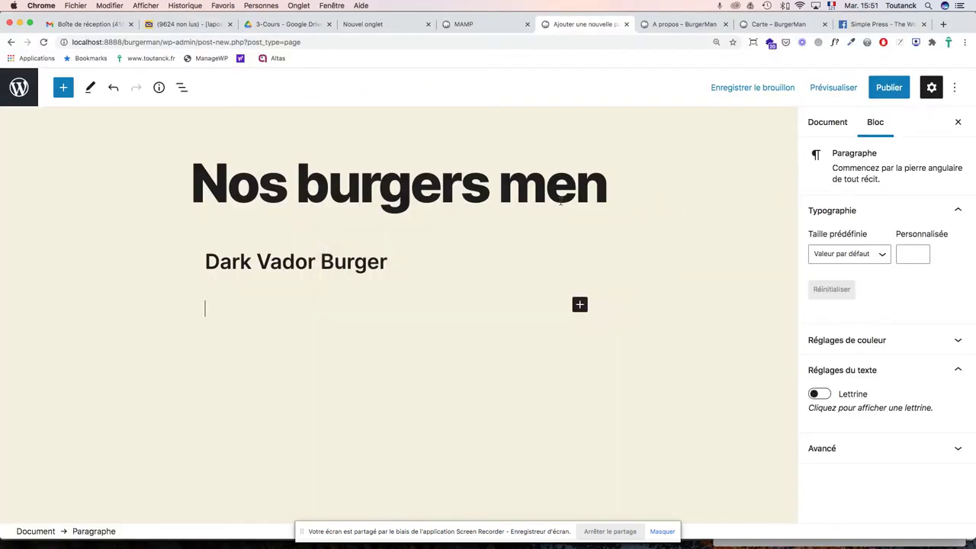
{"action": "type", "text": "Pain noir à l'encre de seiche. Bavette d'aloyau, calamars grillés minute à la plancha, poivrons rôtis, tomatesfraîches, pomelo destructuré, huile au parfum d'ail, copeaux de parmesan, salade, beurre de baratte."}
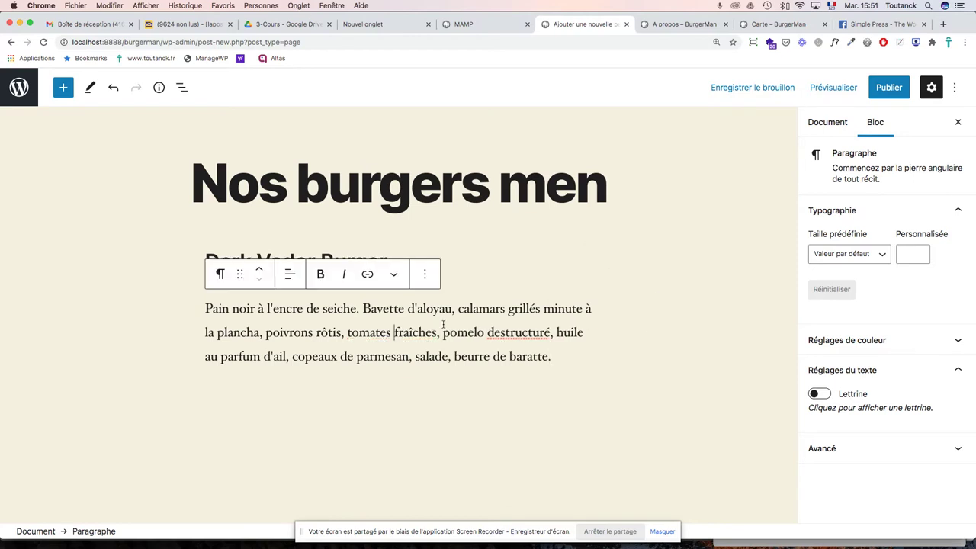
Step: Correct "destructuré" to "de-structuré" in the Dark Vador Burger description
{"action": "left_click", "coordinate": [620, 321]}
{"action": "scroll", "coordinate": [553, 308], "scroll_direction": "down", "scroll_amount": 1}
{"action": "left_click", "coordinate": [499, 315]}
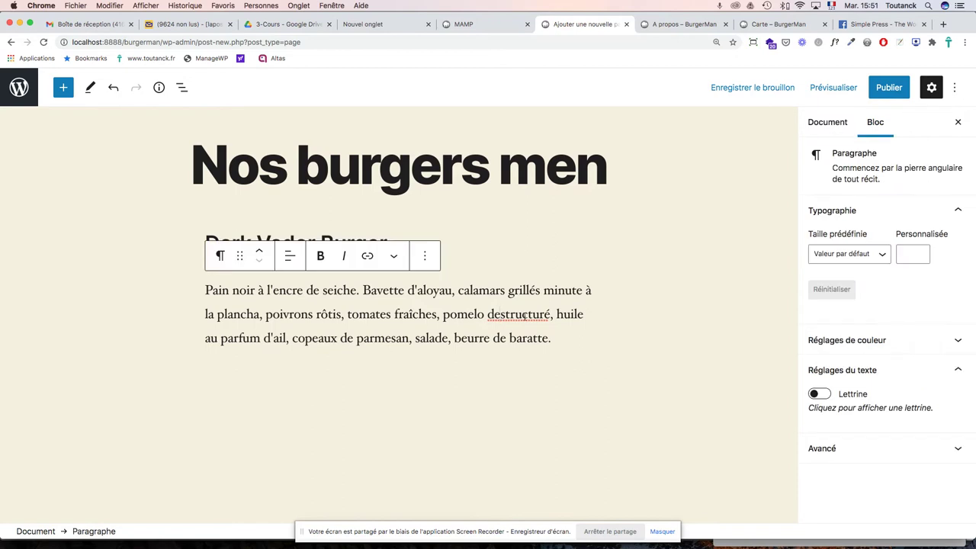
{"action": "type", "text": "-"}
{"action": "left_click", "coordinate": [607, 317]}
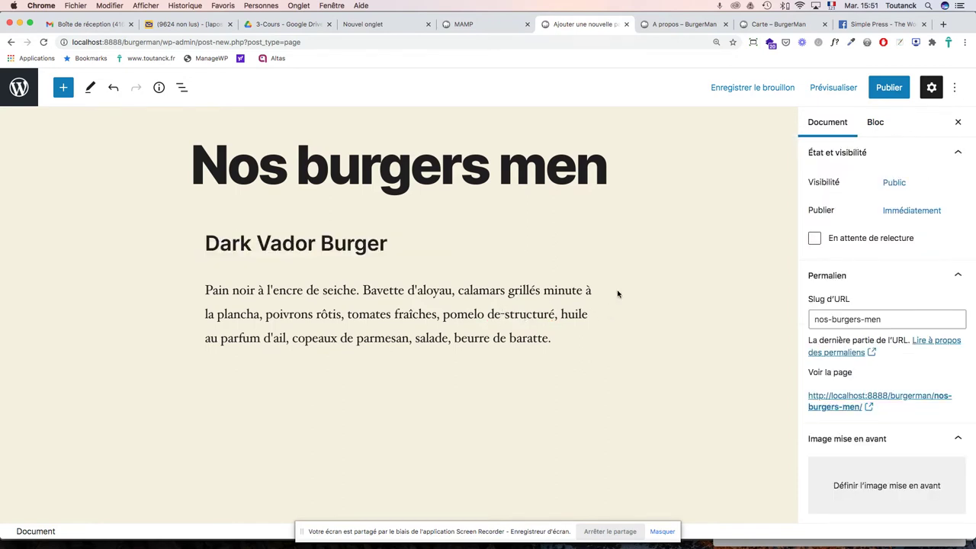
Step: Add a heading block below the Dark Vador description containing "Geisha burger", copied from page 3 of burgerman-pages-textes.pdf
{"action": "scroll", "coordinate": [617, 294], "scroll_direction": "down", "scroll_amount": 1}
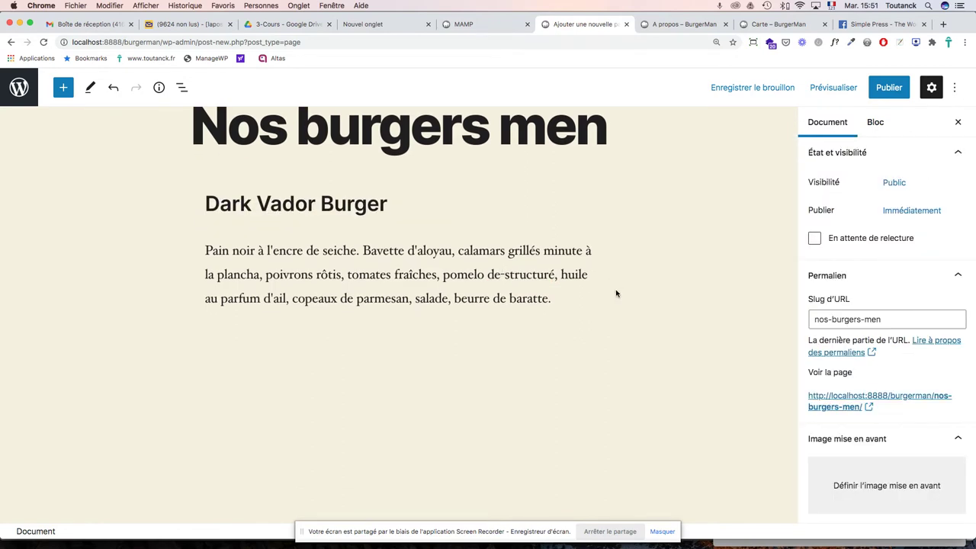
{"action": "left_click", "coordinate": [567, 303]}
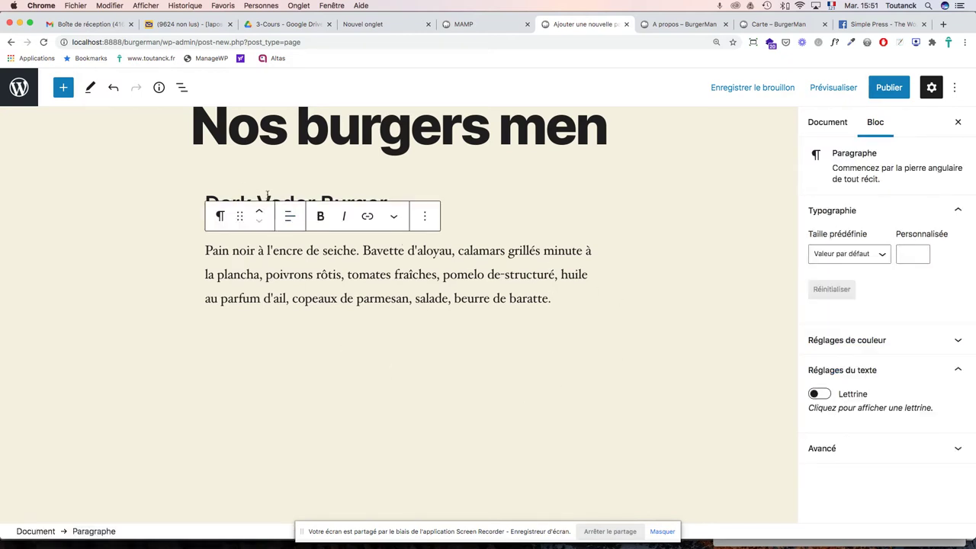
{"action": "left_click", "coordinate": [62, 89]}
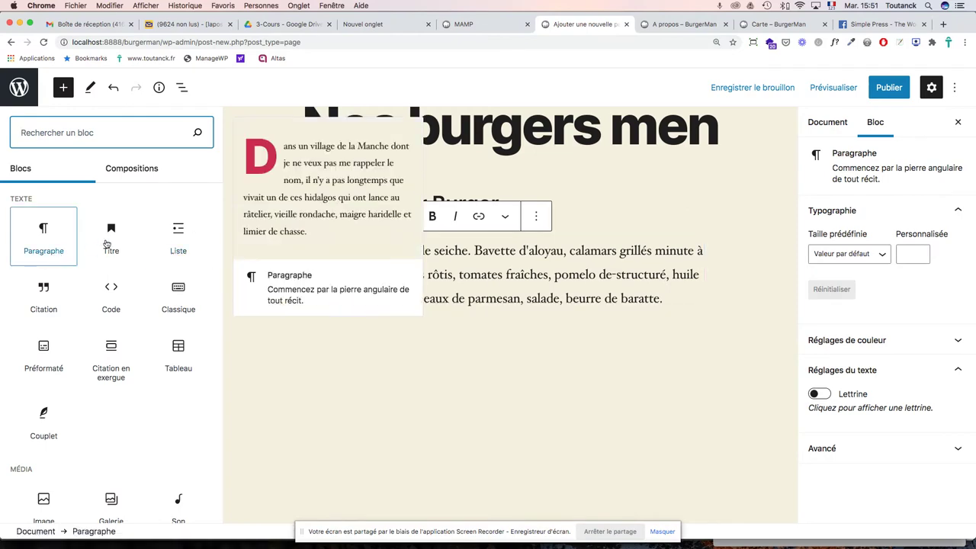
{"action": "left_click", "coordinate": [107, 242]}
{"action": "scroll", "coordinate": [446, 344], "scroll_direction": "down", "scroll_amount": 2}
{"action": "key", "text": "super+Tab"}
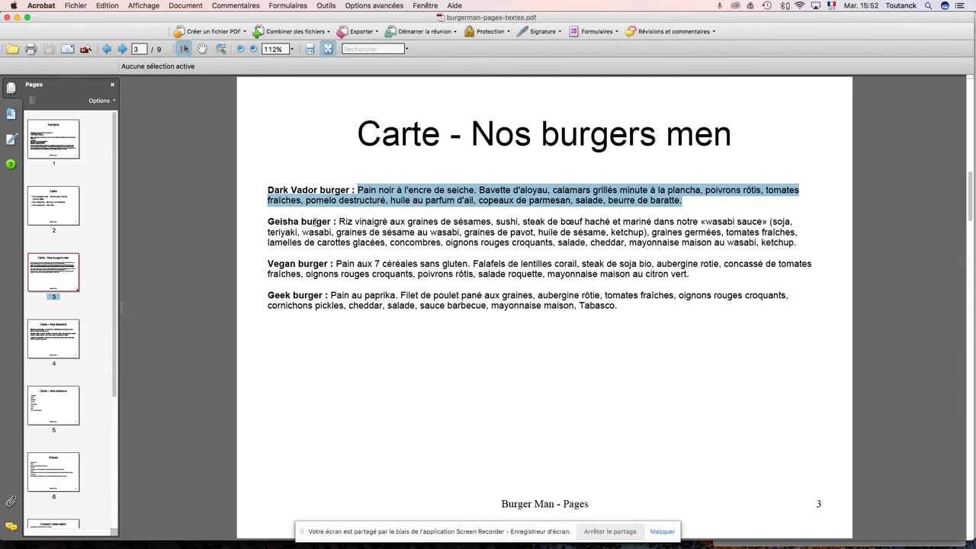
{"action": "left_click_drag", "start_coordinate": [331, 221], "coordinate": [267, 222]}
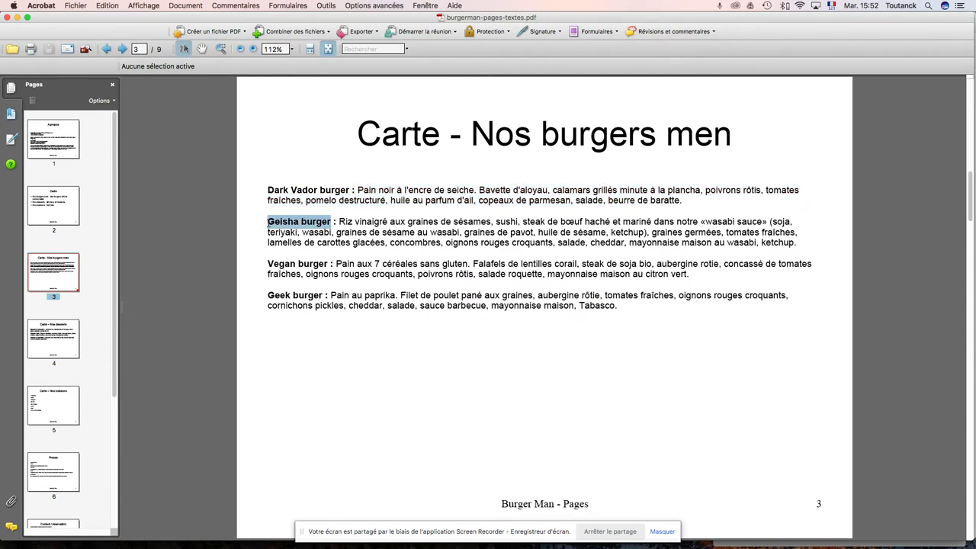
{"action": "key", "text": "super+c"}
{"action": "key", "text": "super+Tab"}
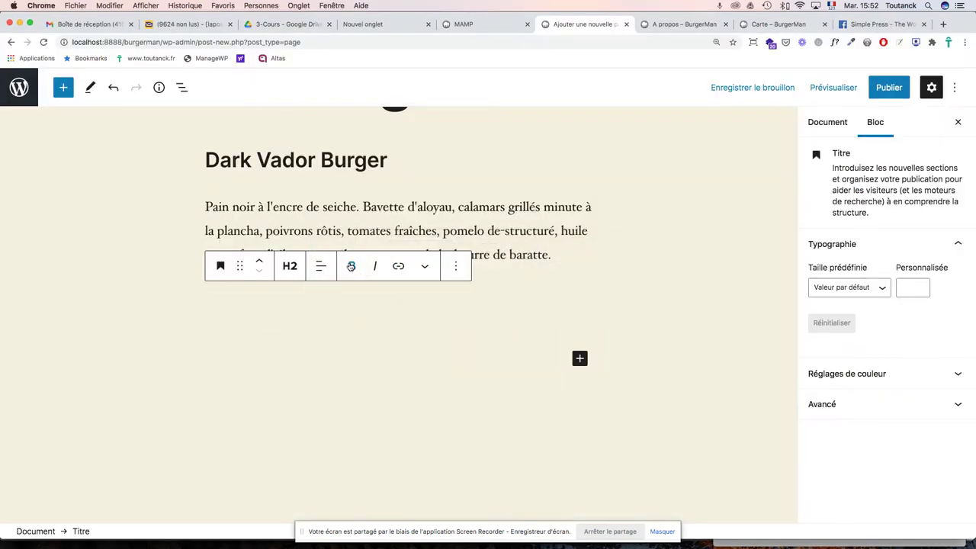
{"action": "key", "text": "super+v"}
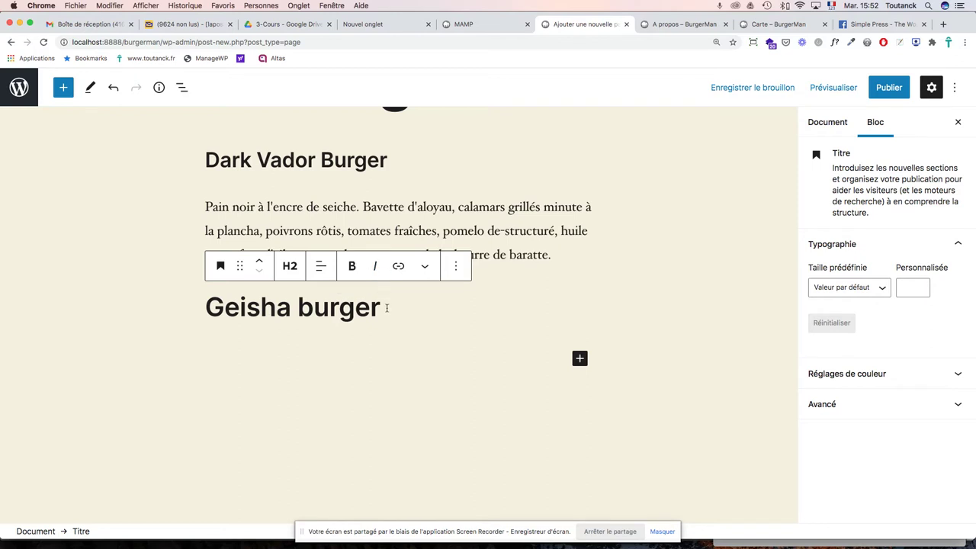
Step: Change the "Geisha burger" heading to level H3
{"action": "left_click_drag", "start_coordinate": [383, 308], "coordinate": [178, 303]}
{"action": "left_click", "coordinate": [290, 266]}
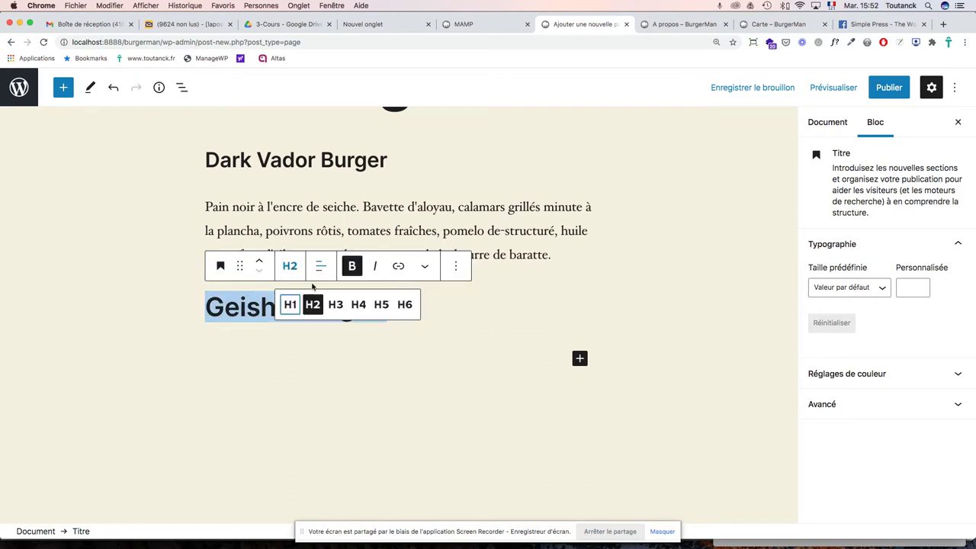
{"action": "left_click", "coordinate": [336, 303]}
{"action": "left_click", "coordinate": [361, 310]}
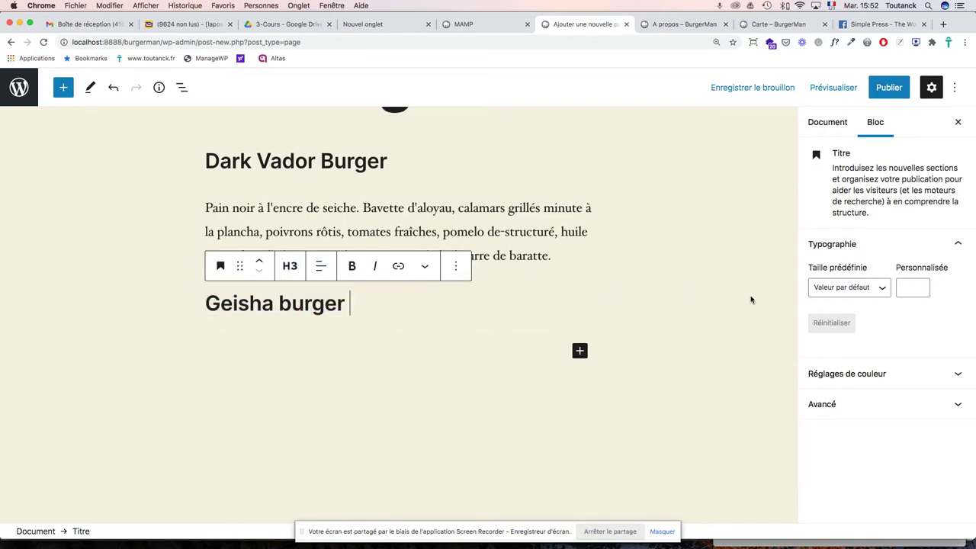
Step: Add a paragraph under "Geisha burger" containing that burger's full ingredient description copied from the PDF
{"action": "left_click", "coordinate": [579, 352]}
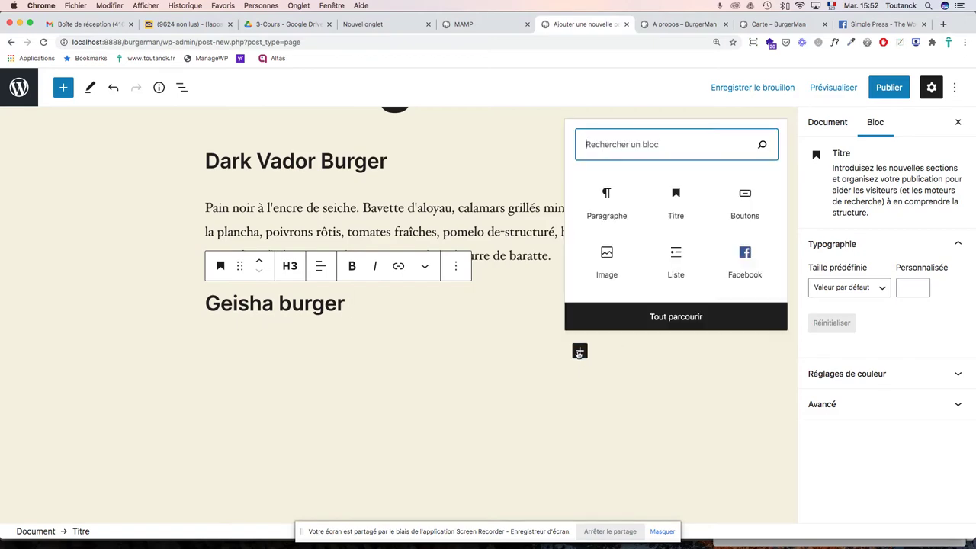
{"action": "left_click", "coordinate": [610, 208]}
{"action": "scroll", "coordinate": [610, 208], "scroll_direction": "down", "scroll_amount": 1}
{"action": "key", "text": "super+Tab"}
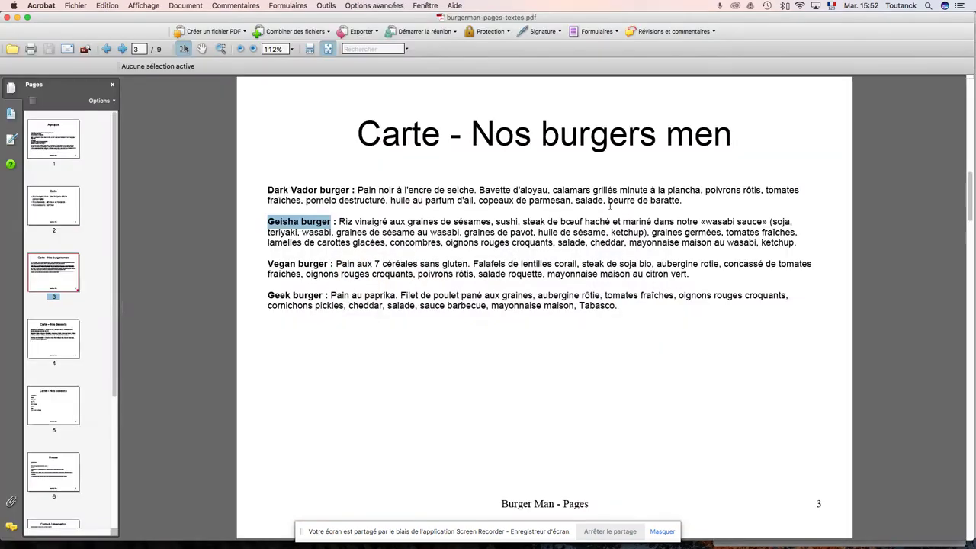
{"action": "left_click_drag", "start_coordinate": [340, 221], "coordinate": [728, 243]}
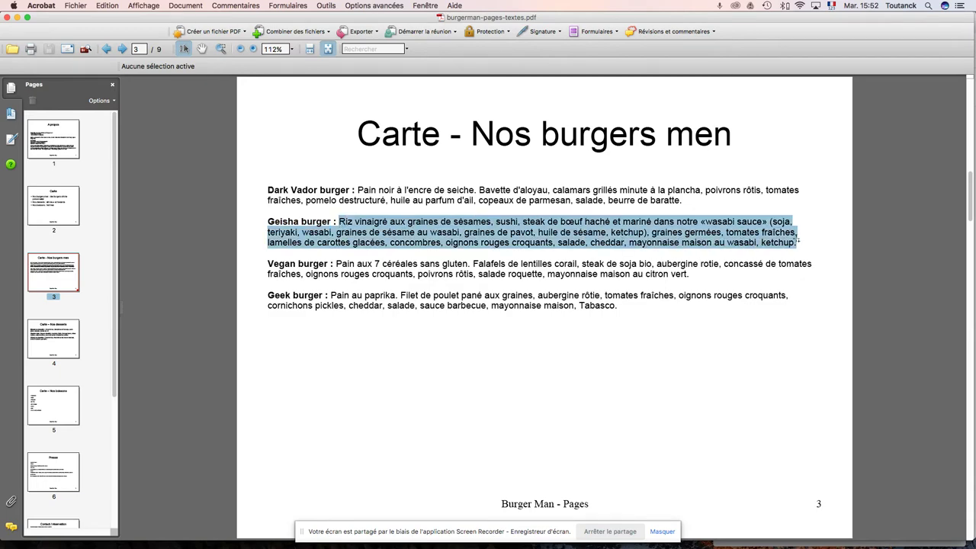
{"action": "key", "text": "super+Tab"}
{"action": "key", "text": "super+v"}
{"action": "scroll", "coordinate": [594, 269], "scroll_direction": "up", "scroll_amount": 3}
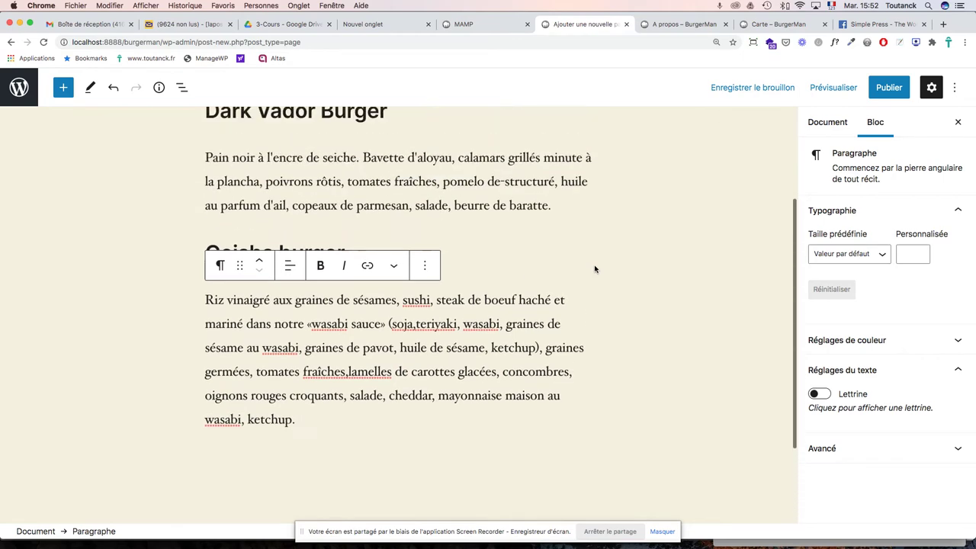
{"action": "scroll", "coordinate": [595, 268], "scroll_direction": "up", "scroll_amount": 3}
{"action": "scroll", "coordinate": [594, 268], "scroll_direction": "down", "scroll_amount": 3}
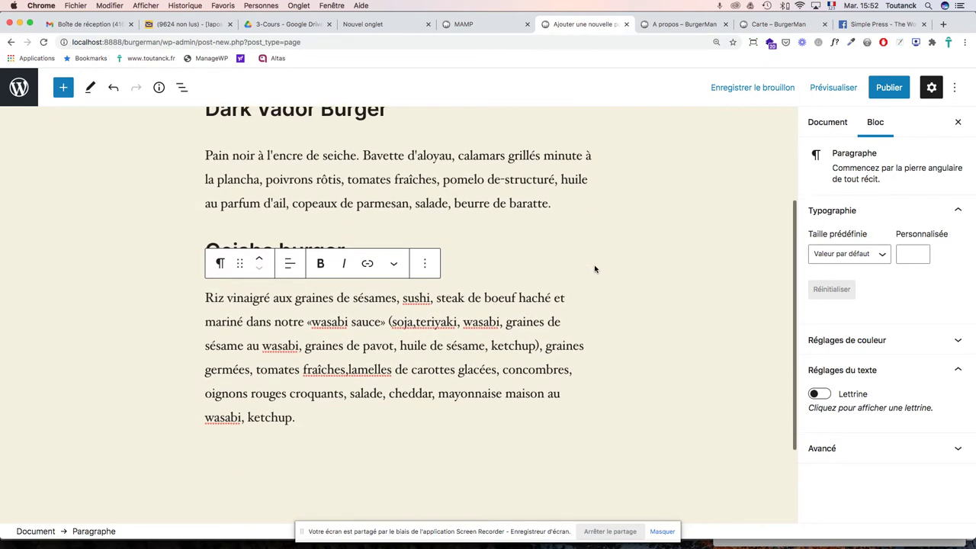
{"action": "scroll", "coordinate": [594, 268], "scroll_direction": "down", "scroll_amount": 1}
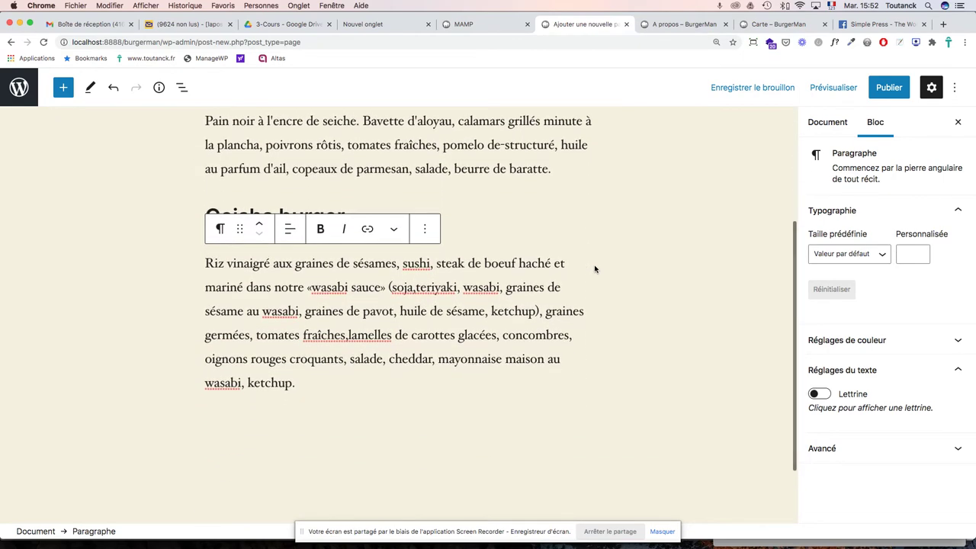
Step: Add a placeholder H2 heading "Titre" followed by a placeholder paragraph "Paragraphe" below the Geisha burger description
{"action": "left_click", "coordinate": [63, 87]}
{"action": "mouse_move", "coordinate": [41, 241]}
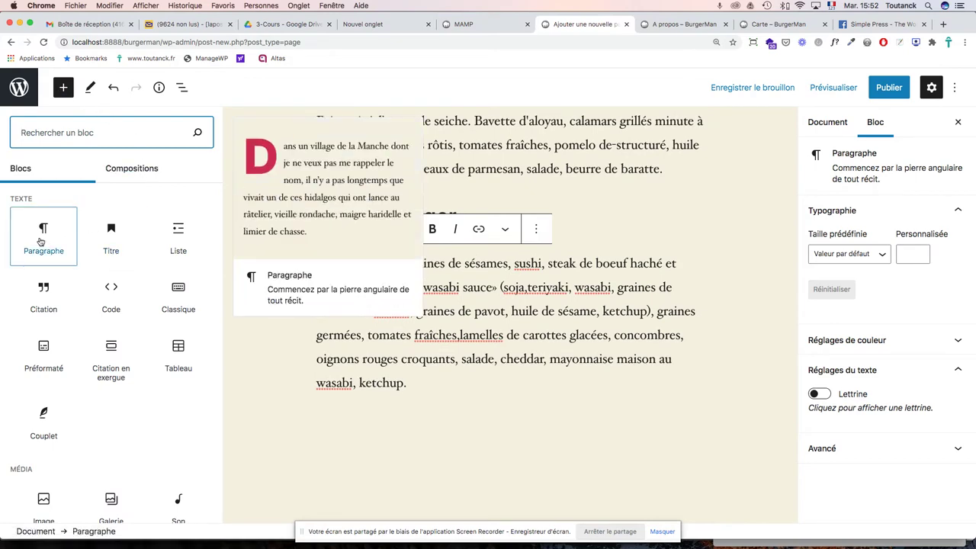
{"action": "left_click", "coordinate": [113, 232]}
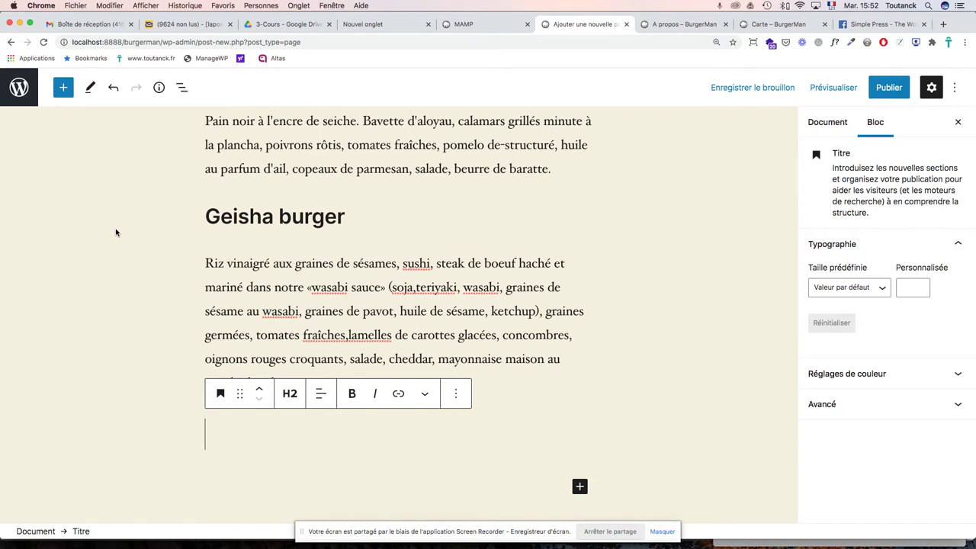
{"action": "type", "text": "Titre"}
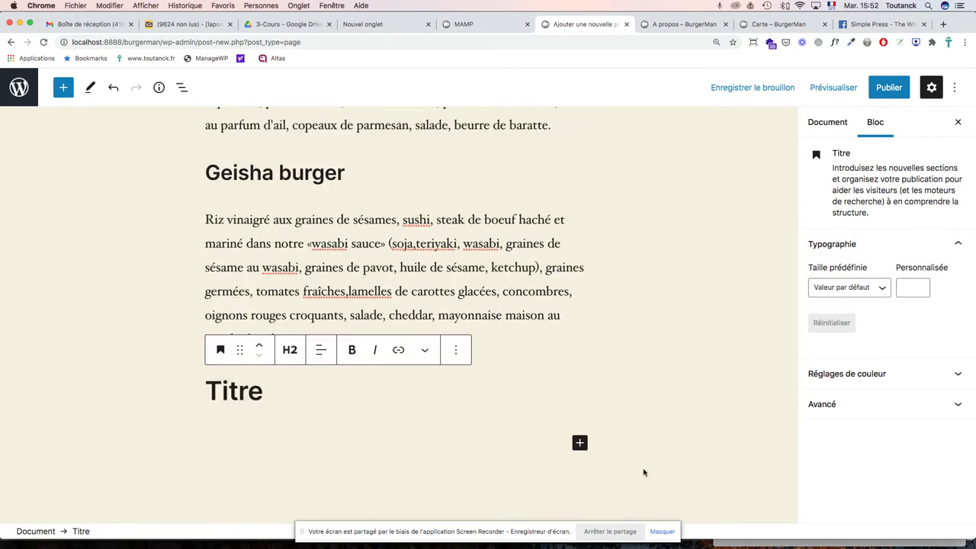
{"action": "left_click", "coordinate": [579, 443]}
{"action": "left_click", "coordinate": [615, 308]}
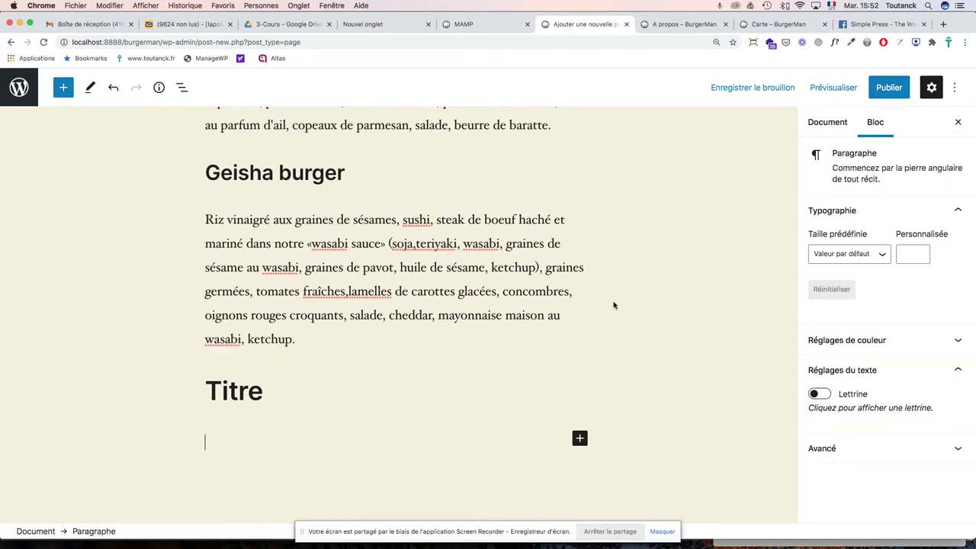
{"action": "type", "text": "Paragraphe"}
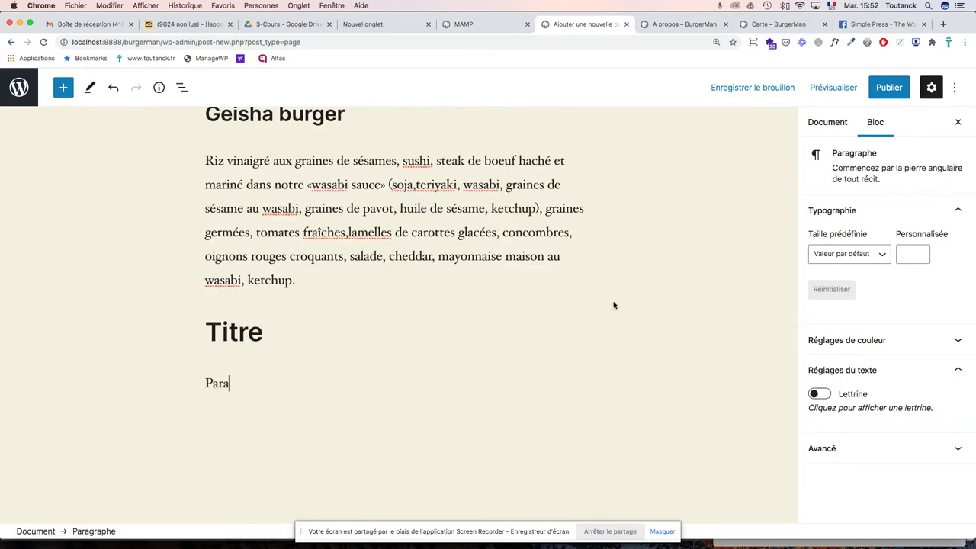
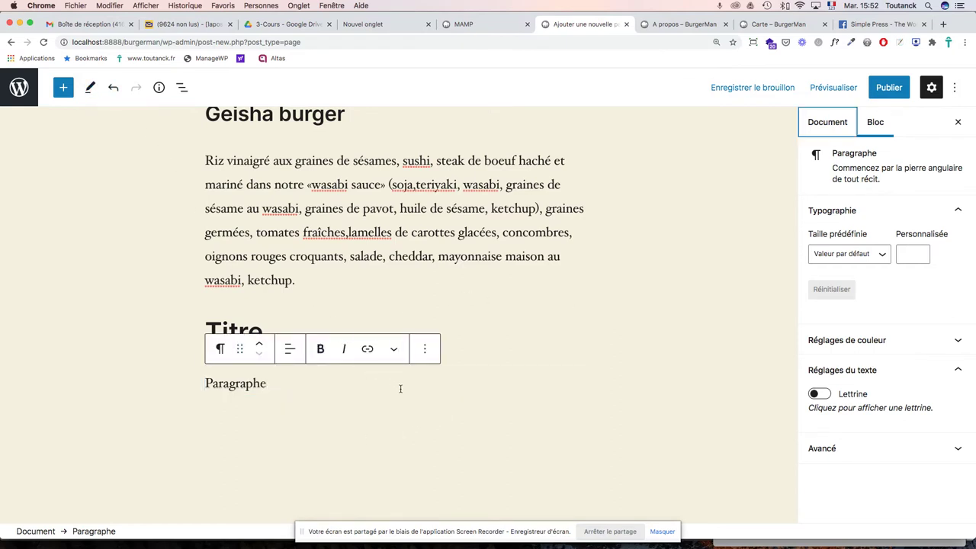
Step: Add a second placeholder pair at the end of the page: an H2 heading "Titre" and a paragraph "Paragraphe"
{"action": "left_click", "coordinate": [64, 87]}
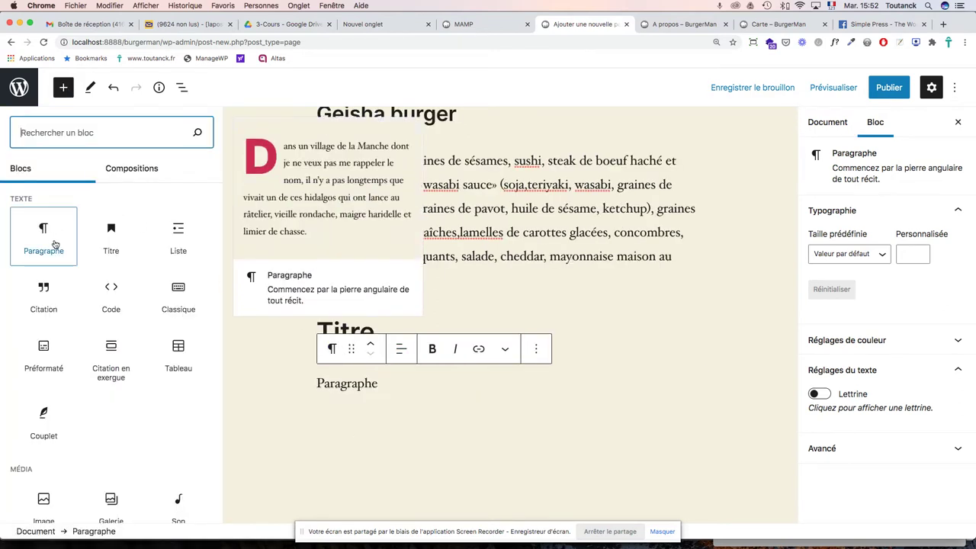
{"action": "left_click", "coordinate": [112, 238]}
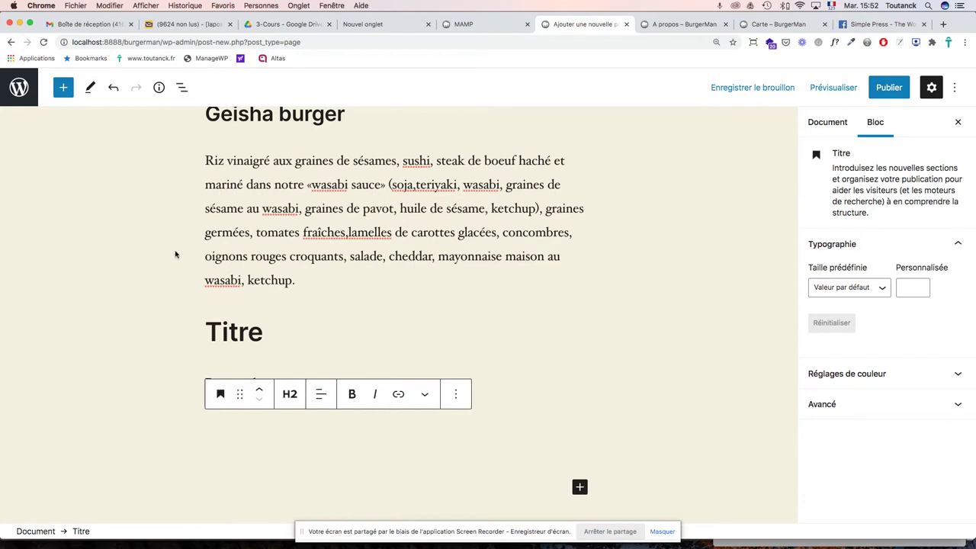
{"action": "type", "text": "Titre"}
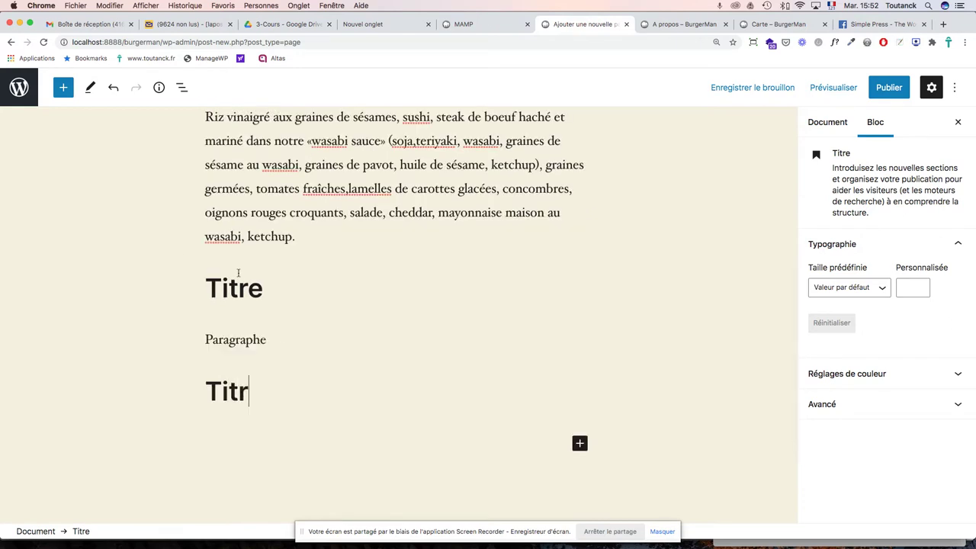
{"action": "left_click", "coordinate": [580, 443]}
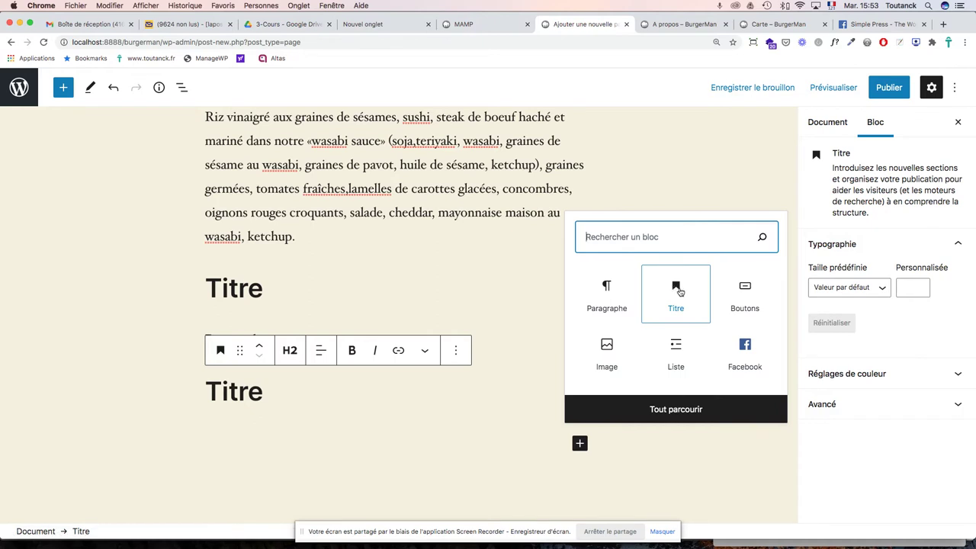
{"action": "left_click", "coordinate": [612, 297]}
{"action": "type", "text": "Paragraphe"}
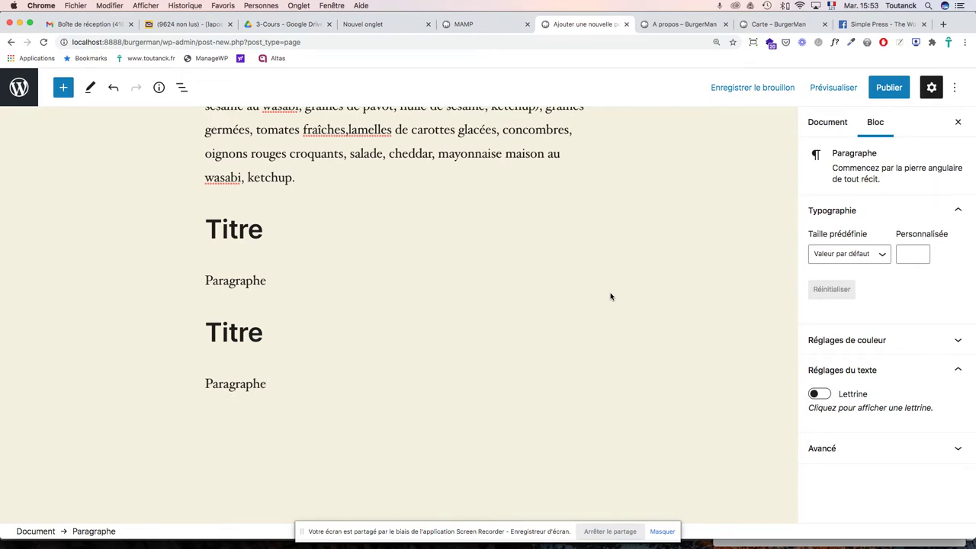
{"action": "left_click", "coordinate": [596, 340]}
Step: Replace the first placeholder heading below the Geisha burger description with "Vegan burger", copied from the PDF
{"action": "key", "text": "super+Tab"}
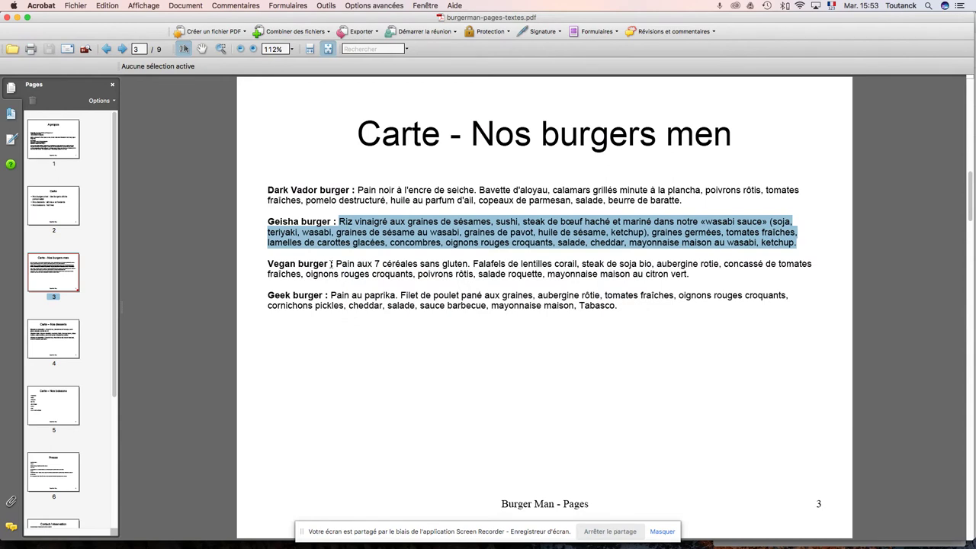
{"action": "left_click_drag", "start_coordinate": [329, 262], "coordinate": [259, 262]}
{"action": "key", "text": "super+c"}
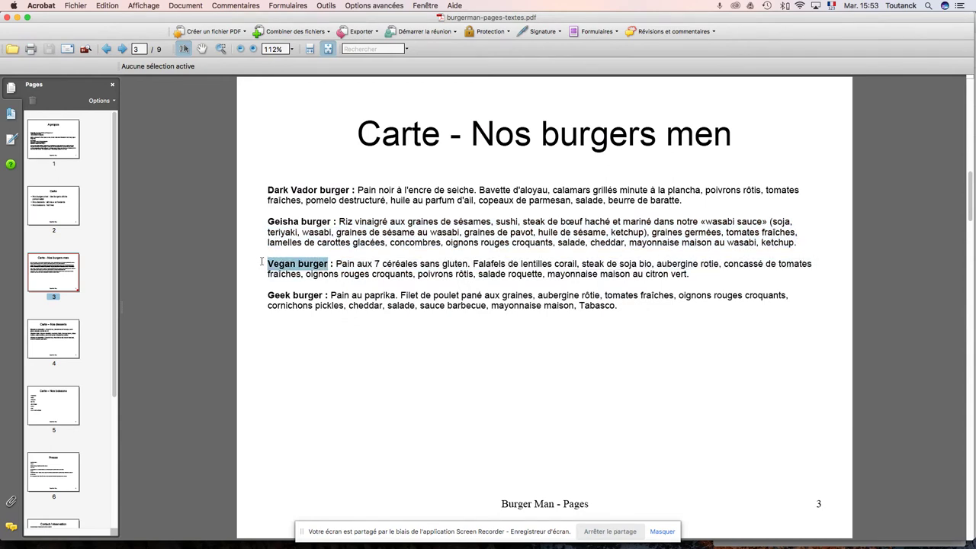
{"action": "key", "text": "super+Tab"}
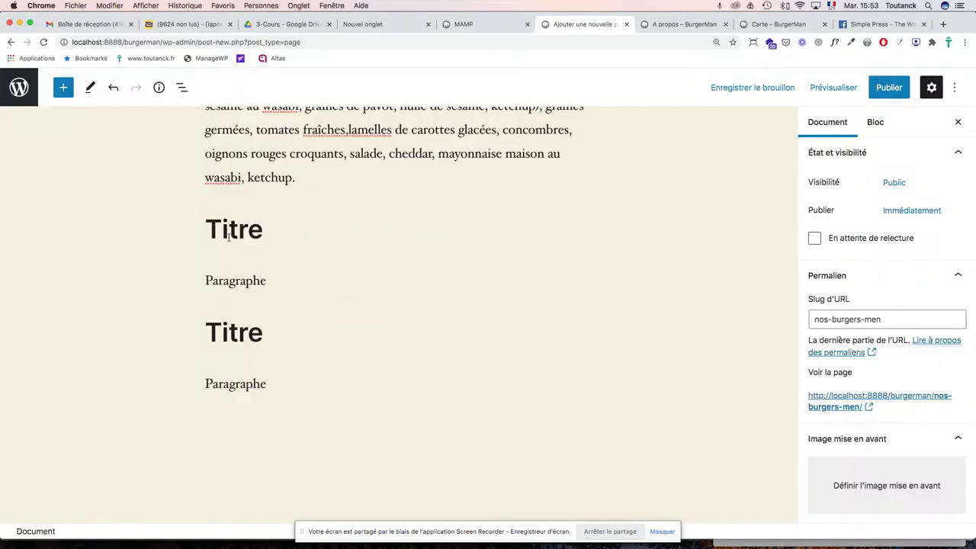
{"action": "double_click", "coordinate": [229, 235]}
{"action": "key", "text": "super+v"}
Step: Replace the placeholder paragraph under "Vegan burger" with that burger's full ingredient description copied from the PDF
{"action": "key", "text": "super+Tab"}
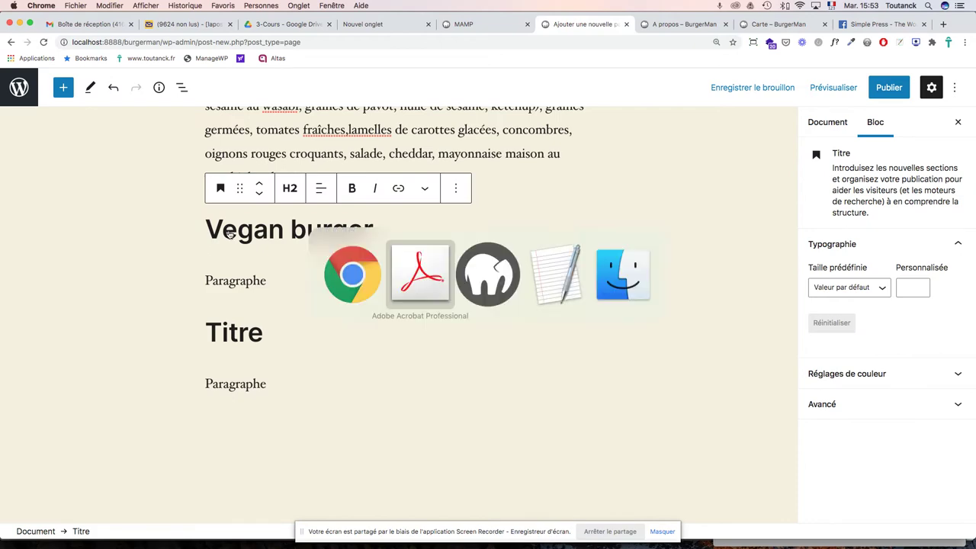
{"action": "left_click_drag", "start_coordinate": [336, 265], "coordinate": [691, 281]}
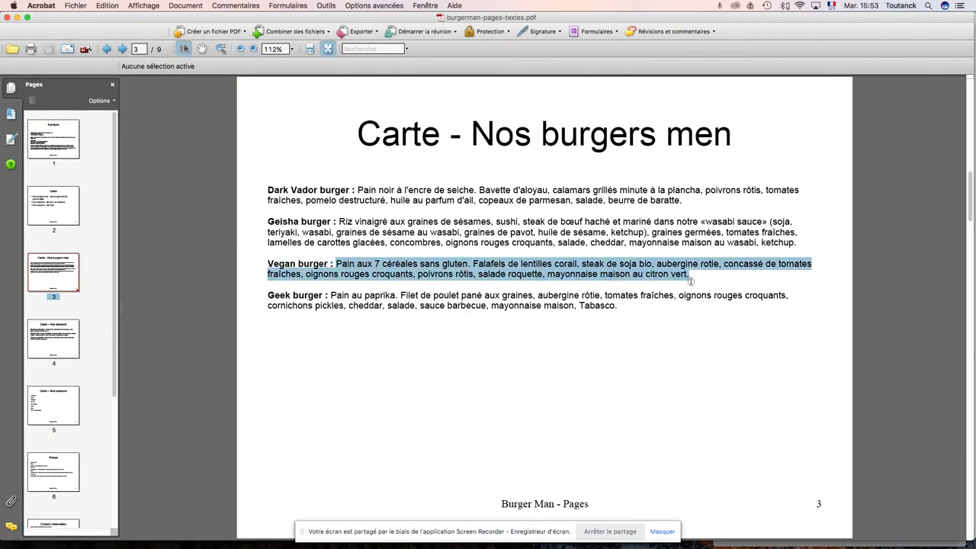
{"action": "key", "text": "super+Tab"}
{"action": "left_click", "coordinate": [230, 279]}
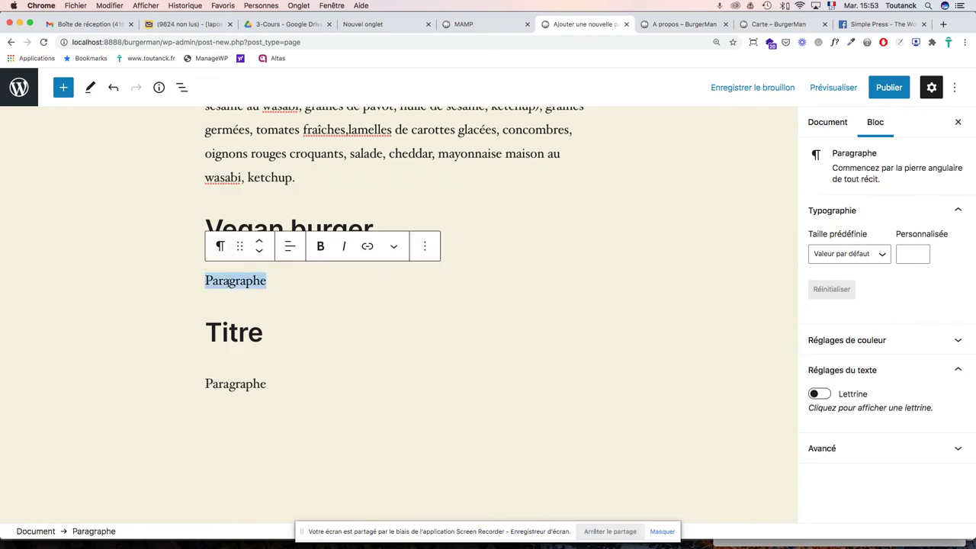
{"action": "type", "text": "Pain aux 7 céréales sans gluten. Falafels de lentilles corail, steak de soja bio, aubergine rotie, concassé de tomatesfraîches, oignons rouges croquants, poivrons rôtis, salade roquette, mayonnaise maison au citron vert."}
Step: Change the "Vegan burger" heading to level H3
{"action": "scroll", "coordinate": [289, 227], "scroll_direction": "up", "scroll_amount": 5}
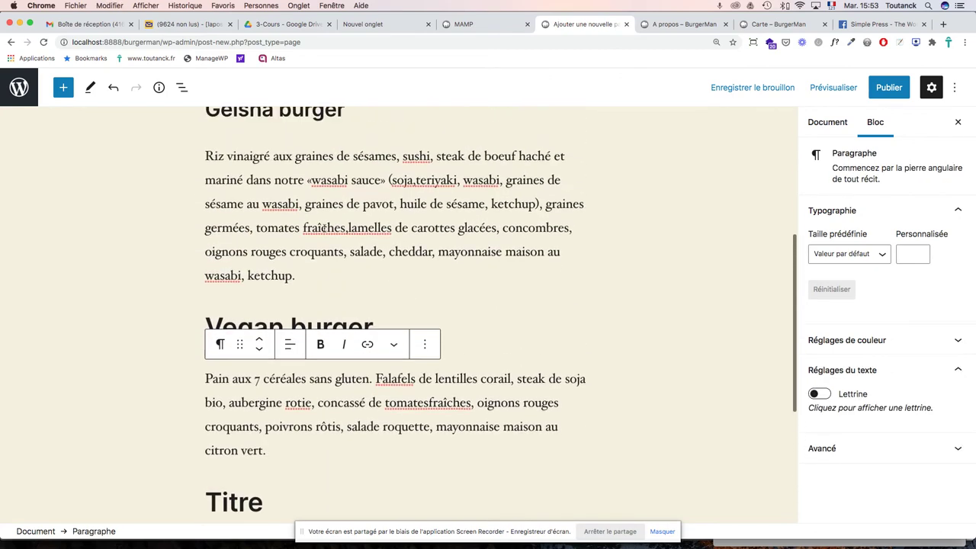
{"action": "triple_click", "coordinate": [298, 333]}
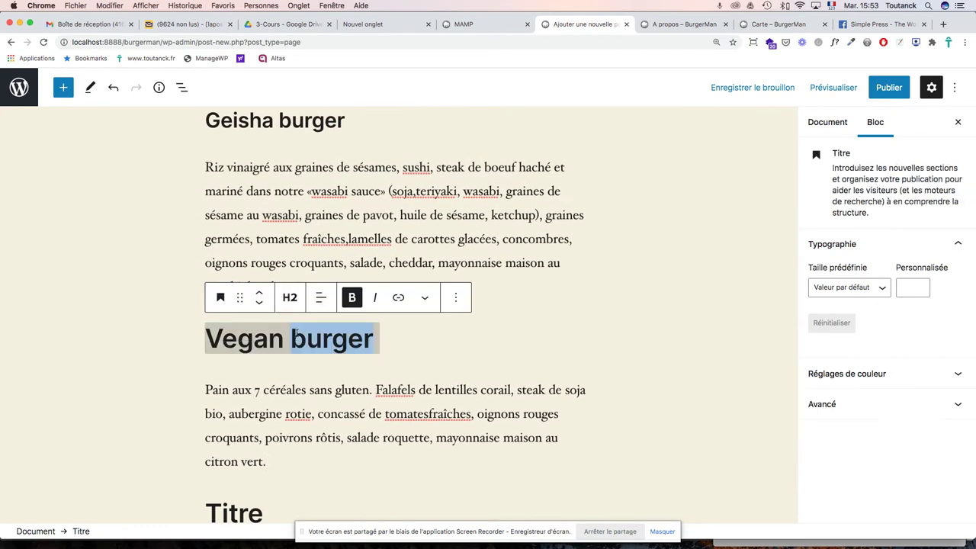
{"action": "left_click", "coordinate": [291, 299]}
{"action": "left_click", "coordinate": [336, 336]}
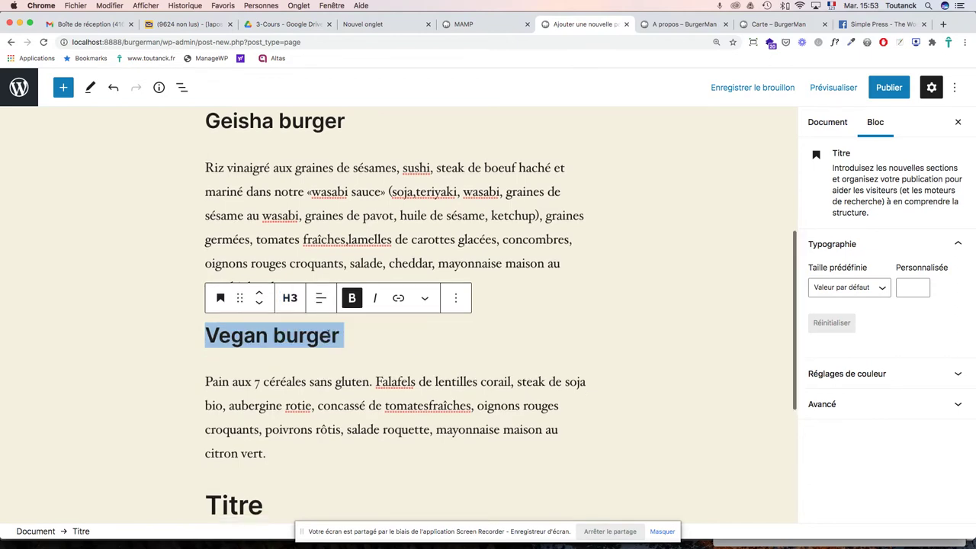
Step: Replace the remaining placeholder heading with "Geek burger" copied from the PDF and set it to level H3
{"action": "scroll", "coordinate": [338, 318], "scroll_direction": "down", "scroll_amount": 3}
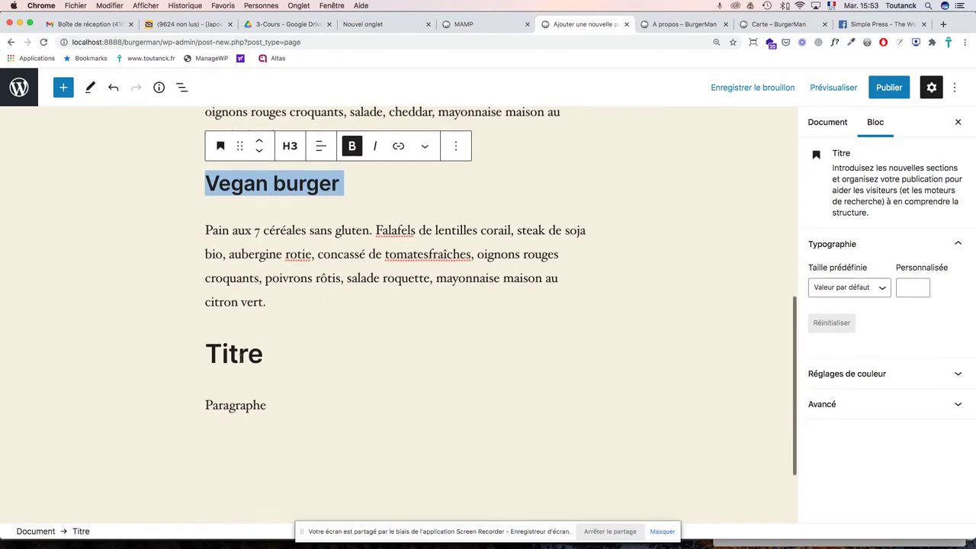
{"action": "left_click", "coordinate": [238, 355]}
{"action": "key", "text": "super+Tab"}
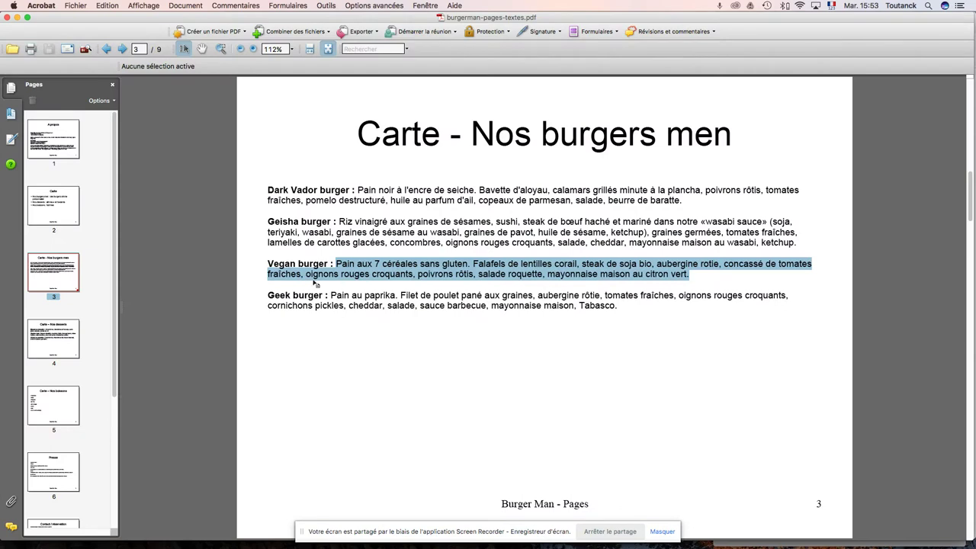
{"action": "left_click_drag", "start_coordinate": [323, 295], "coordinate": [255, 295]}
{"action": "key", "text": "super+c"}
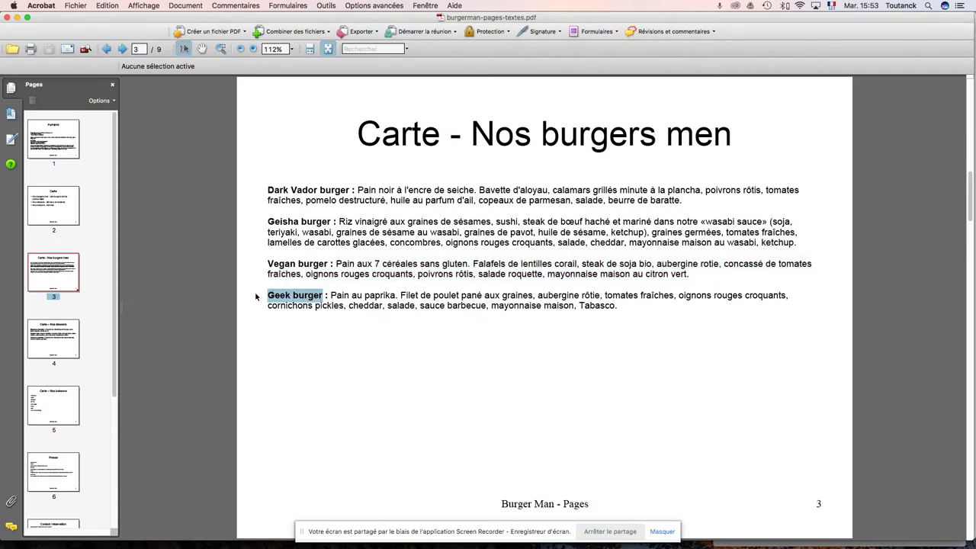
{"action": "key", "text": "super+Tab"}
{"action": "key", "text": "super+a"}
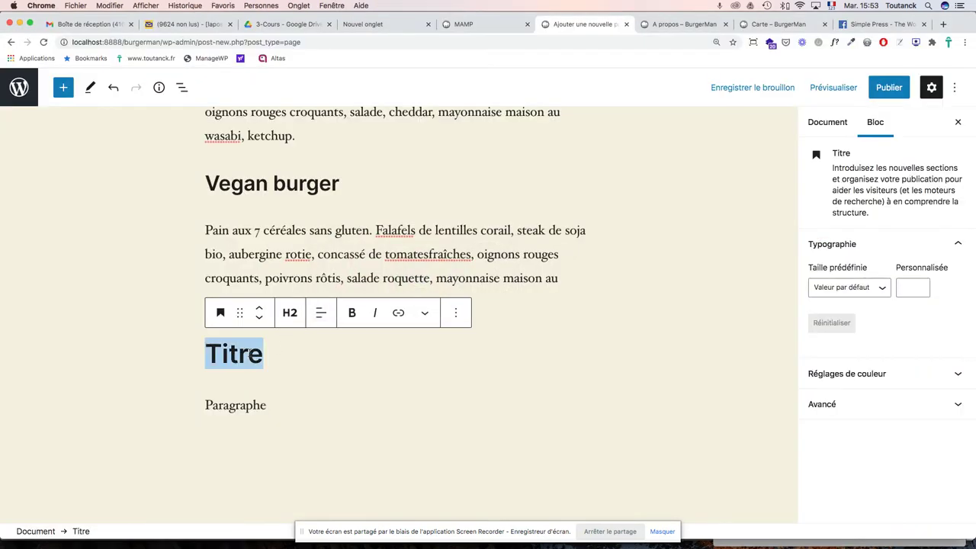
{"action": "key", "text": "super+v"}
{"action": "left_click", "coordinate": [290, 313]}
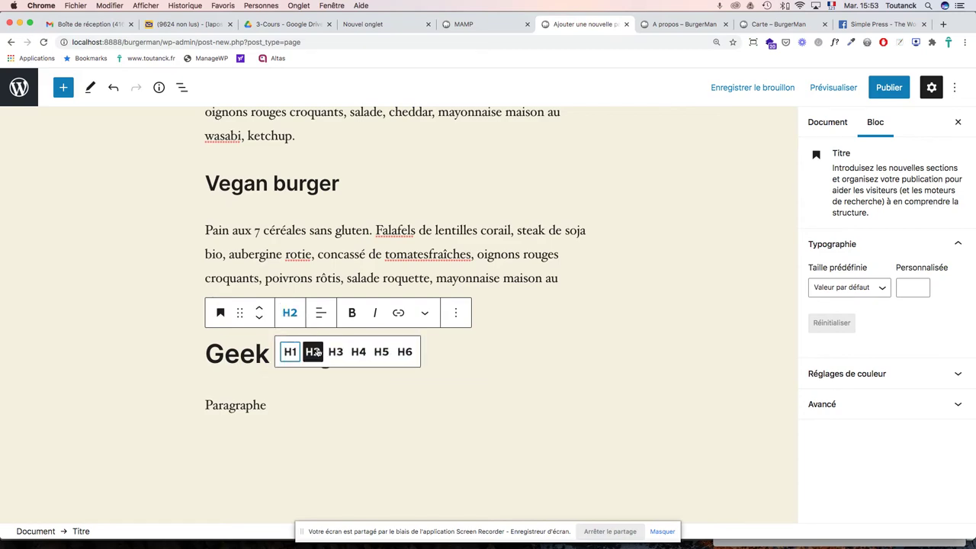
{"action": "left_click", "coordinate": [335, 352]}
Step: Replace the placeholder paragraph under "Geek burger" with that burger's full ingredient description copied from the PDF
{"action": "key", "text": "super+Tab"}
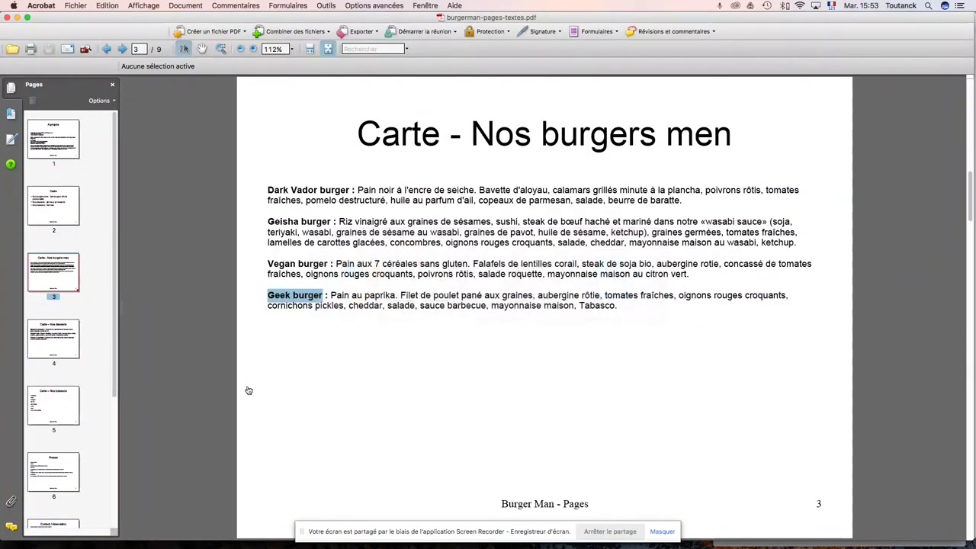
{"action": "left_click_drag", "start_coordinate": [330, 295], "coordinate": [585, 316]}
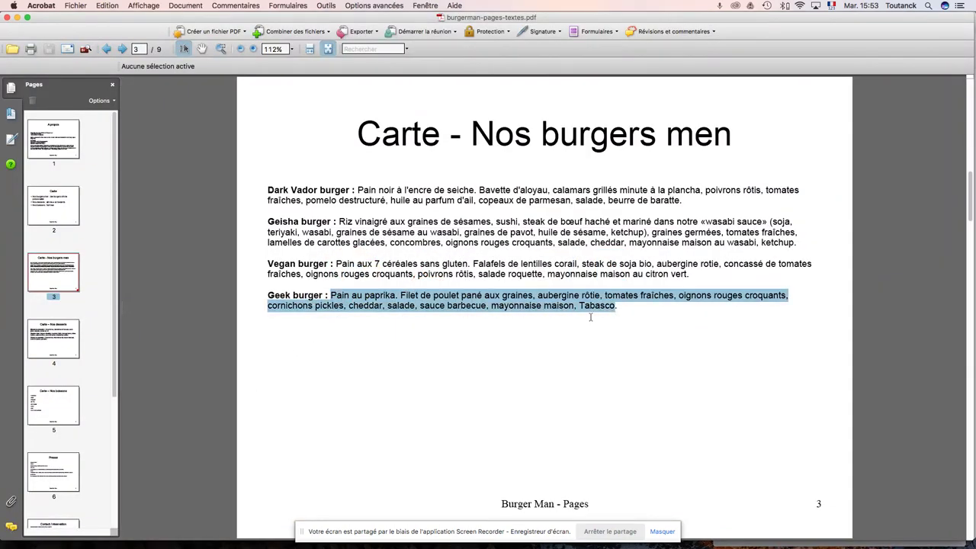
{"action": "key", "text": "super+Tab"}
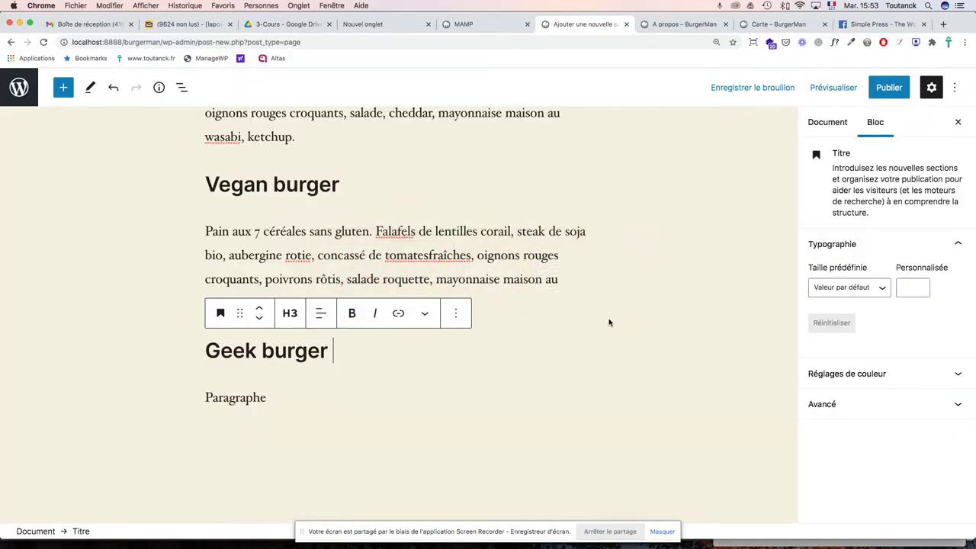
{"action": "left_click", "coordinate": [233, 399]}
{"action": "type", "text": "Pain au paprika. Filet de poulet pané aux graines, aubergine rôtie, tomates fraîches, oignons rouges croquants,cornichons pickles, cheddar, salade, sauce barbecue, mayonnaise maison, Tabasco."}
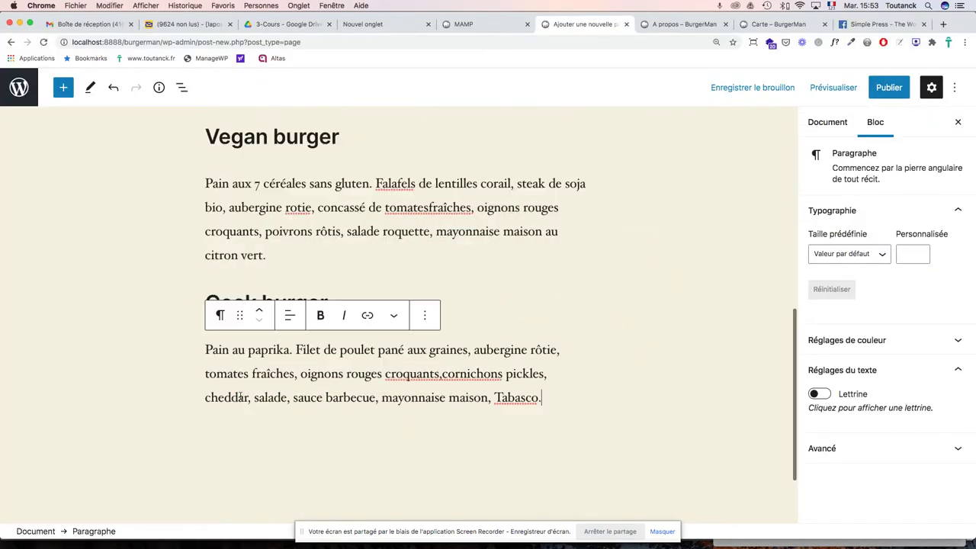
Step: Insert the missing space between "croquants," and "cornichons" in the Geek burger description
{"action": "scroll", "coordinate": [428, 350], "scroll_direction": "up", "scroll_amount": 6}
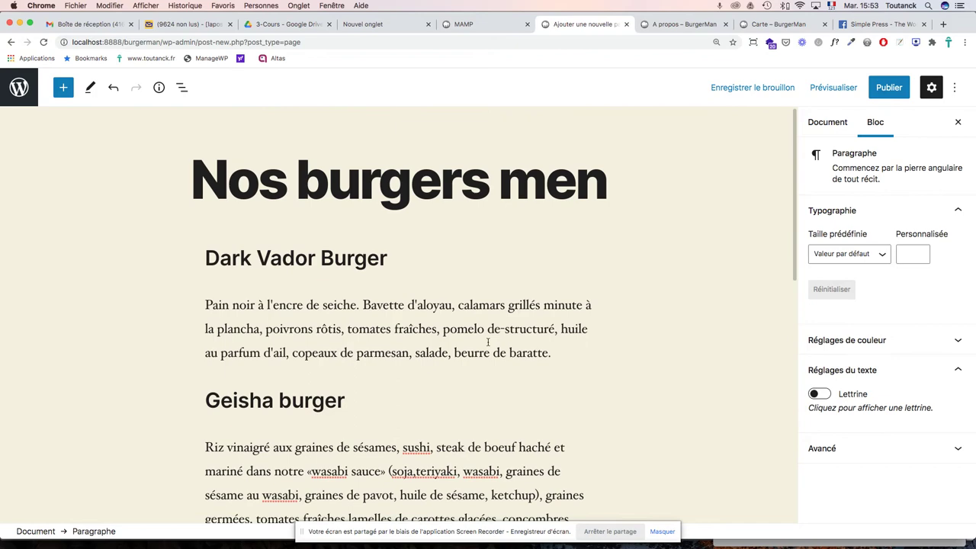
{"action": "scroll", "coordinate": [487, 343], "scroll_direction": "down", "scroll_amount": 3}
{"action": "scroll", "coordinate": [488, 342], "scroll_direction": "down", "scroll_amount": 5}
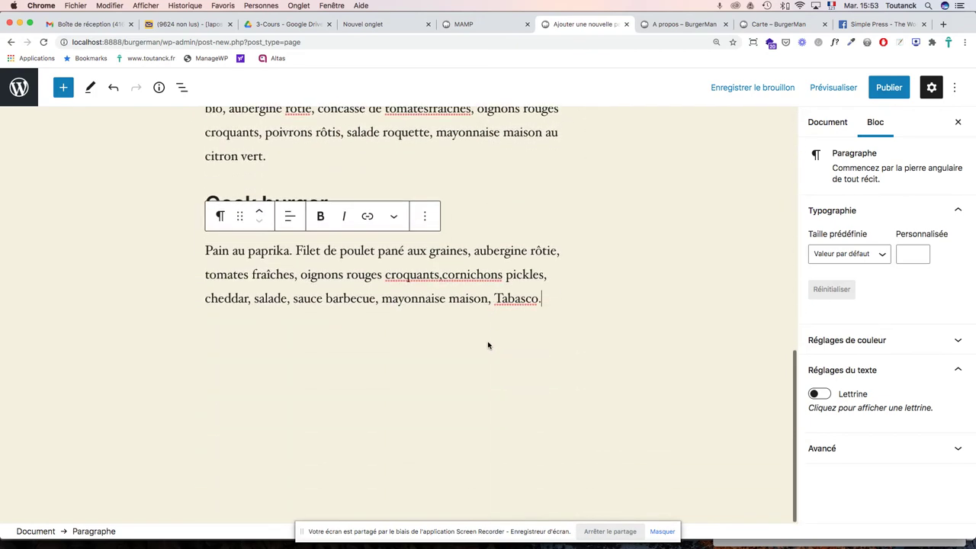
{"action": "scroll", "coordinate": [488, 343], "scroll_direction": "up", "scroll_amount": 2}
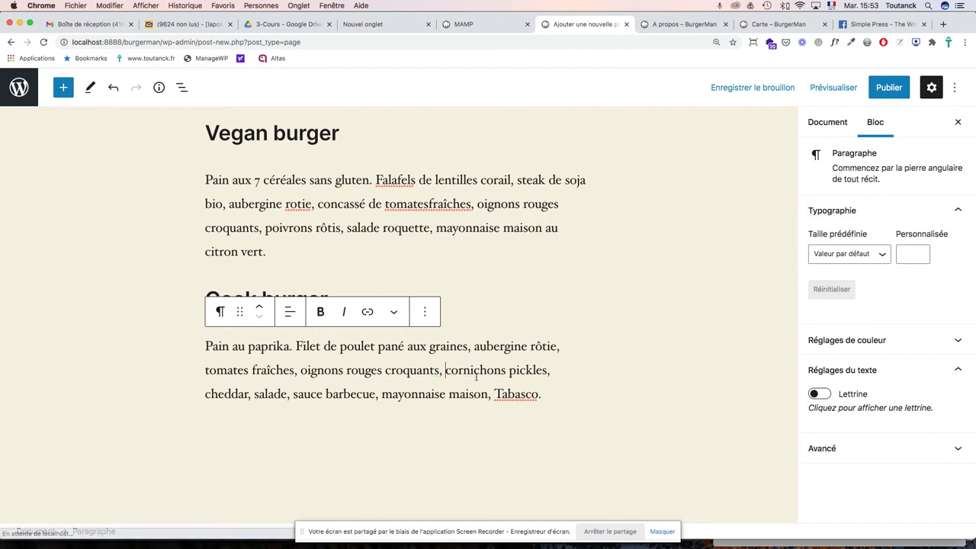
Step: In the Vegan burger description, separate "tomates fraîches" with a space and correct the spelling to "aubergine rôtie"
{"action": "left_click", "coordinate": [429, 204]}
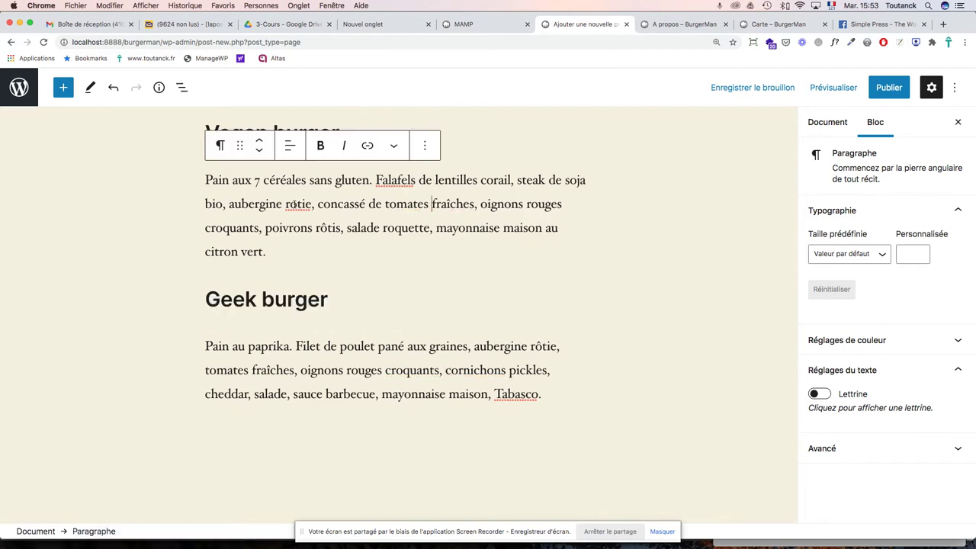
{"action": "left_click", "coordinate": [292, 205]}
{"action": "key", "text": "BackSpace"}
{"action": "type", "text": "ô"}
Step: Add the missing spaces before "lamelles" and before "teriyaki" in the Geisha burger description
{"action": "scroll", "coordinate": [414, 183], "scroll_direction": "up", "scroll_amount": 3}
{"action": "scroll", "coordinate": [415, 185], "scroll_direction": "up", "scroll_amount": 2}
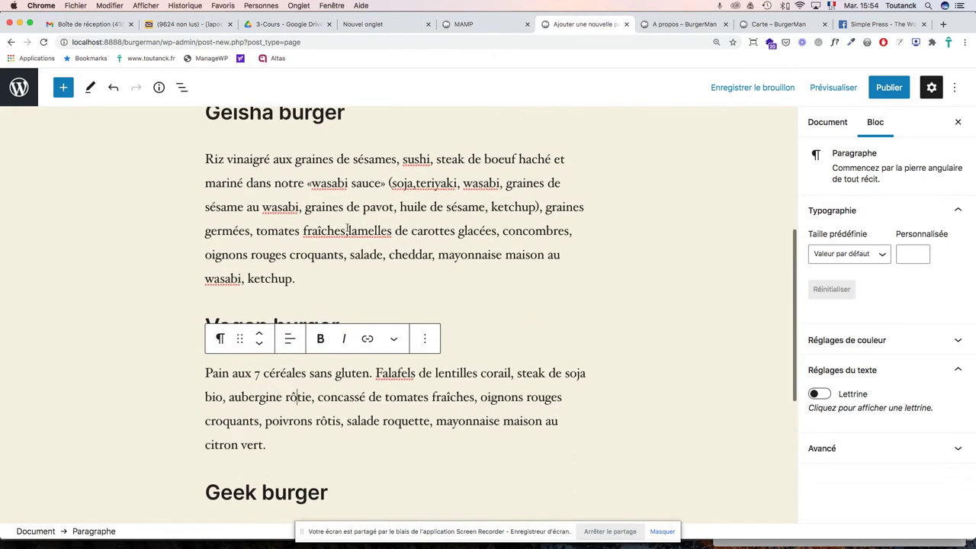
{"action": "left_click", "coordinate": [350, 231]}
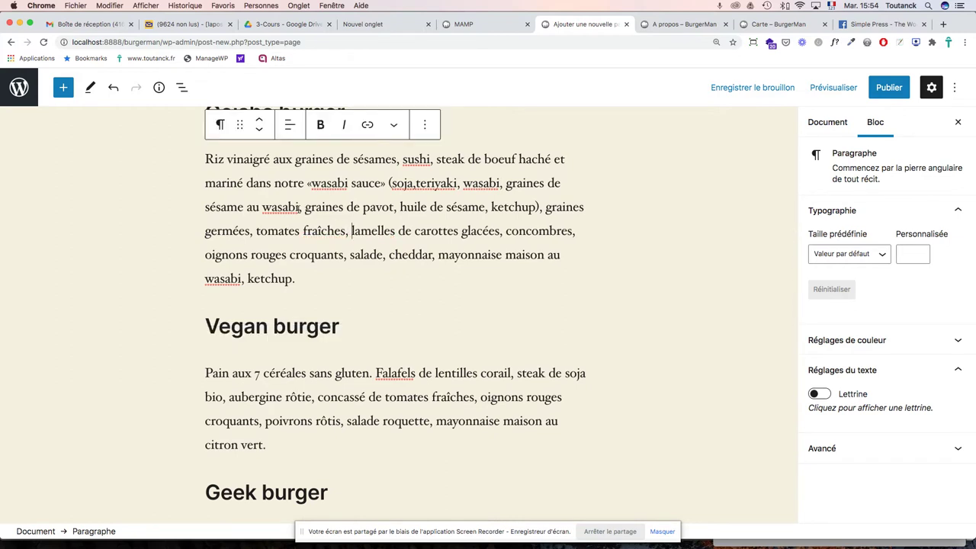
{"action": "left_click", "coordinate": [415, 183]}
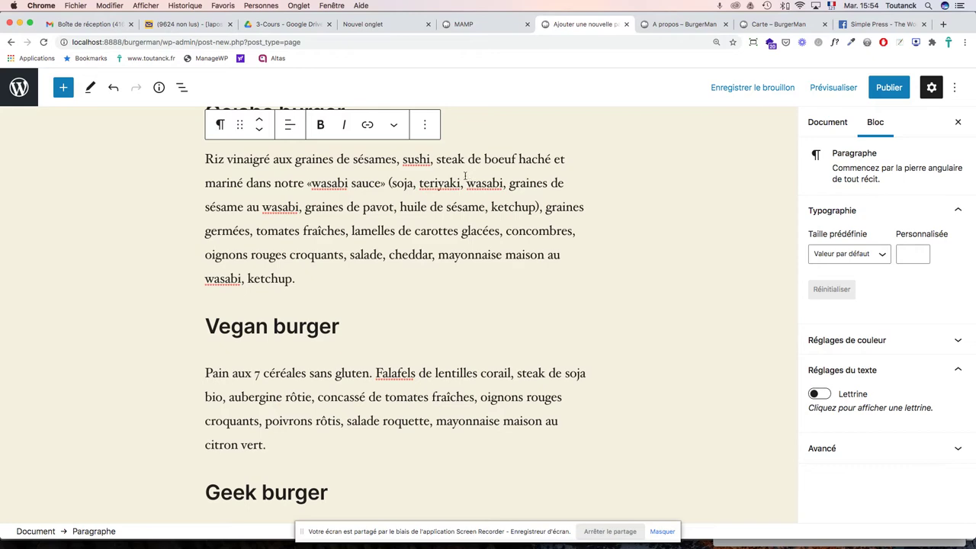
Step: Review the completed page, and browse the available block compositions, from buttons and columns through to headers and text
{"action": "scroll", "coordinate": [272, 276], "scroll_direction": "up", "scroll_amount": 7}
{"action": "scroll", "coordinate": [271, 278], "scroll_direction": "down", "scroll_amount": 8}
{"action": "scroll", "coordinate": [270, 278], "scroll_direction": "down", "scroll_amount": 3}
{"action": "scroll", "coordinate": [270, 278], "scroll_direction": "up", "scroll_amount": 8}
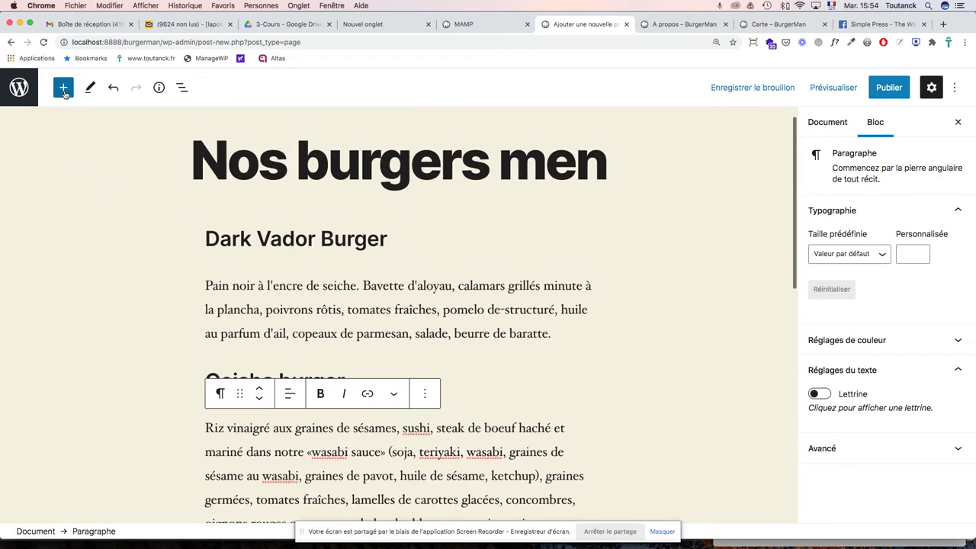
{"action": "left_click", "coordinate": [64, 89]}
{"action": "left_click", "coordinate": [132, 172]}
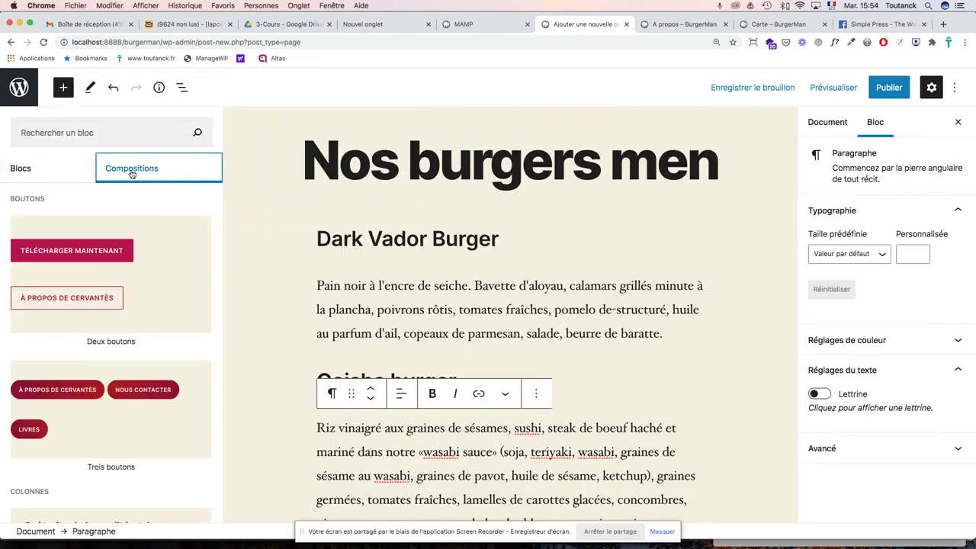
{"action": "scroll", "coordinate": [183, 252], "scroll_direction": "down", "scroll_amount": 10}
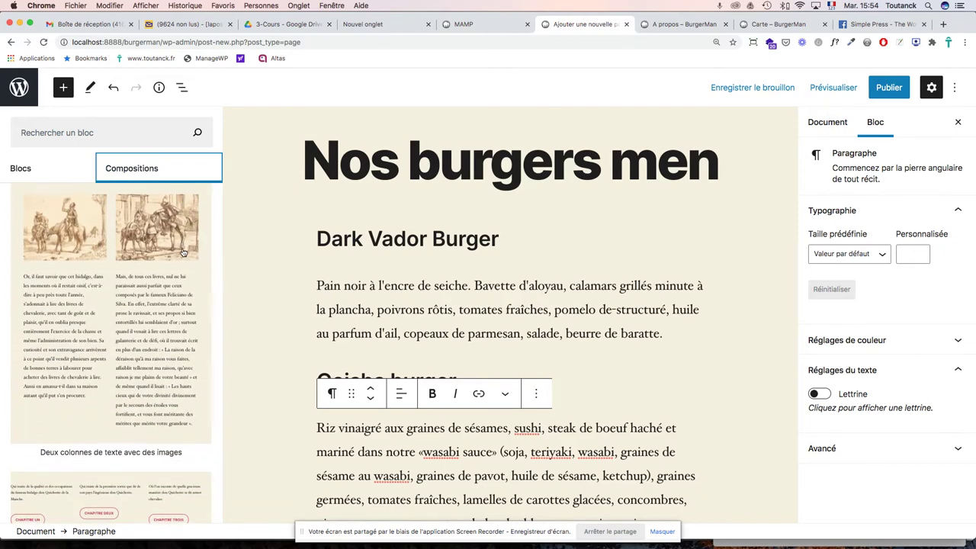
{"action": "scroll", "coordinate": [137, 300], "scroll_direction": "down", "scroll_amount": 7}
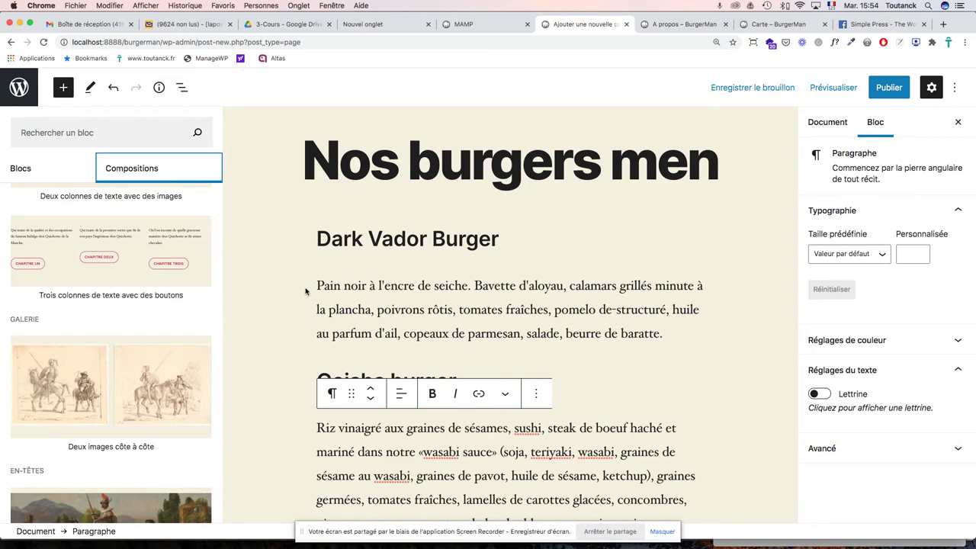
{"action": "scroll", "coordinate": [196, 299], "scroll_direction": "down", "scroll_amount": 10}
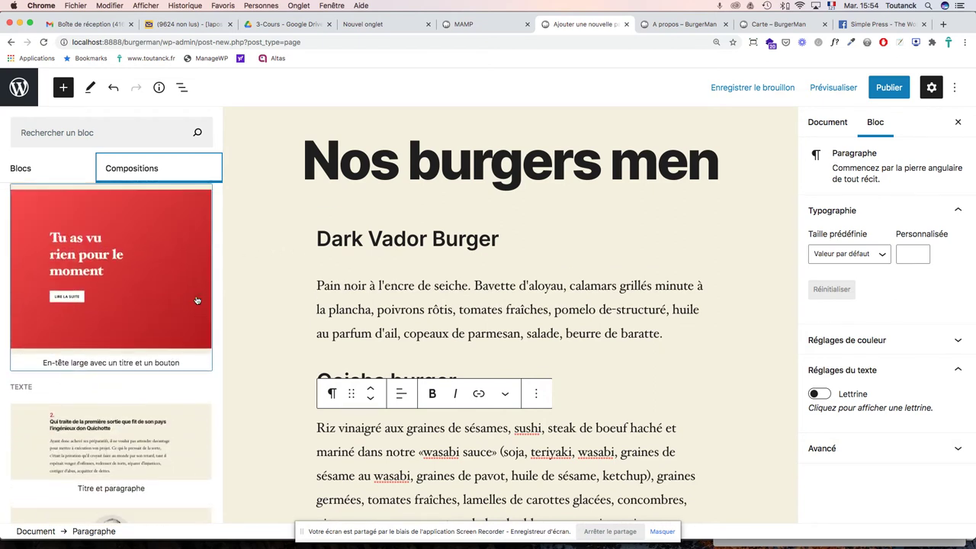
{"action": "scroll", "coordinate": [197, 299], "scroll_direction": "down", "scroll_amount": 4}
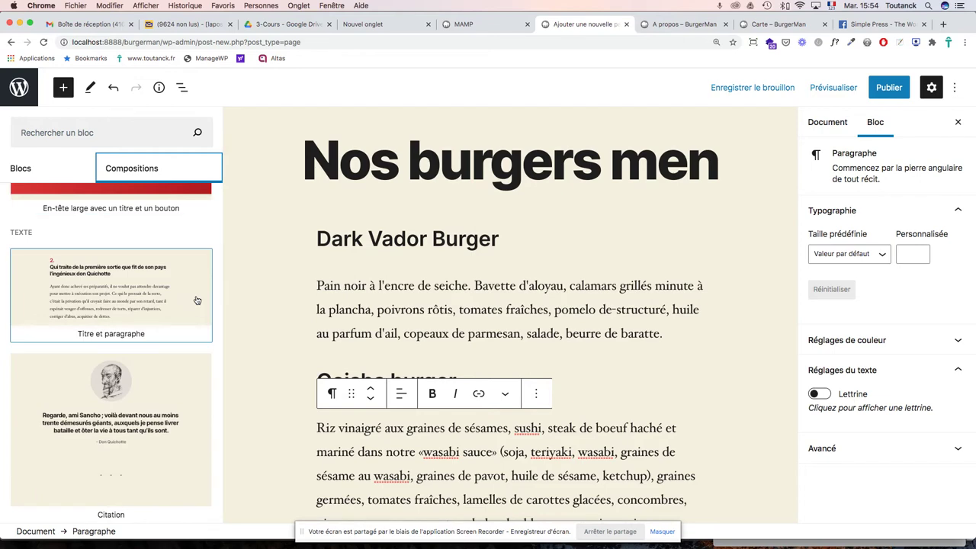
{"action": "scroll", "coordinate": [197, 300], "scroll_direction": "up", "scroll_amount": 12}
{"action": "left_click", "coordinate": [707, 330]}
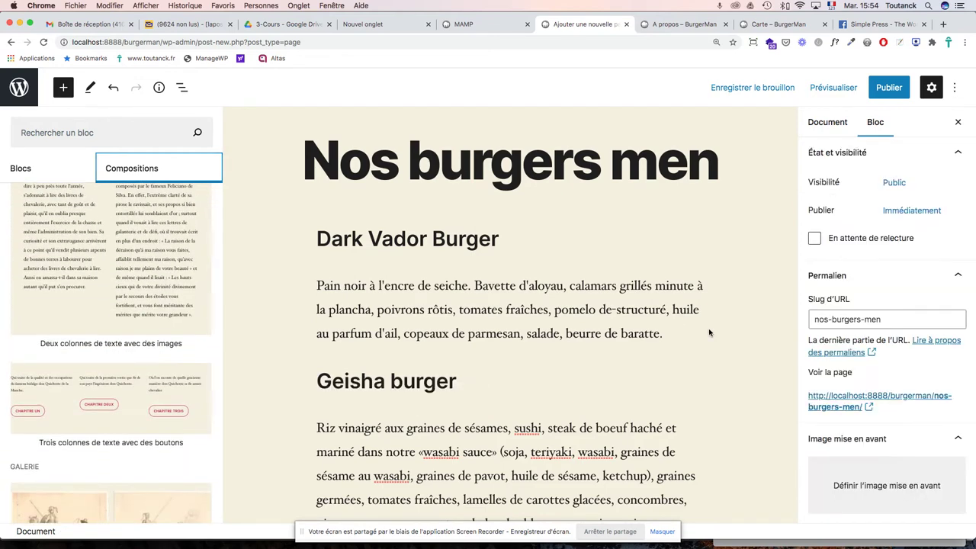
Step: Place the cursor at the end of the Geek burger description and examine the block compositions for a column layout with images
{"action": "mouse_move", "coordinate": [405, 367]}
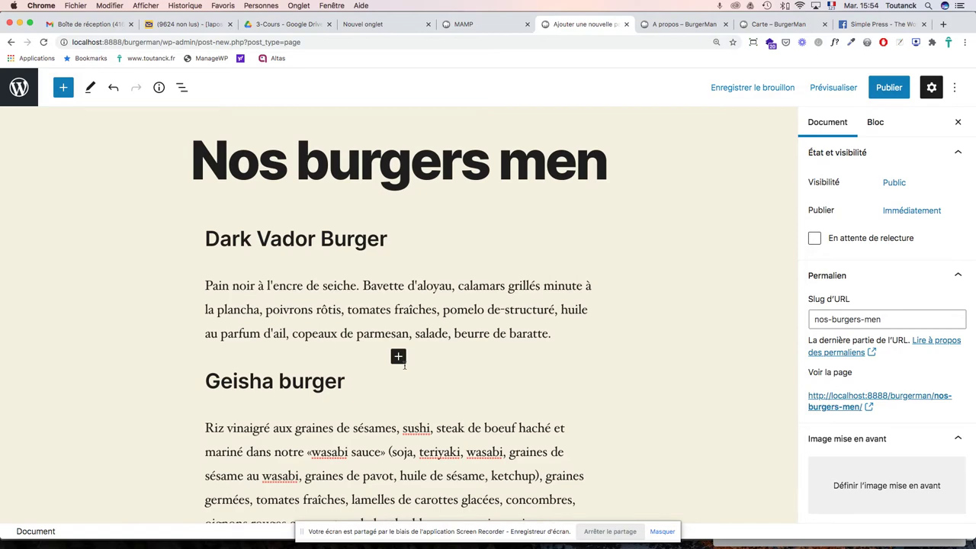
{"action": "scroll", "coordinate": [420, 356], "scroll_direction": "down", "scroll_amount": 10}
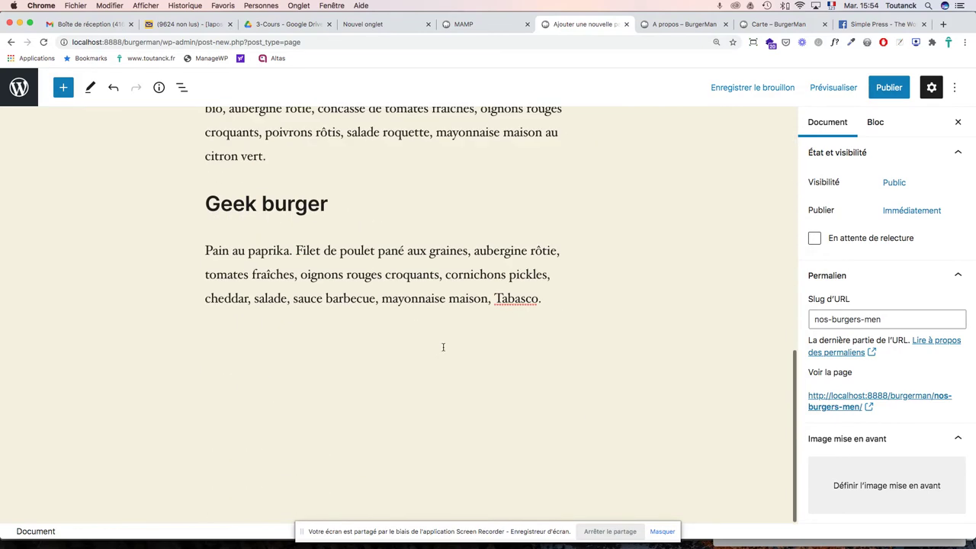
{"action": "left_click", "coordinate": [589, 336]}
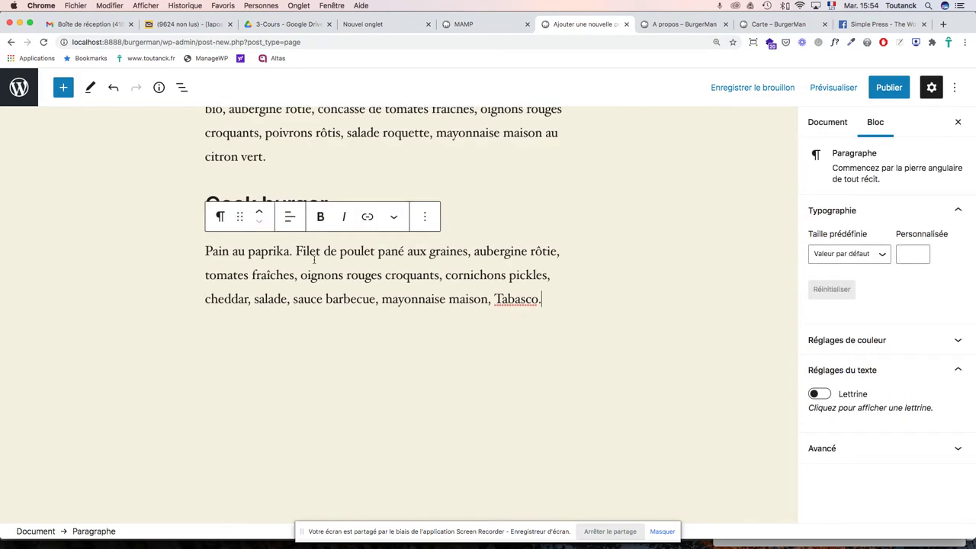
{"action": "left_click", "coordinate": [64, 89]}
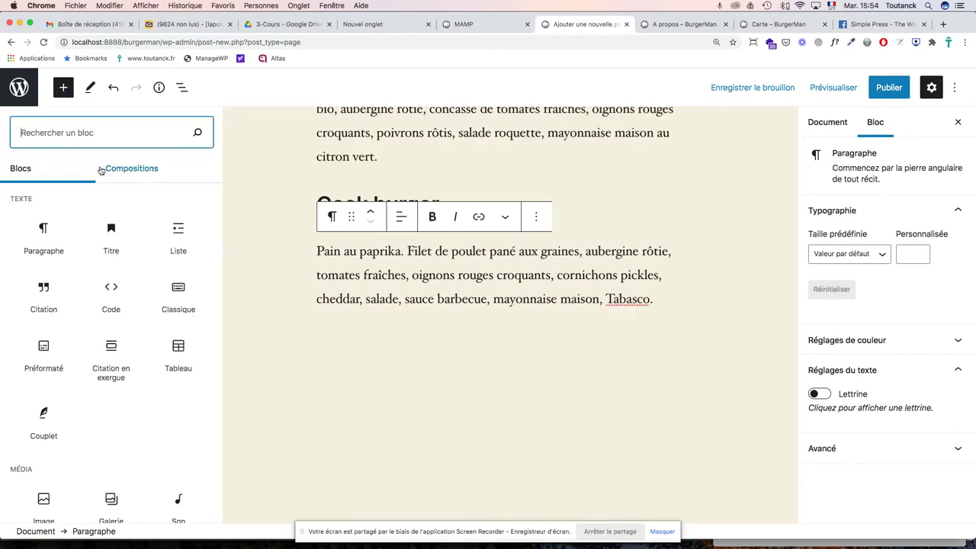
{"action": "left_click", "coordinate": [126, 169]}
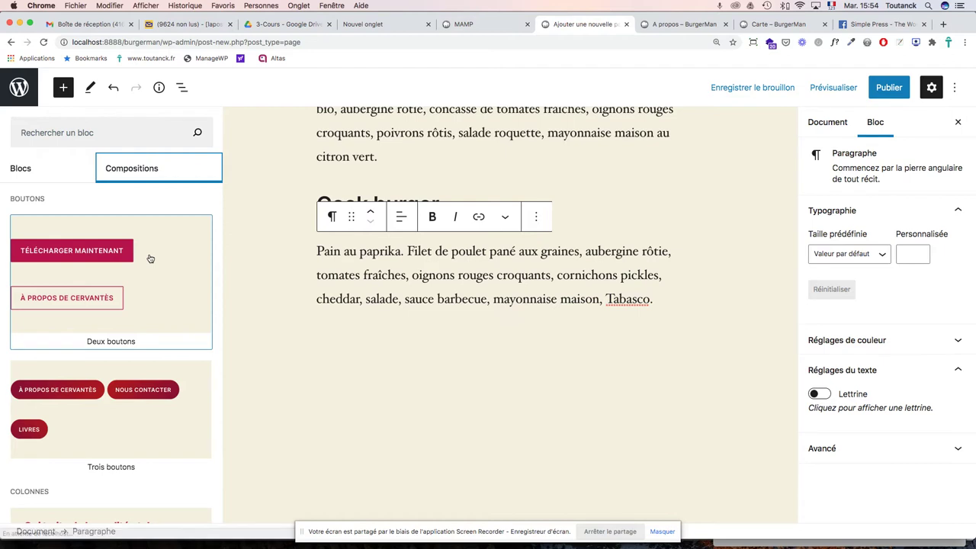
{"action": "scroll", "coordinate": [150, 259], "scroll_direction": "down", "scroll_amount": 5}
{"action": "scroll", "coordinate": [150, 259], "scroll_direction": "down", "scroll_amount": 2}
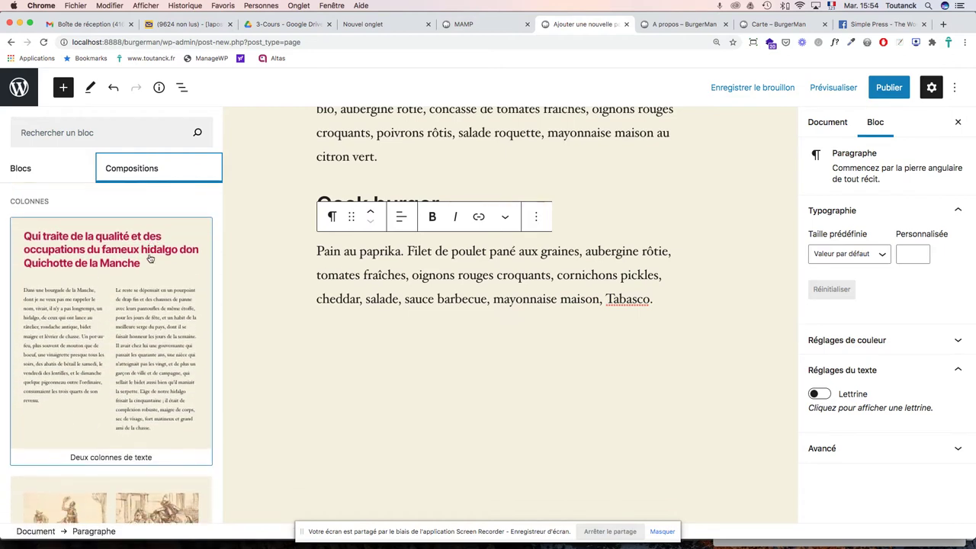
{"action": "scroll", "coordinate": [150, 260], "scroll_direction": "down", "scroll_amount": 1}
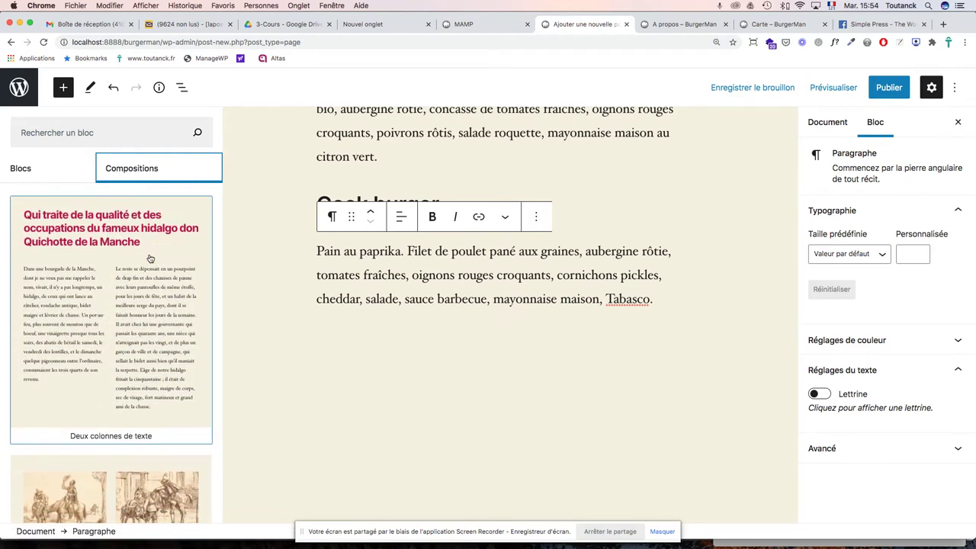
{"action": "scroll", "coordinate": [150, 259], "scroll_direction": "down", "scroll_amount": 10}
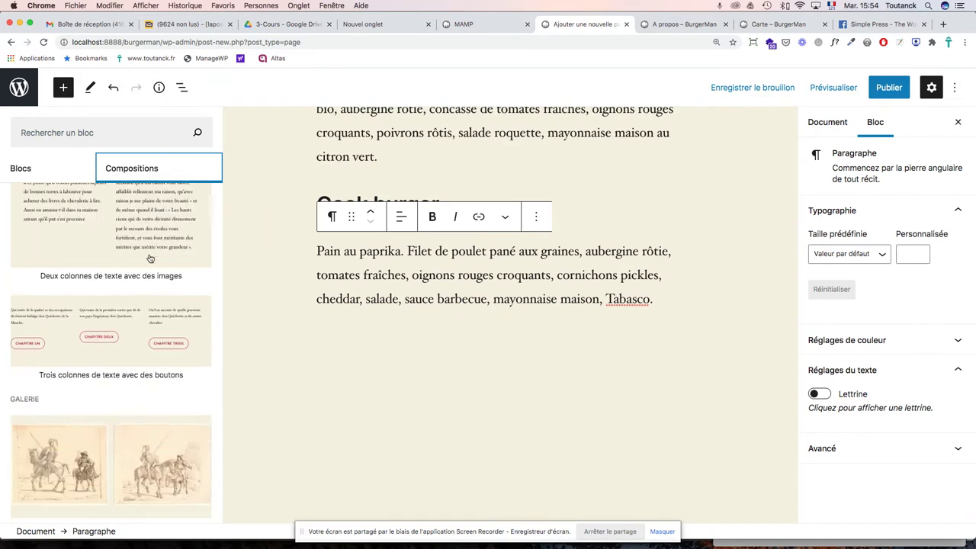
{"action": "scroll", "coordinate": [150, 259], "scroll_direction": "up", "scroll_amount": 6}
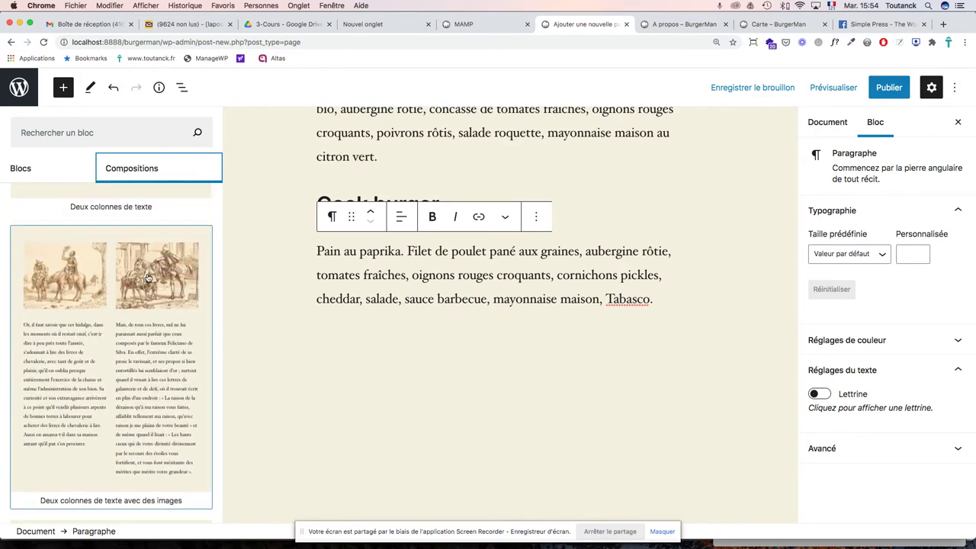
{"action": "scroll", "coordinate": [149, 277], "scroll_direction": "down", "scroll_amount": 5}
{"action": "scroll", "coordinate": [149, 277], "scroll_direction": "up", "scroll_amount": 3}
{"action": "scroll", "coordinate": [148, 277], "scroll_direction": "up", "scroll_amount": 2}
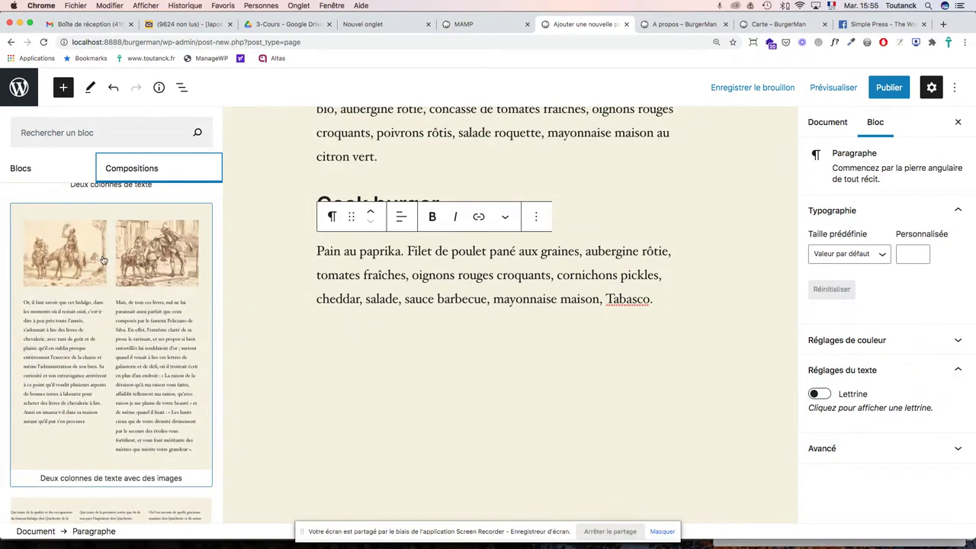
{"action": "scroll", "coordinate": [127, 269], "scroll_direction": "down", "scroll_amount": 10}
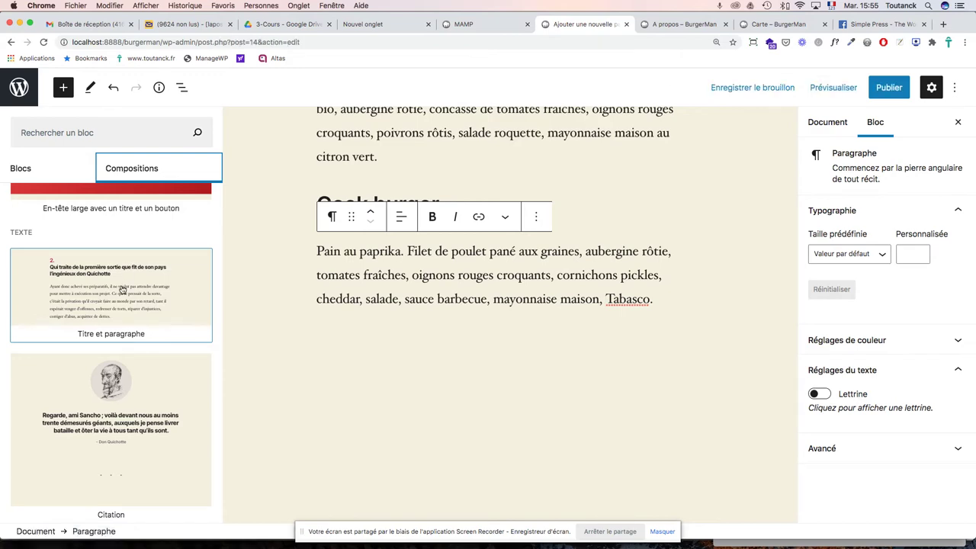
{"action": "scroll", "coordinate": [122, 290], "scroll_direction": "up", "scroll_amount": 10}
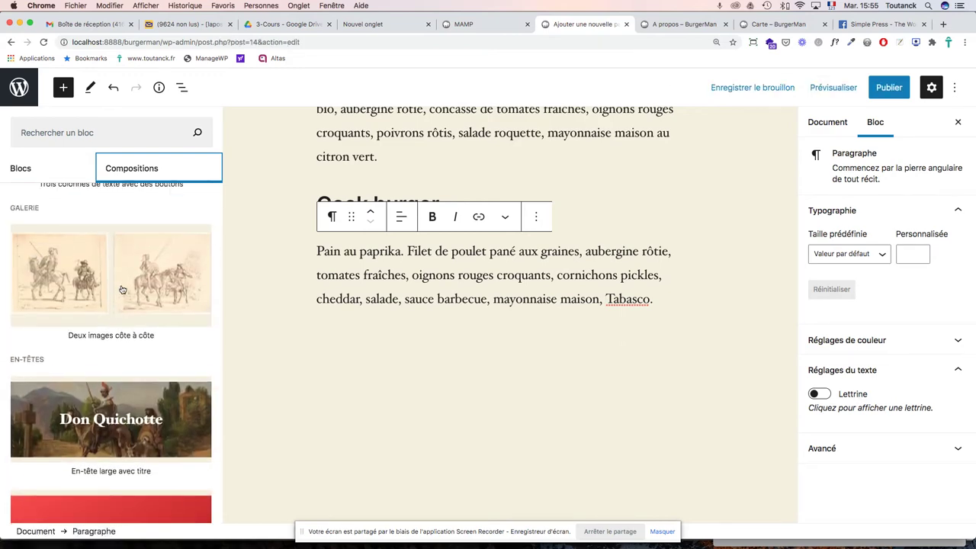
{"action": "scroll", "coordinate": [122, 289], "scroll_direction": "up", "scroll_amount": 5}
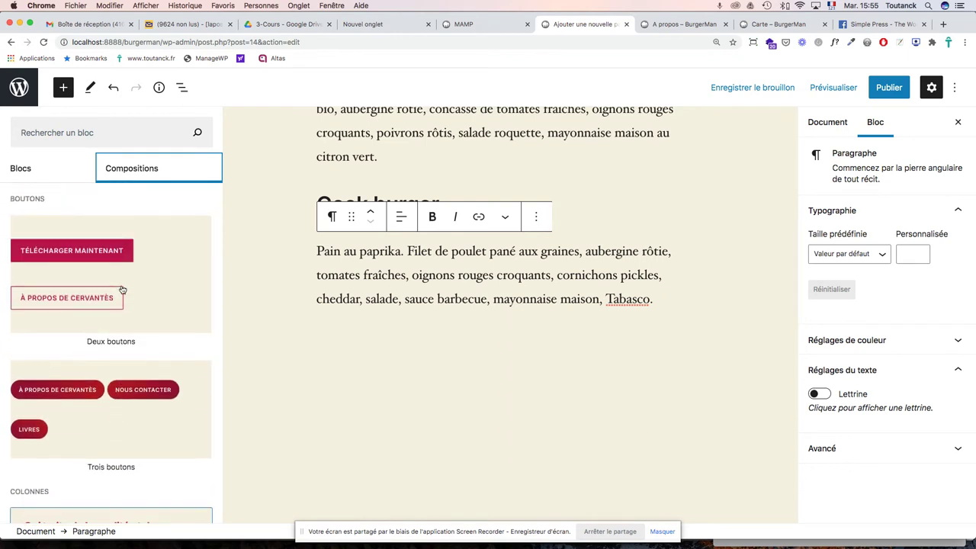
Step: Insert the "Deux colonnes de texte avec des images" composition below the Geek burger description
{"action": "scroll", "coordinate": [122, 290], "scroll_direction": "down", "scroll_amount": 8}
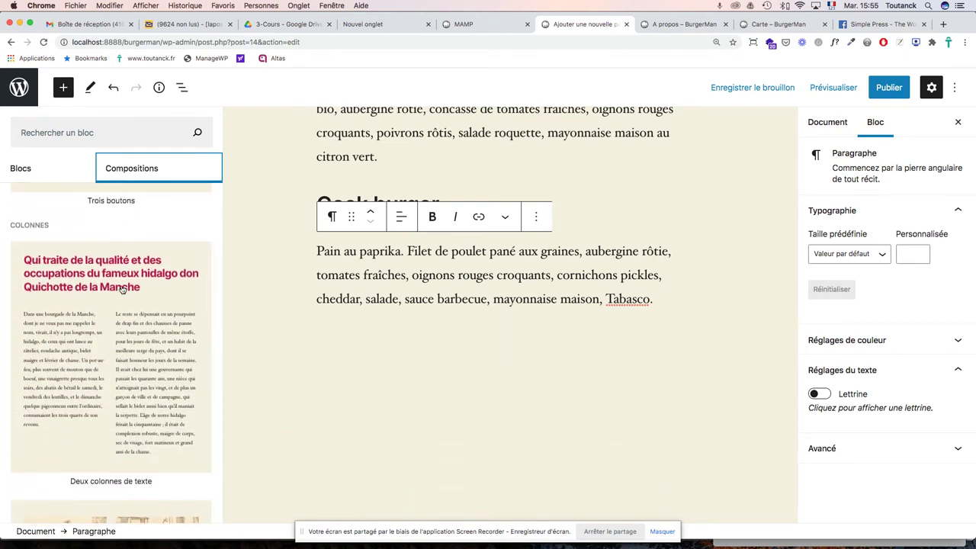
{"action": "scroll", "coordinate": [122, 289], "scroll_direction": "down", "scroll_amount": 8}
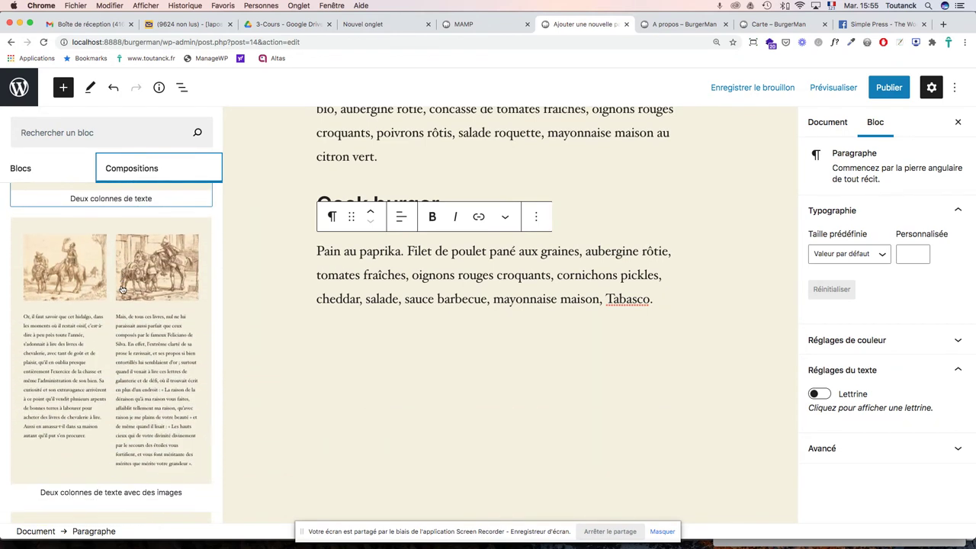
{"action": "scroll", "coordinate": [122, 289], "scroll_direction": "down", "scroll_amount": 5}
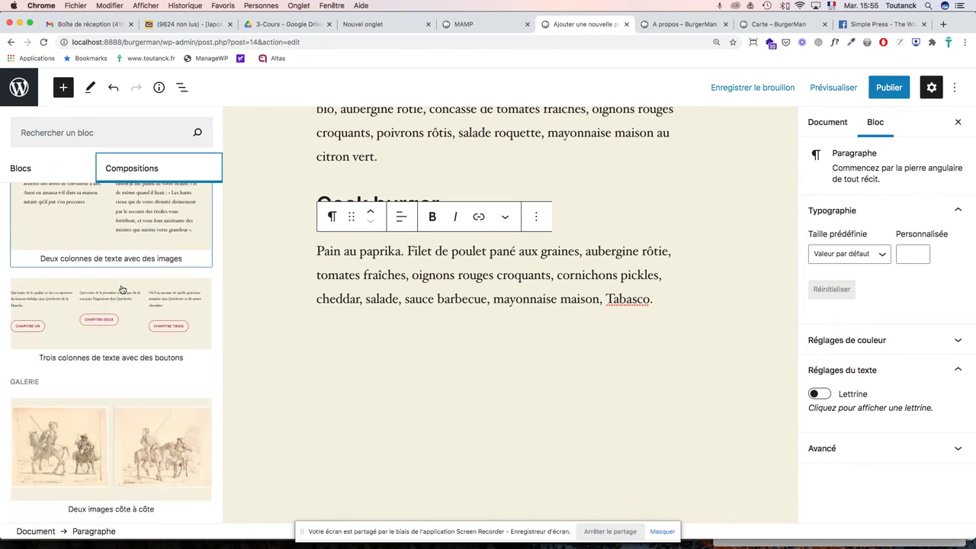
{"action": "scroll", "coordinate": [122, 290], "scroll_direction": "up", "scroll_amount": 5}
{"action": "scroll", "coordinate": [122, 290], "scroll_direction": "up", "scroll_amount": 3}
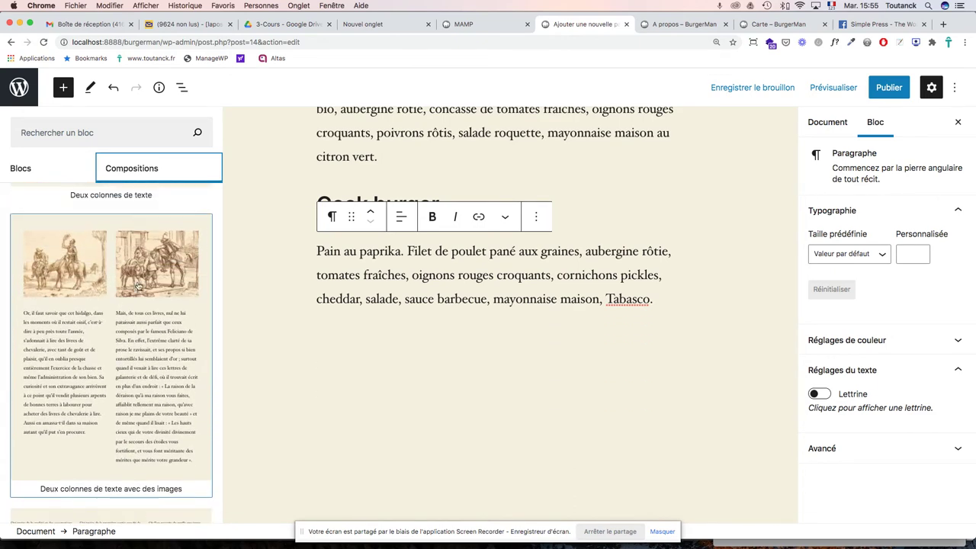
{"action": "left_click", "coordinate": [153, 282]}
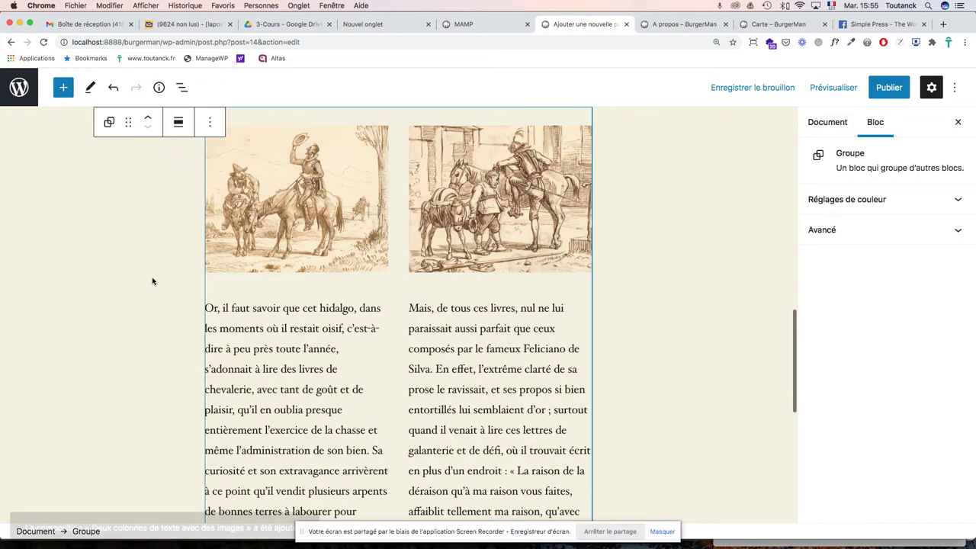
Step: Copy the full Geek burger description and delete it from its paragraph under the heading
{"action": "scroll", "coordinate": [543, 283], "scroll_direction": "up", "scroll_amount": 3}
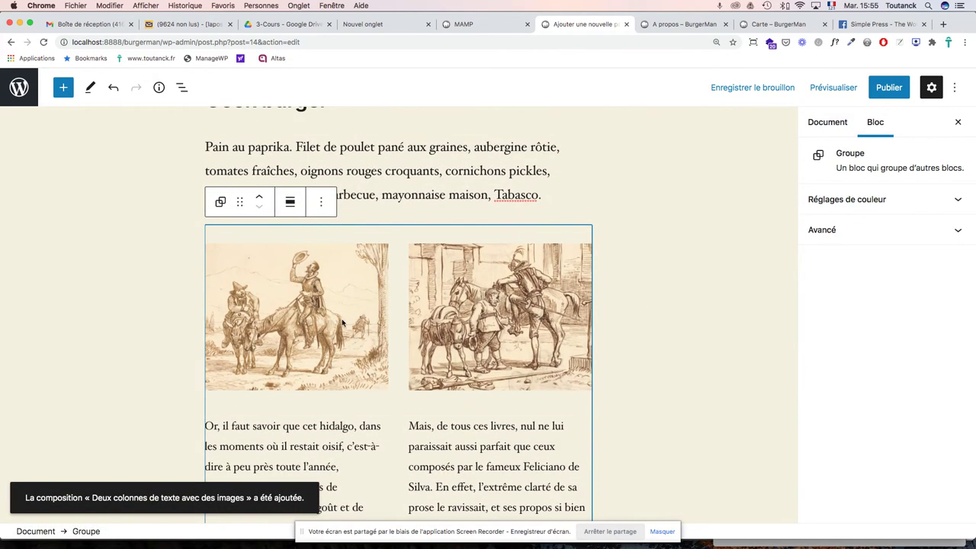
{"action": "scroll", "coordinate": [373, 312], "scroll_direction": "up", "scroll_amount": 3}
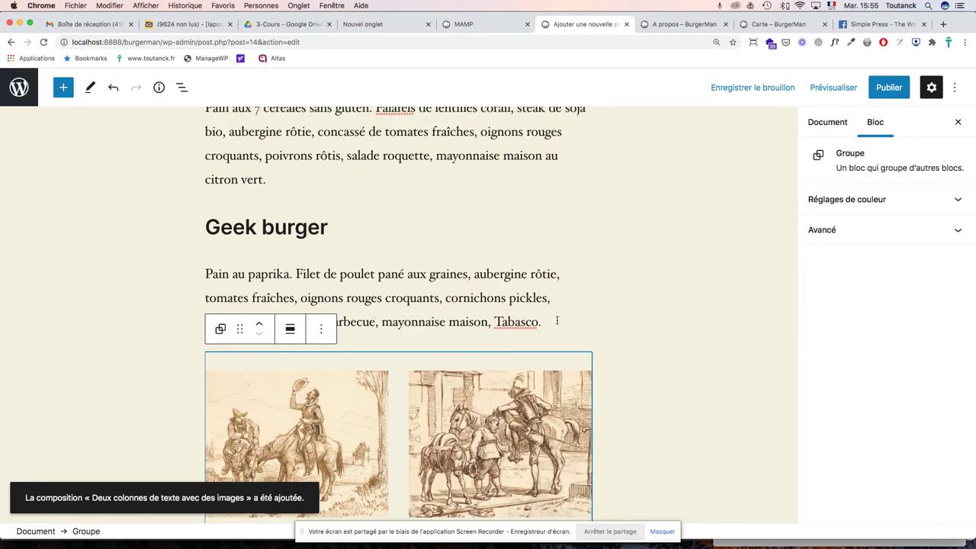
{"action": "left_click_drag", "start_coordinate": [544, 324], "coordinate": [204, 276]}
{"action": "key", "text": "super+c"}
{"action": "key", "text": "BackSpace"}
Step: Replace the sample text under the second column's image with the copied Geek burger description
{"action": "scroll", "coordinate": [506, 278], "scroll_direction": "down", "scroll_amount": 1}
{"action": "scroll", "coordinate": [506, 282], "scroll_direction": "down", "scroll_amount": 5}
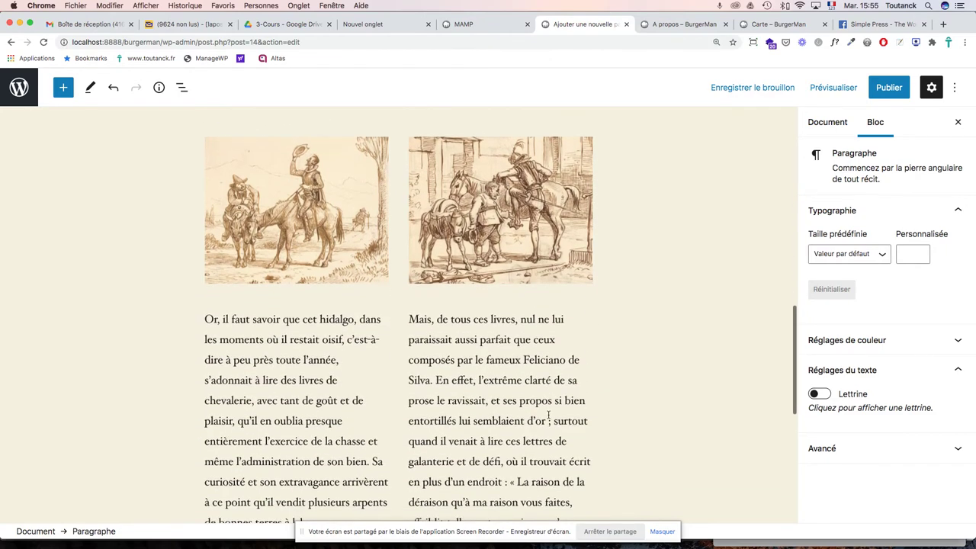
{"action": "left_click_drag", "start_coordinate": [578, 410], "coordinate": [411, 272]}
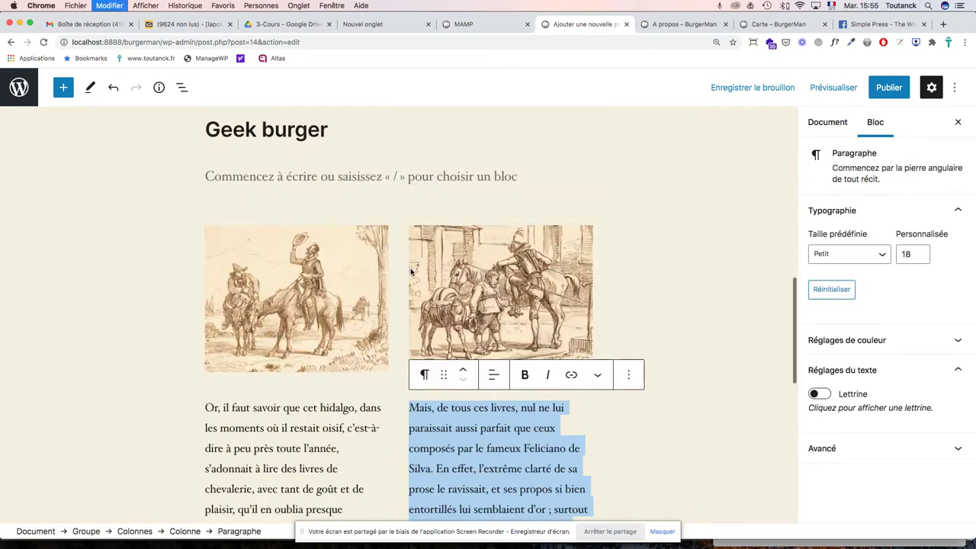
{"action": "key", "text": "super+v"}
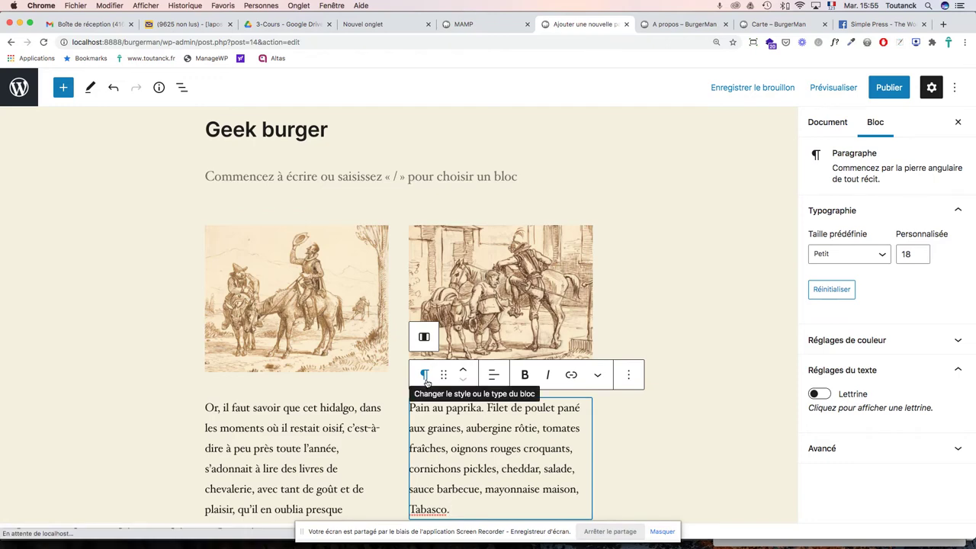
Step: Add a Titre block reading "Geek Burger" between the second column's image and its description
{"action": "left_click", "coordinate": [460, 333]}
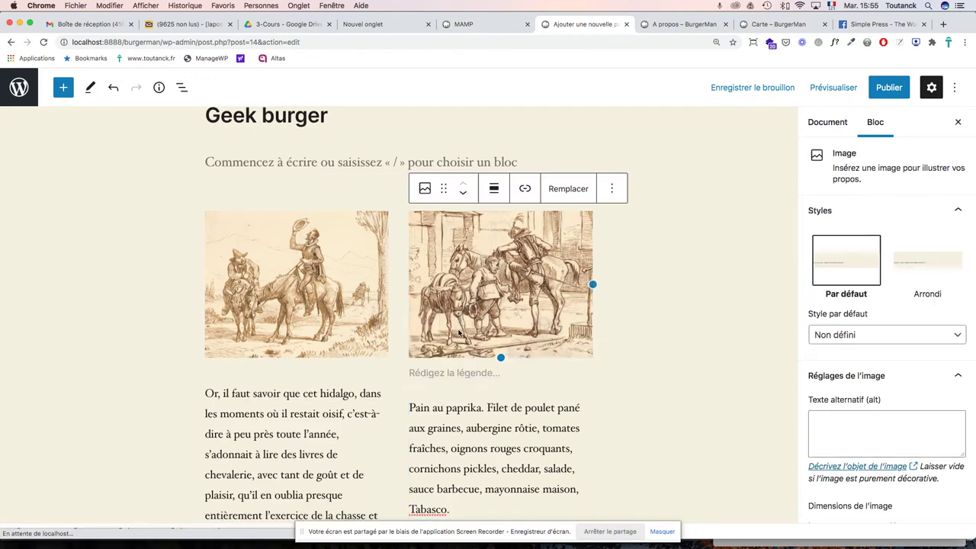
{"action": "left_click", "coordinate": [64, 89]}
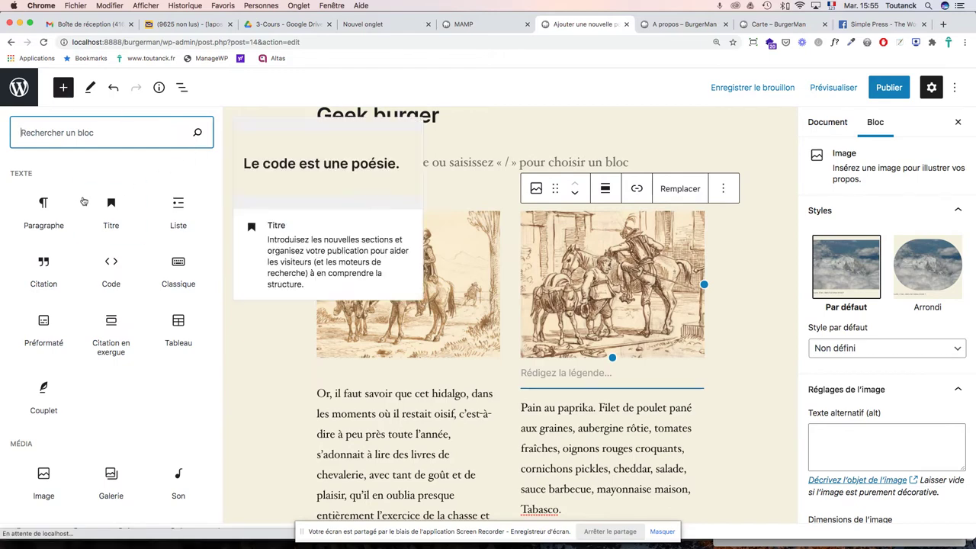
{"action": "left_click", "coordinate": [110, 209]}
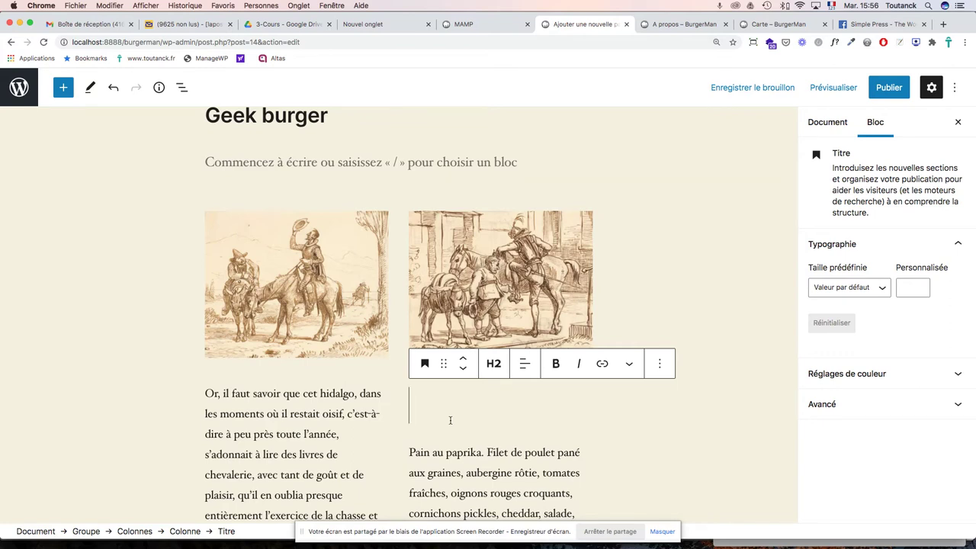
{"action": "scroll", "coordinate": [450, 420], "scroll_direction": "up", "scroll_amount": 3}
{"action": "type", "text": "Geek"}
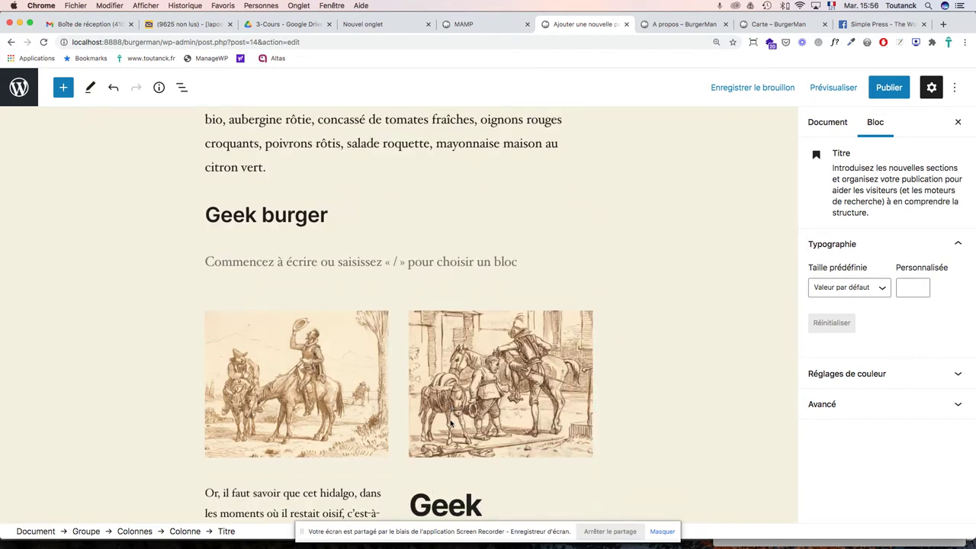
{"action": "type", "text": " Burger"}
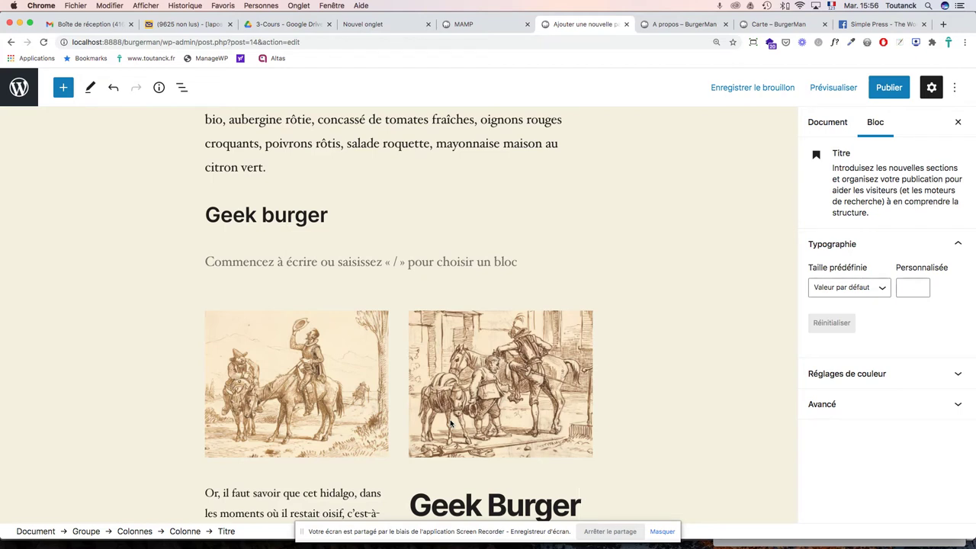
Step: Set the "Geek Burger" title in the second column to heading level H3
{"action": "left_click_drag", "start_coordinate": [579, 505], "coordinate": [403, 500]}
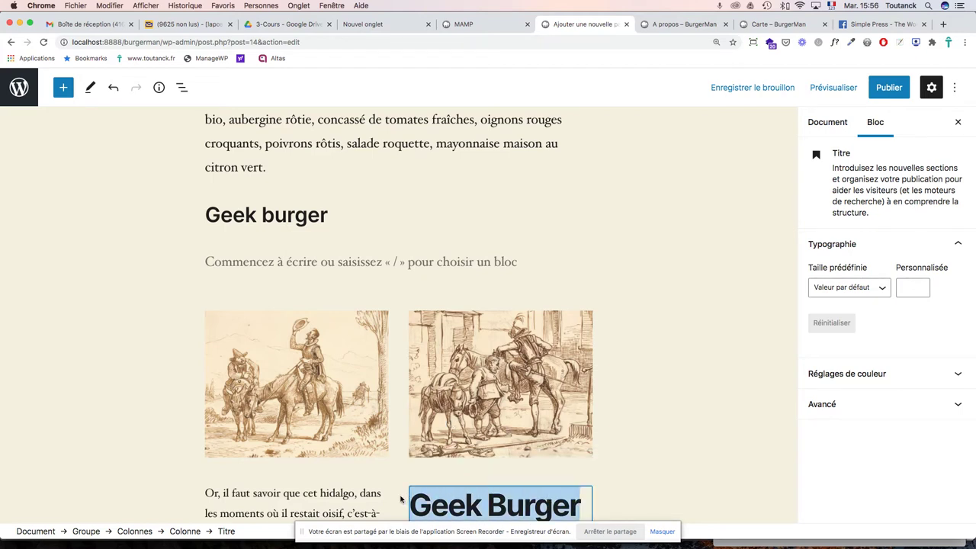
{"action": "left_click", "coordinate": [493, 464]}
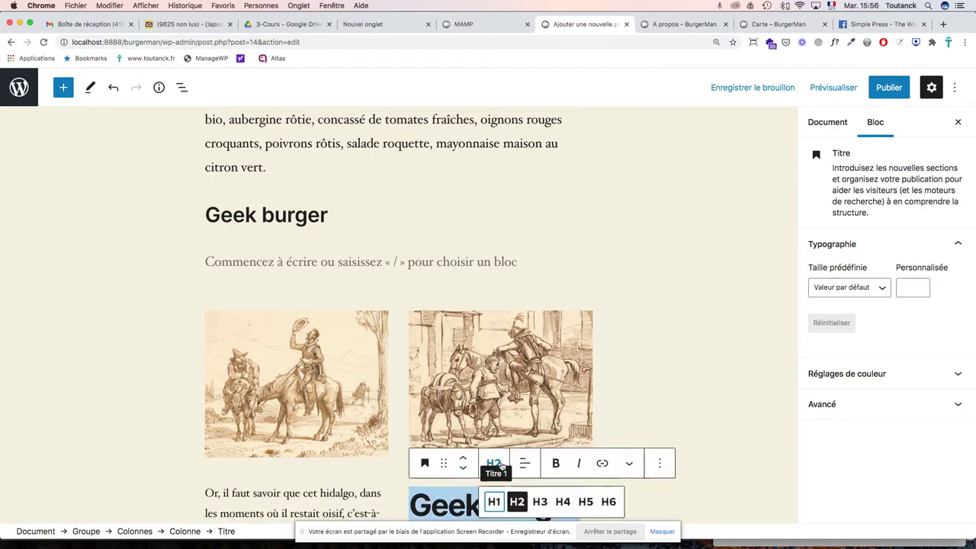
{"action": "left_click", "coordinate": [540, 501]}
{"action": "scroll", "coordinate": [584, 408], "scroll_direction": "down", "scroll_amount": 4}
{"action": "scroll", "coordinate": [586, 402], "scroll_direction": "down", "scroll_amount": 1}
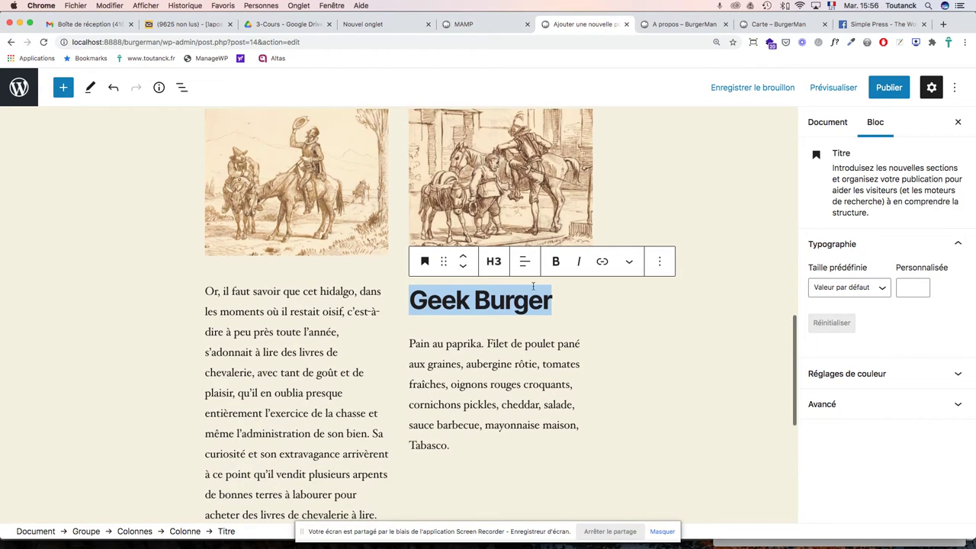
Step: Remove the empty paragraph under the old "Geek burger" heading above the columns, and remove the heading block itself
{"action": "scroll", "coordinate": [528, 279], "scroll_direction": "up", "scroll_amount": 7}
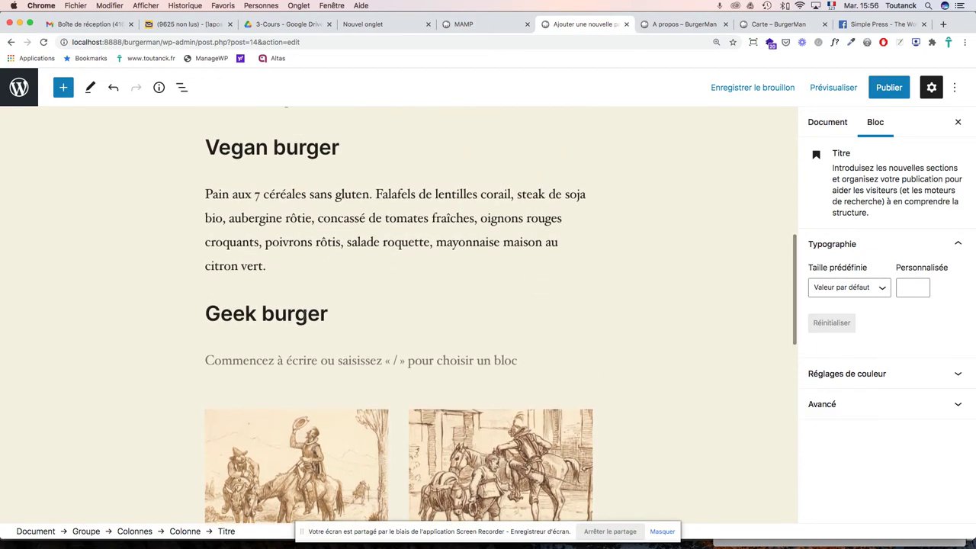
{"action": "left_click", "coordinate": [309, 361]}
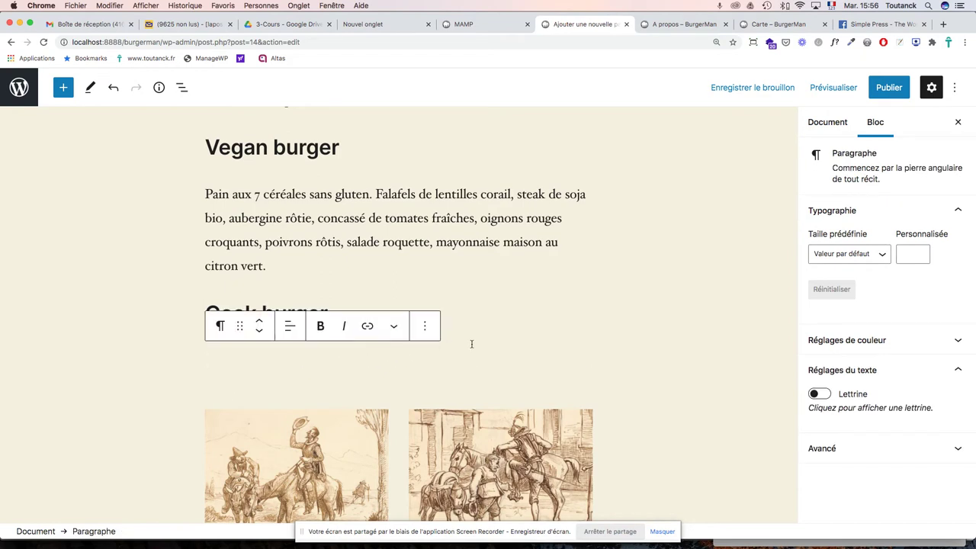
{"action": "left_click", "coordinate": [429, 331]}
{"action": "left_click", "coordinate": [453, 285]}
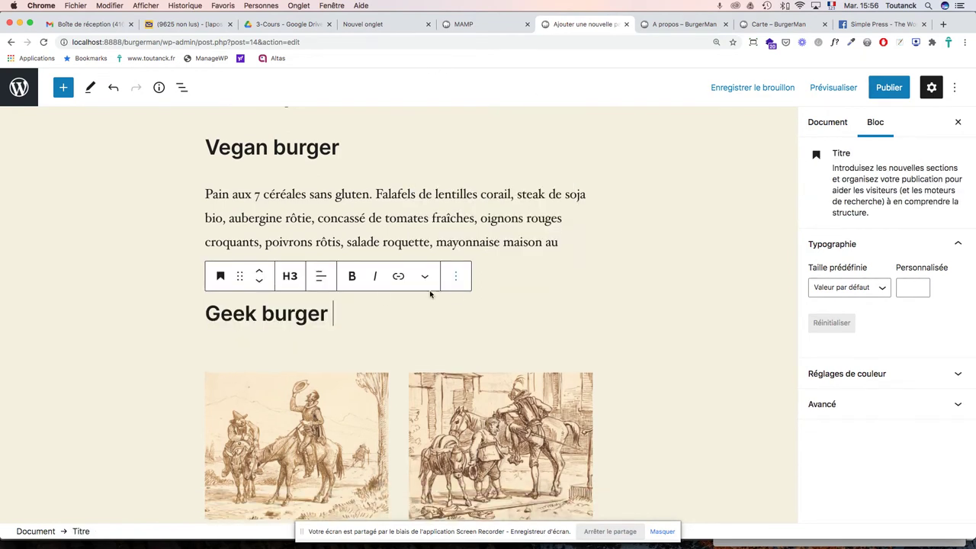
{"action": "double_click", "coordinate": [269, 318]}
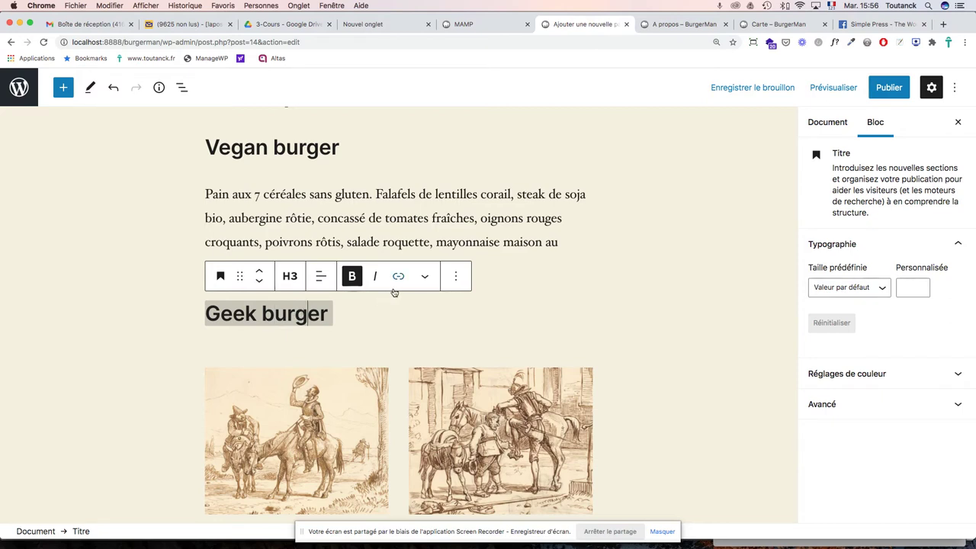
{"action": "left_click", "coordinate": [456, 277]}
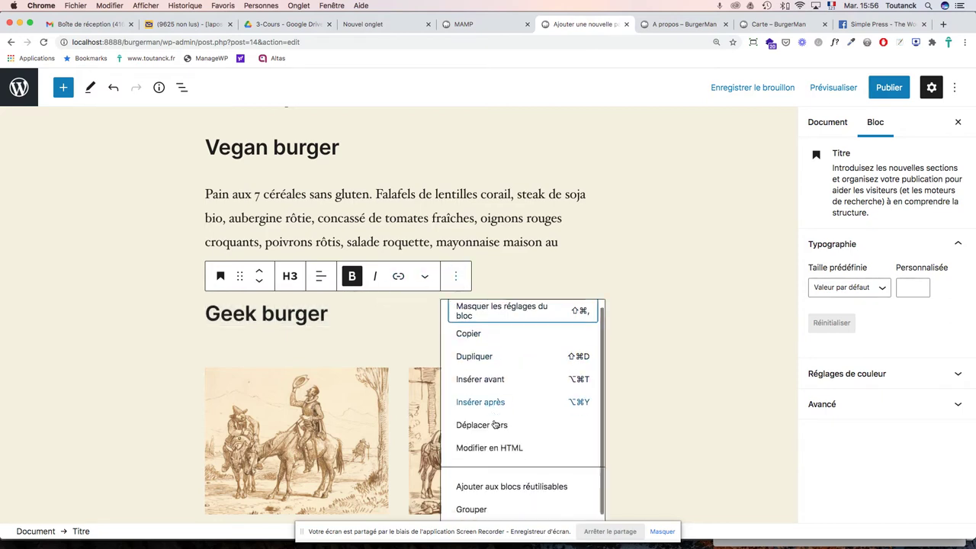
{"action": "scroll", "coordinate": [503, 416], "scroll_direction": "down", "scroll_amount": 2}
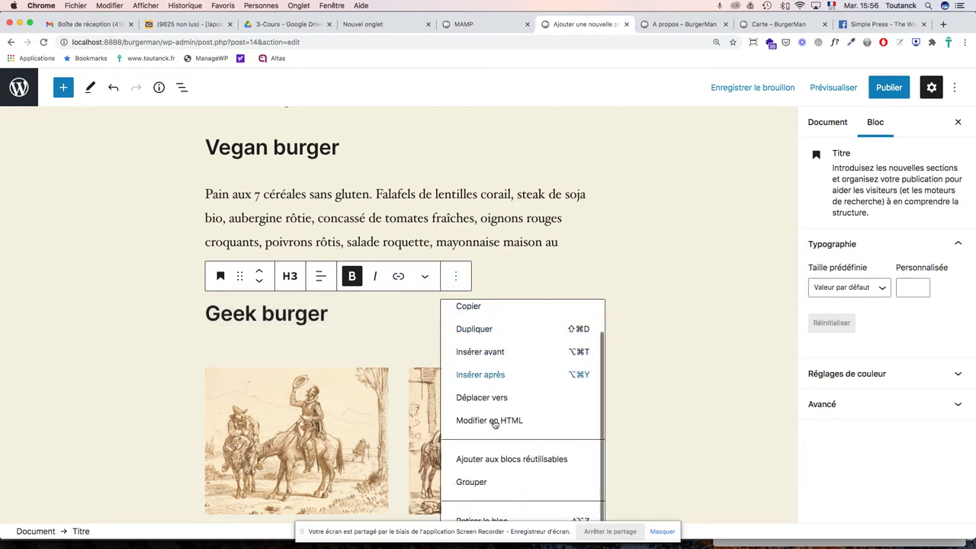
{"action": "left_click", "coordinate": [476, 517]}
Step: Copy the full Vegan burger description and delete it from its paragraph under the heading
{"action": "scroll", "coordinate": [460, 320], "scroll_direction": "down", "scroll_amount": 2}
{"action": "scroll", "coordinate": [461, 313], "scroll_direction": "up", "scroll_amount": 4}
{"action": "scroll", "coordinate": [460, 308], "scroll_direction": "down", "scroll_amount": 2}
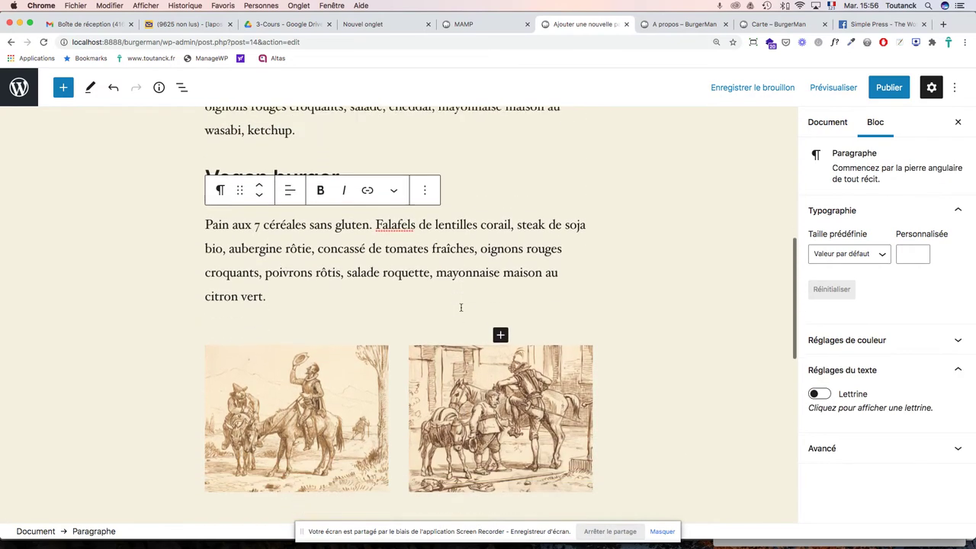
{"action": "scroll", "coordinate": [461, 308], "scroll_direction": "down", "scroll_amount": 1}
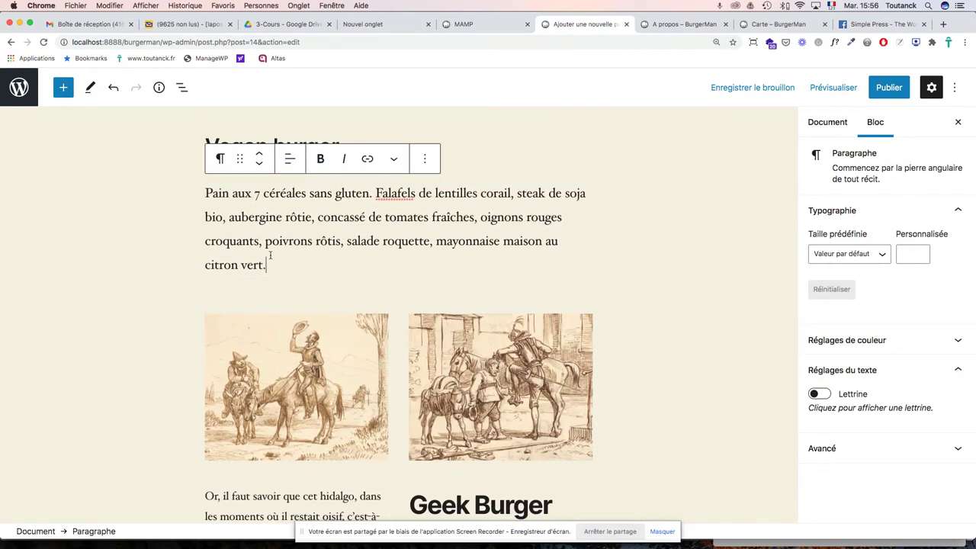
{"action": "left_click_drag", "start_coordinate": [269, 264], "coordinate": [203, 191]}
{"action": "key", "text": "super+c"}
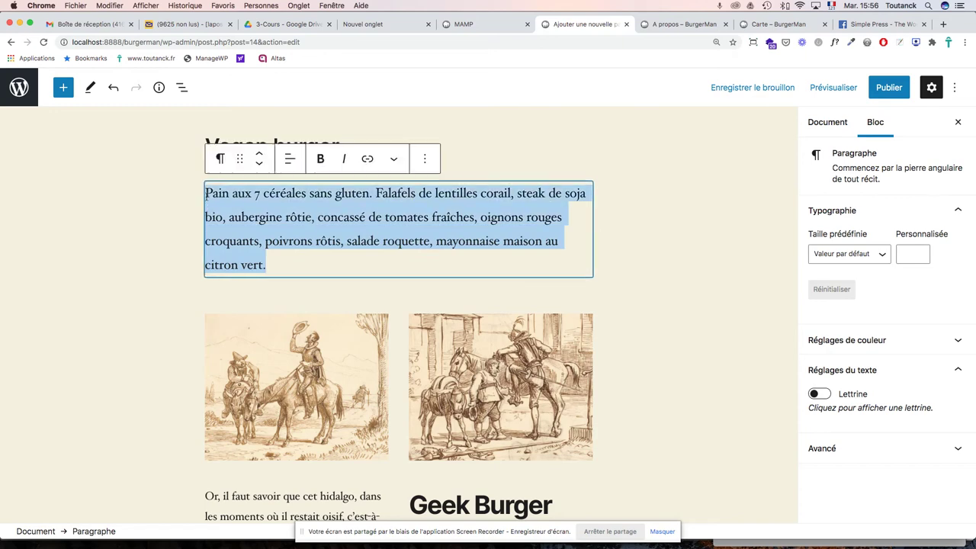
{"action": "scroll", "coordinate": [358, 305], "scroll_direction": "up", "scroll_amount": 2}
{"action": "key", "text": "BackSpace"}
Step: Replace the sample text under the first column's image with the copied Vegan burger description
{"action": "scroll", "coordinate": [358, 305], "scroll_direction": "down", "scroll_amount": 10}
{"action": "scroll", "coordinate": [359, 305], "scroll_direction": "down", "scroll_amount": 2}
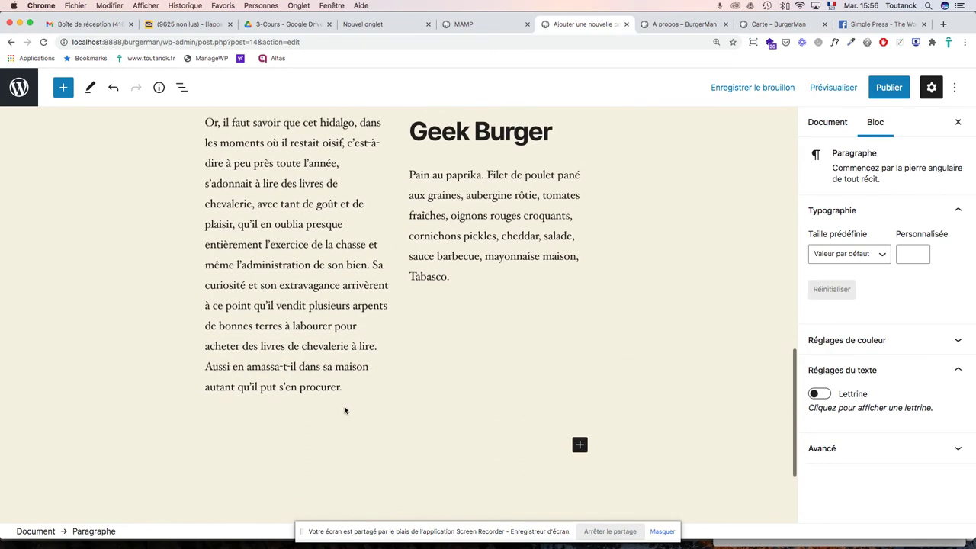
{"action": "left_click_drag", "start_coordinate": [344, 388], "coordinate": [210, 122]}
{"action": "scroll", "coordinate": [207, 122], "scroll_direction": "up", "scroll_amount": 5}
{"action": "key", "text": "super+v"}
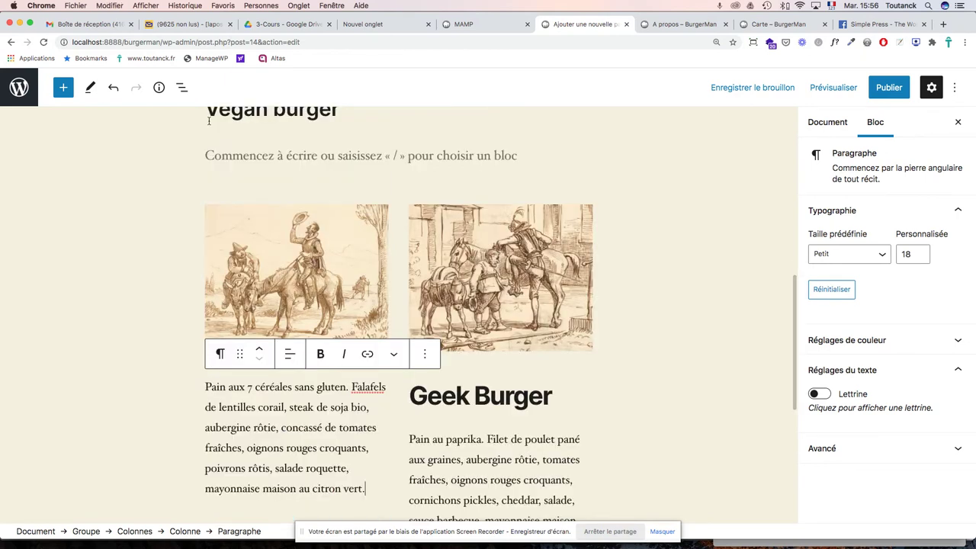
Step: Add a Titre block reading "Vegan Burger" between the first column's image and its description
{"action": "scroll", "coordinate": [311, 191], "scroll_direction": "up", "scroll_amount": 2}
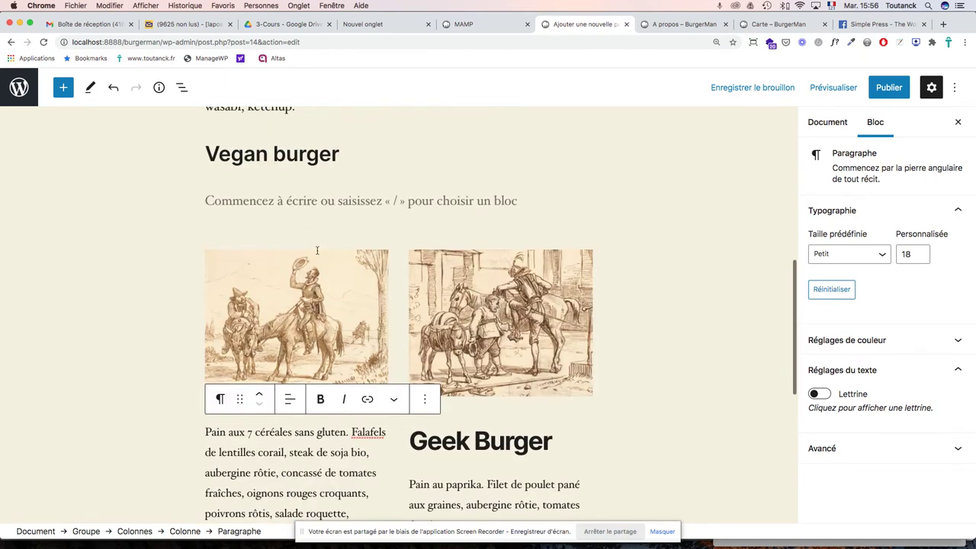
{"action": "left_click", "coordinate": [327, 313]}
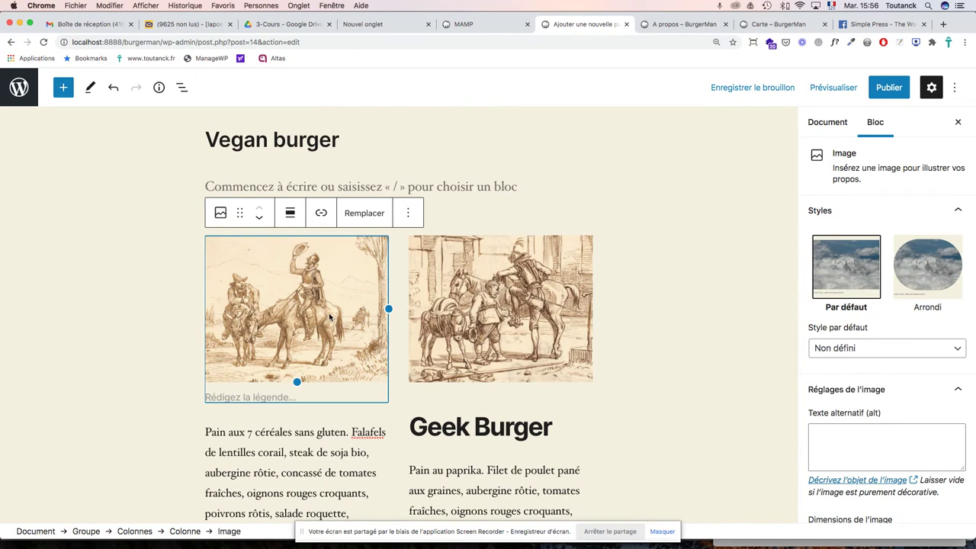
{"action": "left_click", "coordinate": [62, 88]}
{"action": "mouse_move", "coordinate": [43, 229]}
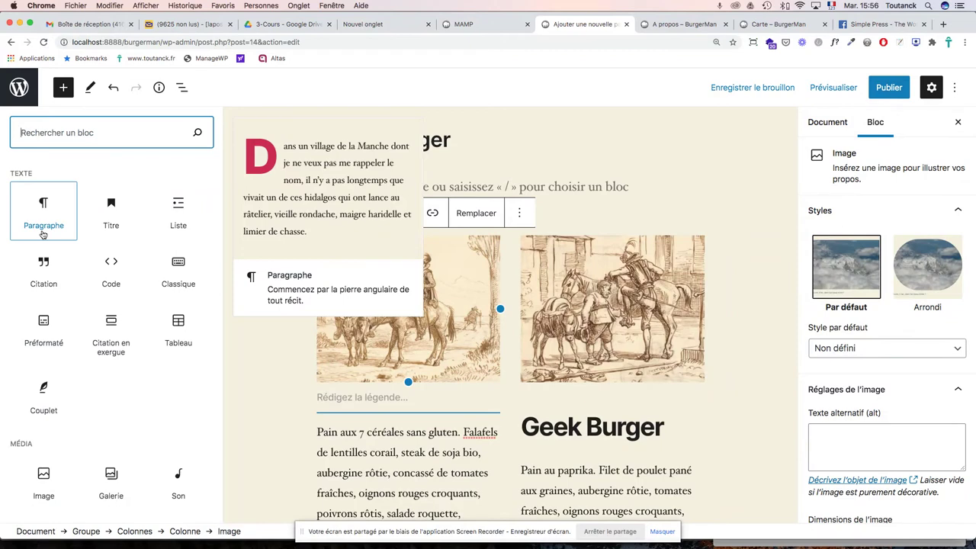
{"action": "left_click", "coordinate": [101, 220]}
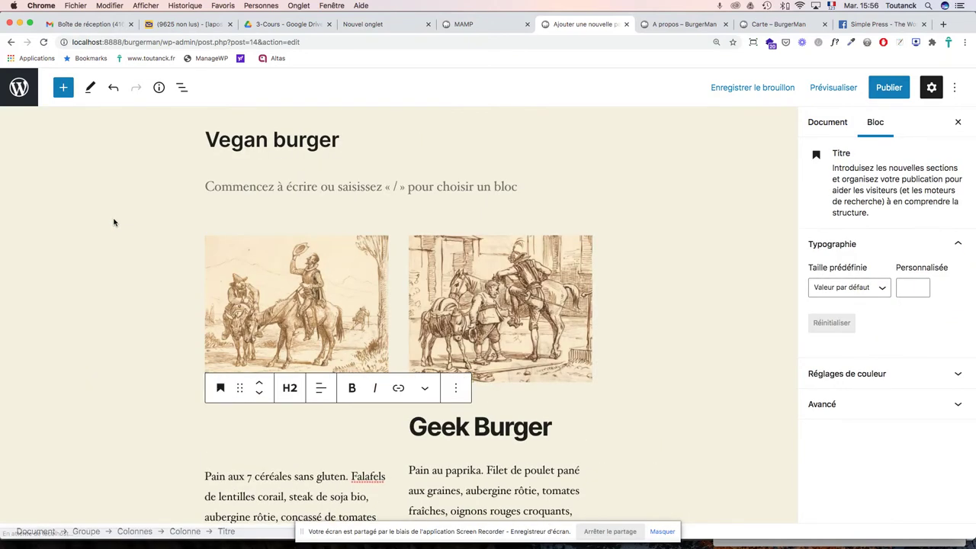
{"action": "type", "text": "Vegan"}
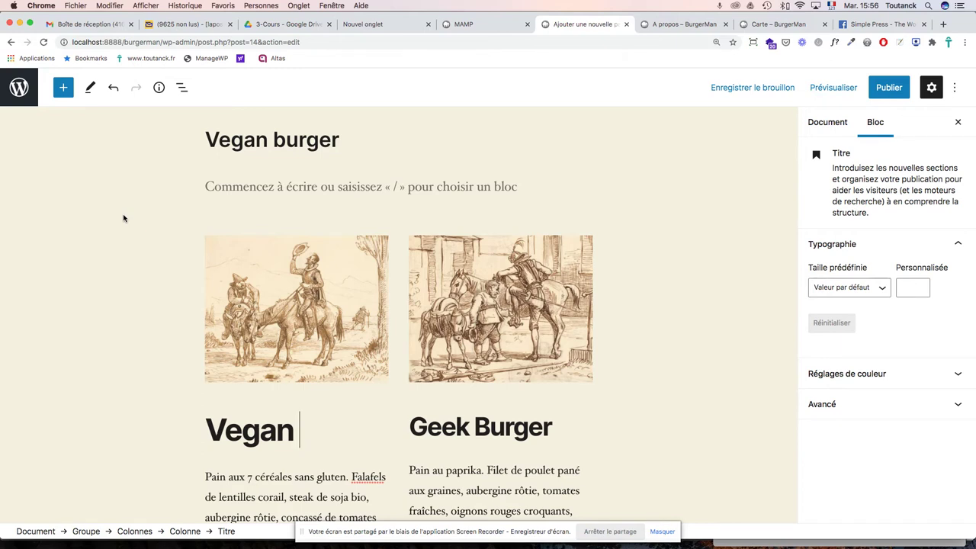
{"action": "type", "text": " Burger"}
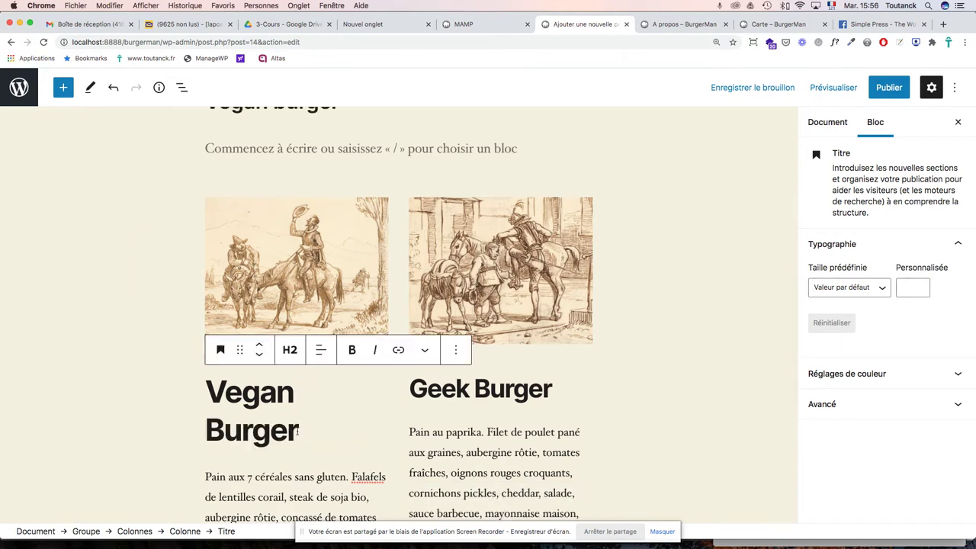
Step: Set the "Vegan Burger" title in the first column to heading level H3
{"action": "left_click_drag", "start_coordinate": [297, 432], "coordinate": [206, 385]}
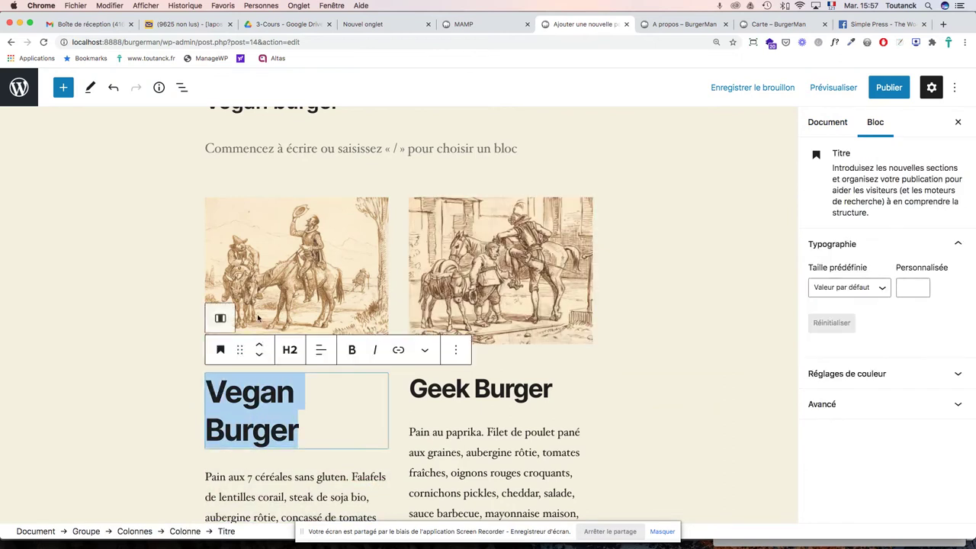
{"action": "left_click", "coordinate": [289, 350]}
{"action": "left_click", "coordinate": [336, 389]}
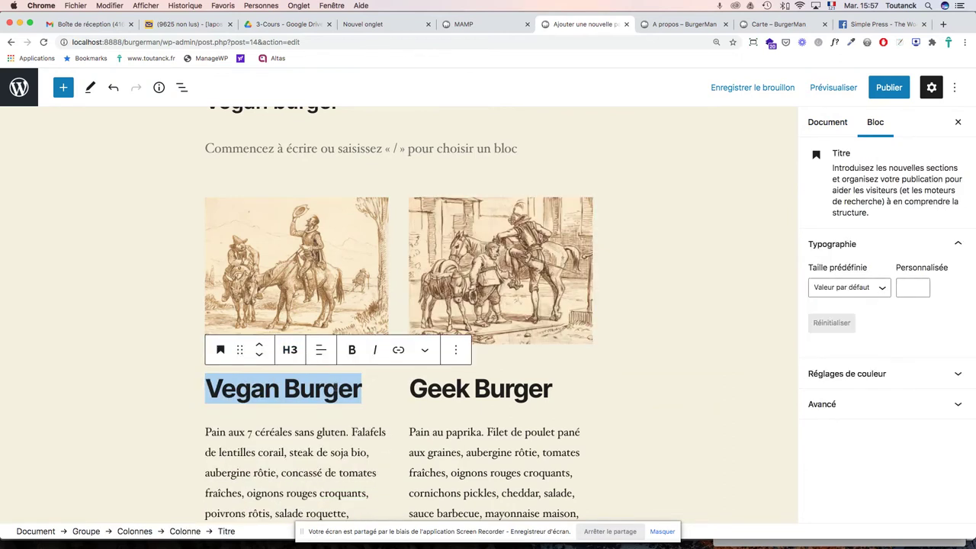
Step: Move the first column's image one position down, below the "Vegan Burger" title
{"action": "scroll", "coordinate": [381, 359], "scroll_direction": "up", "scroll_amount": 2}
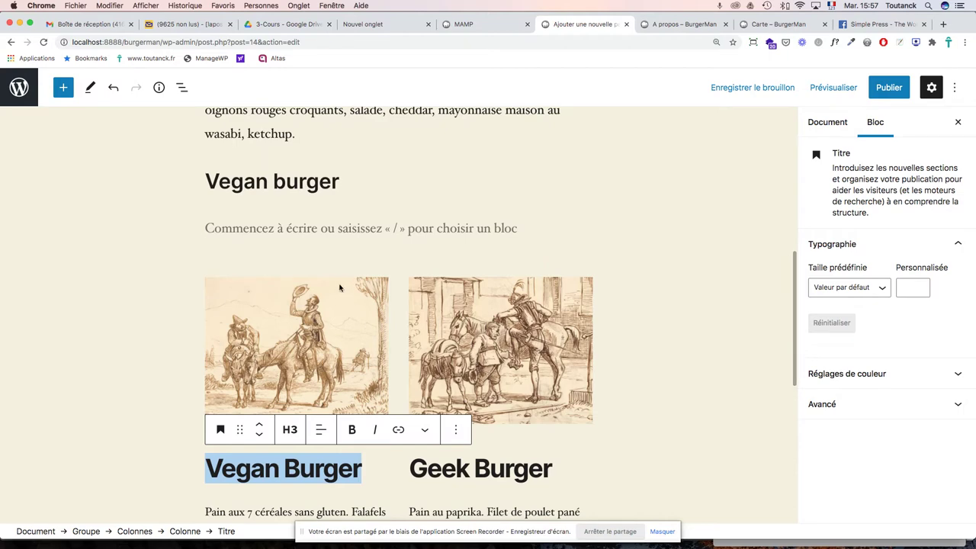
{"action": "scroll", "coordinate": [336, 229], "scroll_direction": "down", "scroll_amount": 5}
{"action": "scroll", "coordinate": [335, 229], "scroll_direction": "up", "scroll_amount": 5}
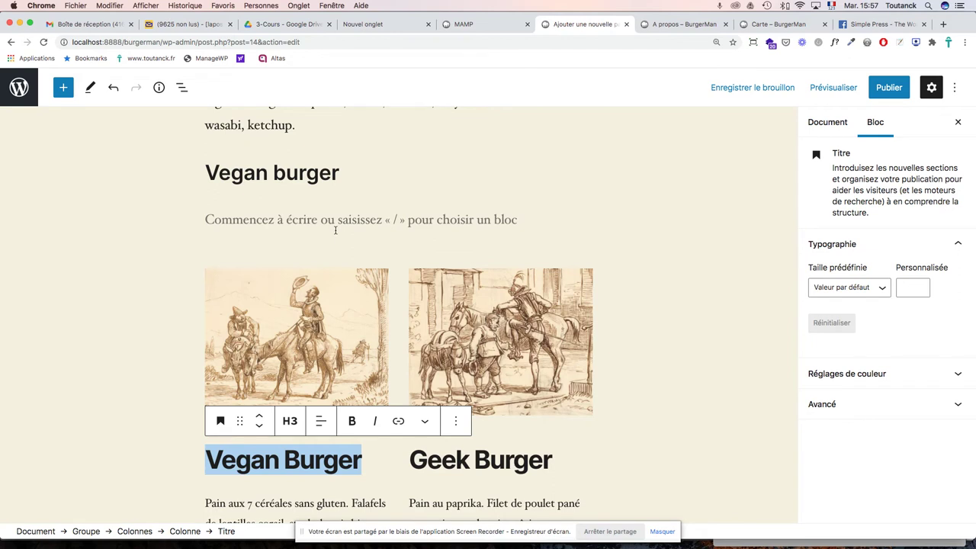
{"action": "left_click", "coordinate": [319, 308]}
{"action": "scroll", "coordinate": [350, 274], "scroll_direction": "down", "scroll_amount": 2}
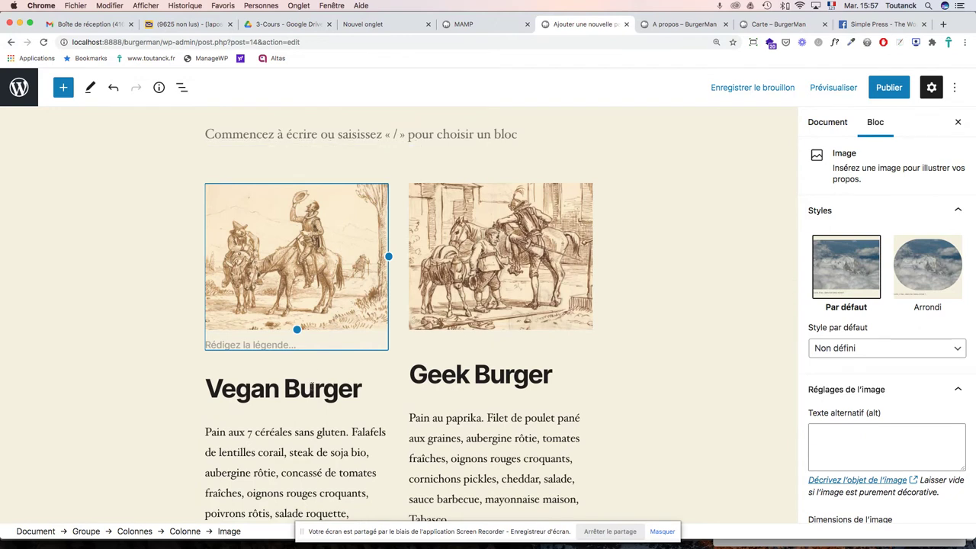
{"action": "left_click", "coordinate": [259, 165]}
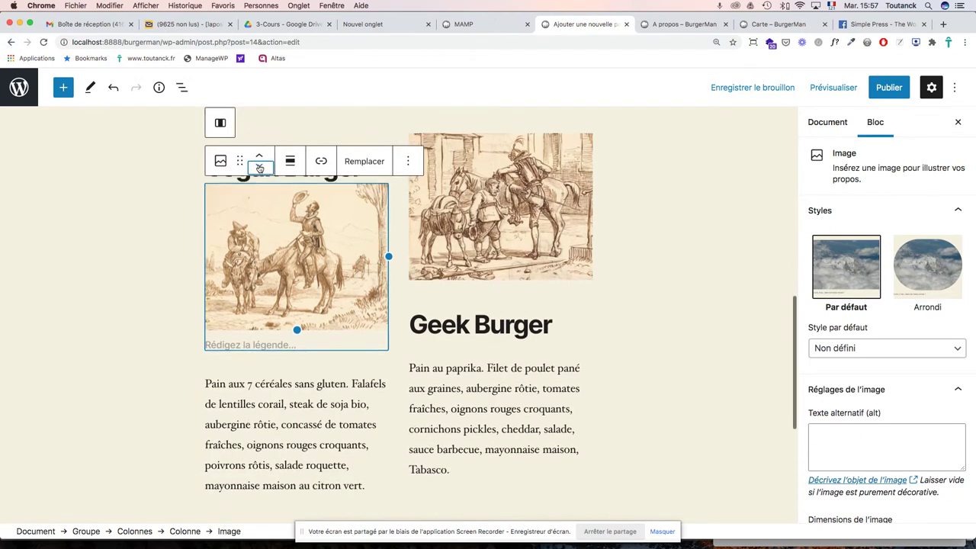
Step: Move the second column's image one position down, below the "Geek Burger" title, and deselect the block
{"action": "left_click", "coordinate": [496, 240]}
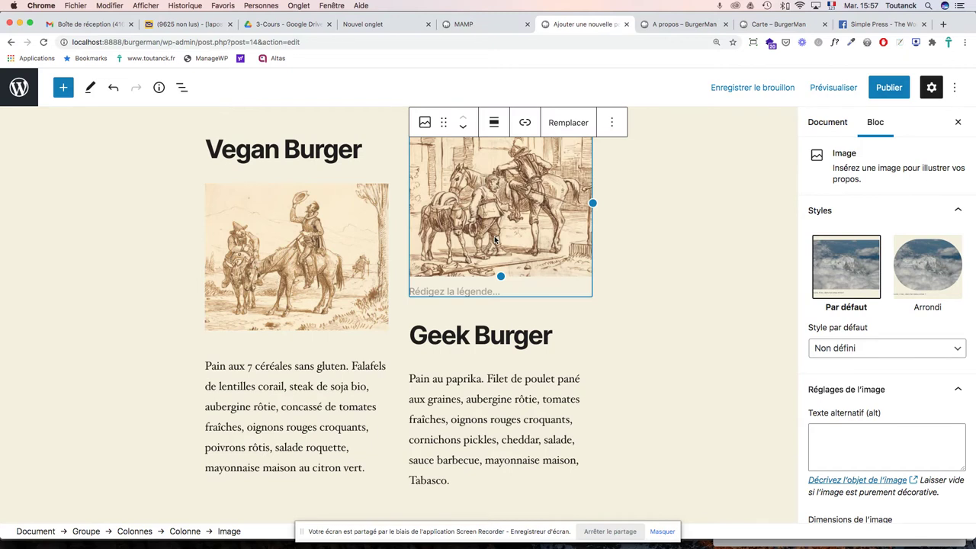
{"action": "scroll", "coordinate": [640, 202], "scroll_direction": "up", "scroll_amount": 1}
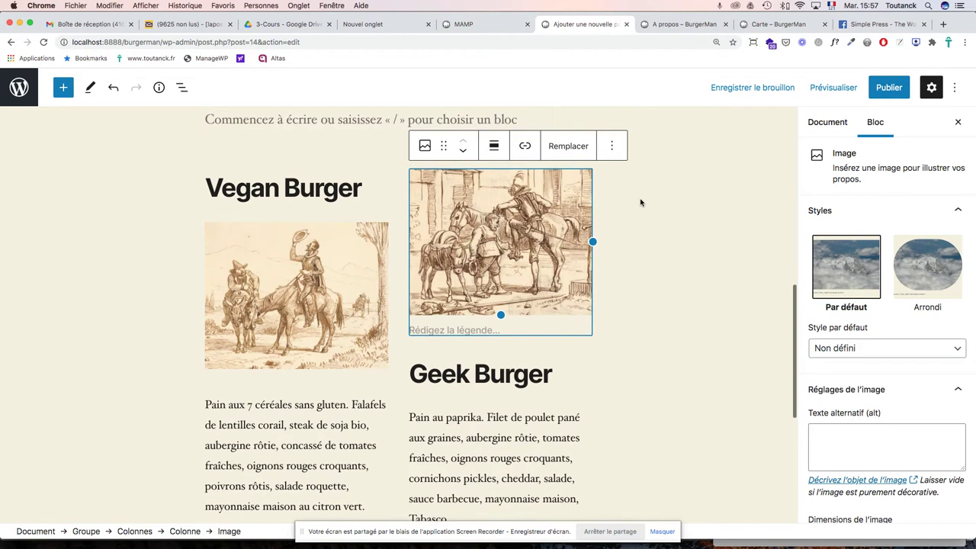
{"action": "left_click", "coordinate": [463, 150]}
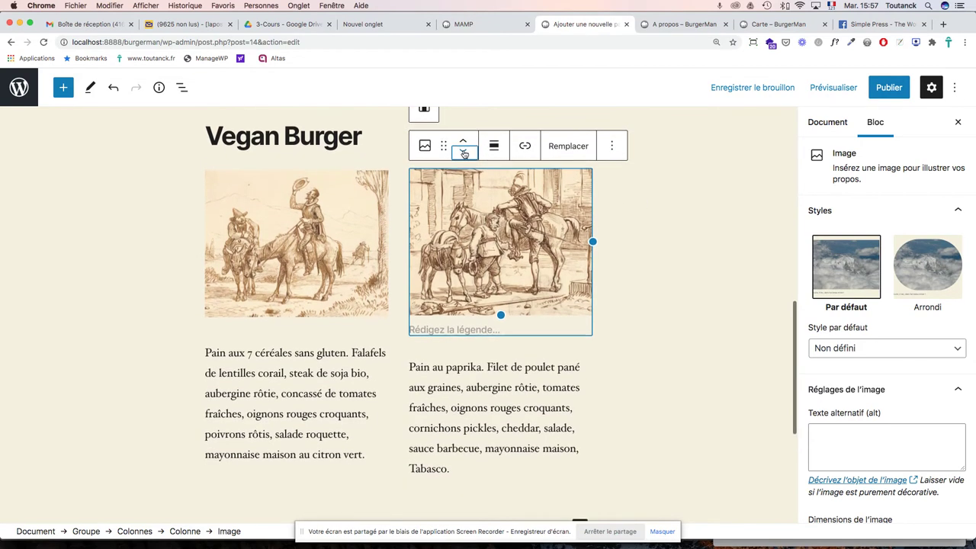
{"action": "scroll", "coordinate": [656, 227], "scroll_direction": "up", "scroll_amount": 1}
{"action": "scroll", "coordinate": [678, 228], "scroll_direction": "up", "scroll_amount": 1}
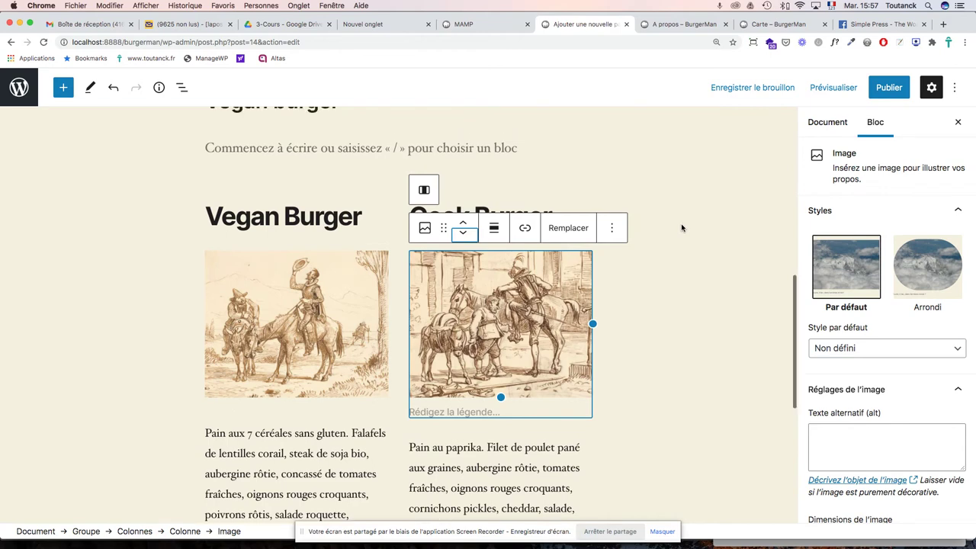
{"action": "left_click", "coordinate": [681, 228]}
Step: Remove the empty paragraph under the old "Vegan burger" heading above the columns, and remove the heading block itself
{"action": "scroll", "coordinate": [682, 228], "scroll_direction": "down", "scroll_amount": 5}
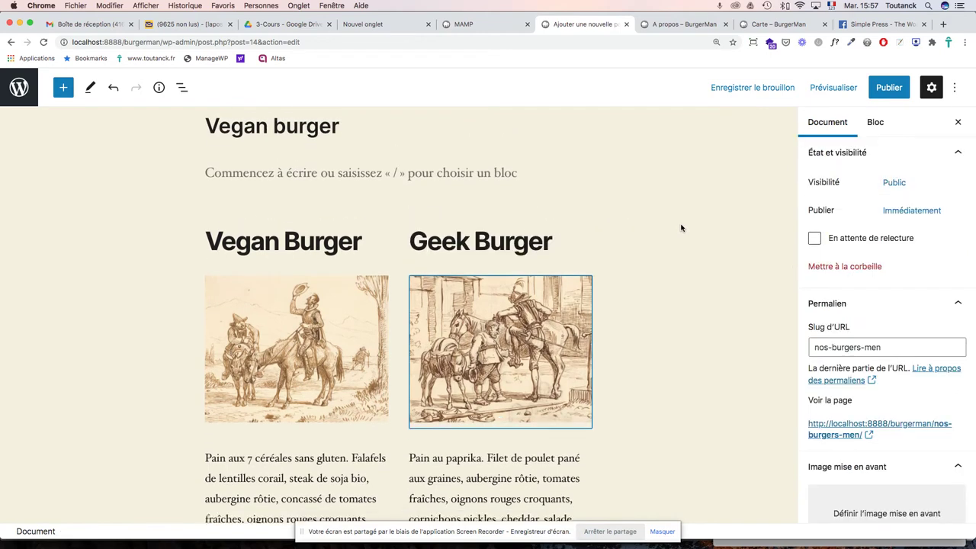
{"action": "scroll", "coordinate": [682, 228], "scroll_direction": "up", "scroll_amount": 6}
{"action": "scroll", "coordinate": [682, 228], "scroll_direction": "up", "scroll_amount": 3}
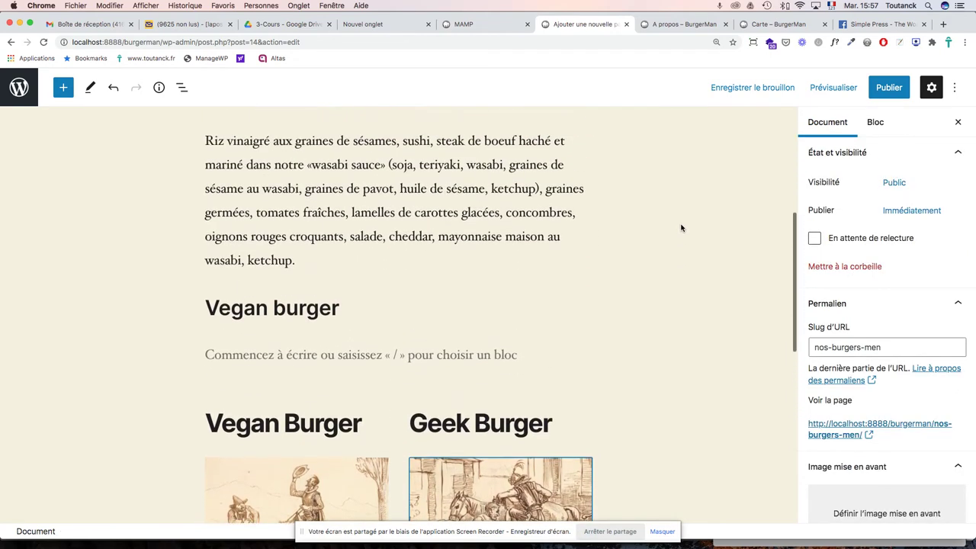
{"action": "left_click", "coordinate": [279, 394]}
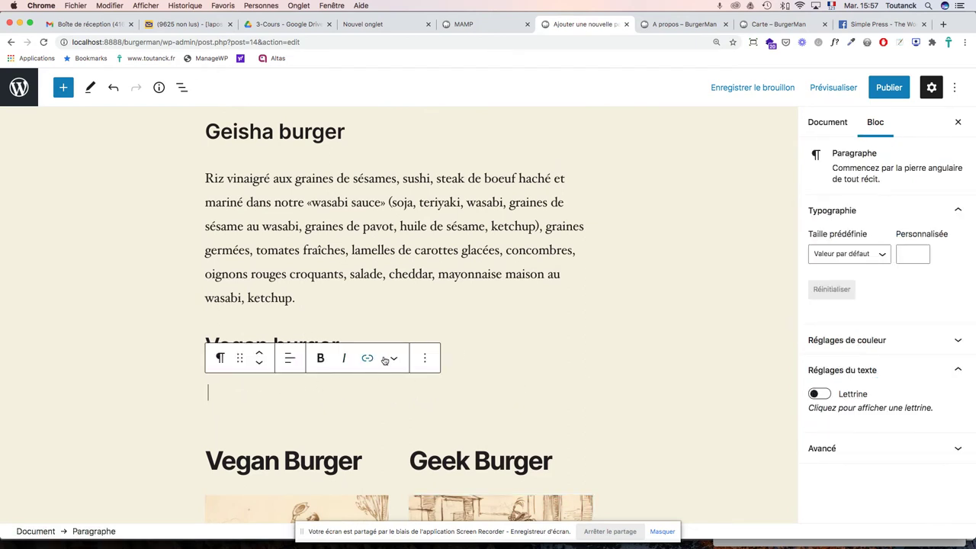
{"action": "left_click", "coordinate": [426, 358]}
{"action": "left_click", "coordinate": [443, 318]}
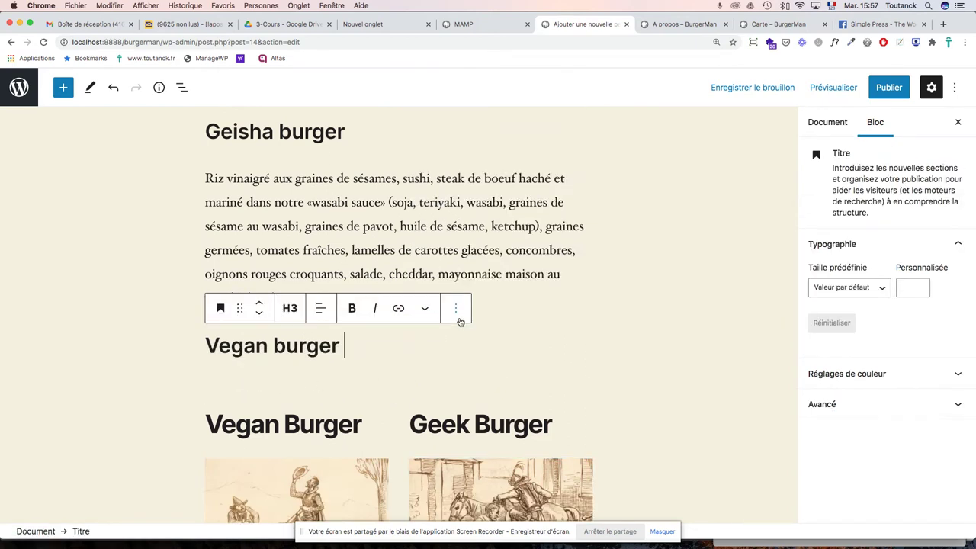
{"action": "triple_click", "coordinate": [309, 349]}
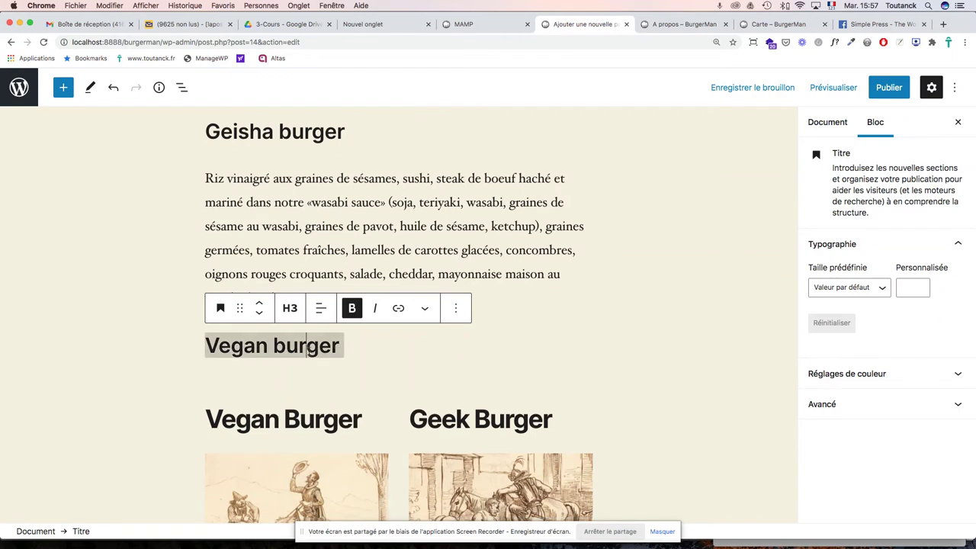
{"action": "left_click", "coordinate": [456, 309]}
{"action": "left_click", "coordinate": [478, 273]}
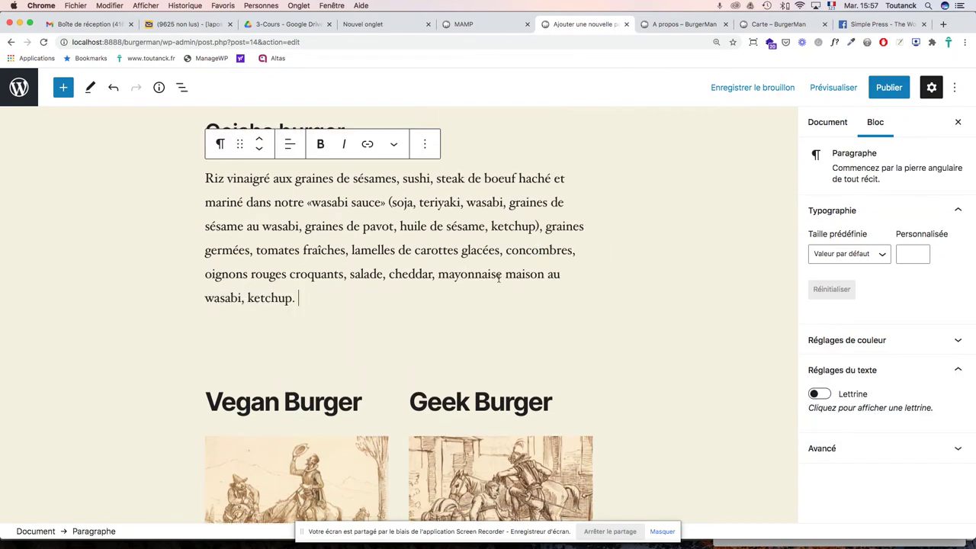
Step: Review the layout of the "Vegan Burger" and "Geek Burger" columns beneath the Geisha burger description
{"action": "left_click", "coordinate": [543, 366]}
{"action": "left_click", "coordinate": [278, 358]}
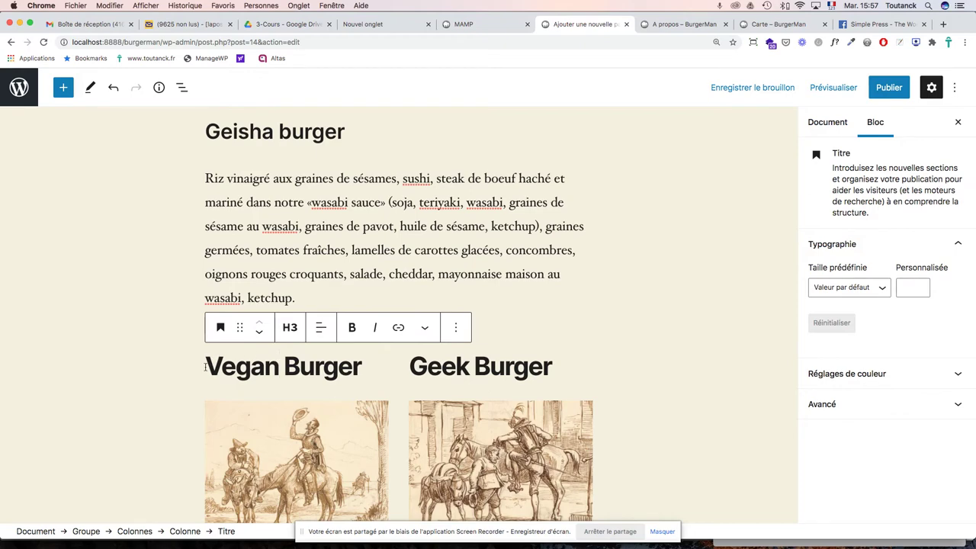
{"action": "left_click_drag", "start_coordinate": [206, 366], "coordinate": [554, 469]}
{"action": "scroll", "coordinate": [654, 371], "scroll_direction": "down", "scroll_amount": 5}
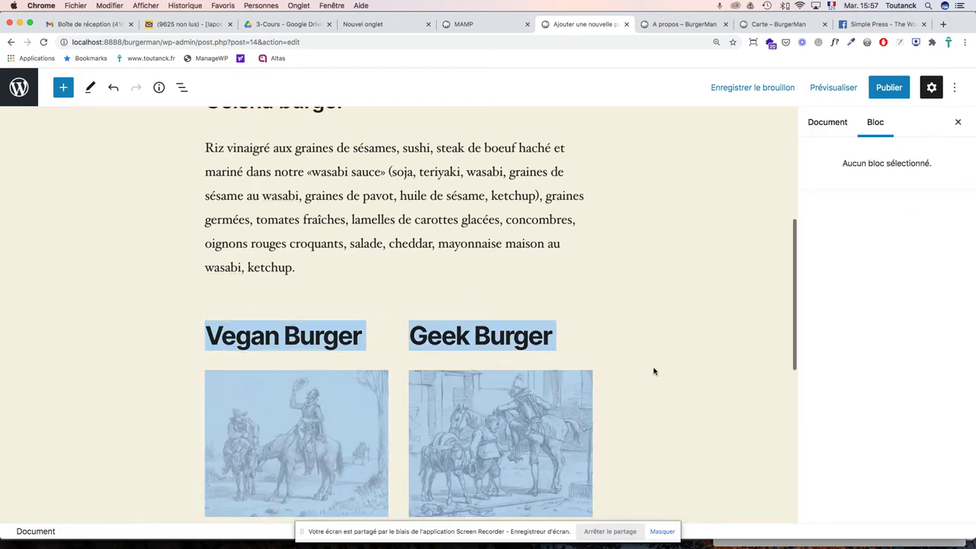
{"action": "left_click", "coordinate": [607, 392]}
{"action": "left_click", "coordinate": [591, 395]}
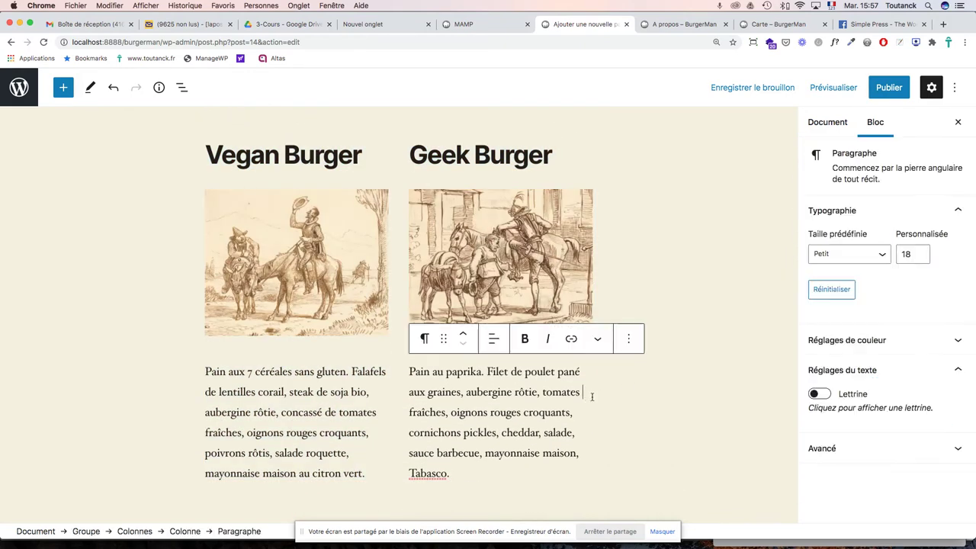
{"action": "scroll", "coordinate": [626, 339], "scroll_direction": "up", "scroll_amount": 10}
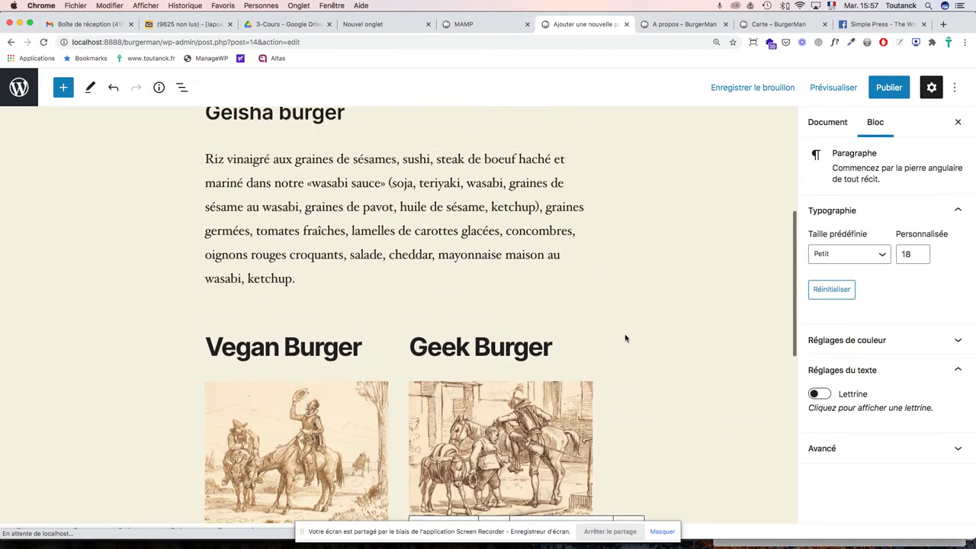
{"action": "scroll", "coordinate": [626, 338], "scroll_direction": "down", "scroll_amount": 5}
{"action": "scroll", "coordinate": [625, 337], "scroll_direction": "up", "scroll_amount": 3}
{"action": "scroll", "coordinate": [626, 338], "scroll_direction": "down", "scroll_amount": 1}
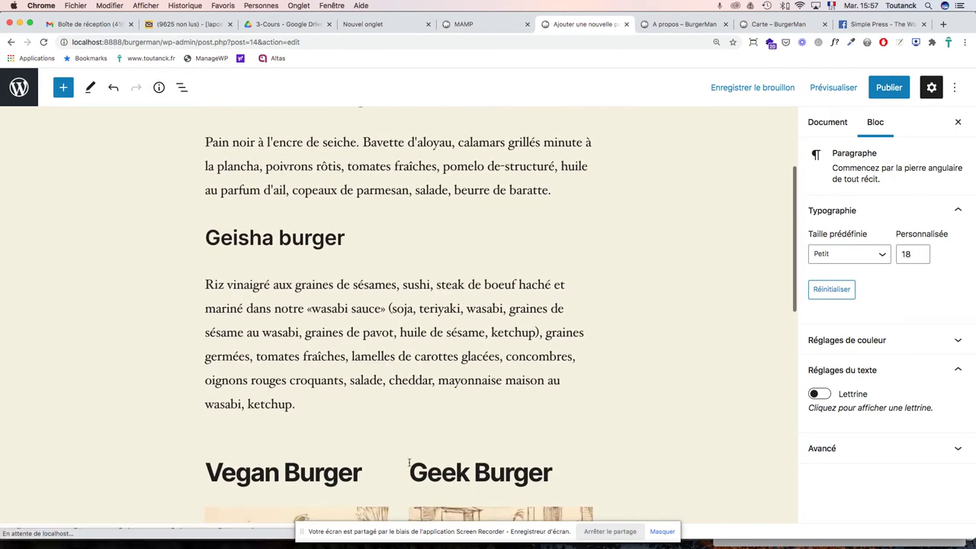
Step: Insert the "Deux colonnes de texte avec des images" composition between the Geisha burger description and the Vegan and Geek Burger columns
{"action": "left_click", "coordinate": [321, 404]}
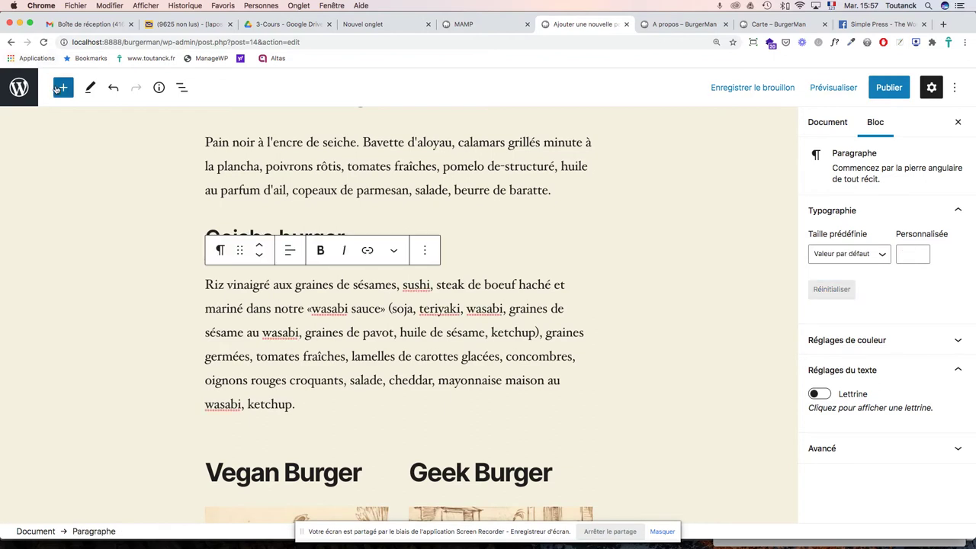
{"action": "left_click", "coordinate": [58, 89]}
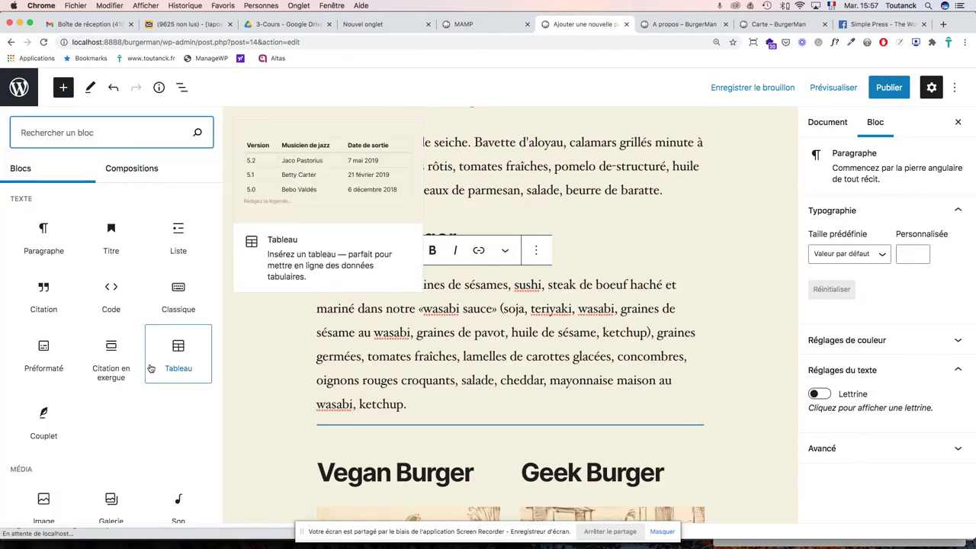
{"action": "left_click", "coordinate": [131, 168]}
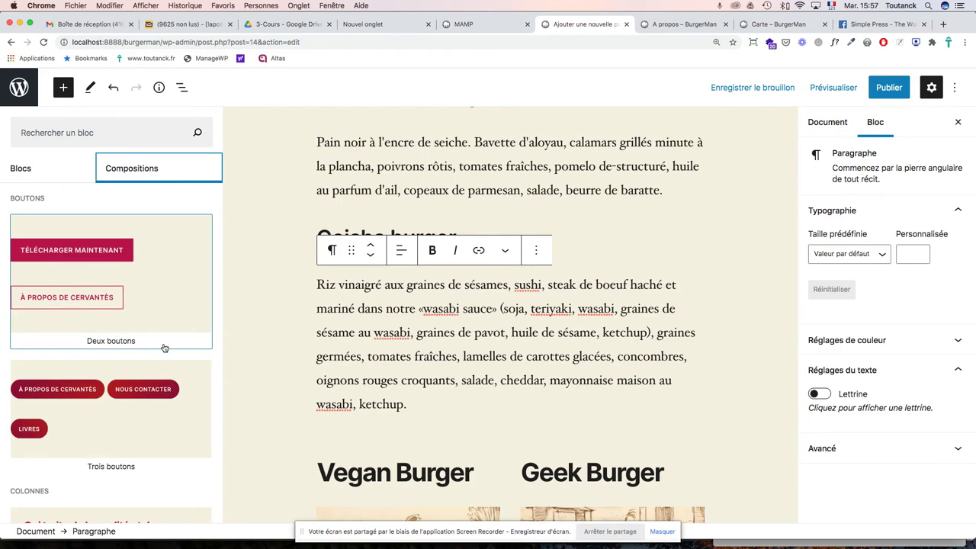
{"action": "scroll", "coordinate": [164, 348], "scroll_direction": "down", "scroll_amount": 10}
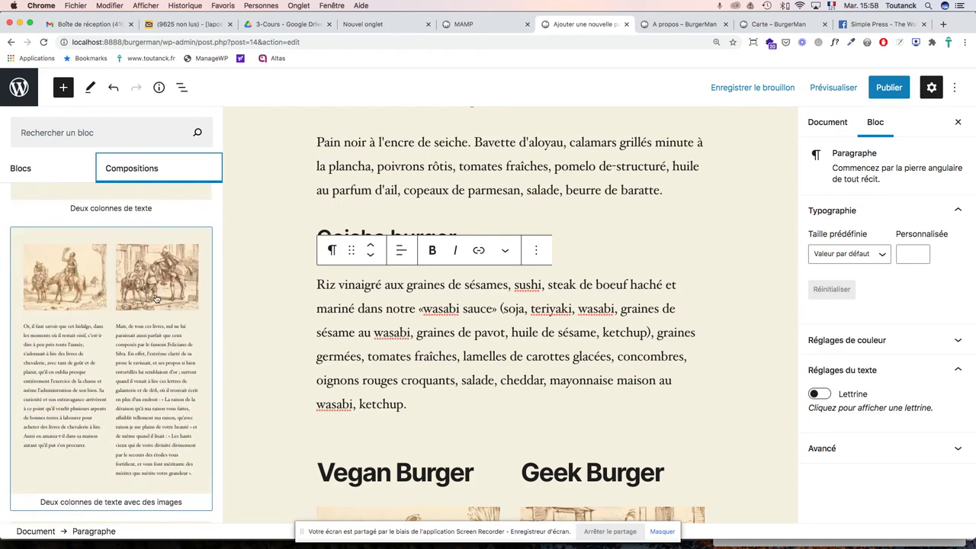
{"action": "left_click", "coordinate": [156, 293]}
{"action": "scroll", "coordinate": [457, 339], "scroll_direction": "down", "scroll_amount": 5}
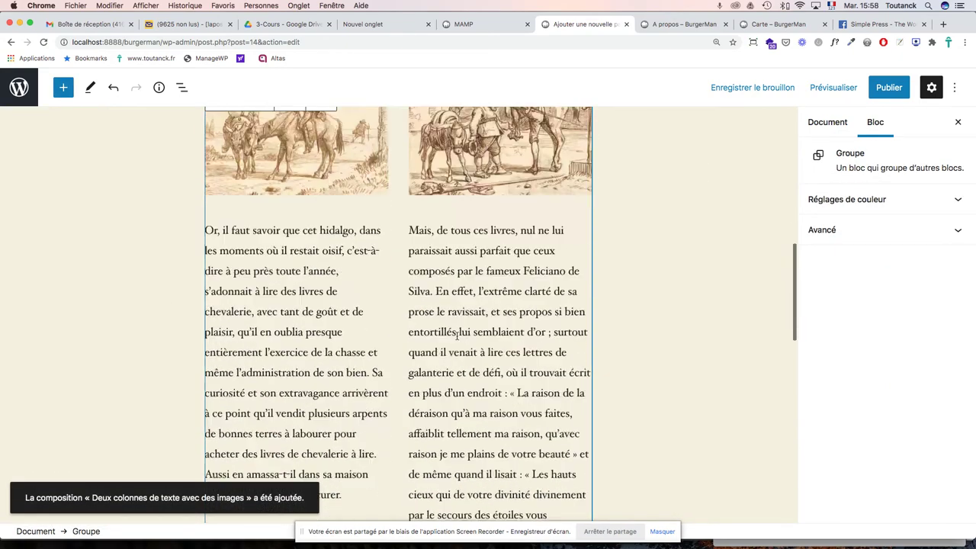
{"action": "scroll", "coordinate": [458, 339], "scroll_direction": "up", "scroll_amount": 5}
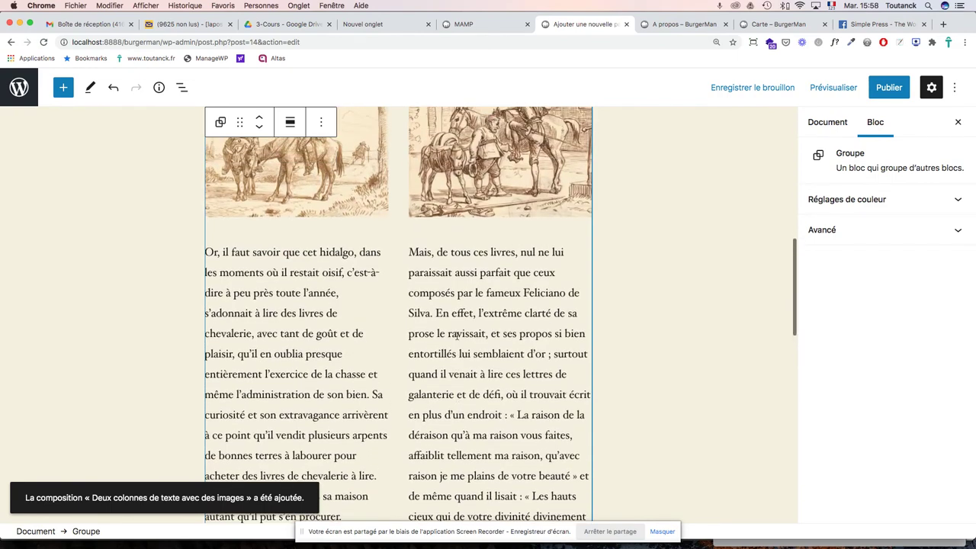
{"action": "scroll", "coordinate": [458, 336], "scroll_direction": "up", "scroll_amount": 2}
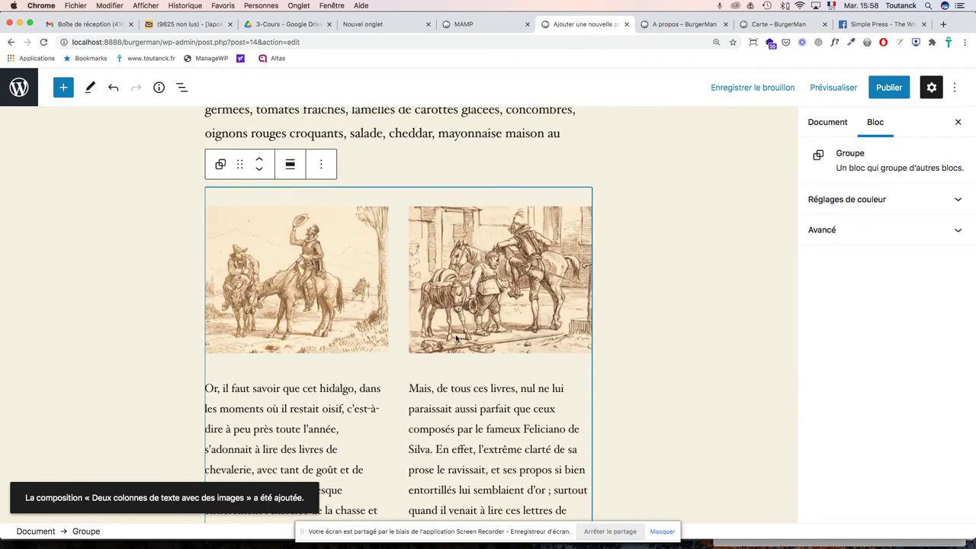
Step: Add an H3 title reading "Titre" below the image in the new section's first column
{"action": "left_click", "coordinate": [280, 261]}
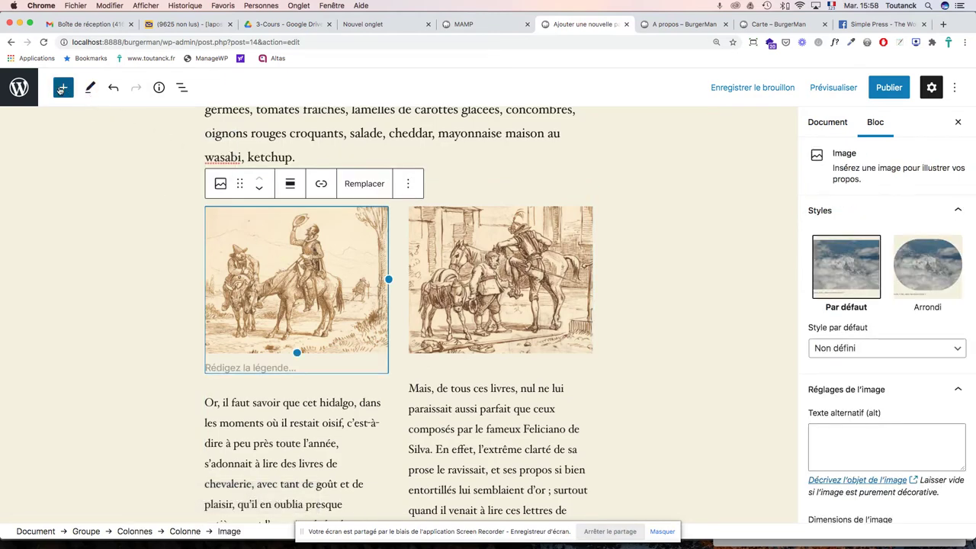
{"action": "left_click", "coordinate": [61, 88]}
{"action": "left_click", "coordinate": [115, 211]}
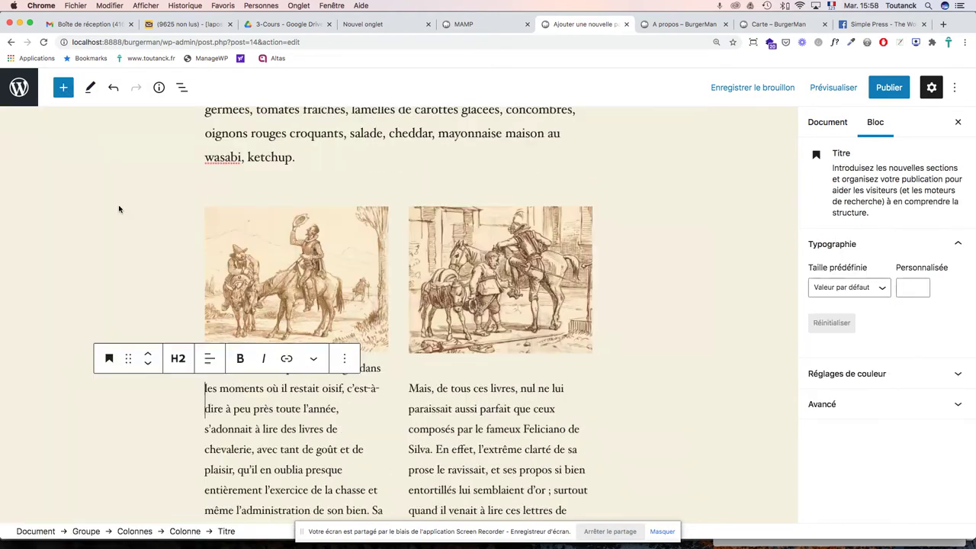
{"action": "left_click", "coordinate": [295, 361]}
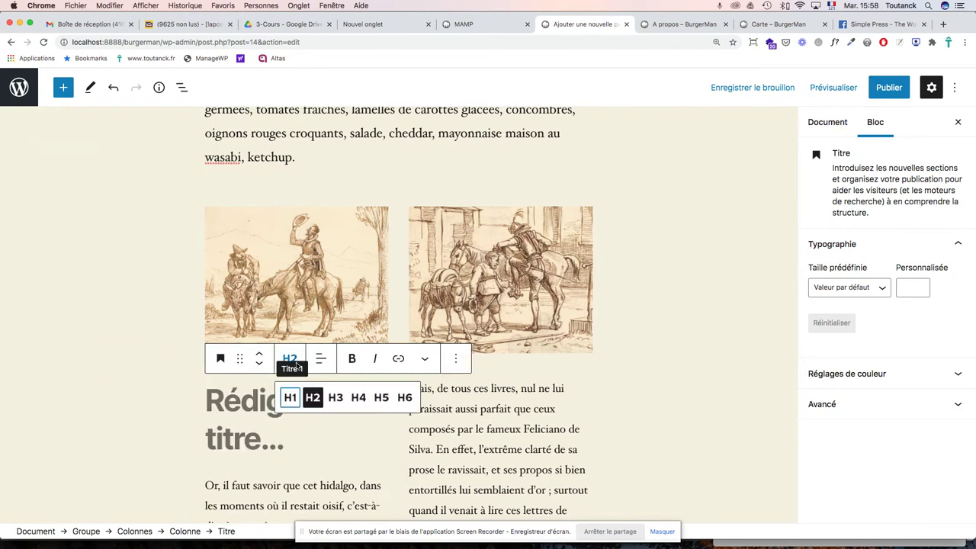
{"action": "left_click", "coordinate": [334, 400]}
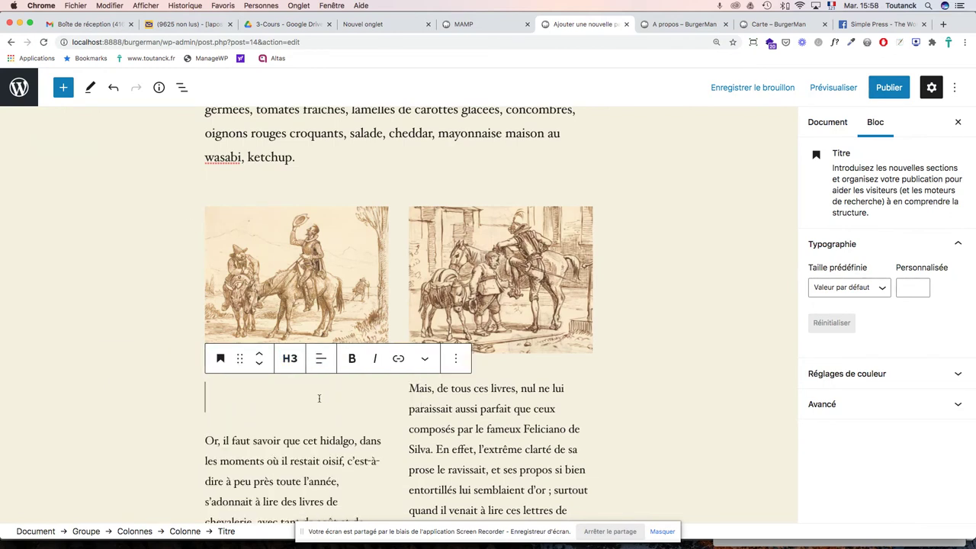
{"action": "type", "text": "Titre"}
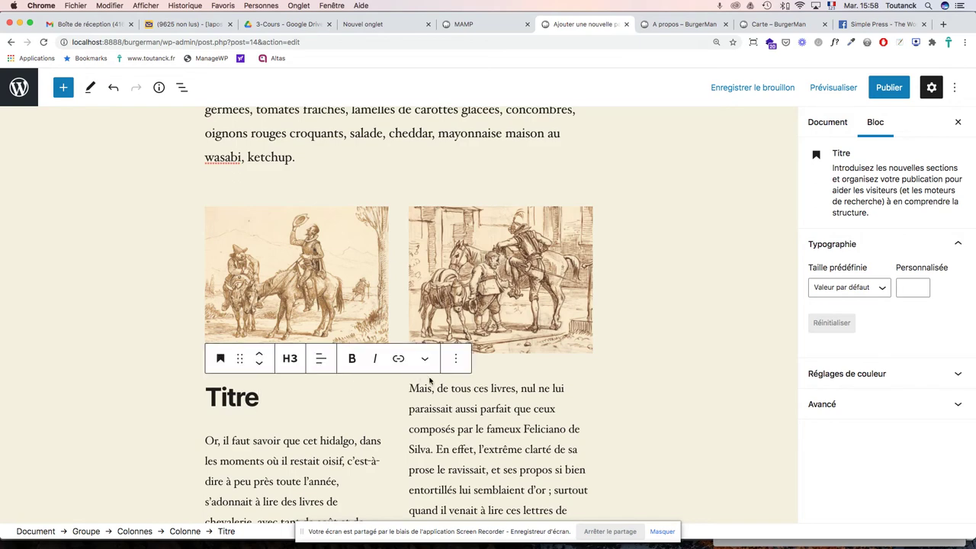
Step: Add an H3 title reading "Titre" below the image in the new section's second column
{"action": "left_click", "coordinate": [469, 390]}
{"action": "left_click", "coordinate": [466, 308]}
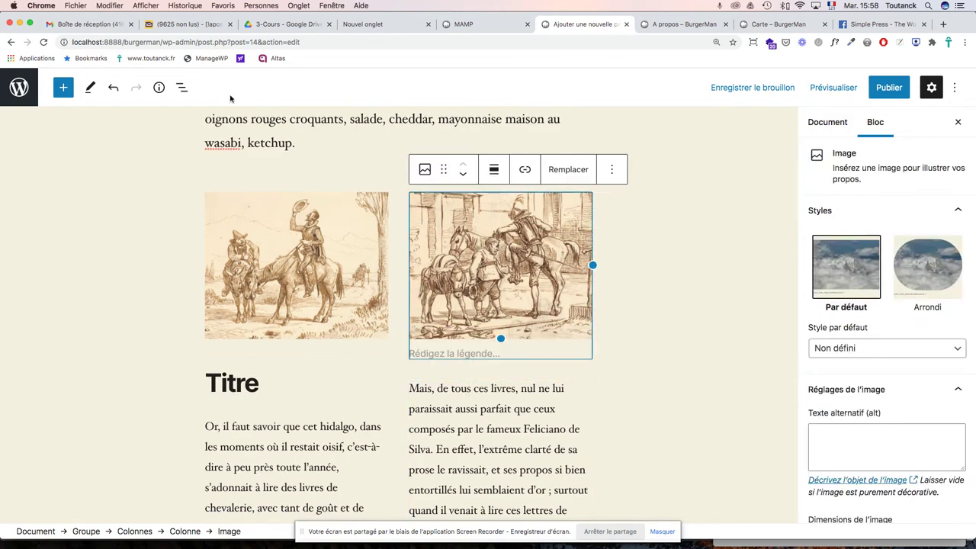
{"action": "left_click", "coordinate": [70, 90]}
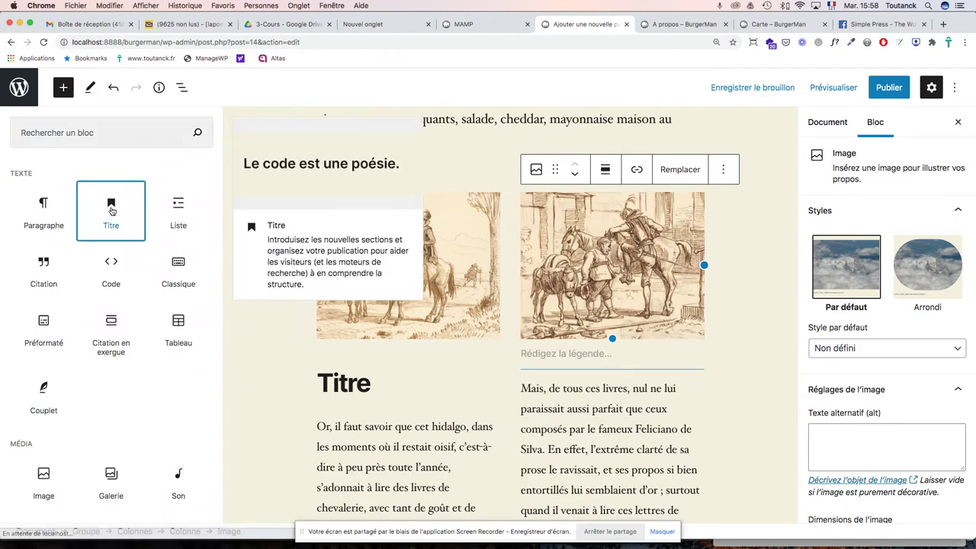
{"action": "left_click", "coordinate": [111, 212]}
{"action": "left_click", "coordinate": [494, 344]}
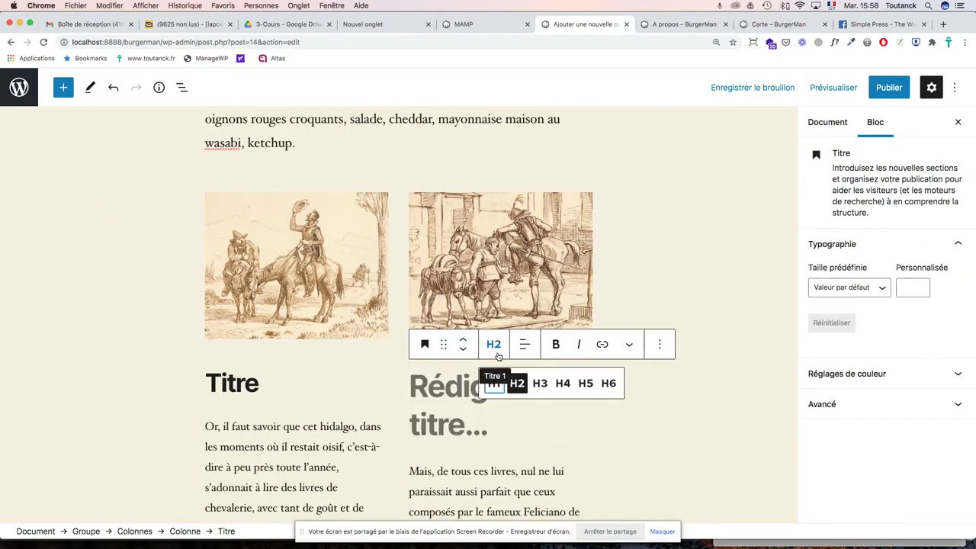
{"action": "left_click", "coordinate": [538, 383]}
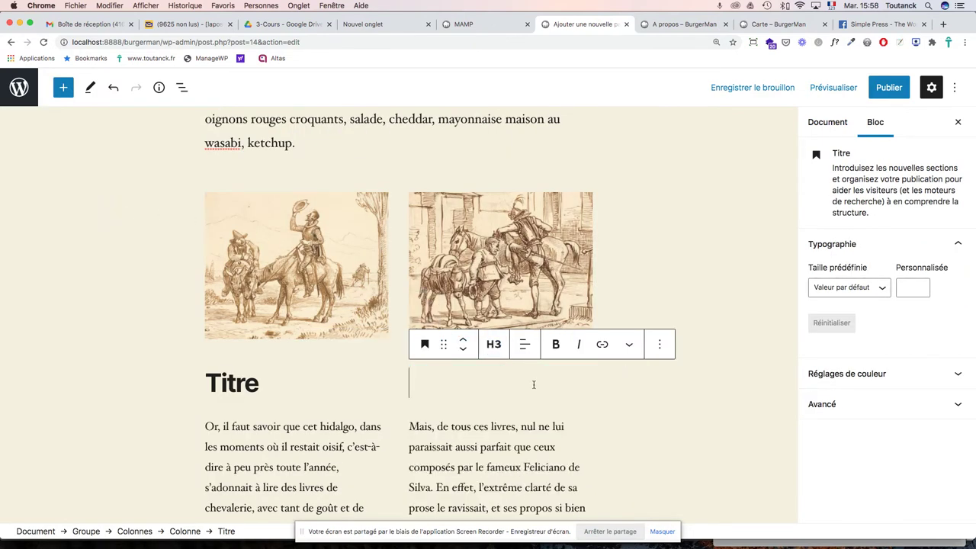
{"action": "type", "text": "Titre"}
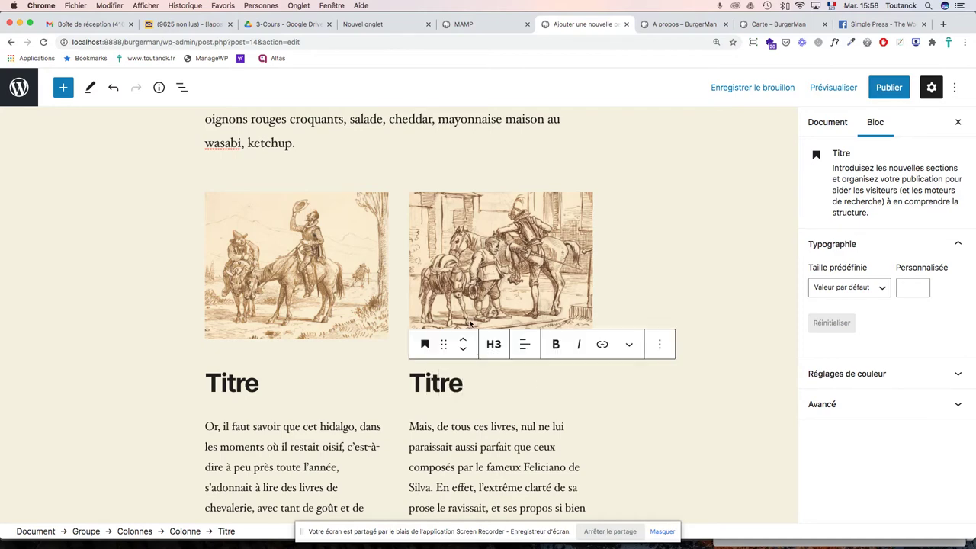
Step: Move the Geisha burger description into the new section's second column, replacing its placeholder text
{"action": "scroll", "coordinate": [467, 327], "scroll_direction": "down", "scroll_amount": 10}
{"action": "scroll", "coordinate": [467, 327], "scroll_direction": "down", "scroll_amount": 11}
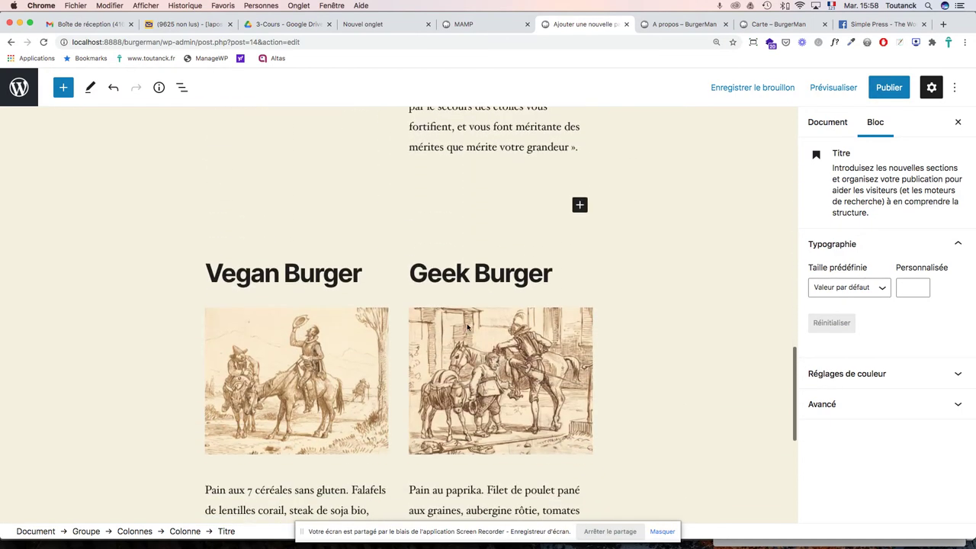
{"action": "scroll", "coordinate": [467, 327], "scroll_direction": "up", "scroll_amount": 5}
{"action": "scroll", "coordinate": [467, 326], "scroll_direction": "up", "scroll_amount": 20}
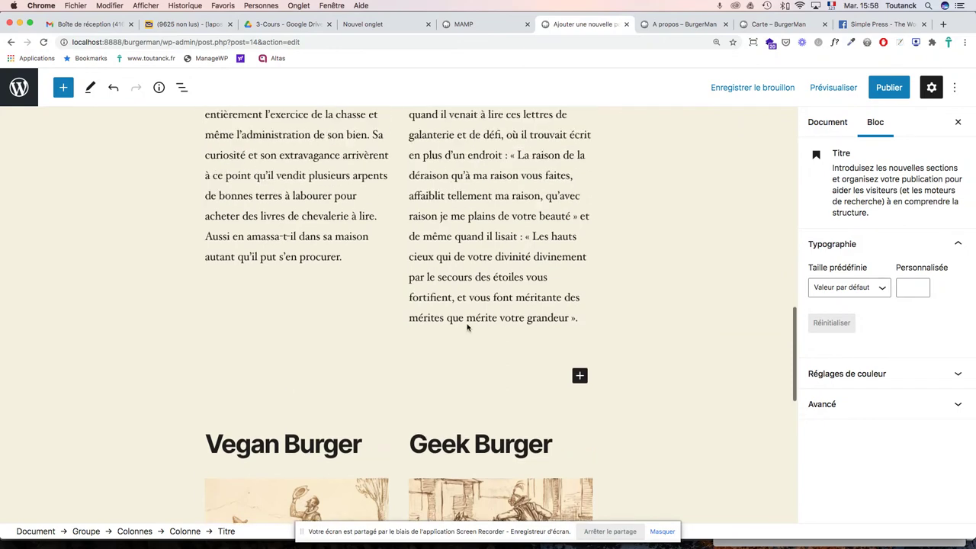
{"action": "scroll", "coordinate": [466, 324], "scroll_direction": "up", "scroll_amount": 2}
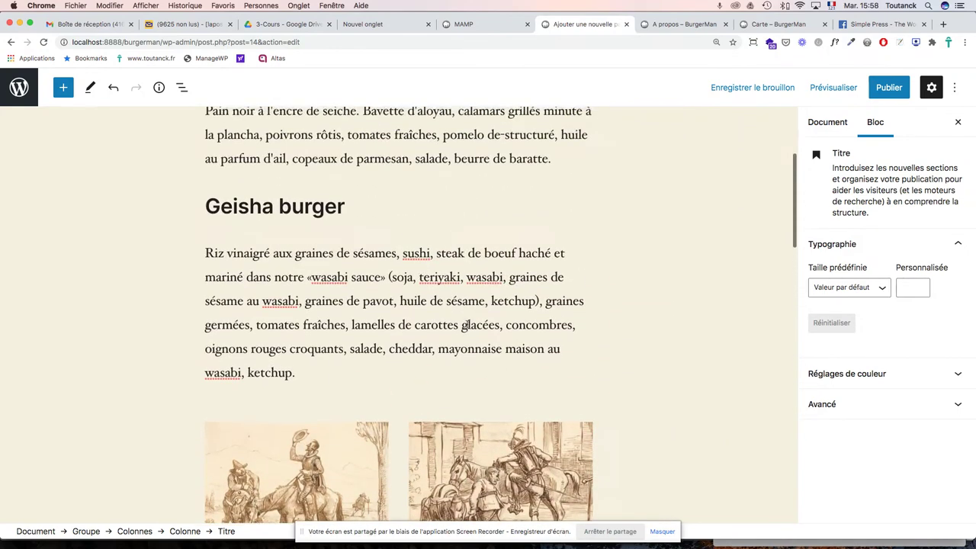
{"action": "scroll", "coordinate": [402, 344], "scroll_direction": "down", "scroll_amount": 1}
{"action": "left_click_drag", "start_coordinate": [296, 363], "coordinate": [218, 241]}
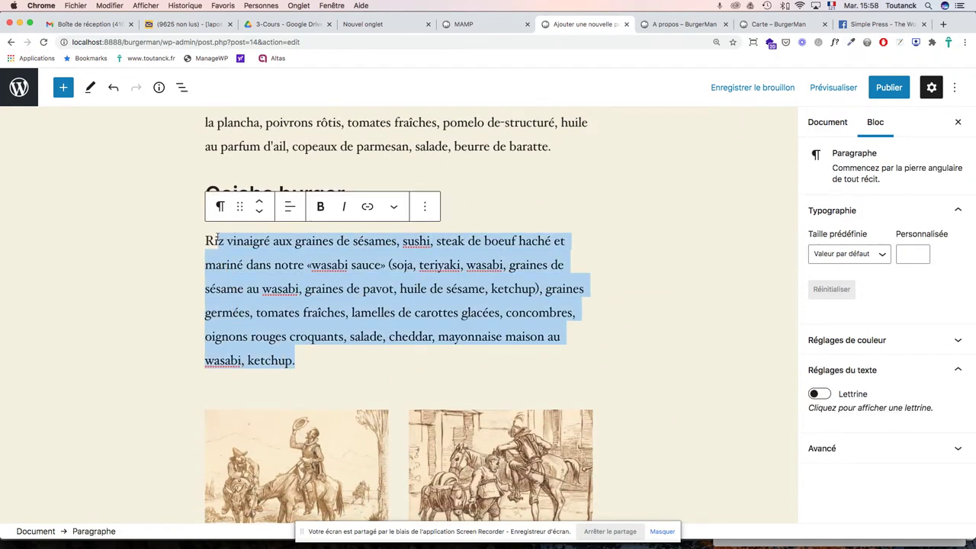
{"action": "scroll", "coordinate": [206, 240], "scroll_direction": "up", "scroll_amount": 3}
{"action": "key", "text": "BackSpace"}
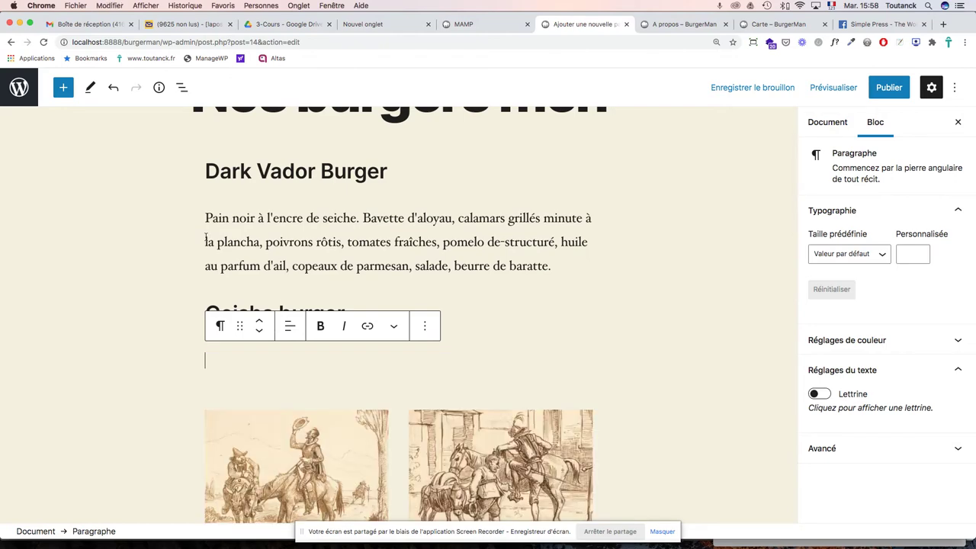
{"action": "scroll", "coordinate": [585, 275], "scroll_direction": "down", "scroll_amount": 10}
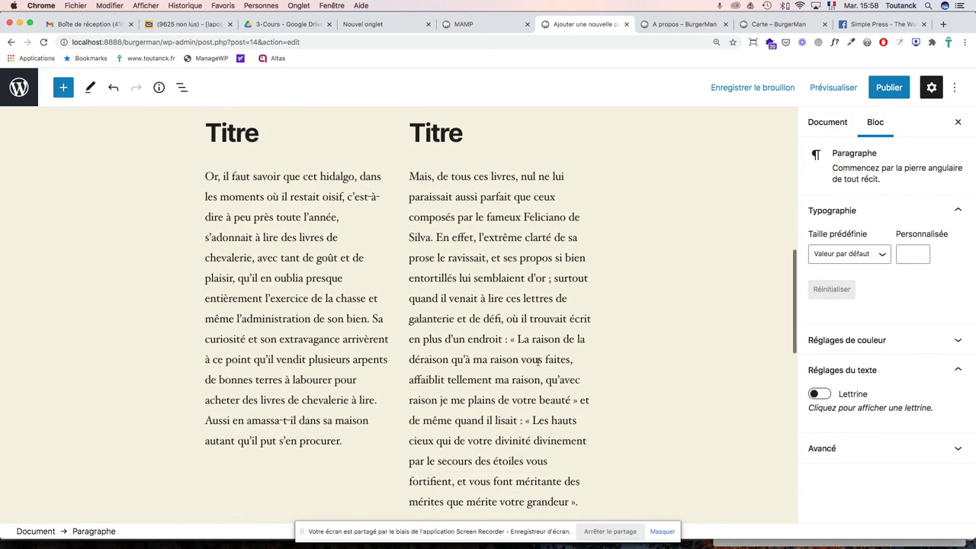
{"action": "left_click_drag", "start_coordinate": [583, 371], "coordinate": [411, 209]}
{"action": "key", "text": "super+v"}
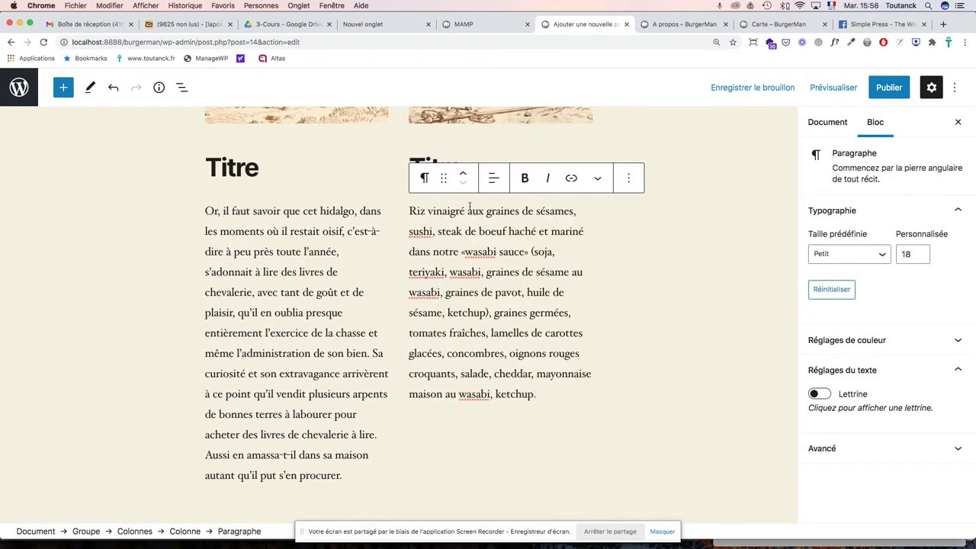
Step: Move the "Geisha burger" heading text into the second column's title, replacing "Titre"
{"action": "scroll", "coordinate": [469, 210], "scroll_direction": "up", "scroll_amount": 5}
{"action": "scroll", "coordinate": [469, 209], "scroll_direction": "up", "scroll_amount": 3}
{"action": "left_click_drag", "start_coordinate": [349, 194], "coordinate": [204, 194]}
{"action": "key", "text": "super+x"}
{"action": "scroll", "coordinate": [487, 340], "scroll_direction": "down", "scroll_amount": 4}
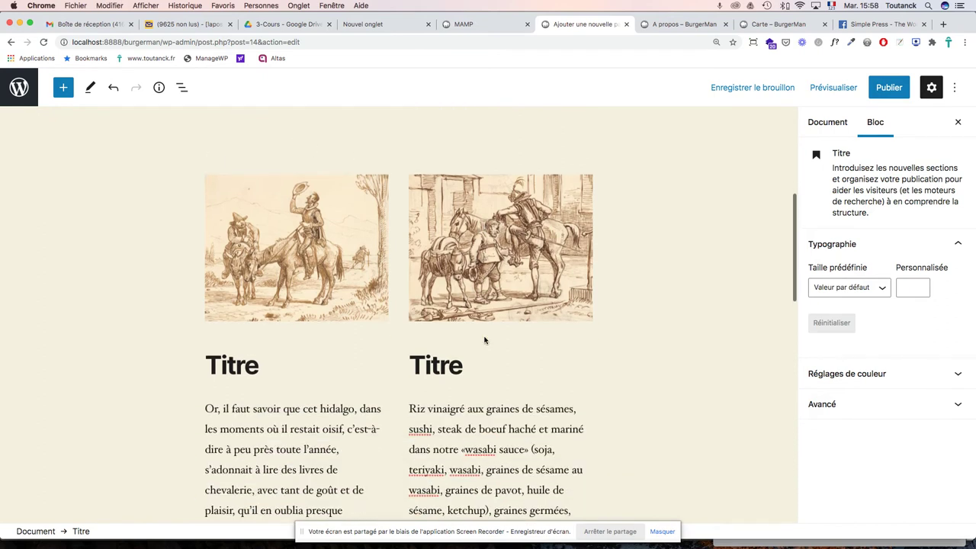
{"action": "double_click", "coordinate": [441, 324]}
{"action": "key", "text": "super+v"}
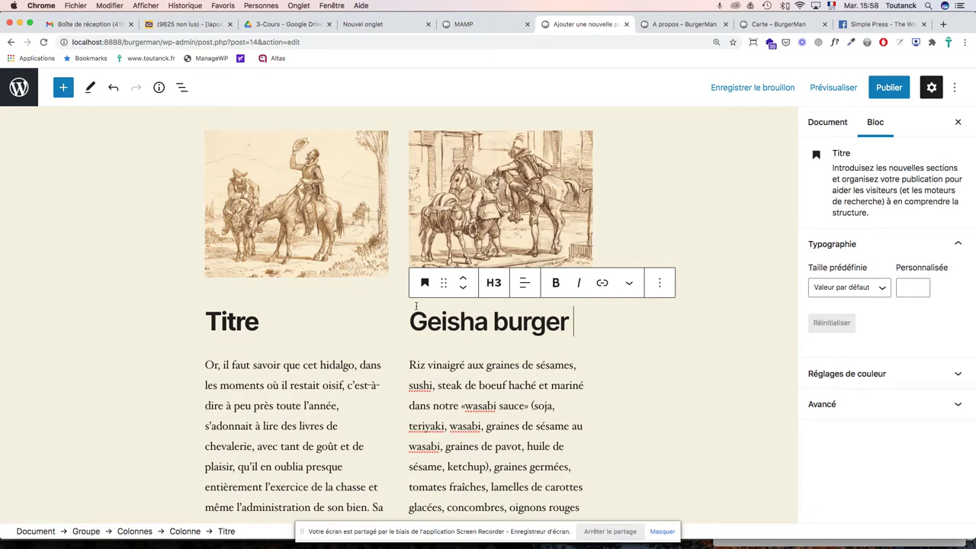
Step: Move the Dark Vador Burger description into the new section's first column, replacing its placeholder text
{"action": "scroll", "coordinate": [416, 310], "scroll_direction": "up", "scroll_amount": 5}
{"action": "left_click_drag", "start_coordinate": [549, 307], "coordinate": [205, 258]}
{"action": "scroll", "coordinate": [235, 294], "scroll_direction": "up", "scroll_amount": 1}
{"action": "key", "text": "BackSpace"}
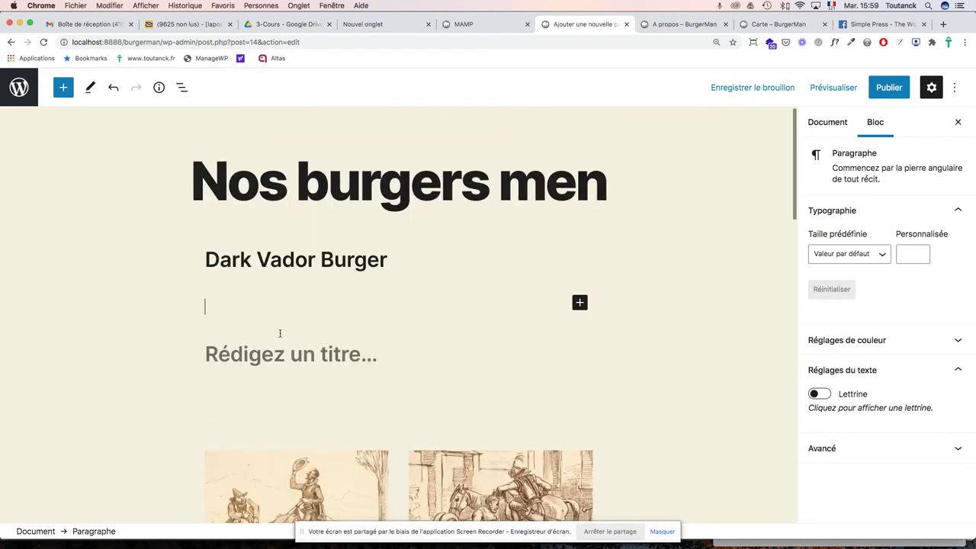
{"action": "scroll", "coordinate": [280, 333], "scroll_direction": "down", "scroll_amount": 10}
{"action": "scroll", "coordinate": [266, 416], "scroll_direction": "down", "scroll_amount": 3}
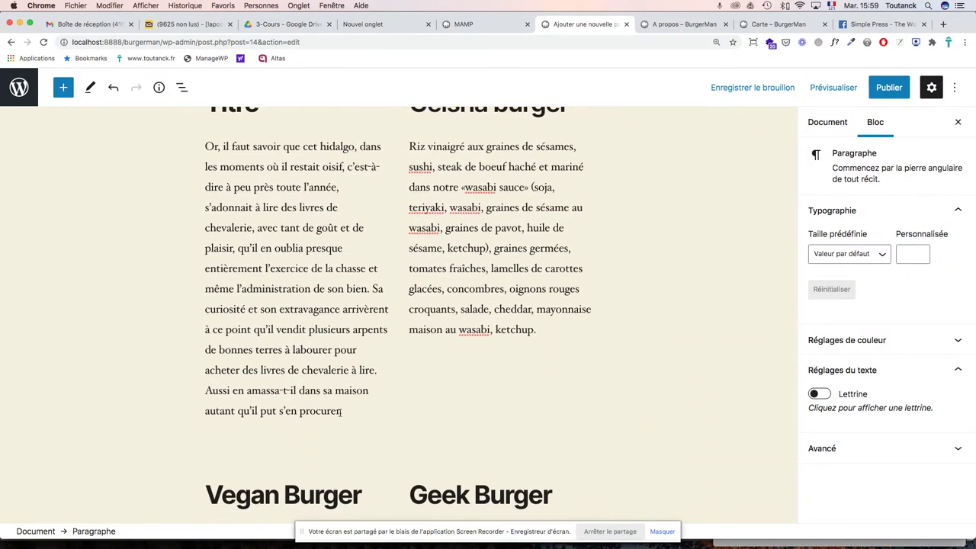
{"action": "left_click_drag", "start_coordinate": [342, 411], "coordinate": [250, 197]}
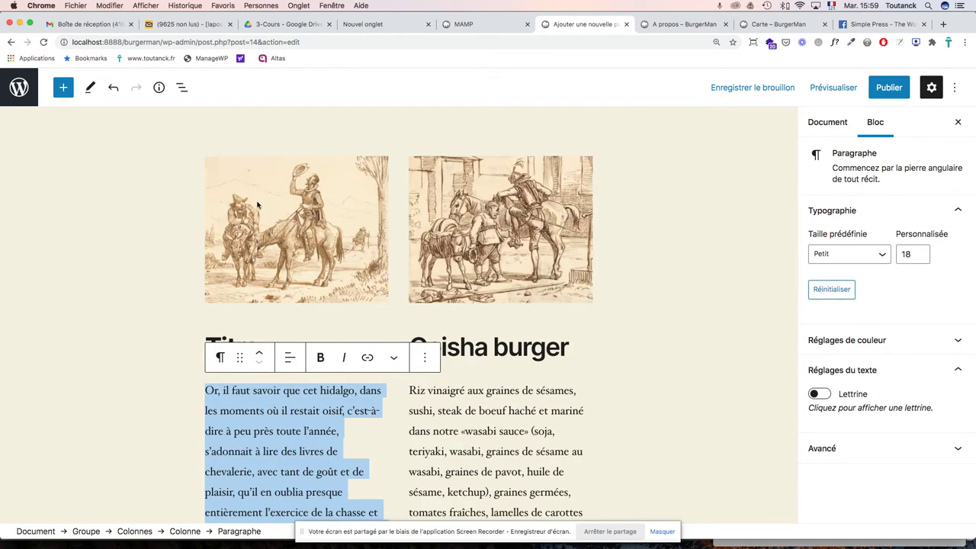
{"action": "key", "text": "ctrl+v"}
{"action": "scroll", "coordinate": [324, 225], "scroll_direction": "up", "scroll_amount": 5}
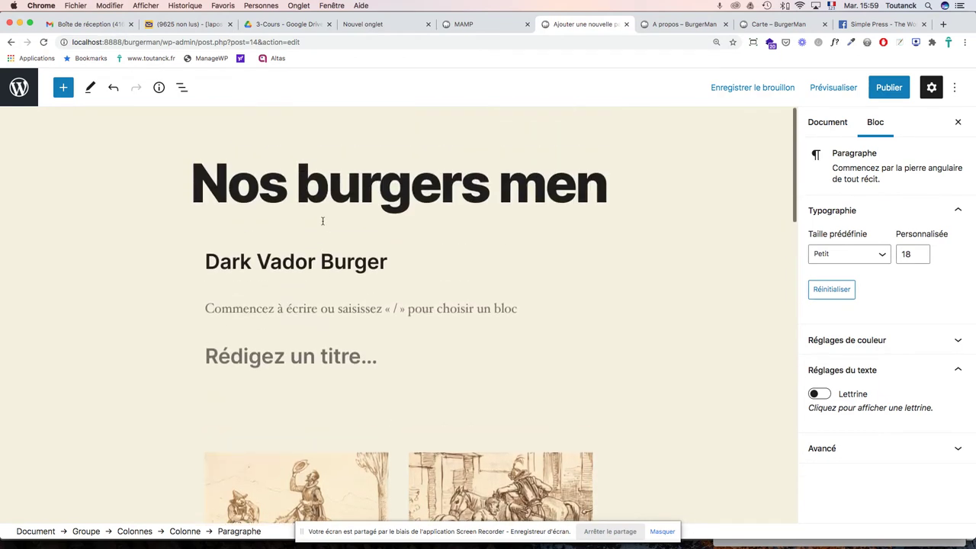
Step: Move the "Dark Vador Burger" heading text into the first column's title, replacing "Titre"
{"action": "left_click", "coordinate": [314, 264]}
{"action": "key", "text": "ctrl+a"}
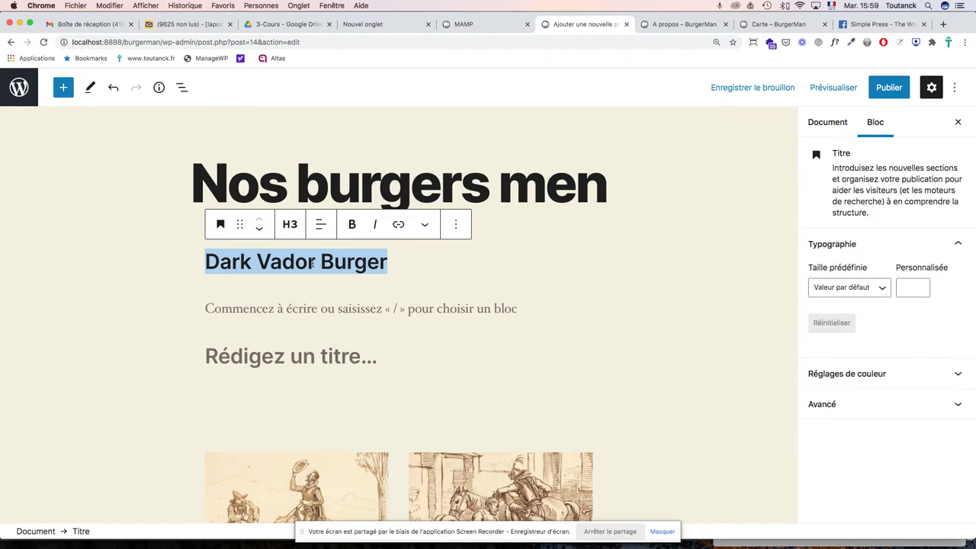
{"action": "key", "text": "BackSpace"}
{"action": "scroll", "coordinate": [312, 263], "scroll_direction": "down", "scroll_amount": 10}
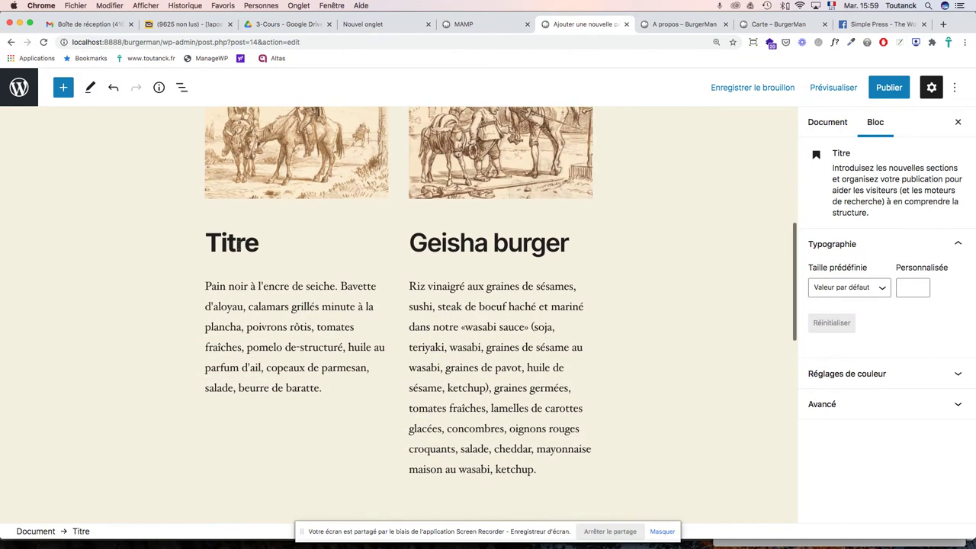
{"action": "double_click", "coordinate": [231, 243]}
{"action": "key", "text": "super+v"}
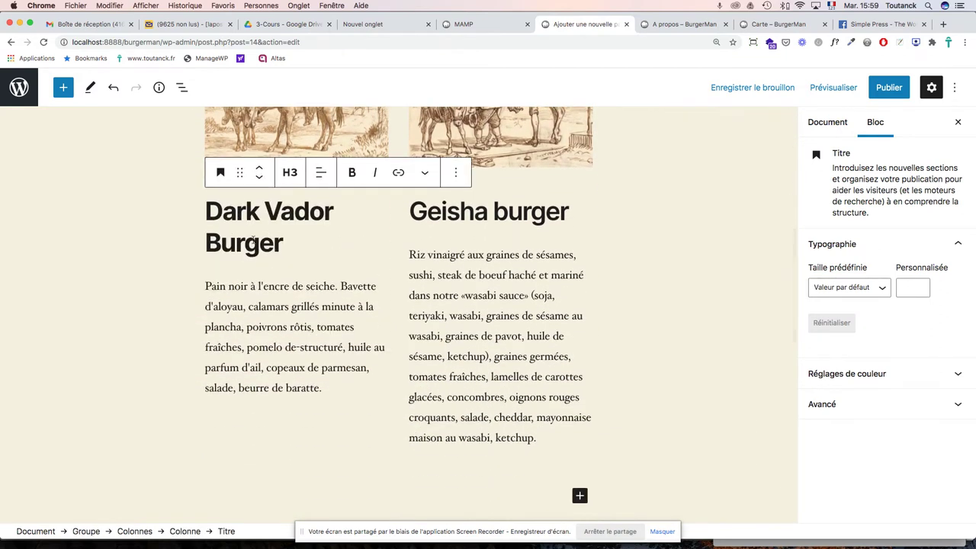
Step: Capitalize the second word of the second column's title so it reads "Geisha Burger"
{"action": "triple_click", "coordinate": [503, 215]}
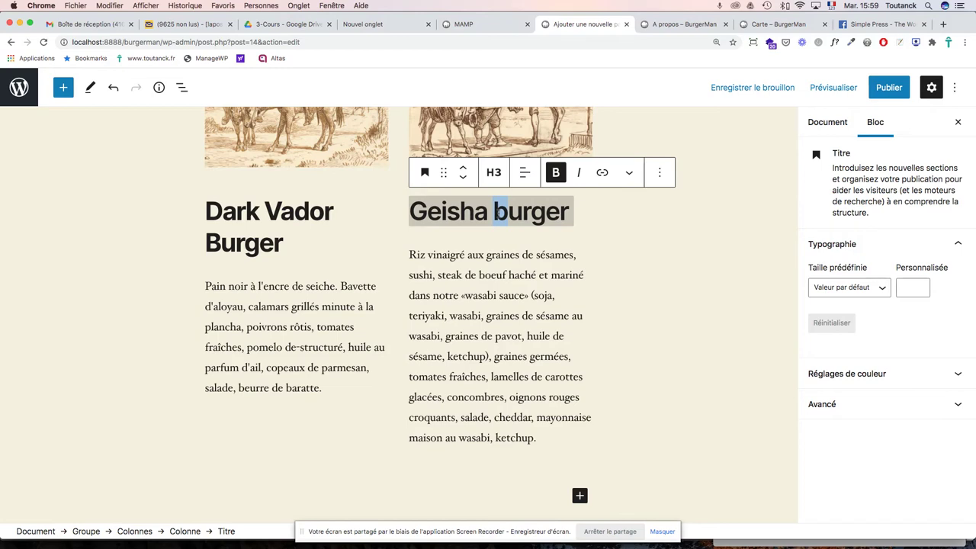
{"action": "type", "text": "B"}
{"action": "scroll", "coordinate": [412, 245], "scroll_direction": "down", "scroll_amount": 10}
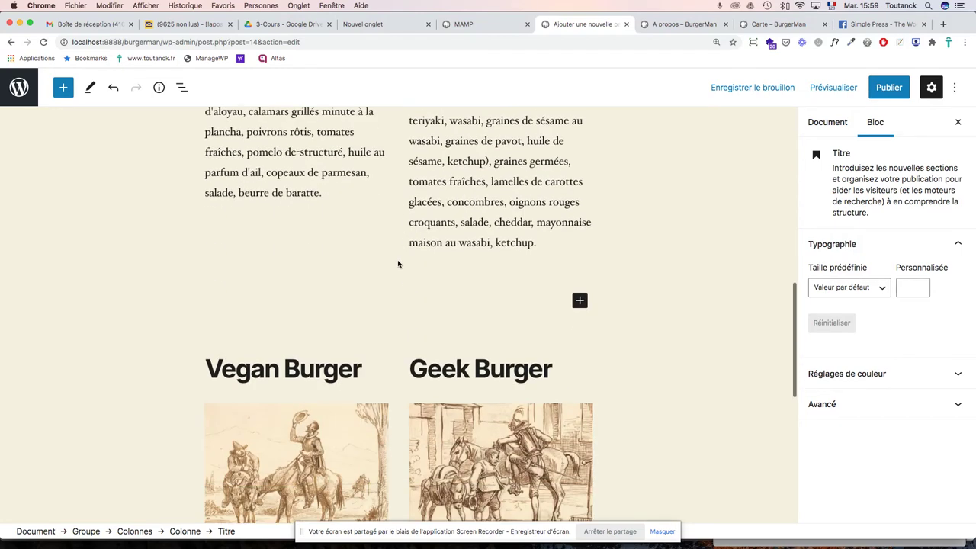
{"action": "scroll", "coordinate": [398, 264], "scroll_direction": "up", "scroll_amount": 10}
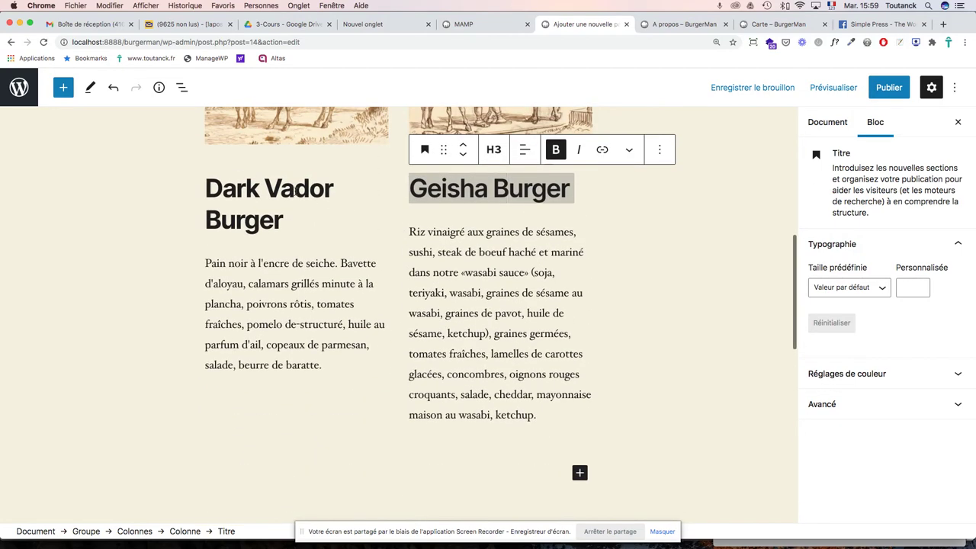
Step: Move the Dark Vador Burger and Geisha Burger titles above the images in their columns
{"action": "left_click", "coordinate": [294, 184]}
{"action": "scroll", "coordinate": [316, 261], "scroll_direction": "up", "scroll_amount": 5}
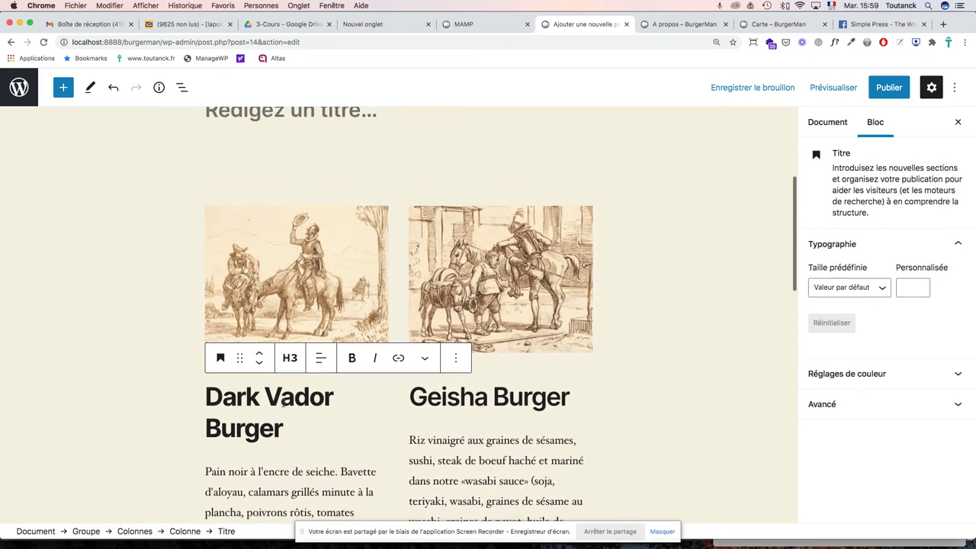
{"action": "left_click", "coordinate": [259, 357]}
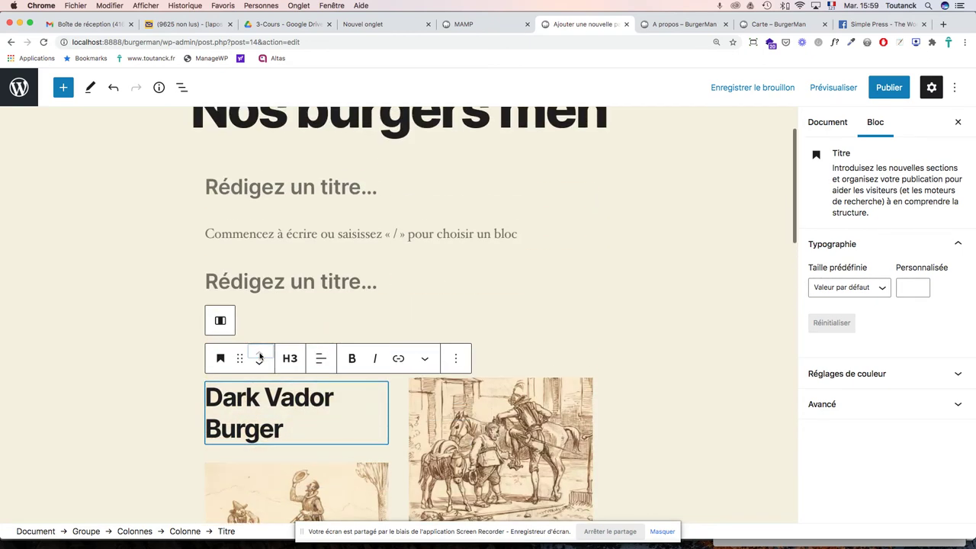
{"action": "scroll", "coordinate": [572, 399], "scroll_direction": "down", "scroll_amount": 4}
{"action": "triple_click", "coordinate": [500, 414]}
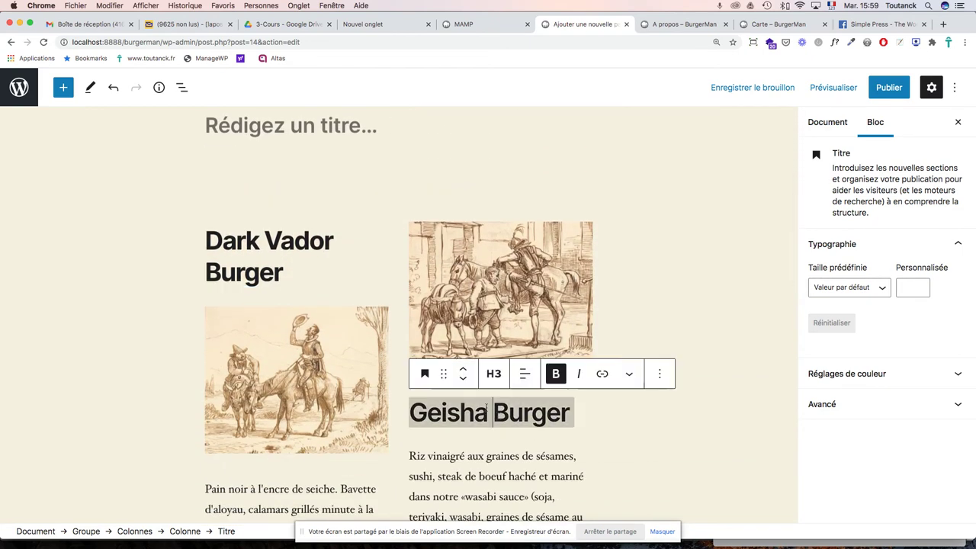
{"action": "left_click", "coordinate": [464, 370]}
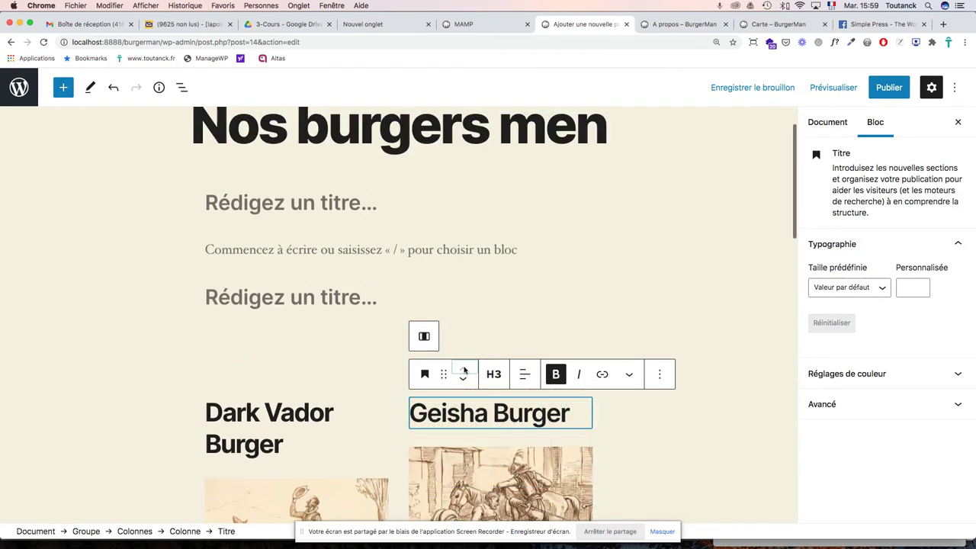
Step: Remove the two empty title blocks and the empty paragraph block between the page title and the burger columns
{"action": "left_click", "coordinate": [325, 300]}
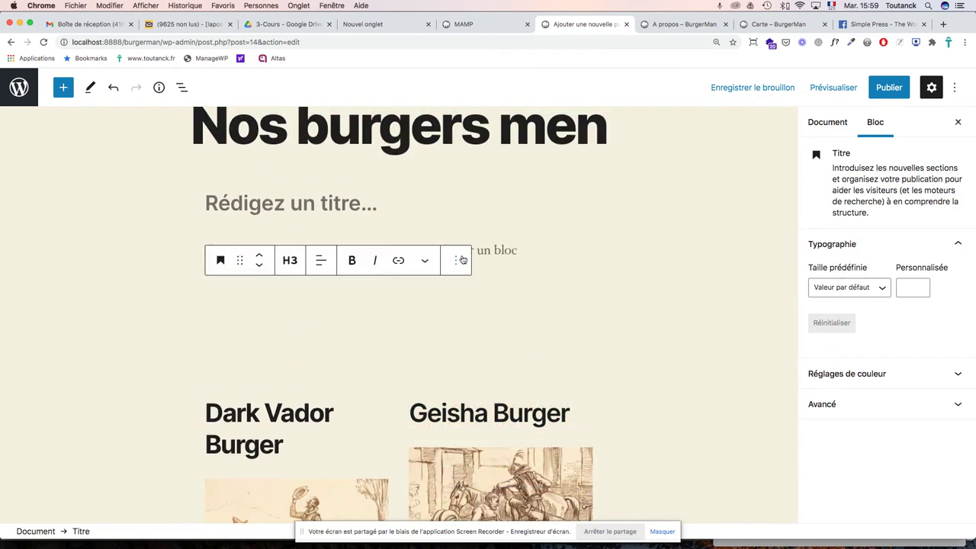
{"action": "left_click", "coordinate": [456, 260]}
{"action": "scroll", "coordinate": [492, 494], "scroll_direction": "down", "scroll_amount": 1}
{"action": "left_click", "coordinate": [474, 516]}
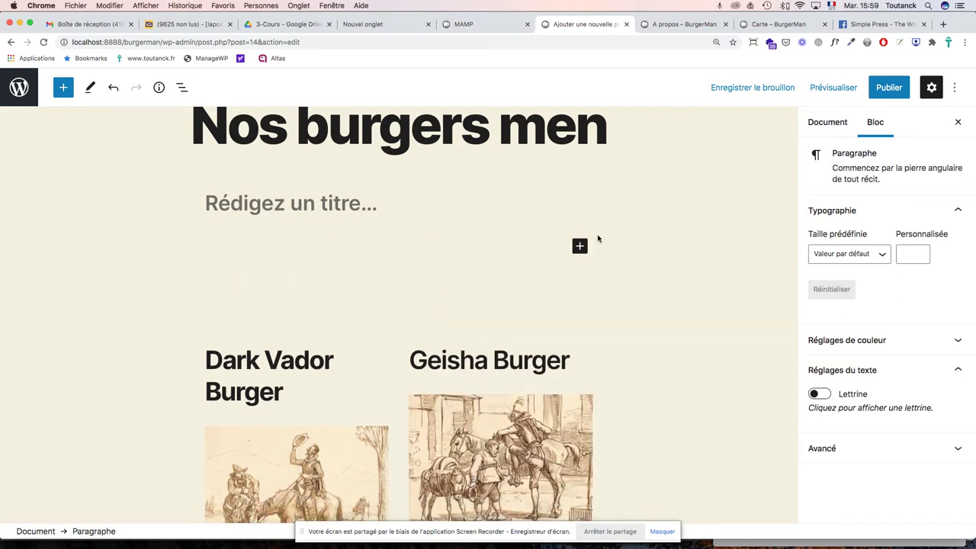
{"action": "left_click", "coordinate": [319, 208]}
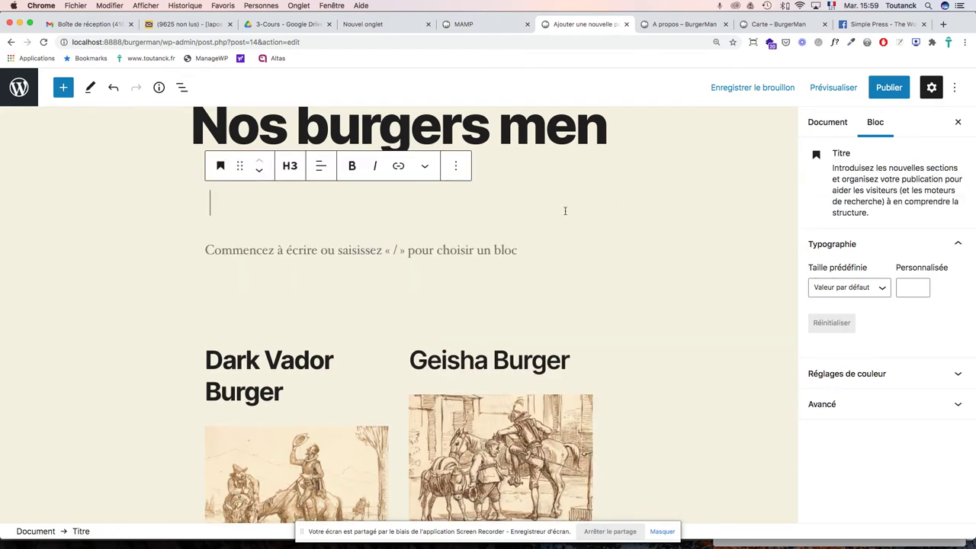
{"action": "left_click", "coordinate": [455, 166]}
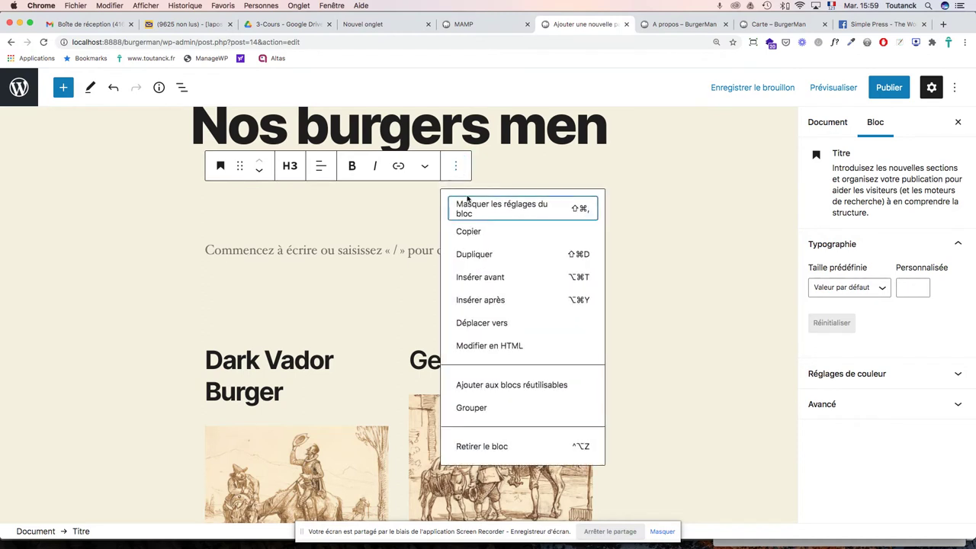
{"action": "left_click", "coordinate": [488, 448]}
{"action": "left_click", "coordinate": [326, 198]}
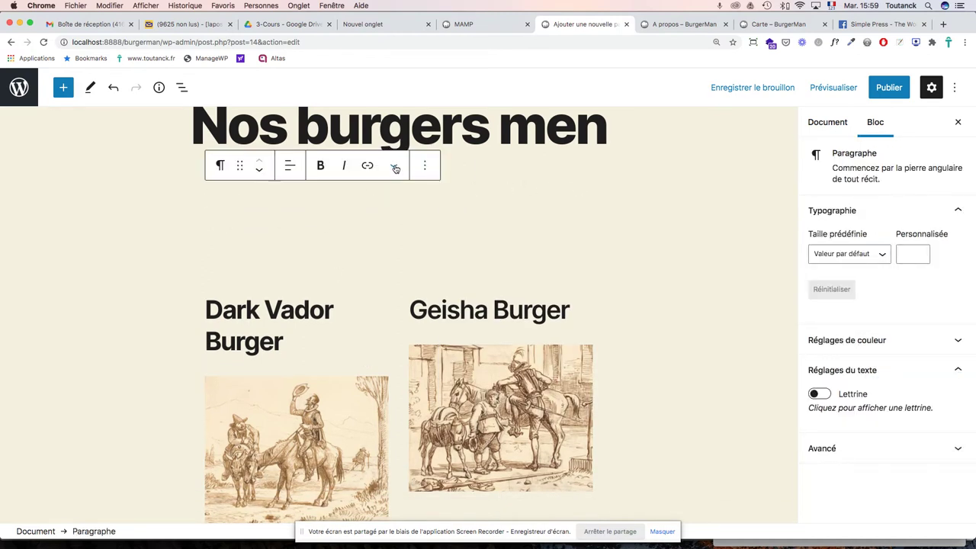
{"action": "left_click", "coordinate": [425, 170]}
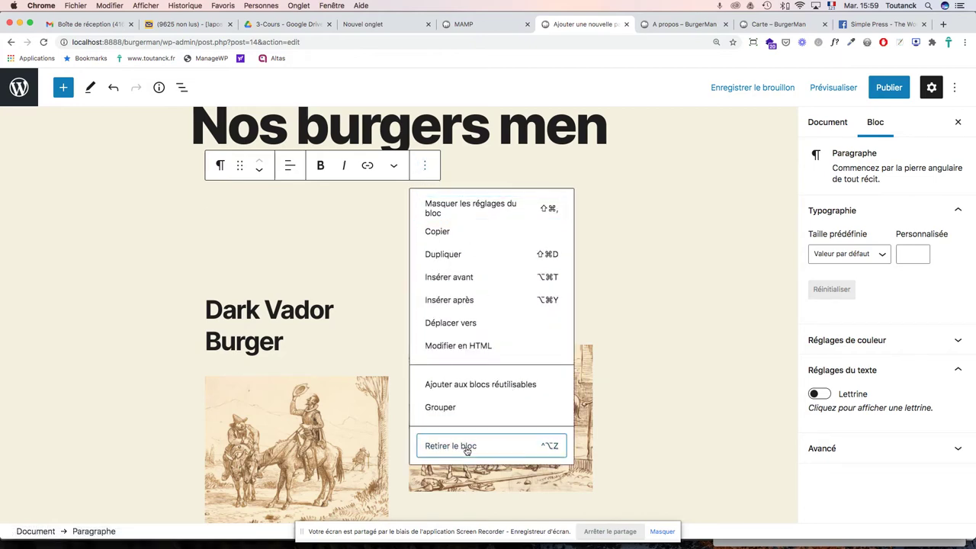
{"action": "left_click", "coordinate": [490, 445]}
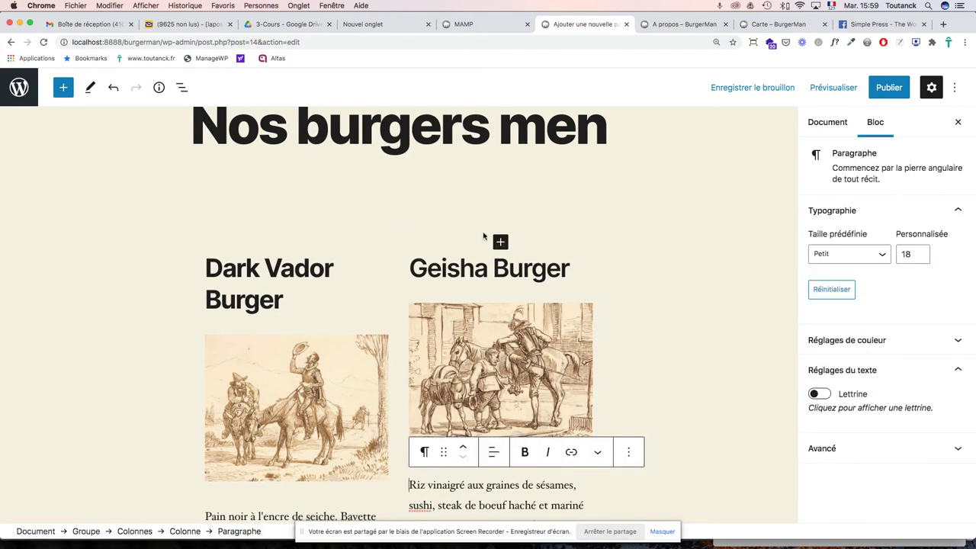
Step: Add a line break at the end of the "Geisha Burger" title to align the images of the two columns
{"action": "scroll", "coordinate": [496, 235], "scroll_direction": "down", "scroll_amount": 10}
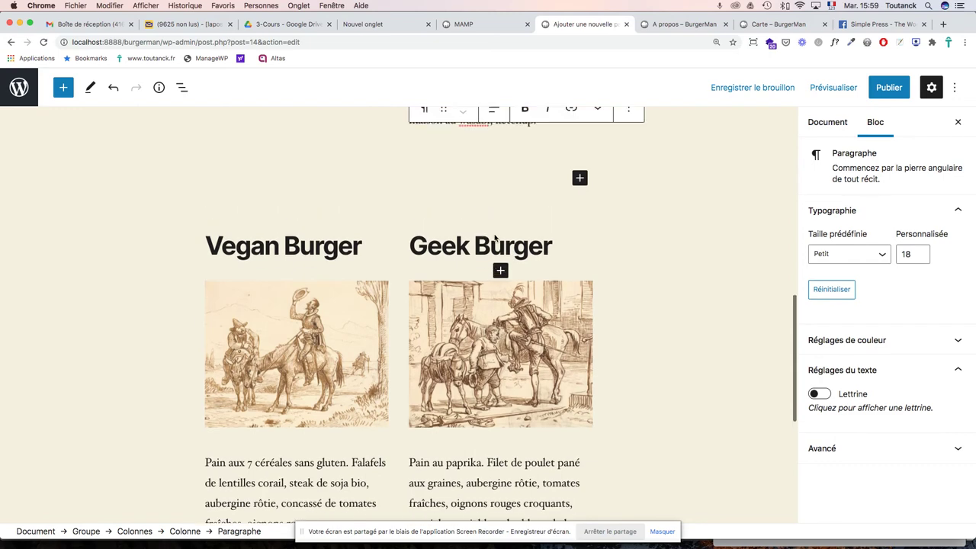
{"action": "scroll", "coordinate": [495, 235], "scroll_direction": "up", "scroll_amount": 6}
{"action": "scroll", "coordinate": [494, 239], "scroll_direction": "up", "scroll_amount": 2}
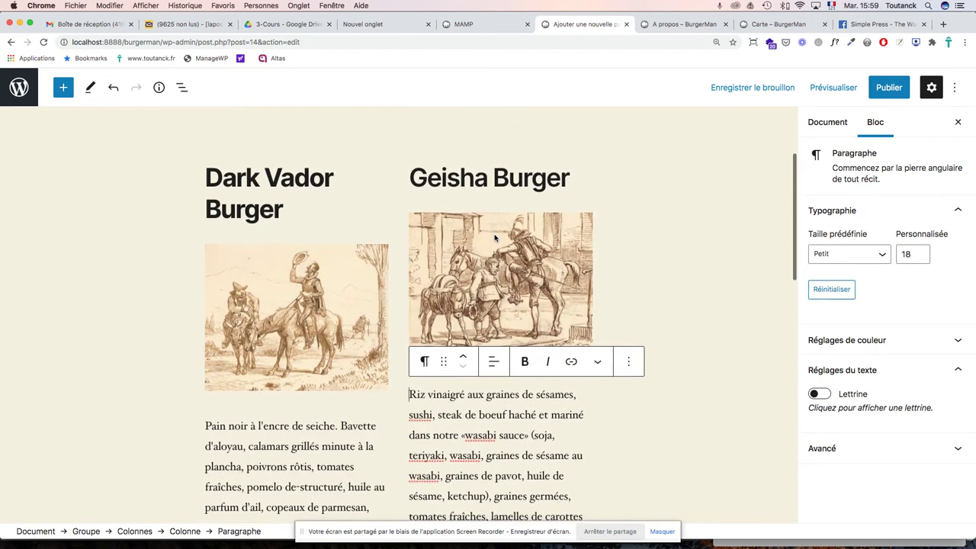
{"action": "scroll", "coordinate": [494, 238], "scroll_direction": "down", "scroll_amount": 1}
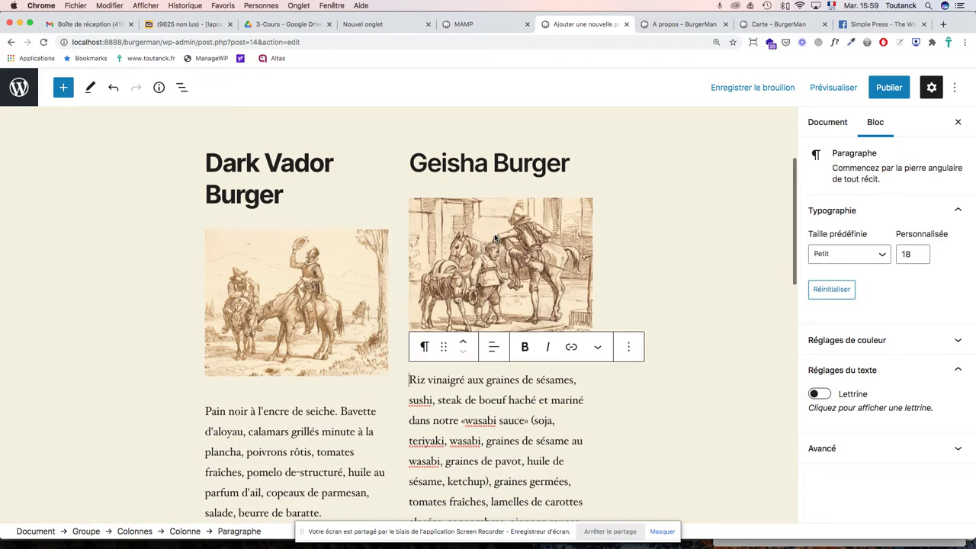
{"action": "triple_click", "coordinate": [568, 149]}
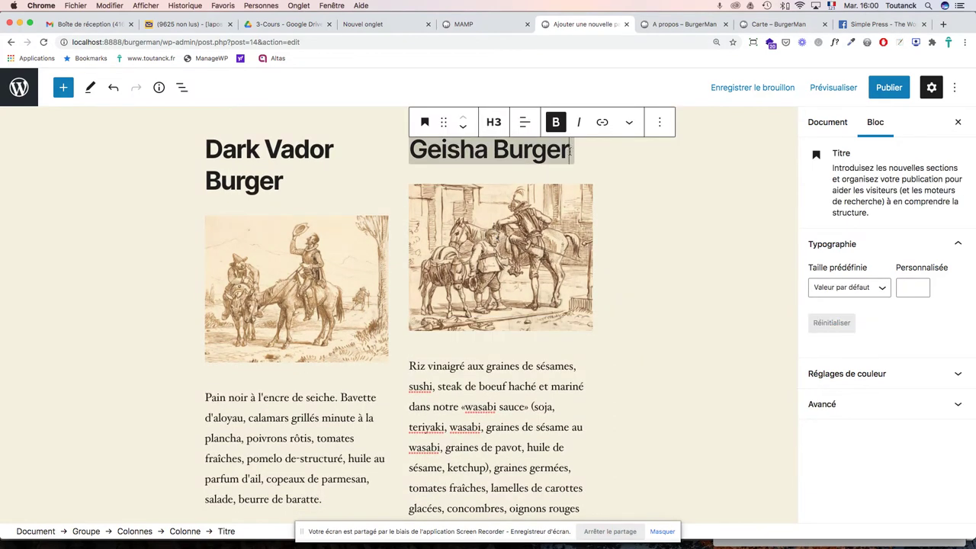
{"action": "key", "text": "BackSpace"}
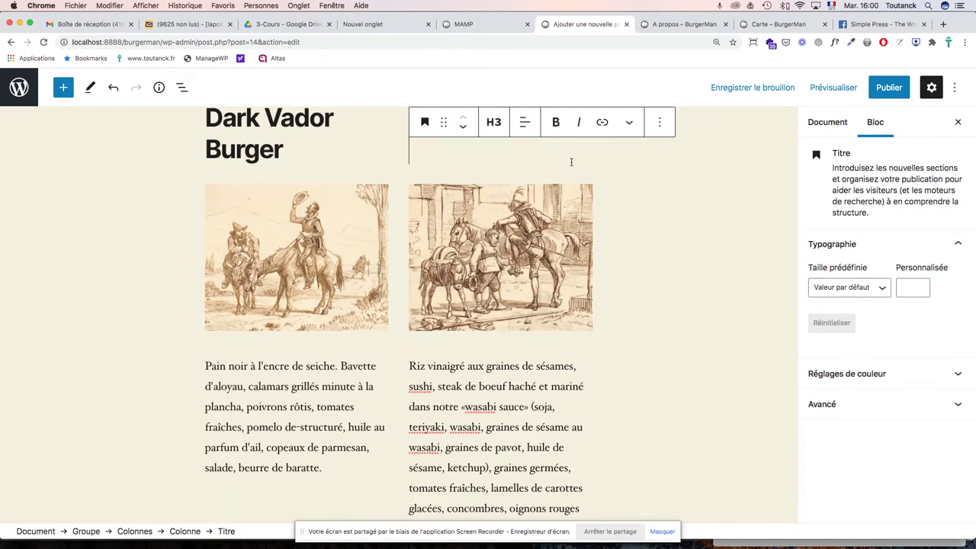
{"action": "key", "text": "super+z"}
{"action": "scroll", "coordinate": [573, 183], "scroll_direction": "down", "scroll_amount": 10}
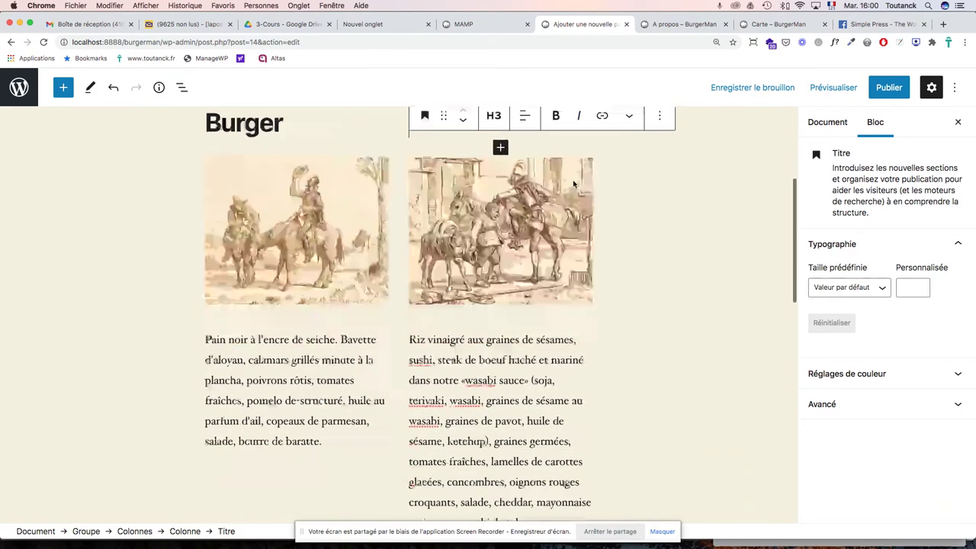
{"action": "scroll", "coordinate": [573, 183], "scroll_direction": "up", "scroll_amount": 3}
{"action": "scroll", "coordinate": [573, 181], "scroll_direction": "up", "scroll_amount": 1}
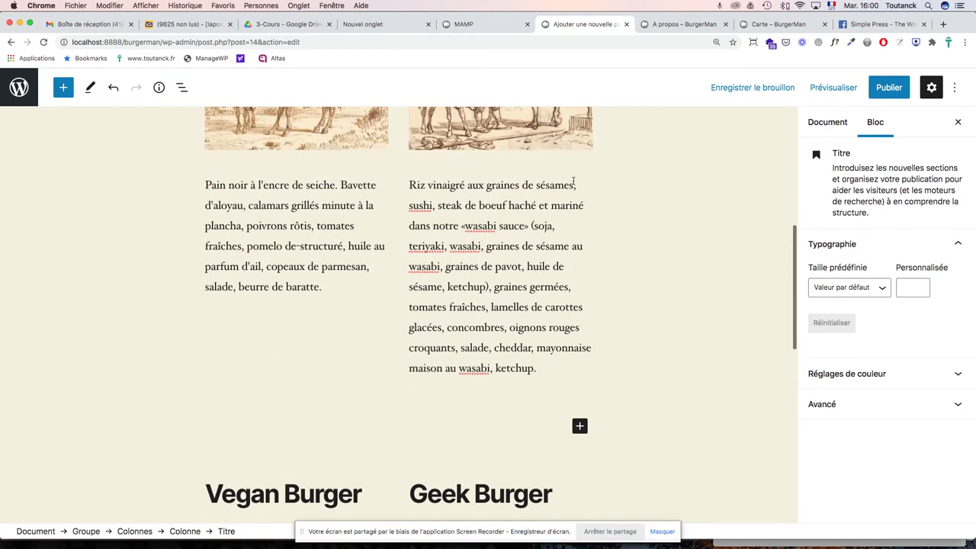
Step: Set "Carte" as the parent page in the page attributes of "Nos burgers men"
{"action": "scroll", "coordinate": [573, 181], "scroll_direction": "up", "scroll_amount": 20}
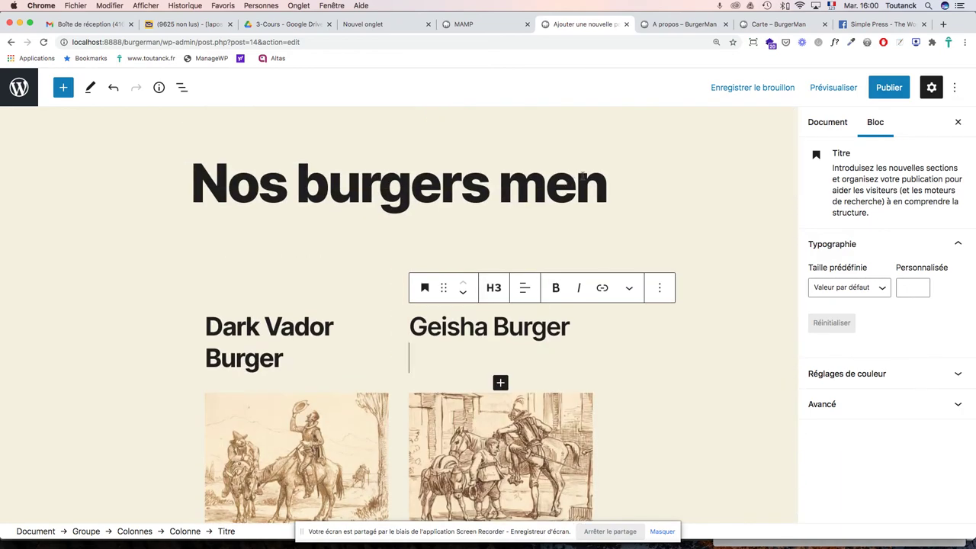
{"action": "left_click", "coordinate": [837, 128]}
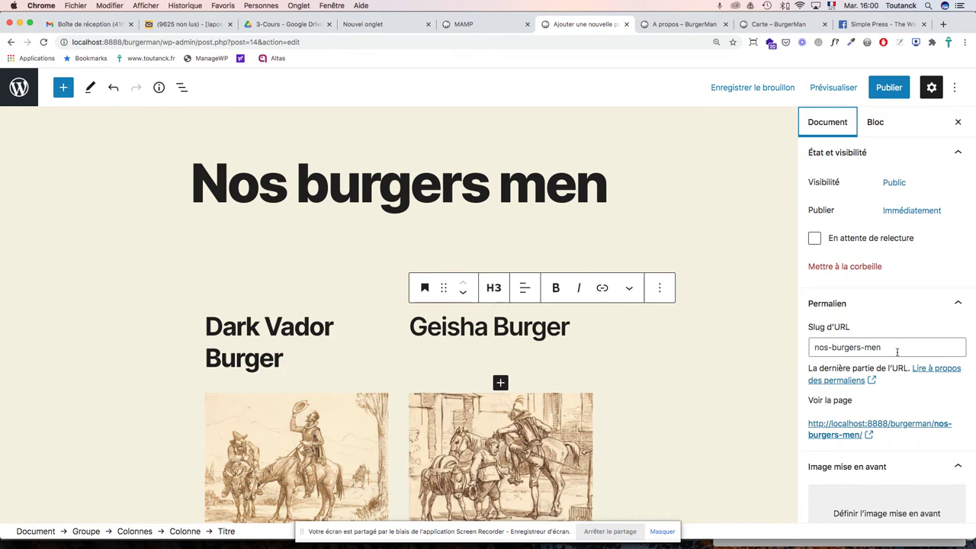
{"action": "scroll", "coordinate": [898, 352], "scroll_direction": "down", "scroll_amount": 3}
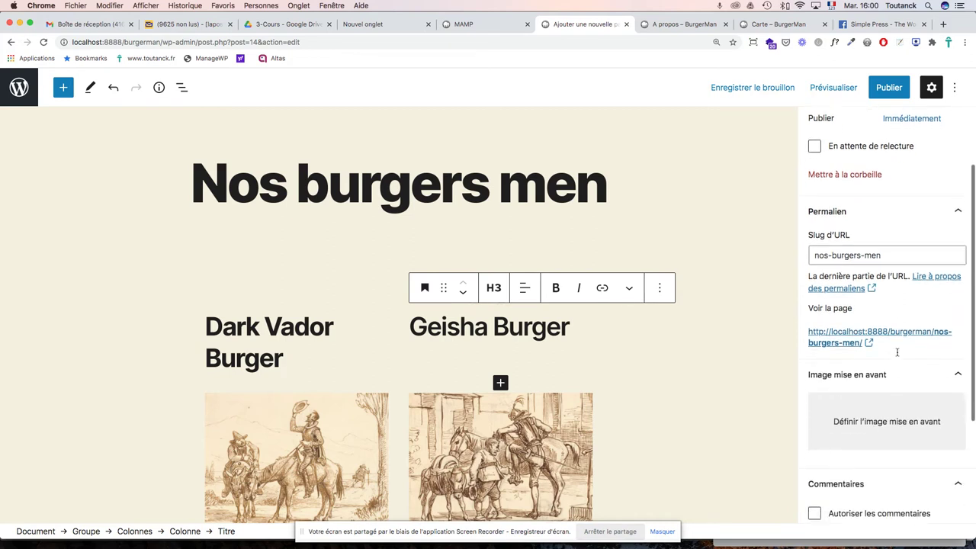
{"action": "scroll", "coordinate": [897, 356], "scroll_direction": "down", "scroll_amount": 3}
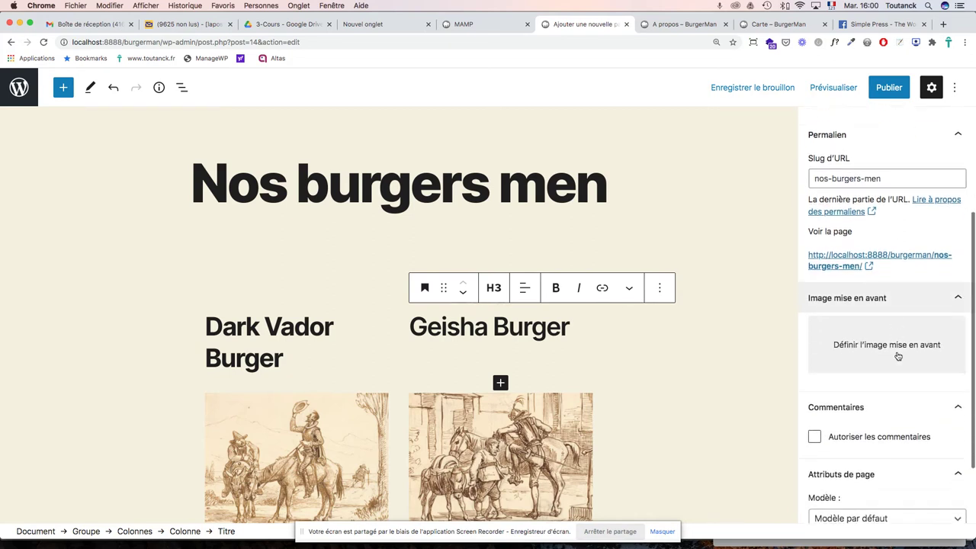
{"action": "scroll", "coordinate": [897, 356], "scroll_direction": "down", "scroll_amount": 1}
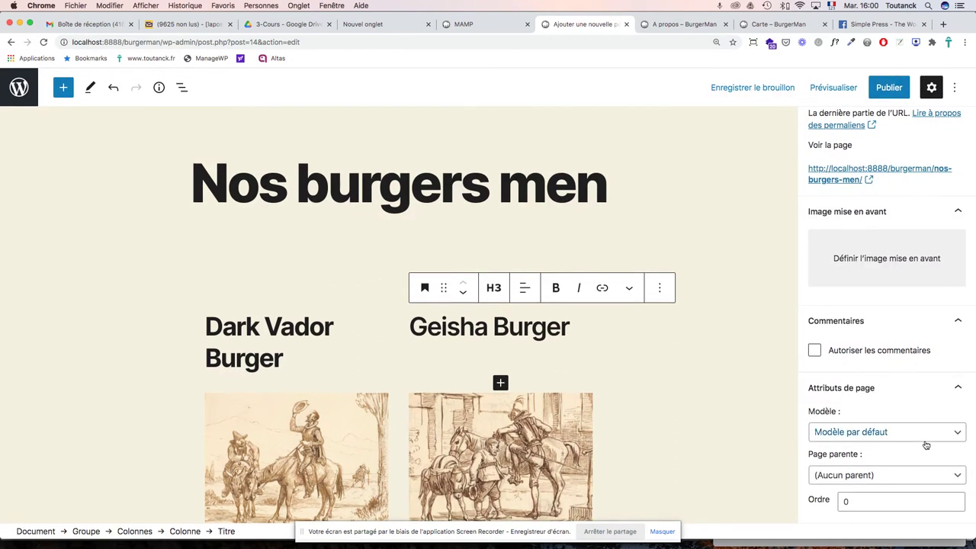
{"action": "left_click", "coordinate": [859, 482]}
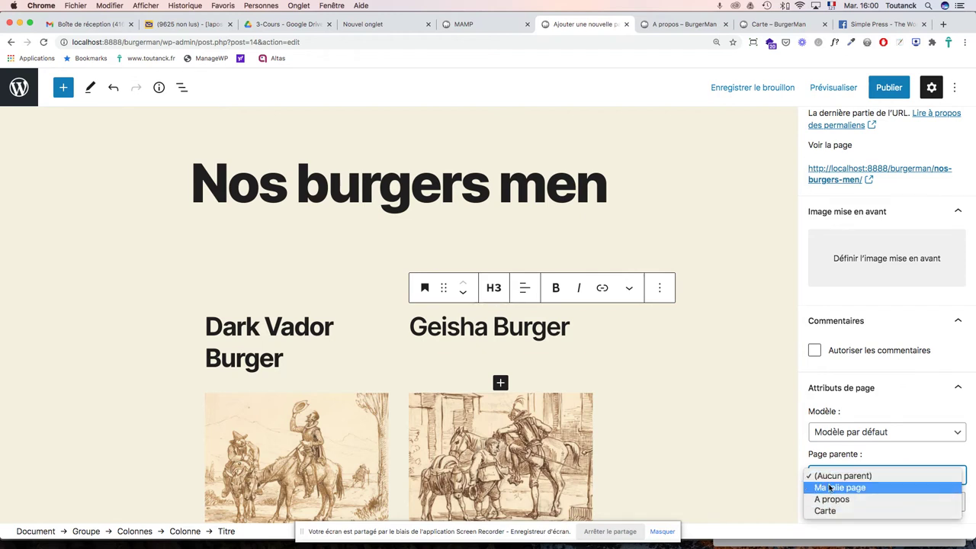
{"action": "left_click", "coordinate": [822, 512]}
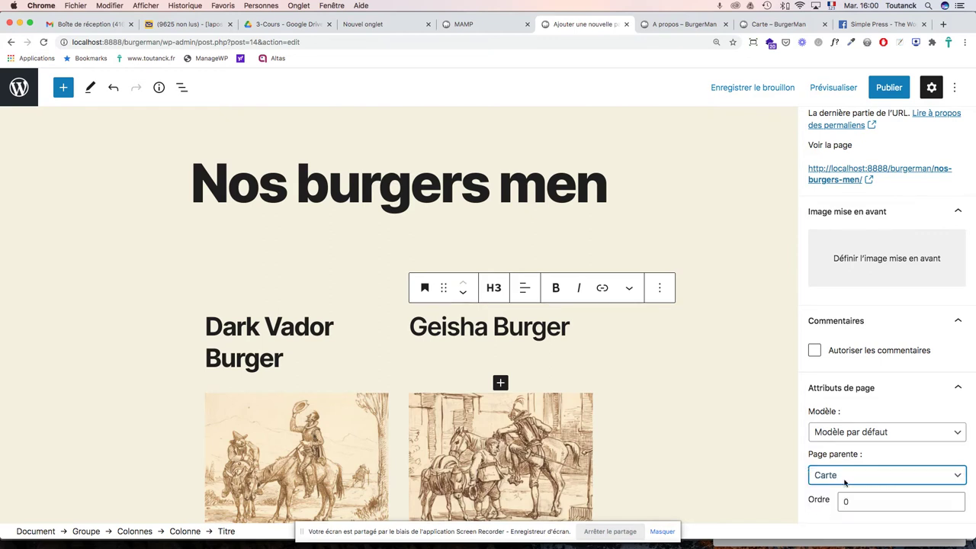
Step: Publish the "Nos burgers men" page and open its live version on the site
{"action": "left_click", "coordinate": [889, 85]}
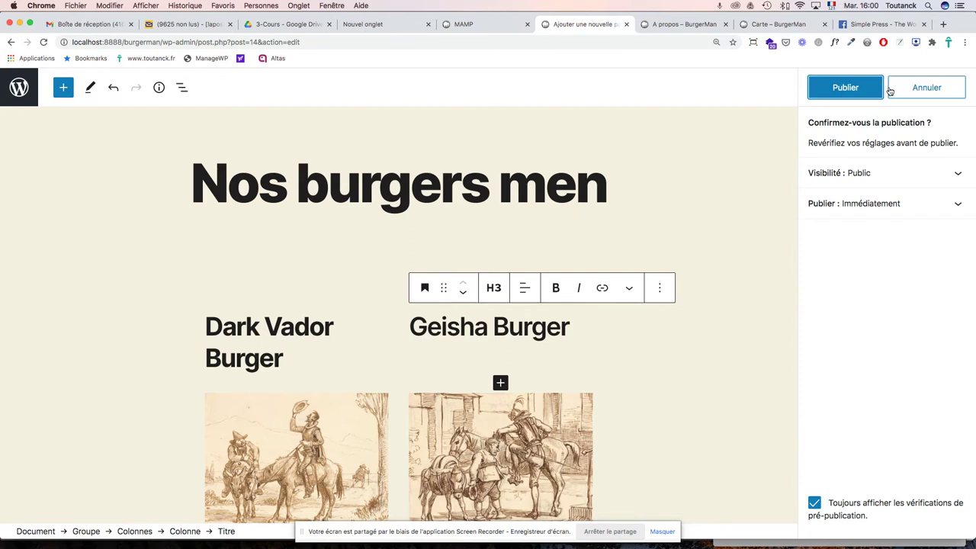
{"action": "left_click", "coordinate": [857, 89]}
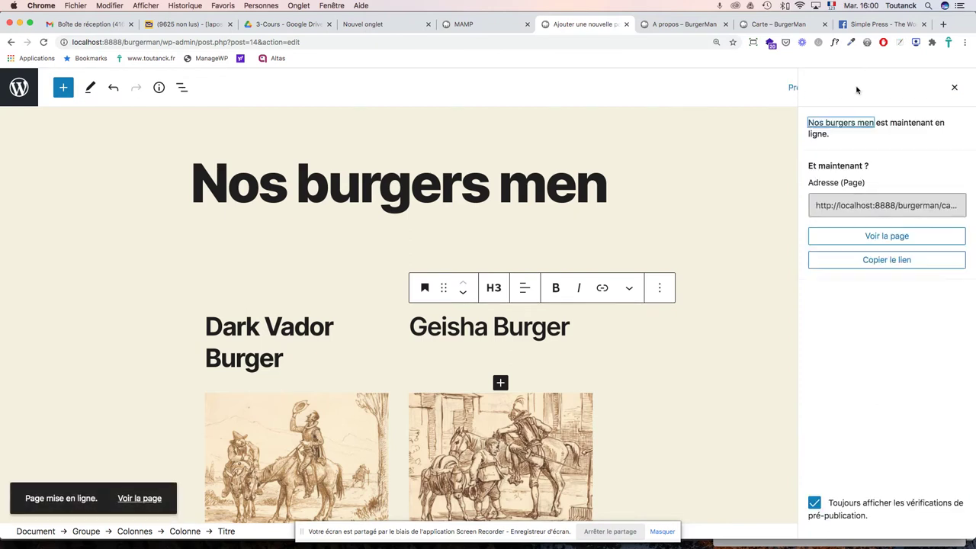
{"action": "left_click", "coordinate": [886, 237]}
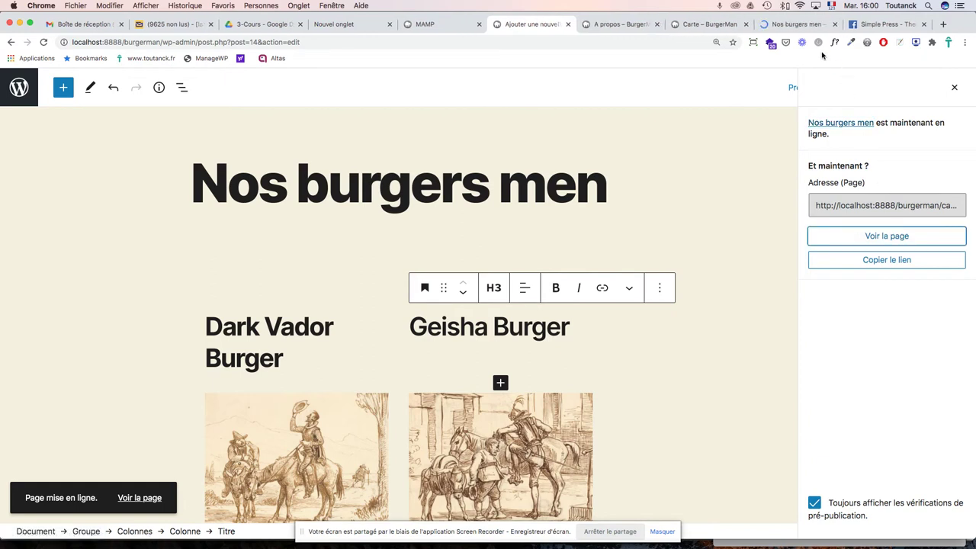
{"action": "left_click", "coordinate": [793, 26]}
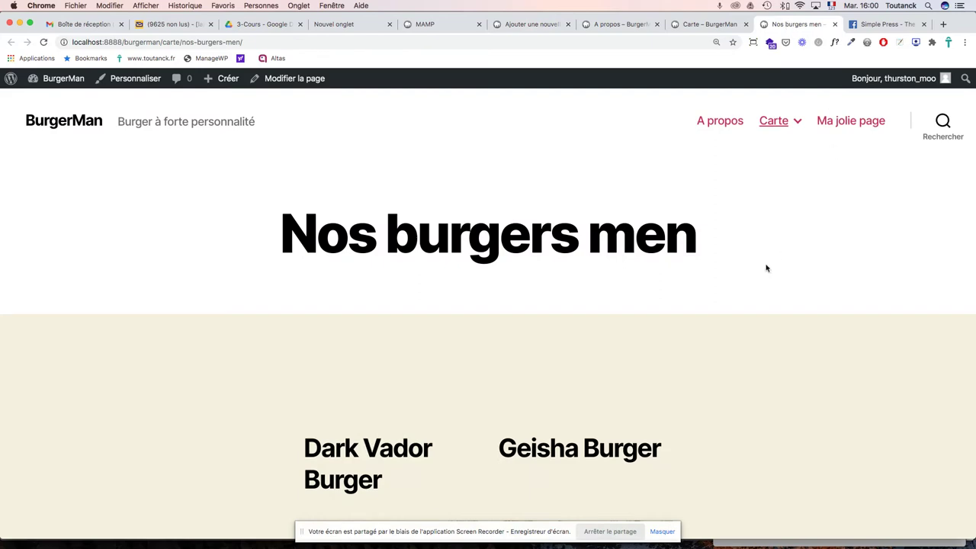
Step: Review the live "Nos burgers men" page, the carte/nos-burgers-men part of its address, and the live "Carte" page
{"action": "scroll", "coordinate": [767, 268], "scroll_direction": "down", "scroll_amount": 10}
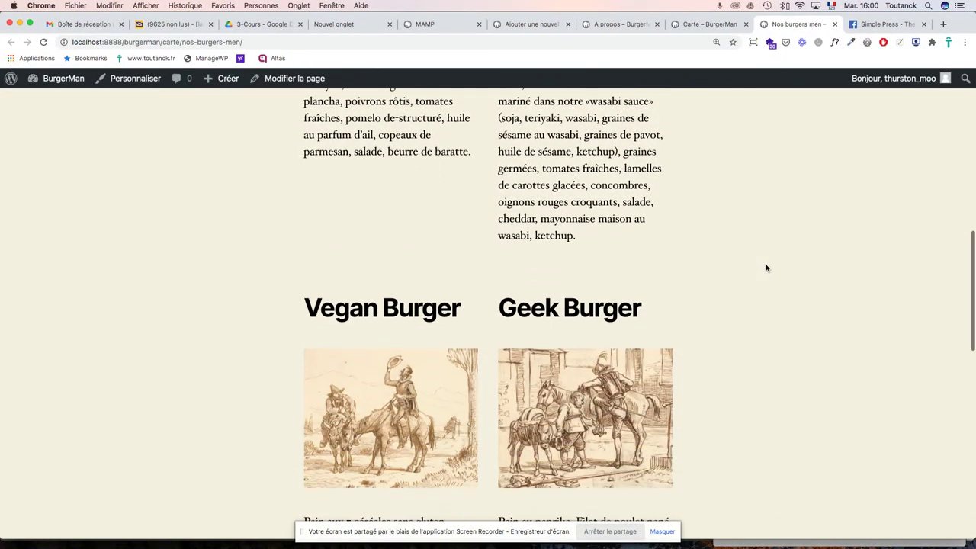
{"action": "scroll", "coordinate": [767, 268], "scroll_direction": "down", "scroll_amount": 10}
{"action": "scroll", "coordinate": [767, 268], "scroll_direction": "up", "scroll_amount": 15}
{"action": "scroll", "coordinate": [767, 268], "scroll_direction": "up", "scroll_amount": 8}
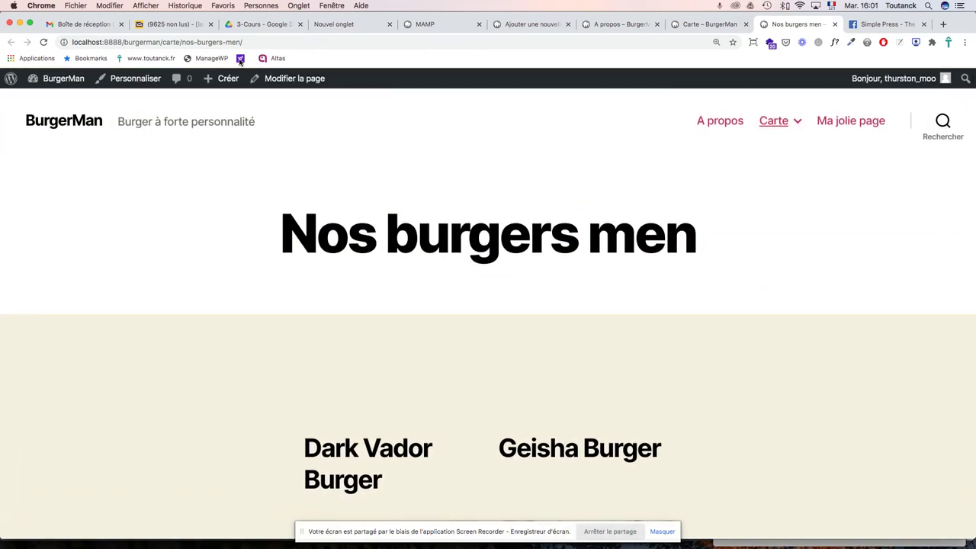
{"action": "double_click", "coordinate": [170, 43]}
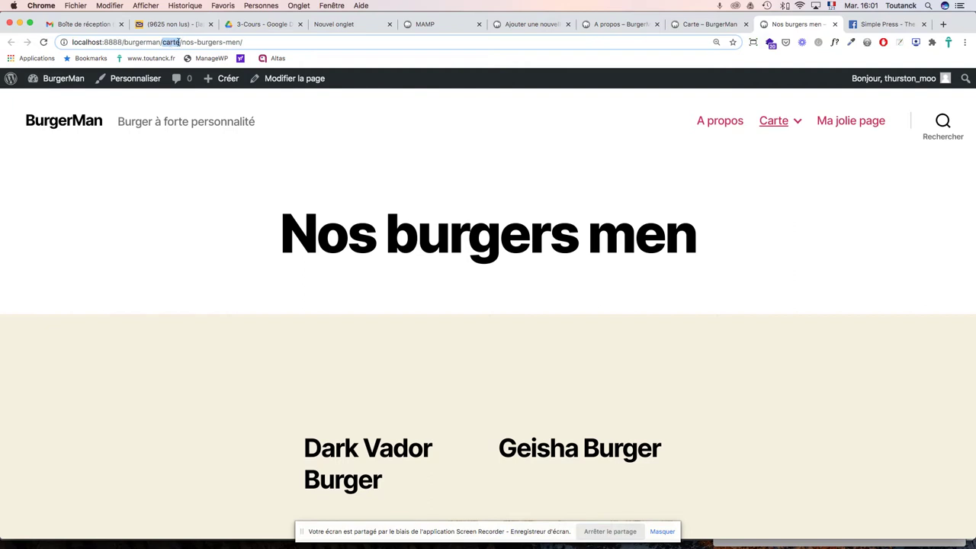
{"action": "left_click_drag", "start_coordinate": [181, 43], "coordinate": [226, 43]}
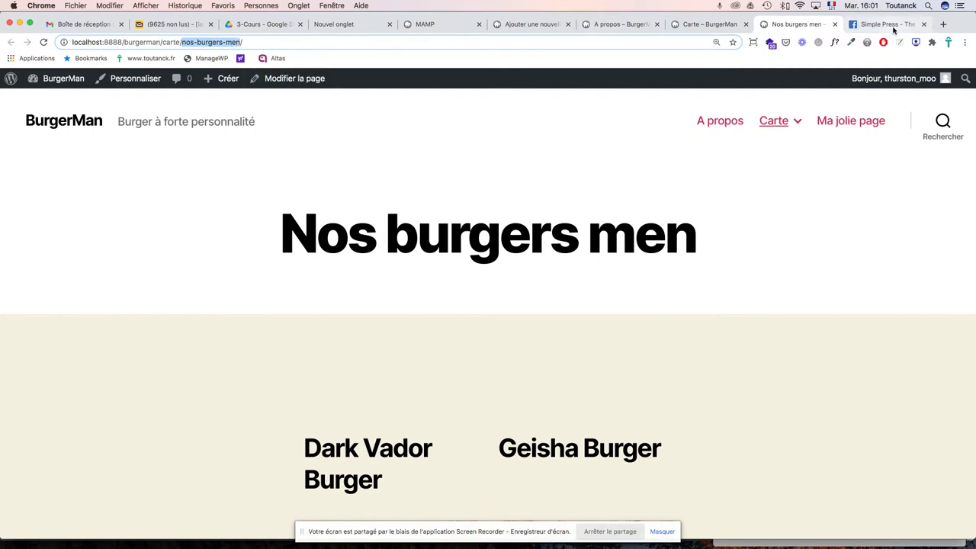
{"action": "left_click", "coordinate": [725, 24]}
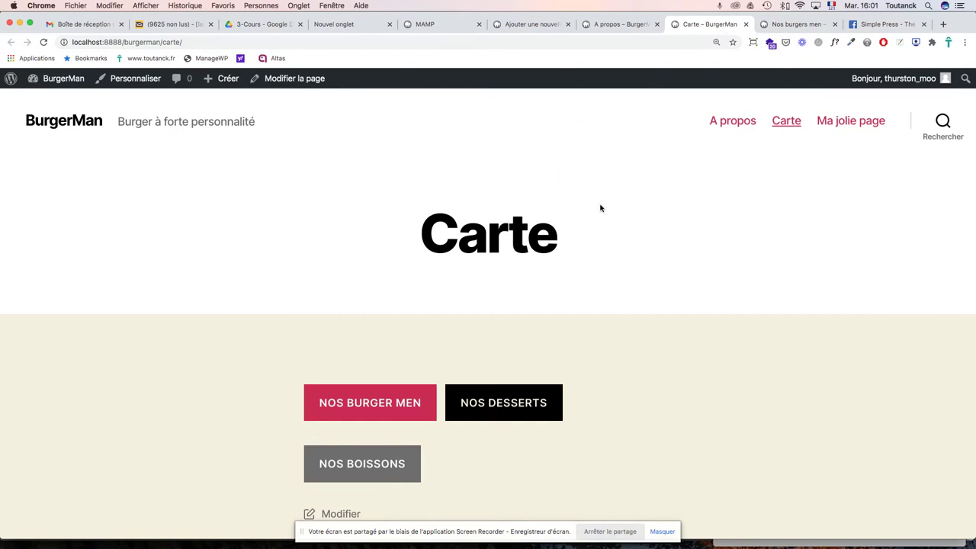
Step: Leave the "Nos burgers men" editor for the list of pages and create a new page
{"action": "left_click", "coordinate": [532, 25]}
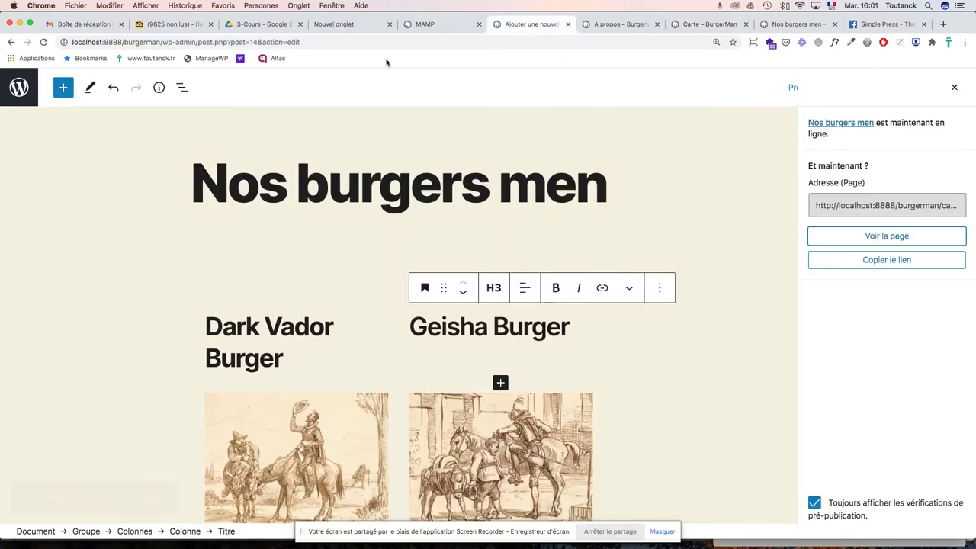
{"action": "left_click", "coordinate": [17, 99]}
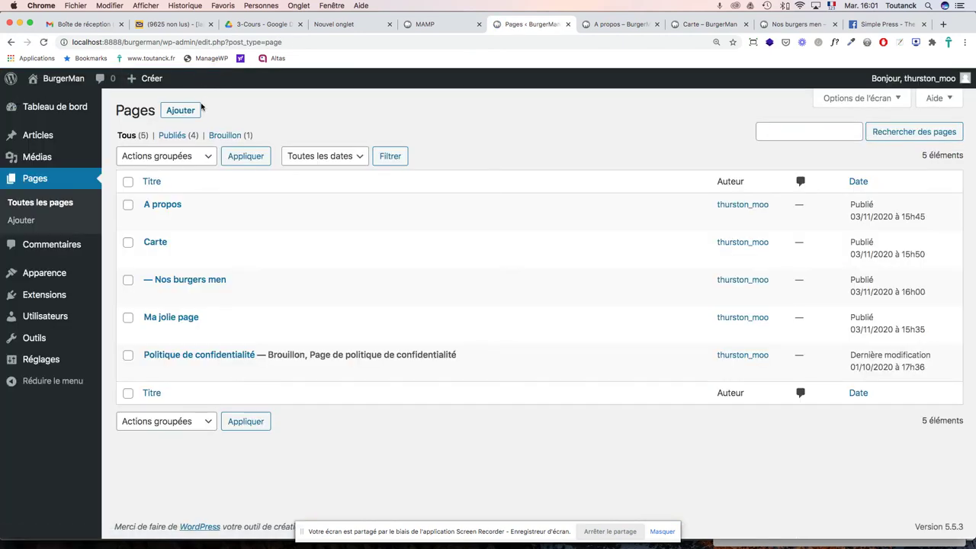
{"action": "left_click", "coordinate": [183, 110]}
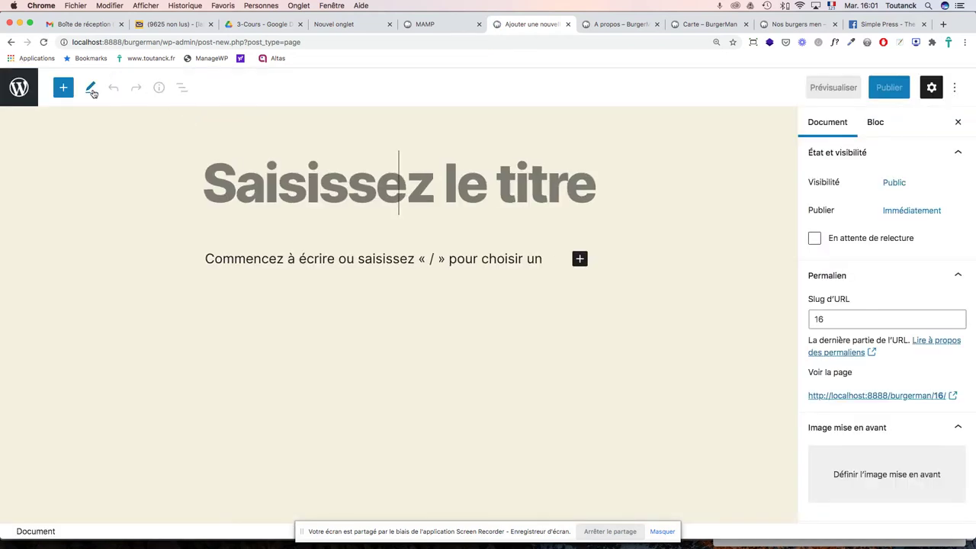
Step: Copy "Nos desserts" from the heading of page 4 in burgerman-pages-textes.pdf and paste it as the new page's title in Chrome
{"action": "key", "text": "super+Tab"}
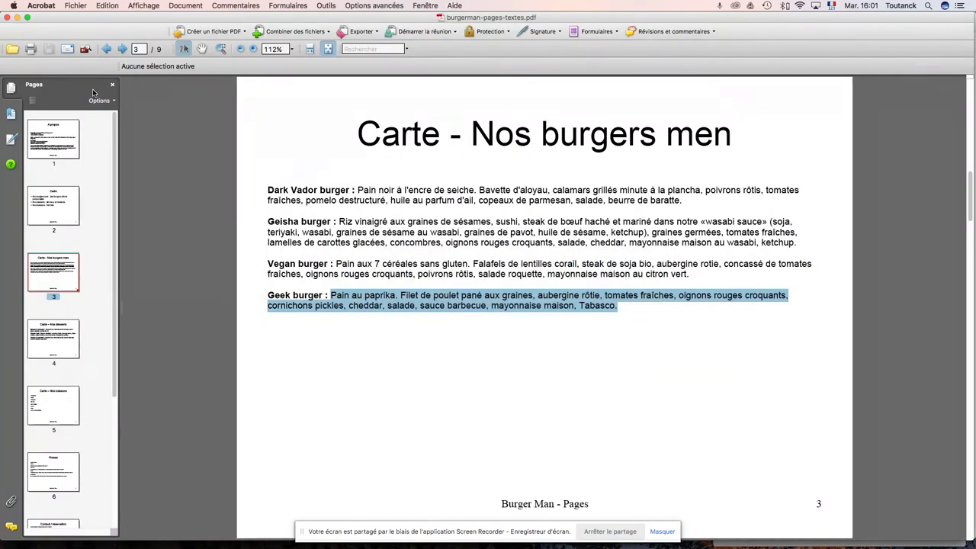
{"action": "left_click", "coordinate": [60, 337]}
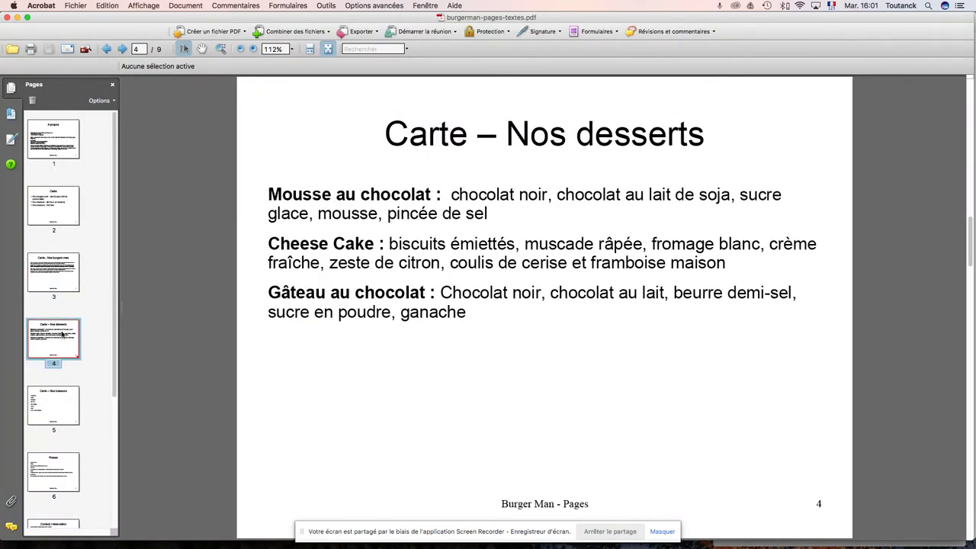
{"action": "left_click_drag", "start_coordinate": [507, 134], "coordinate": [705, 135]}
{"action": "key", "text": "super+c"}
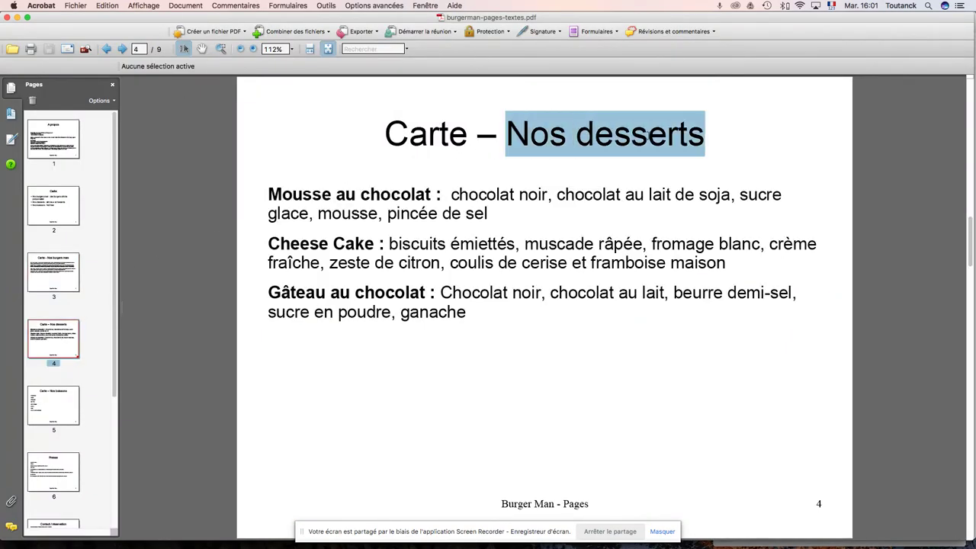
{"action": "key", "text": "super+Tab"}
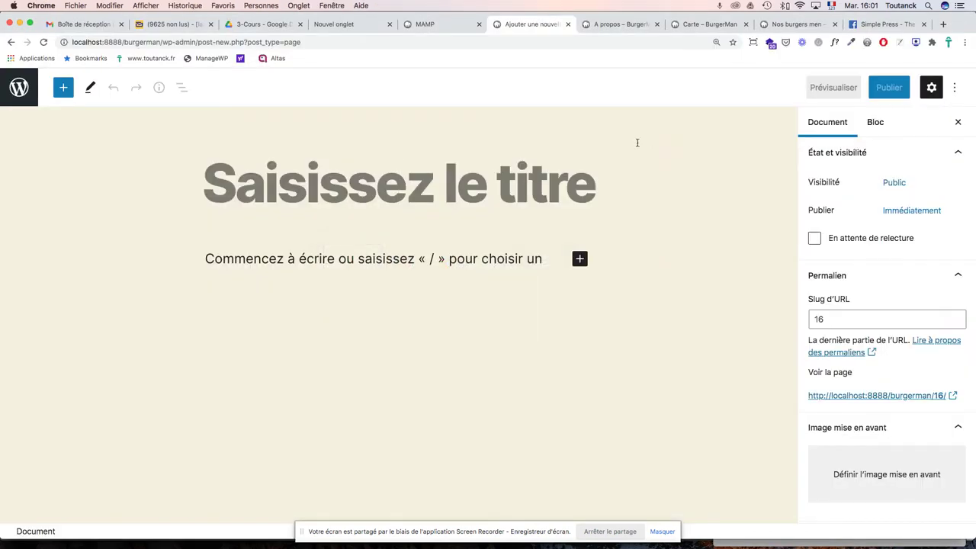
{"action": "key", "text": "super+v"}
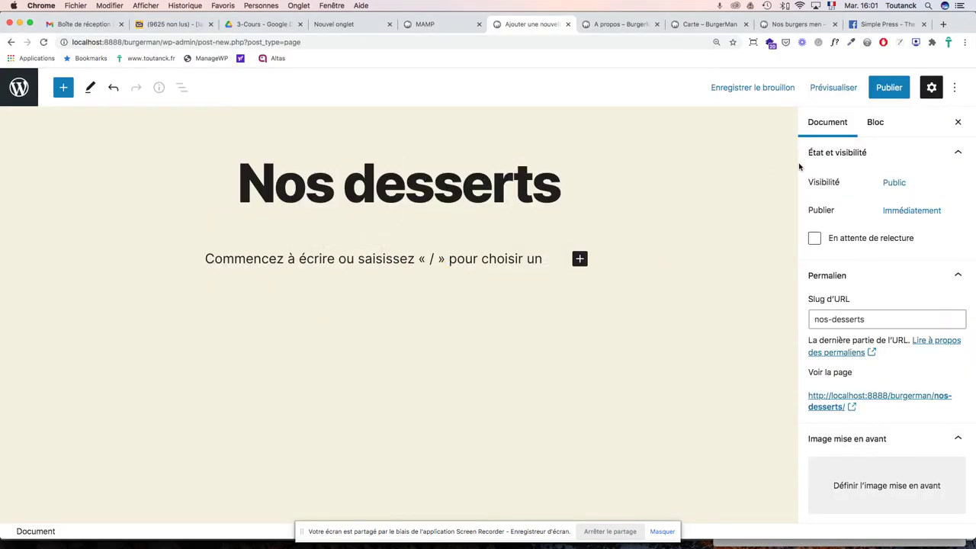
Step: Set "Carte" as the parent page in the page attributes of "Nos desserts"
{"action": "scroll", "coordinate": [879, 237], "scroll_direction": "down", "scroll_amount": 5}
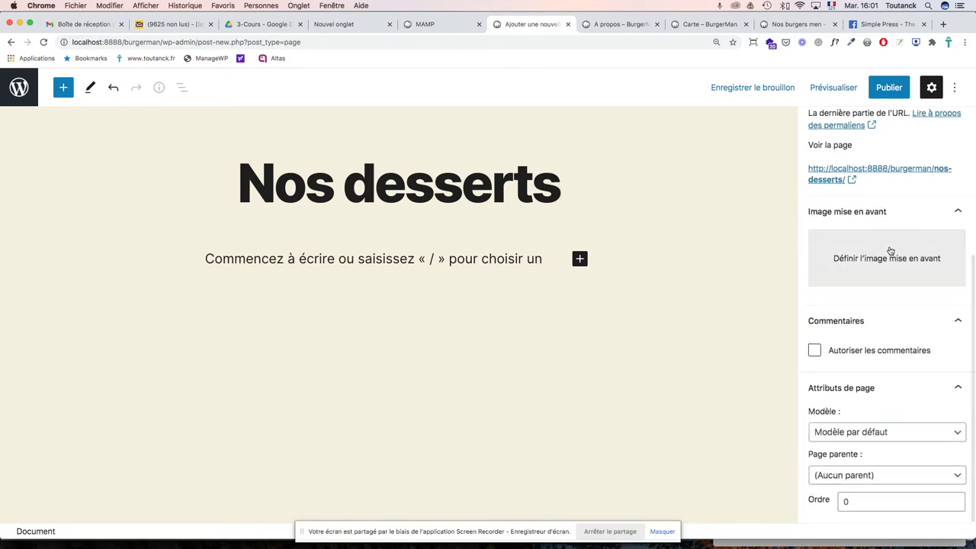
{"action": "left_click", "coordinate": [845, 476]}
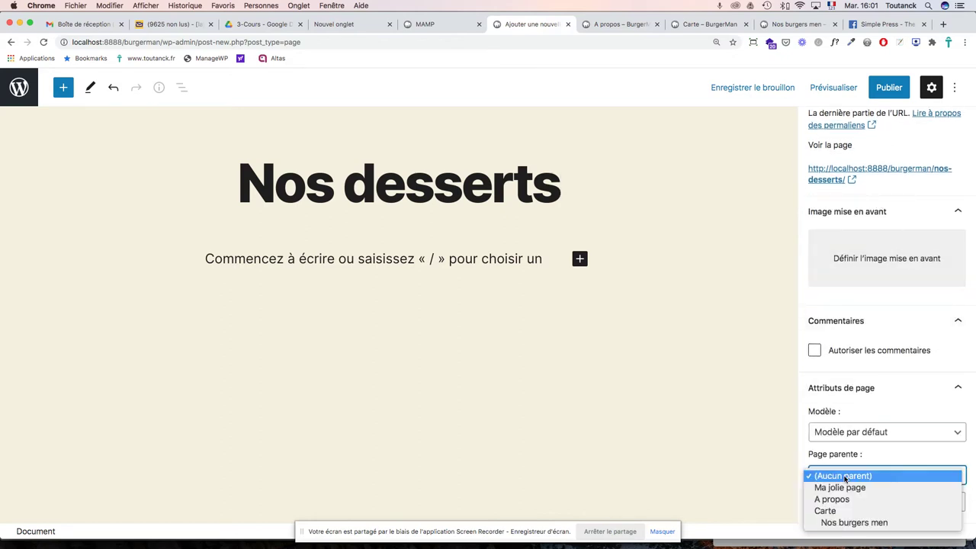
{"action": "left_click", "coordinate": [826, 511]}
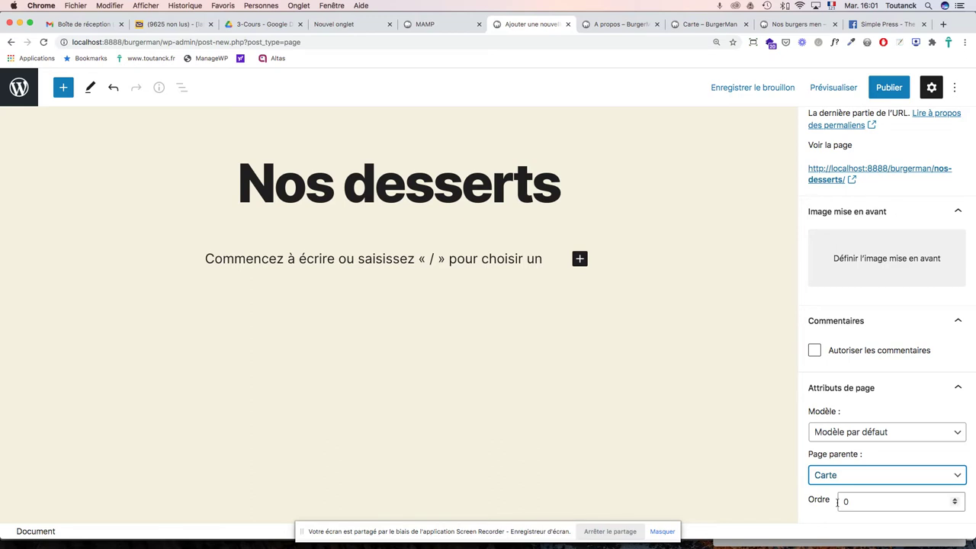
{"action": "left_click", "coordinate": [835, 477]}
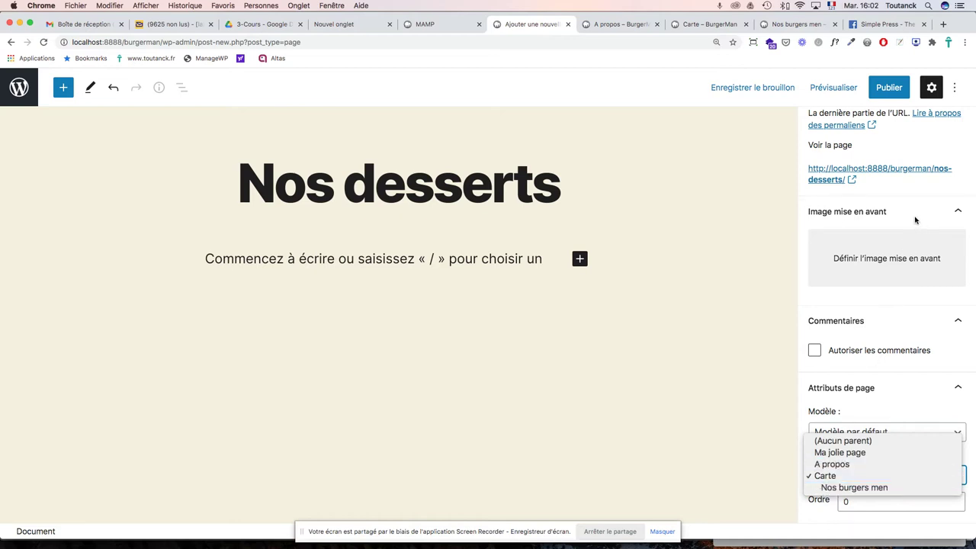
{"action": "left_click", "coordinate": [789, 103]}
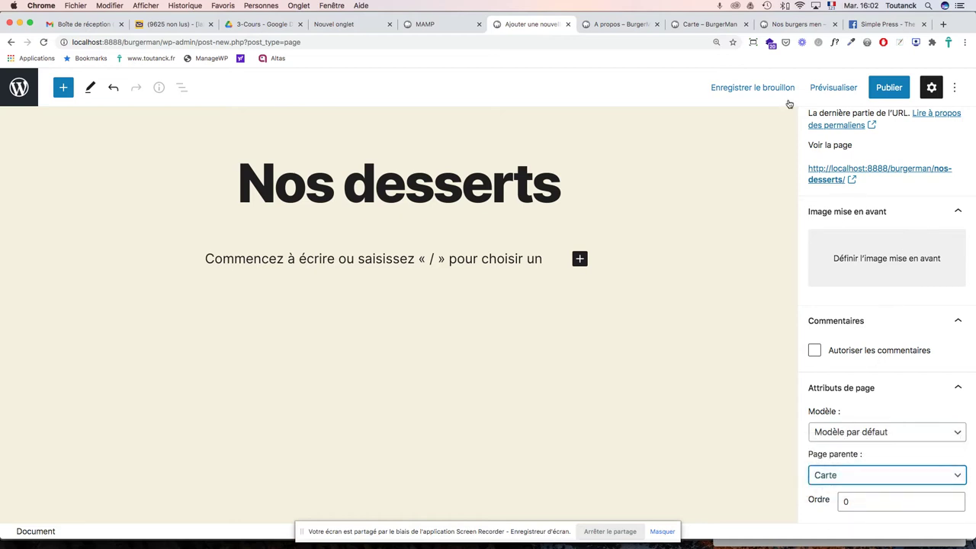
Step: Check the dessert texts in the PDF and insert the composition "Trois colonnes de texte avec des boutons" below the "Nos desserts" title
{"action": "key", "text": "super+Tab"}
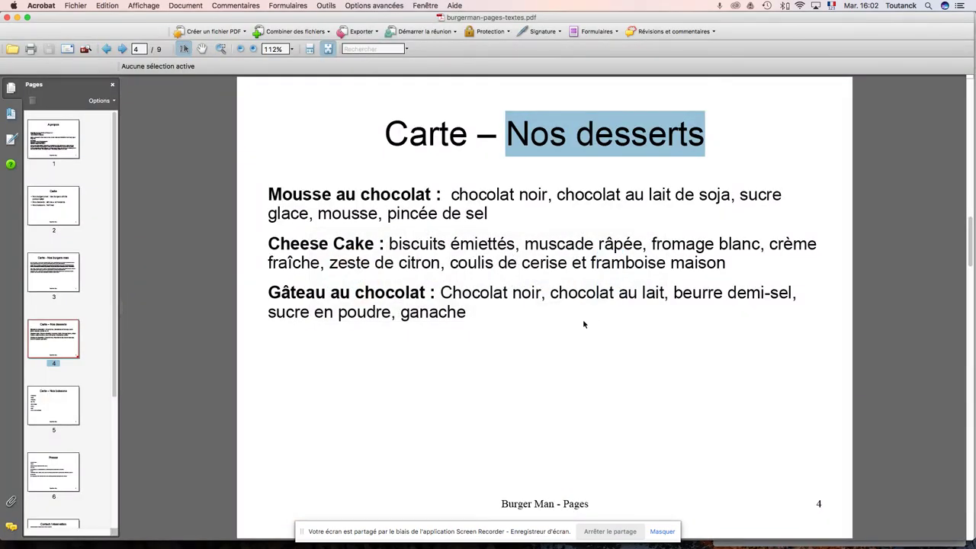
{"action": "key", "text": "super+Tab"}
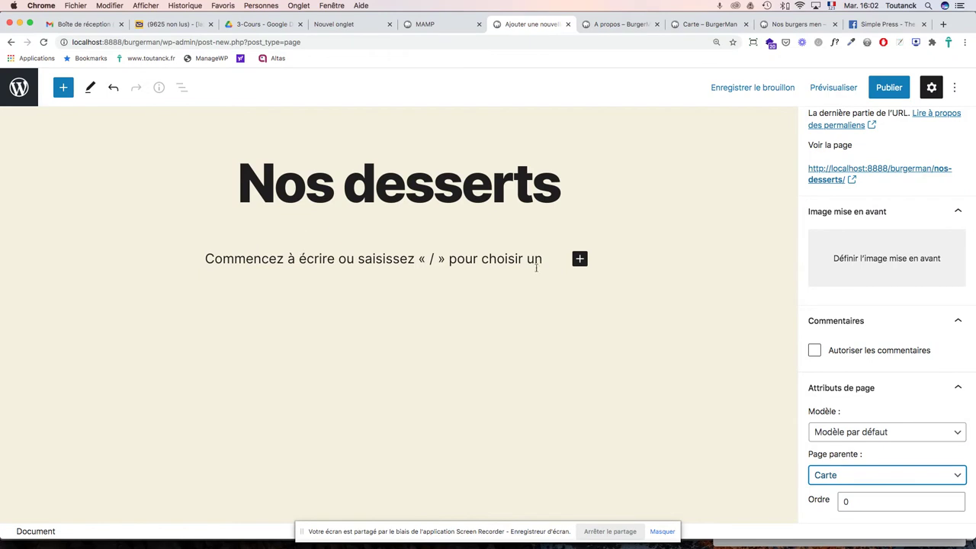
{"action": "left_click", "coordinate": [579, 260]}
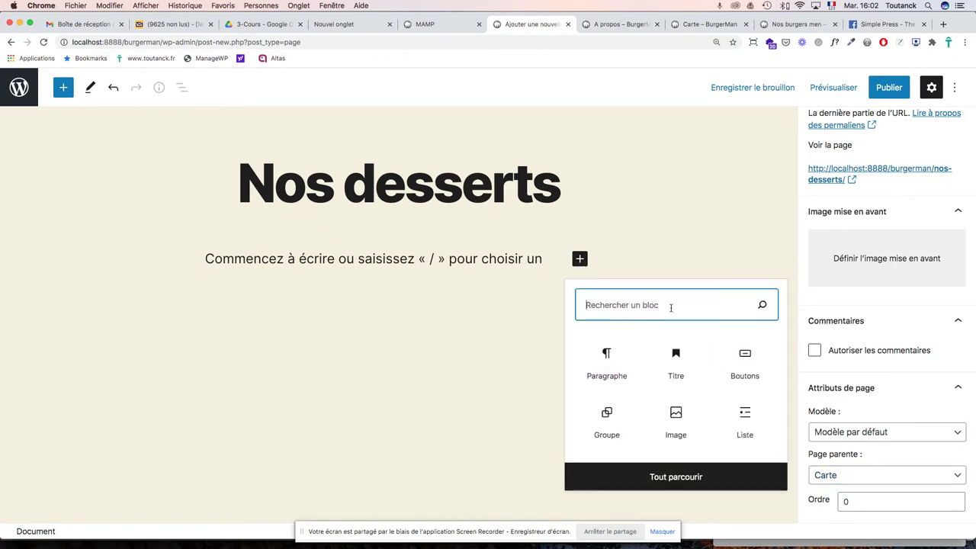
{"action": "left_click", "coordinate": [499, 259]}
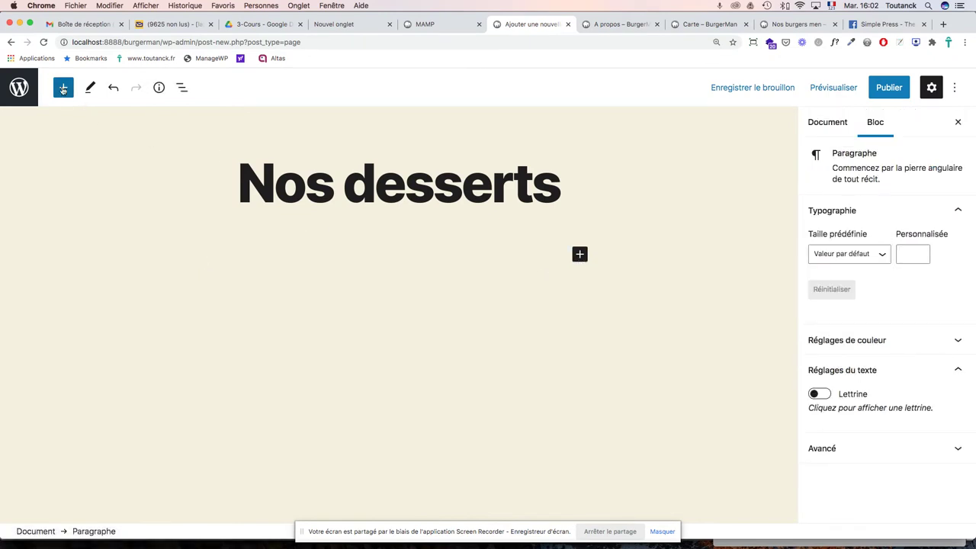
{"action": "left_click", "coordinate": [64, 87]}
{"action": "left_click", "coordinate": [153, 171]}
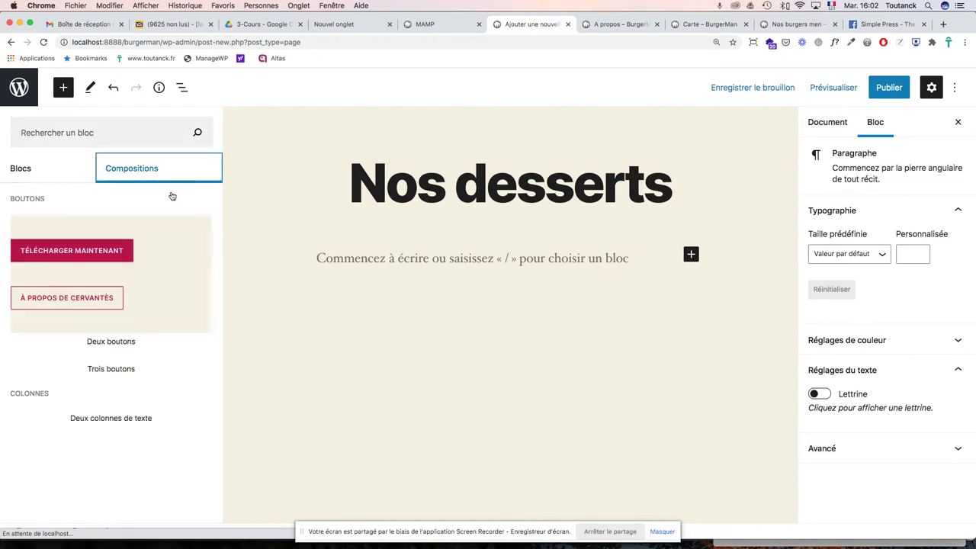
{"action": "scroll", "coordinate": [163, 360], "scroll_direction": "down", "scroll_amount": 5}
{"action": "scroll", "coordinate": [162, 360], "scroll_direction": "down", "scroll_amount": 8}
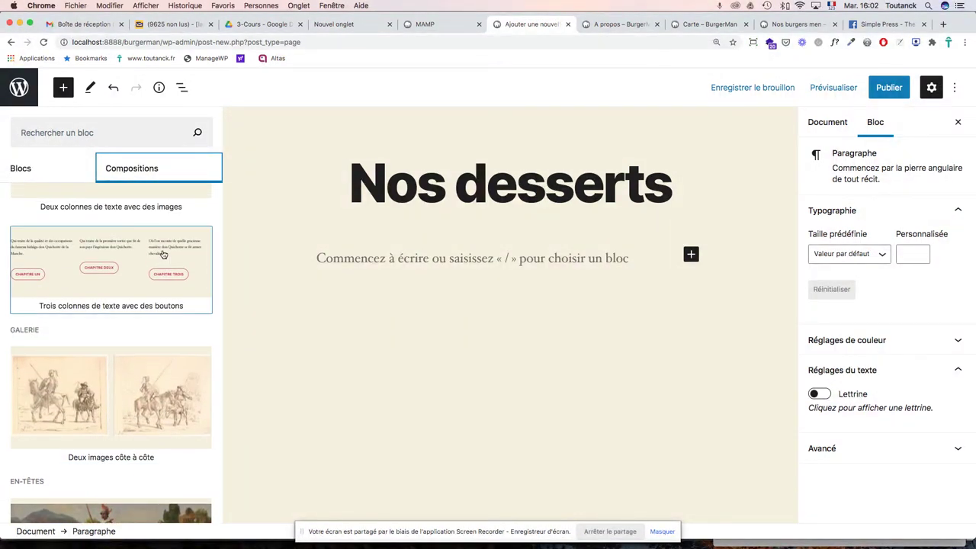
{"action": "scroll", "coordinate": [164, 254], "scroll_direction": "up", "scroll_amount": 10}
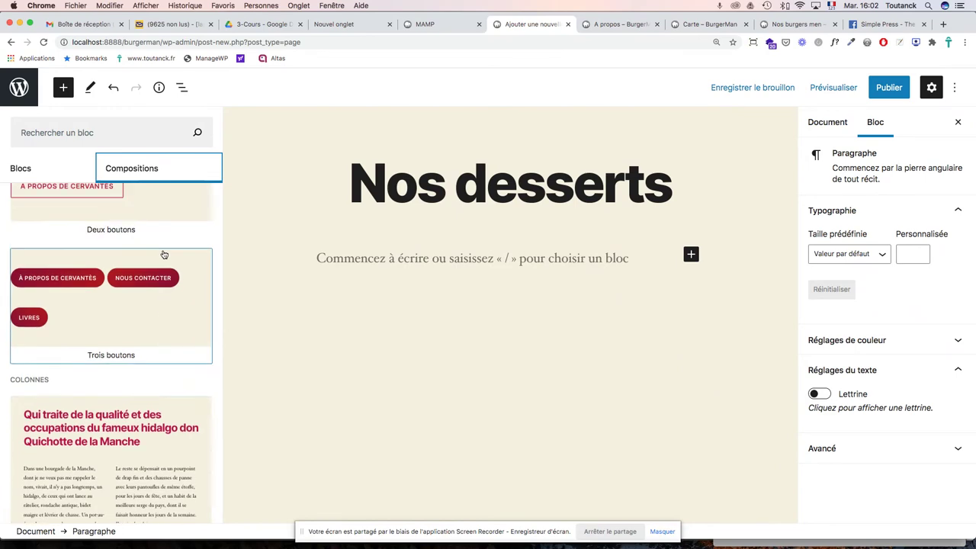
{"action": "scroll", "coordinate": [156, 360], "scroll_direction": "down", "scroll_amount": 10}
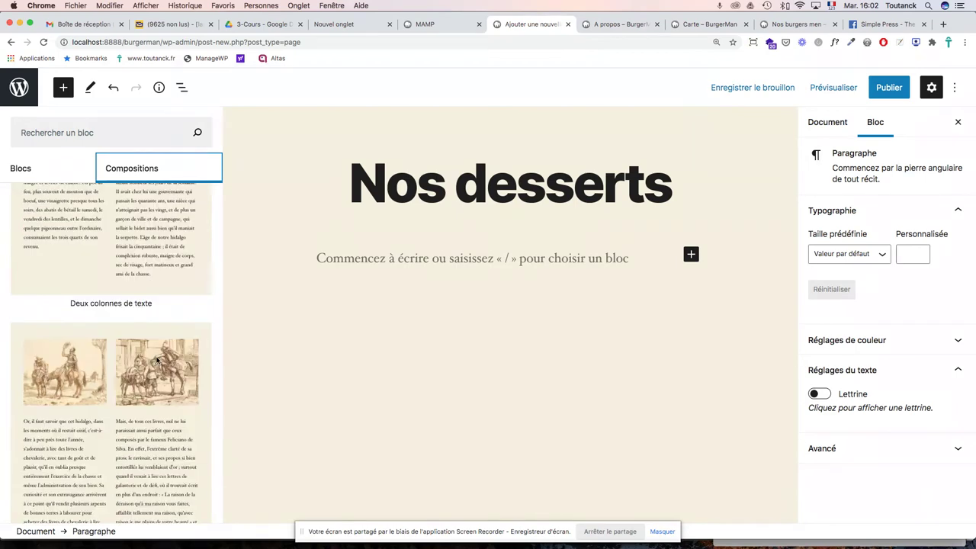
{"action": "scroll", "coordinate": [157, 360], "scroll_direction": "down", "scroll_amount": 5}
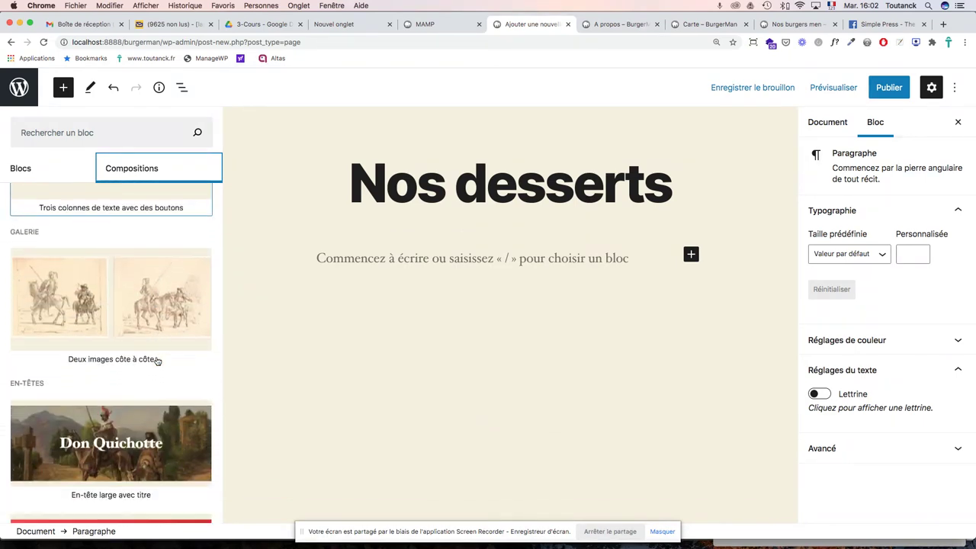
{"action": "scroll", "coordinate": [157, 361], "scroll_direction": "down", "scroll_amount": 10}
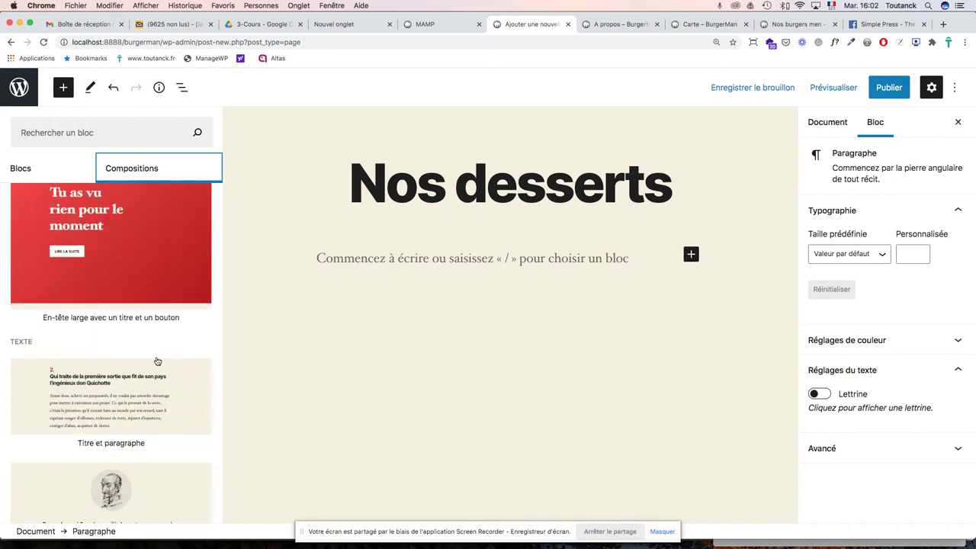
{"action": "scroll", "coordinate": [157, 360], "scroll_direction": "up", "scroll_amount": 8}
{"action": "scroll", "coordinate": [157, 360], "scroll_direction": "up", "scroll_amount": 8}
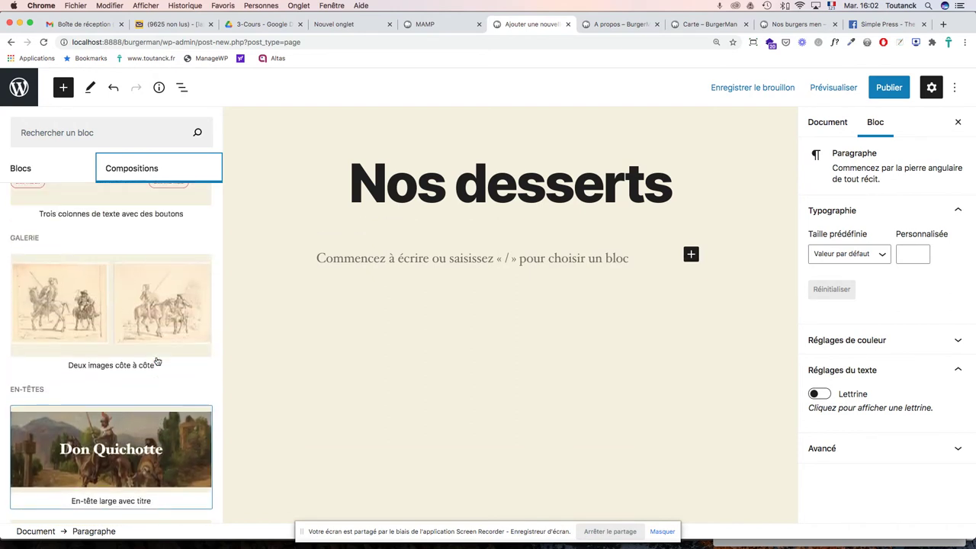
{"action": "left_click", "coordinate": [155, 360]}
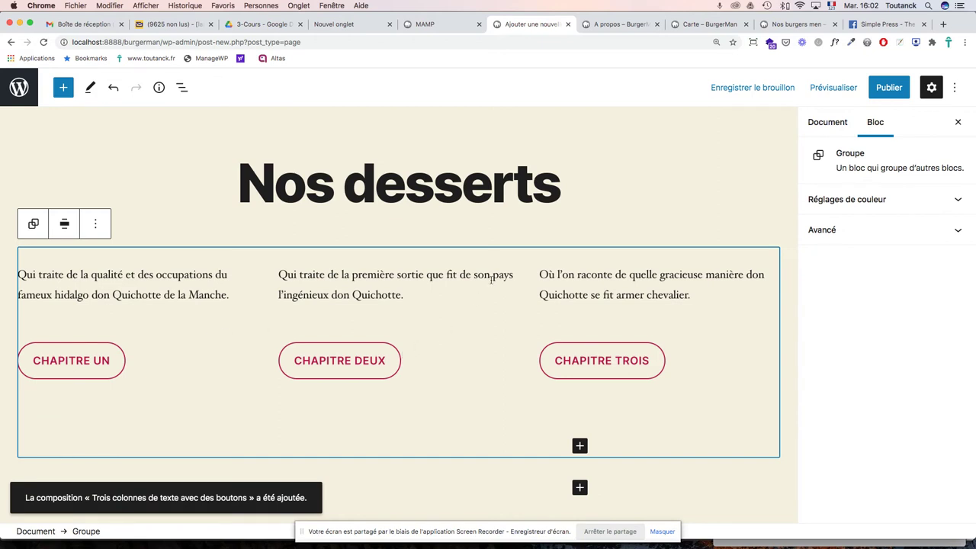
Step: Remove the "Chapitre un" button and the empty button block replacing it from the first column
{"action": "left_click", "coordinate": [103, 365]}
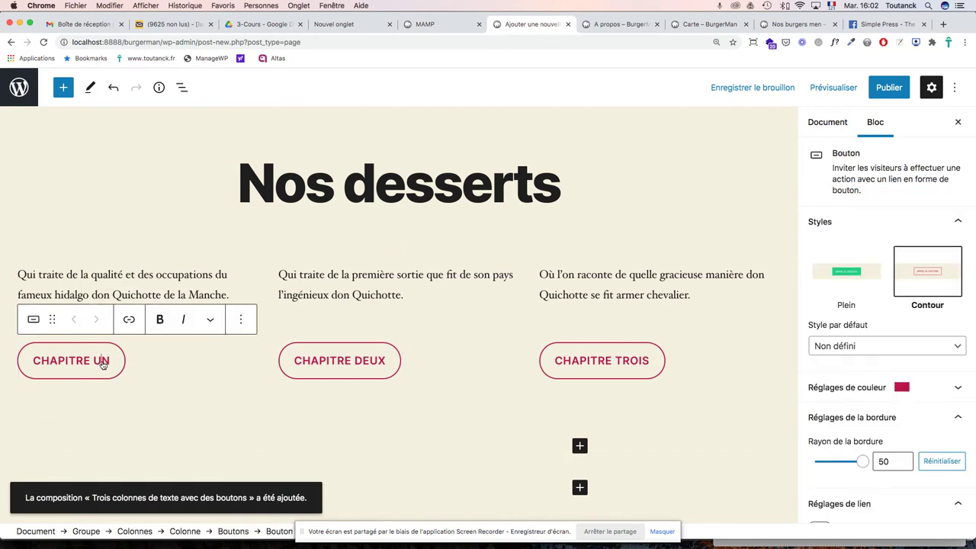
{"action": "left_click", "coordinate": [241, 321]}
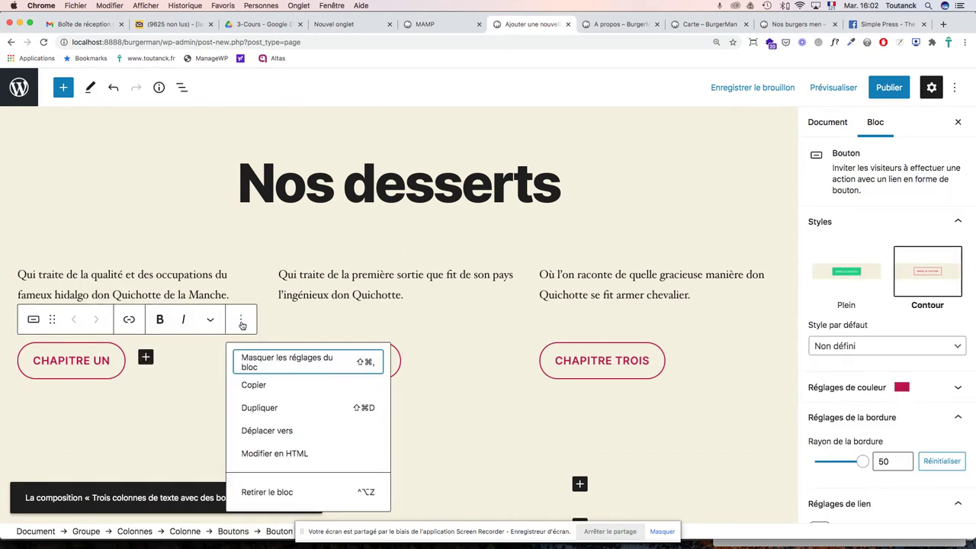
{"action": "left_click", "coordinate": [267, 493]}
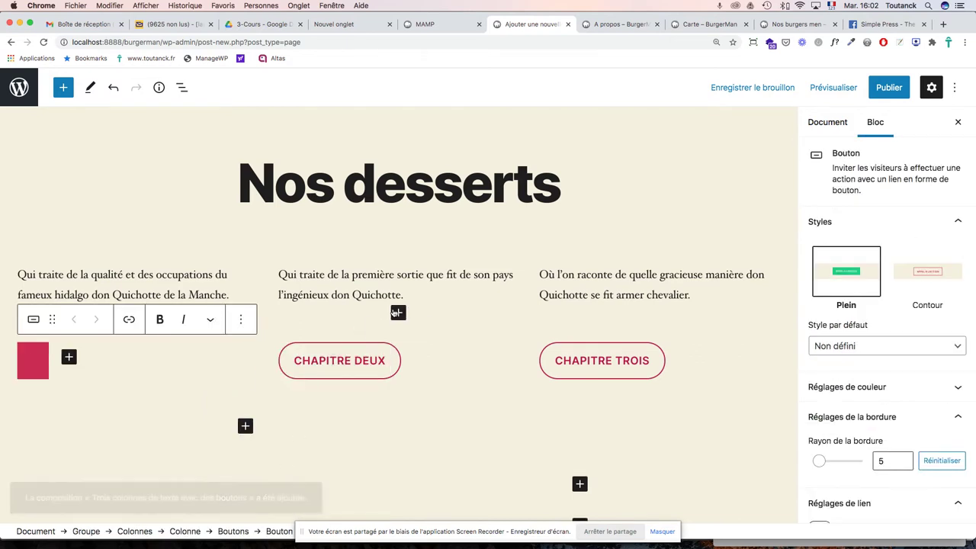
{"action": "left_click", "coordinate": [241, 320]}
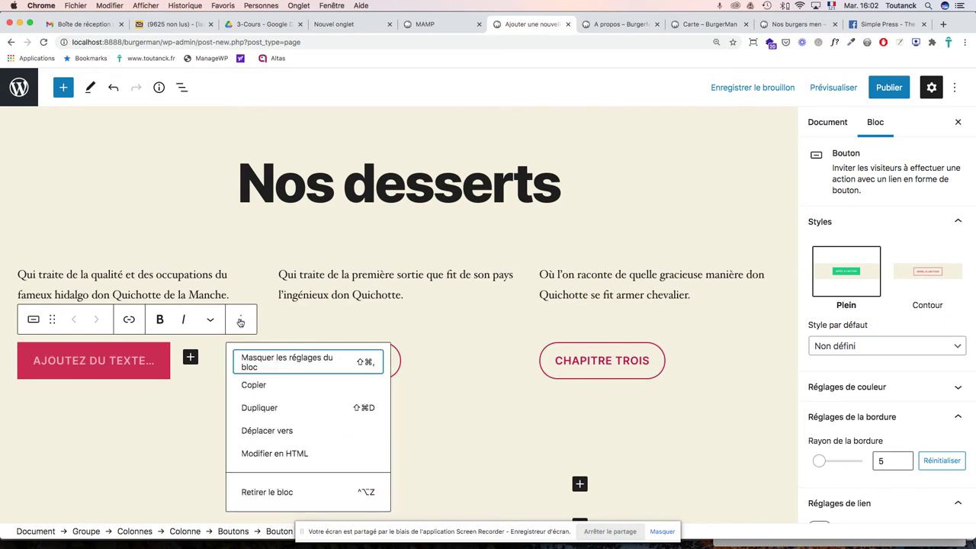
{"action": "left_click", "coordinate": [276, 493]}
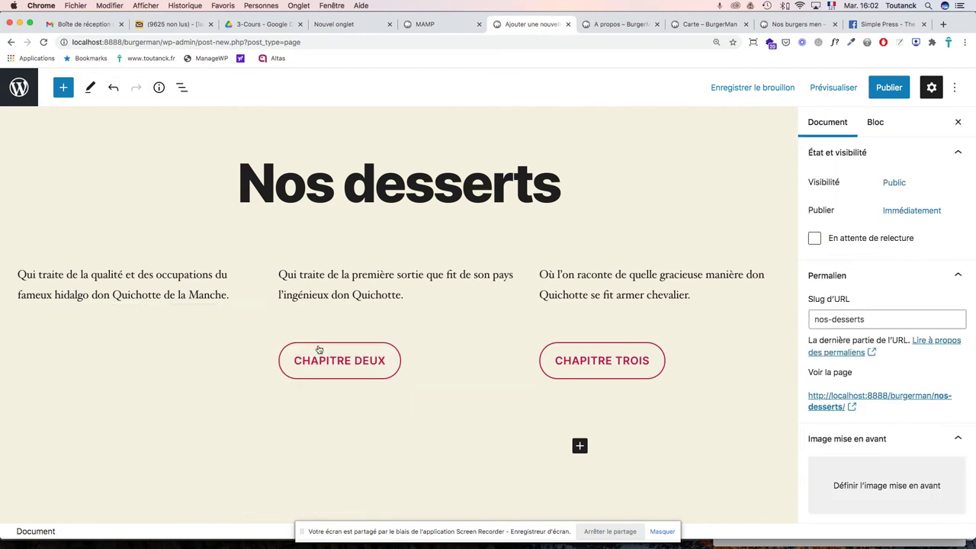
Step: Remove the "Chapitre deux" button and the empty button that replaces it from the second column
{"action": "left_click", "coordinate": [350, 361]}
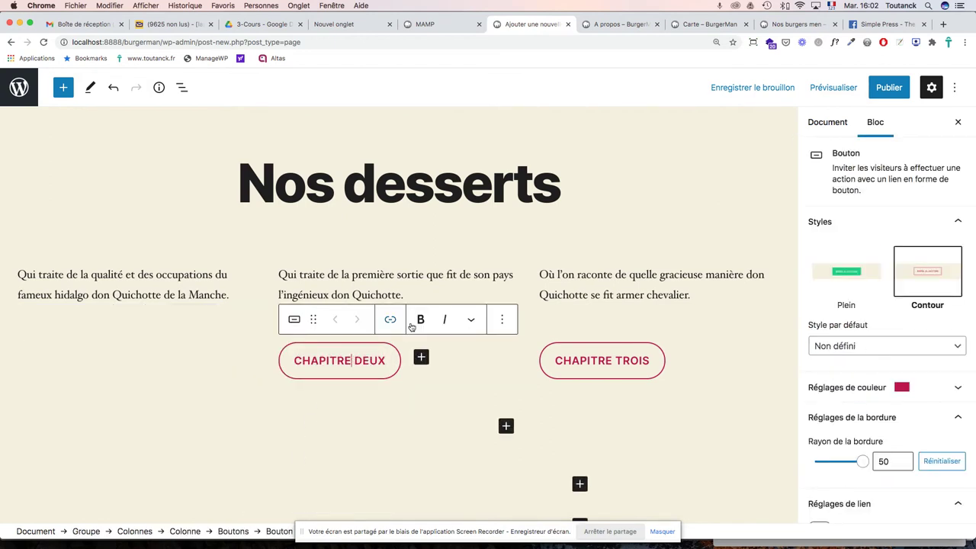
{"action": "left_click", "coordinate": [501, 319]}
{"action": "left_click", "coordinate": [518, 494]}
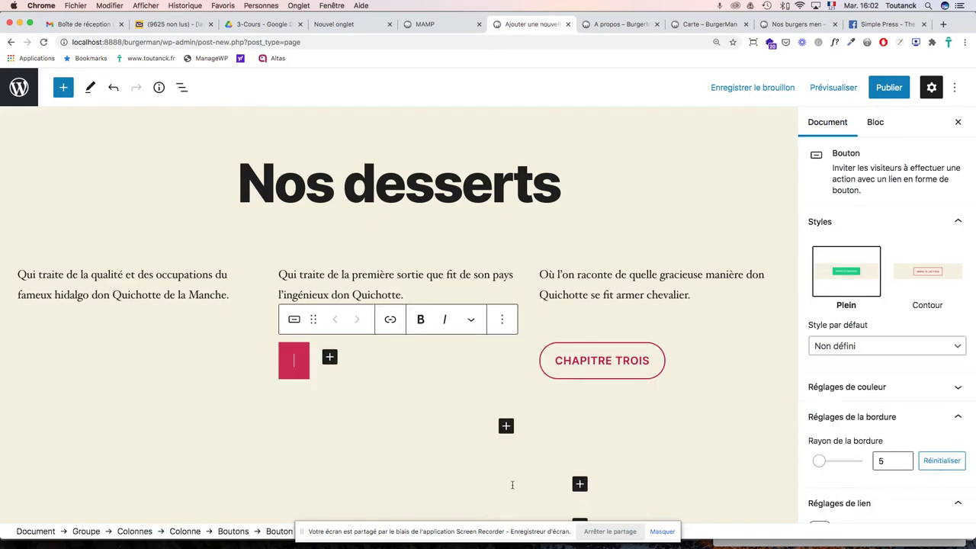
{"action": "left_click", "coordinate": [502, 319]}
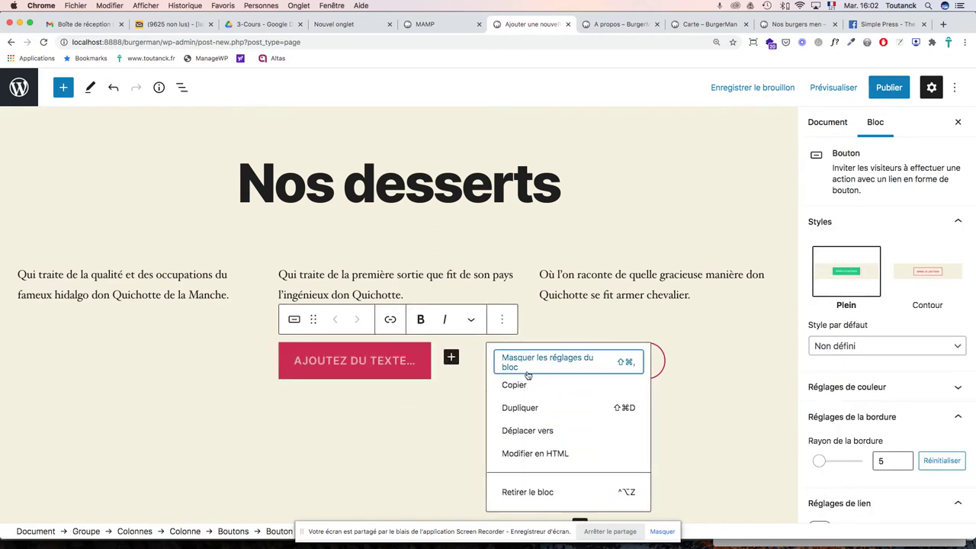
{"action": "left_click", "coordinate": [523, 492]}
Step: Remove the "Chapitre trois" button and the empty button that replaces it from the third column
{"action": "left_click", "coordinate": [625, 368]}
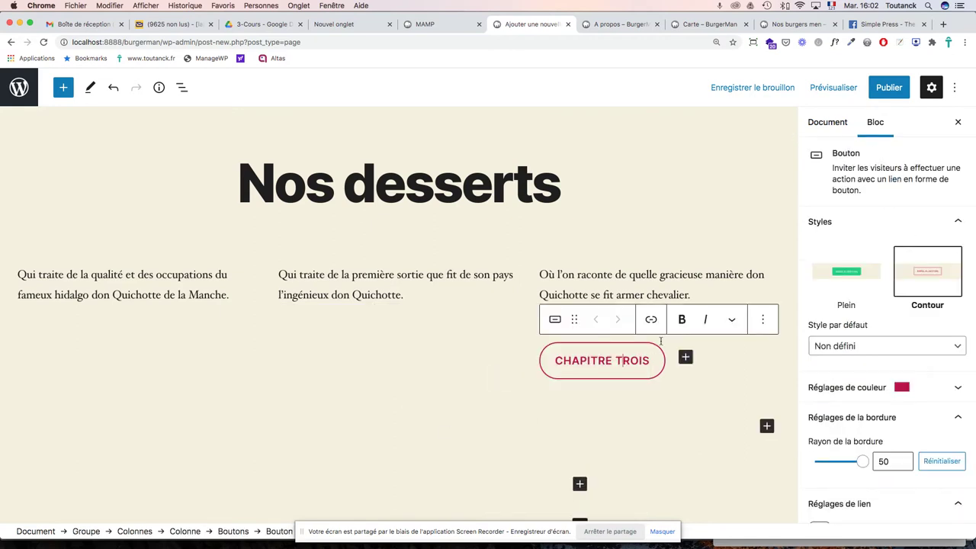
{"action": "left_click", "coordinate": [762, 319]}
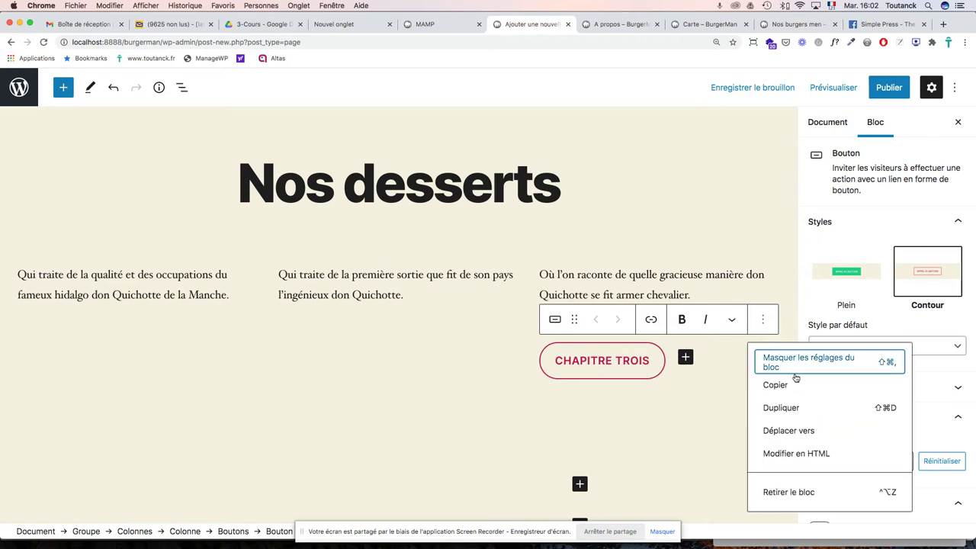
{"action": "left_click", "coordinate": [793, 494]}
{"action": "left_click", "coordinate": [756, 319]}
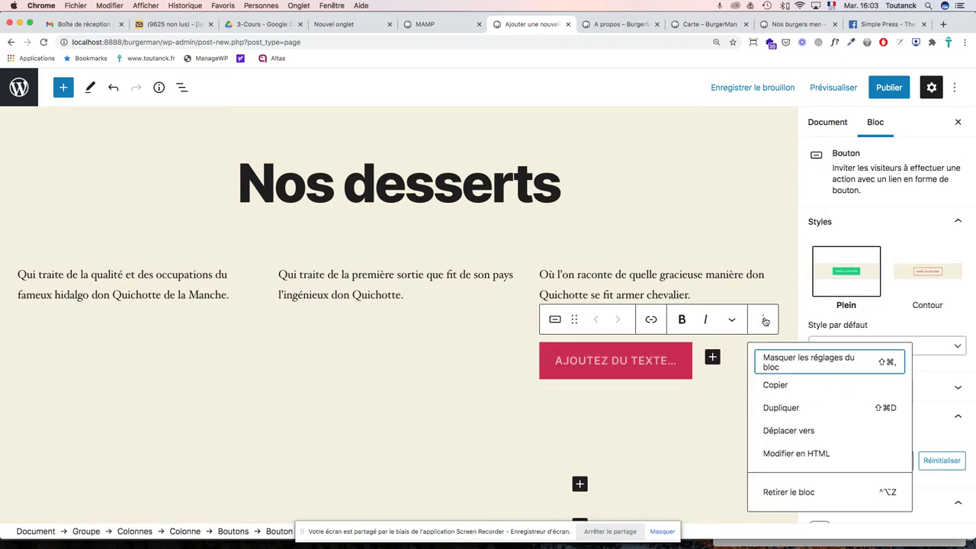
{"action": "left_click", "coordinate": [793, 491]}
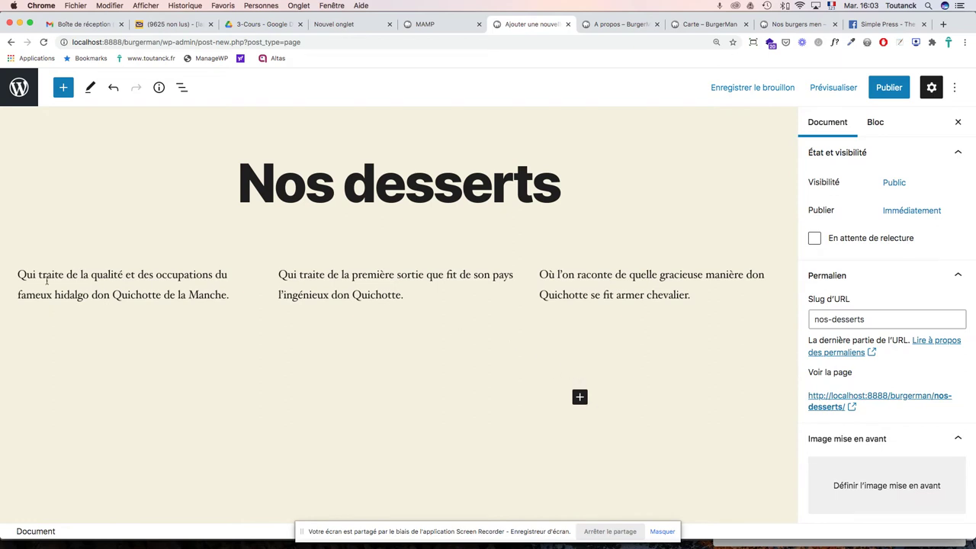
Step: Insert a heading block with the text "Titre" below the paragraph in the first column
{"action": "left_click", "coordinate": [20, 274]}
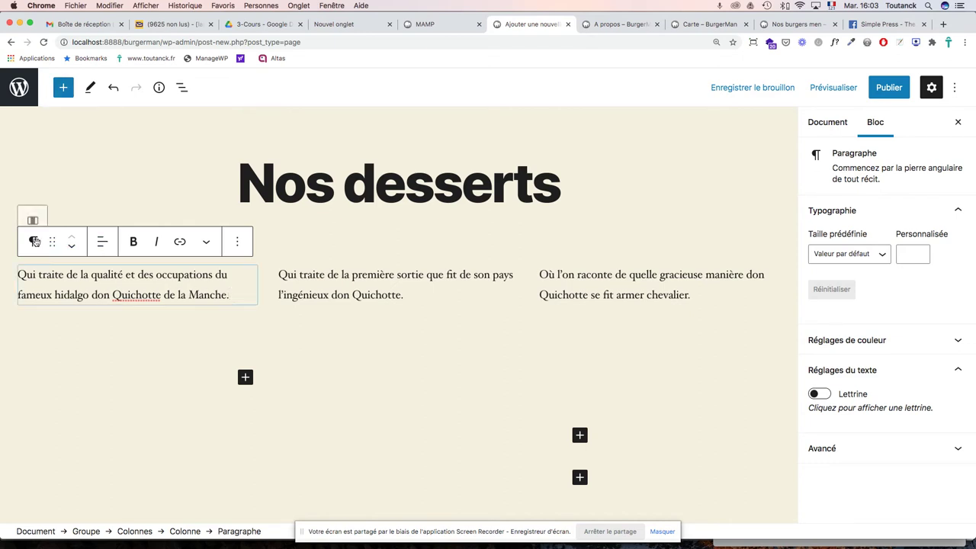
{"action": "left_click", "coordinate": [63, 90]}
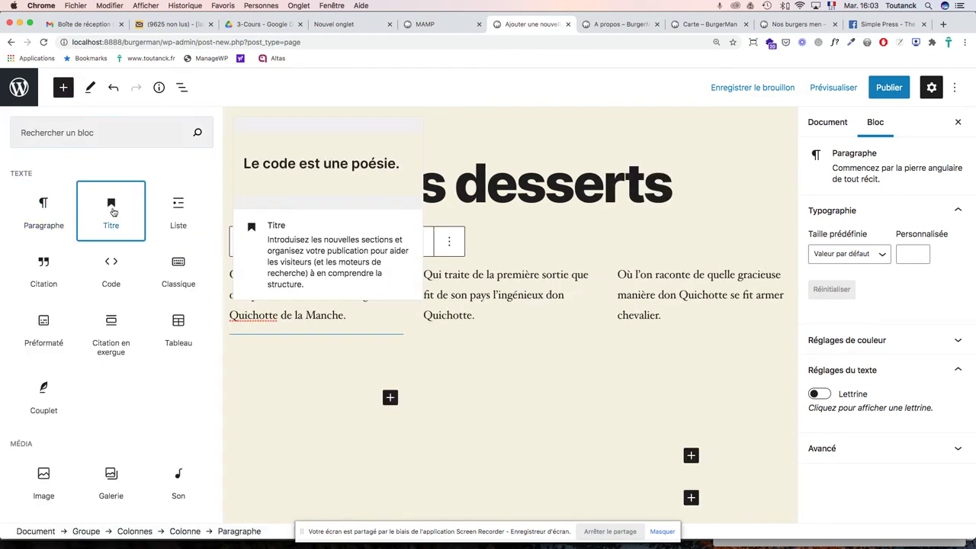
{"action": "left_click", "coordinate": [113, 213]}
{"action": "scroll", "coordinate": [177, 337], "scroll_direction": "down", "scroll_amount": 1}
{"action": "type", "text": "Titre"}
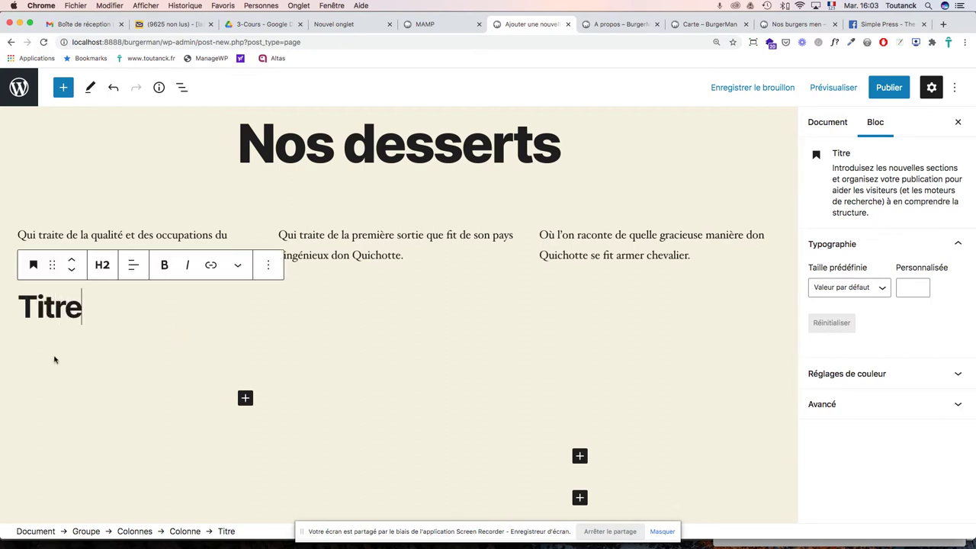
{"action": "left_click", "coordinate": [271, 268]}
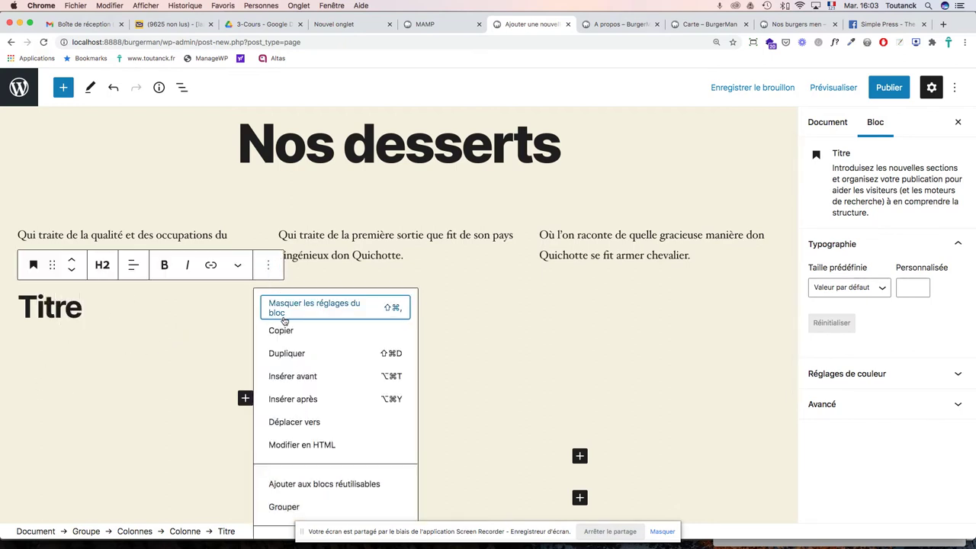
{"action": "scroll", "coordinate": [330, 429], "scroll_direction": "down", "scroll_amount": 1}
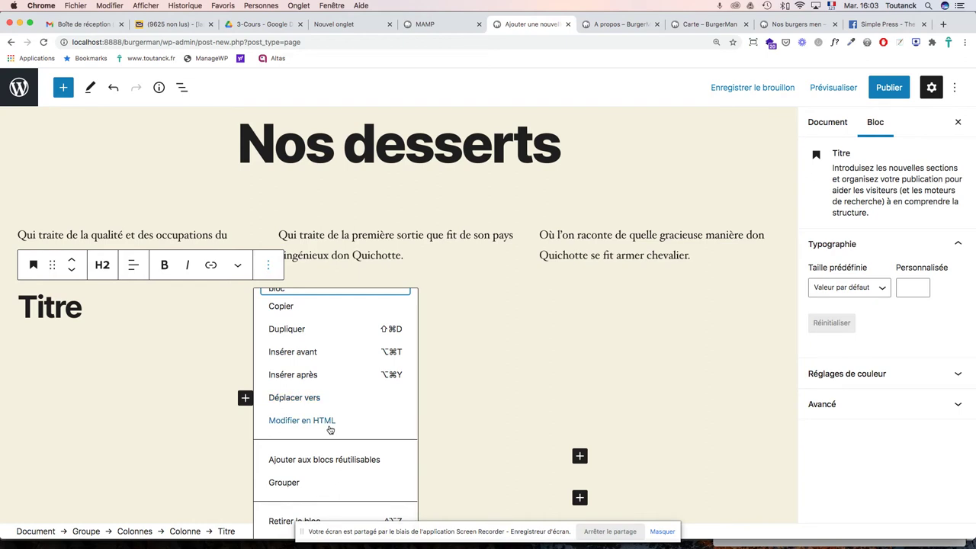
{"action": "left_click", "coordinate": [134, 315]}
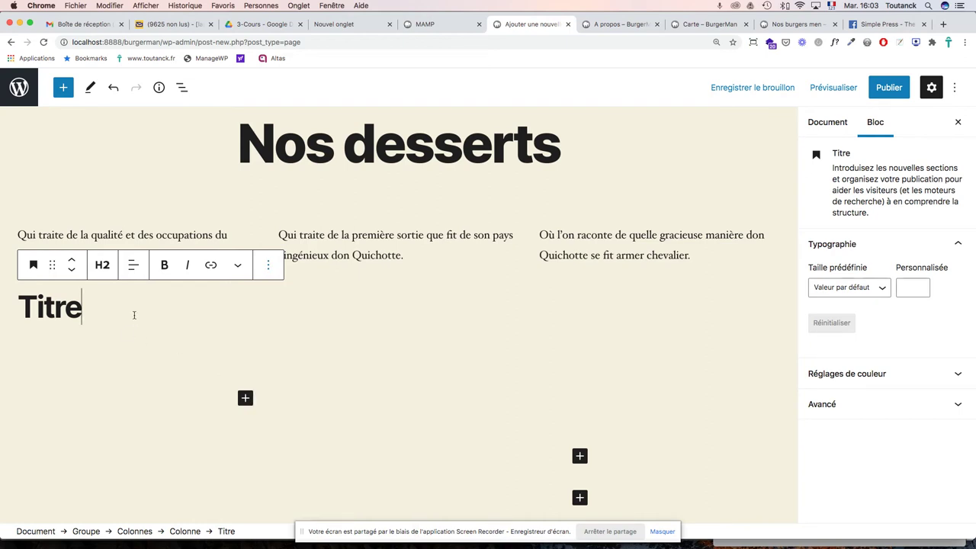
Step: Add an empty image block below the "Titre" heading in the first column
{"action": "left_click", "coordinate": [244, 397]}
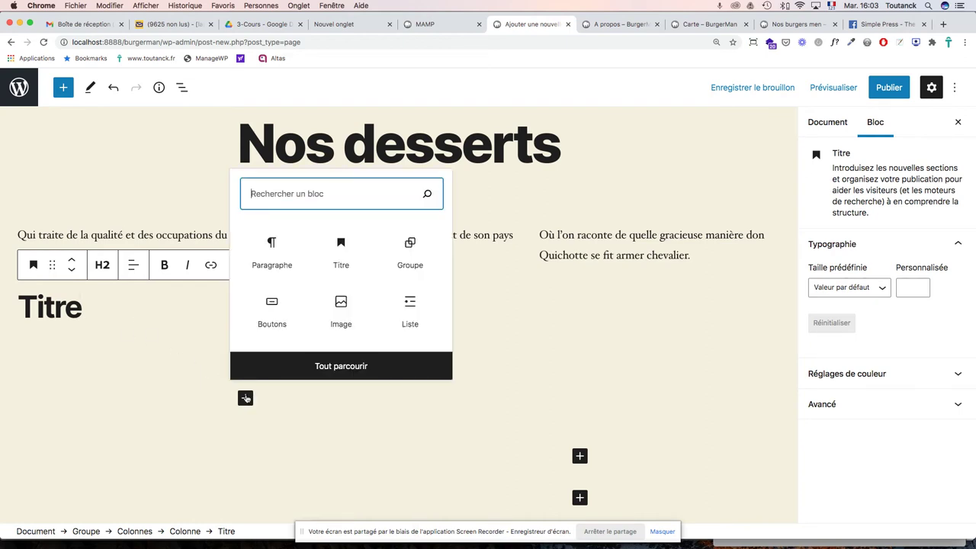
{"action": "left_click", "coordinate": [342, 307]}
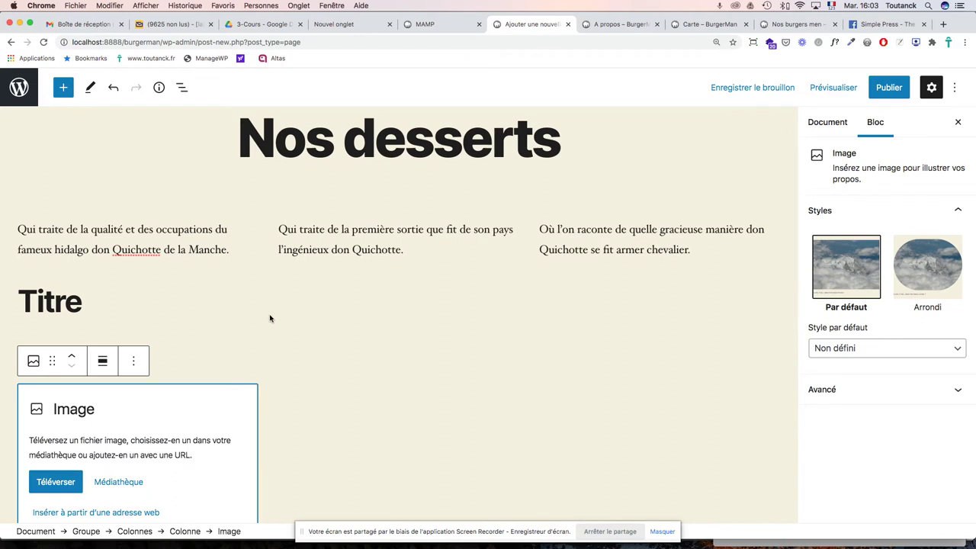
{"action": "scroll", "coordinate": [269, 318], "scroll_direction": "down", "scroll_amount": 2}
{"action": "scroll", "coordinate": [120, 285], "scroll_direction": "up", "scroll_amount": 2}
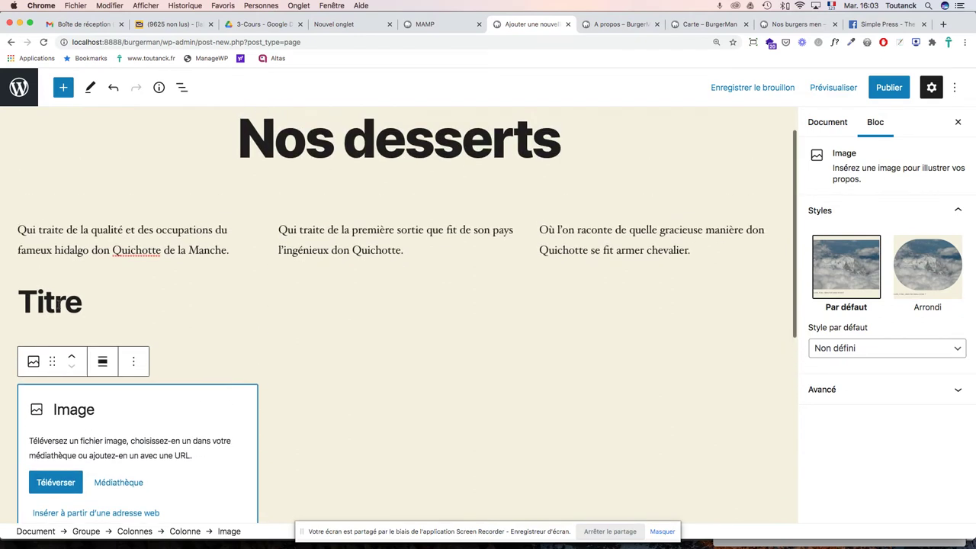
Step: Reorder the first column so the "Titre" heading comes first, followed by the image block and the paragraph
{"action": "left_click", "coordinate": [57, 303]}
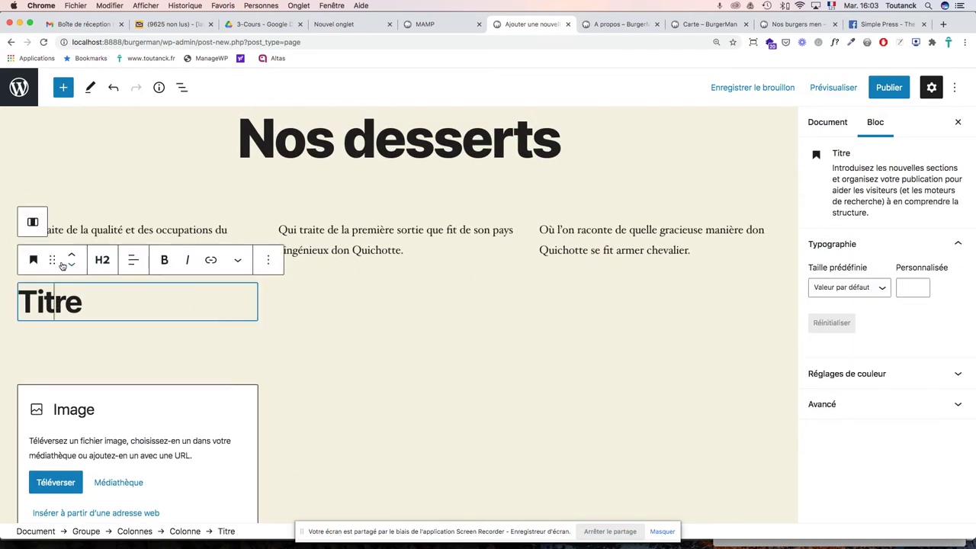
{"action": "left_click", "coordinate": [73, 255]}
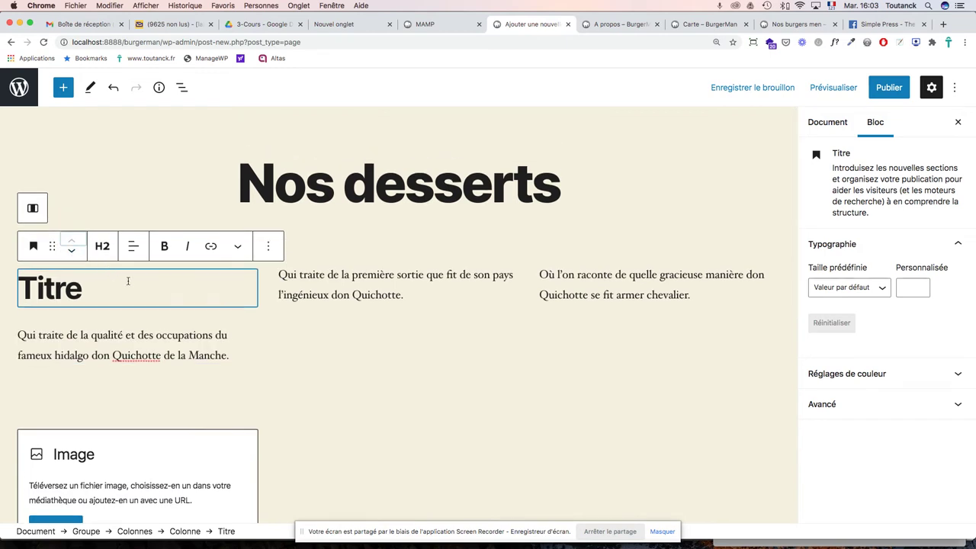
{"action": "scroll", "coordinate": [128, 282], "scroll_direction": "down", "scroll_amount": 3}
{"action": "left_click", "coordinate": [107, 341]}
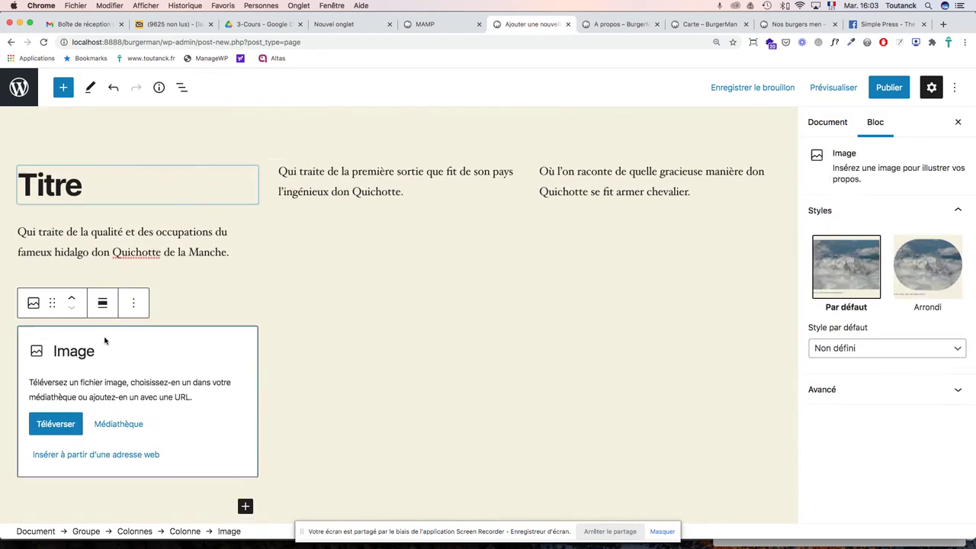
{"action": "left_click", "coordinate": [73, 300]}
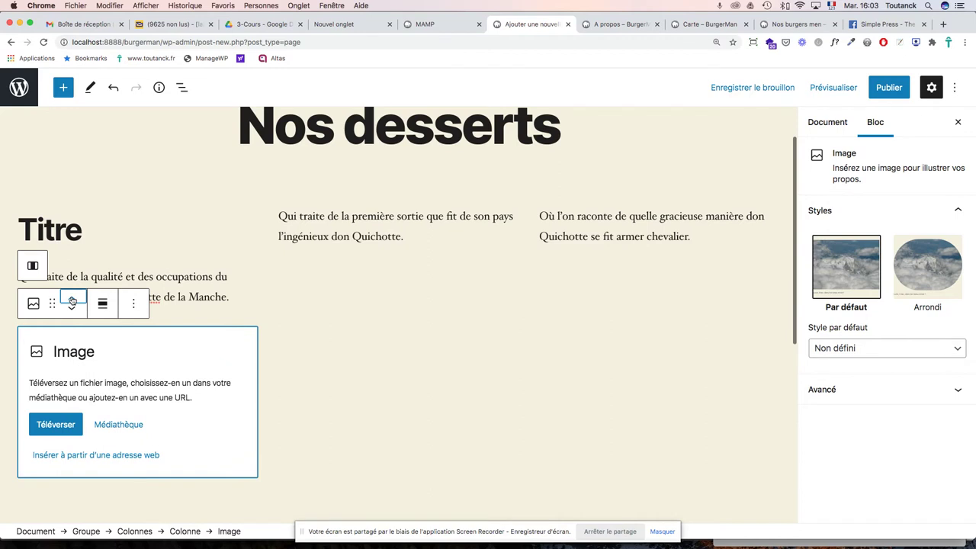
{"action": "left_click", "coordinate": [70, 301]}
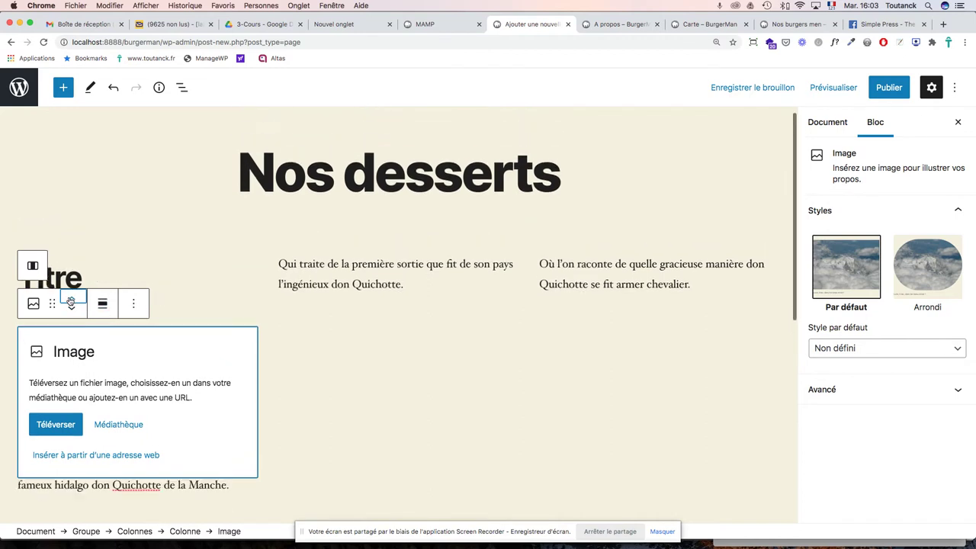
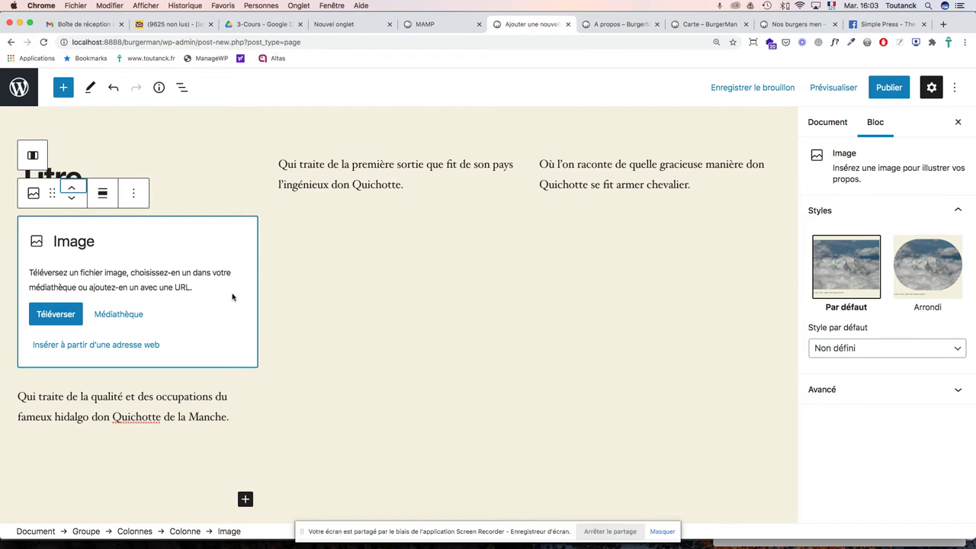
Step: Remove the leftover empty Boutons block below the paragraph in the second column
{"action": "left_click", "coordinate": [300, 222]}
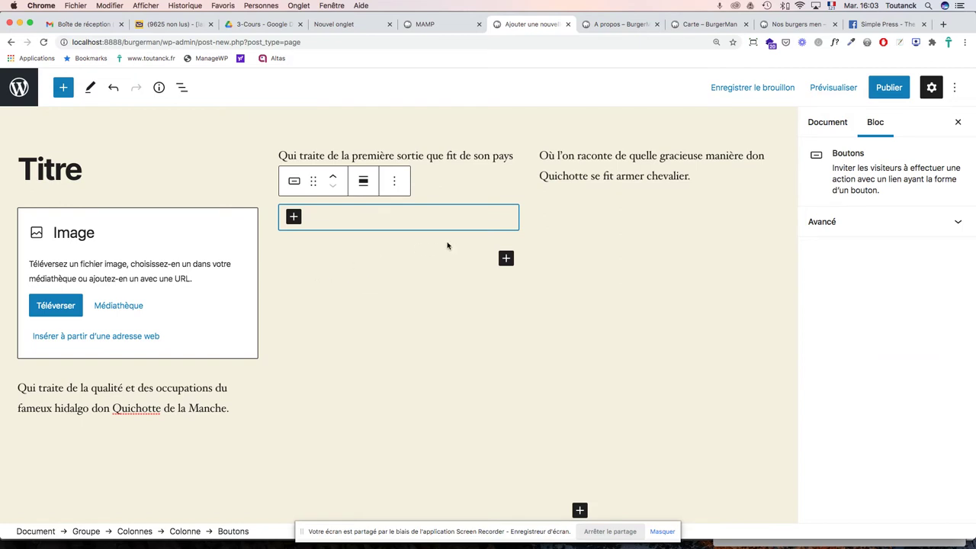
{"action": "left_click", "coordinate": [295, 182]}
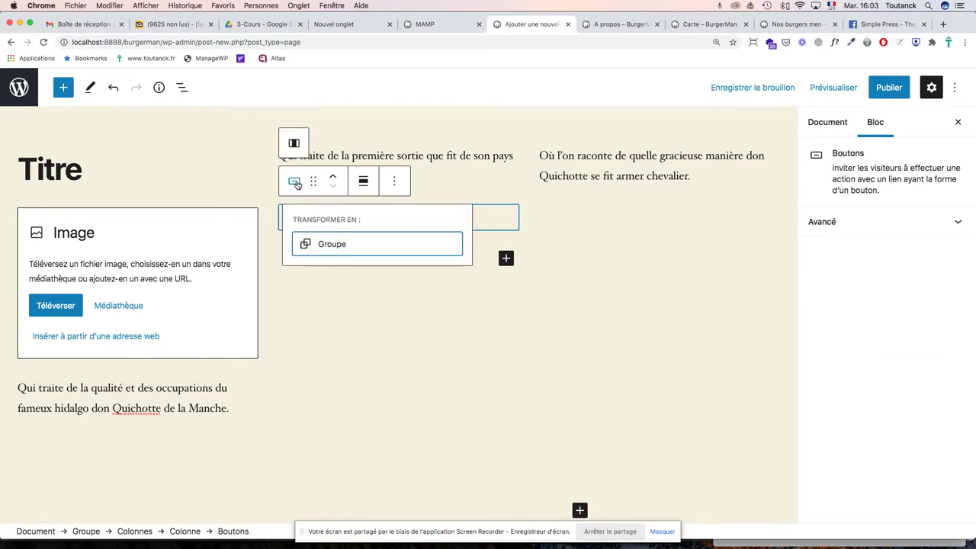
{"action": "left_click", "coordinate": [312, 181]}
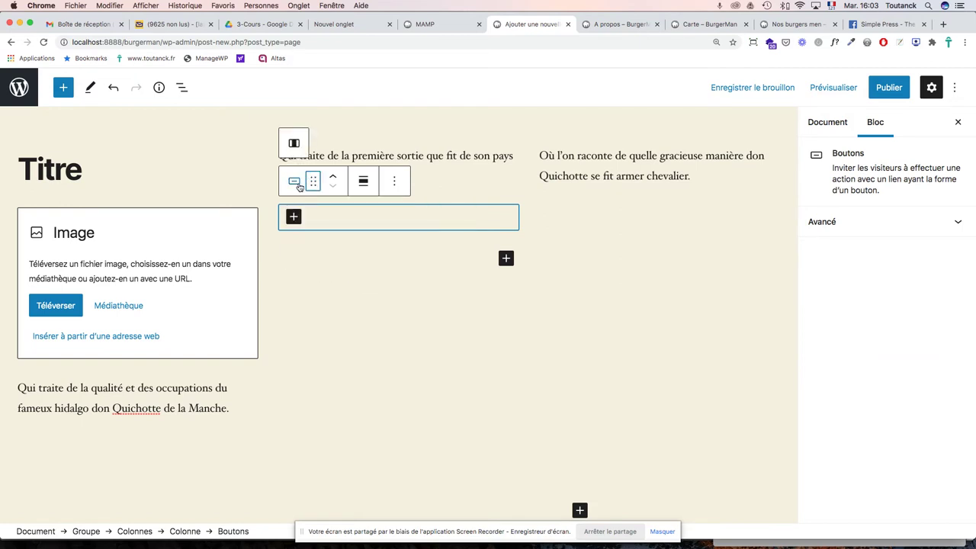
{"action": "left_click", "coordinate": [294, 181]}
{"action": "left_click", "coordinate": [397, 183]}
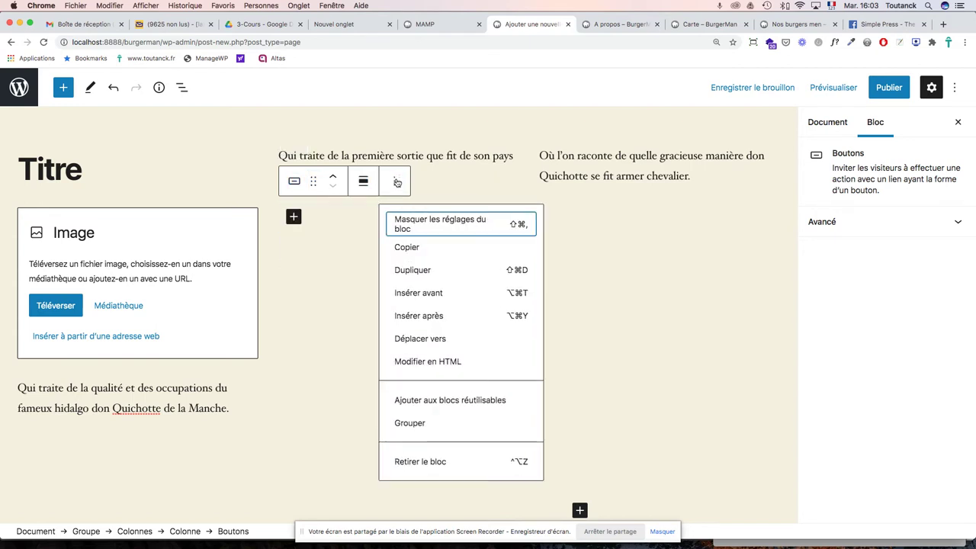
{"action": "left_click", "coordinate": [432, 460]}
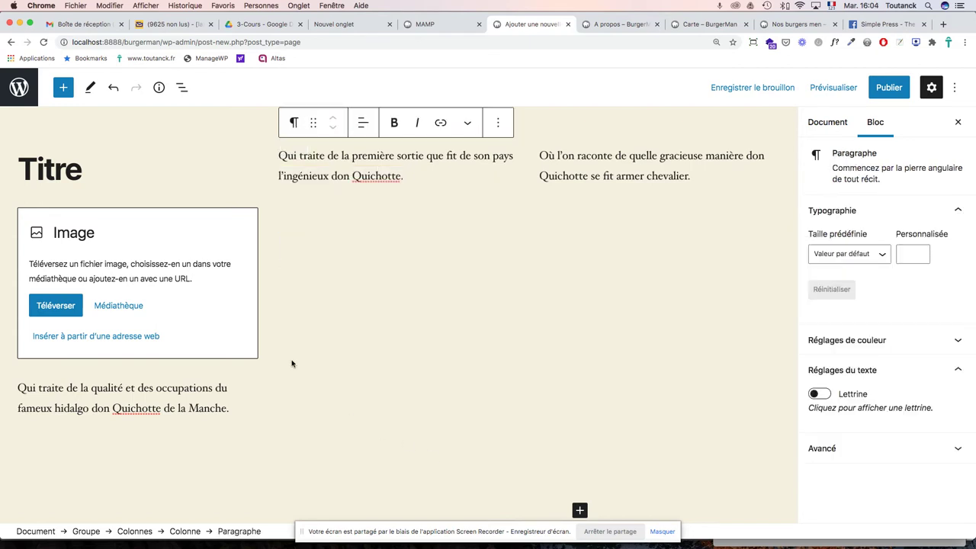
Step: Add a heading block to the second column, below its paragraph
{"action": "left_click", "coordinate": [63, 88]}
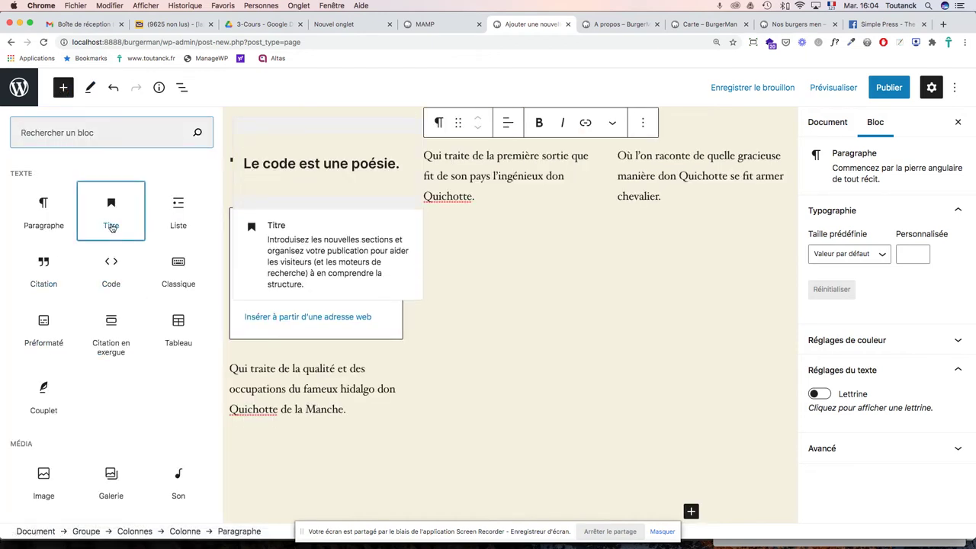
Step: Add a heading block reading "Titre" to the middle column and move it above the column's paragraph
{"action": "left_click", "coordinate": [112, 226]}
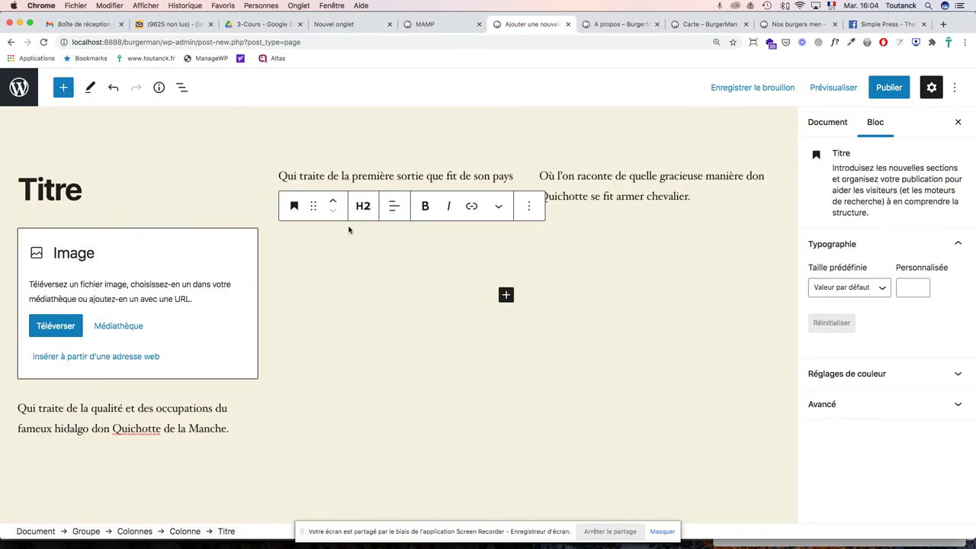
{"action": "type", "text": "Titre"}
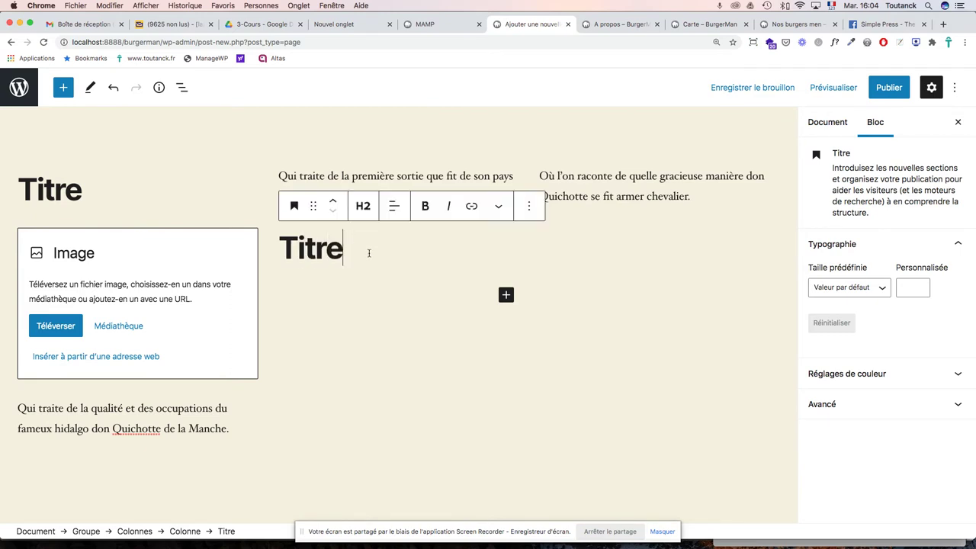
{"action": "left_click", "coordinate": [333, 202]}
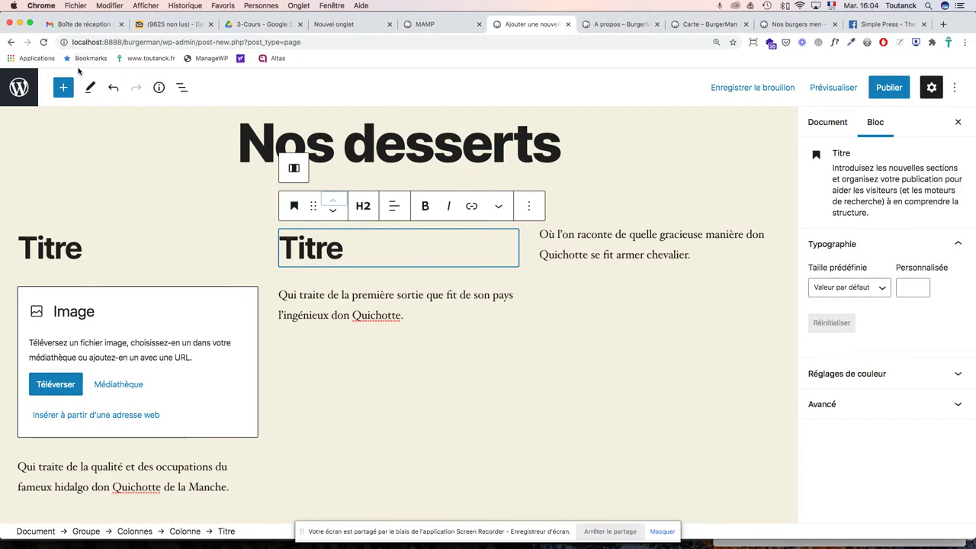
Step: Insert an empty Image block between the heading and the paragraph in the middle column
{"action": "left_click", "coordinate": [64, 87]}
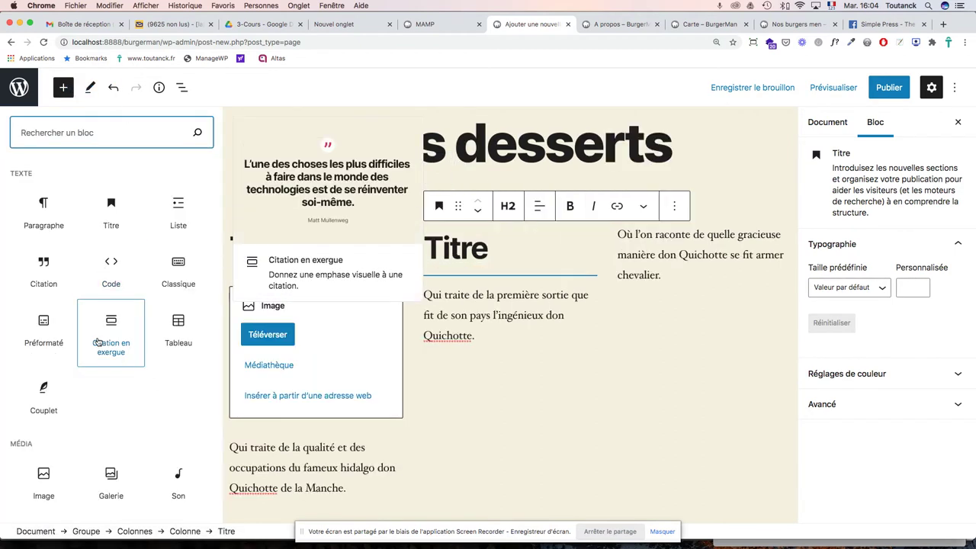
{"action": "scroll", "coordinate": [99, 341], "scroll_direction": "down", "scroll_amount": 5}
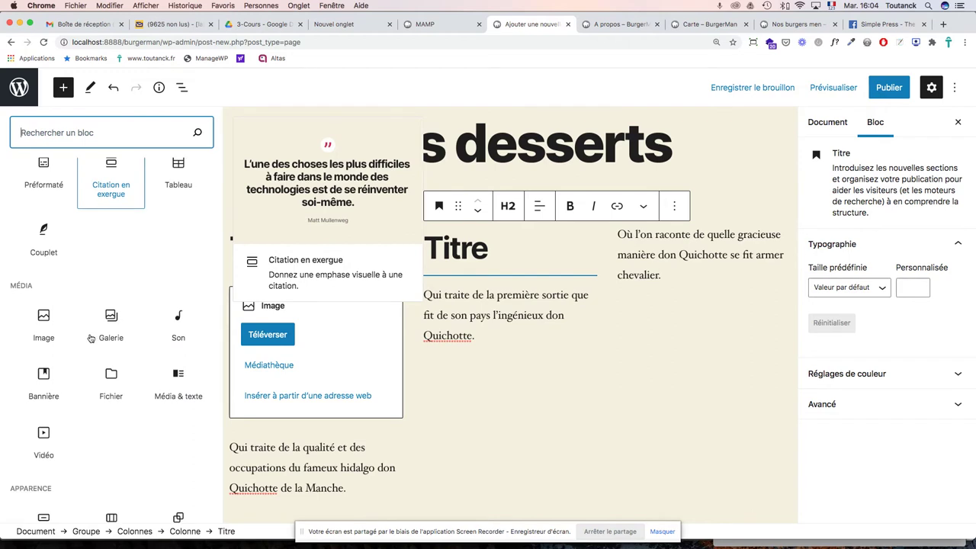
{"action": "left_click", "coordinate": [44, 294]}
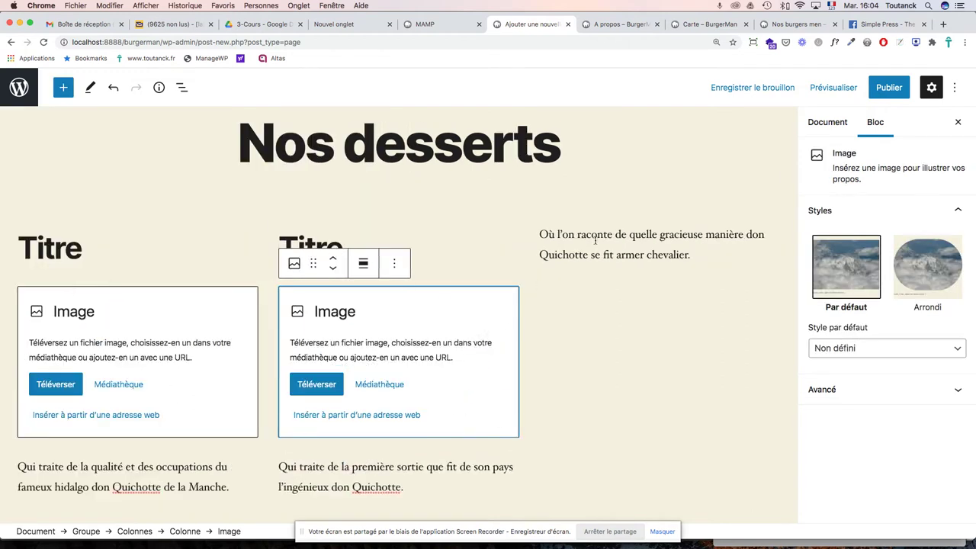
Step: Duplicate the middle column's "Titre" heading and move the copy above the paragraph in the third column
{"action": "left_click", "coordinate": [328, 235]}
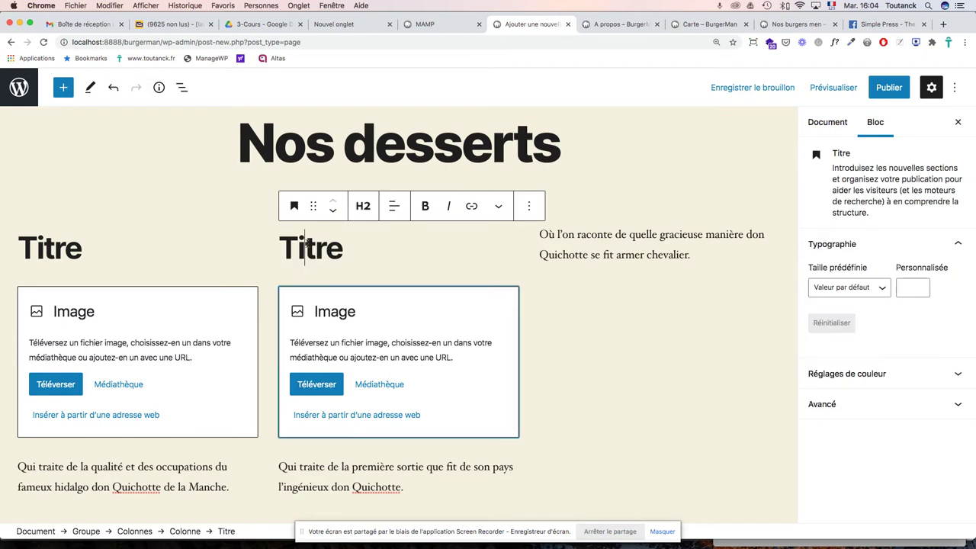
{"action": "left_click", "coordinate": [531, 207]}
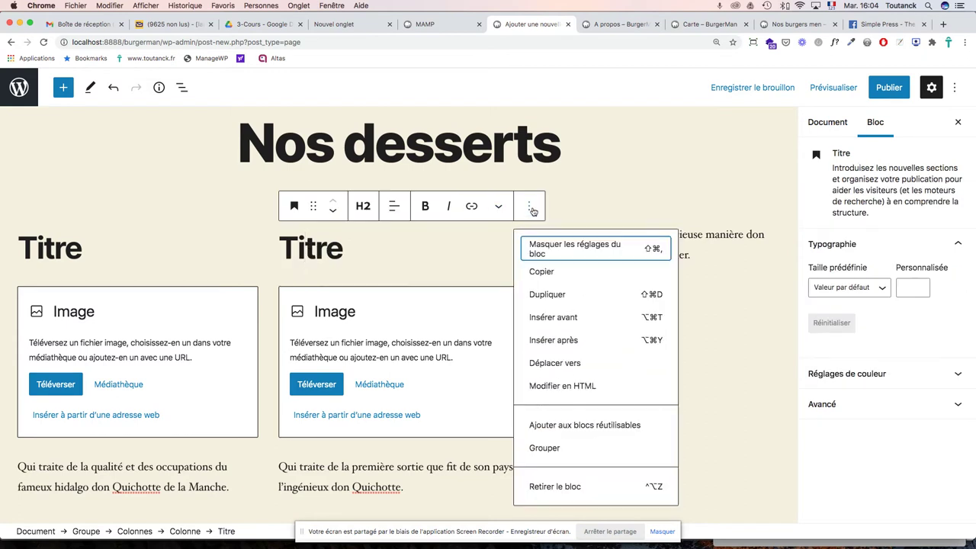
{"action": "left_click", "coordinate": [553, 296]}
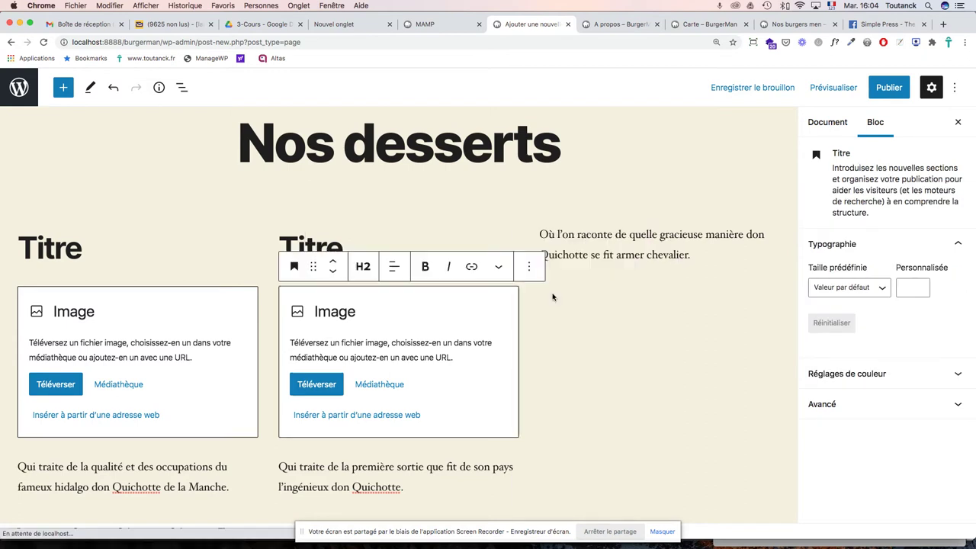
{"action": "left_click", "coordinate": [304, 304]}
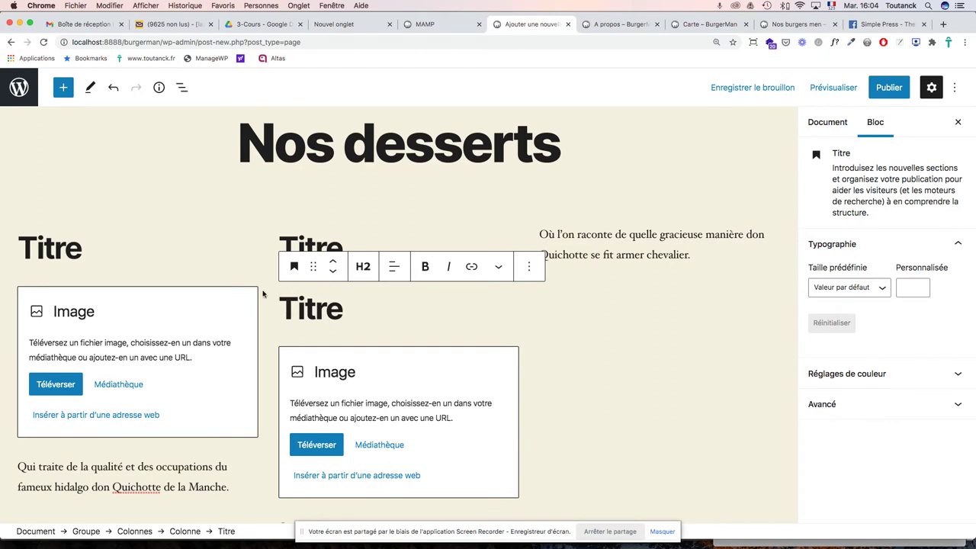
{"action": "left_click", "coordinate": [263, 294]}
{"action": "left_click", "coordinate": [293, 303]}
{"action": "mouse_move", "coordinate": [292, 279]}
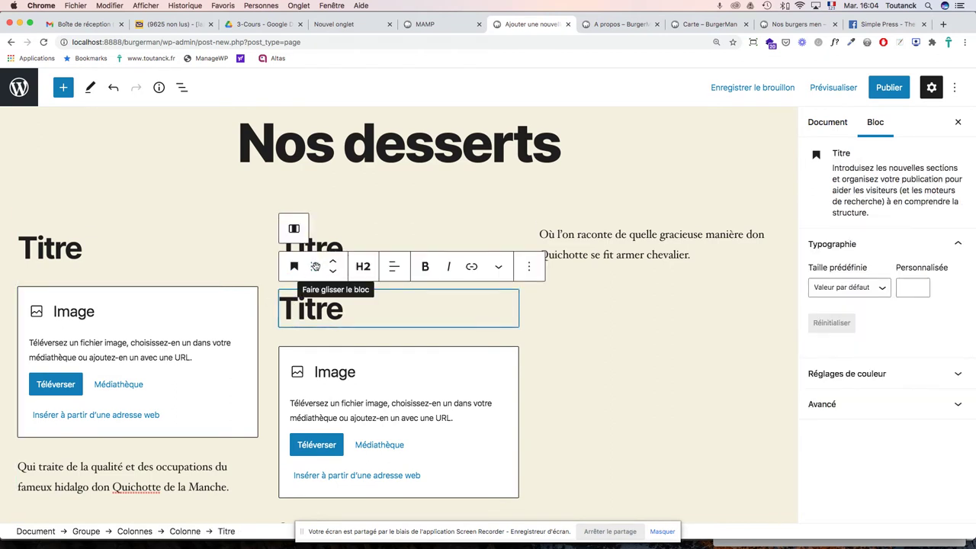
{"action": "left_click_drag", "start_coordinate": [314, 266], "coordinate": [635, 252]}
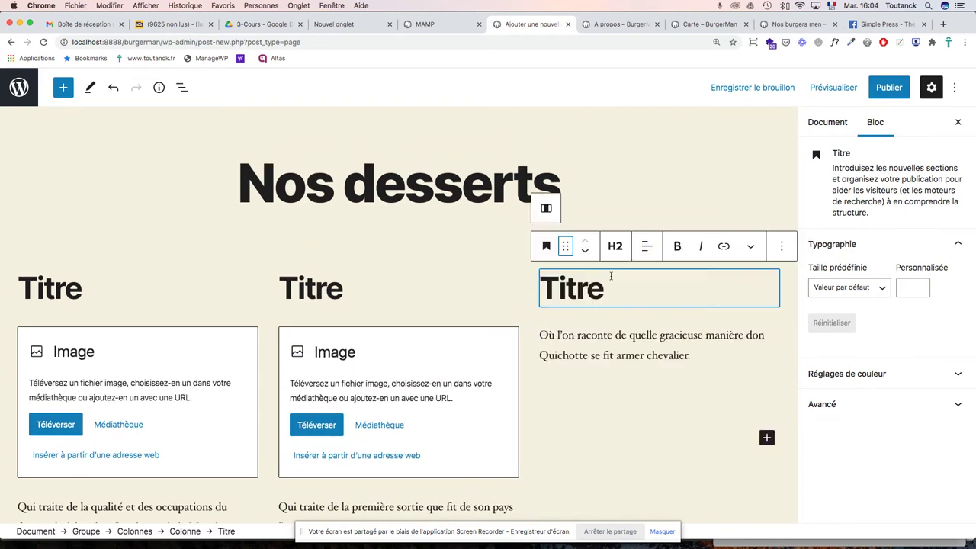
Step: Duplicate the middle column's Image block and move one of the two between the third column's heading and paragraph
{"action": "scroll", "coordinate": [617, 272], "scroll_direction": "down", "scroll_amount": 3}
{"action": "left_click", "coordinate": [404, 207]}
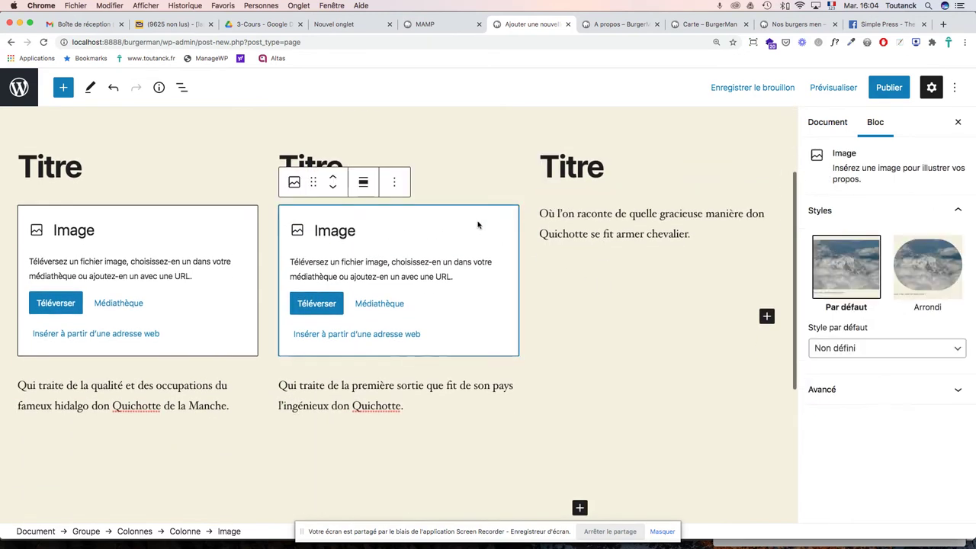
{"action": "left_click", "coordinate": [395, 185]}
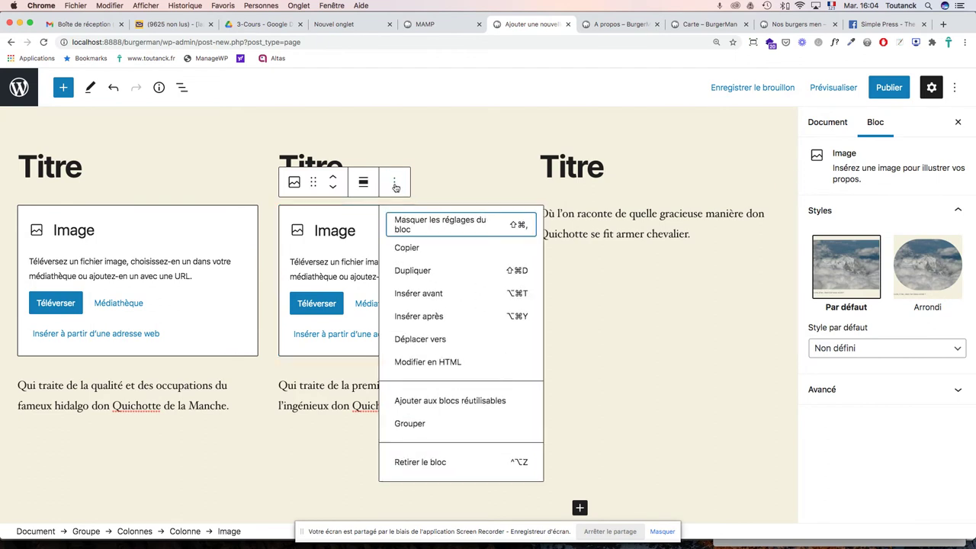
{"action": "left_click", "coordinate": [415, 271]}
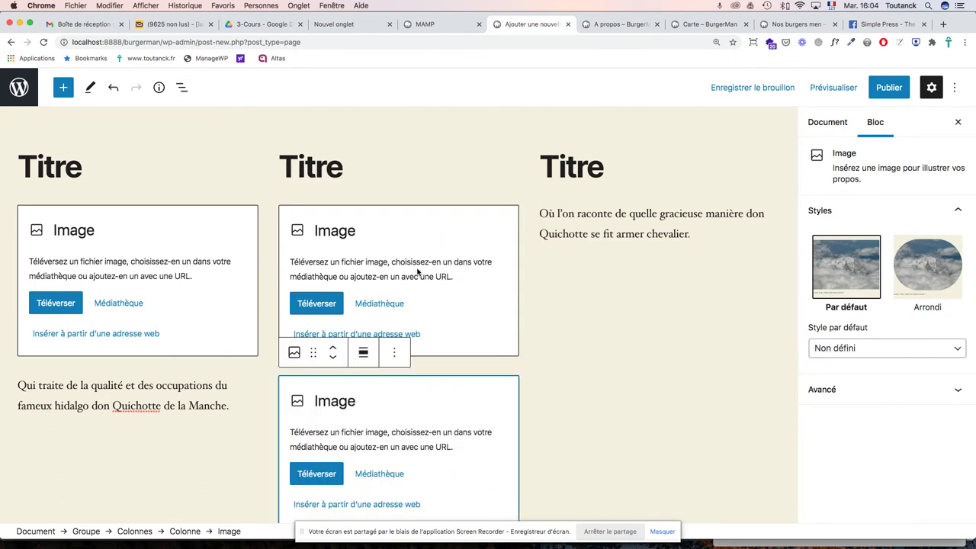
{"action": "left_click", "coordinate": [450, 219]}
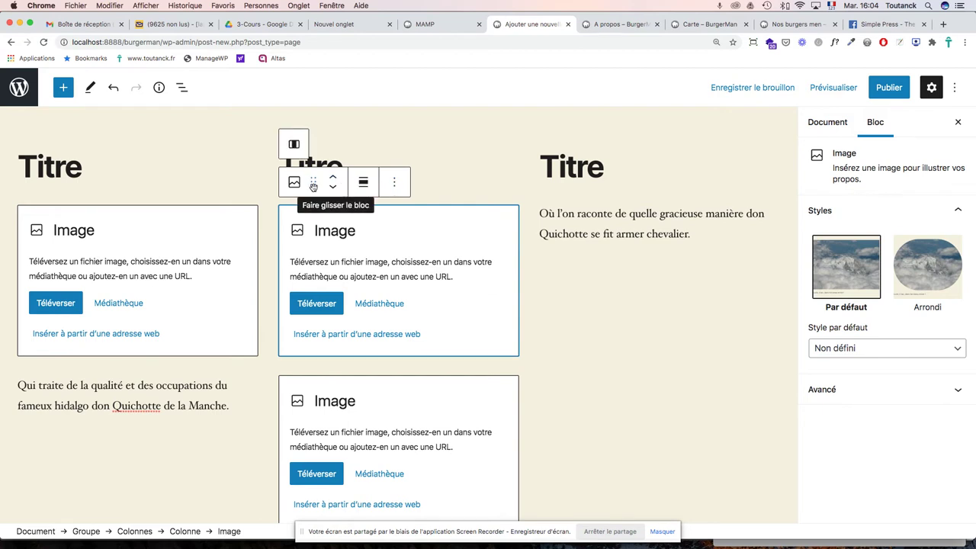
{"action": "left_click_drag", "start_coordinate": [313, 186], "coordinate": [616, 200]}
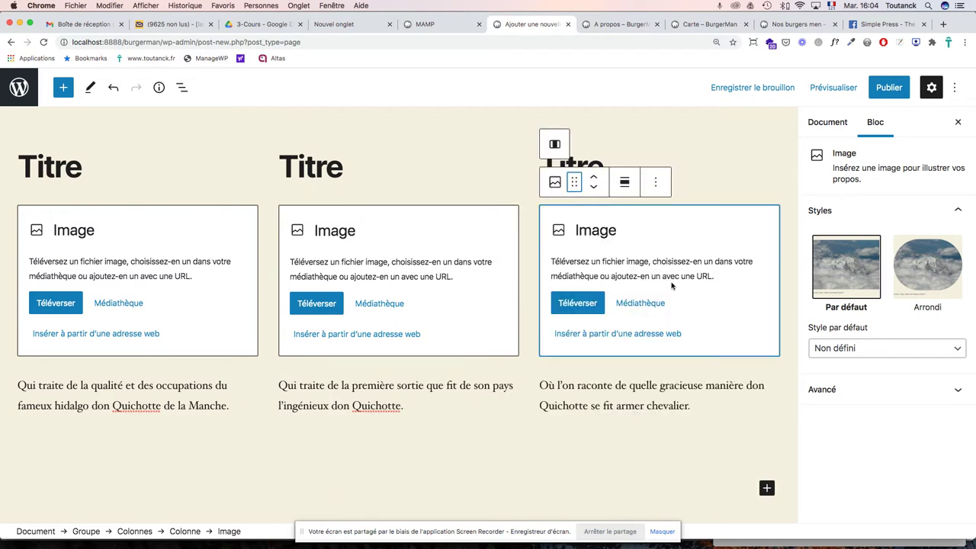
Step: Replace the first column's heading with "Mousse au chocolat" copied from the PDF in Acrobat, and make it an H3
{"action": "scroll", "coordinate": [673, 284], "scroll_direction": "up", "scroll_amount": 3}
{"action": "scroll", "coordinate": [671, 283], "scroll_direction": "down", "scroll_amount": 2}
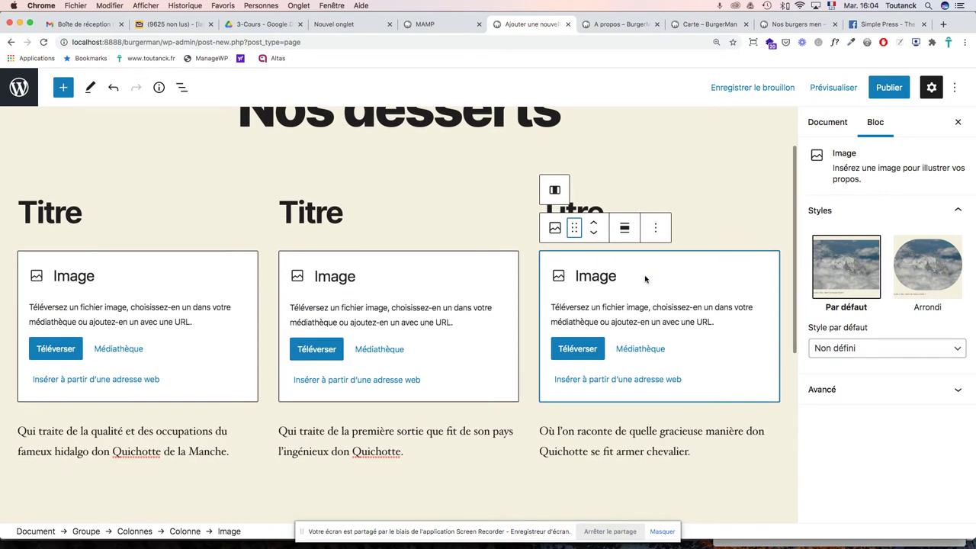
{"action": "key", "text": "super+Tab"}
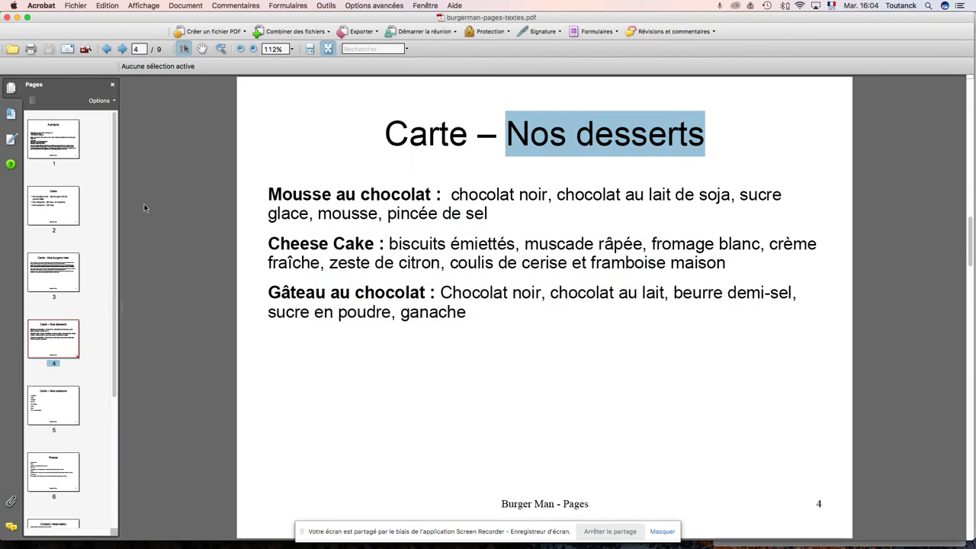
{"action": "left_click", "coordinate": [428, 195]}
{"action": "left_click_drag", "start_coordinate": [429, 195], "coordinate": [257, 191]}
{"action": "key", "text": "super+c"}
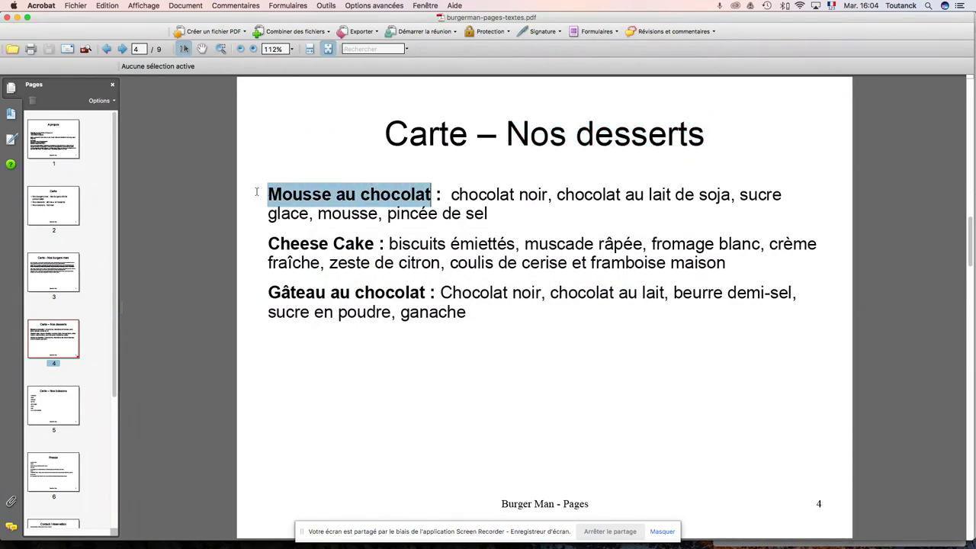
{"action": "key", "text": "super+Tab"}
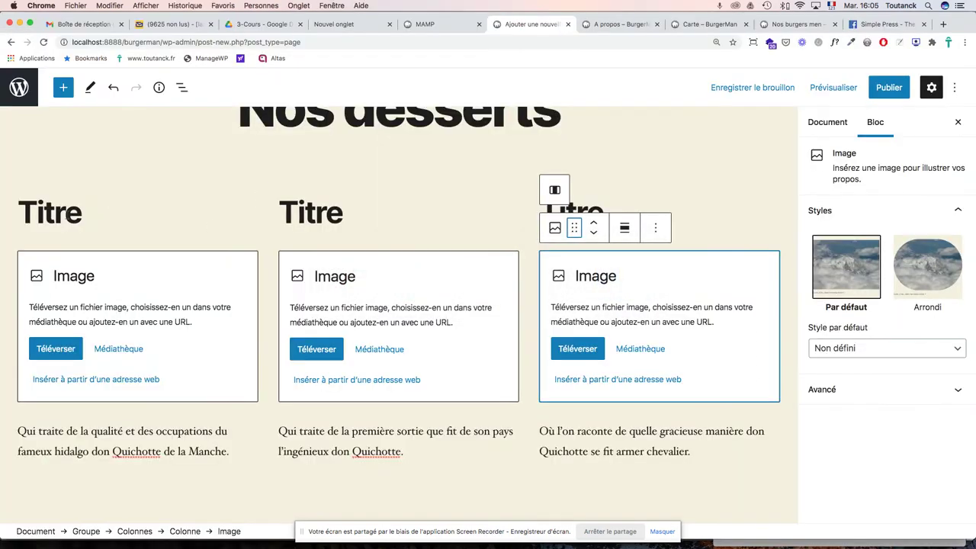
{"action": "double_click", "coordinate": [62, 215]}
{"action": "key", "text": "super+v"}
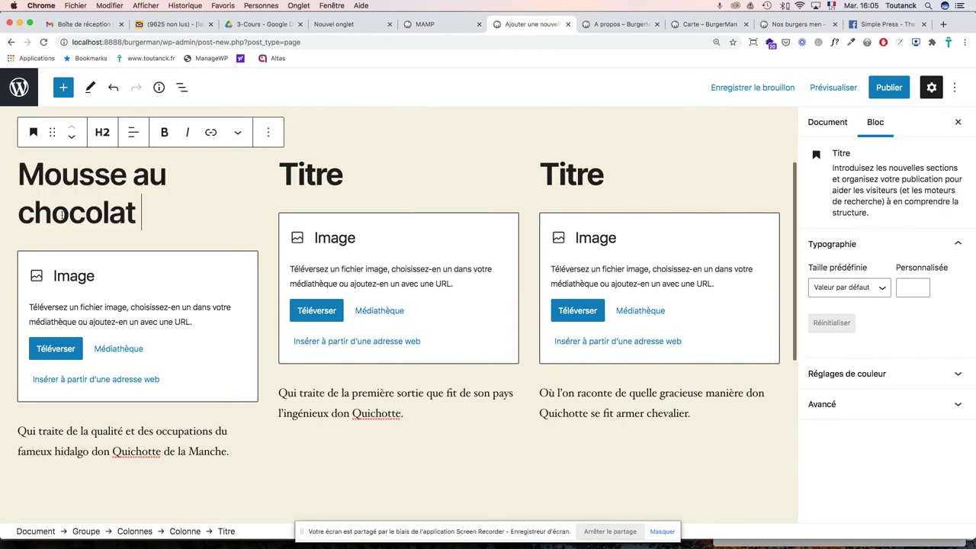
{"action": "left_click", "coordinate": [105, 133]}
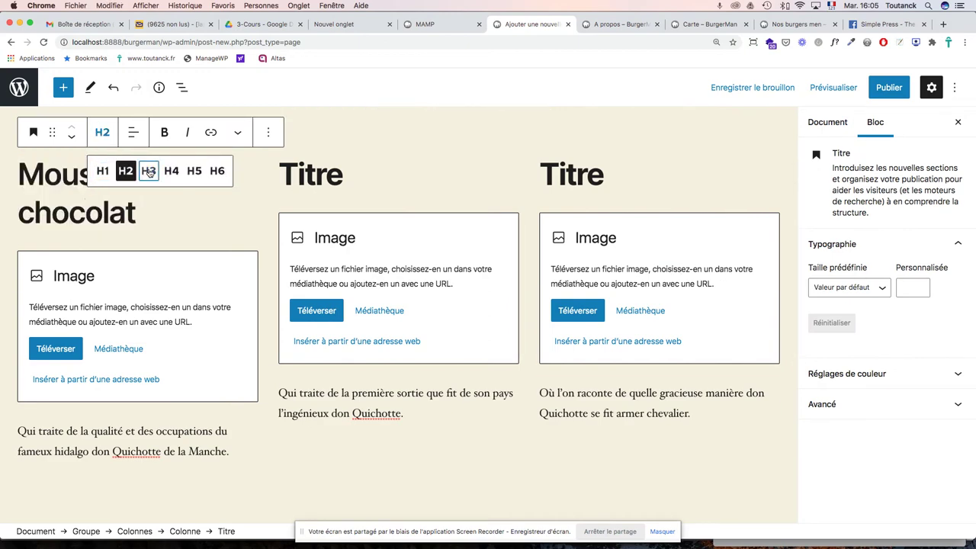
{"action": "left_click", "coordinate": [149, 170]}
Step: Replace the first column's placeholder paragraph with the Mousse au chocolat ingredients copied from the PDF in Acrobat
{"action": "key", "text": "super+Tab"}
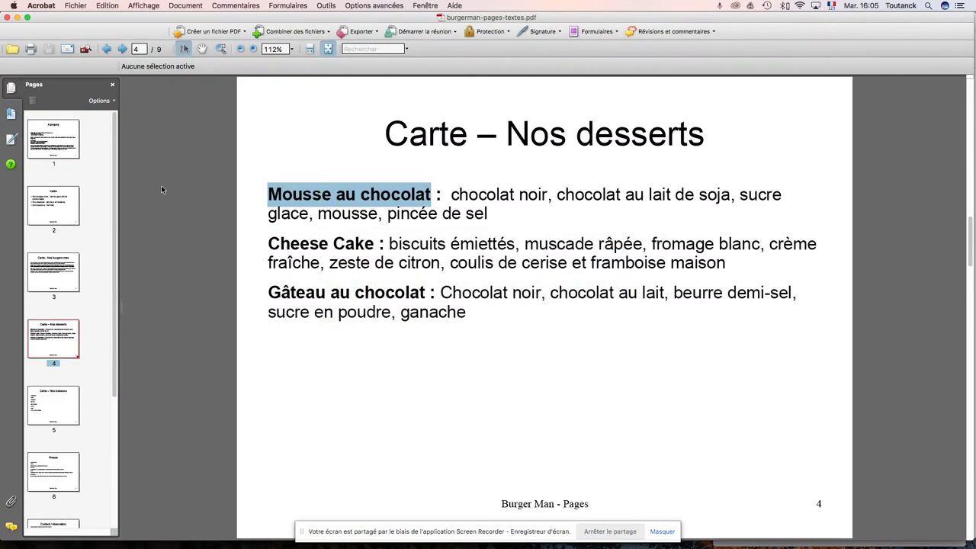
{"action": "left_click_drag", "start_coordinate": [450, 195], "coordinate": [493, 216]}
{"action": "key", "text": "super+Tab"}
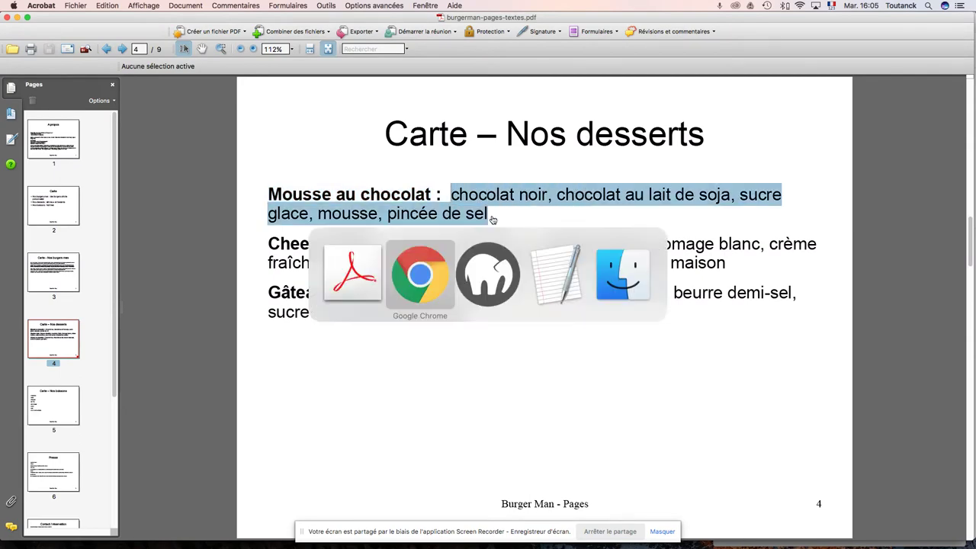
{"action": "left_click", "coordinate": [132, 410]}
{"action": "left_click_drag", "start_coordinate": [231, 405], "coordinate": [23, 391]}
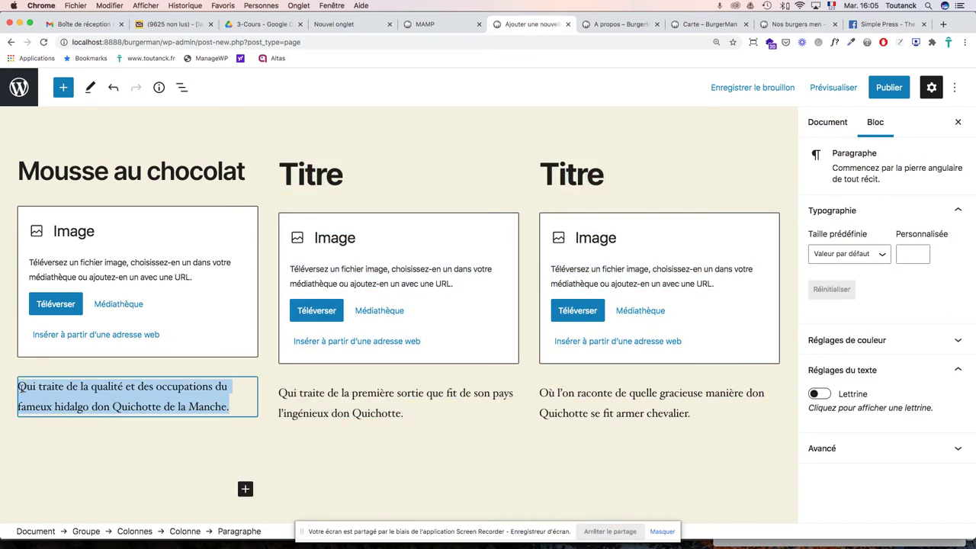
{"action": "type", "text": "chocolat noir, chocolat au lait de soja, sucreglace, mousse, pincée de sel"}
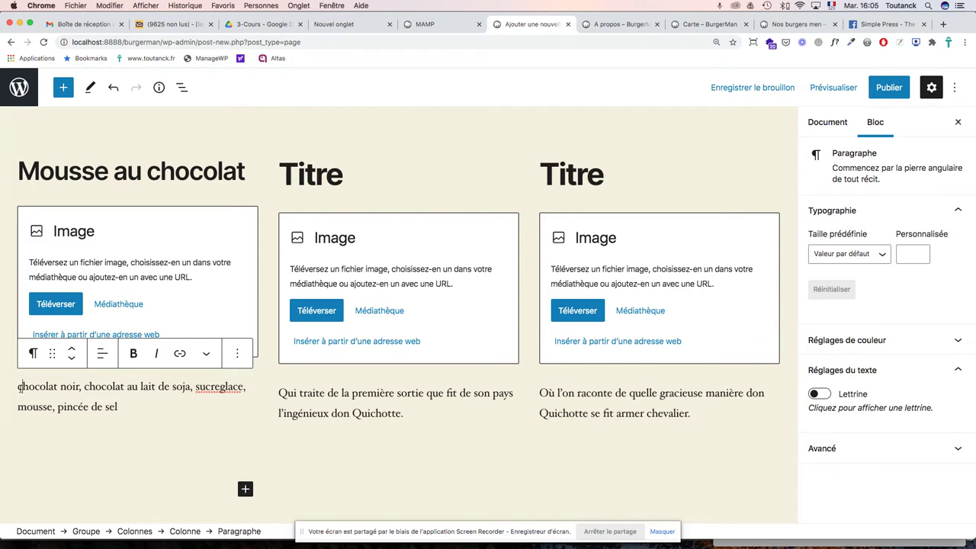
Step: Correct the ingredients text: capitalize "Chocolat", separate "sucre glace" with a space, and end it with "..."
{"action": "key", "text": "Delete"}
{"action": "type", "text": "C"}
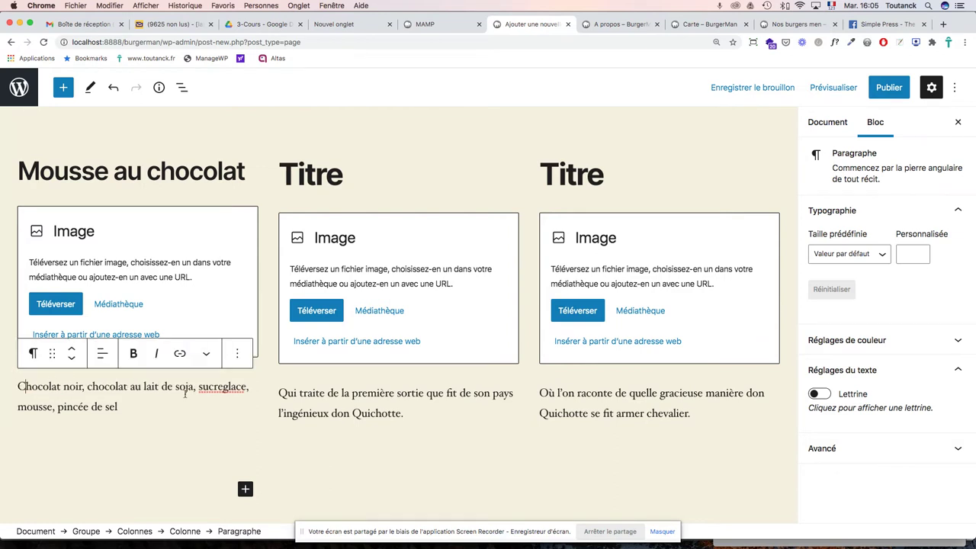
{"action": "left_click", "coordinate": [224, 386]}
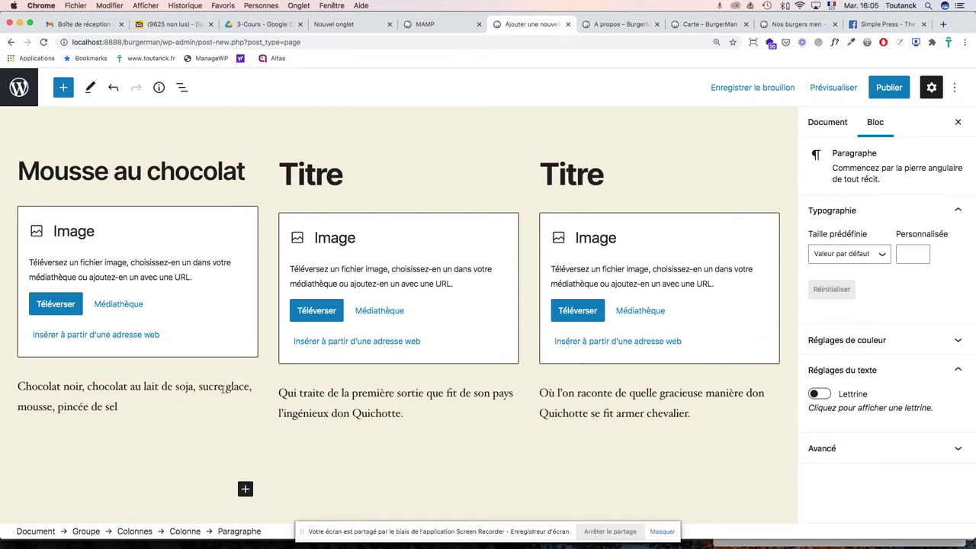
{"action": "left_click", "coordinate": [166, 413]}
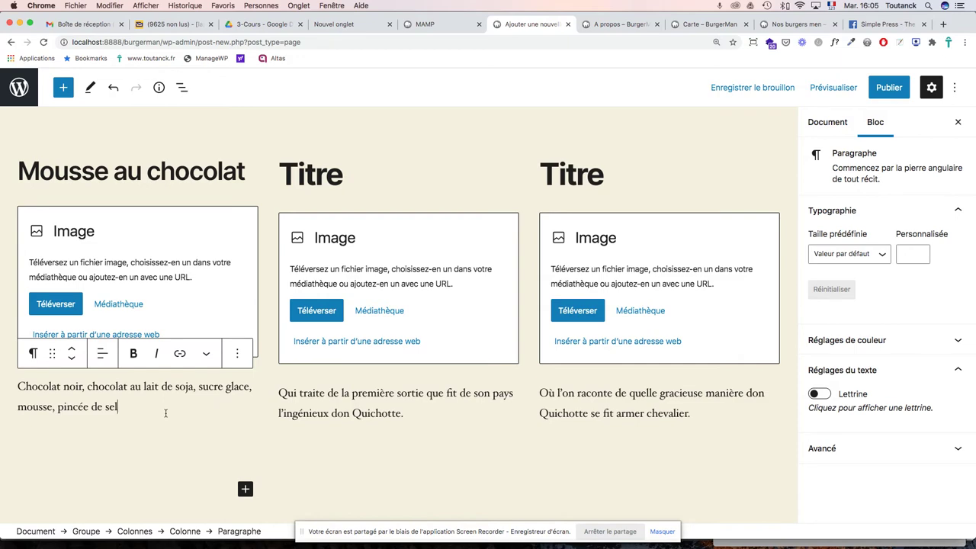
{"action": "type", "text": "..."}
Step: Replace the middle column's heading with "Cheese Cake" copied from the PDF in Acrobat, and make it an H3
{"action": "key", "text": "super+Tab"}
{"action": "left_click_drag", "start_coordinate": [375, 244], "coordinate": [268, 243]}
{"action": "key", "text": "ctrl+c"}
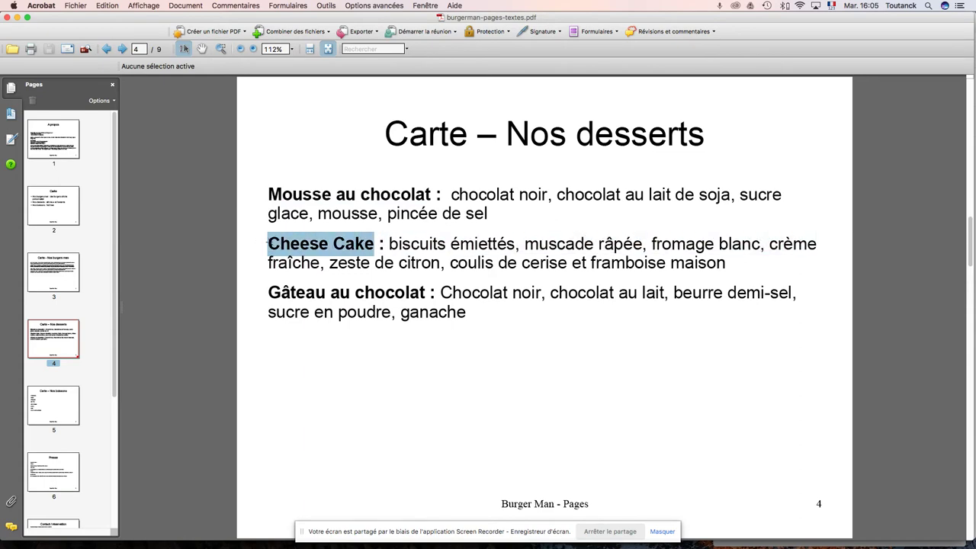
{"action": "key", "text": "super+Tab"}
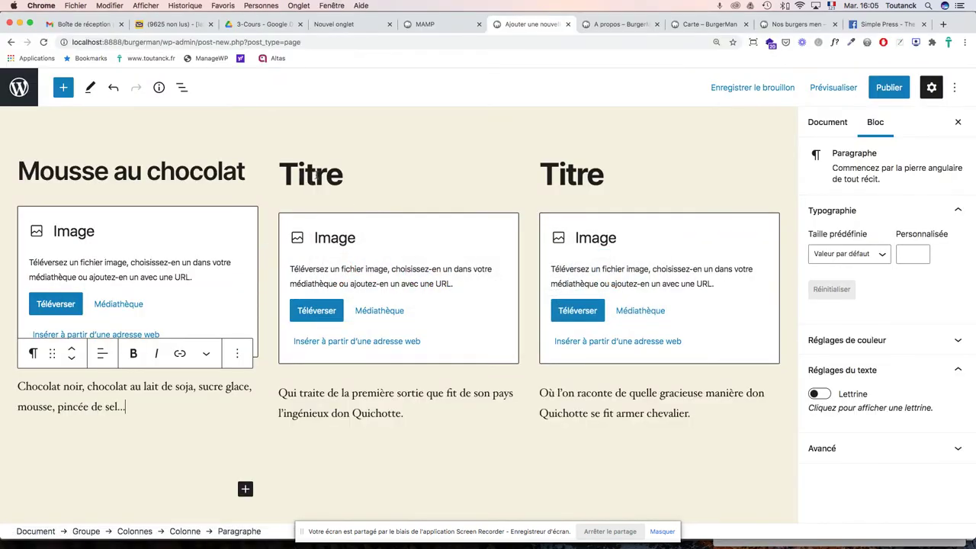
{"action": "double_click", "coordinate": [315, 175]}
{"action": "key", "text": "ctrl+v"}
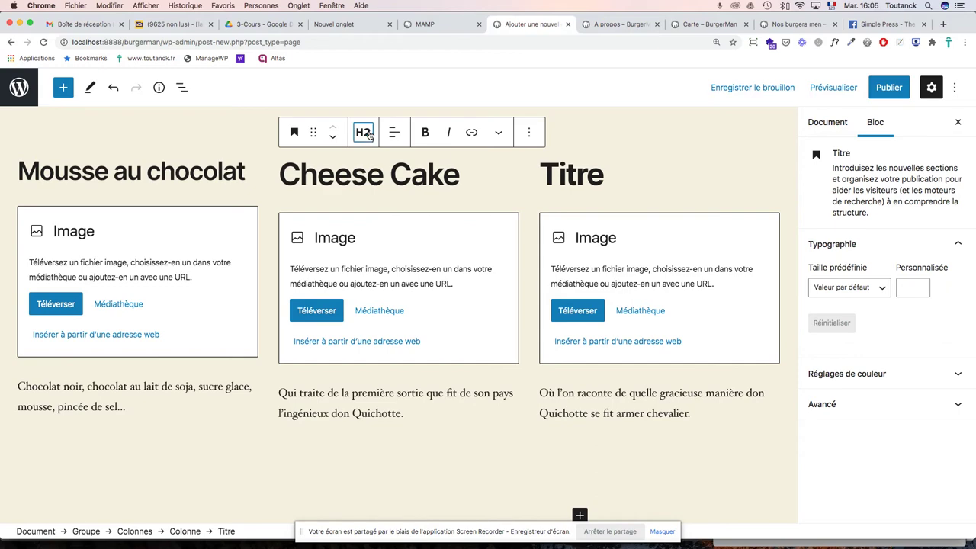
{"action": "left_click", "coordinate": [363, 133]}
{"action": "left_click", "coordinate": [408, 170]}
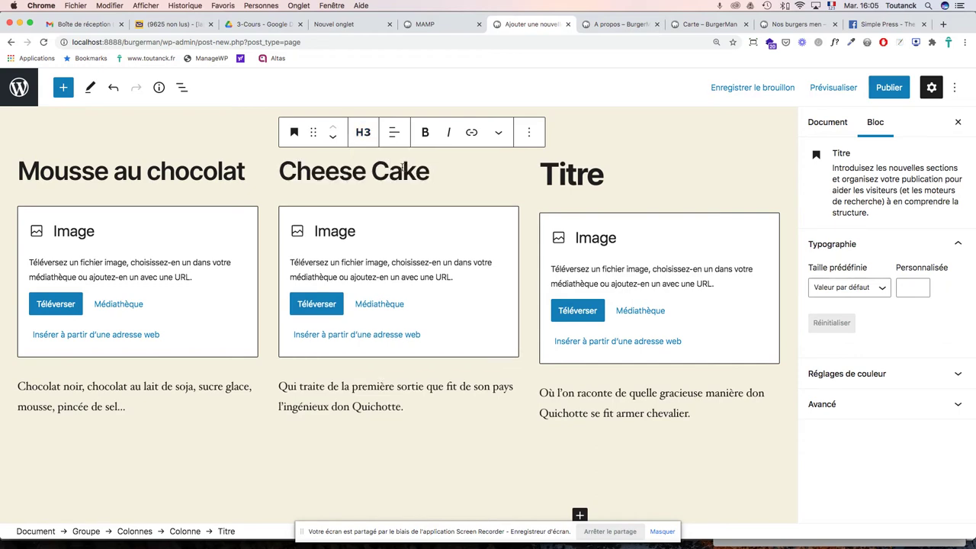
Step: Replace the middle column's placeholder paragraph with the Cheese Cake ingredients copied from the PDF in Acrobat, capitalizing "Biscuits" and ending the text with "..."
{"action": "key", "text": "super+Tab"}
{"action": "left_click_drag", "start_coordinate": [391, 243], "coordinate": [697, 264]}
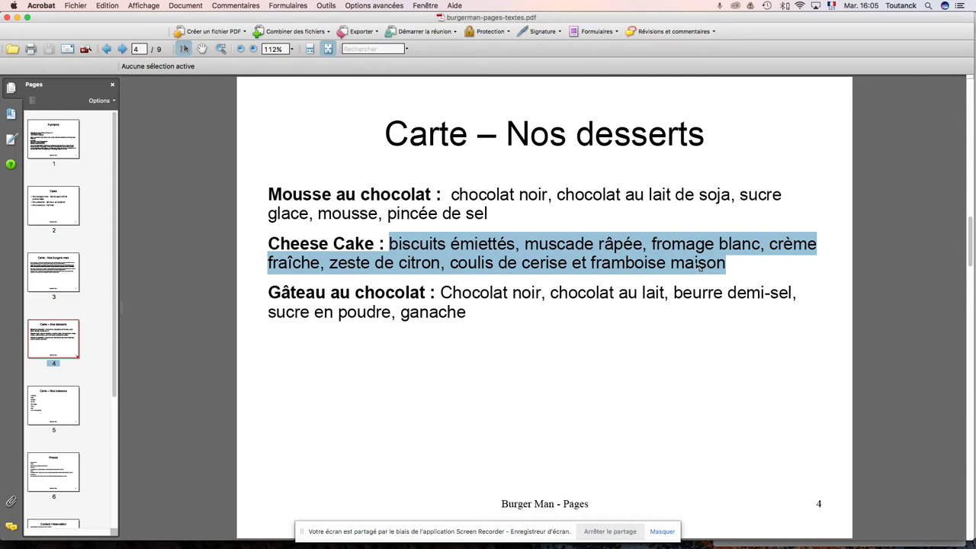
{"action": "key", "text": "super+Tab"}
{"action": "left_click", "coordinate": [404, 407]}
{"action": "left_click_drag", "start_coordinate": [405, 406], "coordinate": [281, 380]}
{"action": "type", "text": "biscuits émiettés, muscade râpée, fromage blanc, crèmefraiche, zeste de citron, coulis de cerise et framboise maison"}
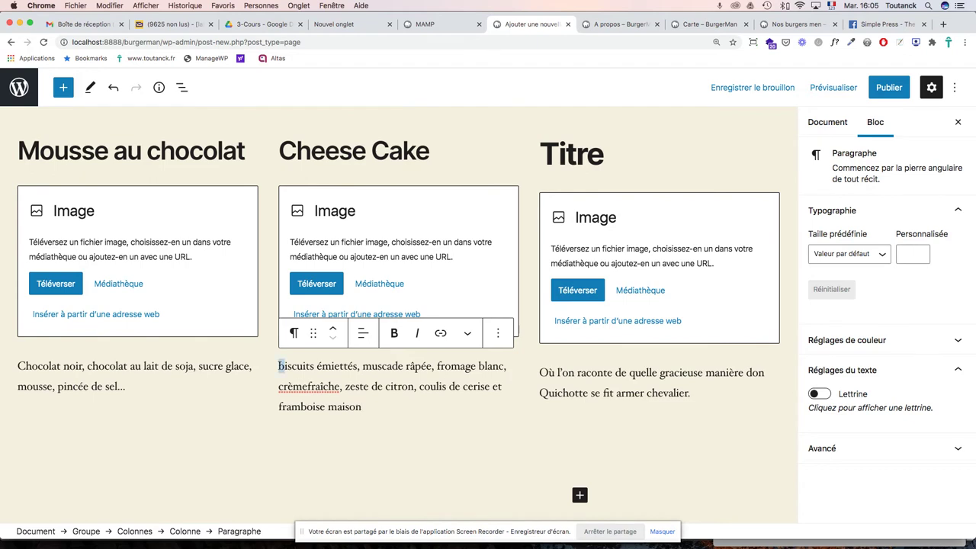
{"action": "type", "text": "B"}
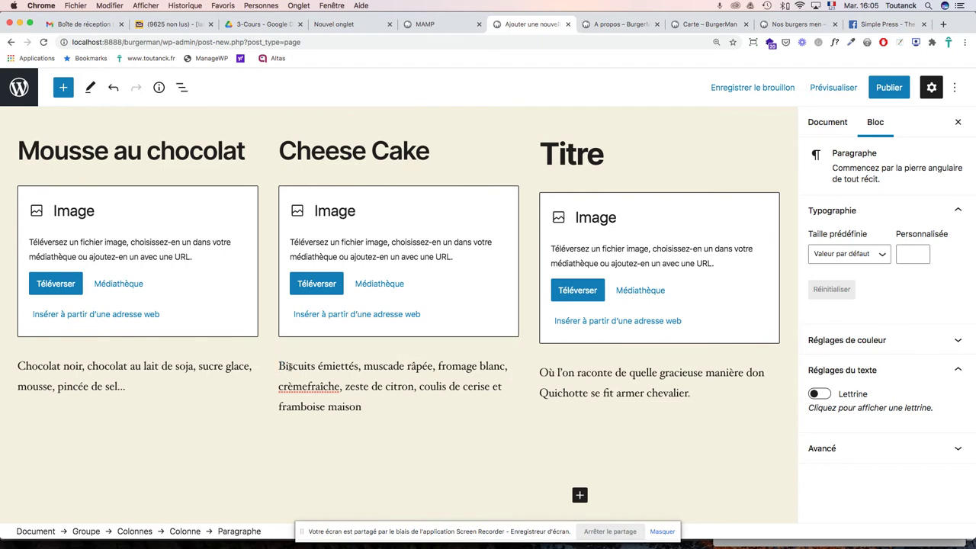
{"action": "type", "text": "..."}
Step: Replace the third column's heading with "Gâteau au chocolat" copied from the PDF in Acrobat, and make it an H3
{"action": "key", "text": "super+Tab"}
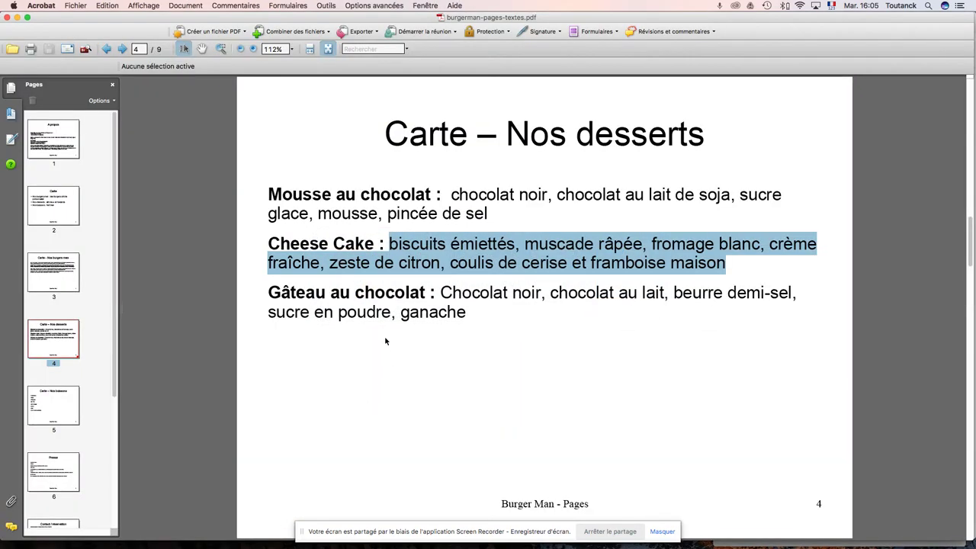
{"action": "left_click_drag", "start_coordinate": [425, 293], "coordinate": [265, 290]}
{"action": "key", "text": "super+c"}
{"action": "key", "text": "super+Tab"}
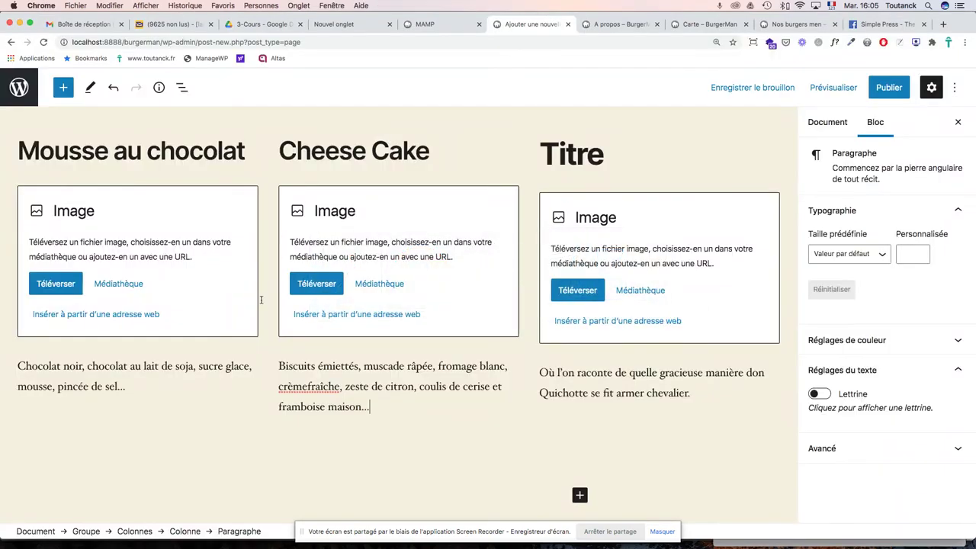
{"action": "double_click", "coordinate": [574, 154]}
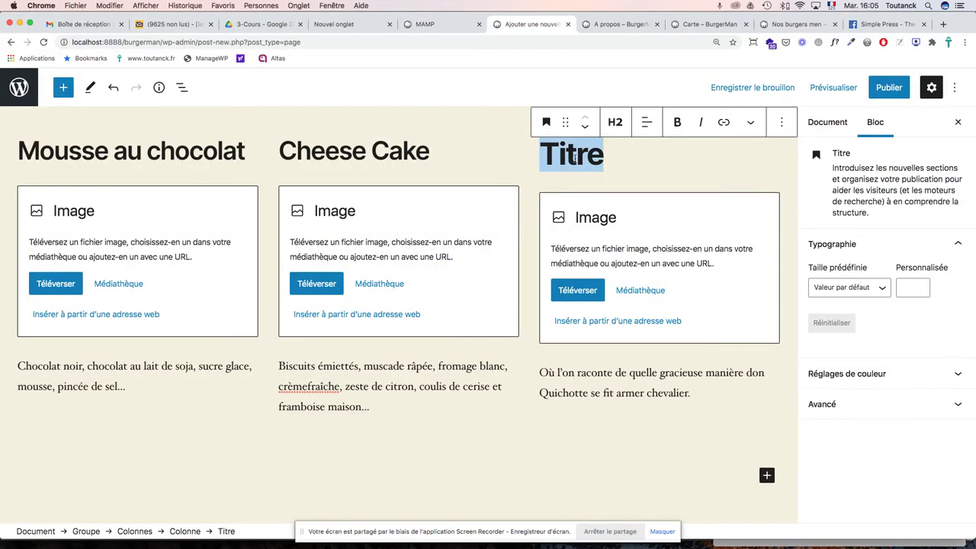
{"action": "key", "text": "super+v"}
{"action": "key", "text": "super+a"}
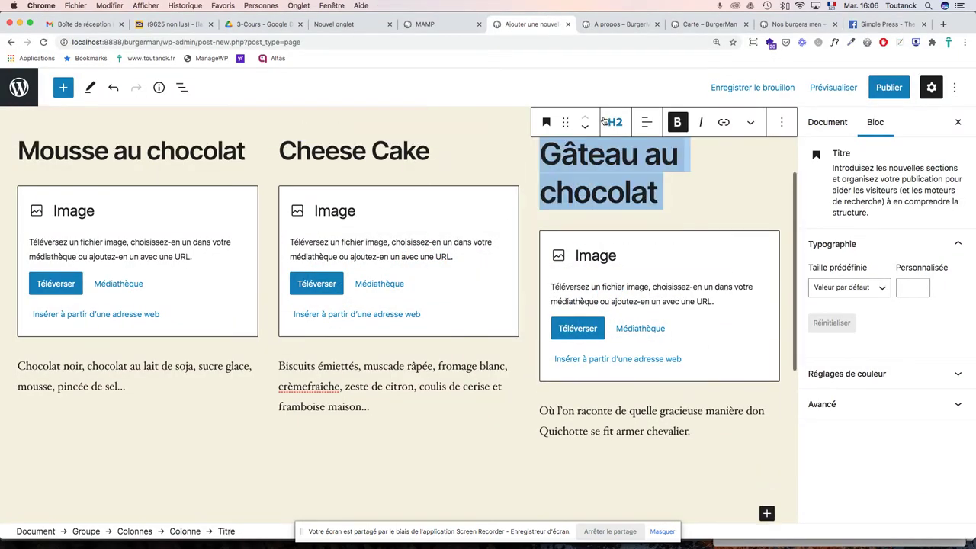
{"action": "left_click", "coordinate": [615, 122]}
{"action": "left_click", "coordinate": [661, 163]}
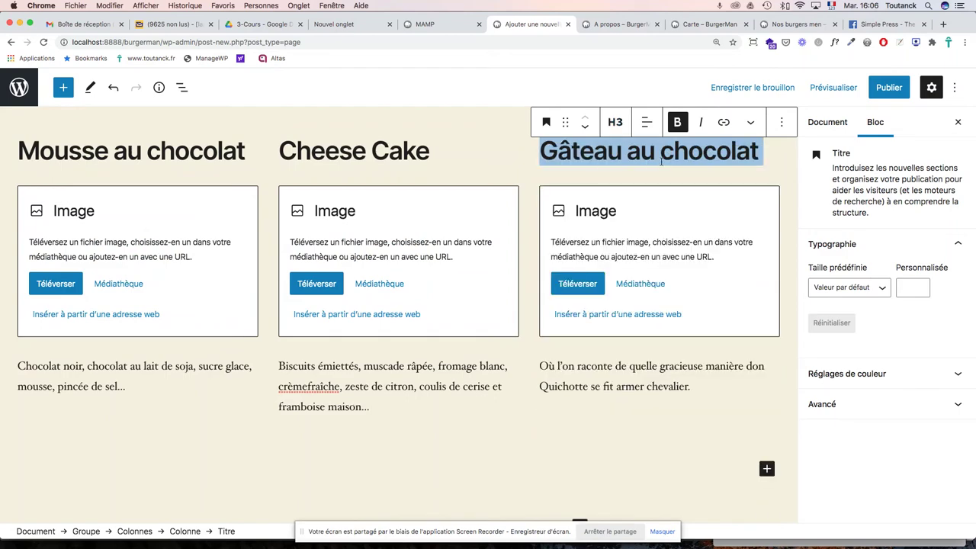
Step: Replace the third column's placeholder paragraph with the Gâteau au chocolat ingredients copied from the PDF in Acrobat, ending with "..."
{"action": "key", "text": "super+Tab"}
{"action": "left_click_drag", "start_coordinate": [440, 294], "coordinate": [470, 310]}
{"action": "key", "text": "super+Tab"}
{"action": "left_click", "coordinate": [614, 387]}
{"action": "left_click_drag", "start_coordinate": [692, 387], "coordinate": [545, 363]}
{"action": "scroll", "coordinate": [543, 371], "scroll_direction": "up", "scroll_amount": 1}
{"action": "key", "text": "super+c"}
{"action": "key", "text": "super+v"}
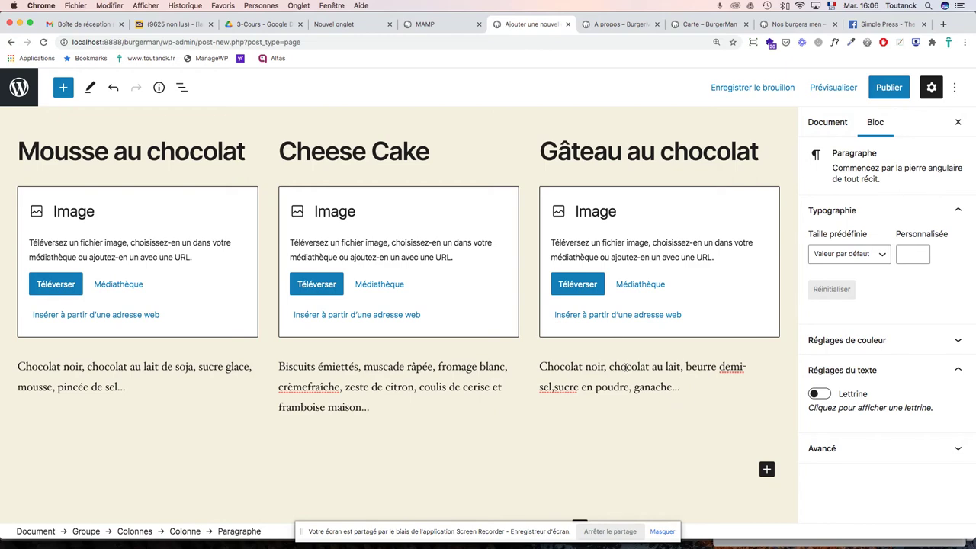
Step: Try to remove the empty paragraph block below the columns inside the group
{"action": "scroll", "coordinate": [674, 363], "scroll_direction": "up", "scroll_amount": 4}
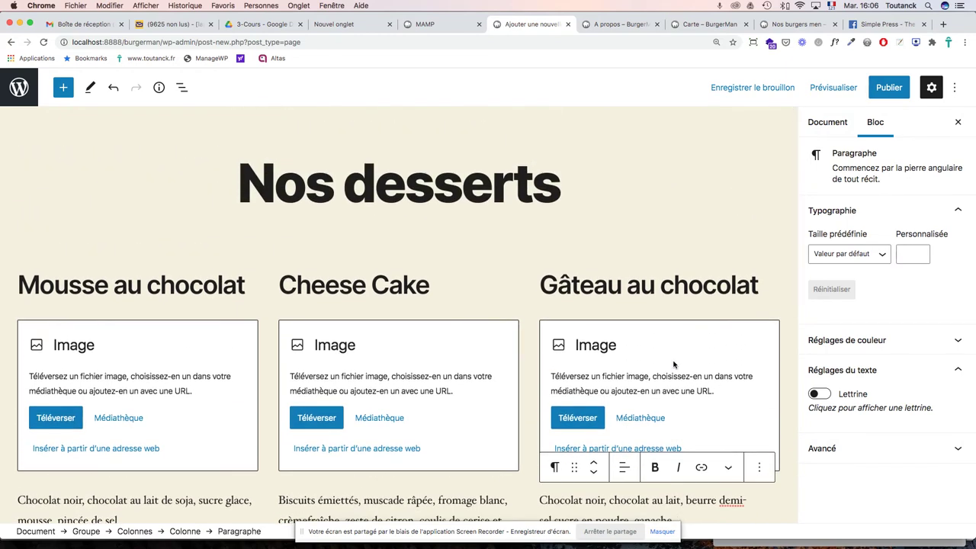
{"action": "scroll", "coordinate": [674, 365], "scroll_direction": "down", "scroll_amount": 10}
{"action": "scroll", "coordinate": [782, 188], "scroll_direction": "up", "scroll_amount": 3}
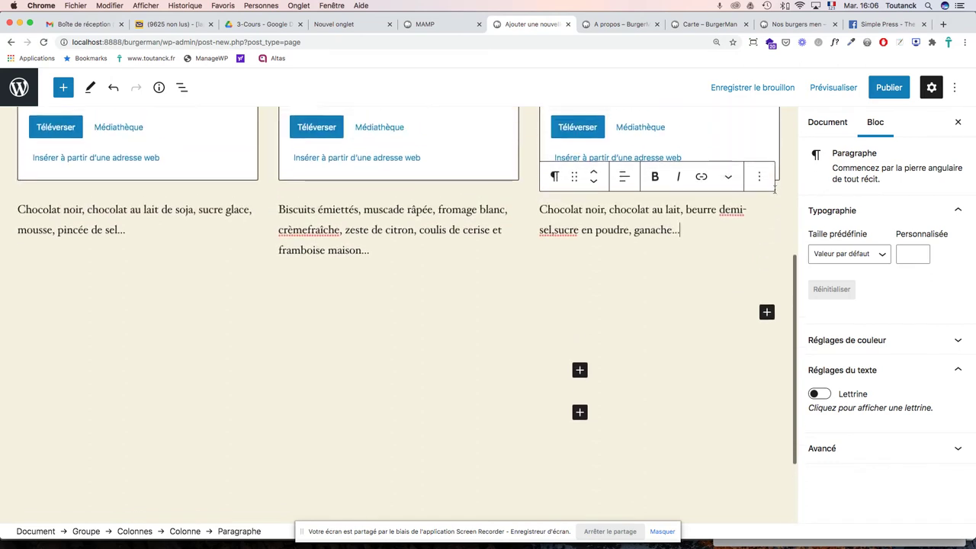
{"action": "left_click", "coordinate": [554, 383]}
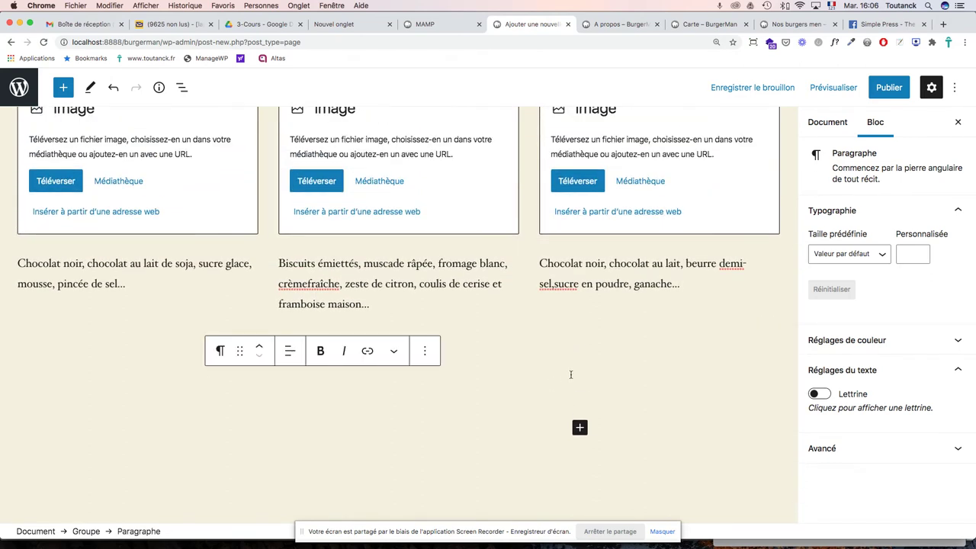
{"action": "left_click", "coordinate": [427, 350]}
{"action": "left_click", "coordinate": [457, 308]}
Step: Try twice to remove the empty paragraph block below the group at the end of the document
{"action": "scroll", "coordinate": [587, 397], "scroll_direction": "down", "scroll_amount": 3}
{"action": "left_click", "coordinate": [549, 397]}
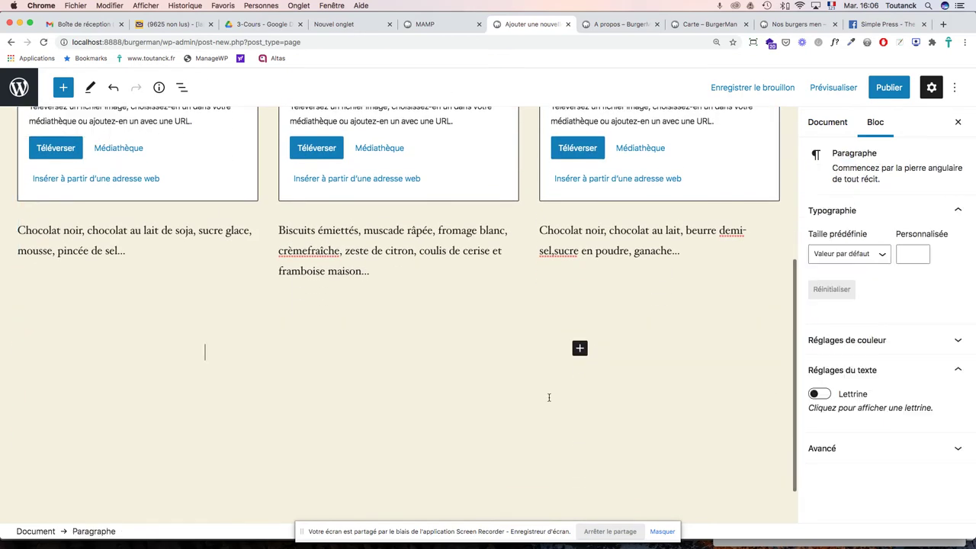
{"action": "left_click", "coordinate": [425, 317]}
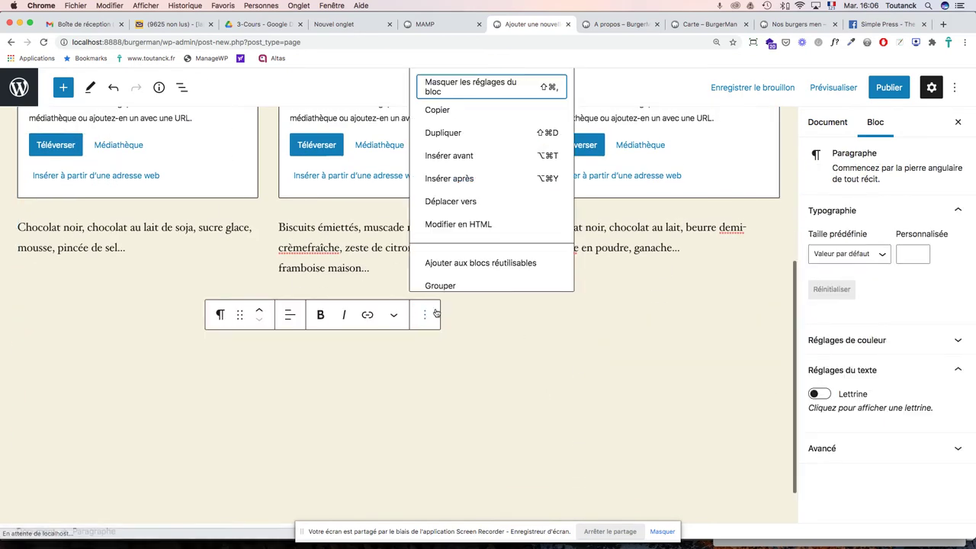
{"action": "scroll", "coordinate": [455, 273], "scroll_direction": "down", "scroll_amount": 2}
{"action": "left_click", "coordinate": [462, 270]}
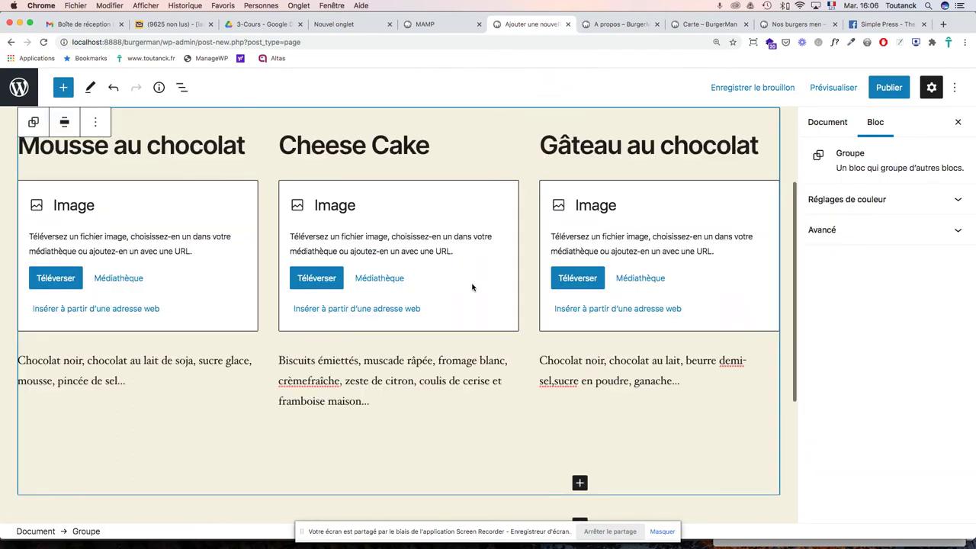
{"action": "scroll", "coordinate": [577, 433], "scroll_direction": "down", "scroll_amount": 3}
{"action": "left_click", "coordinate": [546, 359]}
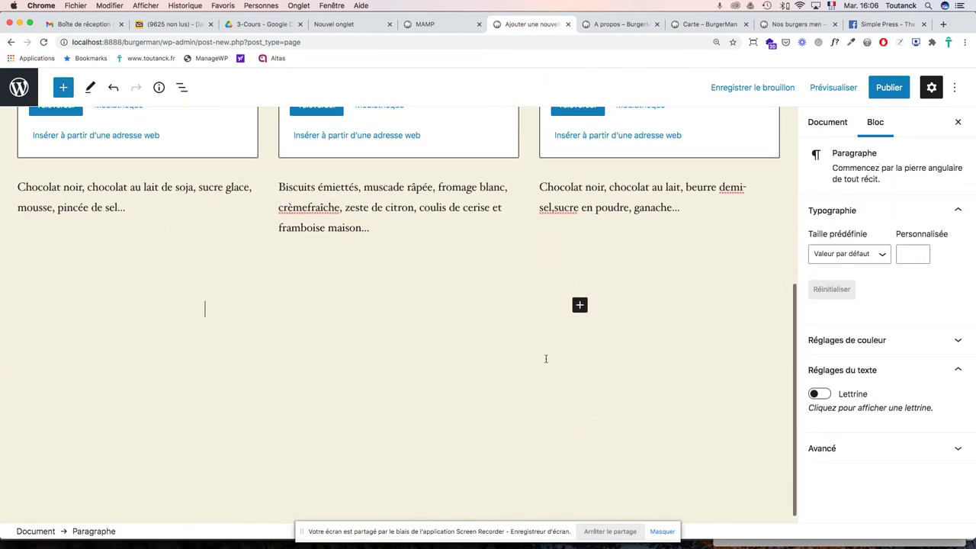
{"action": "left_click", "coordinate": [424, 275]}
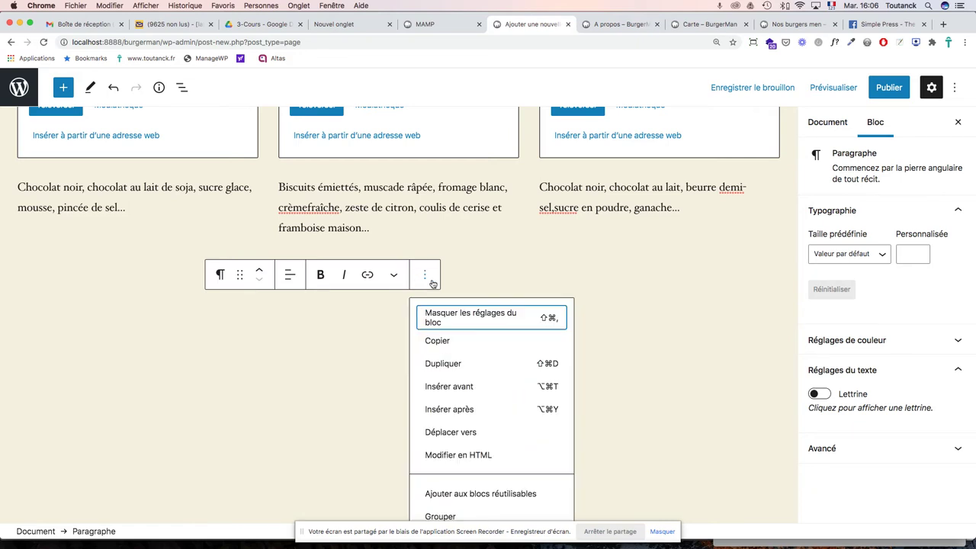
{"action": "scroll", "coordinate": [482, 478], "scroll_direction": "down", "scroll_amount": 2}
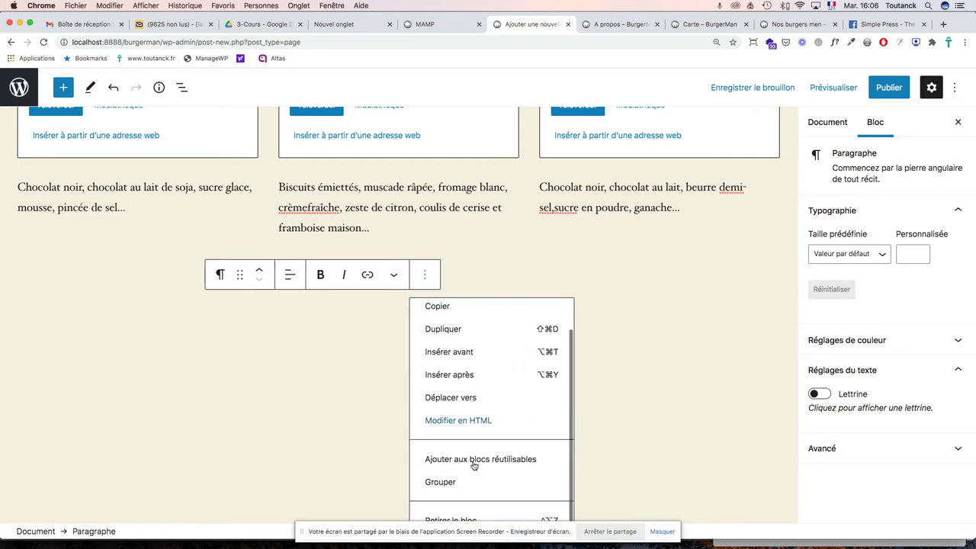
{"action": "left_click", "coordinate": [440, 518]}
Step: Try again to remove the empty paragraph block inside the group, below the three dessert columns
{"action": "scroll", "coordinate": [499, 416], "scroll_direction": "down", "scroll_amount": 4}
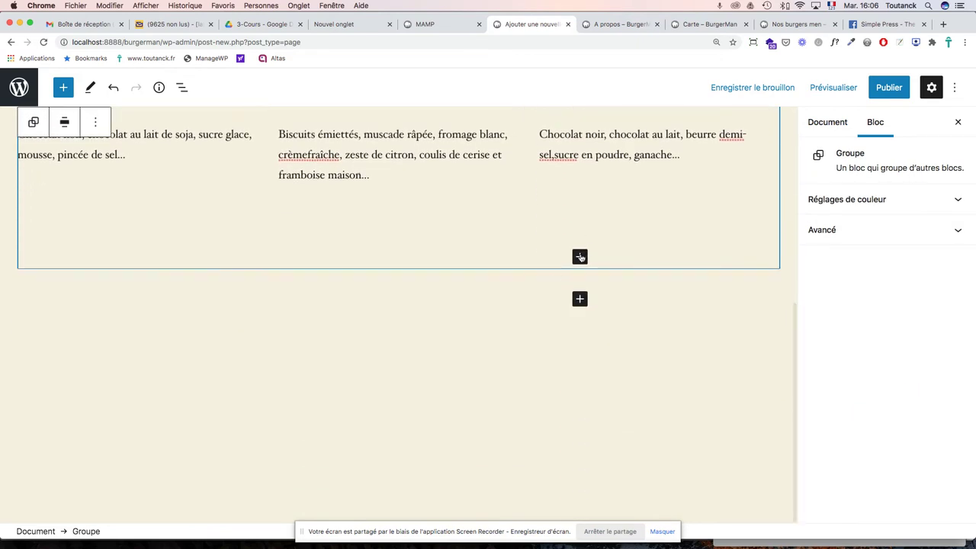
{"action": "left_click", "coordinate": [580, 257]}
{"action": "left_click", "coordinate": [551, 253]}
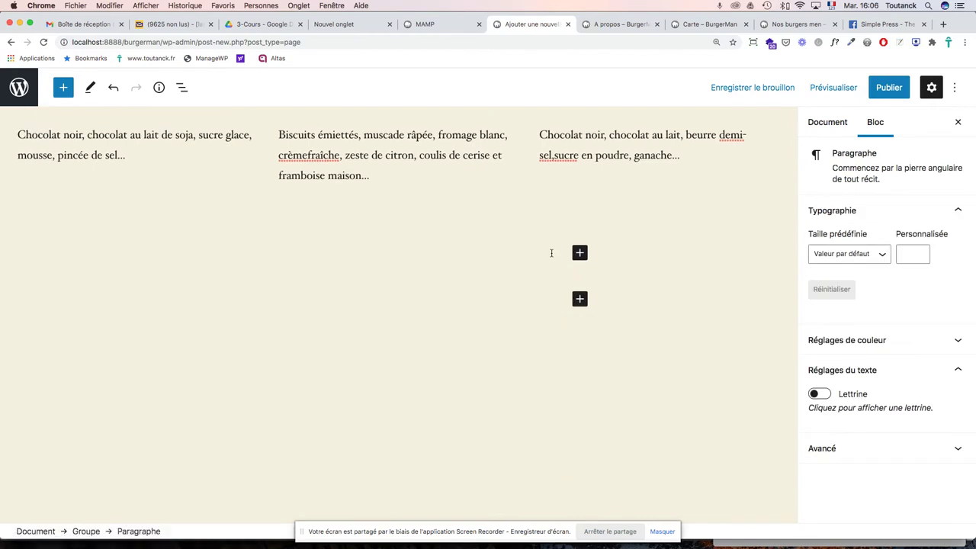
{"action": "left_click", "coordinate": [435, 229]}
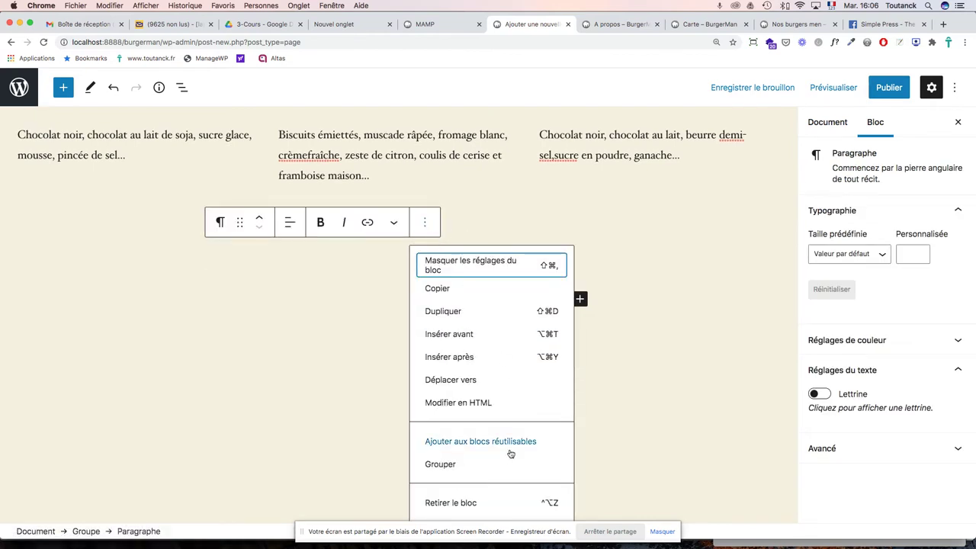
{"action": "left_click", "coordinate": [455, 502]}
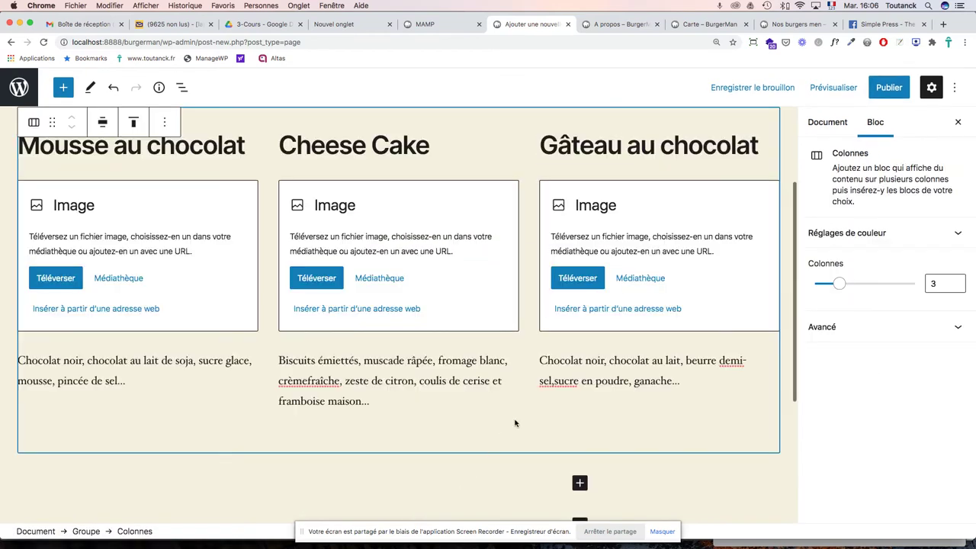
Step: Enter the test text "xbb" in the empty paragraph below the columns and remove that block
{"action": "scroll", "coordinate": [534, 396], "scroll_direction": "down", "scroll_amount": 3}
{"action": "left_click", "coordinate": [518, 343]}
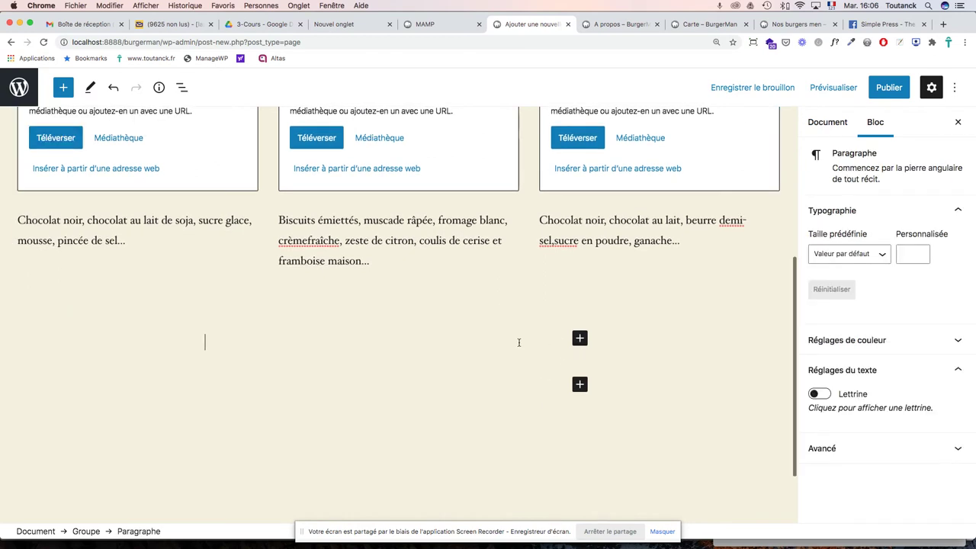
{"action": "type", "text": "x"}
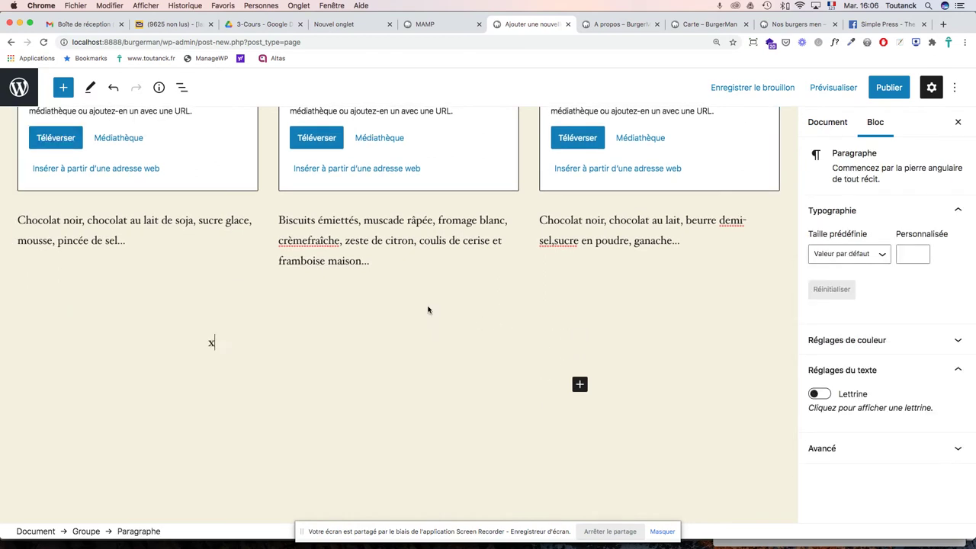
{"action": "type", "text": "bb"}
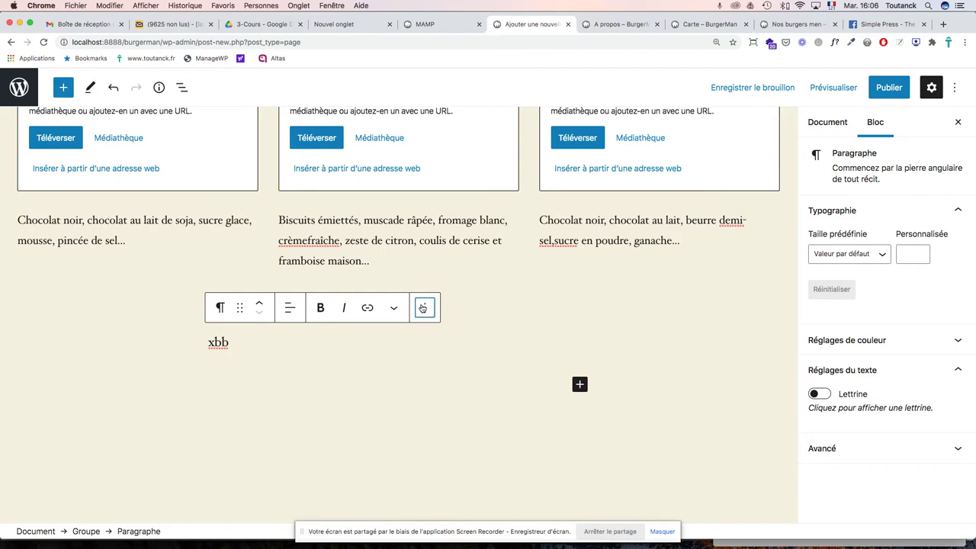
{"action": "left_click", "coordinate": [425, 307]}
{"action": "left_click", "coordinate": [457, 267]}
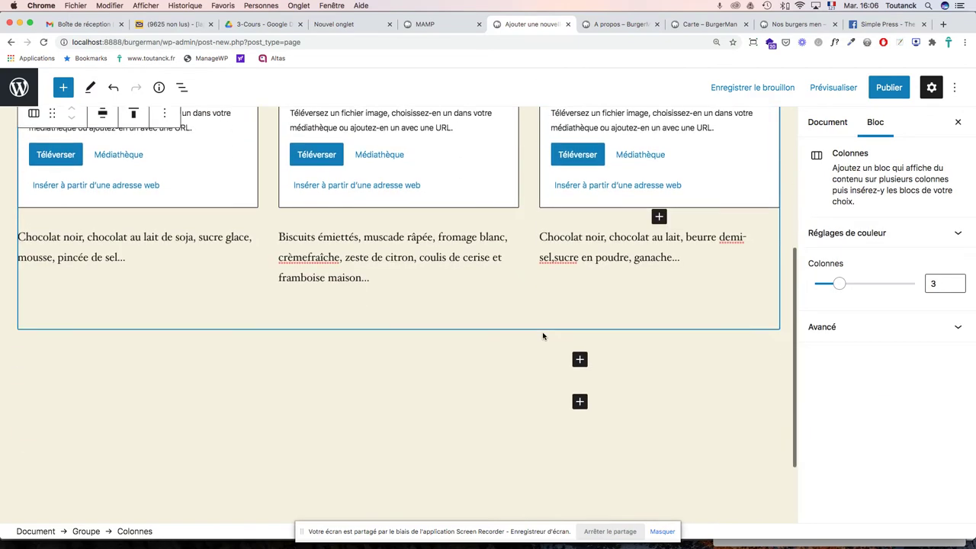
{"action": "scroll", "coordinate": [542, 334], "scroll_direction": "down", "scroll_amount": 3}
{"action": "scroll", "coordinate": [542, 333], "scroll_direction": "up", "scroll_amount": 5}
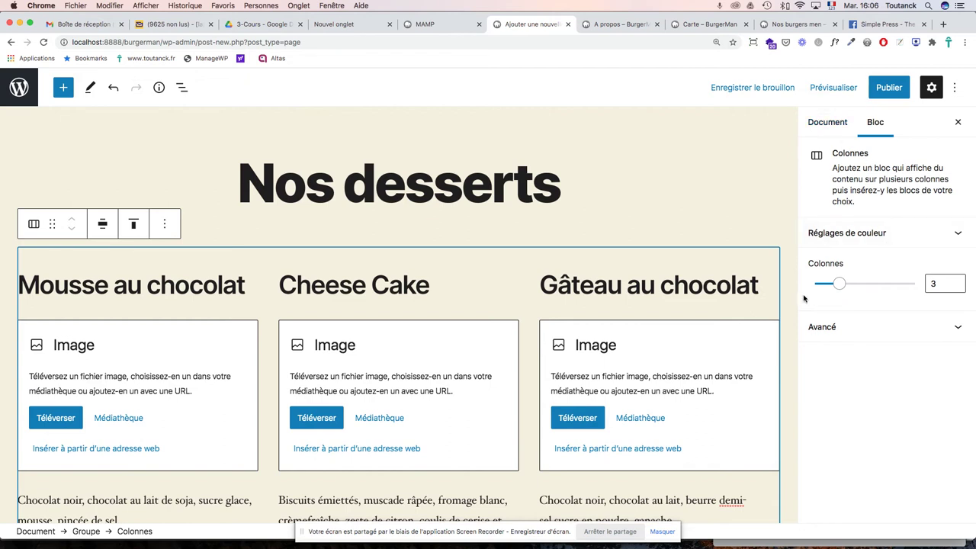
Step: Try 4 columns in the columns block and set the number back to 3
{"action": "left_click", "coordinate": [839, 285]}
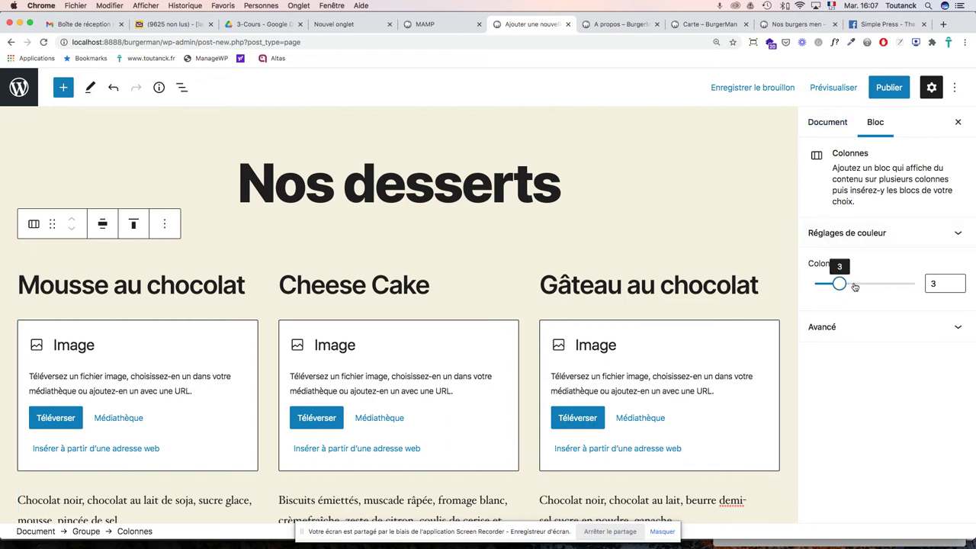
{"action": "left_click_drag", "start_coordinate": [855, 287], "coordinate": [861, 285]}
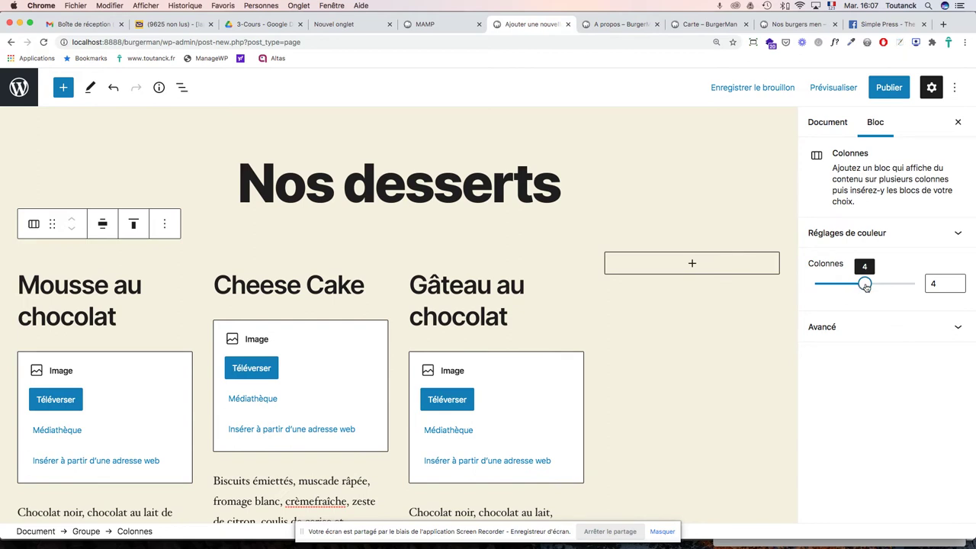
{"action": "double_click", "coordinate": [938, 284]}
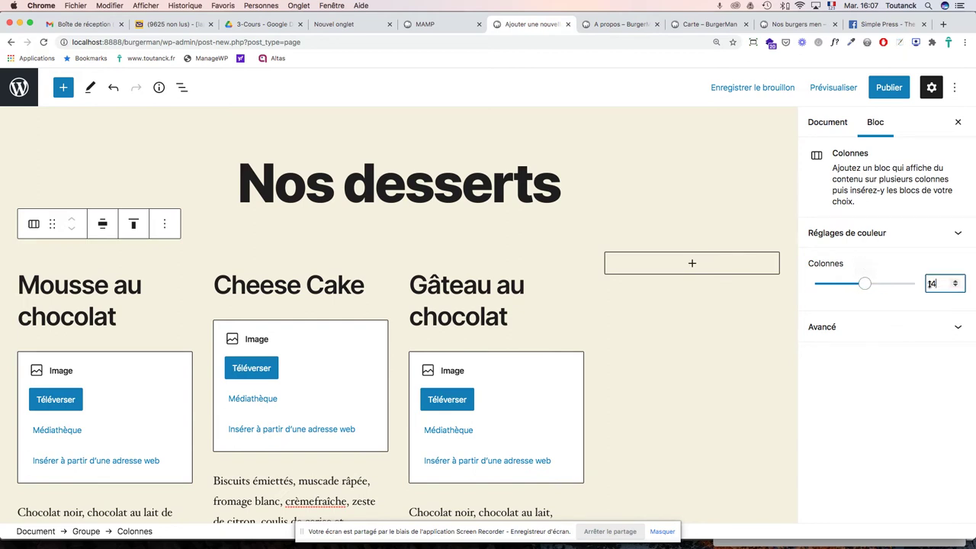
{"action": "type", "text": "3"}
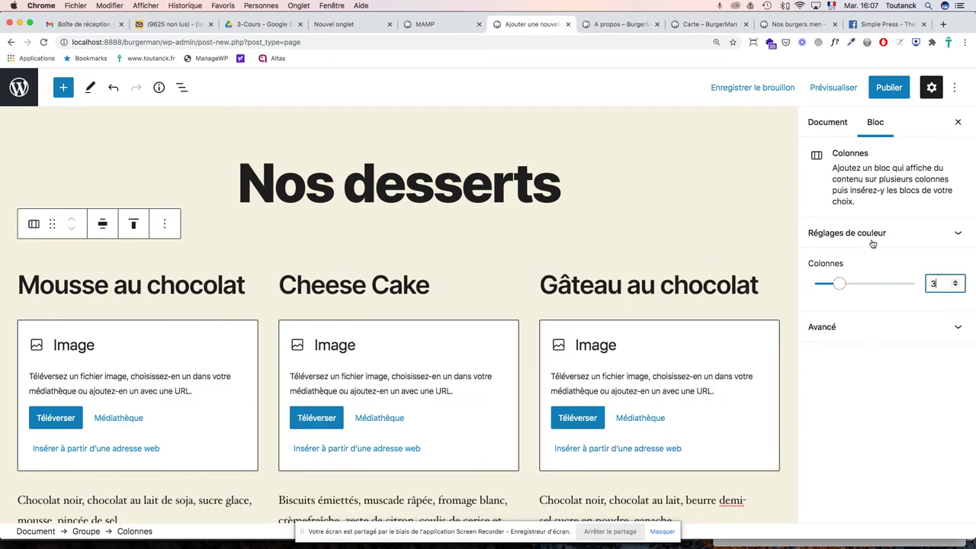
Step: Check the page attributes in the document settings and publish the "Nos desserts" page
{"action": "left_click", "coordinate": [816, 124]}
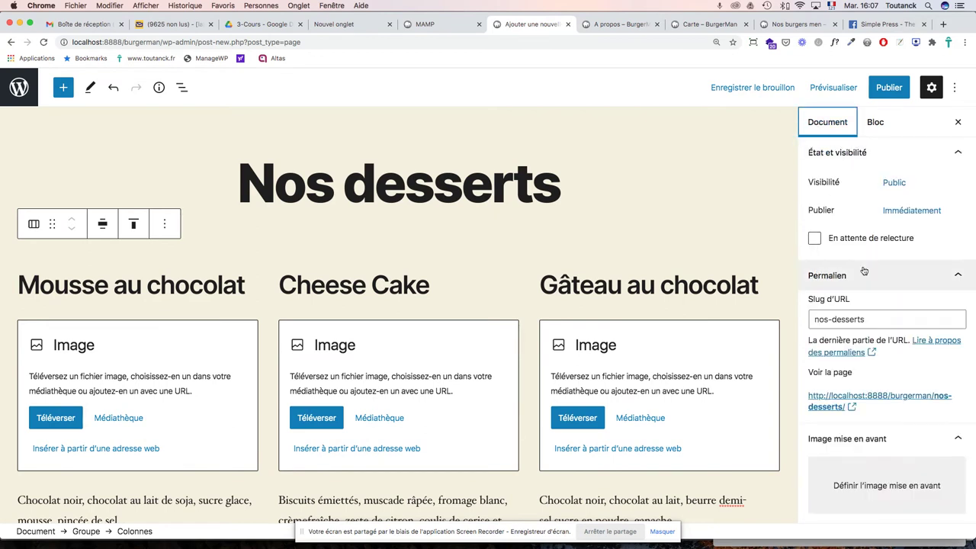
{"action": "scroll", "coordinate": [880, 295], "scroll_direction": "down", "scroll_amount": 5}
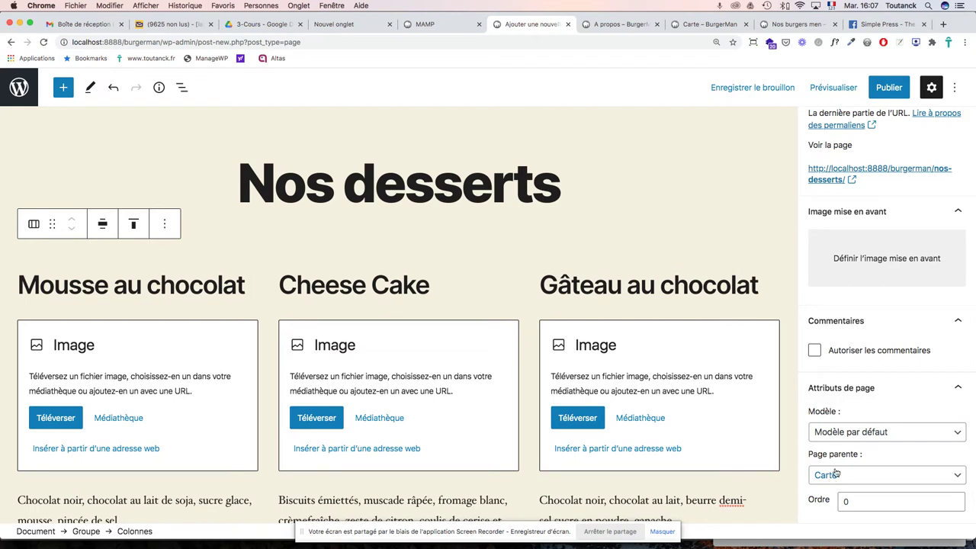
{"action": "left_click", "coordinate": [888, 88]}
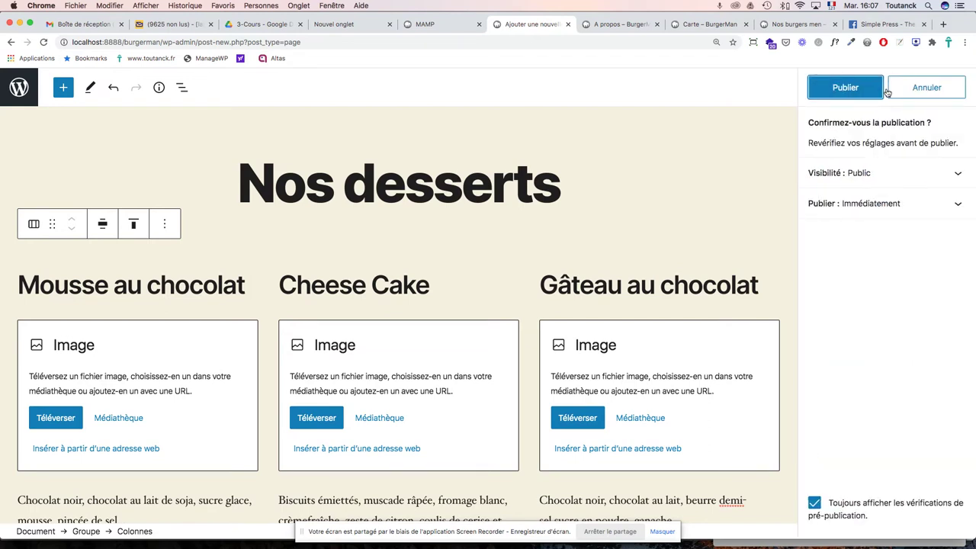
{"action": "left_click", "coordinate": [855, 89]}
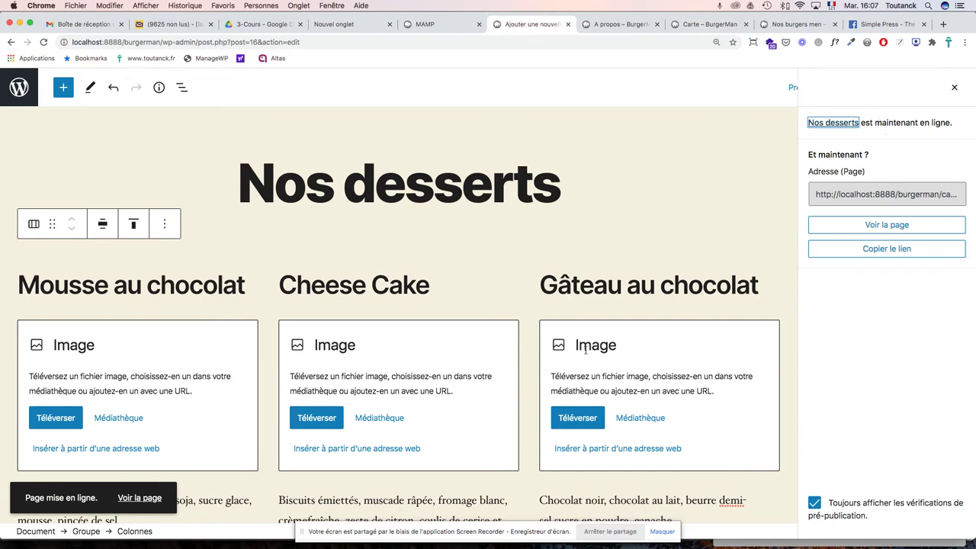
Step: View the published "Nos desserts" page and check the layout of its three dessert columns
{"action": "left_click", "coordinate": [874, 227]}
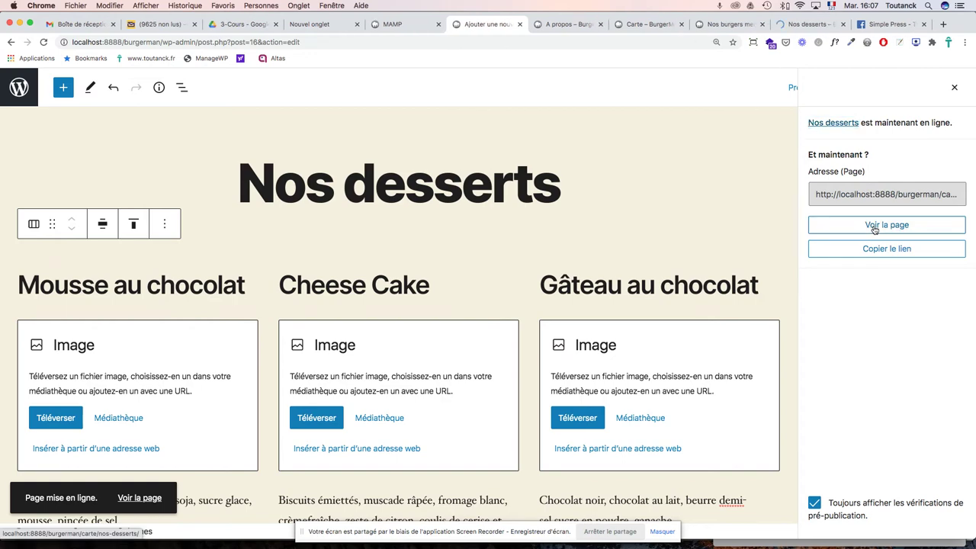
{"action": "left_click", "coordinate": [809, 24]}
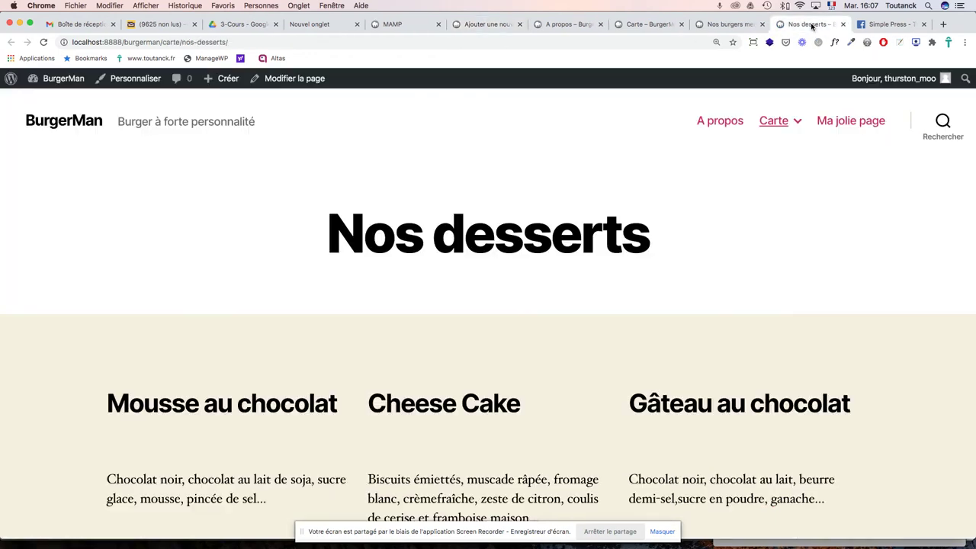
{"action": "scroll", "coordinate": [767, 168], "scroll_direction": "down", "scroll_amount": 5}
{"action": "scroll", "coordinate": [767, 168], "scroll_direction": "up", "scroll_amount": 4}
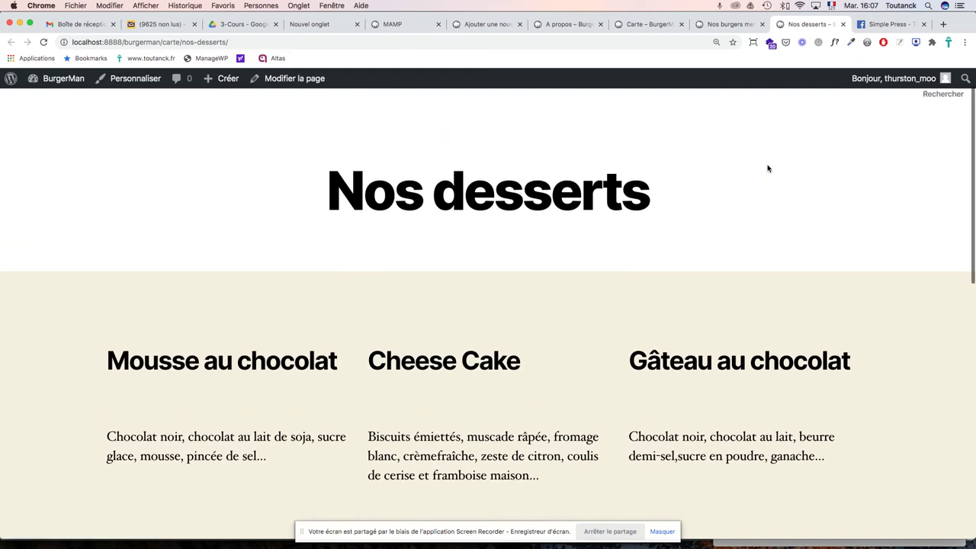
{"action": "scroll", "coordinate": [767, 168], "scroll_direction": "up", "scroll_amount": 1}
Step: Look up the "Carte – Nos boissons" page in the PDF in Acrobat, and return to the published desserts page in Chrome
{"action": "key", "text": "super+Tab"}
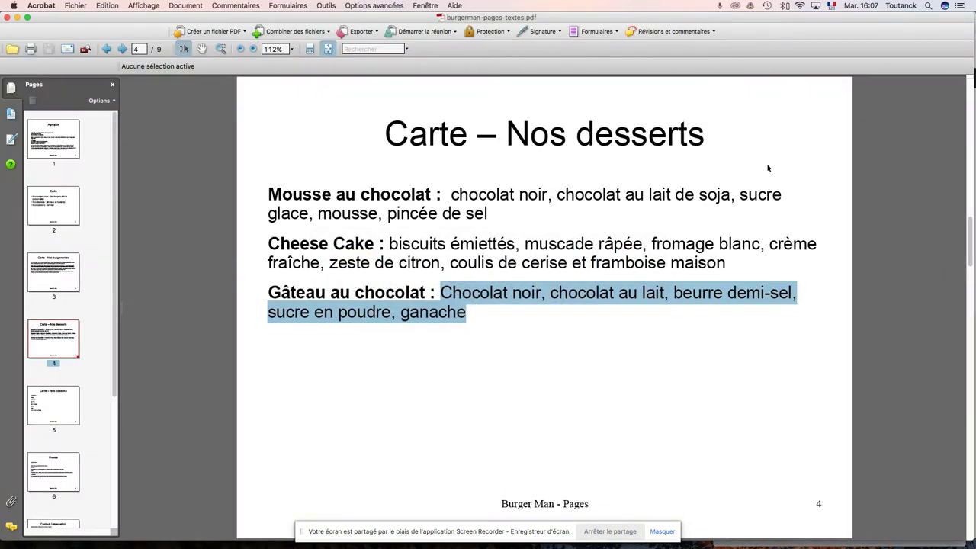
{"action": "left_click", "coordinate": [69, 412]}
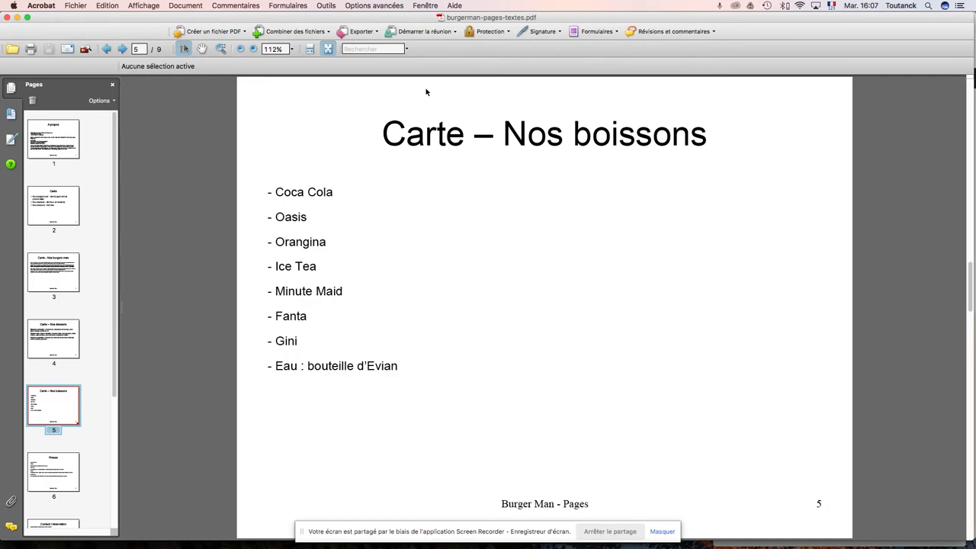
{"action": "key", "text": "super+Tab"}
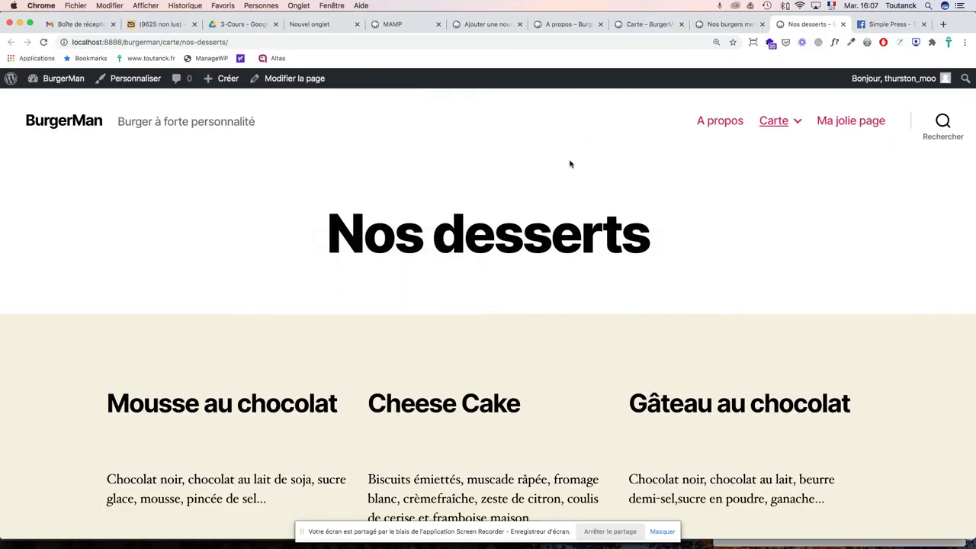
{"action": "scroll", "coordinate": [568, 160], "scroll_direction": "down", "scroll_amount": 10}
{"action": "scroll", "coordinate": [568, 158], "scroll_direction": "up", "scroll_amount": 10}
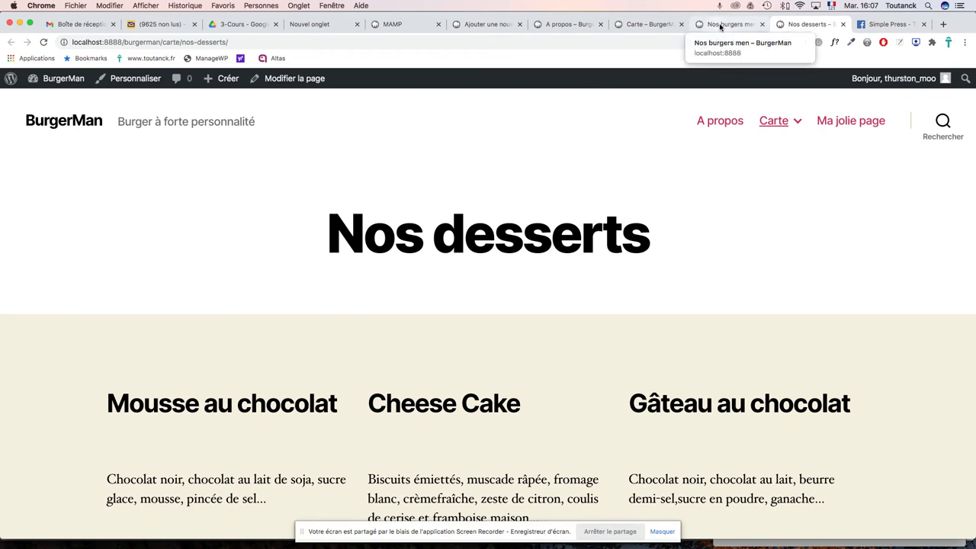
Step: Open the "Nos desserts" page for editing and center the "Mousse au chocolat" and "Cheese Cake" headings
{"action": "left_click", "coordinate": [289, 79]}
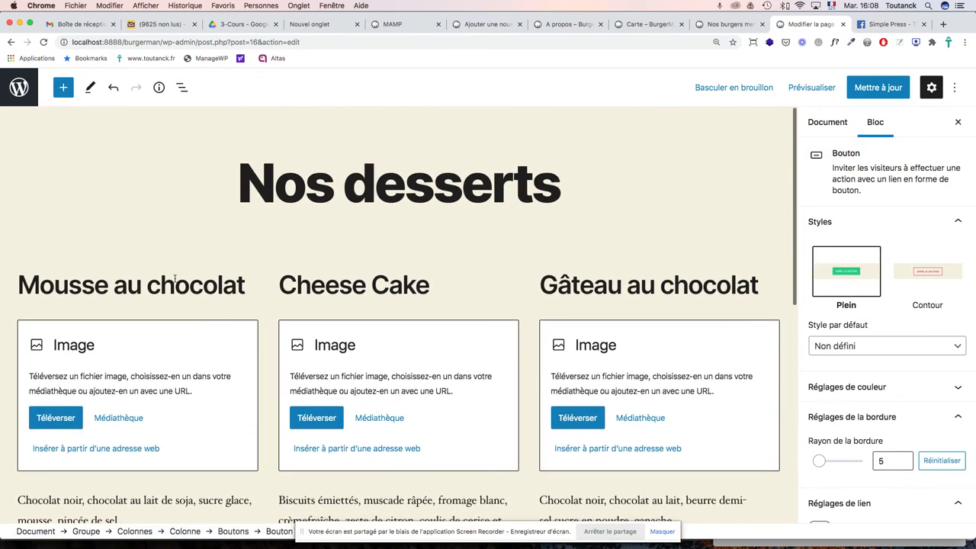
{"action": "triple_click", "coordinate": [175, 279]}
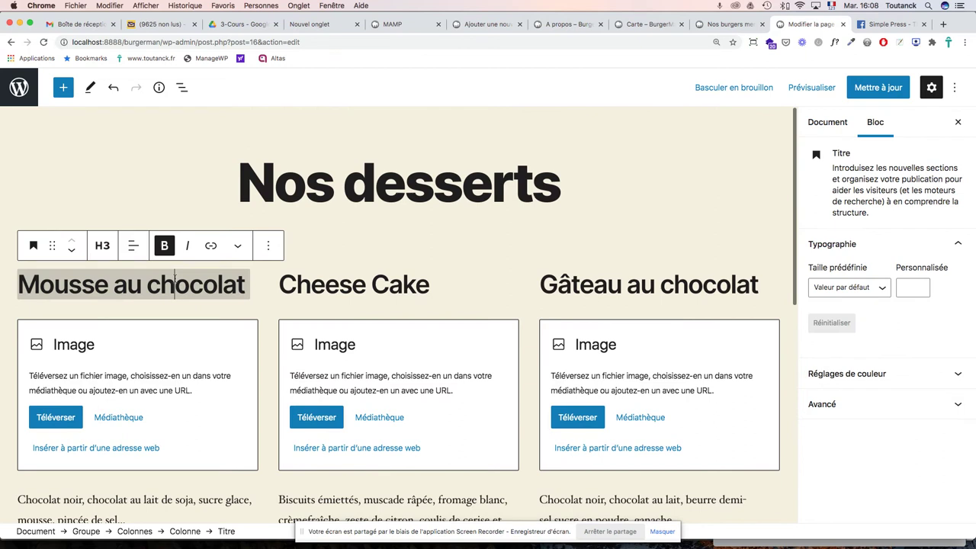
{"action": "left_click", "coordinate": [134, 248]}
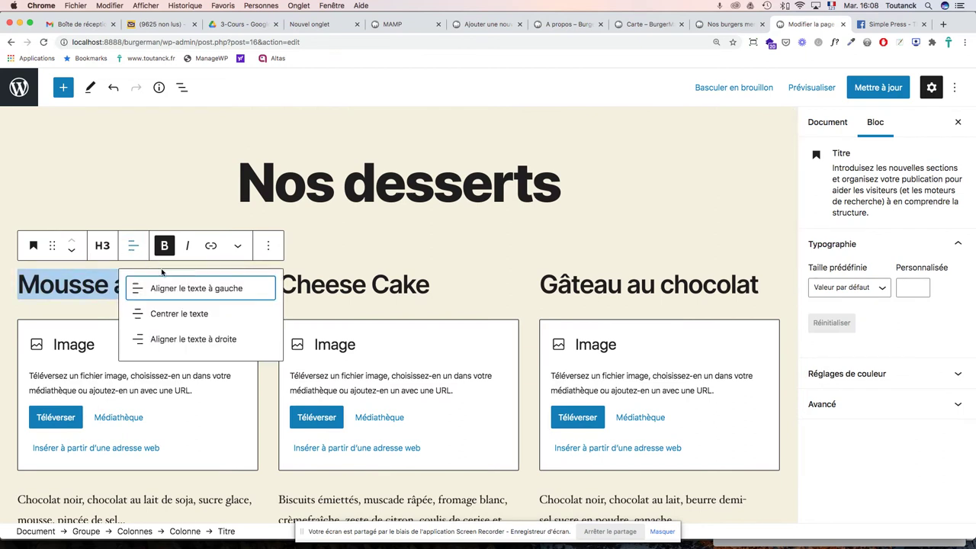
{"action": "left_click", "coordinate": [180, 315]}
{"action": "left_click_drag", "start_coordinate": [281, 286], "coordinate": [429, 286]}
{"action": "left_click", "coordinate": [395, 245]}
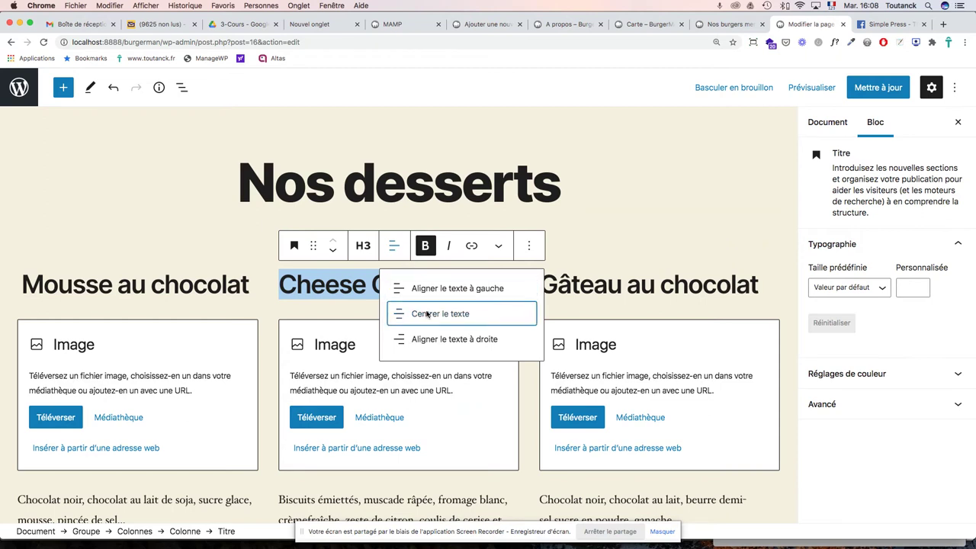
{"action": "left_click", "coordinate": [440, 313]}
Step: Center the "Gâteau au chocolat" heading and update the page
{"action": "triple_click", "coordinate": [594, 287]}
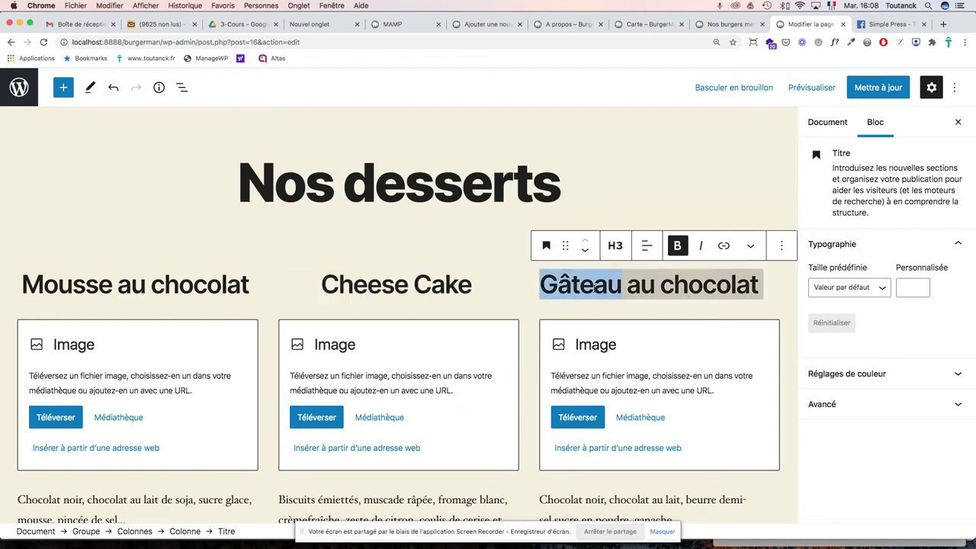
{"action": "left_click", "coordinate": [647, 245]}
{"action": "left_click", "coordinate": [671, 315]}
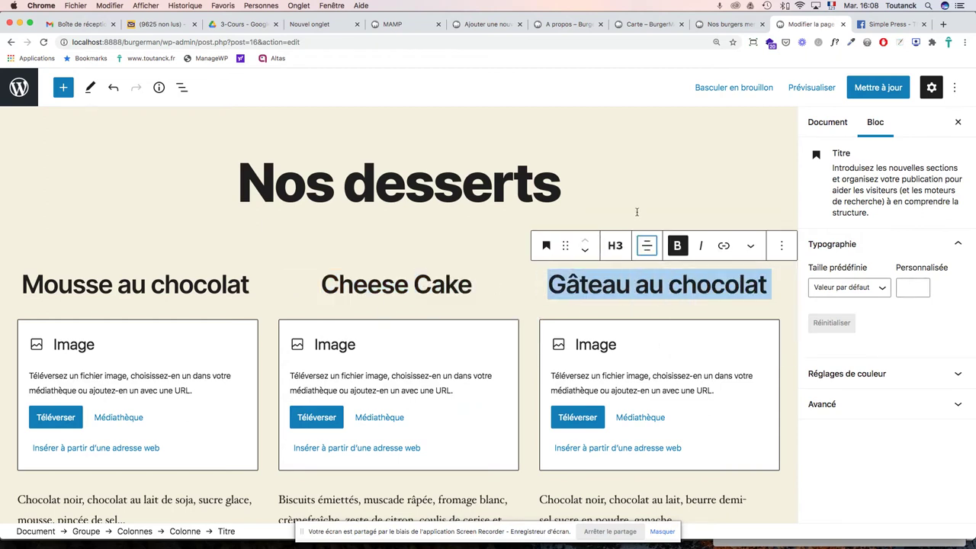
{"action": "scroll", "coordinate": [762, 214], "scroll_direction": "down", "scroll_amount": 1}
{"action": "left_click", "coordinate": [873, 92]}
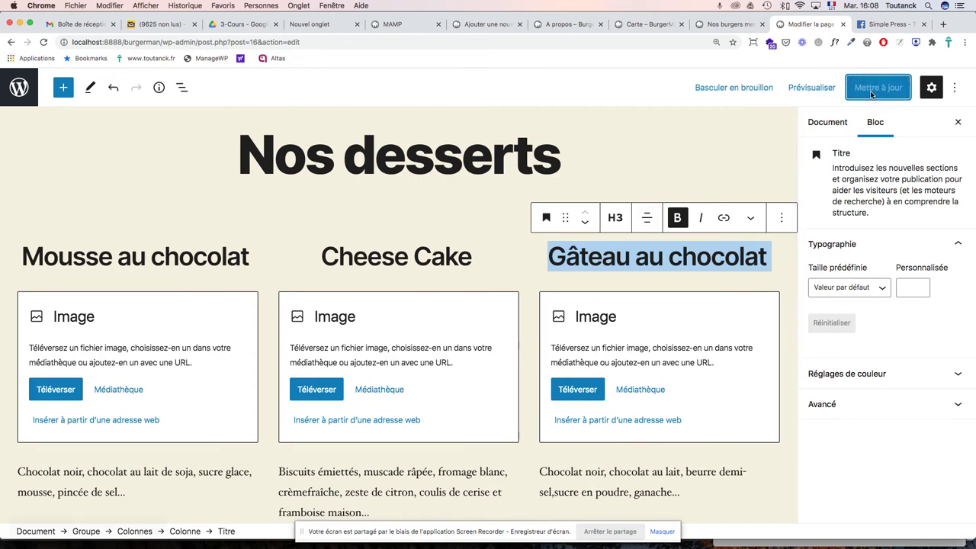
Step: Review the page's block structure and remove the empty button block from the "Mousse au chocolat" column
{"action": "left_click", "coordinate": [182, 88]}
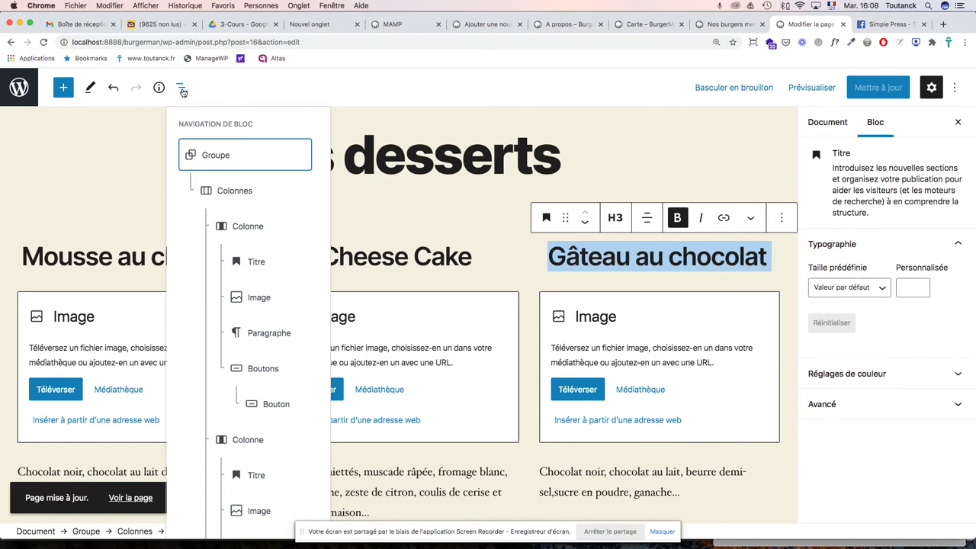
{"action": "scroll", "coordinate": [269, 241], "scroll_direction": "down", "scroll_amount": 6}
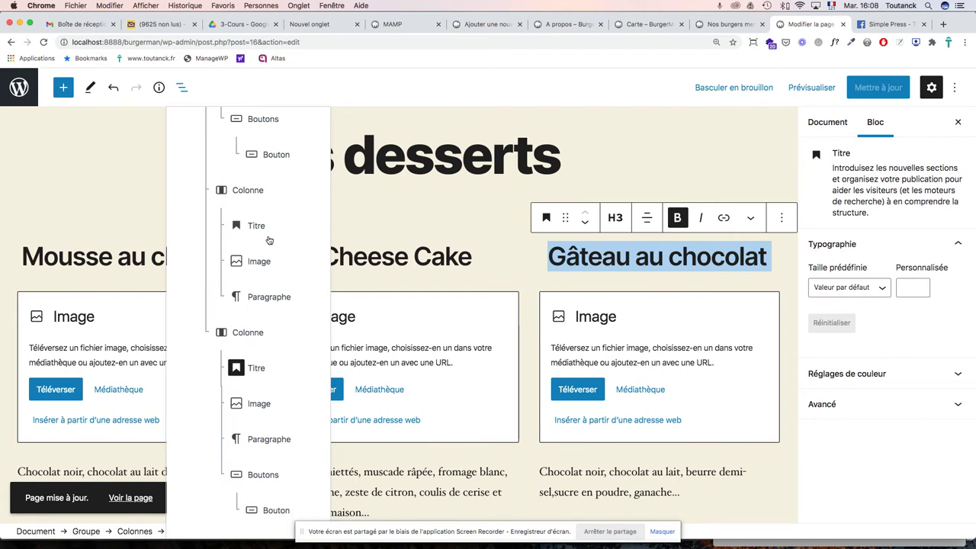
{"action": "scroll", "coordinate": [268, 241], "scroll_direction": "up", "scroll_amount": 6}
{"action": "scroll", "coordinate": [268, 241], "scroll_direction": "down", "scroll_amount": 3}
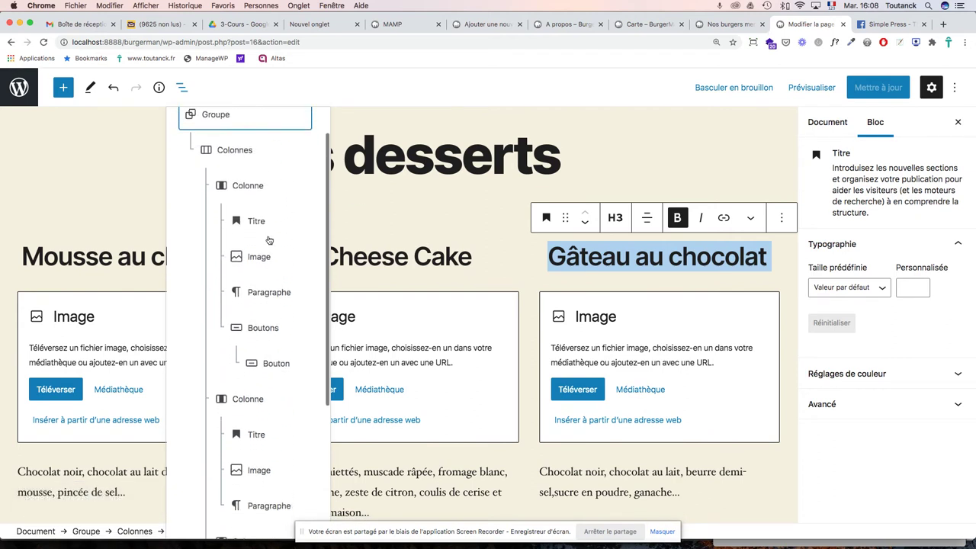
{"action": "left_click", "coordinate": [362, 79]}
{"action": "scroll", "coordinate": [447, 236], "scroll_direction": "down", "scroll_amount": 6}
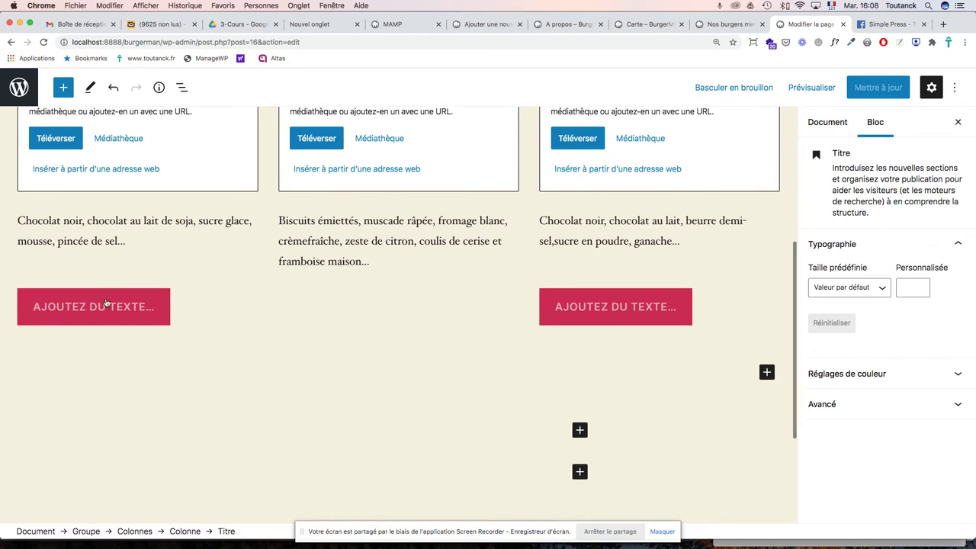
{"action": "left_click", "coordinate": [106, 304]}
{"action": "left_click", "coordinate": [241, 267]}
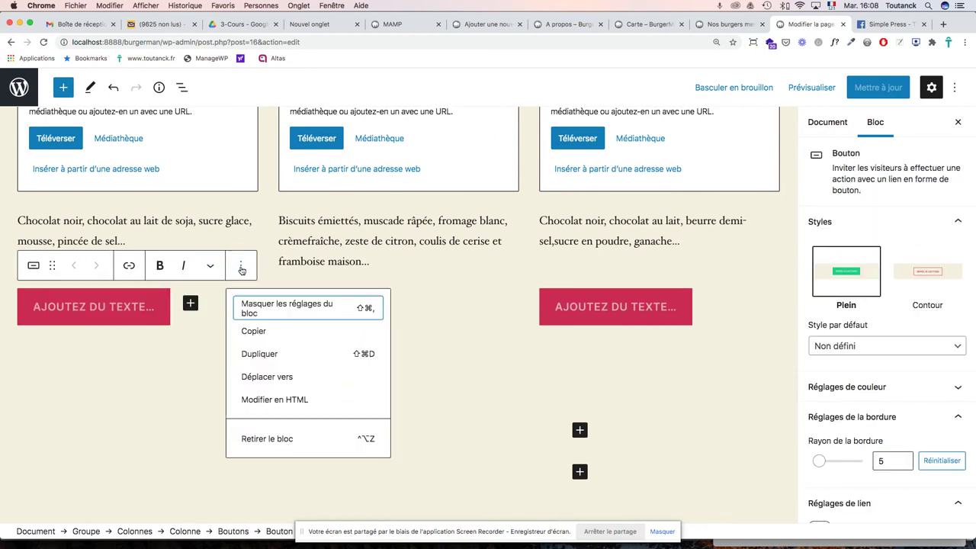
{"action": "left_click", "coordinate": [258, 438]}
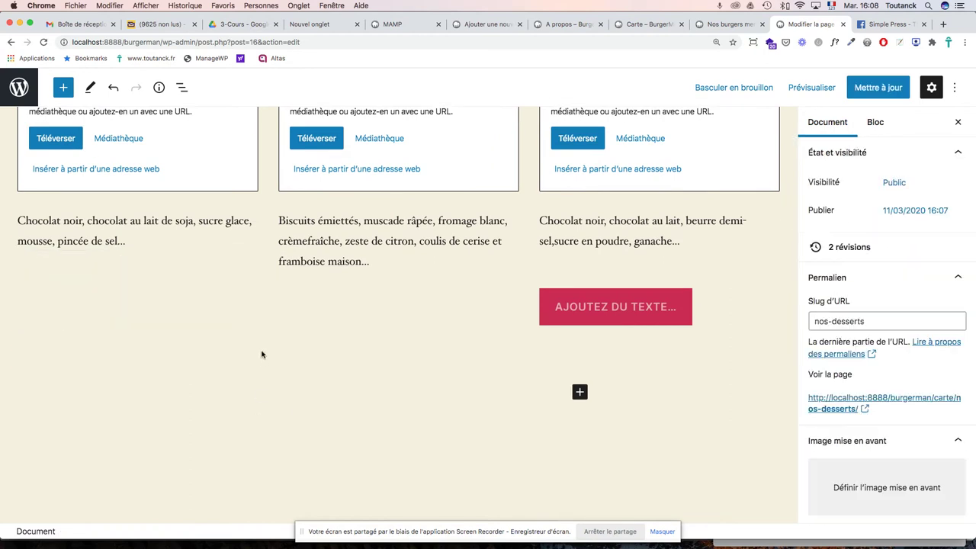
Step: Remove the empty button block from the "Gâteau au chocolat" column
{"action": "left_click", "coordinate": [550, 306]}
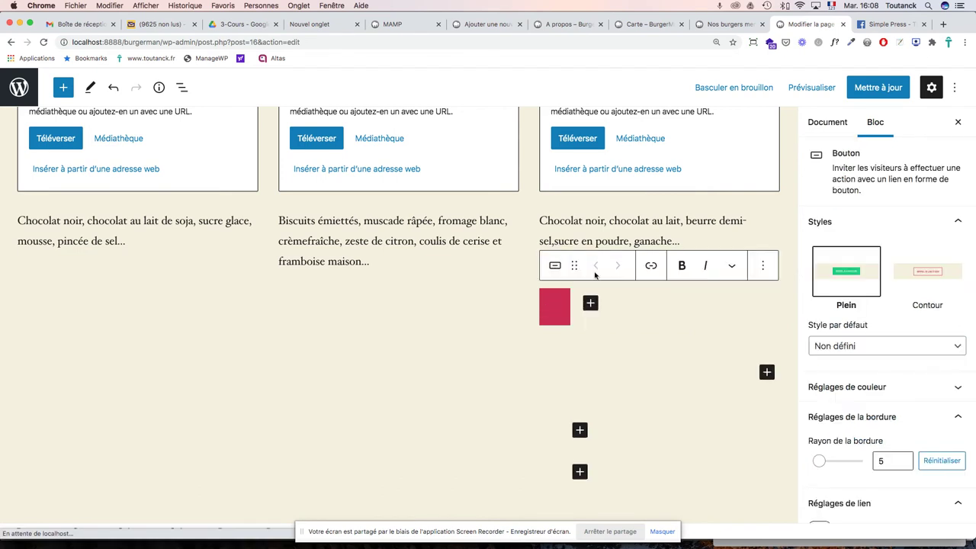
{"action": "left_click", "coordinate": [763, 269]}
{"action": "left_click", "coordinate": [806, 438]}
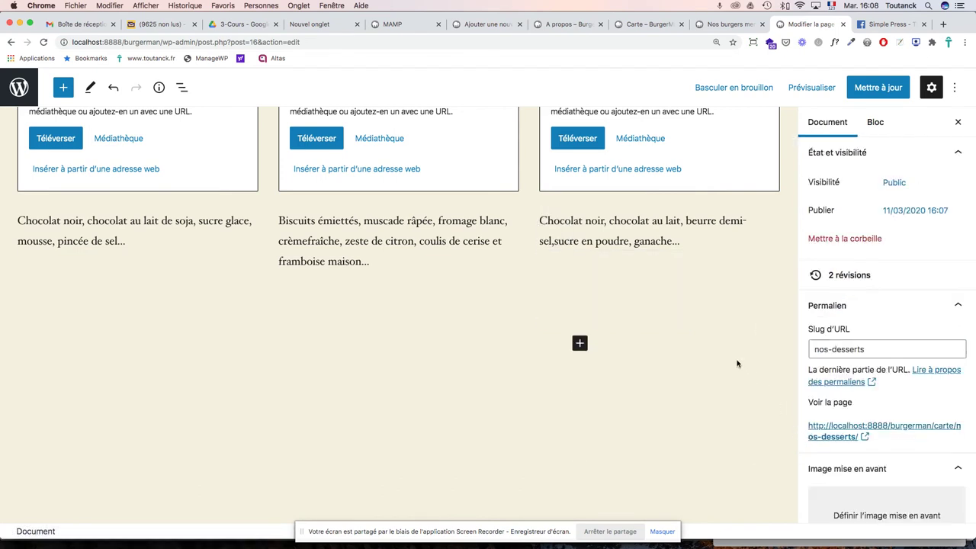
Step: Check the block navigation for leftover blocks at the top level of the page
{"action": "left_click", "coordinate": [181, 90]}
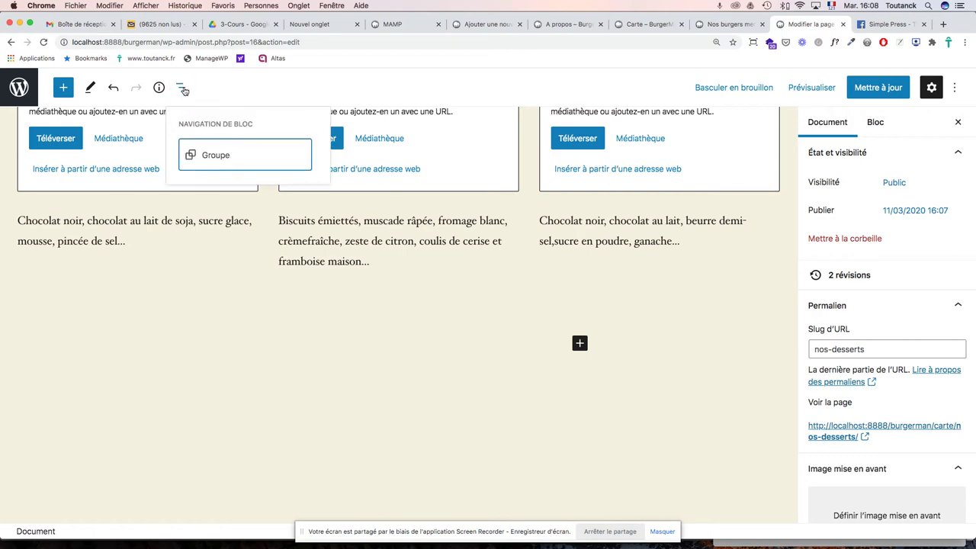
{"action": "scroll", "coordinate": [274, 215], "scroll_direction": "up", "scroll_amount": 5}
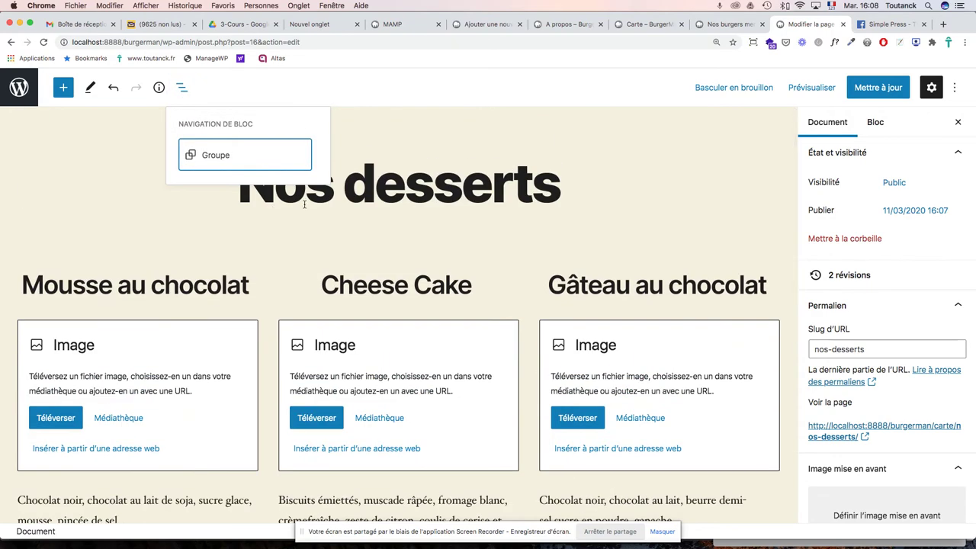
{"action": "left_click", "coordinate": [102, 156]}
{"action": "left_click", "coordinate": [182, 89]}
{"action": "left_click", "coordinate": [289, 225]}
{"action": "scroll", "coordinate": [290, 227], "scroll_direction": "down", "scroll_amount": 5}
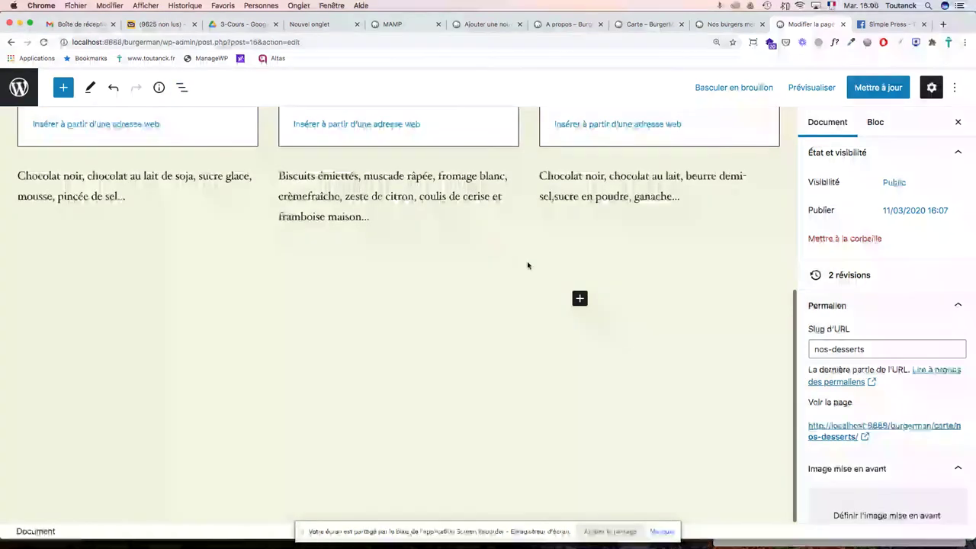
Step: Enter the test text "cxv" in a new paragraph below the group and remove that block
{"action": "left_click", "coordinate": [560, 300]}
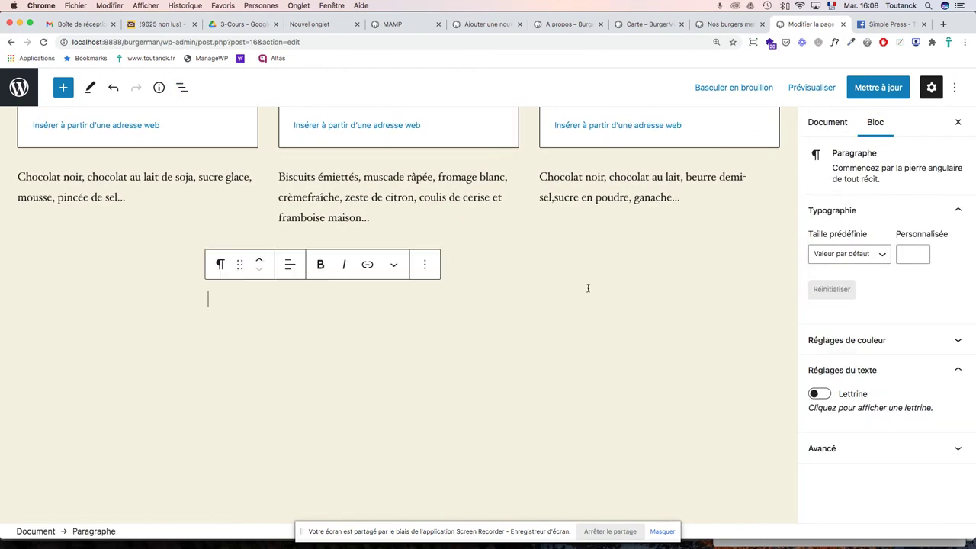
{"action": "type", "text": "cxv"}
{"action": "left_click", "coordinate": [425, 265]}
{"action": "scroll", "coordinate": [465, 457], "scroll_direction": "down", "scroll_amount": 2}
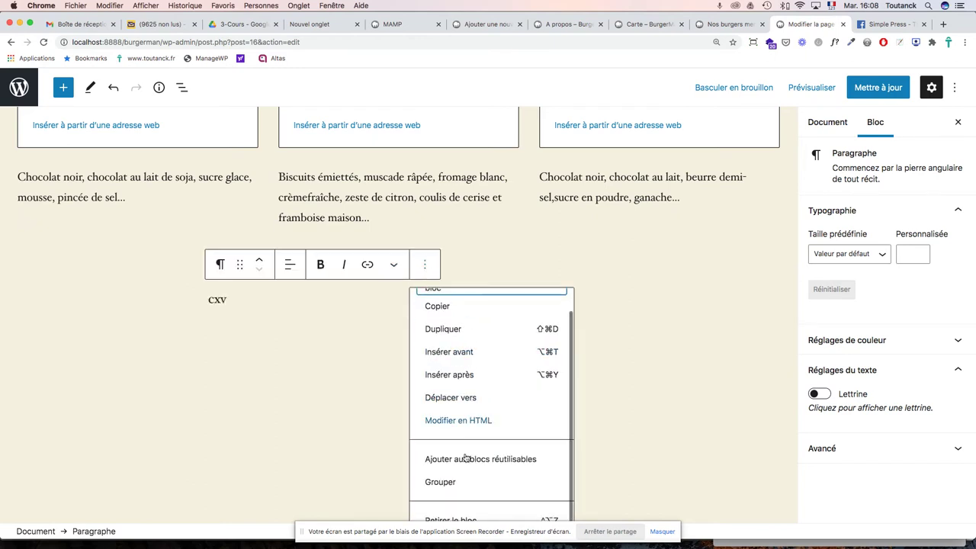
{"action": "left_click", "coordinate": [441, 514]}
Step: Remove the empty paragraph inside the group below the dessert columns and update the page
{"action": "scroll", "coordinate": [446, 505], "scroll_direction": "down", "scroll_amount": 4}
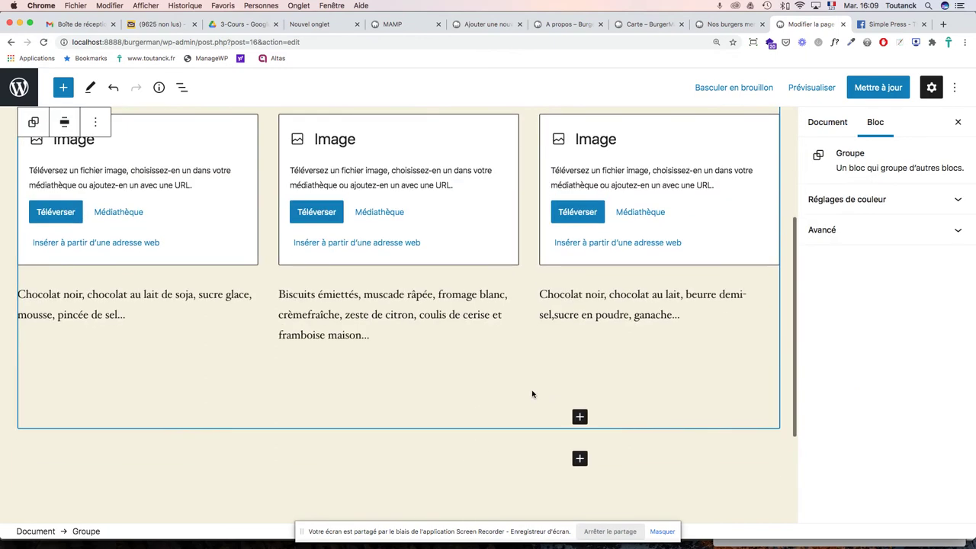
{"action": "left_click", "coordinate": [580, 345]}
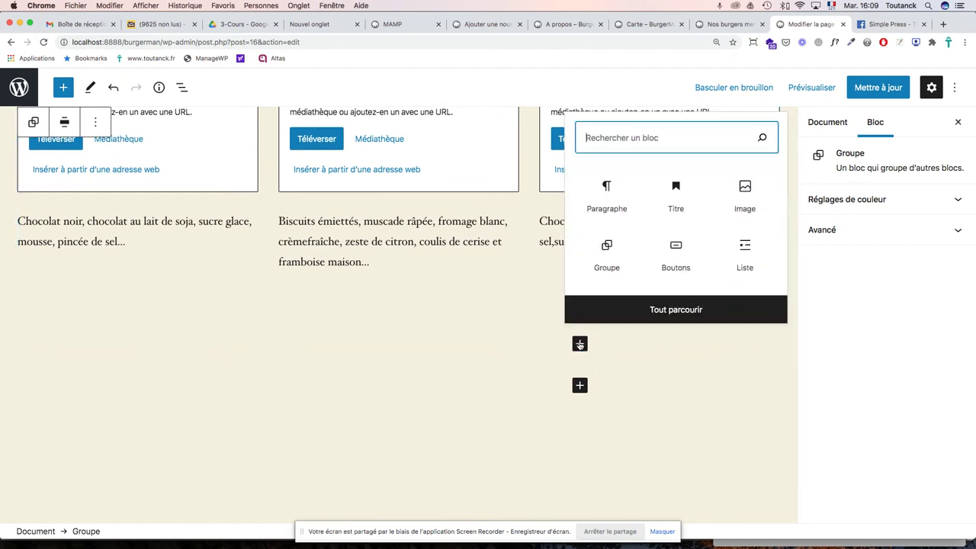
{"action": "left_click", "coordinate": [624, 376]}
{"action": "left_click", "coordinate": [544, 341]}
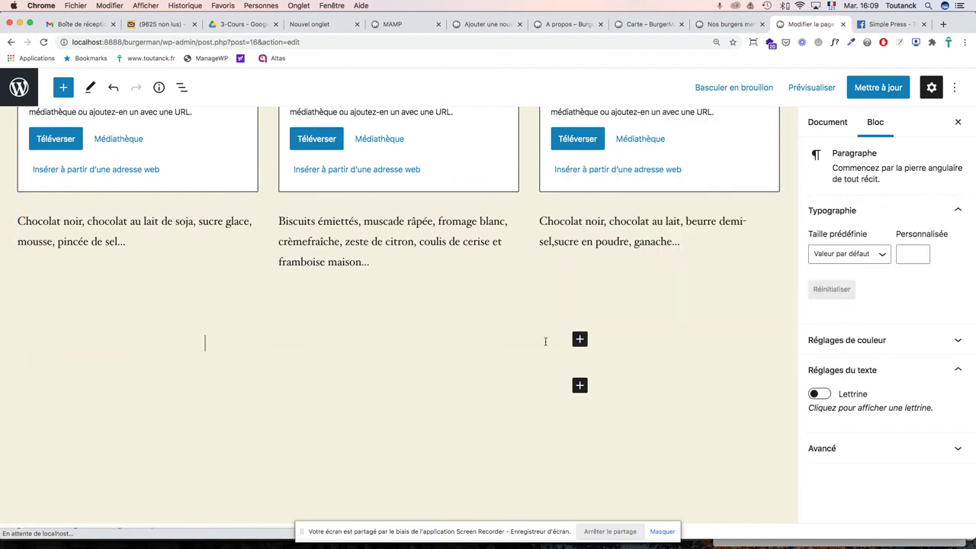
{"action": "left_click", "coordinate": [426, 309]}
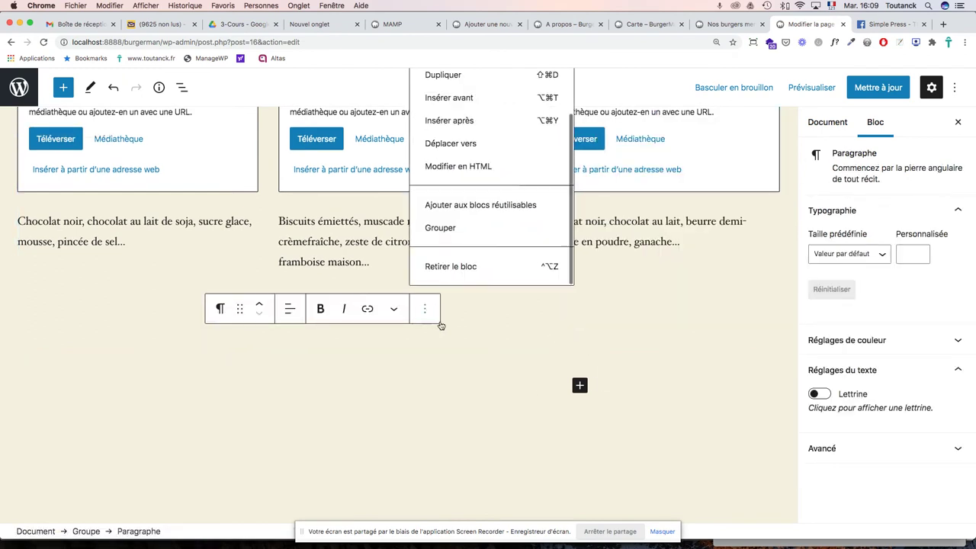
{"action": "left_click", "coordinate": [450, 266]}
{"action": "scroll", "coordinate": [486, 281], "scroll_direction": "up", "scroll_amount": 2}
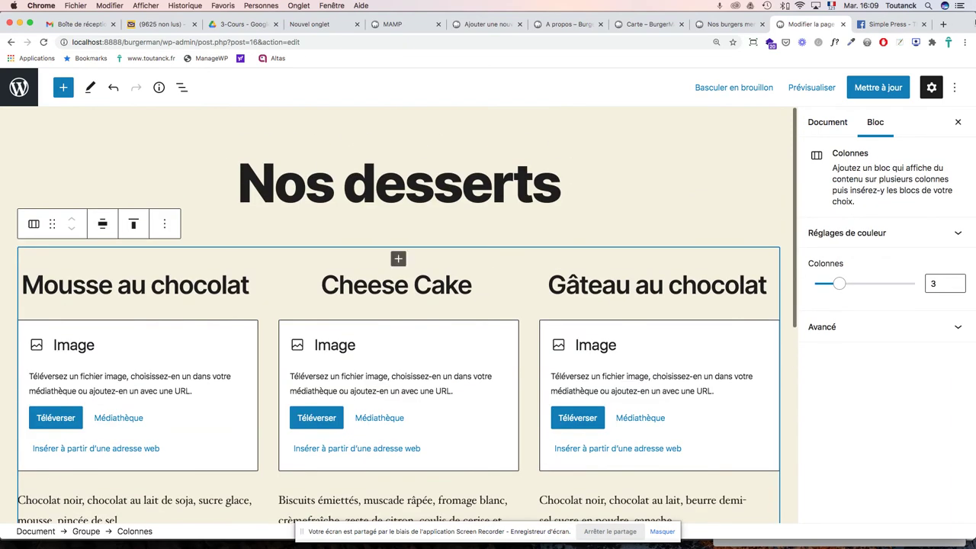
{"action": "left_click", "coordinate": [881, 90]}
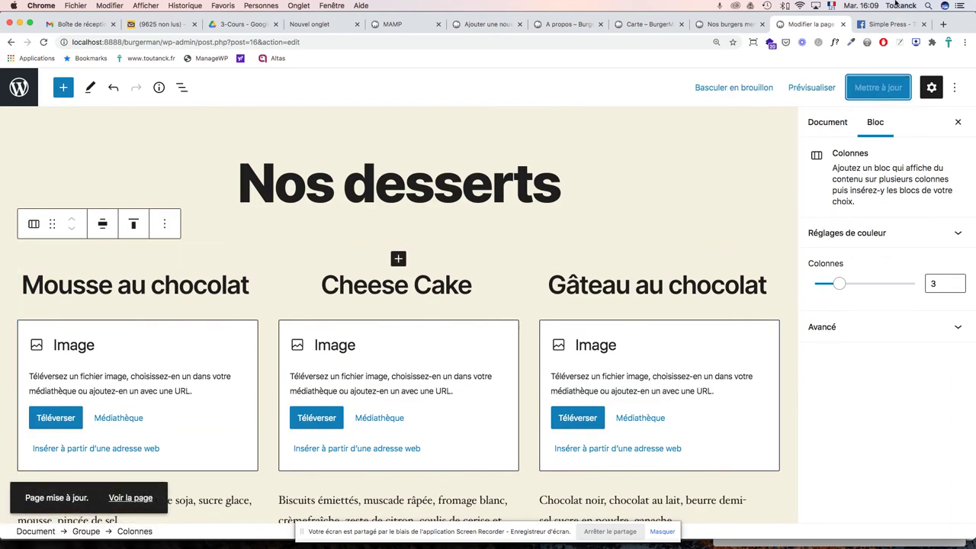
Step: Check the "Nos burgers men" and "Carte" pages and return to the "Nos desserts" editor
{"action": "left_click", "coordinate": [729, 25]}
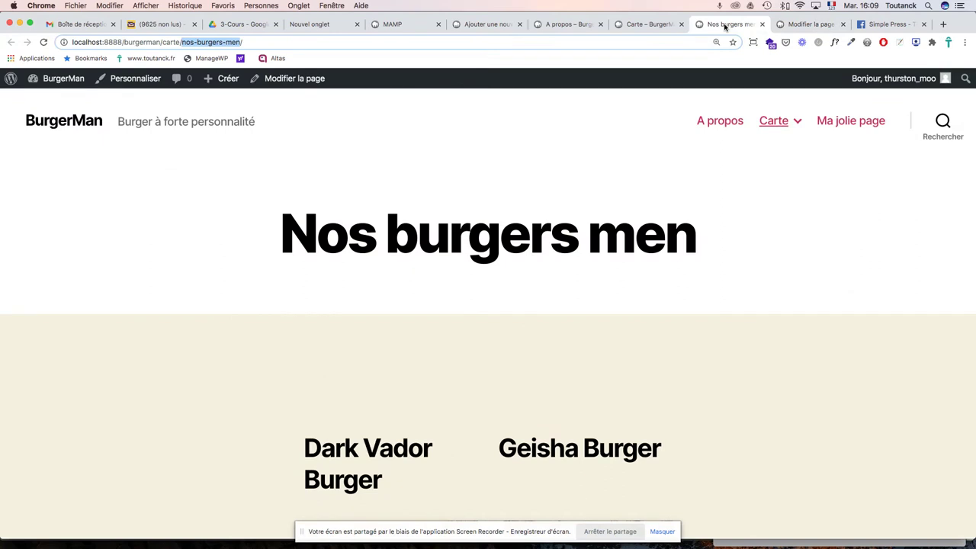
{"action": "left_click", "coordinate": [655, 25]}
{"action": "left_click", "coordinate": [802, 25]}
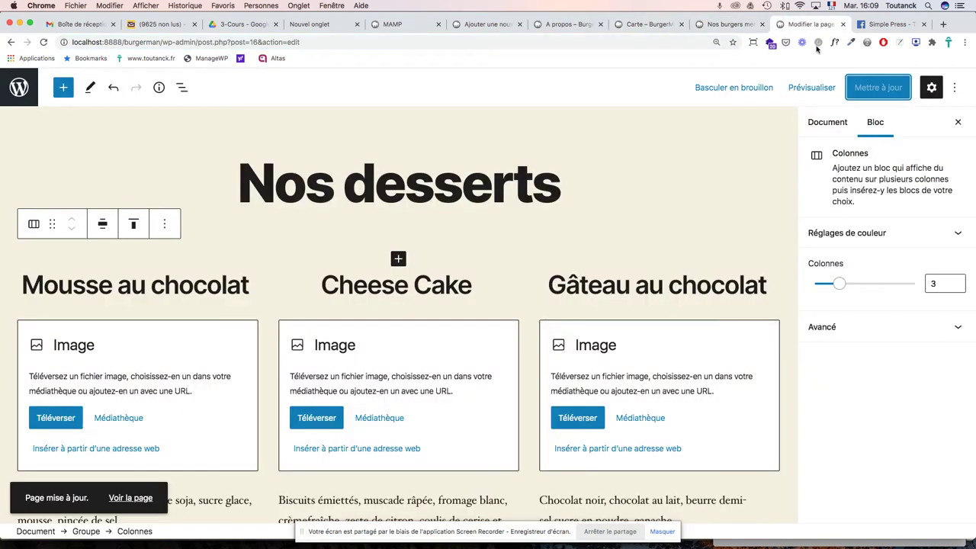
Step: Preview the "Nos desserts" page in the Mobile and Tablette layouts and return it to the Ordinateur de bureau layout
{"action": "left_click", "coordinate": [811, 89]}
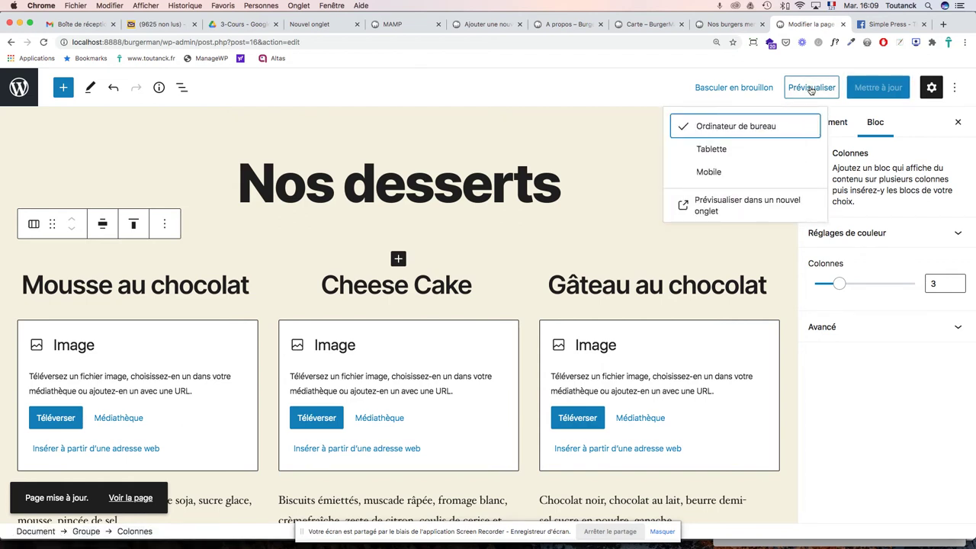
{"action": "left_click", "coordinate": [811, 88]}
{"action": "left_click", "coordinate": [812, 88]}
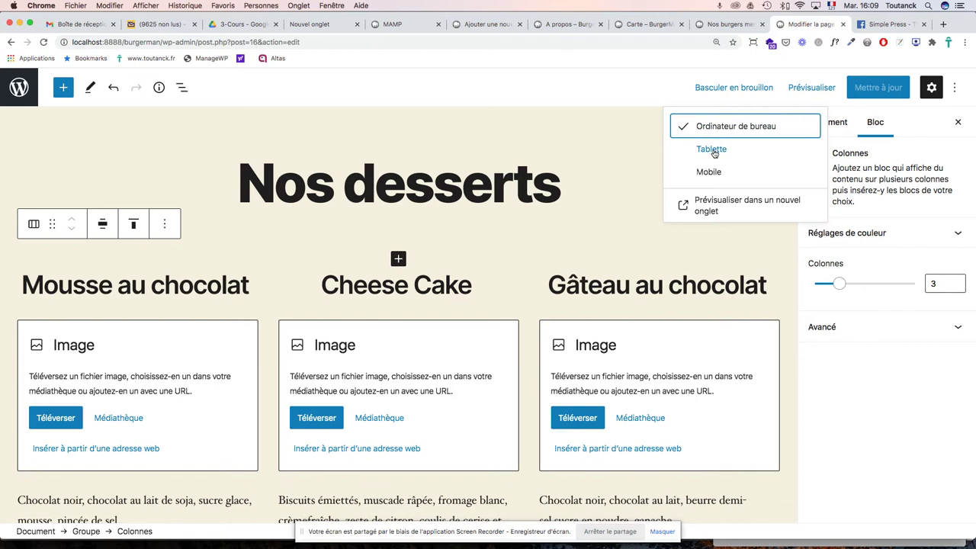
{"action": "left_click", "coordinate": [709, 172]}
{"action": "scroll", "coordinate": [575, 223], "scroll_direction": "down", "scroll_amount": 3}
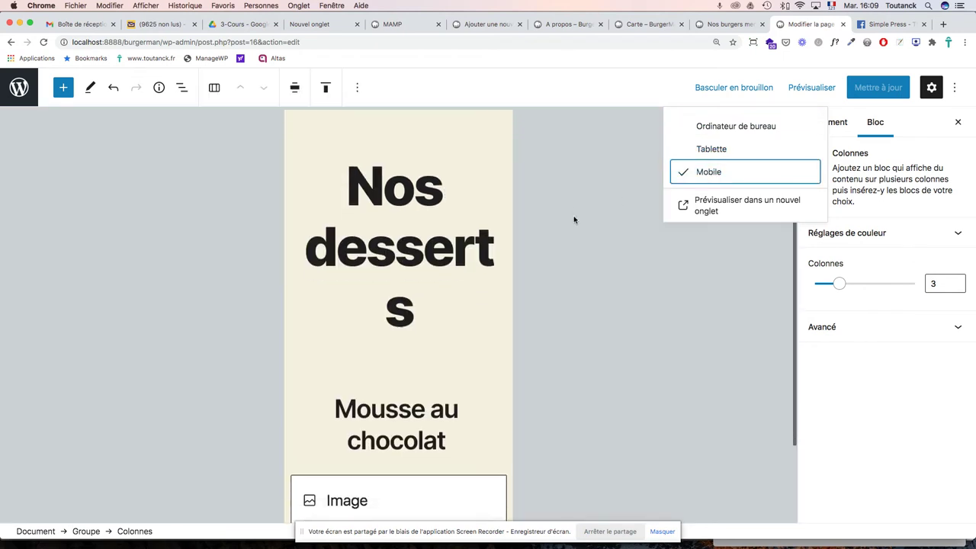
{"action": "scroll", "coordinate": [573, 220], "scroll_direction": "up", "scroll_amount": 3}
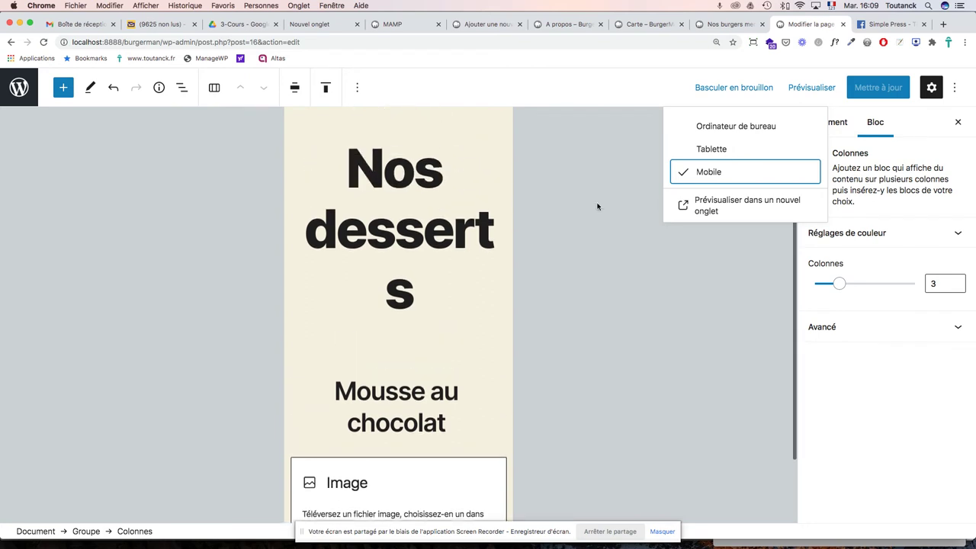
{"action": "left_click", "coordinate": [709, 150]}
{"action": "scroll", "coordinate": [597, 222], "scroll_direction": "down", "scroll_amount": 4}
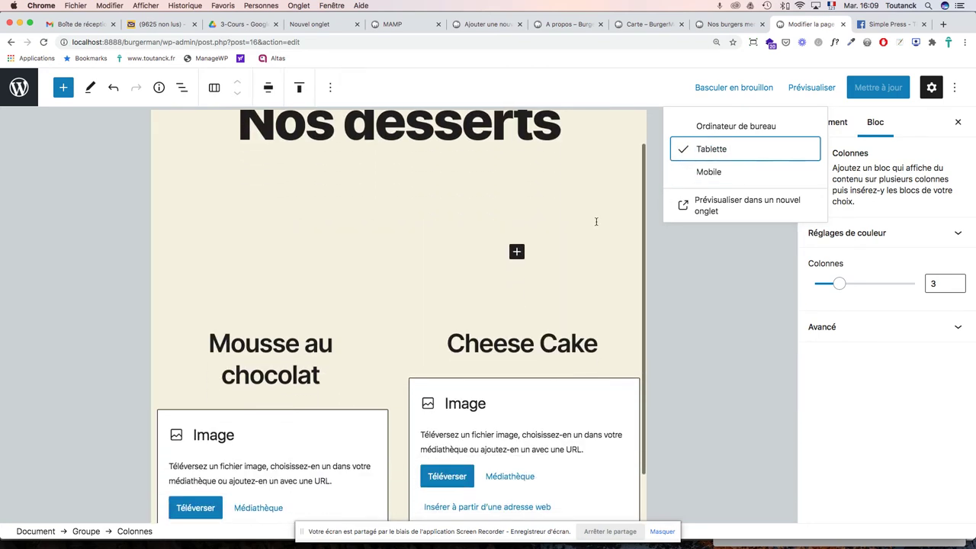
{"action": "scroll", "coordinate": [597, 223], "scroll_direction": "up", "scroll_amount": 3}
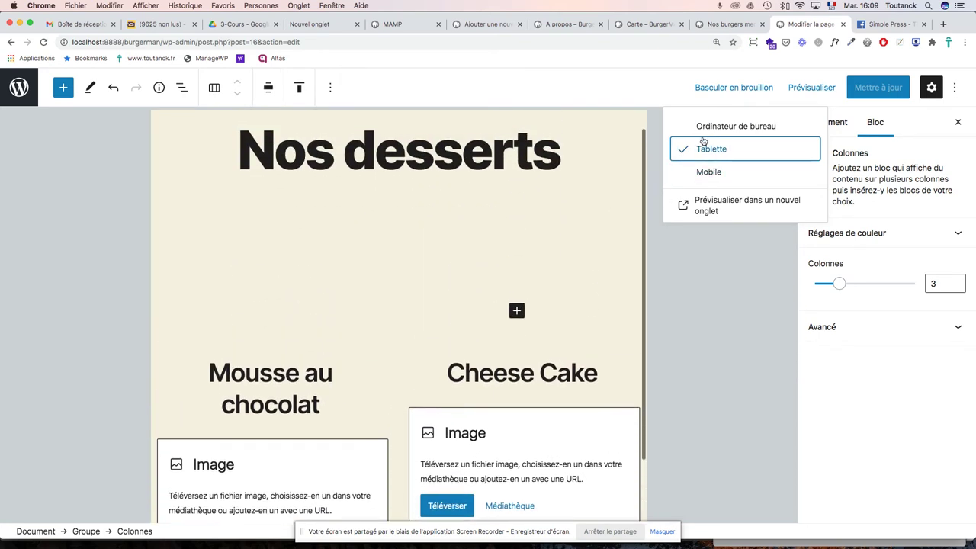
{"action": "left_click", "coordinate": [709, 127]}
{"action": "scroll", "coordinate": [644, 200], "scroll_direction": "down", "scroll_amount": 2}
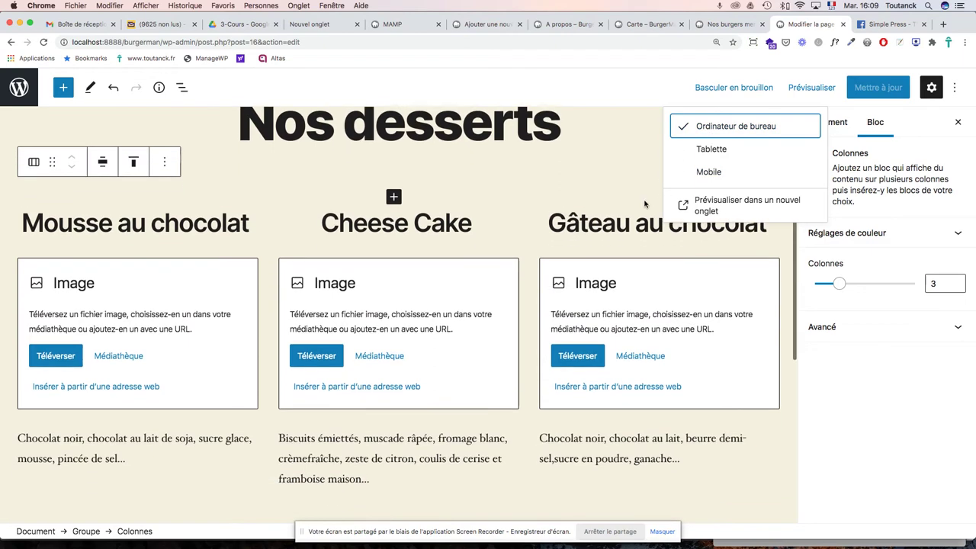
{"action": "scroll", "coordinate": [645, 204], "scroll_direction": "up", "scroll_amount": 2}
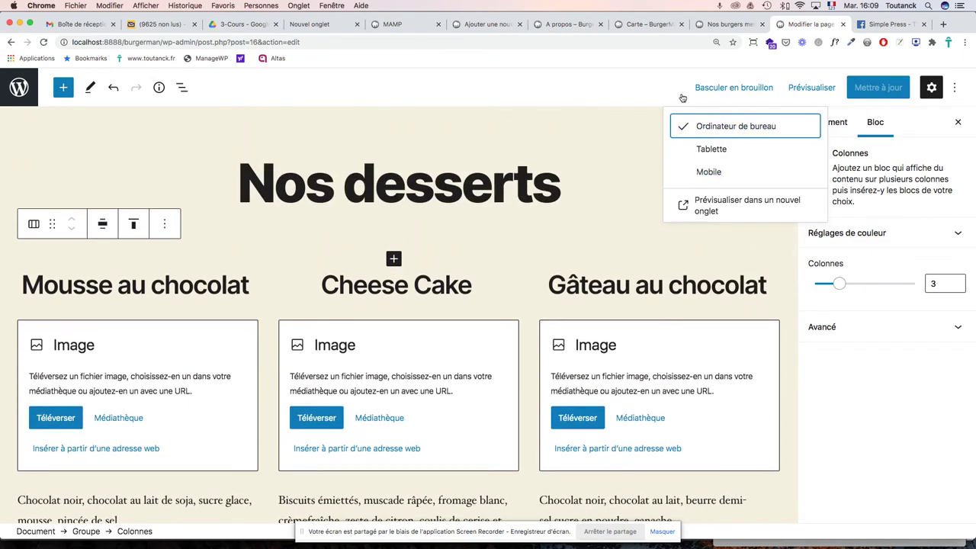
{"action": "left_click", "coordinate": [83, 103]}
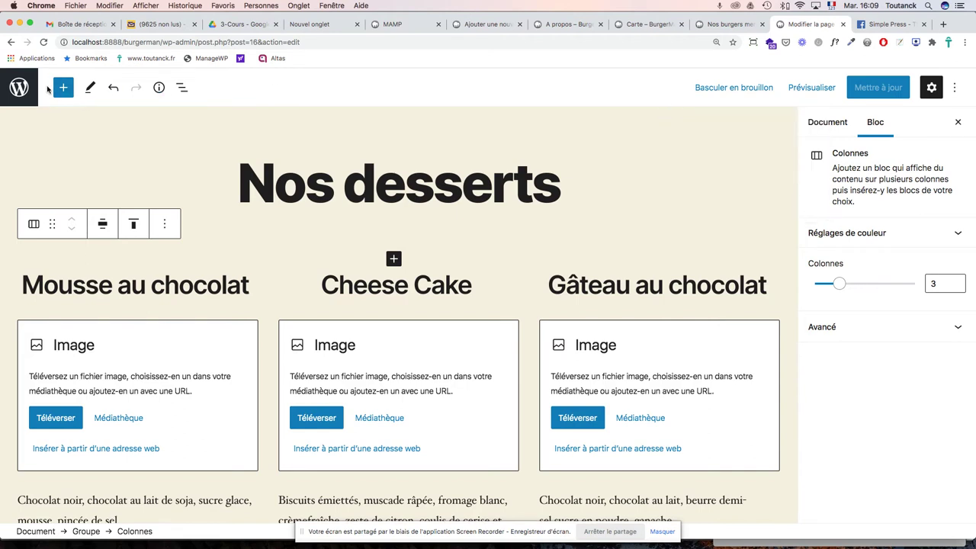
Step: Create a new page titled "Nos boissons" and add an empty Image block to it
{"action": "left_click", "coordinate": [19, 88]}
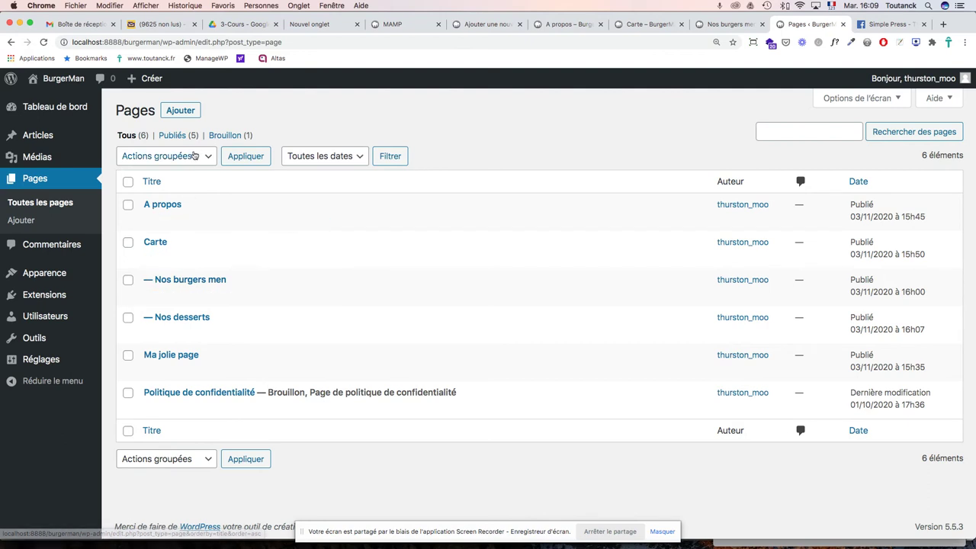
{"action": "left_click", "coordinate": [176, 112]}
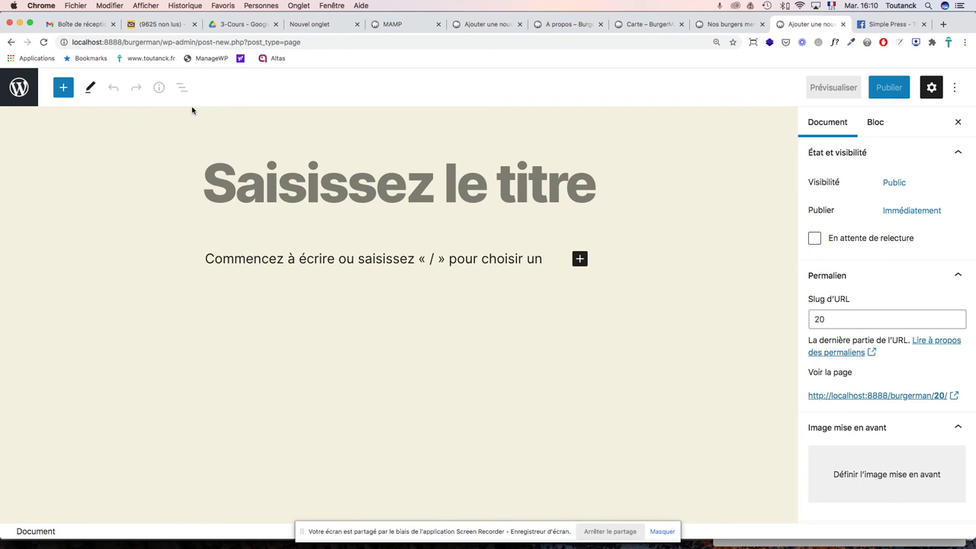
{"action": "type", "text": "Nos boiso"}
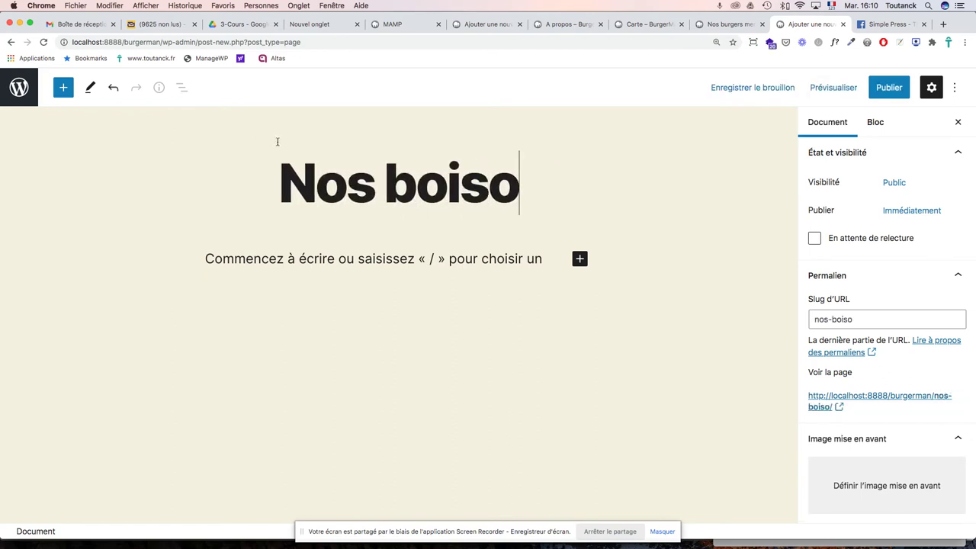
{"action": "key", "text": "BackSpace"}
{"action": "type", "text": "sons"}
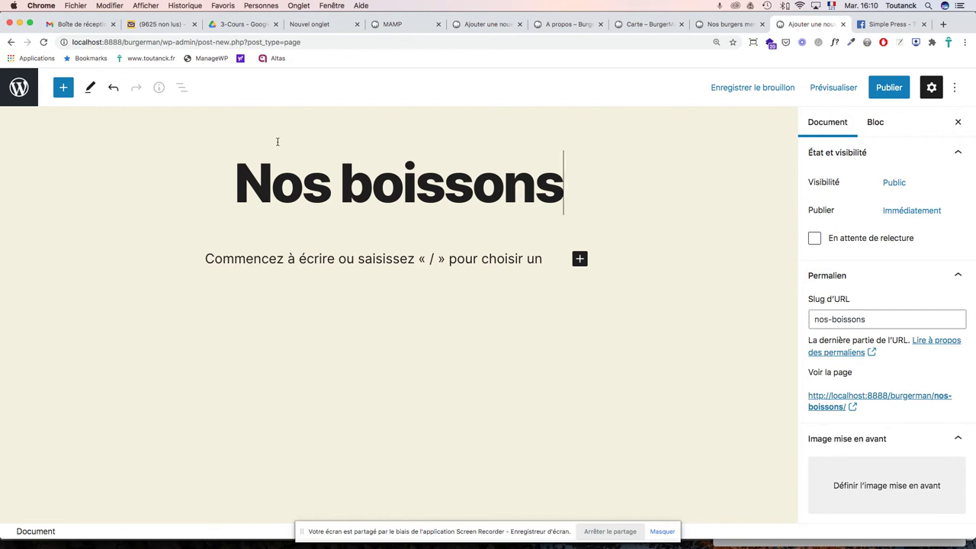
{"action": "left_click", "coordinate": [581, 260]}
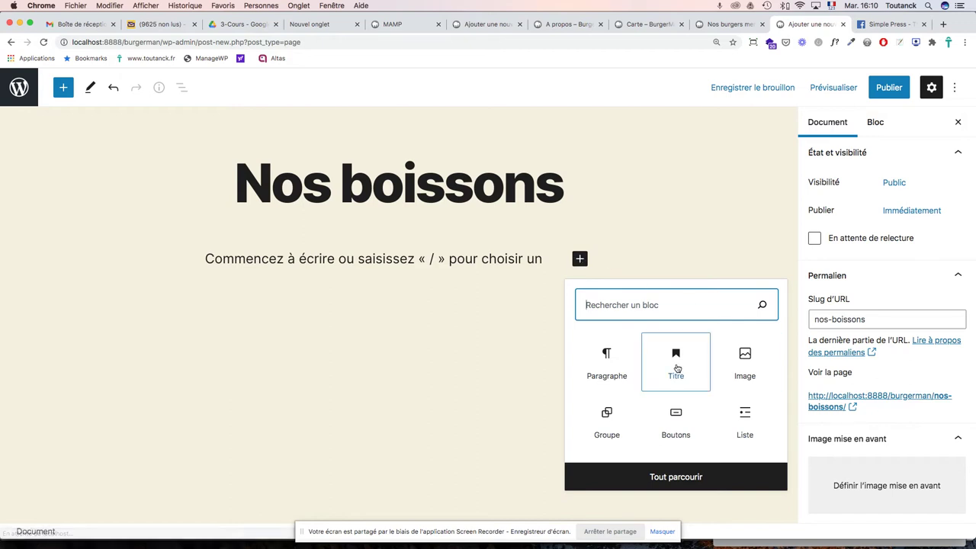
{"action": "left_click", "coordinate": [734, 369]}
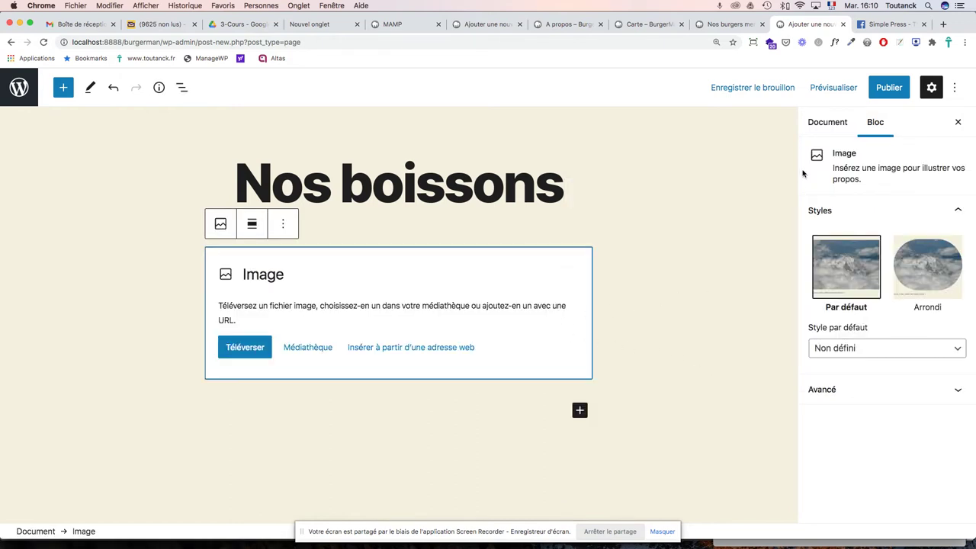
Step: Set "Carte" as the parent page of the "Nos boissons" page
{"action": "left_click", "coordinate": [827, 122]}
{"action": "scroll", "coordinate": [927, 281], "scroll_direction": "down", "scroll_amount": 3}
{"action": "scroll", "coordinate": [927, 280], "scroll_direction": "down", "scroll_amount": 3}
{"action": "left_click", "coordinate": [850, 474]}
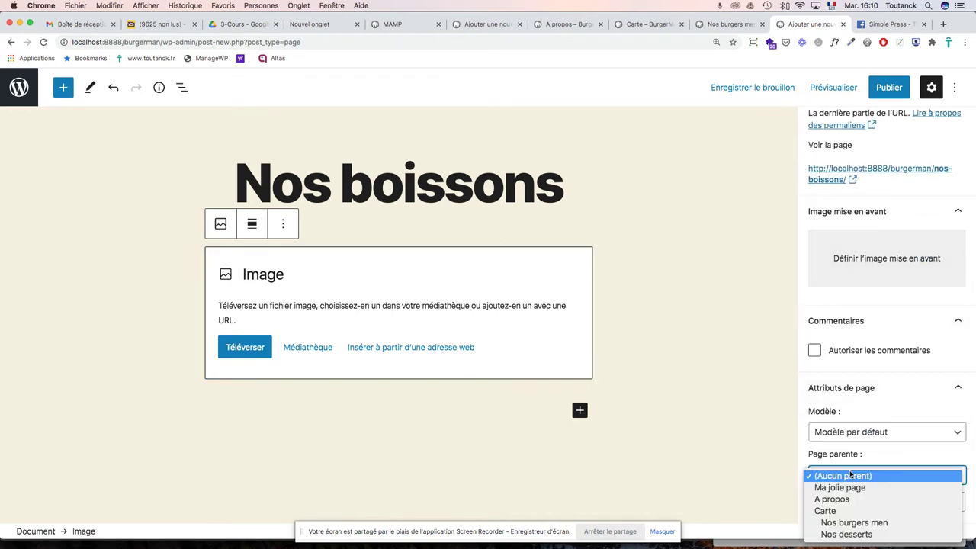
{"action": "left_click", "coordinate": [830, 510]}
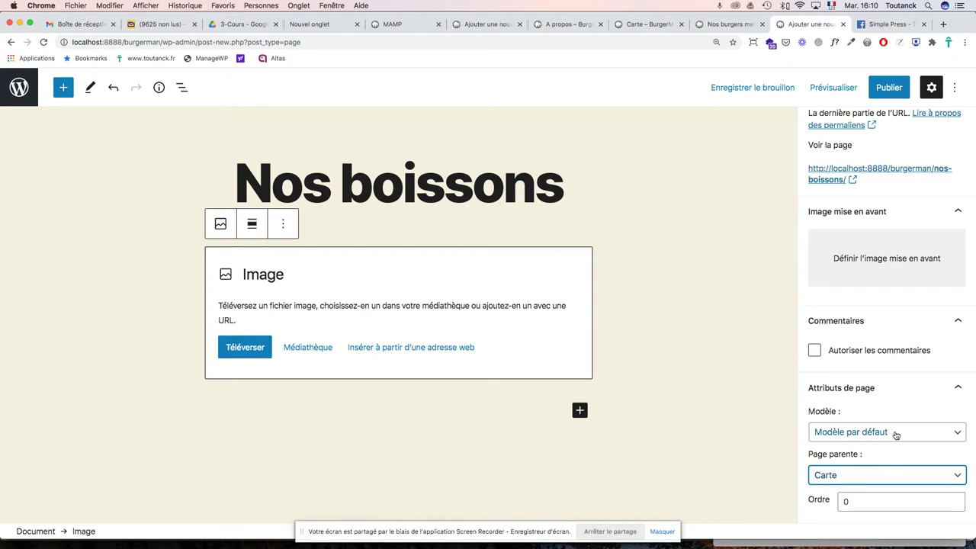
Step: Publish the "Nos boissons" page and view it on the site
{"action": "left_click", "coordinate": [882, 88]}
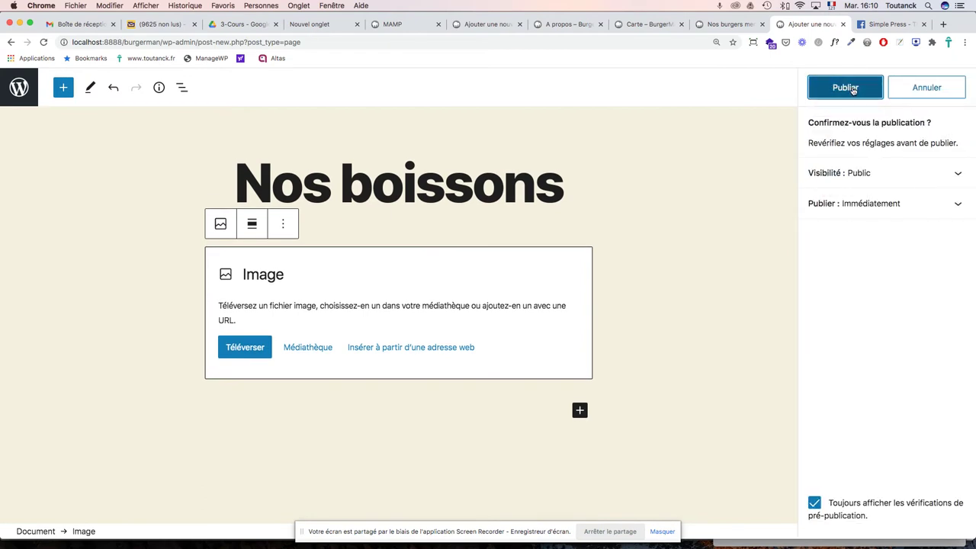
{"action": "left_click", "coordinate": [862, 87]}
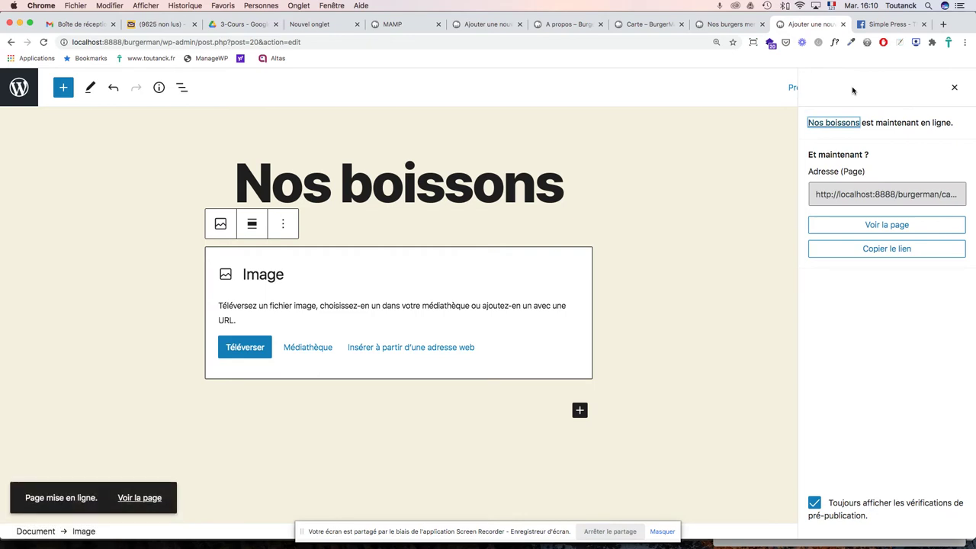
{"action": "left_click", "coordinate": [877, 224]}
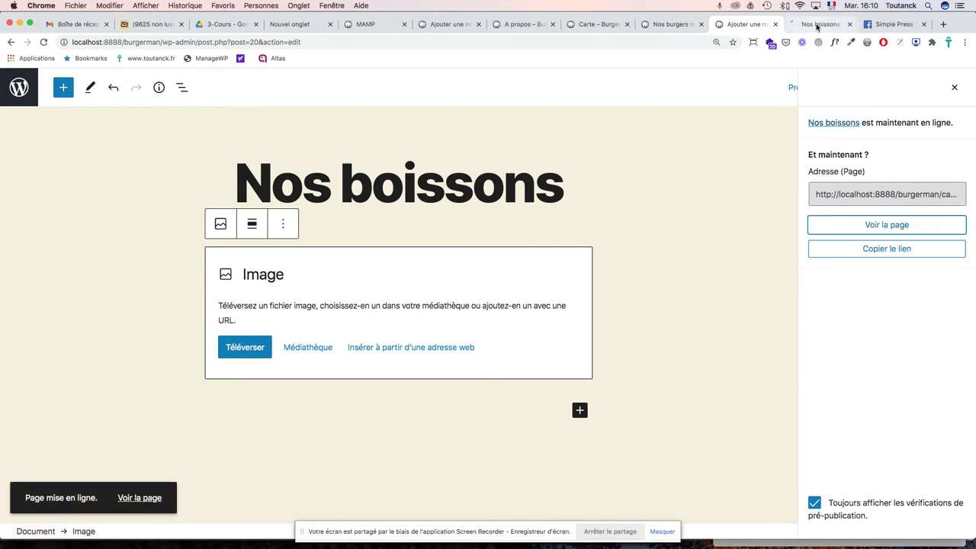
{"action": "left_click", "coordinate": [816, 25]}
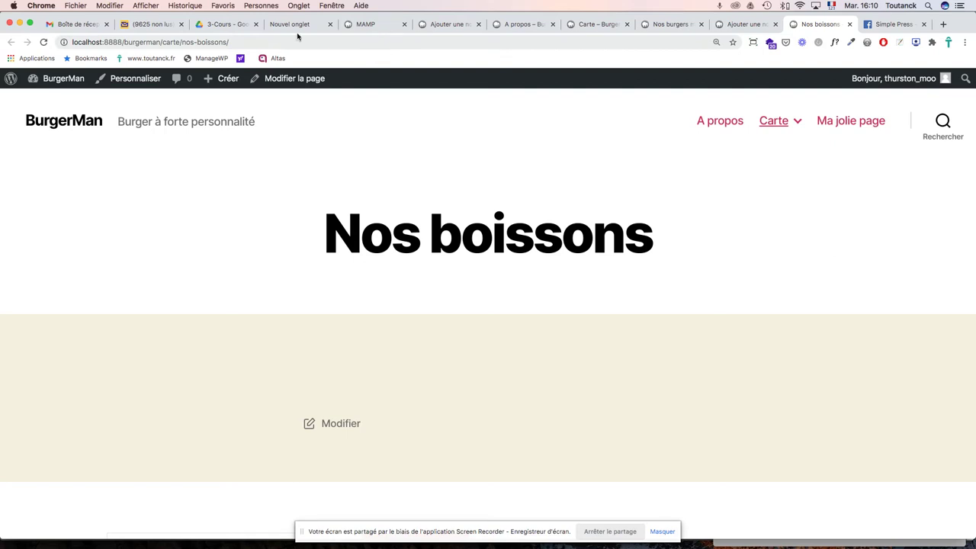
Step: Open the "Carte" page for editing and set the "Nos burger men" button's link to open in a new tab
{"action": "left_click", "coordinate": [597, 25]}
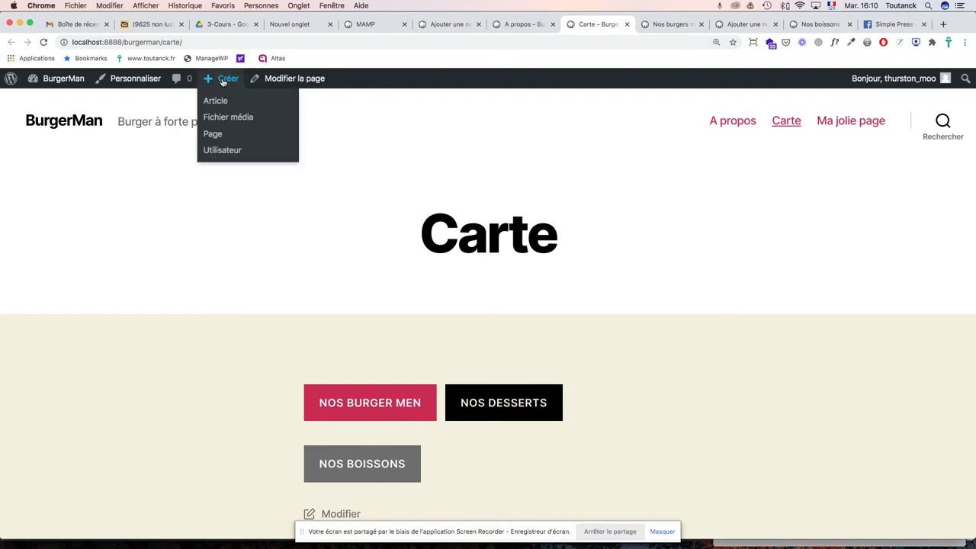
{"action": "left_click", "coordinate": [299, 82]}
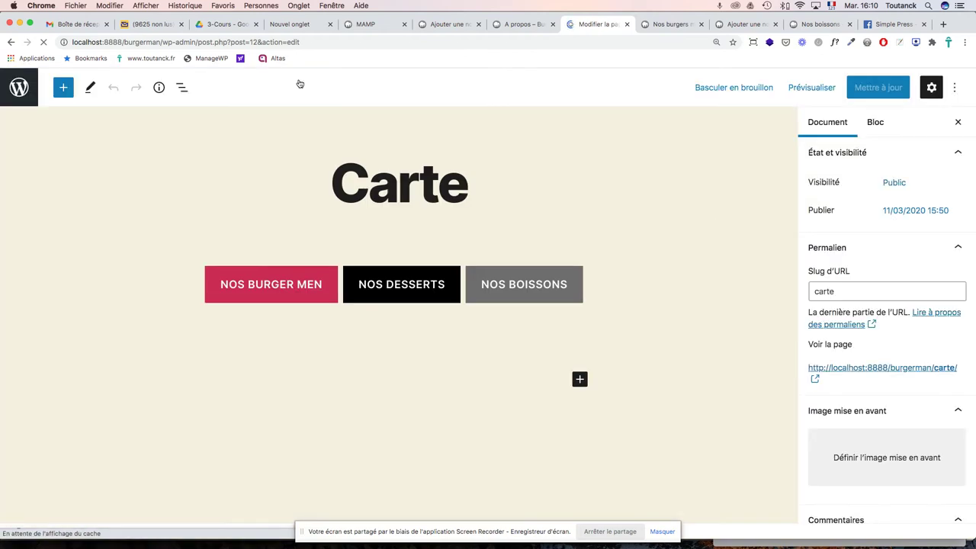
{"action": "left_click", "coordinate": [264, 286]}
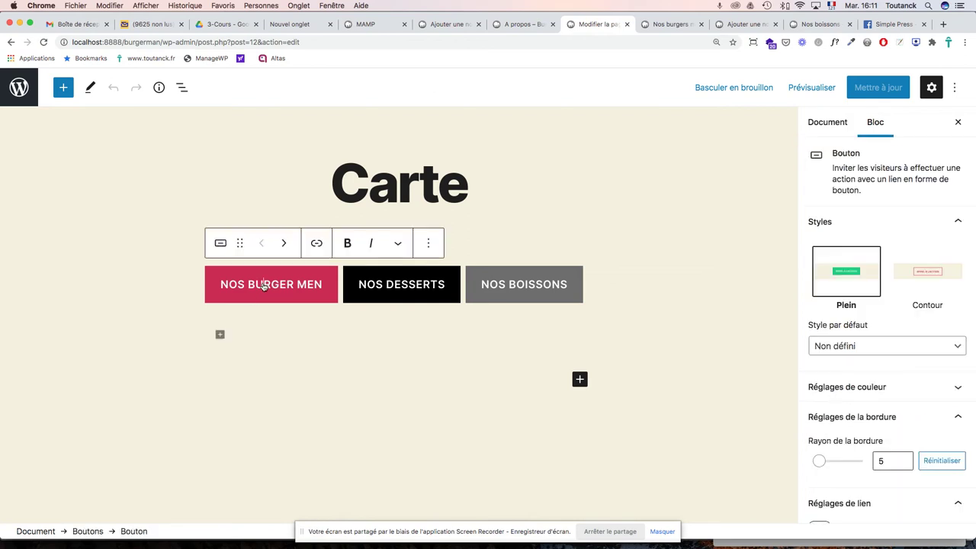
{"action": "triple_click", "coordinate": [264, 286]}
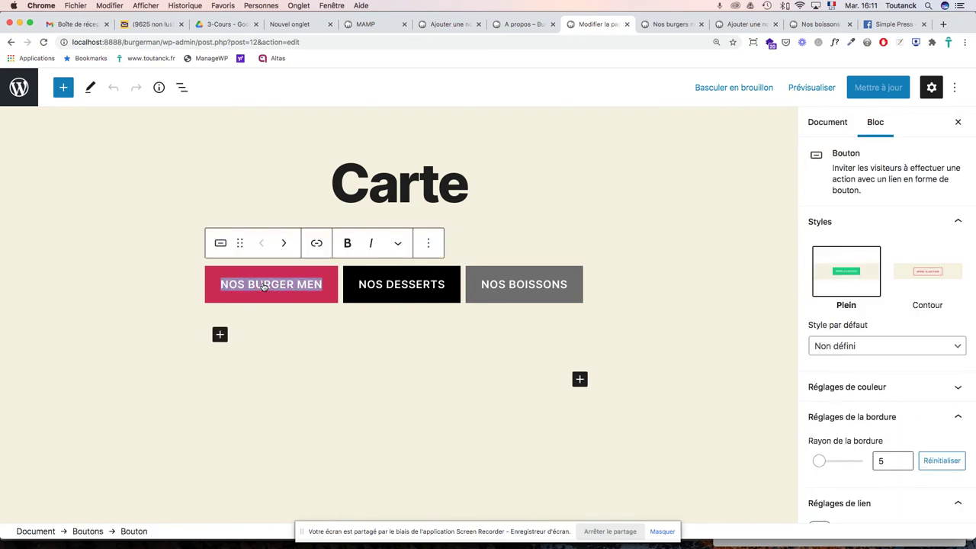
{"action": "left_click", "coordinate": [316, 243]}
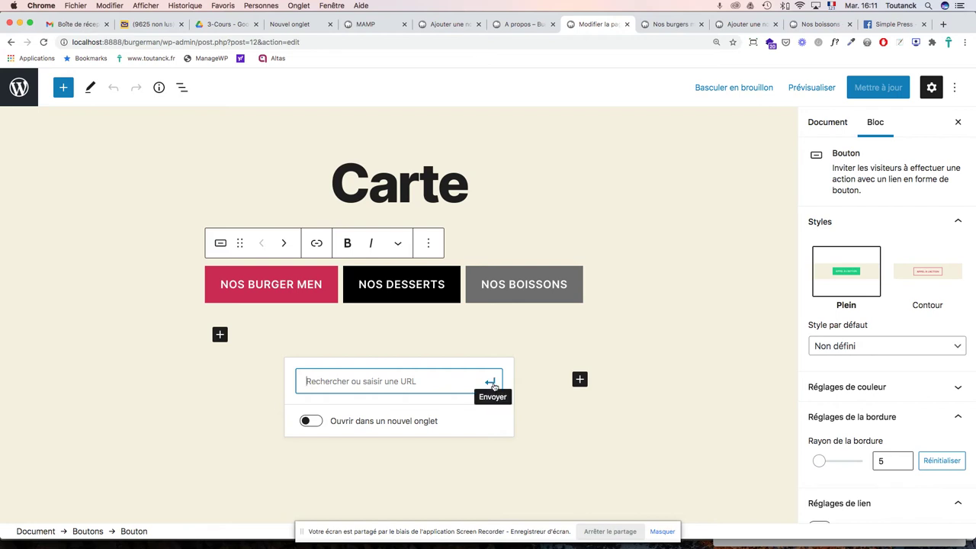
{"action": "left_click", "coordinate": [317, 424]}
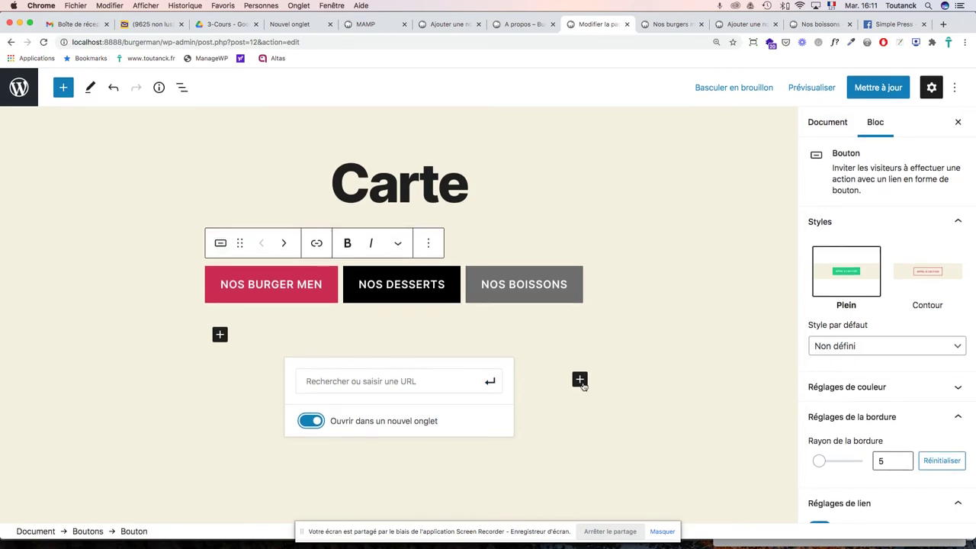
{"action": "left_click", "coordinate": [412, 380]}
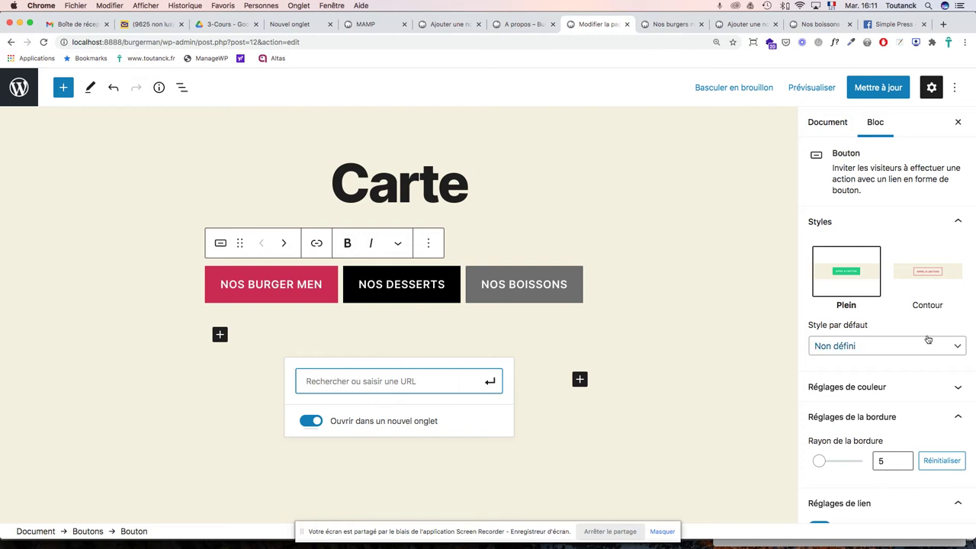
{"action": "scroll", "coordinate": [927, 340], "scroll_direction": "down", "scroll_amount": 3}
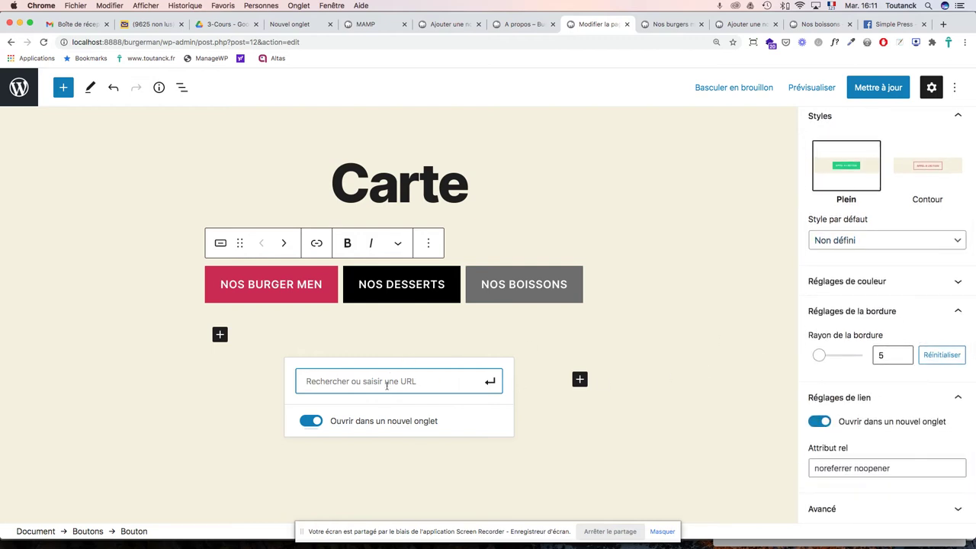
{"action": "left_click", "coordinate": [845, 510]}
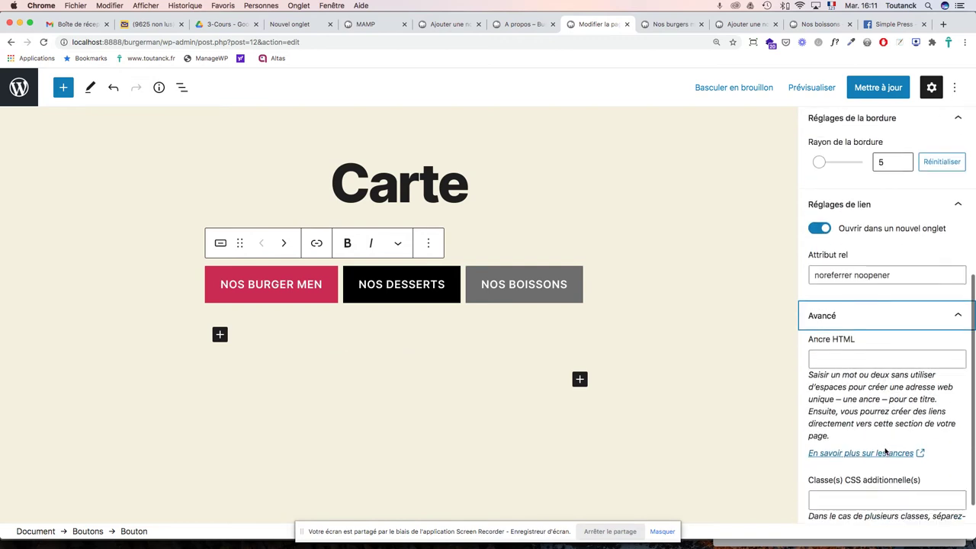
{"action": "left_click", "coordinate": [260, 291]}
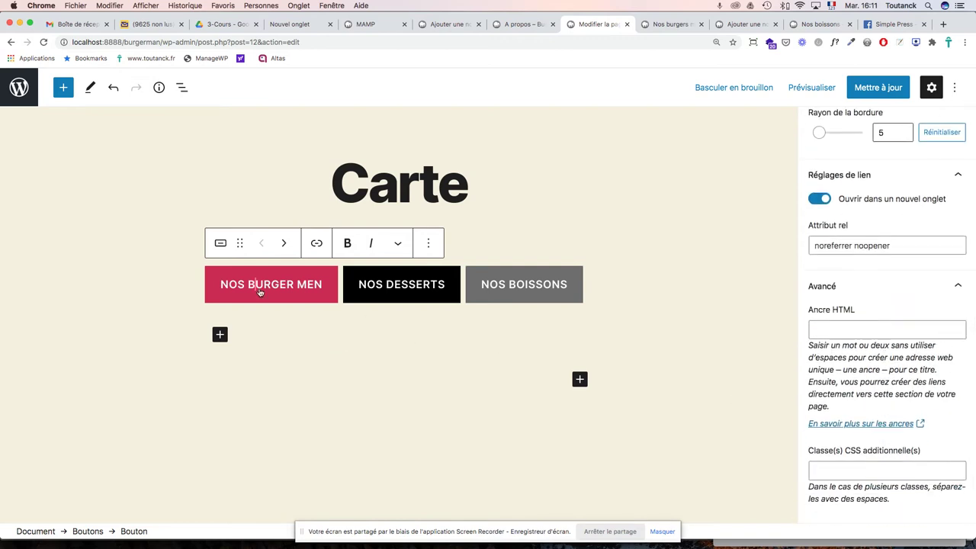
{"action": "triple_click", "coordinate": [283, 288]}
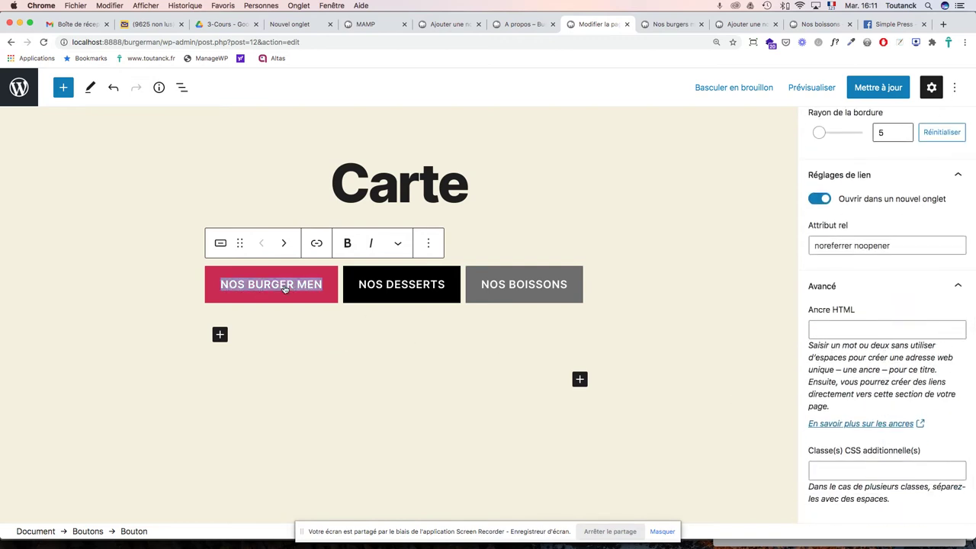
{"action": "left_click", "coordinate": [429, 243]}
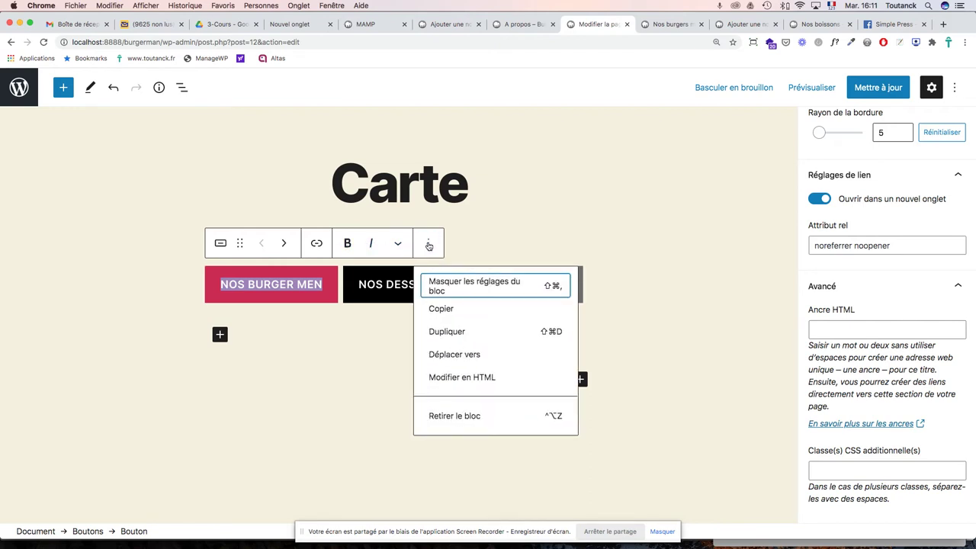
{"action": "left_click", "coordinate": [399, 244]}
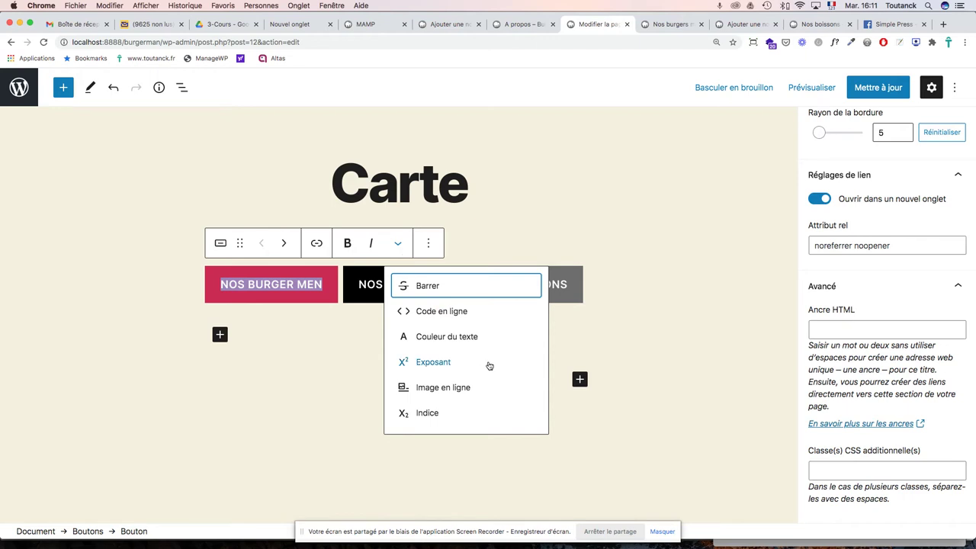
Step: Link the "Nos burger men" button to the "Nos burgers men" page and return to editing "Carte"
{"action": "left_click", "coordinate": [318, 244]}
{"action": "scroll", "coordinate": [320, 247], "scroll_direction": "down", "scroll_amount": 1}
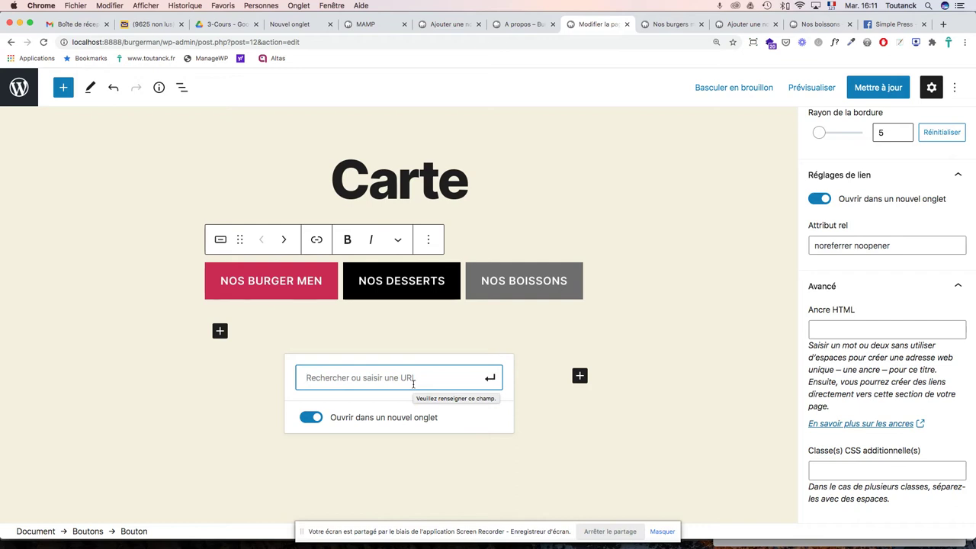
{"action": "type", "text": "nos"}
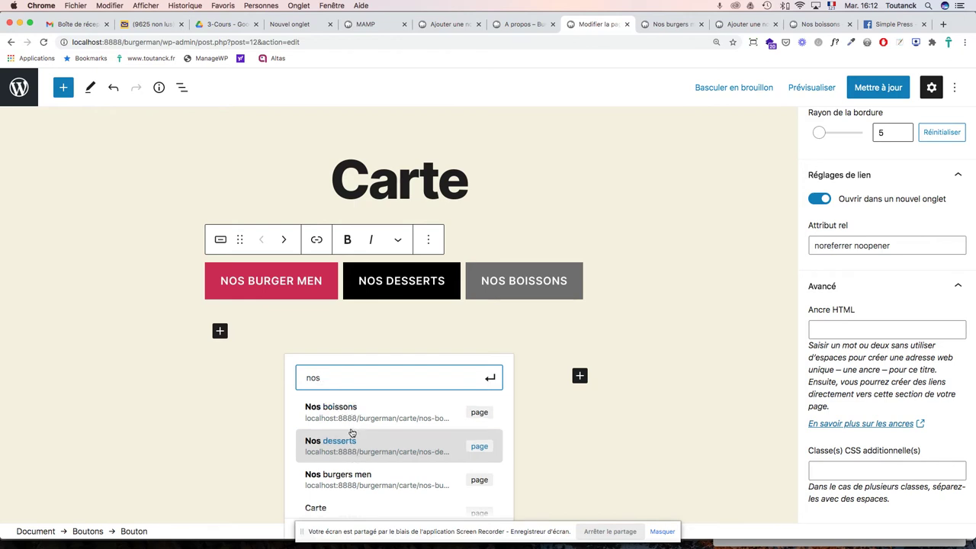
{"action": "left_click", "coordinate": [345, 483]}
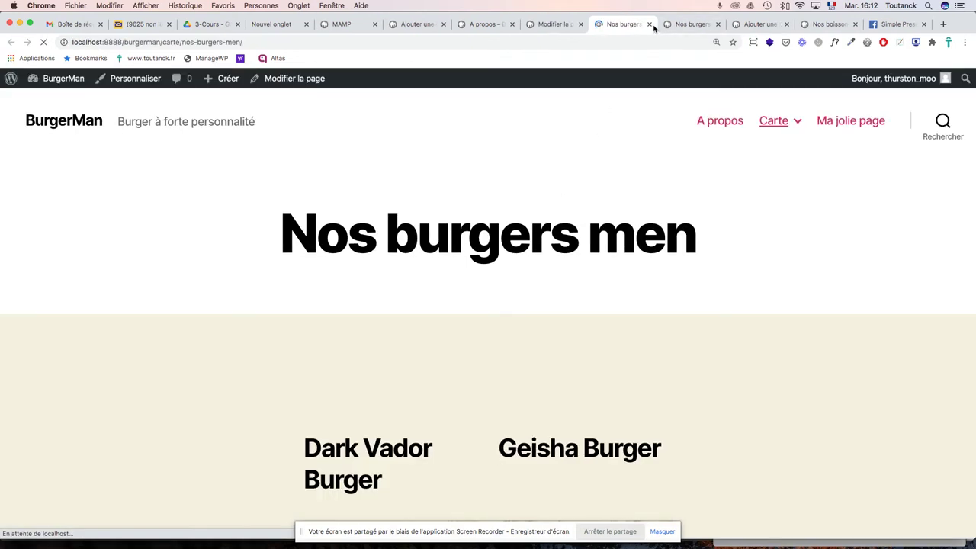
{"action": "left_click", "coordinate": [550, 25]}
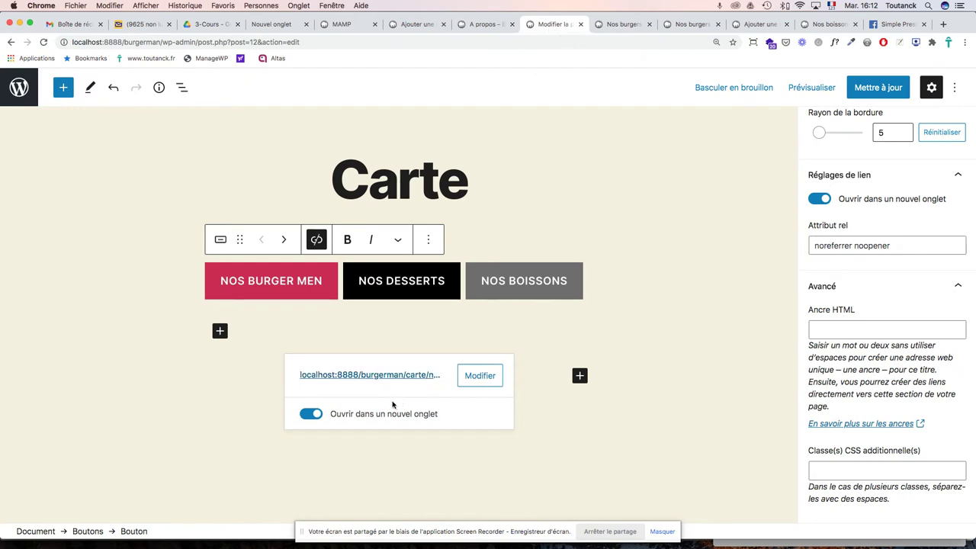
Step: Reselect "Nos burgers men" as the "Nos burger men" button's link target, and close the extra tab showing that page
{"action": "left_click", "coordinate": [480, 375]}
{"action": "type", "text": "nos"}
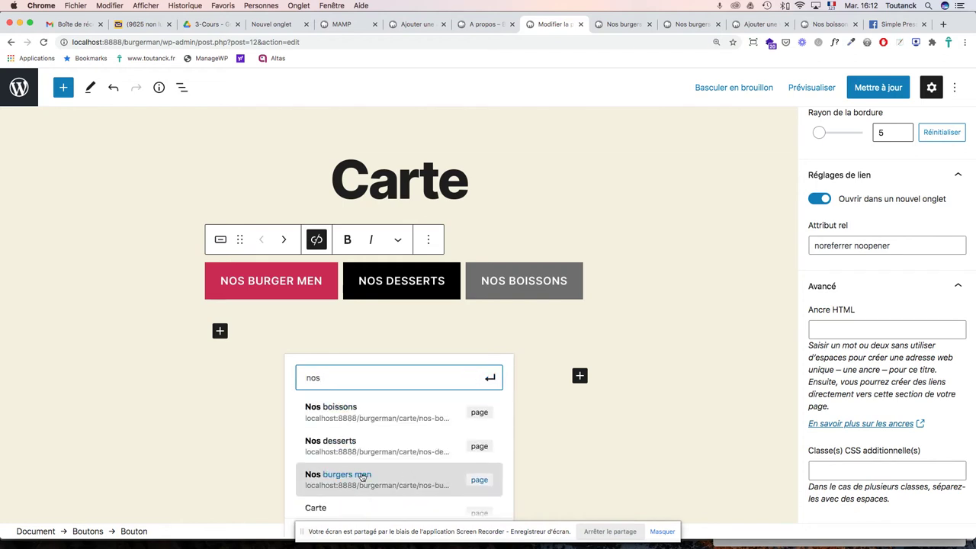
{"action": "left_click", "coordinate": [362, 476]}
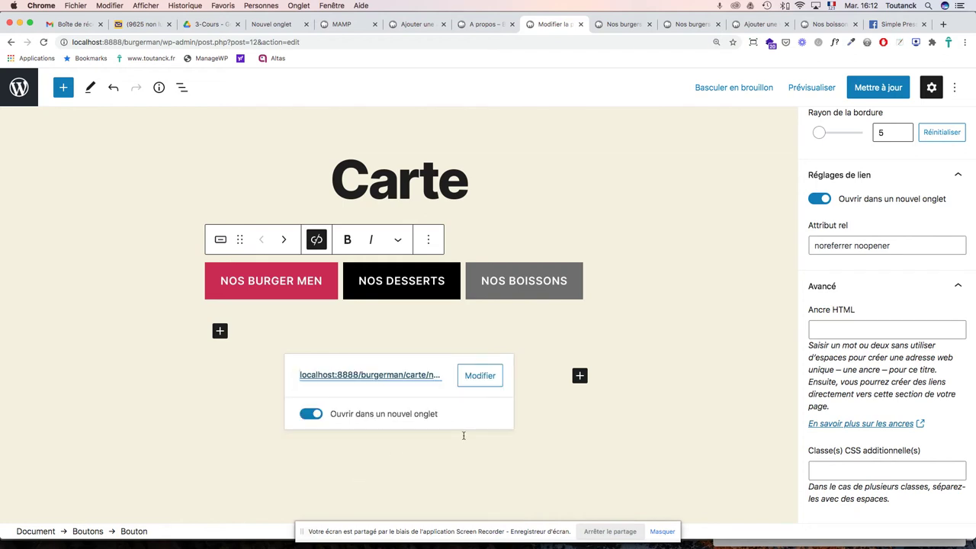
{"action": "key", "text": "Return"}
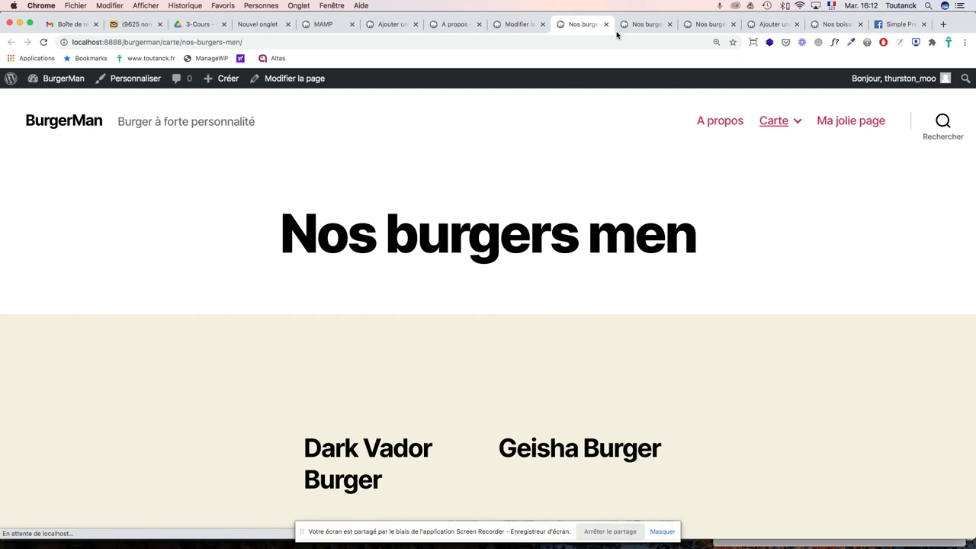
{"action": "left_click", "coordinate": [606, 23]}
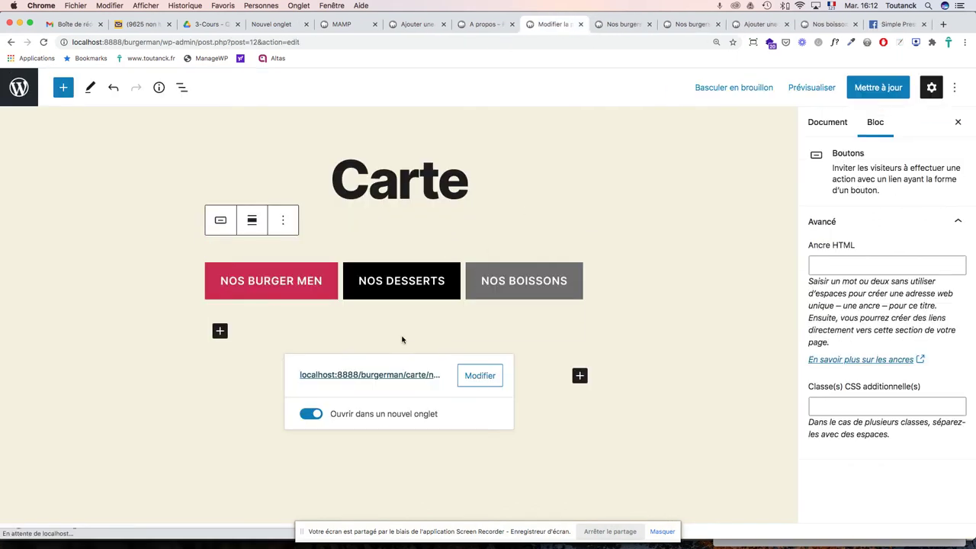
{"action": "left_click", "coordinate": [311, 280]}
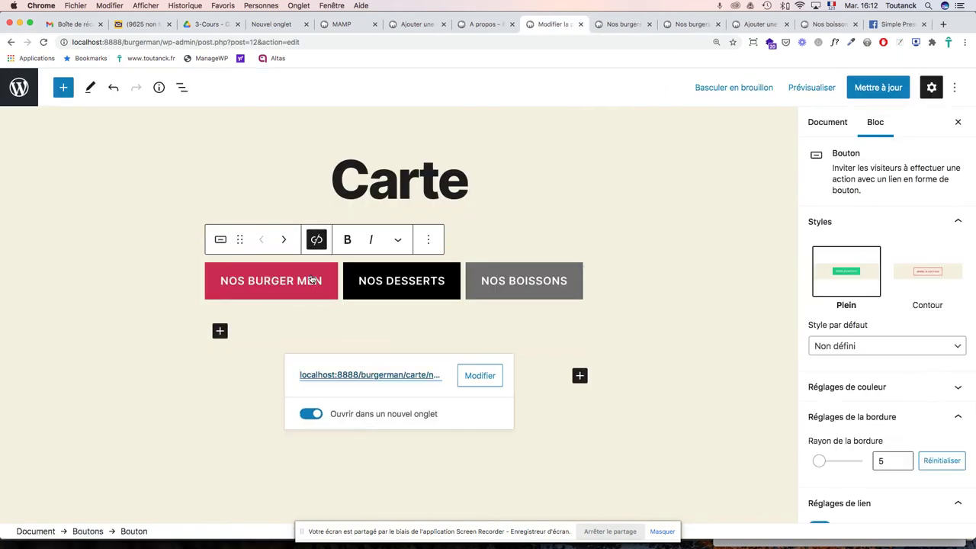
Step: Link the "Nos desserts" button to the "Nos desserts" page, without opening it in a new tab
{"action": "left_click", "coordinate": [410, 276]}
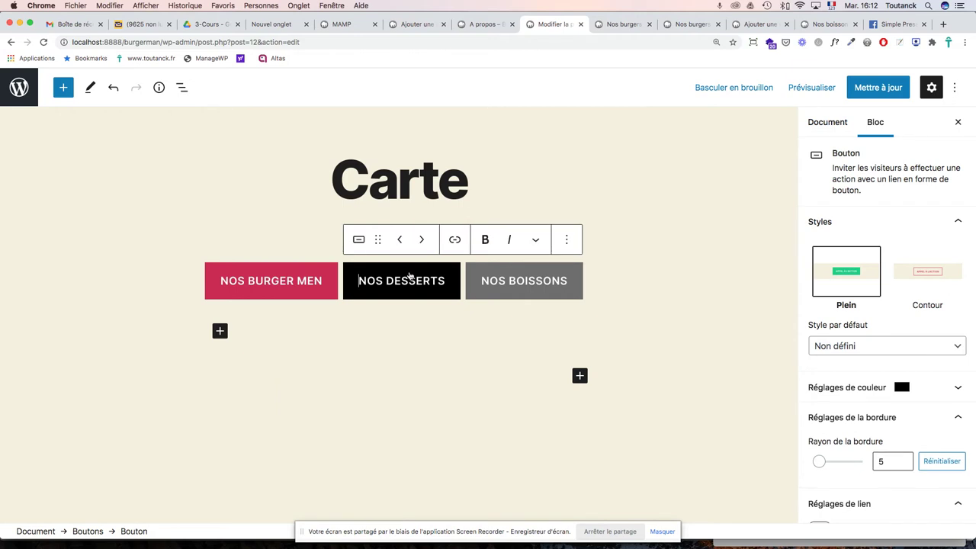
{"action": "left_click", "coordinate": [457, 241]}
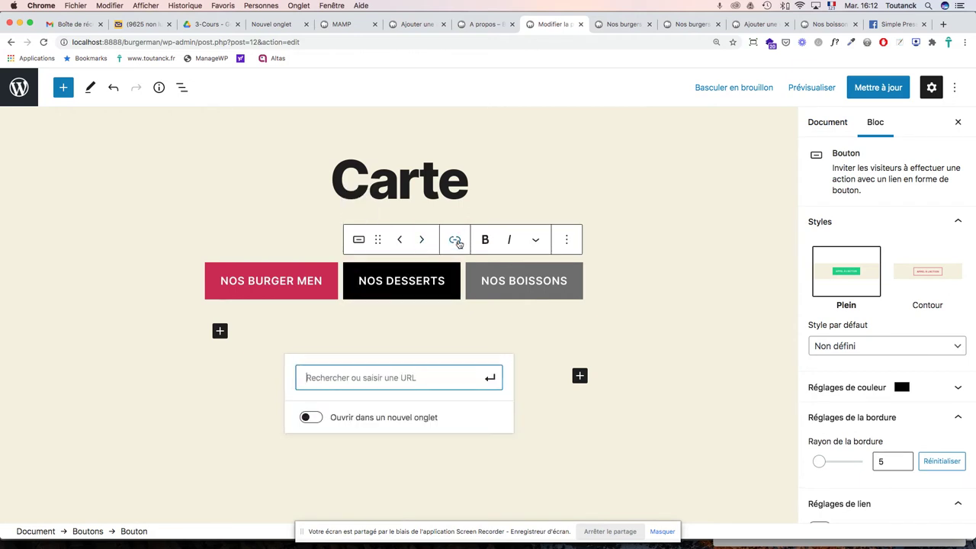
{"action": "type", "text": "nos"}
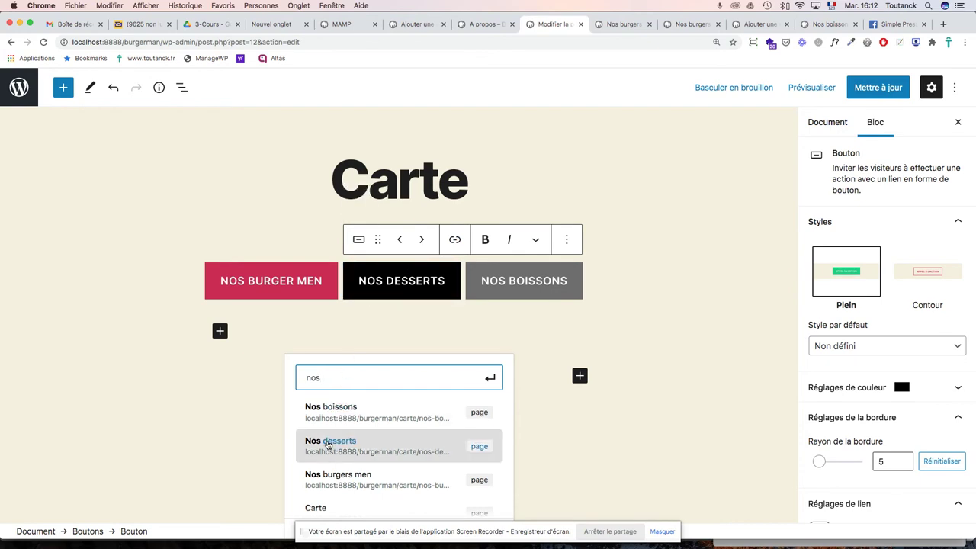
{"action": "left_click", "coordinate": [478, 450]}
{"action": "left_click", "coordinate": [478, 450]}
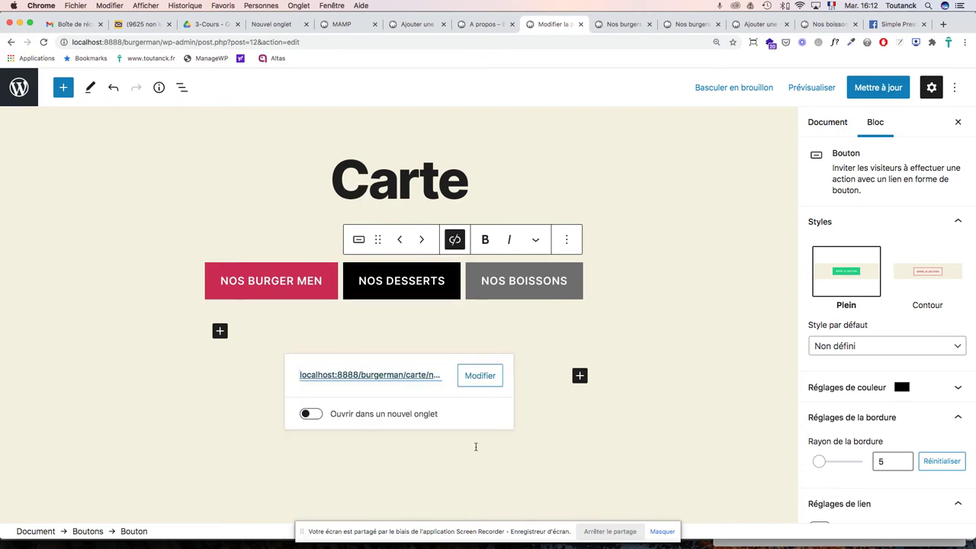
{"action": "left_click", "coordinate": [467, 462]}
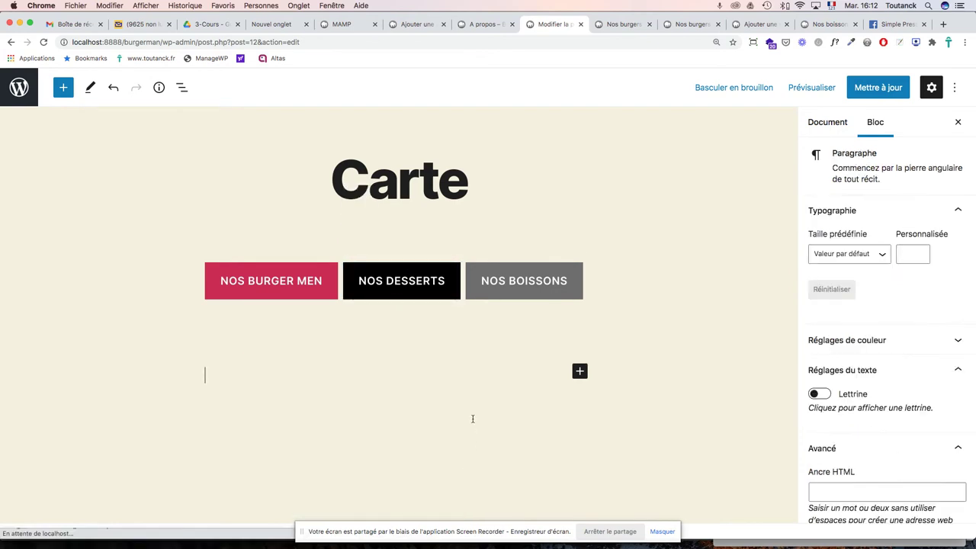
{"action": "left_click", "coordinate": [408, 287]}
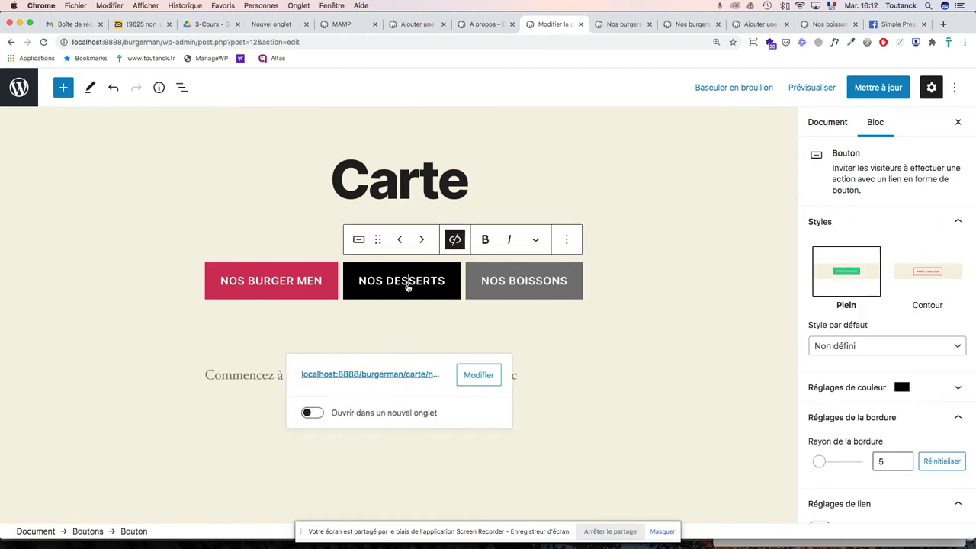
Step: Turn off opening in a new tab for the "Nos burger men" button's link, and check the "Nos desserts" button's link
{"action": "left_click", "coordinate": [298, 286]}
{"action": "left_click", "coordinate": [307, 414]}
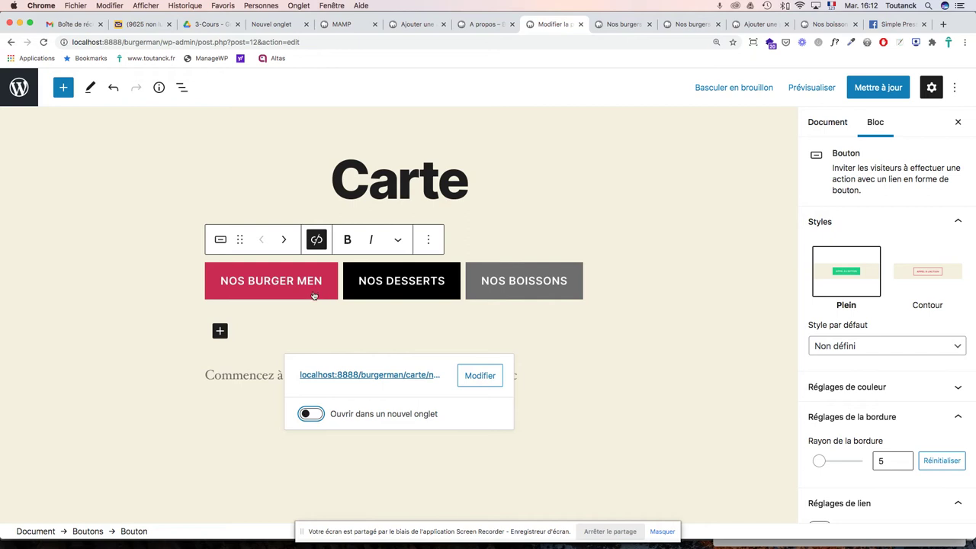
{"action": "left_click", "coordinate": [386, 287]}
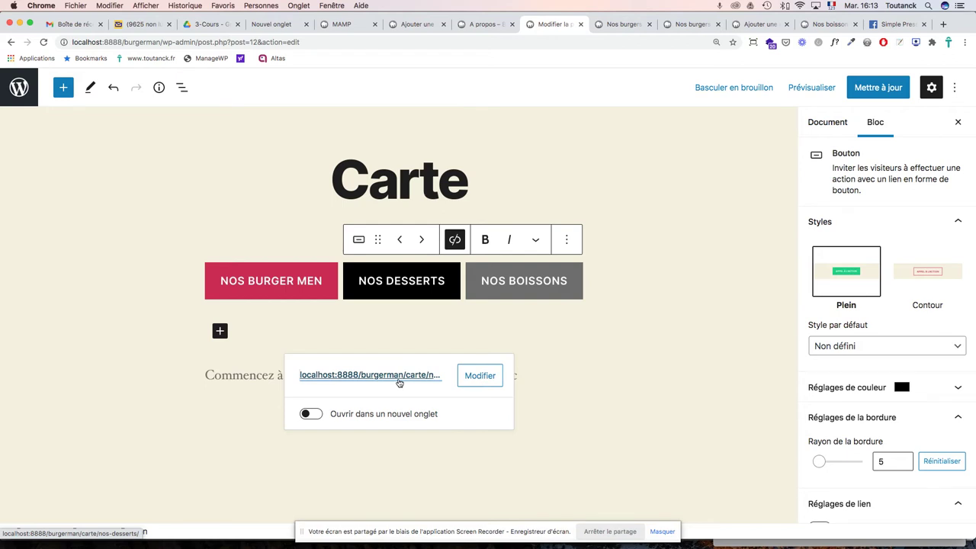
Step: Link the "Nos boissons" button to the "Nos boissons" page and deselect the button
{"action": "left_click", "coordinate": [543, 283]}
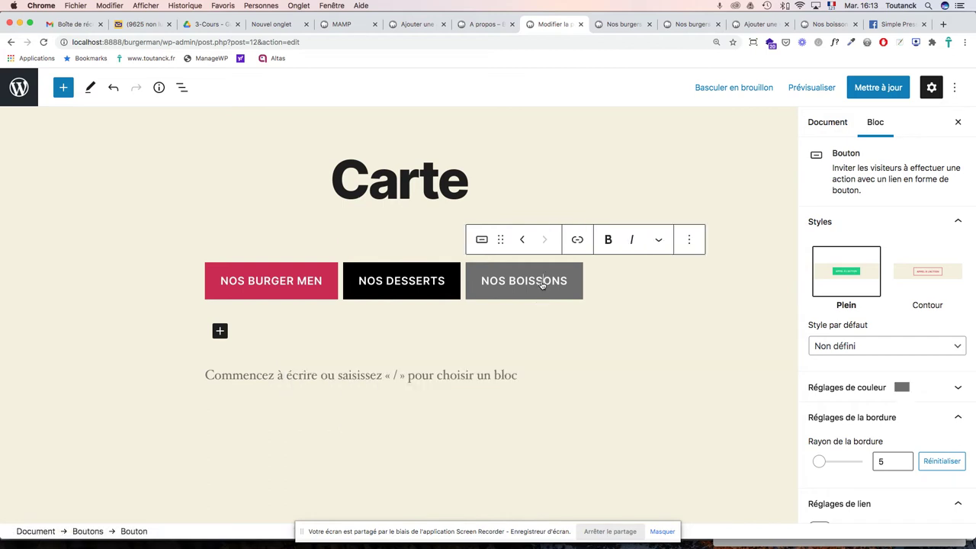
{"action": "left_click", "coordinate": [577, 240]}
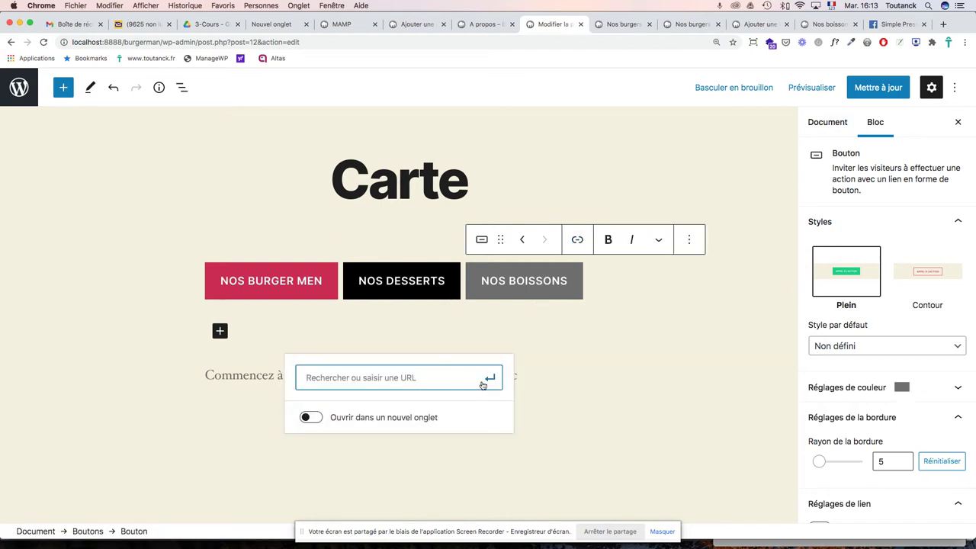
{"action": "type", "text": "nos"}
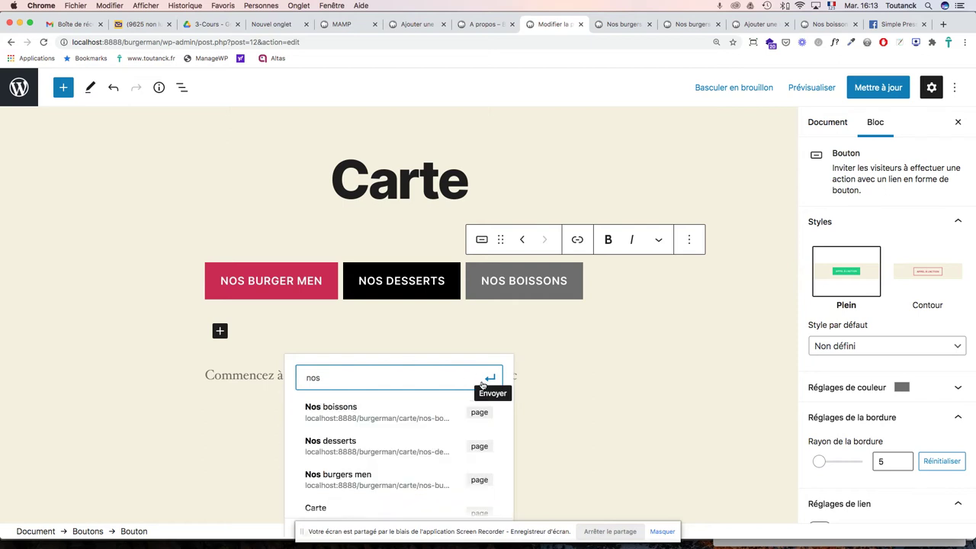
{"action": "left_click", "coordinate": [422, 404]}
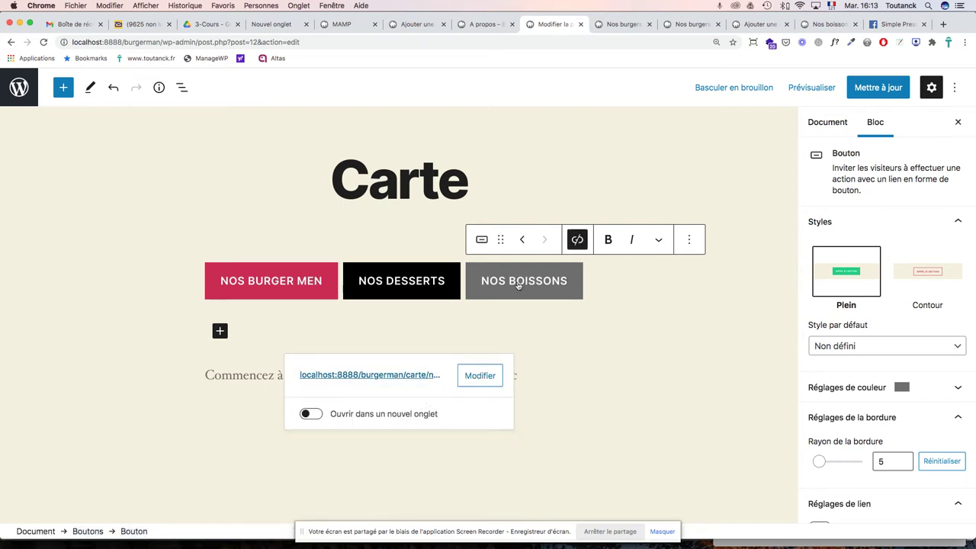
{"action": "left_click", "coordinate": [639, 311]}
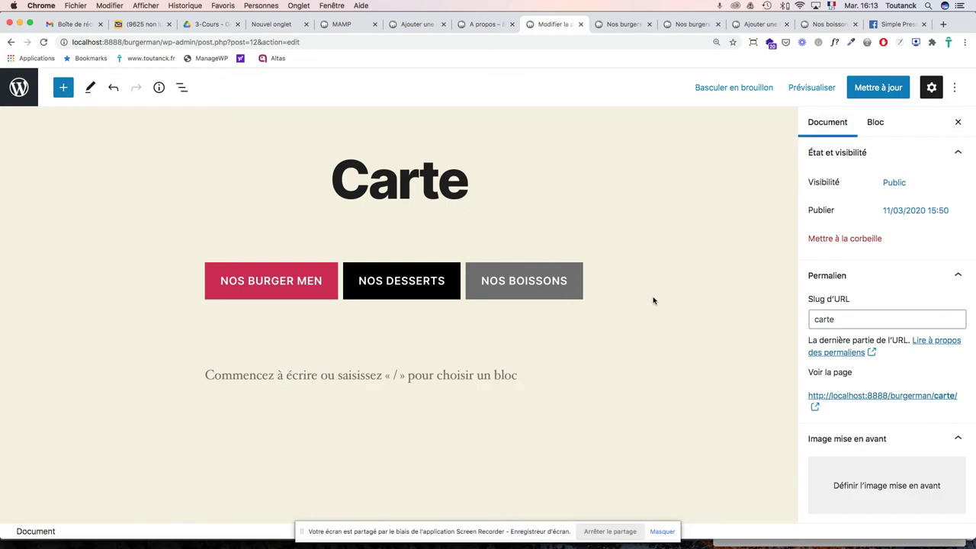
Step: Update the "Carte" page and preview it in a new browser tab
{"action": "left_click", "coordinate": [881, 88]}
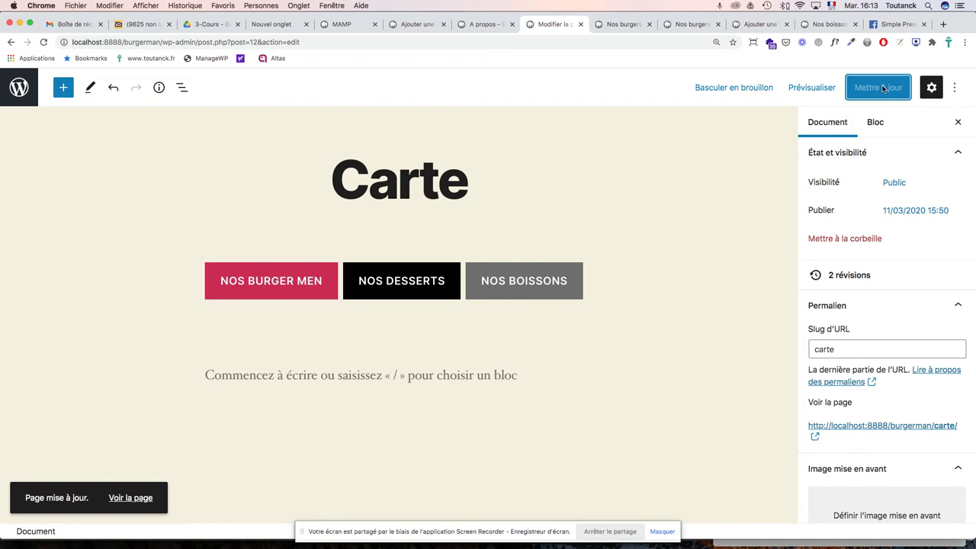
{"action": "scroll", "coordinate": [902, 126], "scroll_direction": "down", "scroll_amount": 5}
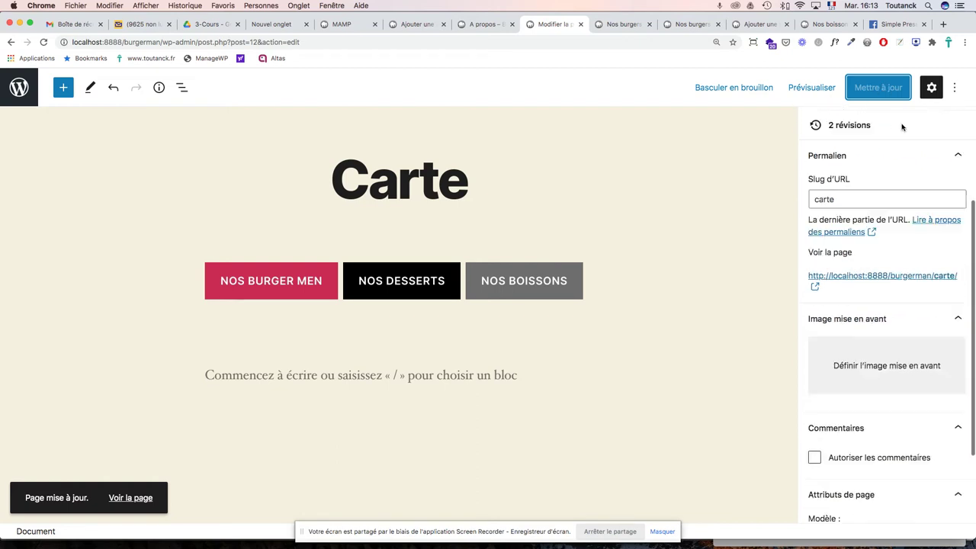
{"action": "scroll", "coordinate": [902, 127], "scroll_direction": "up", "scroll_amount": 5}
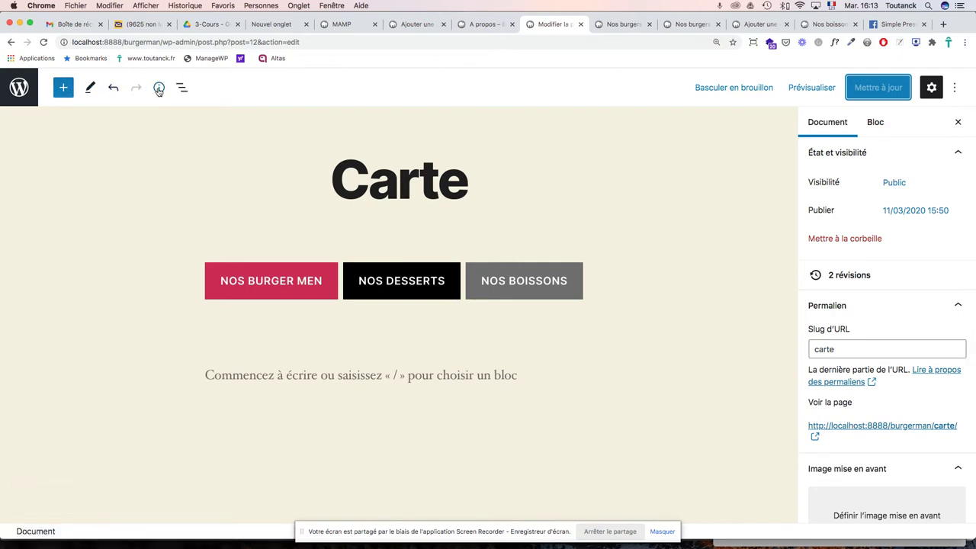
{"action": "left_click", "coordinate": [810, 90]}
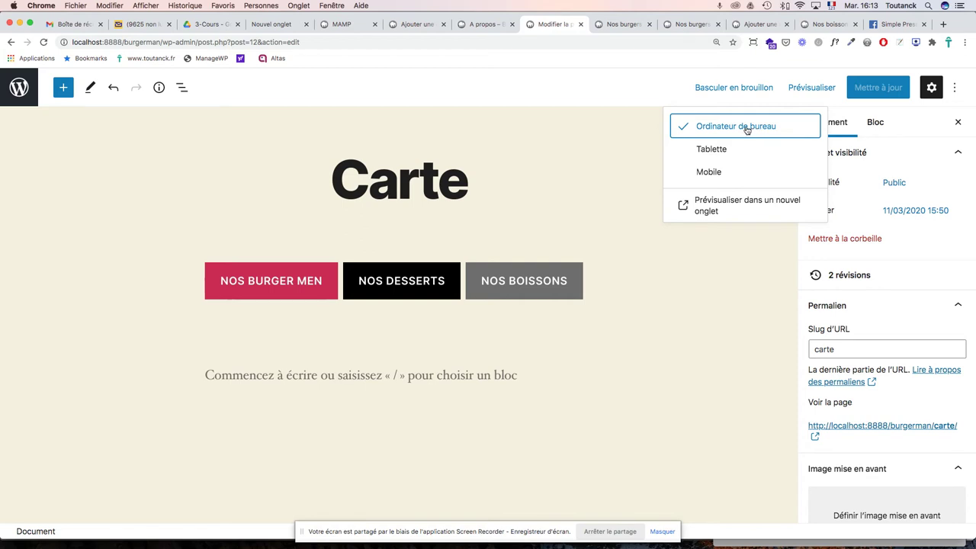
{"action": "left_click", "coordinate": [738, 204]}
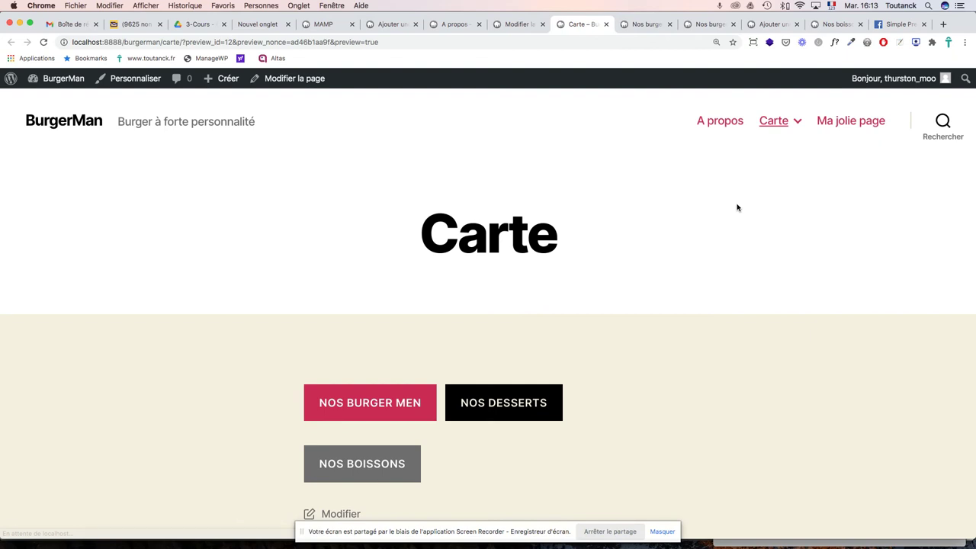
{"action": "scroll", "coordinate": [737, 207], "scroll_direction": "down", "scroll_amount": 3}
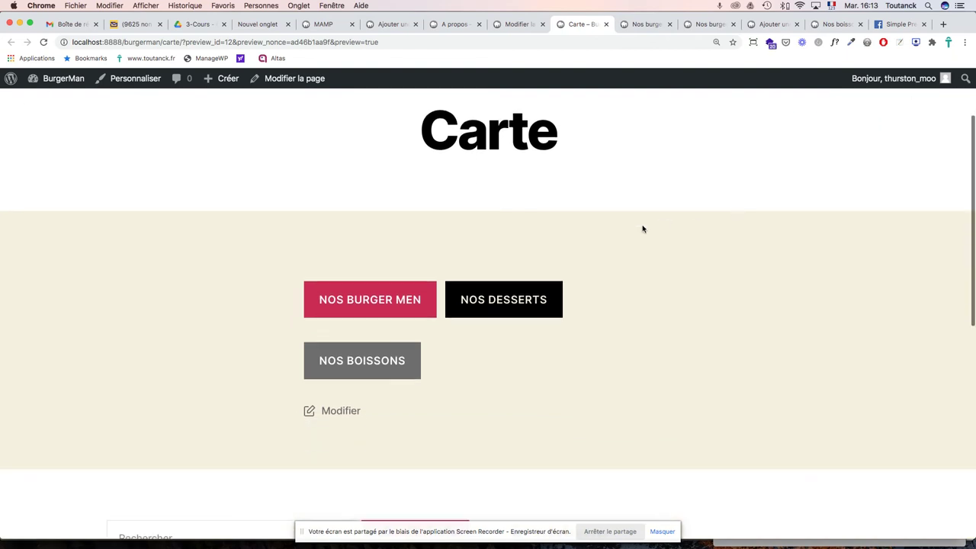
Step: Test the "Nos burger men", "Nos desserts" and "Nos boissons" button links in the "Carte" preview, and return to the page's editor
{"action": "left_click", "coordinate": [386, 303]}
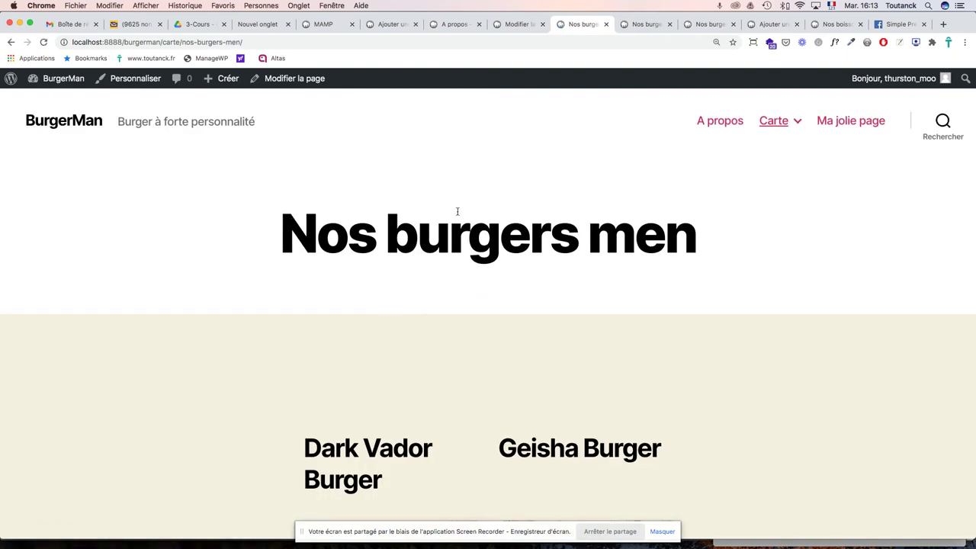
{"action": "left_click", "coordinate": [12, 43]}
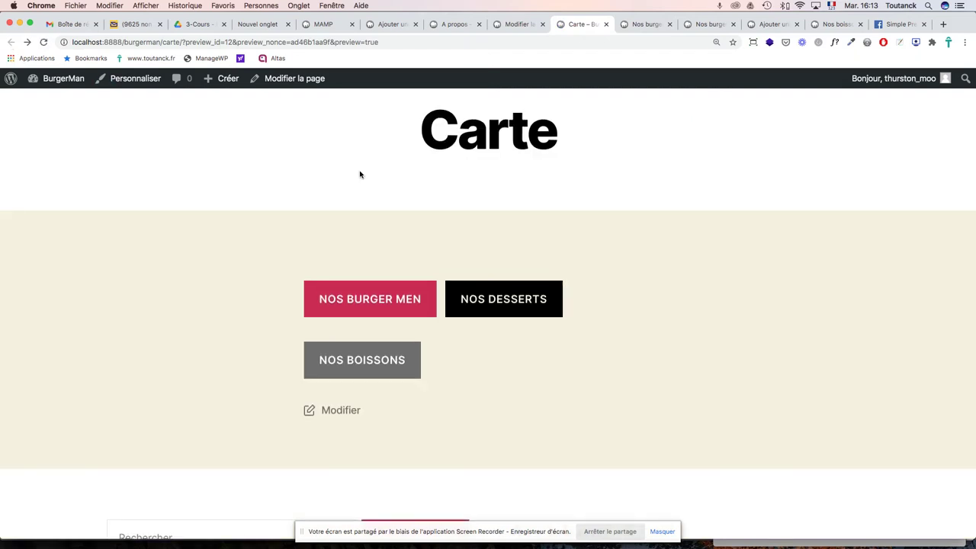
{"action": "left_click", "coordinate": [500, 299]}
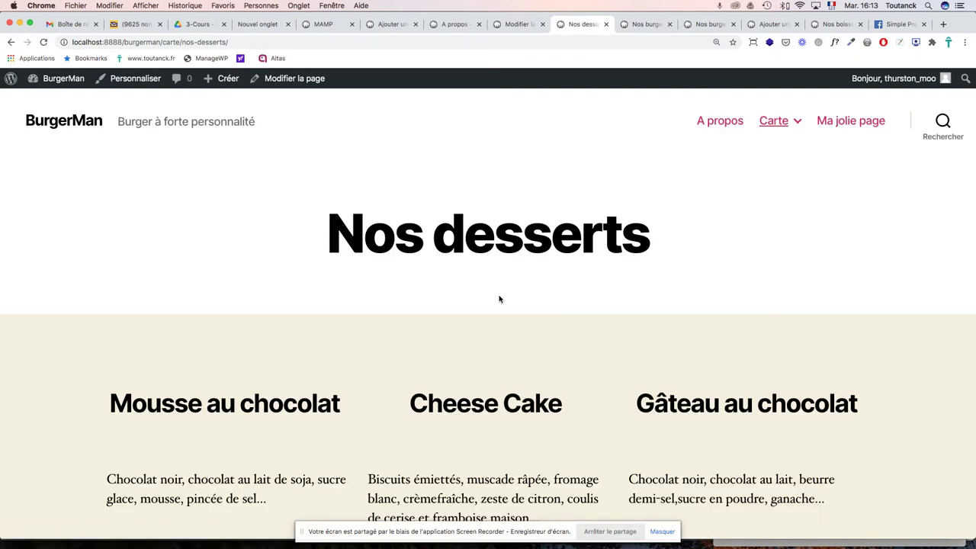
{"action": "left_click", "coordinate": [12, 42]}
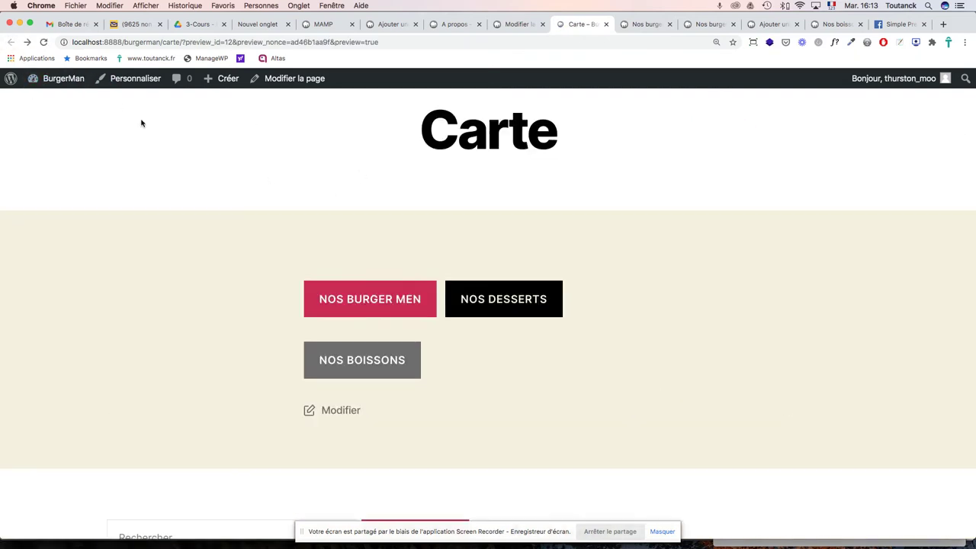
{"action": "left_click", "coordinate": [356, 359]}
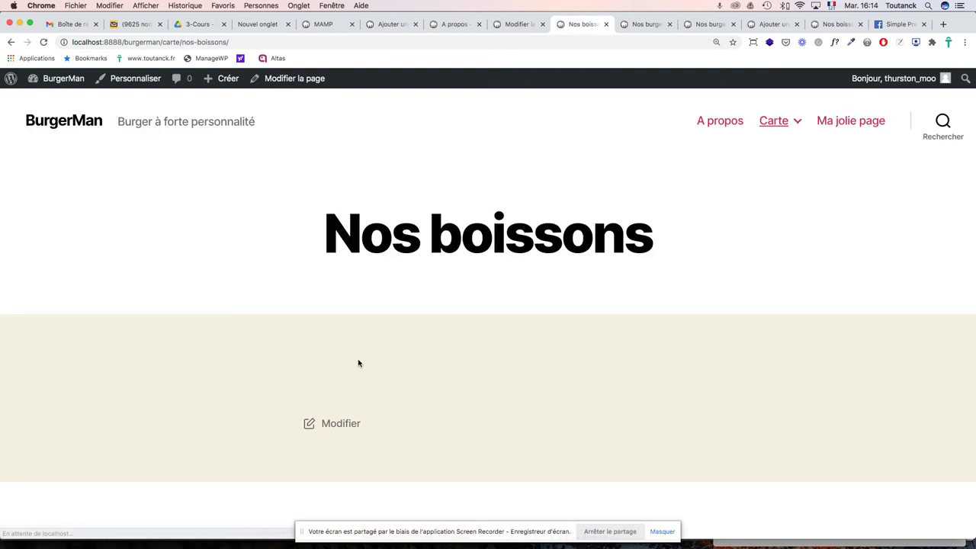
{"action": "left_click", "coordinate": [11, 42]}
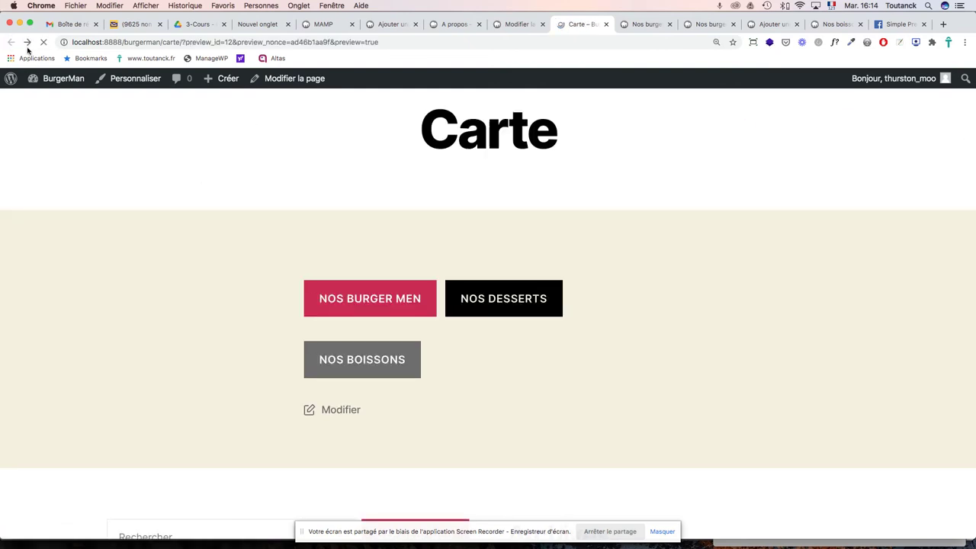
{"action": "left_click", "coordinate": [522, 26]}
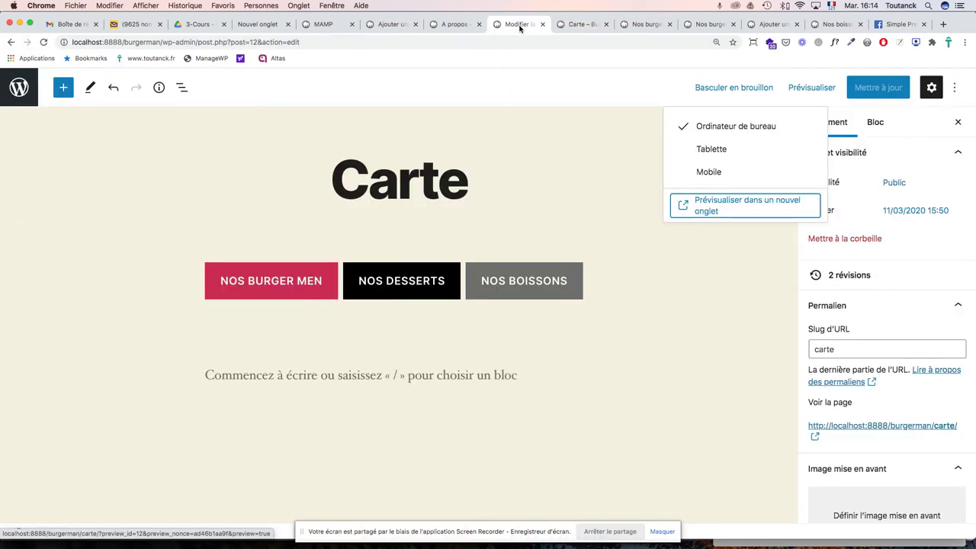
{"action": "left_click", "coordinate": [719, 326]}
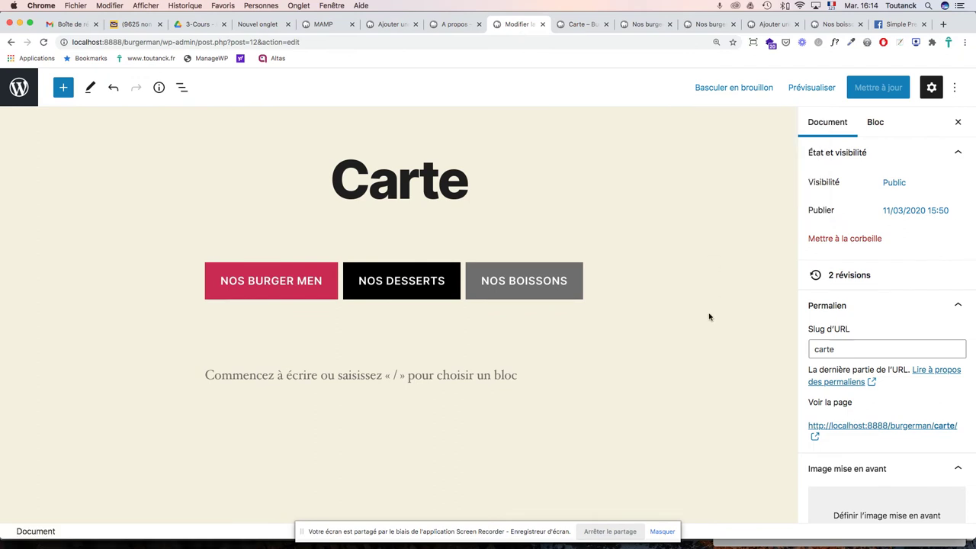
Step: Look up the "Presse" content on page 6 of burgerman-pages-textes.pdf in Acrobat and return to Chrome
{"action": "key", "text": "super+Tab"}
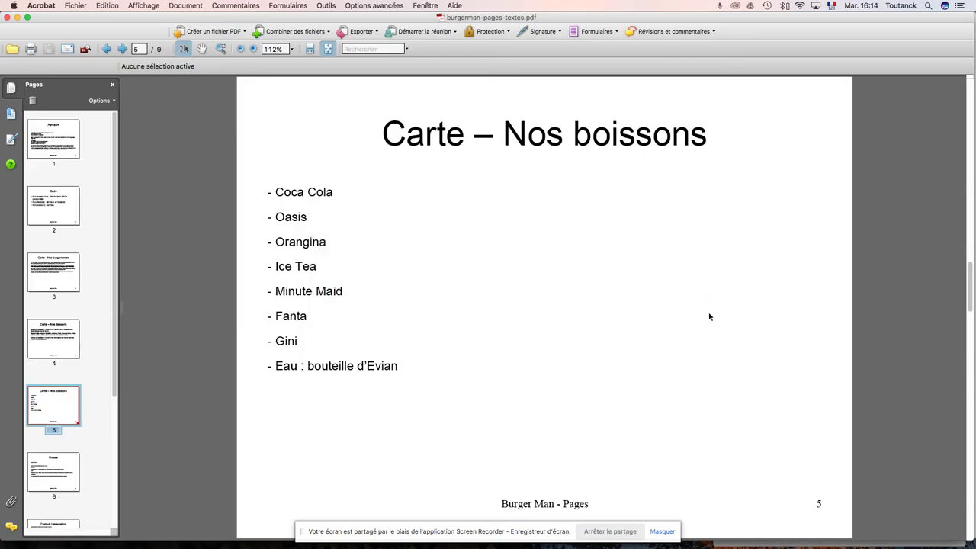
{"action": "key", "text": "Down"}
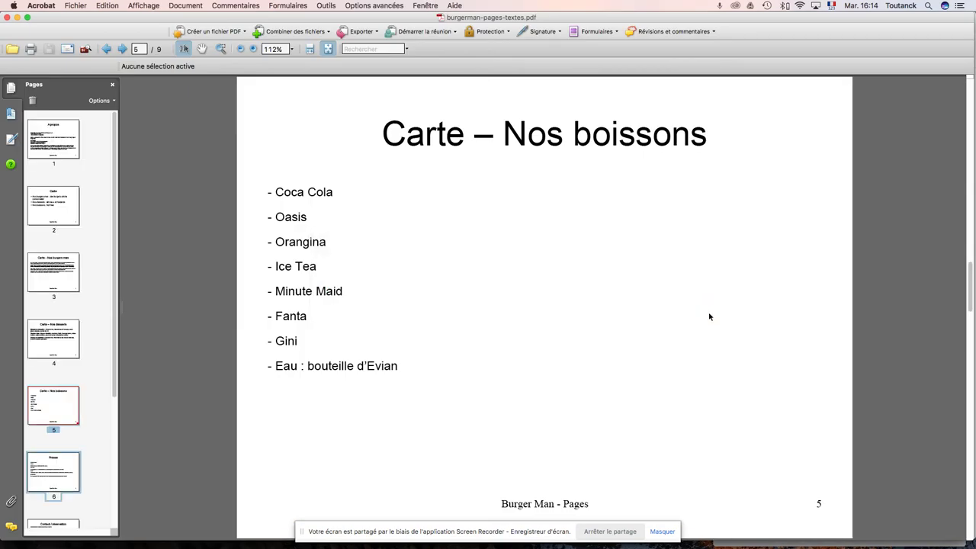
{"action": "left_click", "coordinate": [58, 471]}
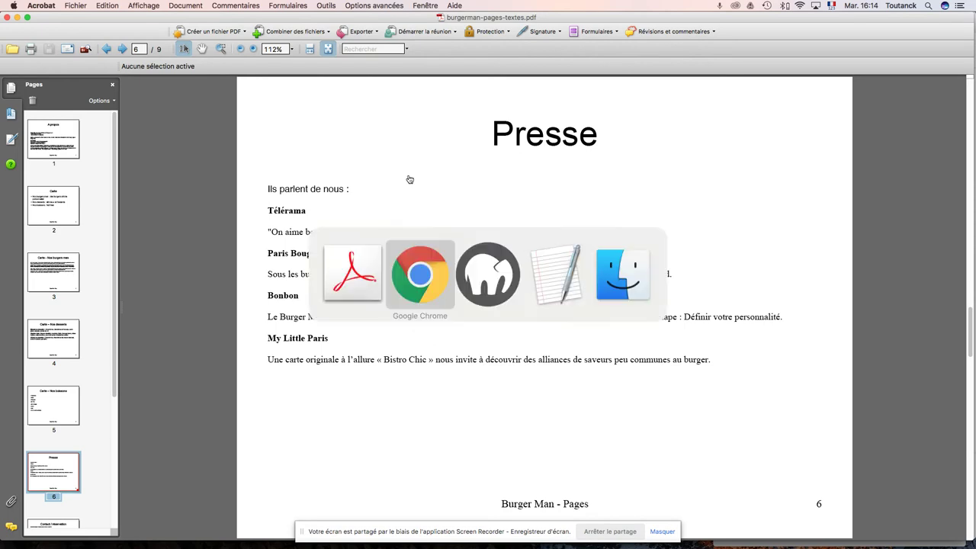
{"action": "key", "text": "super+Tab"}
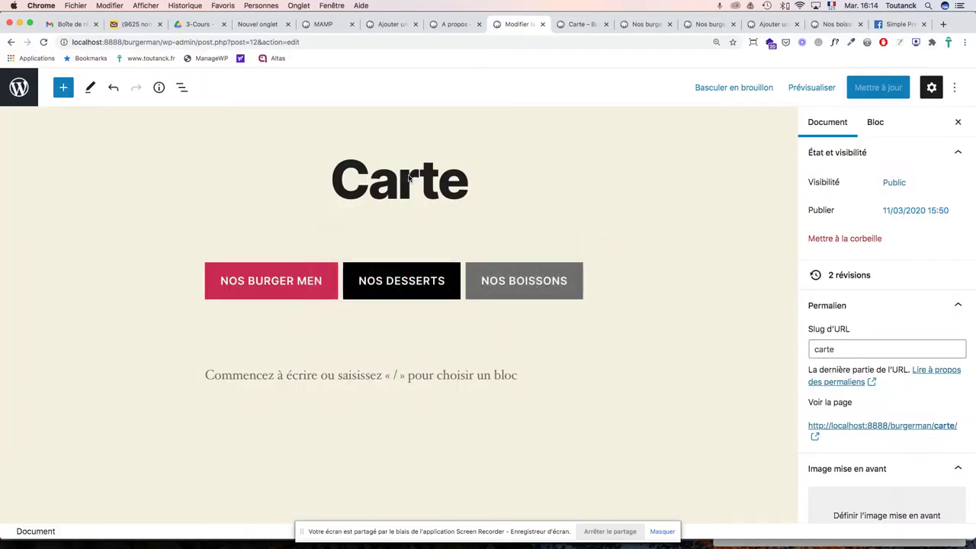
Step: Create a new WordPress page from the "Carte" preview and title it "Presse"
{"action": "left_click", "coordinate": [580, 25]}
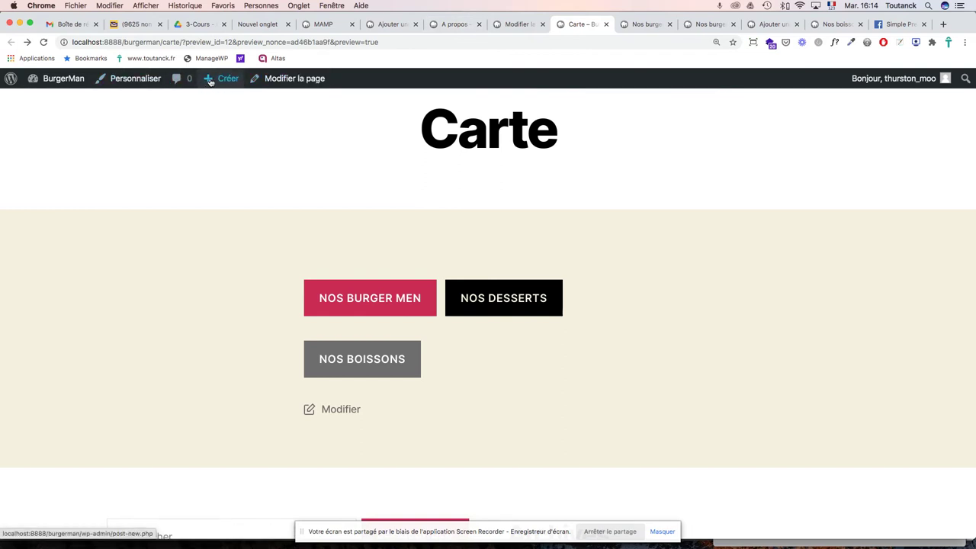
{"action": "mouse_move", "coordinate": [221, 79]}
{"action": "left_click", "coordinate": [213, 134]}
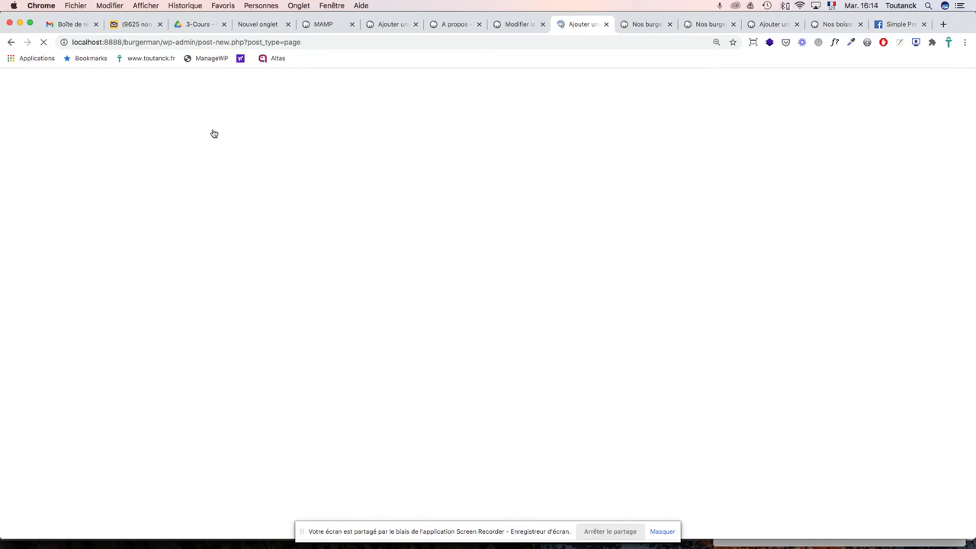
{"action": "type", "text": "Presse"}
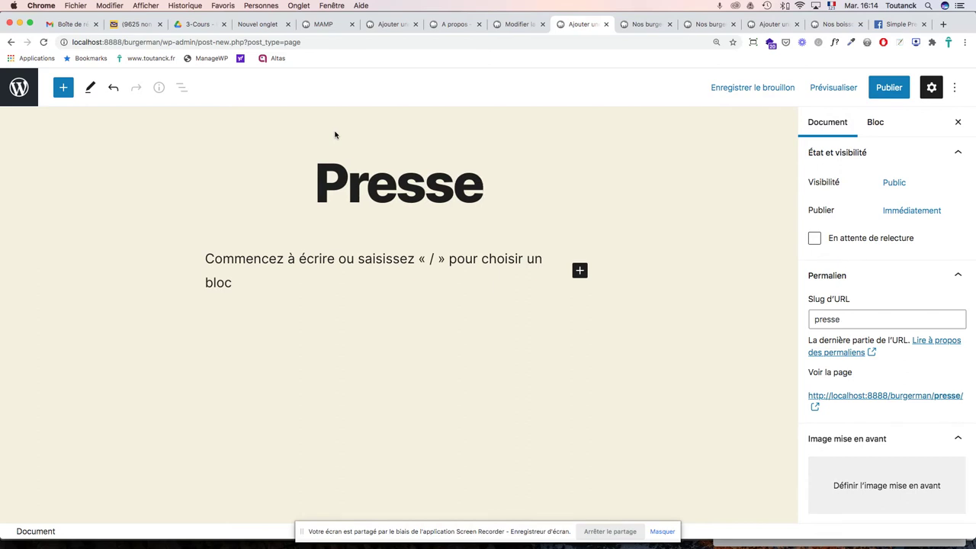
Step: Copy "Ils parlent de nous :" from the PDF in Acrobat into a new H2 heading block on the "Presse" page in Chrome
{"action": "key", "text": "super+Tab"}
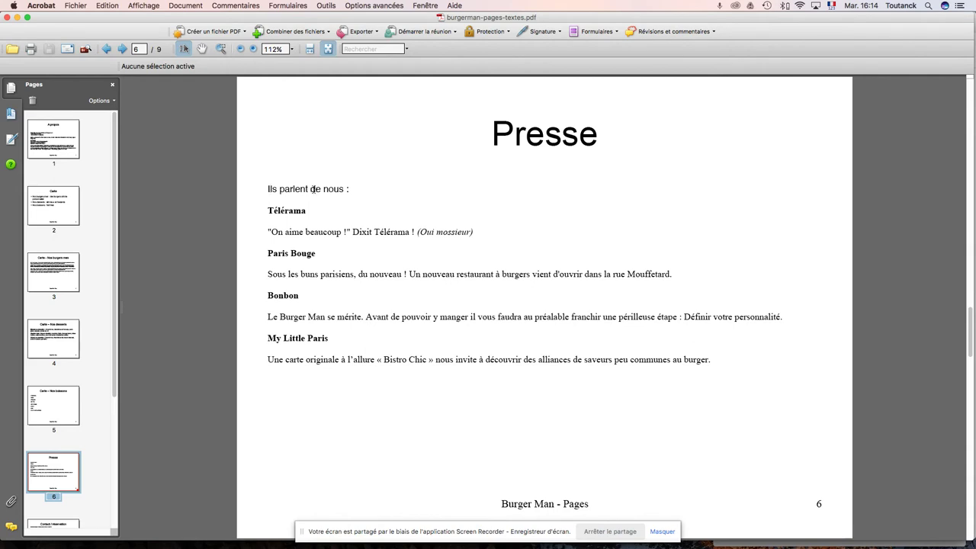
{"action": "left_click_drag", "start_coordinate": [349, 188], "coordinate": [268, 190]}
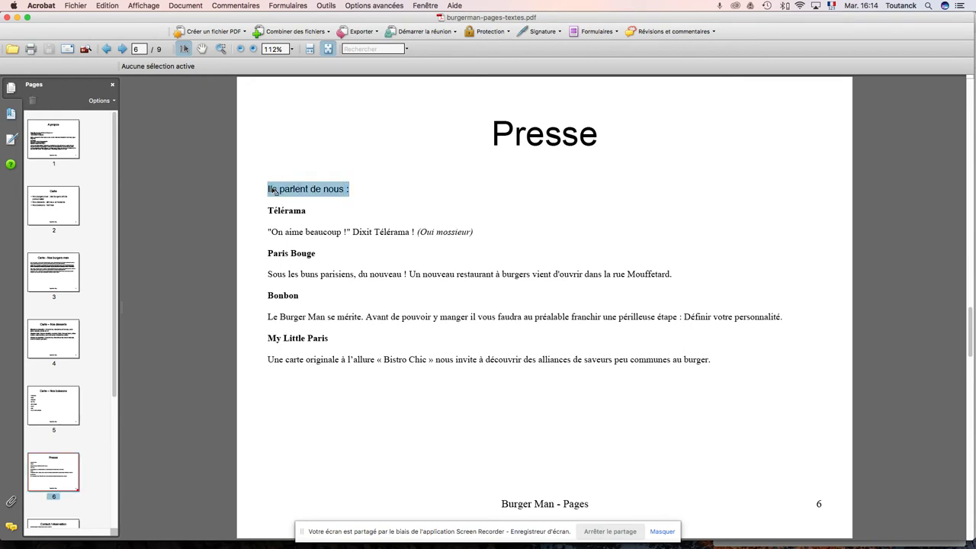
{"action": "key", "text": "super+Tab"}
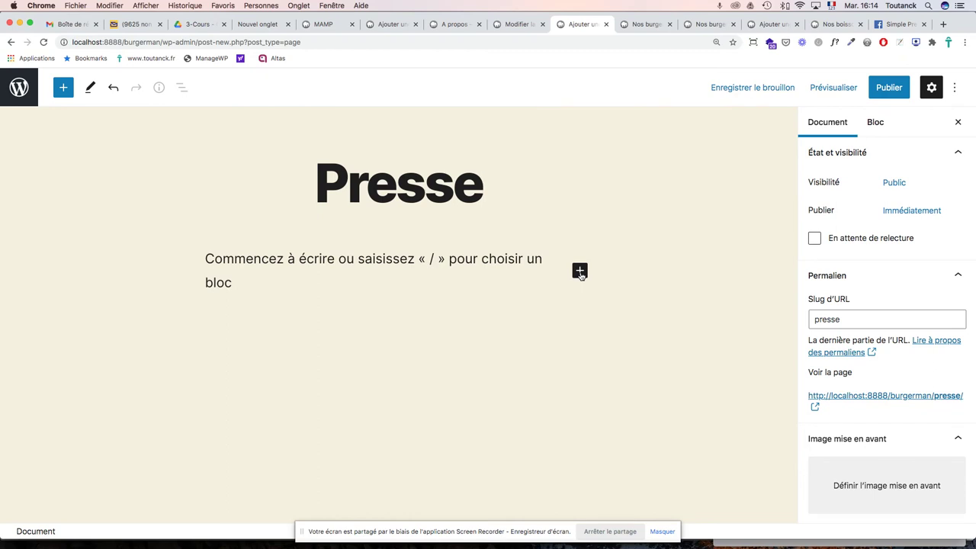
{"action": "left_click", "coordinate": [580, 272]}
{"action": "left_click", "coordinate": [674, 374]}
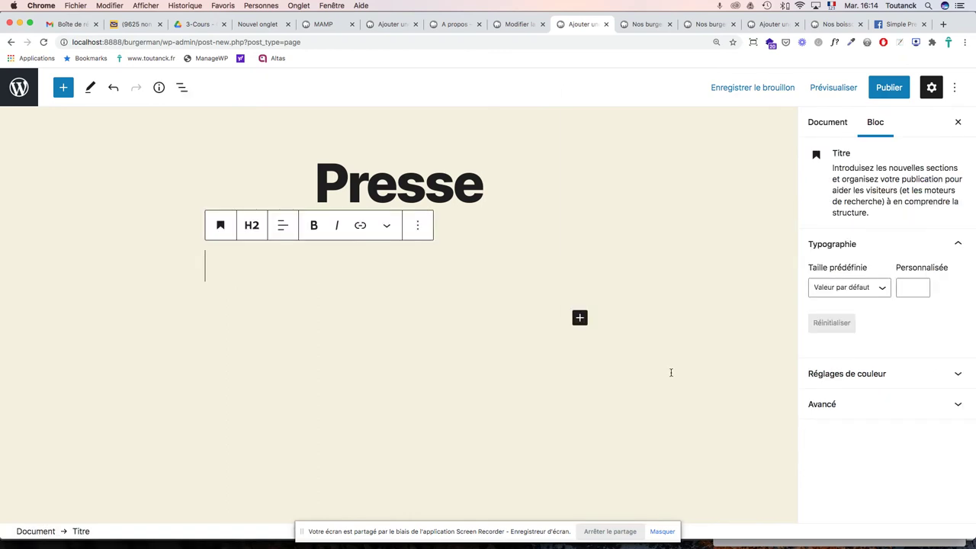
{"action": "key", "text": "super+v"}
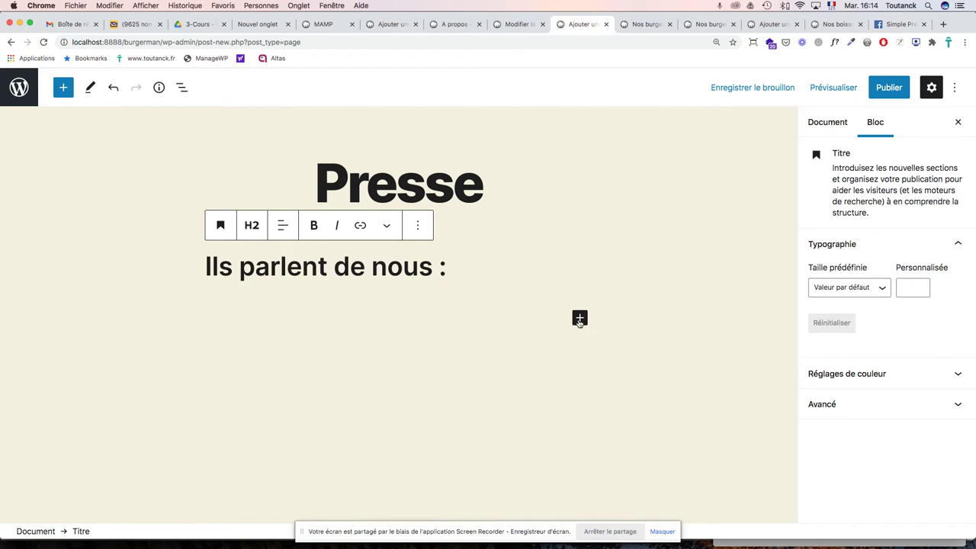
{"action": "left_click", "coordinate": [580, 321]}
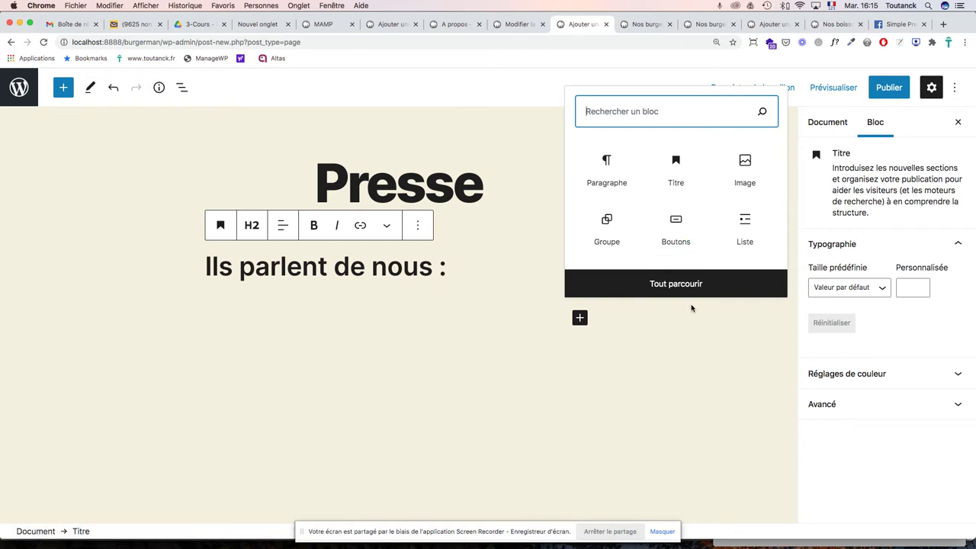
{"action": "key", "text": "super+Tab"}
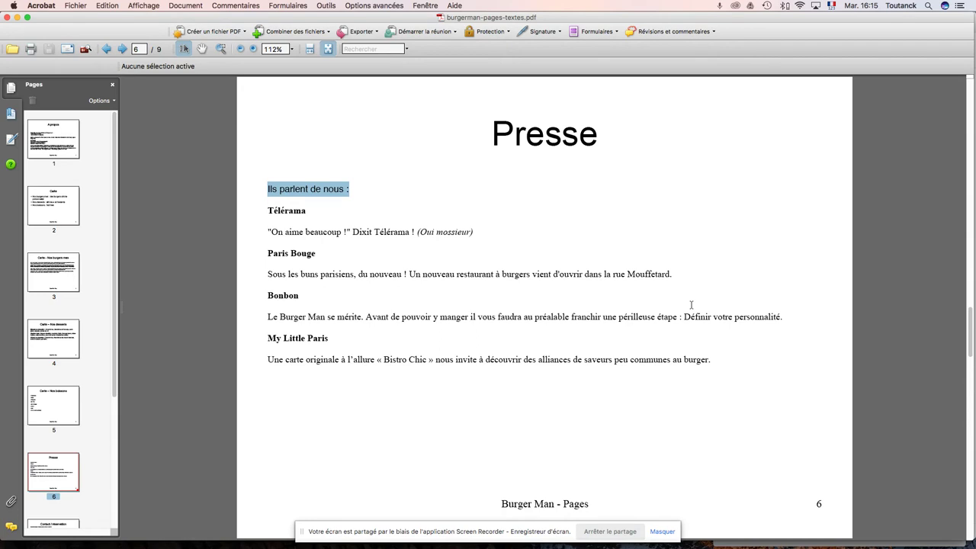
{"action": "key", "text": "super+Tab"}
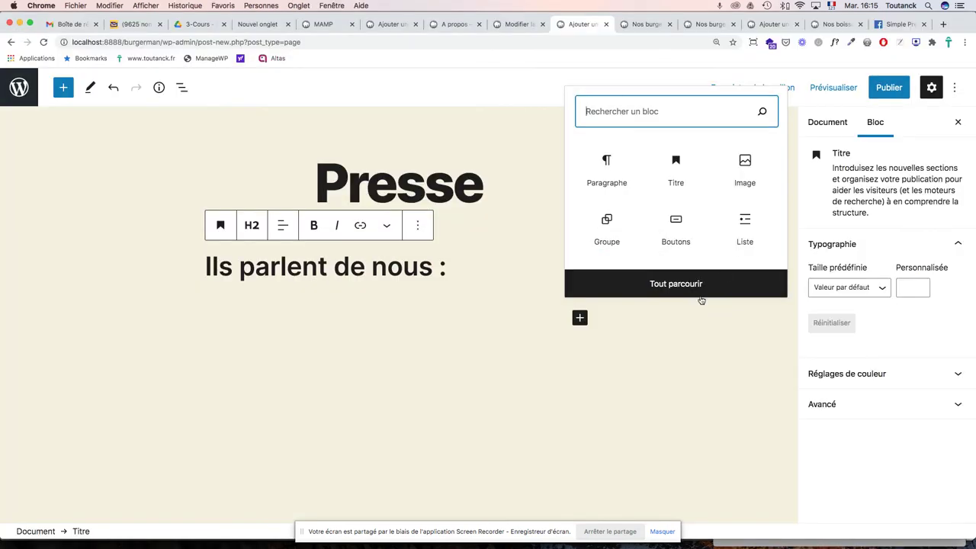
{"action": "left_click", "coordinate": [732, 349]}
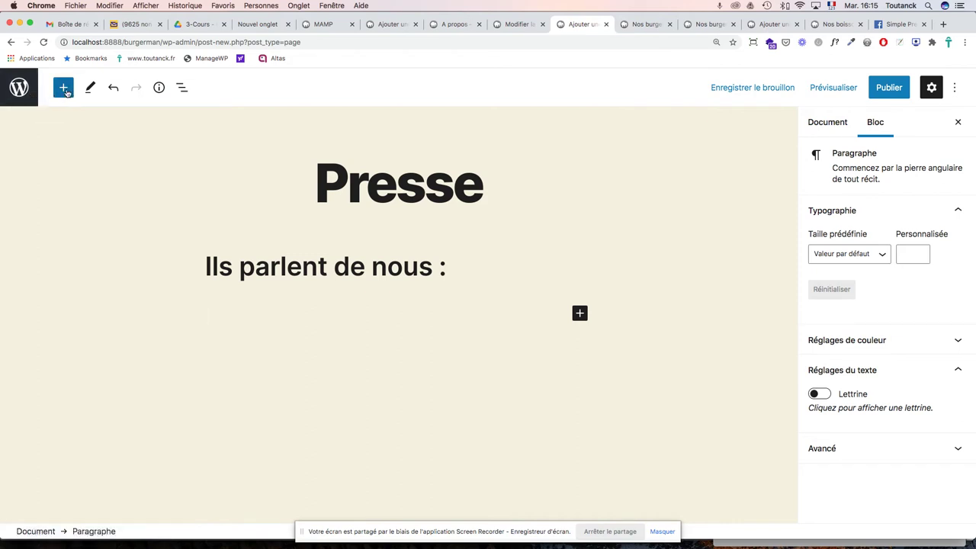
Step: Insert the "Citation" text pattern below the "Ils parlent de nous :" heading
{"action": "left_click", "coordinate": [63, 89]}
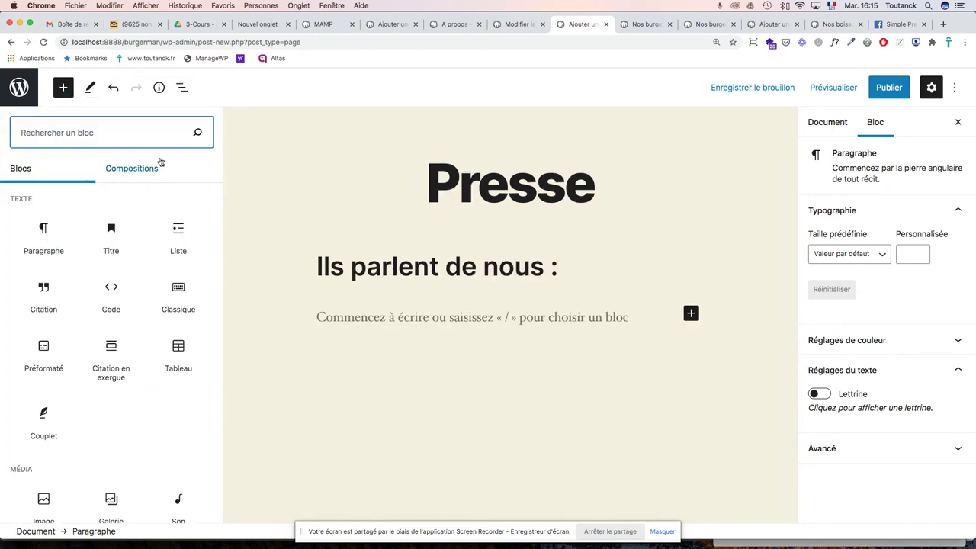
{"action": "left_click", "coordinate": [131, 168]}
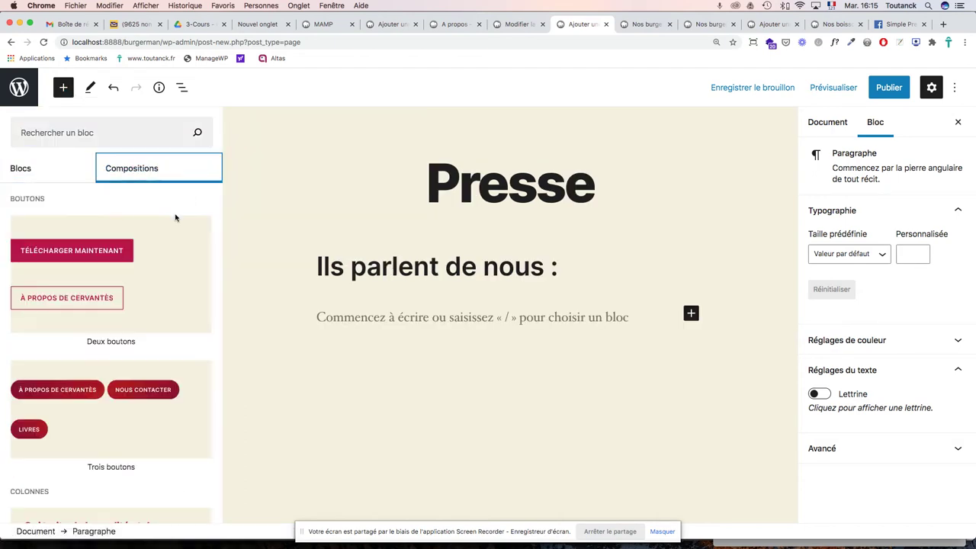
{"action": "scroll", "coordinate": [182, 297], "scroll_direction": "down", "scroll_amount": 10}
{"action": "scroll", "coordinate": [181, 297], "scroll_direction": "down", "scroll_amount": 5}
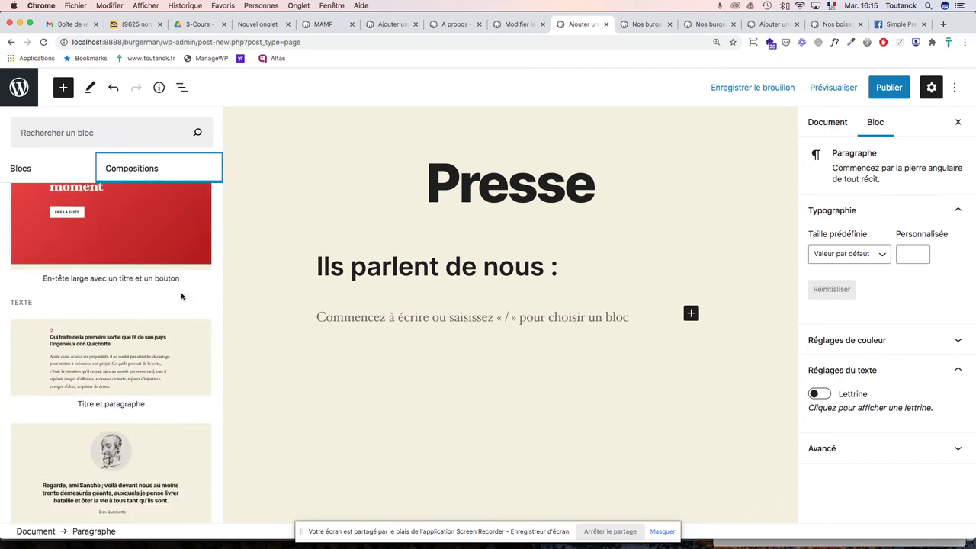
{"action": "scroll", "coordinate": [182, 297], "scroll_direction": "down", "scroll_amount": 1}
{"action": "scroll", "coordinate": [182, 297], "scroll_direction": "down", "scroll_amount": 2}
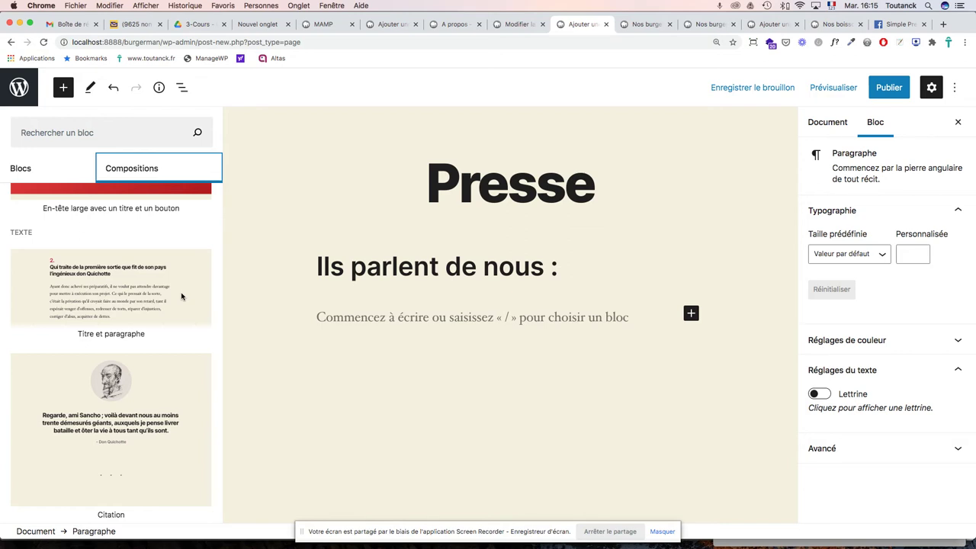
{"action": "left_click", "coordinate": [141, 418]}
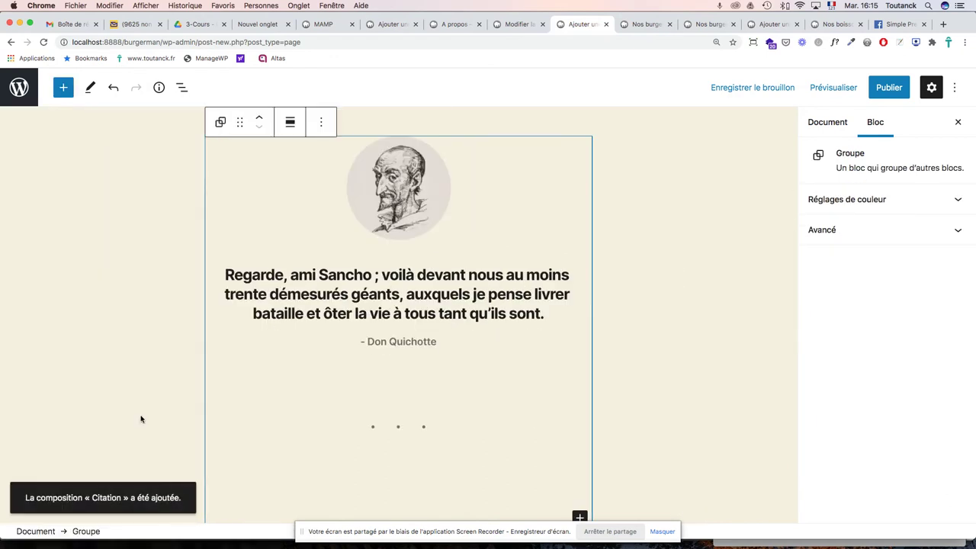
Step: Examine the advanced and colour settings of the inserted quote's group block
{"action": "left_click", "coordinate": [848, 232]}
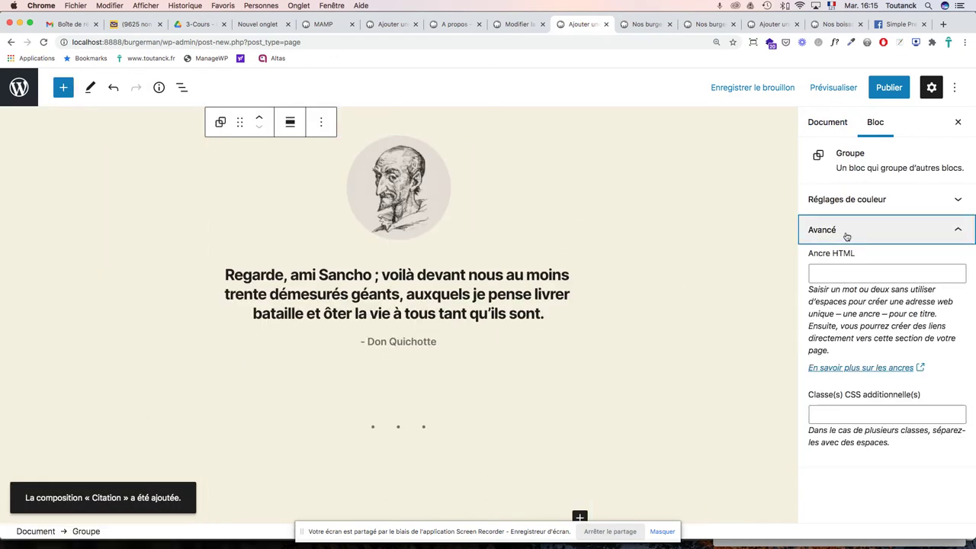
{"action": "left_click", "coordinate": [851, 199]}
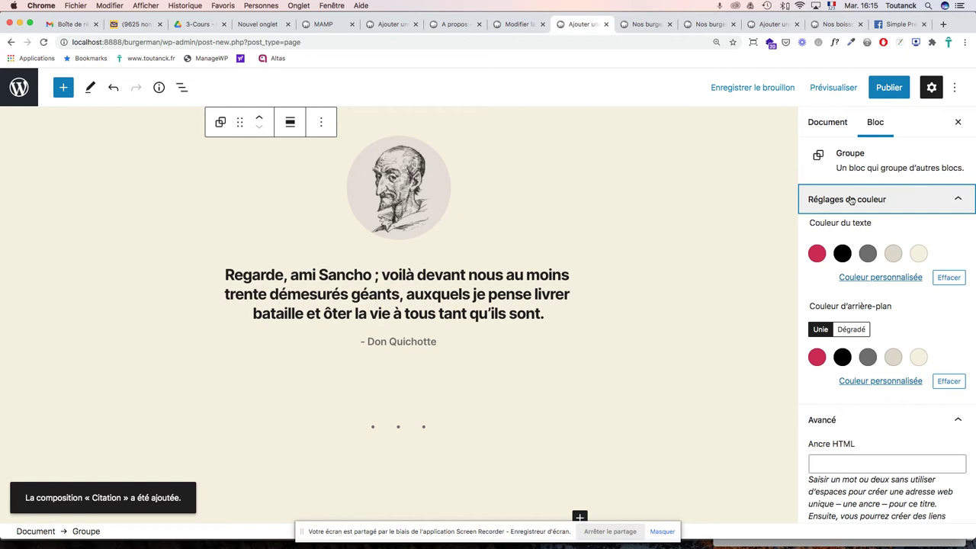
{"action": "scroll", "coordinate": [866, 219], "scroll_direction": "down", "scroll_amount": 4}
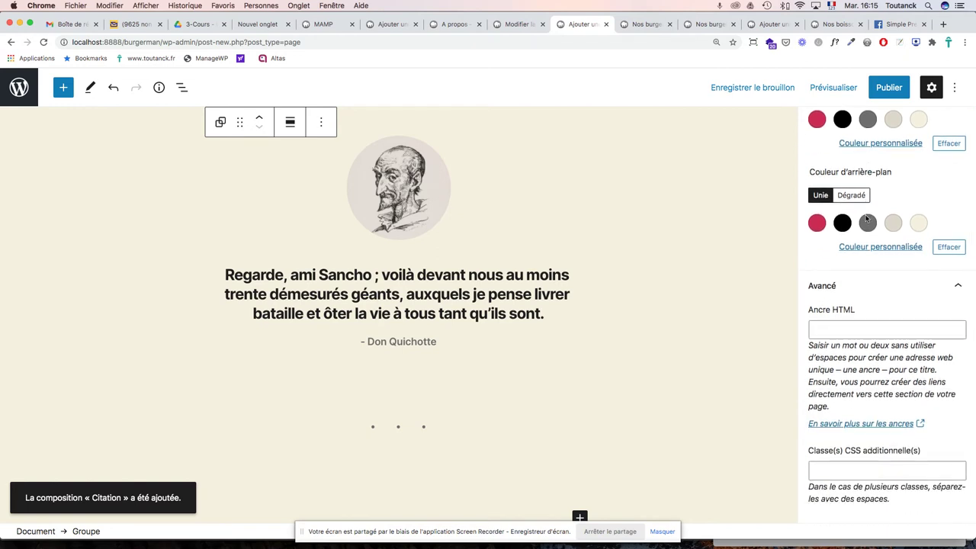
{"action": "scroll", "coordinate": [866, 220], "scroll_direction": "up", "scroll_amount": 4}
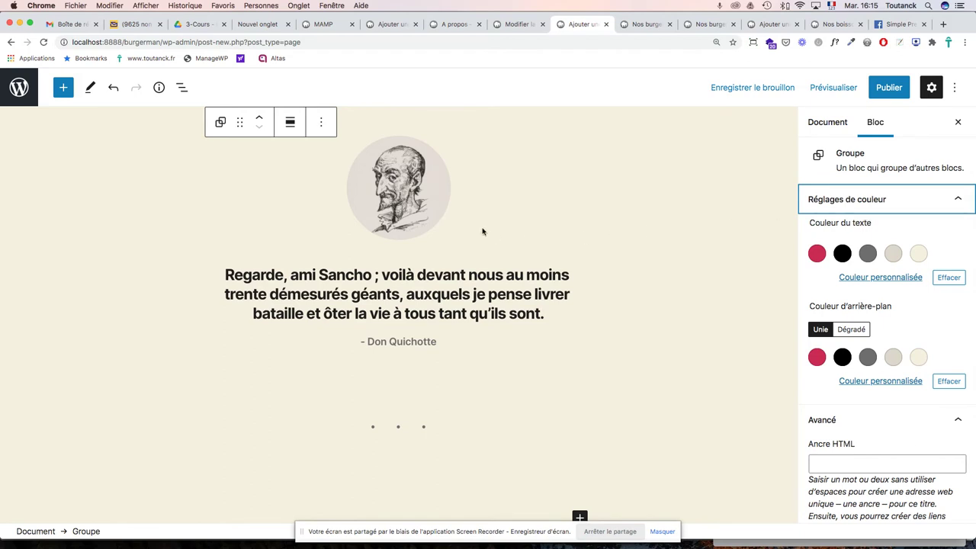
{"action": "left_click", "coordinate": [493, 206]}
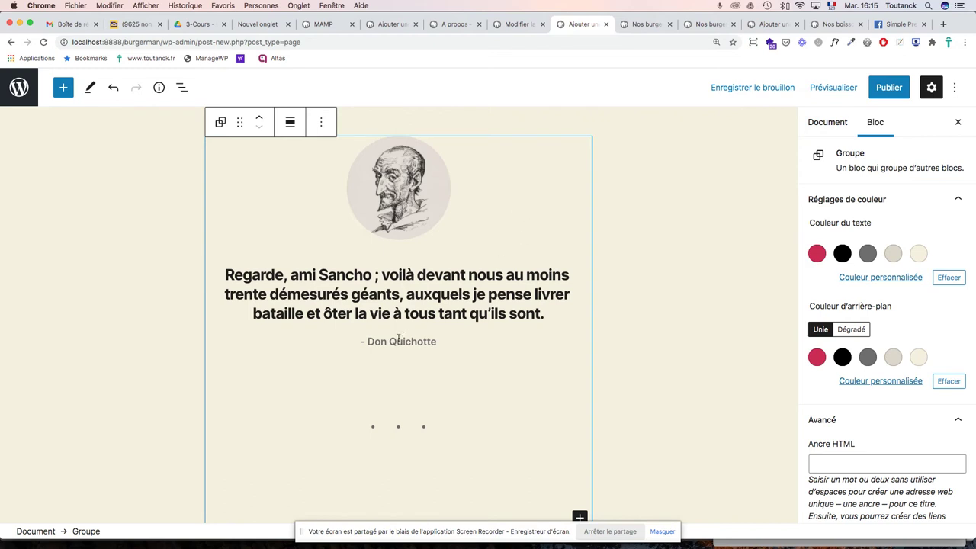
Step: Copy the Télérama quote from the PDF in Acrobat and replace the sample quote on the "Presse" page in Chrome with it
{"action": "key", "text": "super+Tab"}
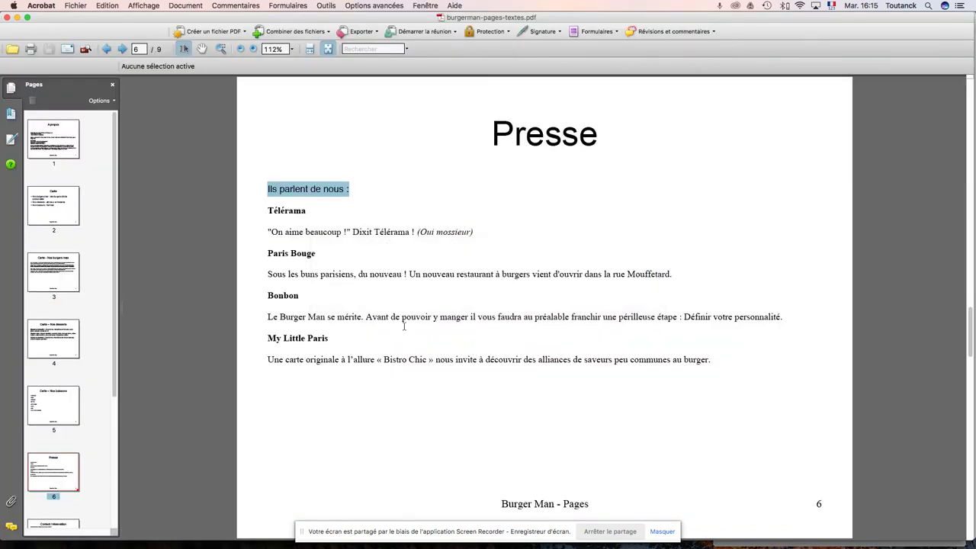
{"action": "left_click_drag", "start_coordinate": [268, 232], "coordinate": [448, 232]}
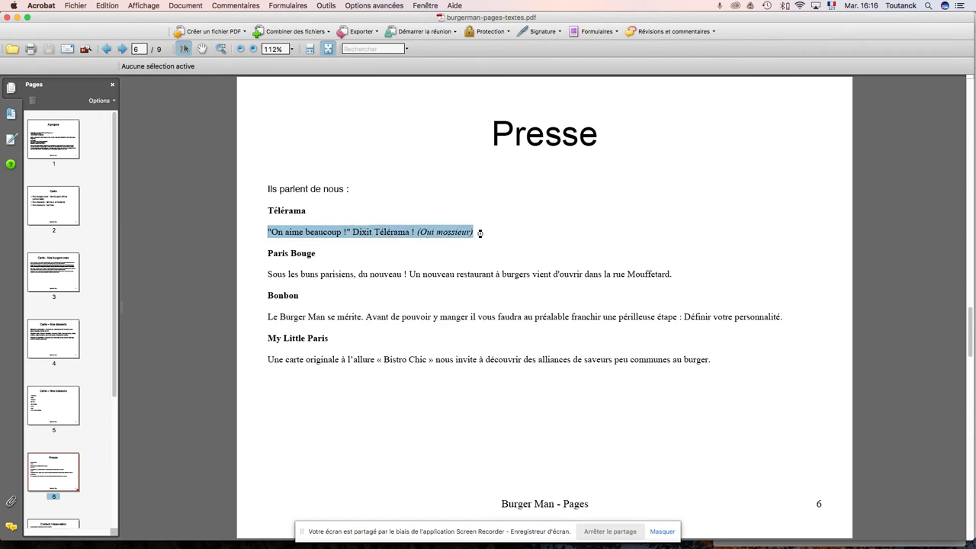
{"action": "key", "text": "super+Tab"}
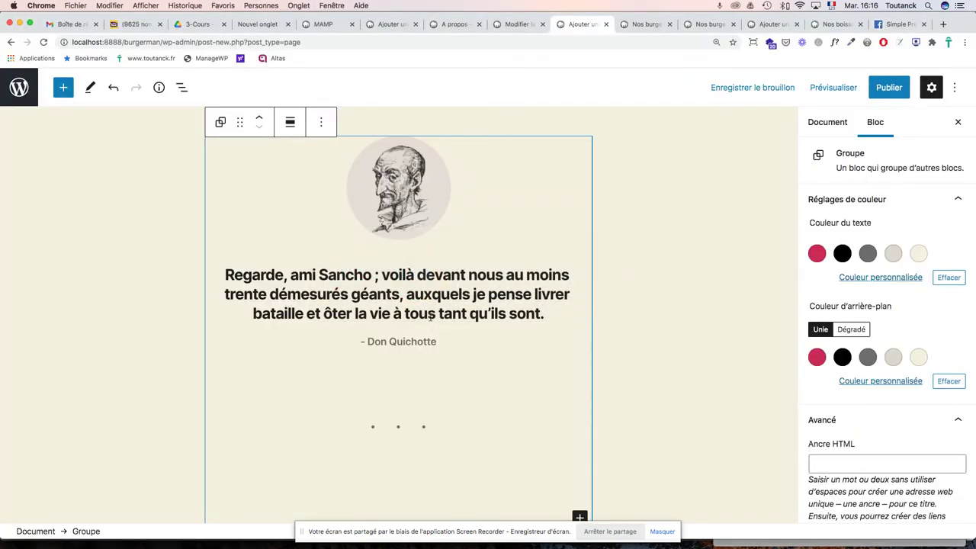
{"action": "left_click", "coordinate": [428, 314]}
{"action": "left_click_drag", "start_coordinate": [546, 315], "coordinate": [226, 276]}
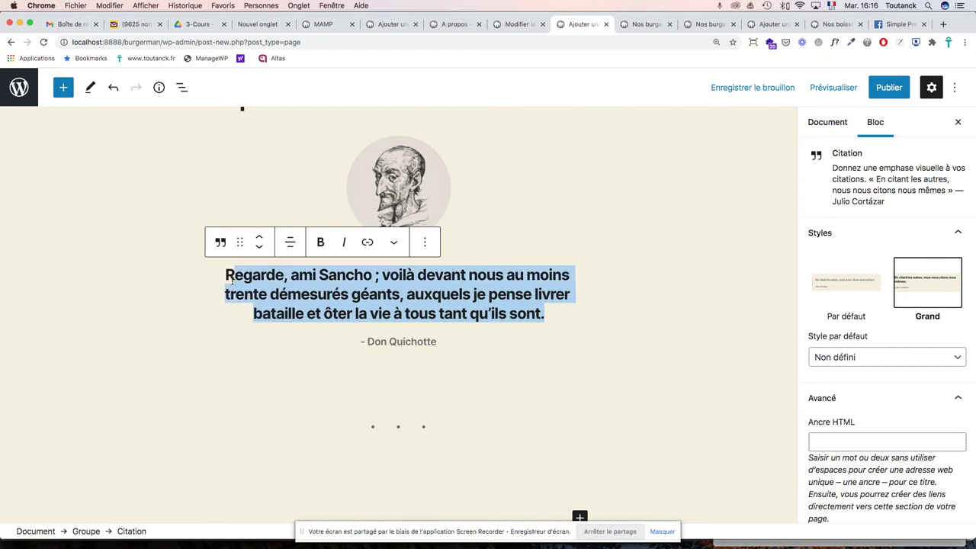
{"action": "scroll", "coordinate": [225, 278], "scroll_direction": "up", "scroll_amount": 1}
{"action": "type", "text": "\"On aime beaucoup !\" Dixit Télérama ! (Oui mossieur)"}
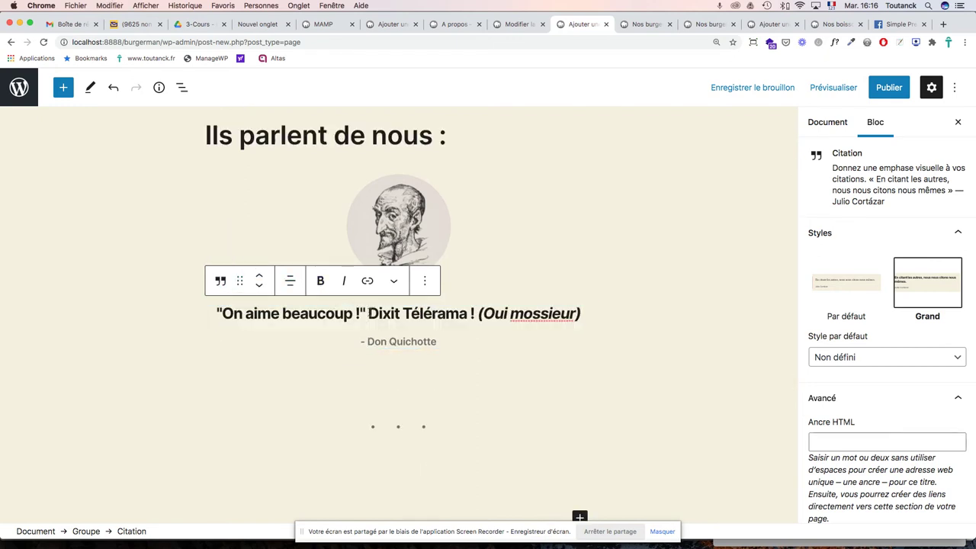
Step: Put "(Oui môssieur)" on its own line under "On aime beaucoup !", removing "Dixit Télérama !" and correcting the spelling of "mossieur"
{"action": "key", "text": "shift+Return"}
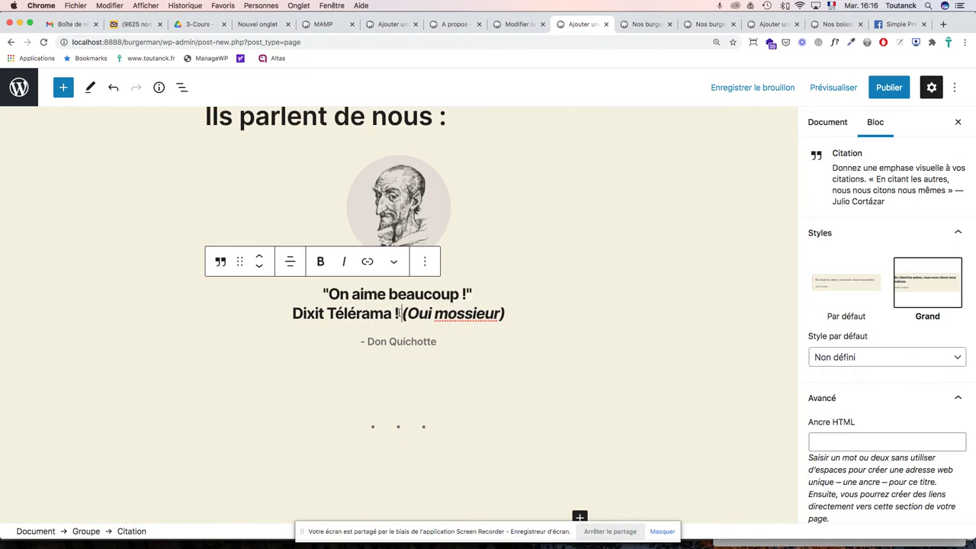
{"action": "left_click_drag", "start_coordinate": [398, 313], "coordinate": [295, 313]}
{"action": "key", "text": "BackSpace"}
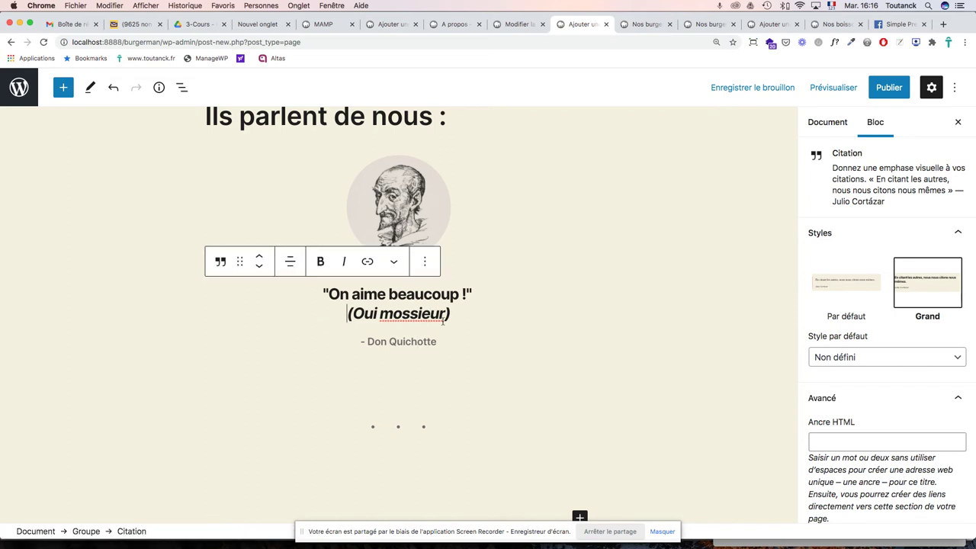
{"action": "triple_click", "coordinate": [401, 313]}
{"action": "key", "text": "ctrl+b"}
{"action": "left_click", "coordinate": [457, 318]}
Step: Replace the quote's attribution "Don Quichotte" with "Télérama" copied from the PDF in Acrobat, removing the stray style code
{"action": "key", "text": "super+Tab"}
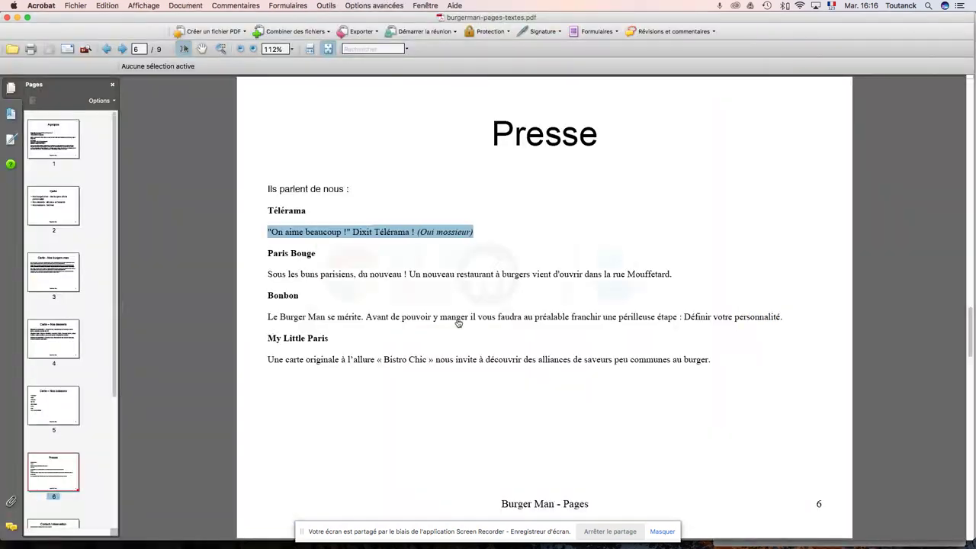
{"action": "double_click", "coordinate": [290, 211]}
{"action": "key", "text": "super+Tab"}
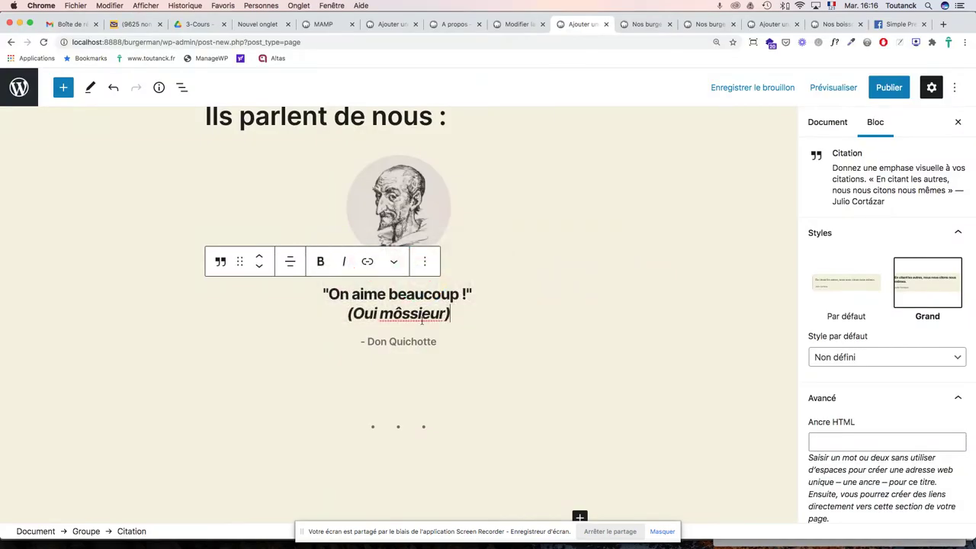
{"action": "double_click", "coordinate": [414, 345]}
{"action": "triple_click", "coordinate": [413, 344]}
{"action": "left_click", "coordinate": [414, 343]}
{"action": "left_click_drag", "start_coordinate": [437, 342], "coordinate": [366, 343]}
{"action": "type", "text": "p.p1 {margin: 0.0px 0.0px 0.0px 0.0px; font: 12.0px 'Times New Roman'; min-height: 15.0px} p.p2 {margin: 0.0px 0.0px 0.0px 0.0px; font: 11.5px 'Times New Roman'}  Télérama"}
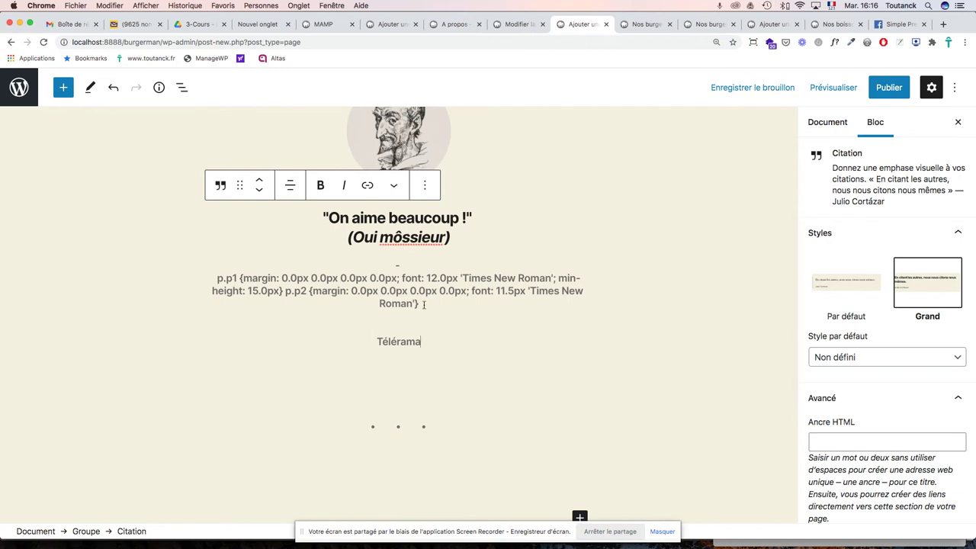
{"action": "left_click_drag", "start_coordinate": [414, 303], "coordinate": [216, 277]}
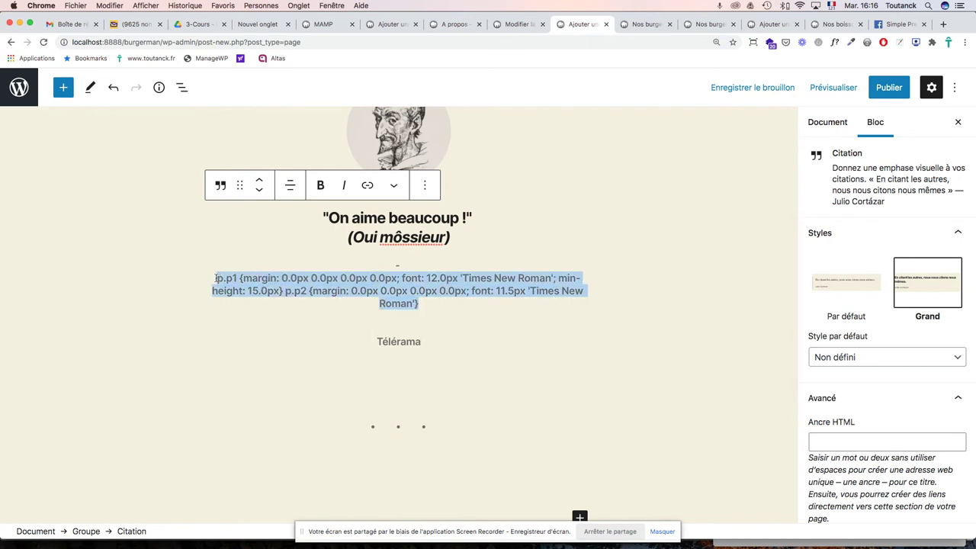
{"action": "key", "text": "BackSpace"}
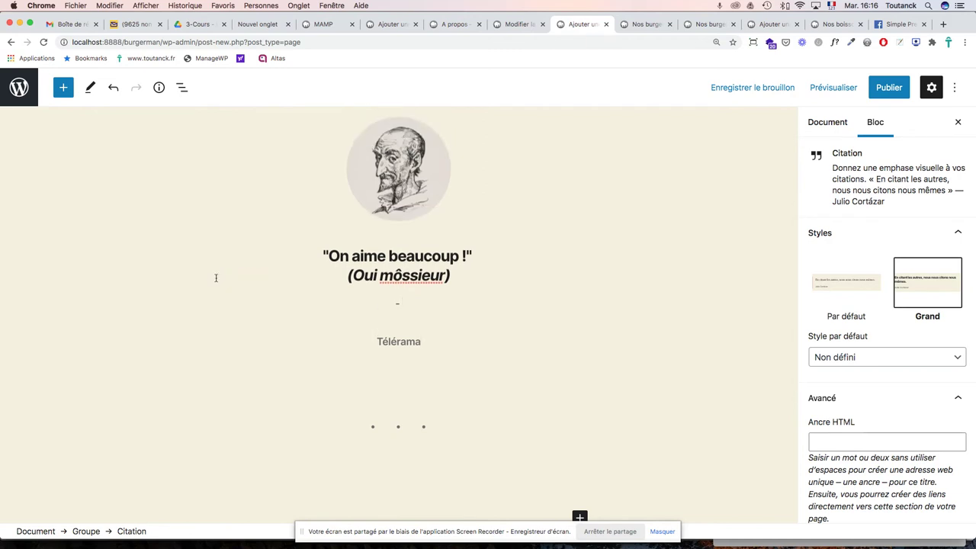
{"action": "key", "text": "Down"}
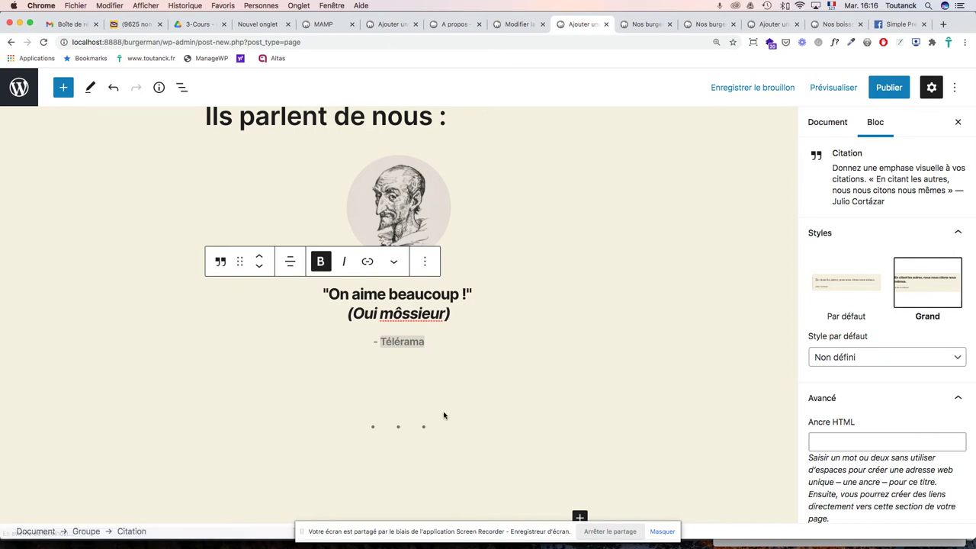
{"action": "left_click", "coordinate": [398, 428]}
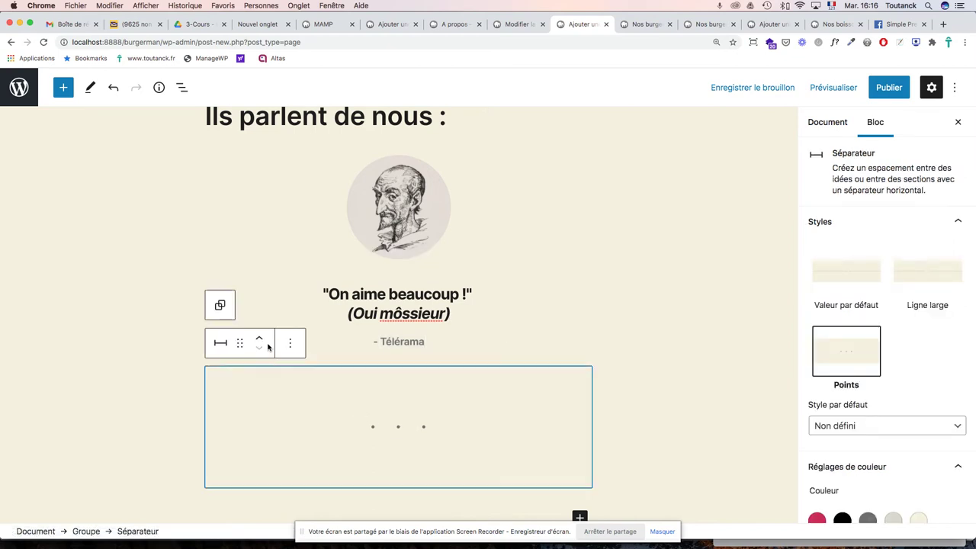
{"action": "left_click", "coordinate": [290, 345]}
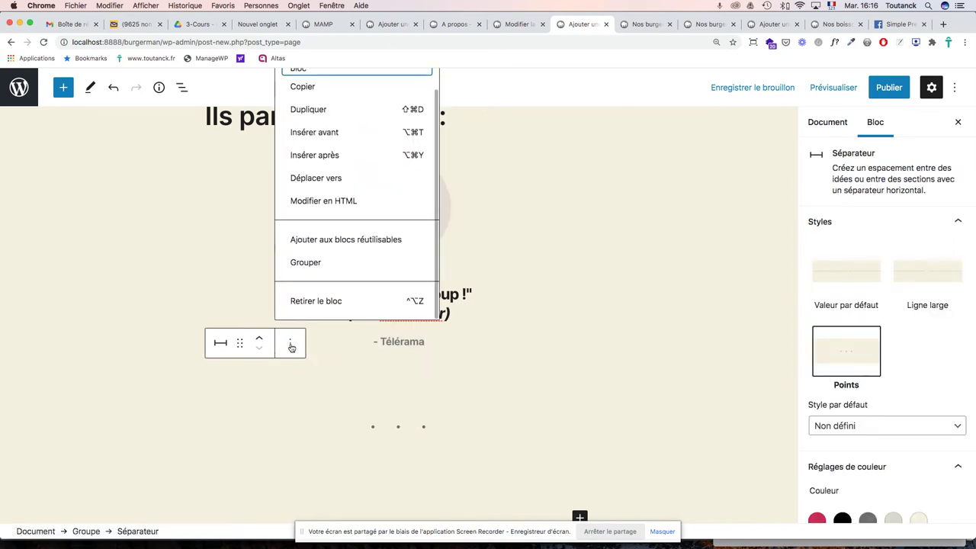
{"action": "left_click", "coordinate": [390, 429]}
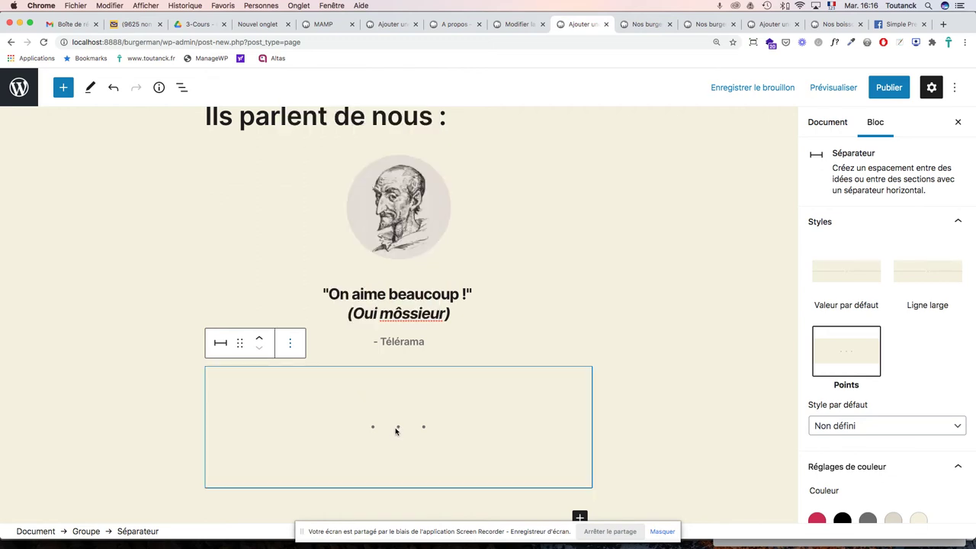
{"action": "mouse_move", "coordinate": [241, 344]}
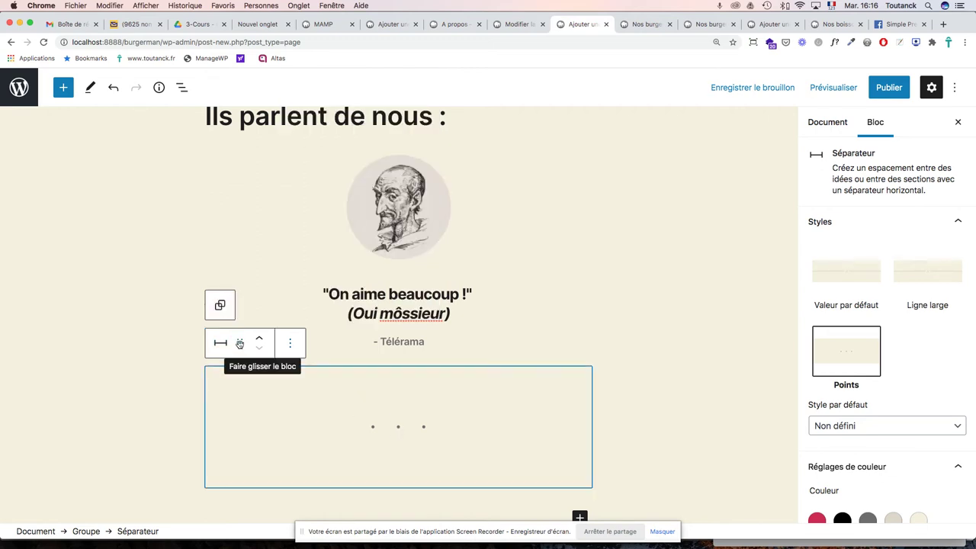
{"action": "scroll", "coordinate": [367, 341], "scroll_direction": "up", "scroll_amount": 2}
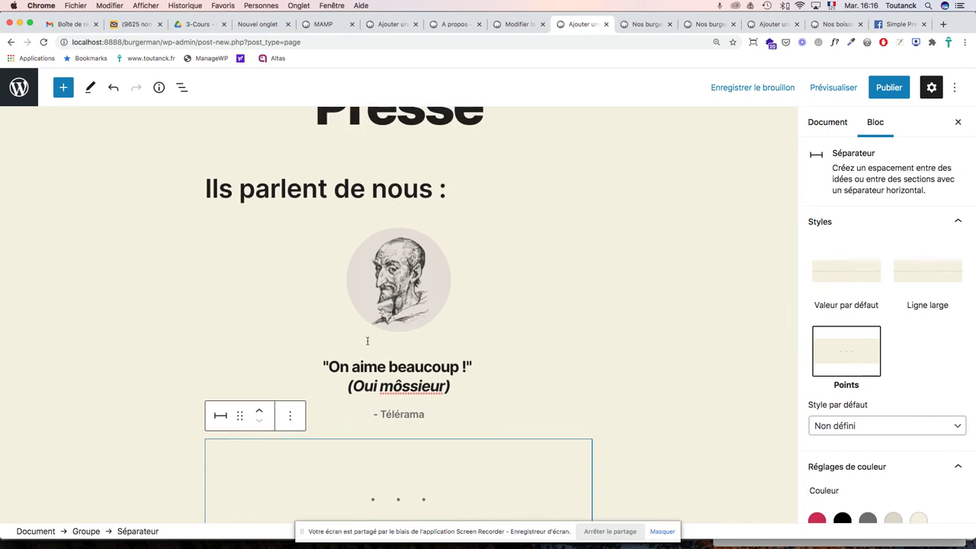
{"action": "scroll", "coordinate": [431, 221], "scroll_direction": "down", "scroll_amount": 1}
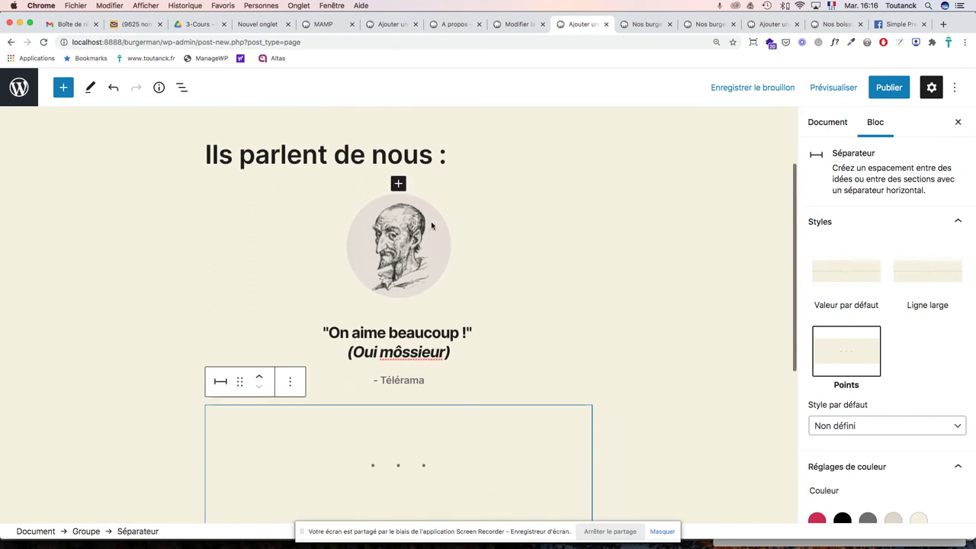
Step: Centre the "Ils parlent de nous :" heading
{"action": "scroll", "coordinate": [431, 221], "scroll_direction": "up", "scroll_amount": 2}
{"action": "left_click", "coordinate": [389, 213]}
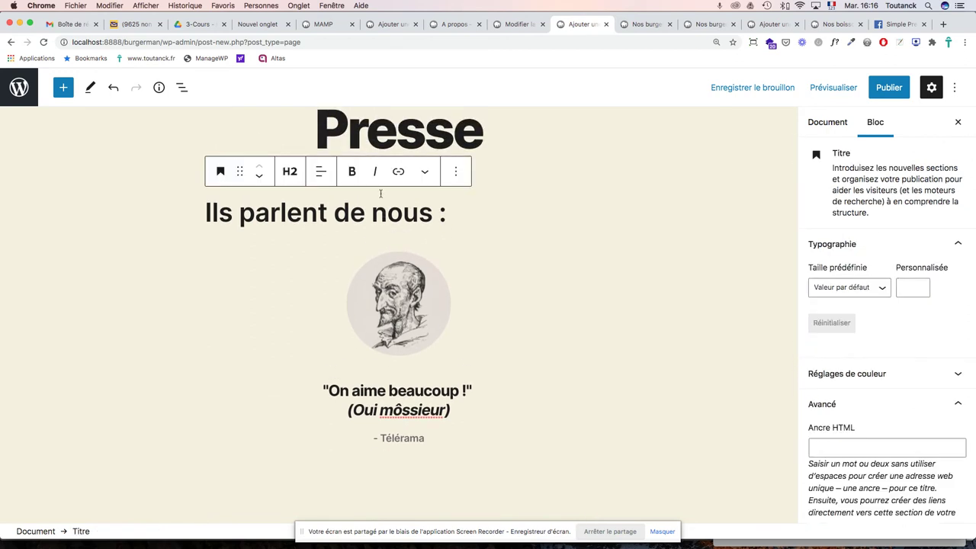
{"action": "left_click", "coordinate": [321, 171]}
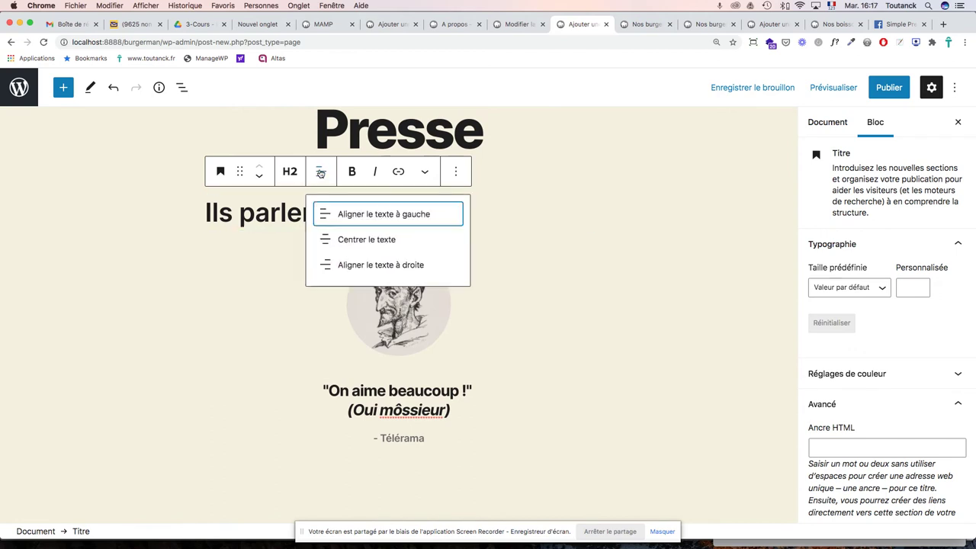
{"action": "left_click", "coordinate": [388, 243]}
Step: Review the page layout around the portrait image, the Télérama quote and the dotted separator
{"action": "scroll", "coordinate": [518, 350], "scroll_direction": "down", "scroll_amount": 5}
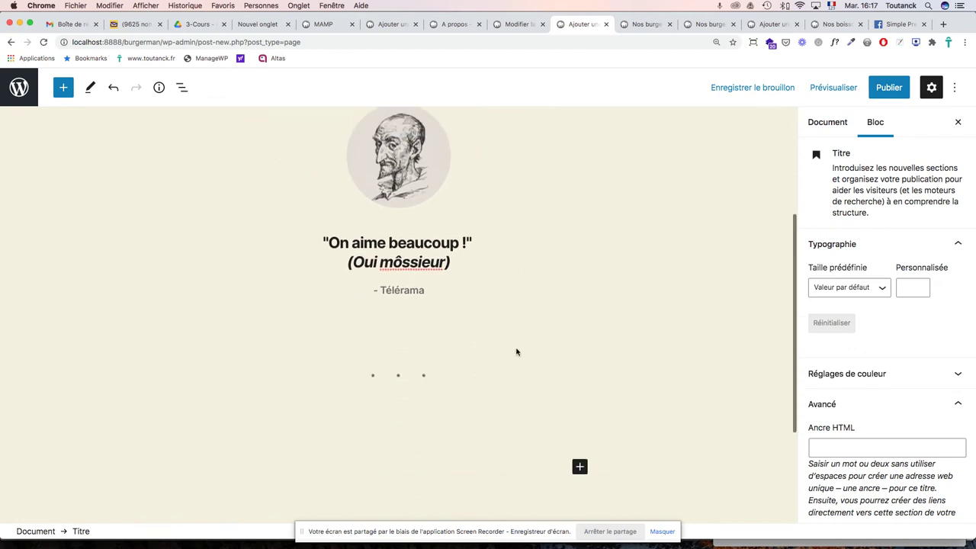
{"action": "scroll", "coordinate": [519, 320], "scroll_direction": "down", "scroll_amount": 1}
{"action": "left_click", "coordinate": [385, 154]}
{"action": "scroll", "coordinate": [458, 185], "scroll_direction": "up", "scroll_amount": 5}
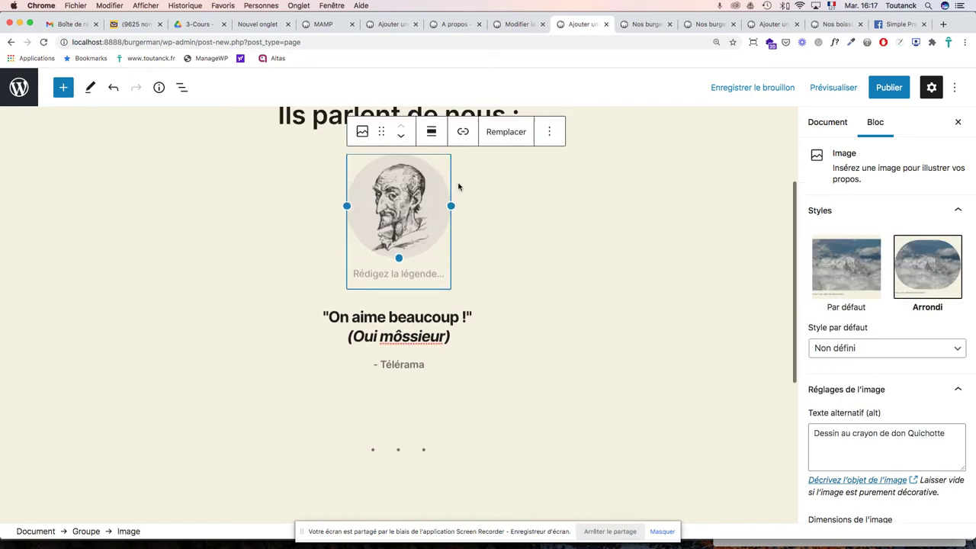
{"action": "left_click", "coordinate": [549, 241]}
{"action": "left_click", "coordinate": [474, 428]}
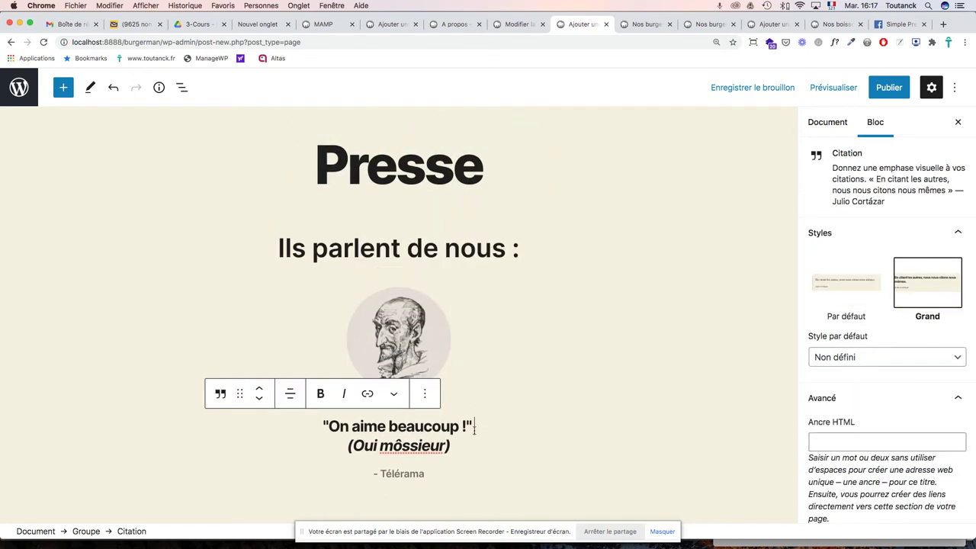
{"action": "scroll", "coordinate": [511, 377], "scroll_direction": "down", "scroll_amount": 5}
{"action": "scroll", "coordinate": [510, 376], "scroll_direction": "up", "scroll_amount": 2}
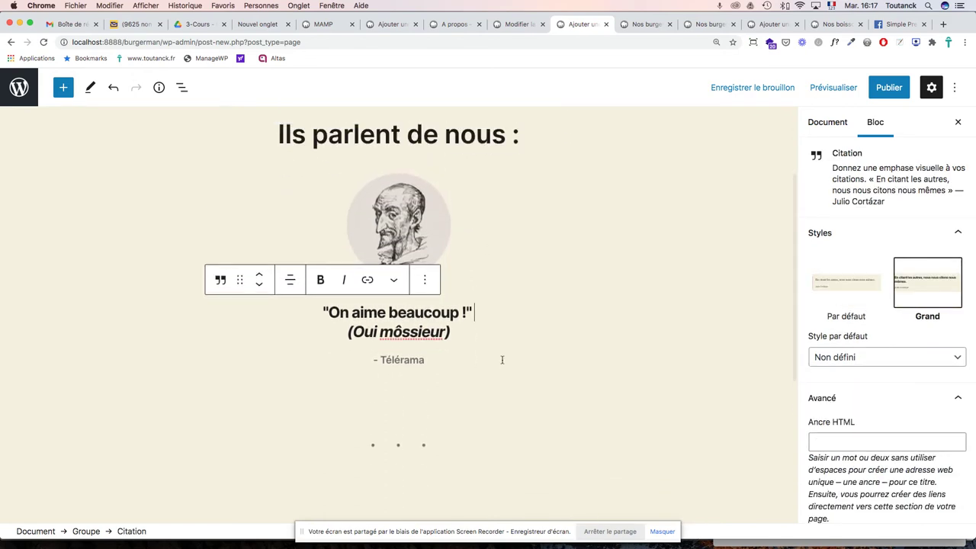
{"action": "scroll", "coordinate": [501, 353], "scroll_direction": "up", "scroll_amount": 2}
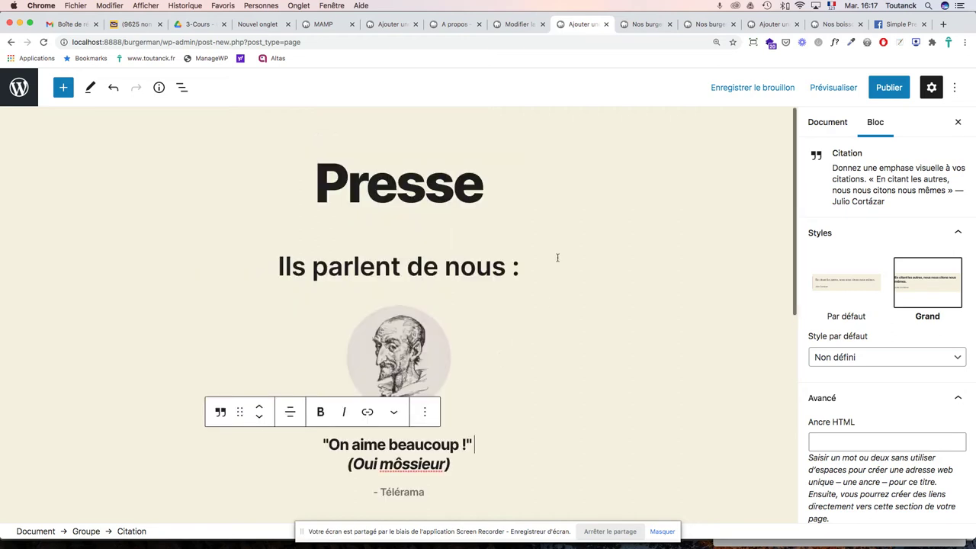
Step: Browse the available blocks in the block library, from the text blocks to the embeds
{"action": "key", "text": "cmd+v"}
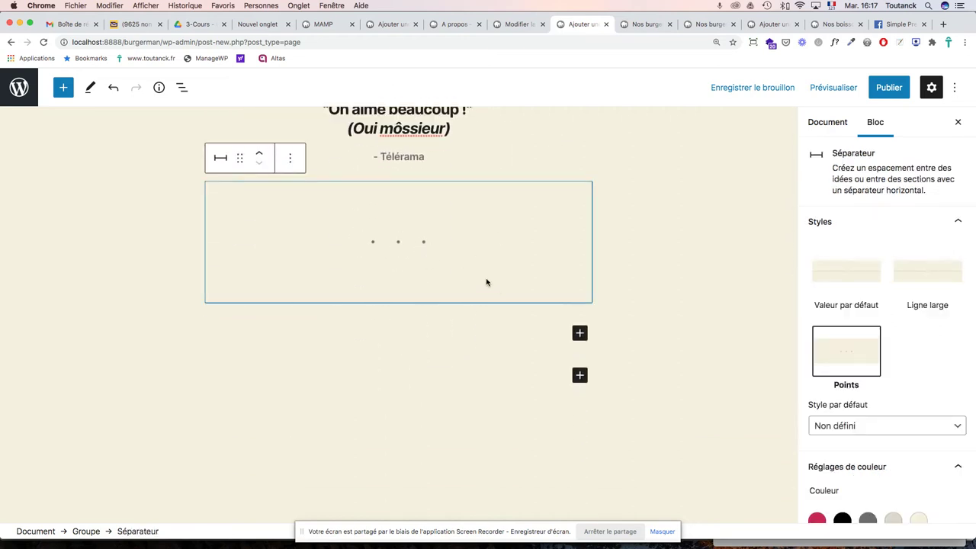
{"action": "left_click", "coordinate": [64, 87]}
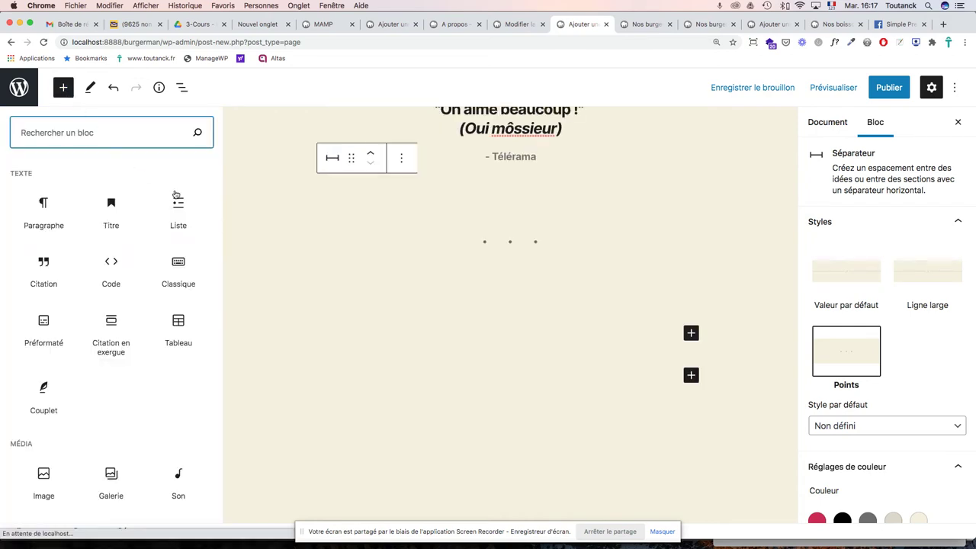
{"action": "mouse_move", "coordinate": [177, 196]}
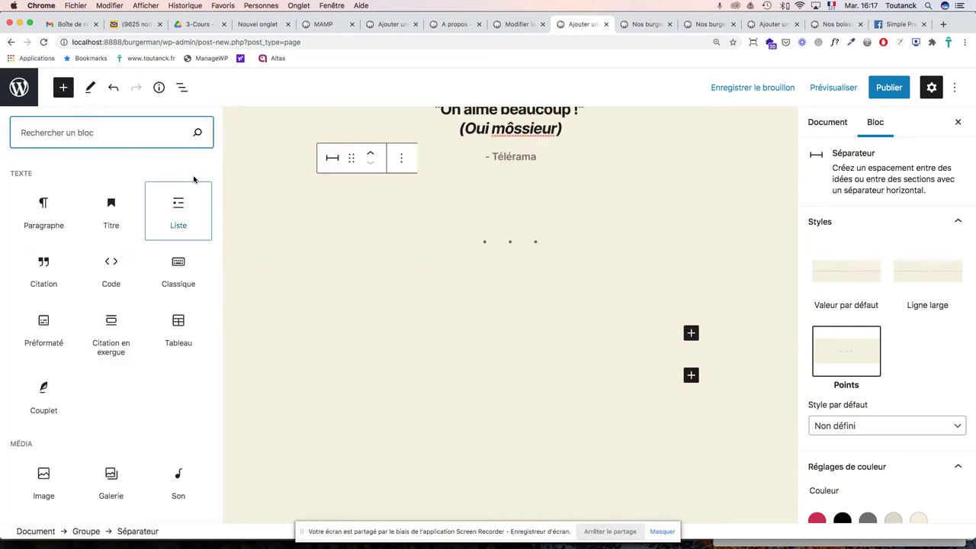
{"action": "scroll", "coordinate": [138, 212], "scroll_direction": "down", "scroll_amount": 15}
{"action": "scroll", "coordinate": [137, 211], "scroll_direction": "up", "scroll_amount": 8}
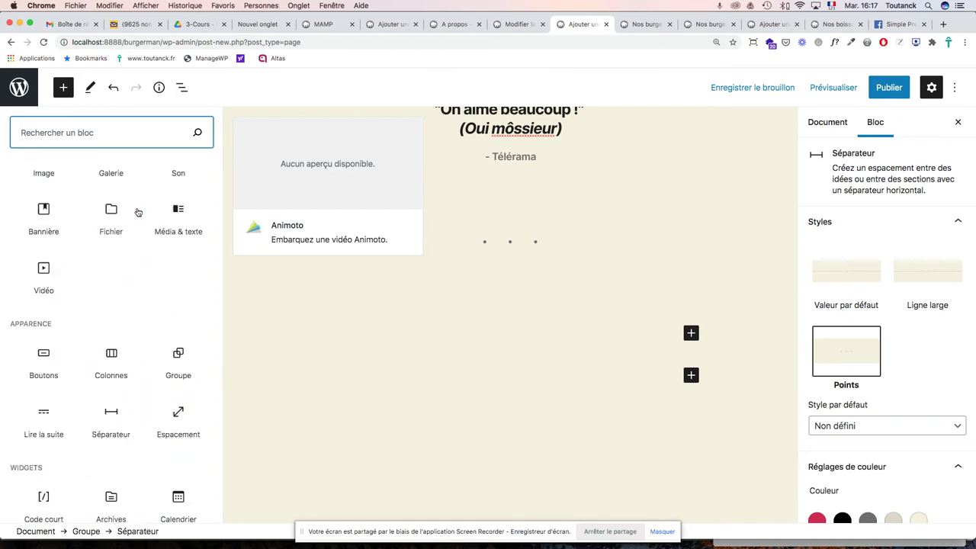
{"action": "scroll", "coordinate": [137, 212], "scroll_direction": "up", "scroll_amount": 7}
{"action": "key", "text": "Escape"}
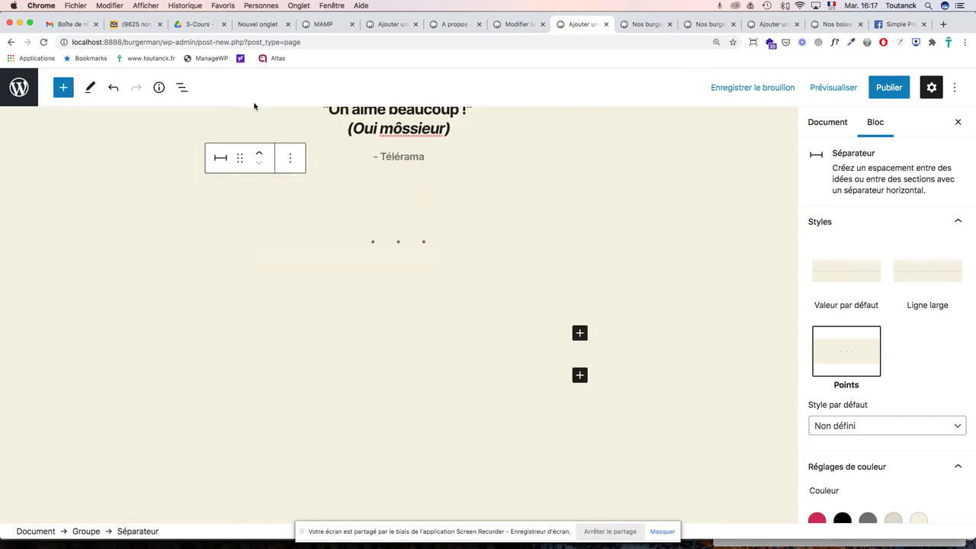
{"action": "left_click", "coordinate": [70, 90]}
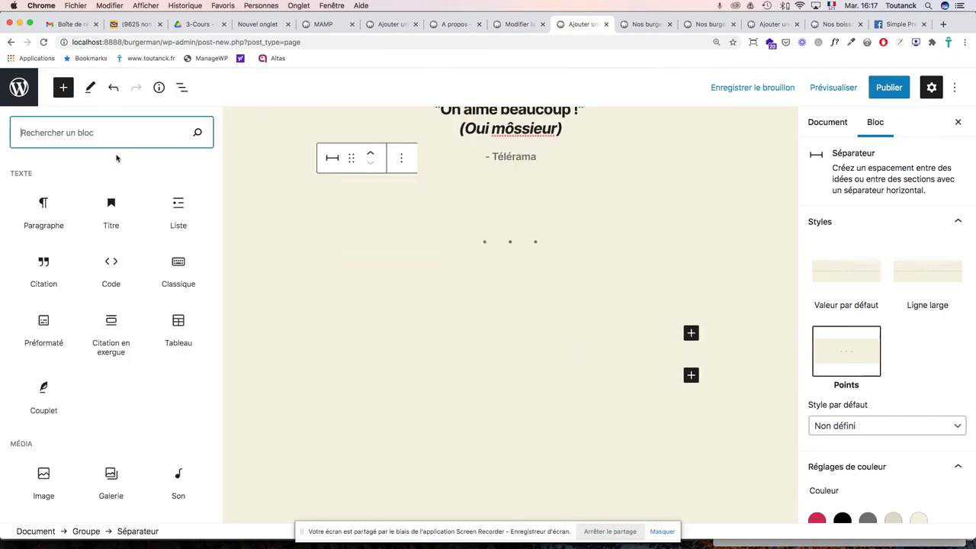
{"action": "scroll", "coordinate": [117, 158], "scroll_direction": "down", "scroll_amount": 15}
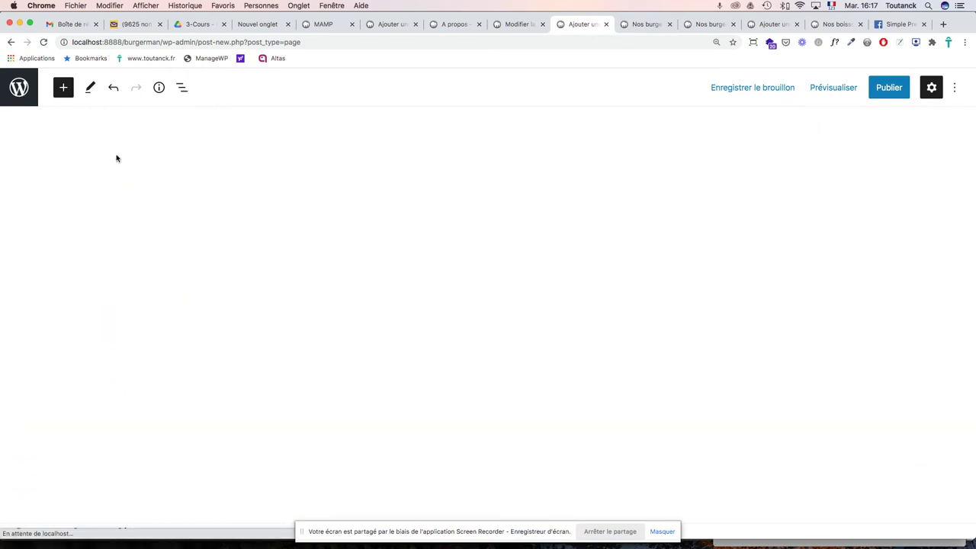
{"action": "scroll", "coordinate": [116, 158], "scroll_direction": "up", "scroll_amount": 15}
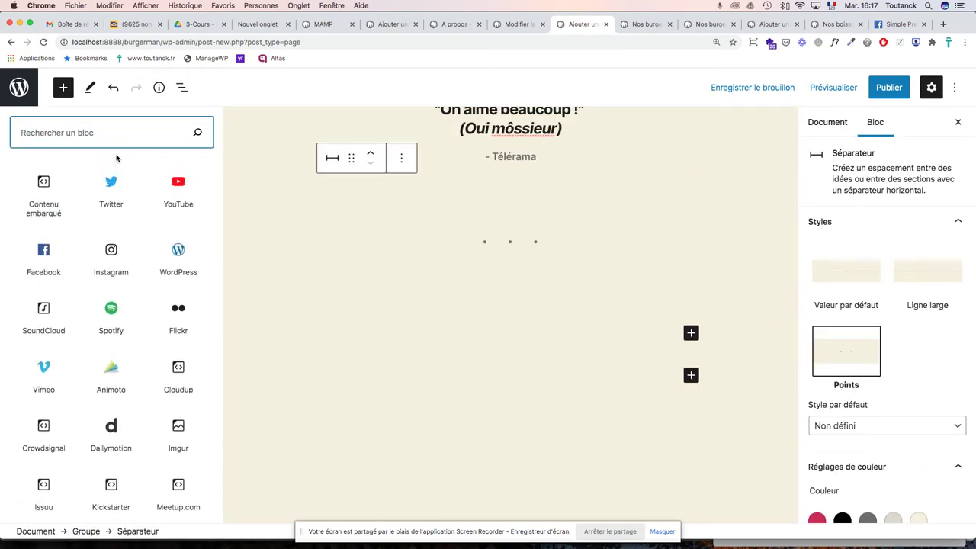
{"action": "left_click", "coordinate": [263, 162]}
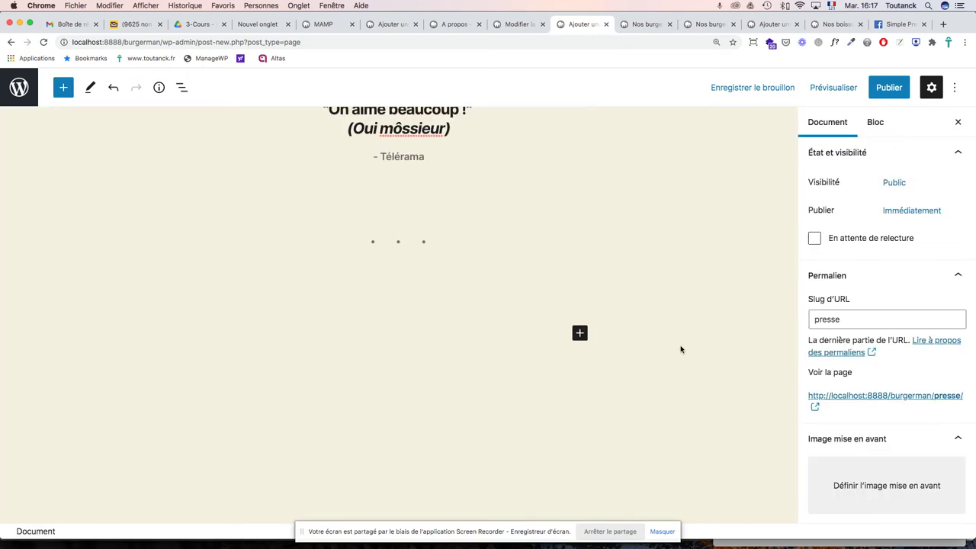
Step: Insert the "Citation" pattern from the text patterns below the Télérama quote
{"action": "left_click", "coordinate": [565, 337]}
{"action": "left_click", "coordinate": [579, 330]}
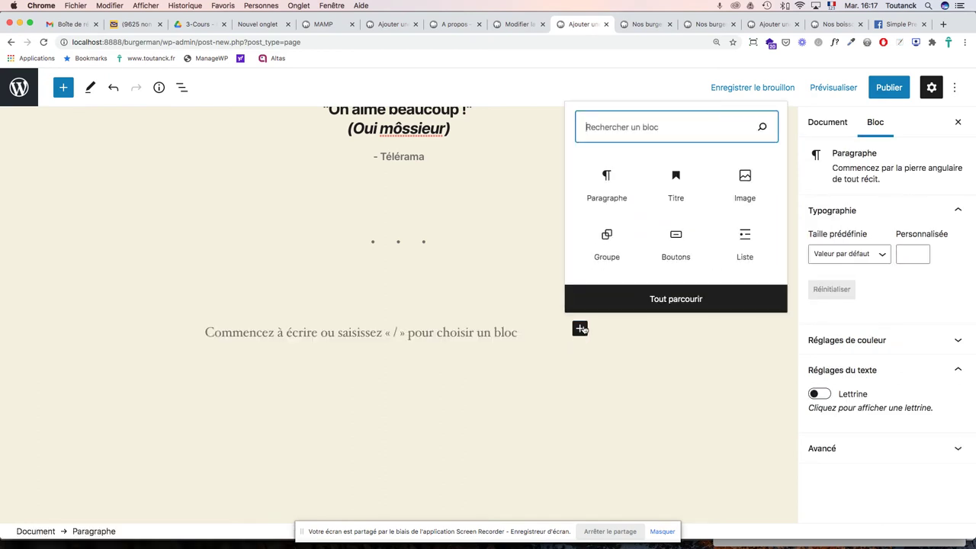
{"action": "left_click", "coordinate": [648, 299]}
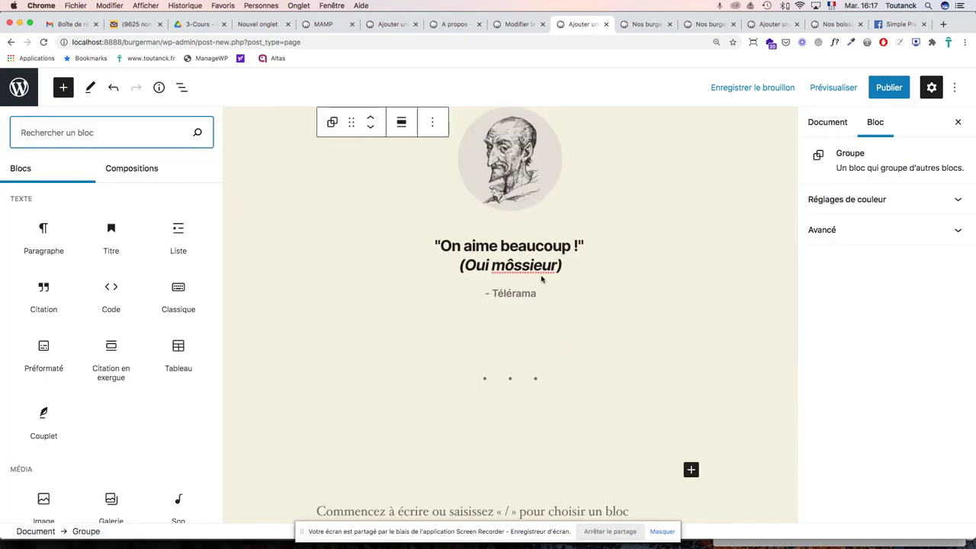
{"action": "left_click", "coordinate": [141, 178]}
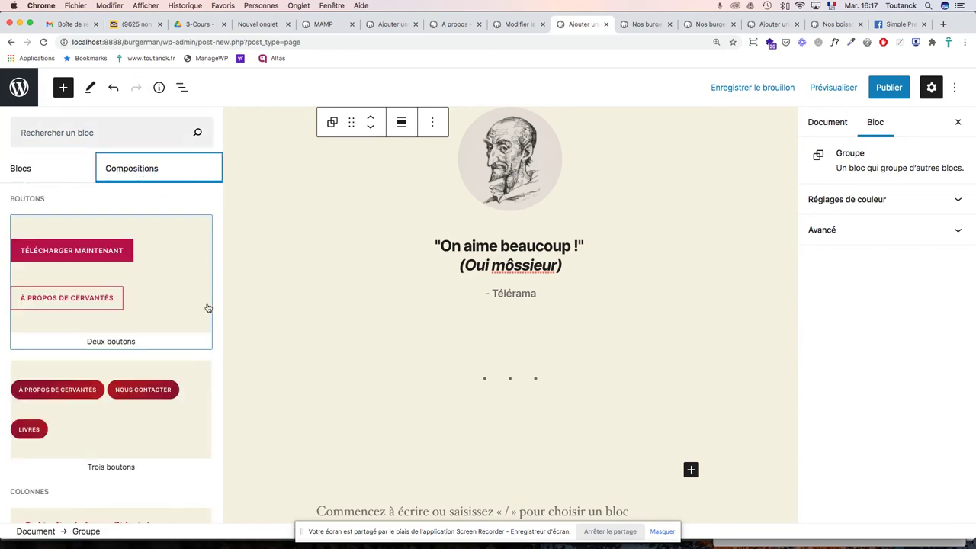
{"action": "scroll", "coordinate": [207, 307], "scroll_direction": "down", "scroll_amount": 8}
{"action": "scroll", "coordinate": [207, 307], "scroll_direction": "down", "scroll_amount": 10}
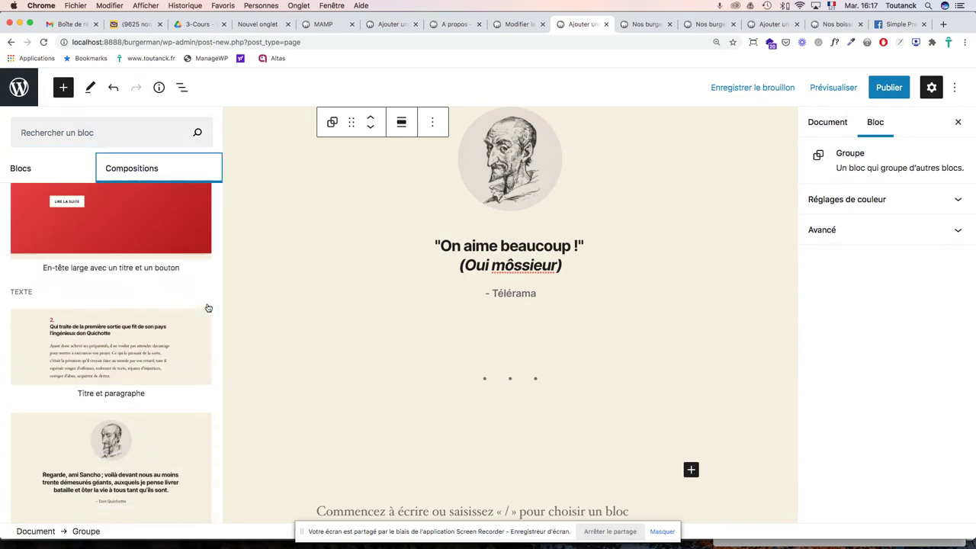
{"action": "left_click", "coordinate": [140, 398]}
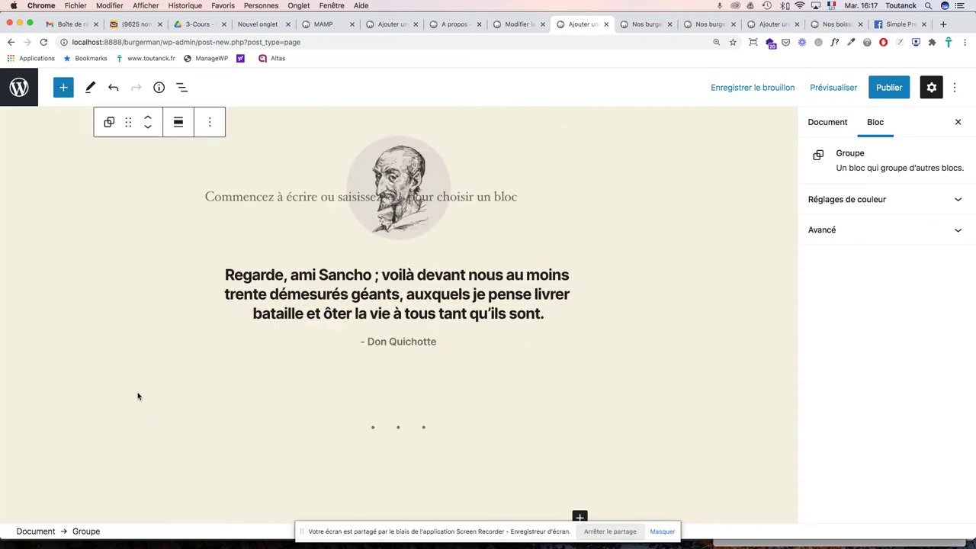
{"action": "scroll", "coordinate": [602, 288], "scroll_direction": "down", "scroll_amount": 4}
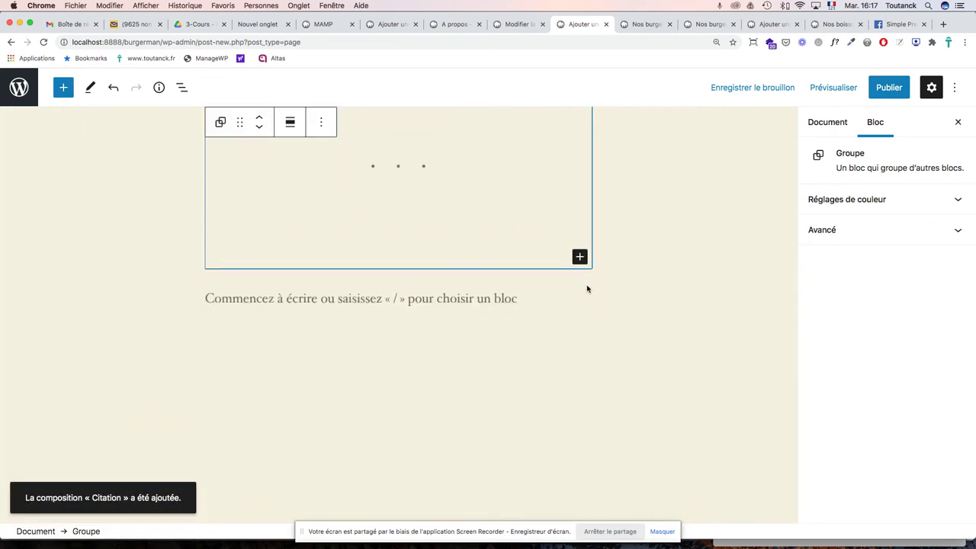
Step: Add another "Citation" pattern beneath the newly inserted Don Quichotte quote
{"action": "left_click", "coordinate": [65, 90]}
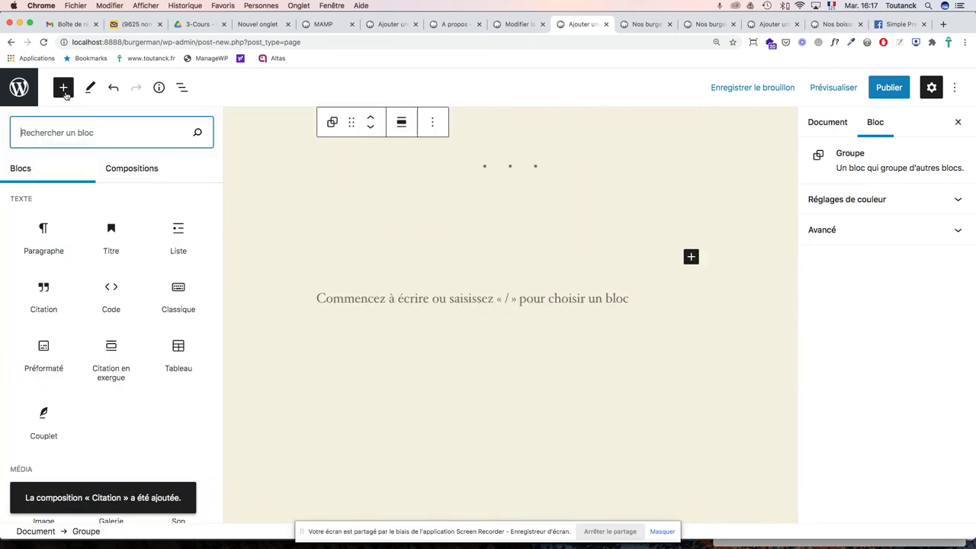
{"action": "left_click", "coordinate": [141, 175]}
{"action": "scroll", "coordinate": [172, 288], "scroll_direction": "down", "scroll_amount": 5}
{"action": "scroll", "coordinate": [172, 288], "scroll_direction": "down", "scroll_amount": 8}
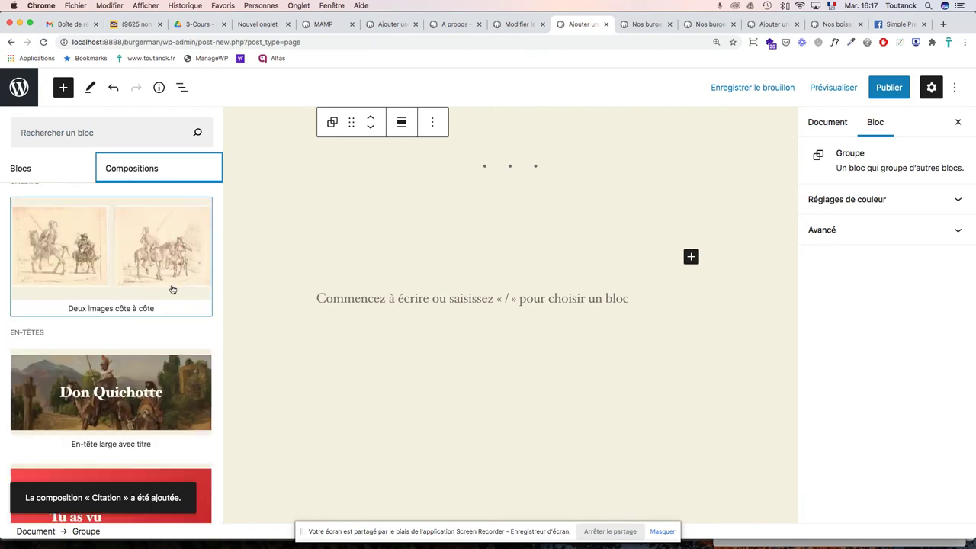
{"action": "left_click", "coordinate": [128, 385]}
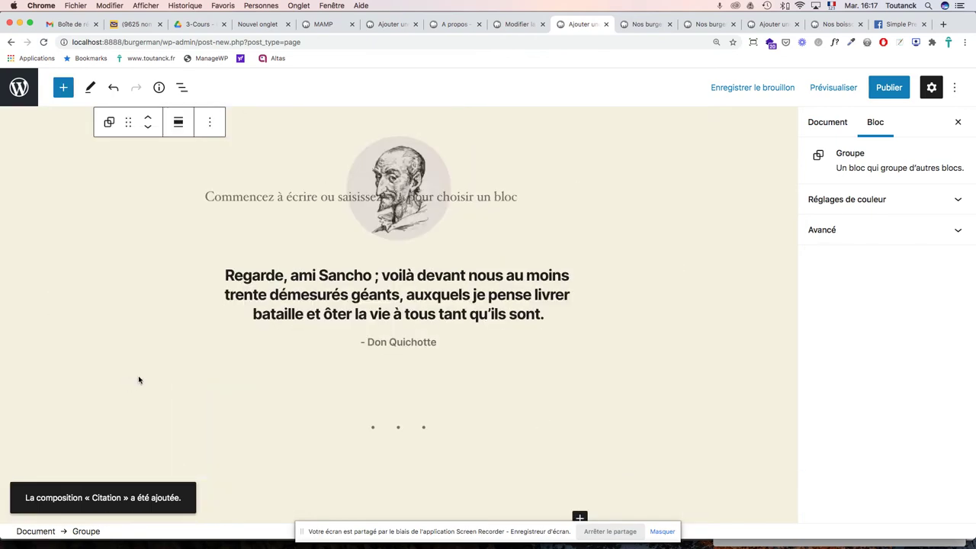
{"action": "scroll", "coordinate": [541, 277], "scroll_direction": "down", "scroll_amount": 5}
{"action": "scroll", "coordinate": [540, 277], "scroll_direction": "up", "scroll_amount": 5}
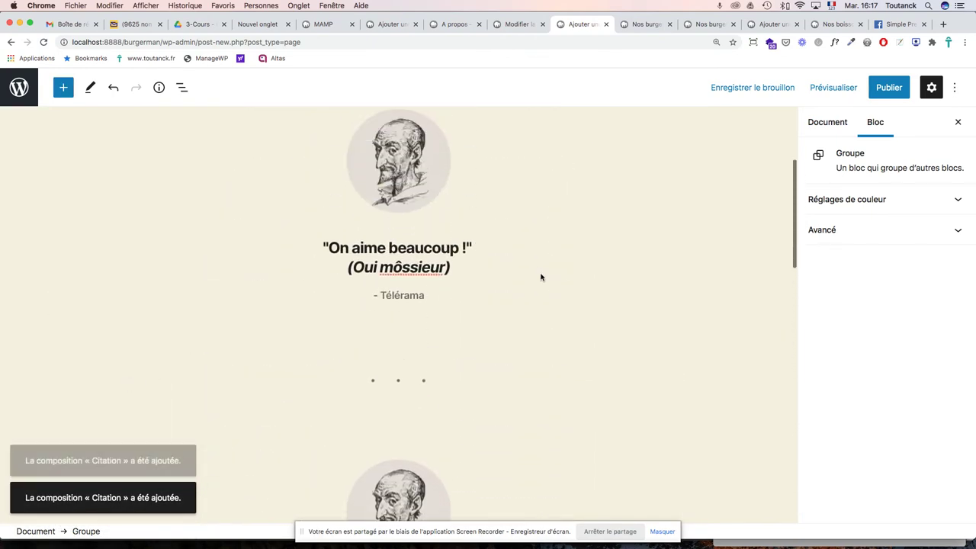
Step: Add a third "Citation" pattern at the end of the page, for the last press quote
{"action": "scroll", "coordinate": [541, 277], "scroll_direction": "down", "scroll_amount": 2}
{"action": "scroll", "coordinate": [540, 277], "scroll_direction": "down", "scroll_amount": 2}
{"action": "left_click", "coordinate": [541, 276]}
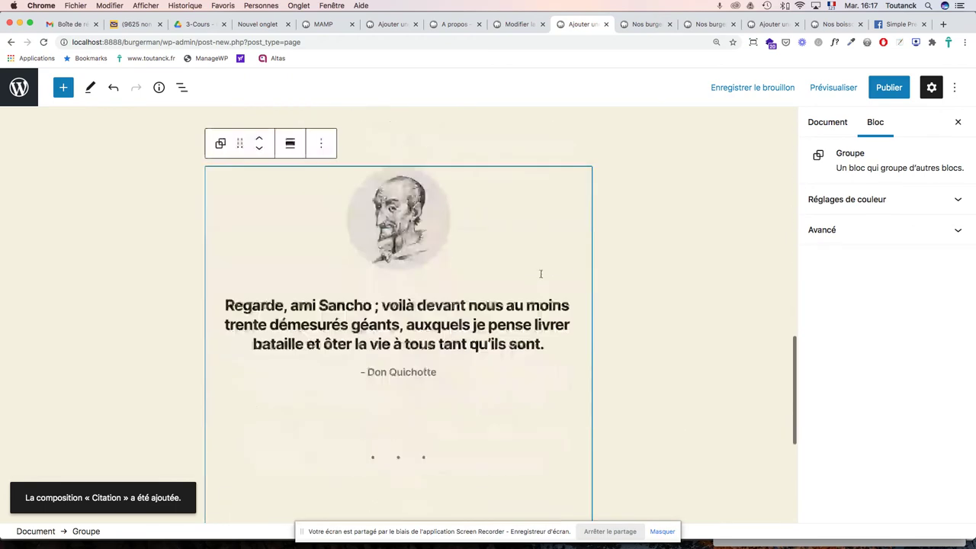
{"action": "key", "text": "BackSpace"}
{"action": "left_click", "coordinate": [64, 88]}
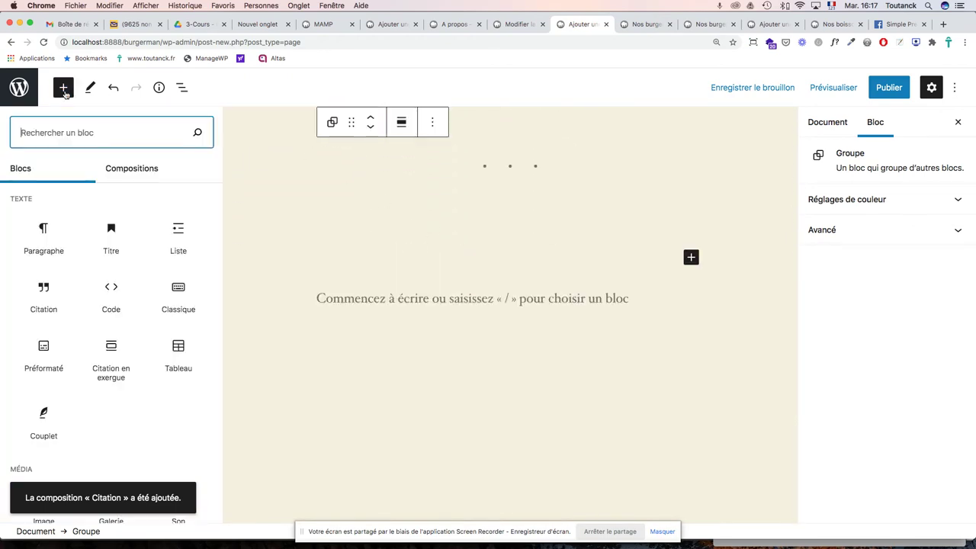
{"action": "left_click", "coordinate": [134, 180]}
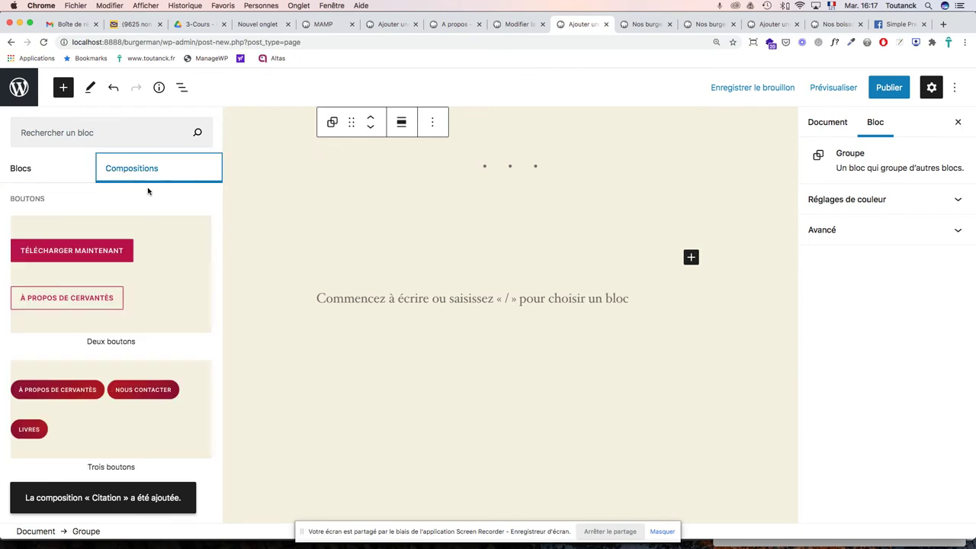
{"action": "scroll", "coordinate": [185, 216], "scroll_direction": "down", "scroll_amount": 10}
{"action": "scroll", "coordinate": [186, 217], "scroll_direction": "down", "scroll_amount": 6}
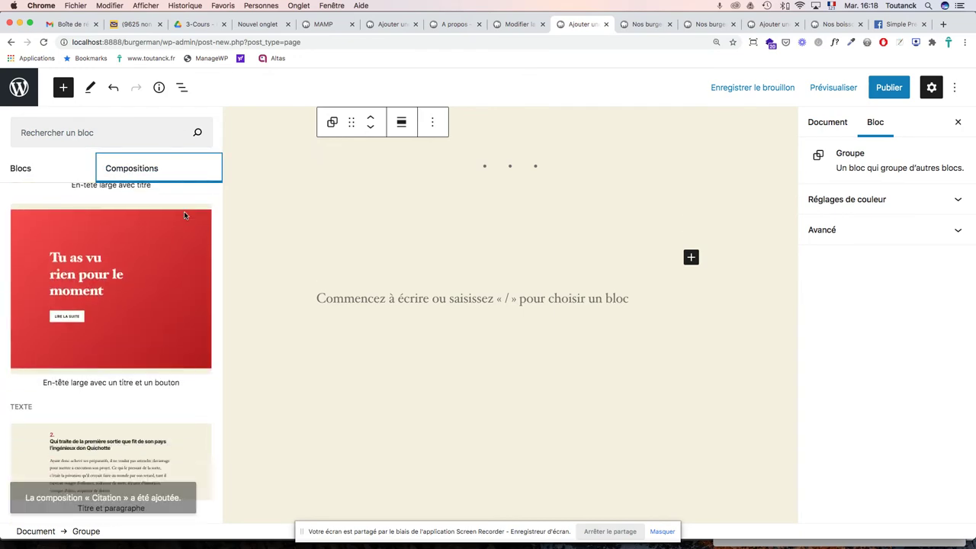
{"action": "left_click", "coordinate": [116, 401]}
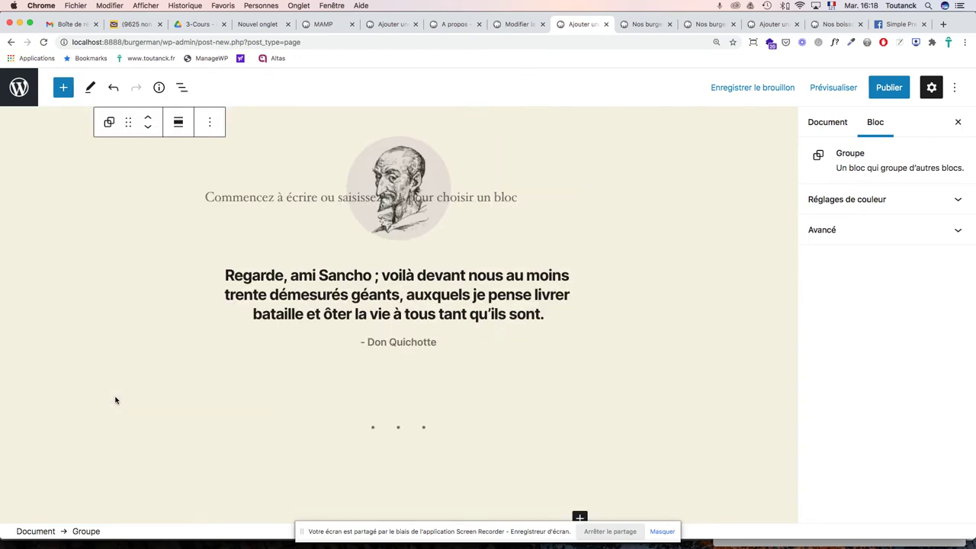
Step: Replace the first Don Quichotte quote's text with the "Sous les buns parisiens, du nouveau !" sentences copied from the PDF in Acrobat
{"action": "scroll", "coordinate": [510, 181], "scroll_direction": "down", "scroll_amount": 5}
{"action": "scroll", "coordinate": [510, 180], "scroll_direction": "up", "scroll_amount": 5}
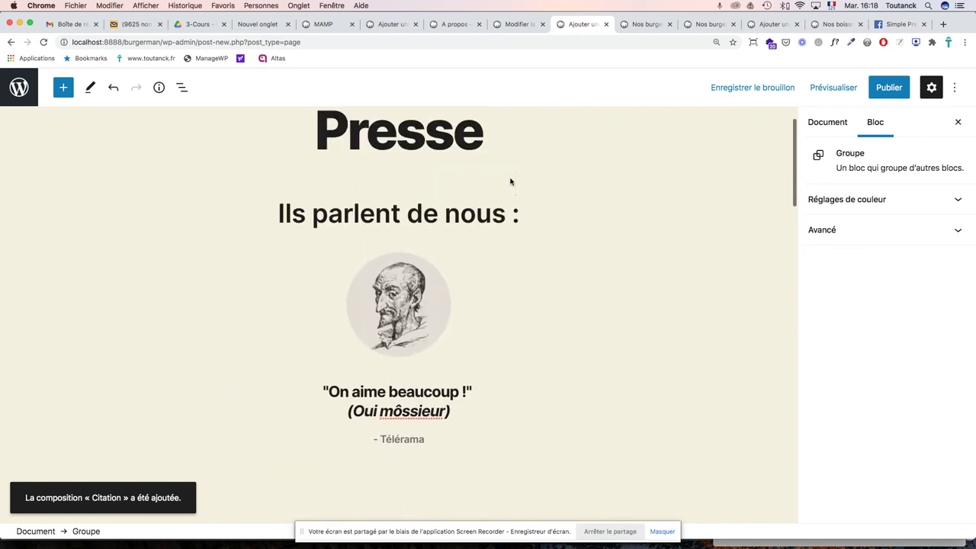
{"action": "scroll", "coordinate": [466, 232], "scroll_direction": "down", "scroll_amount": 8}
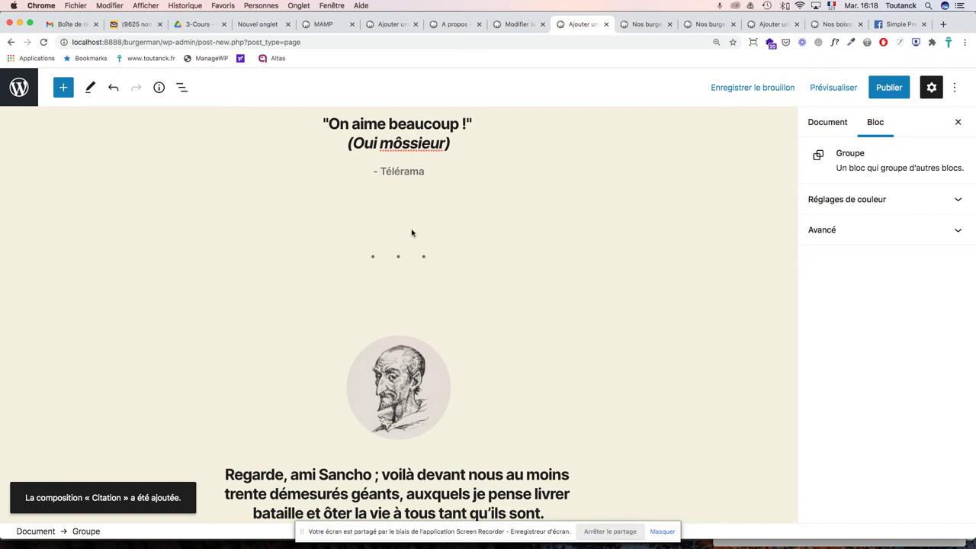
{"action": "scroll", "coordinate": [480, 248], "scroll_direction": "down", "scroll_amount": 4}
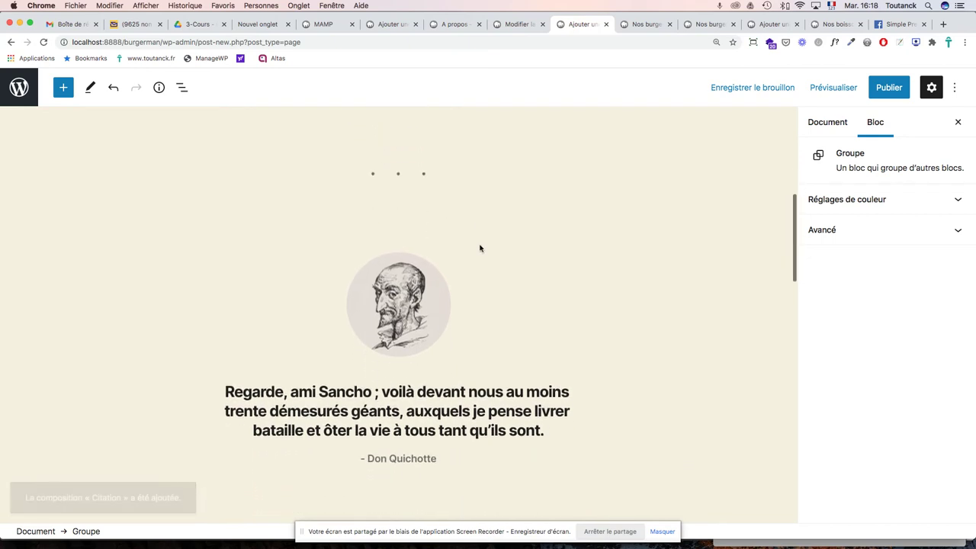
{"action": "scroll", "coordinate": [479, 247], "scroll_direction": "down", "scroll_amount": 3}
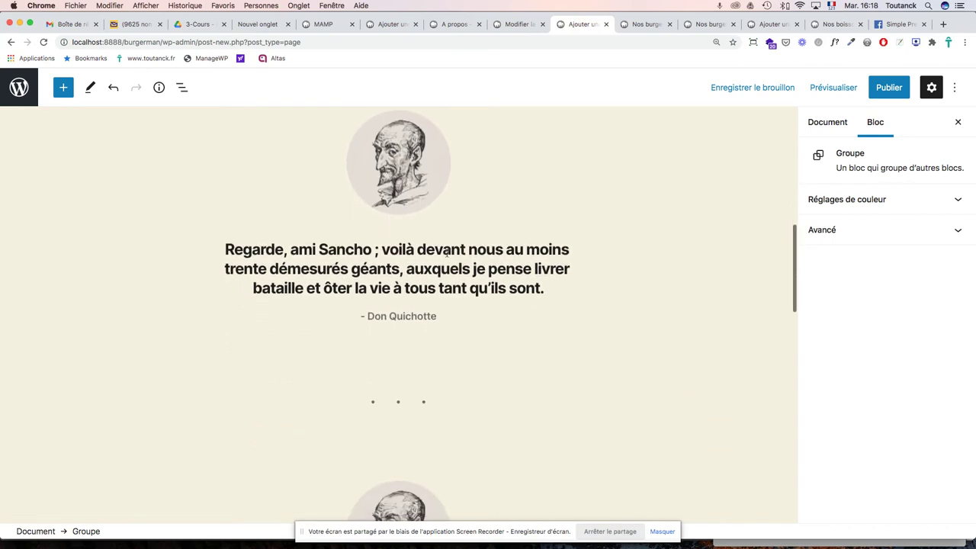
{"action": "left_click", "coordinate": [446, 255]}
{"action": "key", "text": "super+Tab"}
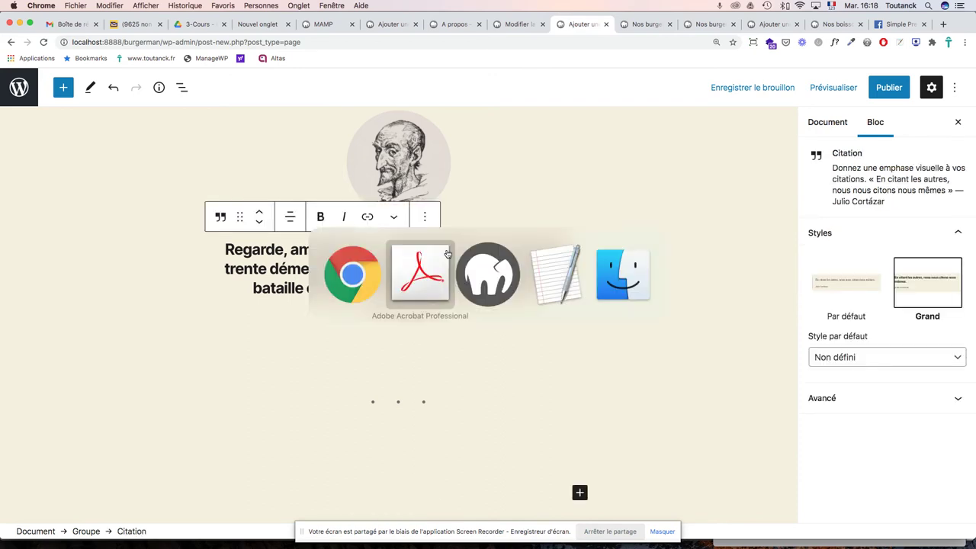
{"action": "left_click_drag", "start_coordinate": [267, 273], "coordinate": [662, 262]}
{"action": "key", "text": "super+c"}
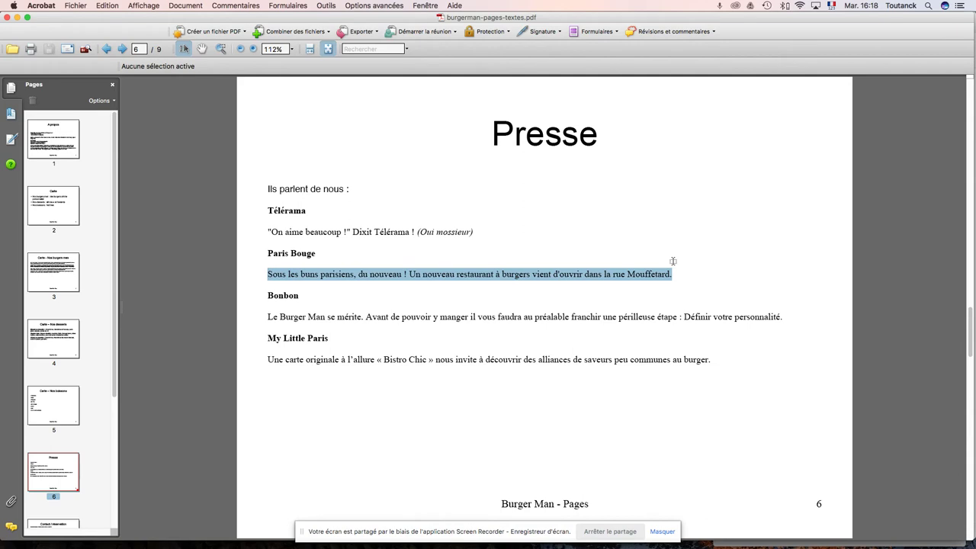
{"action": "key", "text": "super+Tab"}
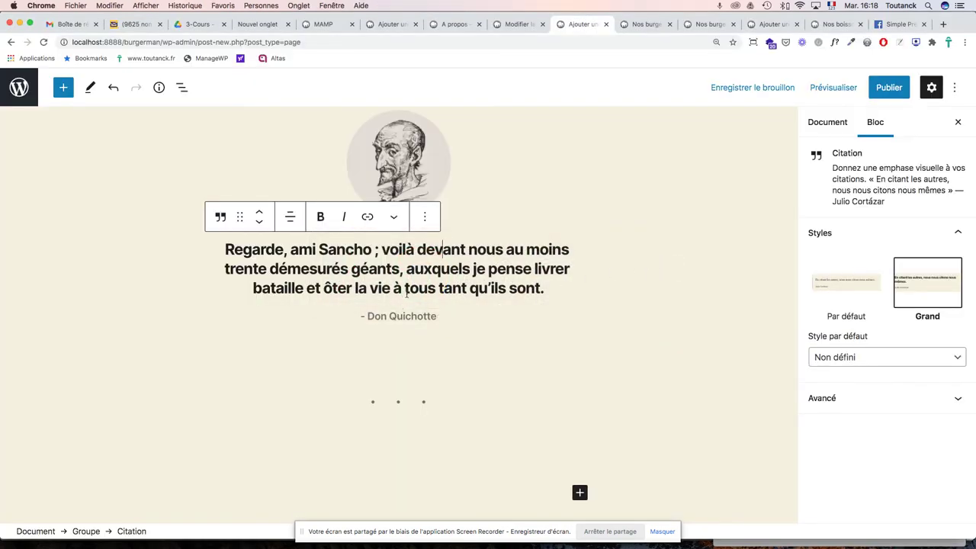
{"action": "left_click_drag", "start_coordinate": [545, 288], "coordinate": [219, 253]}
{"action": "key", "text": "super+v"}
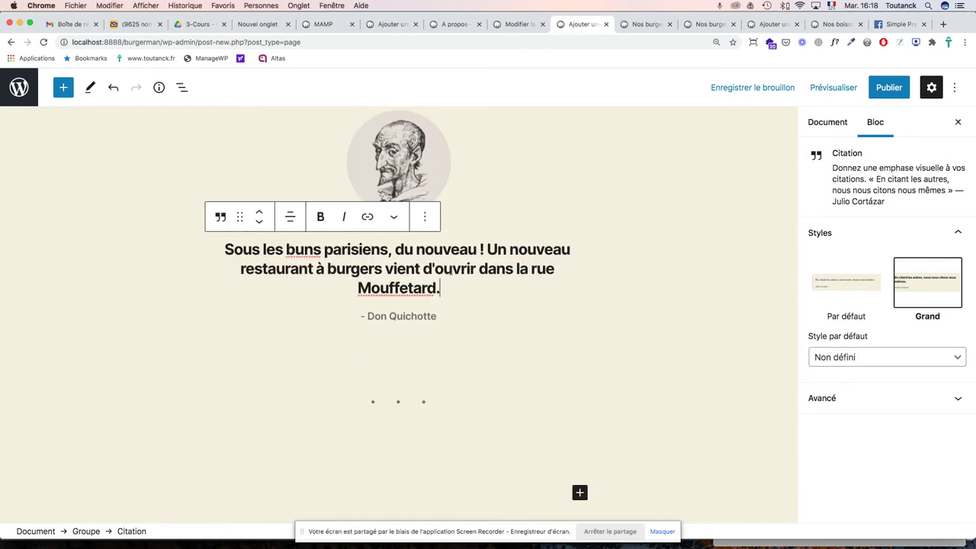
Step: Replace the attribution under the "Sous les buns parisiens" quote with "Paris Bouge"
{"action": "left_click", "coordinate": [416, 316]}
{"action": "left_click_drag", "start_coordinate": [437, 316], "coordinate": [380, 316]}
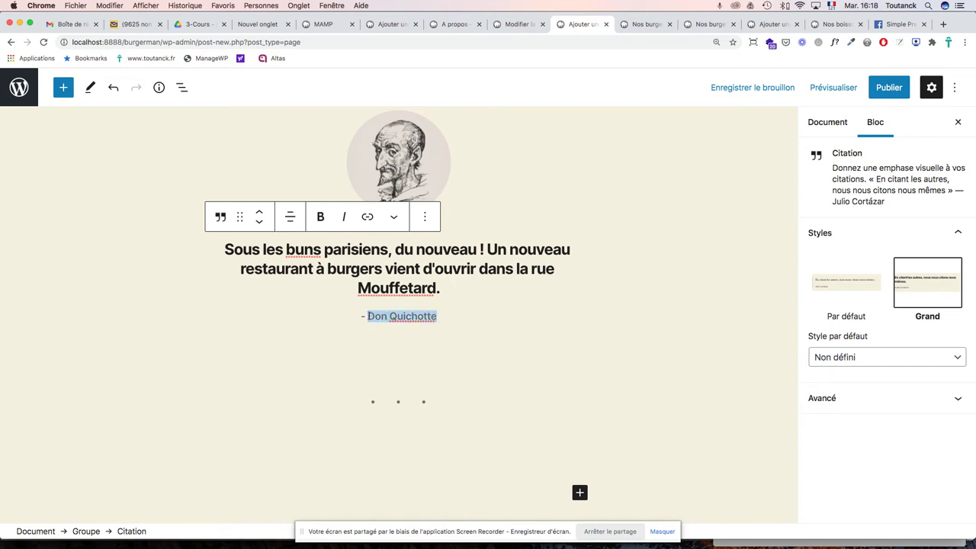
{"action": "type", "text": "paris Bouge"}
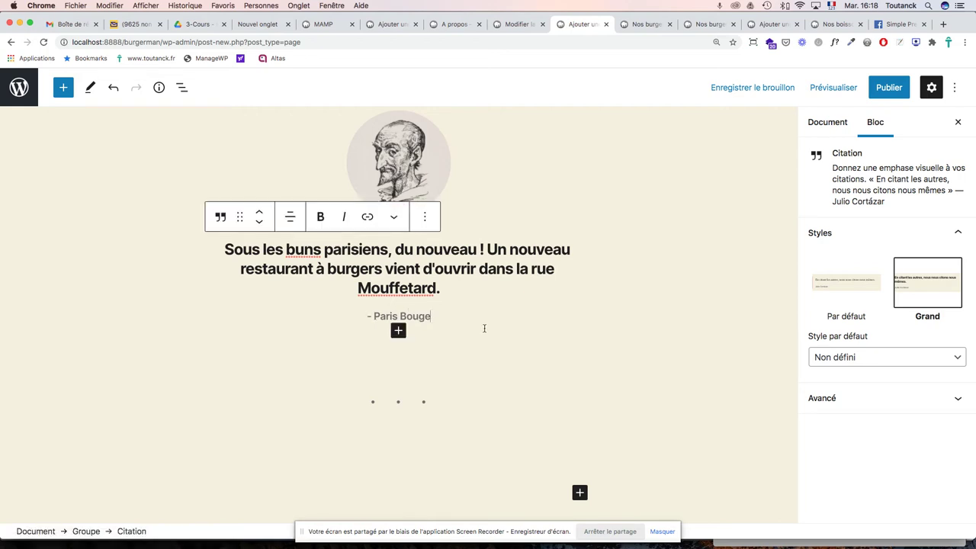
Step: Replace the following placeholder quote's text with the "Le Burger Man se mérite." passage from the PDF in Acrobat
{"action": "key", "text": "super+Tab"}
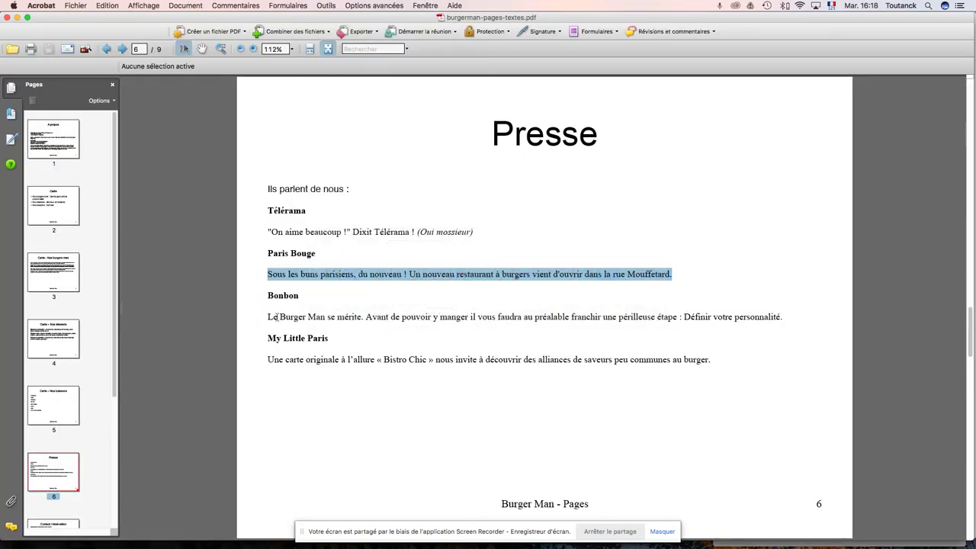
{"action": "left_click_drag", "start_coordinate": [267, 317], "coordinate": [759, 318]}
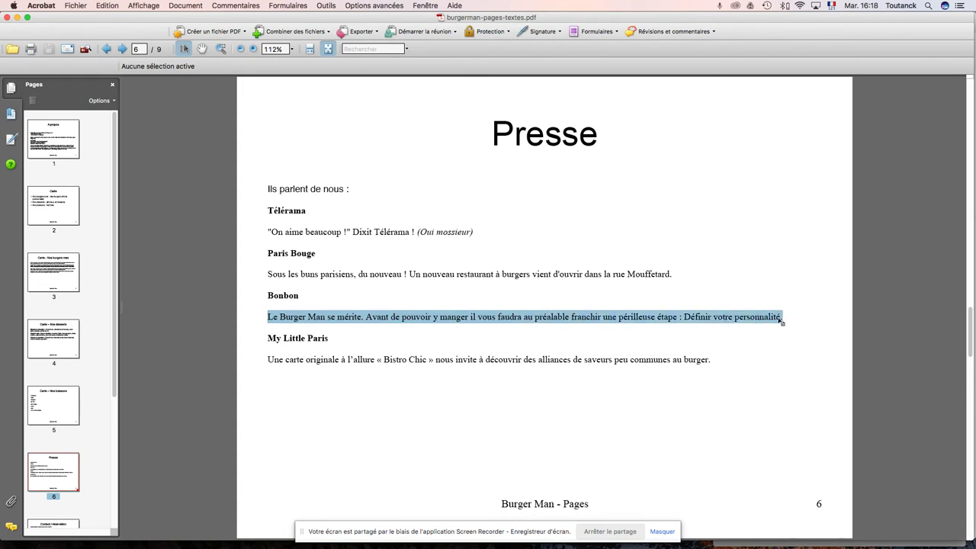
{"action": "key", "text": "super+Tab"}
{"action": "scroll", "coordinate": [450, 316], "scroll_direction": "down", "scroll_amount": 5}
{"action": "scroll", "coordinate": [451, 316], "scroll_direction": "down", "scroll_amount": 3}
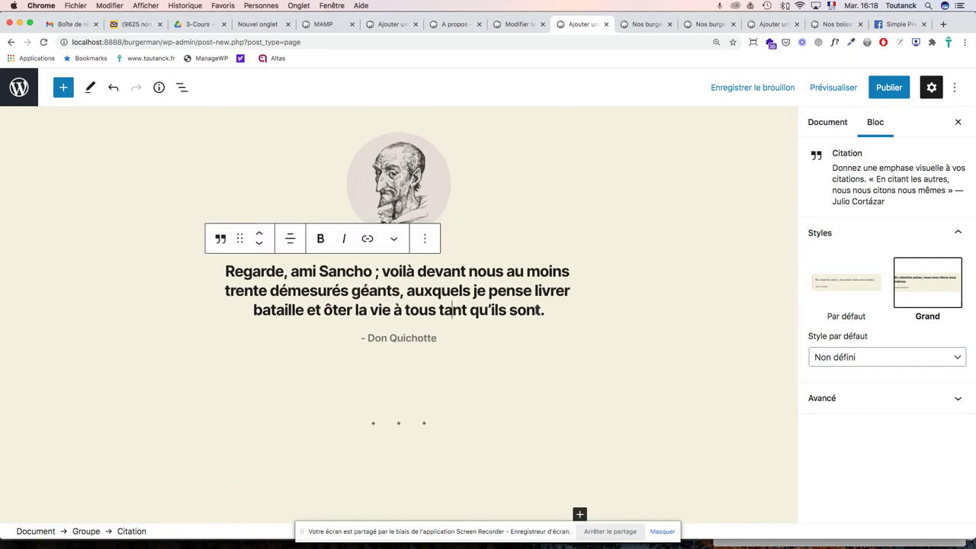
{"action": "left_click_drag", "start_coordinate": [543, 311], "coordinate": [233, 272]}
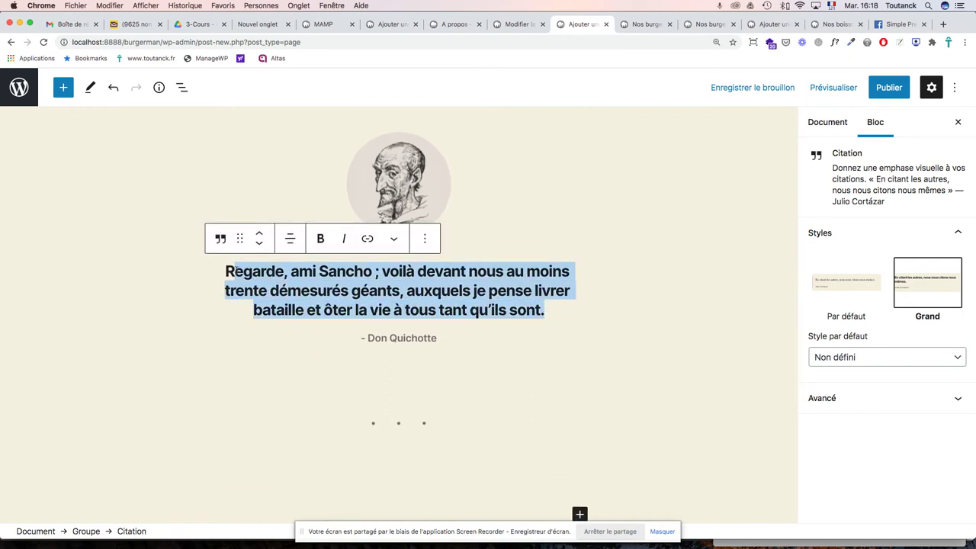
{"action": "type", "text": "Le Burger Man se mérite. Avant de pouvoir y manger il vous faudra au préalable franchir une périlleuse étape : Définir votre personnalité."}
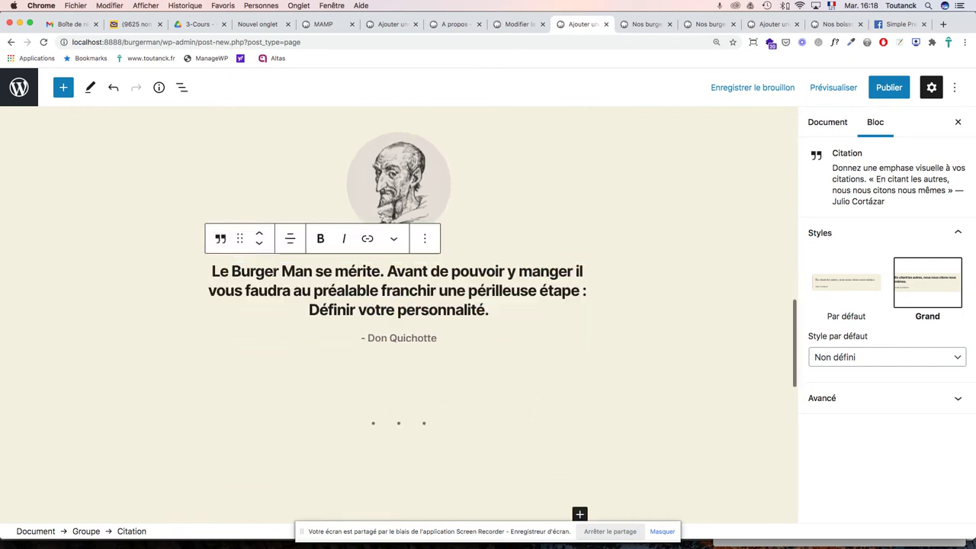
Step: Replace the "Don Quichotte" attribution under the "Le Burger Man se mérite." quote with the Bonbon source name
{"action": "left_click", "coordinate": [412, 338]}
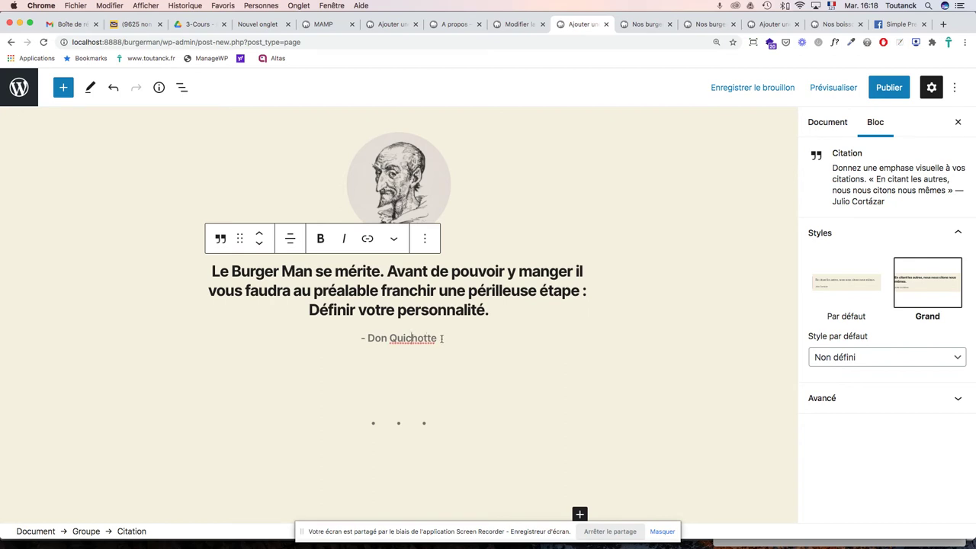
{"action": "left_click_drag", "start_coordinate": [437, 340], "coordinate": [369, 339]}
{"action": "type", "text": "L"}
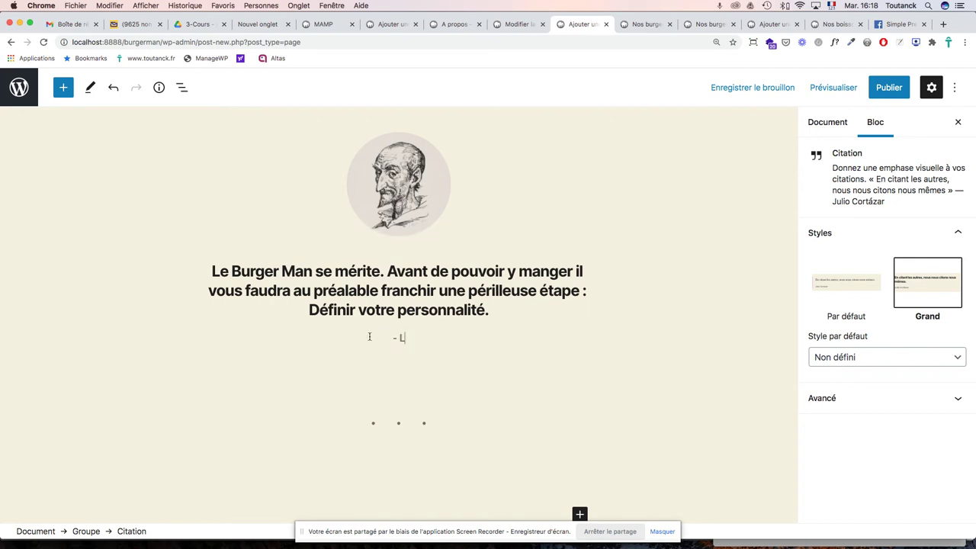
{"action": "type", "text": "onbon"}
Step: Replace the last placeholder quote's text with the "Une carte originale à l'allure « Bistro Chic »" sentence copied from the PDF in Acrobat
{"action": "key", "text": "super+Tab"}
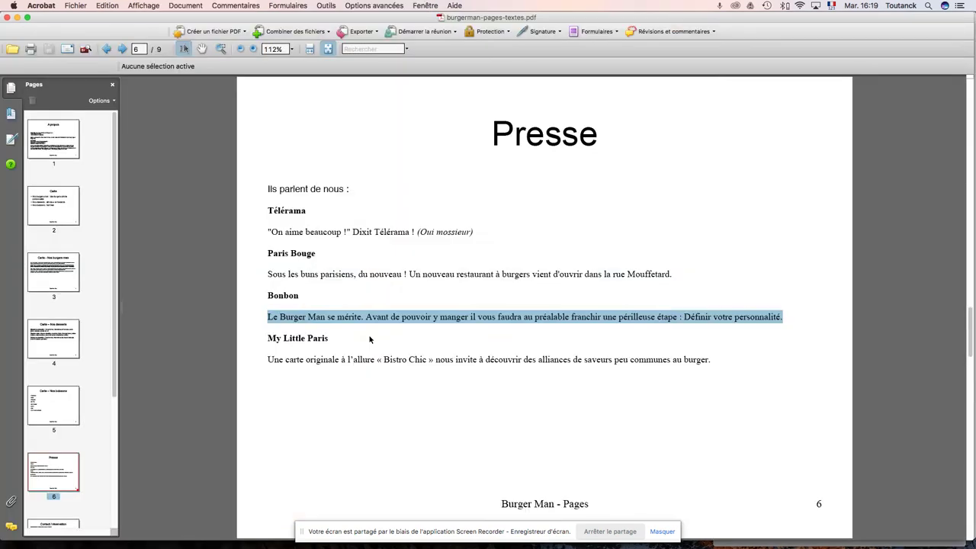
{"action": "left_click", "coordinate": [270, 360]}
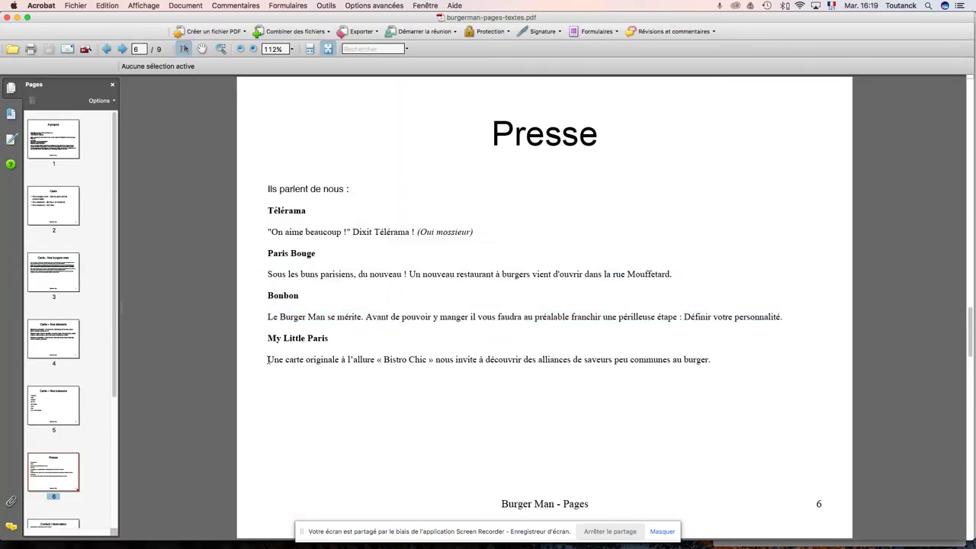
{"action": "left_click_drag", "start_coordinate": [268, 360], "coordinate": [709, 369]}
{"action": "key", "text": "super+c"}
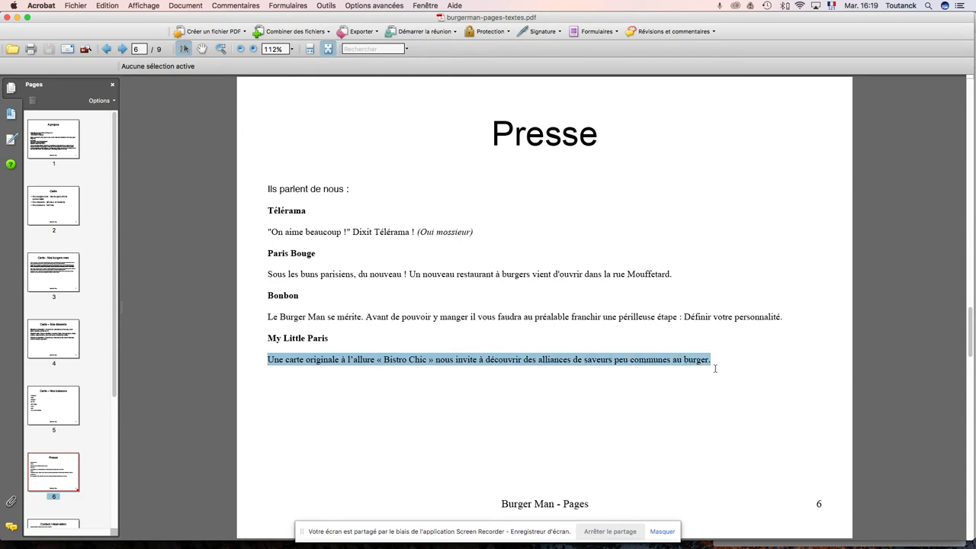
{"action": "key", "text": "super+Tab"}
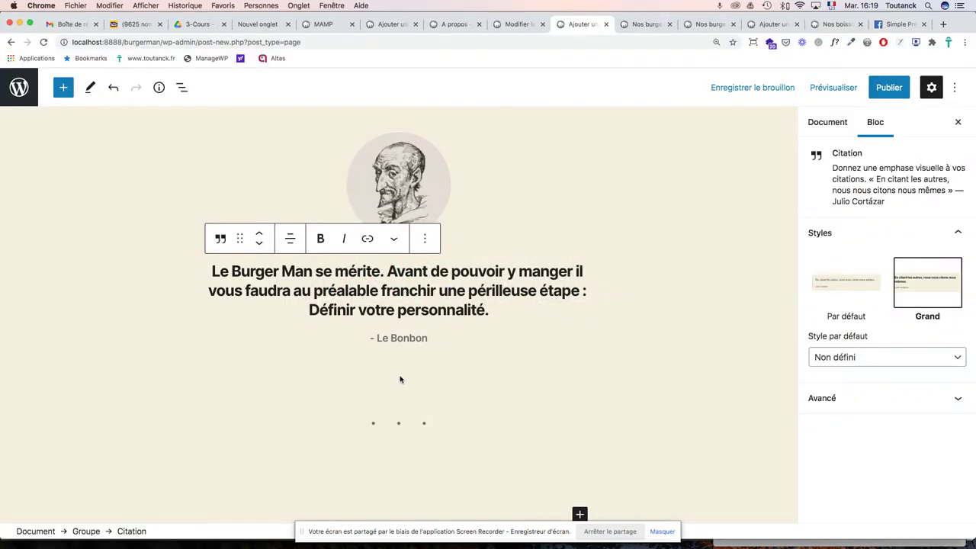
{"action": "scroll", "coordinate": [399, 325], "scroll_direction": "down", "scroll_amount": 10}
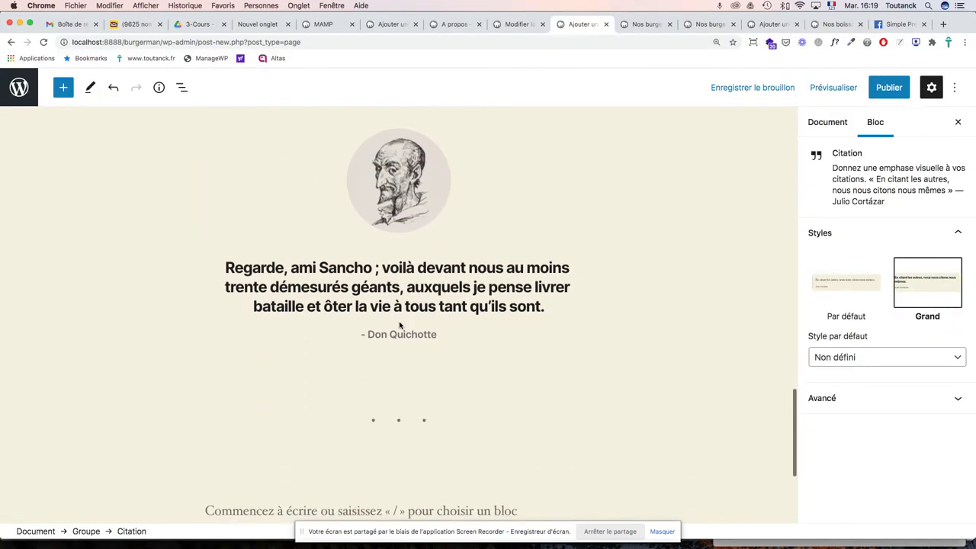
{"action": "left_click", "coordinate": [546, 291]}
{"action": "left_click_drag", "start_coordinate": [546, 290], "coordinate": [225, 252]}
{"action": "scroll", "coordinate": [228, 252], "scroll_direction": "up", "scroll_amount": 1}
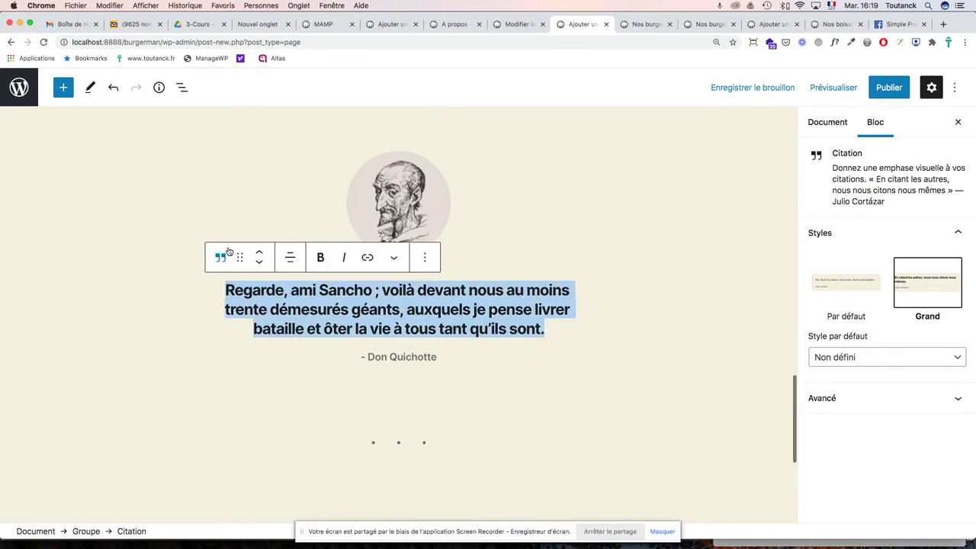
{"action": "key", "text": "super+v"}
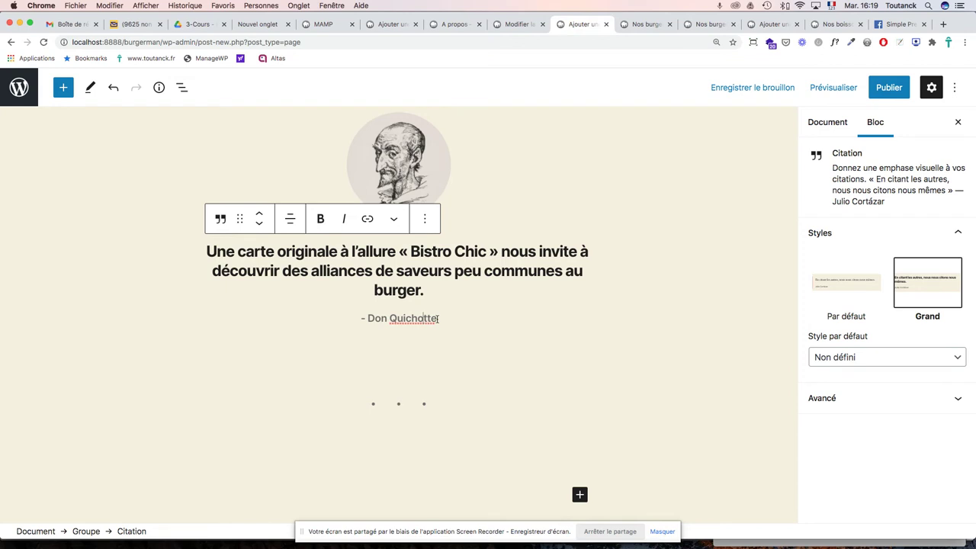
Step: Replace the "Don Quichotte" attribution under the "Bistro Chic" quote with "My Little Paris" and review the quotes
{"action": "left_click_drag", "start_coordinate": [435, 318], "coordinate": [371, 318]}
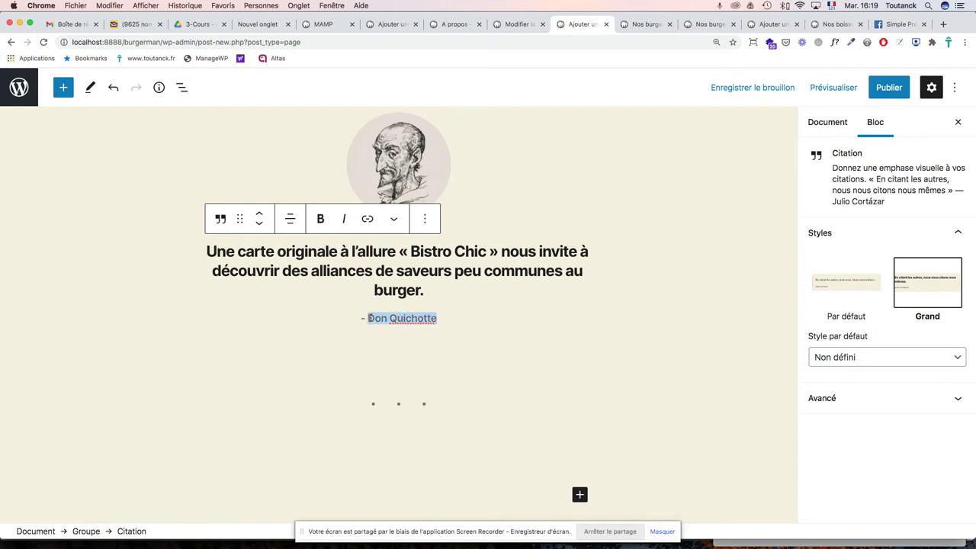
{"action": "type", "text": "My Little Paris"}
{"action": "scroll", "coordinate": [488, 259], "scroll_direction": "up", "scroll_amount": 15}
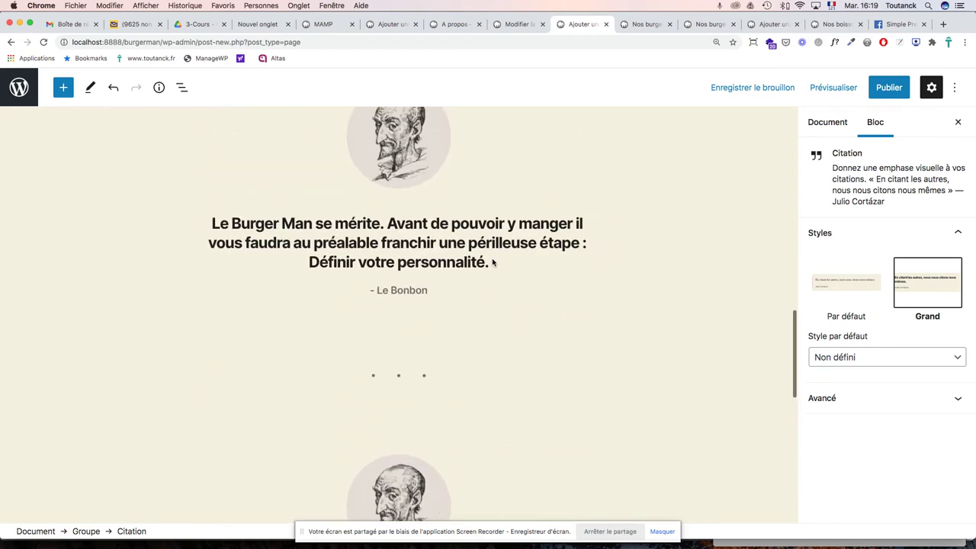
{"action": "scroll", "coordinate": [493, 261], "scroll_direction": "down", "scroll_amount": 15}
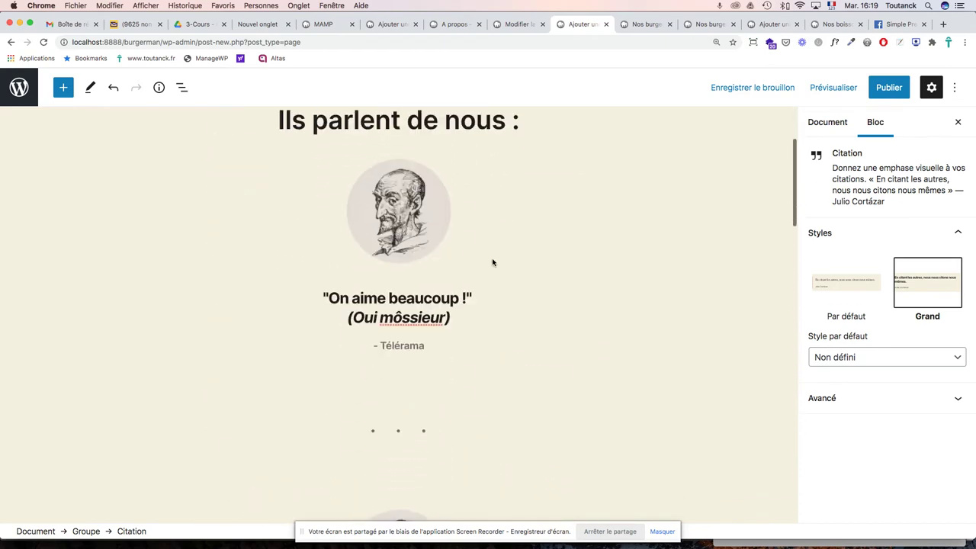
{"action": "scroll", "coordinate": [493, 262], "scroll_direction": "down", "scroll_amount": 3}
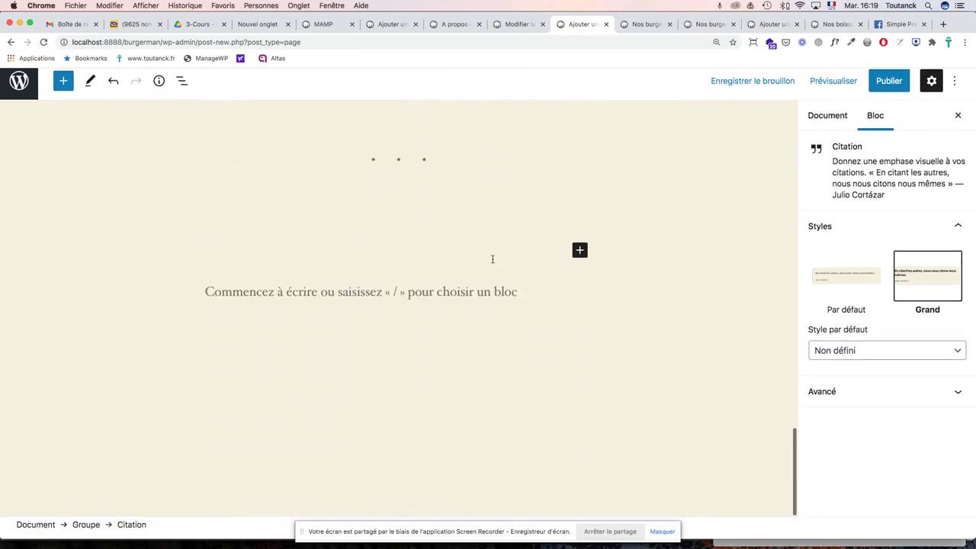
Step: Review the document settings of the "Presse" page and publish it with public visibility
{"action": "left_click", "coordinate": [820, 123]}
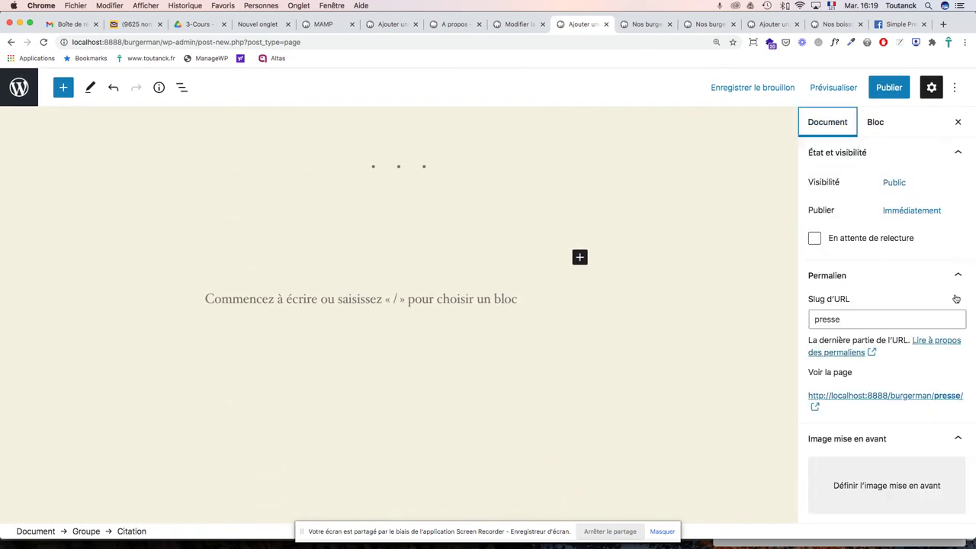
{"action": "scroll", "coordinate": [935, 369], "scroll_direction": "down", "scroll_amount": 5}
{"action": "scroll", "coordinate": [935, 369], "scroll_direction": "up", "scroll_amount": 5}
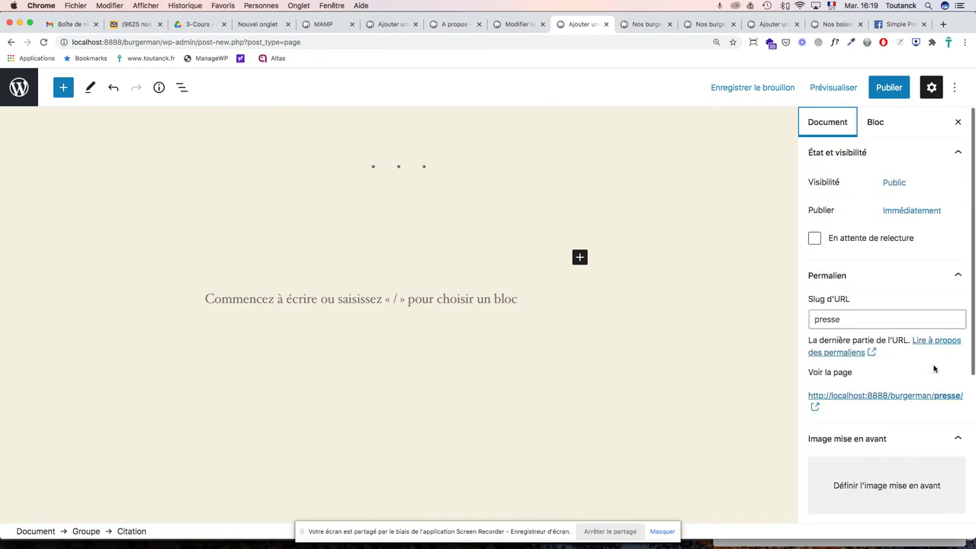
{"action": "left_click", "coordinate": [880, 87]}
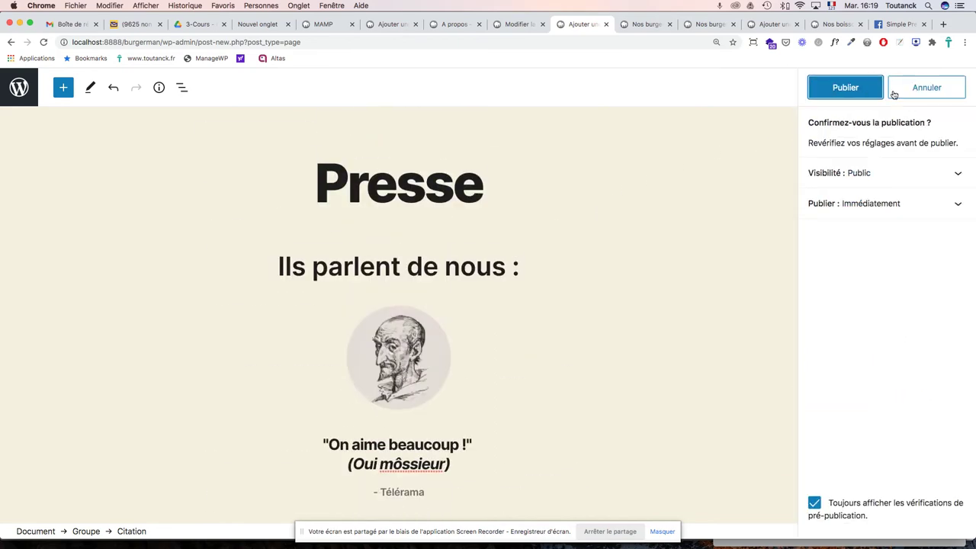
{"action": "left_click", "coordinate": [842, 95]}
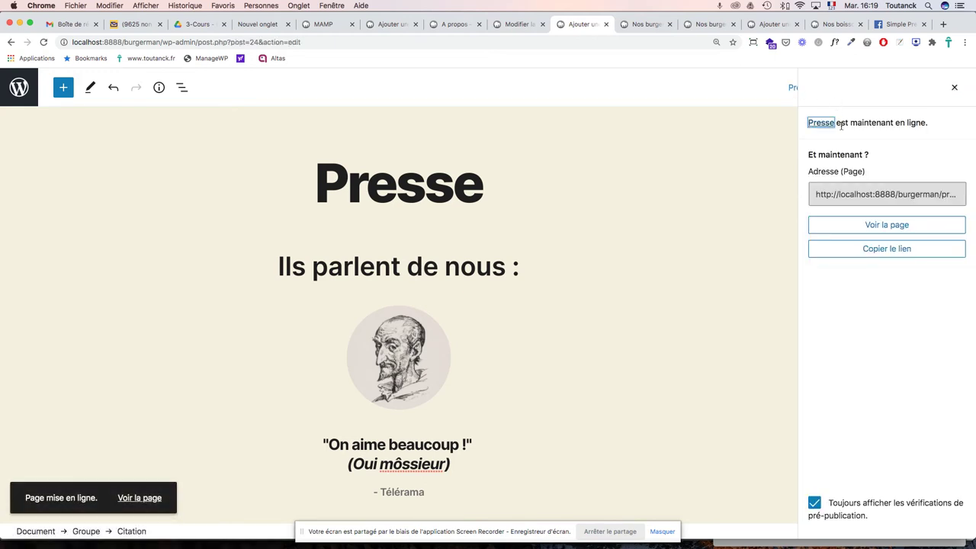
Step: View the published "Presse" page on the site and examine the layout of its press quotes
{"action": "left_click", "coordinate": [871, 225]}
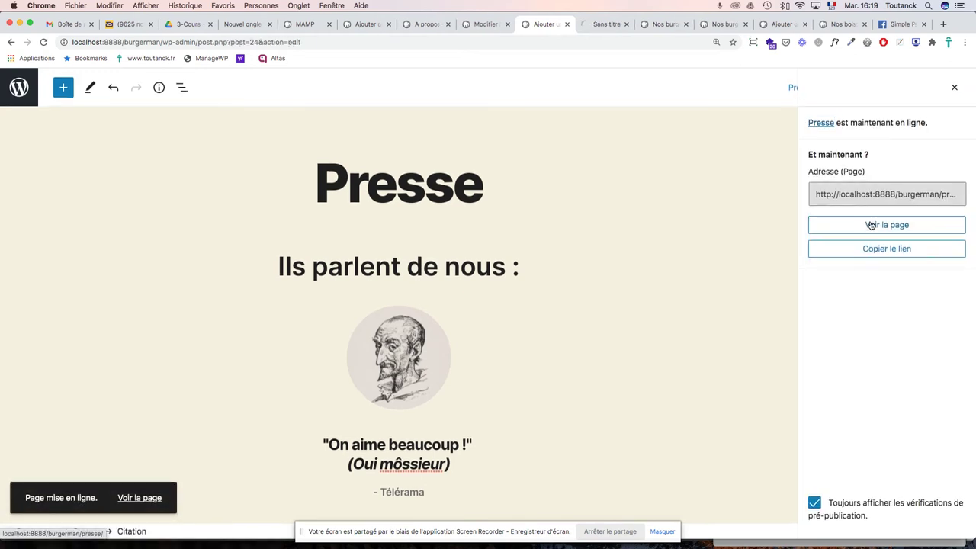
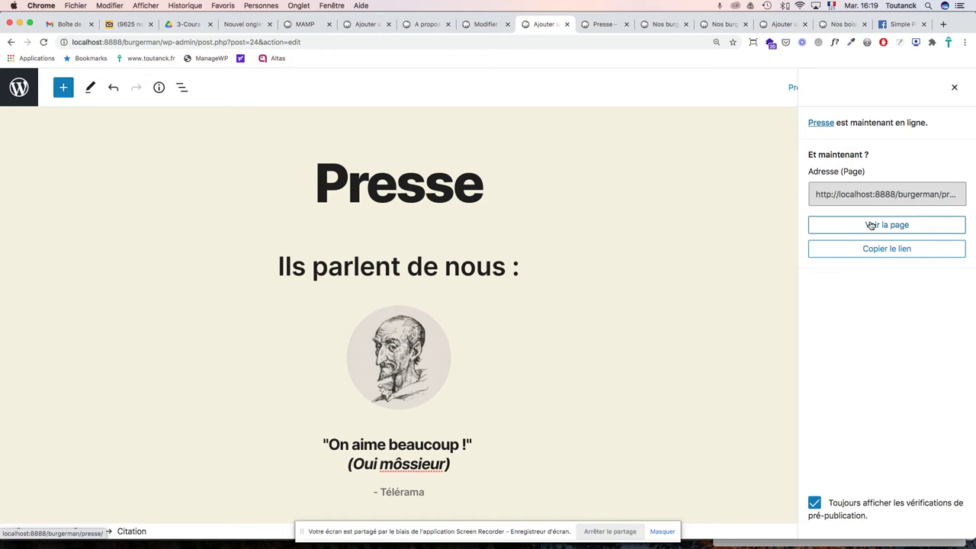
{"action": "left_click", "coordinate": [599, 25]}
{"action": "scroll", "coordinate": [599, 239], "scroll_direction": "down", "scroll_amount": 8}
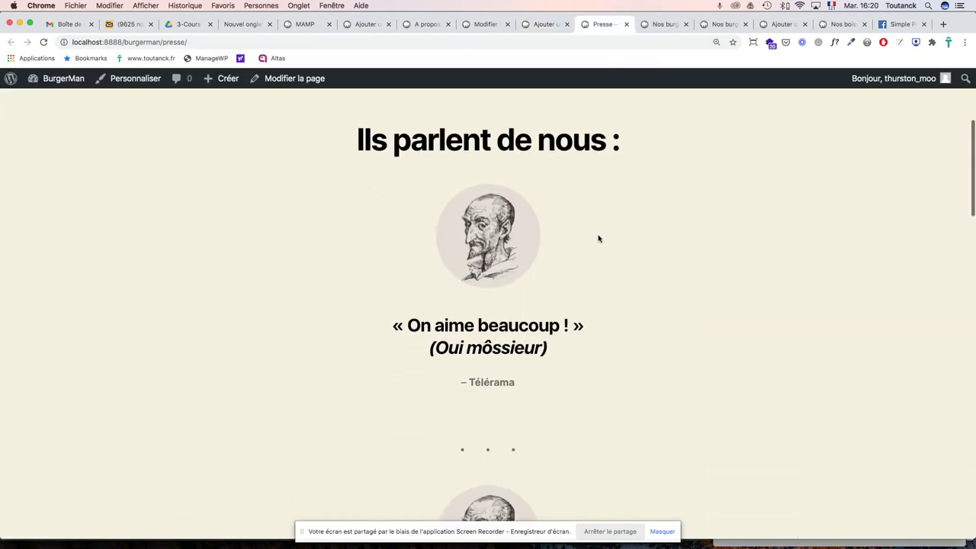
{"action": "scroll", "coordinate": [599, 239], "scroll_direction": "down", "scroll_amount": 11}
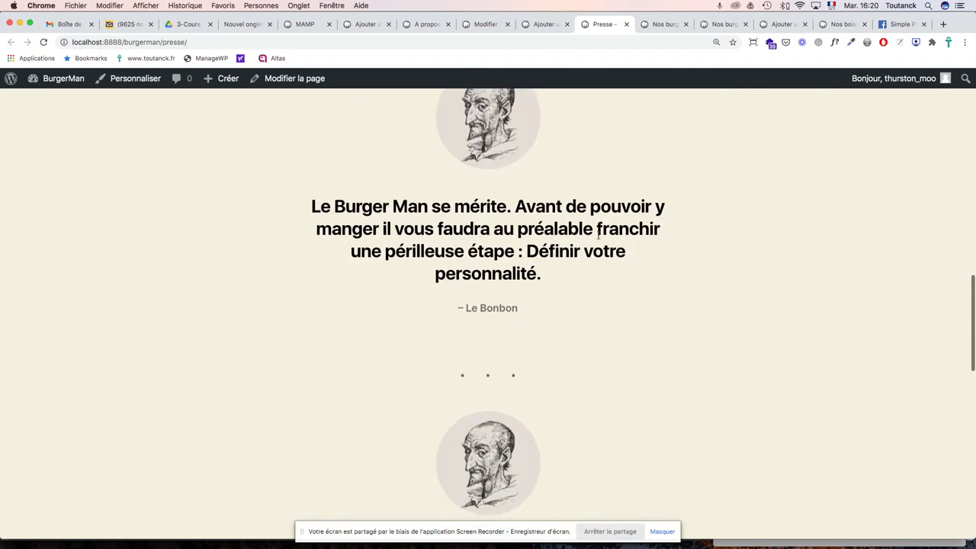
{"action": "scroll", "coordinate": [598, 239], "scroll_direction": "up", "scroll_amount": 15}
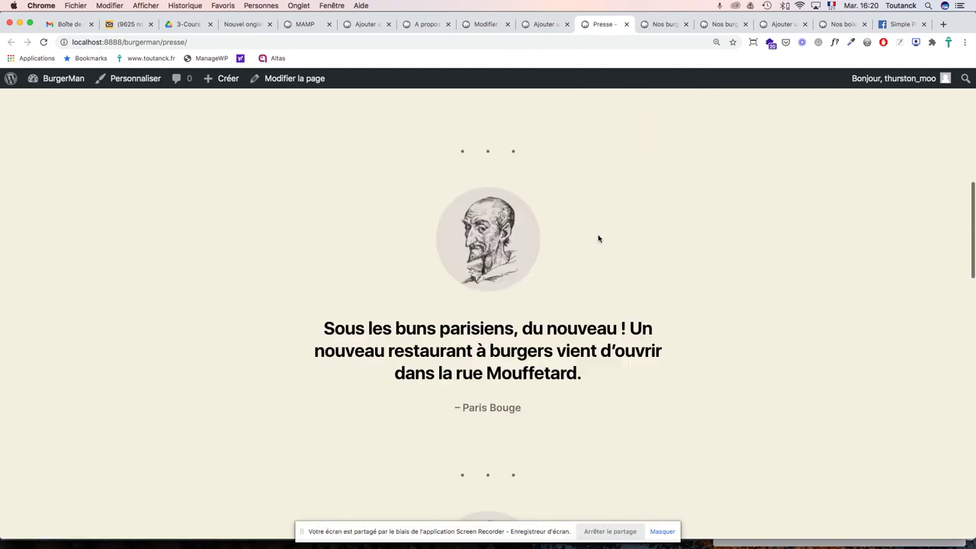
{"action": "scroll", "coordinate": [498, 457], "scroll_direction": "down", "scroll_amount": 5}
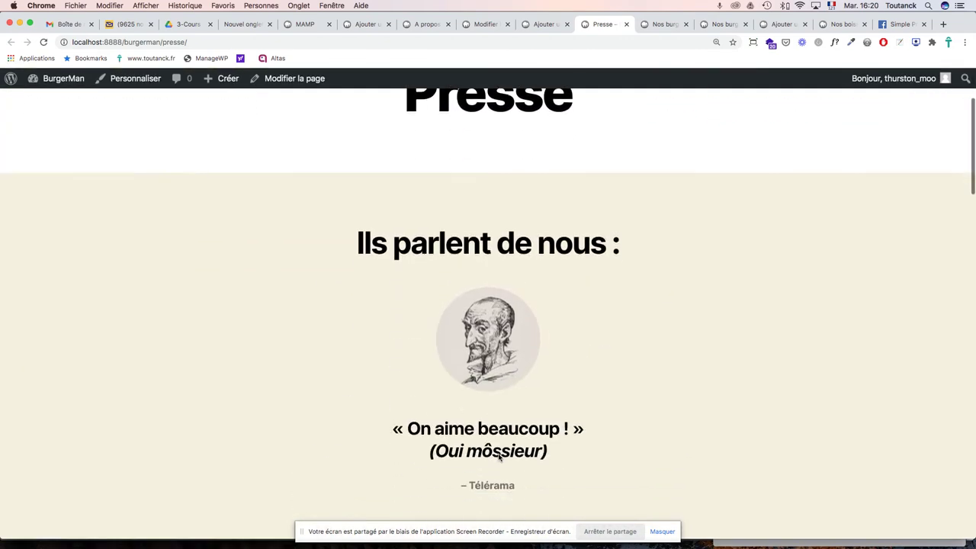
{"action": "scroll", "coordinate": [499, 457], "scroll_direction": "down", "scroll_amount": 7}
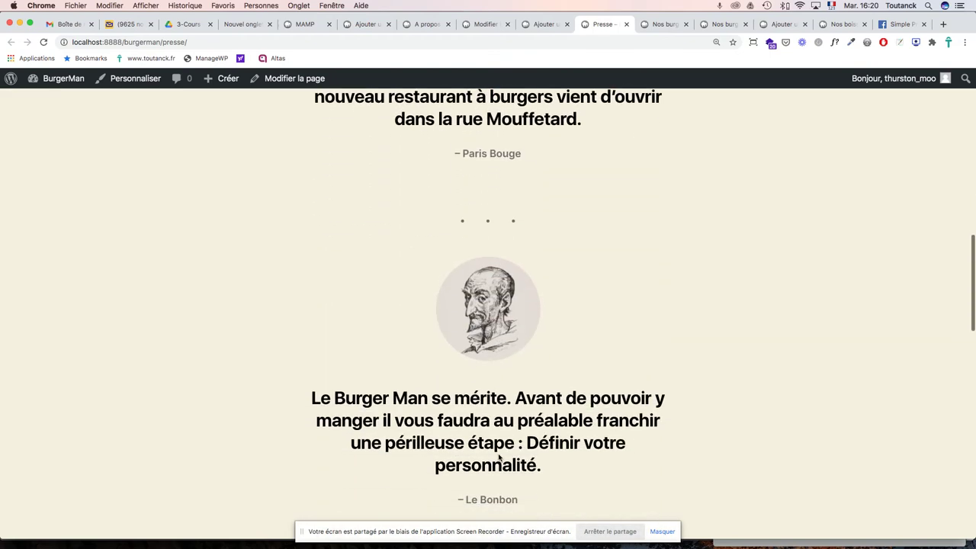
{"action": "scroll", "coordinate": [500, 458], "scroll_direction": "down", "scroll_amount": 3}
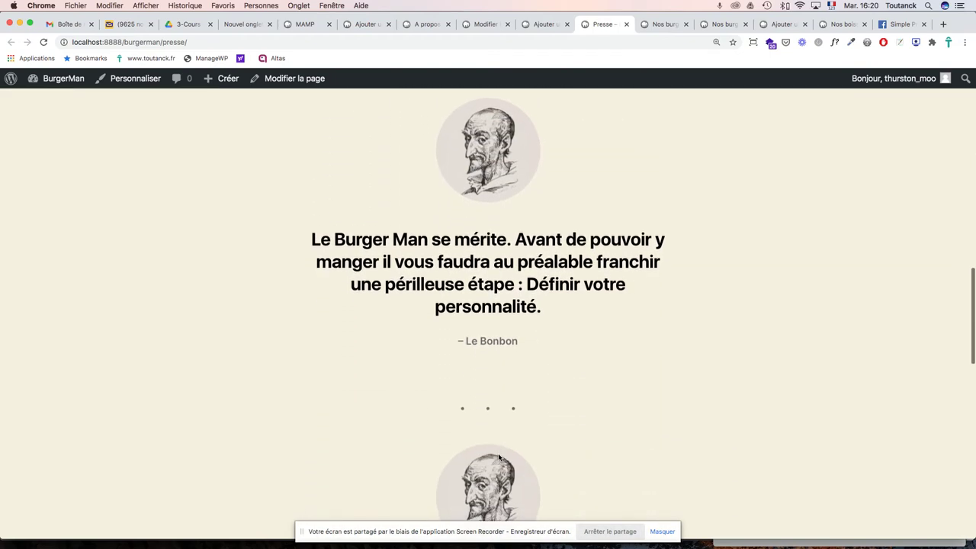
{"action": "scroll", "coordinate": [514, 427], "scroll_direction": "up", "scroll_amount": 15}
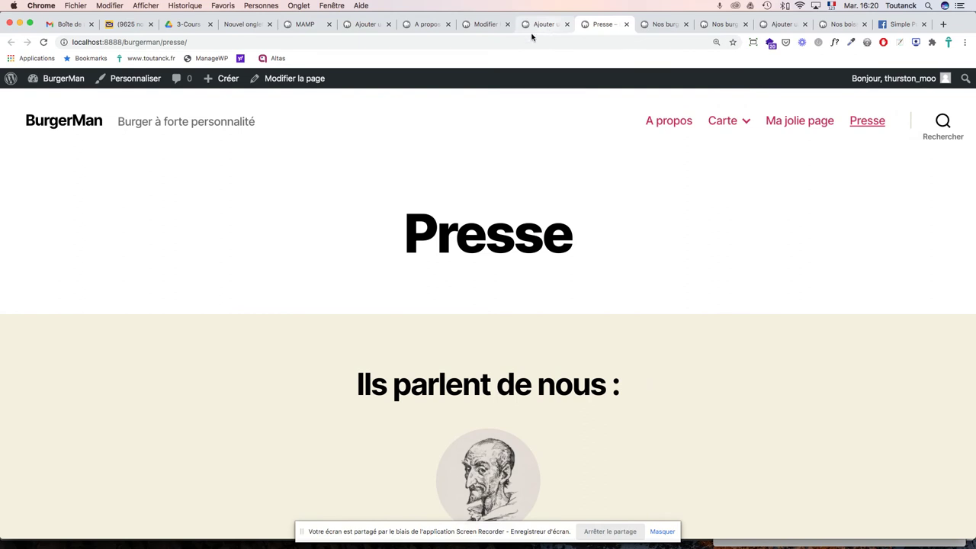
Step: Create a new page and copy all the body text of the PDF's "Contact / réservation" page in Acrobat
{"action": "mouse_move", "coordinate": [217, 78]}
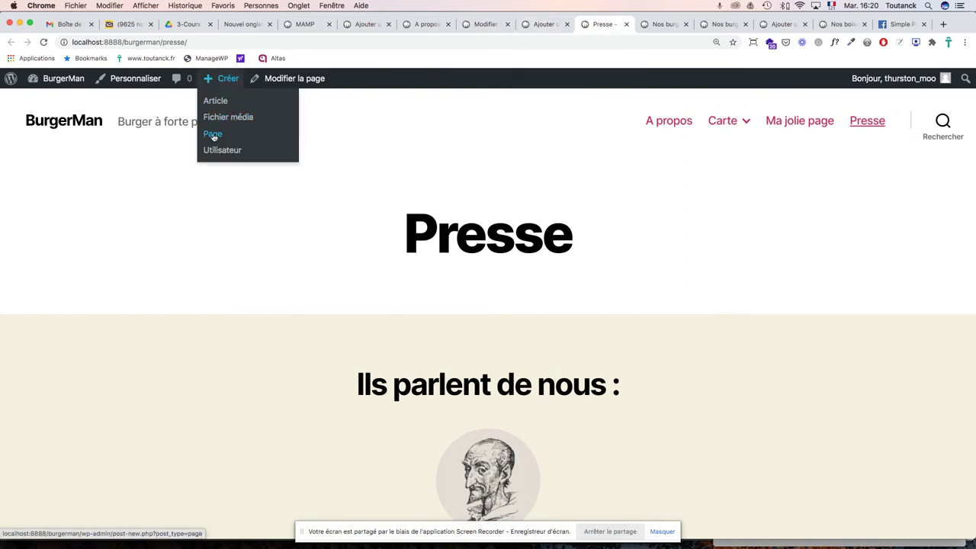
{"action": "key", "text": "super+Tab"}
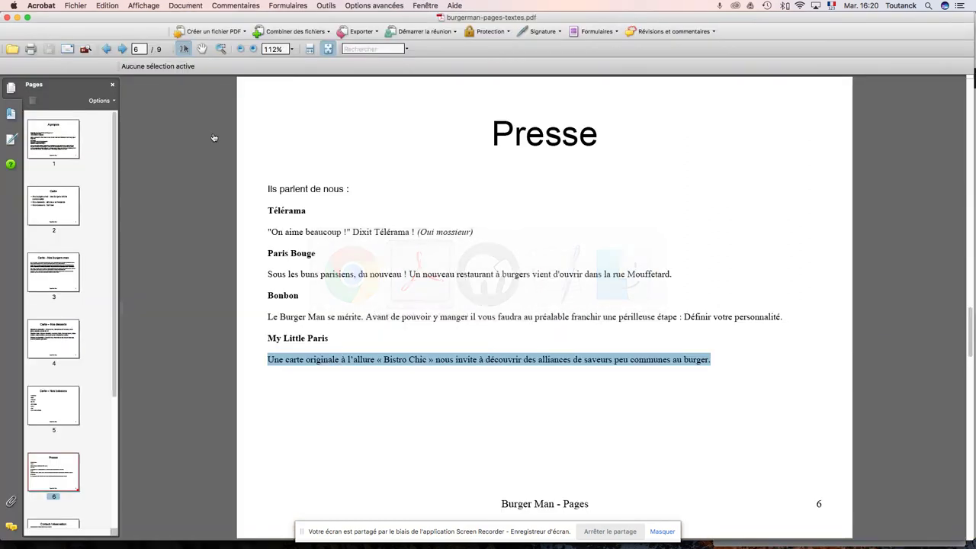
{"action": "scroll", "coordinate": [54, 419], "scroll_direction": "down", "scroll_amount": 5}
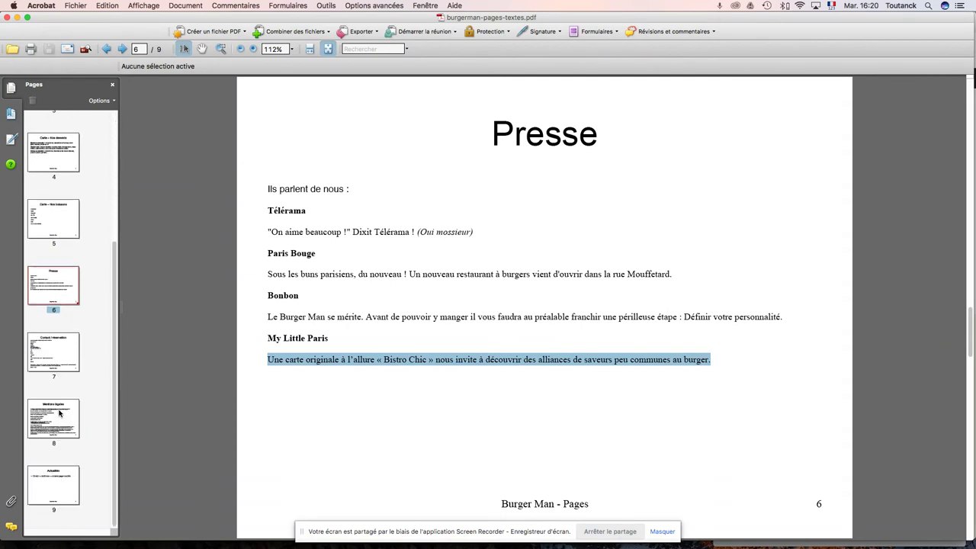
{"action": "left_click", "coordinate": [61, 353]}
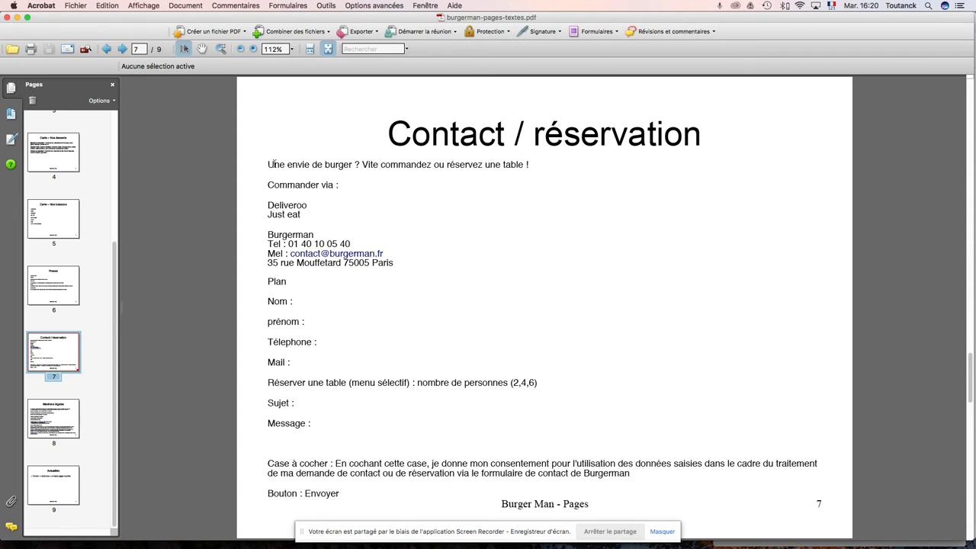
{"action": "left_click_drag", "start_coordinate": [264, 160], "coordinate": [342, 494]}
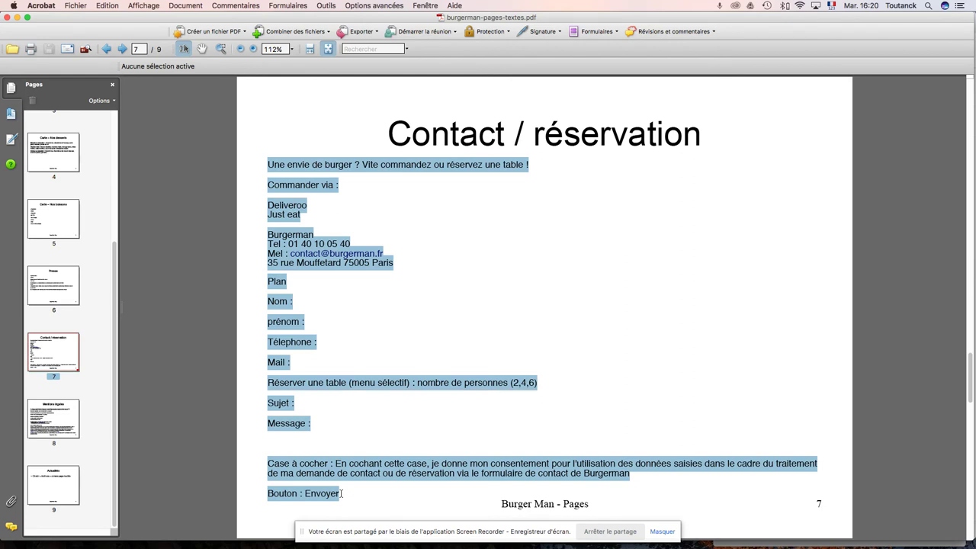
{"action": "key", "text": "super+Tab"}
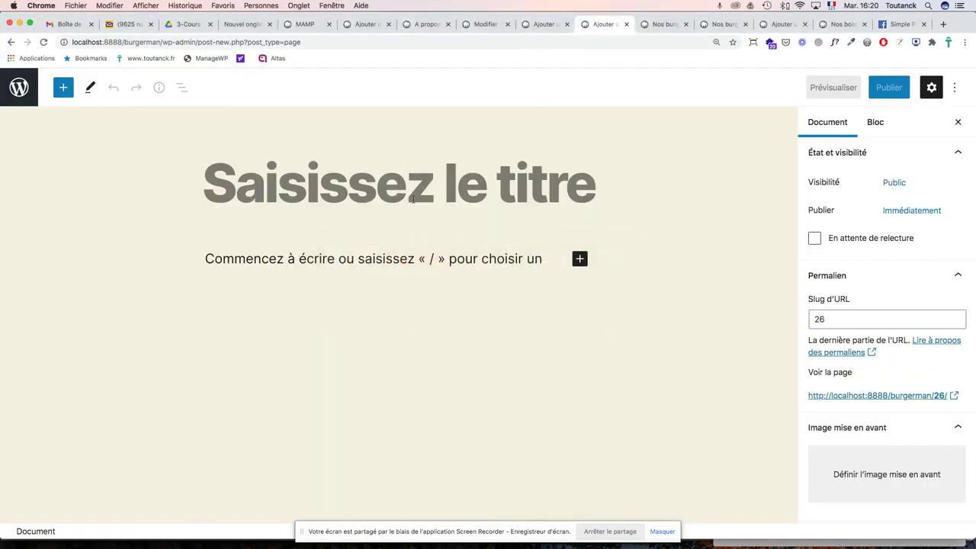
Step: Title the new page "Contact" and paste the copied contact and reservation text into its body
{"action": "type", "text": "Contact"}
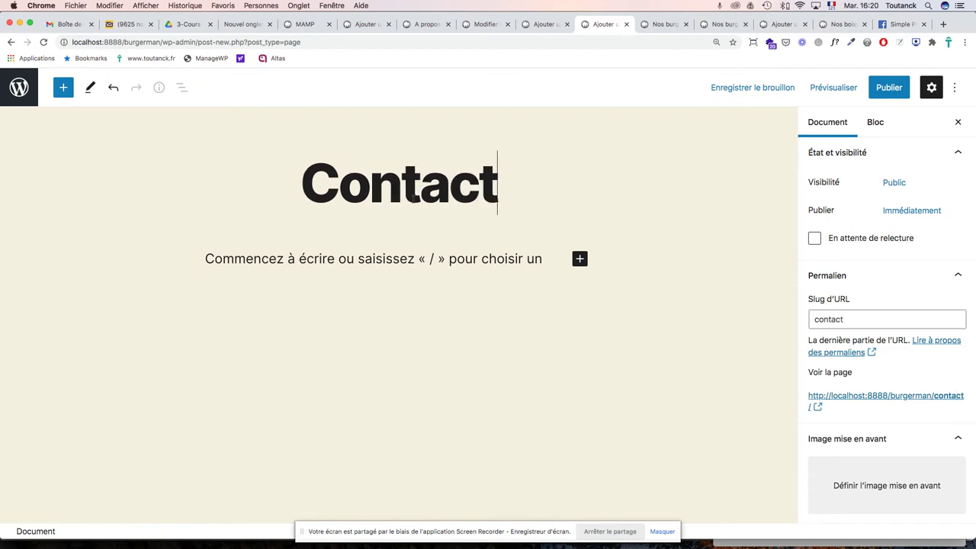
{"action": "left_click", "coordinate": [385, 253]}
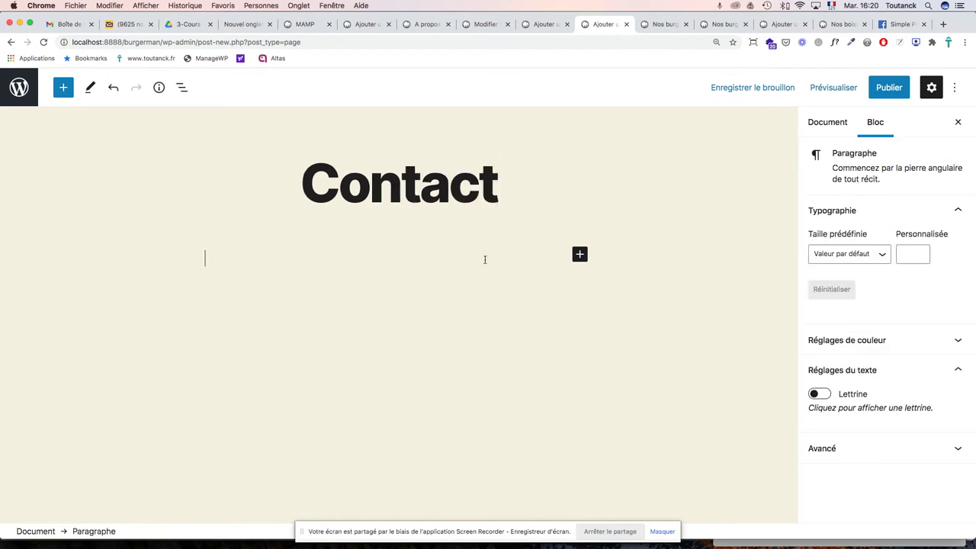
{"action": "key", "text": "super+v"}
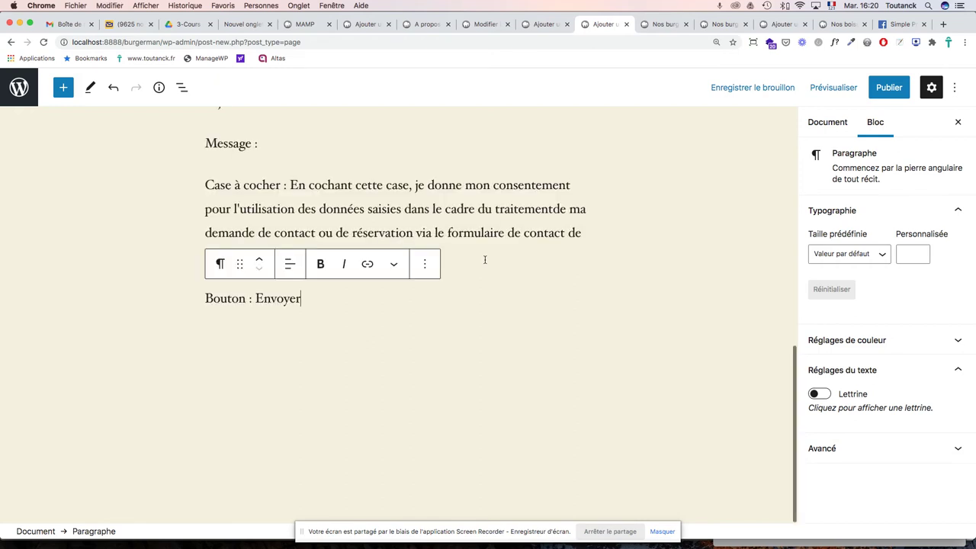
Step: Split the run-together contact text so the e-mail line, street address, "ParisPlan" and "Just eat" each start a new paragraph
{"action": "scroll", "coordinate": [432, 270], "scroll_direction": "up", "scroll_amount": 5}
{"action": "scroll", "coordinate": [432, 270], "scroll_direction": "up", "scroll_amount": 5}
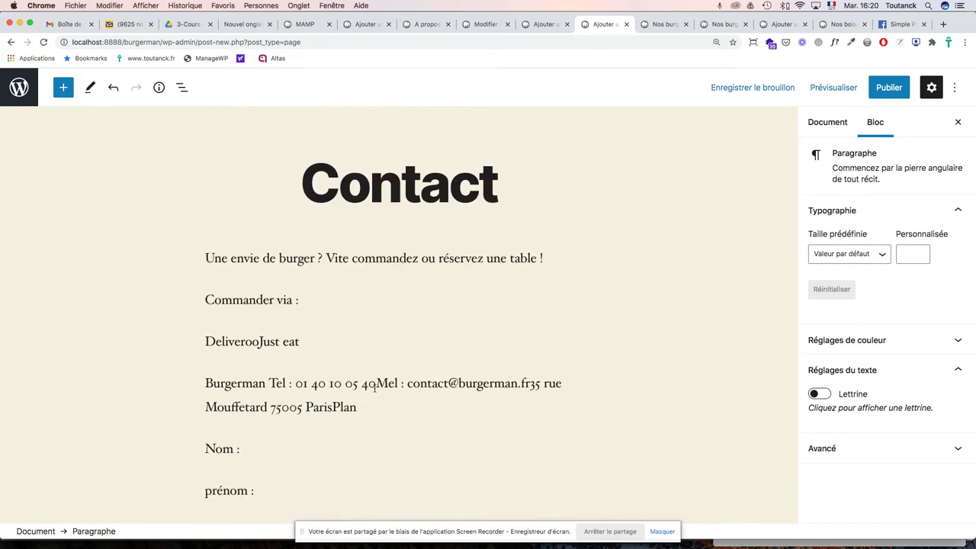
{"action": "left_click", "coordinate": [376, 385]}
{"action": "key", "text": "Return"}
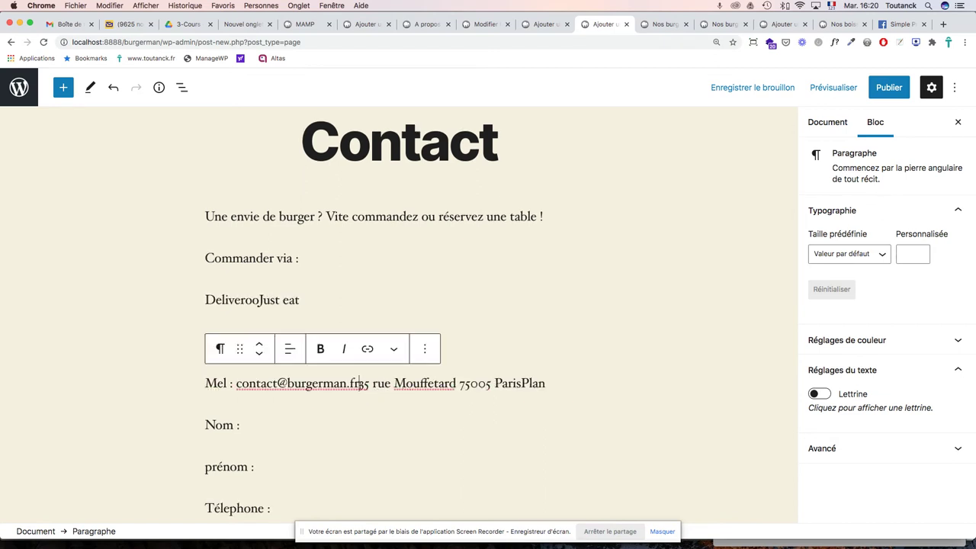
{"action": "key", "text": "Return"}
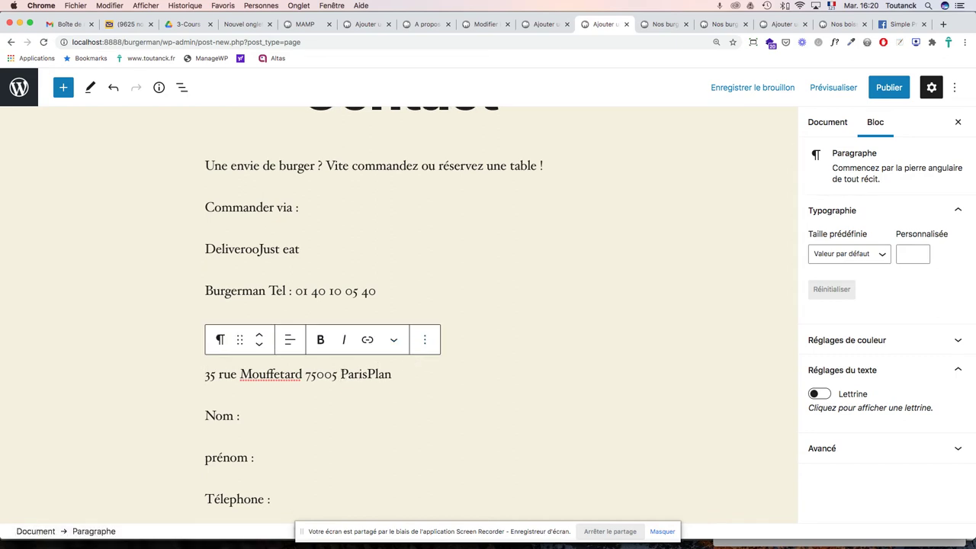
{"action": "left_click", "coordinate": [341, 373]}
{"action": "key", "text": "Return"}
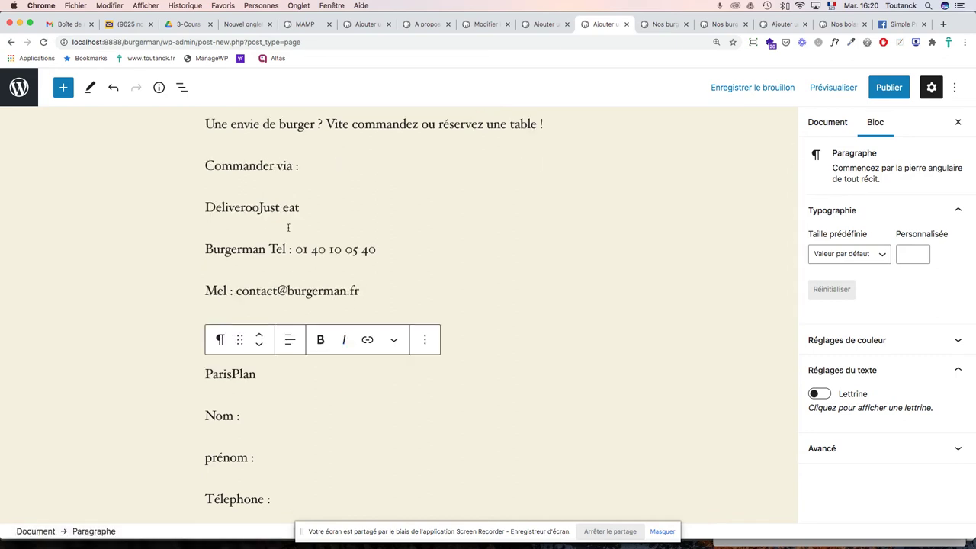
{"action": "left_click", "coordinate": [259, 207]}
{"action": "key", "text": "Return"}
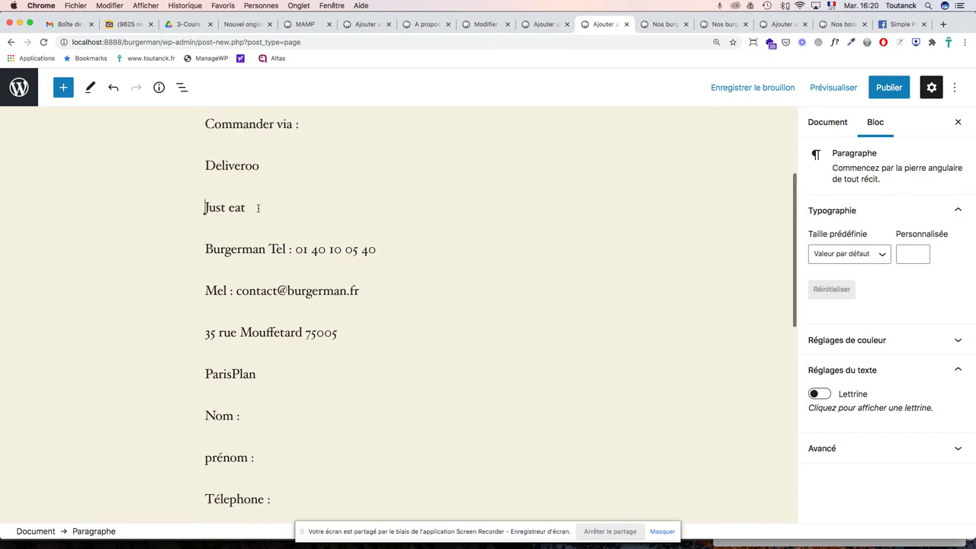
Step: Read through the whole body of the "Contact" page to check its paragraphs and form field lines
{"action": "scroll", "coordinate": [352, 247], "scroll_direction": "up", "scroll_amount": 3}
{"action": "scroll", "coordinate": [353, 247], "scroll_direction": "down", "scroll_amount": 5}
{"action": "scroll", "coordinate": [353, 247], "scroll_direction": "up", "scroll_amount": 4}
{"action": "scroll", "coordinate": [351, 243], "scroll_direction": "down", "scroll_amount": 4}
{"action": "scroll", "coordinate": [351, 243], "scroll_direction": "down", "scroll_amount": 5}
{"action": "scroll", "coordinate": [352, 243], "scroll_direction": "up", "scroll_amount": 4}
{"action": "scroll", "coordinate": [352, 246], "scroll_direction": "down", "scroll_amount": 3}
{"action": "scroll", "coordinate": [352, 246], "scroll_direction": "down", "scroll_amount": 6}
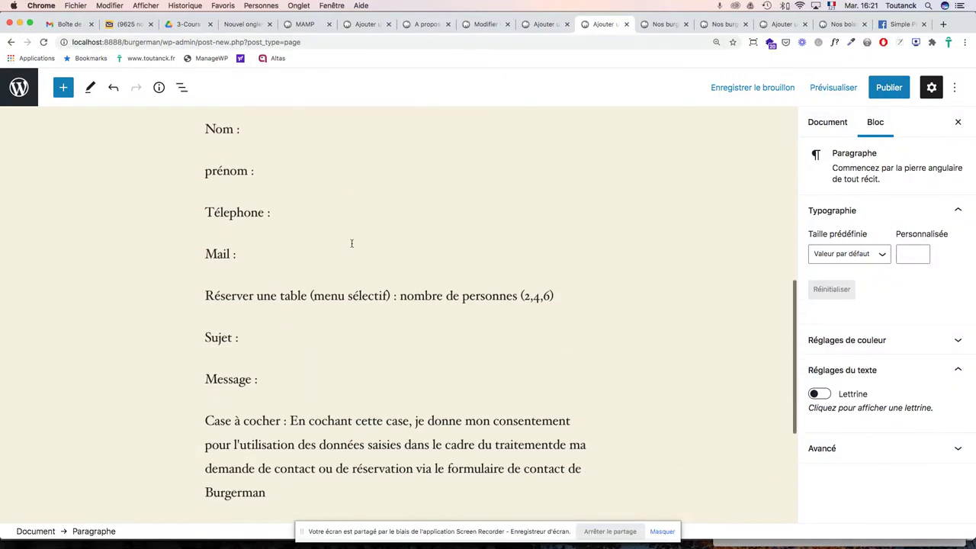
{"action": "scroll", "coordinate": [352, 243], "scroll_direction": "up", "scroll_amount": 15}
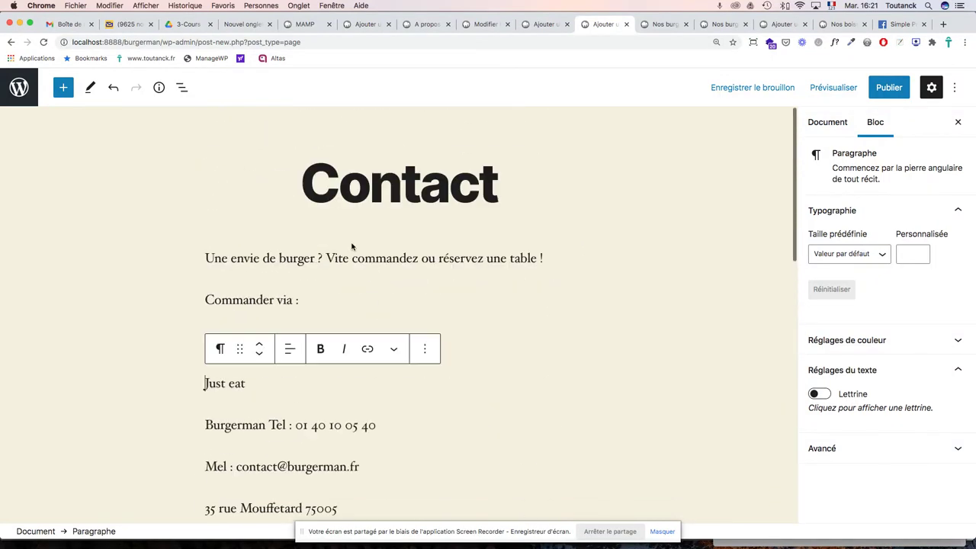
Step: Check the "Contact" page's document settings and publish it immediately with public visibility
{"action": "left_click", "coordinate": [830, 124]}
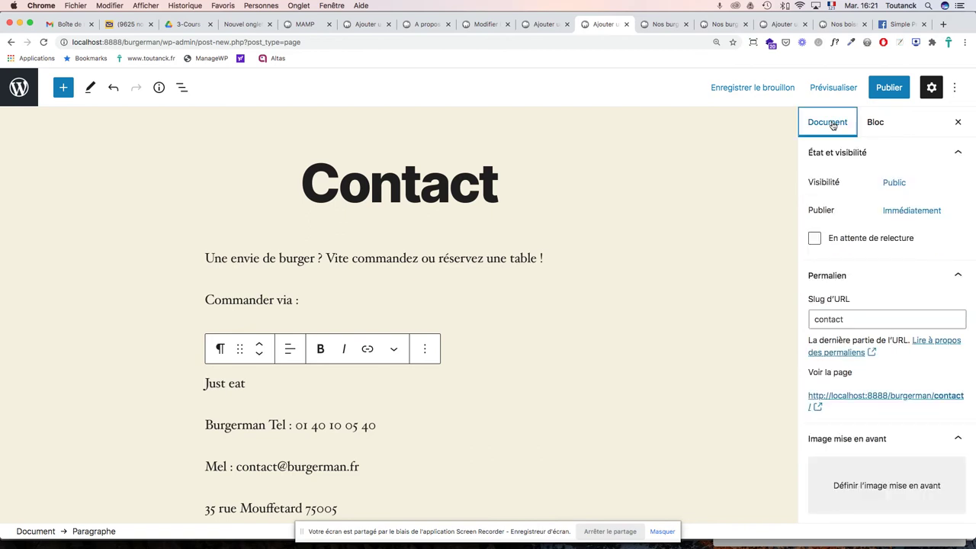
{"action": "left_click", "coordinate": [889, 90]}
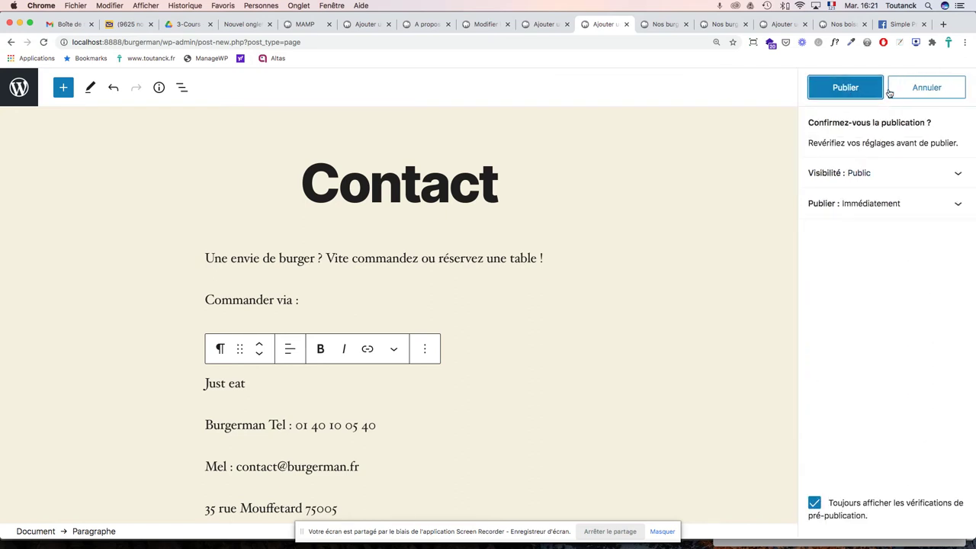
{"action": "left_click", "coordinate": [869, 93]}
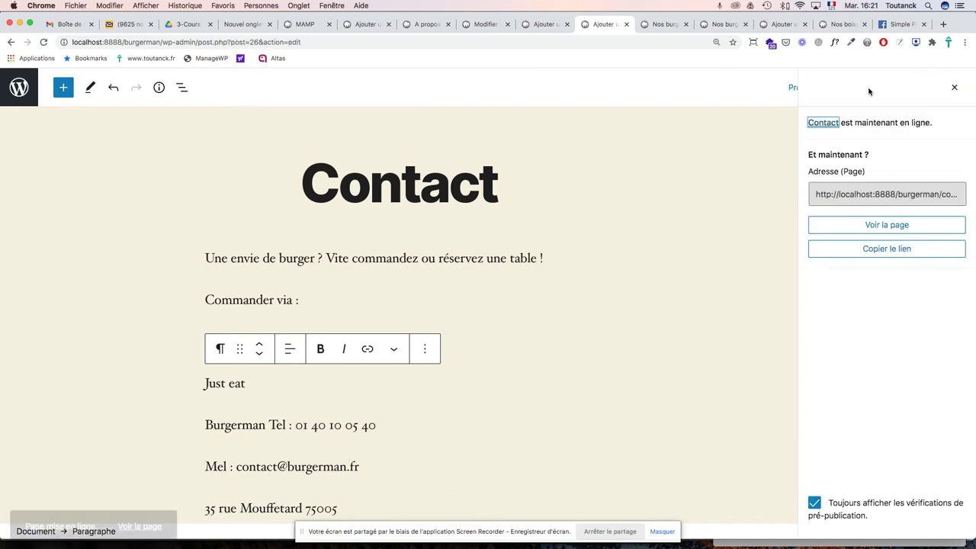
Step: View the published "Contact" page on the site and examine its contact details and reservation form text
{"action": "left_click", "coordinate": [881, 227]}
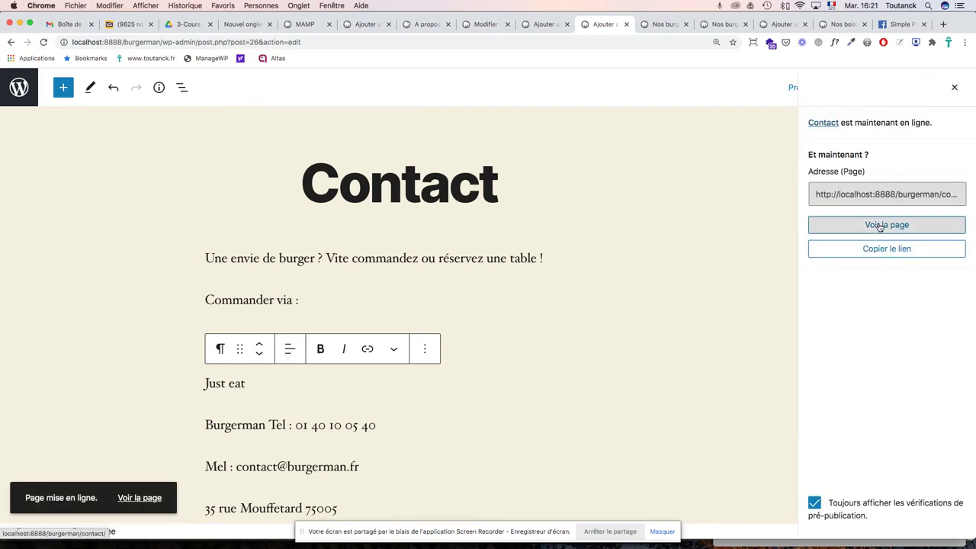
{"action": "left_click", "coordinate": [625, 25]}
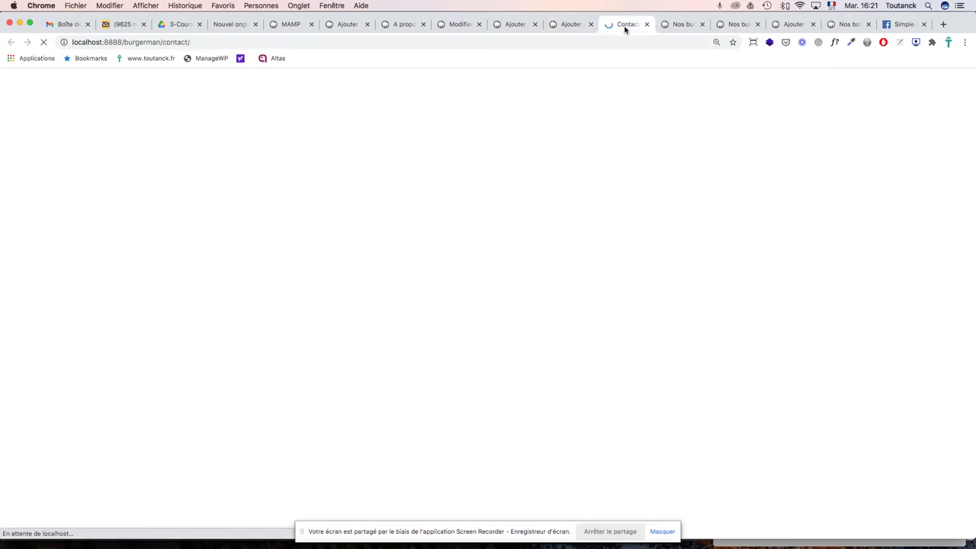
{"action": "scroll", "coordinate": [710, 259], "scroll_direction": "down", "scroll_amount": 6}
{"action": "scroll", "coordinate": [710, 259], "scroll_direction": "down", "scroll_amount": 3}
{"action": "scroll", "coordinate": [711, 259], "scroll_direction": "up", "scroll_amount": 8}
{"action": "scroll", "coordinate": [710, 259], "scroll_direction": "down", "scroll_amount": 5}
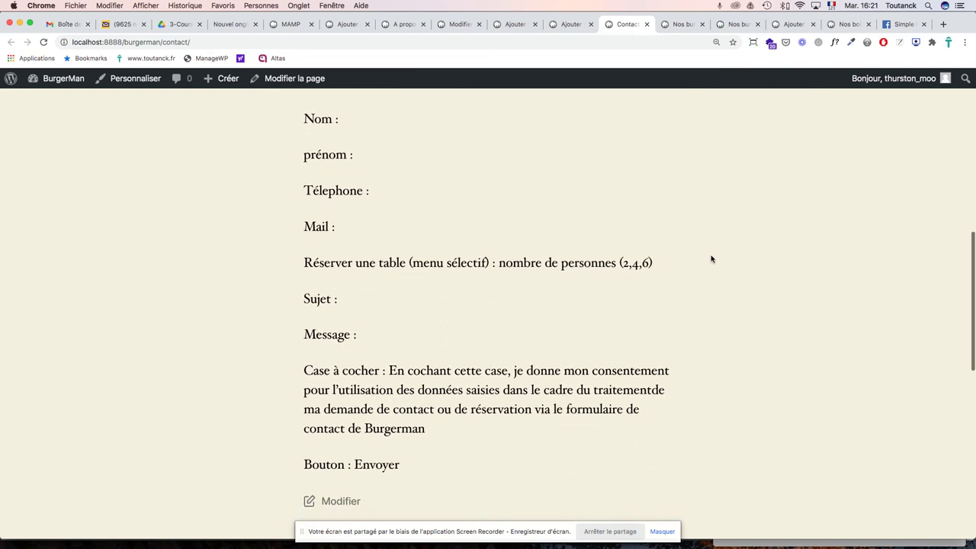
{"action": "scroll", "coordinate": [711, 259], "scroll_direction": "up", "scroll_amount": 8}
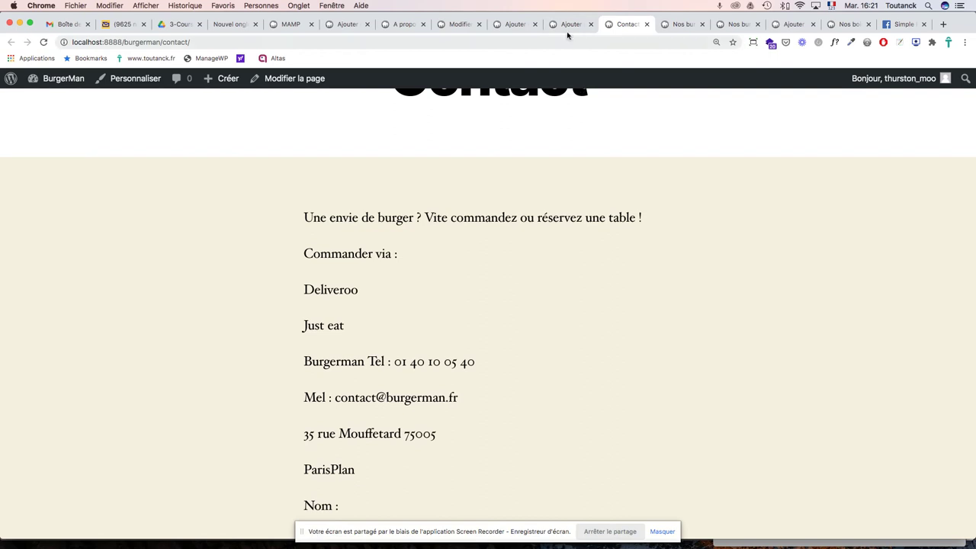
Step: Create a new page, view the PDF's "Mentions légales" page in Acrobat, and return to the empty page in Chrome
{"action": "left_click", "coordinate": [568, 27]}
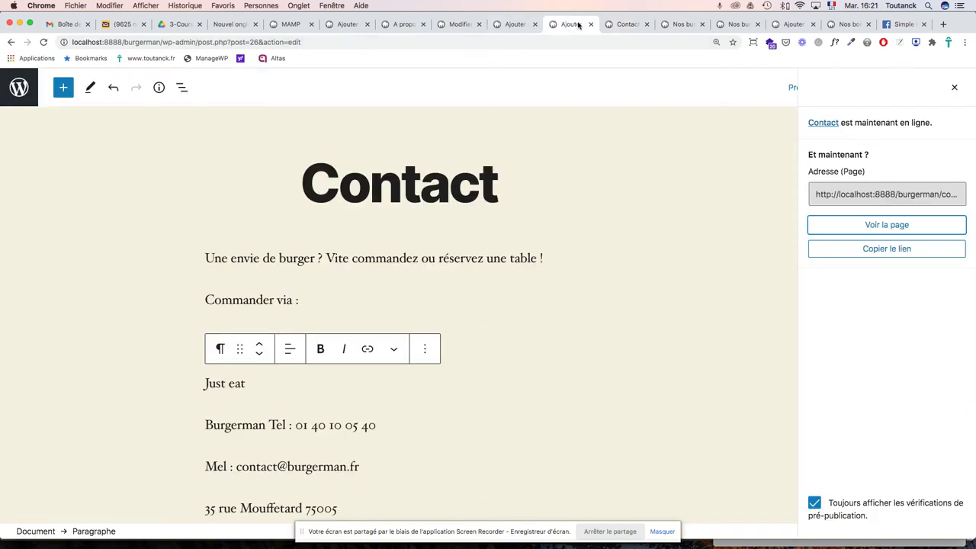
{"action": "left_click", "coordinate": [623, 24]}
{"action": "mouse_move", "coordinate": [225, 80]}
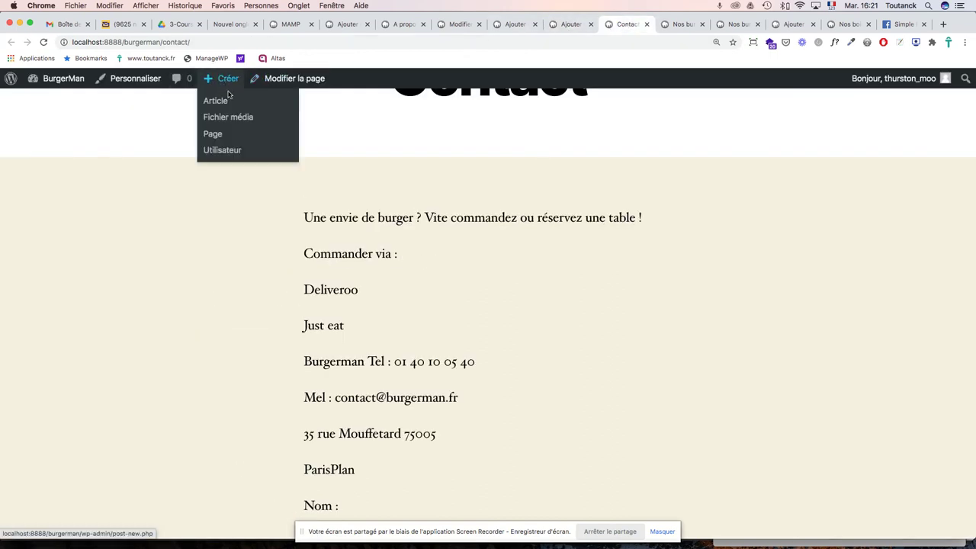
{"action": "left_click", "coordinate": [213, 134]}
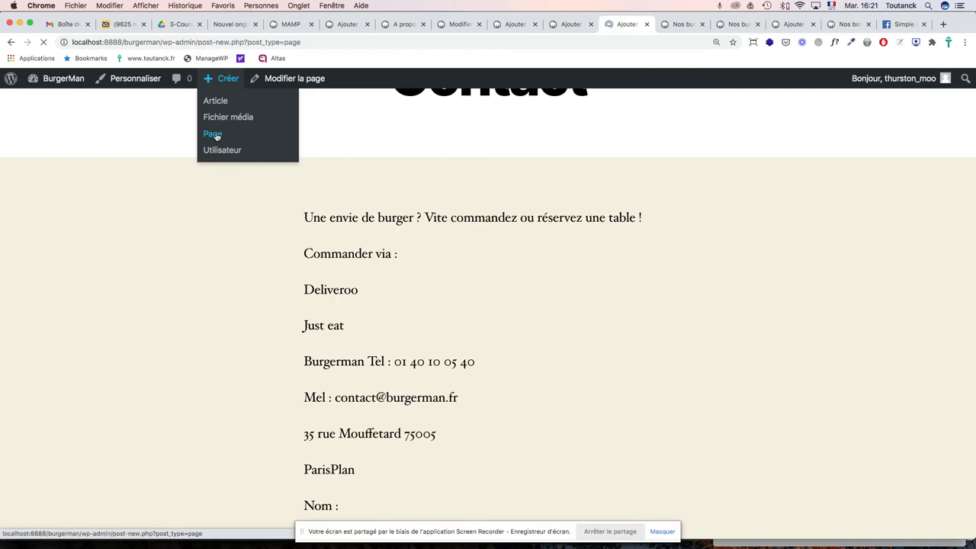
{"action": "key", "text": "super+Tab"}
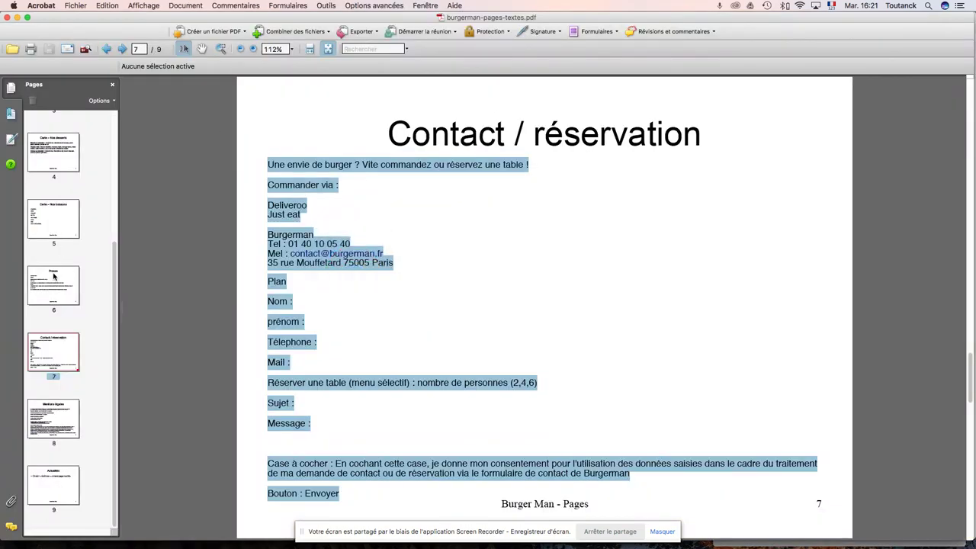
{"action": "left_click", "coordinate": [52, 419]}
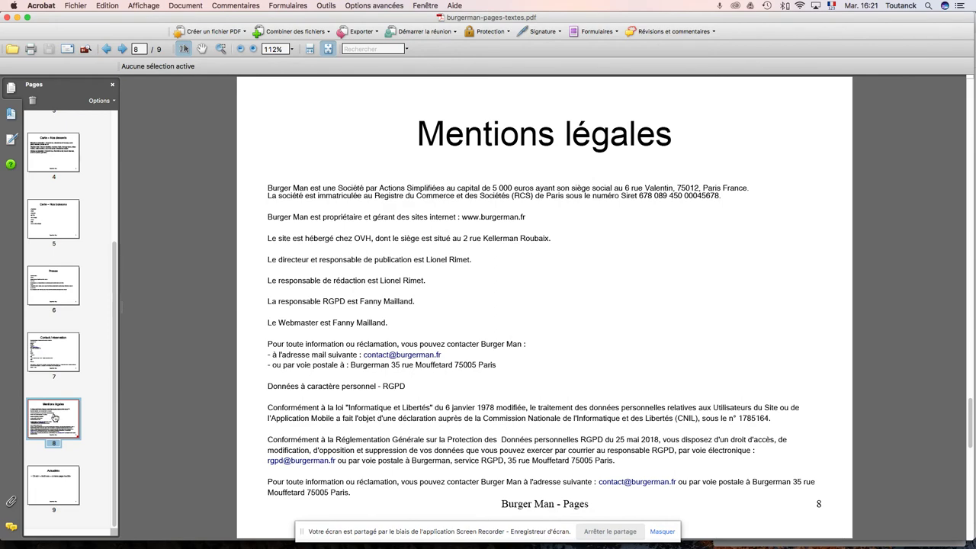
{"action": "key", "text": "super+Tab"}
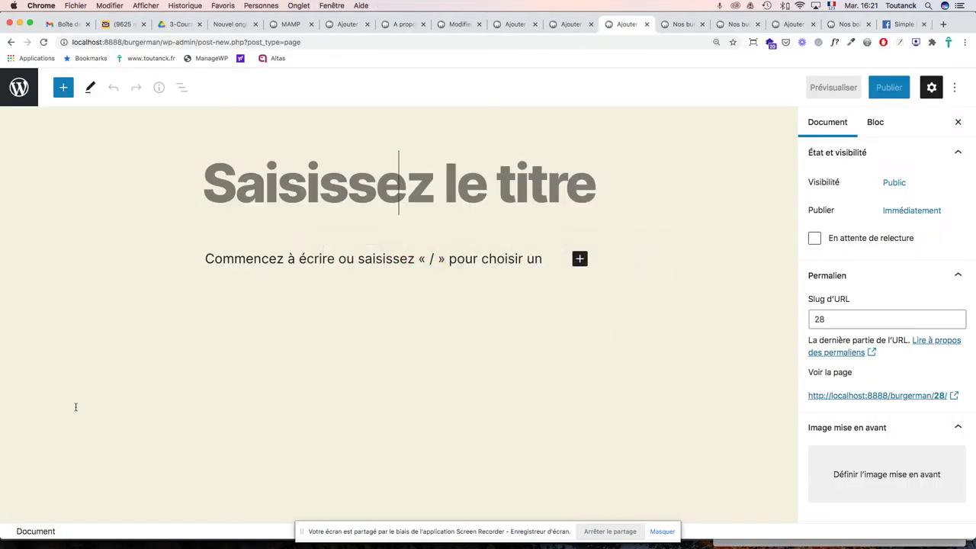
Step: Open the draft page "Politique de confidentialité" for editing from the site's list of all pages
{"action": "left_click", "coordinate": [577, 25]}
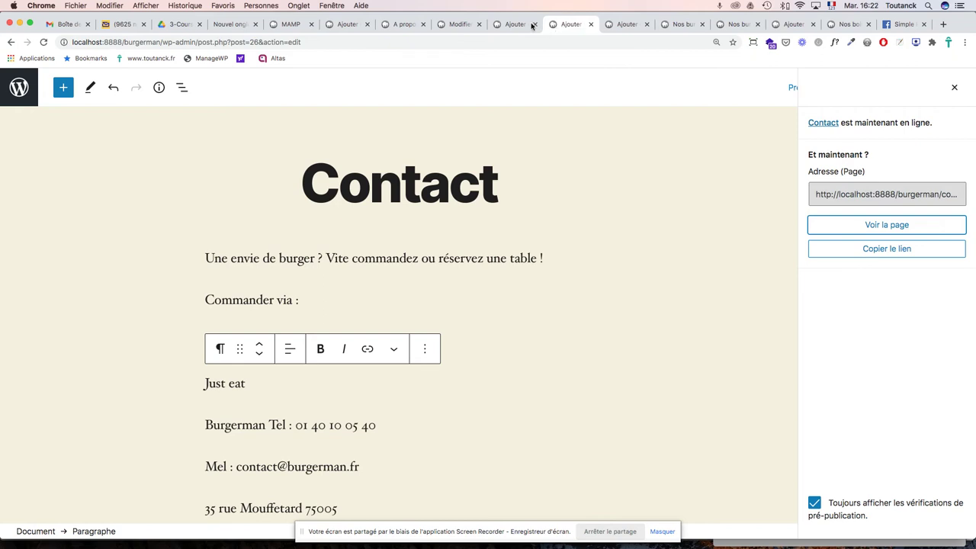
{"action": "left_click", "coordinate": [402, 25]}
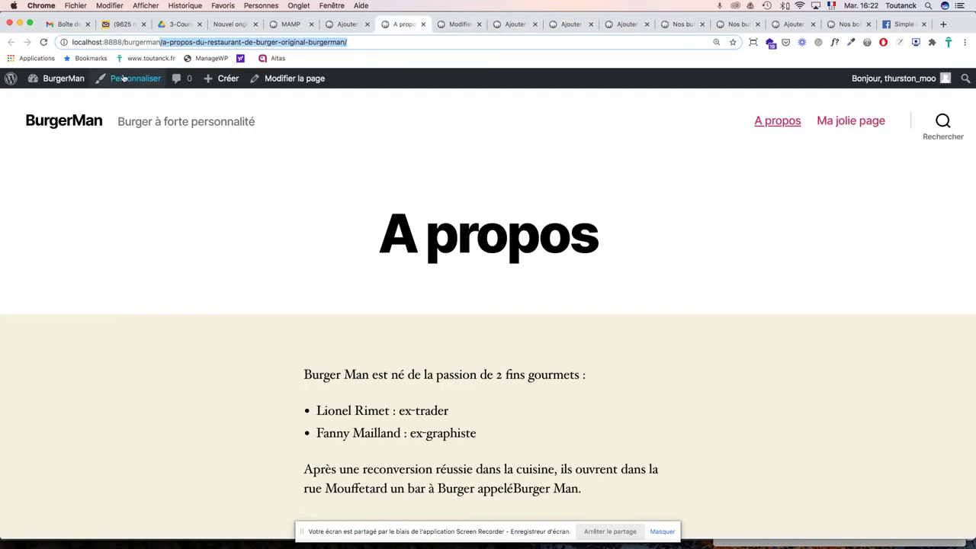
{"action": "mouse_move", "coordinate": [61, 80]}
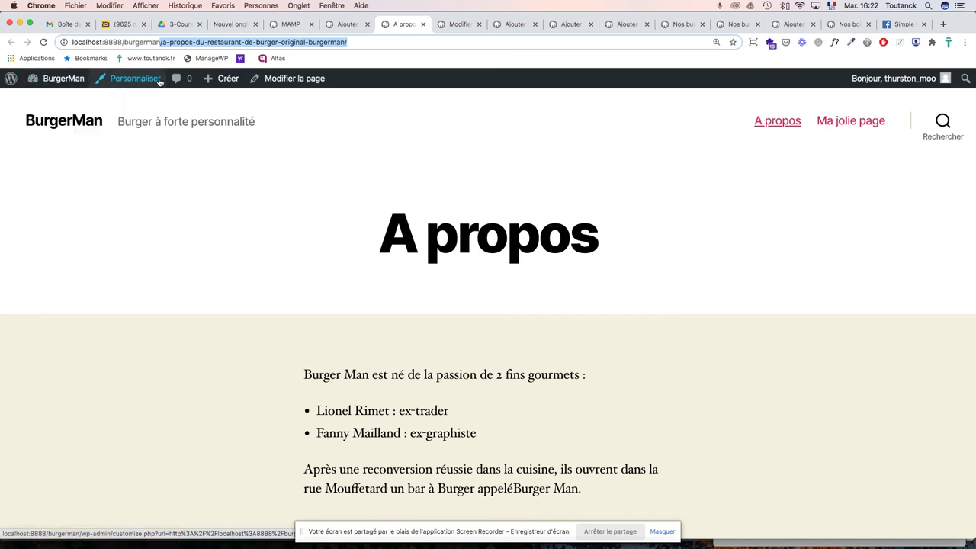
{"action": "mouse_move", "coordinate": [239, 87]}
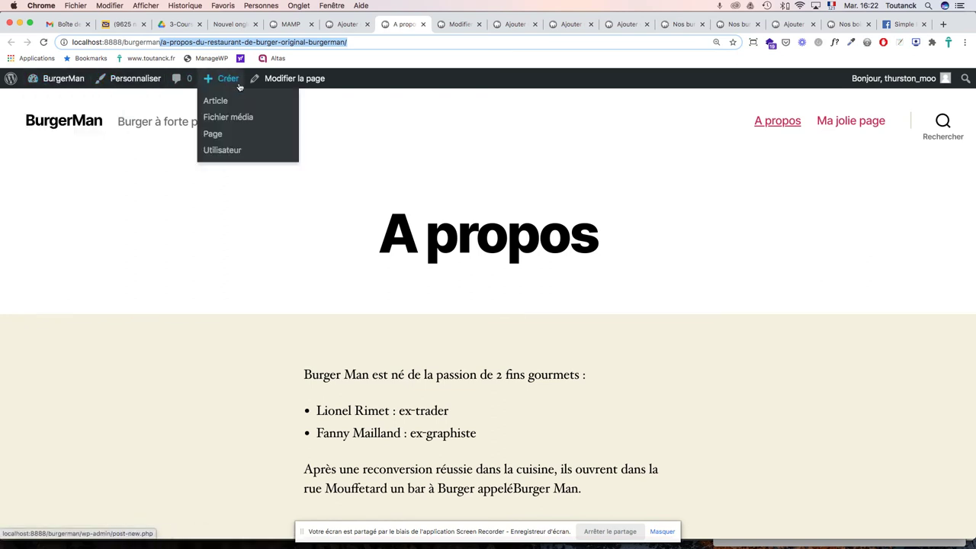
{"action": "left_click", "coordinate": [65, 80]}
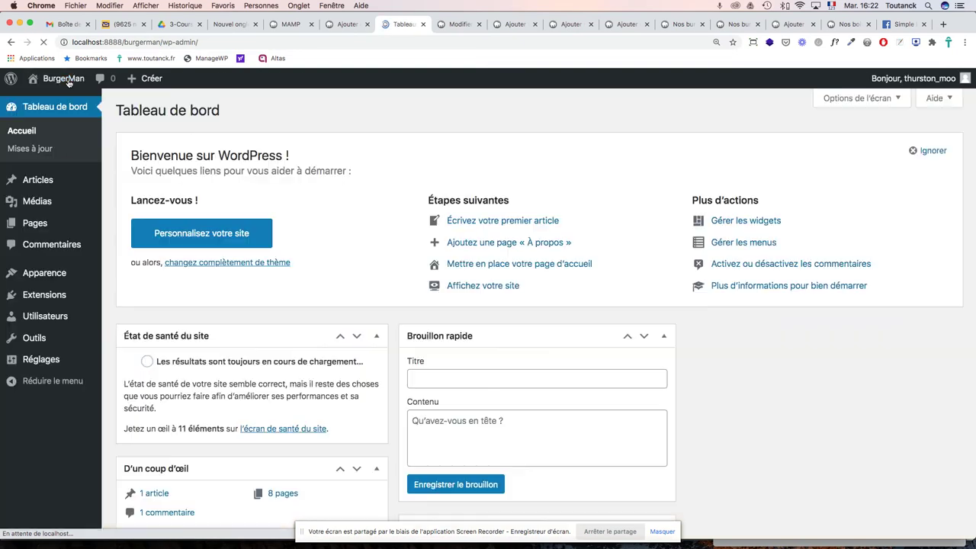
{"action": "left_click", "coordinate": [30, 225]}
{"action": "scroll", "coordinate": [320, 343], "scroll_direction": "down", "scroll_amount": 3}
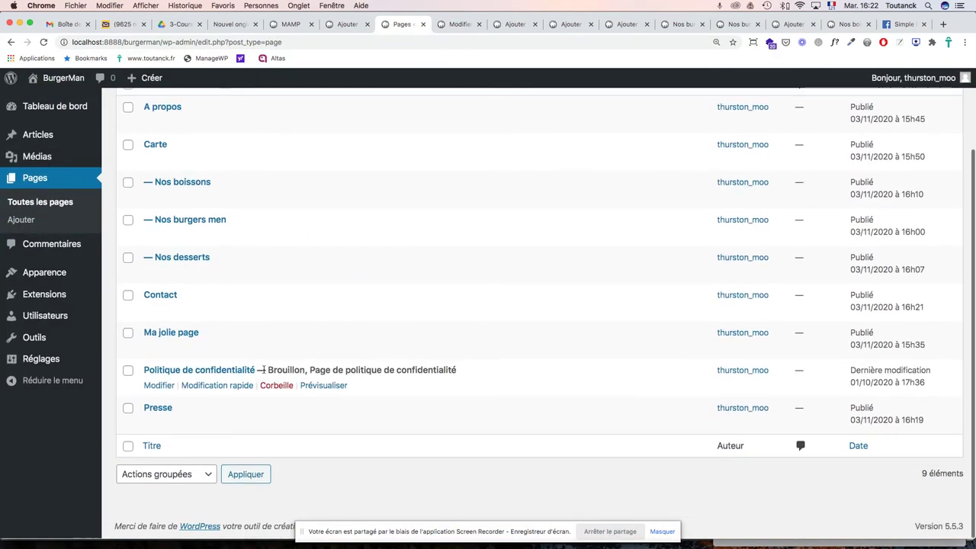
{"action": "left_click", "coordinate": [235, 371]}
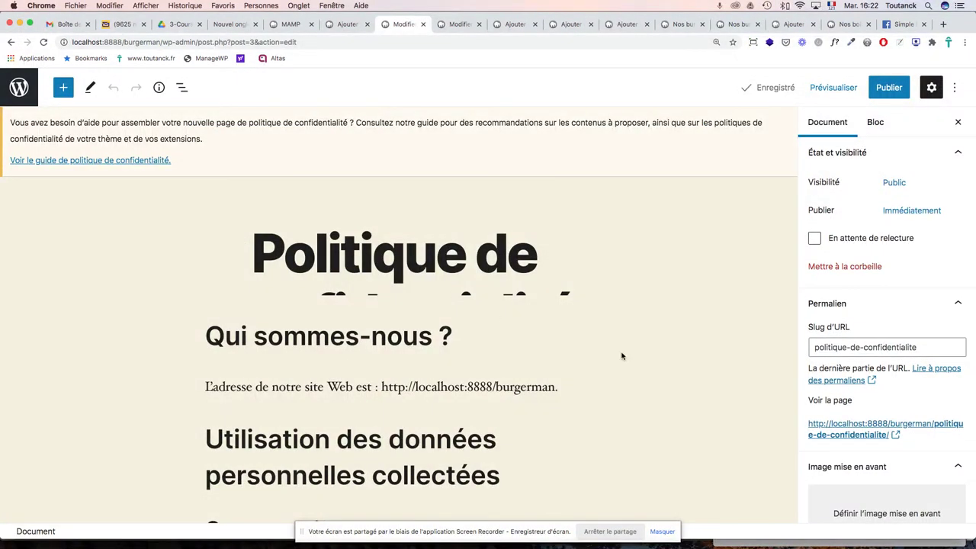
Step: Examine the sections of the default privacy policy draft, from "Qui sommes-nous ?" through "Informations supplémentaires"
{"action": "scroll", "coordinate": [572, 393], "scroll_direction": "down", "scroll_amount": 1}
{"action": "scroll", "coordinate": [571, 393], "scroll_direction": "down", "scroll_amount": 10}
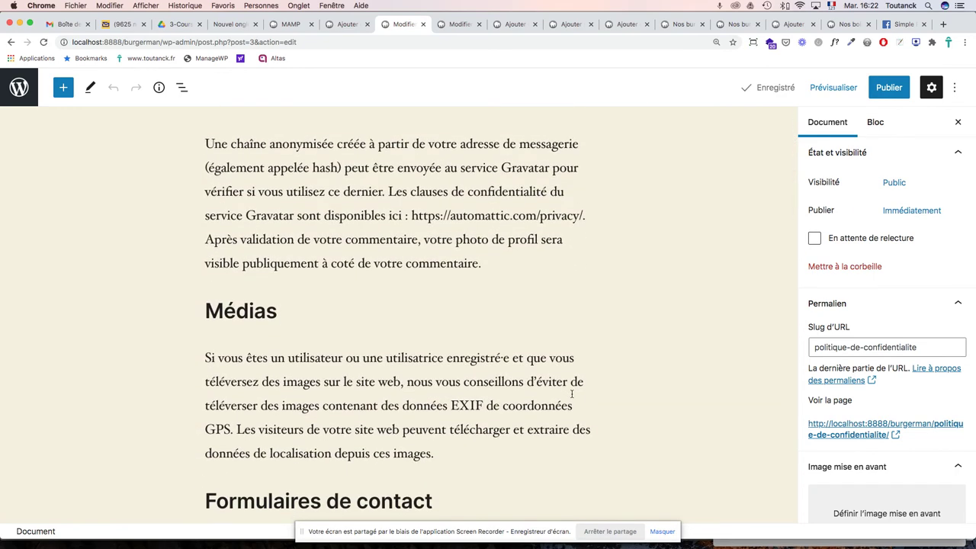
{"action": "scroll", "coordinate": [571, 393], "scroll_direction": "down", "scroll_amount": 5}
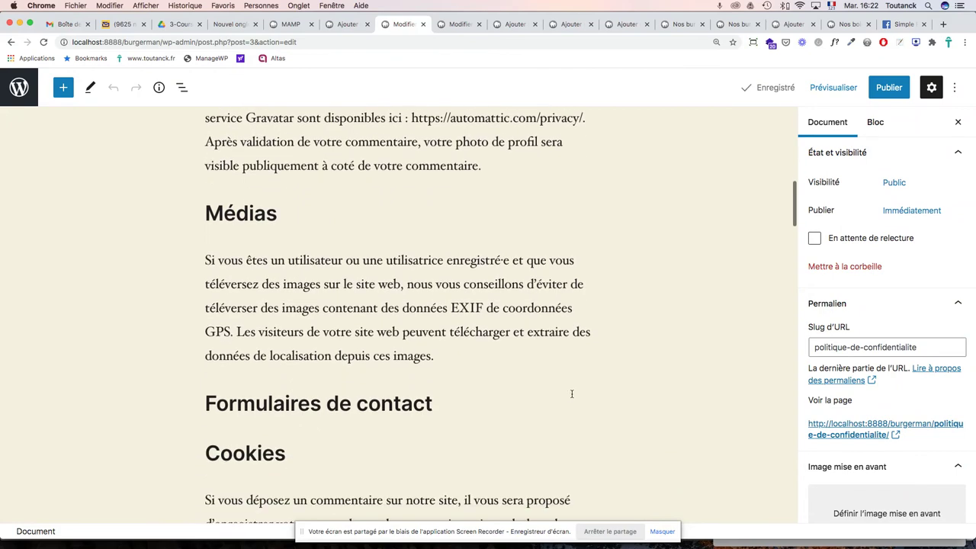
{"action": "scroll", "coordinate": [571, 393], "scroll_direction": "up", "scroll_amount": 5}
{"action": "scroll", "coordinate": [571, 393], "scroll_direction": "up", "scroll_amount": 15}
{"action": "scroll", "coordinate": [571, 393], "scroll_direction": "down", "scroll_amount": 1}
{"action": "scroll", "coordinate": [571, 394], "scroll_direction": "down", "scroll_amount": 1}
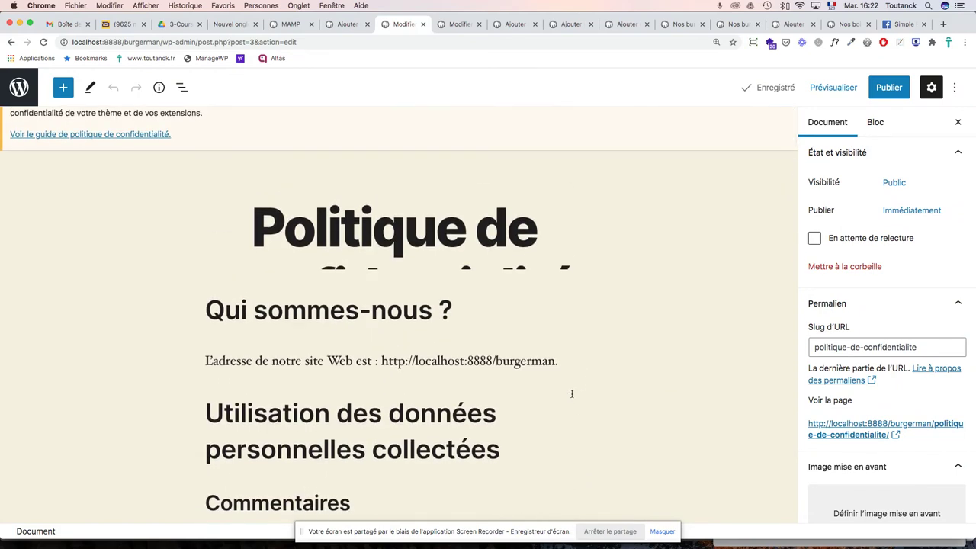
{"action": "scroll", "coordinate": [571, 394], "scroll_direction": "down", "scroll_amount": 2}
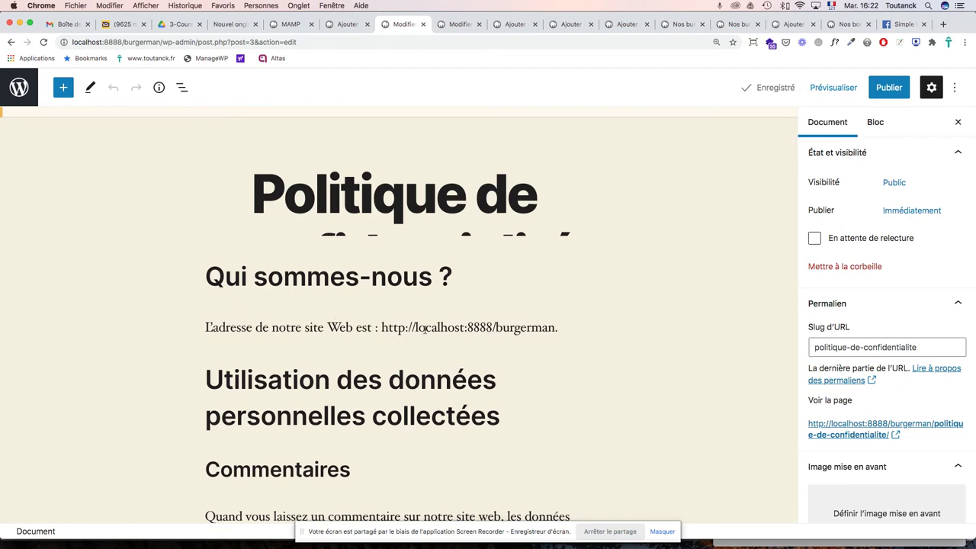
{"action": "scroll", "coordinate": [425, 329], "scroll_direction": "down", "scroll_amount": 8}
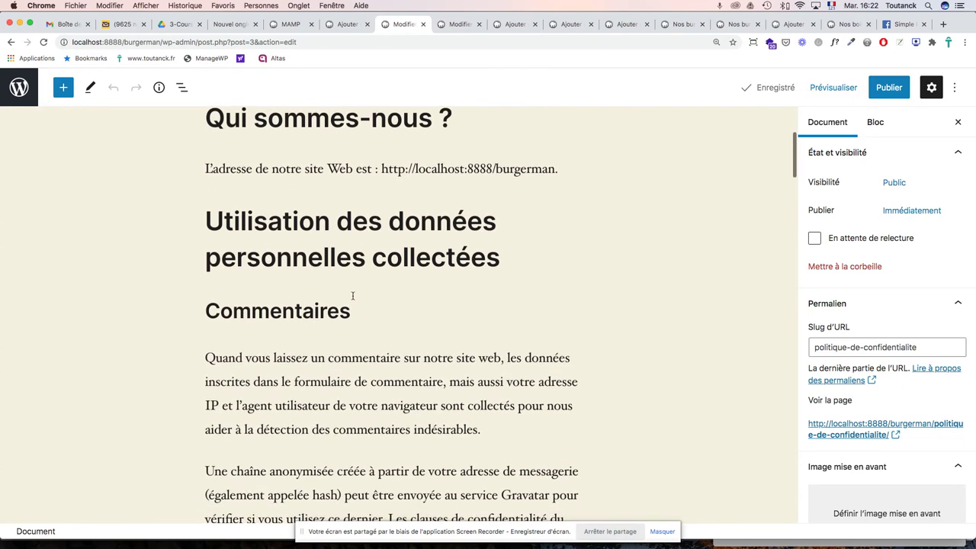
{"action": "scroll", "coordinate": [412, 286], "scroll_direction": "down", "scroll_amount": 10}
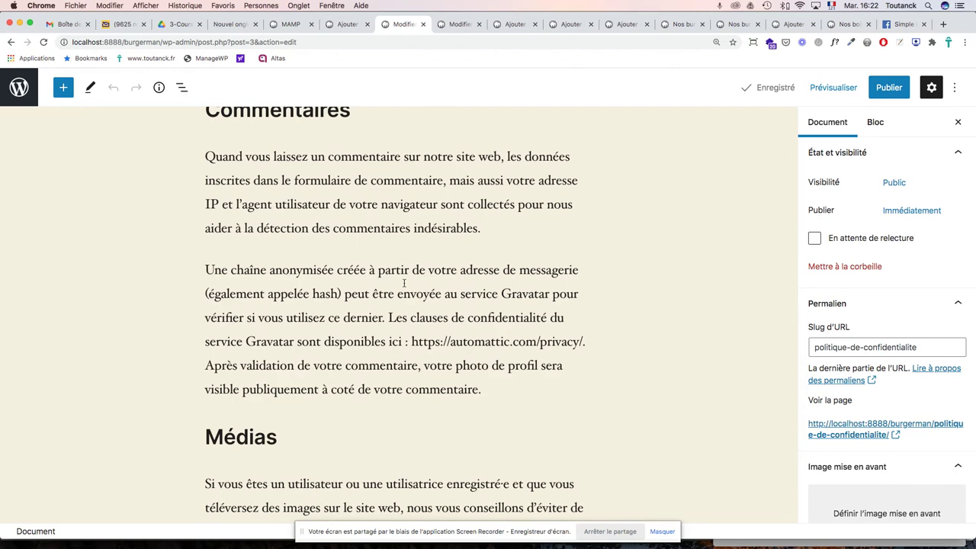
{"action": "scroll", "coordinate": [404, 283], "scroll_direction": "down", "scroll_amount": 13}
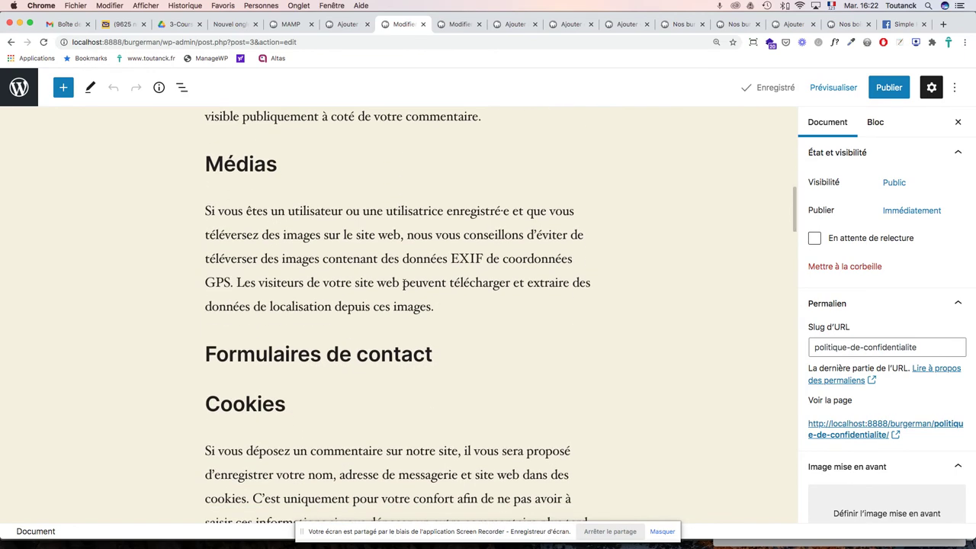
{"action": "scroll", "coordinate": [403, 282], "scroll_direction": "down", "scroll_amount": 12}
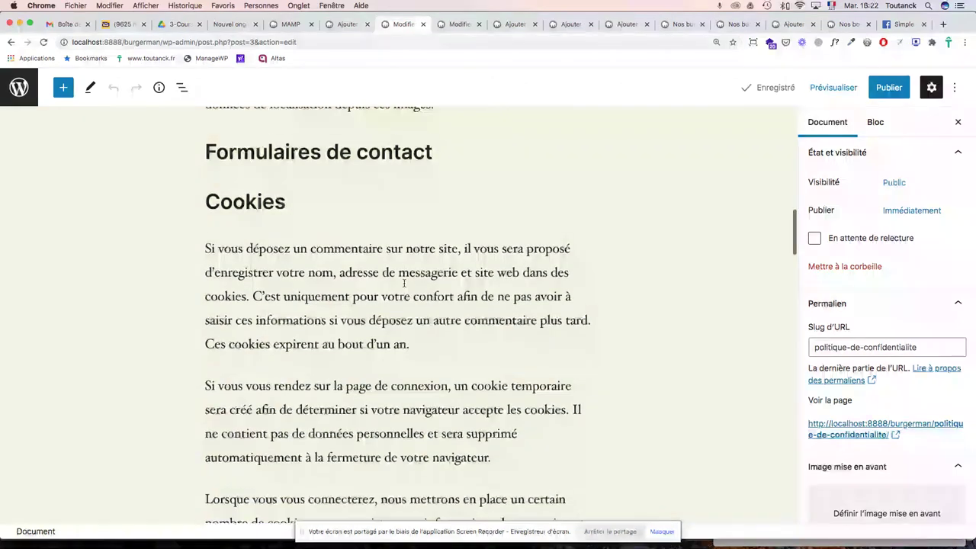
{"action": "scroll", "coordinate": [404, 282], "scroll_direction": "down", "scroll_amount": 4}
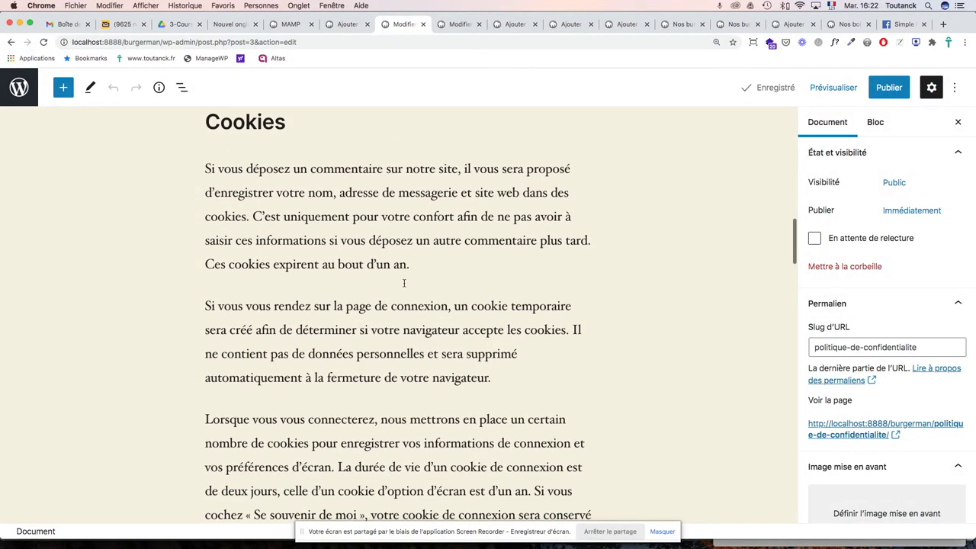
{"action": "scroll", "coordinate": [404, 284], "scroll_direction": "down", "scroll_amount": 8}
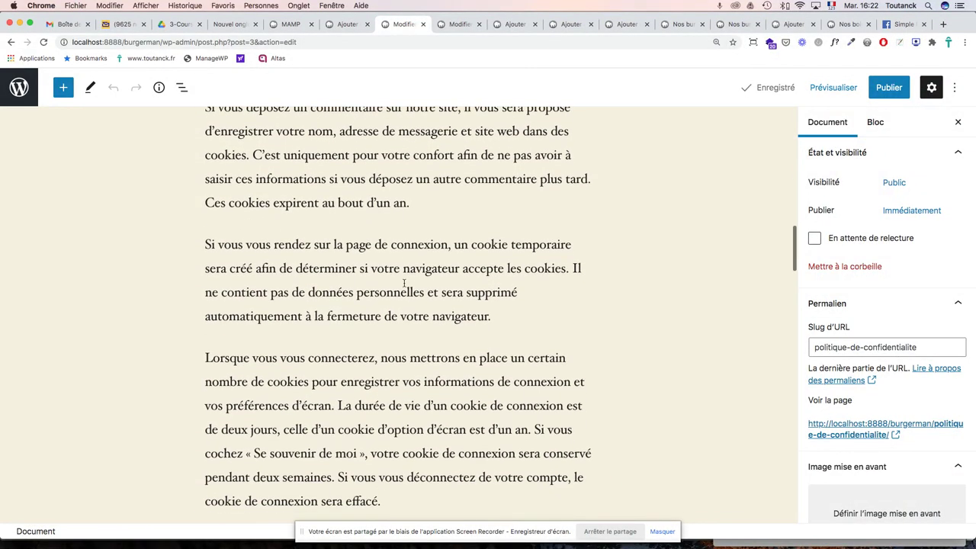
{"action": "scroll", "coordinate": [404, 282], "scroll_direction": "down", "scroll_amount": 18}
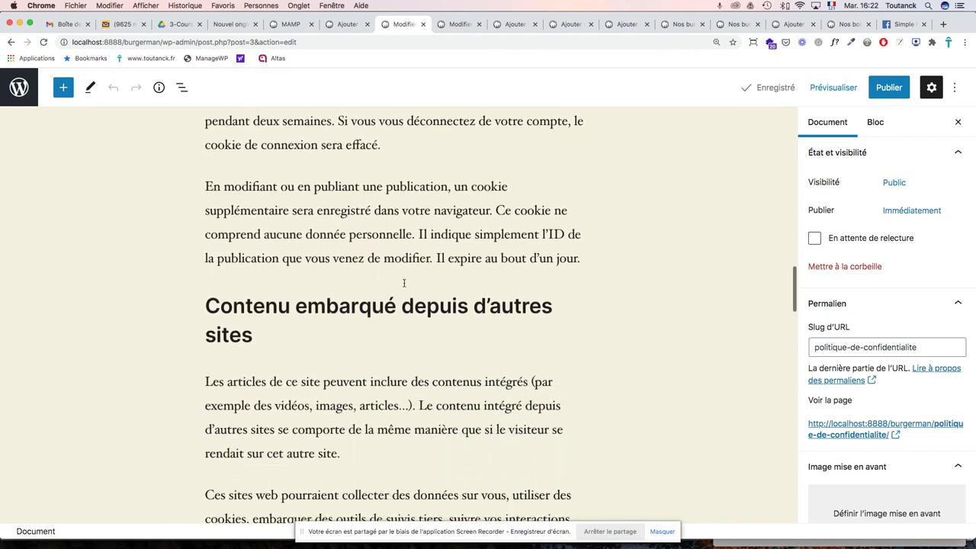
{"action": "scroll", "coordinate": [404, 282], "scroll_direction": "down", "scroll_amount": 18}
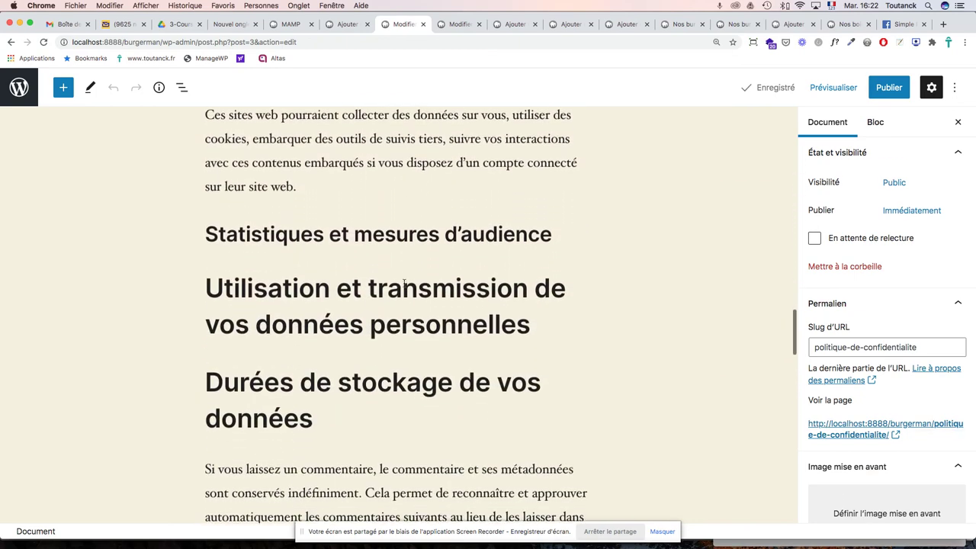
{"action": "scroll", "coordinate": [404, 283], "scroll_direction": "down", "scroll_amount": 17}
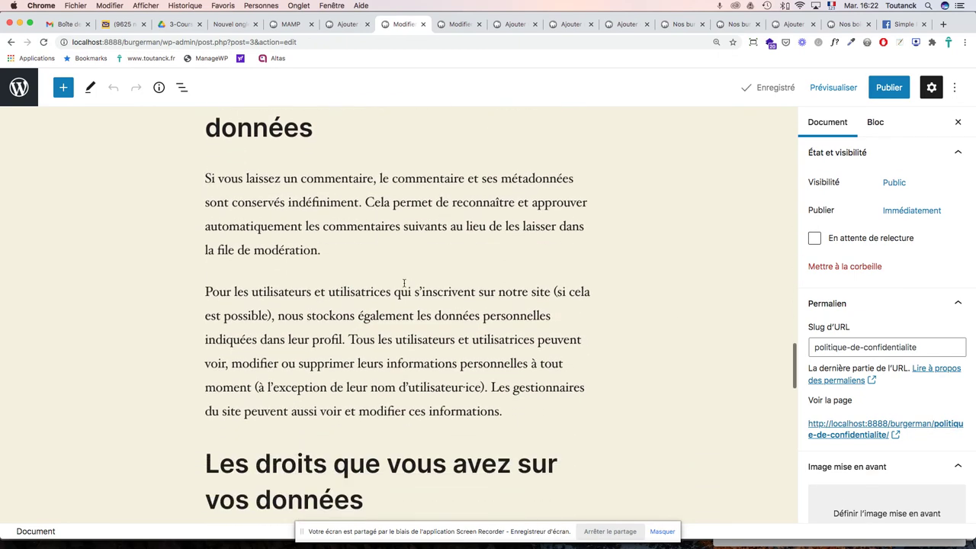
{"action": "scroll", "coordinate": [404, 283], "scroll_direction": "down", "scroll_amount": 20}
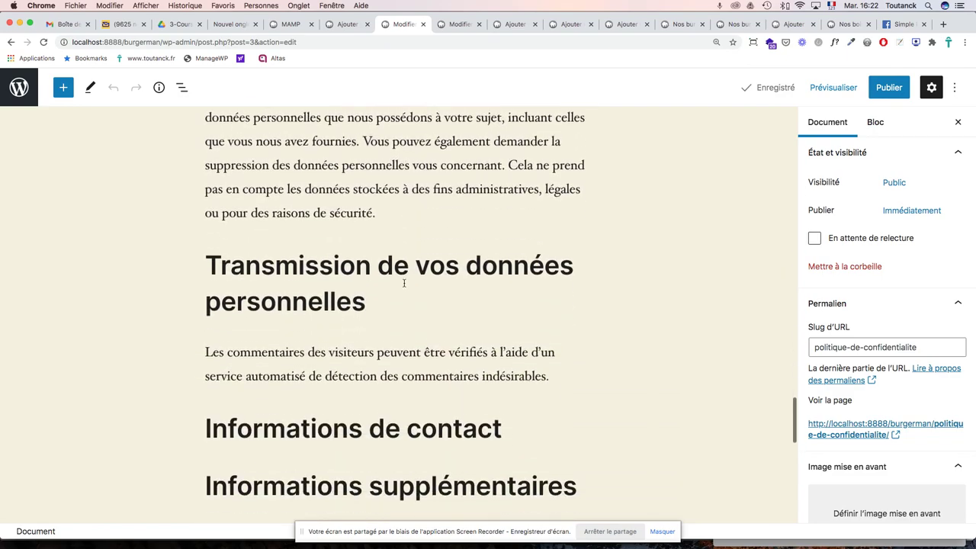
{"action": "scroll", "coordinate": [404, 283], "scroll_direction": "up", "scroll_amount": 20}
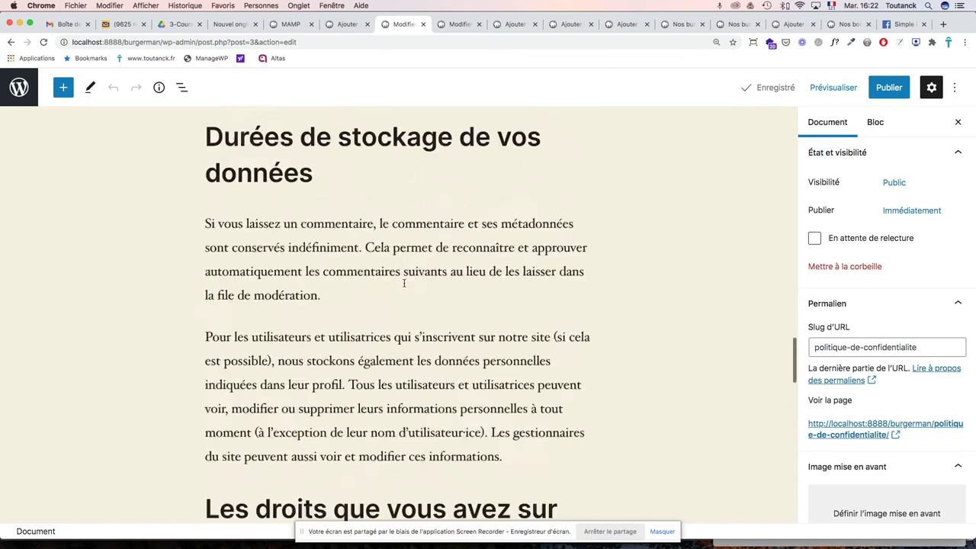
{"action": "scroll", "coordinate": [405, 283], "scroll_direction": "up", "scroll_amount": 20}
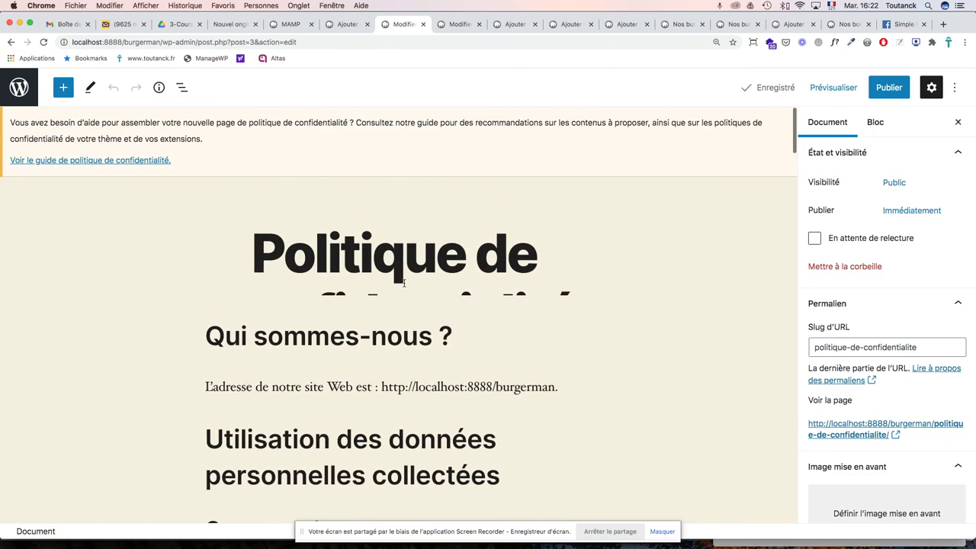
Step: Change the page title to "Mentions légales" and its URL slug to "mentions-legales-politique-de-confidentialite"
{"action": "left_click", "coordinate": [423, 259]}
{"action": "left_click_drag", "start_coordinate": [577, 322], "coordinate": [215, 266]}
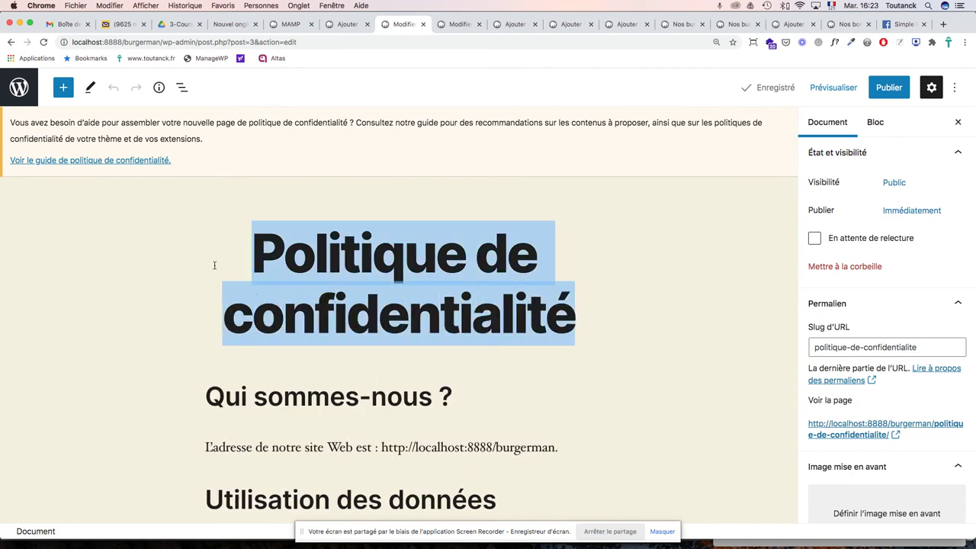
{"action": "type", "text": "Mentions légales"}
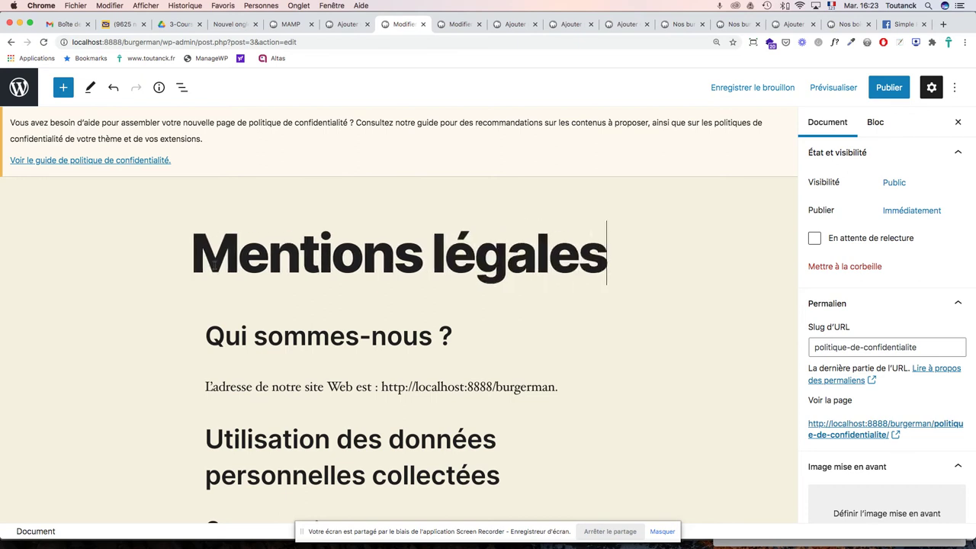
{"action": "left_click", "coordinate": [849, 347]}
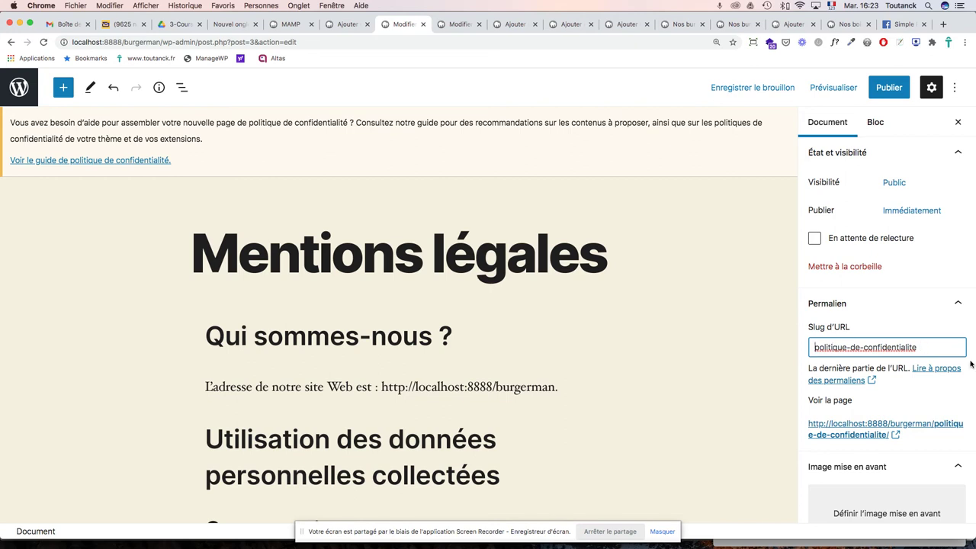
{"action": "type", "text": "mentions-l"}
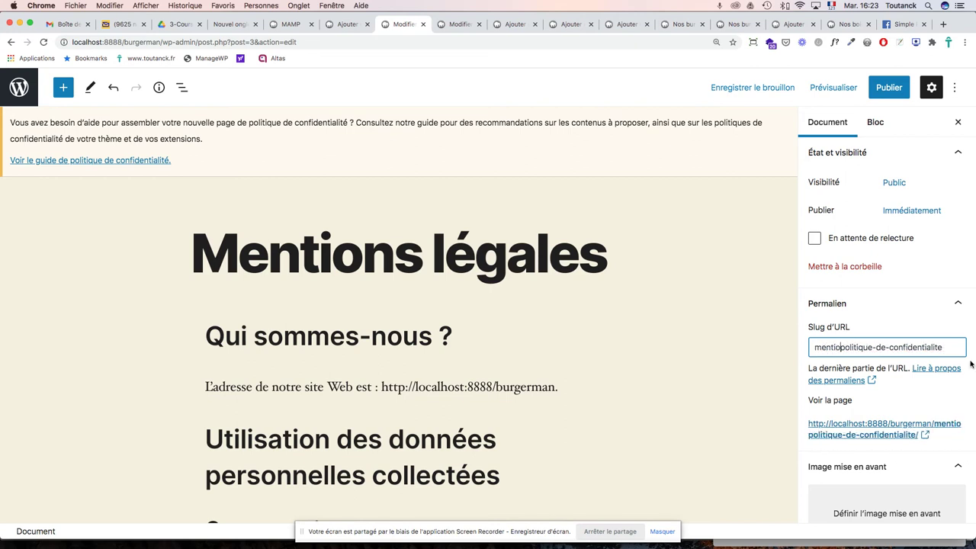
{"action": "type", "text": "egales"}
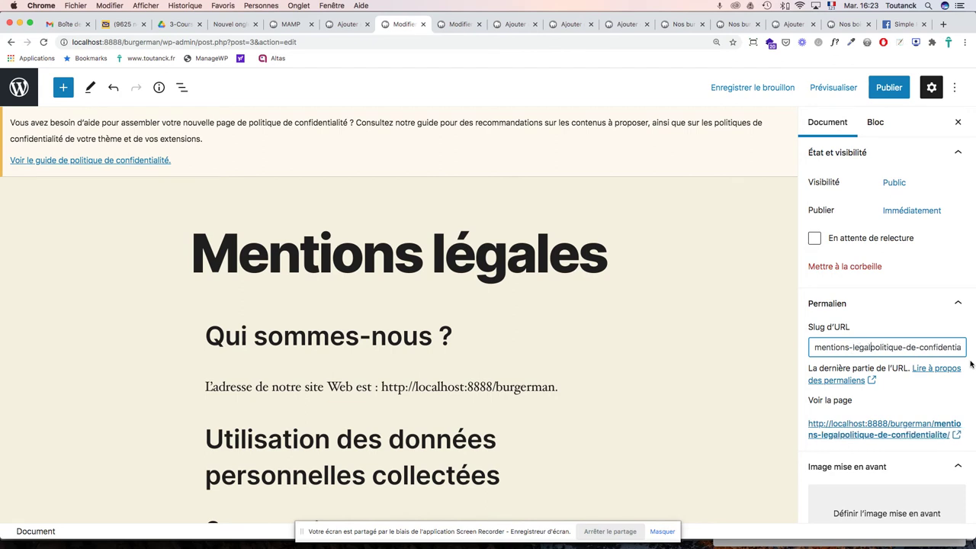
{"action": "type", "text": "-"}
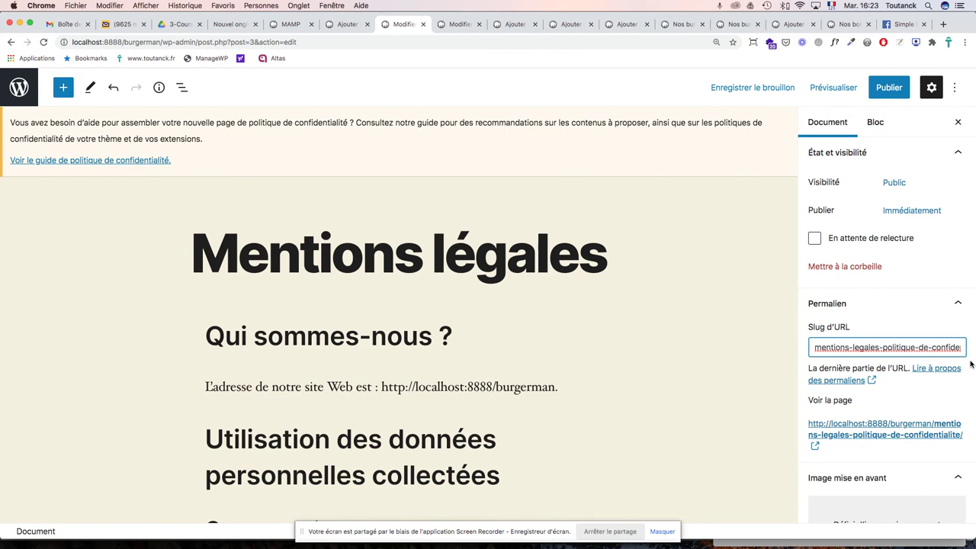
Step: Switch to Acrobat, copy the full body text of the PDF's "Mentions légales" page, and return to the page editor in Chrome
{"action": "scroll", "coordinate": [610, 421], "scroll_direction": "down", "scroll_amount": 5}
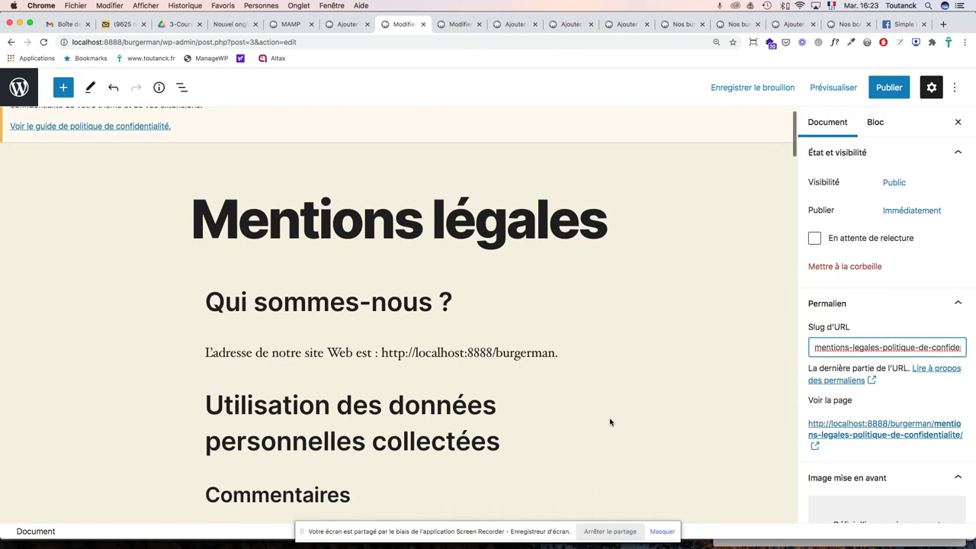
{"action": "key", "text": "super+Tab"}
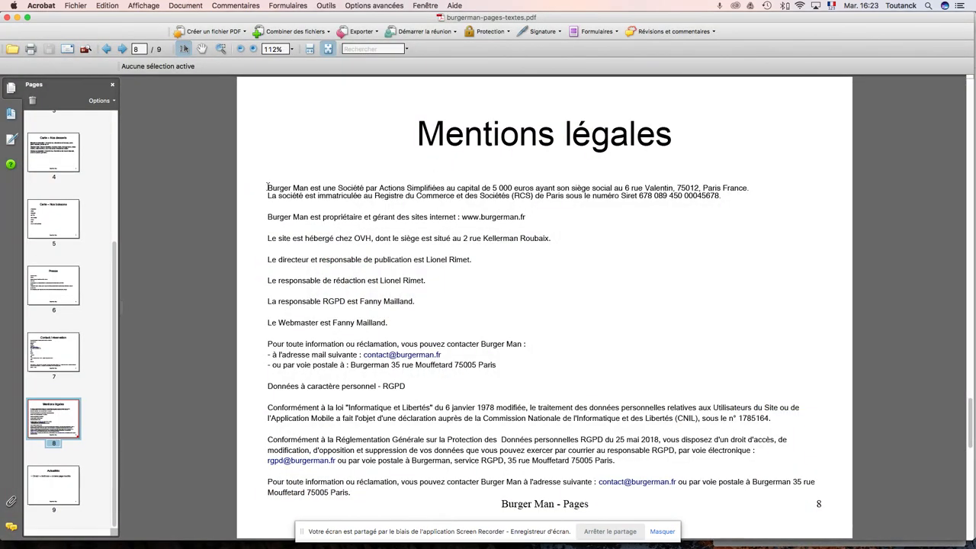
{"action": "left_click_drag", "start_coordinate": [269, 186], "coordinate": [350, 495]}
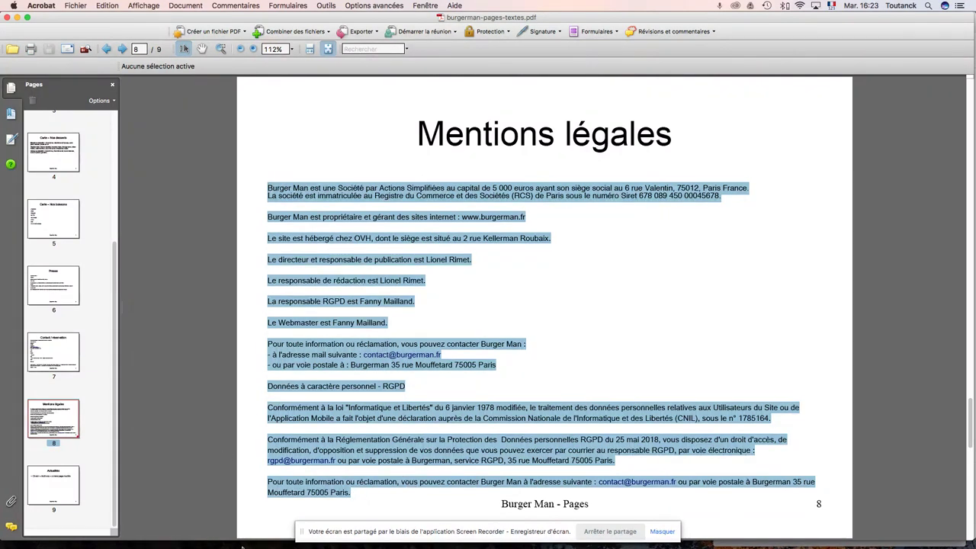
{"action": "mouse_move", "coordinate": [236, 543]}
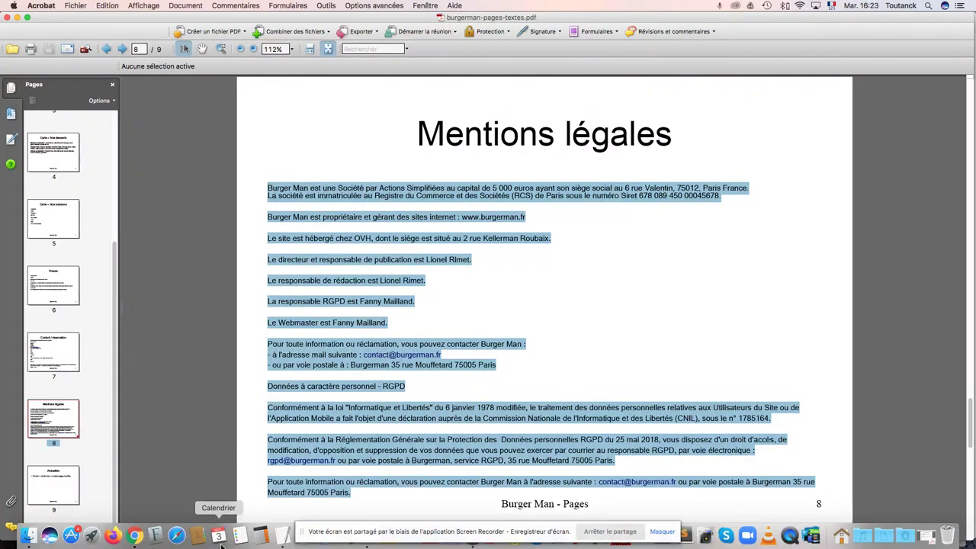
{"action": "left_click", "coordinate": [135, 536]}
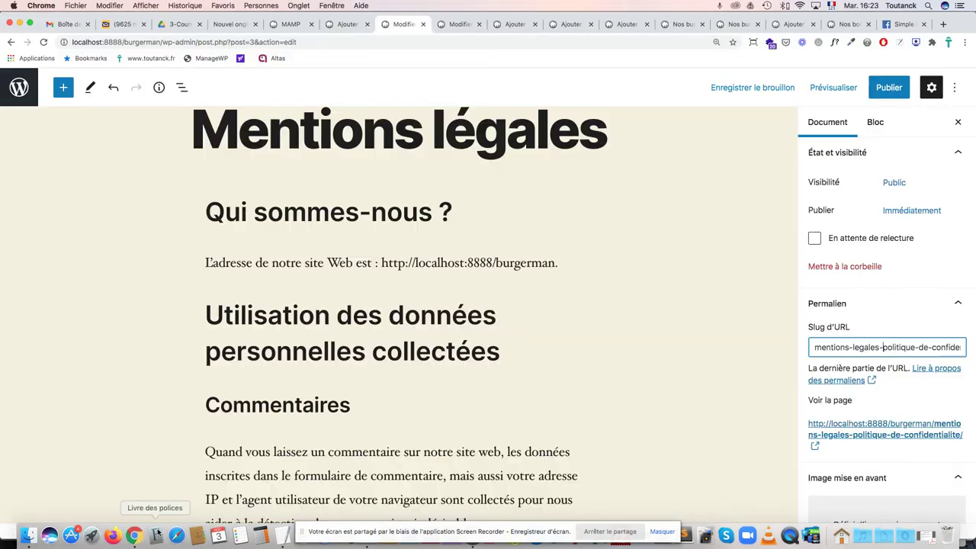
Step: Remove the heading blocks one by one from the page's end upward, from "Affichage des informations liées aux secteurs" to "Procédures mises en œuvre"
{"action": "left_click", "coordinate": [353, 263]}
{"action": "scroll", "coordinate": [533, 333], "scroll_direction": "down", "scroll_amount": 20}
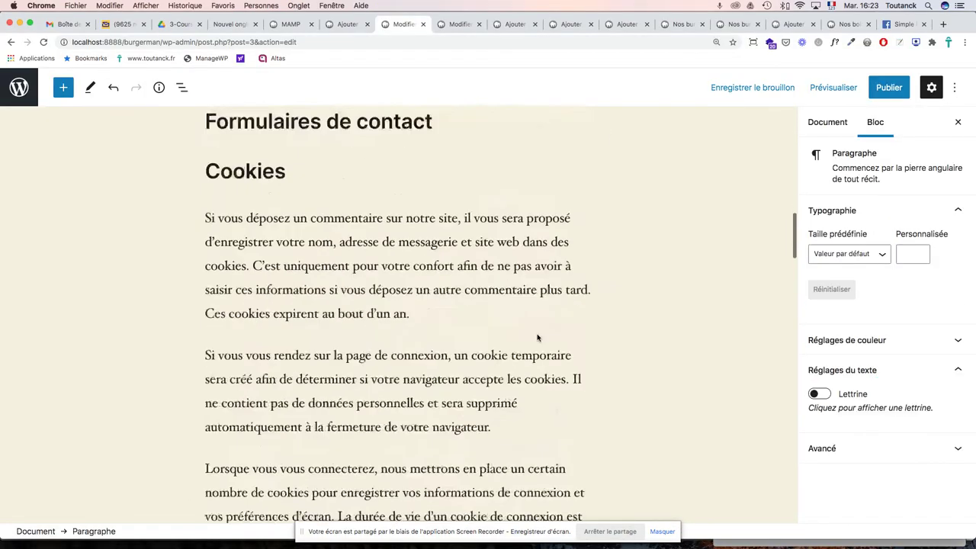
{"action": "scroll", "coordinate": [537, 334], "scroll_direction": "up", "scroll_amount": 4}
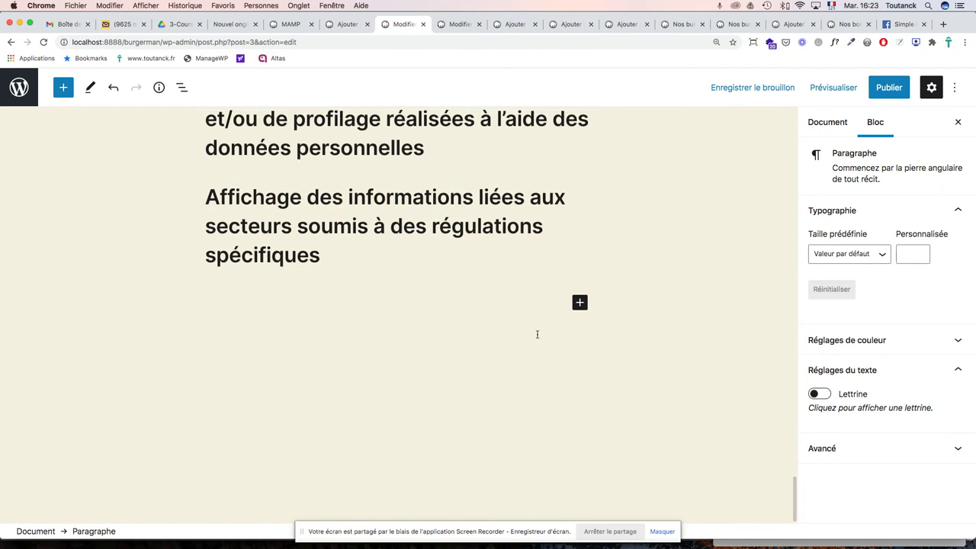
{"action": "left_click", "coordinate": [519, 342]}
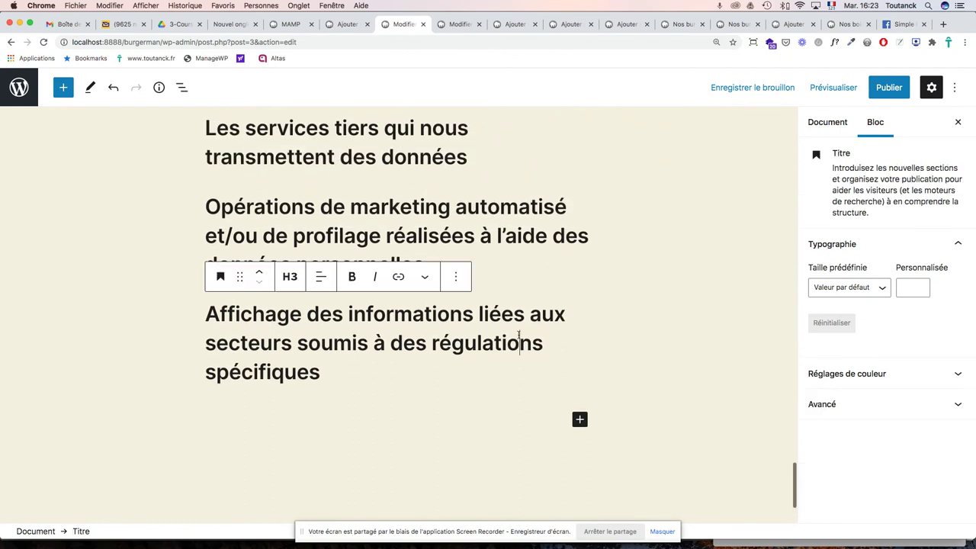
{"action": "left_click", "coordinate": [456, 279]}
{"action": "scroll", "coordinate": [526, 488], "scroll_direction": "down", "scroll_amount": 1}
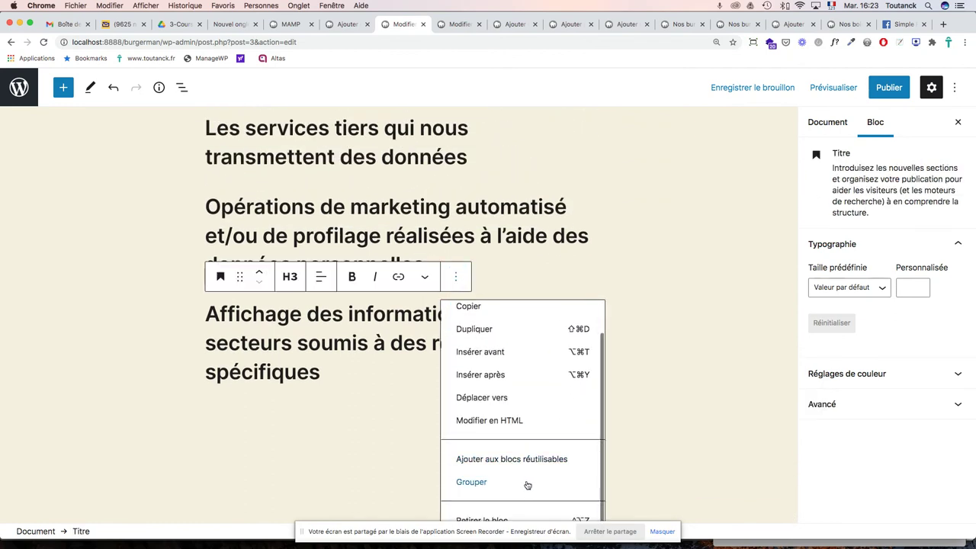
{"action": "left_click", "coordinate": [483, 520]}
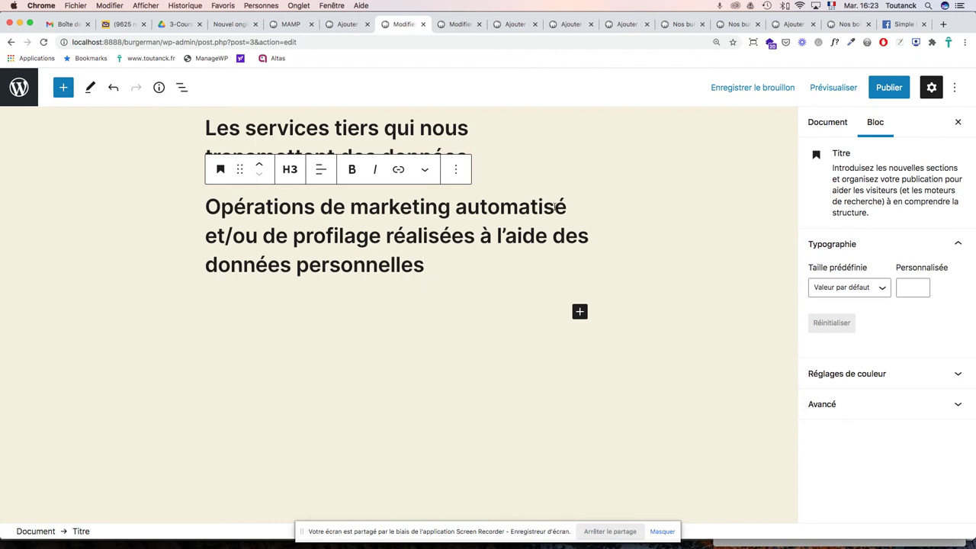
{"action": "left_click", "coordinate": [455, 171]}
{"action": "left_click", "coordinate": [482, 450]}
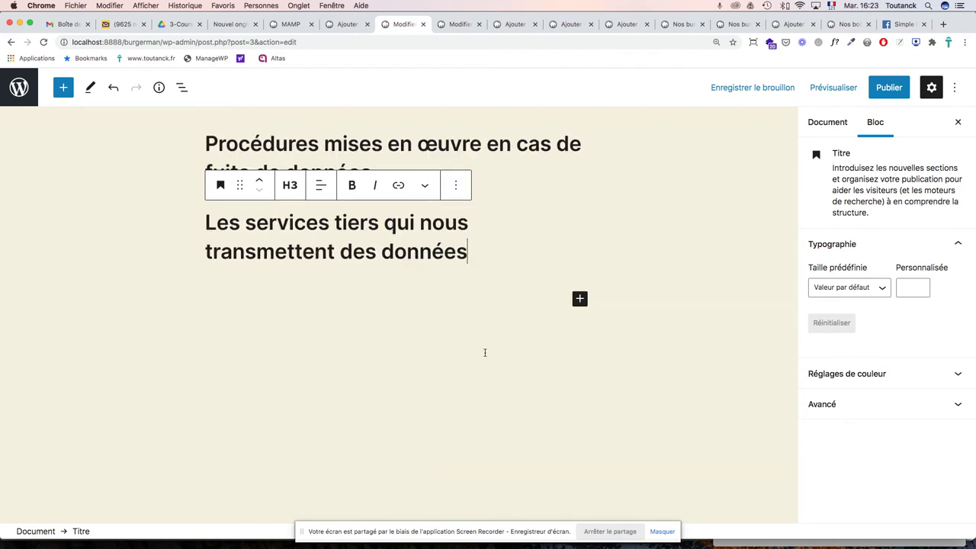
{"action": "left_click", "coordinate": [455, 186]}
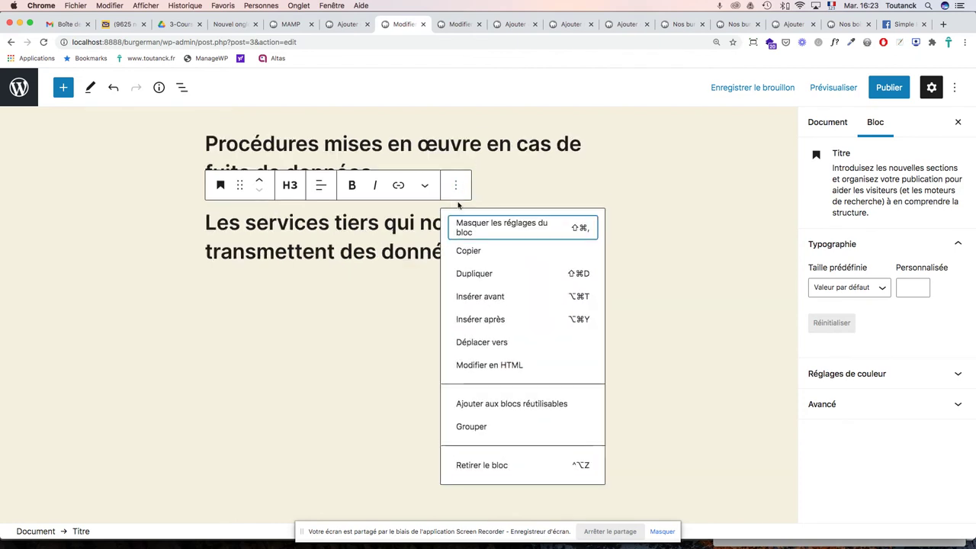
{"action": "left_click", "coordinate": [469, 465]}
{"action": "left_click", "coordinate": [453, 189]}
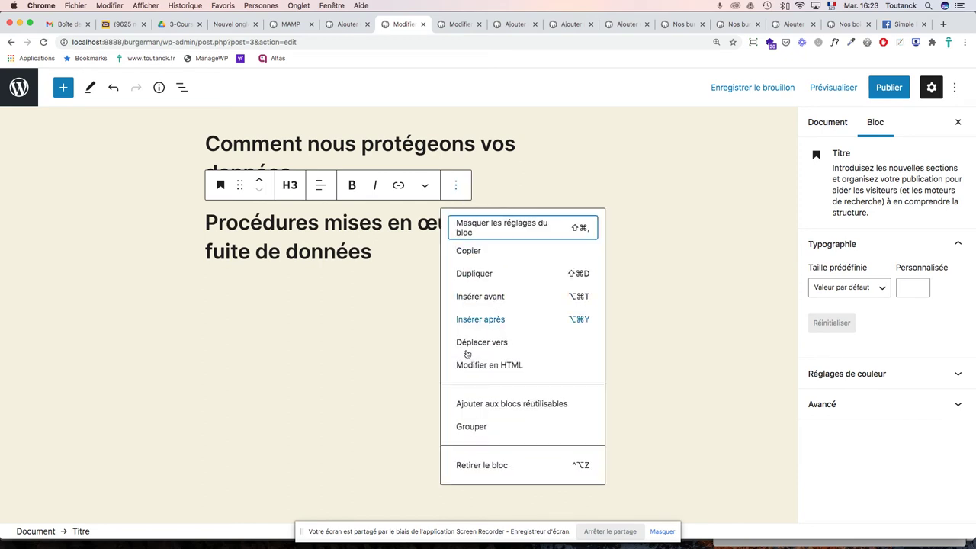
Step: Remove the heading about data-leak procedures and the "Comment nous protégeons vos données" heading from the end of the page
{"action": "left_click", "coordinate": [469, 466]}
{"action": "left_click", "coordinate": [456, 186]}
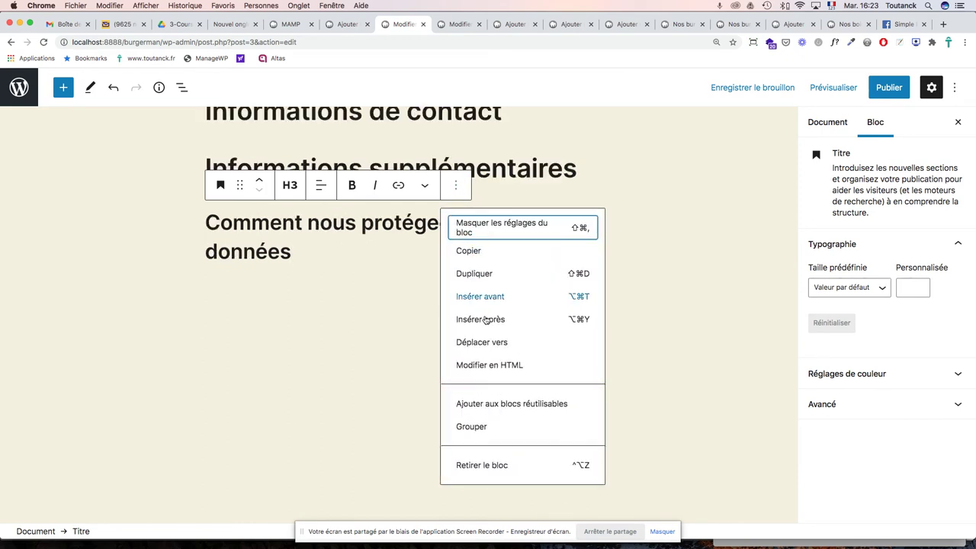
{"action": "left_click", "coordinate": [471, 465]}
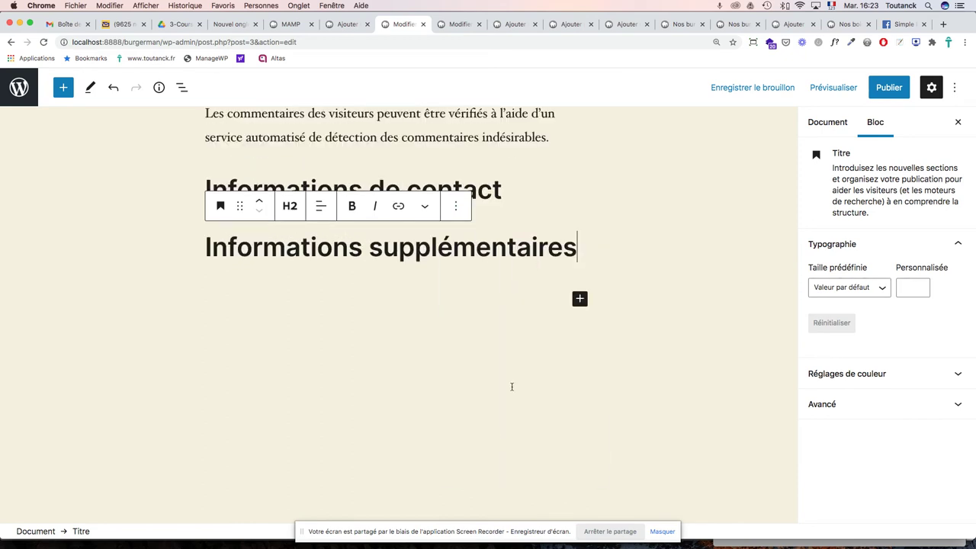
Step: Remove the "Informations supplémentaires" and "Informations de contact" headings from the page
{"action": "left_click", "coordinate": [456, 207]}
{"action": "left_click", "coordinate": [475, 487]}
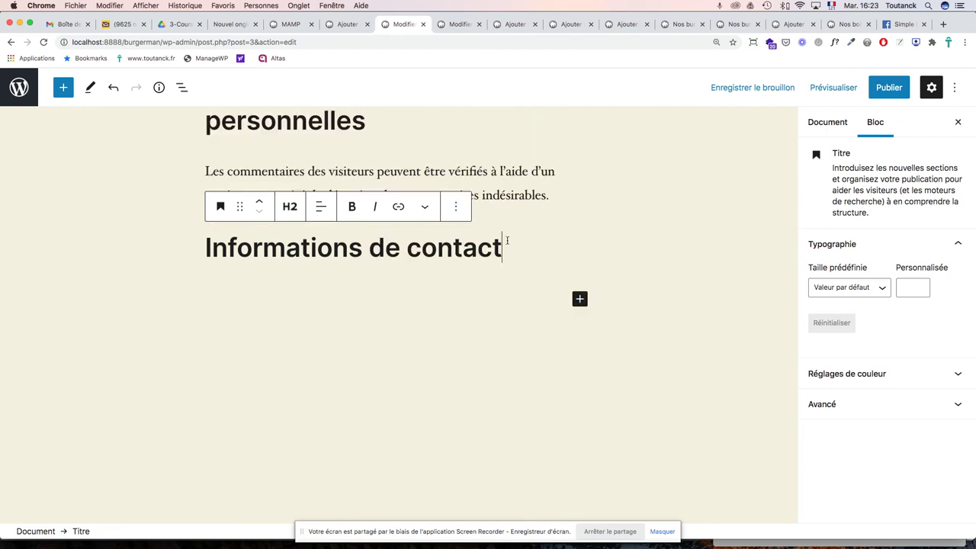
{"action": "left_click", "coordinate": [455, 207]}
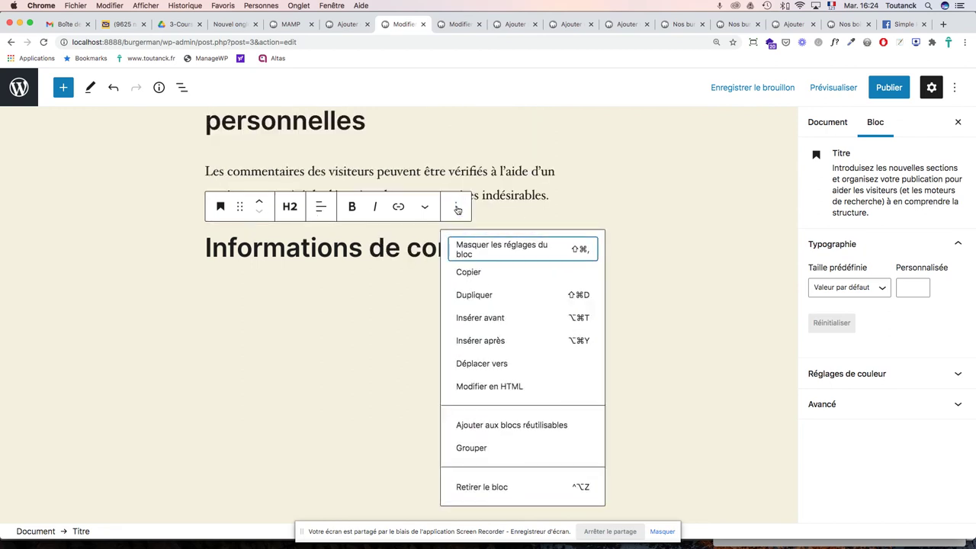
{"action": "left_click", "coordinate": [518, 484]}
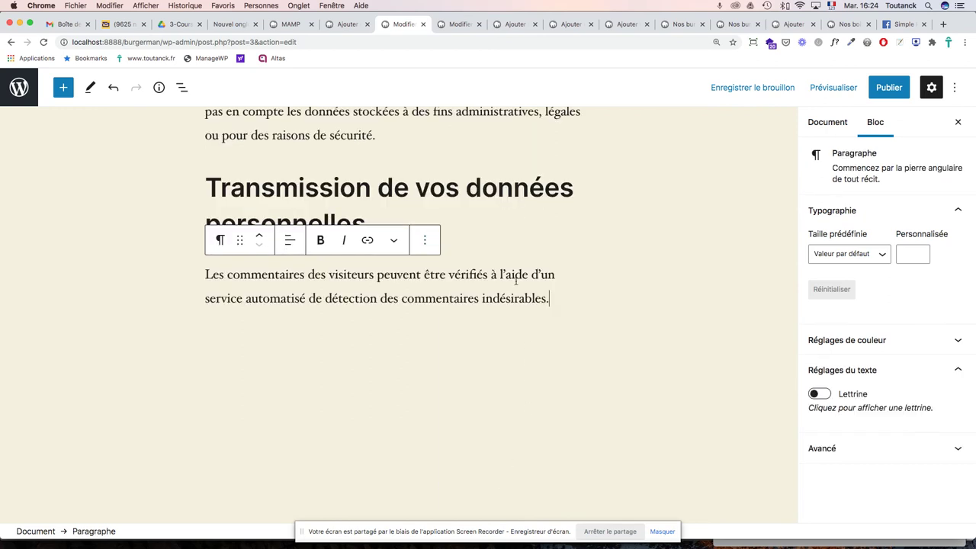
Step: Delete the "Transmission de vos données personnelles" section, both its paragraph about visitor comments and its heading
{"action": "left_click", "coordinate": [425, 240]}
{"action": "left_click", "coordinate": [437, 518]}
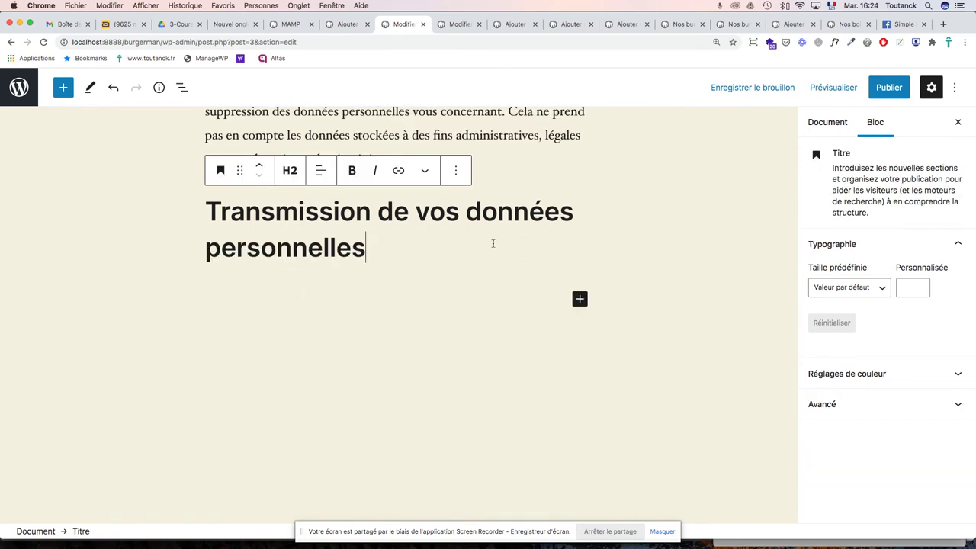
{"action": "left_click", "coordinate": [458, 178]}
{"action": "left_click", "coordinate": [496, 450]}
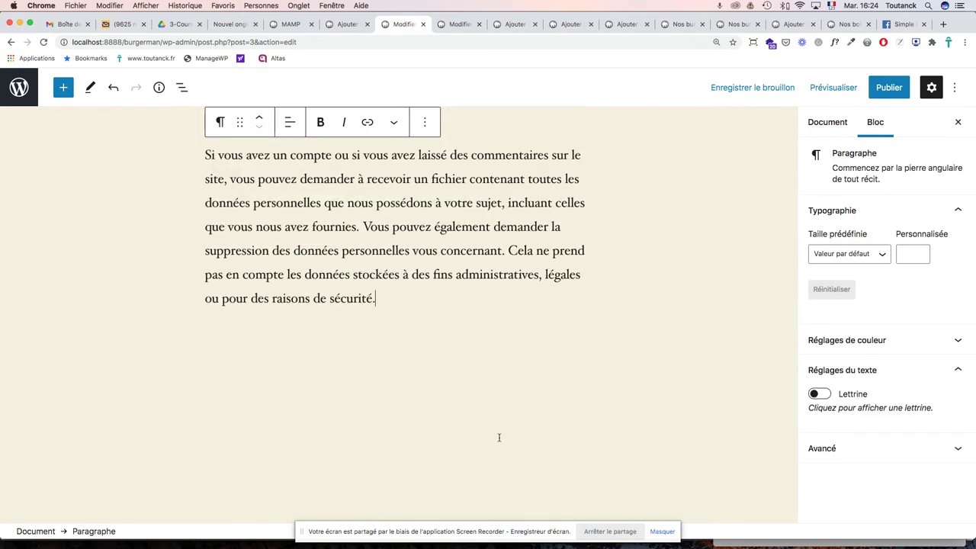
Step: Delete the section on the visitor's data rights, both its paragraph and the "Les droits que vous…" heading
{"action": "left_click", "coordinate": [431, 133]}
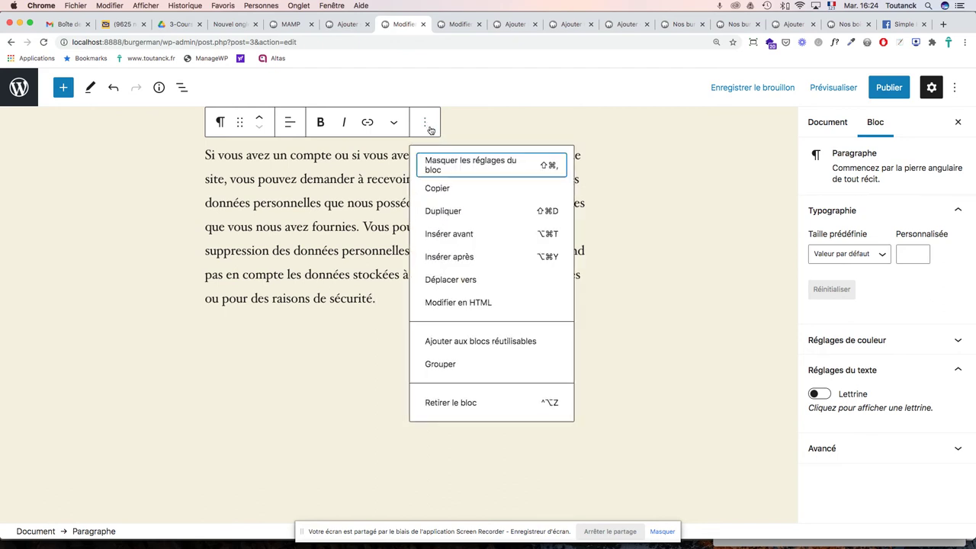
{"action": "left_click", "coordinate": [464, 401]}
{"action": "left_click", "coordinate": [462, 179]}
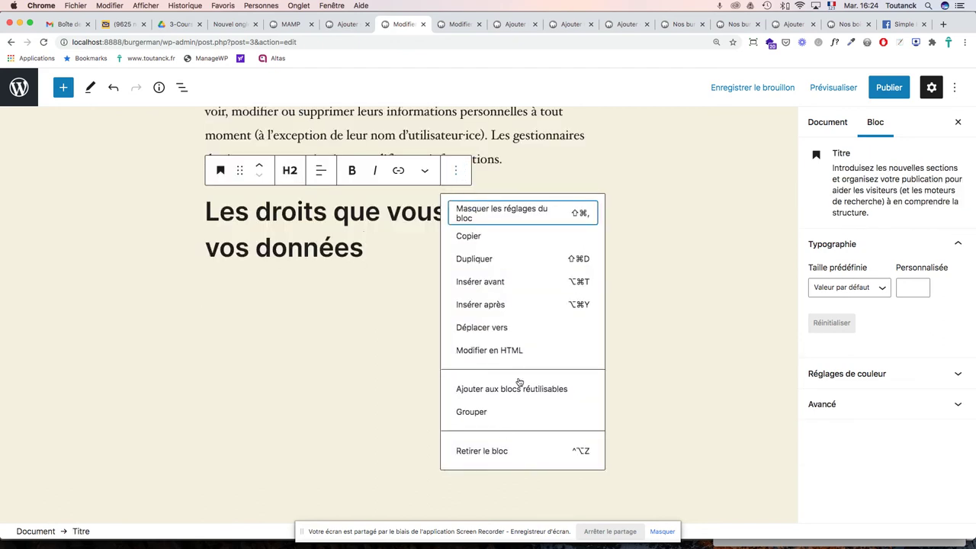
{"action": "left_click", "coordinate": [467, 451]}
Step: Delete the "Durées de stockage de vos données" section, including its two paragraphs and its heading
{"action": "left_click", "coordinate": [427, 146]}
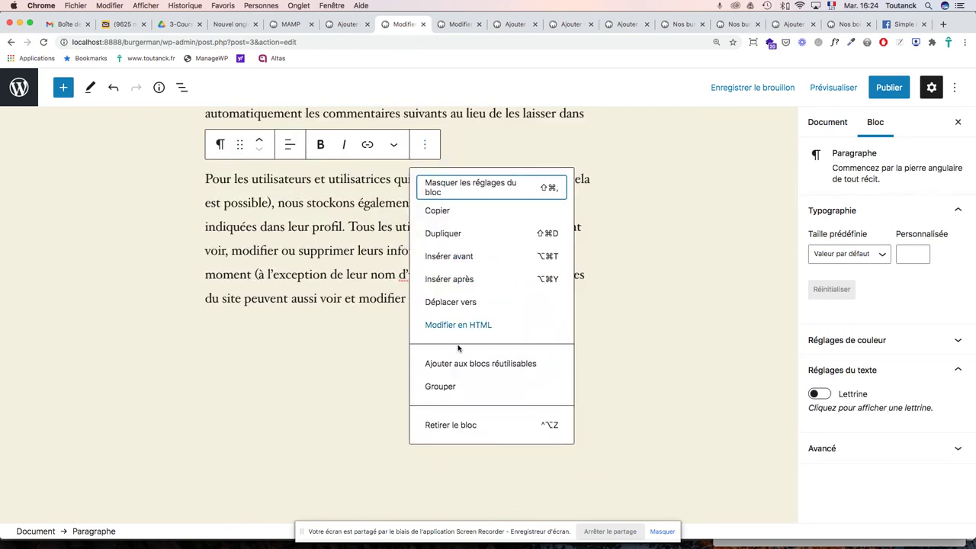
{"action": "left_click", "coordinate": [444, 424]}
{"action": "left_click", "coordinate": [424, 196]}
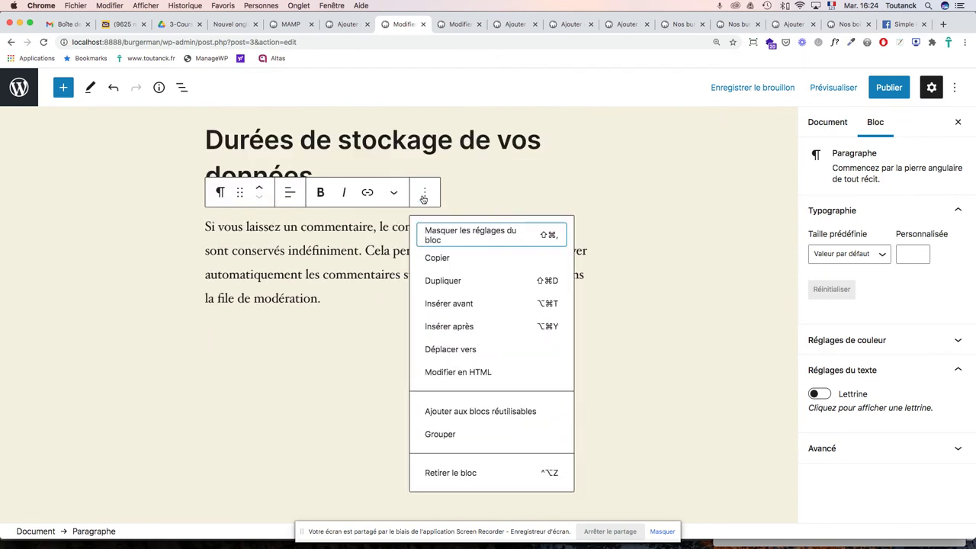
{"action": "left_click", "coordinate": [465, 472]}
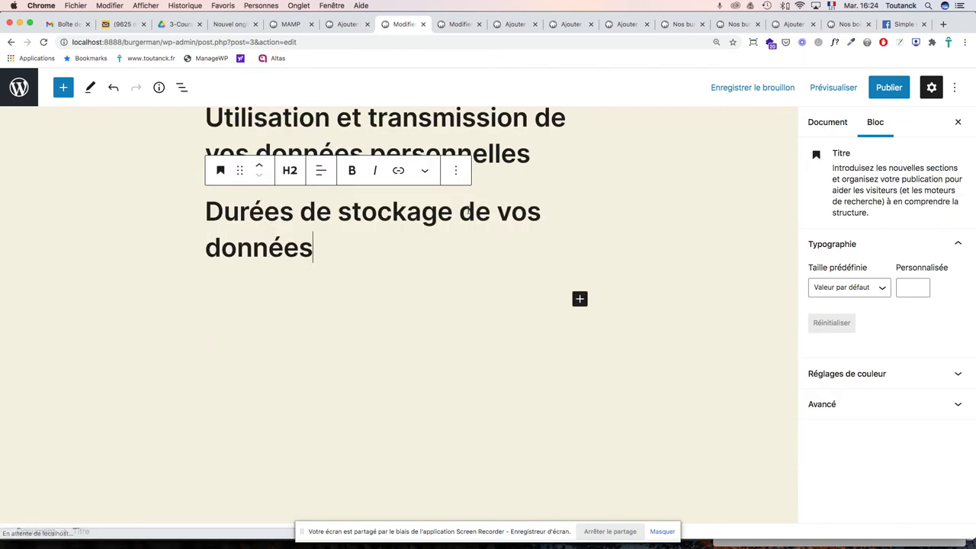
{"action": "left_click", "coordinate": [455, 170]}
{"action": "left_click", "coordinate": [491, 451]}
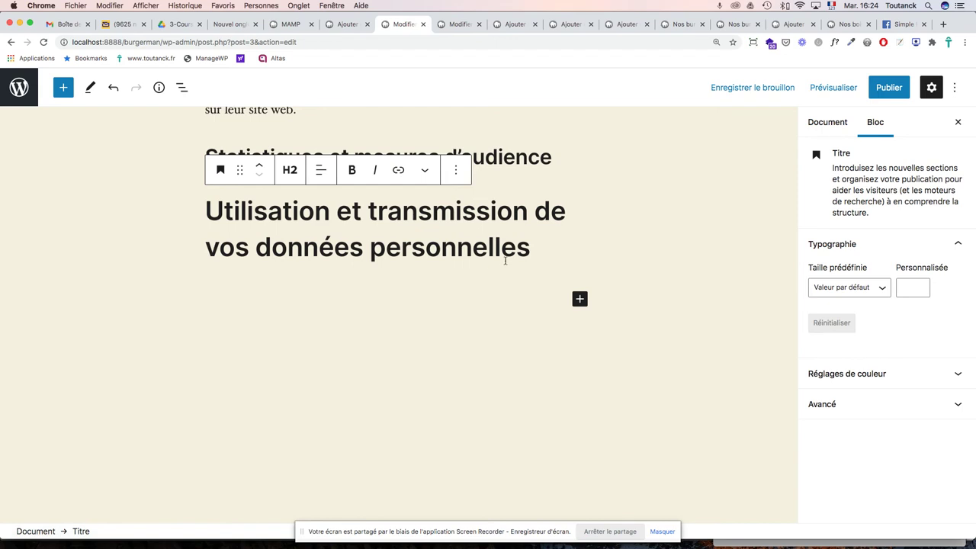
Step: Remove the "Utilisation et transmission de vos données personnelles" and "Statistiques et mesures d'audience" headings
{"action": "left_click", "coordinate": [460, 170]}
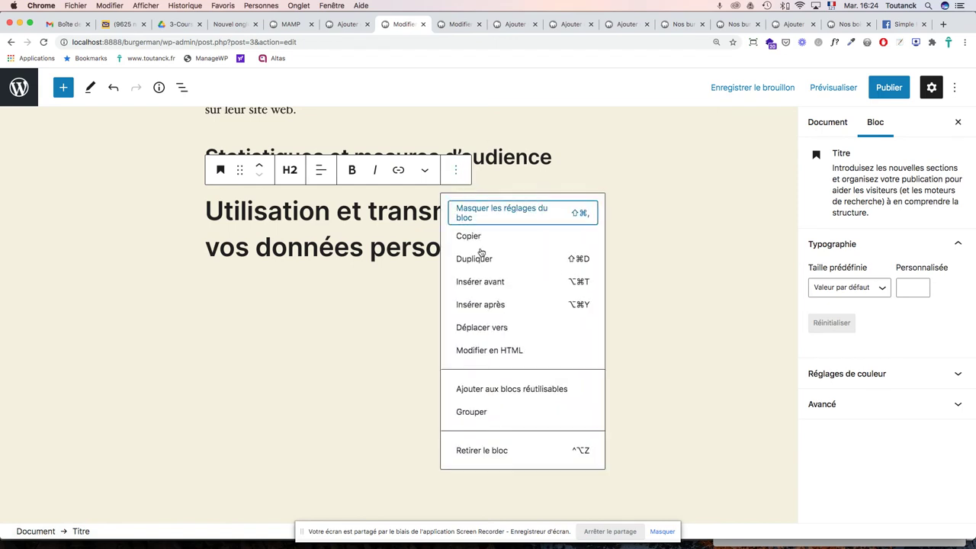
{"action": "left_click", "coordinate": [463, 450]}
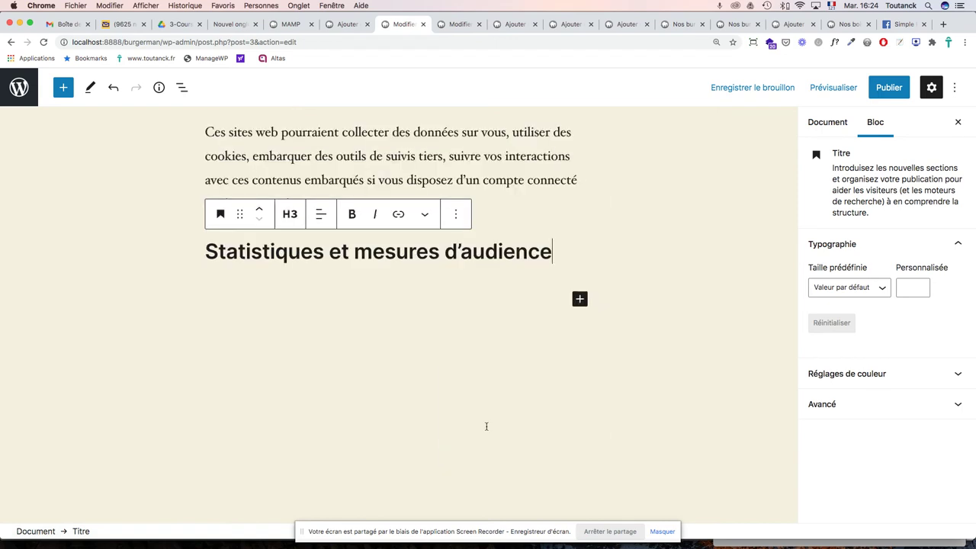
{"action": "left_click", "coordinate": [457, 217]}
{"action": "left_click", "coordinate": [469, 493]}
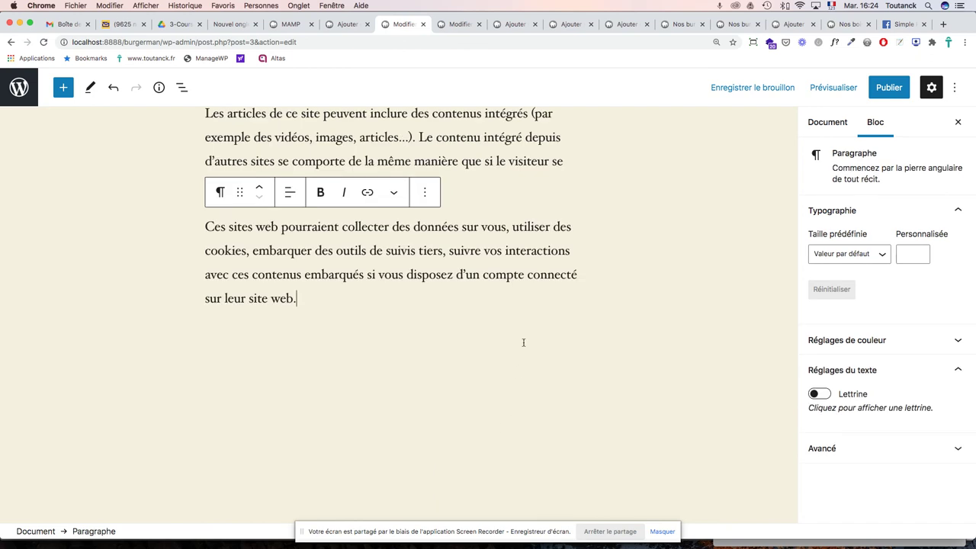
Step: Delete the "Contenu embarqué depuis d'autres sites" section, including its two paragraphs and its heading
{"action": "left_click", "coordinate": [428, 205]}
{"action": "left_click", "coordinate": [446, 470]}
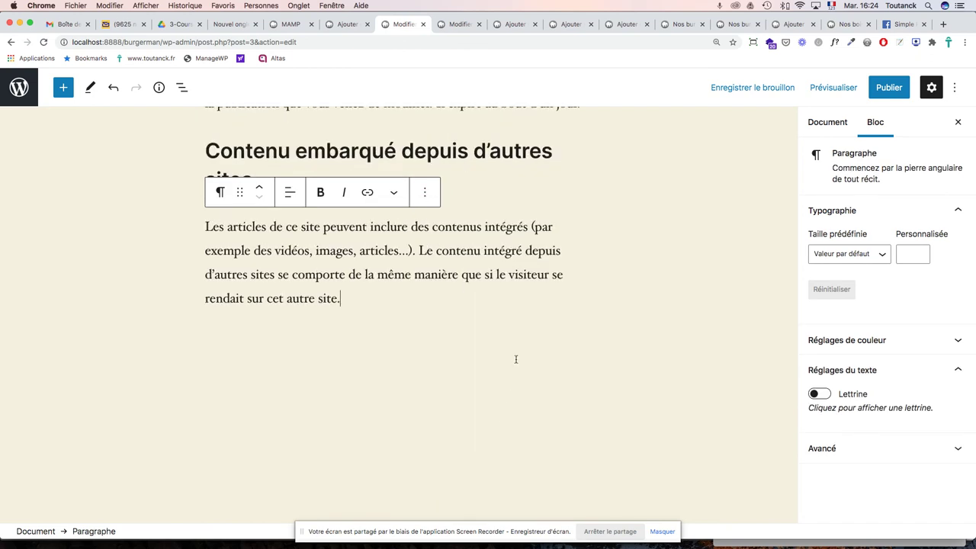
{"action": "left_click", "coordinate": [421, 193]}
{"action": "left_click", "coordinate": [458, 470]}
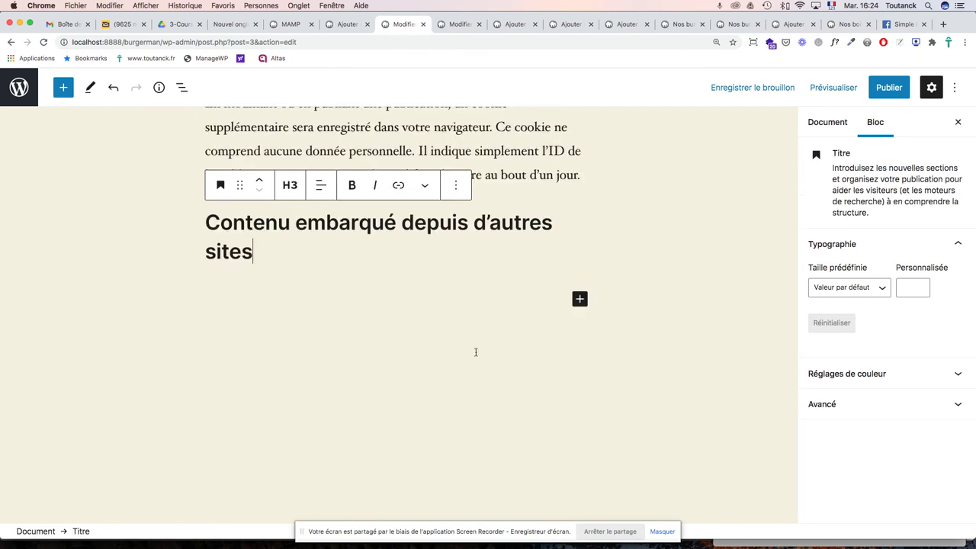
{"action": "left_click", "coordinate": [457, 181]}
{"action": "left_click", "coordinate": [497, 464]}
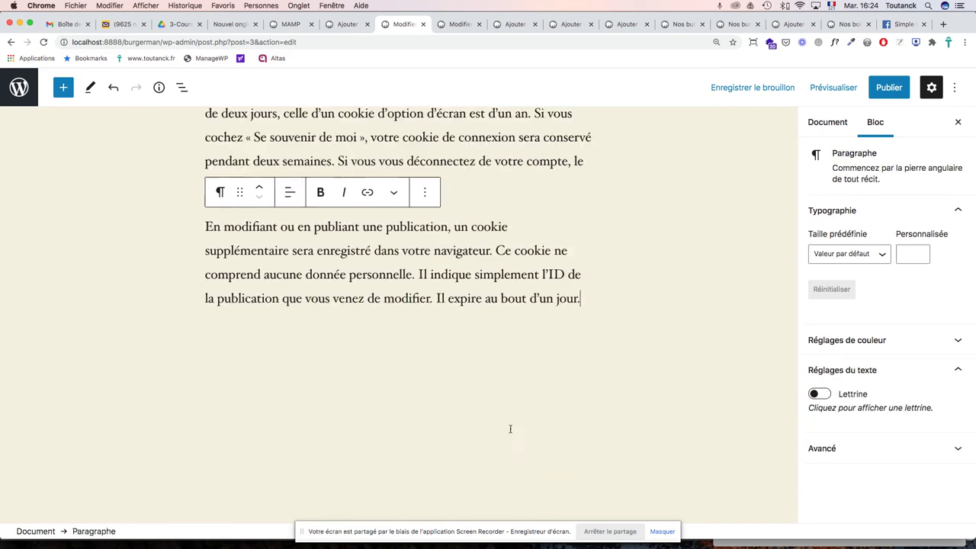
Step: Delete the whole "Cookies" section, removing its four paragraphs and its heading
{"action": "left_click", "coordinate": [427, 196]}
{"action": "left_click", "coordinate": [464, 472]}
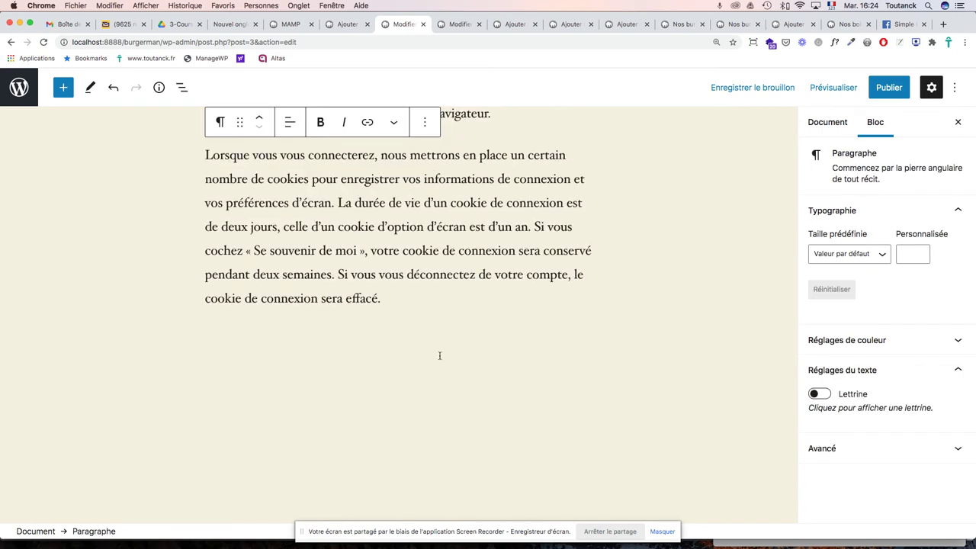
{"action": "left_click", "coordinate": [424, 123]}
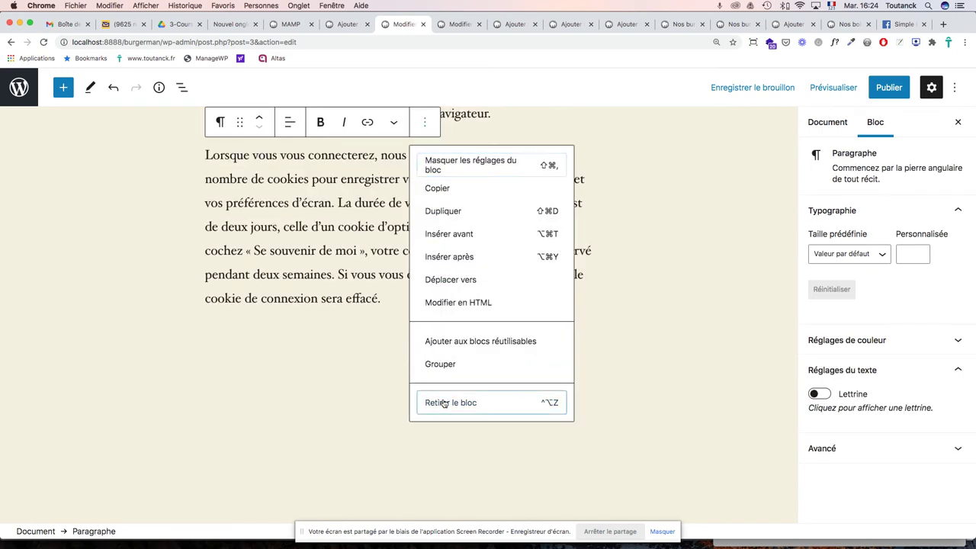
{"action": "left_click", "coordinate": [442, 404]}
{"action": "left_click", "coordinate": [425, 192]}
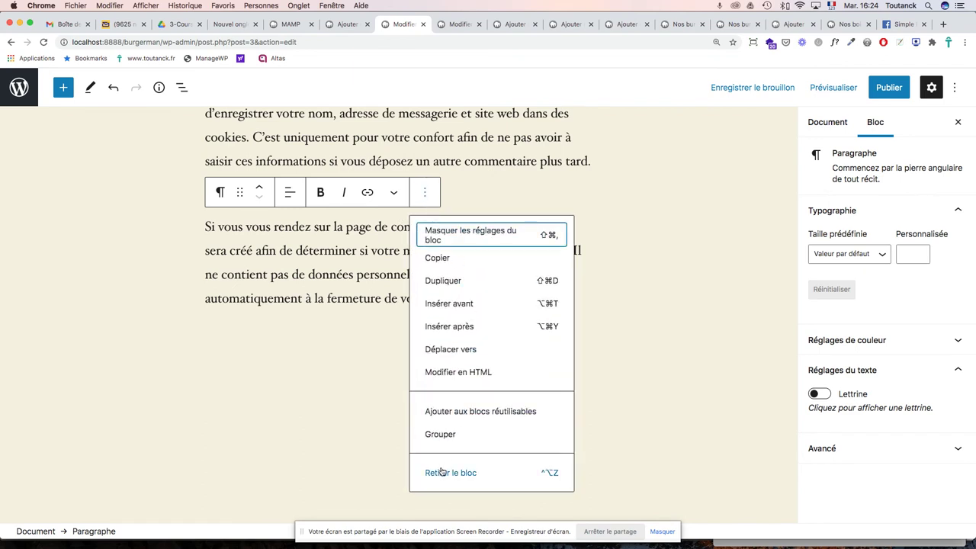
{"action": "left_click", "coordinate": [442, 469]}
{"action": "left_click", "coordinate": [425, 169]}
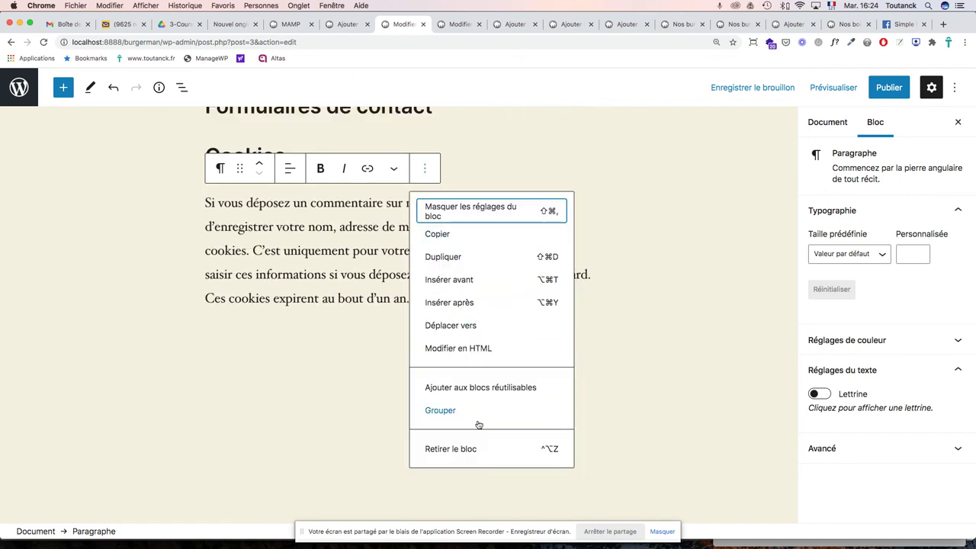
{"action": "left_click", "coordinate": [451, 449]}
{"action": "left_click", "coordinate": [455, 217]}
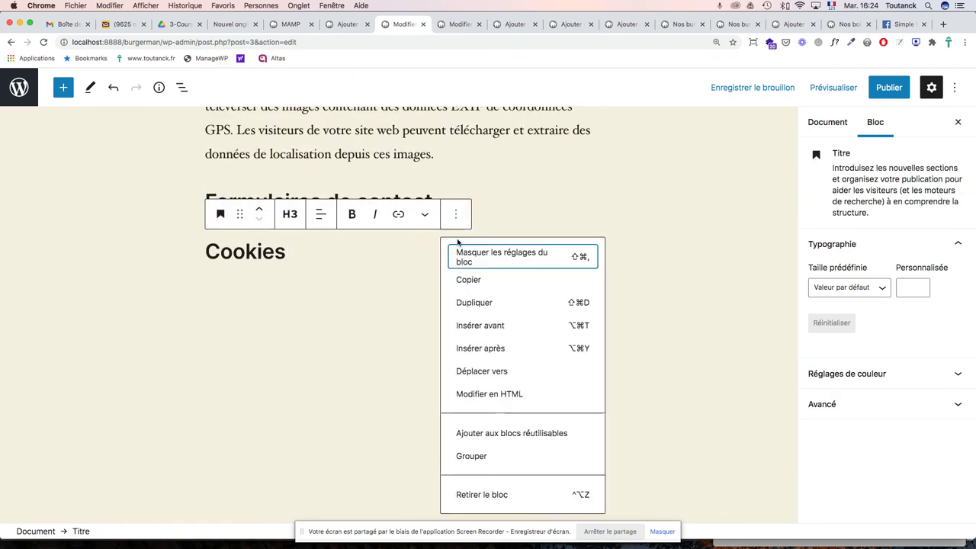
{"action": "left_click", "coordinate": [481, 494]}
Step: Remove the "Formulaires de contact" heading and the "Médias" section with its paragraph and heading
{"action": "left_click", "coordinate": [458, 217]}
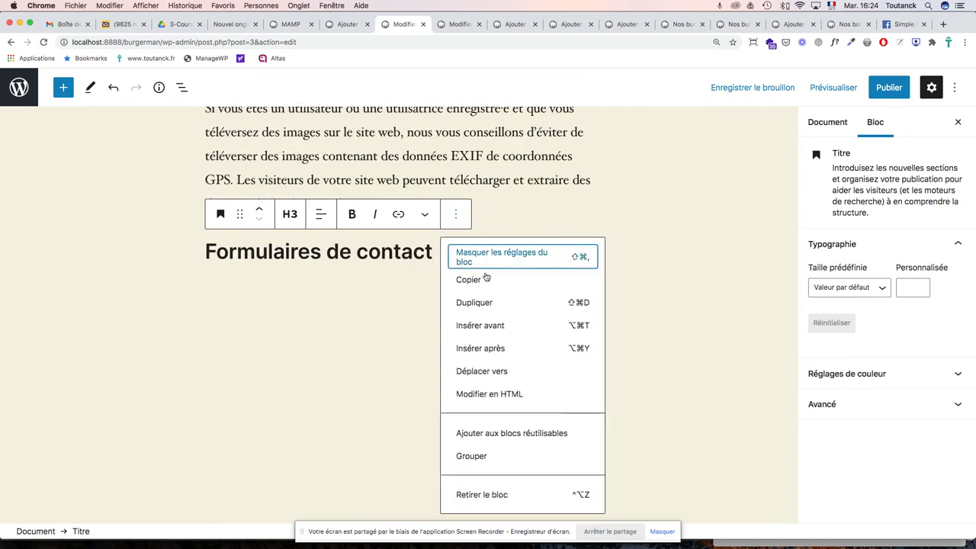
{"action": "left_click", "coordinate": [480, 494]}
{"action": "left_click", "coordinate": [424, 170]}
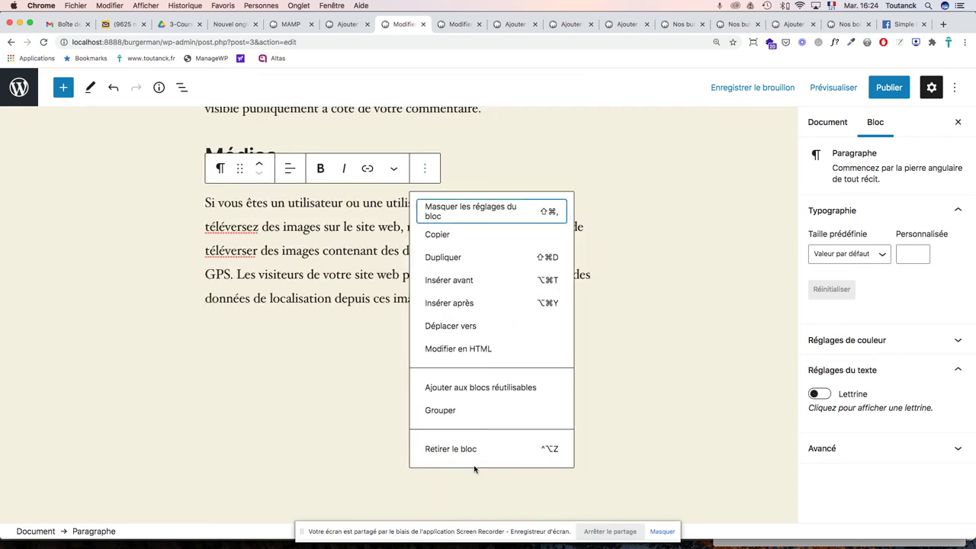
{"action": "left_click", "coordinate": [463, 450]}
{"action": "left_click", "coordinate": [456, 214]}
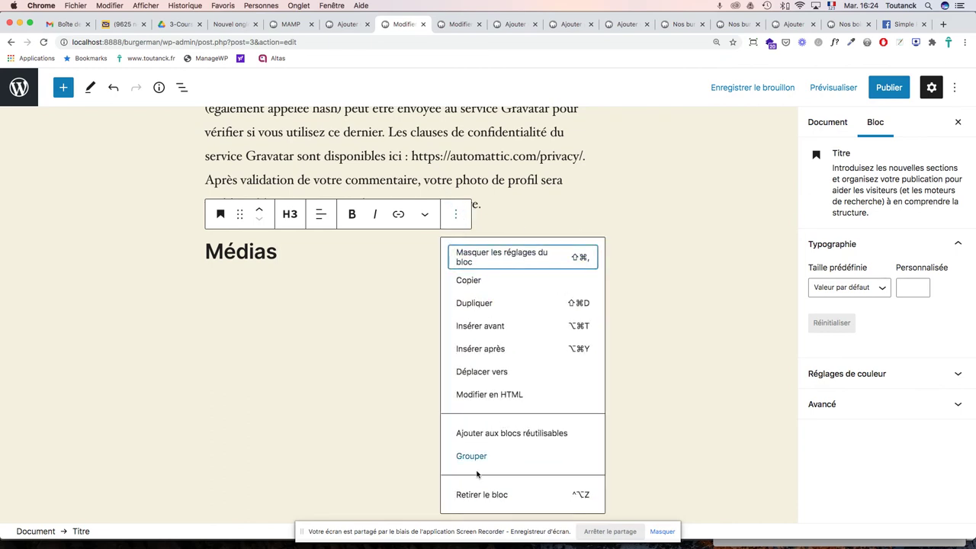
{"action": "left_click", "coordinate": [467, 494]}
Step: Delete the "Commentaires" section, including the Gravatar paragraph, the comment-form paragraph and the heading
{"action": "left_click", "coordinate": [426, 146]}
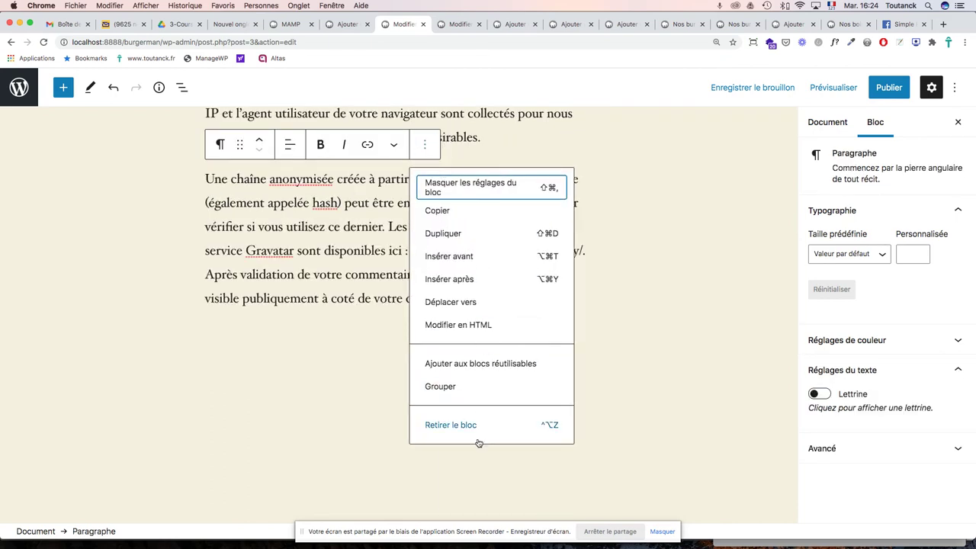
{"action": "left_click", "coordinate": [462, 427]}
{"action": "left_click", "coordinate": [427, 194]}
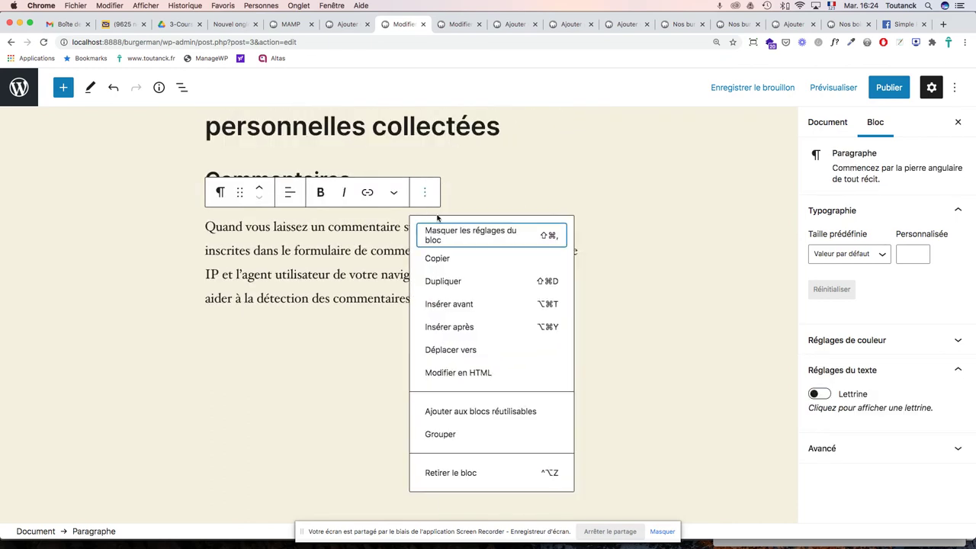
{"action": "left_click", "coordinate": [433, 472]}
{"action": "scroll", "coordinate": [452, 231], "scroll_direction": "up", "scroll_amount": 5}
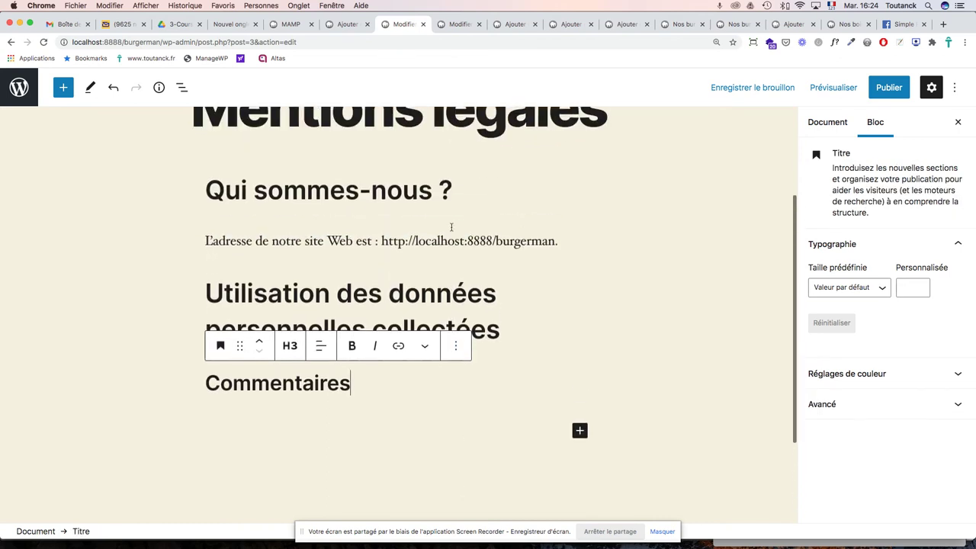
{"action": "left_click", "coordinate": [455, 379]}
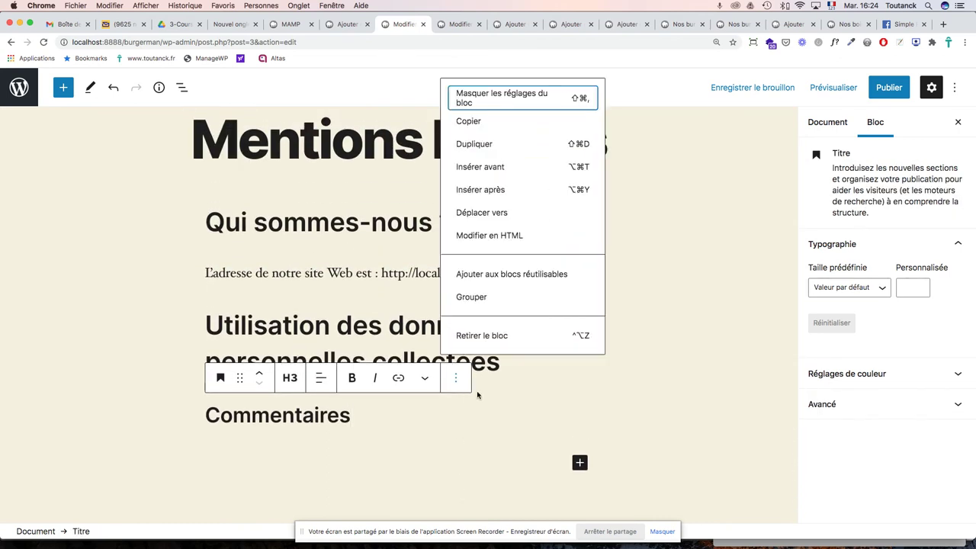
{"action": "left_click", "coordinate": [485, 335]}
Step: Remove the "Utilisation des données personnelles collectées" heading and the website-address paragraph under "Qui sommes-nous ?"
{"action": "left_click", "coordinate": [456, 288]}
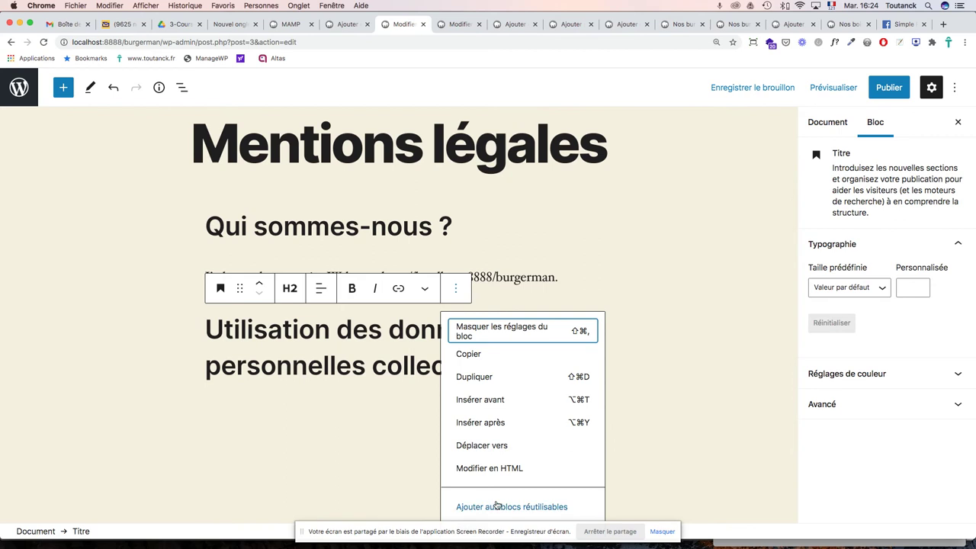
{"action": "scroll", "coordinate": [536, 459], "scroll_direction": "down", "scroll_amount": 2}
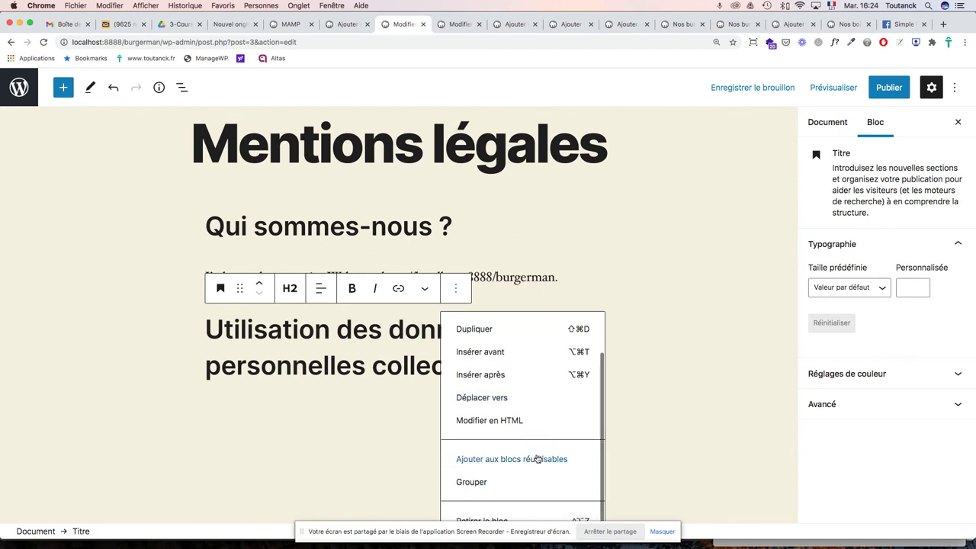
{"action": "left_click", "coordinate": [487, 520]}
{"action": "left_click", "coordinate": [427, 268]}
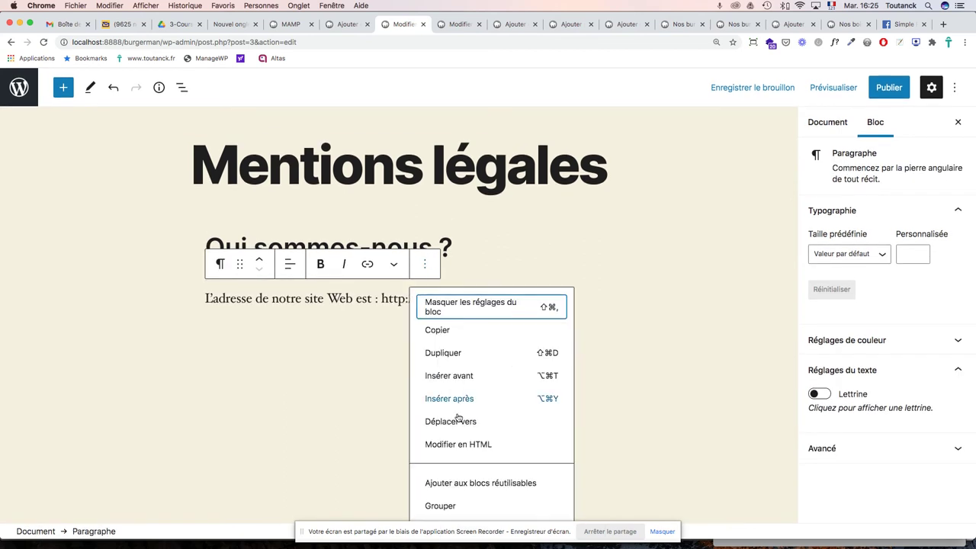
{"action": "scroll", "coordinate": [443, 513], "scroll_direction": "down", "scroll_amount": 1}
{"action": "left_click", "coordinate": [446, 514]}
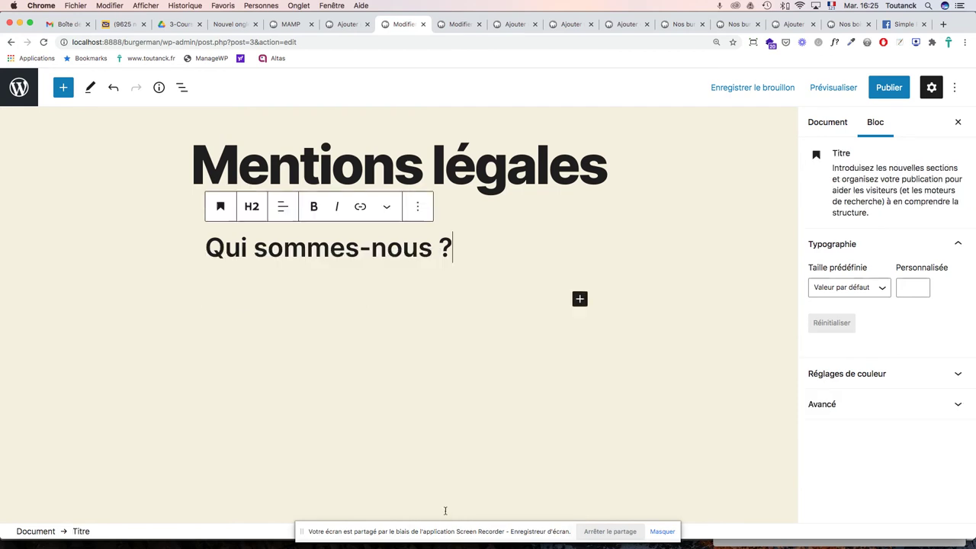
Step: Replace the remaining "Qui sommes-nous ?" heading with the copied Burger Man legal text, and insert a space after "Paris France."
{"action": "left_click", "coordinate": [422, 215]}
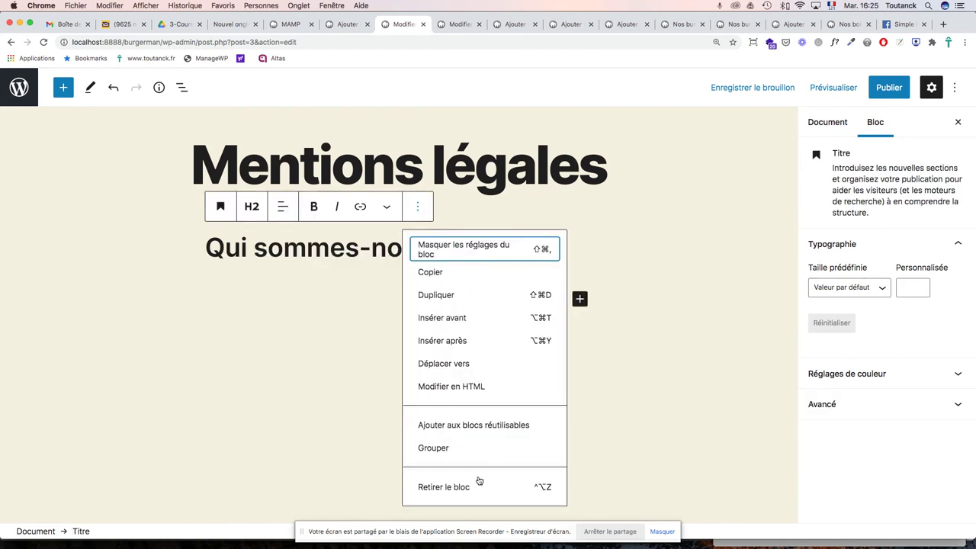
{"action": "left_click", "coordinate": [453, 492]}
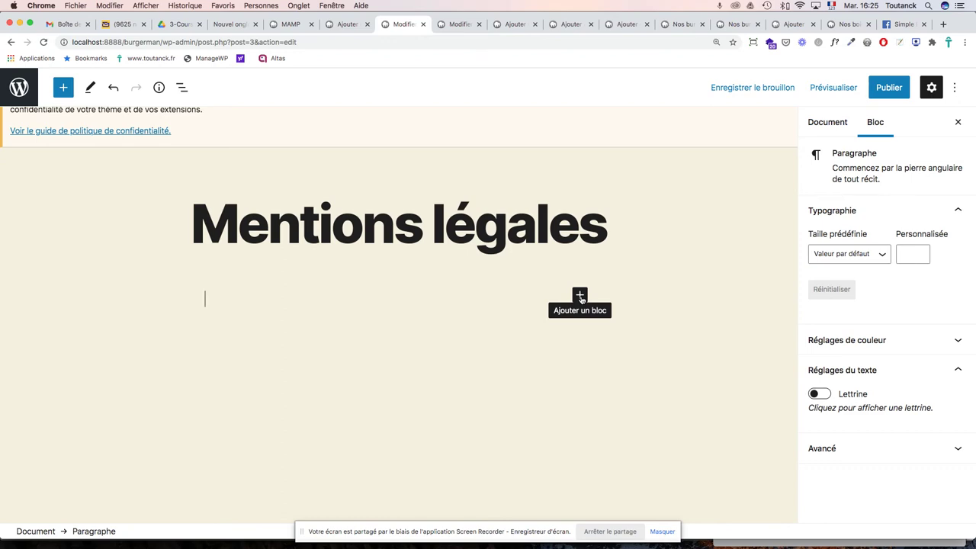
{"action": "key", "text": "super+v"}
{"action": "scroll", "coordinate": [578, 290], "scroll_direction": "up", "scroll_amount": 5}
{"action": "scroll", "coordinate": [578, 289], "scroll_direction": "up", "scroll_amount": 10}
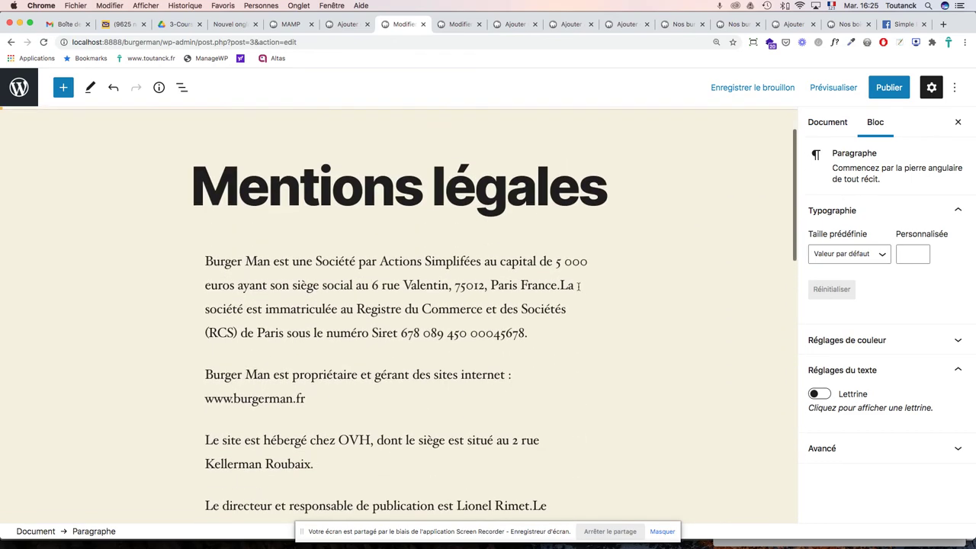
{"action": "scroll", "coordinate": [578, 285], "scroll_direction": "down", "scroll_amount": 1}
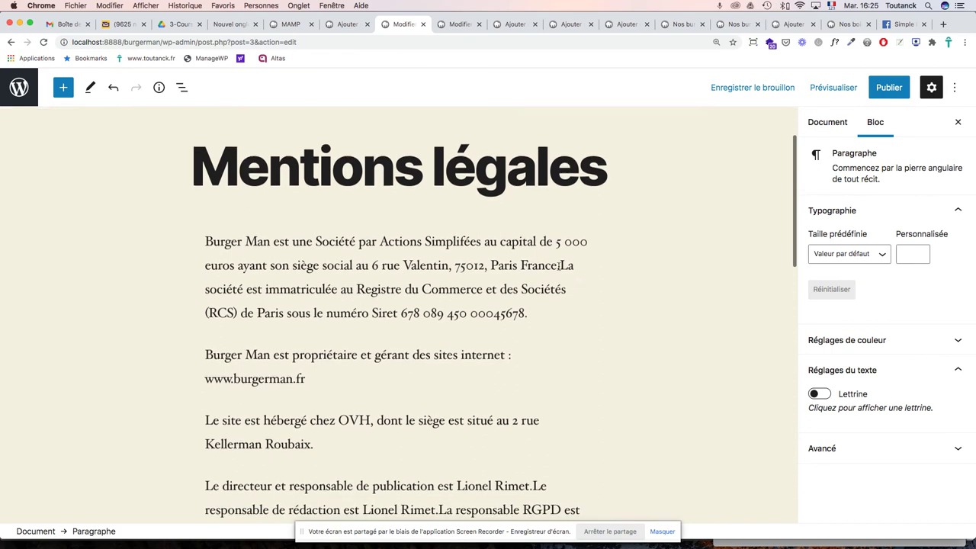
{"action": "left_click", "coordinate": [561, 265]}
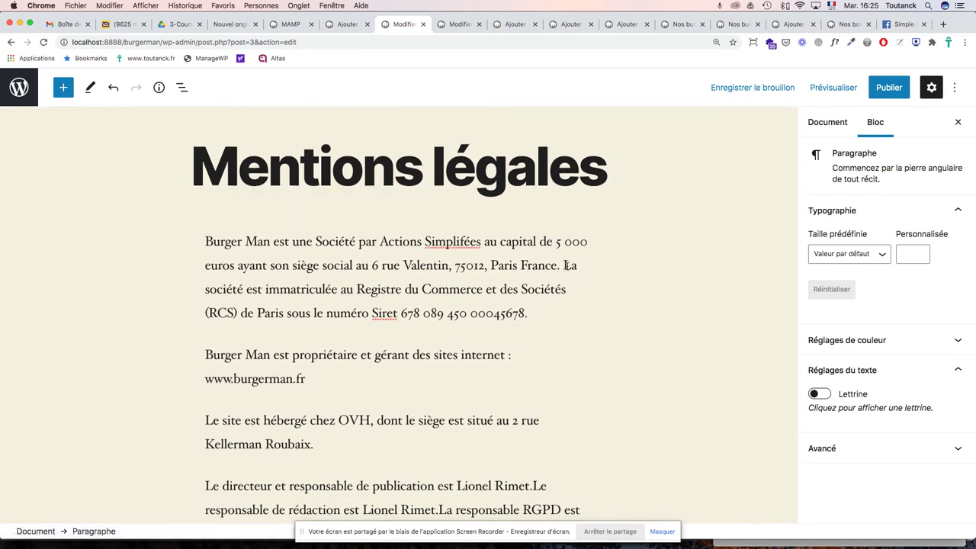
{"action": "scroll", "coordinate": [566, 265], "scroll_direction": "down", "scroll_amount": 5}
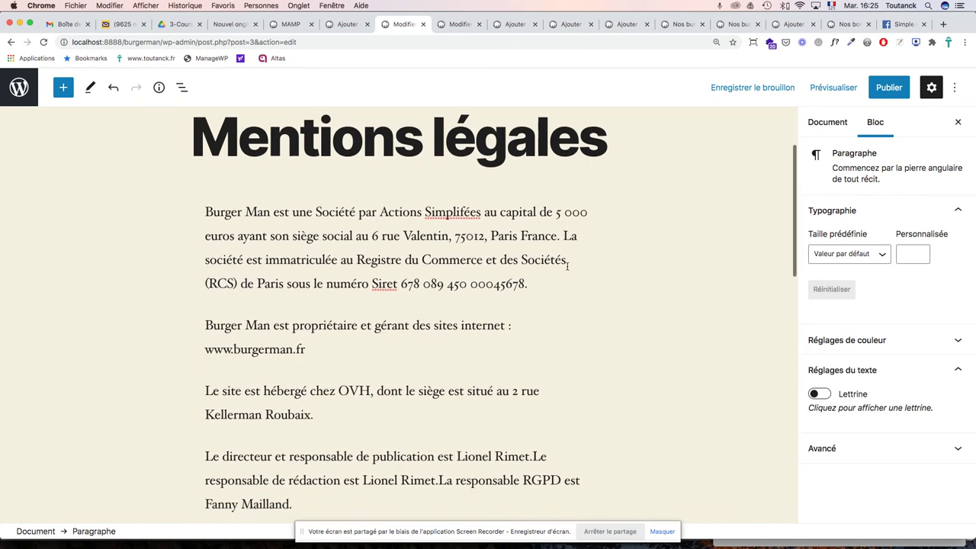
{"action": "left_click", "coordinate": [307, 271]}
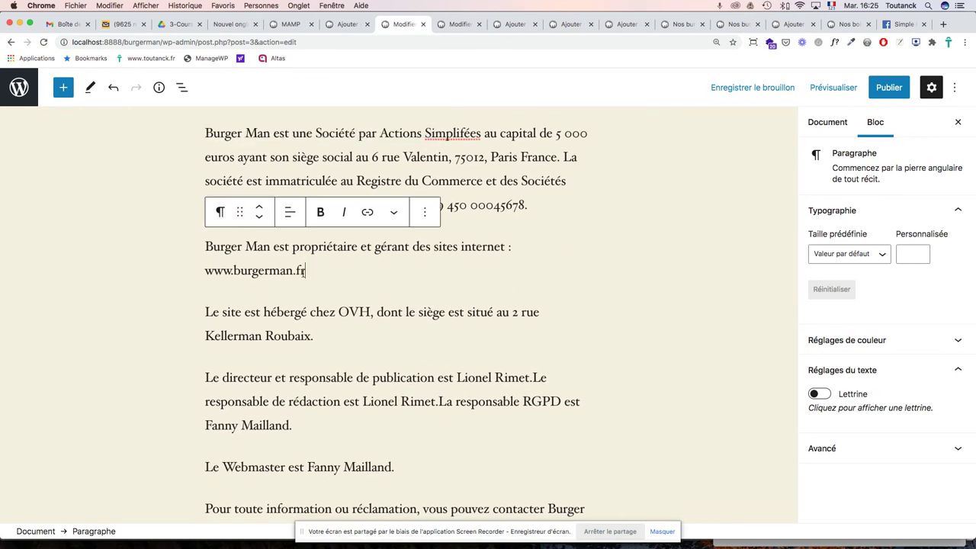
{"action": "left_click_drag", "start_coordinate": [309, 271], "coordinate": [203, 272]}
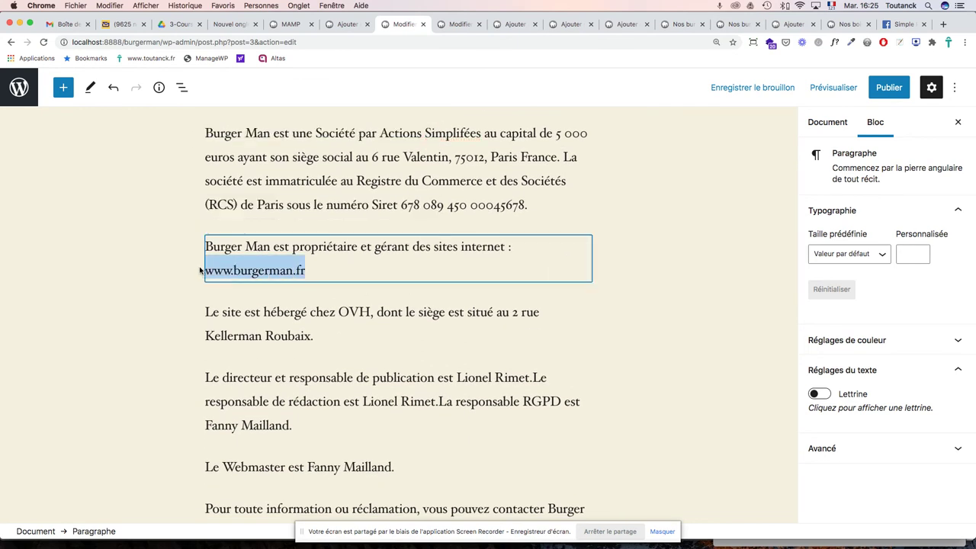
{"action": "left_click", "coordinate": [367, 213]}
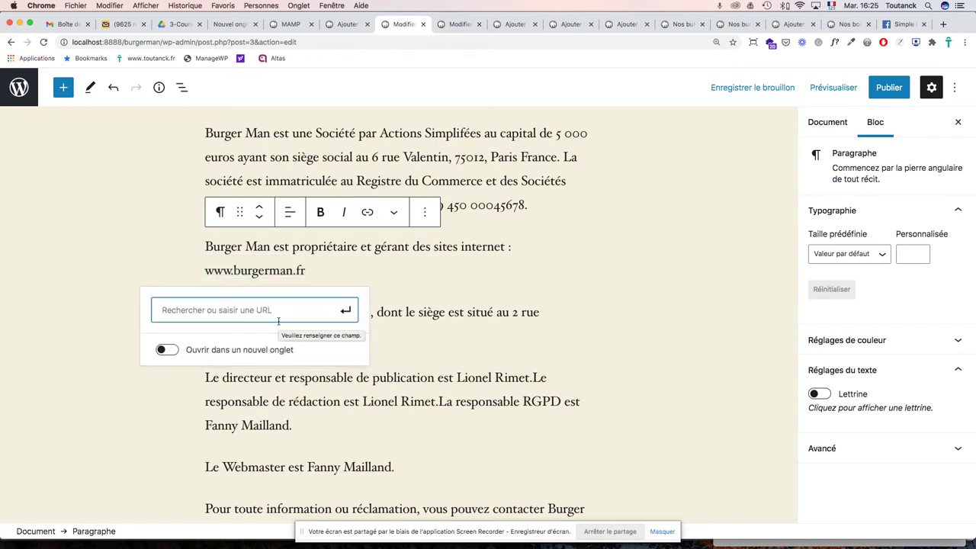
{"action": "left_click_drag", "start_coordinate": [160, 42], "coordinate": [81, 43]}
{"action": "key", "text": "super+c"}
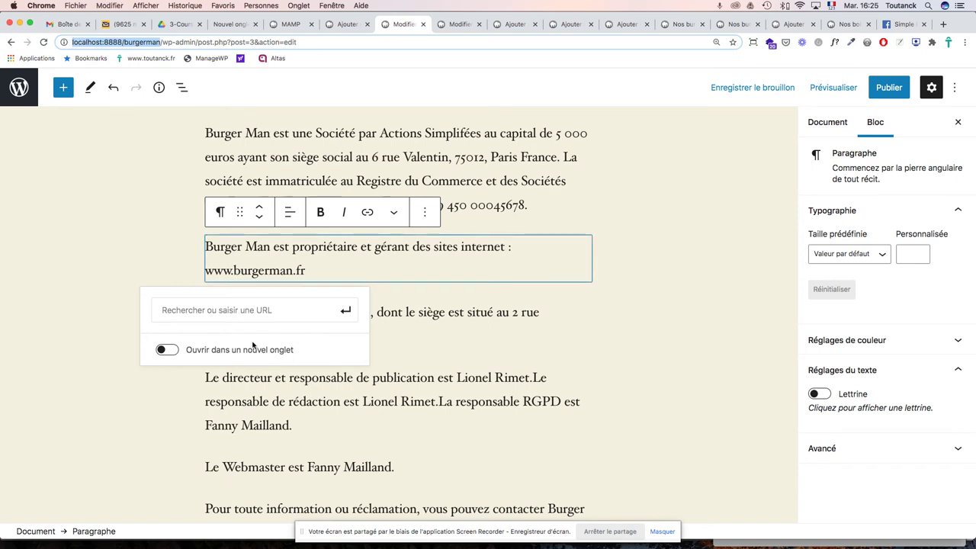
{"action": "left_click", "coordinate": [232, 311]}
{"action": "key", "text": "super+v"}
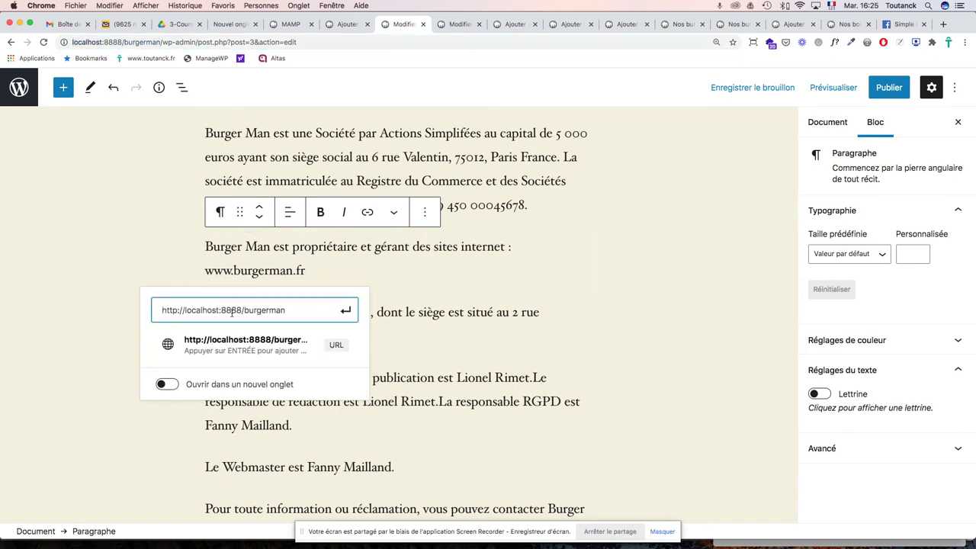
{"action": "key", "text": "Return"}
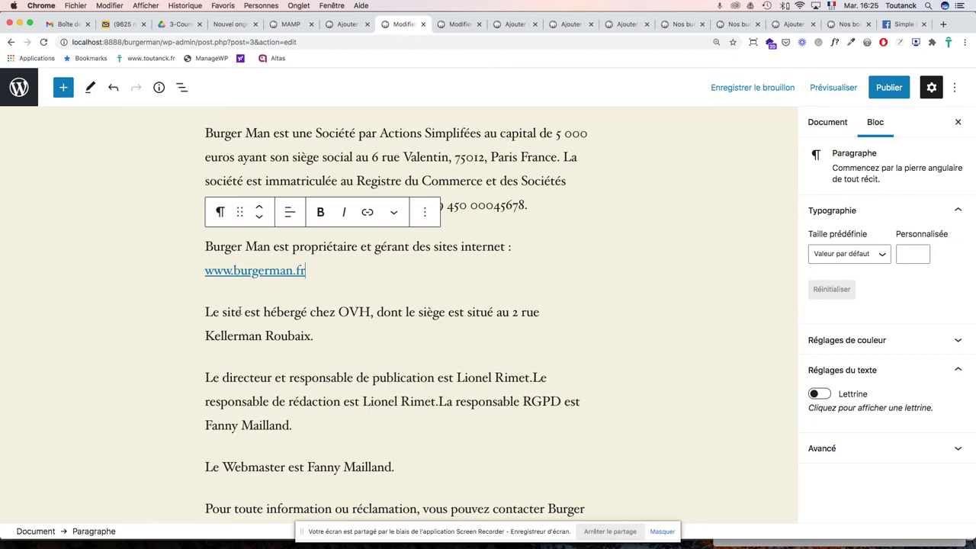
Step: Make "OVH", "Le directeur et responsable de publication" and "Le Webmaster" bold in their respective paragraphs
{"action": "scroll", "coordinate": [389, 328], "scroll_direction": "down", "scroll_amount": 2}
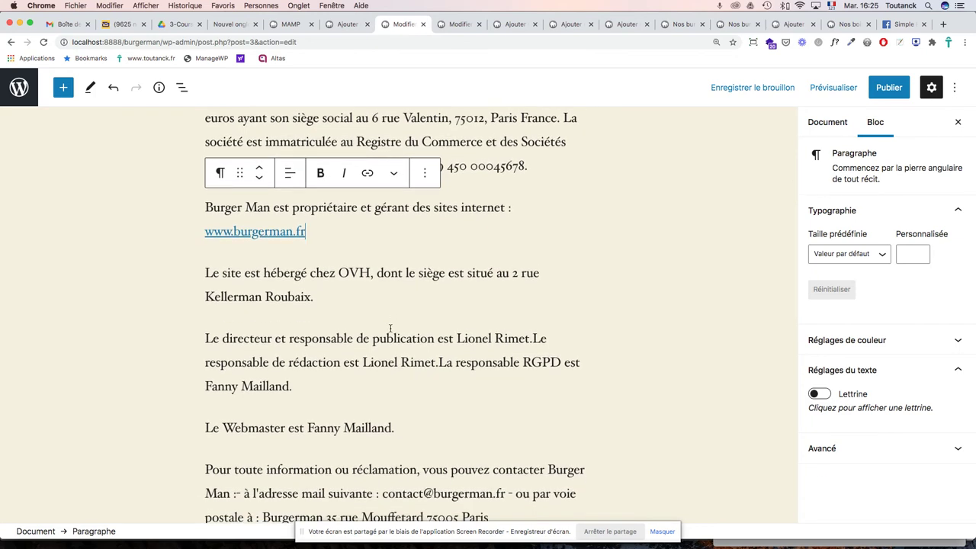
{"action": "double_click", "coordinate": [357, 272]}
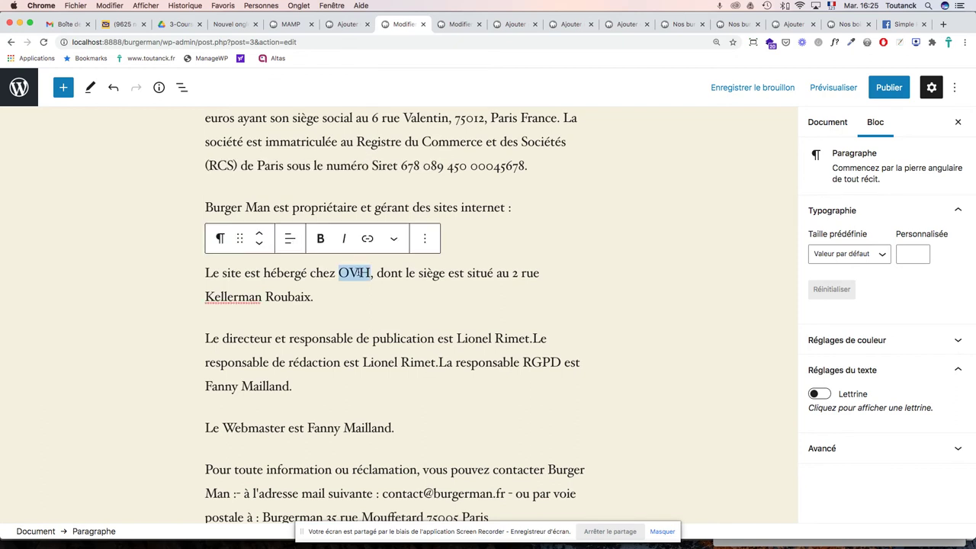
{"action": "left_click", "coordinate": [321, 238]}
{"action": "scroll", "coordinate": [328, 337], "scroll_direction": "down", "scroll_amount": 1}
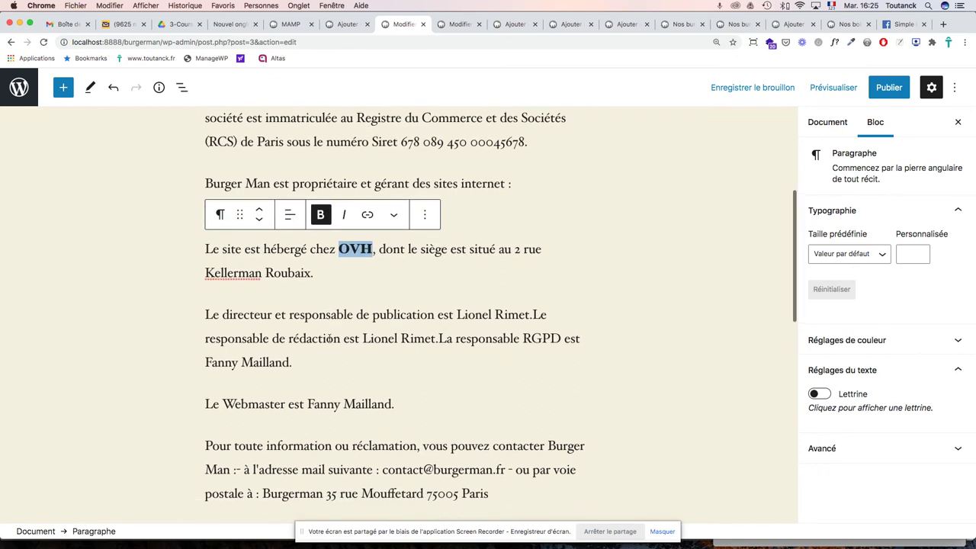
{"action": "left_click_drag", "start_coordinate": [205, 310], "coordinate": [433, 310]}
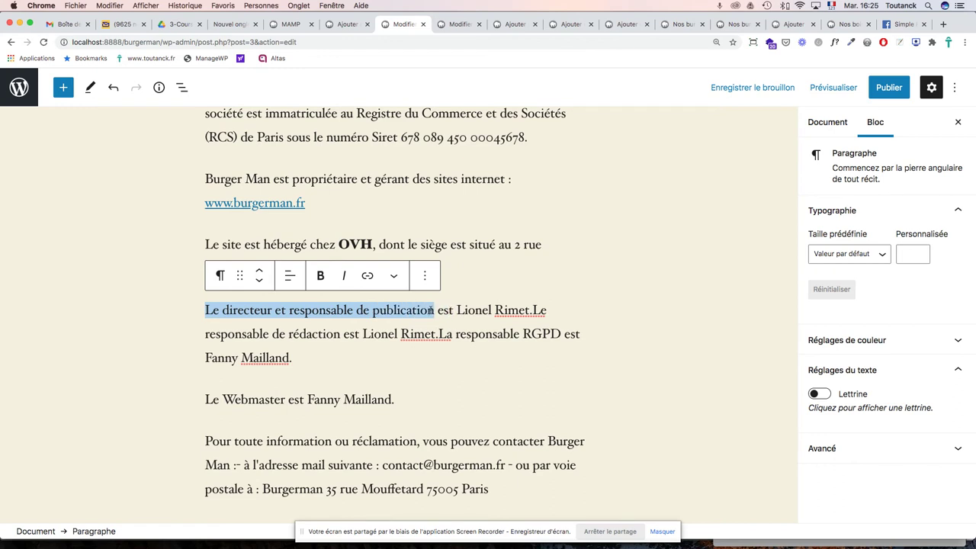
{"action": "left_click", "coordinate": [320, 275]}
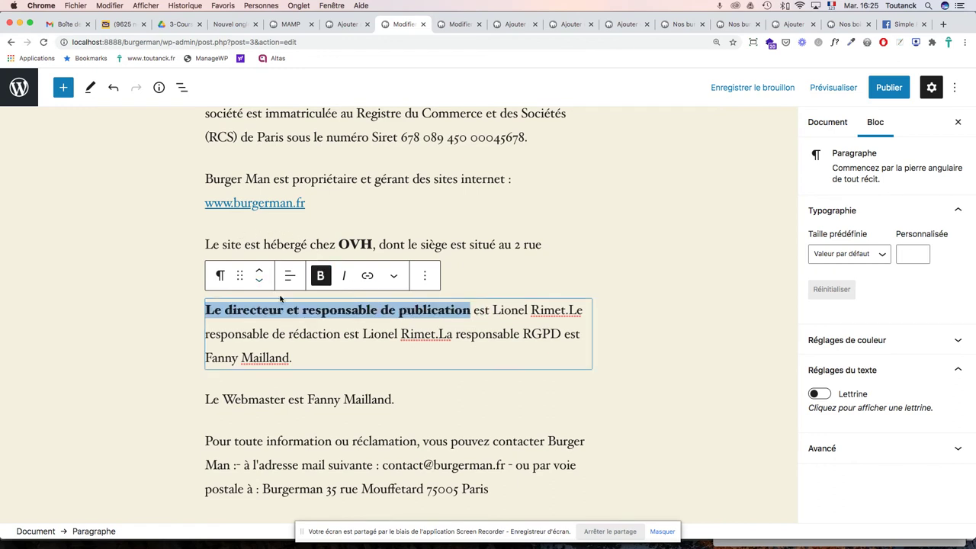
{"action": "scroll", "coordinate": [259, 285], "scroll_direction": "down", "scroll_amount": 2}
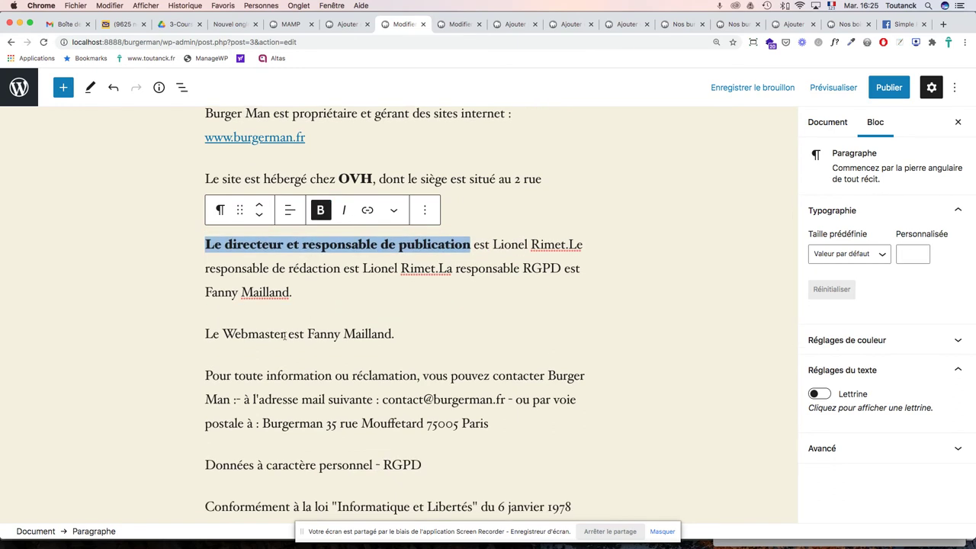
{"action": "left_click_drag", "start_coordinate": [284, 336], "coordinate": [198, 334]}
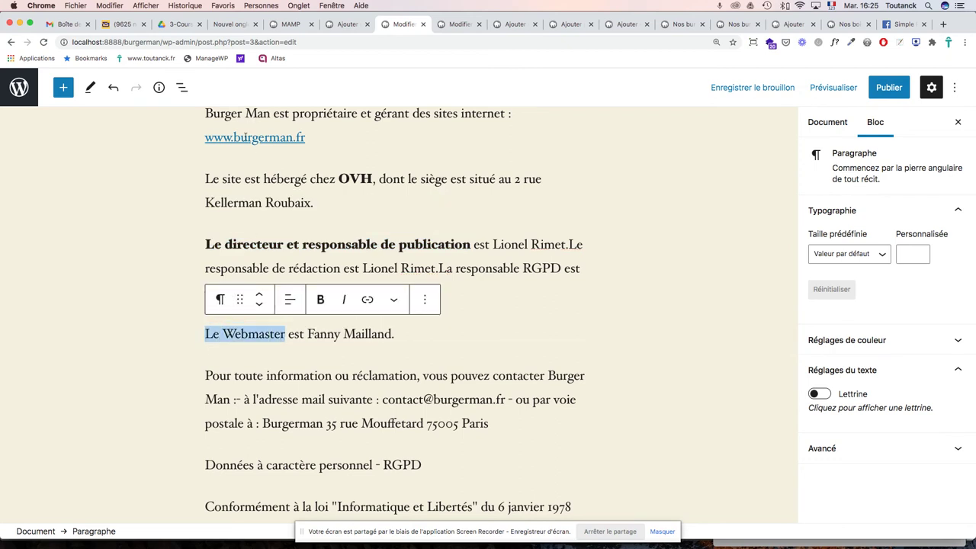
{"action": "left_click", "coordinate": [320, 299]}
Step: Split the first "Pour toute information ou réclamation" paragraph after "Man :", placing the e-mail and postal contact items on two consecutive lines
{"action": "scroll", "coordinate": [394, 361], "scroll_direction": "down", "scroll_amount": 1}
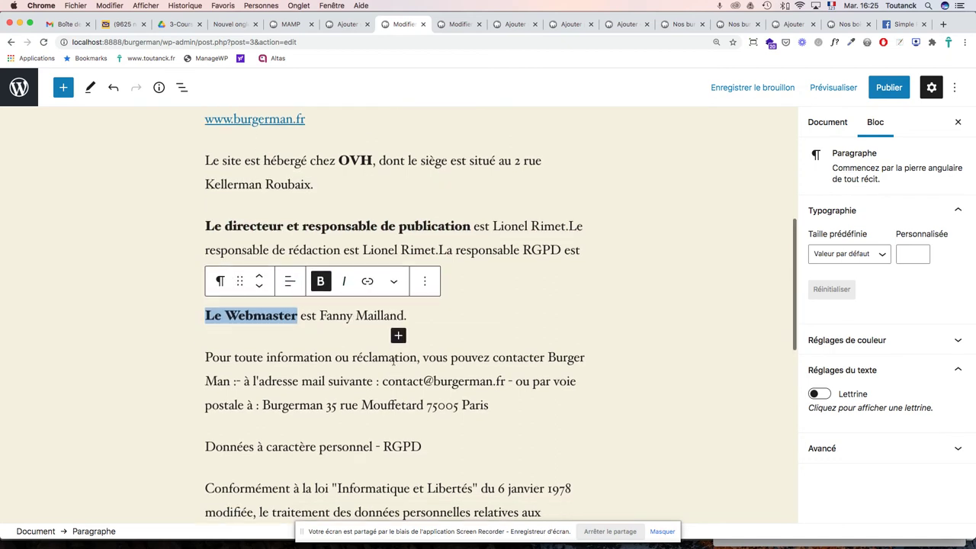
{"action": "left_click", "coordinate": [235, 359]}
{"action": "key", "text": "super+z"}
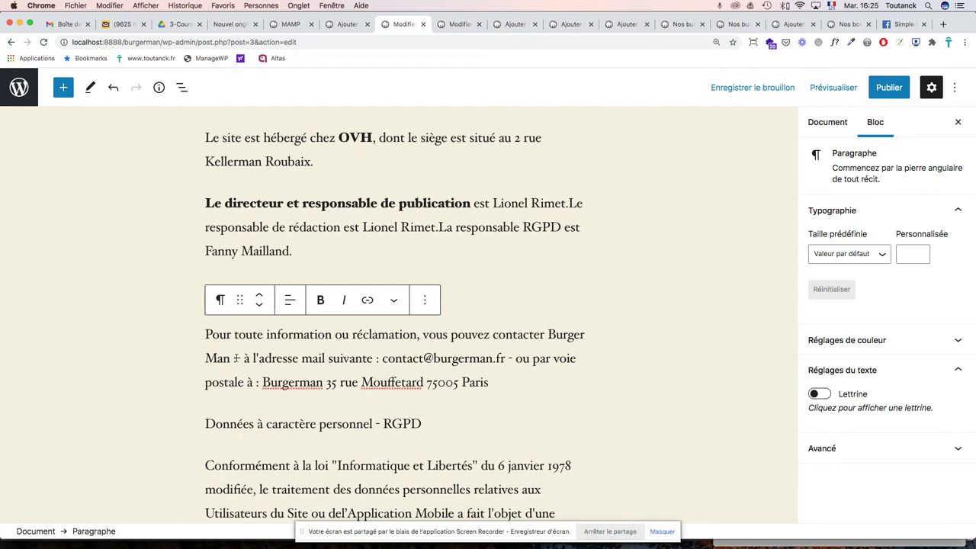
{"action": "key", "text": "Return"}
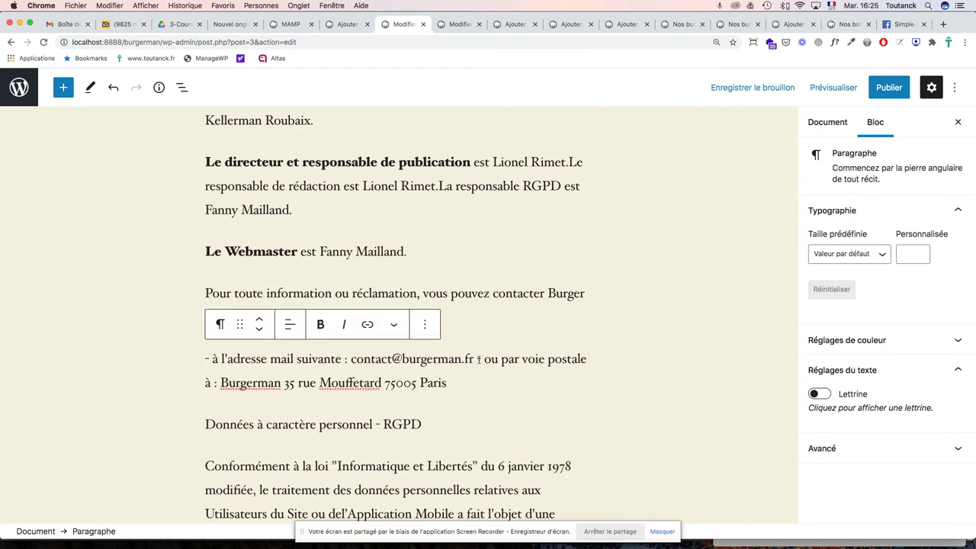
{"action": "key", "text": "Return"}
{"action": "type", "text": "-"}
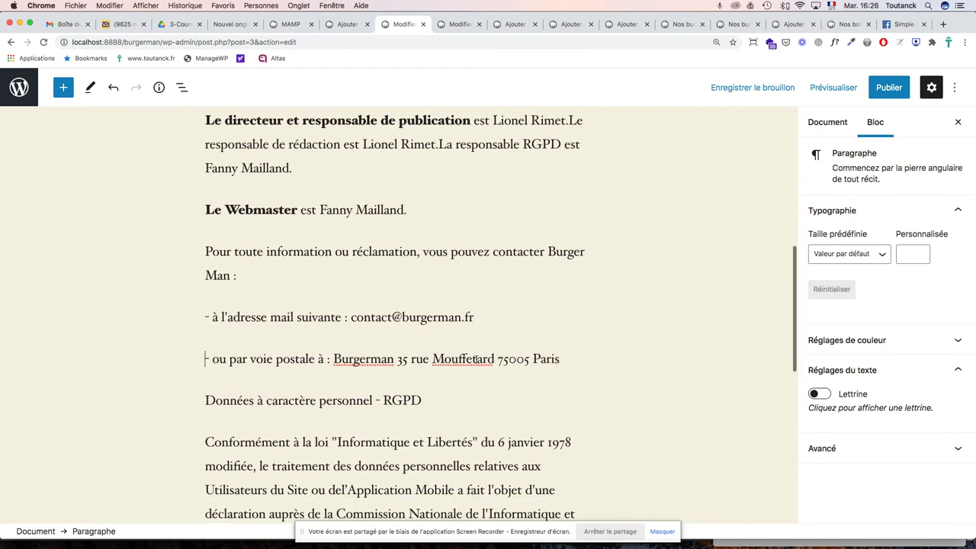
{"action": "key", "text": "BackSpace"}
{"action": "key", "text": "shift+Return"}
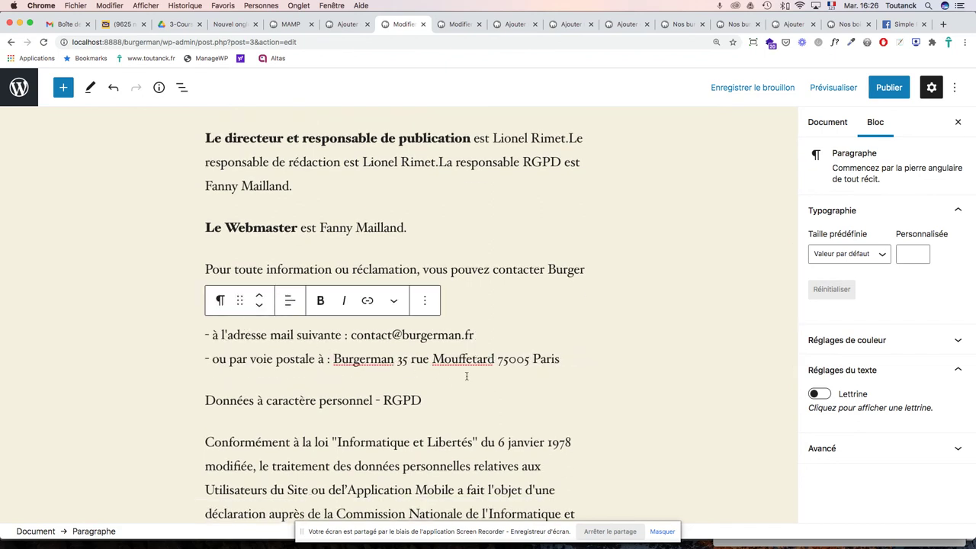
Step: Make the whole line "Données à caractère personnel - RGPD" bold
{"action": "scroll", "coordinate": [467, 375], "scroll_direction": "down", "scroll_amount": 3}
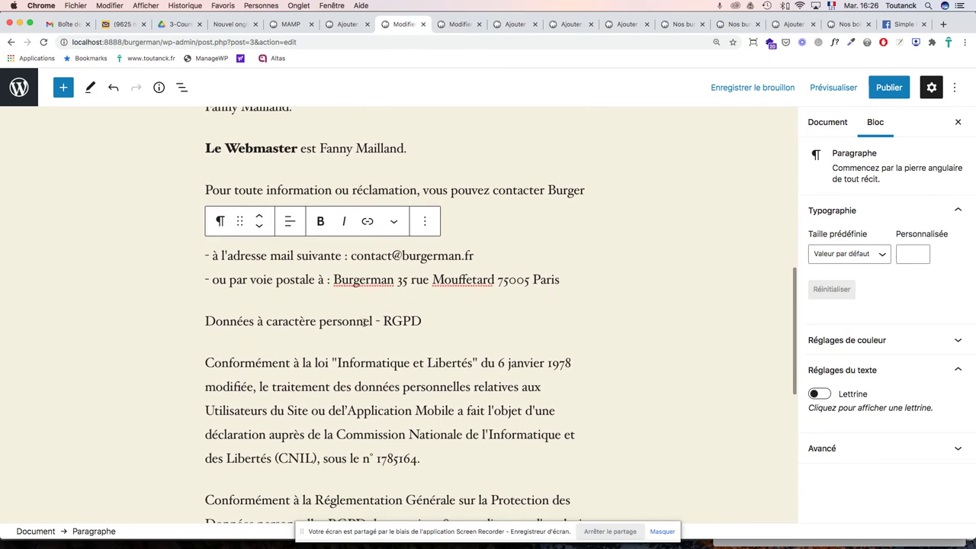
{"action": "triple_click", "coordinate": [364, 321]}
{"action": "left_click", "coordinate": [323, 285]}
Step: Turn the contact e-mail address in the page's last paragraph into a mailto link
{"action": "scroll", "coordinate": [406, 346], "scroll_direction": "down", "scroll_amount": 2}
{"action": "scroll", "coordinate": [407, 347], "scroll_direction": "down", "scroll_amount": 7}
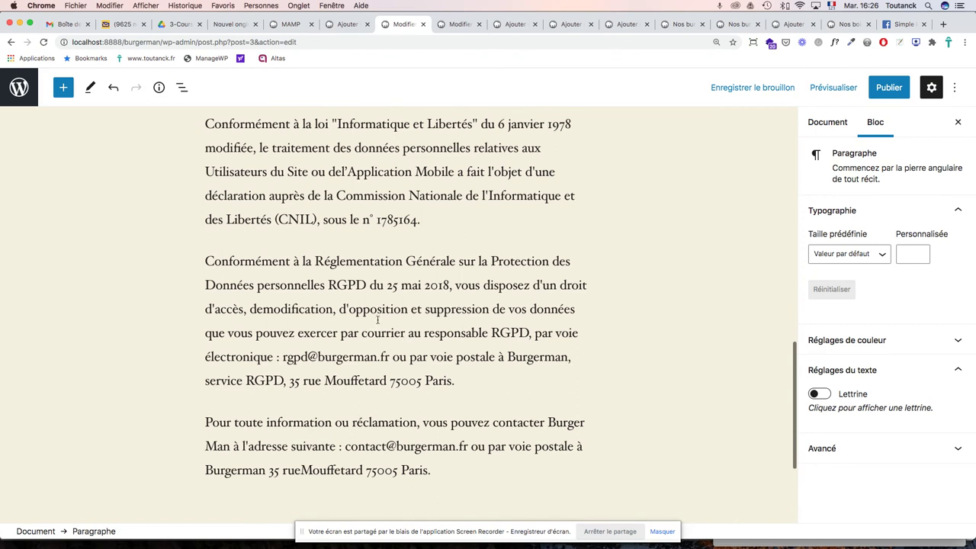
{"action": "scroll", "coordinate": [443, 379], "scroll_direction": "down", "scroll_amount": 4}
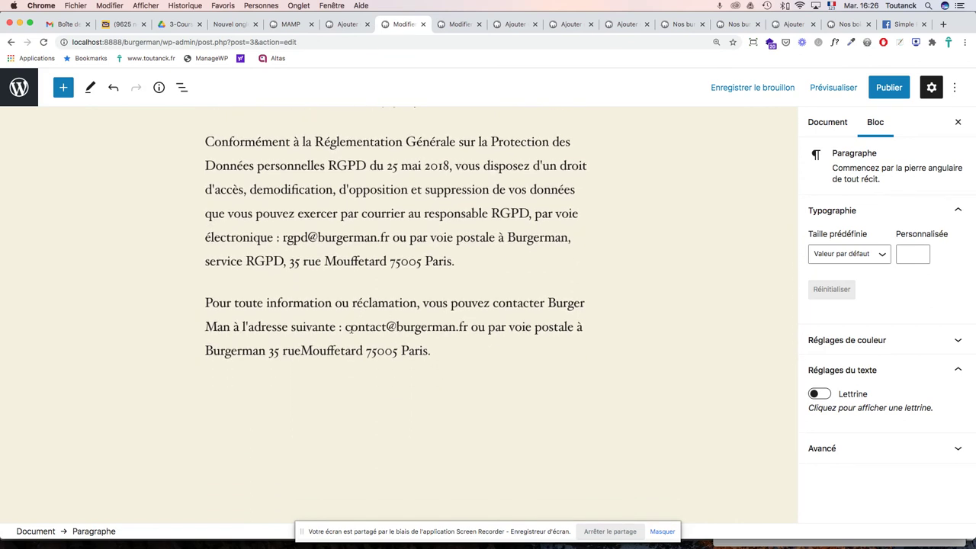
{"action": "left_click_drag", "start_coordinate": [345, 327], "coordinate": [467, 326]}
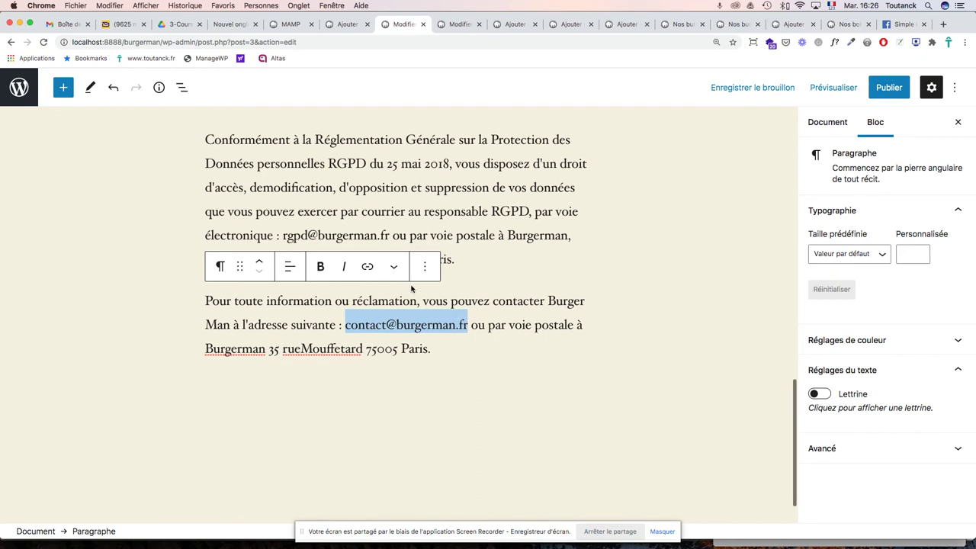
{"action": "left_click", "coordinate": [365, 268]}
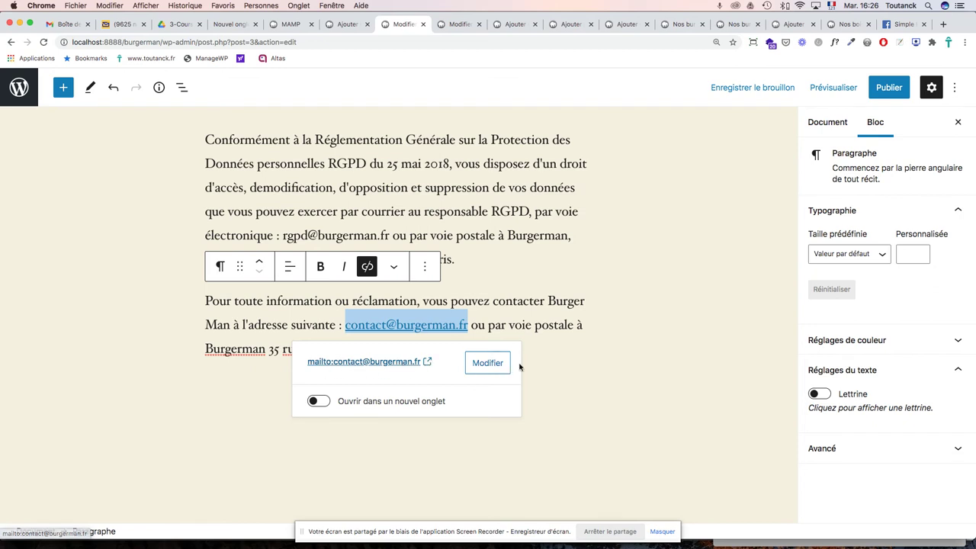
{"action": "left_click", "coordinate": [560, 366]}
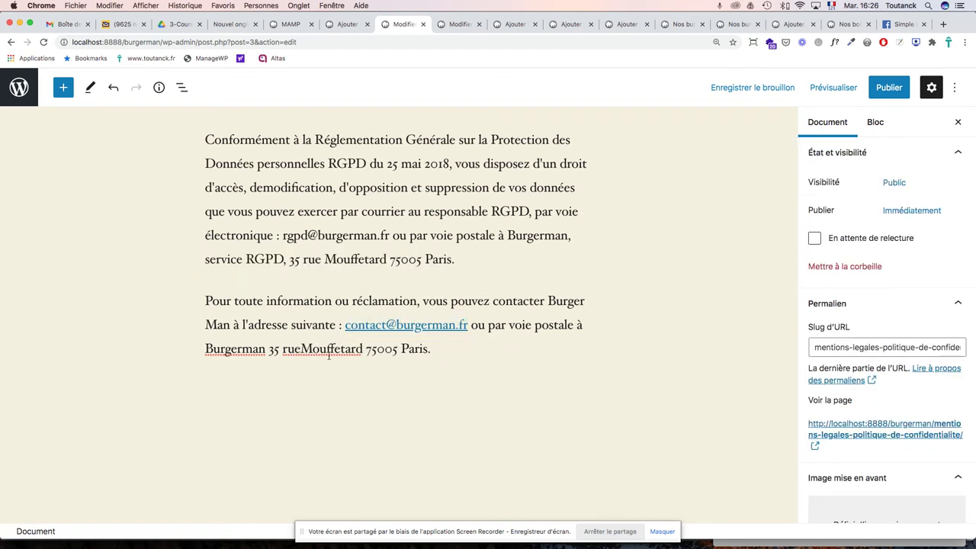
Step: Publish the "Mentions légales" page with public visibility and open the live page
{"action": "scroll", "coordinate": [485, 307], "scroll_direction": "up", "scroll_amount": 5}
{"action": "scroll", "coordinate": [486, 306], "scroll_direction": "up", "scroll_amount": 10}
{"action": "scroll", "coordinate": [486, 306], "scroll_direction": "down", "scroll_amount": 3}
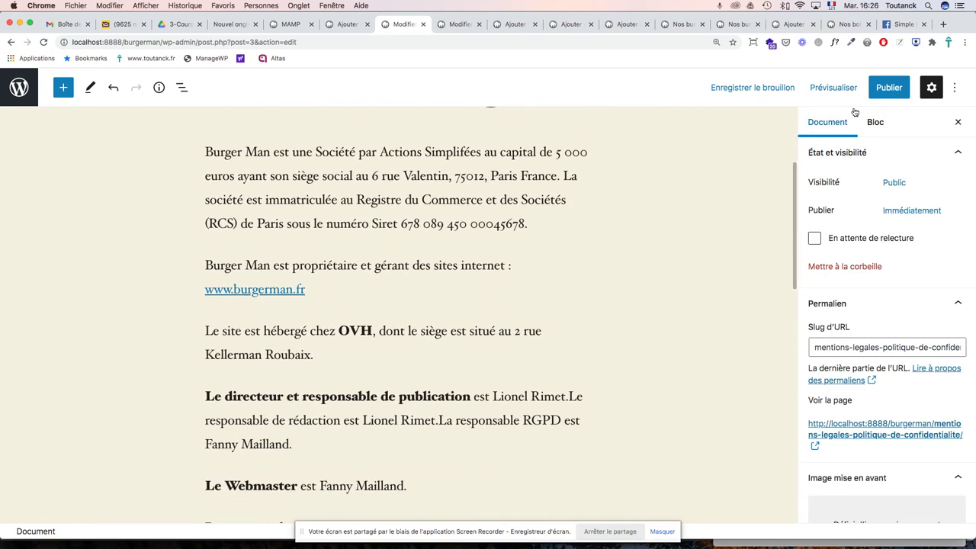
{"action": "left_click", "coordinate": [887, 90]}
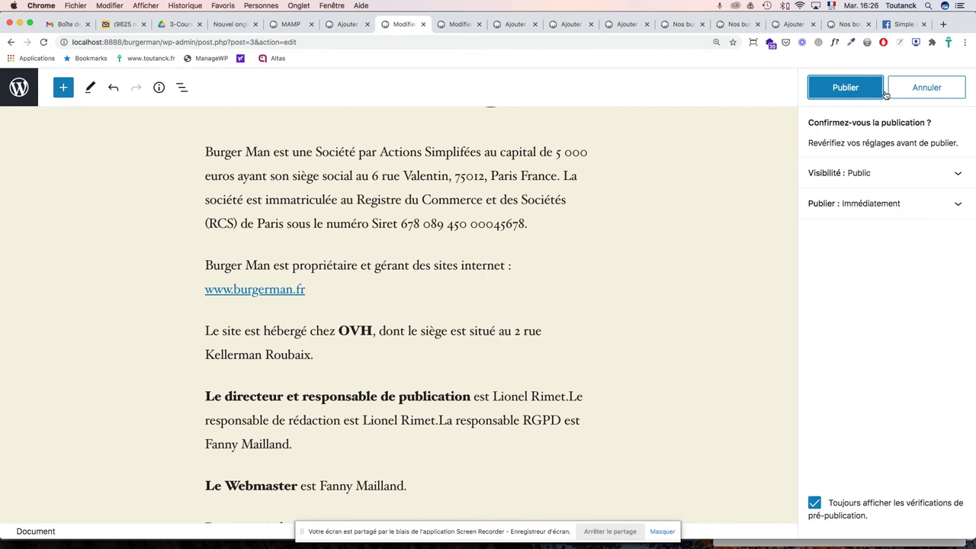
{"action": "left_click", "coordinate": [877, 89]}
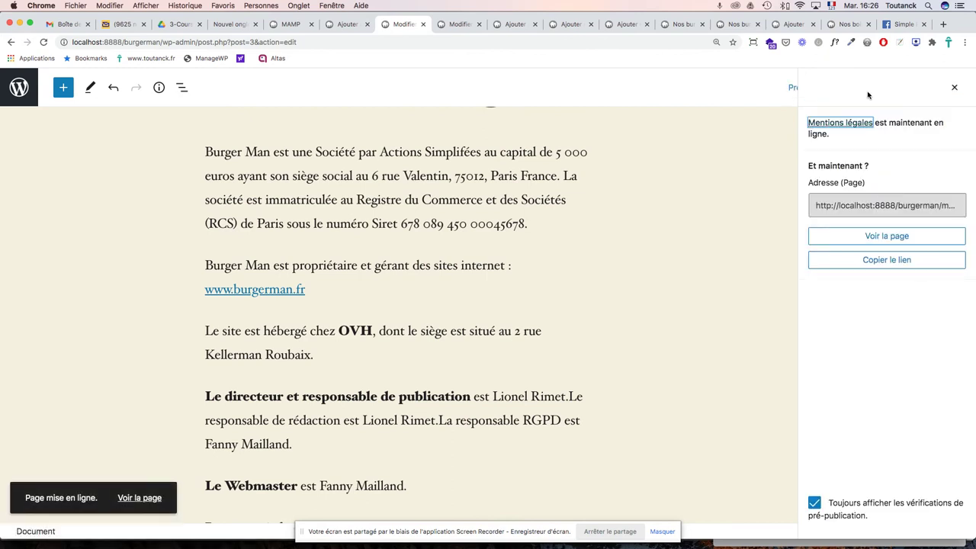
{"action": "left_click", "coordinate": [883, 238]}
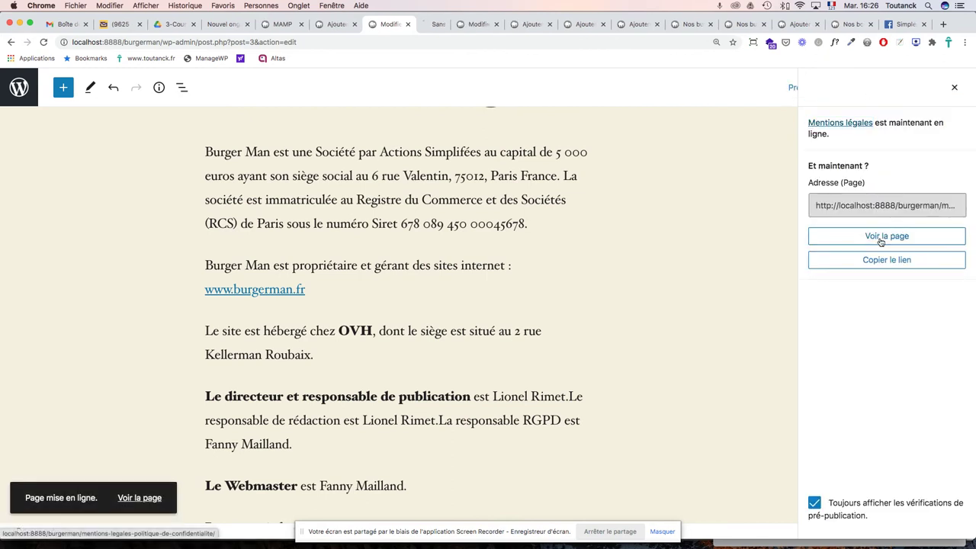
{"action": "left_click", "coordinate": [432, 27]}
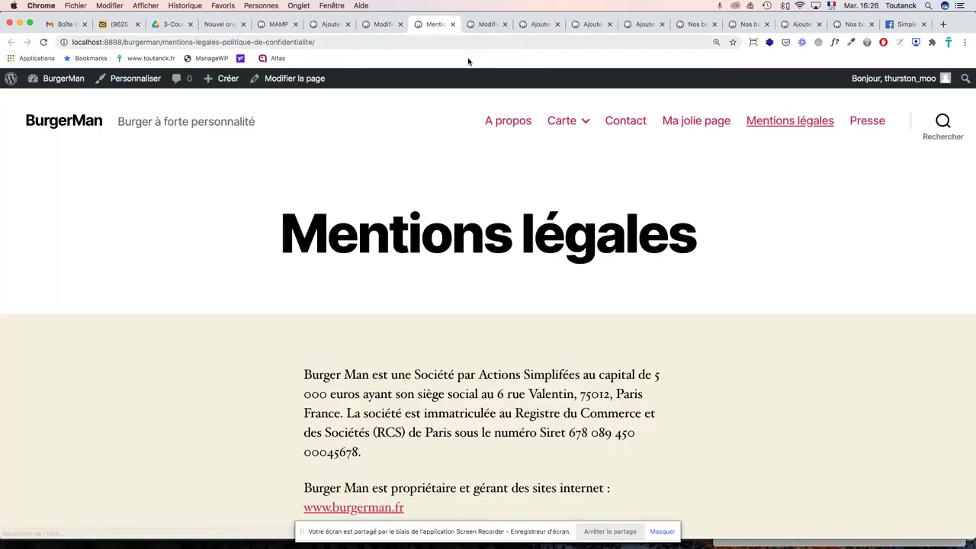
Step: Review the live "Mentions légales" page from its title to its last paragraph
{"action": "scroll", "coordinate": [594, 188], "scroll_direction": "down", "scroll_amount": 5}
{"action": "scroll", "coordinate": [594, 188], "scroll_direction": "down", "scroll_amount": 10}
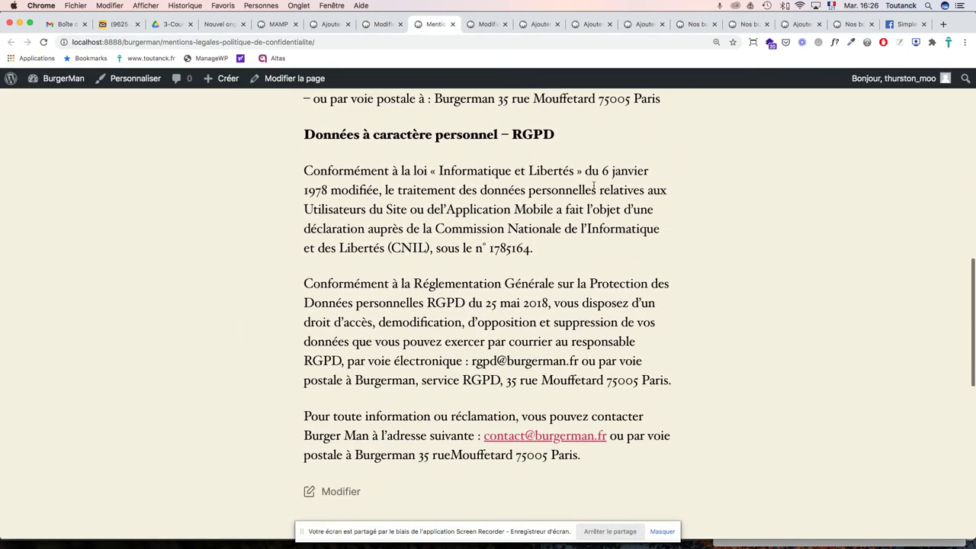
{"action": "scroll", "coordinate": [594, 188], "scroll_direction": "up", "scroll_amount": 12}
{"action": "scroll", "coordinate": [594, 188], "scroll_direction": "up", "scroll_amount": 5}
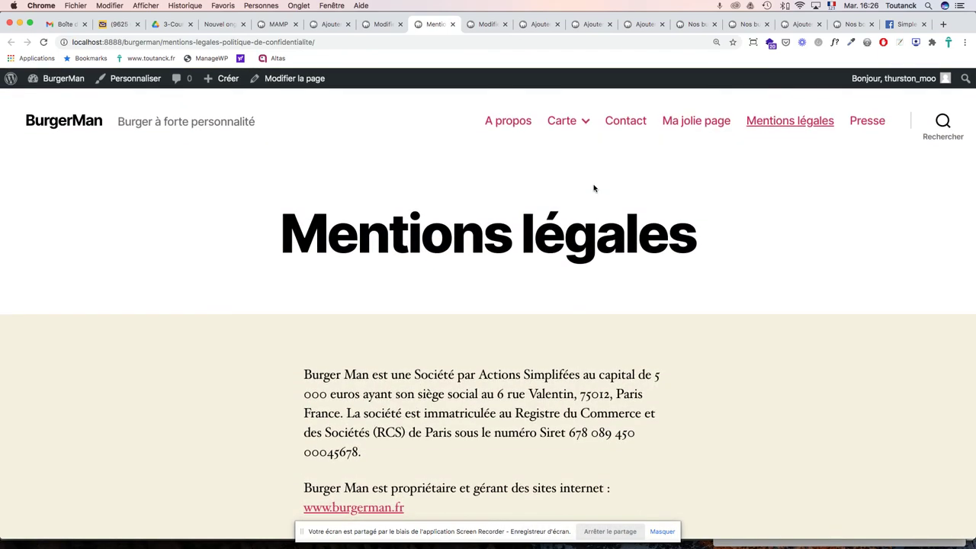
Step: Switch to Acrobat and consult the "Actualités" page of burgerman-pages-textes.pdf and the "8. Articles" slide of cma-wordpress-site-cours-03.pdf
{"action": "key", "text": "super+Tab"}
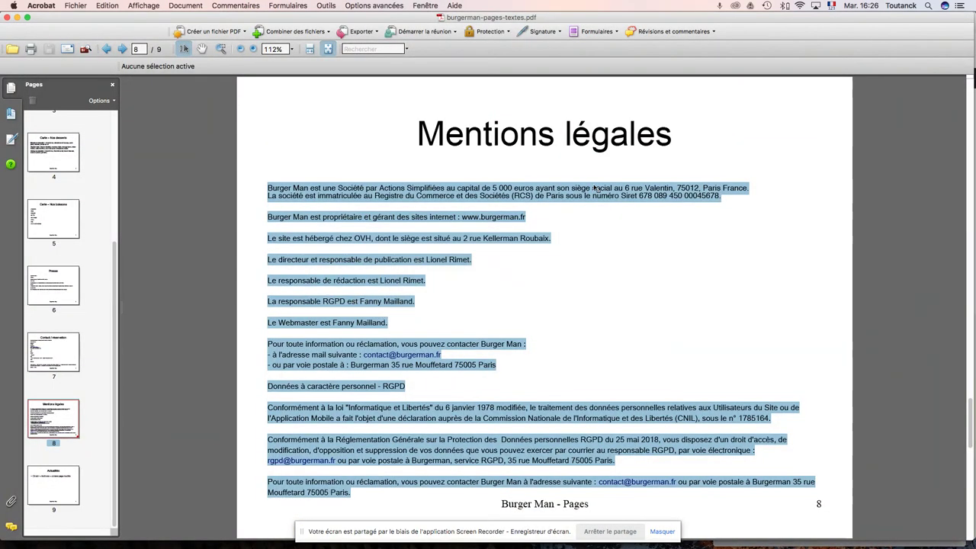
{"action": "left_click", "coordinate": [52, 470]}
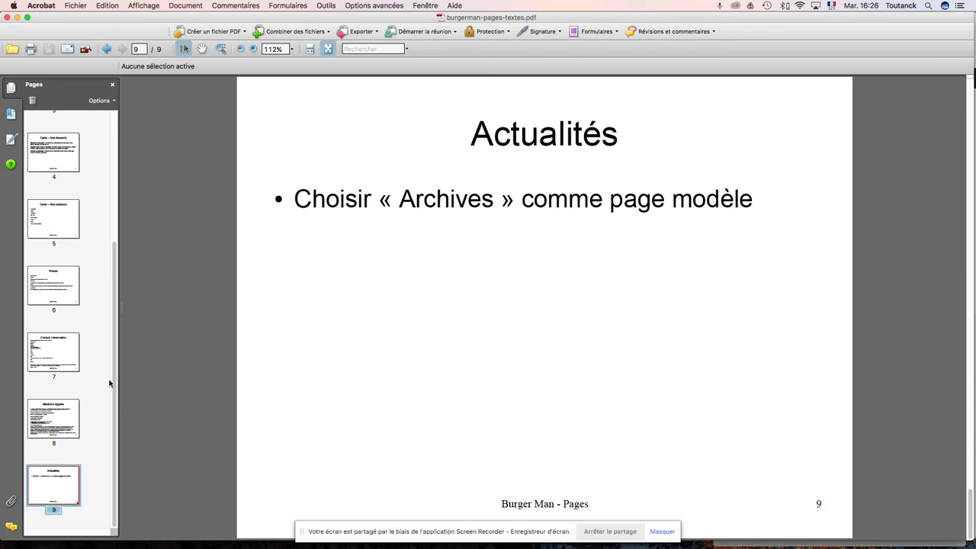
{"action": "key", "text": "super+Tab"}
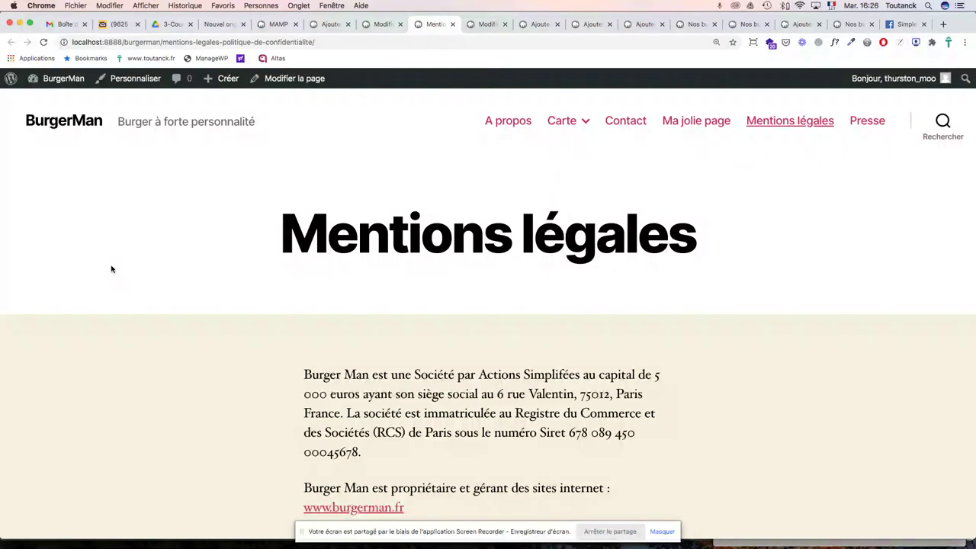
{"action": "key", "text": "super+Tab"}
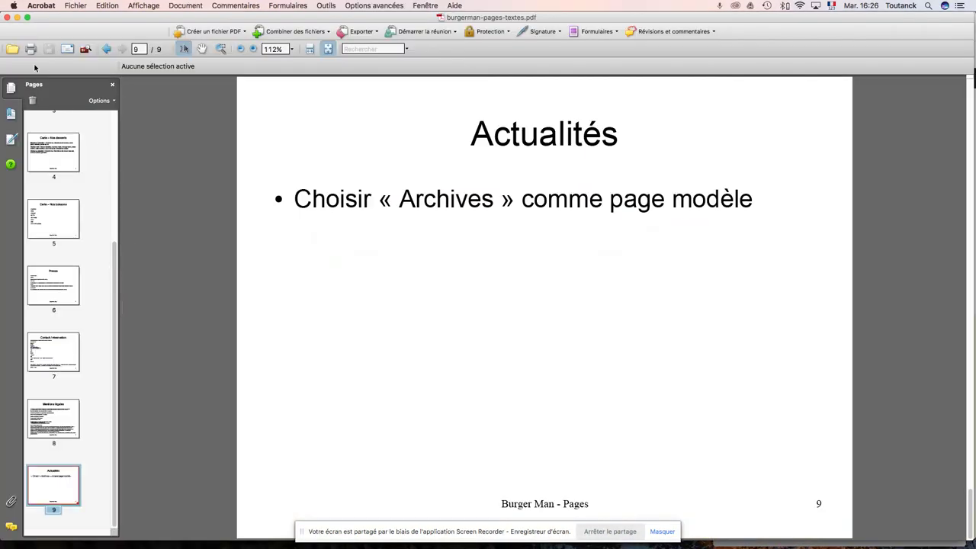
{"action": "key", "text": "super+grave"}
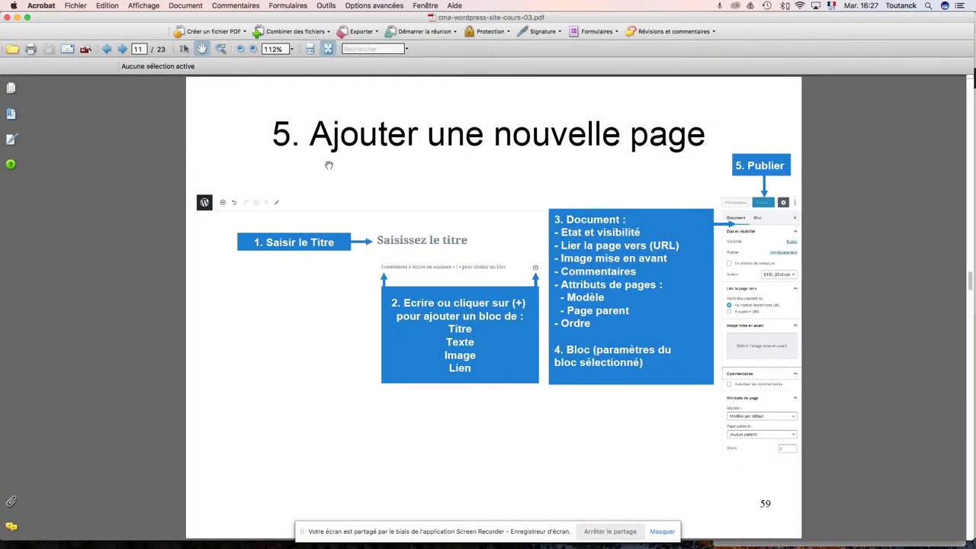
{"action": "key", "text": "Right"}
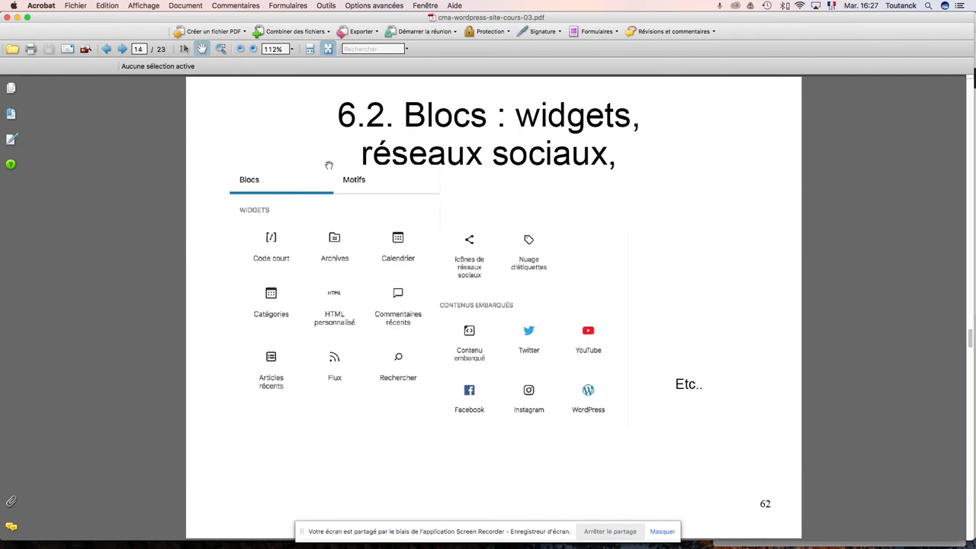
{"action": "key", "text": "Right"}
{"action": "key", "text": "Right"}
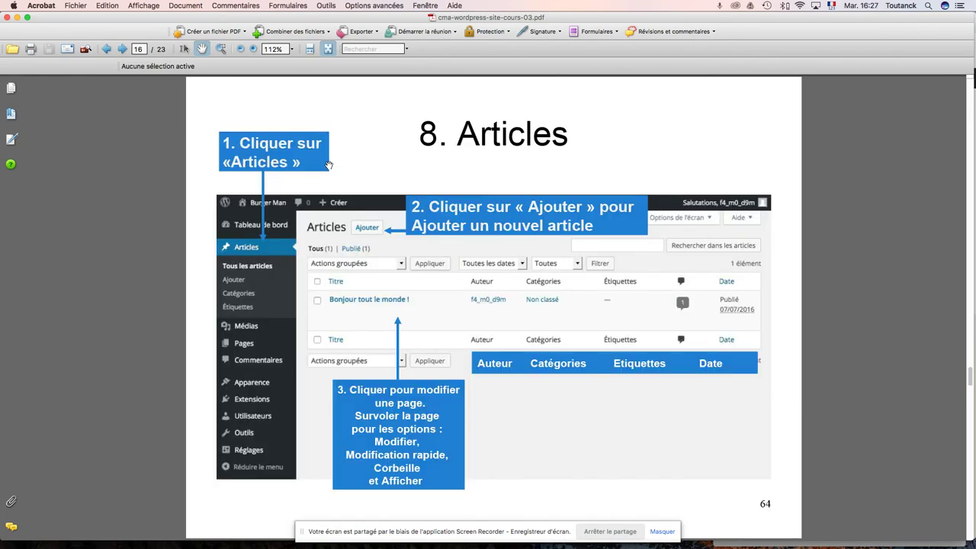
Step: Switch to Chrome and move "Ma jolie page" to the trash from the WordPress list of pages
{"action": "key", "text": "super+Tab"}
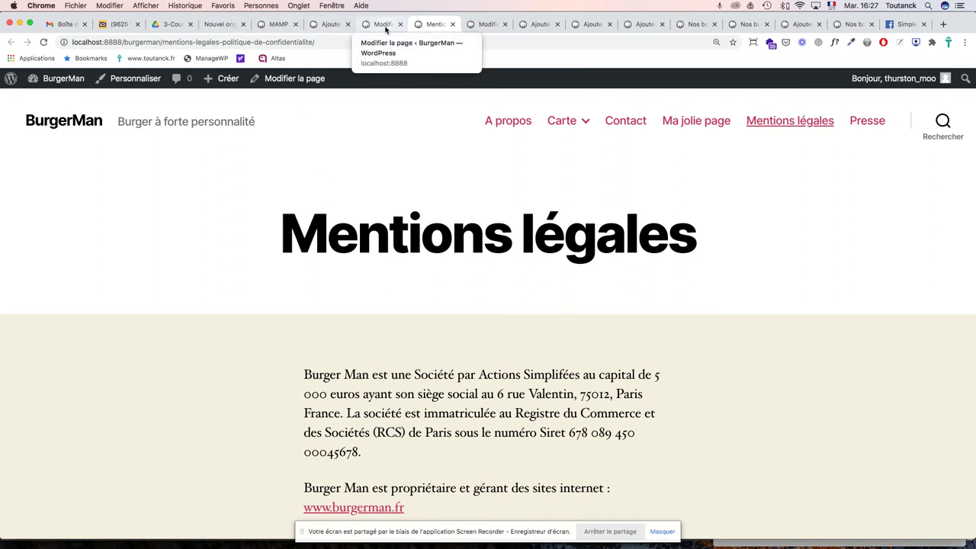
{"action": "mouse_move", "coordinate": [47, 81]}
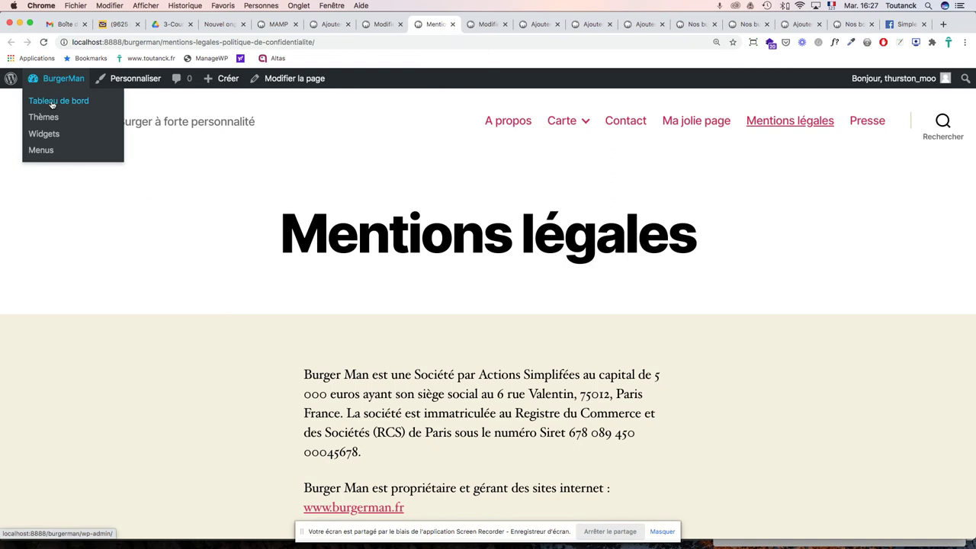
{"action": "left_click", "coordinate": [52, 103]}
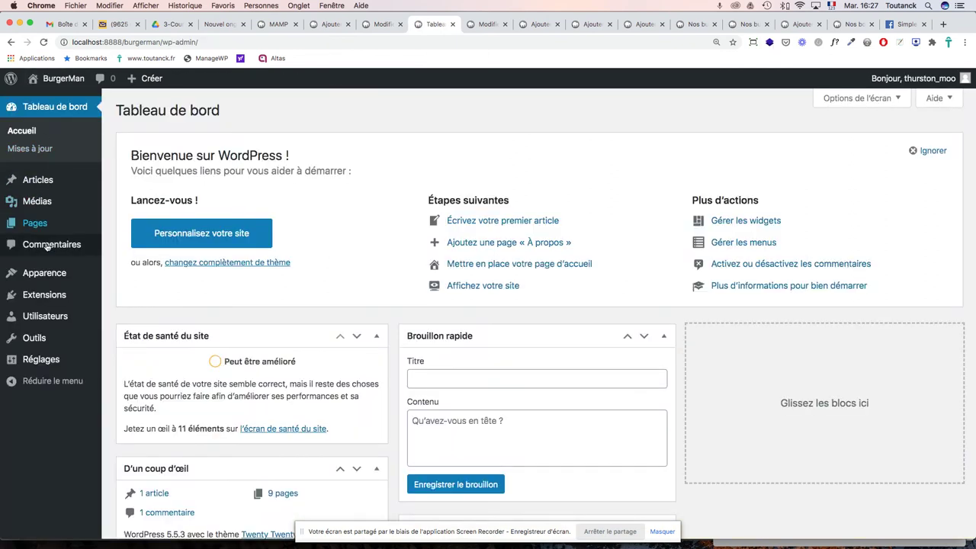
{"action": "left_click", "coordinate": [27, 224]}
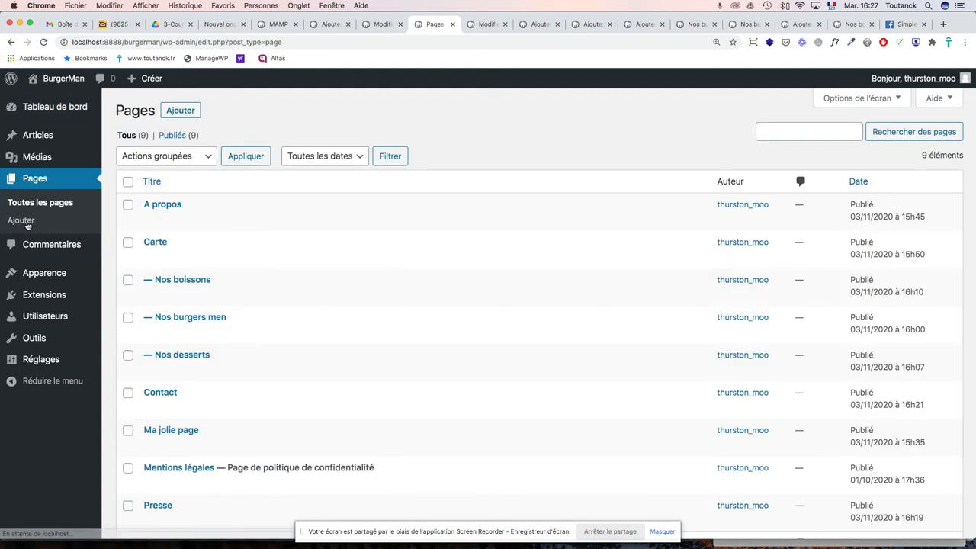
{"action": "scroll", "coordinate": [242, 303], "scroll_direction": "down", "scroll_amount": 3}
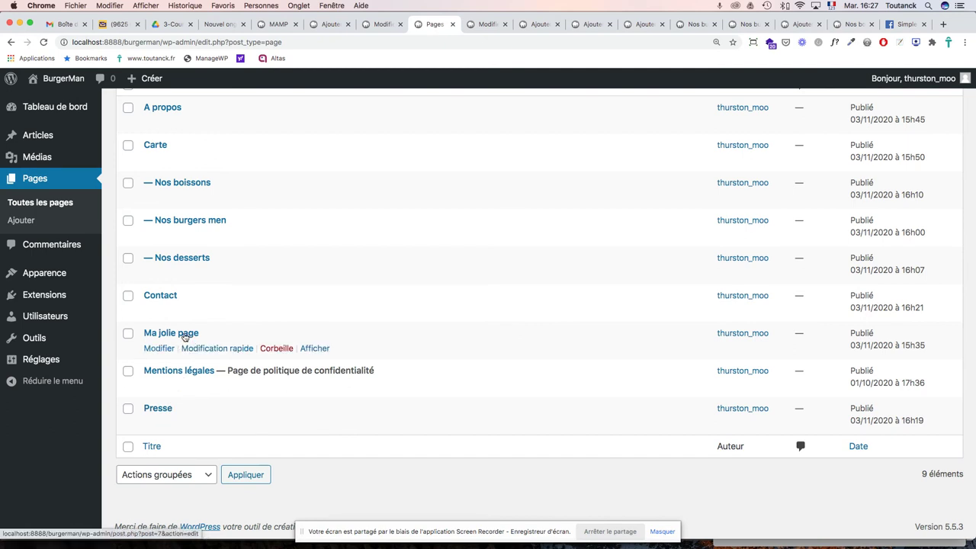
{"action": "left_click", "coordinate": [276, 349]}
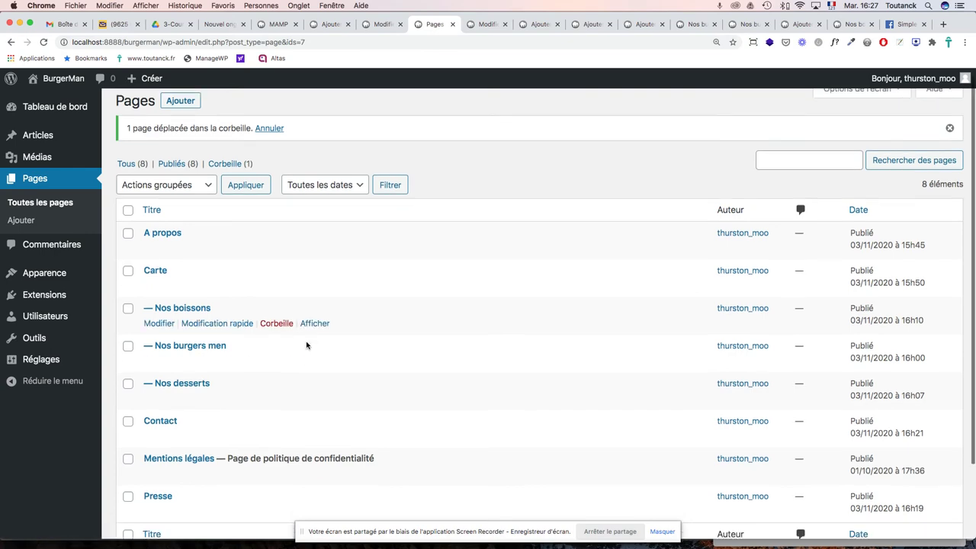
Step: Permanently delete "Ma jolie page" from the pages trash and return to the list of published pages
{"action": "scroll", "coordinate": [307, 345], "scroll_direction": "down", "scroll_amount": 1}
{"action": "scroll", "coordinate": [183, 389], "scroll_direction": "down", "scroll_amount": 1}
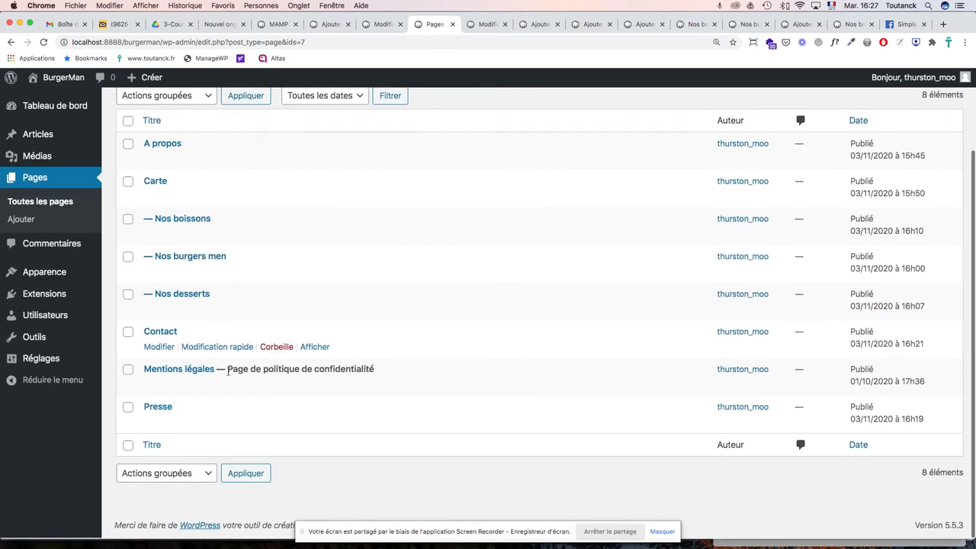
{"action": "scroll", "coordinate": [189, 404], "scroll_direction": "up", "scroll_amount": 2}
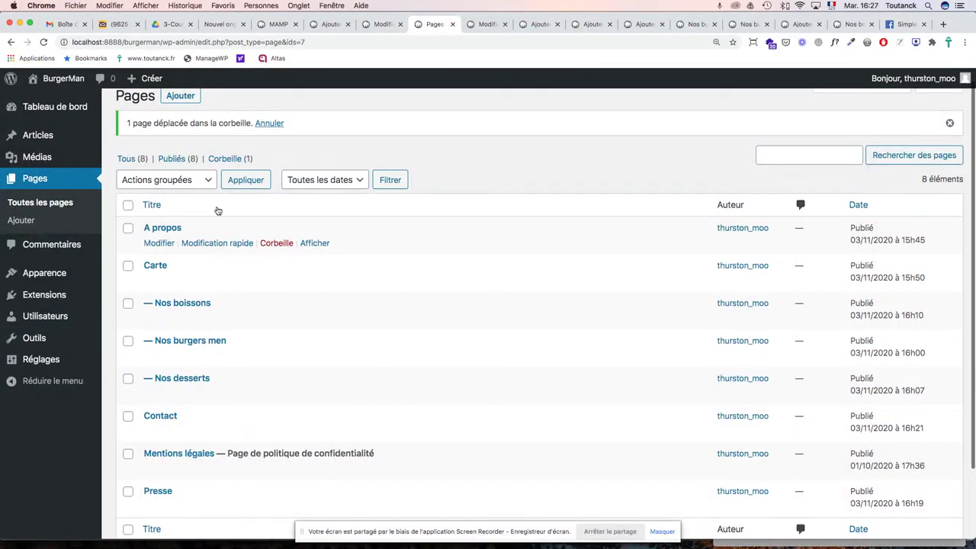
{"action": "left_click", "coordinate": [224, 159]}
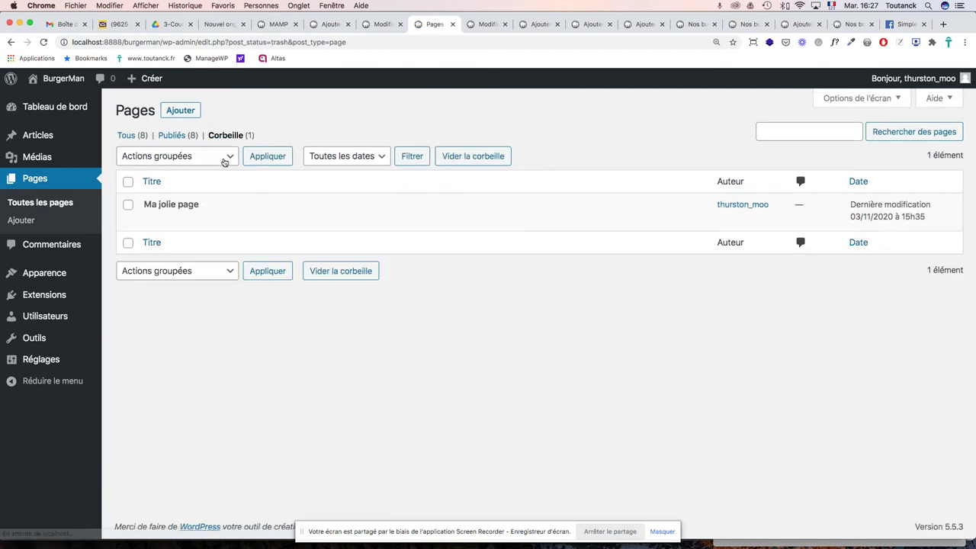
{"action": "left_click", "coordinate": [128, 204]}
{"action": "left_click", "coordinate": [213, 220]}
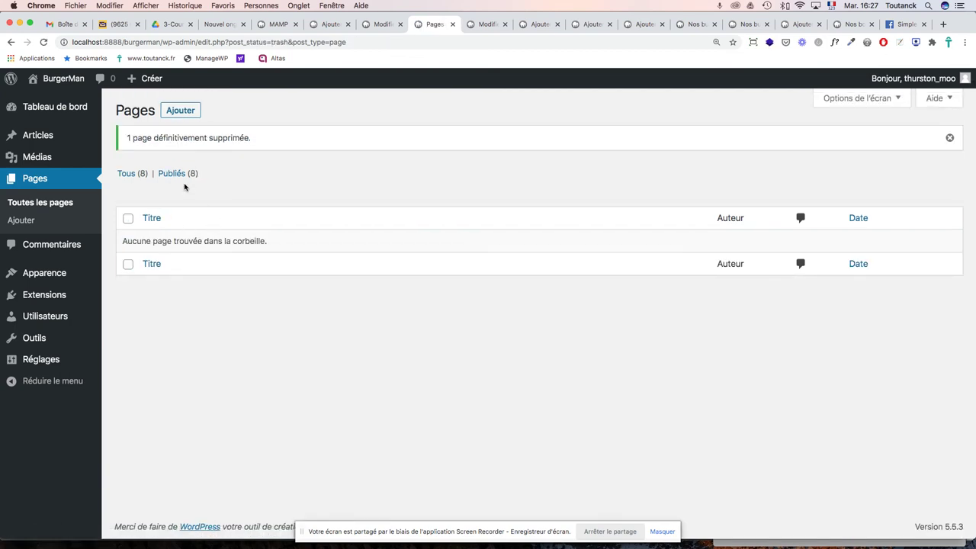
{"action": "left_click", "coordinate": [168, 174]}
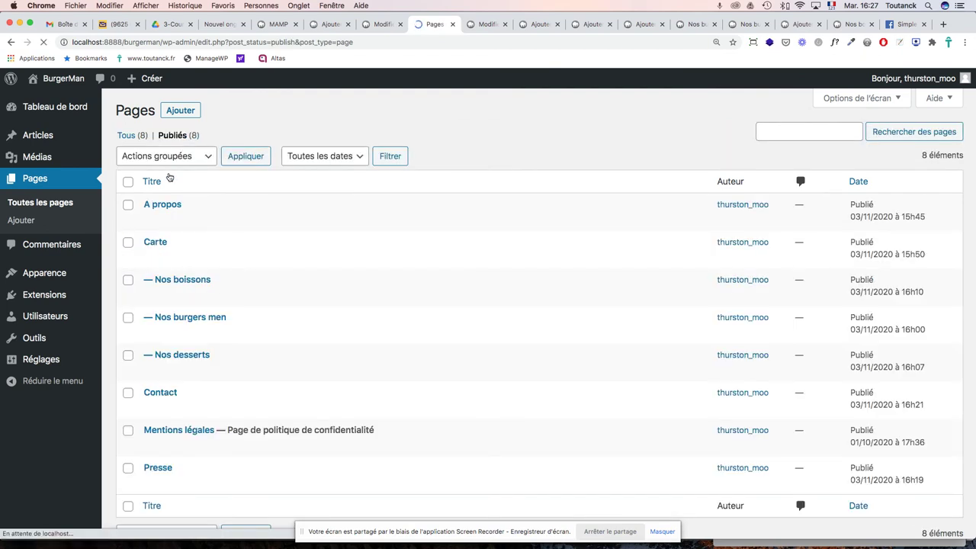
{"action": "scroll", "coordinate": [354, 257], "scroll_direction": "down", "scroll_amount": 3}
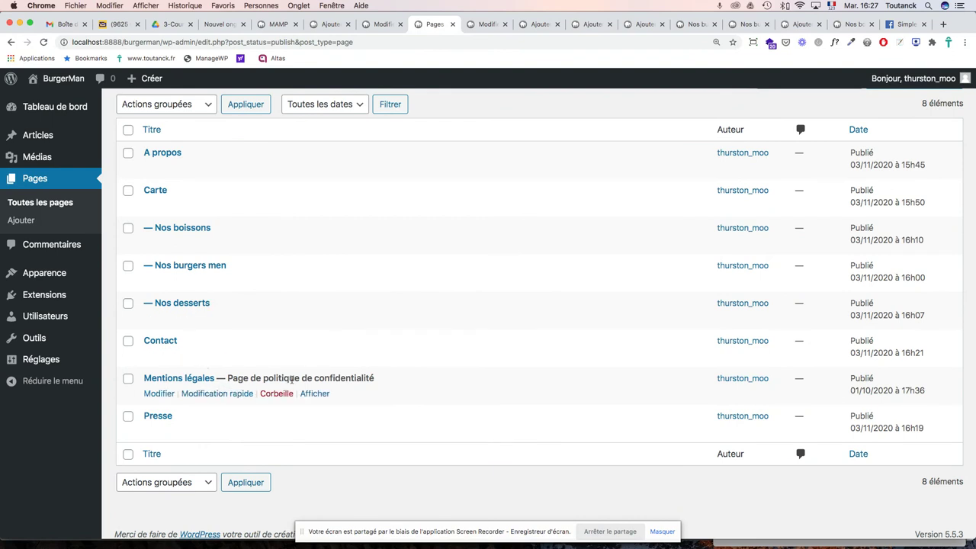
{"action": "scroll", "coordinate": [224, 234], "scroll_direction": "up", "scroll_amount": 3}
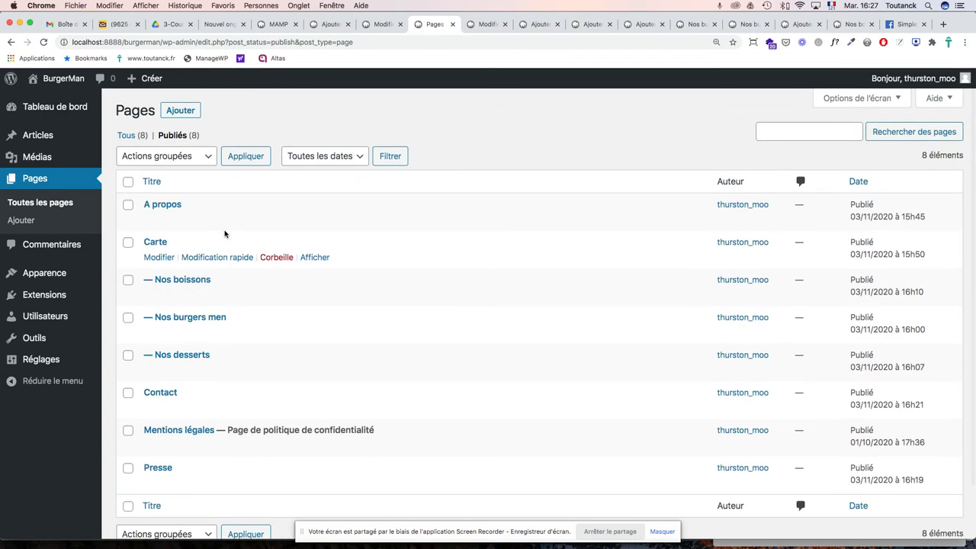
Step: Quick-edit the article "Bonjour tout le monde !" to disallow comments and ping notifications, and update it
{"action": "left_click", "coordinate": [46, 137]}
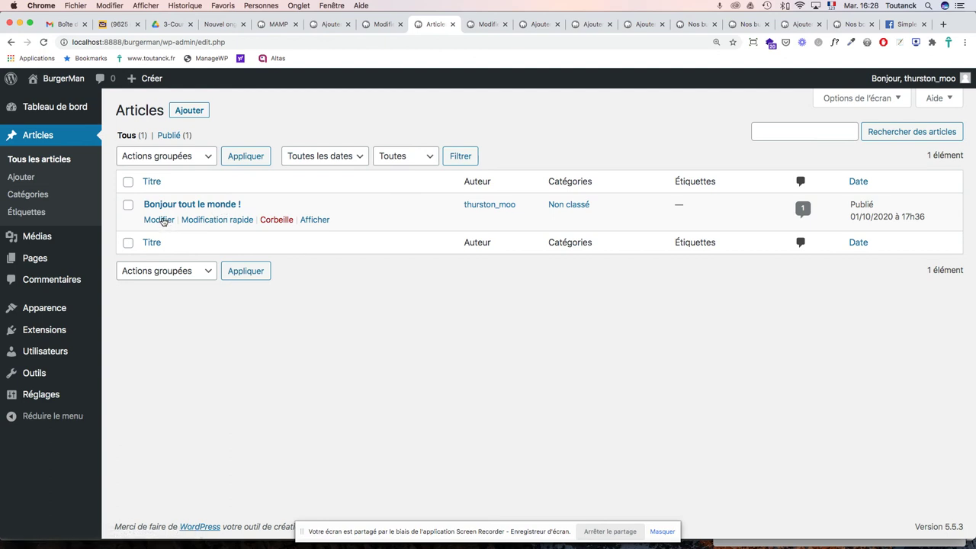
{"action": "left_click", "coordinate": [209, 220]}
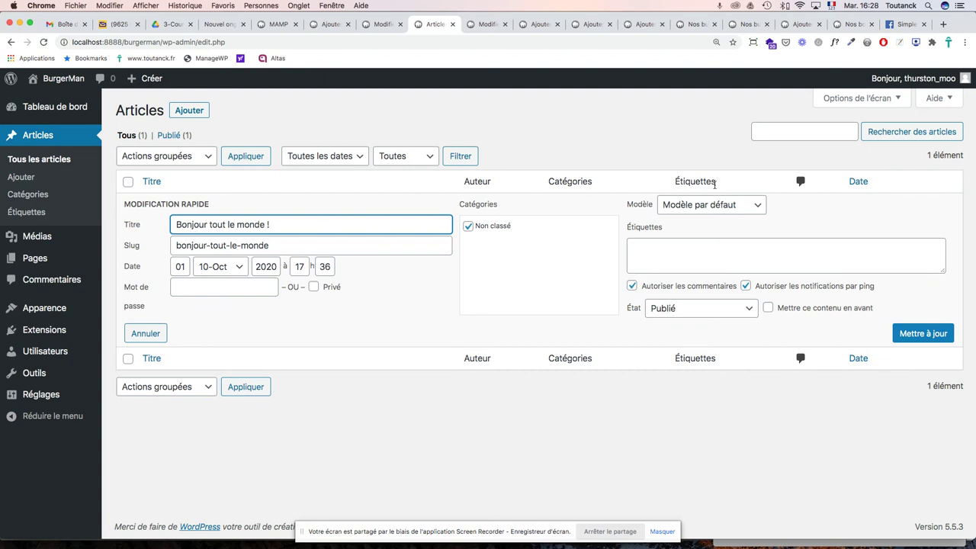
{"action": "left_click", "coordinate": [632, 287]}
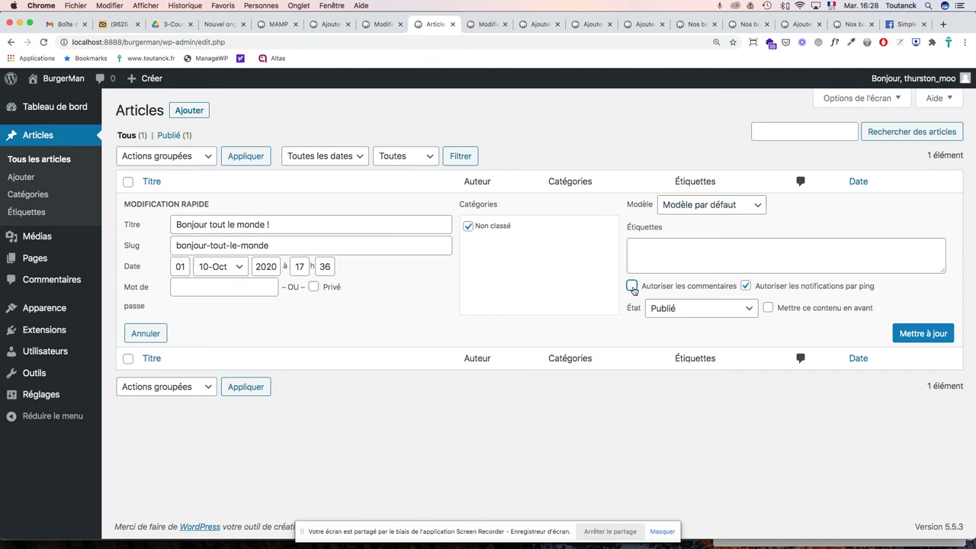
{"action": "left_click", "coordinate": [745, 287]}
{"action": "left_click", "coordinate": [923, 334]}
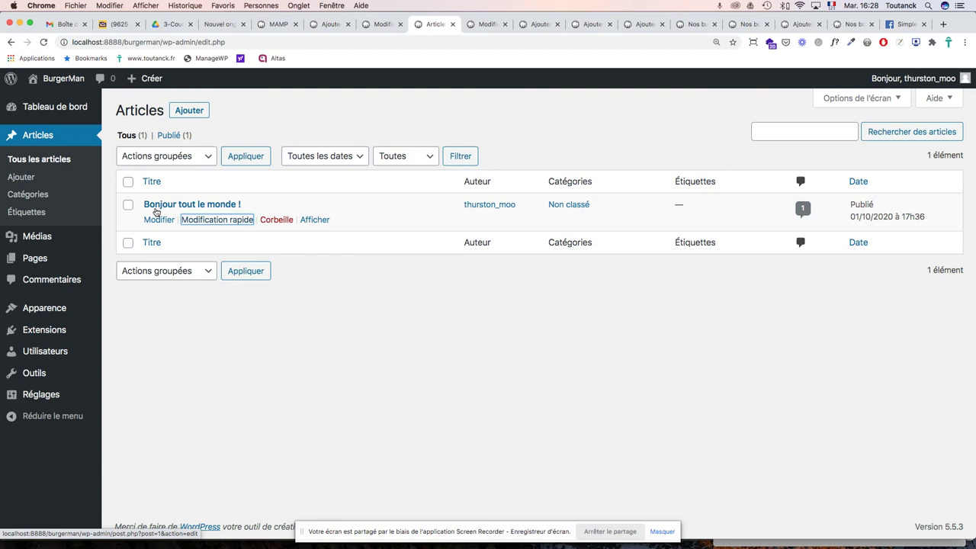
Step: Move the article "Bonjour tout le monde !" to the trash with a bulk action and view the articles trash
{"action": "left_click", "coordinate": [129, 205]}
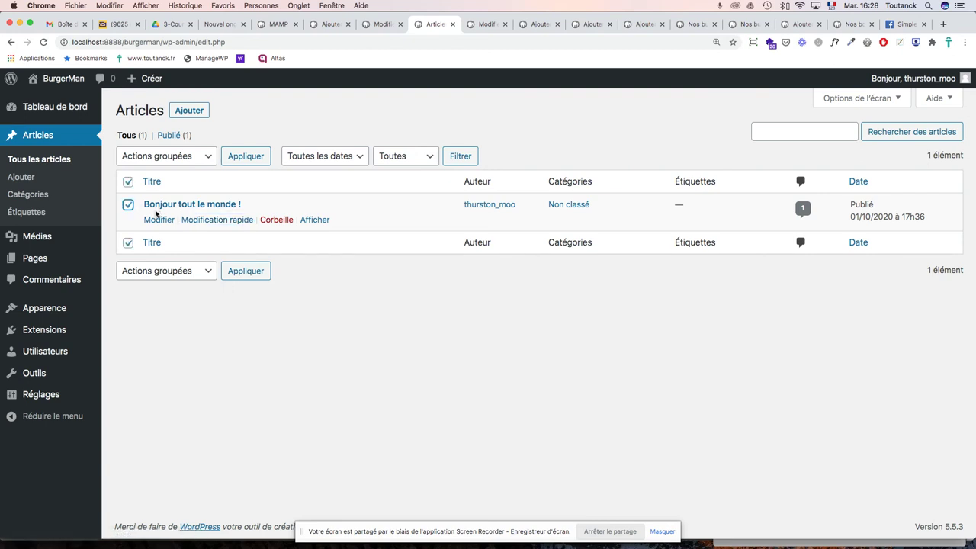
{"action": "left_click", "coordinate": [201, 272]}
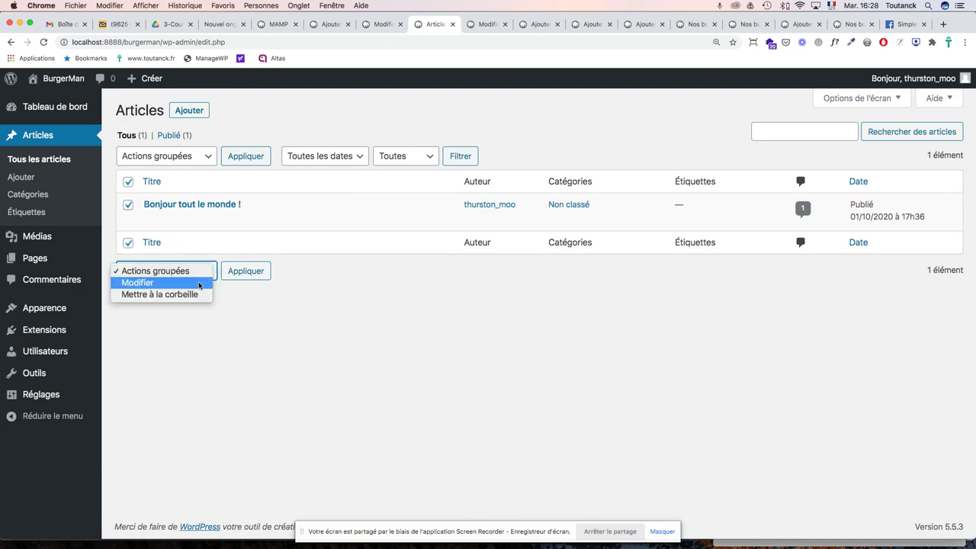
{"action": "left_click", "coordinate": [195, 295]}
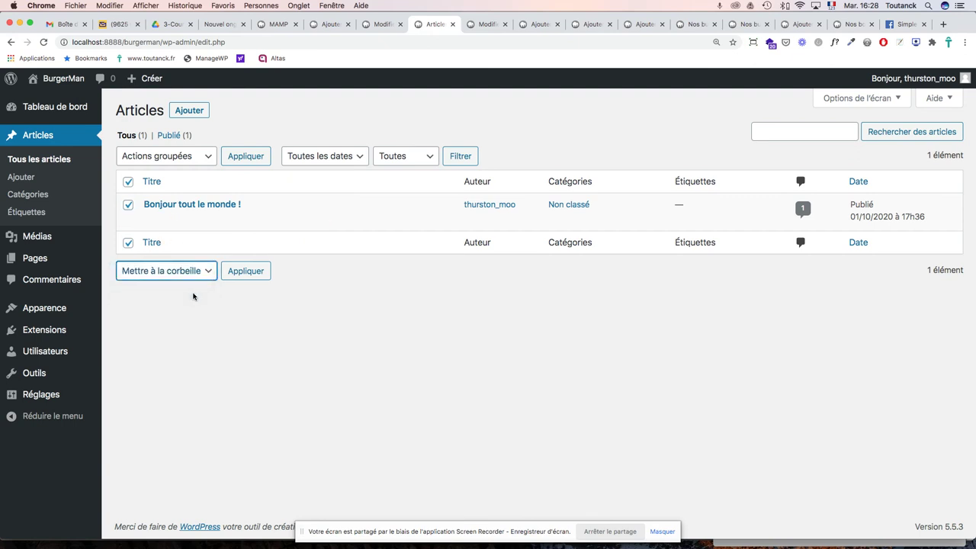
{"action": "left_click", "coordinate": [237, 276]}
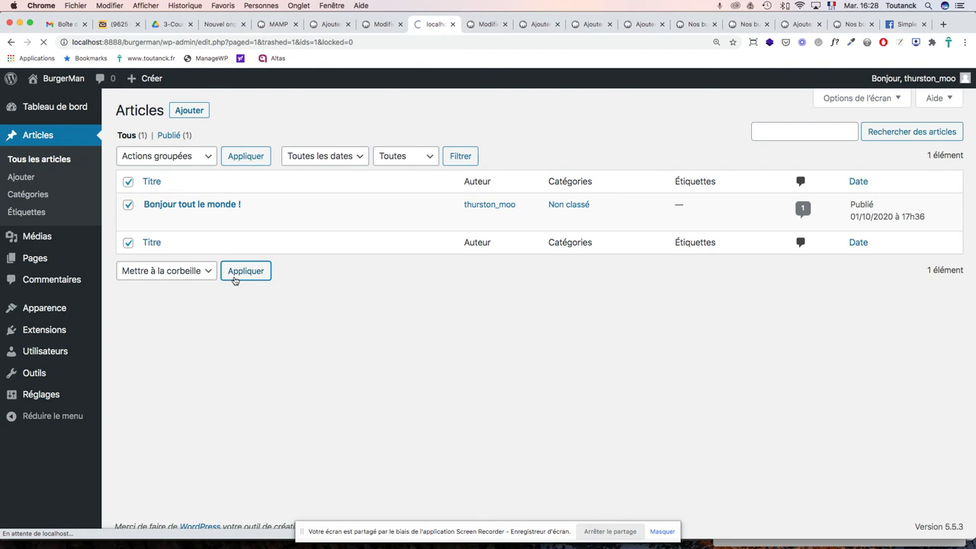
{"action": "left_click", "coordinate": [181, 175]}
{"action": "mouse_move", "coordinate": [273, 217]}
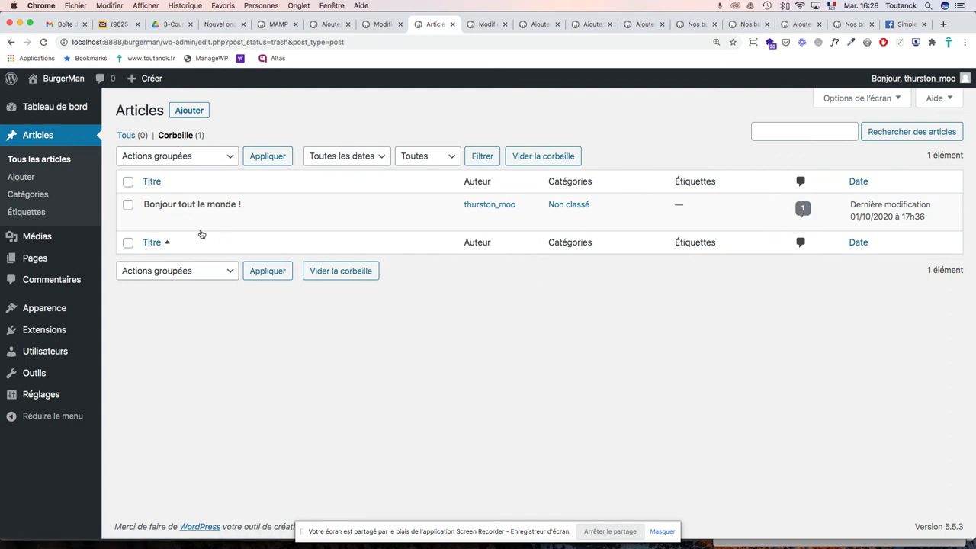
{"action": "left_click", "coordinate": [128, 137]}
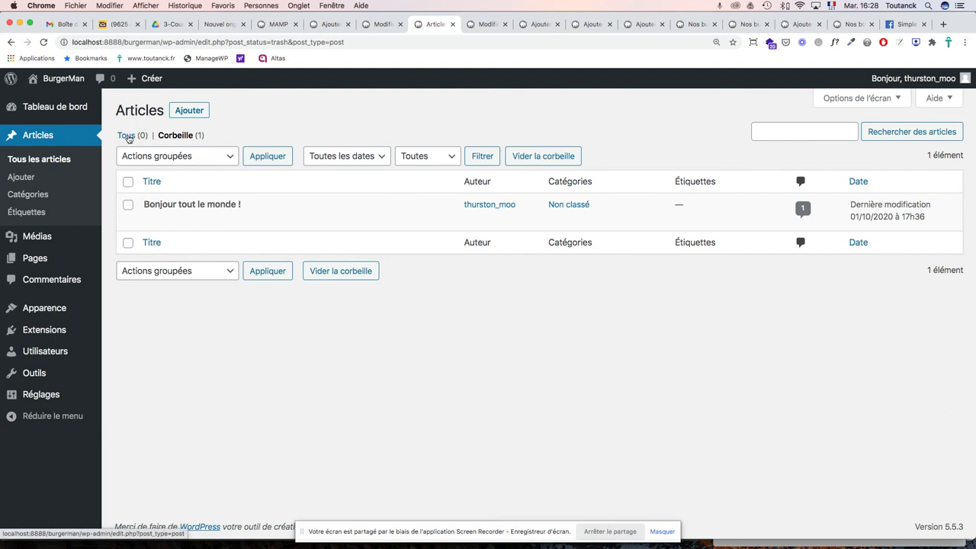
Step: Start a new article and look through its category options and its tag options
{"action": "left_click", "coordinate": [198, 115]}
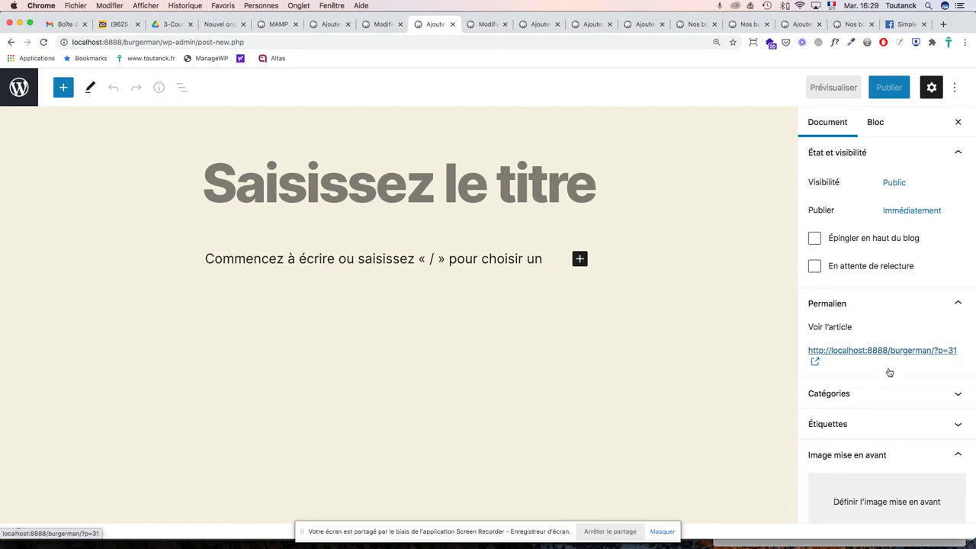
{"action": "left_click", "coordinate": [824, 401]}
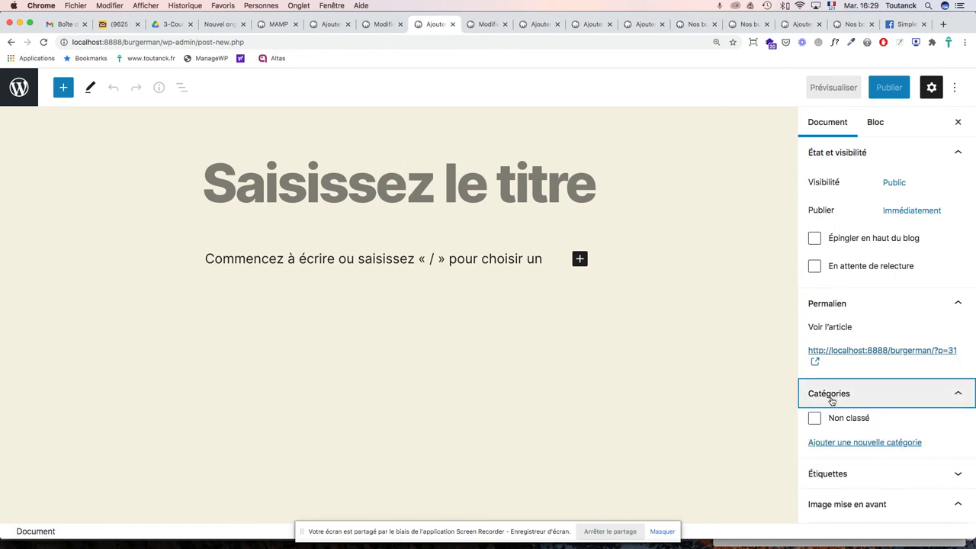
{"action": "left_click", "coordinate": [833, 400]}
{"action": "left_click", "coordinate": [835, 424]}
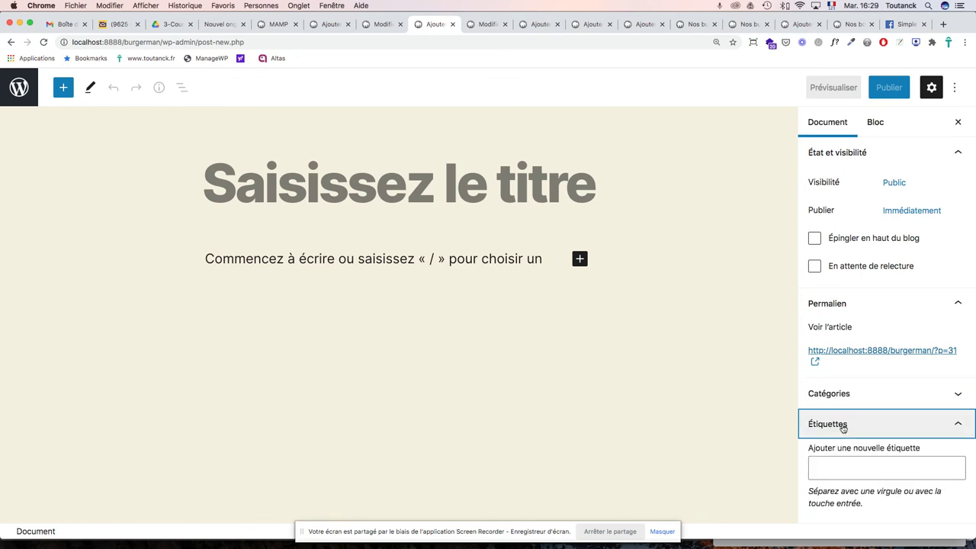
Step: Look through the new article's featured image, excerpt, comment and template options, and return to the articles list
{"action": "scroll", "coordinate": [872, 407], "scroll_direction": "down", "scroll_amount": 3}
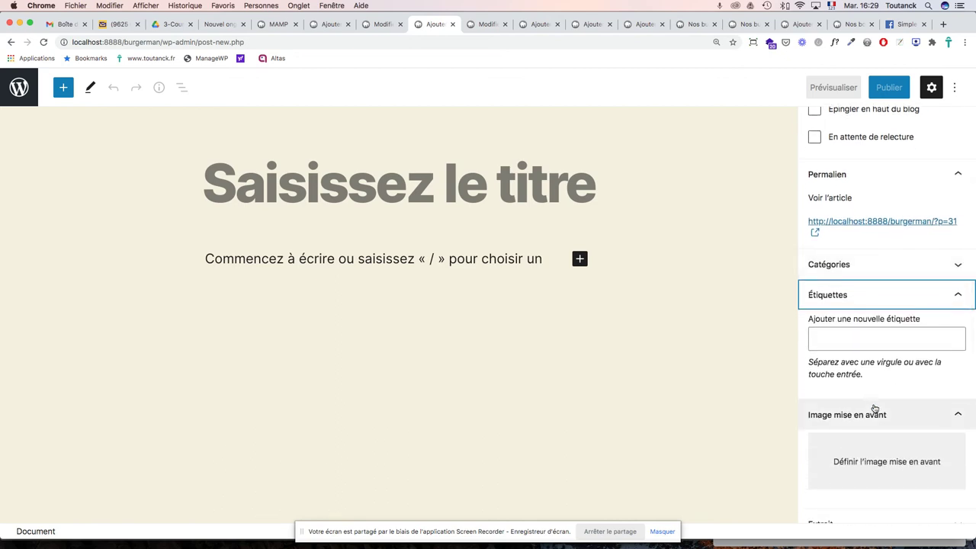
{"action": "scroll", "coordinate": [875, 410], "scroll_direction": "down", "scroll_amount": 3}
{"action": "scroll", "coordinate": [848, 355], "scroll_direction": "down", "scroll_amount": 3}
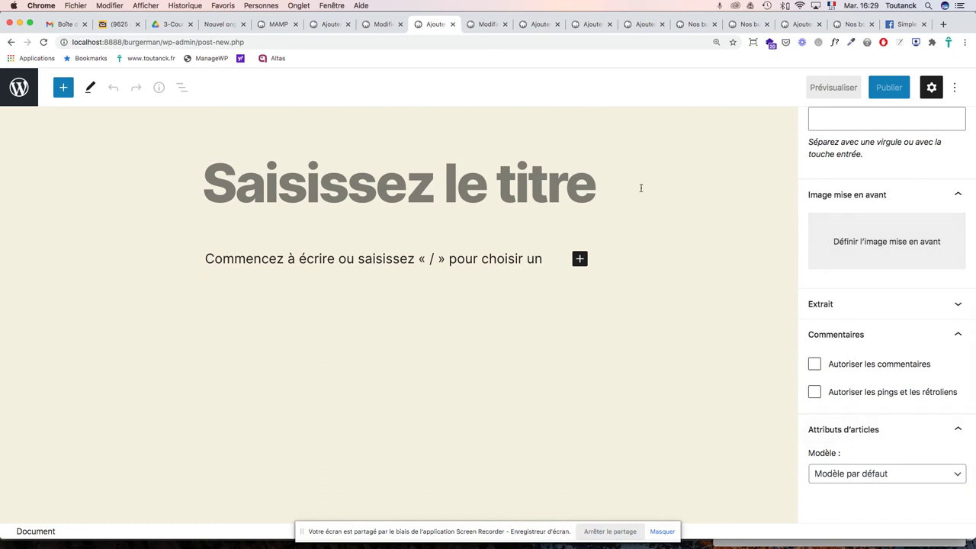
{"action": "left_click", "coordinate": [24, 88]}
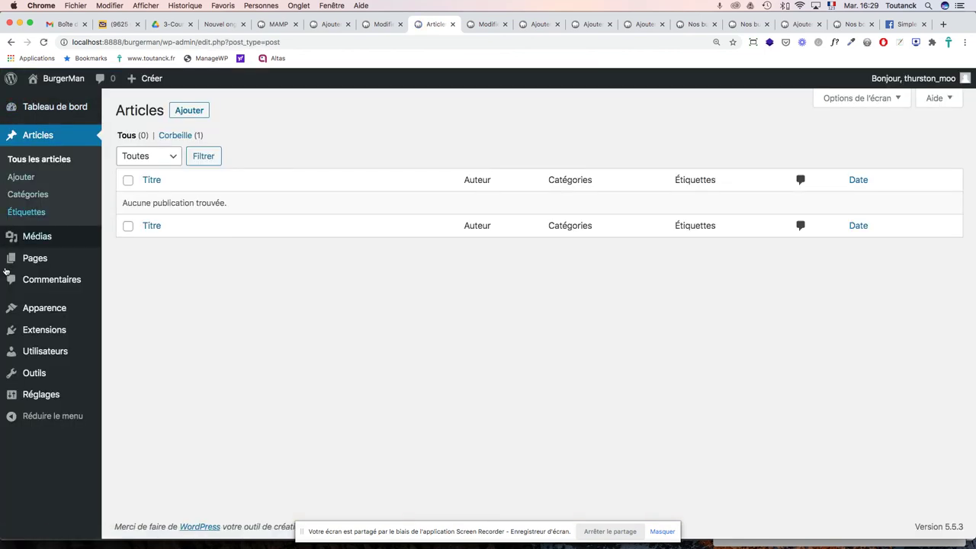
Step: Review the site's general settings from the title and slogan down to the date and time formats
{"action": "left_click", "coordinate": [42, 398]}
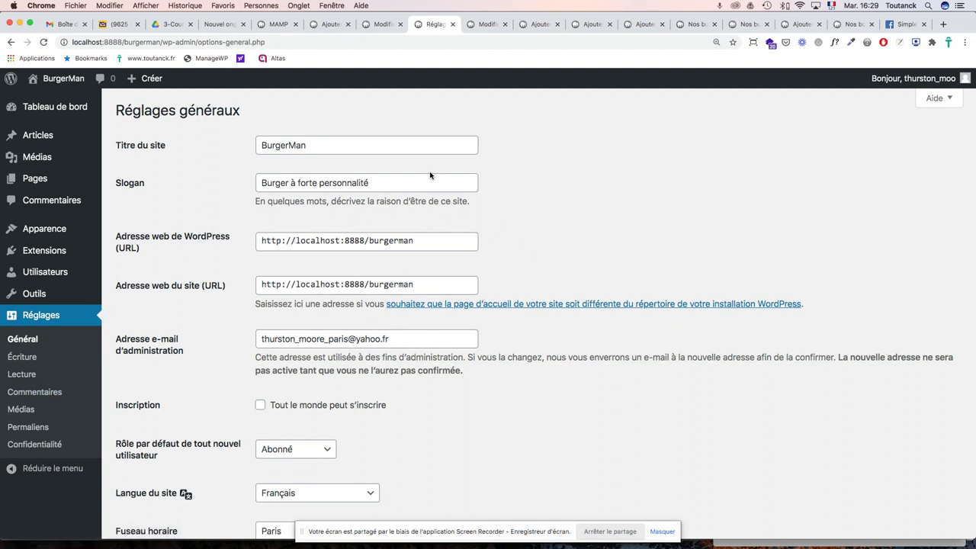
{"action": "scroll", "coordinate": [484, 246], "scroll_direction": "down", "scroll_amount": 5}
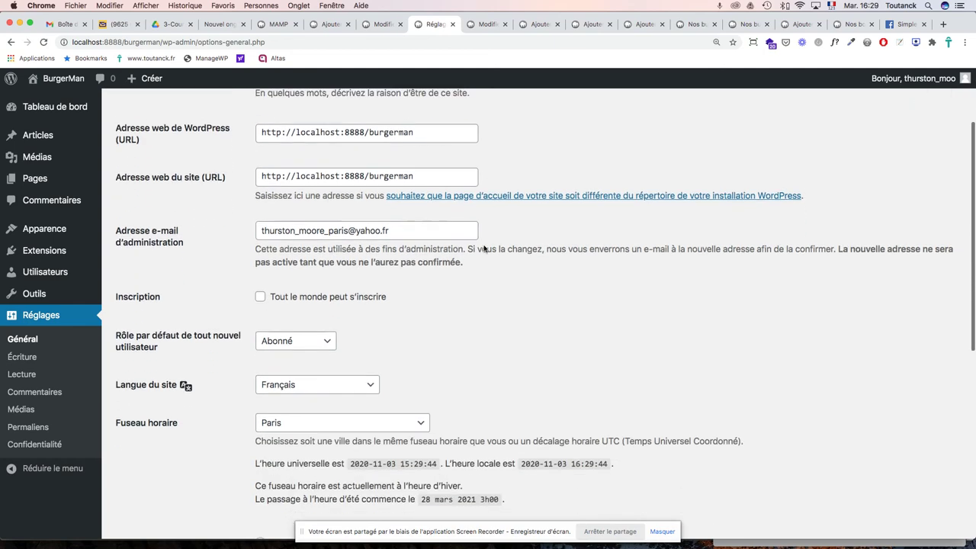
{"action": "scroll", "coordinate": [483, 248], "scroll_direction": "down", "scroll_amount": 5}
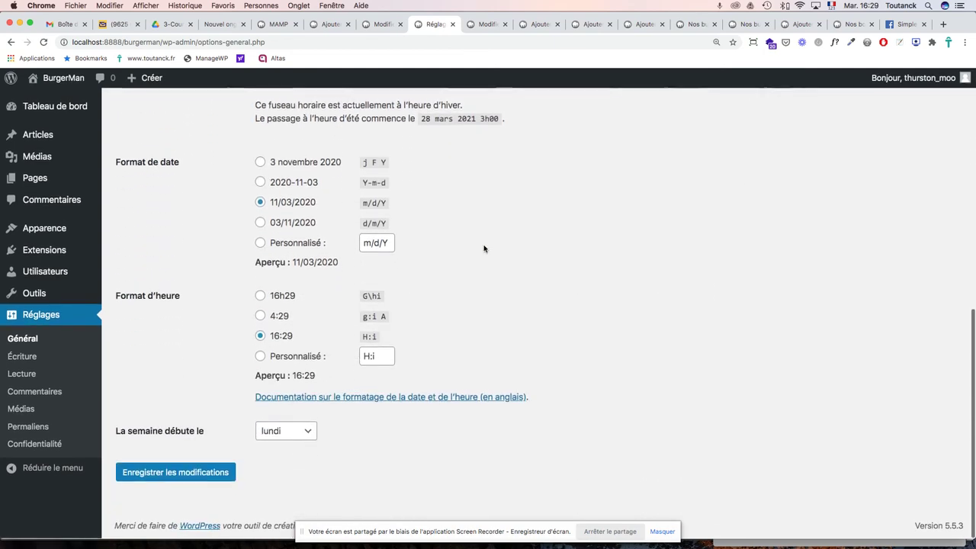
Step: Review the writing settings, including the choices for the articles' default category, and the reading settings
{"action": "left_click", "coordinate": [22, 358]}
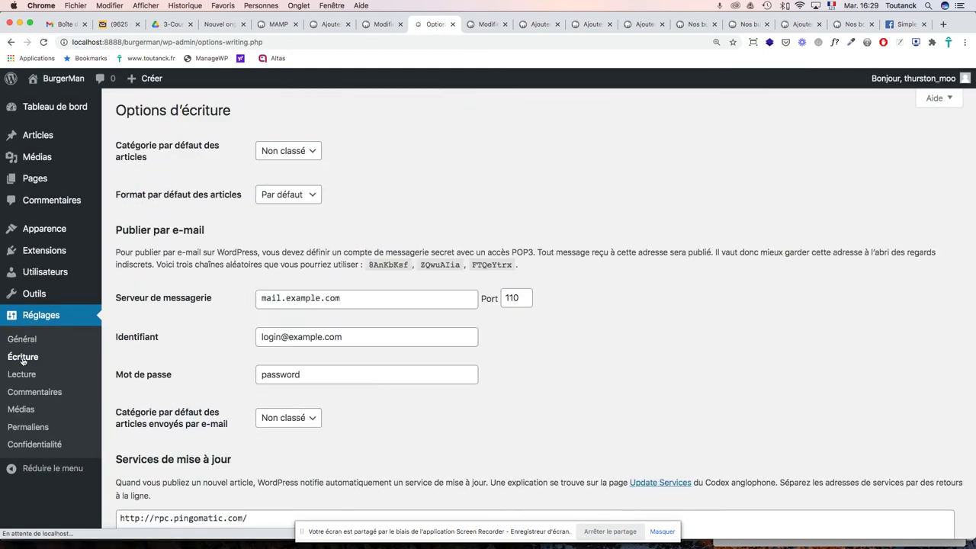
{"action": "left_click", "coordinate": [298, 153]}
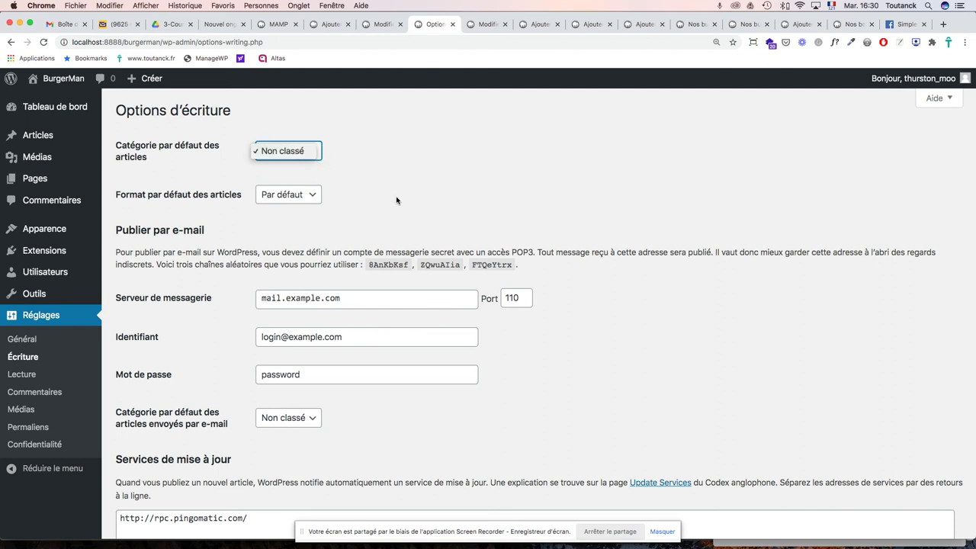
{"action": "left_click", "coordinate": [617, 381]}
{"action": "scroll", "coordinate": [618, 381], "scroll_direction": "down", "scroll_amount": 3}
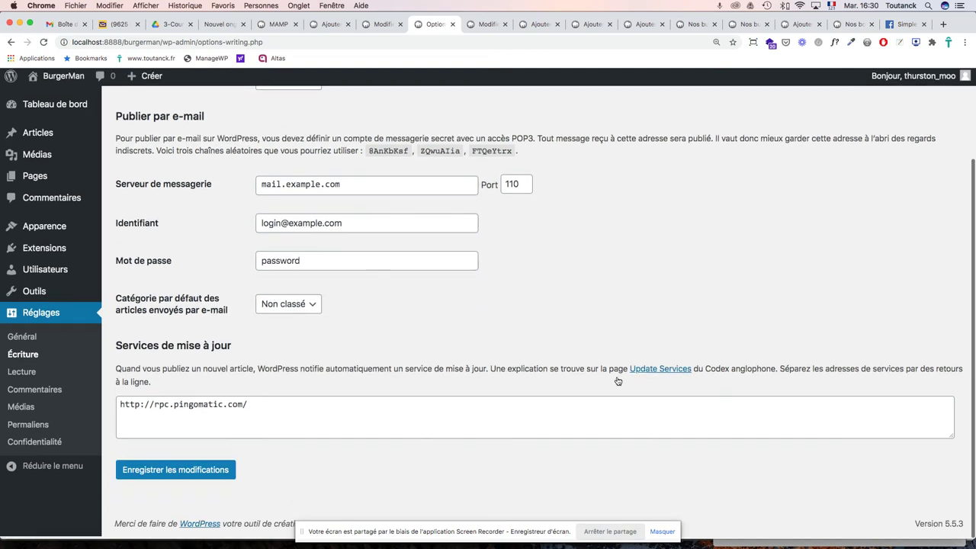
{"action": "left_click", "coordinate": [25, 376]}
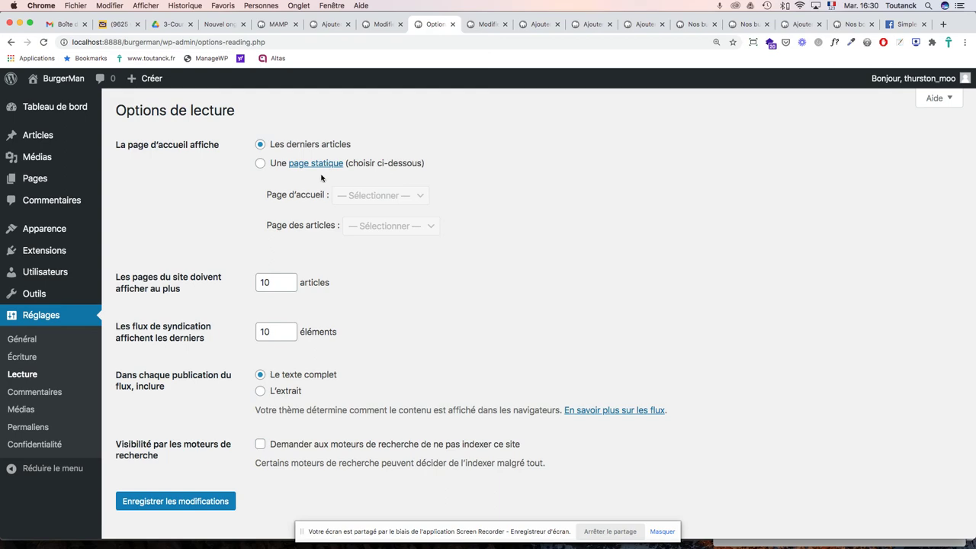
{"action": "scroll", "coordinate": [371, 326], "scroll_direction": "down", "scroll_amount": 2}
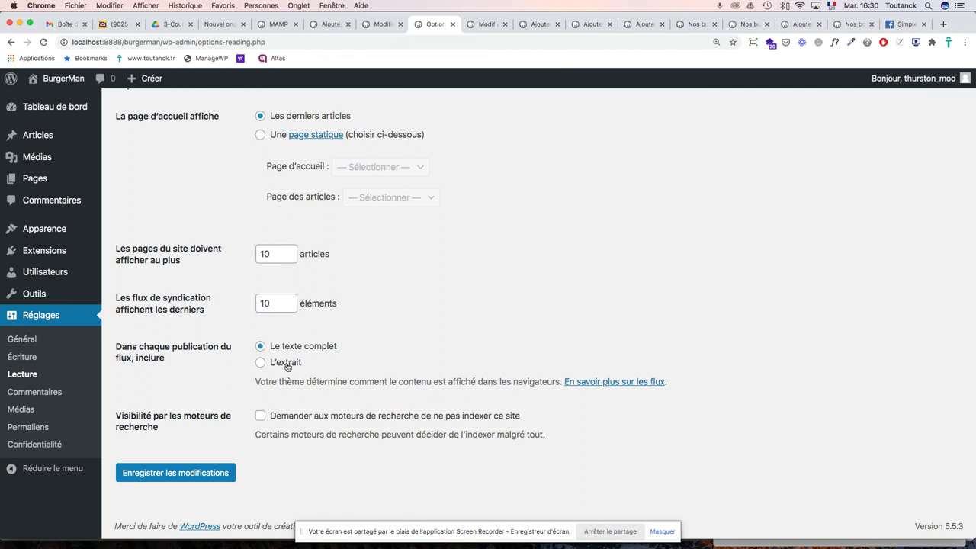
Step: Review the comment settings, from the default publication options and moderation rules down to the default avatar
{"action": "left_click", "coordinate": [26, 394]}
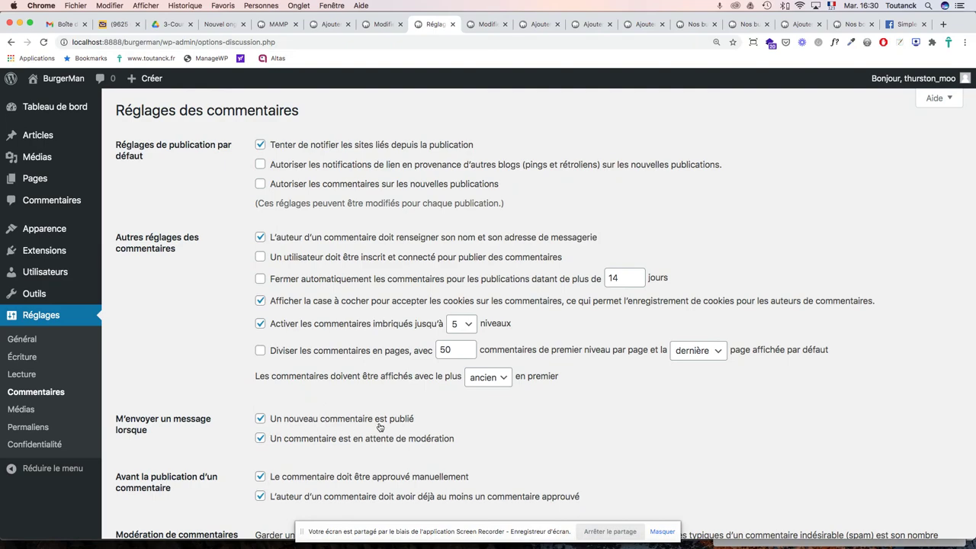
{"action": "scroll", "coordinate": [374, 412], "scroll_direction": "down", "scroll_amount": 3}
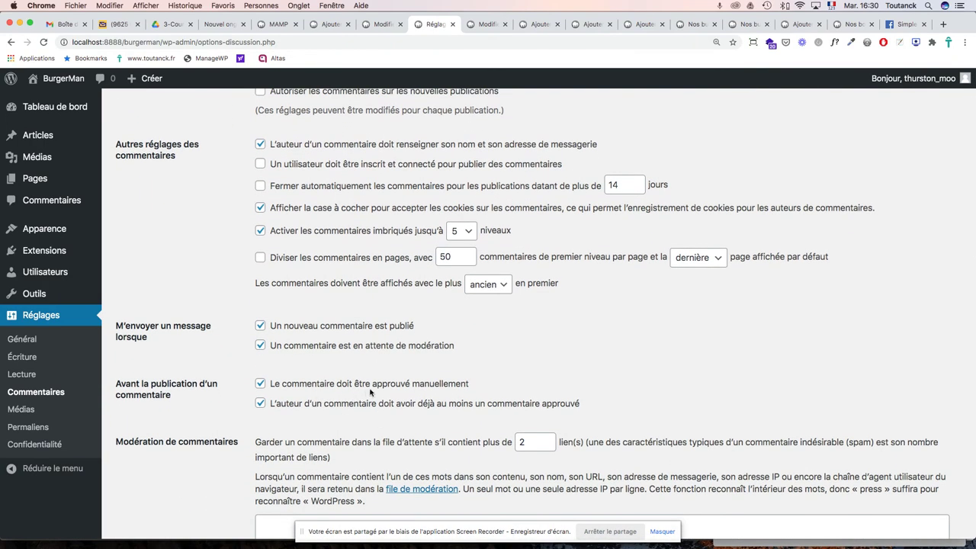
{"action": "scroll", "coordinate": [355, 421], "scroll_direction": "down", "scroll_amount": 1}
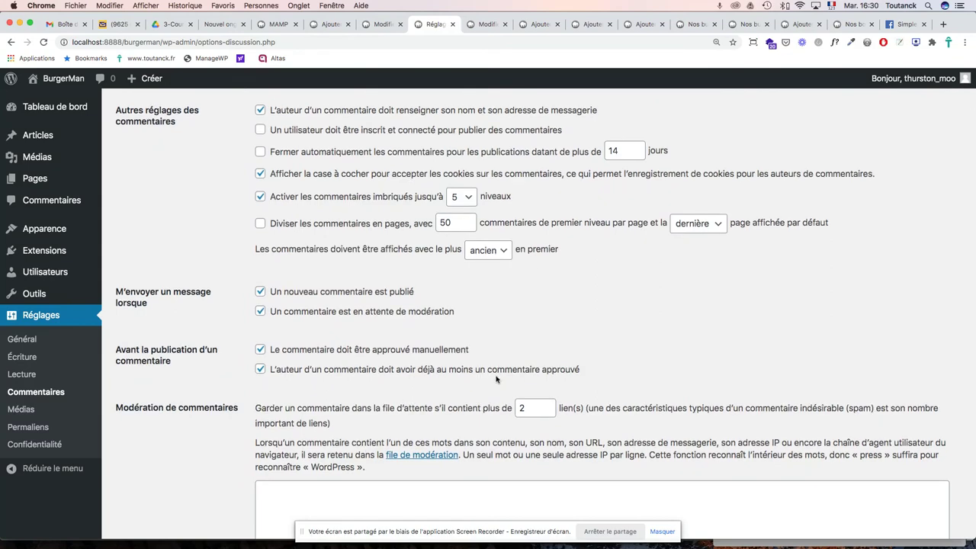
{"action": "scroll", "coordinate": [510, 379], "scroll_direction": "up", "scroll_amount": 4}
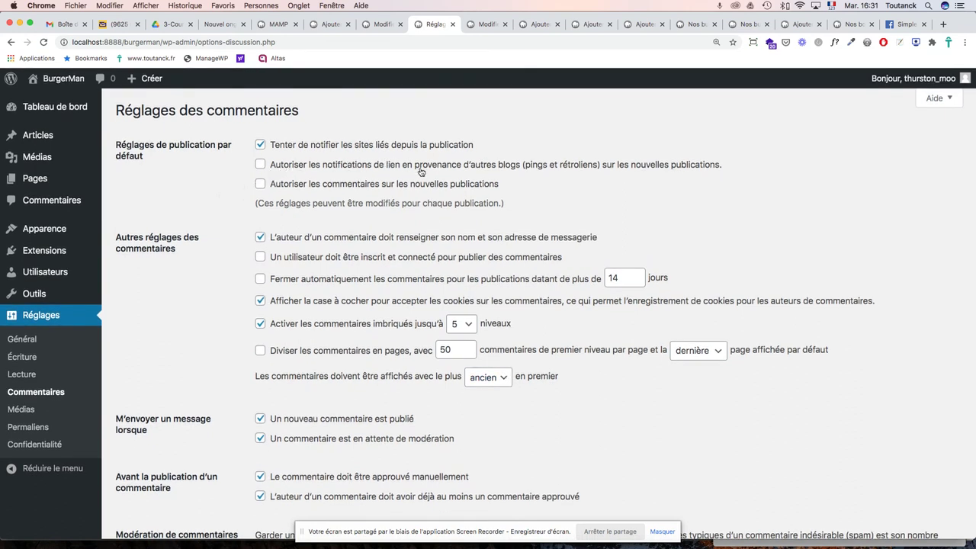
{"action": "scroll", "coordinate": [383, 218], "scroll_direction": "down", "scroll_amount": 15}
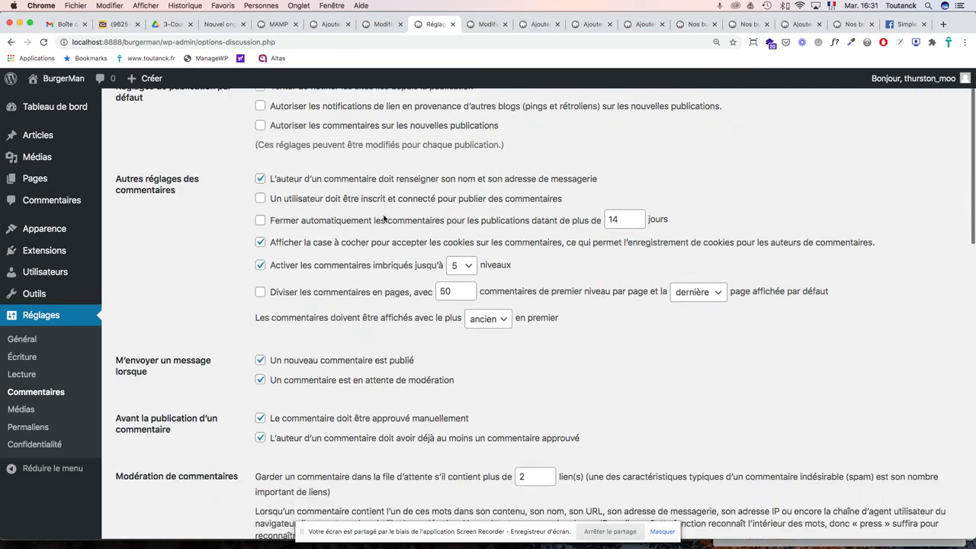
{"action": "scroll", "coordinate": [384, 216], "scroll_direction": "down", "scroll_amount": 2}
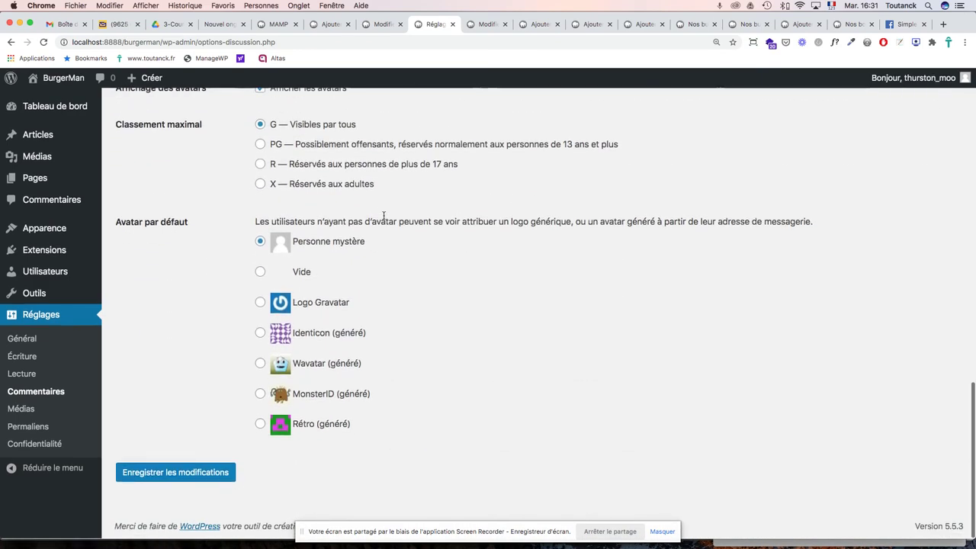
Step: Review the media settings for image sizes and the organisation of uploaded files
{"action": "left_click", "coordinate": [22, 410]}
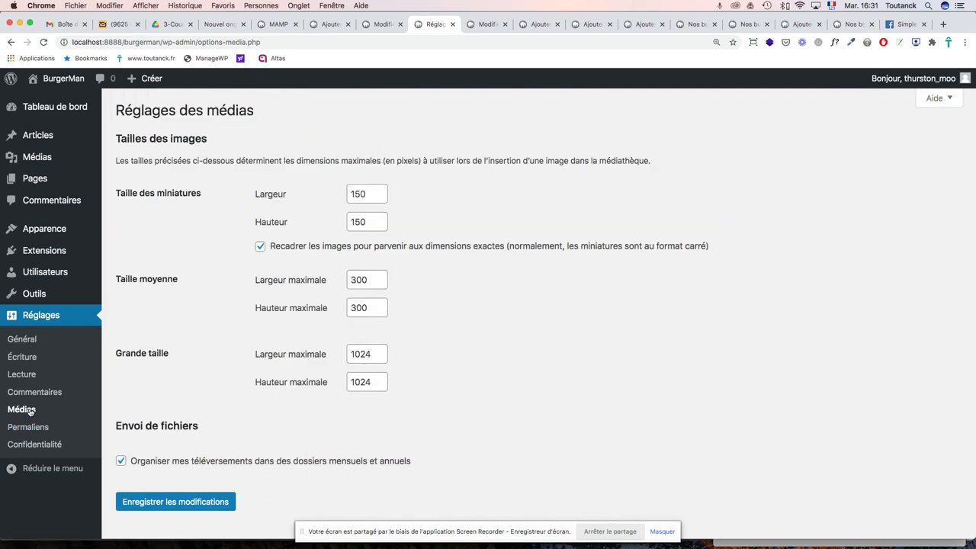
{"action": "scroll", "coordinate": [362, 339], "scroll_direction": "down", "scroll_amount": 1}
{"action": "scroll", "coordinate": [363, 339], "scroll_direction": "down", "scroll_amount": 1}
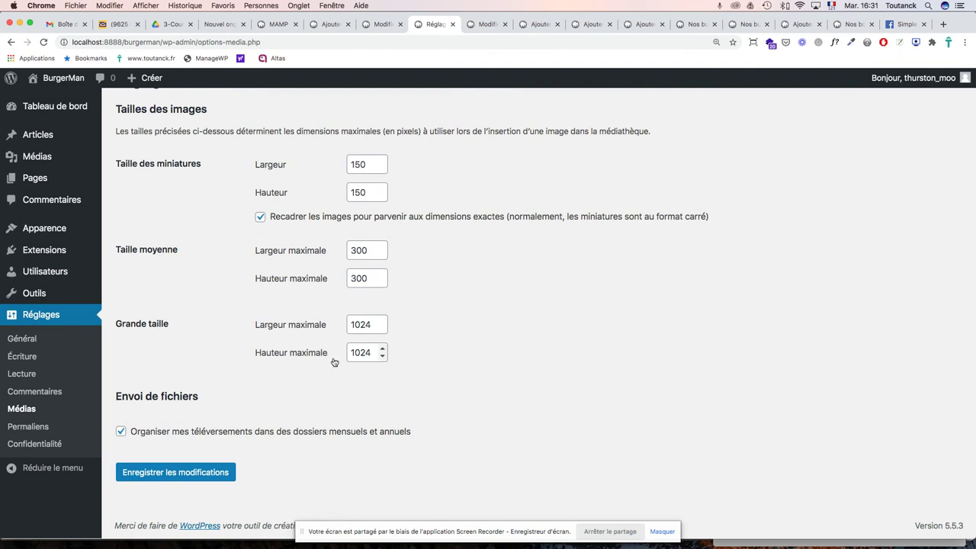
Step: Review the permalink settings, including the common structures, available tags and optional category and tag prefixes
{"action": "left_click", "coordinate": [31, 428]}
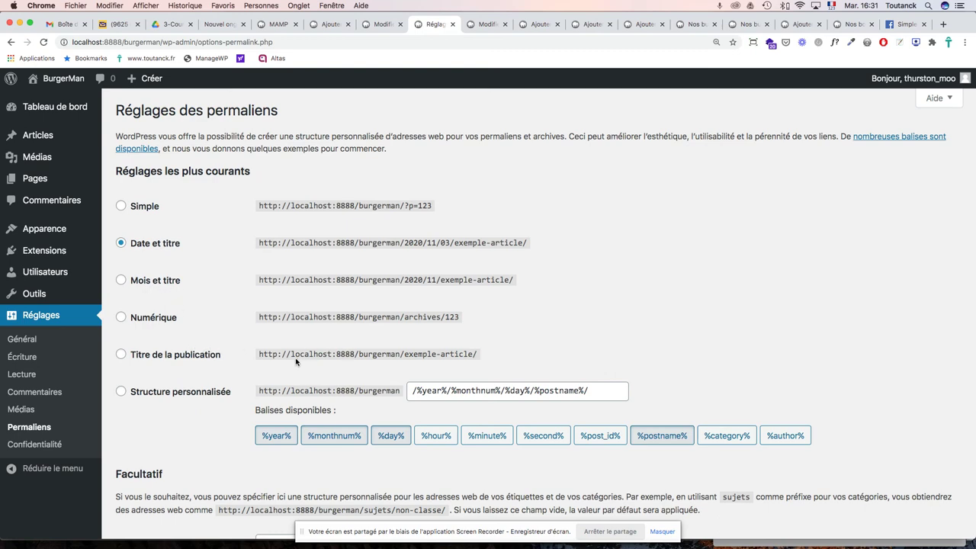
{"action": "scroll", "coordinate": [295, 362], "scroll_direction": "down", "scroll_amount": 3}
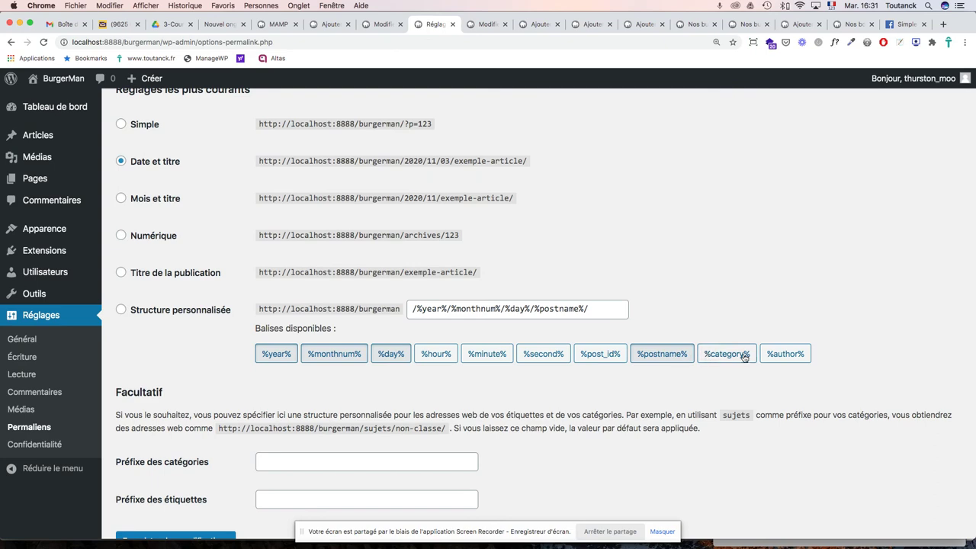
{"action": "scroll", "coordinate": [694, 372], "scroll_direction": "down", "scroll_amount": 2}
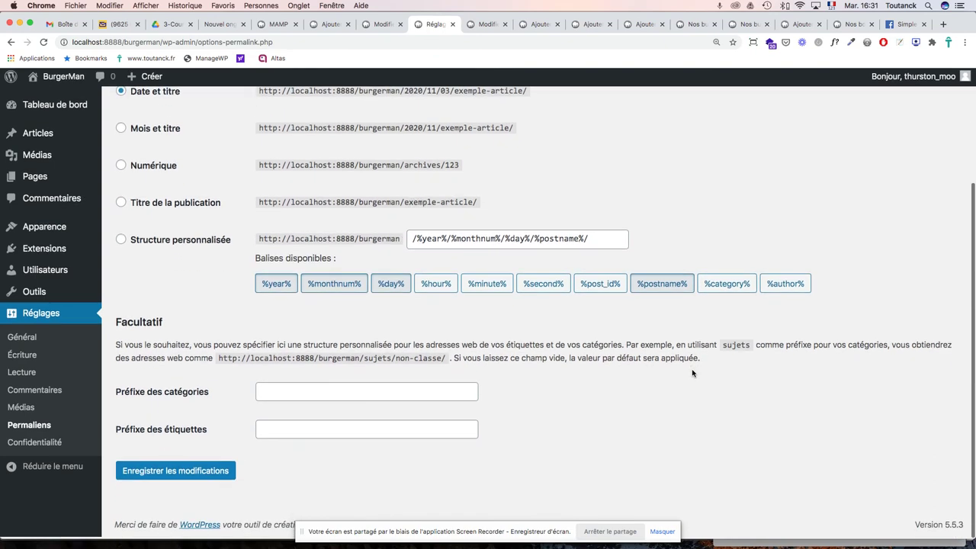
{"action": "scroll", "coordinate": [693, 372], "scroll_direction": "up", "scroll_amount": 4}
Step: Start a new article and switch to the Acrobat PDF containing the "Dark vador Burger" content
{"action": "mouse_move", "coordinate": [38, 137]}
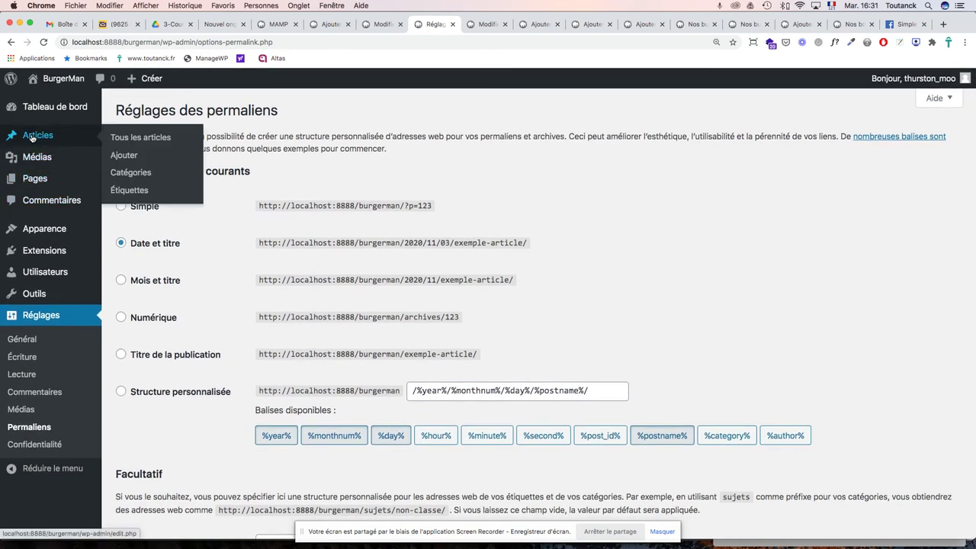
{"action": "left_click", "coordinate": [125, 156]}
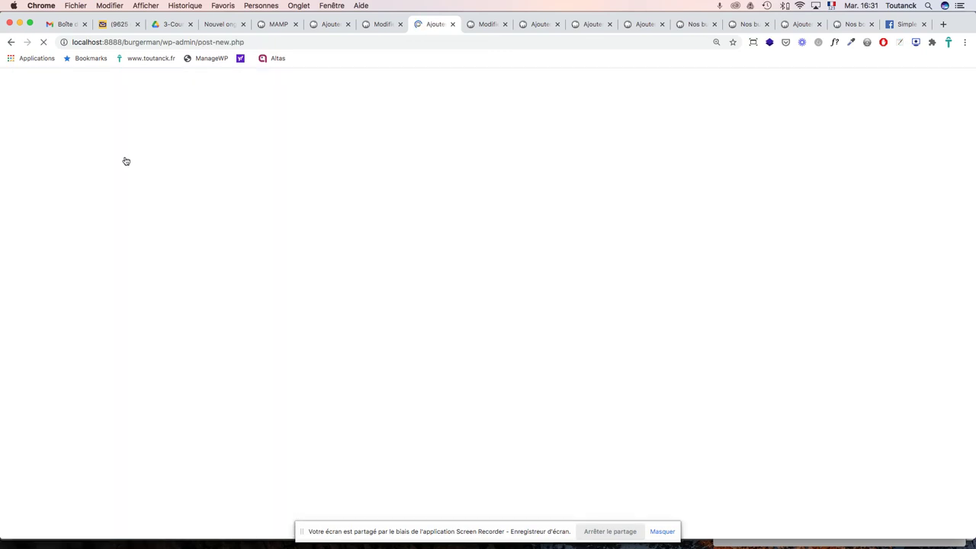
{"action": "key", "text": "super+Tab"}
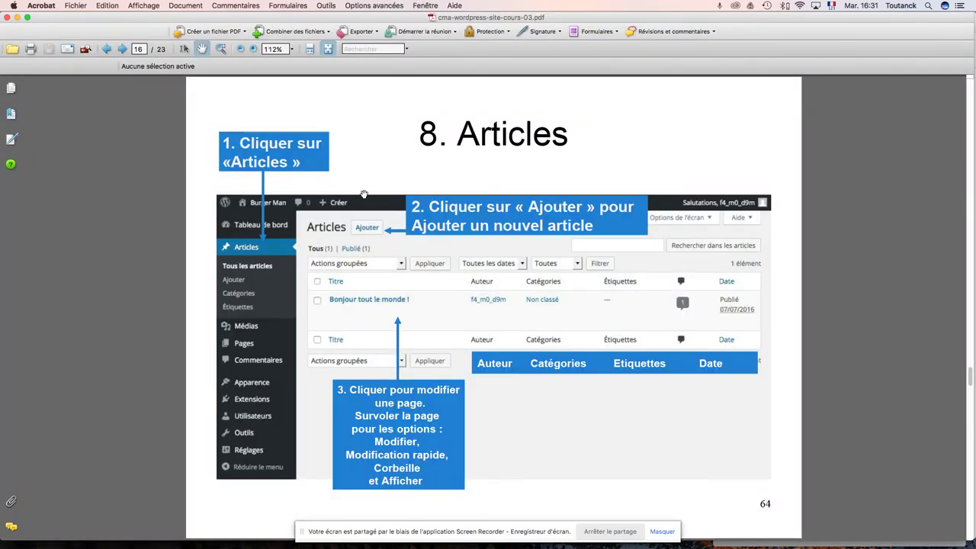
{"action": "mouse_move", "coordinate": [910, 540]}
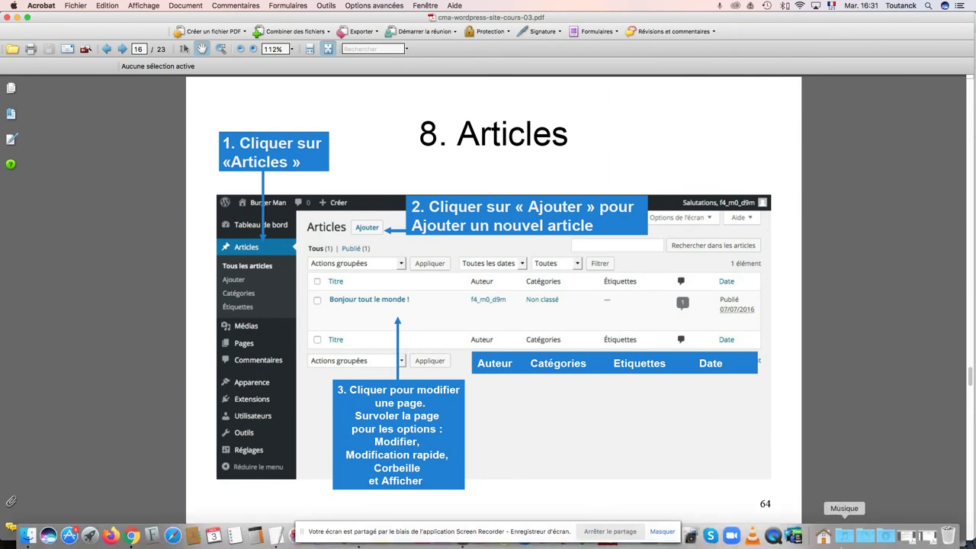
{"action": "left_click", "coordinate": [907, 538]}
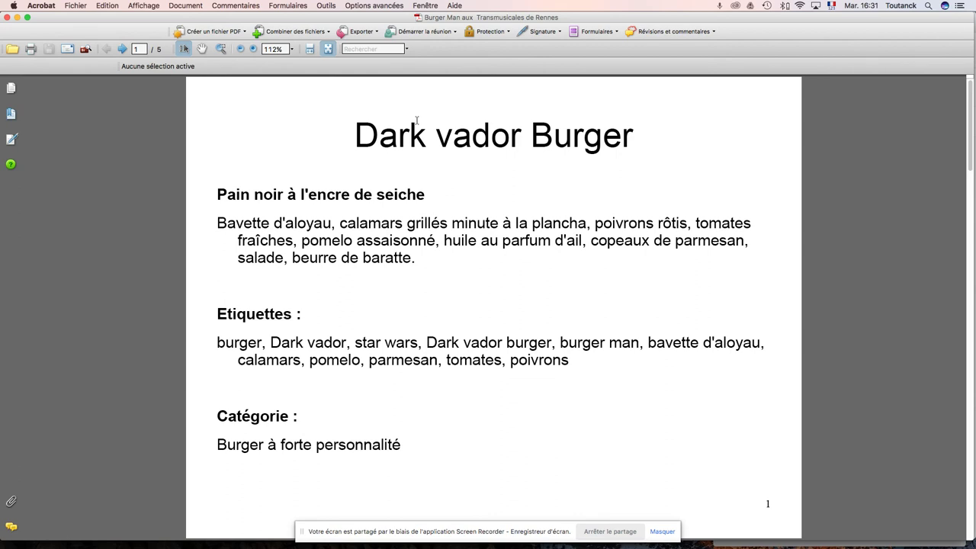
Step: Copy the burger's title from the PDF into the new article's title in Chrome and correct it to "Dark Vador Burger"
{"action": "left_click_drag", "start_coordinate": [356, 135], "coordinate": [632, 138]}
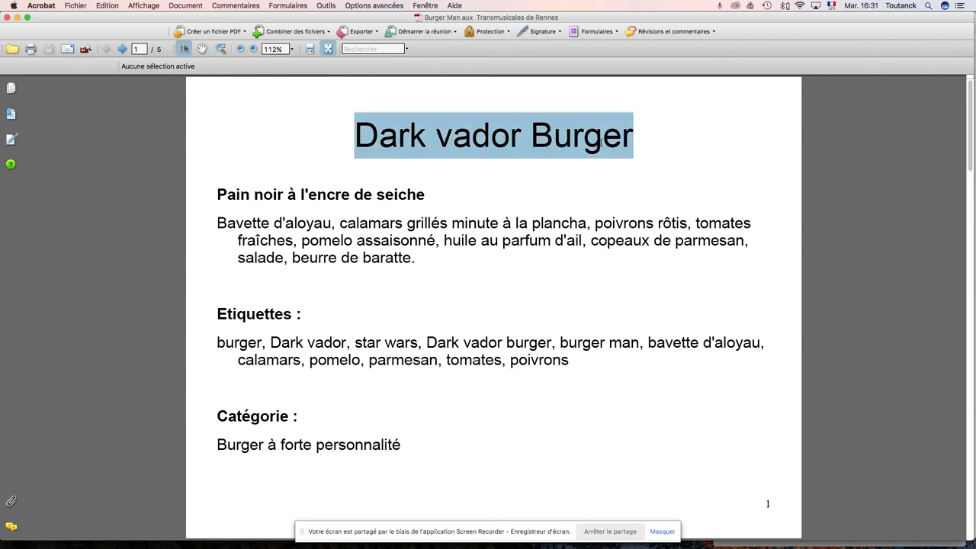
{"action": "key", "text": "super+c"}
{"action": "key", "text": "super+Tab"}
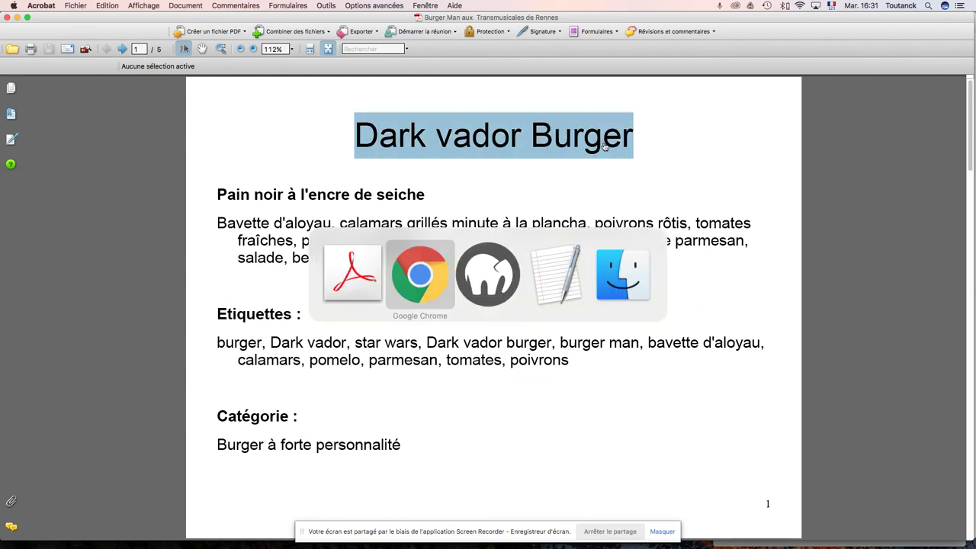
{"action": "key", "text": "super+v"}
{"action": "left_click_drag", "start_coordinate": [333, 186], "coordinate": [315, 187]}
{"action": "type", "text": "V"}
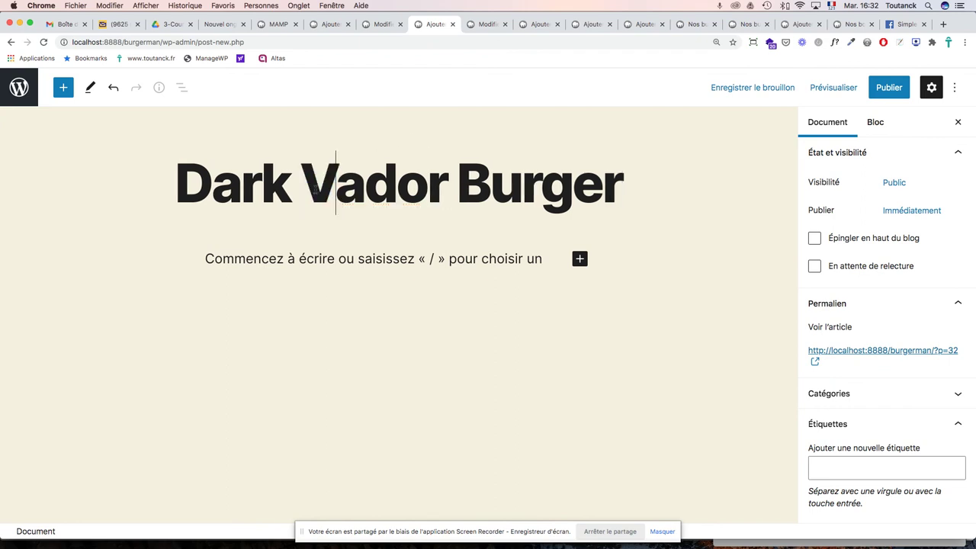
Step: Copy the "Pain noir à l'encre de seiche" heading and ingredients from the Acrobat PDF, and insert an Image block below the article title in Chrome
{"action": "key", "text": "super+Tab"}
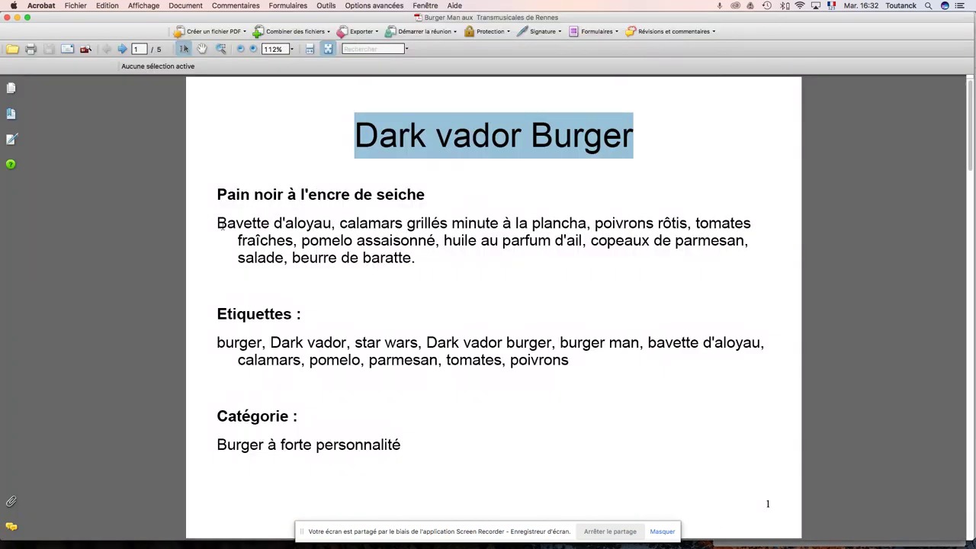
{"action": "left_click_drag", "start_coordinate": [217, 194], "coordinate": [430, 269]}
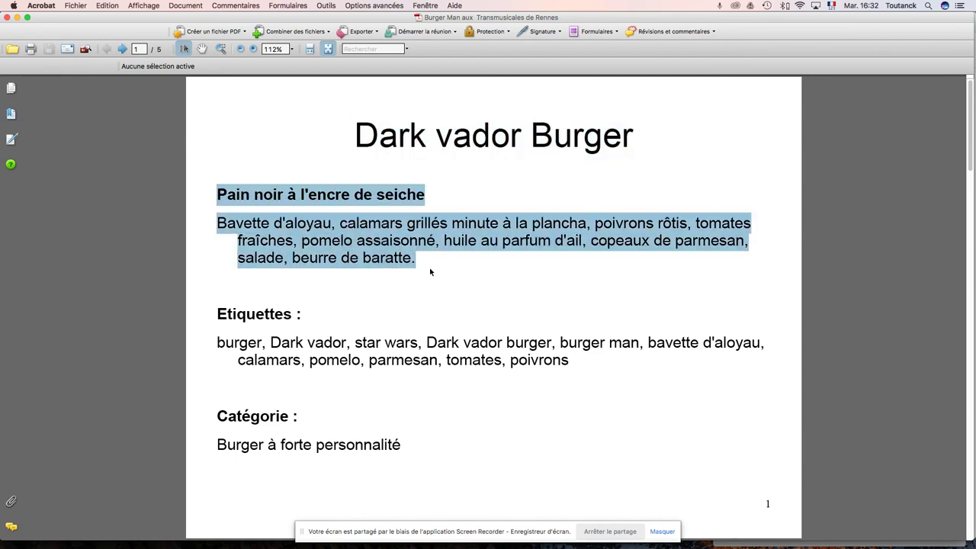
{"action": "key", "text": "super+Tab"}
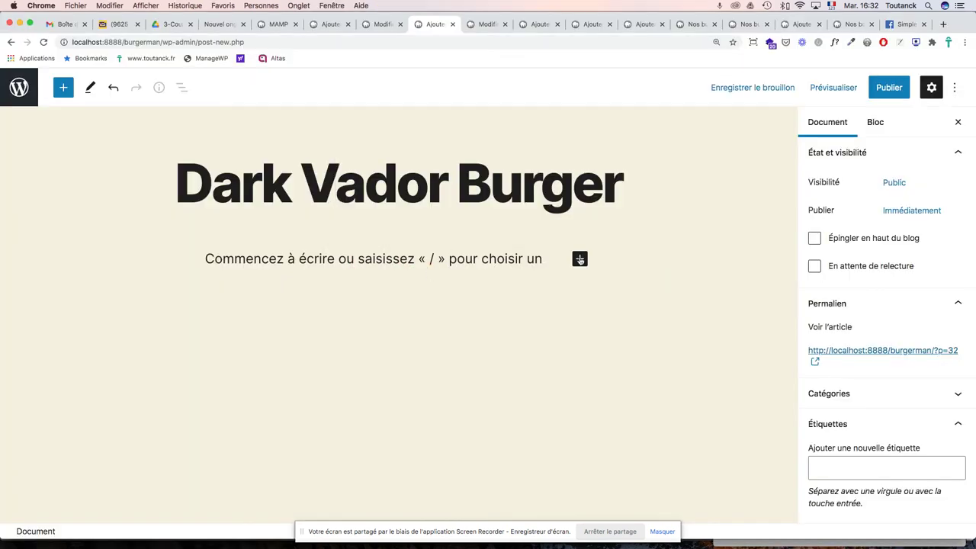
{"action": "left_click", "coordinate": [579, 260]}
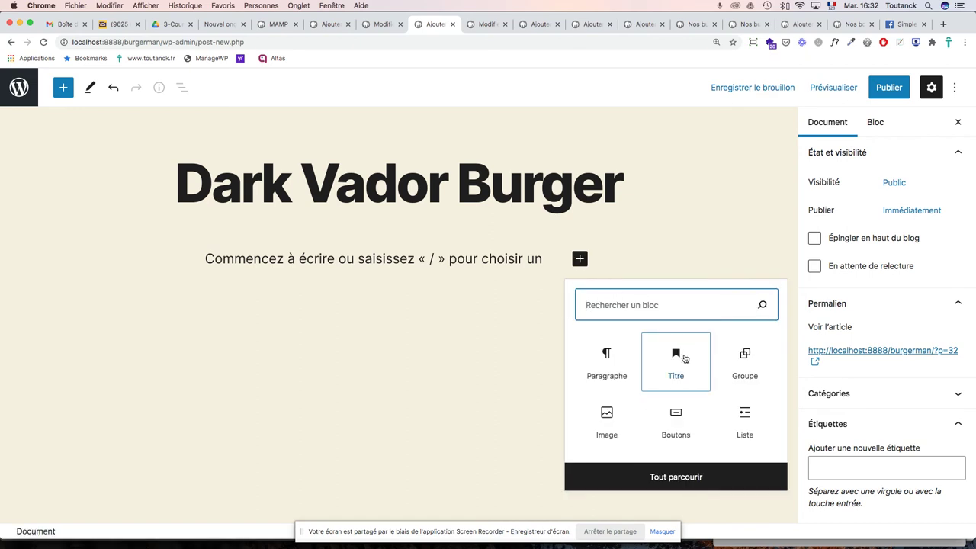
{"action": "left_click", "coordinate": [607, 421]}
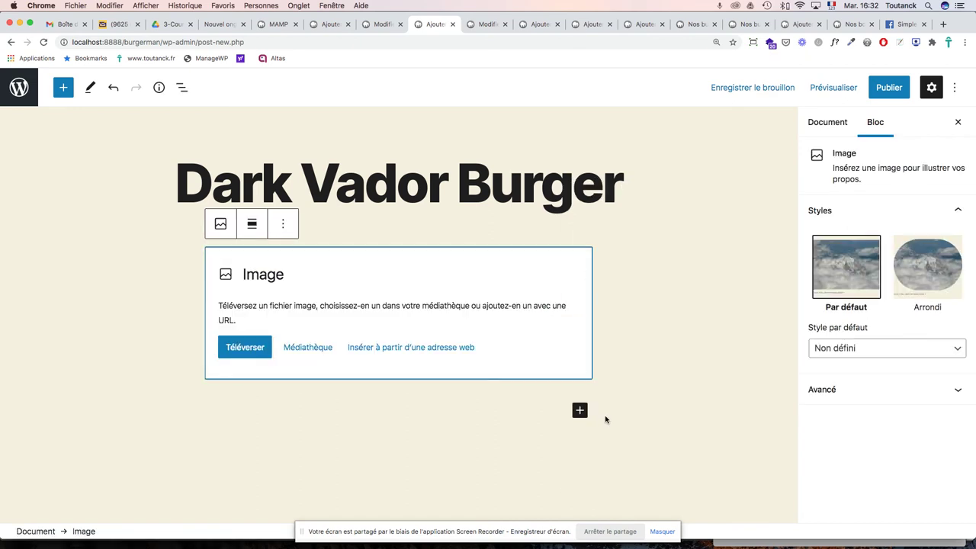
Step: Insert a Paragraph block below the Image block and paste the copied burger ingredients text into it
{"action": "left_click", "coordinate": [580, 410]}
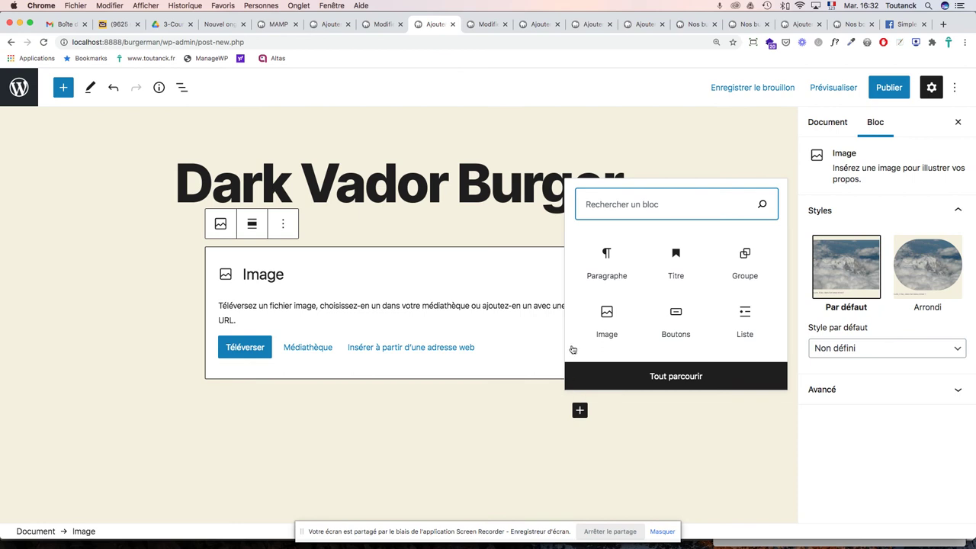
{"action": "left_click", "coordinate": [606, 264]}
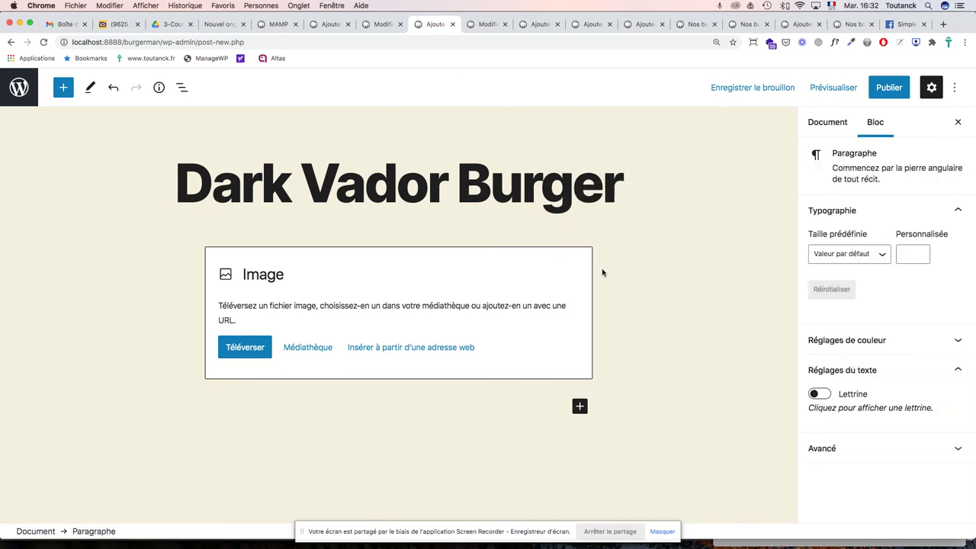
{"action": "key", "text": "super+v"}
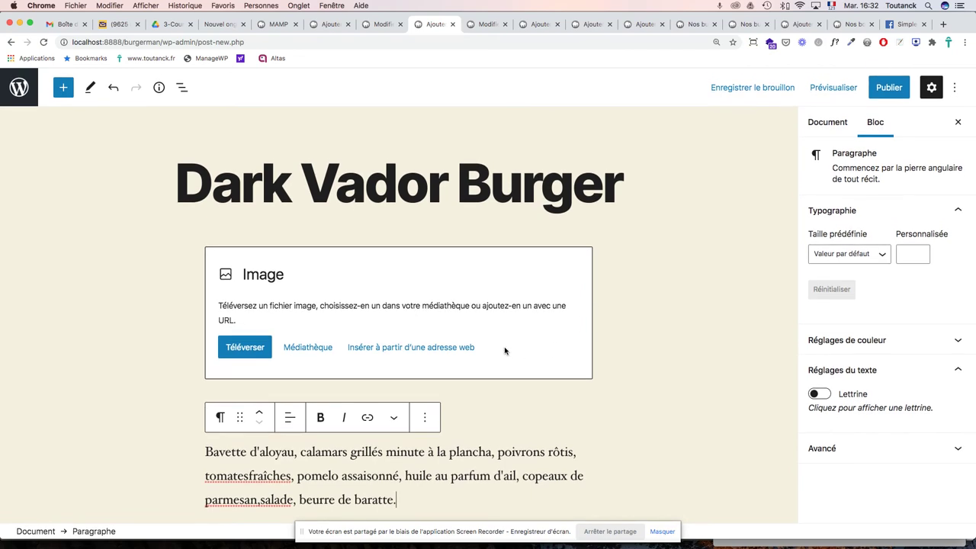
Step: Copy the full Etiquettes list, from "burger" to "poivrons", from the Acrobat PDF and add it as the article's tags in Chrome
{"action": "key", "text": "super+Tab"}
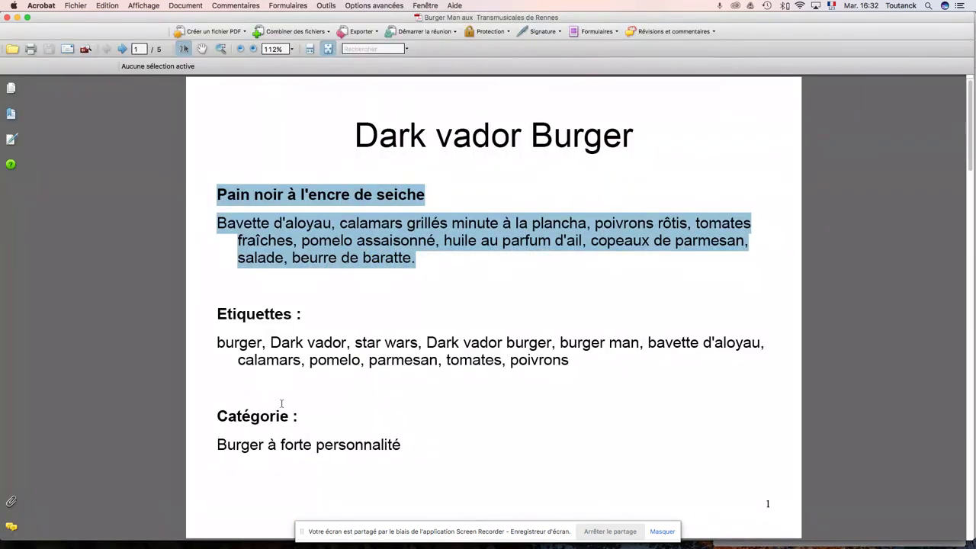
{"action": "left_click_drag", "start_coordinate": [217, 342], "coordinate": [571, 363]}
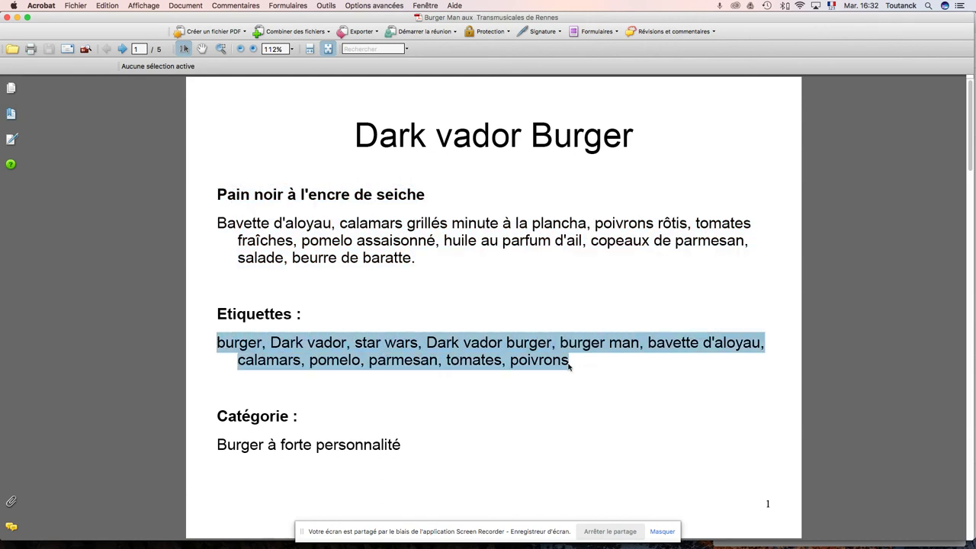
{"action": "key", "text": "super+Tab"}
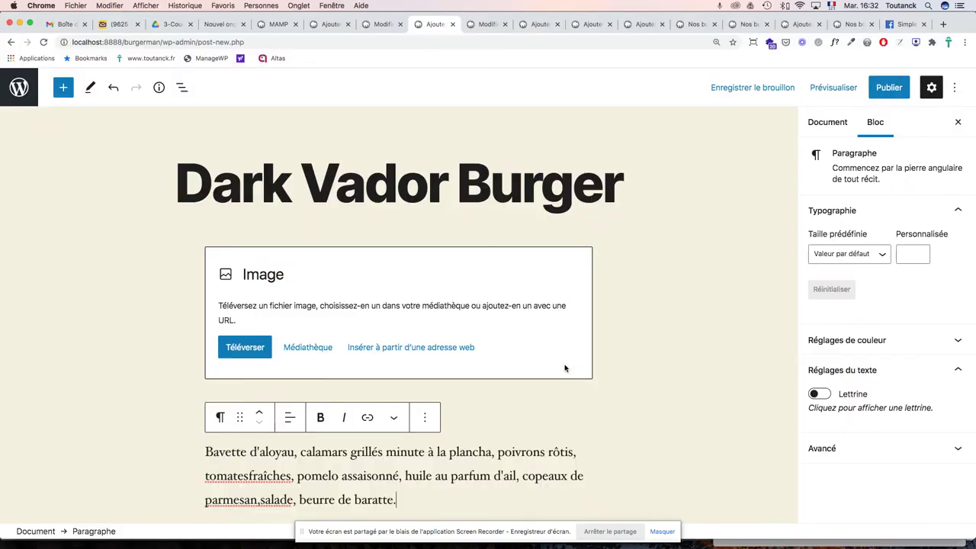
{"action": "left_click", "coordinate": [831, 123]}
{"action": "scroll", "coordinate": [936, 403], "scroll_direction": "down", "scroll_amount": 1}
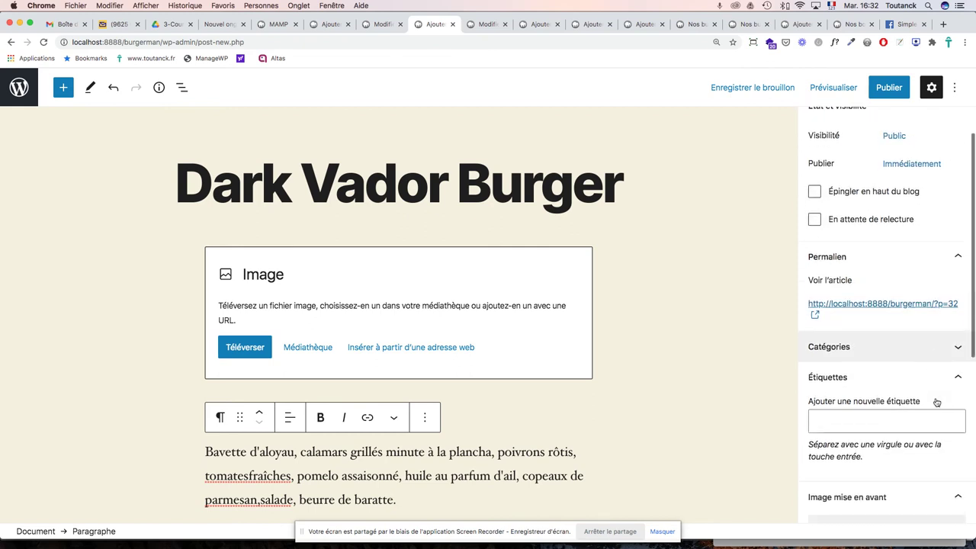
{"action": "scroll", "coordinate": [936, 403], "scroll_direction": "down", "scroll_amount": 1}
{"action": "left_click", "coordinate": [845, 382]}
{"action": "key", "text": "super+v"}
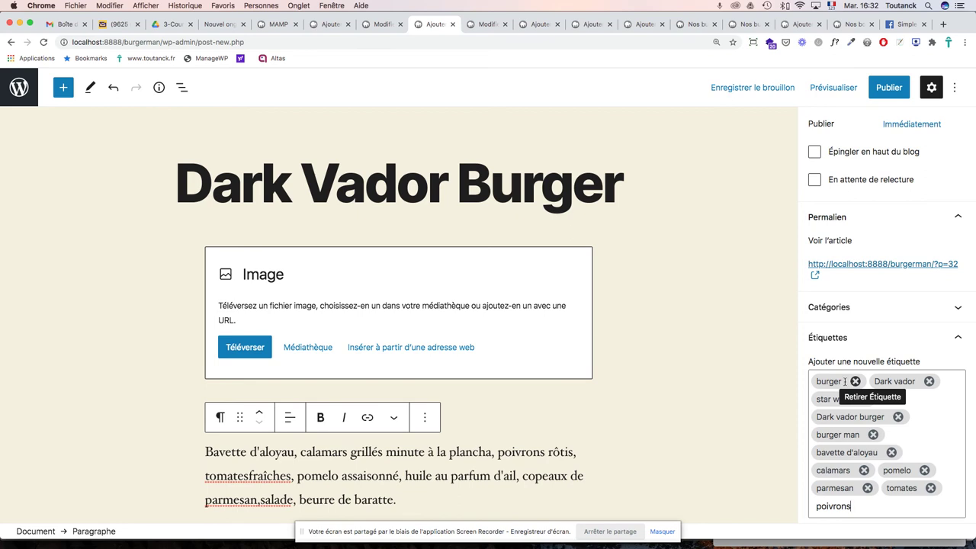
{"action": "key", "text": "Return"}
{"action": "scroll", "coordinate": [921, 382], "scroll_direction": "up", "scroll_amount": 1}
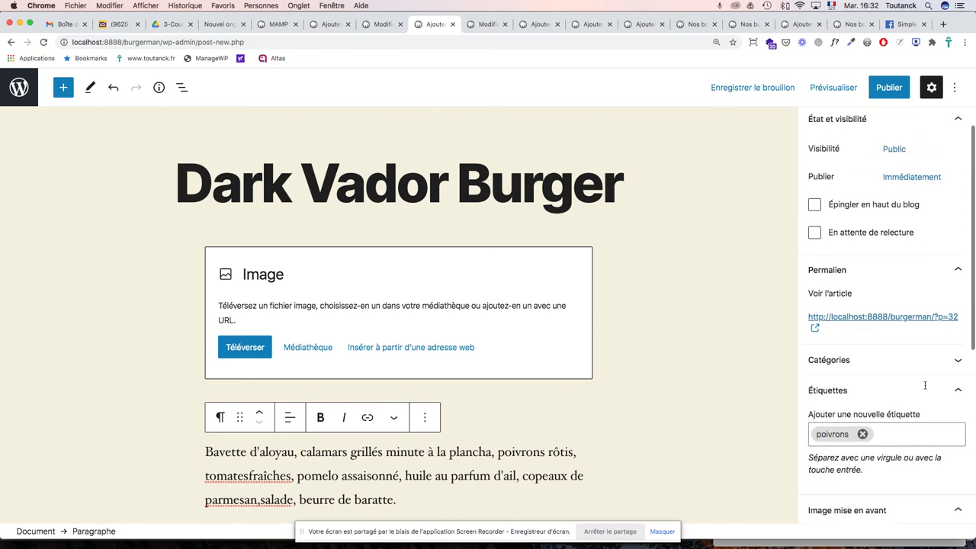
{"action": "scroll", "coordinate": [921, 381], "scroll_direction": "down", "scroll_amount": 3}
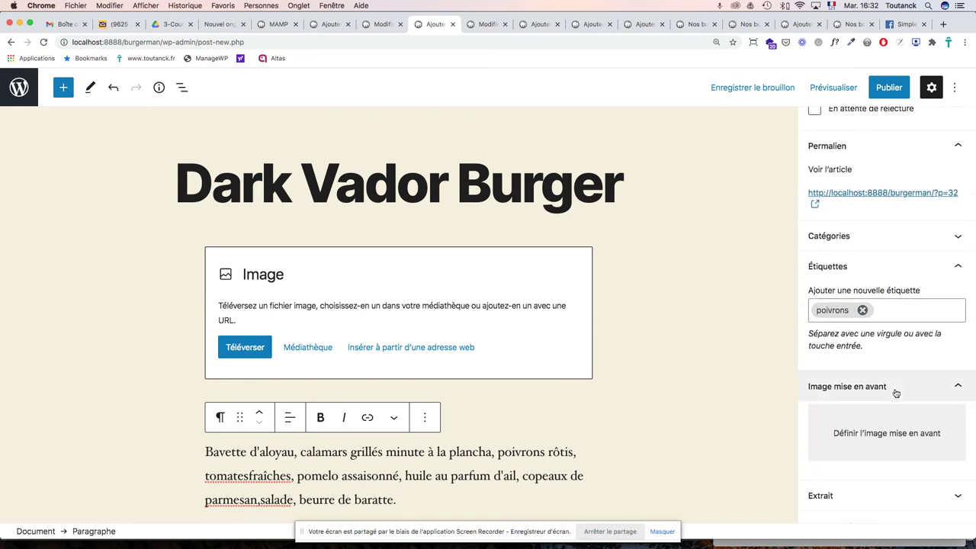
{"action": "scroll", "coordinate": [898, 331], "scroll_direction": "up", "scroll_amount": 2}
{"action": "scroll", "coordinate": [897, 331], "scroll_direction": "down", "scroll_amount": 1}
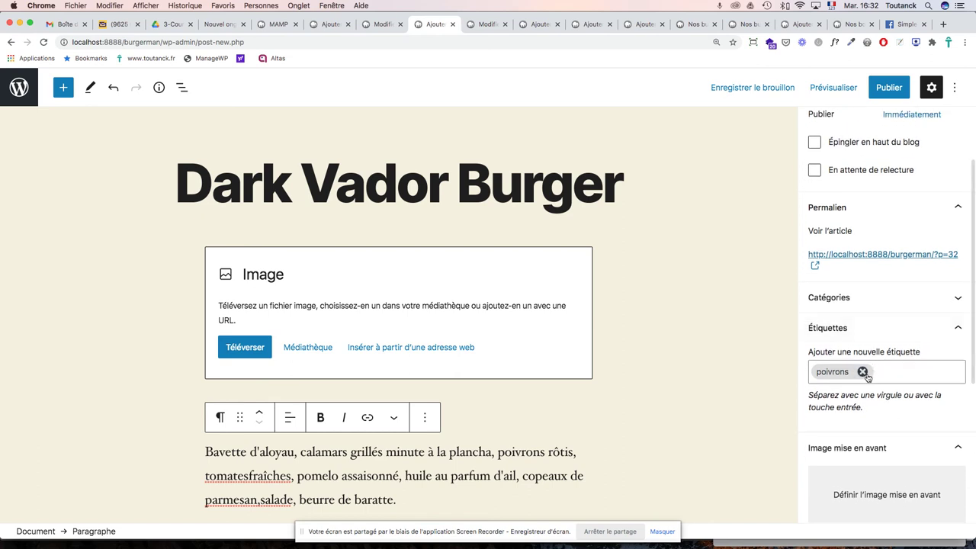
{"action": "scroll", "coordinate": [906, 373], "scroll_direction": "down", "scroll_amount": 1}
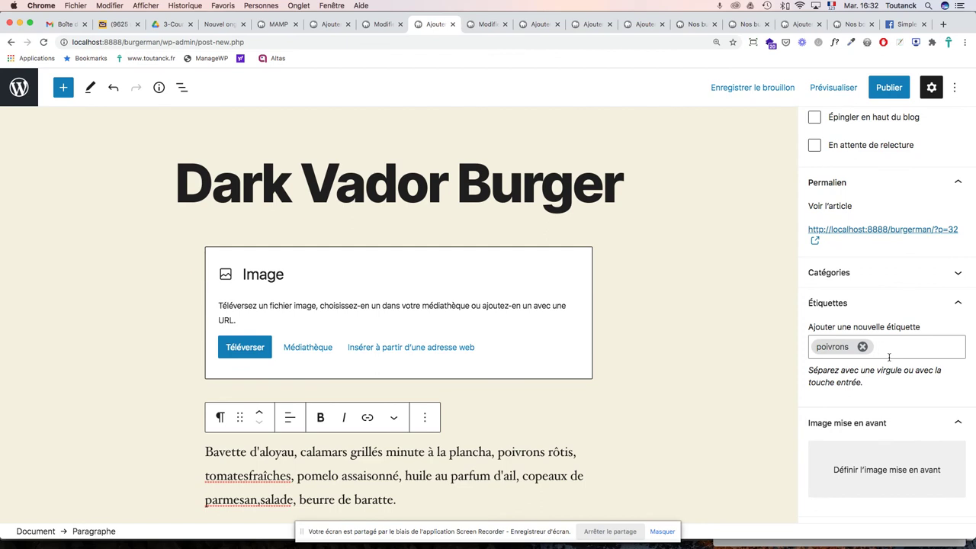
{"action": "left_click", "coordinate": [960, 307]}
{"action": "left_click", "coordinate": [960, 307]}
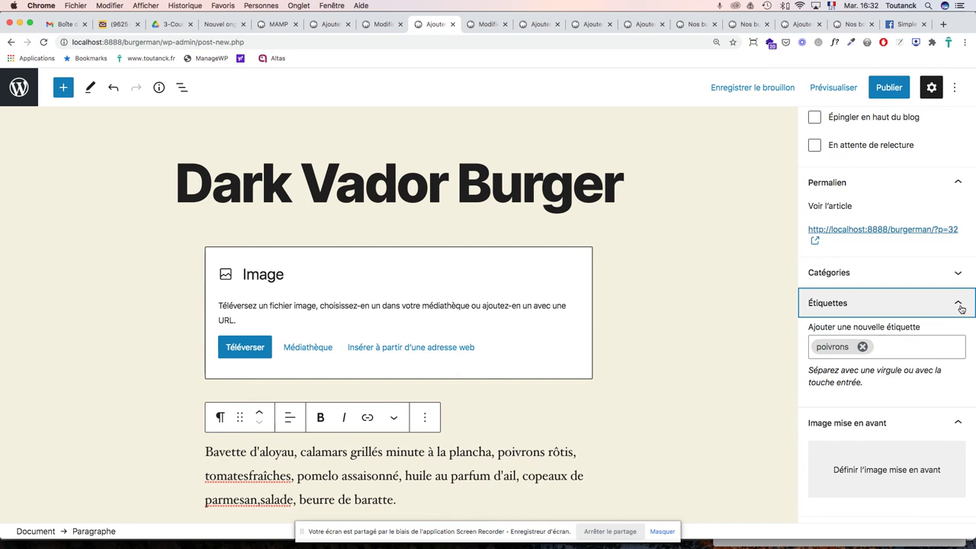
Step: Try to add the remaining tags, from "burger" to "tomates", from the Acrobat PDF to the article's tags in Chrome
{"action": "mouse_move", "coordinate": [281, 543]}
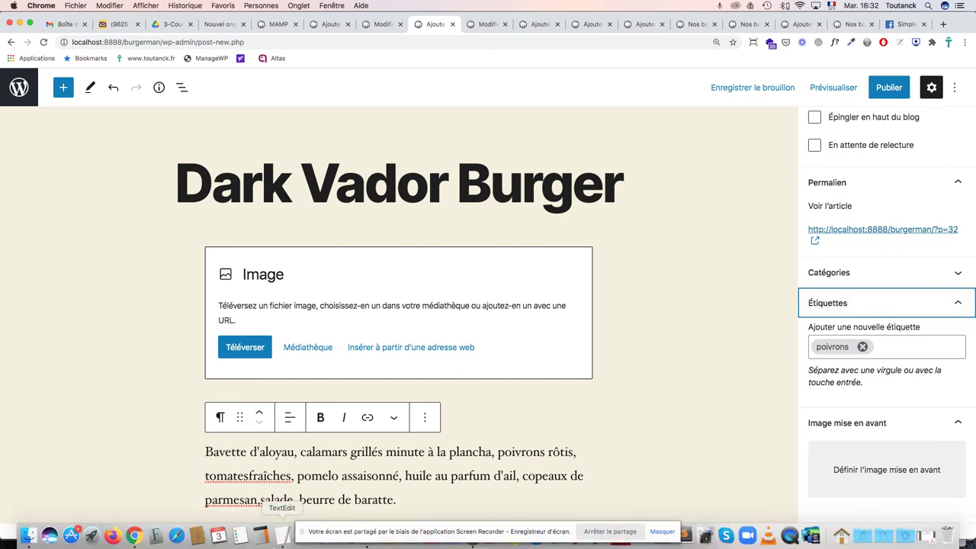
{"action": "left_click", "coordinate": [281, 543]}
{"action": "left_click", "coordinate": [254, 381]}
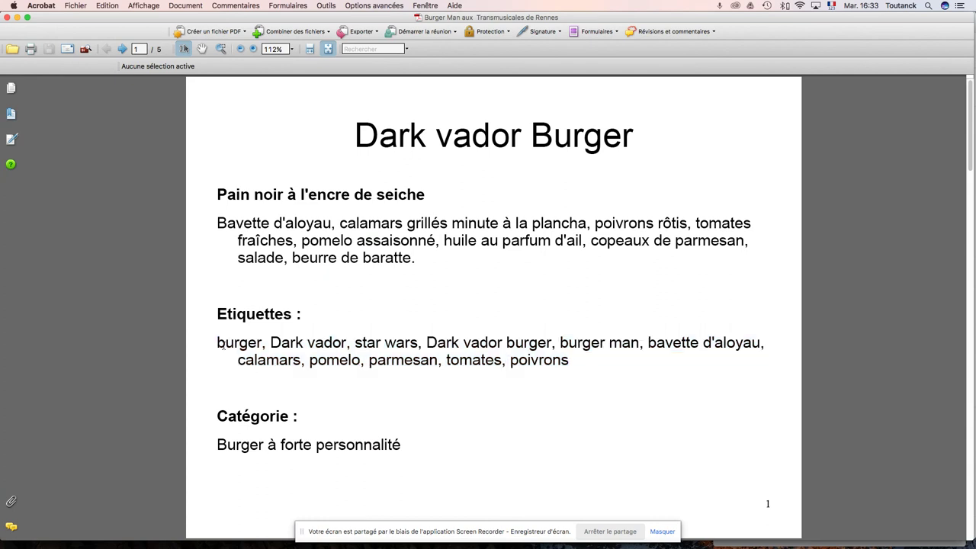
{"action": "left_click_drag", "start_coordinate": [218, 342], "coordinate": [505, 360]}
{"action": "key", "text": "super+c"}
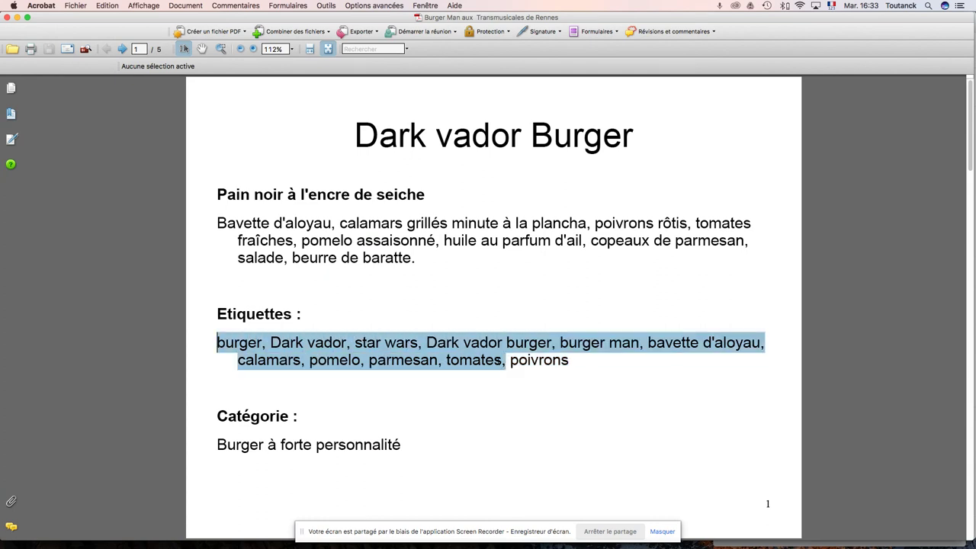
{"action": "key", "text": "super+Tab"}
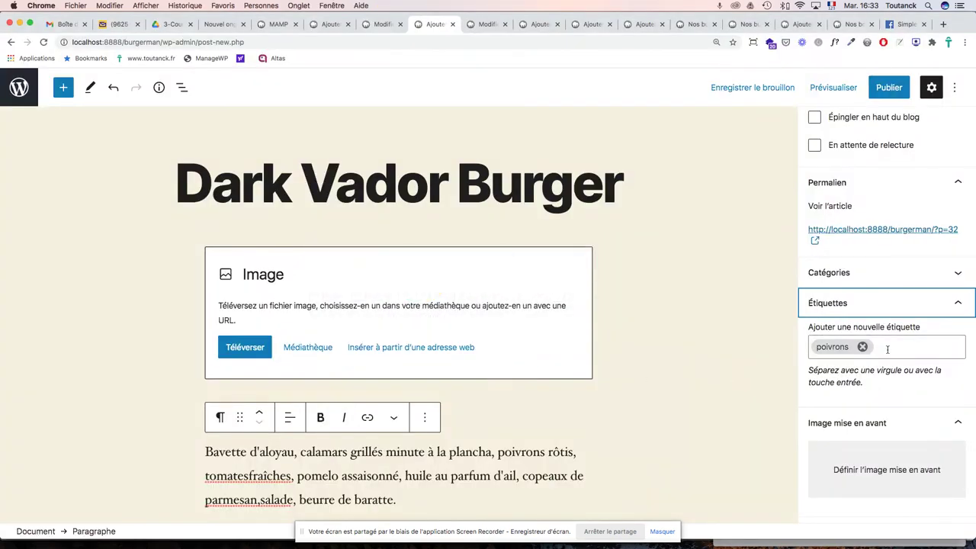
{"action": "key", "text": "super+v"}
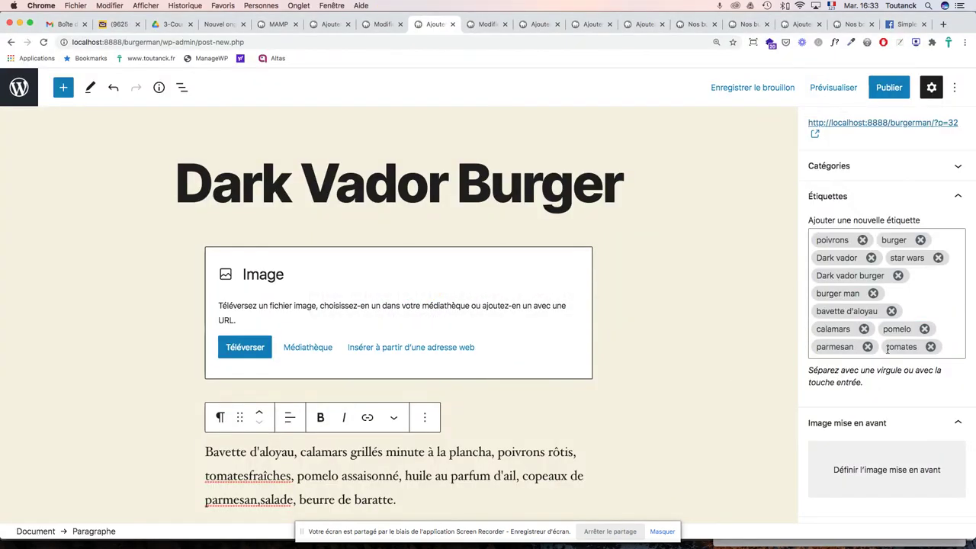
{"action": "key", "text": "super+z"}
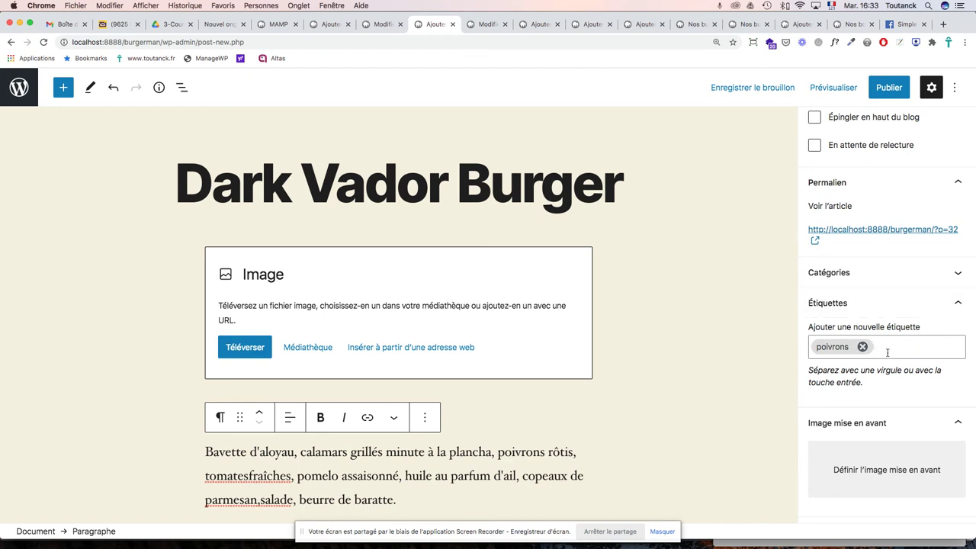
Step: Expand the article's categories and copy the category name "Burger à forte personnalité" from the PDF in Acrobat
{"action": "scroll", "coordinate": [887, 352], "scroll_direction": "up", "scroll_amount": 1}
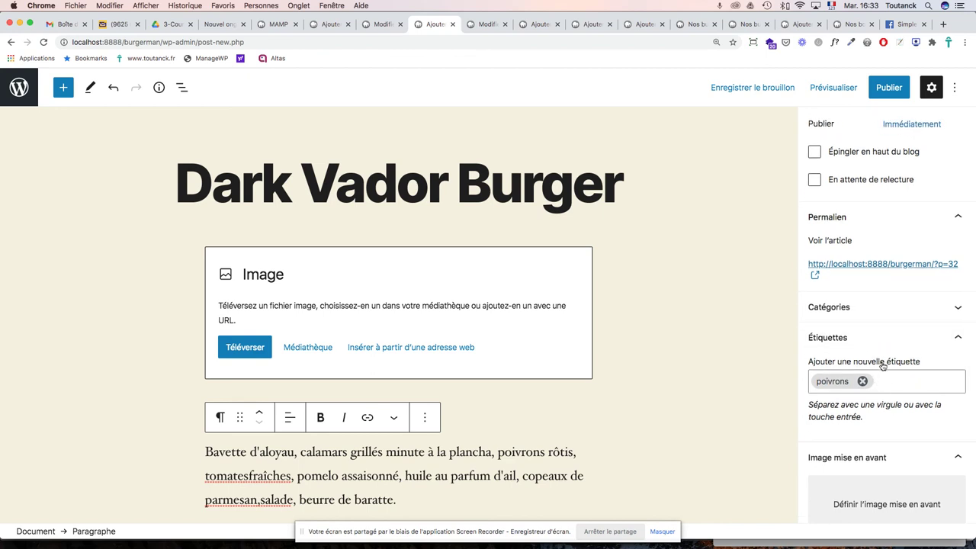
{"action": "left_click", "coordinate": [865, 313]}
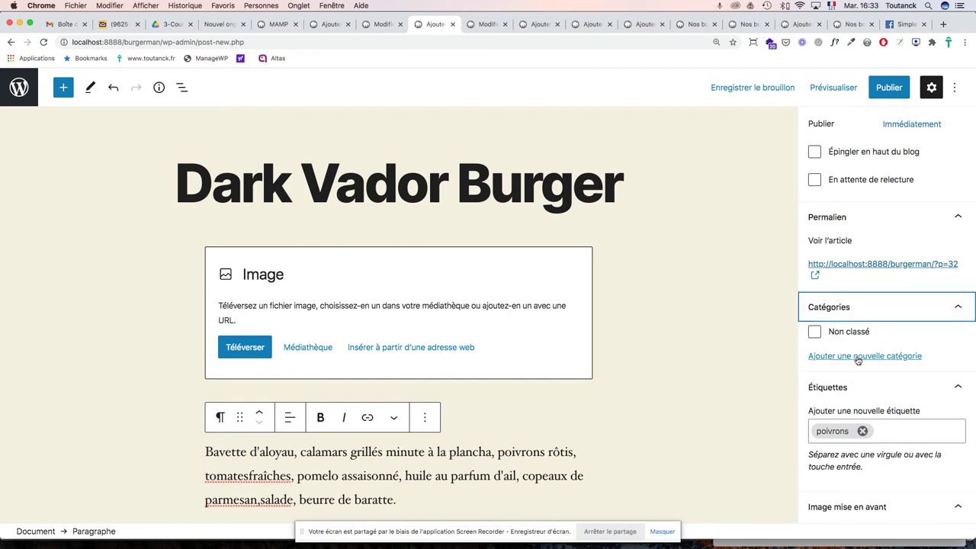
{"action": "key", "text": "super+Tab"}
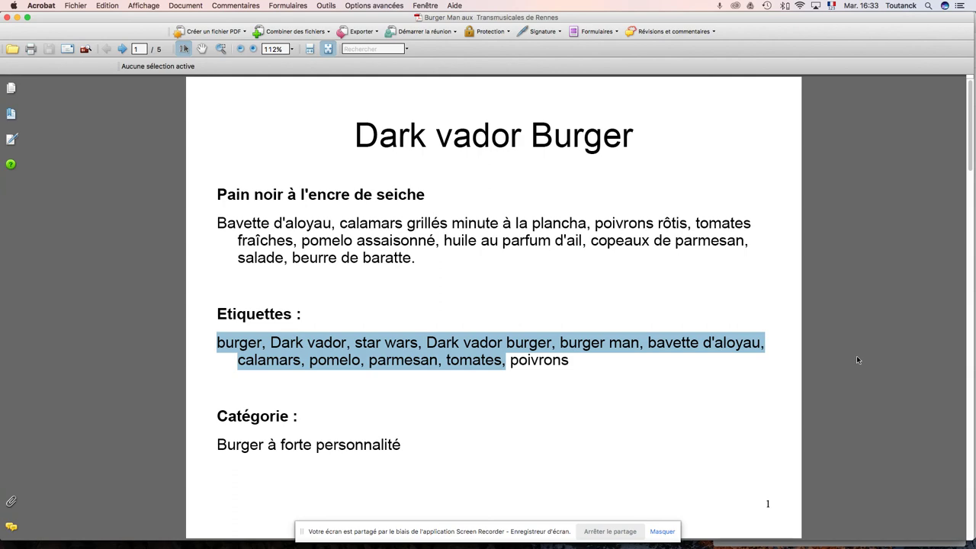
{"action": "left_click_drag", "start_coordinate": [400, 446], "coordinate": [215, 448]}
{"action": "key", "text": "super+c"}
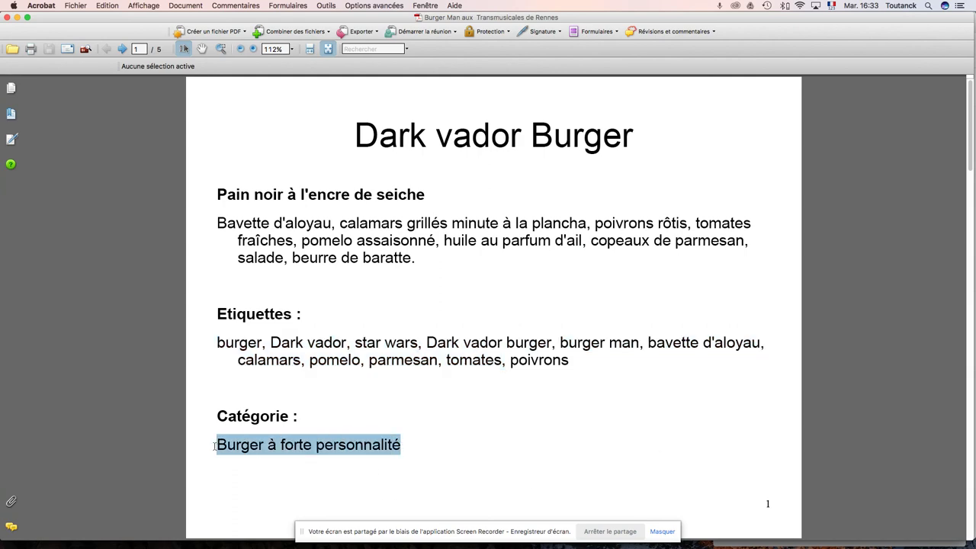
Step: Switch to Chrome and add "Burger à forte personnalité" as a new category without a parent for the article
{"action": "key", "text": "super+Tab"}
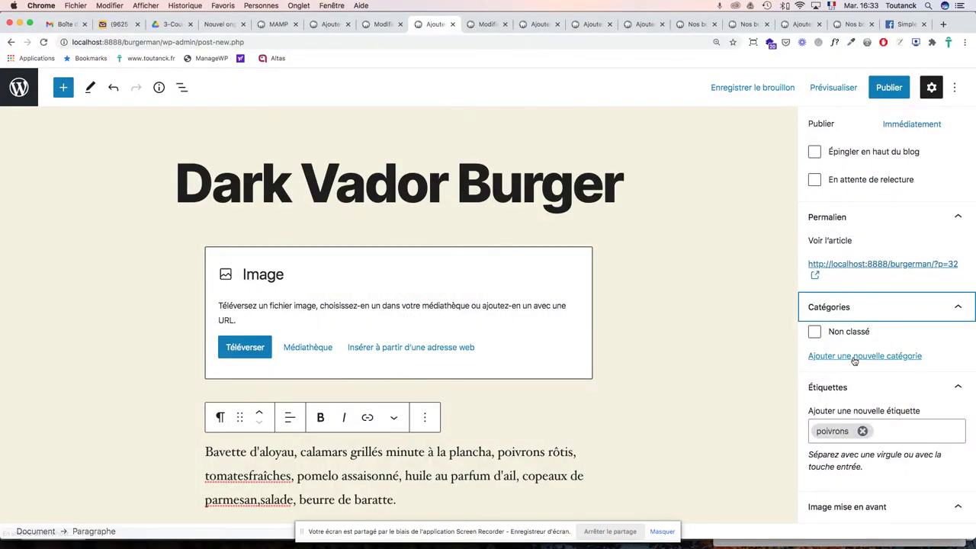
{"action": "left_click", "coordinate": [854, 356]}
{"action": "left_click", "coordinate": [834, 394]}
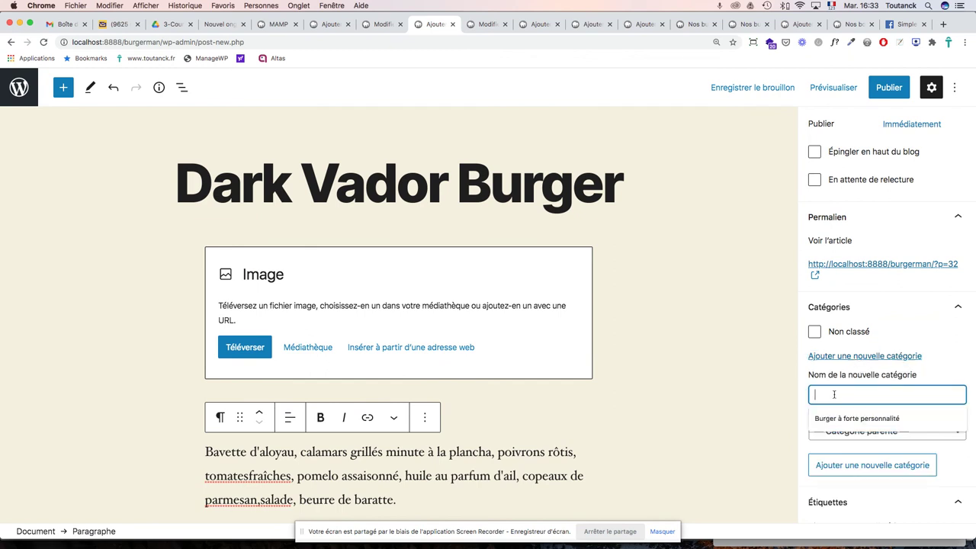
{"action": "key", "text": "super+v"}
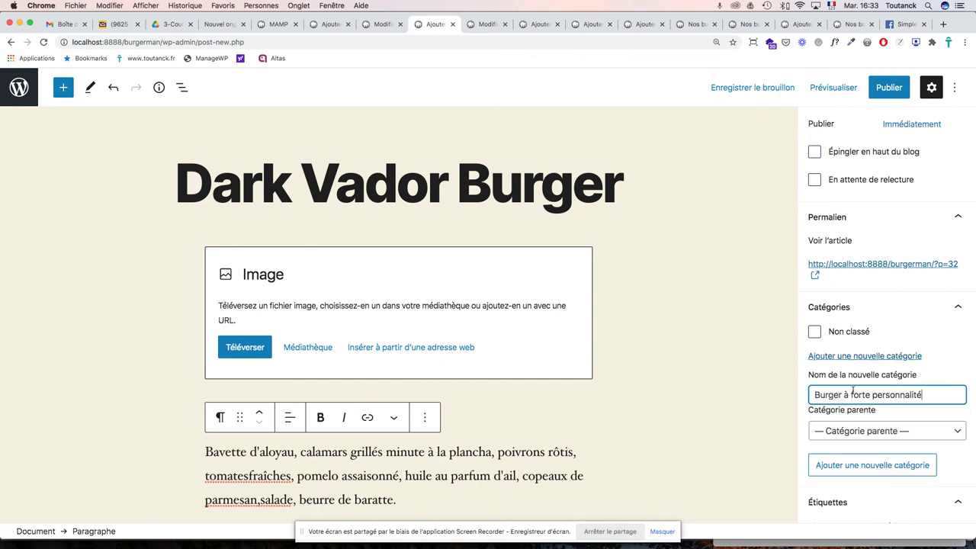
{"action": "left_click", "coordinate": [962, 371]}
{"action": "scroll", "coordinate": [961, 371], "scroll_direction": "down", "scroll_amount": 3}
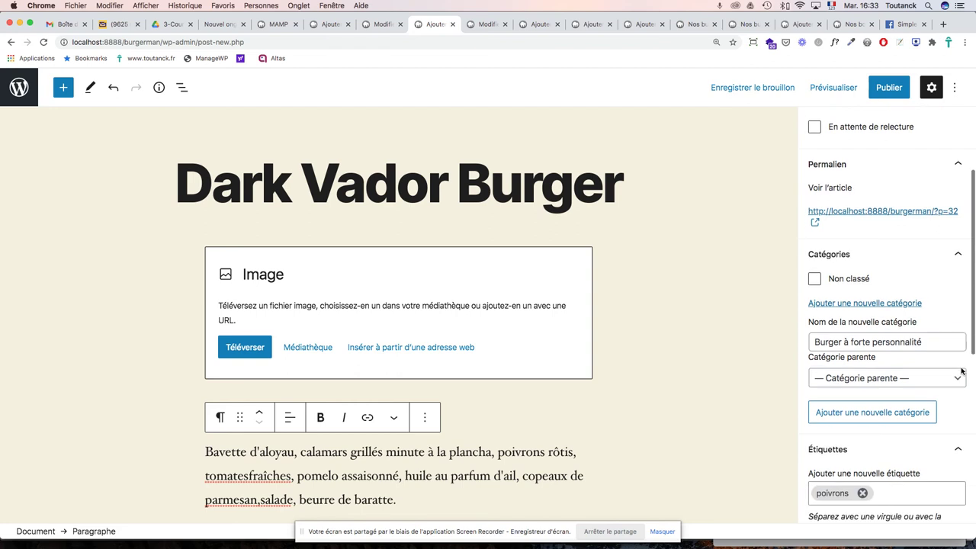
{"action": "left_click", "coordinate": [907, 406]}
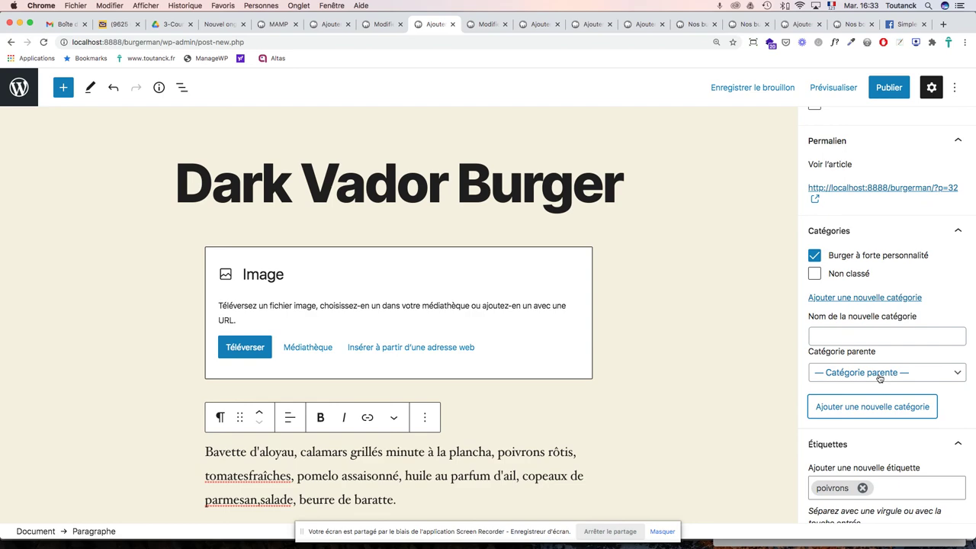
{"action": "key", "text": "super+Tab"}
{"action": "key", "text": "super+Tab"}
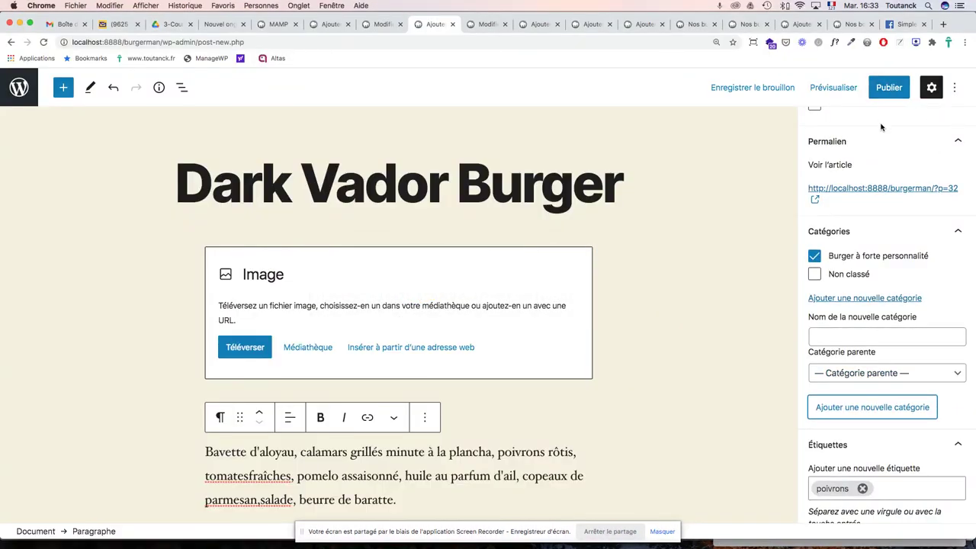
{"action": "scroll", "coordinate": [880, 159], "scroll_direction": "up", "scroll_amount": 2}
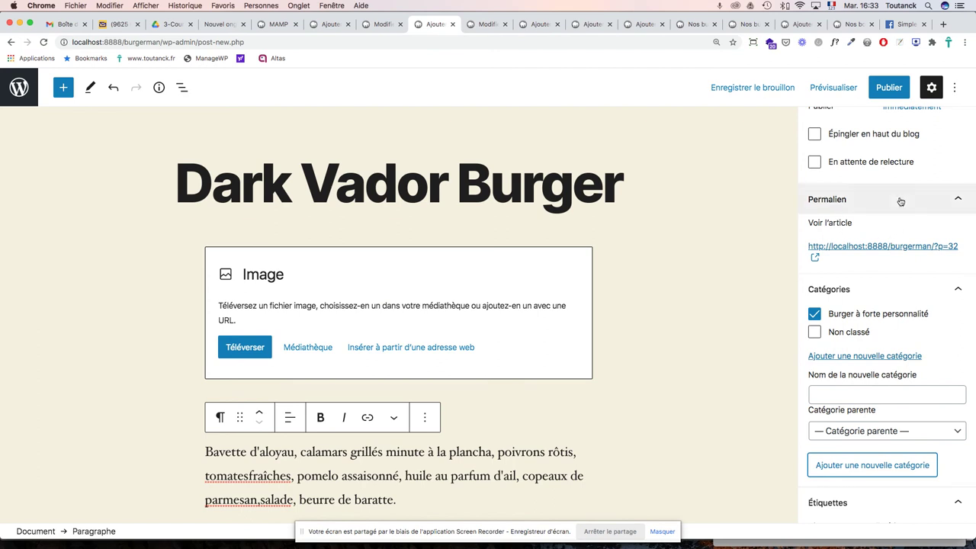
{"action": "left_click", "coordinate": [960, 201]}
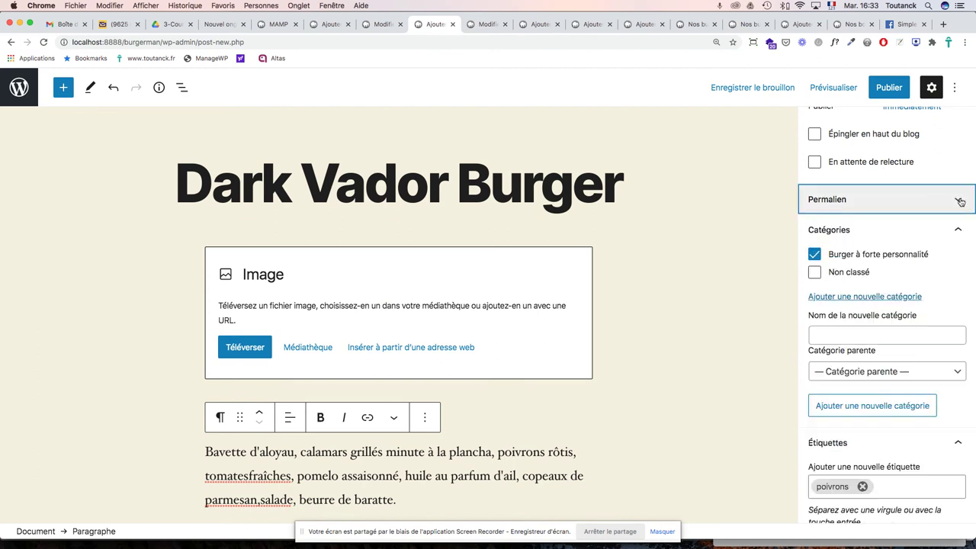
{"action": "left_click", "coordinate": [960, 202]}
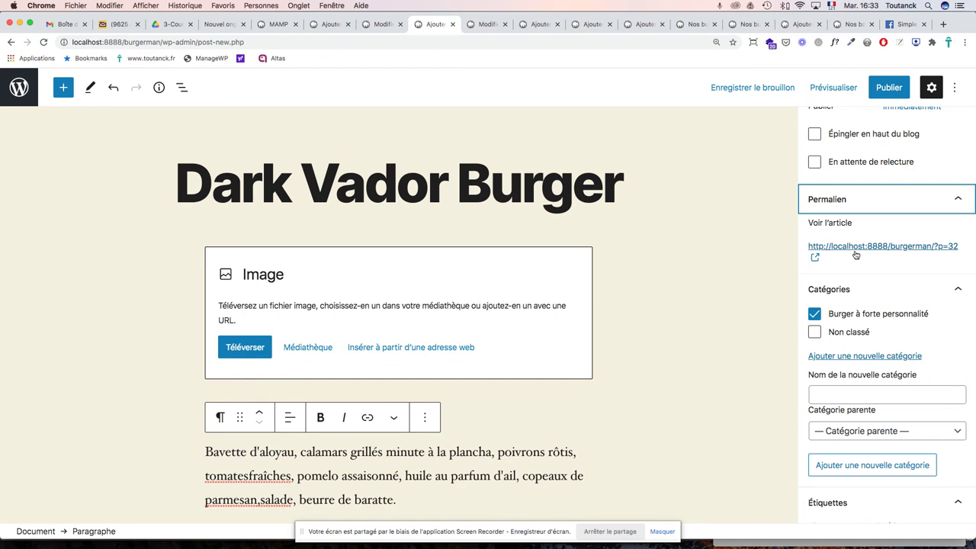
Step: Publish the "Dark Vador Burger" article immediately with public visibility
{"action": "scroll", "coordinate": [960, 250], "scroll_direction": "up", "scroll_amount": 4}
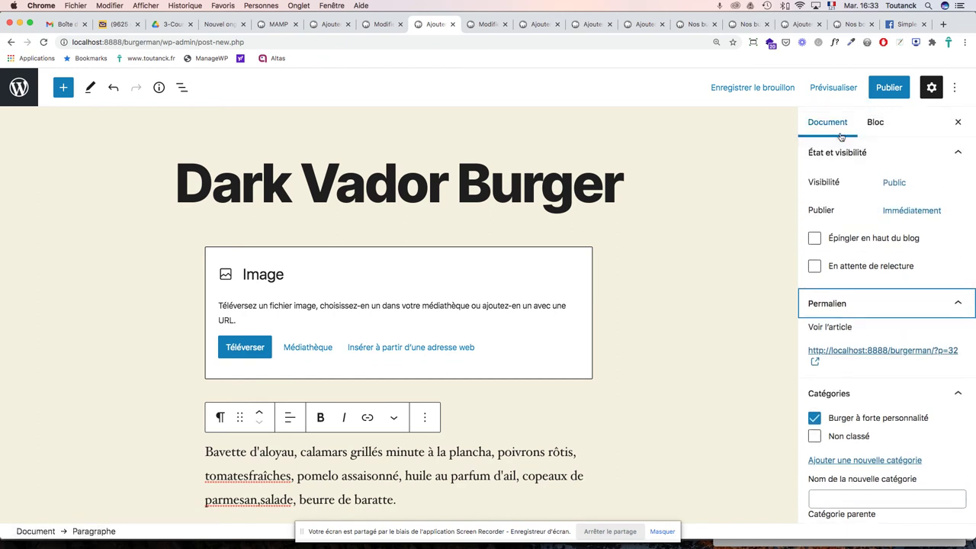
{"action": "left_click", "coordinate": [889, 91]}
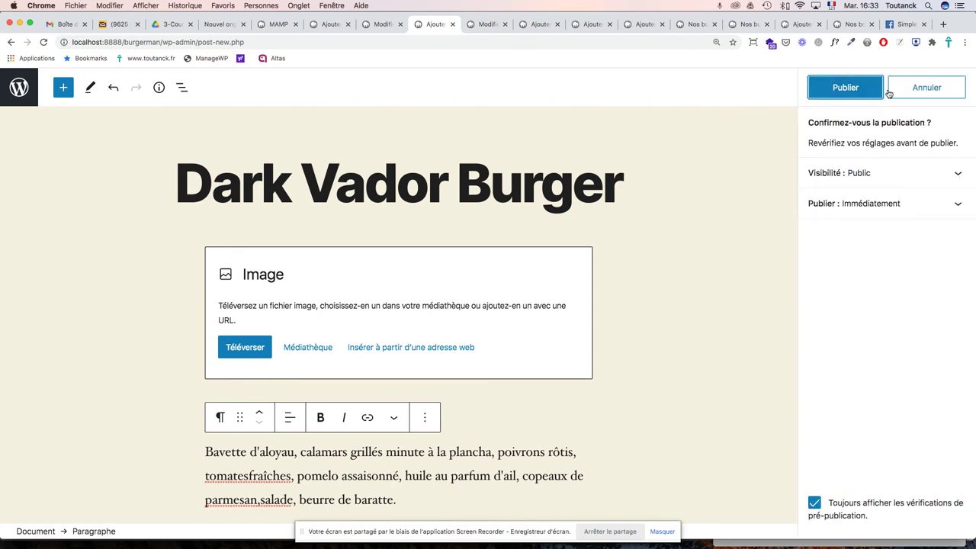
{"action": "left_click", "coordinate": [843, 89]}
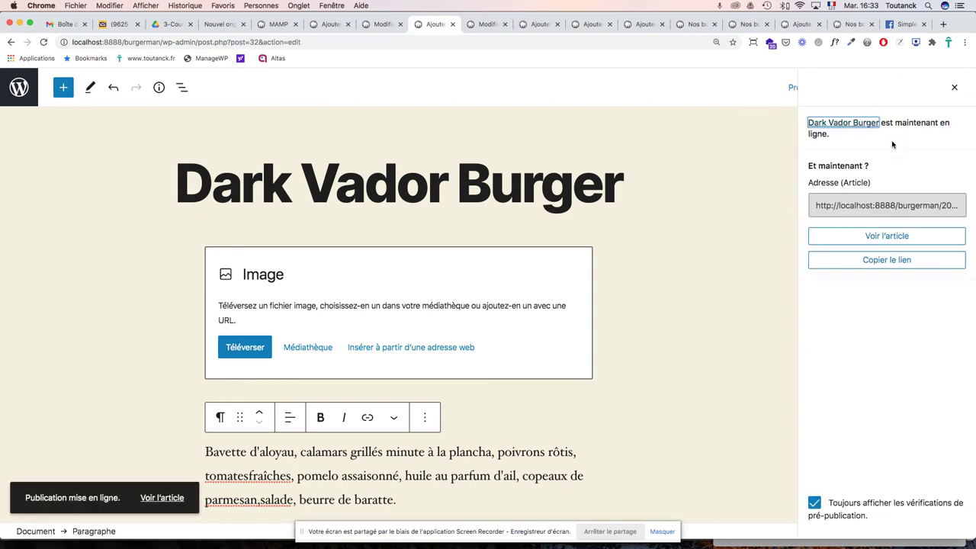
Step: View the published "Dark Vador Burger" article and compare its category and tags with the PDF in Acrobat
{"action": "left_click", "coordinate": [887, 242]}
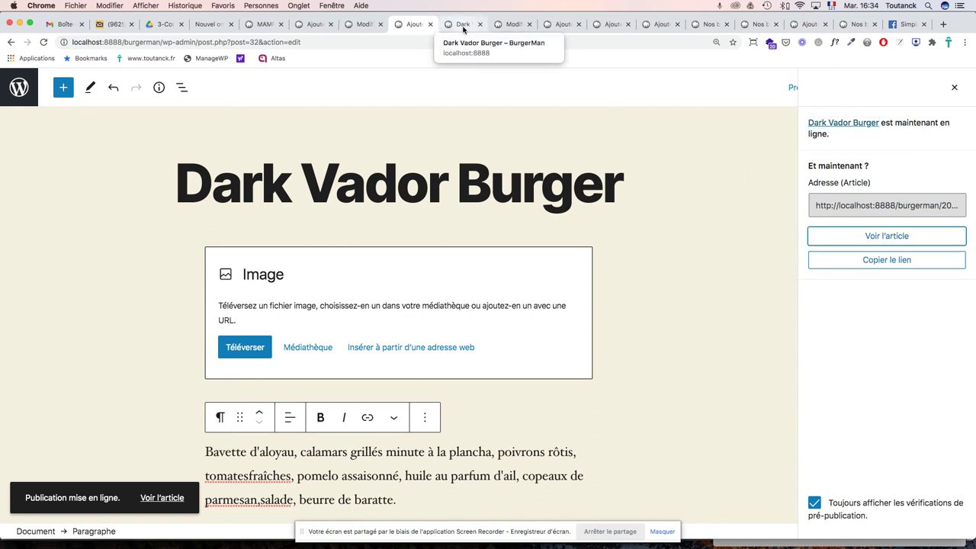
{"action": "left_click", "coordinate": [463, 25]}
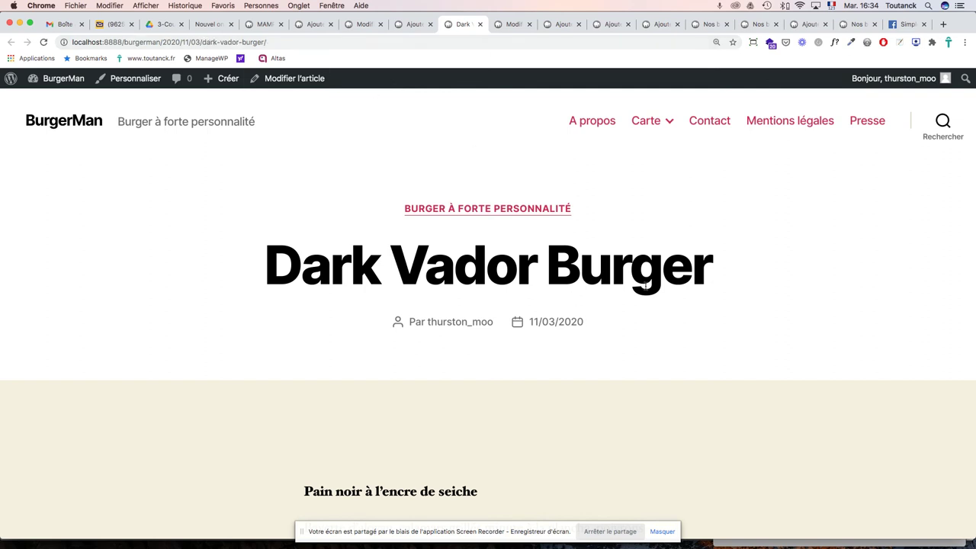
{"action": "scroll", "coordinate": [645, 284], "scroll_direction": "down", "scroll_amount": 5}
{"action": "scroll", "coordinate": [518, 277], "scroll_direction": "down", "scroll_amount": 1}
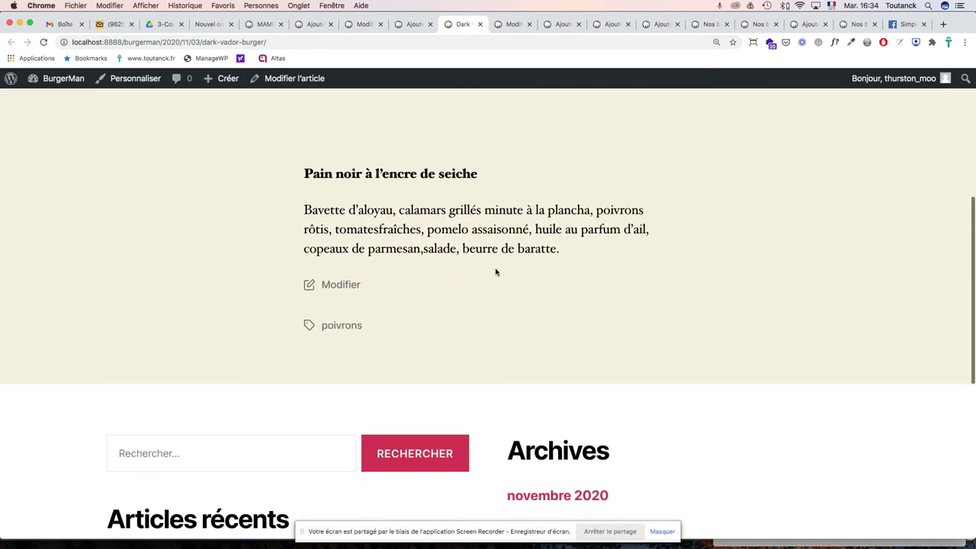
{"action": "scroll", "coordinate": [497, 270], "scroll_direction": "down", "scroll_amount": 3}
{"action": "scroll", "coordinate": [497, 271], "scroll_direction": "up", "scroll_amount": 10}
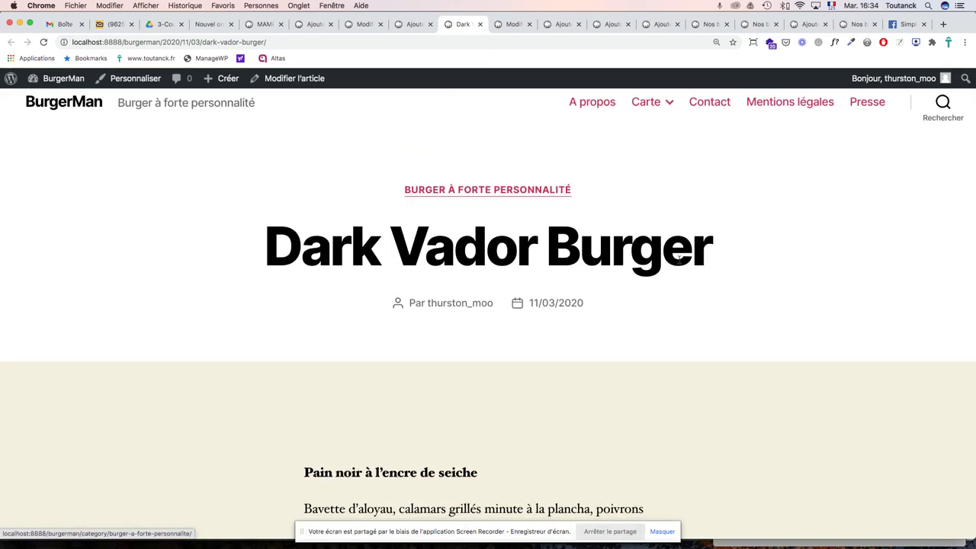
{"action": "scroll", "coordinate": [684, 261], "scroll_direction": "down", "scroll_amount": 4}
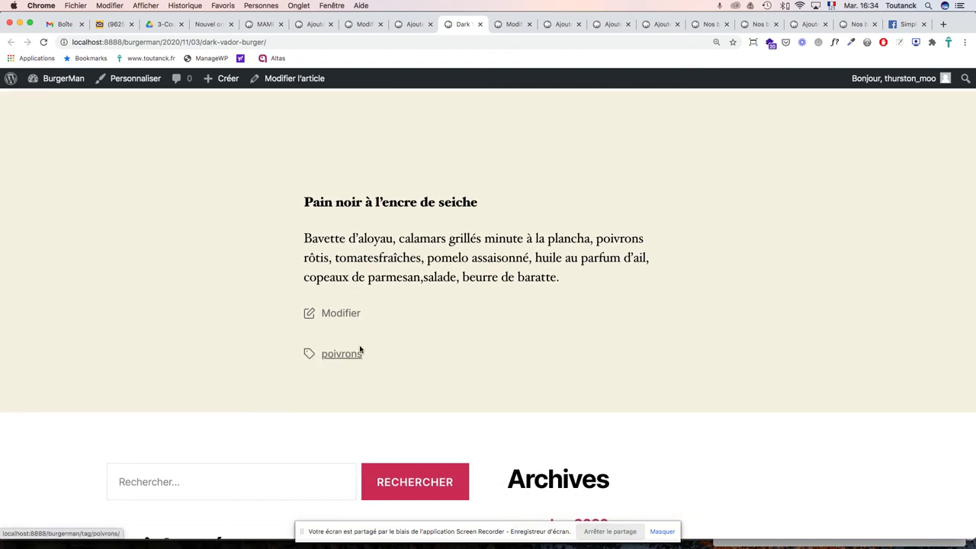
{"action": "key", "text": "super+Tab"}
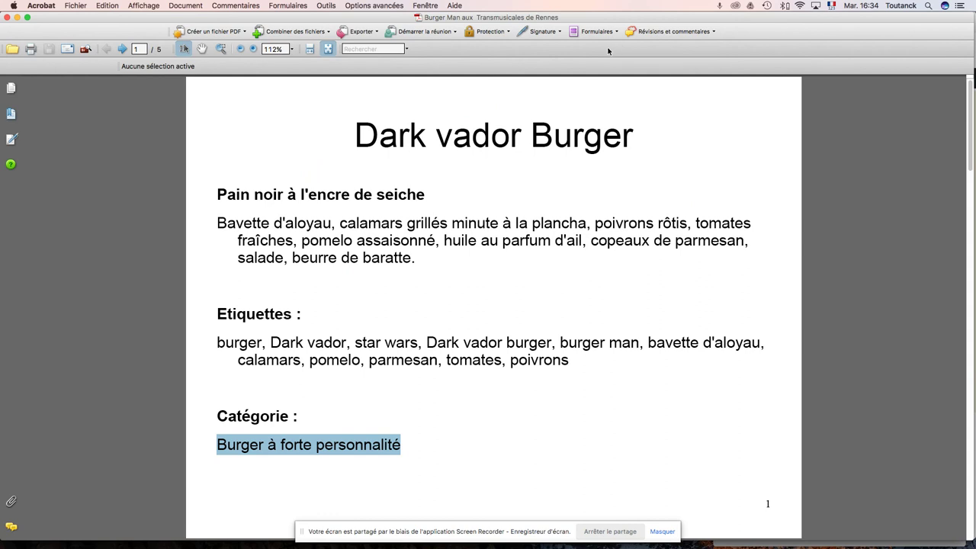
{"action": "key", "text": "super+Tab"}
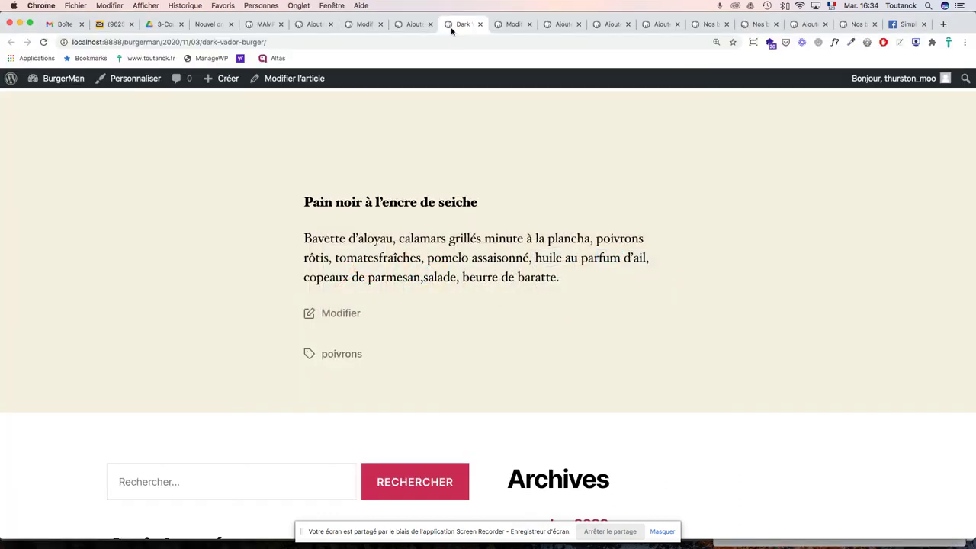
Step: Return to the article's editor in Chrome, close the publication confirmation and start a new tag entry
{"action": "left_click", "coordinate": [427, 24]}
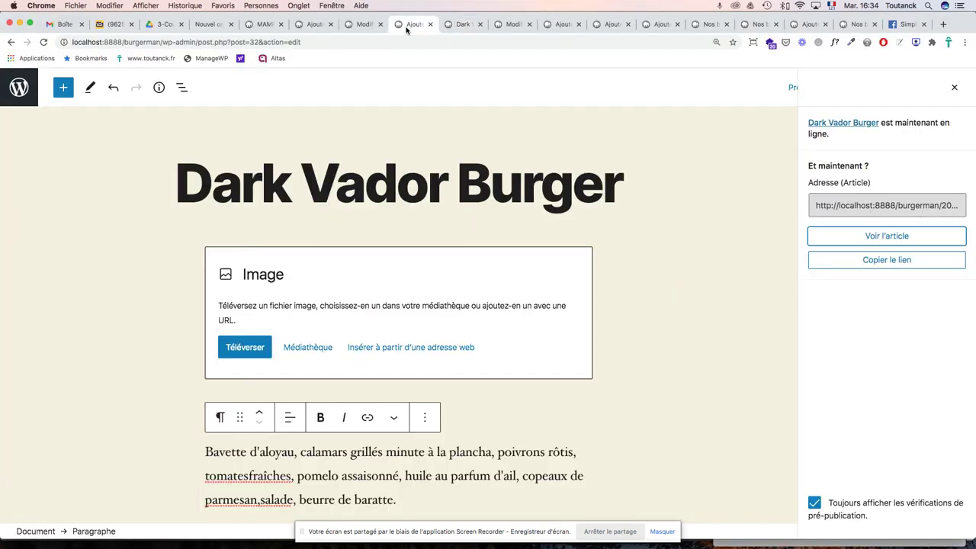
{"action": "left_click", "coordinate": [953, 89]}
{"action": "scroll", "coordinate": [904, 400], "scroll_direction": "down", "scroll_amount": 10}
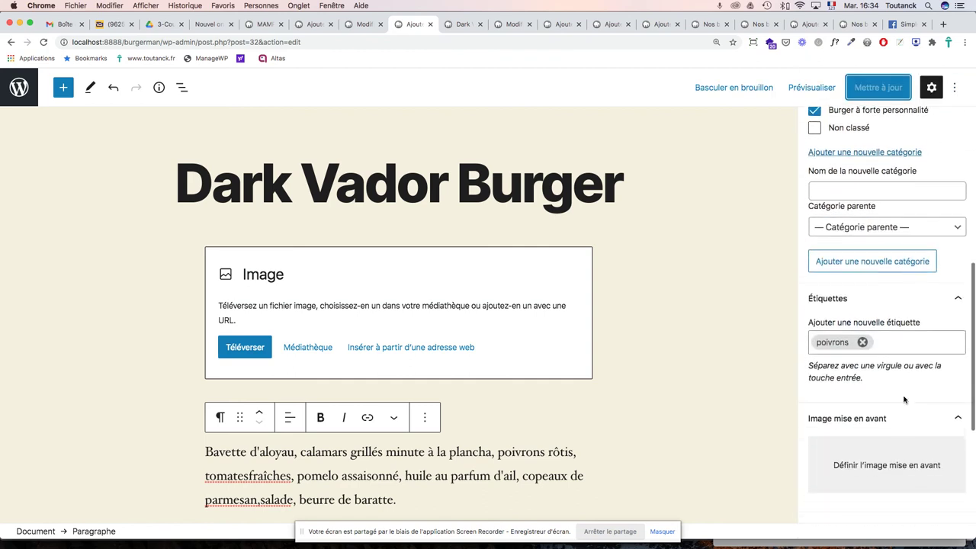
{"action": "left_click", "coordinate": [887, 335]}
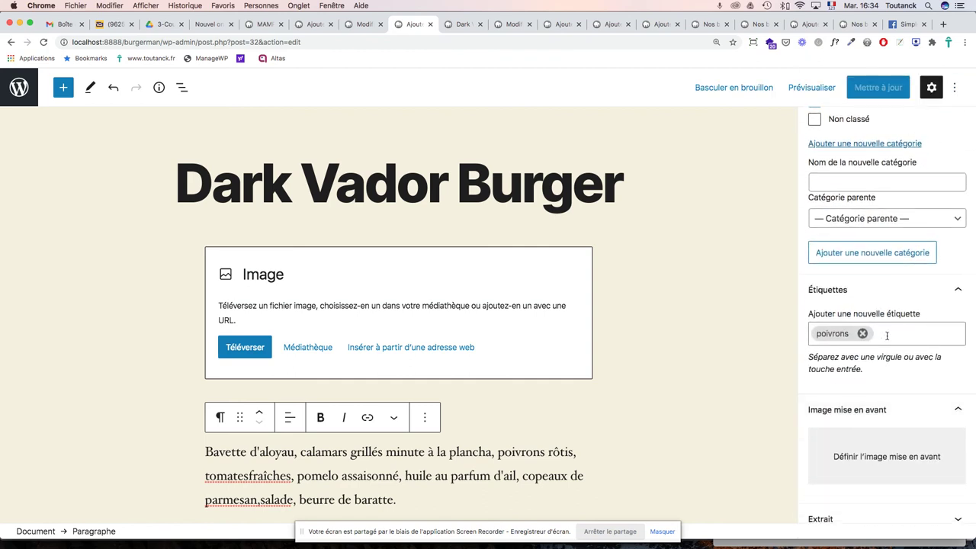
Step: Try to add the tags from "burger" to "parmesan" to the article in Chrome by copying them from the Acrobat PDF
{"action": "key", "text": "super+Tab"}
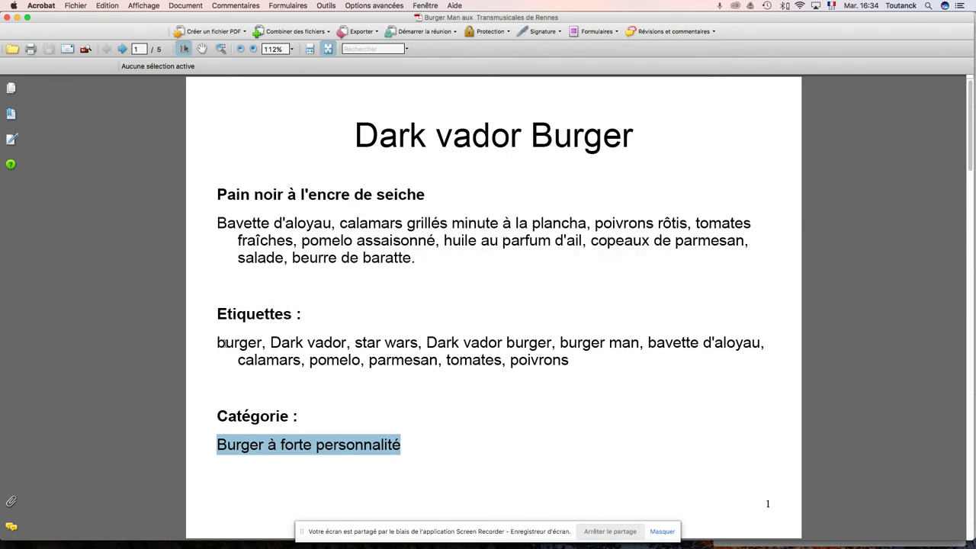
{"action": "left_click_drag", "start_coordinate": [217, 342], "coordinate": [442, 359]}
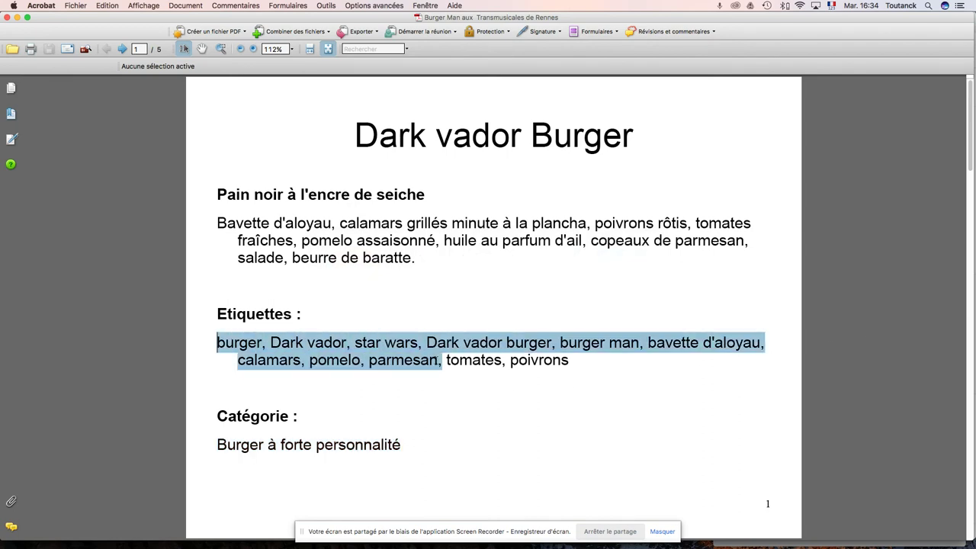
{"action": "key", "text": "super+c"}
{"action": "key", "text": "super+Tab"}
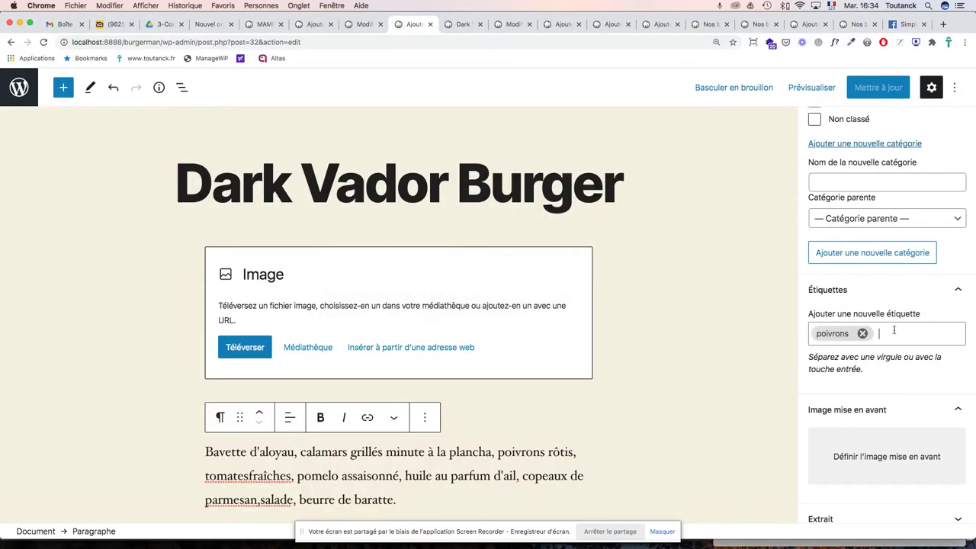
{"action": "key", "text": "super+v"}
{"action": "key", "text": "super+Tab"}
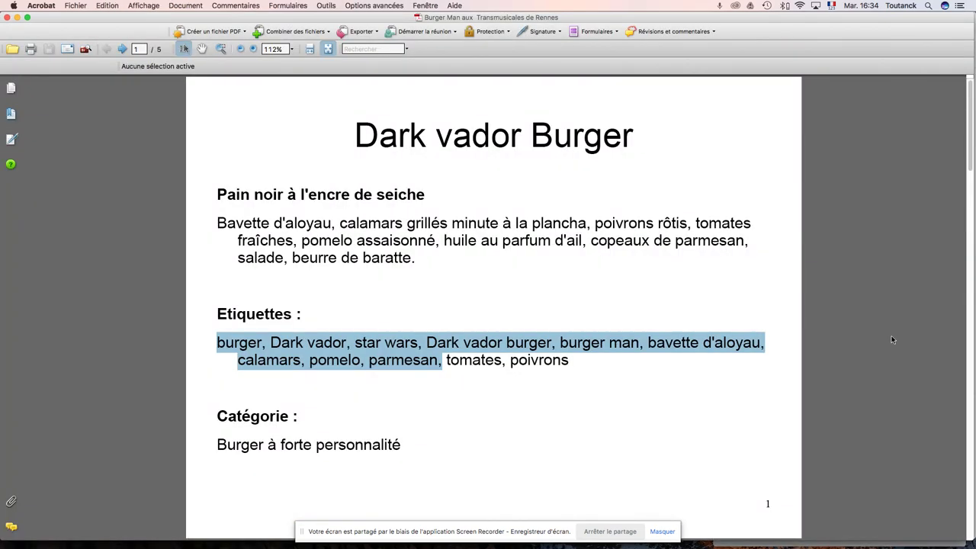
{"action": "key", "text": "super+Tab"}
{"action": "key", "text": "super+v"}
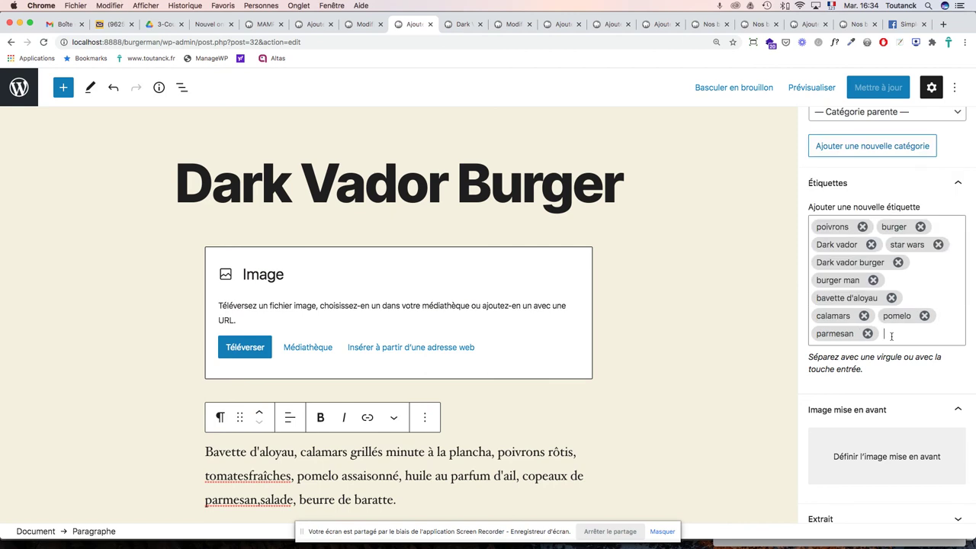
{"action": "scroll", "coordinate": [892, 336], "scroll_direction": "up", "scroll_amount": 3}
{"action": "scroll", "coordinate": [891, 336], "scroll_direction": "up", "scroll_amount": 1}
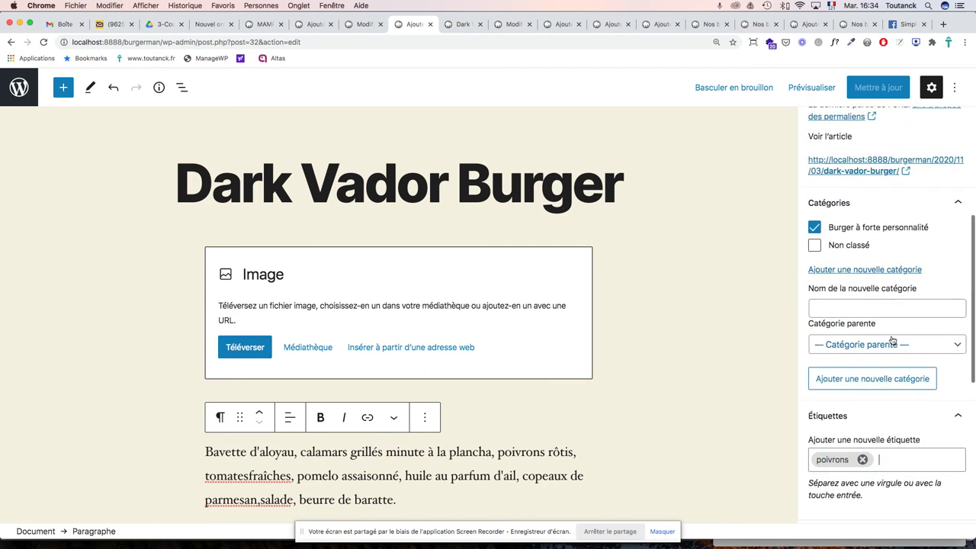
Step: Add the tags "burger" and "Dark vador" to the article one by one
{"action": "type", "text": "burger"}
{"action": "key", "text": "Return"}
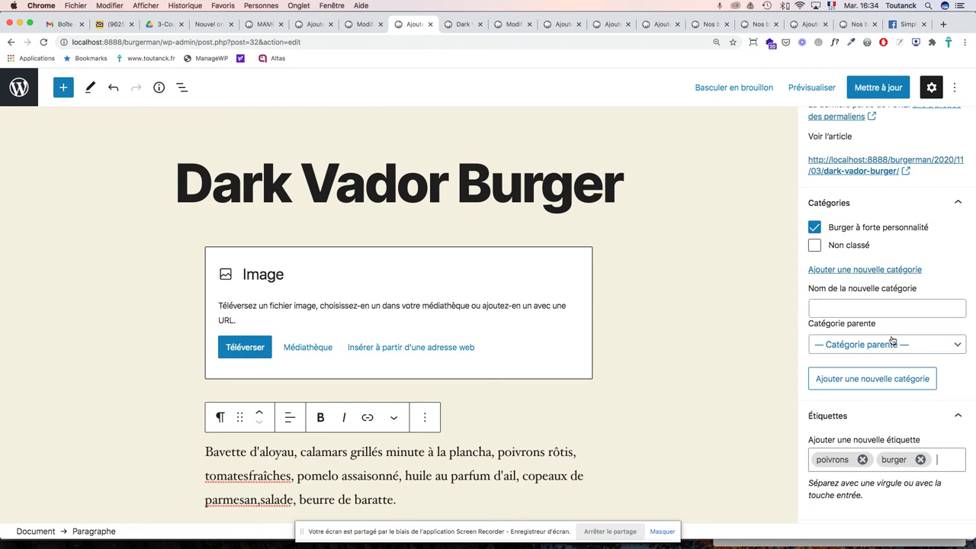
{"action": "type", "text": "dark"}
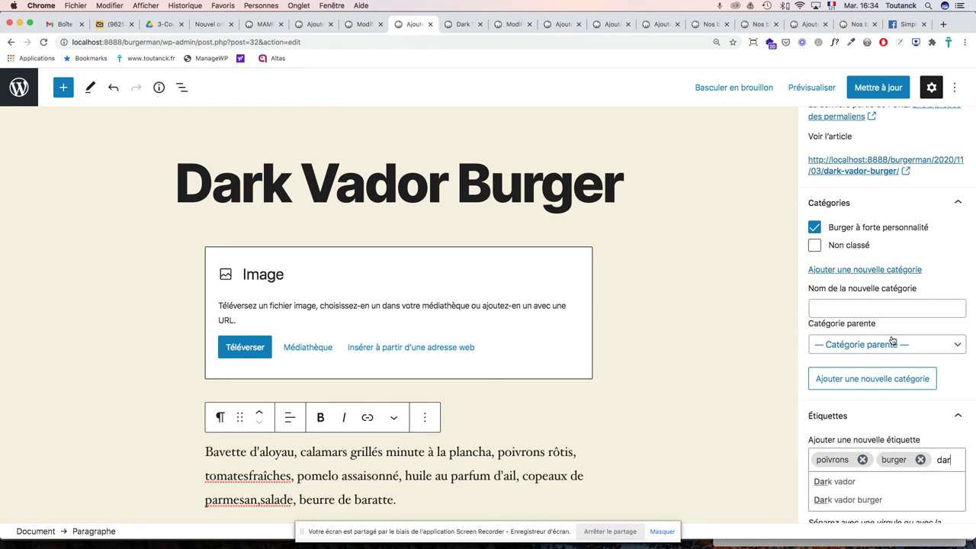
{"action": "key", "text": "Down"}
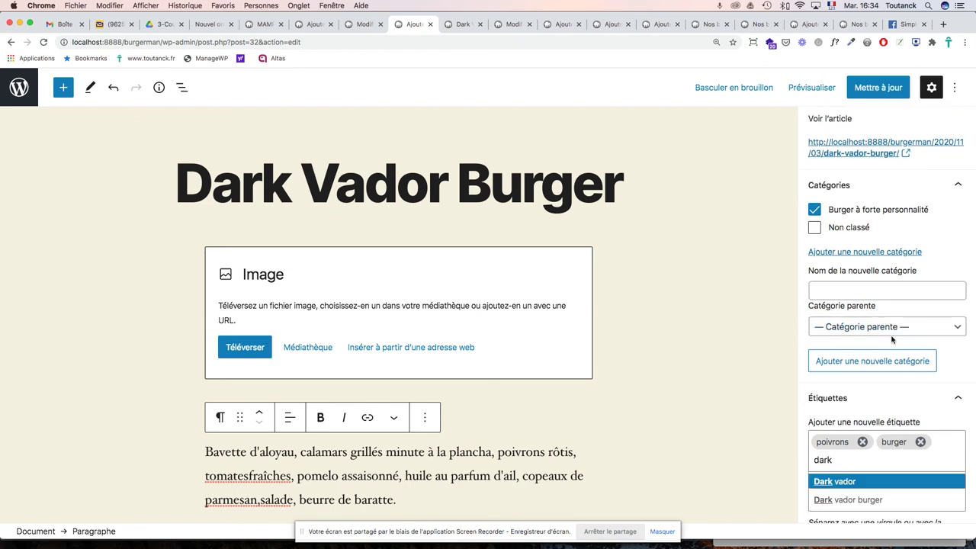
{"action": "key", "text": "Return"}
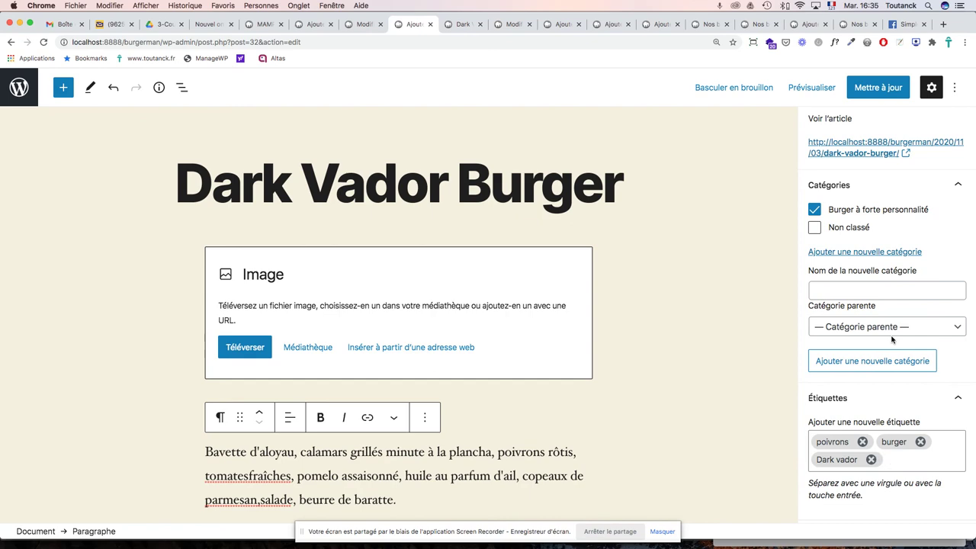
Step: Check the tag list in the Acrobat PDF and add the tags "burgerman" and "bavette d'aloyau" in Chrome
{"action": "key", "text": "super+Tab"}
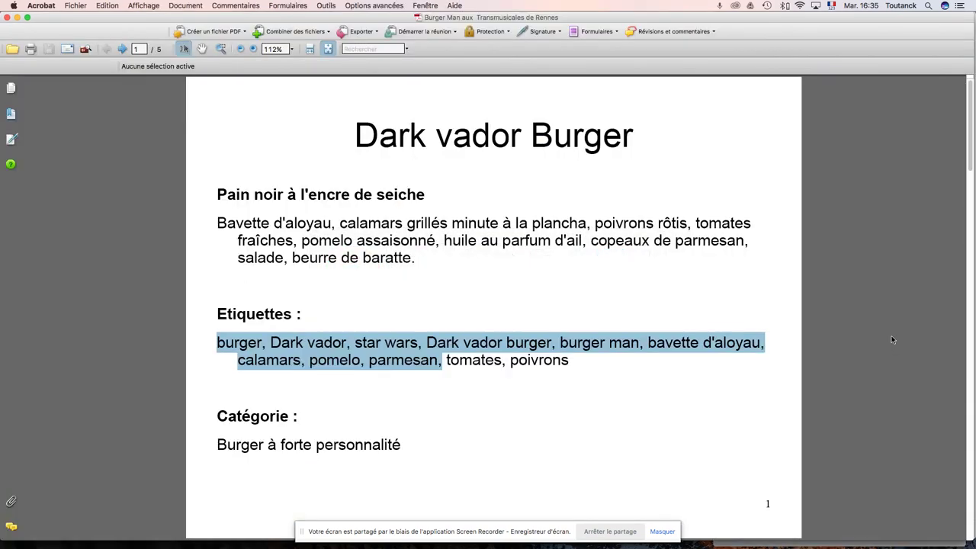
{"action": "key", "text": "super+Tab"}
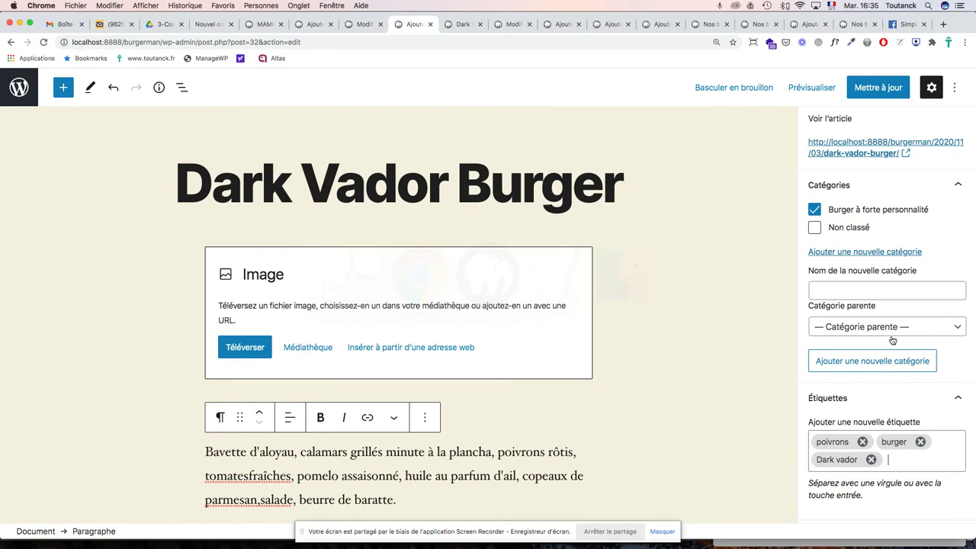
{"action": "type", "text": "burgerman"}
{"action": "key", "text": "Return"}
{"action": "type", "text": "bavette"}
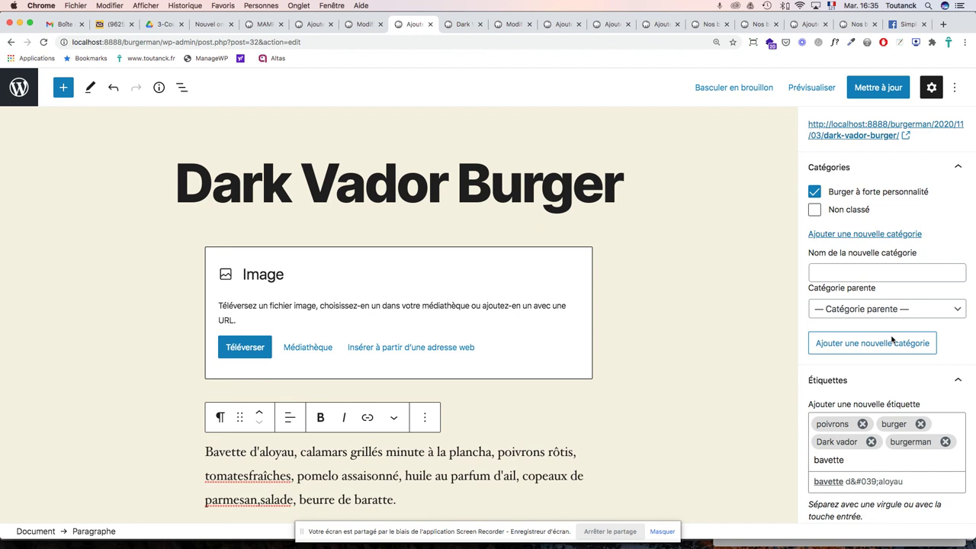
{"action": "type", "text": " d'aloyau"}
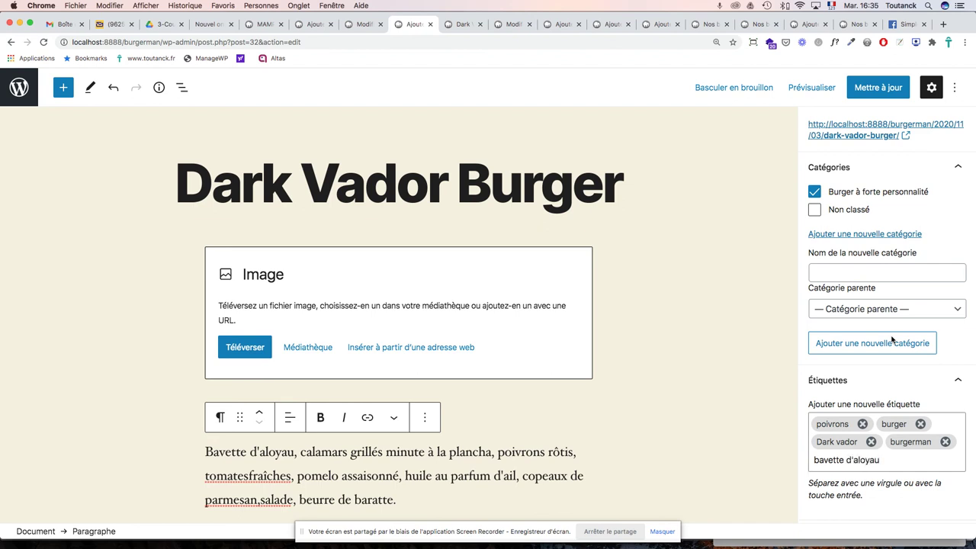
{"action": "key", "text": "Return"}
Step: Consult the PDF's tag list in Acrobat again and add the tags "calamars" and "parmesan" in Chrome
{"action": "key", "text": "super+Tab"}
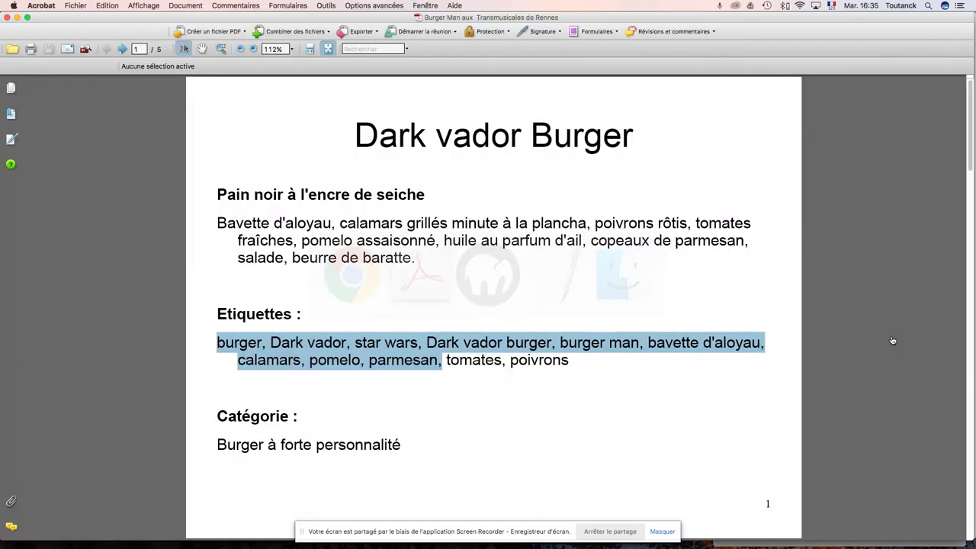
{"action": "key", "text": "super+Tab"}
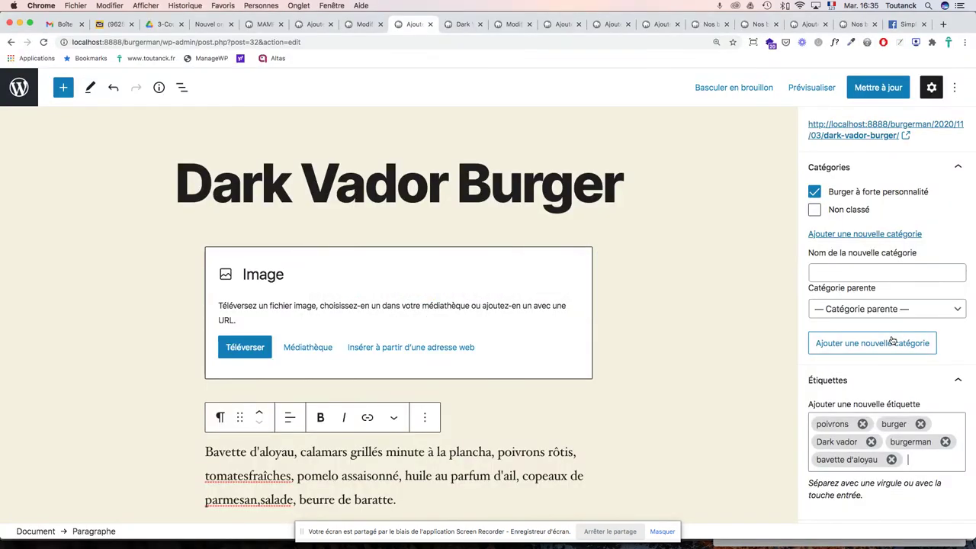
{"action": "type", "text": "calamars"}
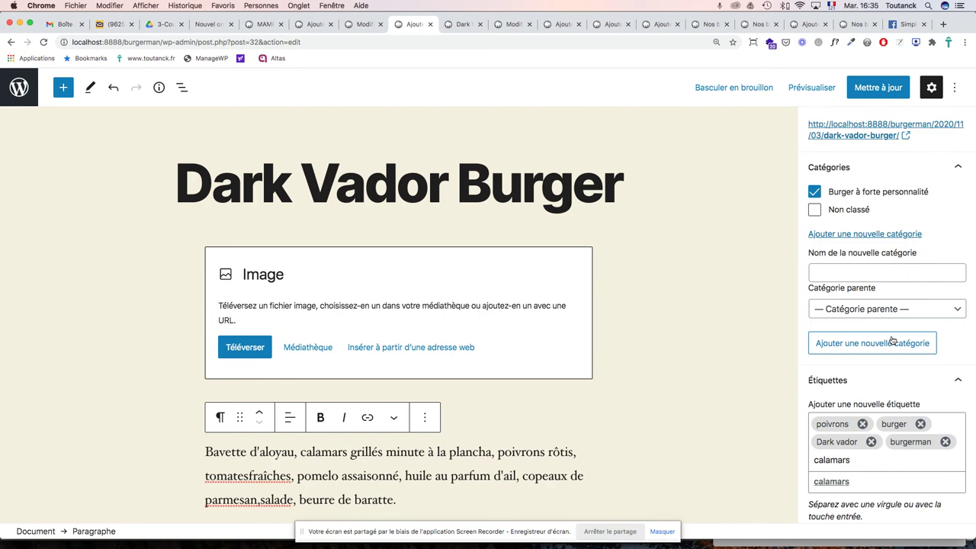
{"action": "key", "text": "Return"}
{"action": "key", "text": "super+Tab"}
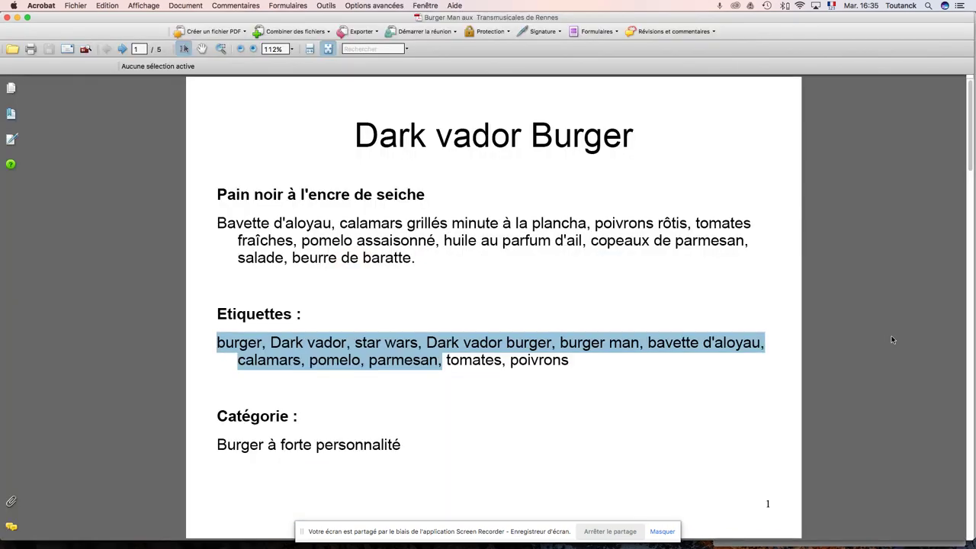
{"action": "key", "text": "super+Tab"}
{"action": "type", "text": "pa"}
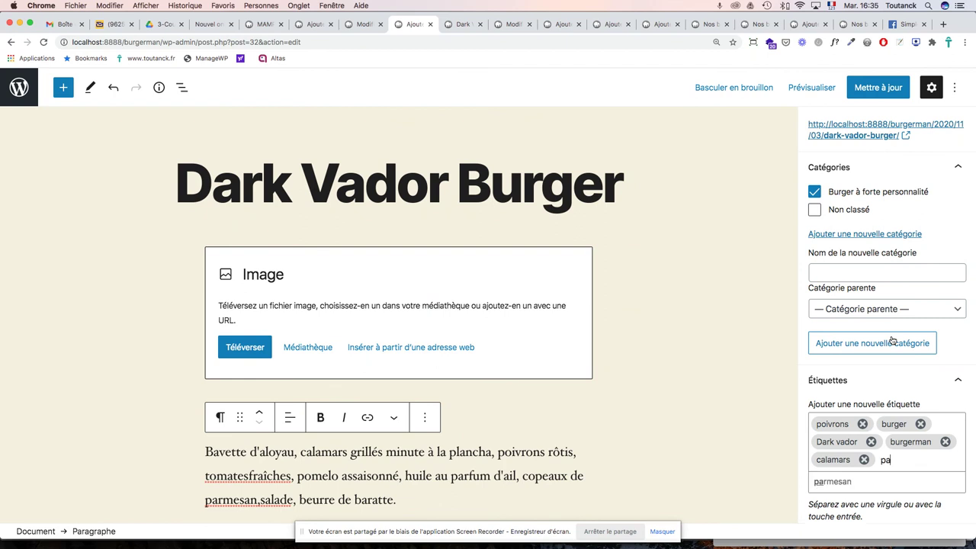
{"action": "type", "text": "rmesan"}
{"action": "key", "text": "Return"}
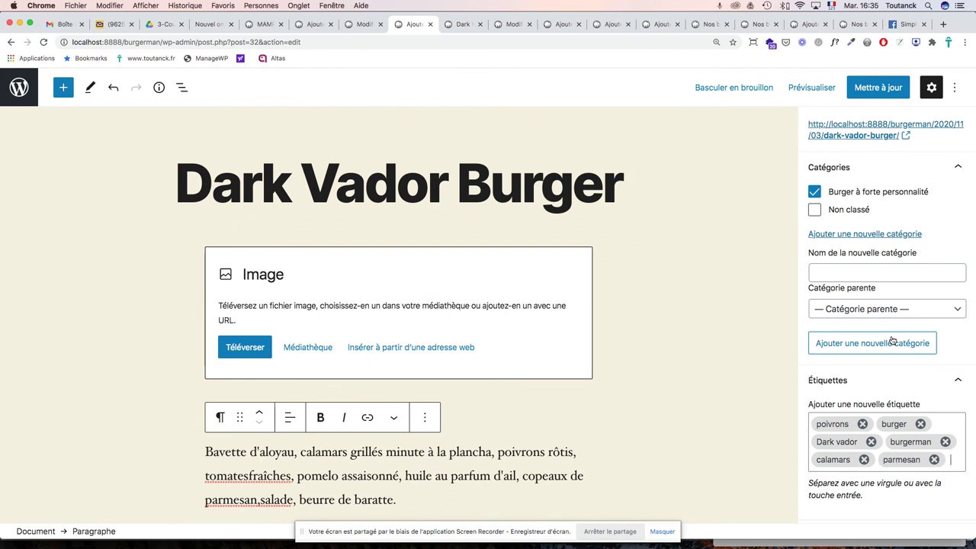
Step: Update the "Dark Vador Burger" article and reload its public page to check the tags
{"action": "left_click", "coordinate": [879, 88]}
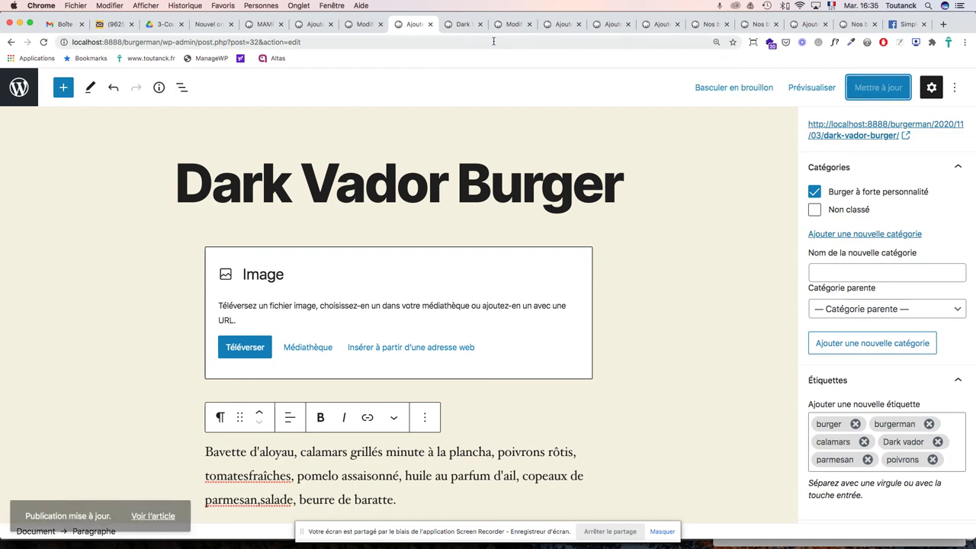
{"action": "left_click", "coordinate": [464, 24]}
{"action": "key", "text": "super+r"}
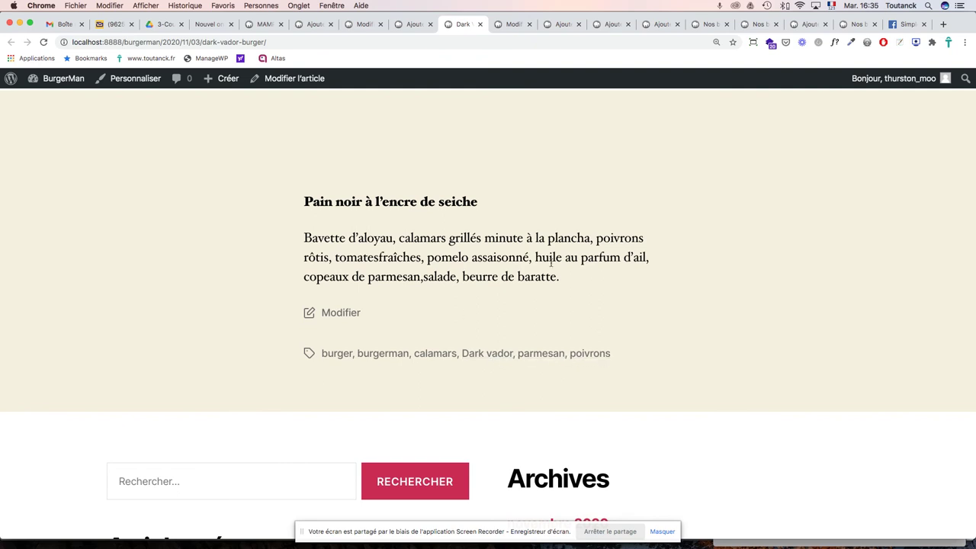
{"action": "scroll", "coordinate": [549, 262], "scroll_direction": "up", "scroll_amount": 5}
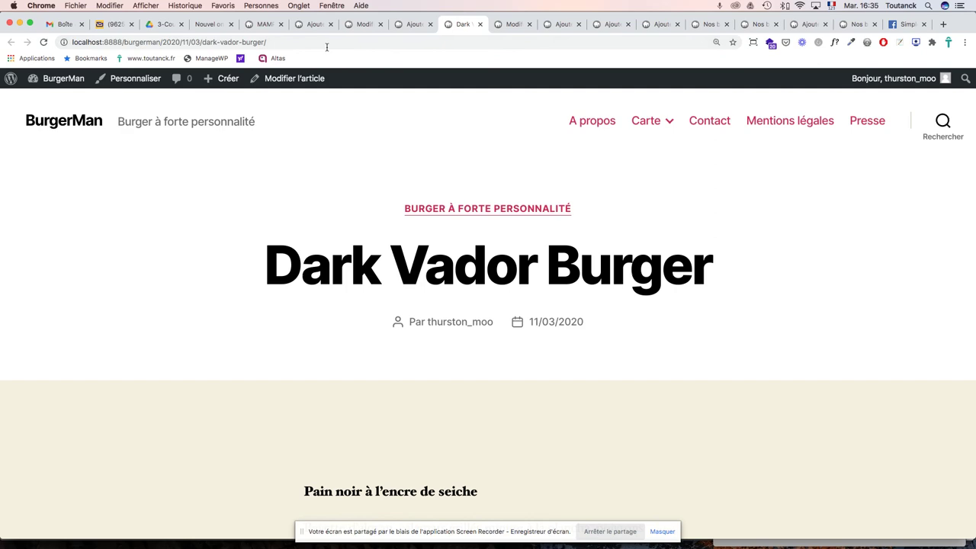
Step: Close the browser tabs holding the "Mentions légales" and "Nos desserts" page editors, keeping the "Dark Vador Burger" editor open
{"action": "left_click", "coordinate": [314, 29]}
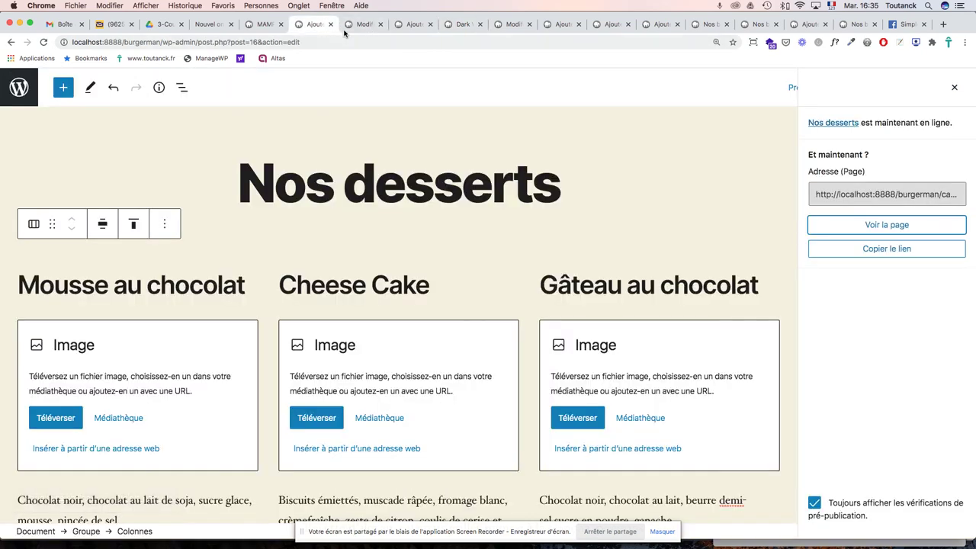
{"action": "left_click", "coordinate": [347, 30]}
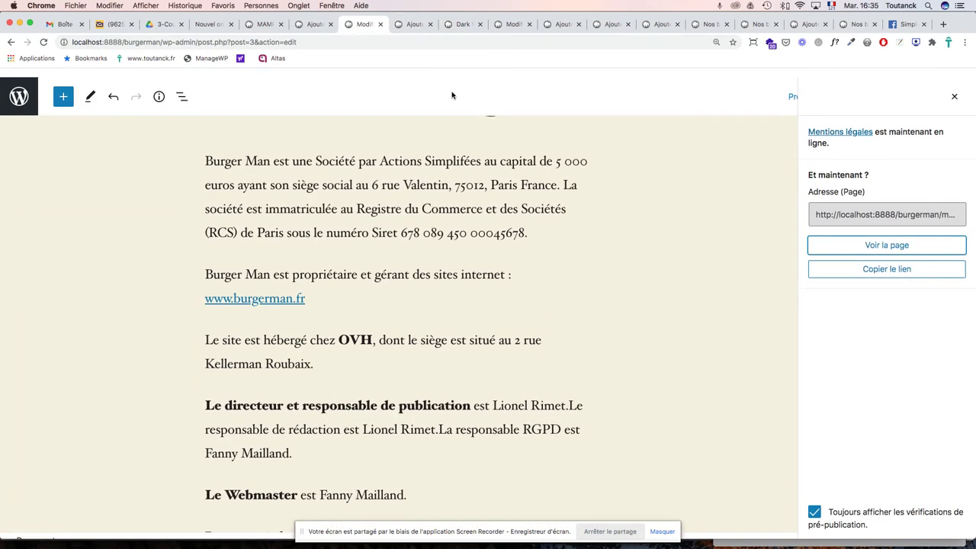
{"action": "left_click", "coordinate": [381, 24]}
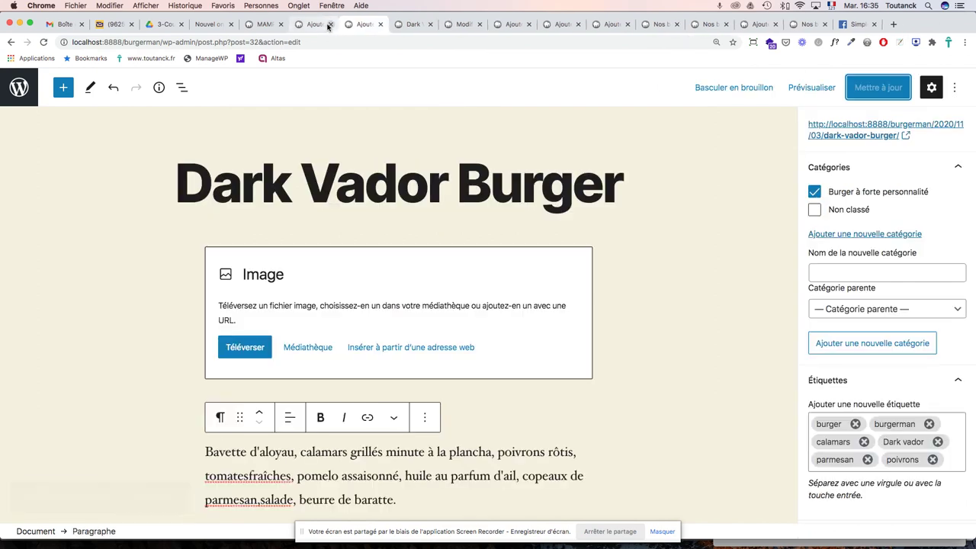
{"action": "left_click", "coordinate": [331, 25]}
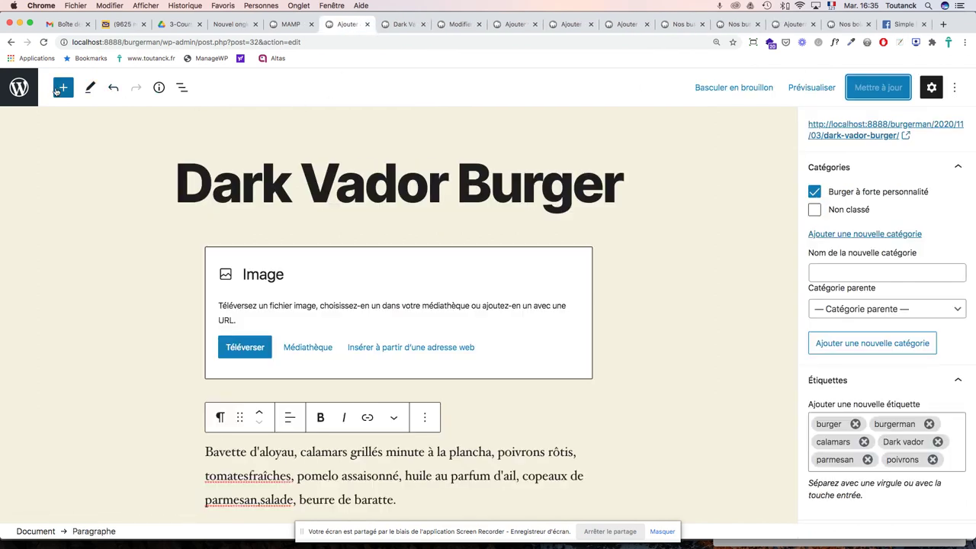
Step: Create a new article from the articles list and title it "Geek burger" in Chrome, copying the title from page 2 of the Acrobat PDF
{"action": "left_click", "coordinate": [23, 89]}
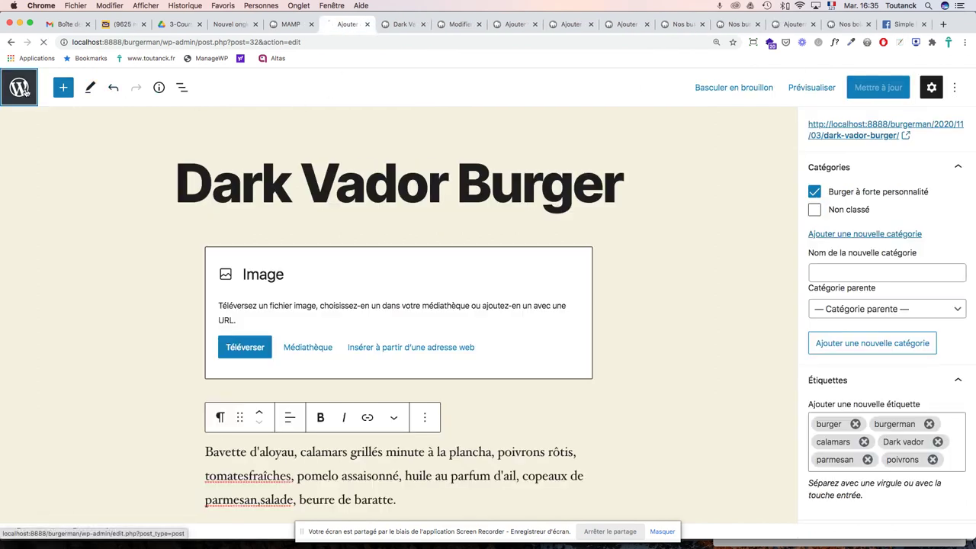
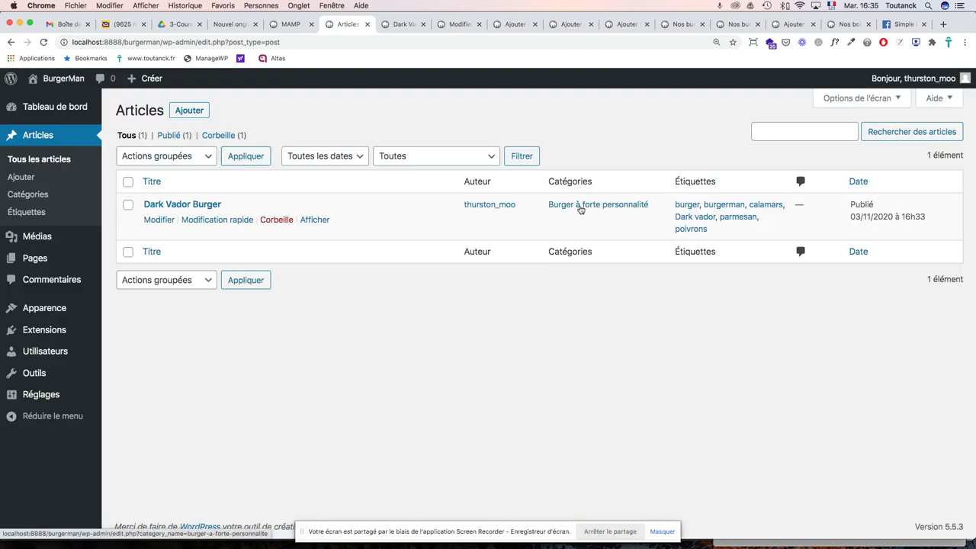
{"action": "left_click", "coordinate": [189, 111]}
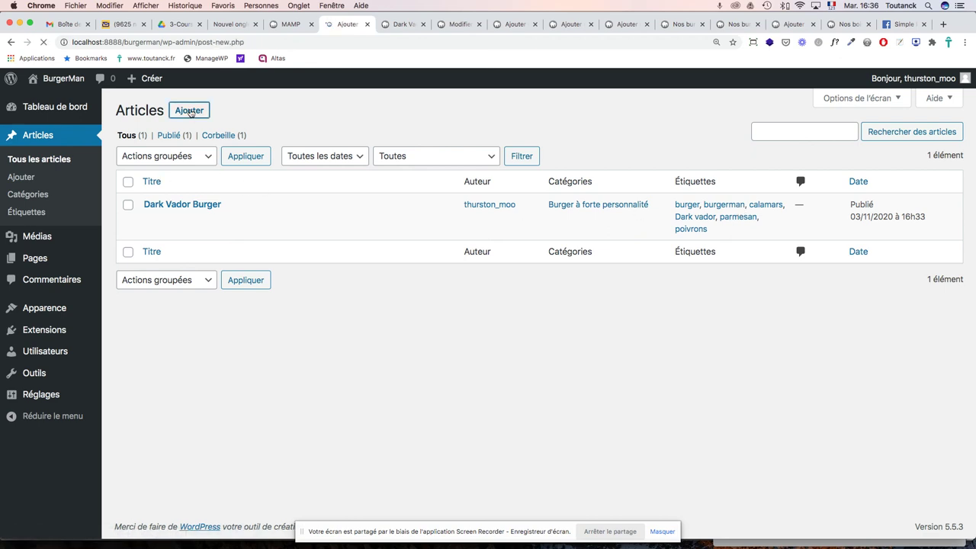
{"action": "key", "text": "super+Tab"}
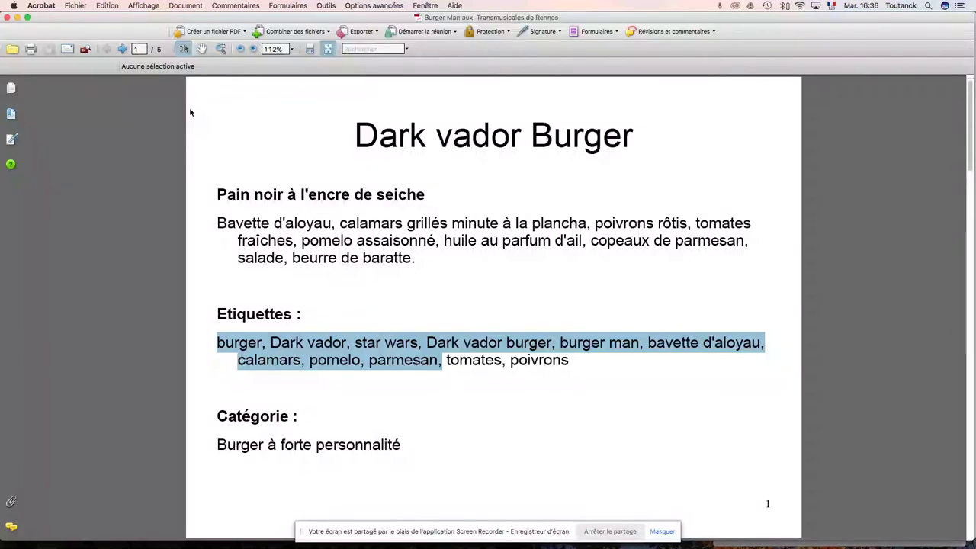
{"action": "left_click", "coordinate": [122, 49]}
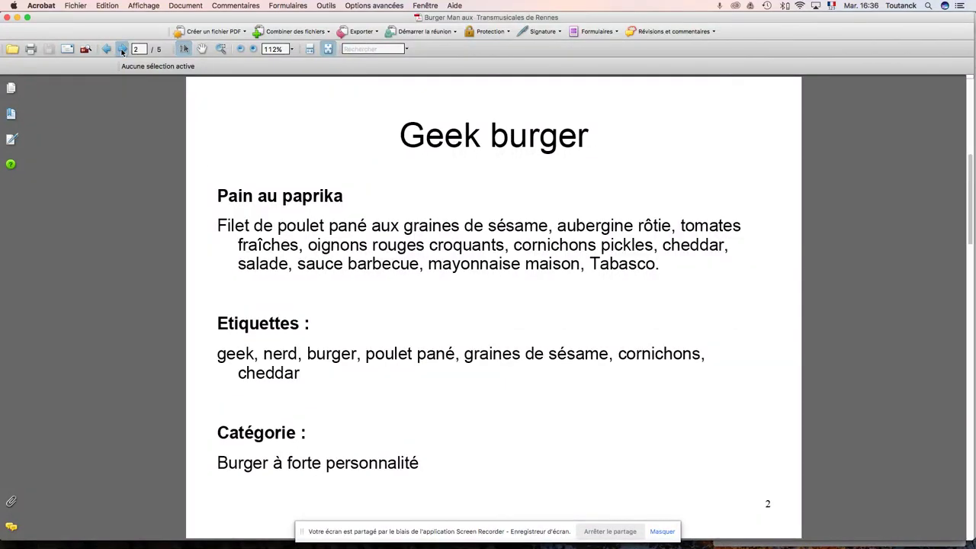
{"action": "left_click_drag", "start_coordinate": [402, 135], "coordinate": [578, 147]}
{"action": "key", "text": "super+c"}
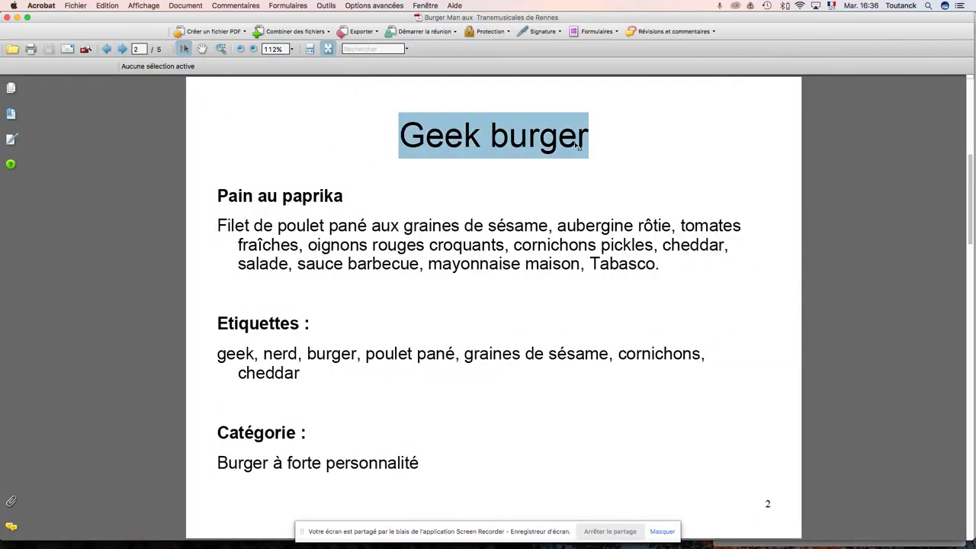
{"action": "key", "text": "super+Tab"}
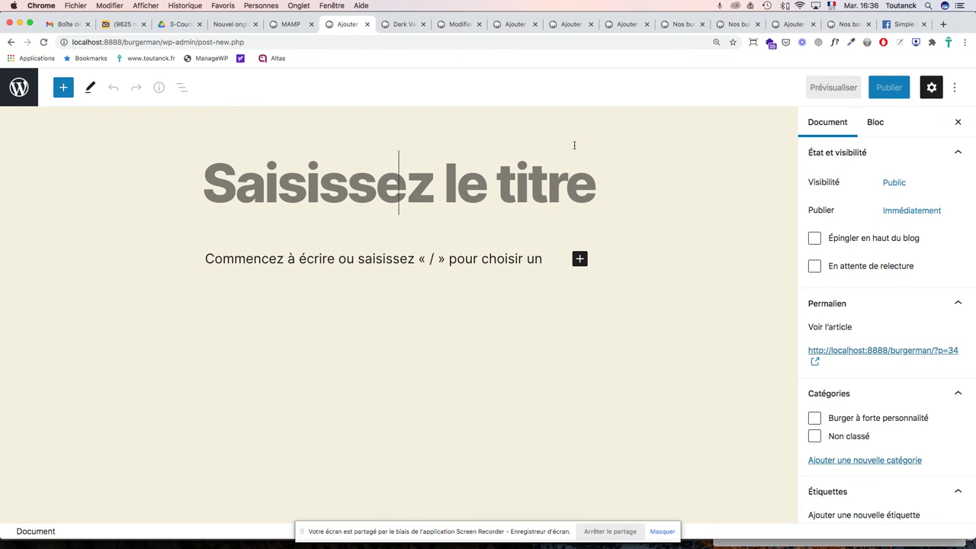
{"action": "key", "text": "super+v"}
Step: Insert an empty image block under the article title and a paragraph block beneath it
{"action": "left_click", "coordinate": [580, 260]}
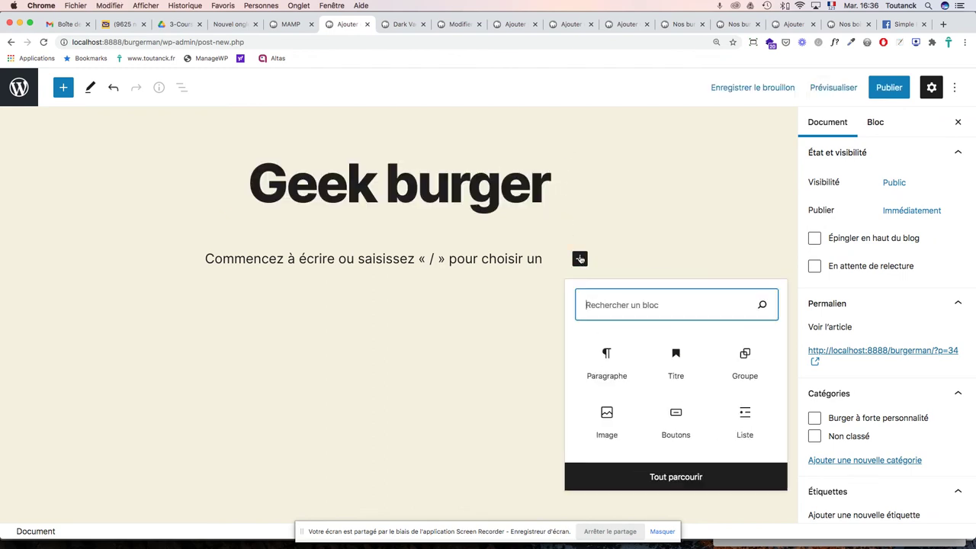
{"action": "left_click", "coordinate": [607, 421]}
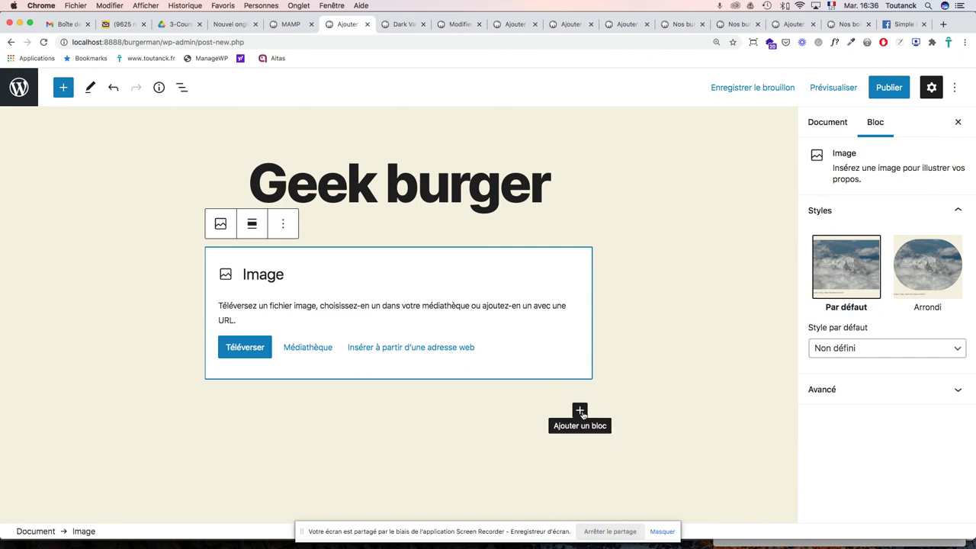
{"action": "left_click", "coordinate": [580, 411]}
{"action": "left_click", "coordinate": [584, 286]}
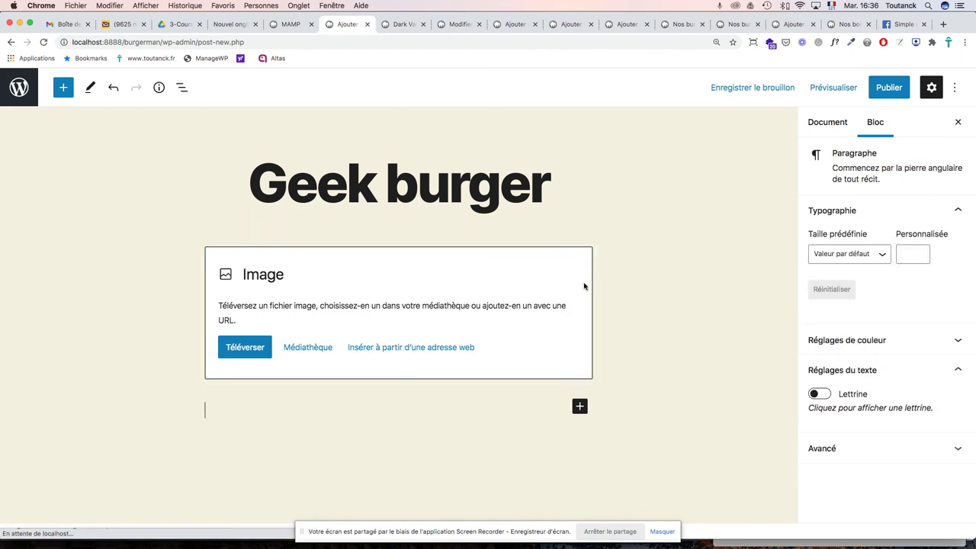
Step: Copy the "Pain au paprika" heading and its ingredients text from the Acrobat PDF into the paragraph block in Chrome
{"action": "key", "text": "super+Tab"}
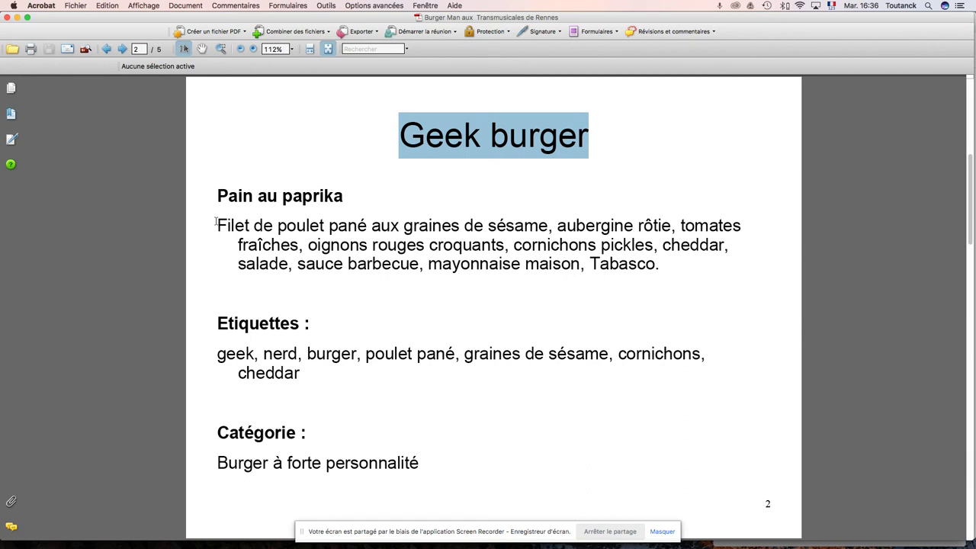
{"action": "left_click_drag", "start_coordinate": [217, 196], "coordinate": [654, 276]}
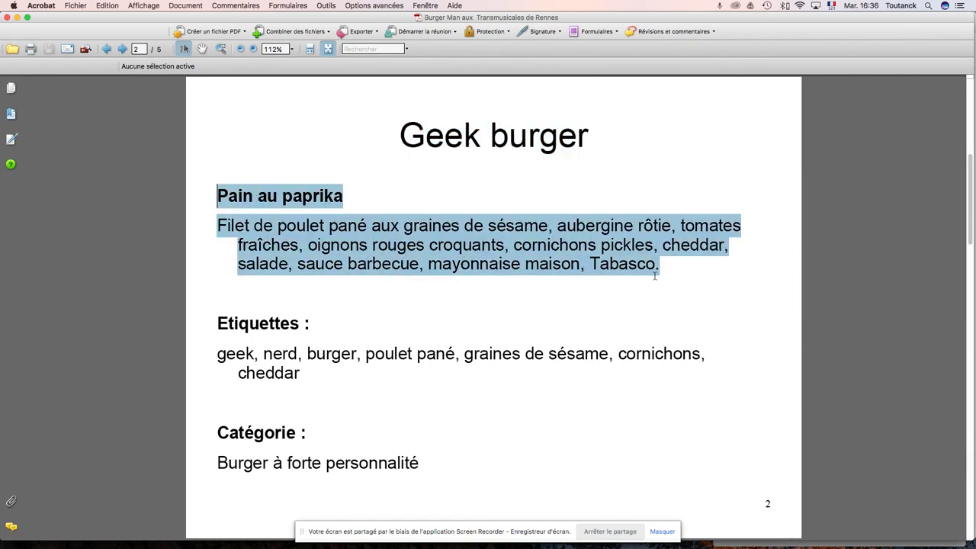
{"action": "key", "text": "super+Tab"}
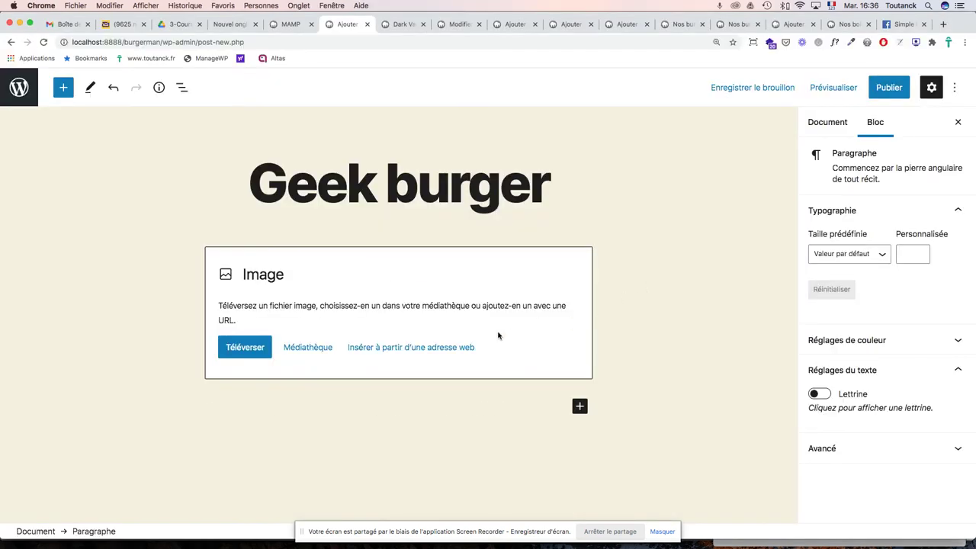
{"action": "type", "text": "Filet de poulet pané aux graines de sésame, aubergine rôtie, tomatesfraîches, oignons rouges croquants, cornichons pickles, cheddar,salade, sauce barbecue, mayonnaise maison, Tabasco."}
{"action": "scroll", "coordinate": [418, 364], "scroll_direction": "down", "scroll_amount": 4}
{"action": "scroll", "coordinate": [417, 364], "scroll_direction": "down", "scroll_amount": 1}
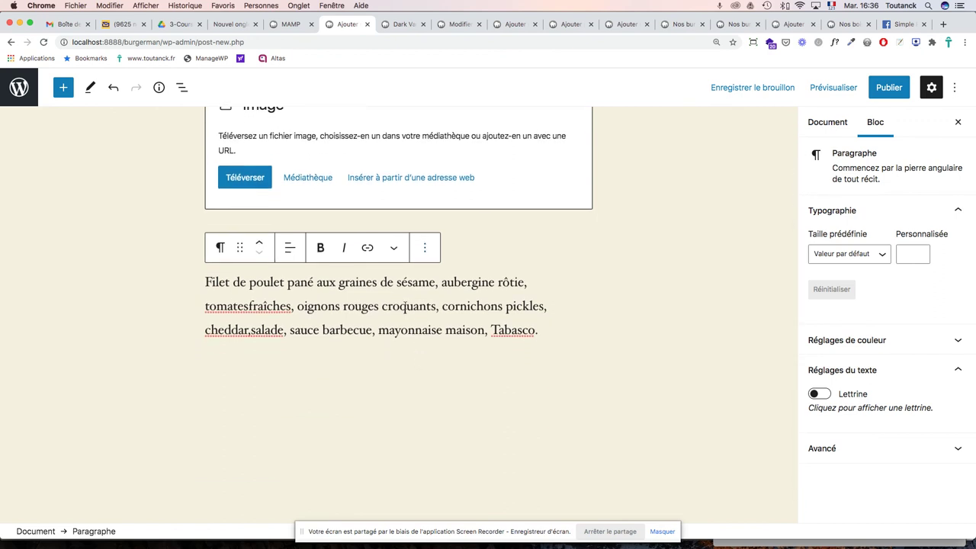
{"action": "left_click", "coordinate": [400, 24]}
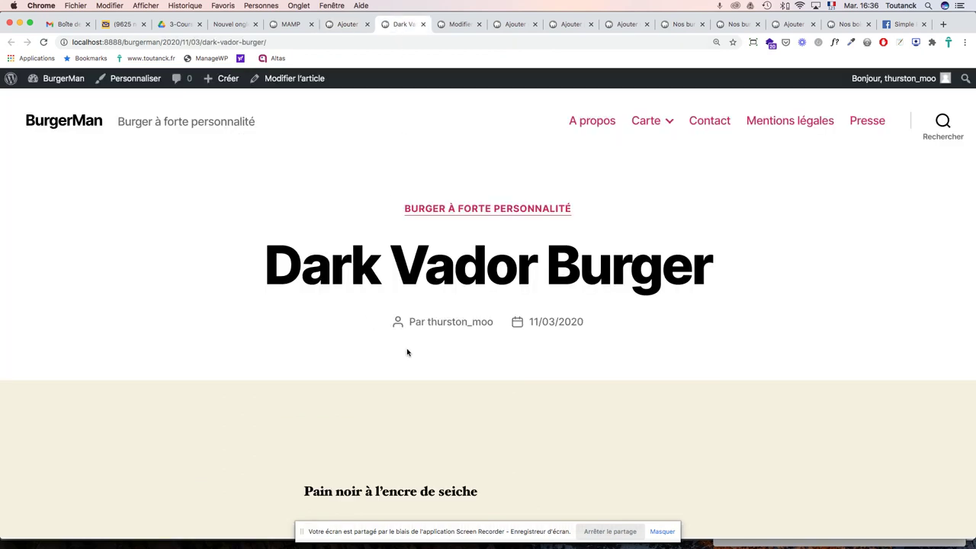
{"action": "left_click", "coordinate": [358, 26]}
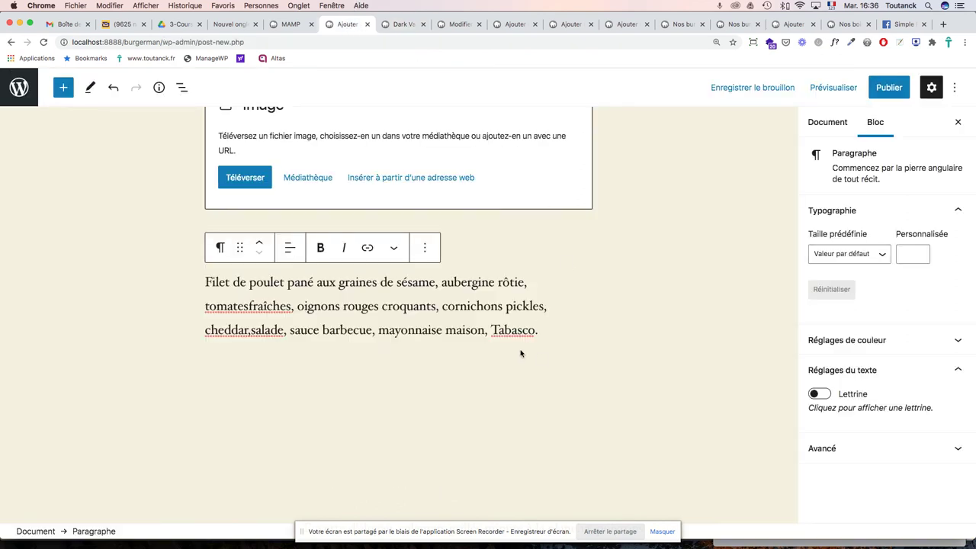
Step: Assign the "Geek burger" article to the category "Burger à forte personnalité" in the document settings
{"action": "left_click", "coordinate": [828, 123]}
{"action": "scroll", "coordinate": [915, 374], "scroll_direction": "down", "scroll_amount": 3}
{"action": "left_click", "coordinate": [815, 365]}
{"action": "scroll", "coordinate": [905, 370], "scroll_direction": "down", "scroll_amount": 1}
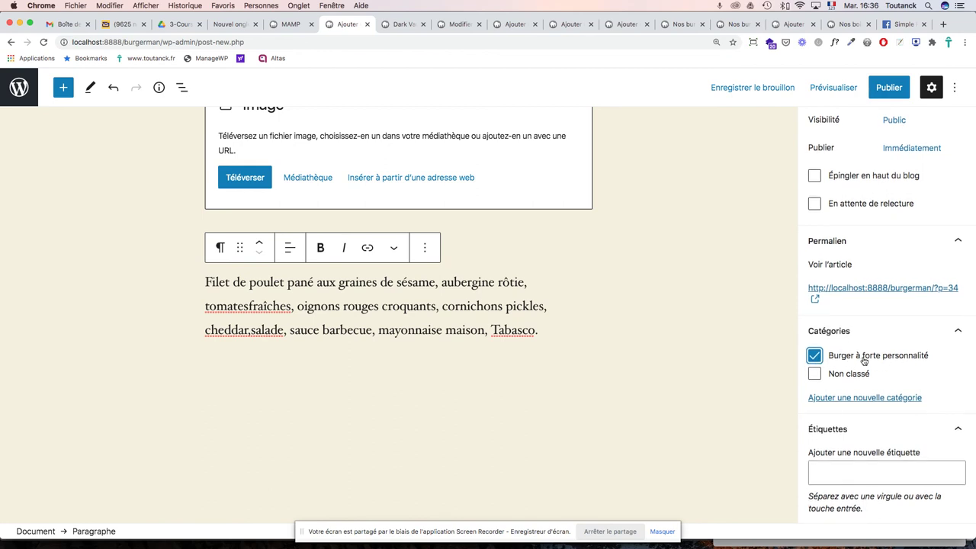
Step: Copy the Acrobat PDF's tag list into the article's tags in Chrome: geek, nerd, burger, poulet pané, graines de sésame, cornichons, cheddar
{"action": "scroll", "coordinate": [868, 373], "scroll_direction": "down", "scroll_amount": 2}
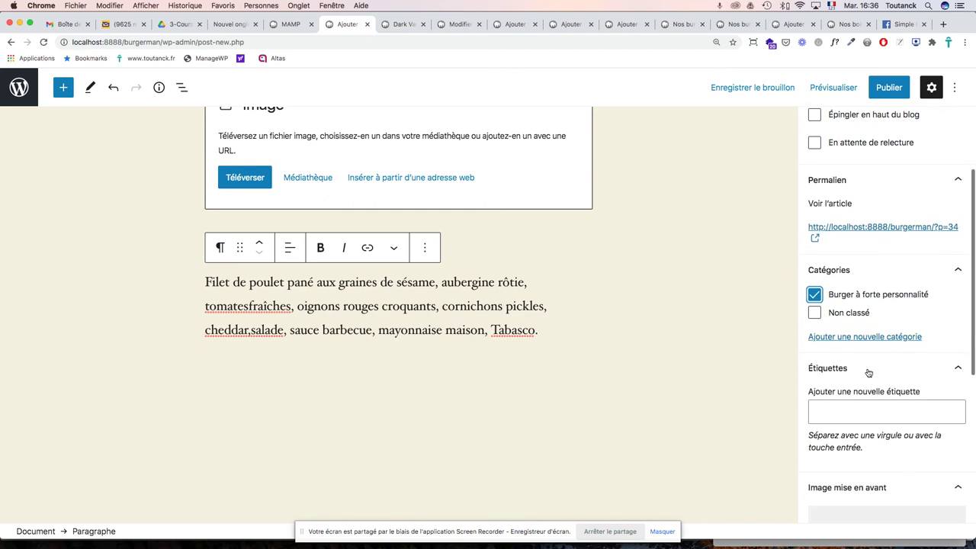
{"action": "key", "text": "super+Tab"}
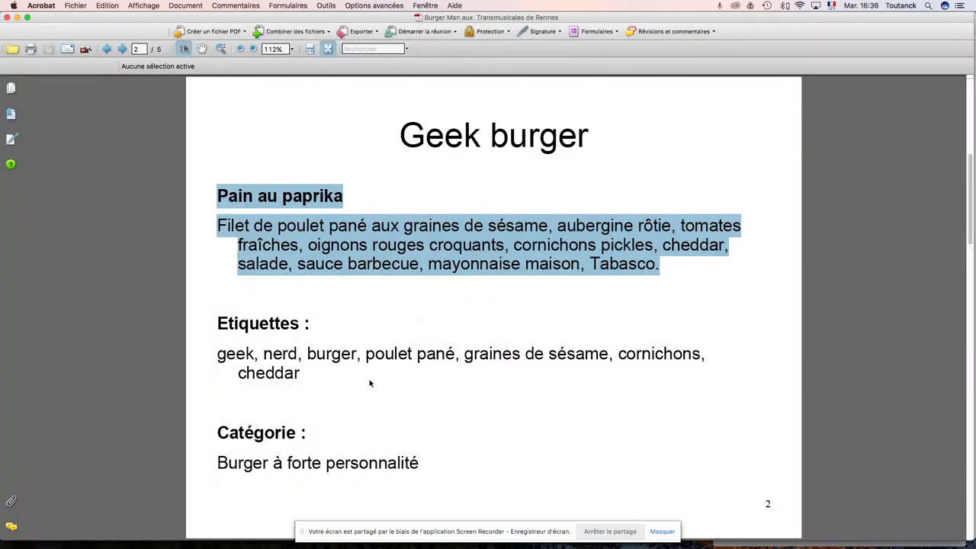
{"action": "left_click_drag", "start_coordinate": [218, 354], "coordinate": [299, 372]}
{"action": "key", "text": "super+c"}
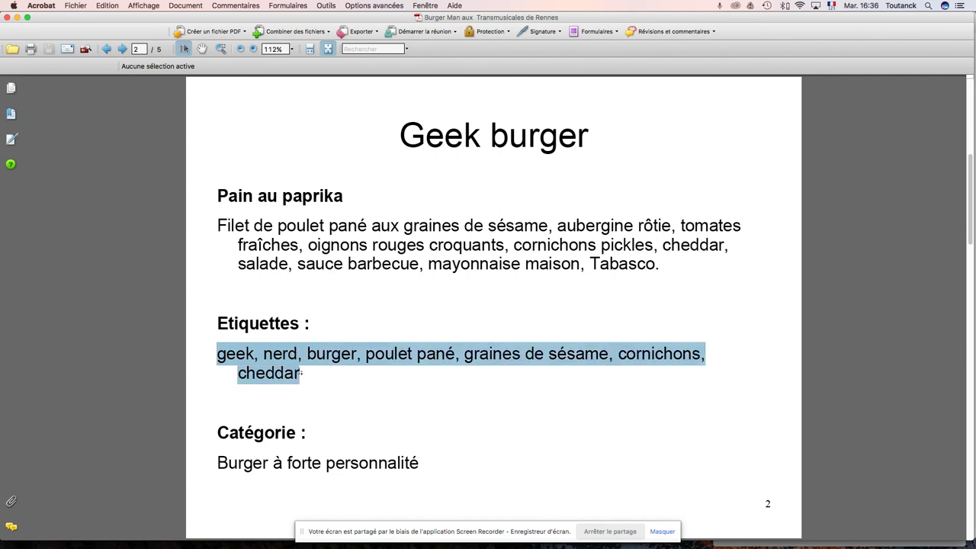
{"action": "key", "text": "super+Tab"}
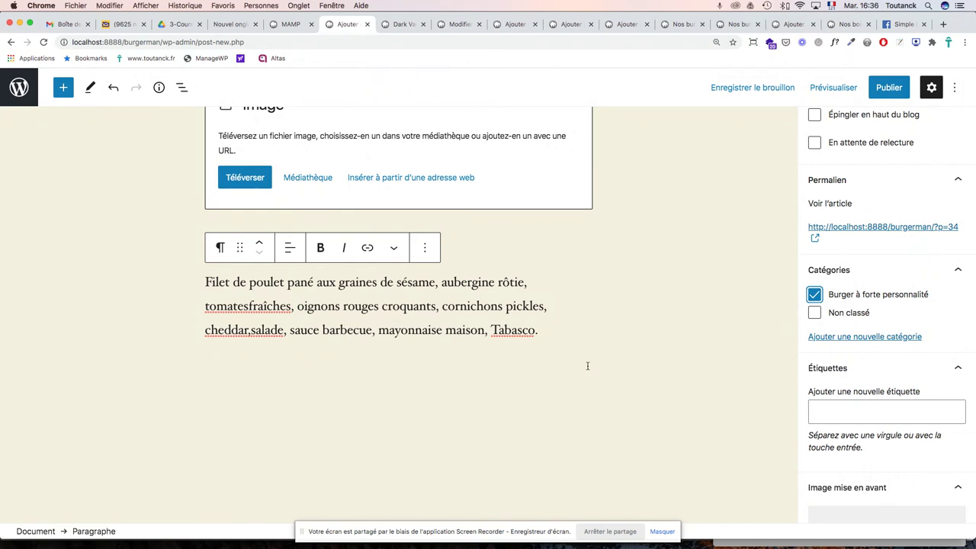
{"action": "left_click", "coordinate": [875, 409]}
{"action": "key", "text": "super+v"}
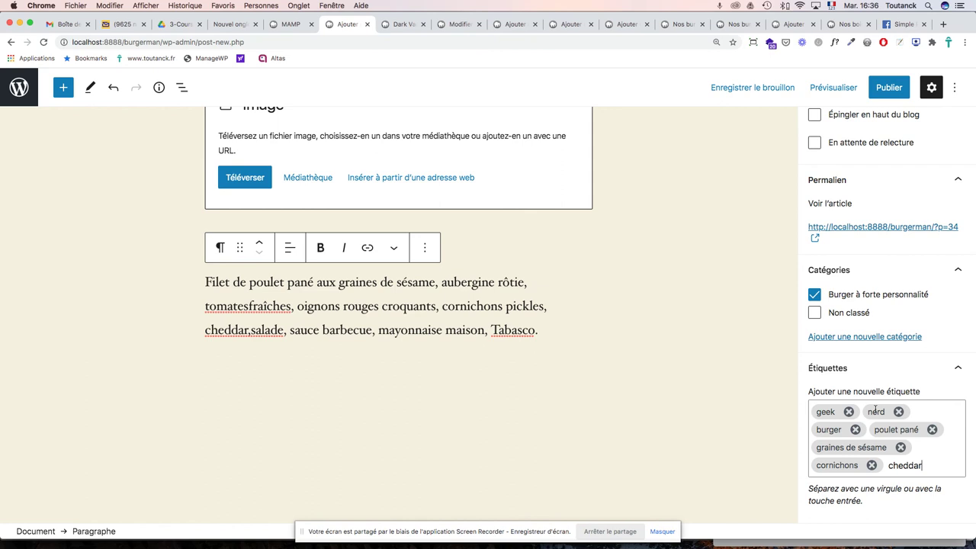
{"action": "key", "text": "Return"}
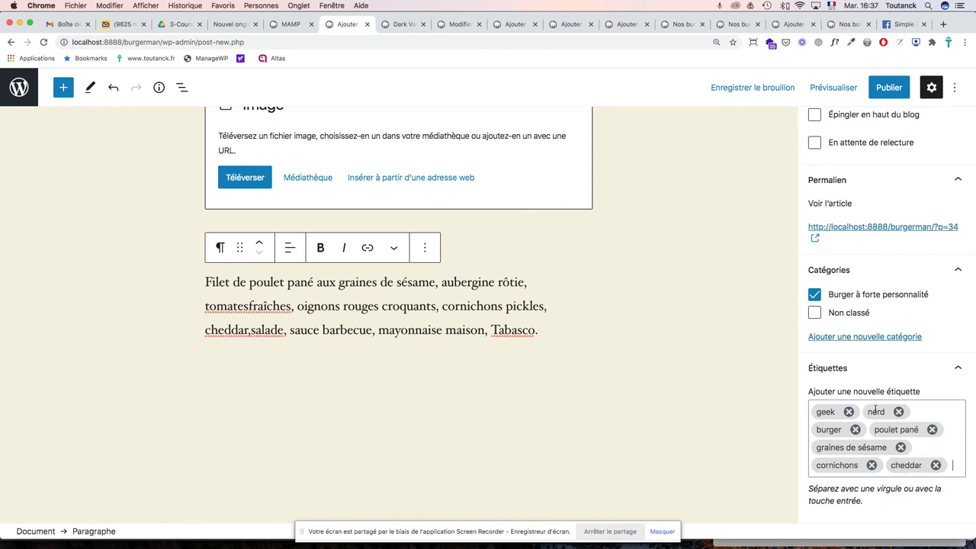
Step: Review the document settings and content of "Geek burger", and publish the article
{"action": "scroll", "coordinate": [939, 365], "scroll_direction": "down", "scroll_amount": 5}
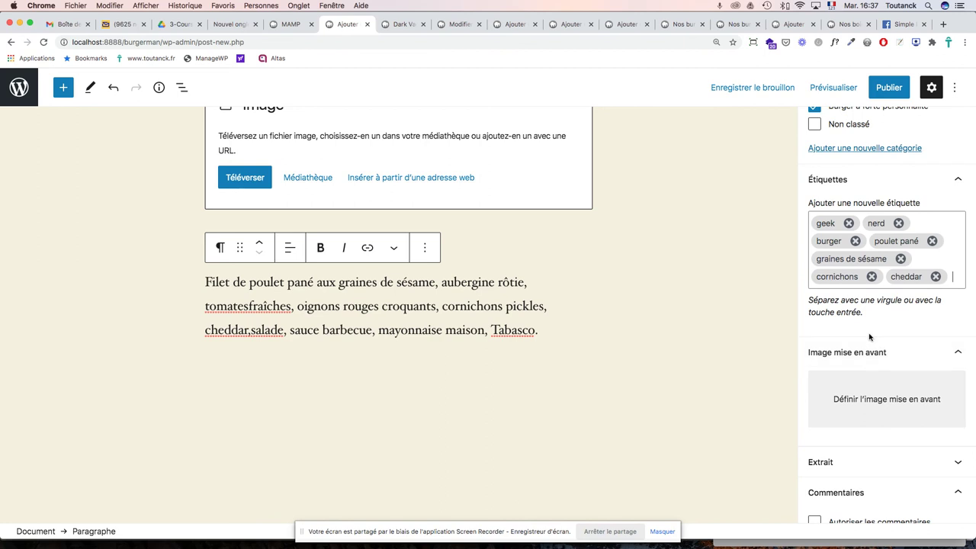
{"action": "scroll", "coordinate": [867, 338], "scroll_direction": "up", "scroll_amount": 2}
{"action": "scroll", "coordinate": [867, 338], "scroll_direction": "down", "scroll_amount": 5}
{"action": "scroll", "coordinate": [867, 338], "scroll_direction": "up", "scroll_amount": 10}
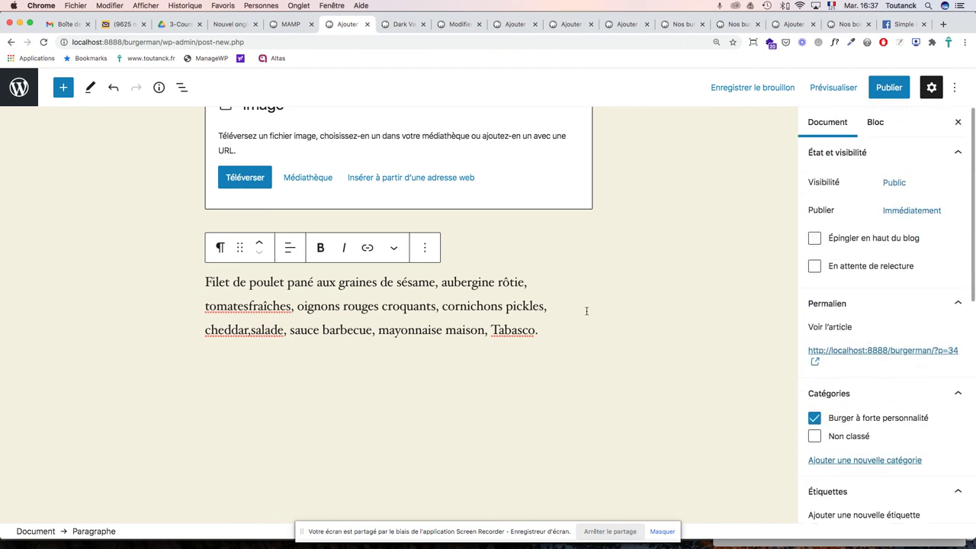
{"action": "scroll", "coordinate": [584, 310], "scroll_direction": "up", "scroll_amount": 3}
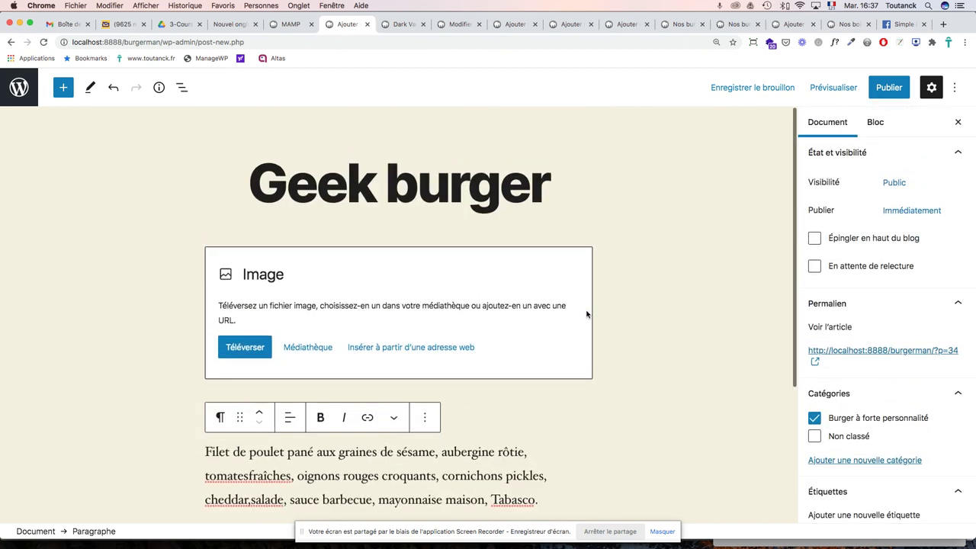
{"action": "left_click", "coordinate": [889, 87]}
{"action": "left_click", "coordinate": [855, 88]}
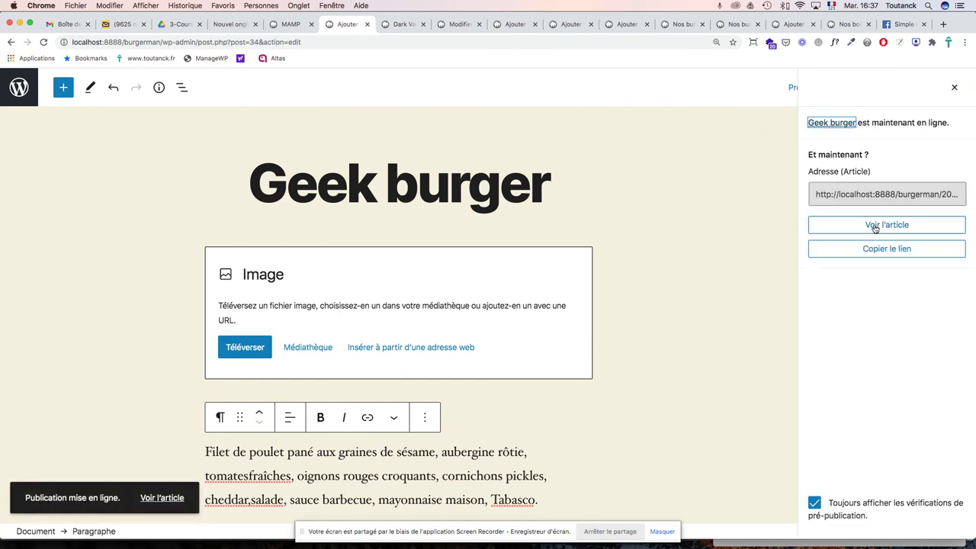
Step: Open the published "Geek burger" article on the public site and check its text and tags
{"action": "left_click", "coordinate": [874, 226]}
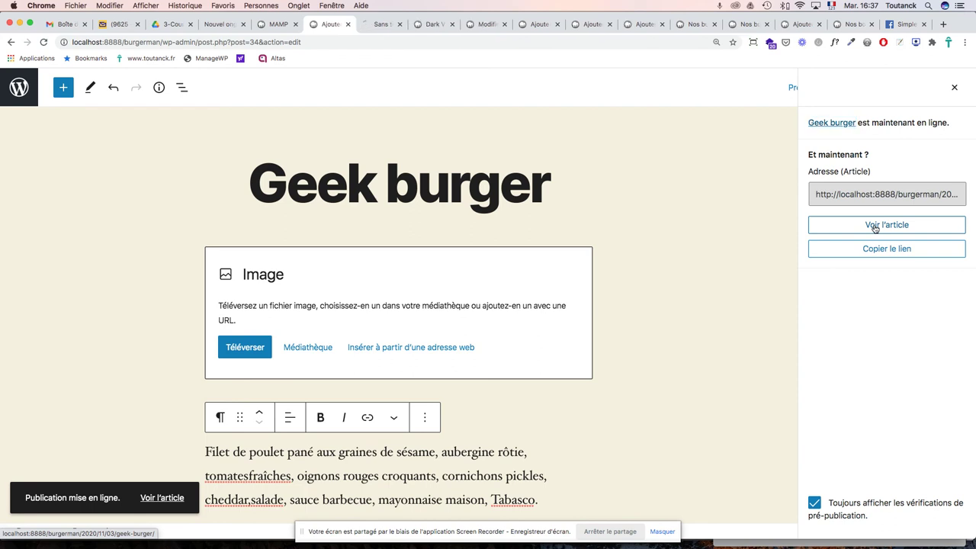
{"action": "left_click", "coordinate": [375, 27]}
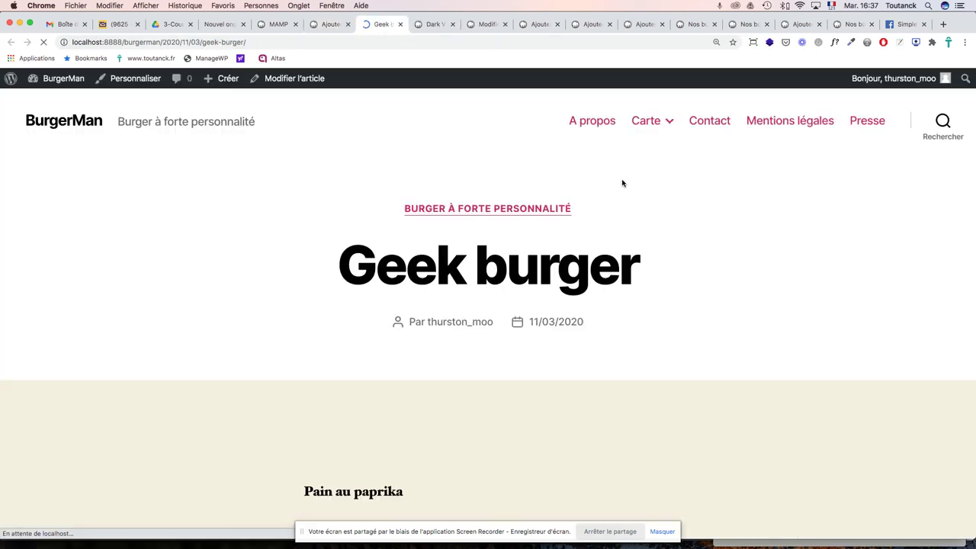
{"action": "scroll", "coordinate": [623, 183], "scroll_direction": "down", "scroll_amount": 10}
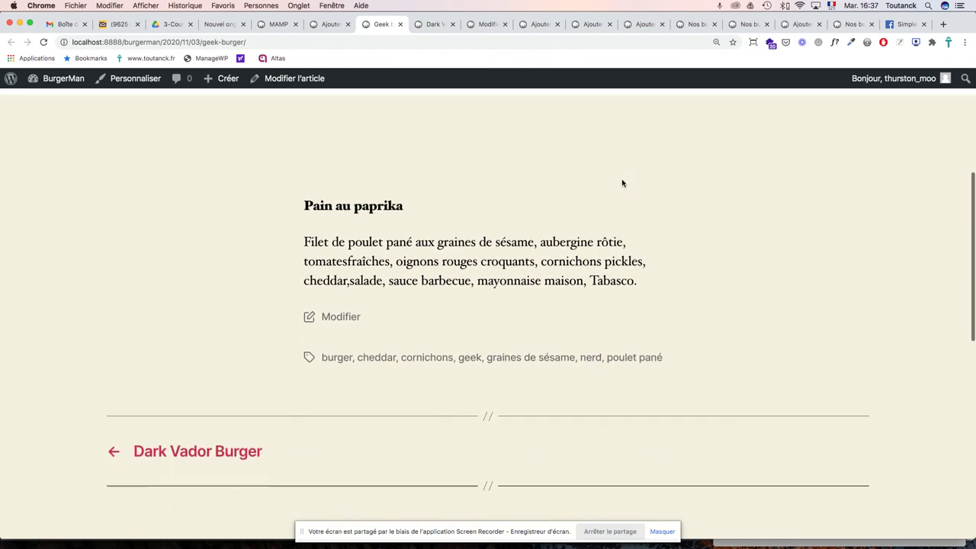
{"action": "scroll", "coordinate": [464, 246], "scroll_direction": "up", "scroll_amount": 4}
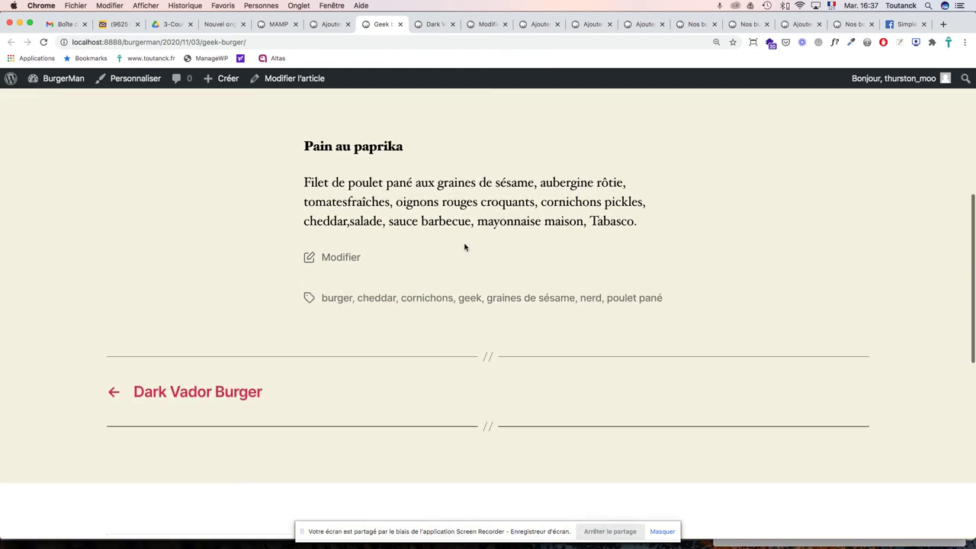
Step: Copy the title "Geisha Burger" from page 3 of the Acrobat PDF and create a new WordPress article with that title in Chrome
{"action": "scroll", "coordinate": [465, 247], "scroll_direction": "up", "scroll_amount": 5}
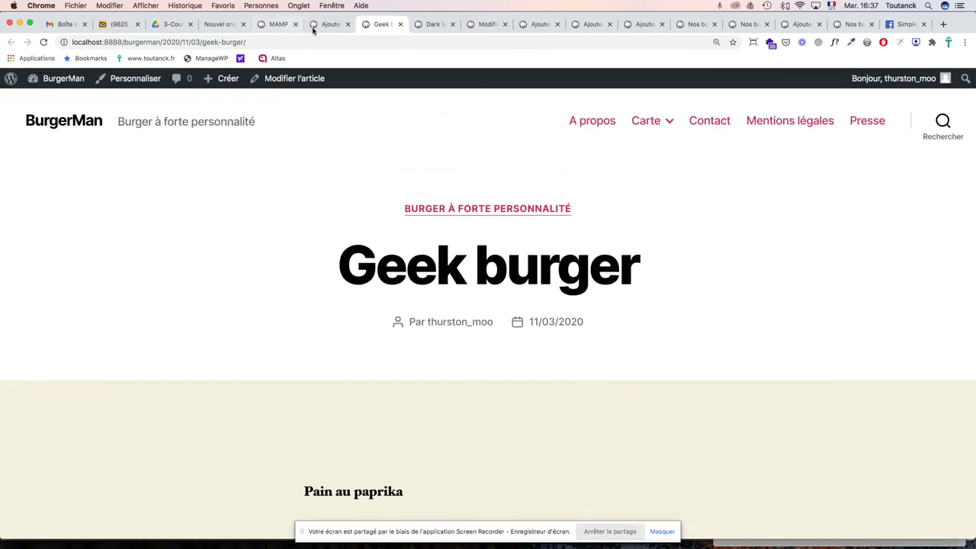
{"action": "left_click", "coordinate": [331, 24]}
{"action": "key", "text": "super+Tab"}
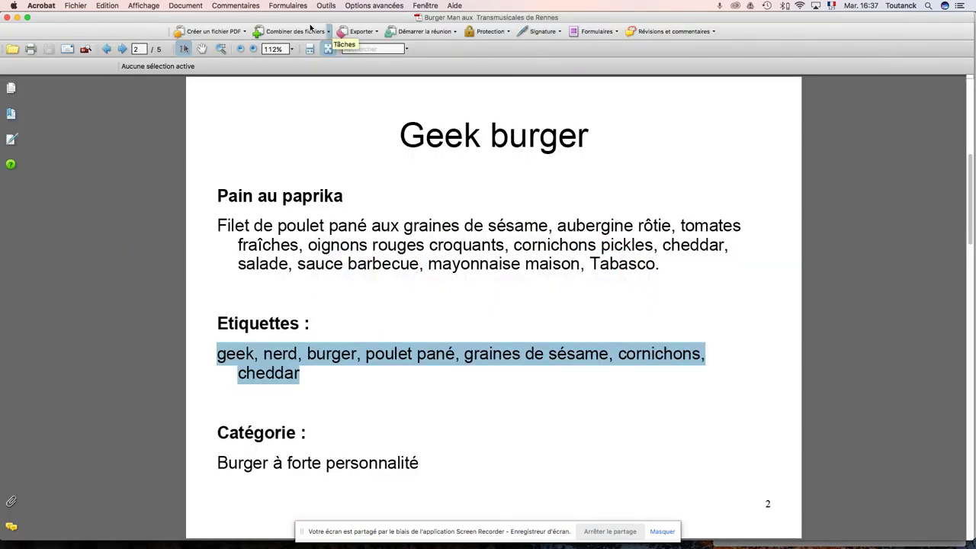
{"action": "left_click", "coordinate": [122, 49]}
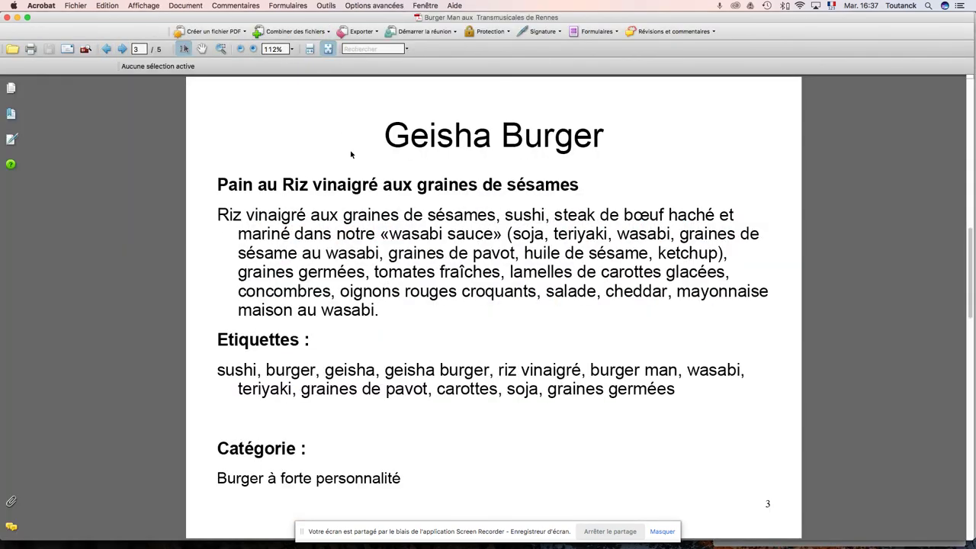
{"action": "left_click_drag", "start_coordinate": [384, 135], "coordinate": [604, 137]}
{"action": "key", "text": "super+c"}
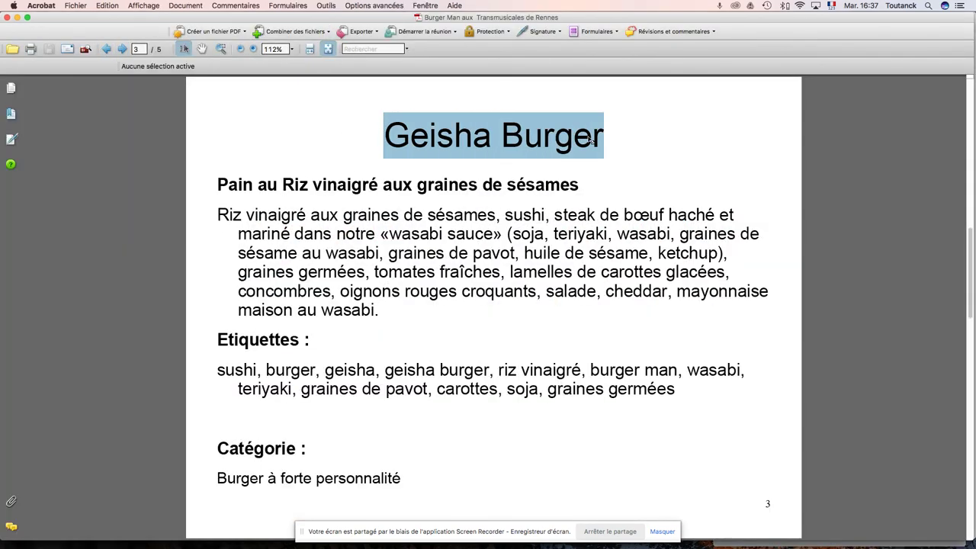
{"action": "key", "text": "super+Tab"}
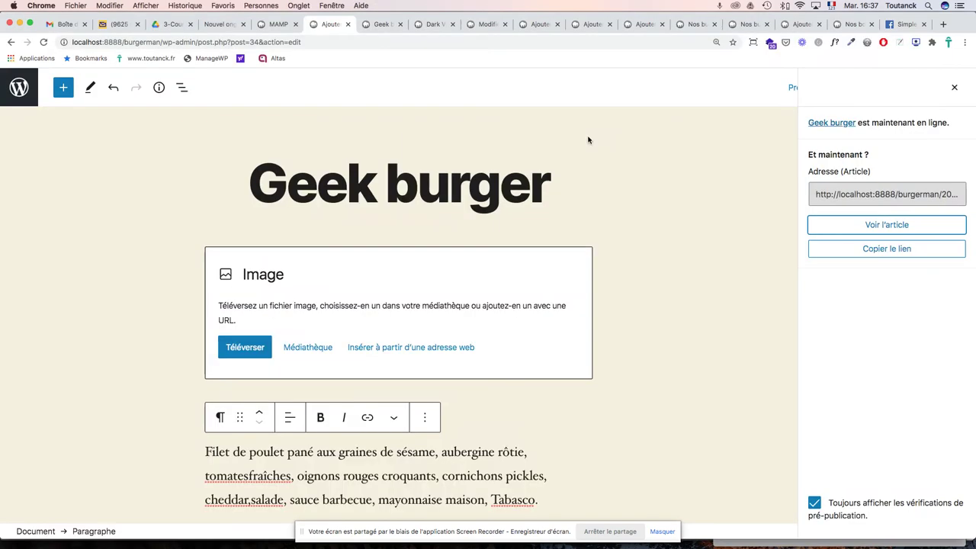
{"action": "left_click", "coordinate": [22, 88]}
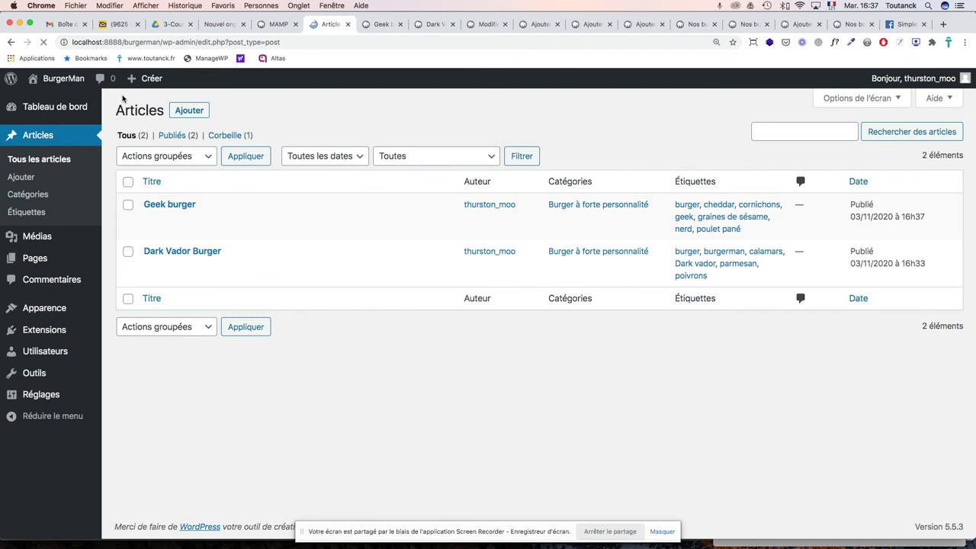
{"action": "left_click", "coordinate": [191, 114]}
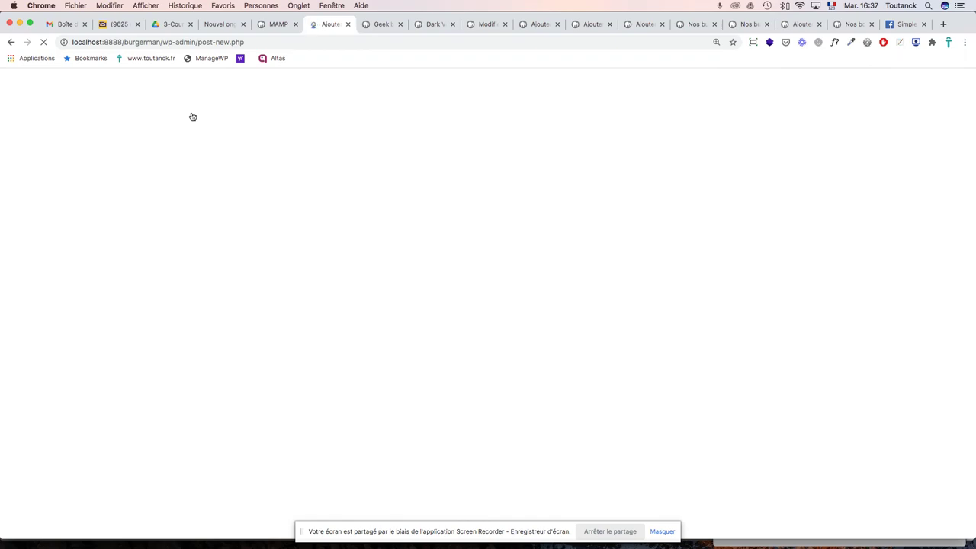
{"action": "key", "text": "super+v"}
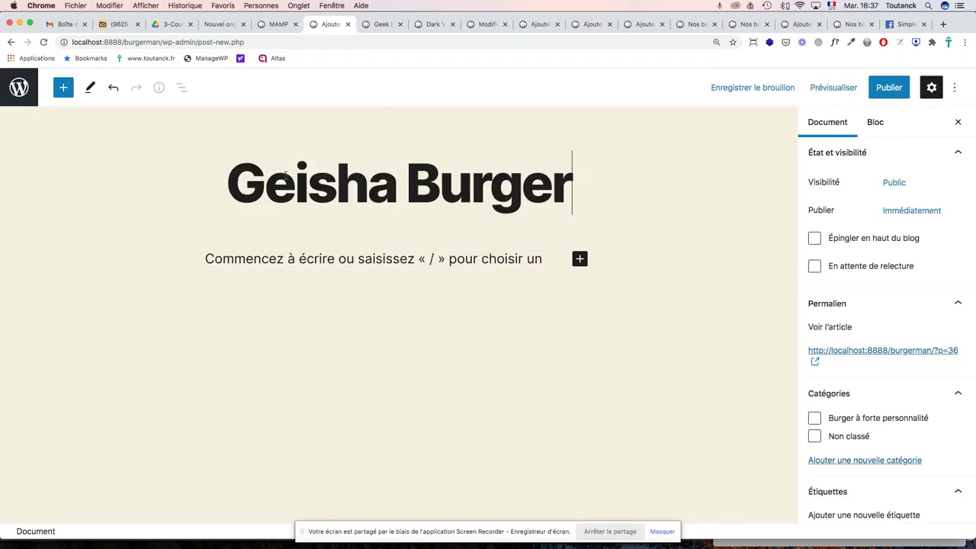
Step: Add an empty Image block to the "Geisha Burger" article, followed by a paragraph with the bread heading and ingredient text copied from the Acrobat PDF
{"action": "key", "text": "super+Tab"}
{"action": "left_click_drag", "start_coordinate": [216, 183], "coordinate": [375, 312]}
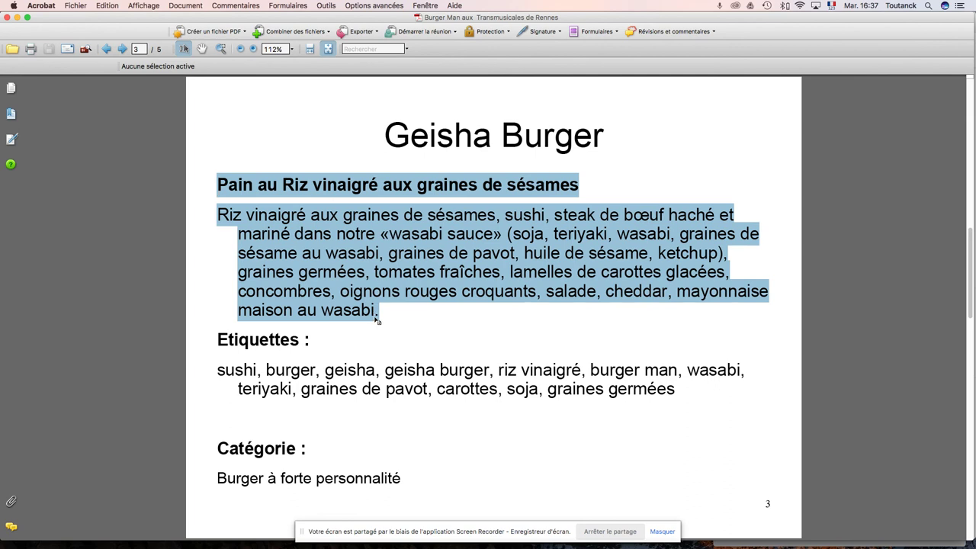
{"action": "key", "text": "super+Tab"}
{"action": "left_click", "coordinate": [580, 259]}
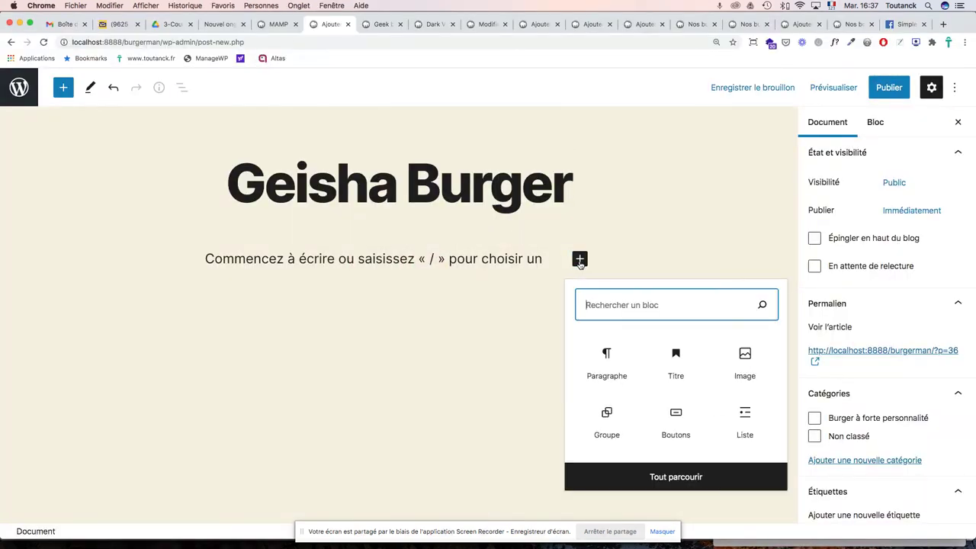
{"action": "left_click", "coordinate": [753, 372]}
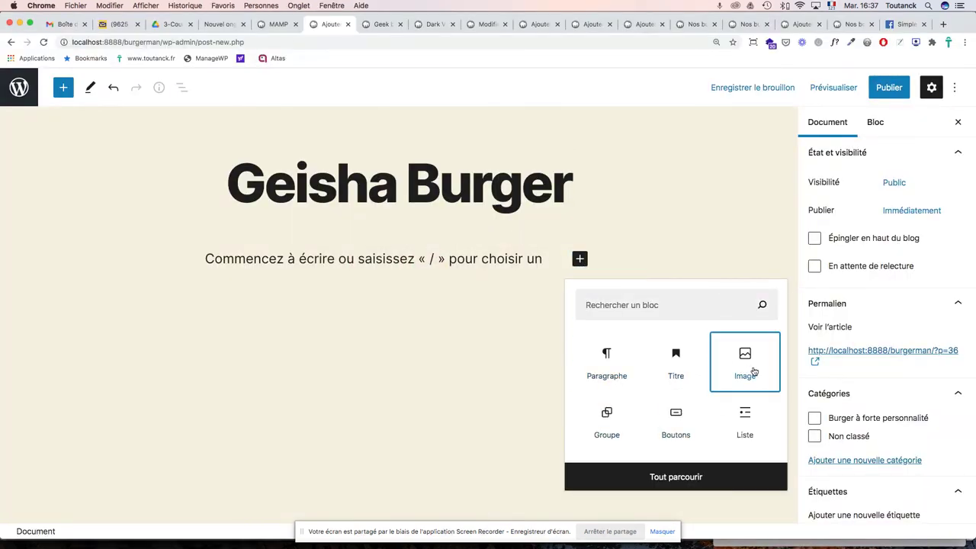
{"action": "left_click", "coordinate": [753, 371]}
{"action": "left_click", "coordinate": [579, 412]}
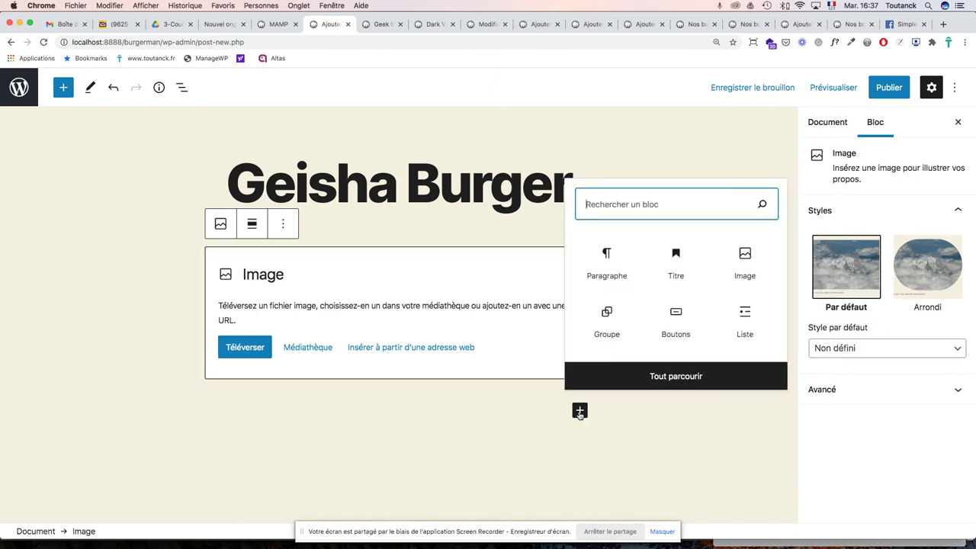
{"action": "left_click", "coordinate": [605, 266]}
{"action": "key", "text": "super+v"}
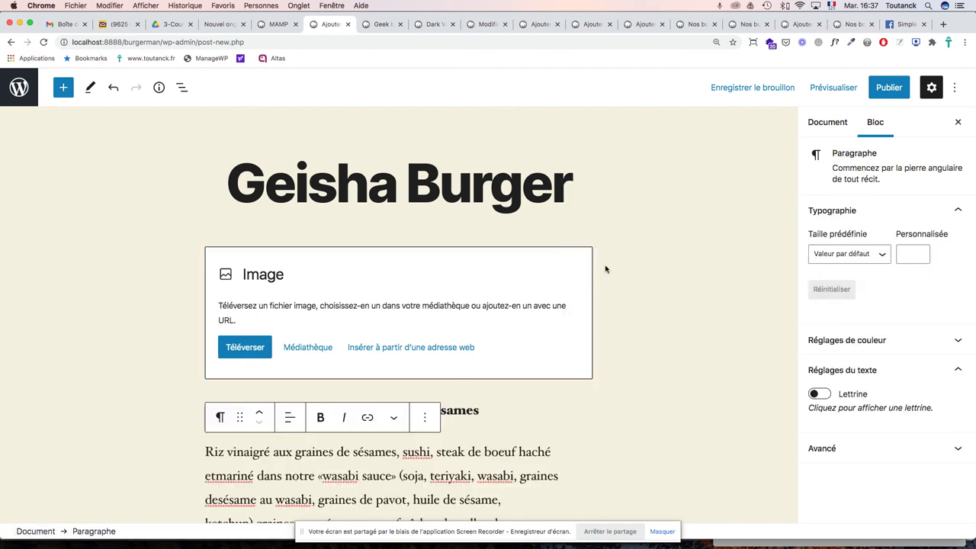
Step: Assign the "Geisha Burger" article to the category "Burger à forte personnalité" in the document settings
{"action": "left_click", "coordinate": [833, 123]}
{"action": "scroll", "coordinate": [901, 351], "scroll_direction": "down", "scroll_amount": 2}
{"action": "left_click", "coordinate": [814, 353]}
Step: Copy the Acrobat PDF's tag list into the article's tags in Chrome, from sushi, burger, geisha and geisha burger through soja and graines germées
{"action": "scroll", "coordinate": [911, 370], "scroll_direction": "down", "scroll_amount": 3}
{"action": "scroll", "coordinate": [912, 369], "scroll_direction": "down", "scroll_amount": 1}
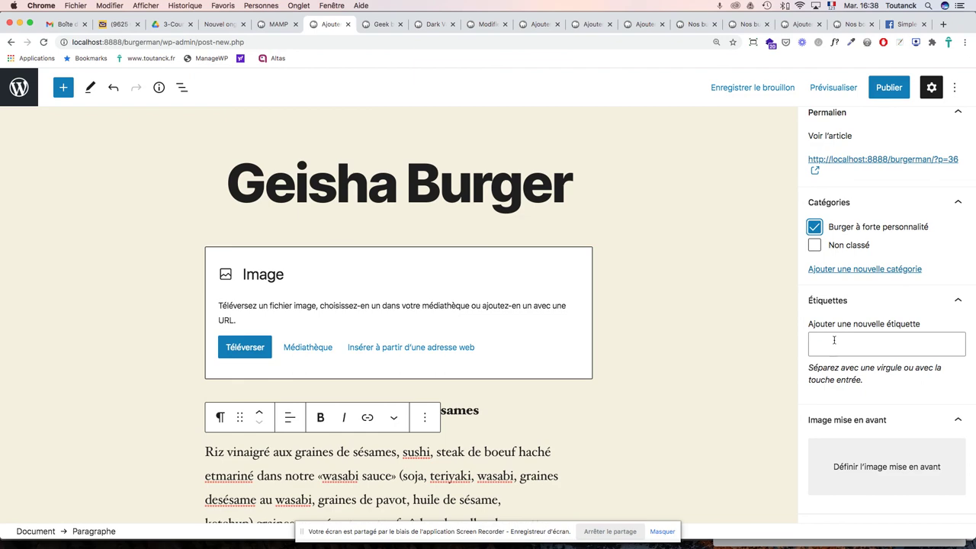
{"action": "key", "text": "super+Tab"}
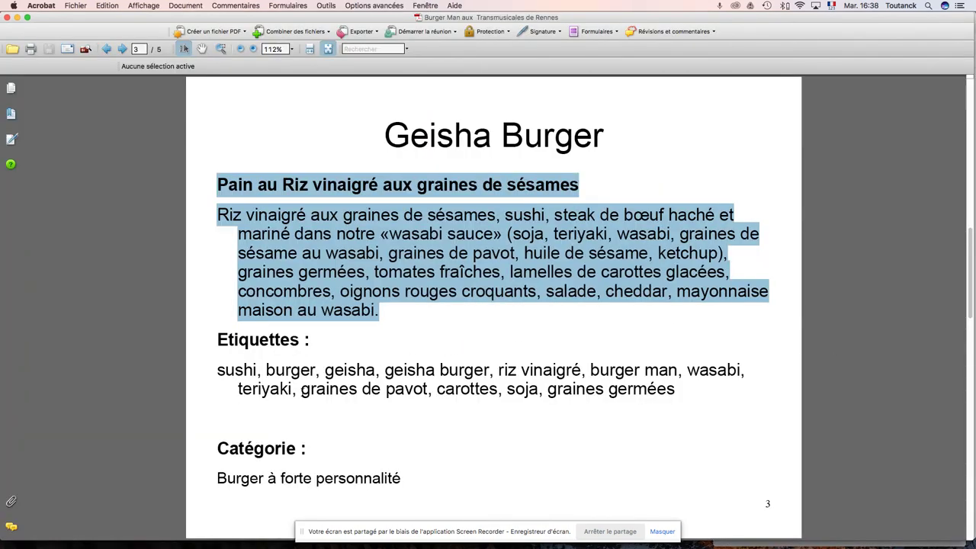
{"action": "left_click_drag", "start_coordinate": [213, 371], "coordinate": [632, 394]}
{"action": "key", "text": "super+c"}
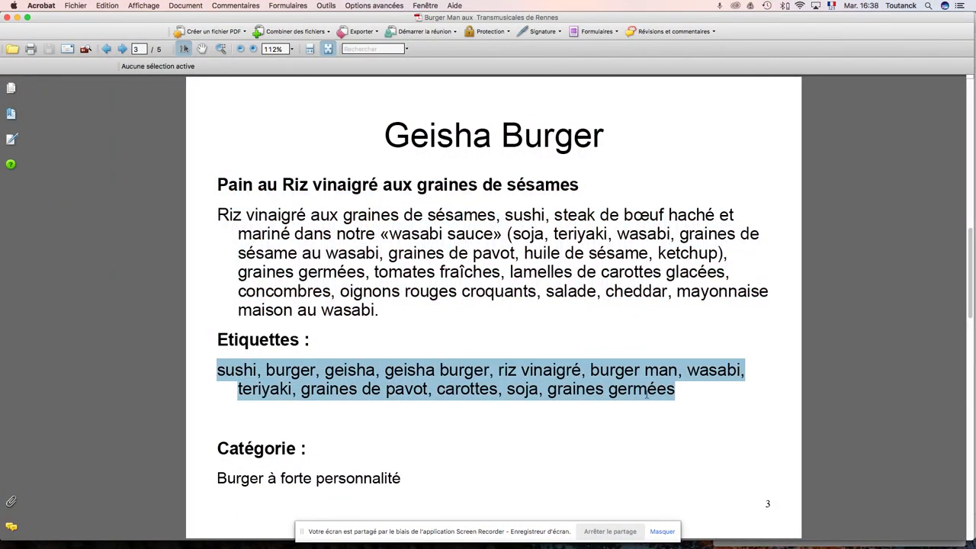
{"action": "key", "text": "super+Tab"}
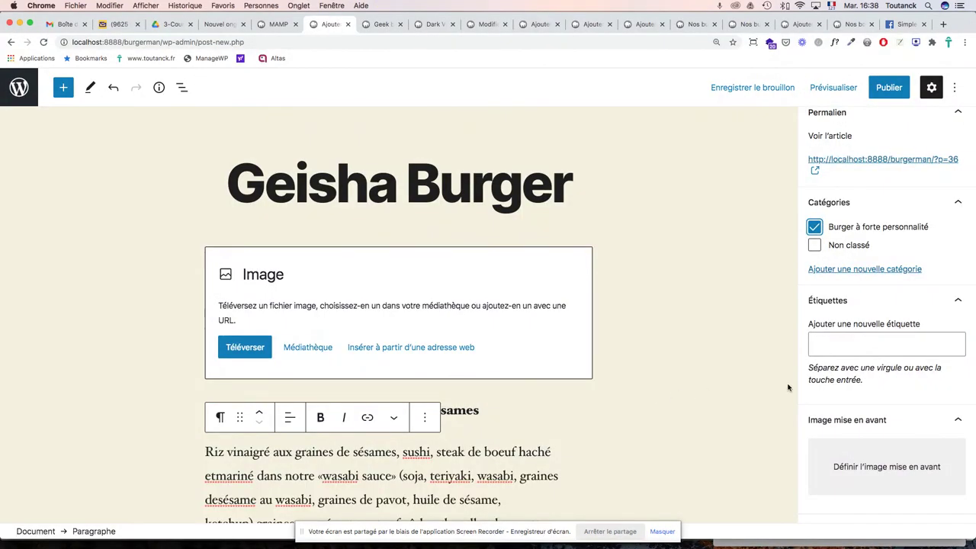
{"action": "left_click", "coordinate": [862, 345]}
{"action": "key", "text": "super+v"}
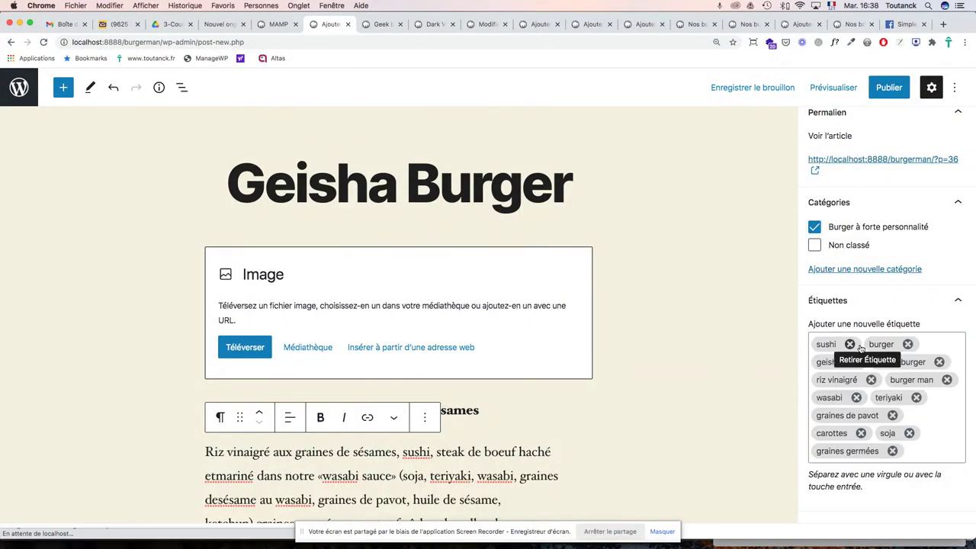
Step: Review the document settings of "Geisha Burger" and publish the article
{"action": "scroll", "coordinate": [943, 320], "scroll_direction": "down", "scroll_amount": 1}
{"action": "scroll", "coordinate": [943, 320], "scroll_direction": "down", "scroll_amount": 5}
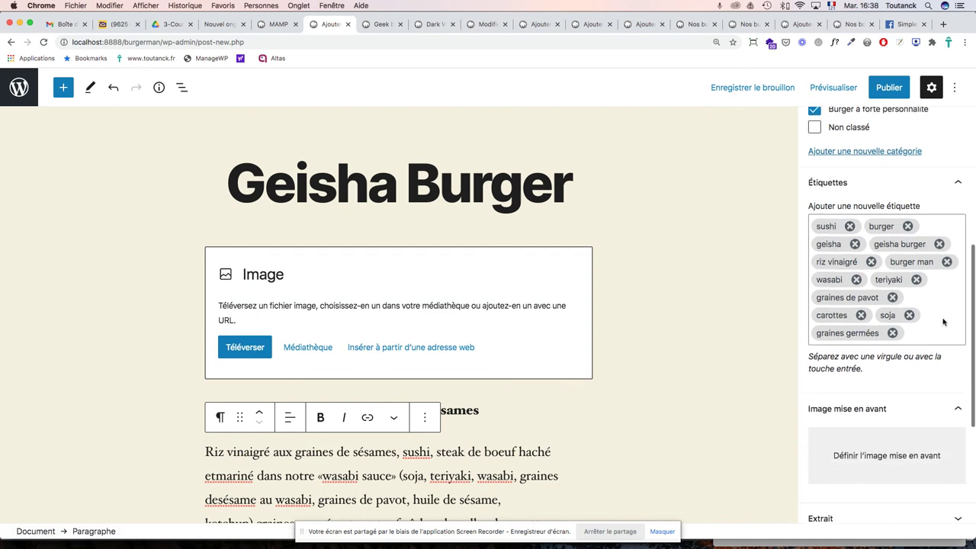
{"action": "scroll", "coordinate": [943, 320], "scroll_direction": "up", "scroll_amount": 9}
{"action": "scroll", "coordinate": [888, 204], "scroll_direction": "up", "scroll_amount": 1}
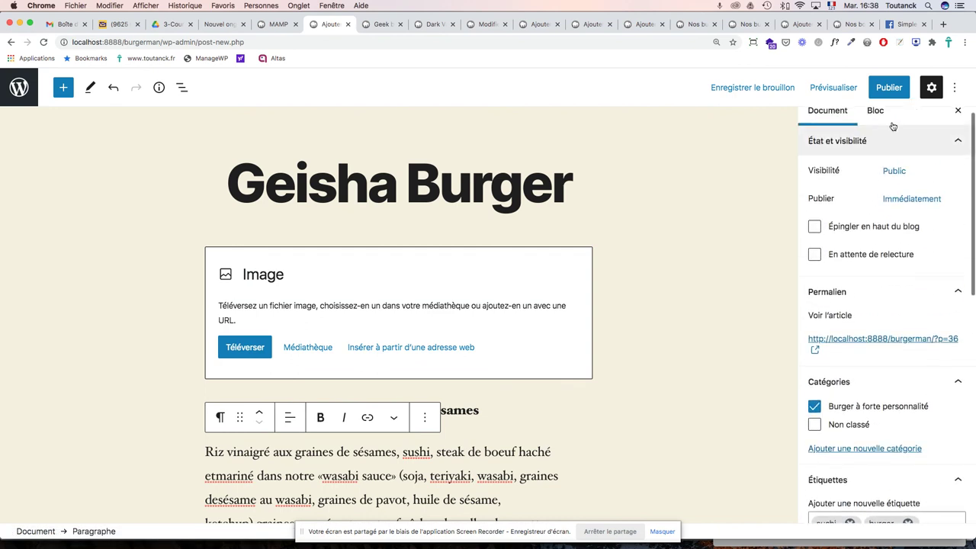
{"action": "left_click", "coordinate": [886, 89]}
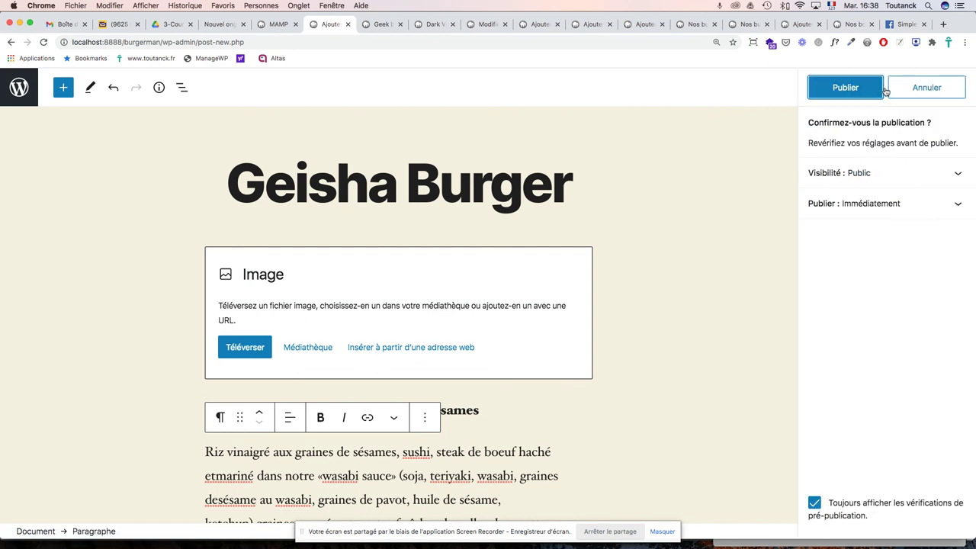
{"action": "left_click", "coordinate": [845, 88]}
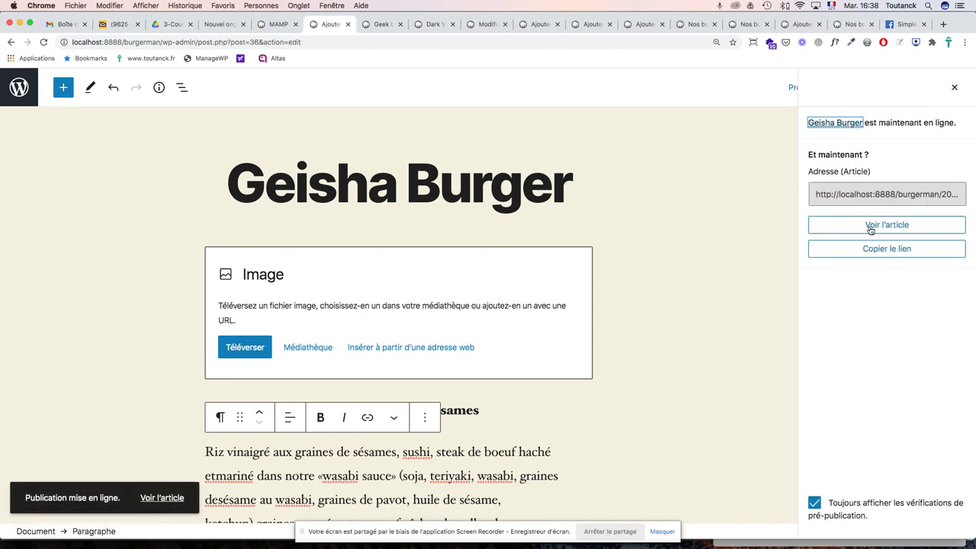
Step: Open the published "Geisha Burger" article on the public site and check its text, tags and recent-articles list
{"action": "left_click", "coordinate": [870, 227]}
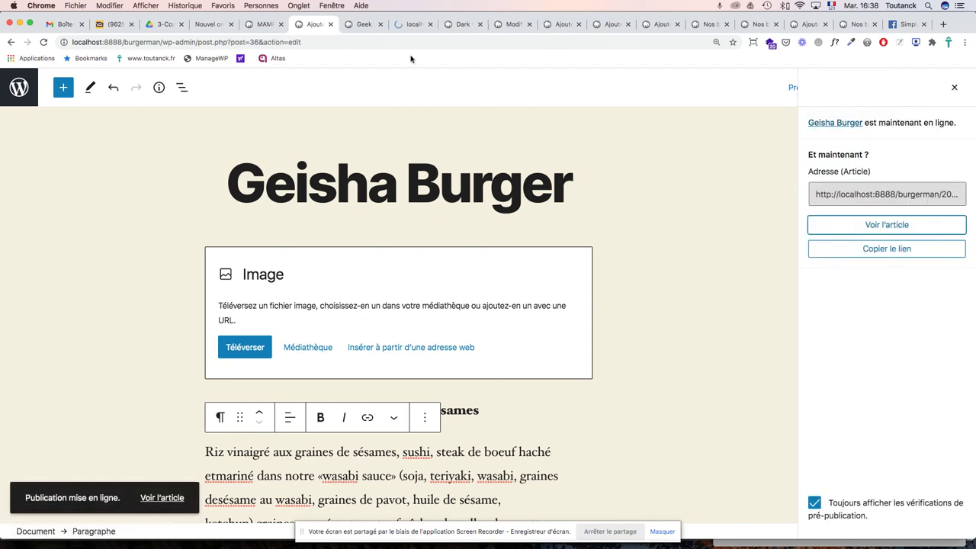
{"action": "left_click", "coordinate": [411, 24]}
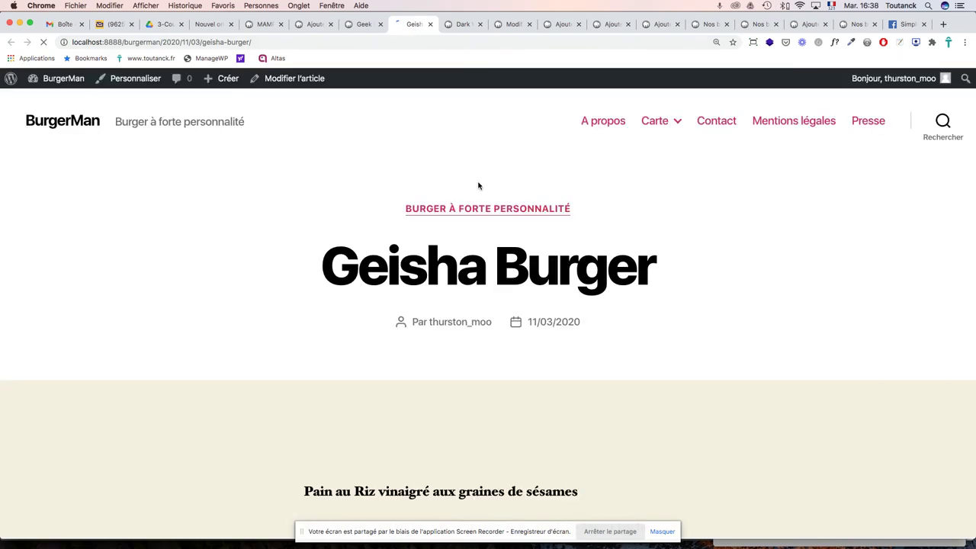
{"action": "scroll", "coordinate": [478, 186], "scroll_direction": "down", "scroll_amount": 15}
{"action": "scroll", "coordinate": [478, 186], "scroll_direction": "up", "scroll_amount": 5}
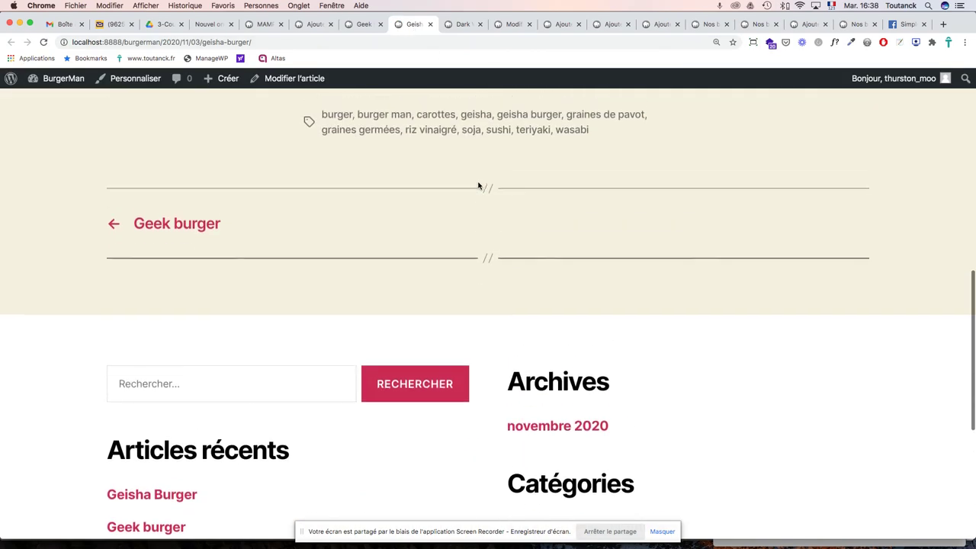
{"action": "scroll", "coordinate": [185, 290], "scroll_direction": "up", "scroll_amount": 5}
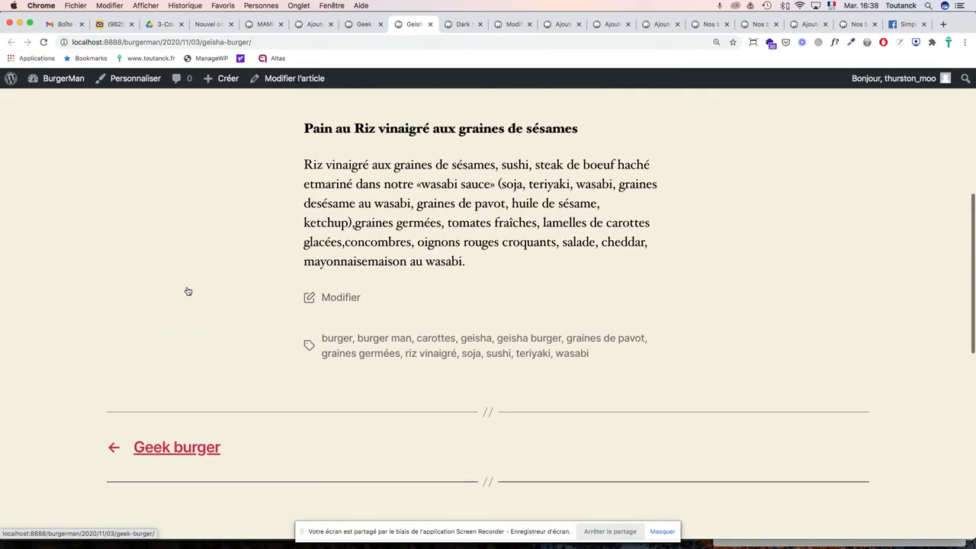
{"action": "scroll", "coordinate": [185, 290], "scroll_direction": "down", "scroll_amount": 5}
{"action": "scroll", "coordinate": [187, 290], "scroll_direction": "down", "scroll_amount": 3}
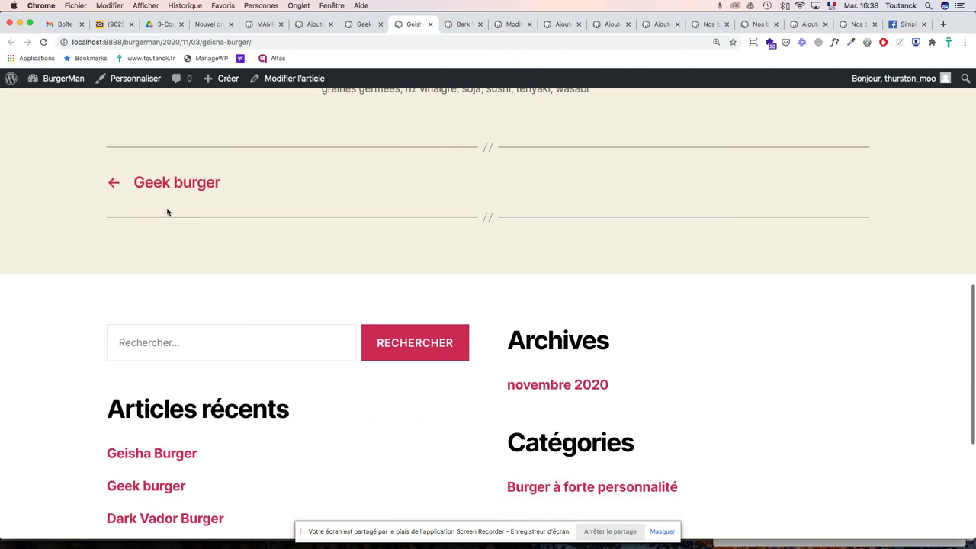
{"action": "scroll", "coordinate": [174, 183], "scroll_direction": "up", "scroll_amount": 10}
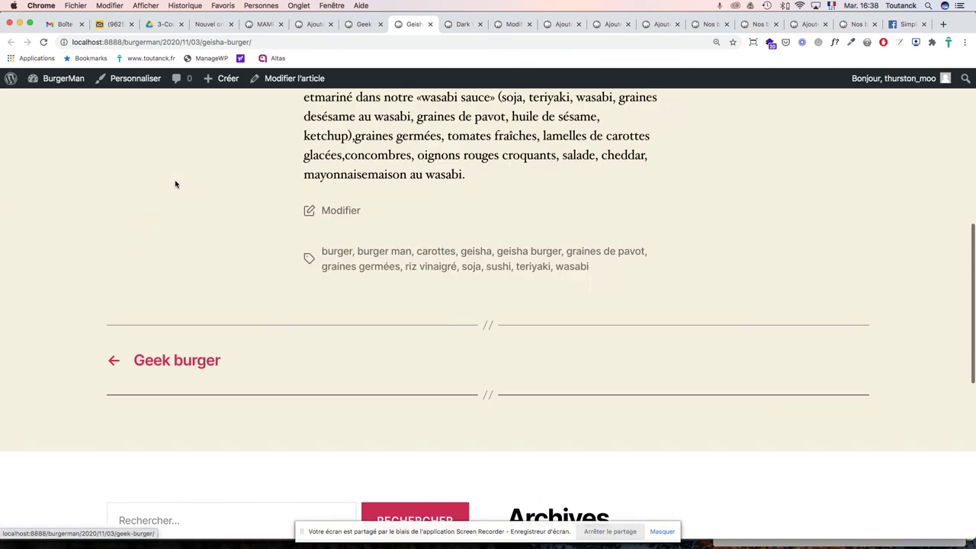
Step: Copy the title "Vegan Burger" from page 4 of the Acrobat PDF and create a new WordPress article with that title in Chrome
{"action": "key", "text": "super+Tab"}
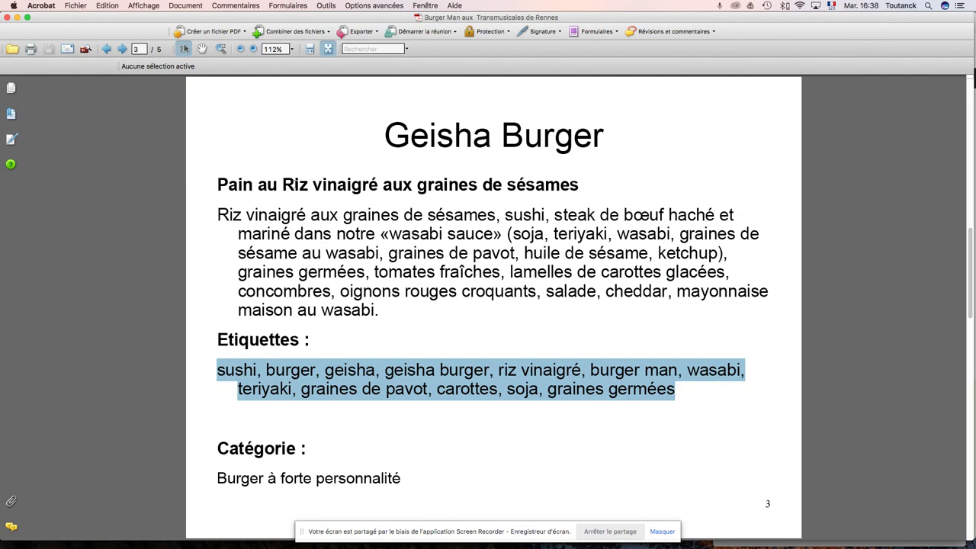
{"action": "left_click", "coordinate": [122, 49]}
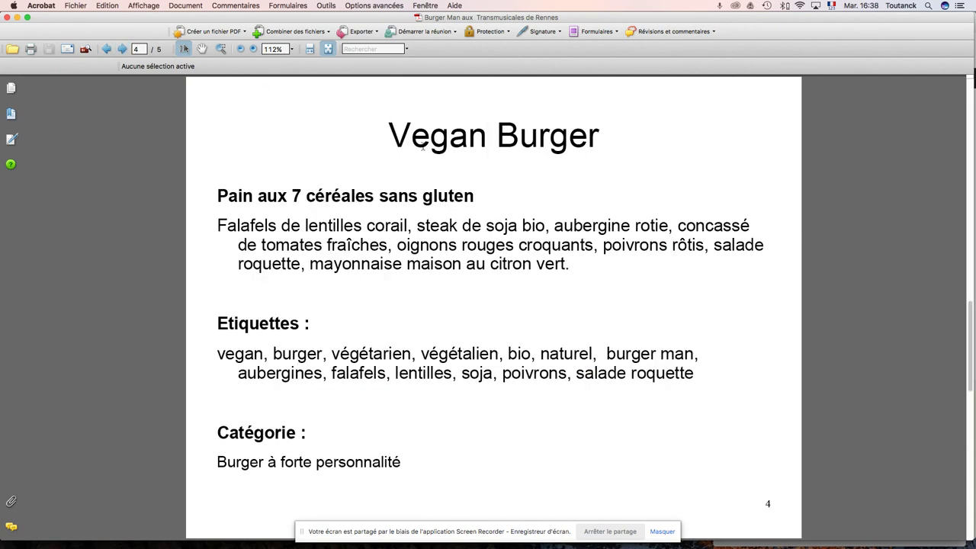
{"action": "left_click_drag", "start_coordinate": [390, 134], "coordinate": [600, 135]}
{"action": "key", "text": "super+c"}
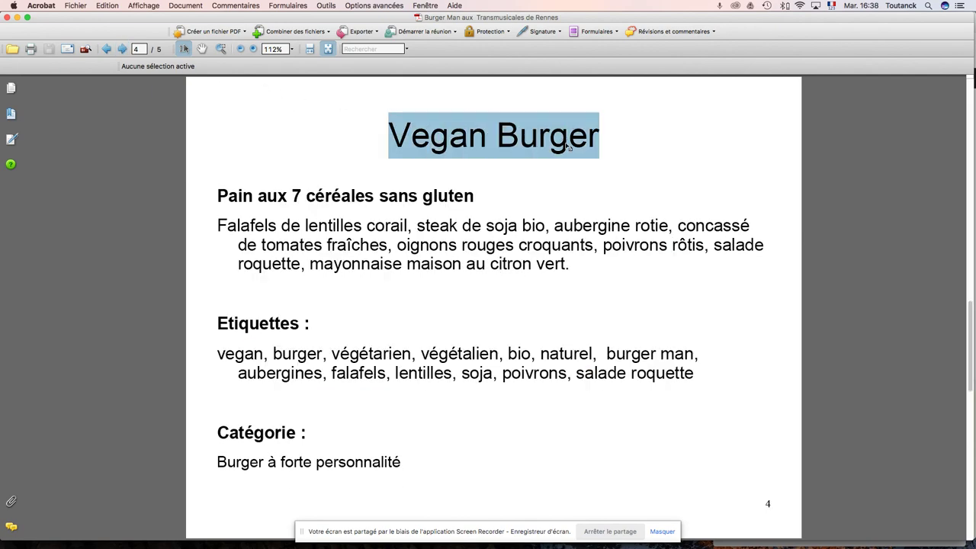
{"action": "key", "text": "super+Tab"}
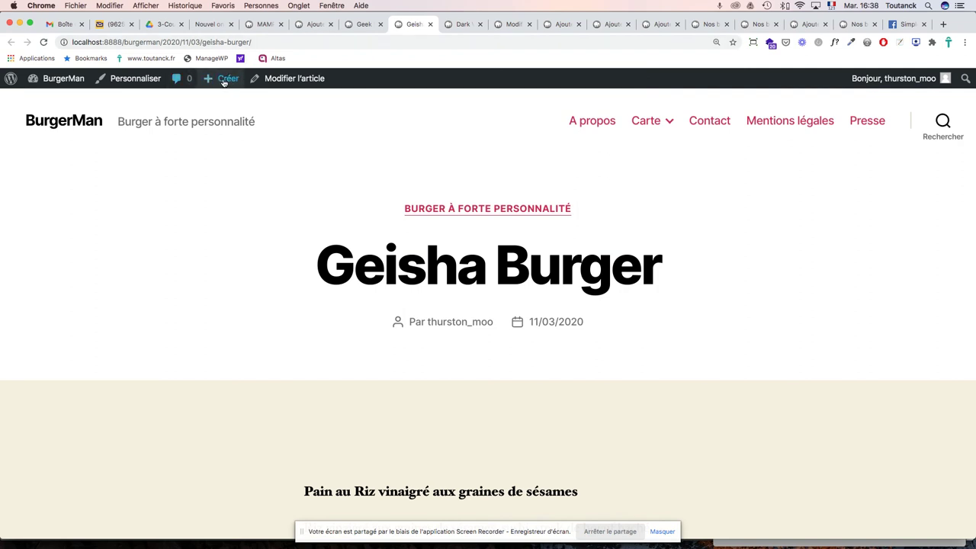
{"action": "mouse_move", "coordinate": [223, 81]}
{"action": "left_click", "coordinate": [218, 101]}
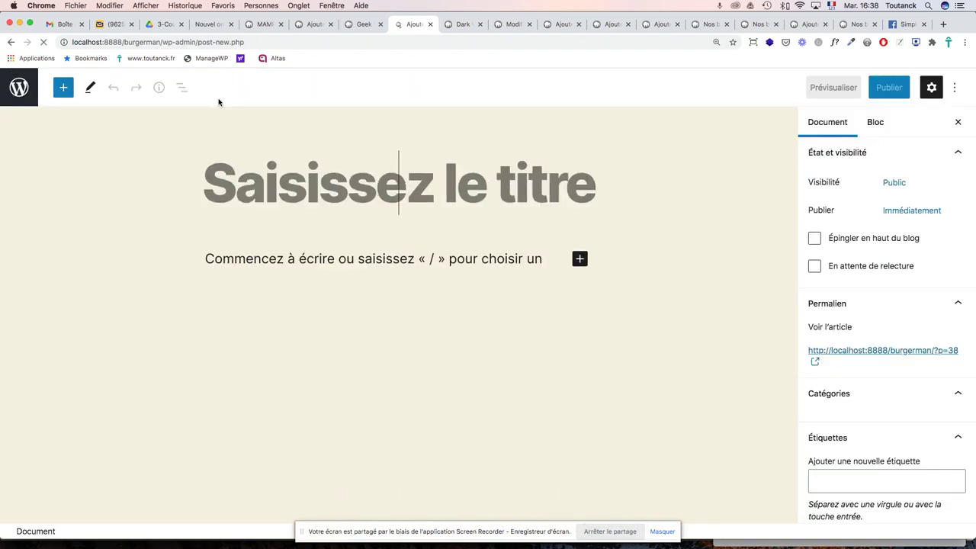
{"action": "key", "text": "super+v"}
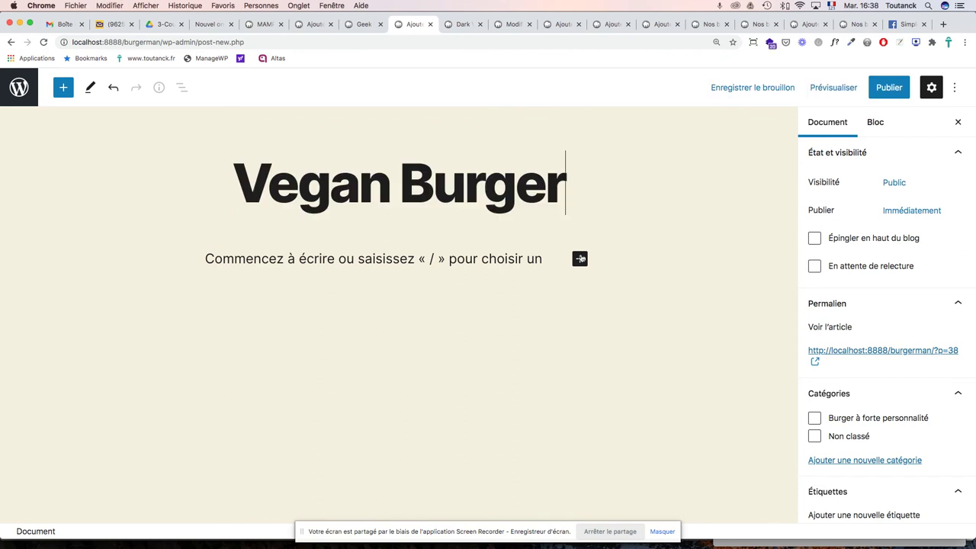
Step: Insert an empty Image block below the "Vegan Burger" title
{"action": "left_click", "coordinate": [580, 259]}
{"action": "left_click", "coordinate": [752, 372]}
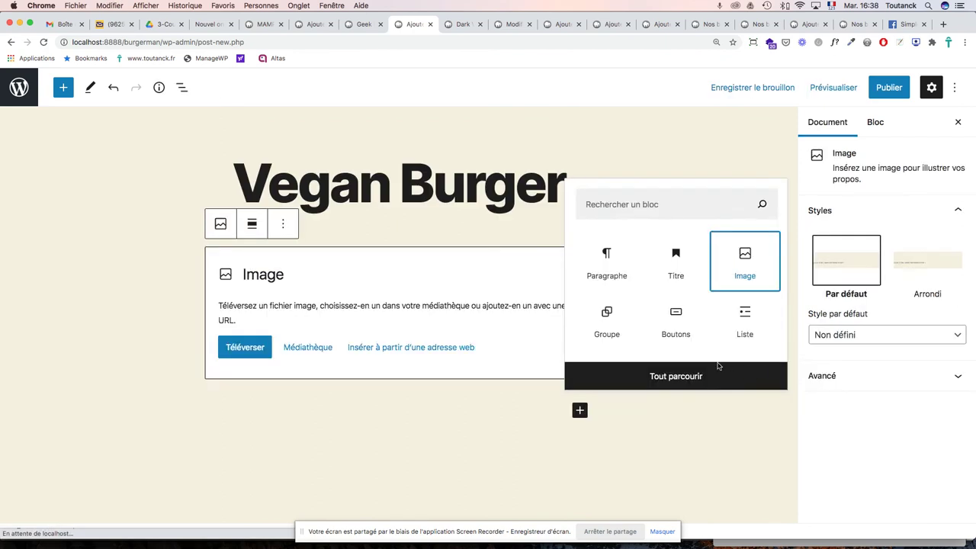
Step: Add a Paragraph block below the image and paste the bread heading and ingredients text of "Vegan Burger" from the Acrobat PDF in Chrome
{"action": "left_click", "coordinate": [580, 411]}
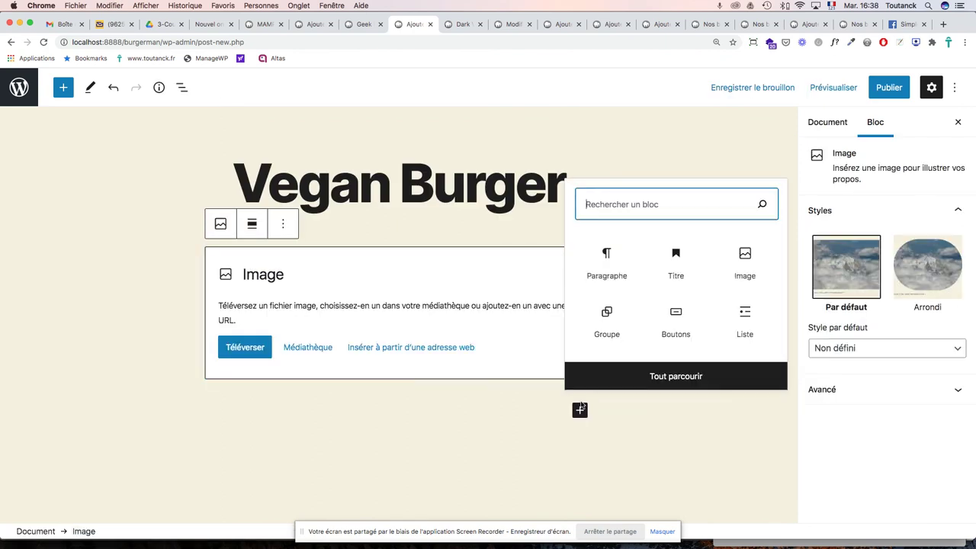
{"action": "left_click", "coordinate": [616, 275]}
{"action": "key", "text": "super+Tab"}
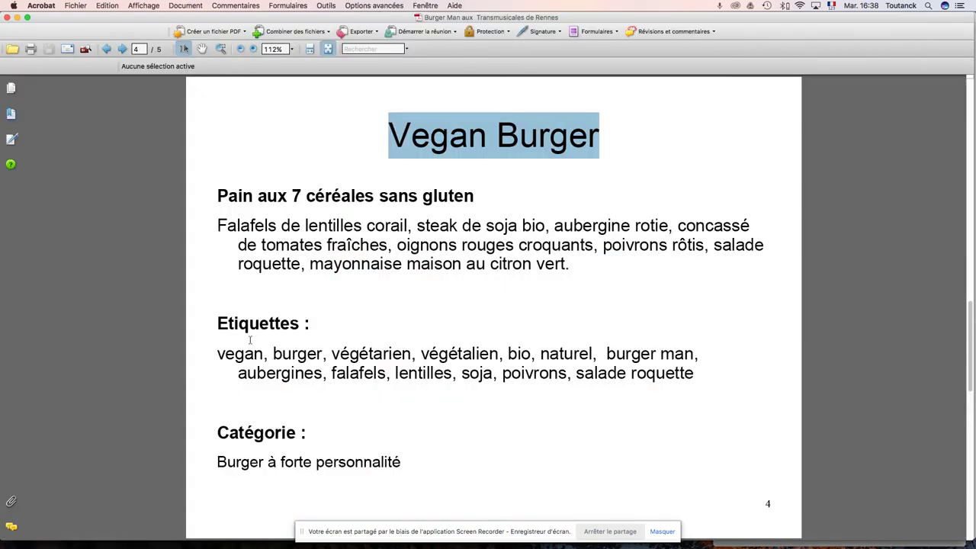
{"action": "left_click_drag", "start_coordinate": [223, 201], "coordinate": [562, 278]}
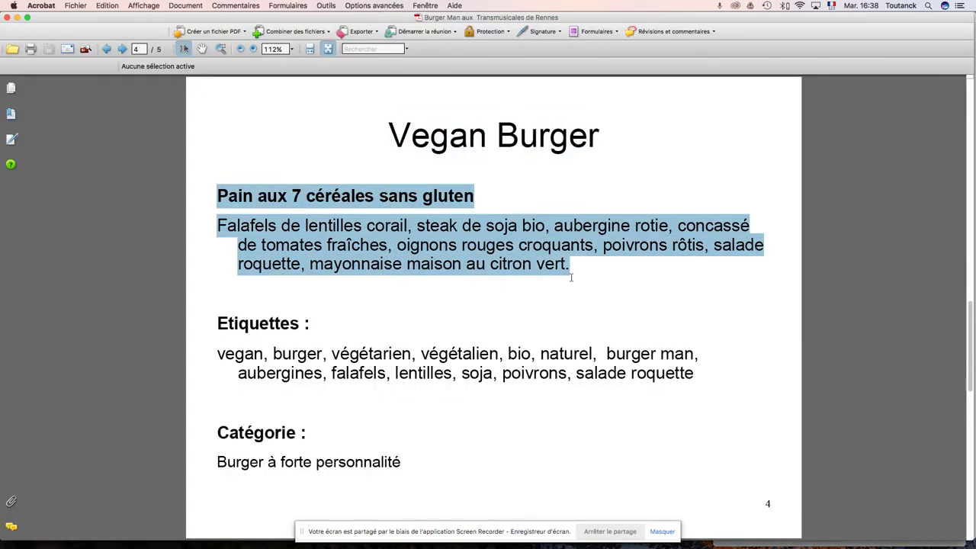
{"action": "key", "text": "super+Tab"}
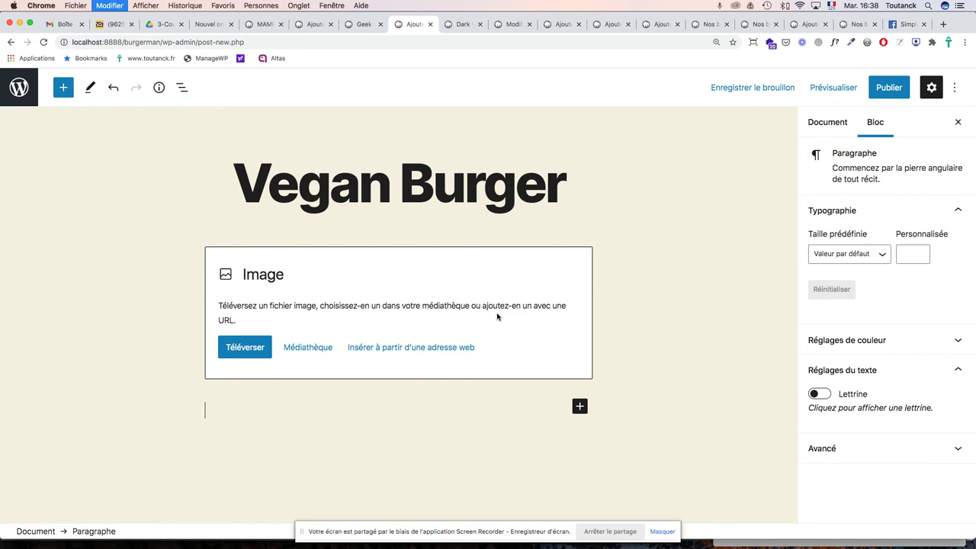
{"action": "type", "text": "Falafels de lentilles corail, steak de soja bio, aubergine rotie, concasséde tomates fraîches, oignons rouges croquants, poivrons rôtis, saladeroquette, mayonnaise maison au citron vert."}
Step: Assign the "Vegan Burger" article to the category "Burger à forte personnalité"
{"action": "left_click", "coordinate": [827, 123]}
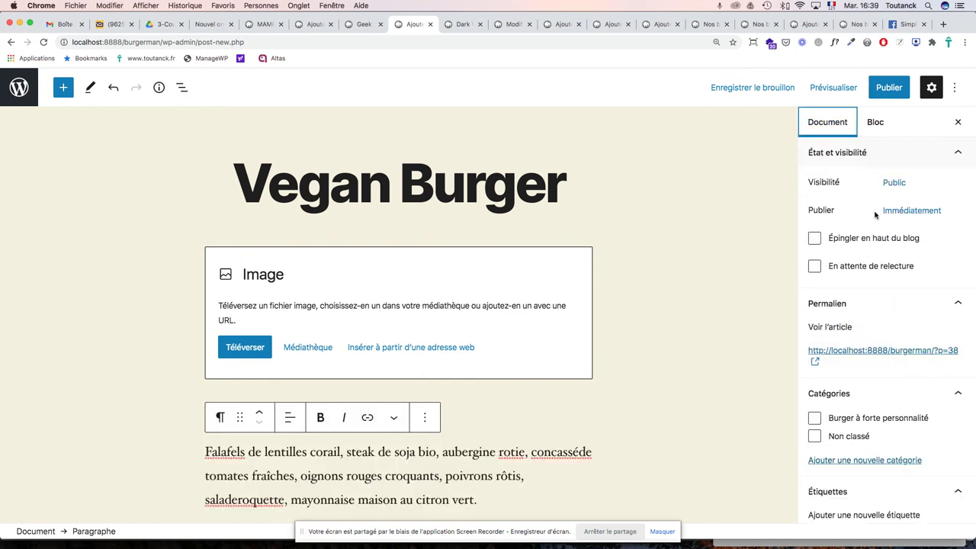
{"action": "scroll", "coordinate": [888, 351], "scroll_direction": "down", "scroll_amount": 2}
{"action": "left_click", "coordinate": [815, 356]}
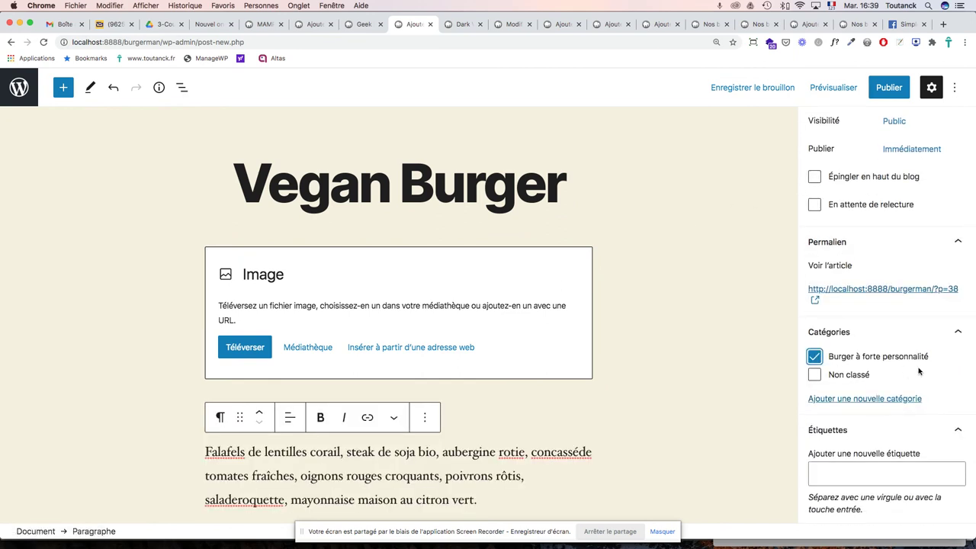
Step: Copy the tag list, from "vegan" to "salade roquette", out of the Acrobat PDF and add it as the article's tags in Chrome
{"action": "scroll", "coordinate": [919, 372], "scroll_direction": "down", "scroll_amount": 10}
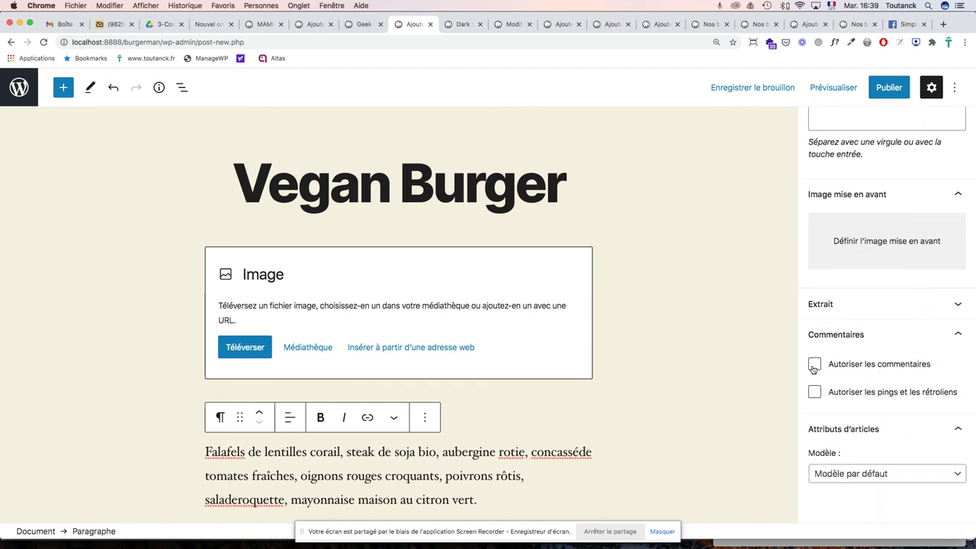
{"action": "scroll", "coordinate": [831, 351], "scroll_direction": "up", "scroll_amount": 6}
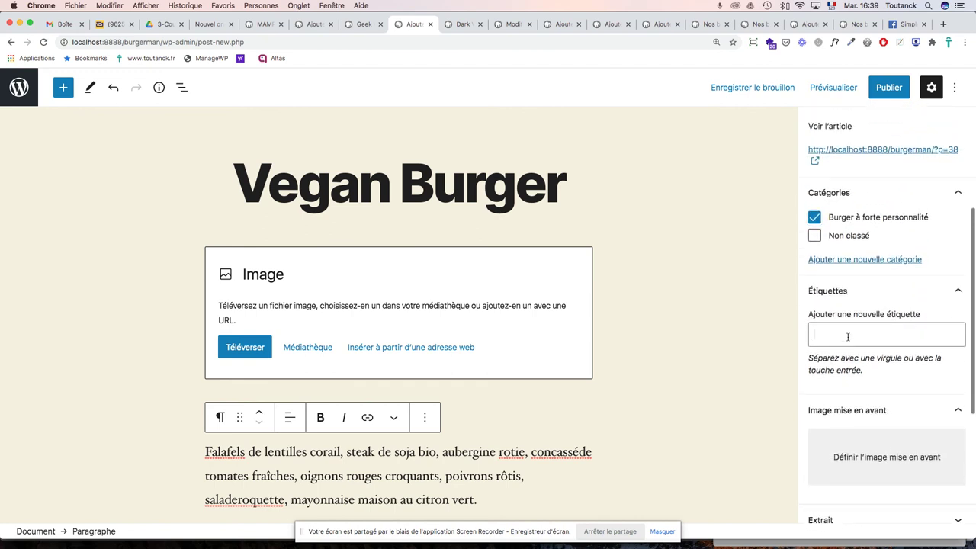
{"action": "key", "text": "super+Tab"}
{"action": "left_click_drag", "start_coordinate": [218, 353], "coordinate": [694, 379]}
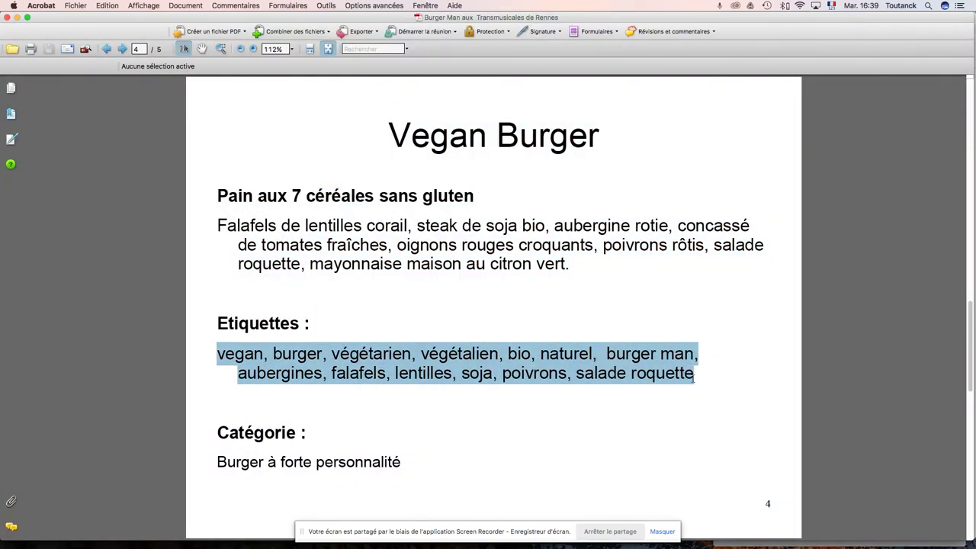
{"action": "key", "text": "super+c"}
{"action": "key", "text": "super+Tab"}
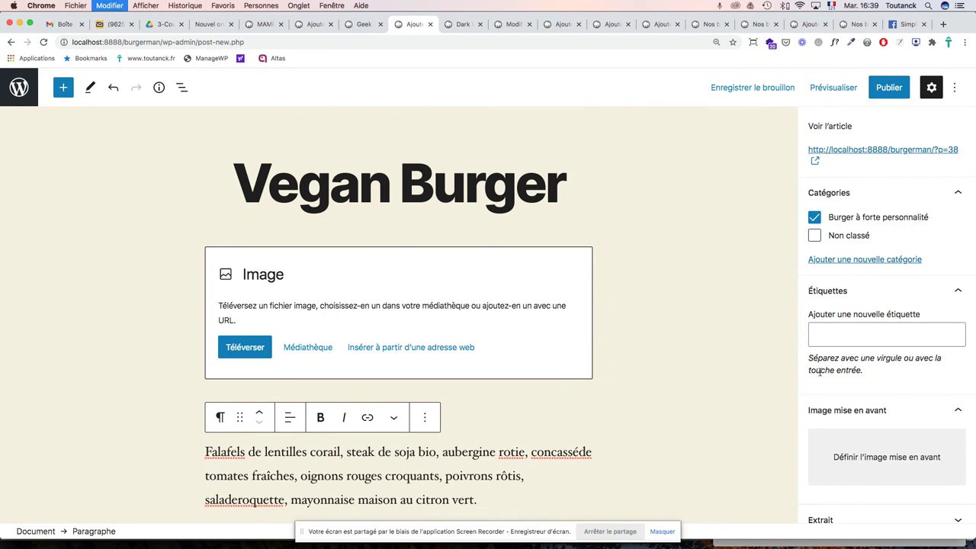
{"action": "key", "text": "super+v"}
{"action": "key", "text": "Return"}
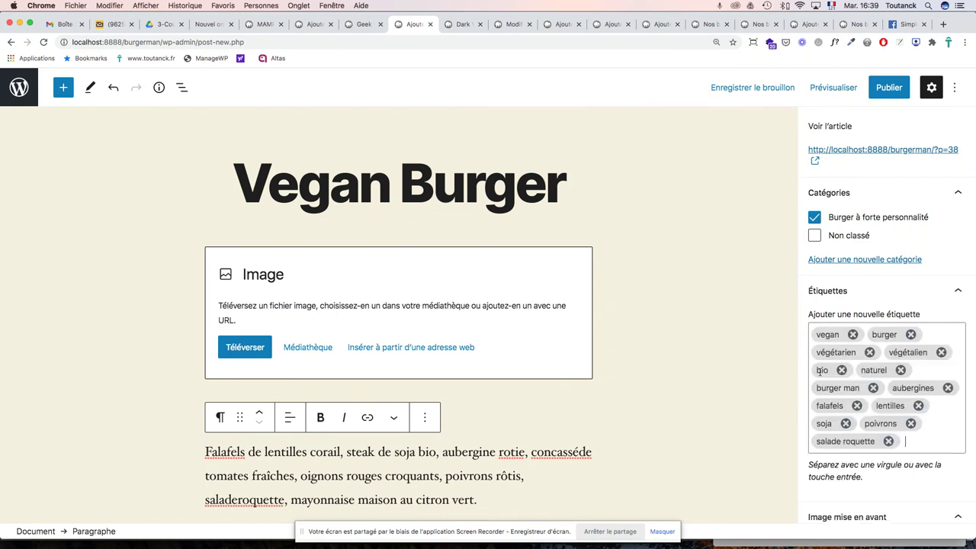
Step: Publish the "Vegan Burger" article with immediate, public visibility
{"action": "scroll", "coordinate": [889, 124], "scroll_direction": "up", "scroll_amount": 1}
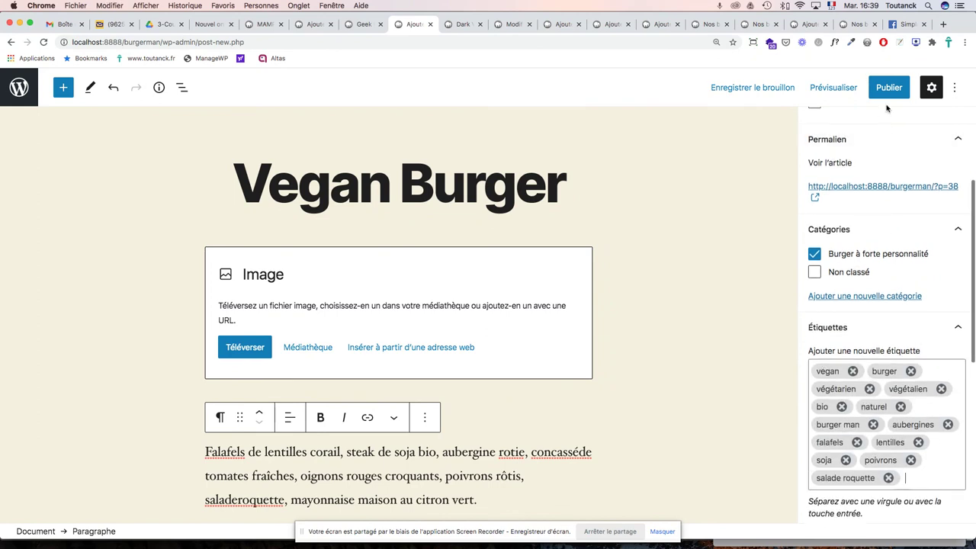
{"action": "left_click", "coordinate": [888, 89]}
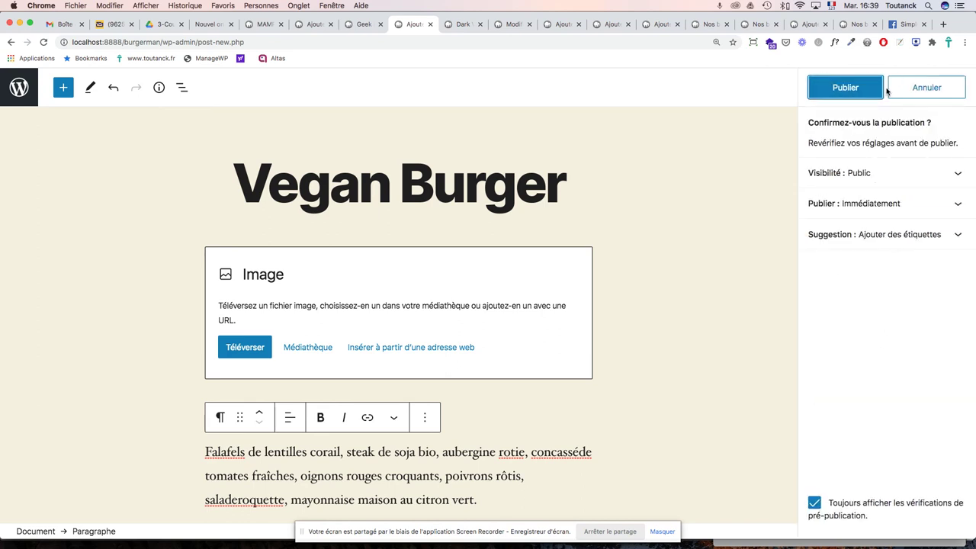
{"action": "left_click", "coordinate": [866, 96]}
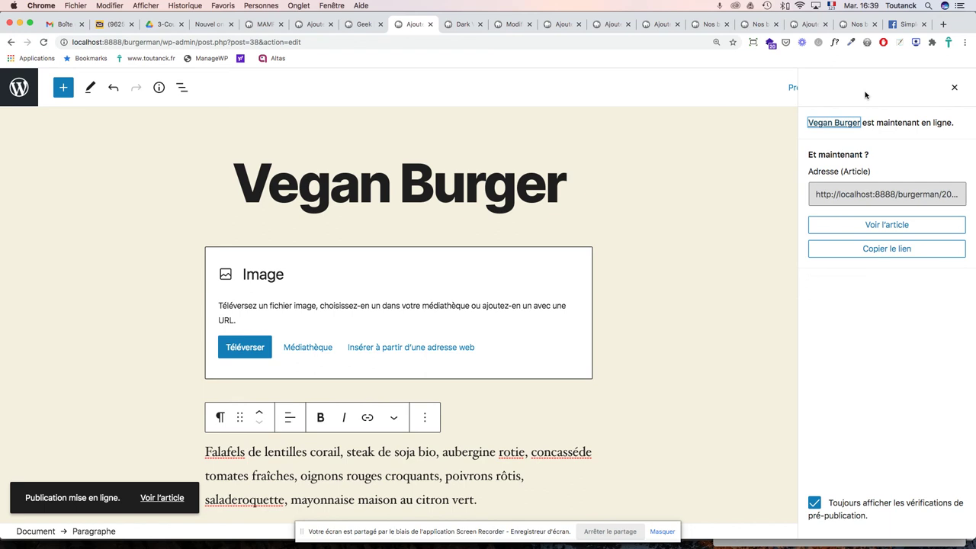
Step: Open the published "Vegan Burger" article on the public site and check its content
{"action": "left_click", "coordinate": [877, 226]}
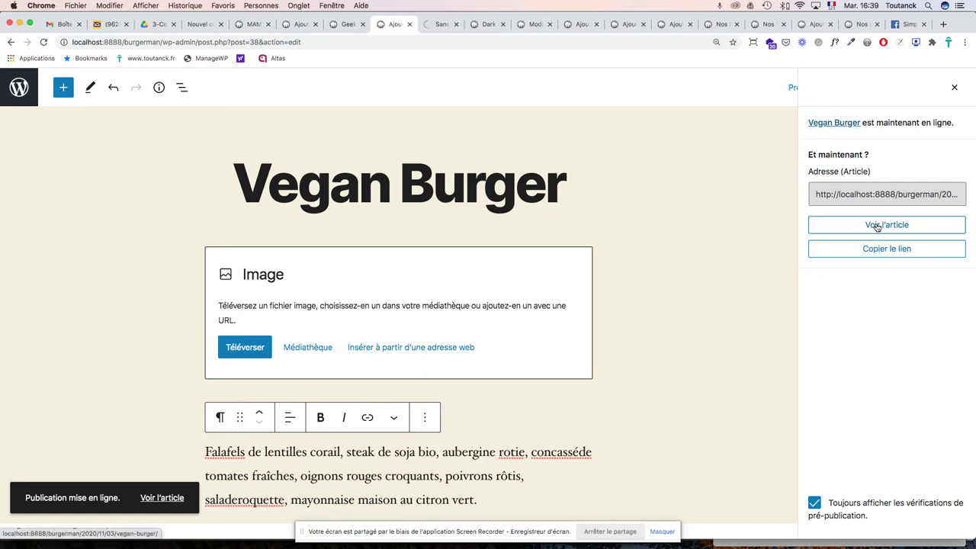
{"action": "left_click", "coordinate": [437, 30]}
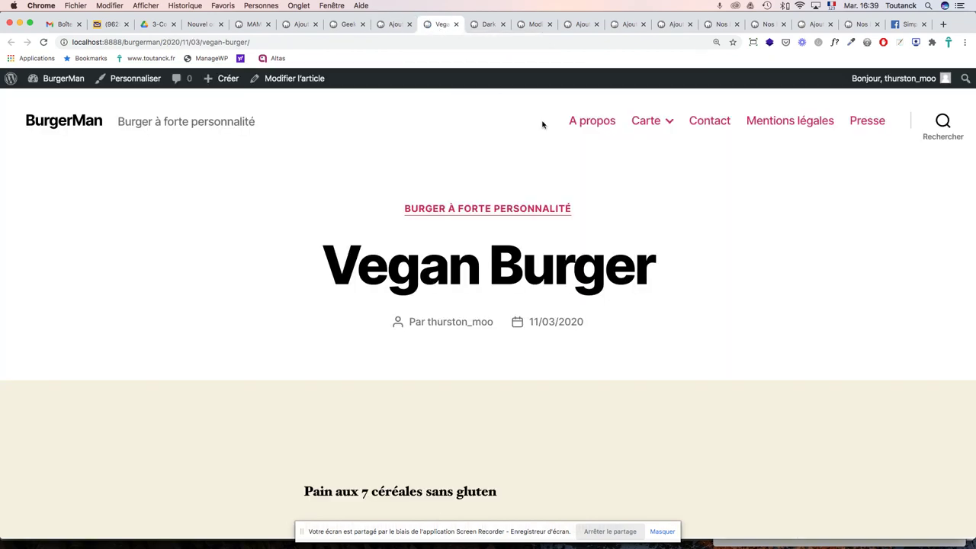
{"action": "scroll", "coordinate": [652, 202], "scroll_direction": "down", "scroll_amount": 6}
{"action": "scroll", "coordinate": [651, 203], "scroll_direction": "up", "scroll_amount": 6}
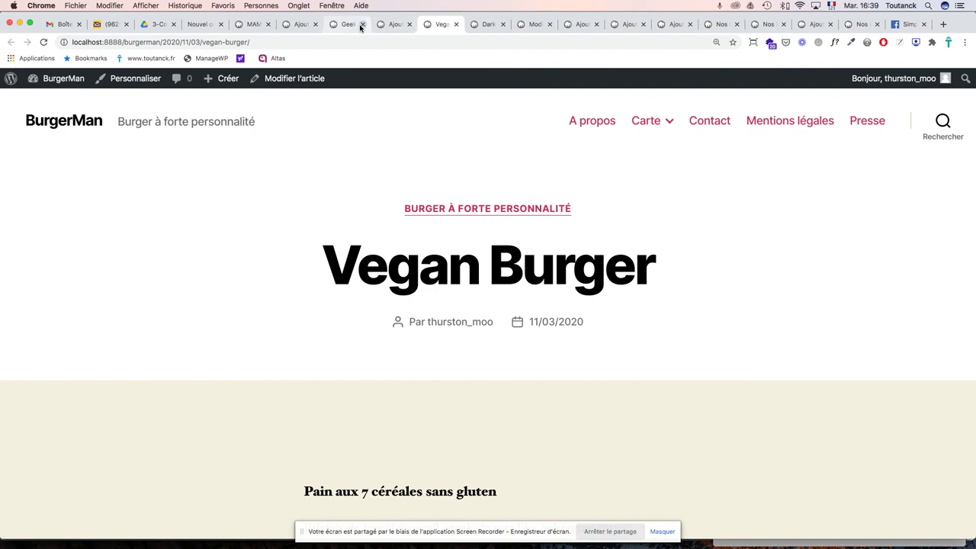
Step: Copy the title "Burger Man aux Transmusicales de Rennes" from page 5 of the Acrobat PDF and create a new WordPress article with it in Chrome
{"action": "key", "text": "super+Tab"}
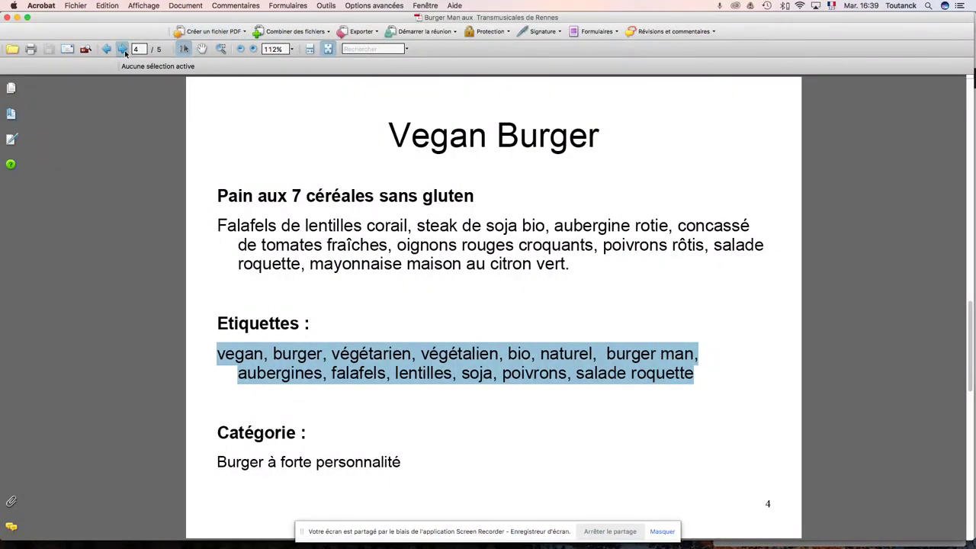
{"action": "left_click", "coordinate": [125, 51]}
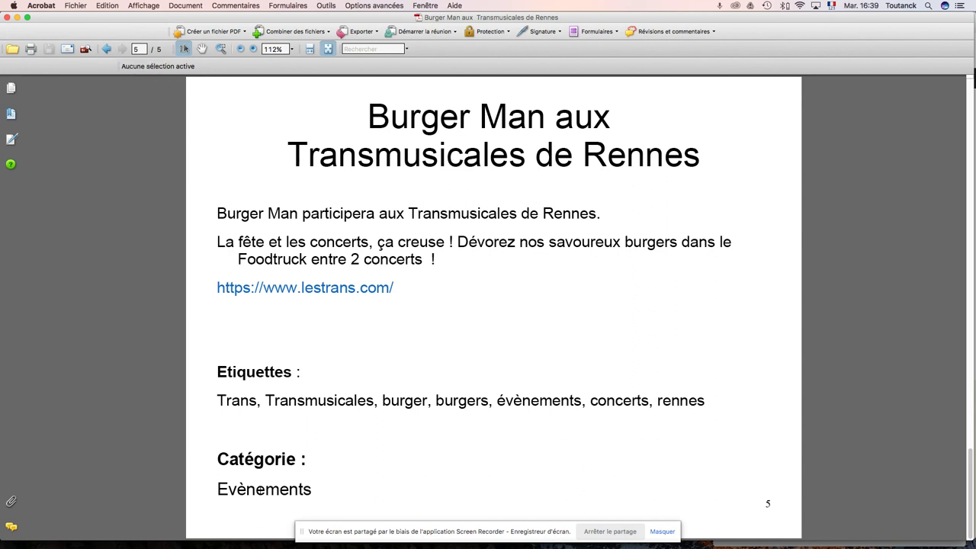
{"action": "left_click_drag", "start_coordinate": [371, 116], "coordinate": [676, 158]}
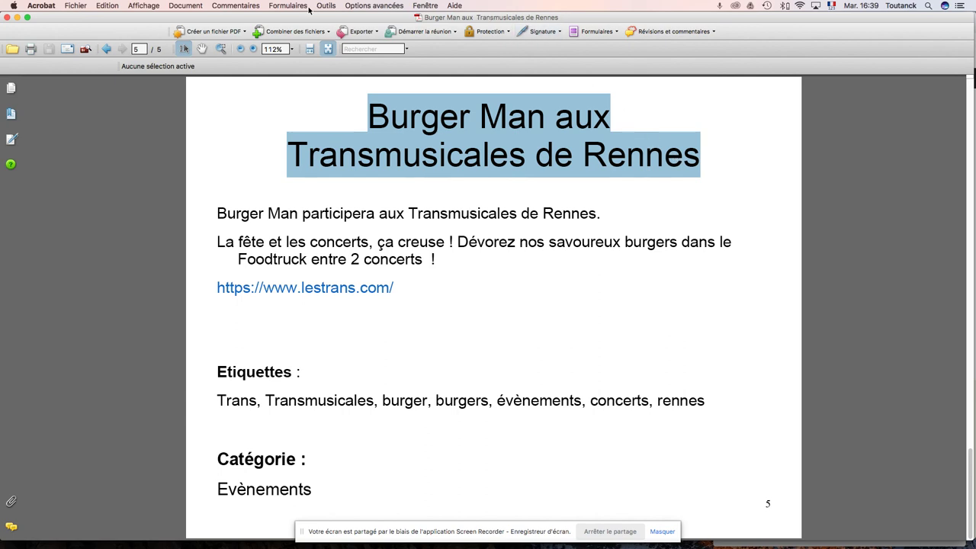
{"action": "key", "text": "super+Tab"}
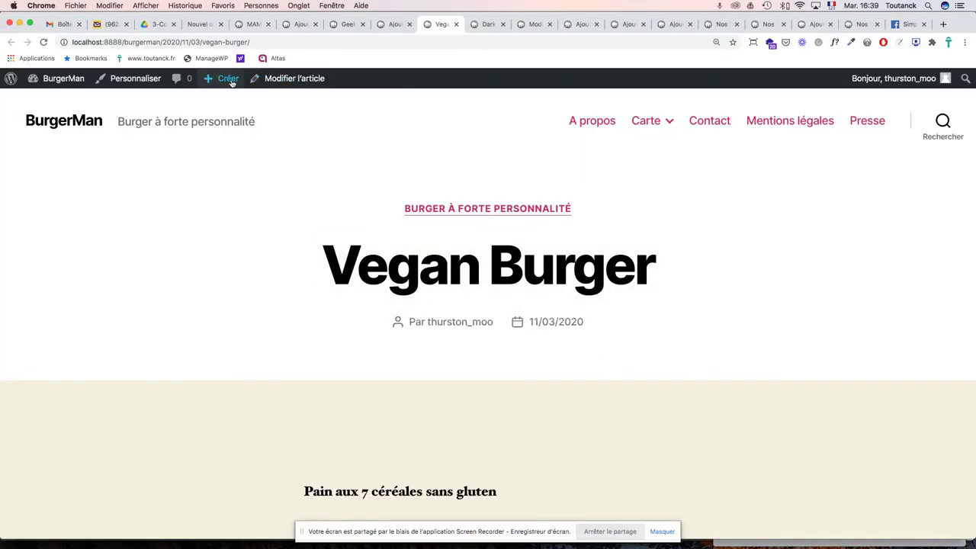
{"action": "mouse_move", "coordinate": [221, 78]}
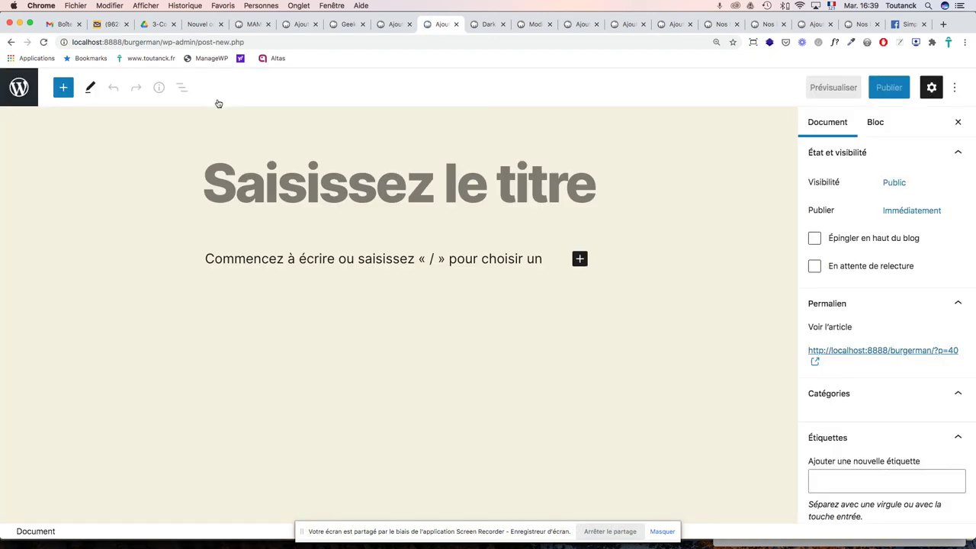
{"action": "key", "text": "super+v"}
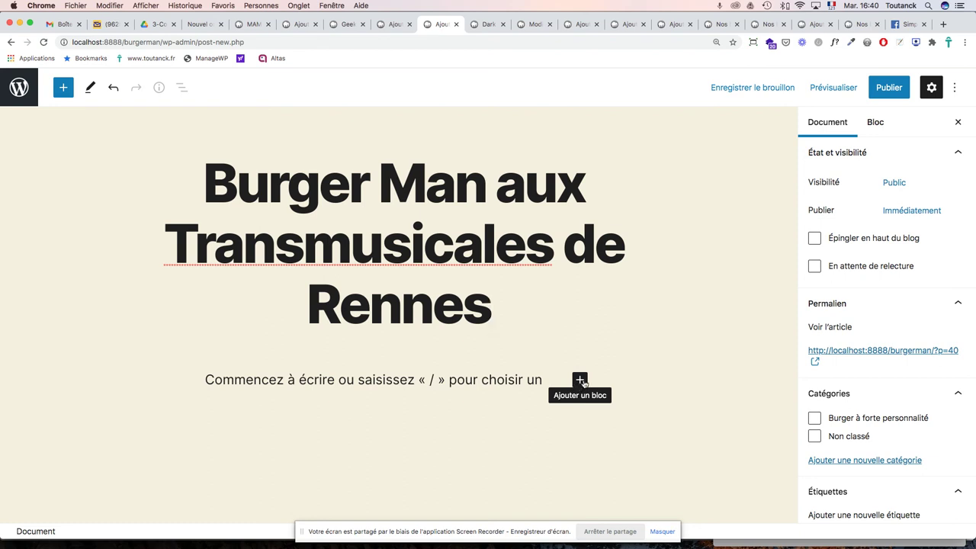
Step: Insert an empty Image block under the title, followed by the two text paragraphs about the Transmusicales copied from the Acrobat PDF
{"action": "key", "text": "super+Tab"}
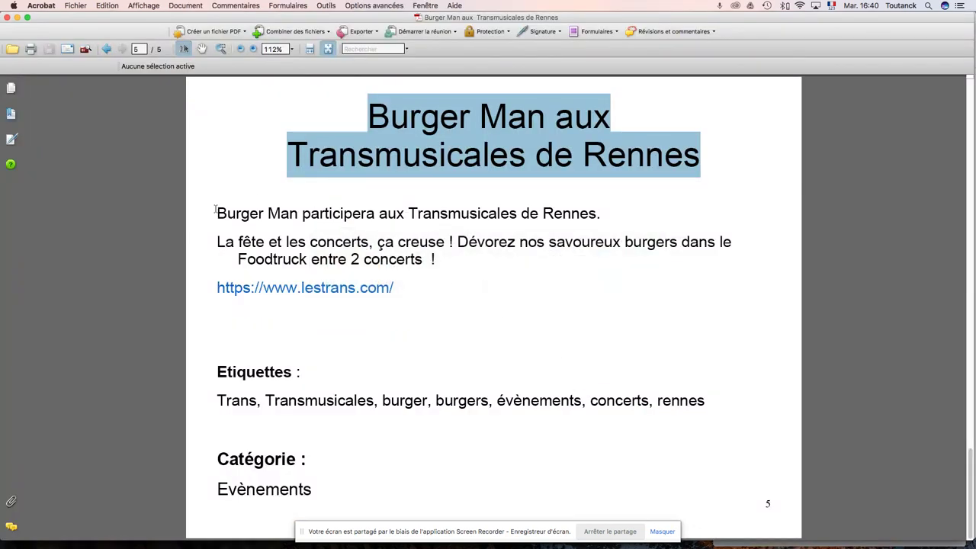
{"action": "left_click_drag", "start_coordinate": [217, 214], "coordinate": [439, 259]}
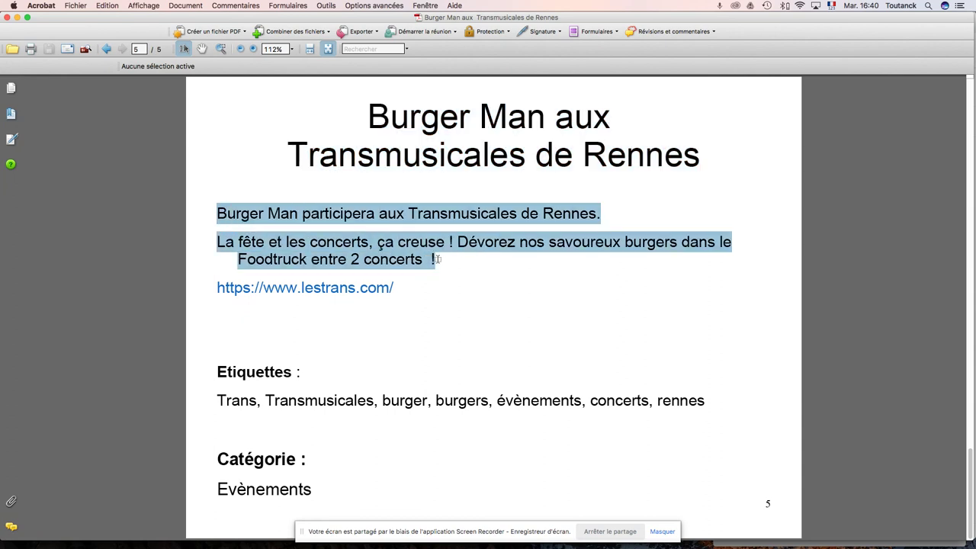
{"action": "key", "text": "super+Tab"}
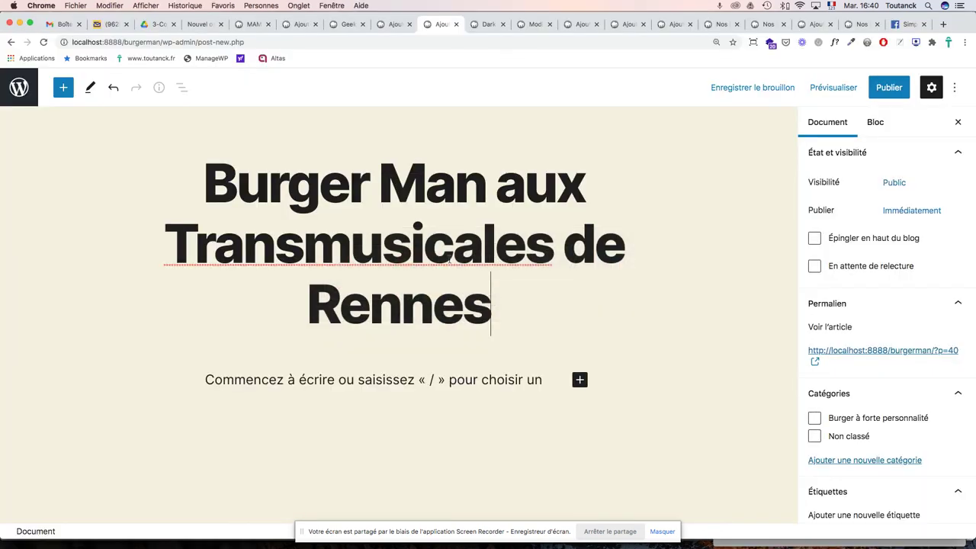
{"action": "left_click", "coordinate": [580, 381]}
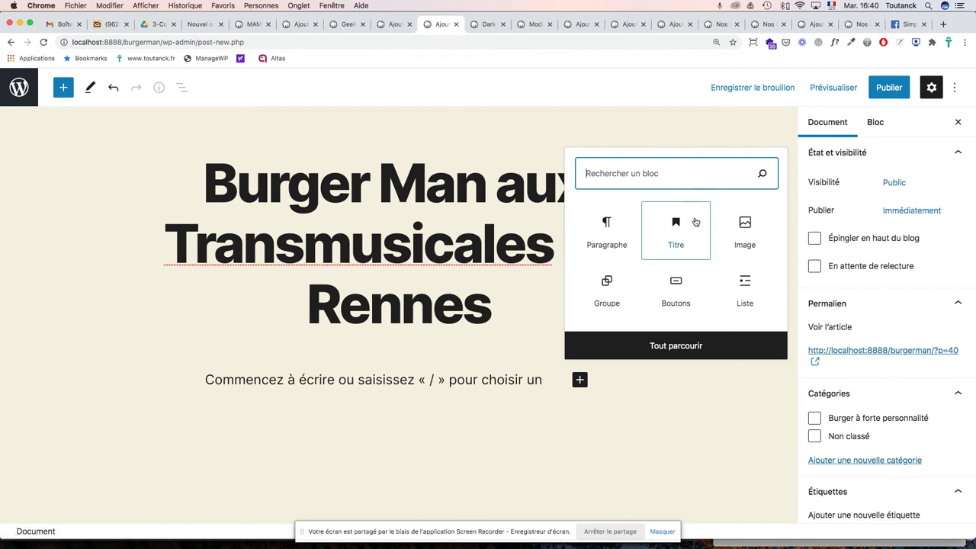
{"action": "left_click", "coordinate": [744, 232]}
{"action": "scroll", "coordinate": [632, 283], "scroll_direction": "down", "scroll_amount": 4}
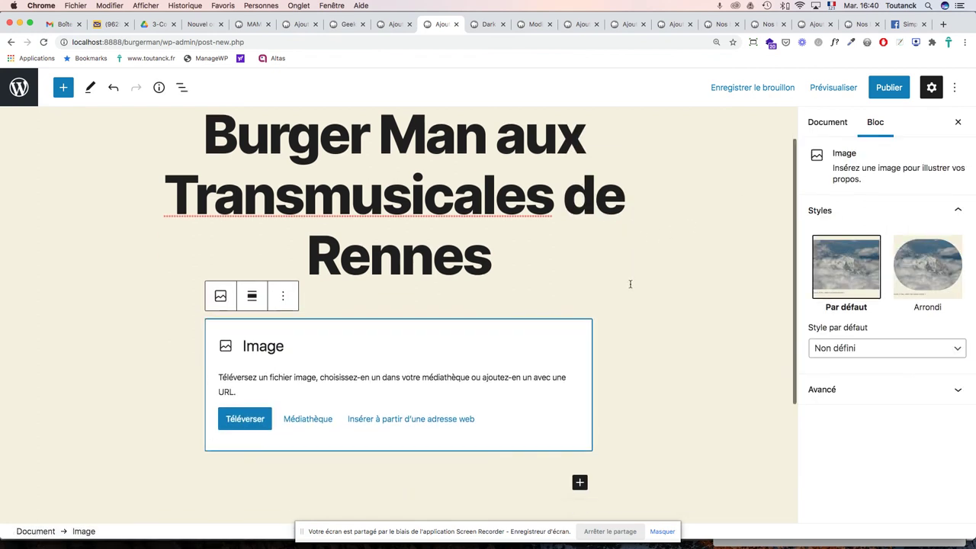
{"action": "left_click", "coordinate": [580, 360]}
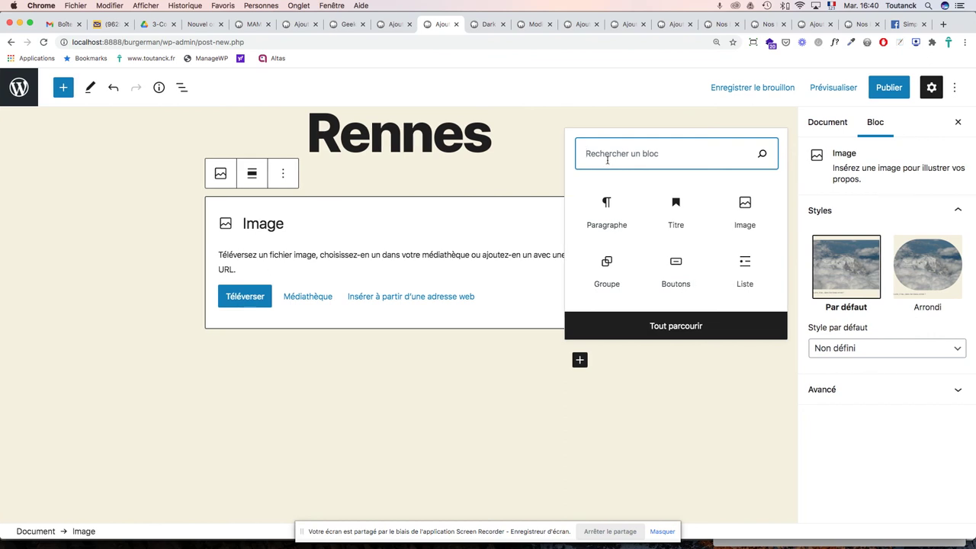
{"action": "left_click", "coordinate": [612, 221]}
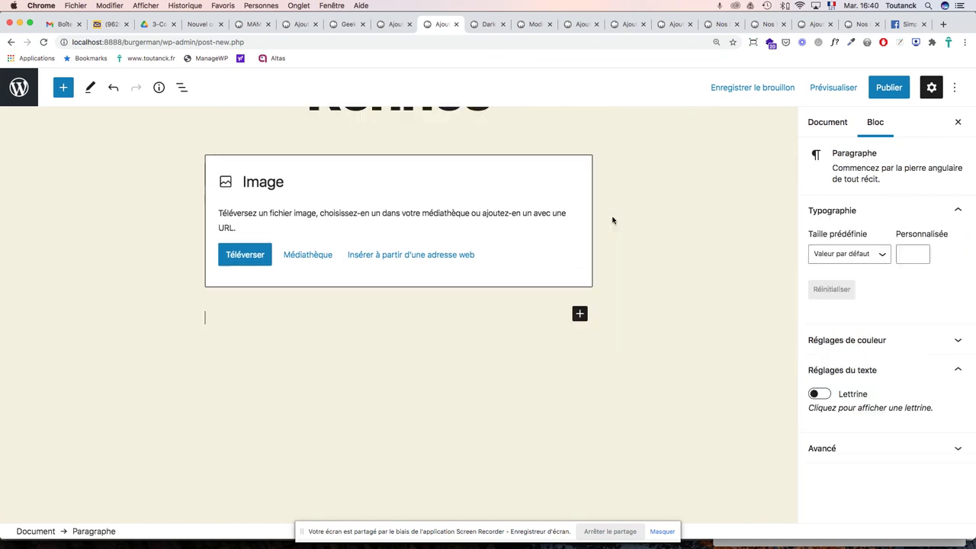
{"action": "key", "text": "super+v"}
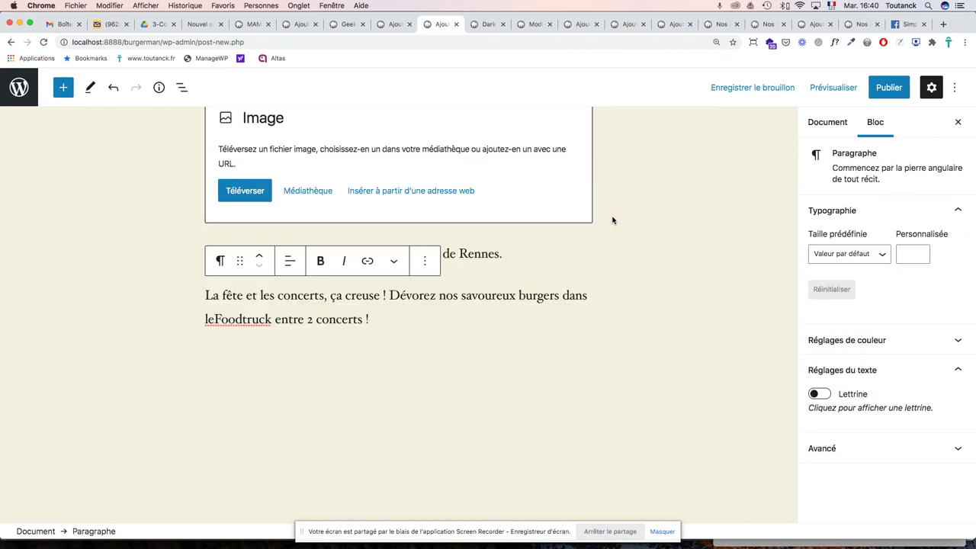
{"action": "key", "text": "super+Tab"}
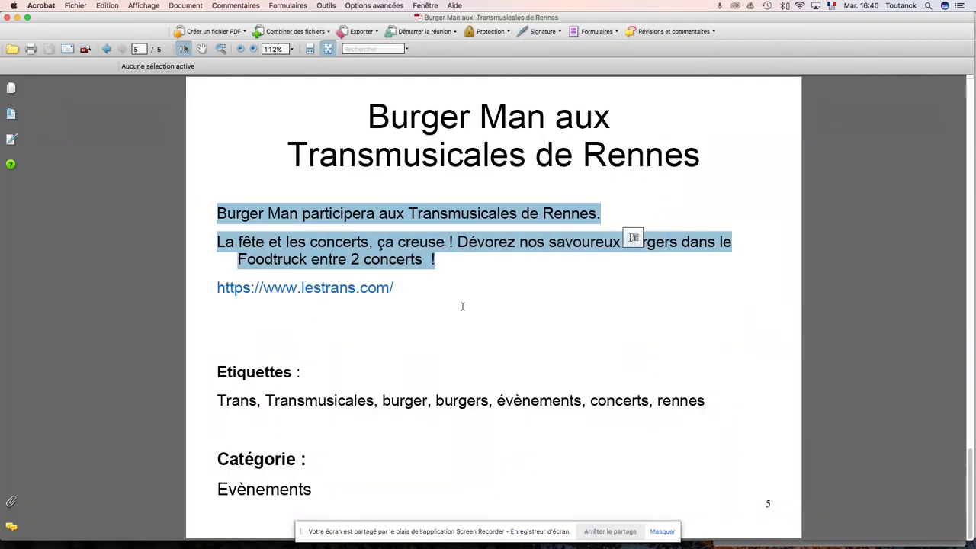
{"action": "left_click_drag", "start_coordinate": [395, 288], "coordinate": [207, 289]}
{"action": "key", "text": "super+c"}
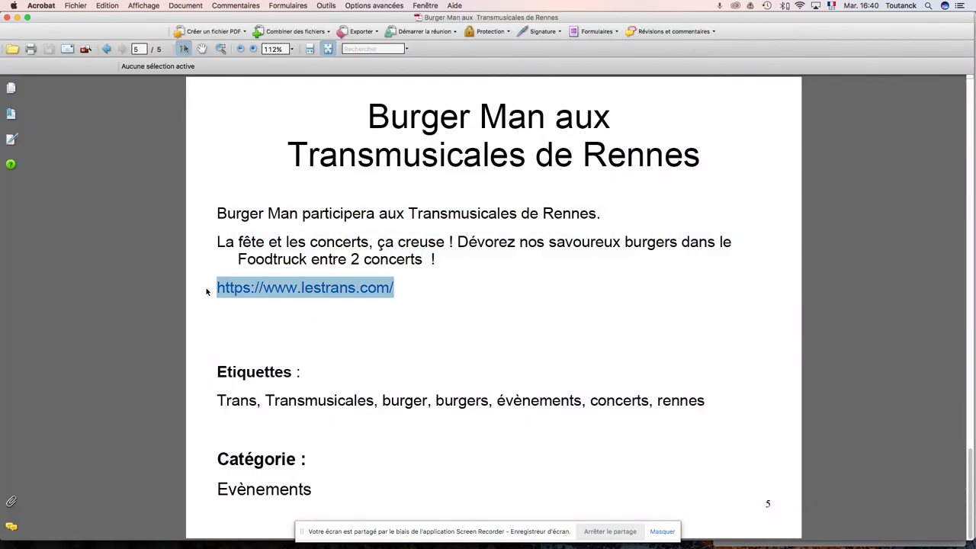
{"action": "key", "text": "super+Tab"}
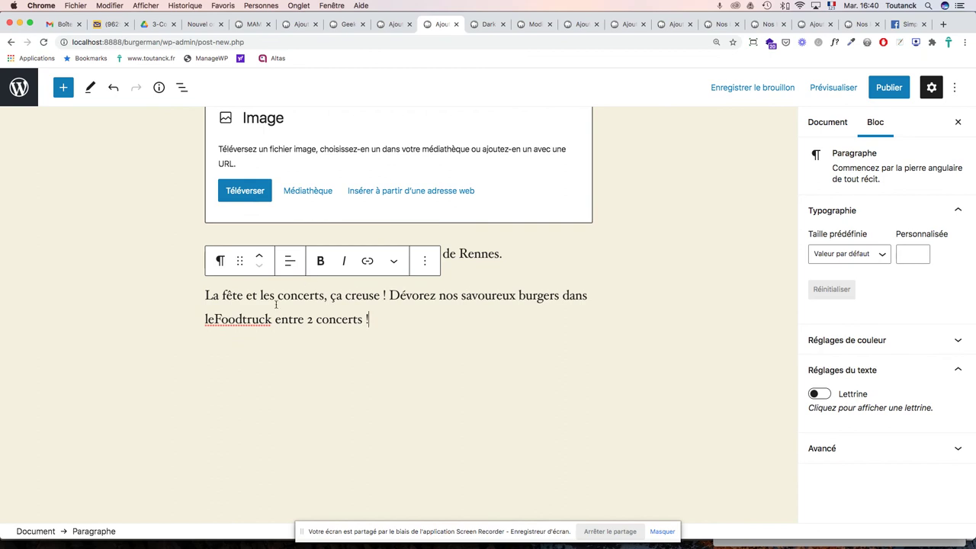
{"action": "left_click", "coordinate": [215, 318]}
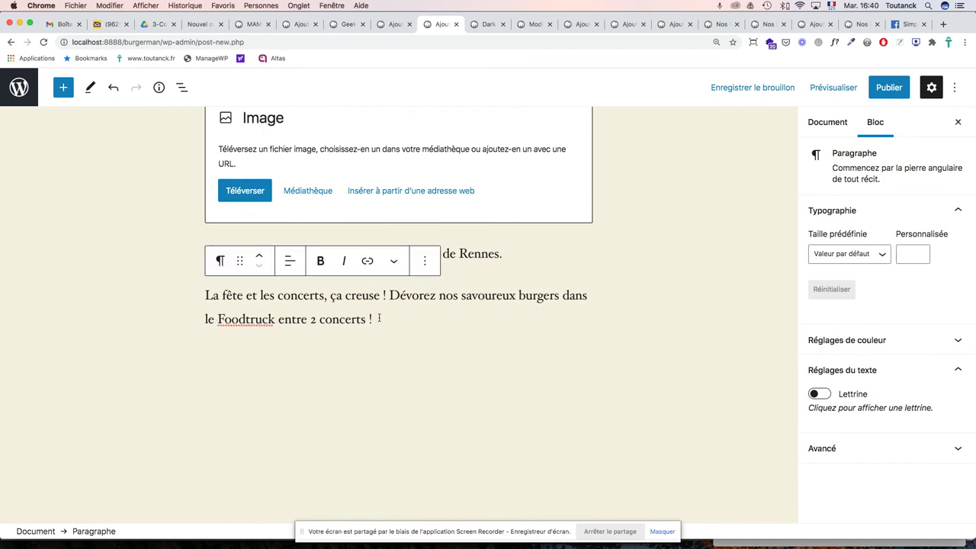
{"action": "left_click", "coordinate": [668, 287]}
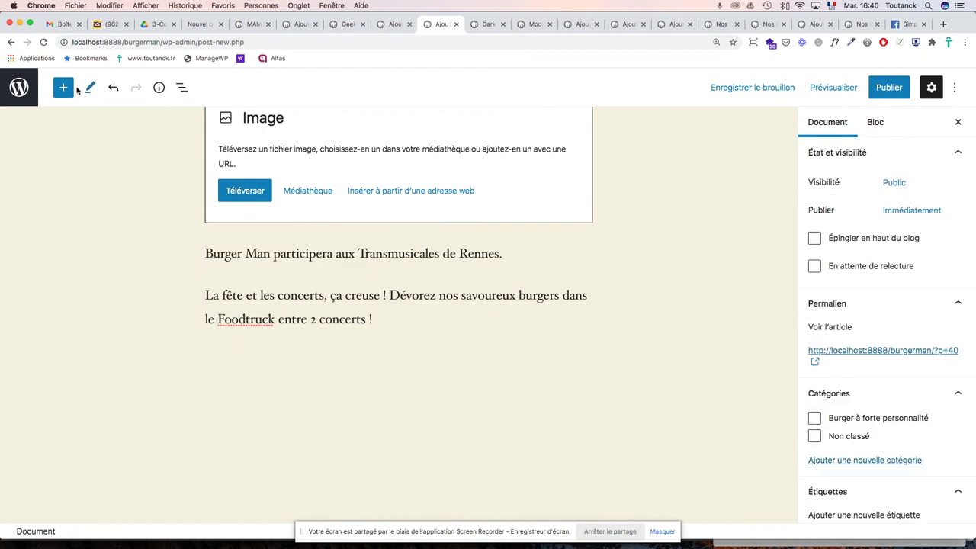
Step: Add a Buttons block below the two paragraphs and label its button "LES TRANSMUSICALES DE RENNES"
{"action": "left_click", "coordinate": [64, 89]}
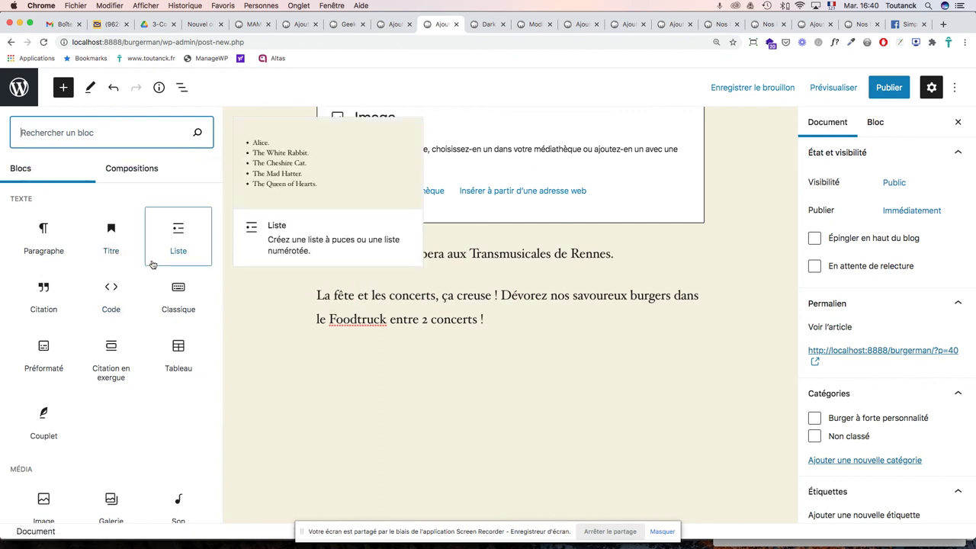
{"action": "scroll", "coordinate": [152, 264], "scroll_direction": "down", "scroll_amount": 5}
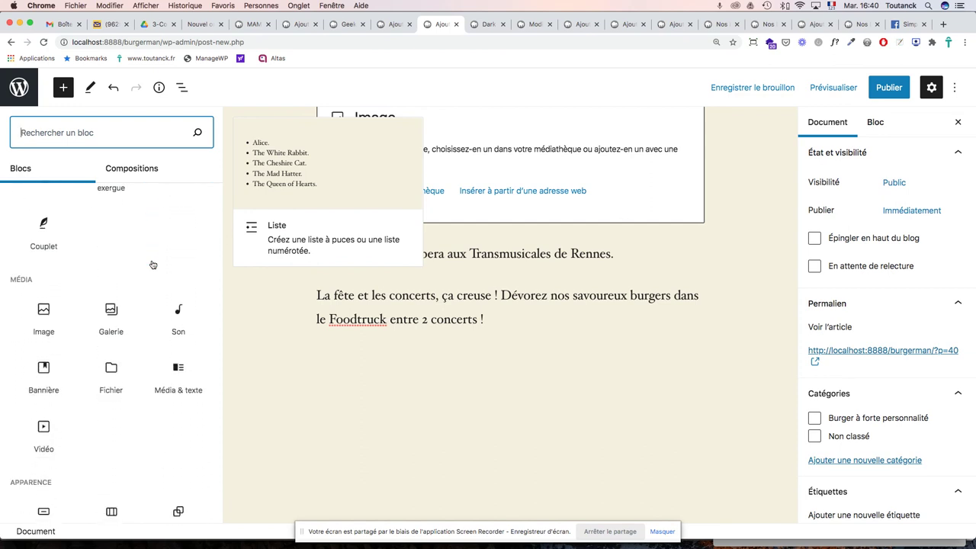
{"action": "scroll", "coordinate": [152, 264], "scroll_direction": "down", "scroll_amount": 2}
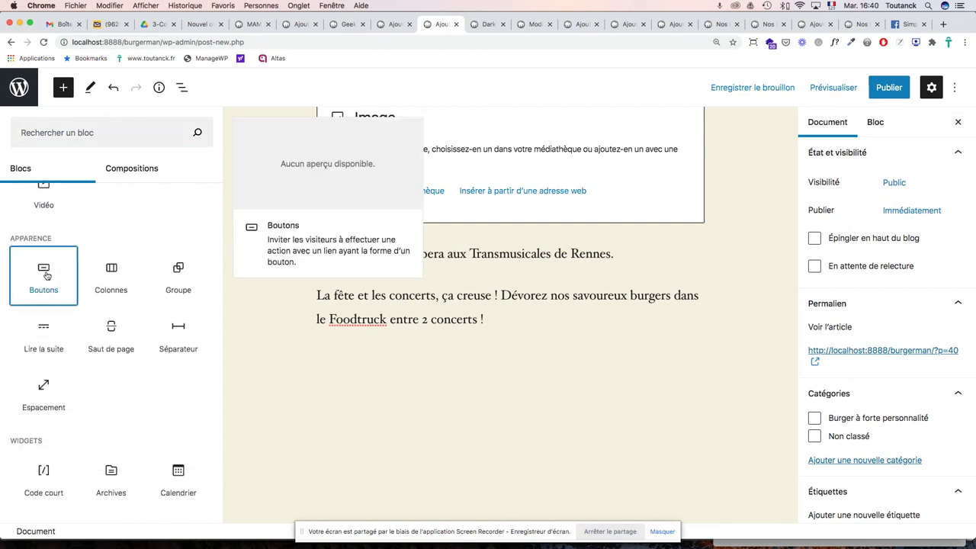
{"action": "left_click", "coordinate": [44, 272]}
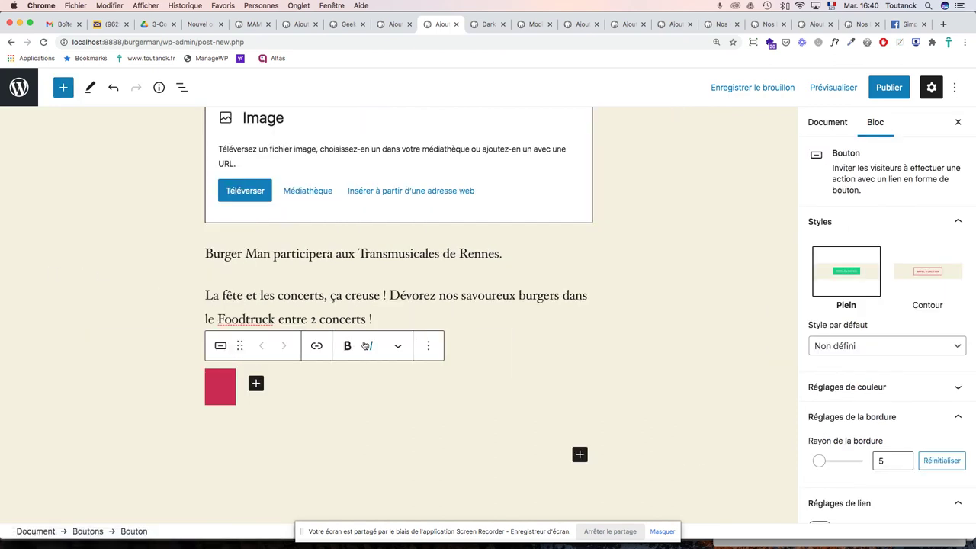
{"action": "type", "text": "T"}
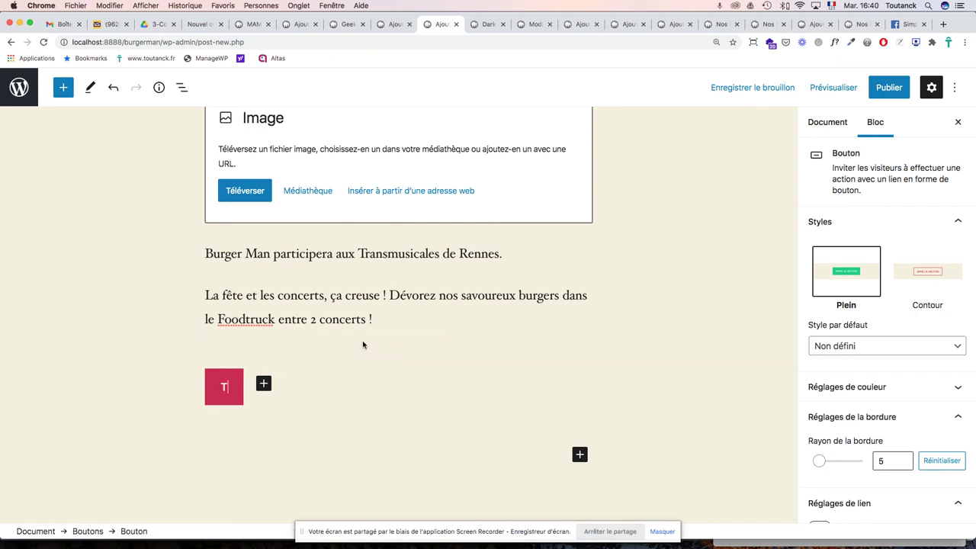
{"action": "type", "text": "RANSMUSICALES DE "}
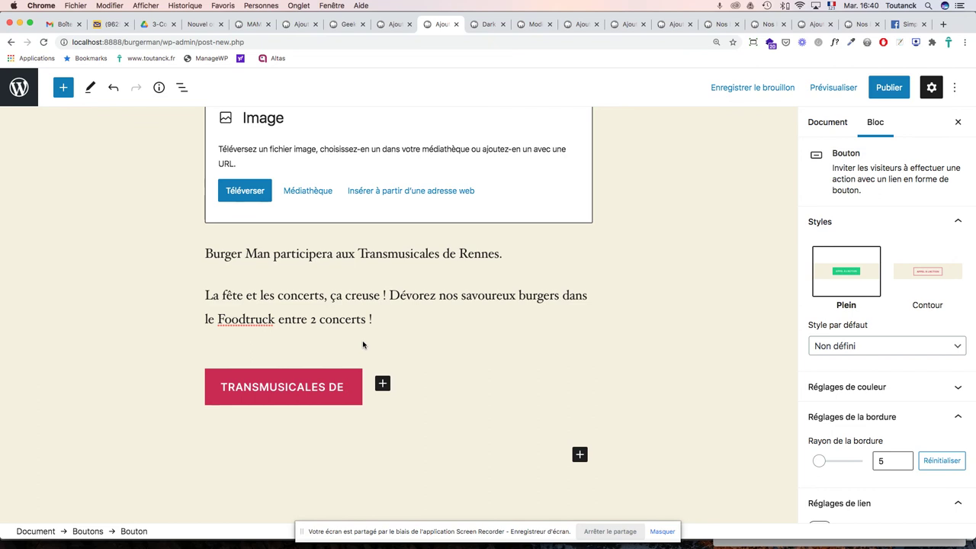
{"action": "type", "text": "RENNES"}
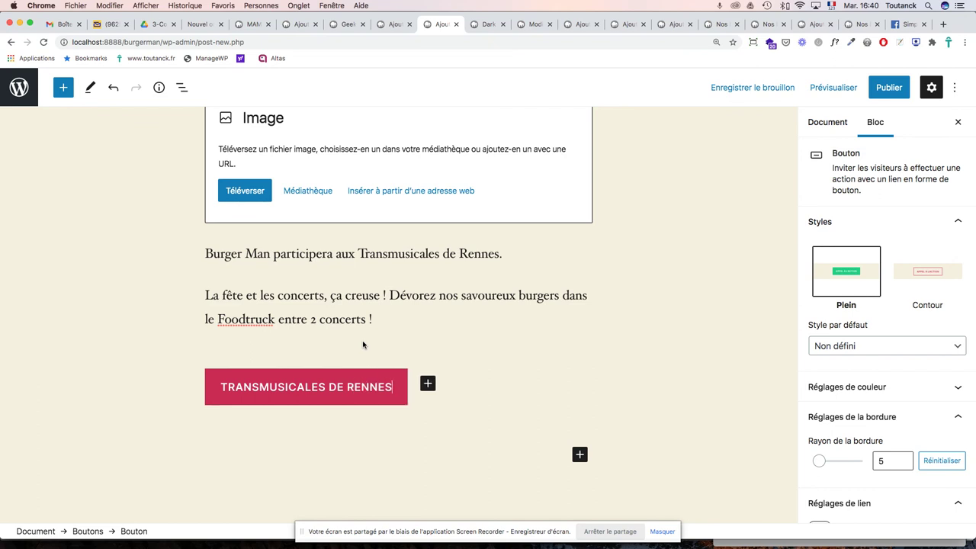
{"action": "left_click", "coordinate": [221, 387]}
{"action": "type", "text": "LES"}
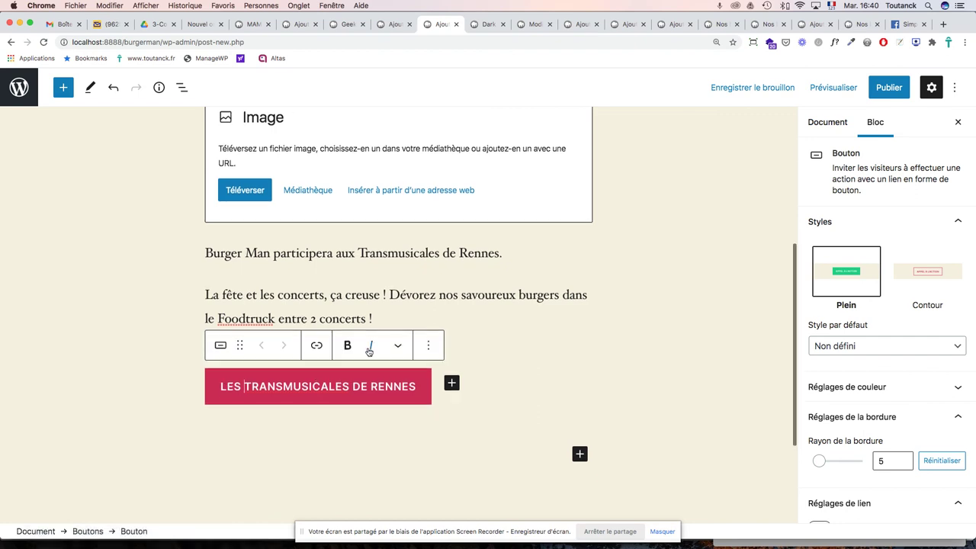
{"action": "left_click", "coordinate": [315, 359]}
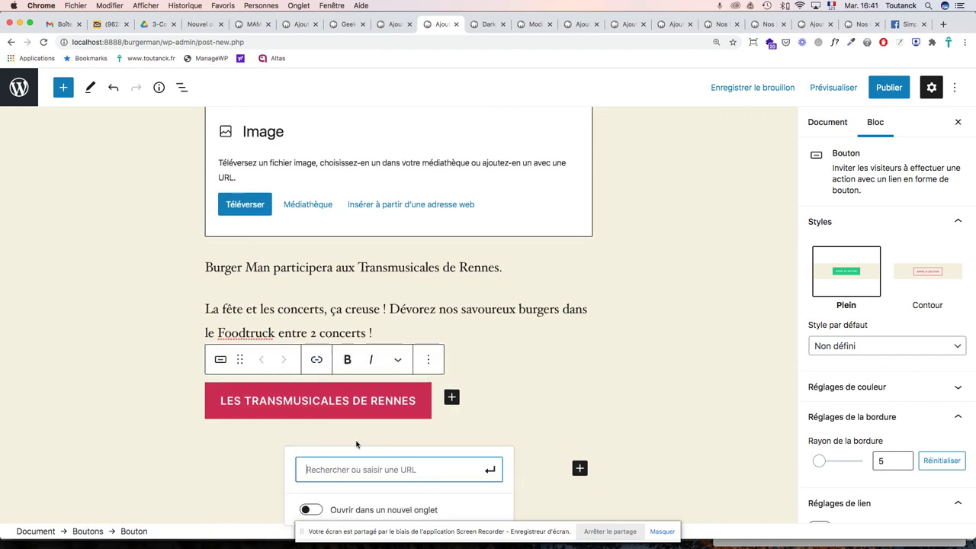
{"action": "key", "text": "super+v"}
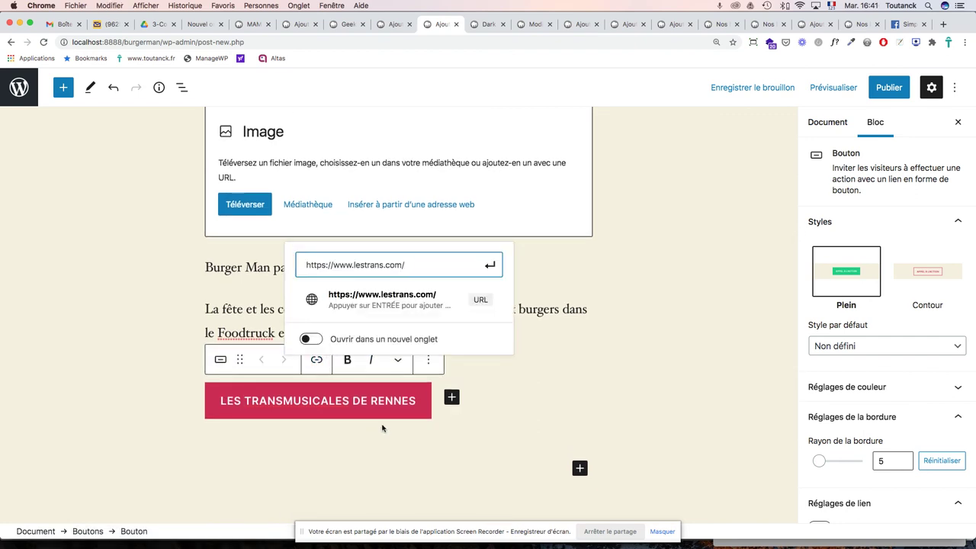
{"action": "key", "text": "Return"}
{"action": "left_click", "coordinate": [546, 370]}
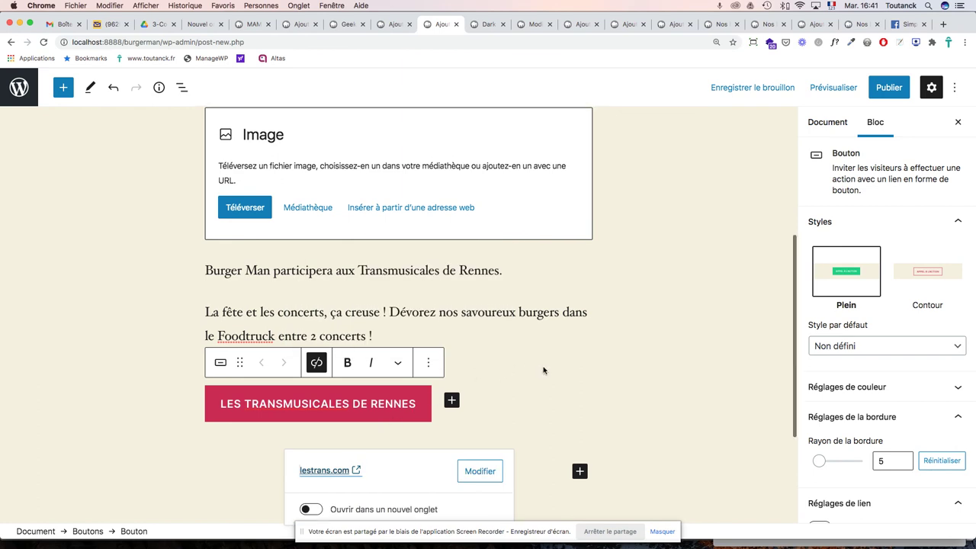
Step: Copy the line of tags under "Etiquettes" from page 5 of the Acrobat PDF and return to the article in Chrome
{"action": "key", "text": "super+Tab"}
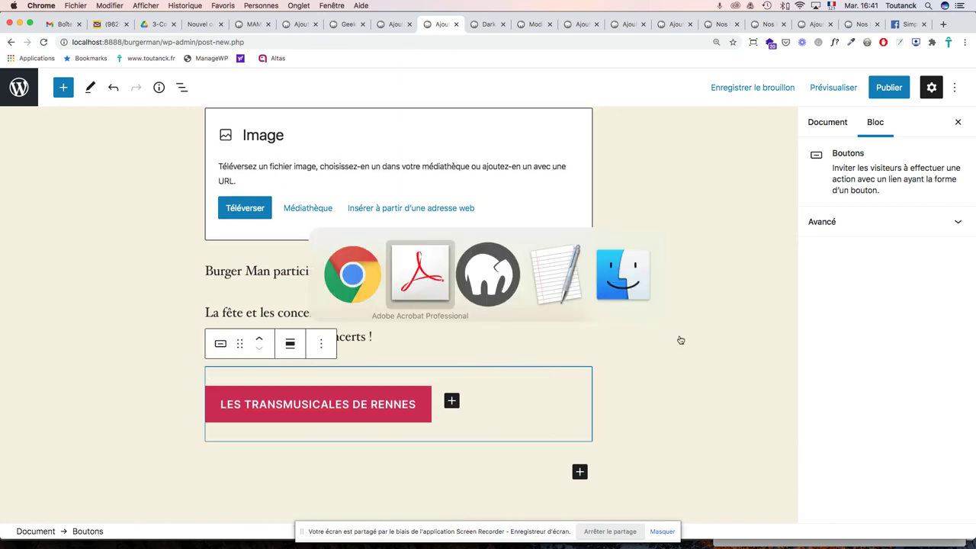
{"action": "left_click_drag", "start_coordinate": [219, 400], "coordinate": [691, 404]}
{"action": "key", "text": "super+c"}
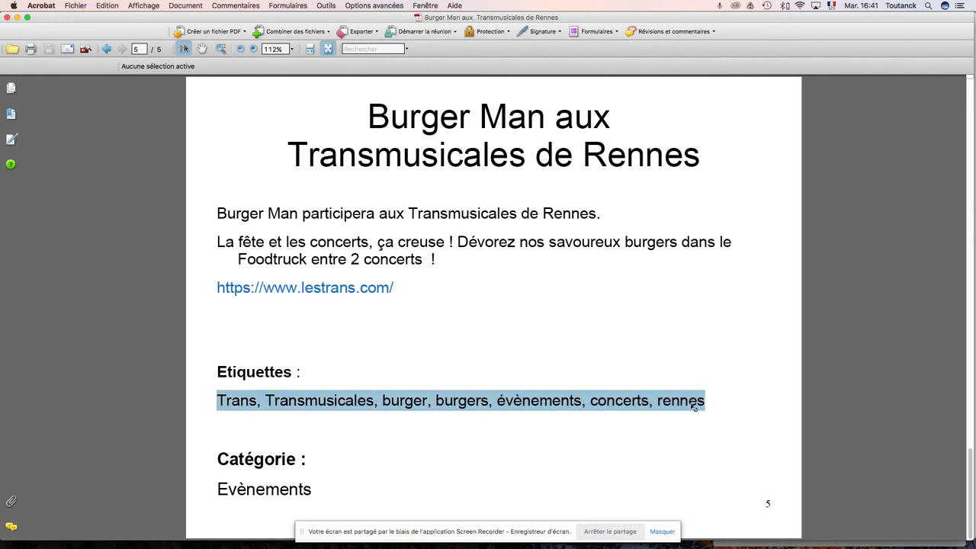
{"action": "key", "text": "super+Tab"}
Step: Create a new category named "Evénement" without a parent and assign it to the article
{"action": "left_click", "coordinate": [834, 126]}
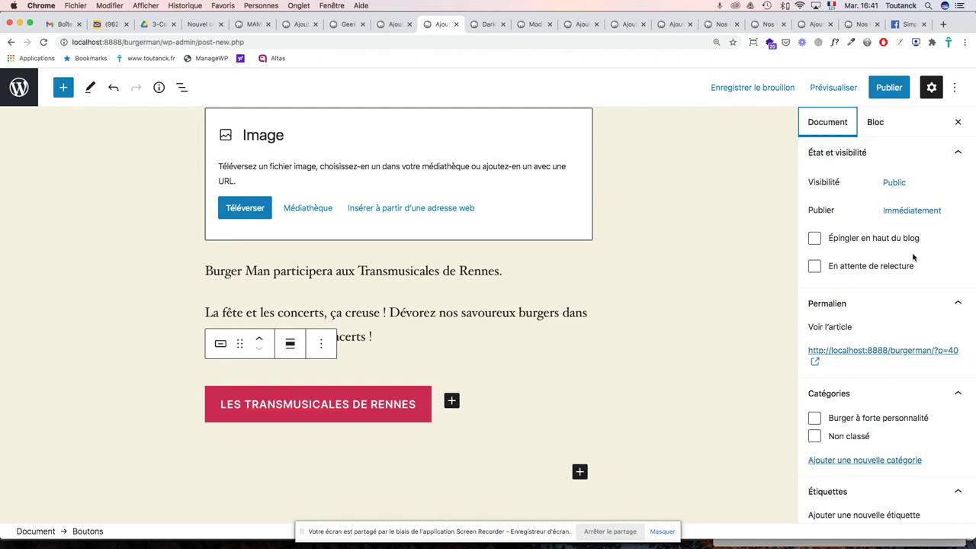
{"action": "scroll", "coordinate": [848, 417], "scroll_direction": "down", "scroll_amount": 2}
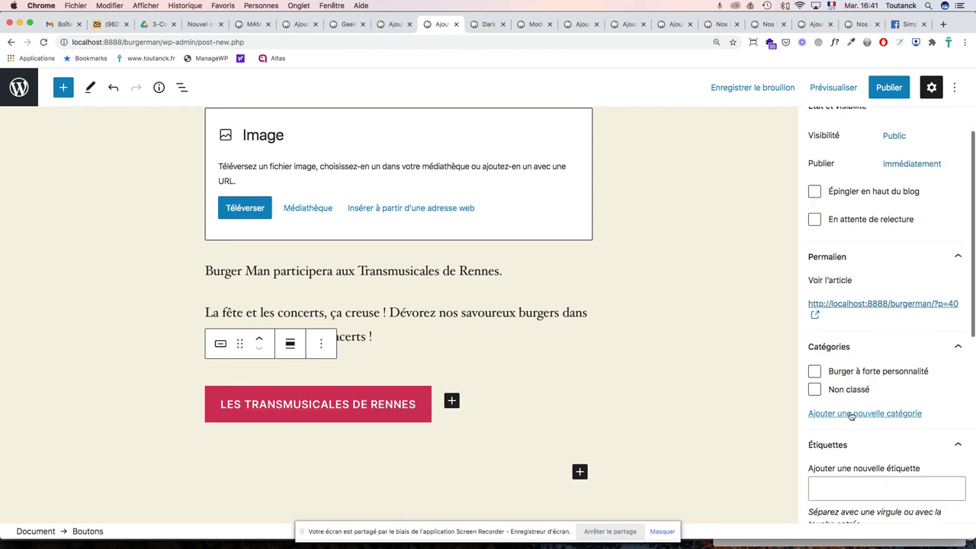
{"action": "left_click", "coordinate": [848, 414]}
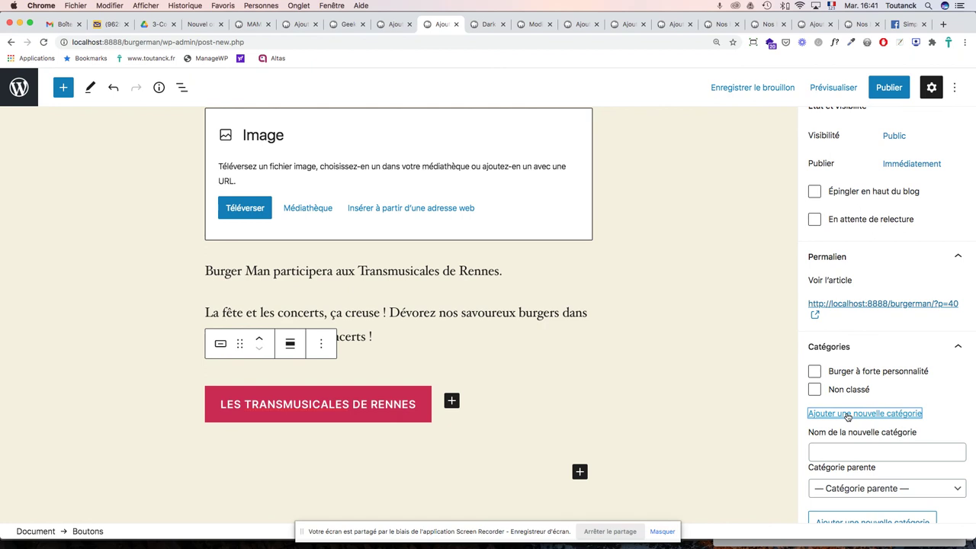
{"action": "left_click", "coordinate": [846, 452]}
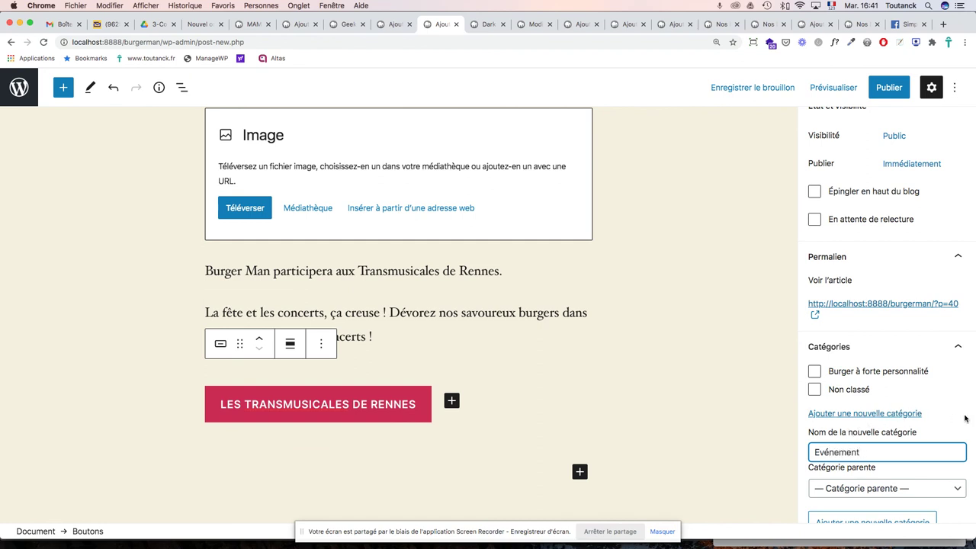
{"action": "scroll", "coordinate": [963, 419], "scroll_direction": "down", "scroll_amount": 3}
{"action": "scroll", "coordinate": [945, 415], "scroll_direction": "down", "scroll_amount": 1}
{"action": "left_click", "coordinate": [924, 414]}
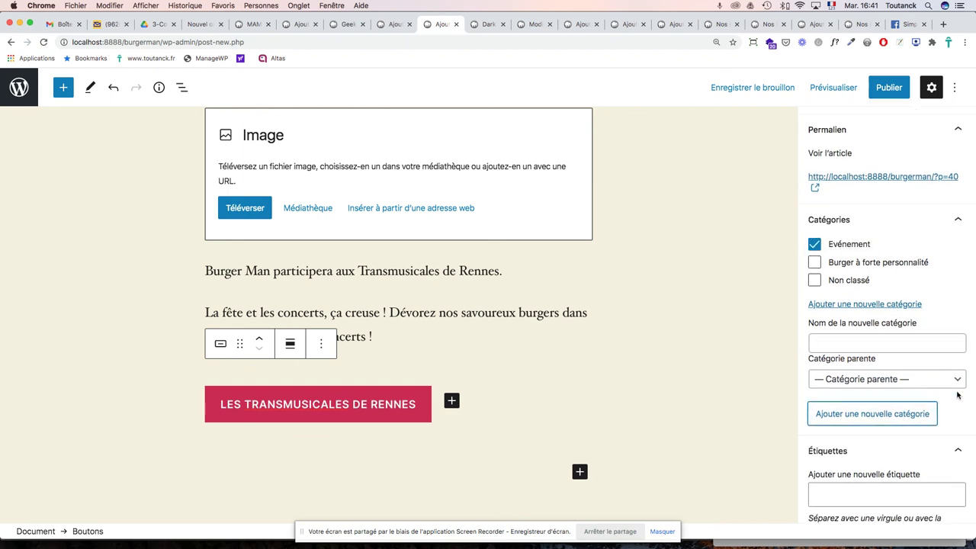
Step: Add the copied tags Trans, Transmusicales, burger, burgers, évènements, concerts and rennes to the article
{"action": "scroll", "coordinate": [953, 395], "scroll_direction": "down", "scroll_amount": 2}
{"action": "left_click", "coordinate": [873, 435]}
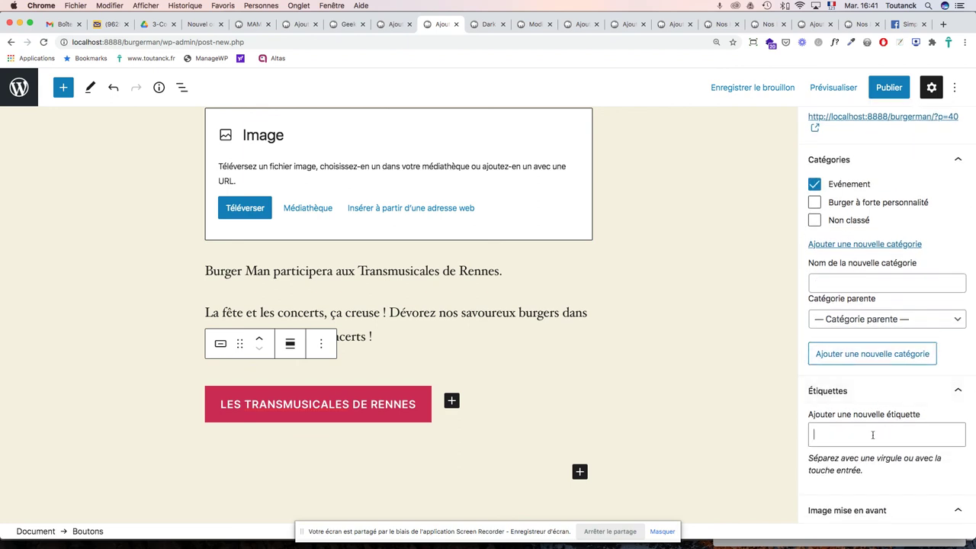
{"action": "key", "text": "super+v"}
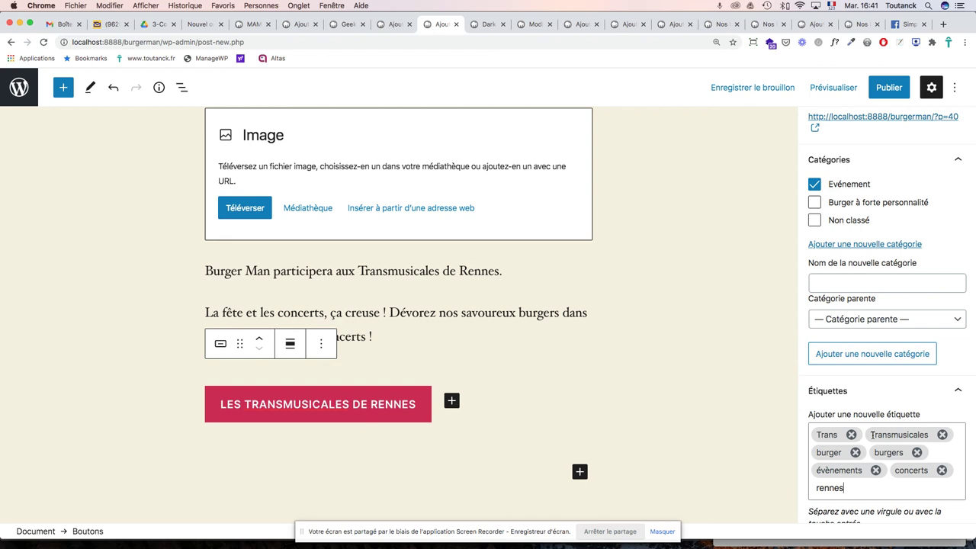
{"action": "key", "text": "Return"}
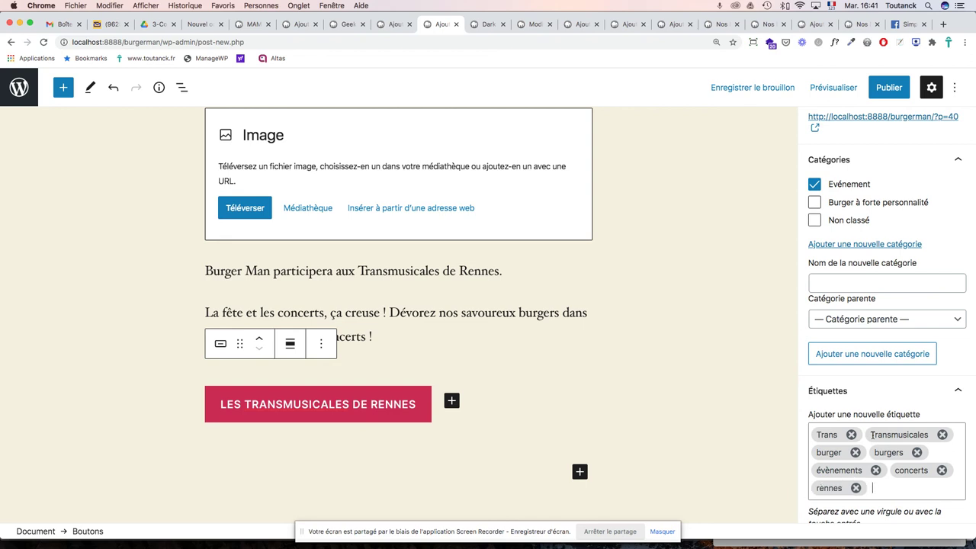
Step: Publish the "Burger Man aux Transmusicales de Rennes" article with immediate, public visibility
{"action": "left_click", "coordinate": [889, 88]}
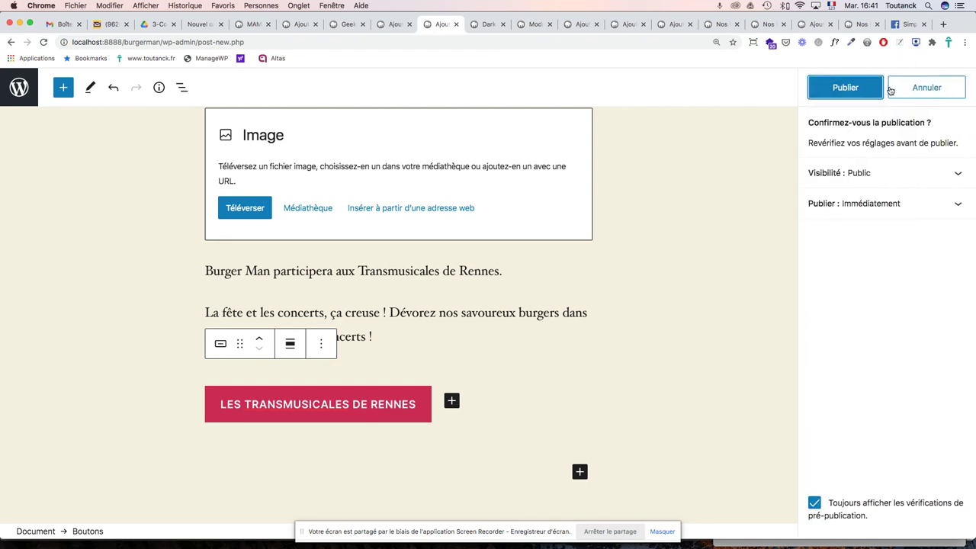
{"action": "left_click", "coordinate": [847, 91]}
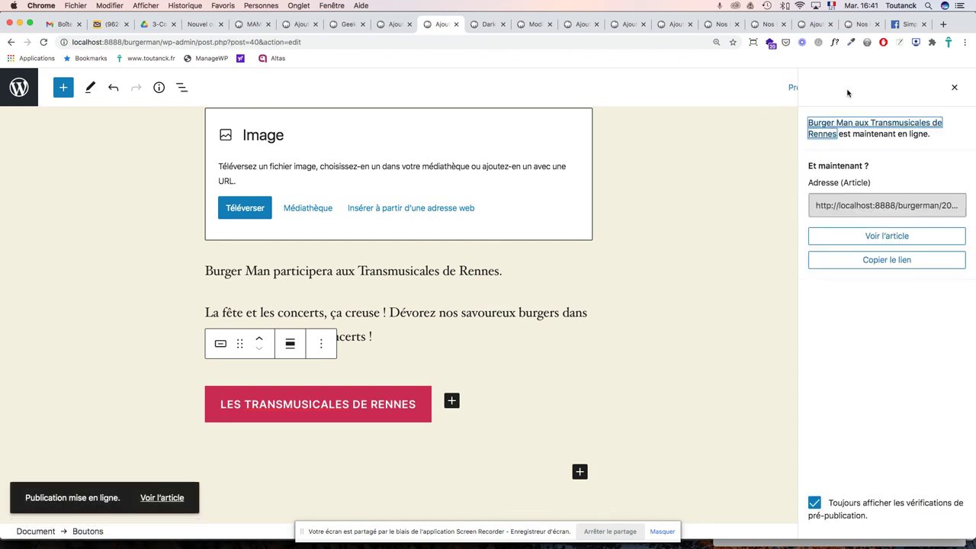
Step: View the published Transmusicales article on the public site, test its button link to lestrans.com, and return to the article
{"action": "left_click", "coordinate": [879, 238]}
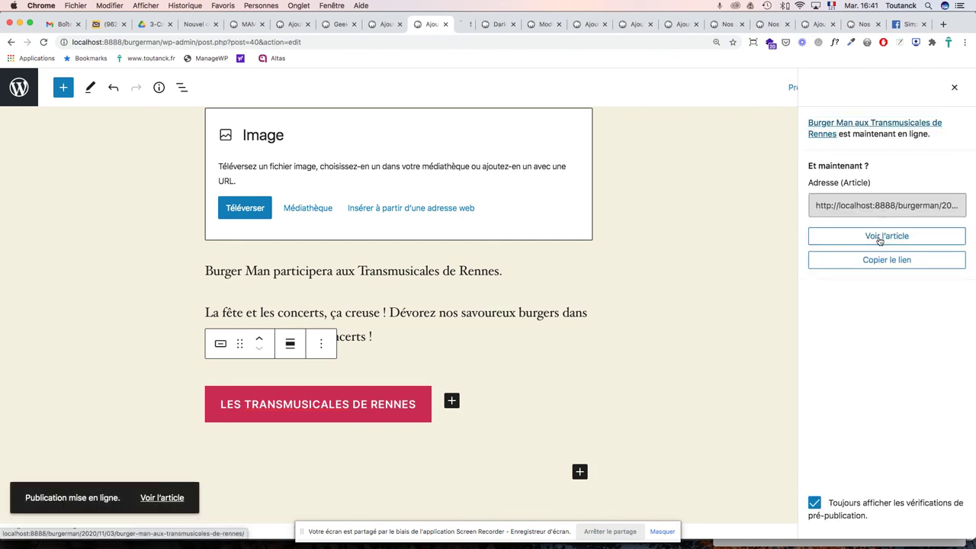
{"action": "left_click", "coordinate": [460, 30]}
{"action": "scroll", "coordinate": [710, 273], "scroll_direction": "down", "scroll_amount": 10}
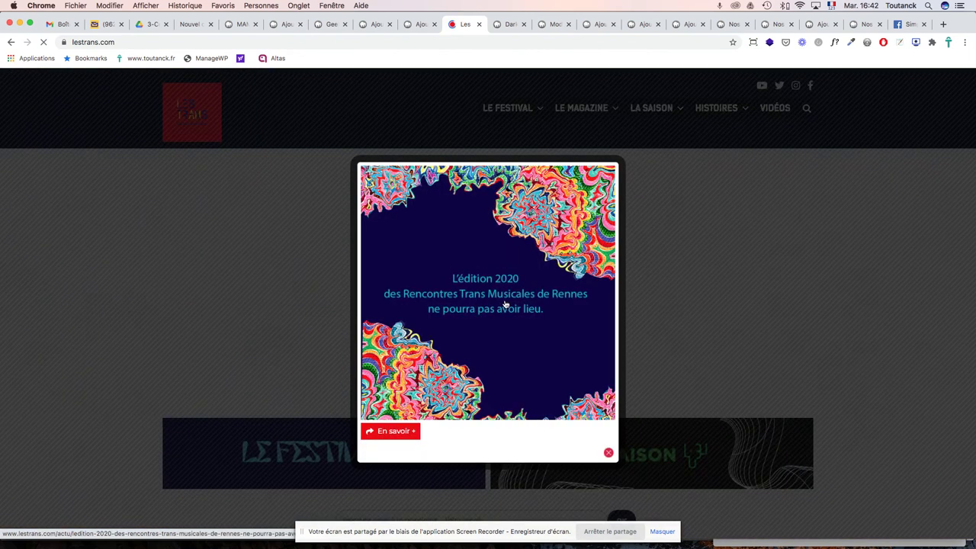
{"action": "left_click", "coordinate": [12, 43]}
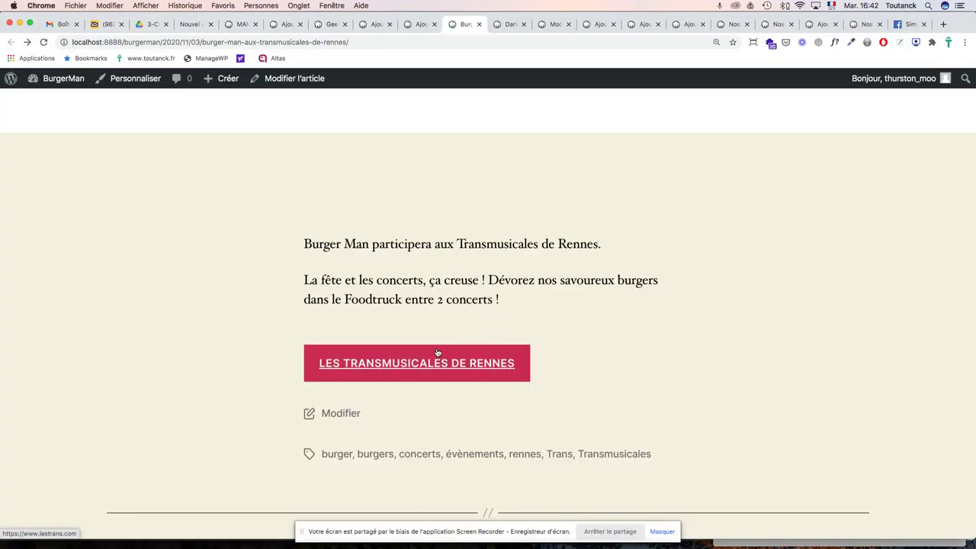
Step: Reopen the Transmusicales article for editing, make its lestrans.com button link open in a new tab, and update the article
{"action": "key", "text": "super+Tab"}
{"action": "key", "text": "super+Tab"}
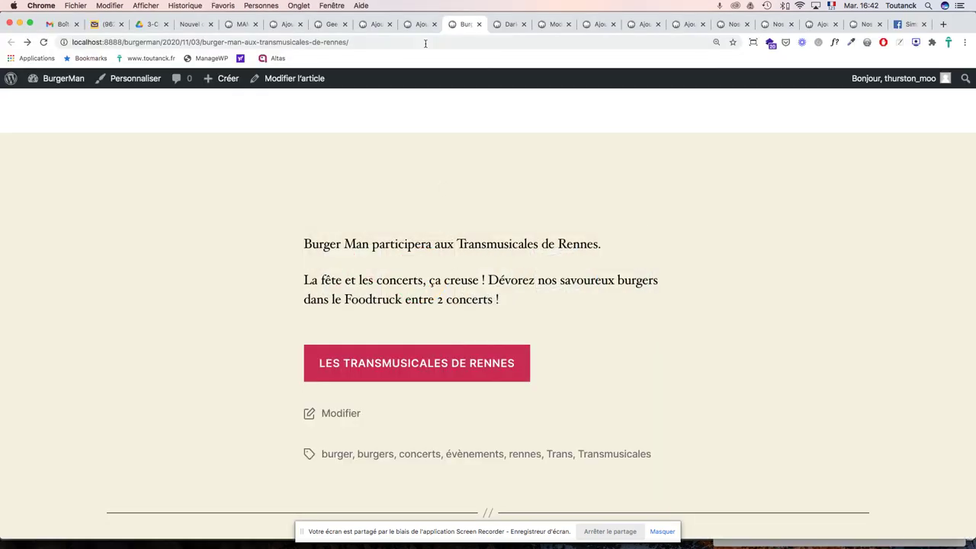
{"action": "left_click", "coordinate": [310, 80]}
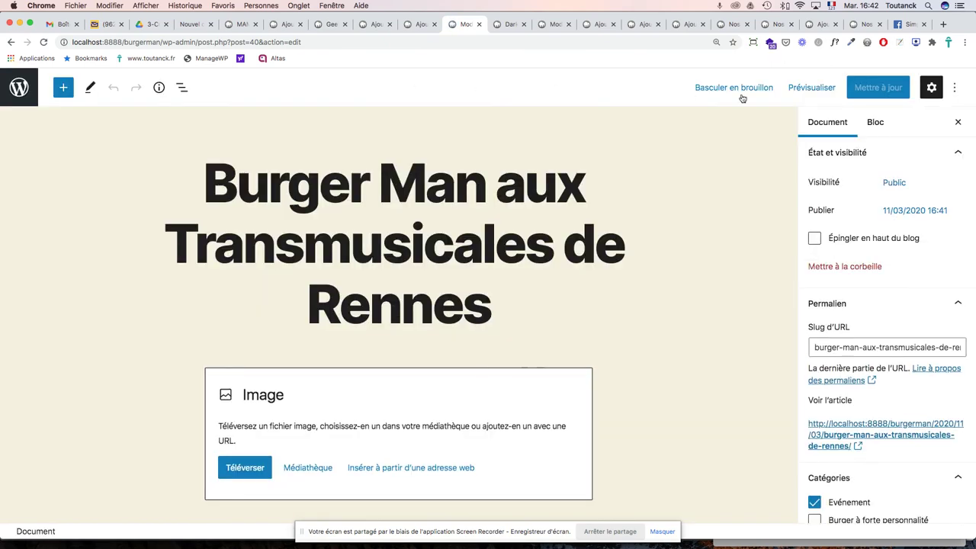
{"action": "scroll", "coordinate": [919, 313], "scroll_direction": "down", "scroll_amount": 5}
{"action": "scroll", "coordinate": [920, 313], "scroll_direction": "down", "scroll_amount": 7}
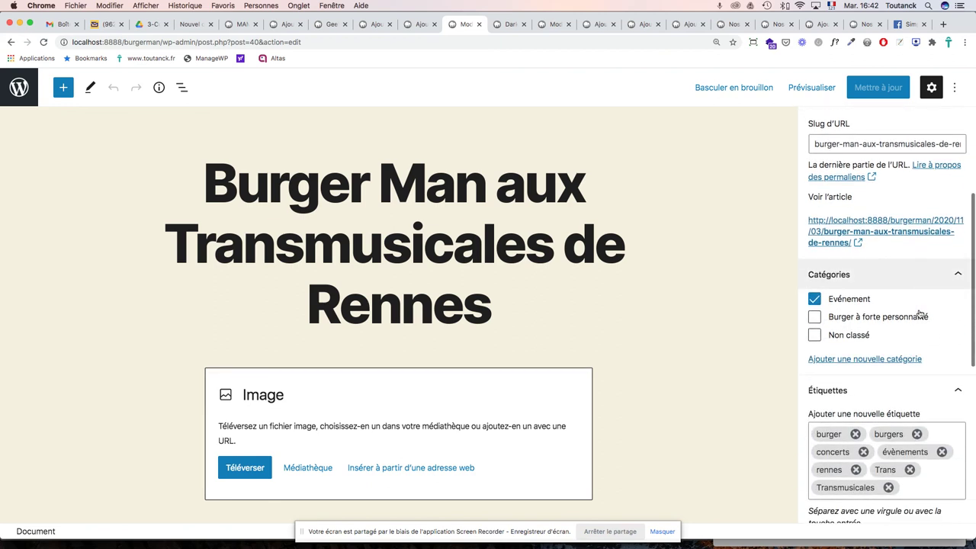
{"action": "scroll", "coordinate": [919, 313], "scroll_direction": "down", "scroll_amount": 3}
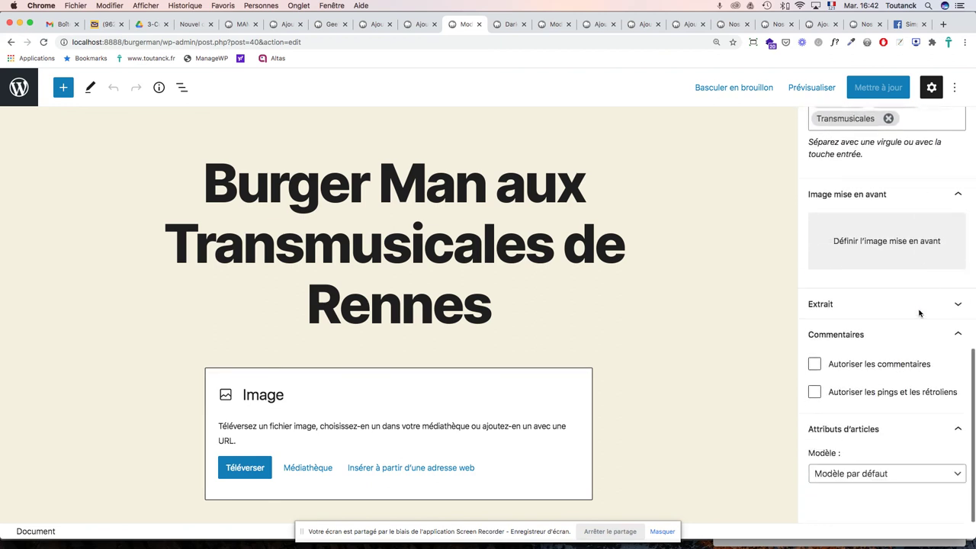
{"action": "scroll", "coordinate": [919, 313], "scroll_direction": "up", "scroll_amount": 10}
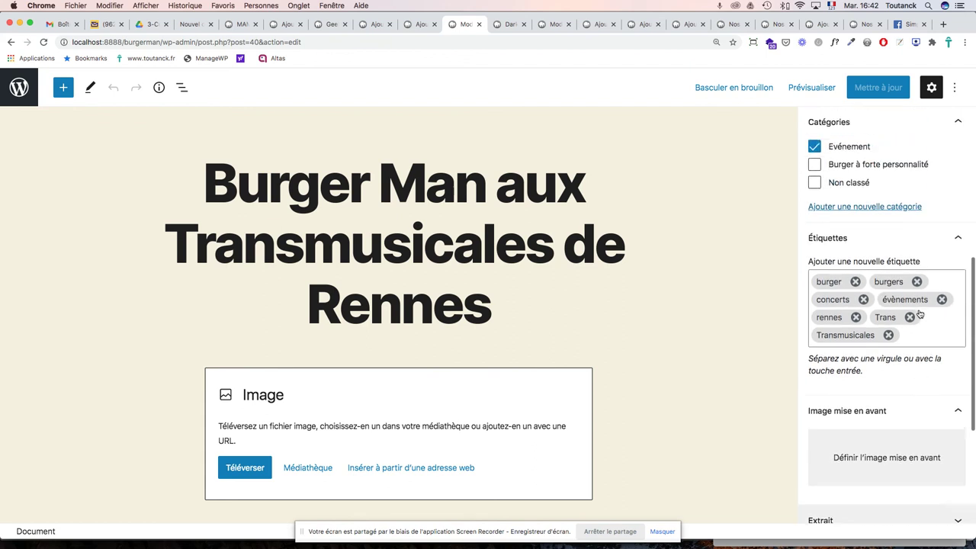
{"action": "scroll", "coordinate": [505, 353], "scroll_direction": "down", "scroll_amount": 7}
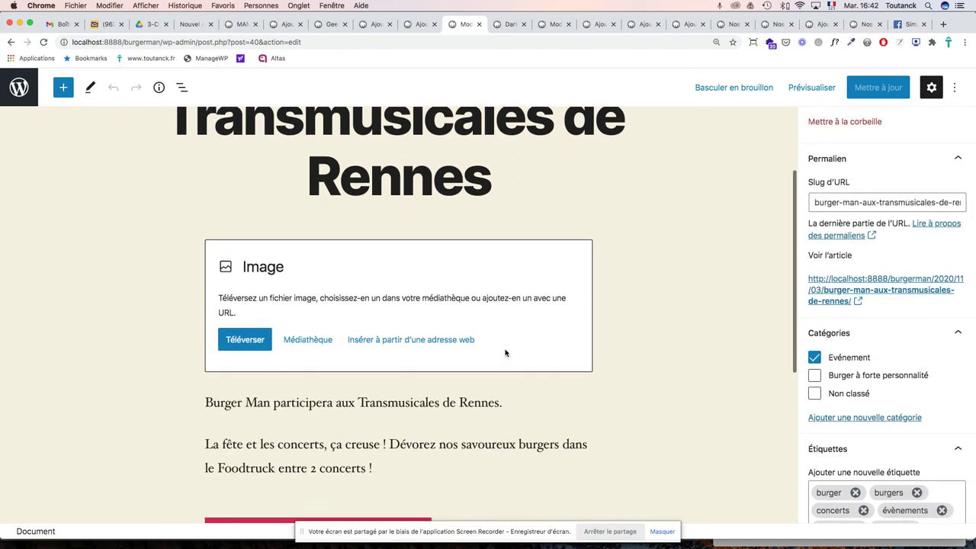
{"action": "left_click", "coordinate": [373, 271]}
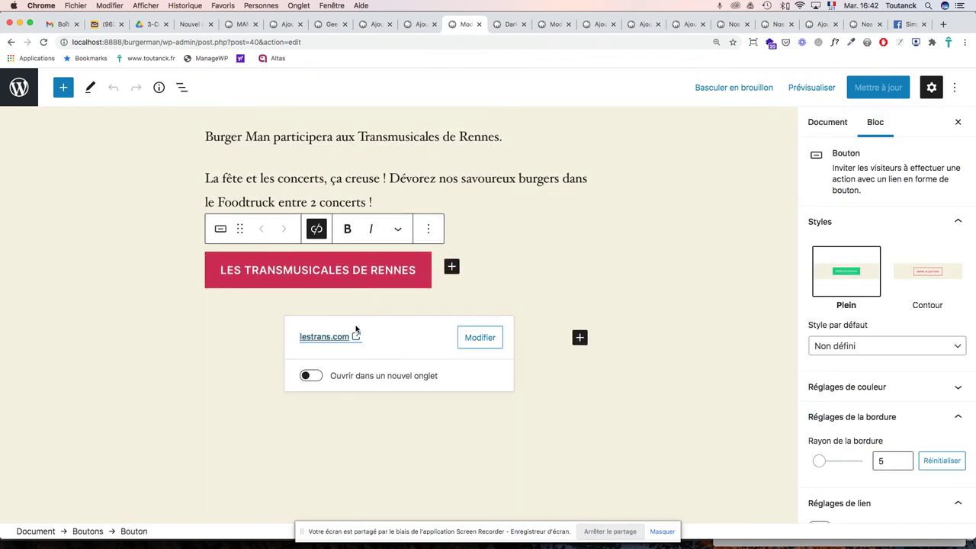
{"action": "left_click", "coordinate": [310, 375]}
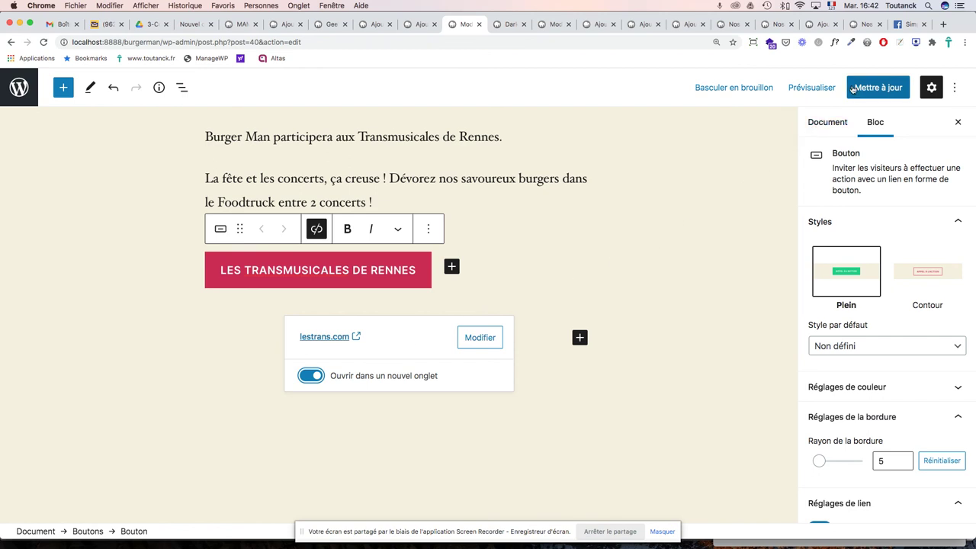
{"action": "left_click", "coordinate": [875, 88]}
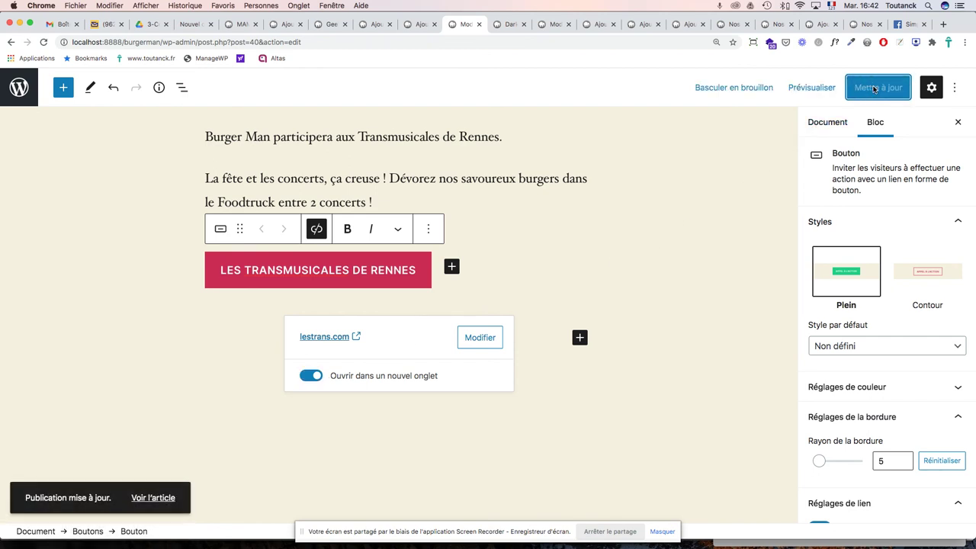
Step: Switch to Acrobat, close the Transmusicales article PDF, and page forward past the article deletion slide in cma-wordpress-site-cours-03.pdf
{"action": "key", "text": "super+Tab"}
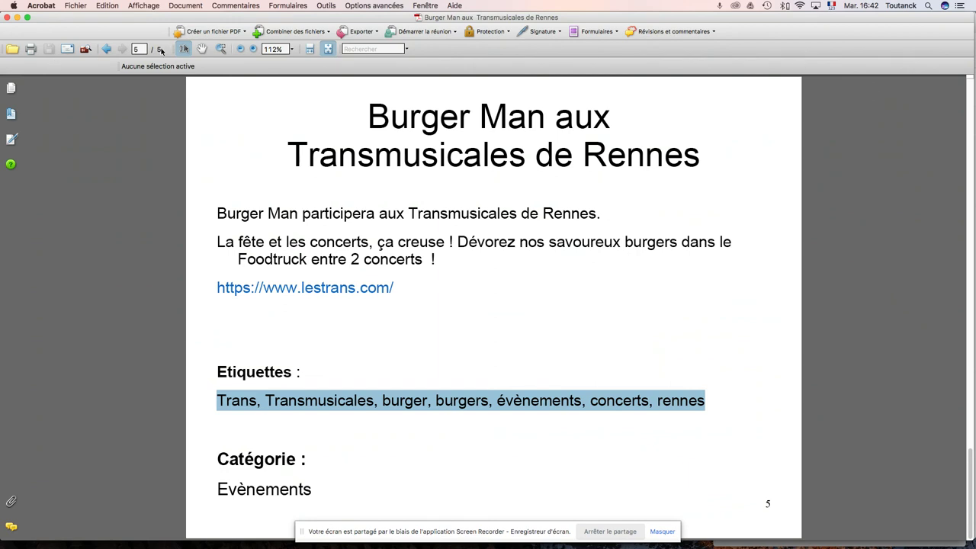
{"action": "left_click", "coordinate": [7, 18]}
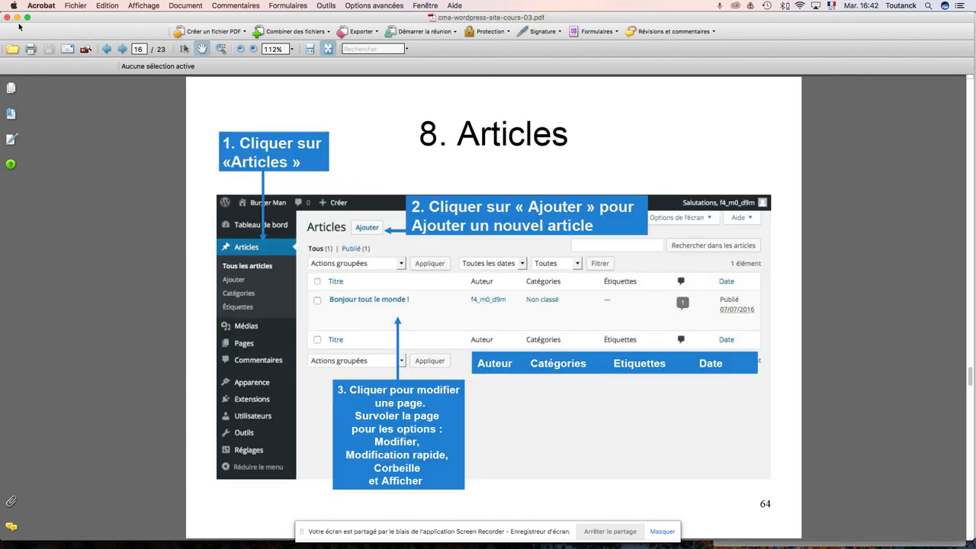
{"action": "left_click", "coordinate": [121, 48]}
{"action": "left_click", "coordinate": [122, 49]}
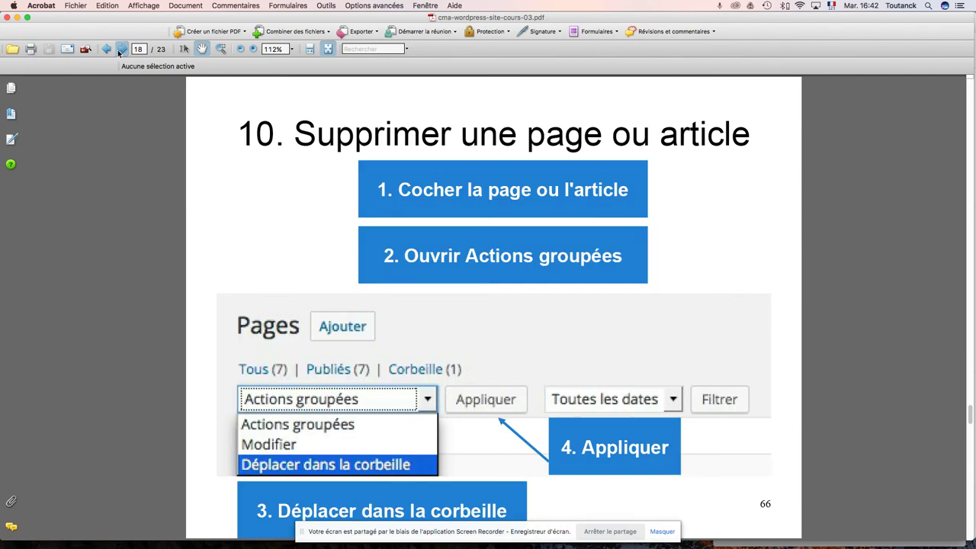
{"action": "left_click", "coordinate": [121, 48]}
Step: Switch to Chrome, empty the articles trash to permanently delete "Bonjour tout le monde !", and return to the list of all articles
{"action": "key", "text": "super+Tab"}
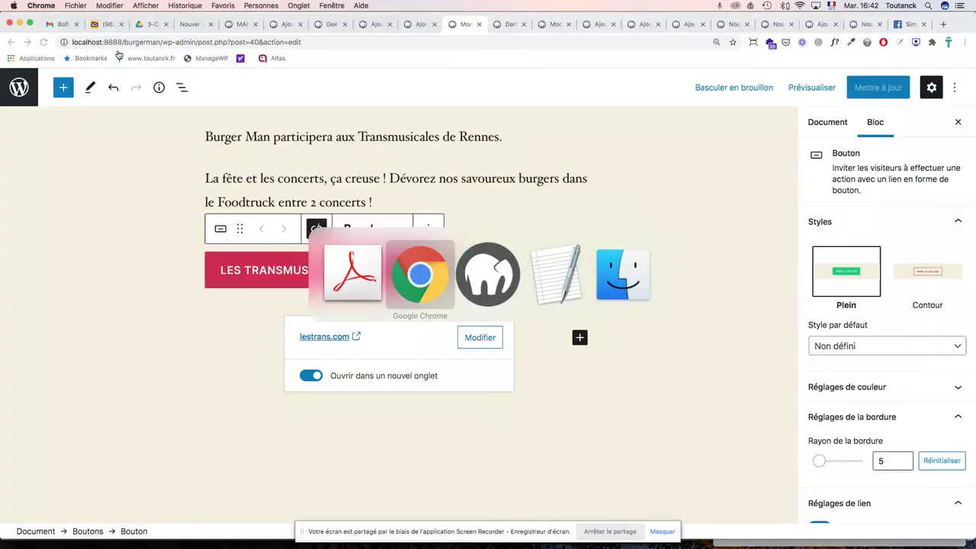
{"action": "scroll", "coordinate": [544, 158], "scroll_direction": "up", "scroll_amount": 5}
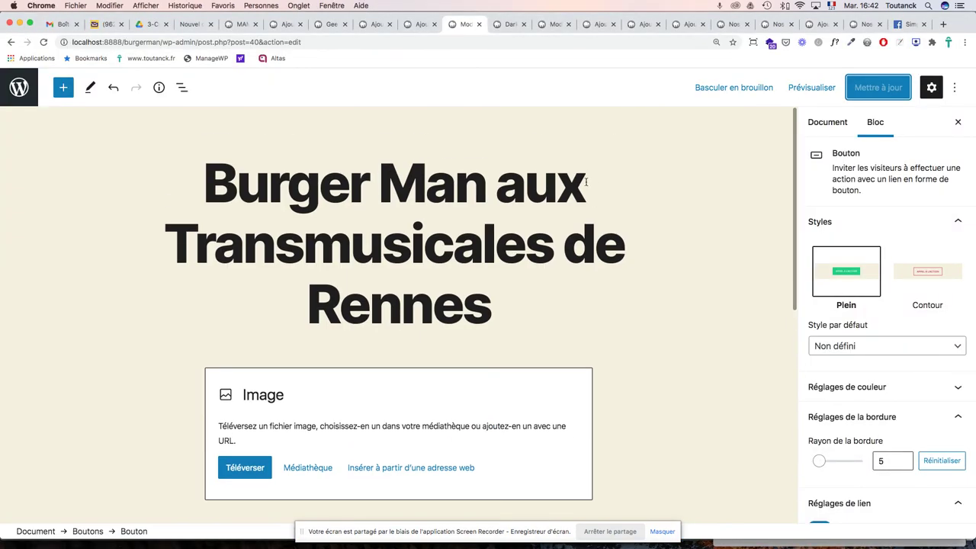
{"action": "left_click", "coordinate": [19, 89]}
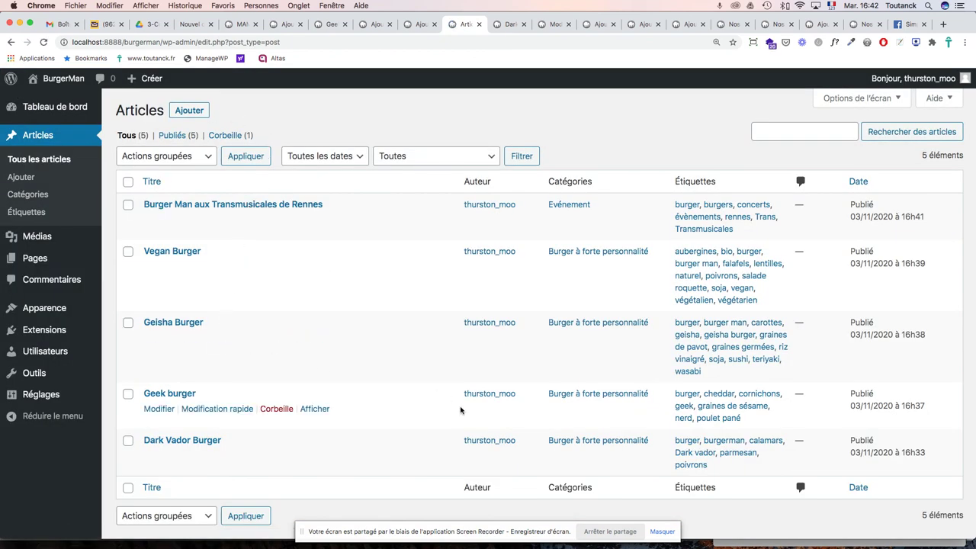
{"action": "left_click", "coordinate": [217, 138]}
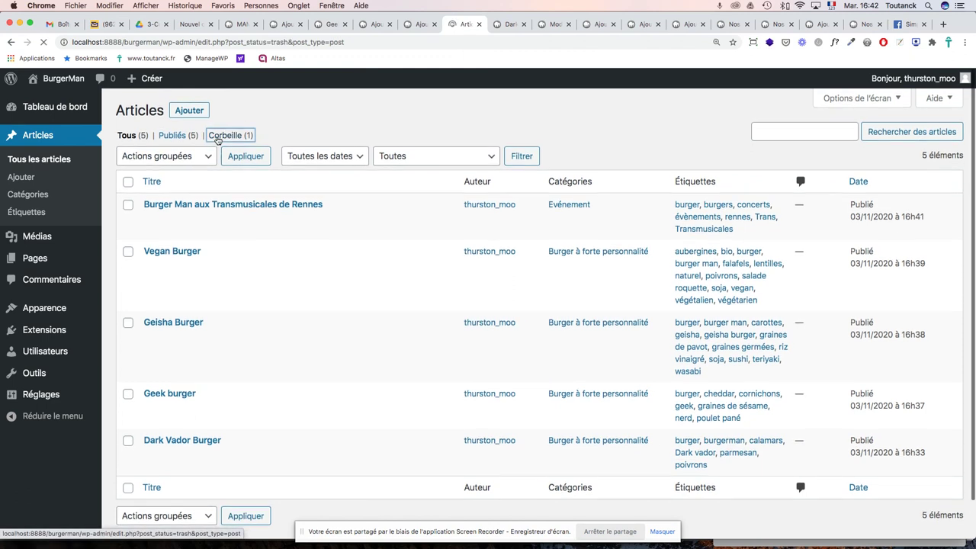
{"action": "left_click", "coordinate": [129, 204]}
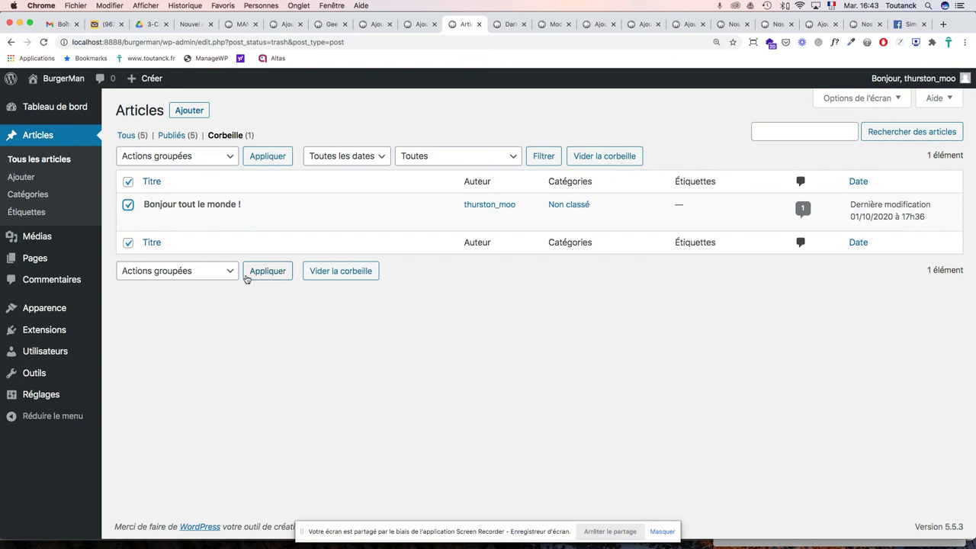
{"action": "left_click", "coordinate": [326, 271]}
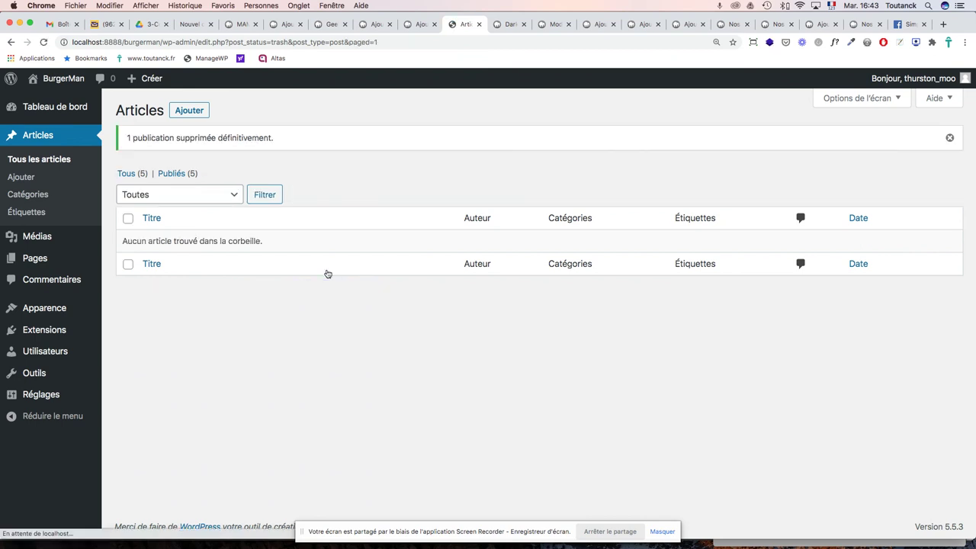
{"action": "left_click", "coordinate": [128, 173]}
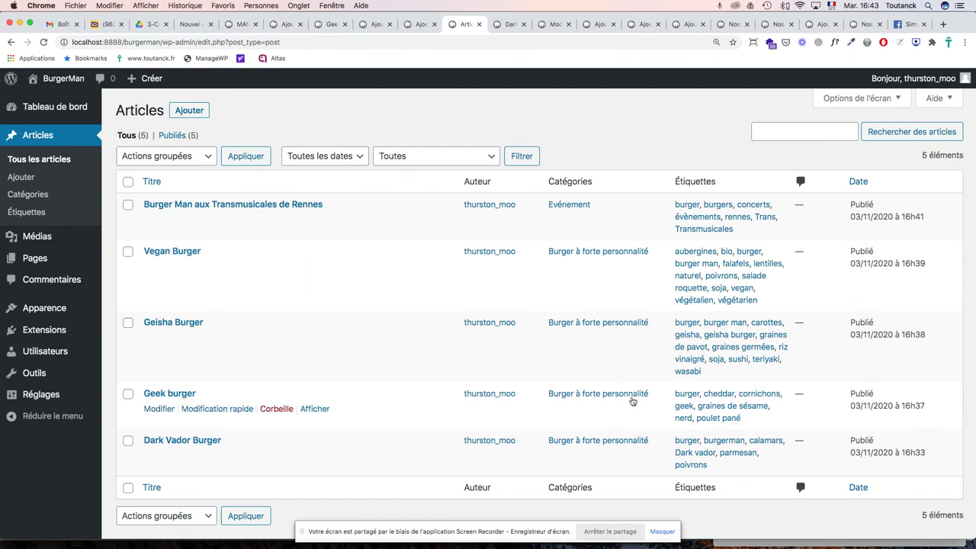
Step: Switch to Acrobat and review the course PDF's exercise slides on creating and deleting pages and articles
{"action": "key", "text": "super+Tab"}
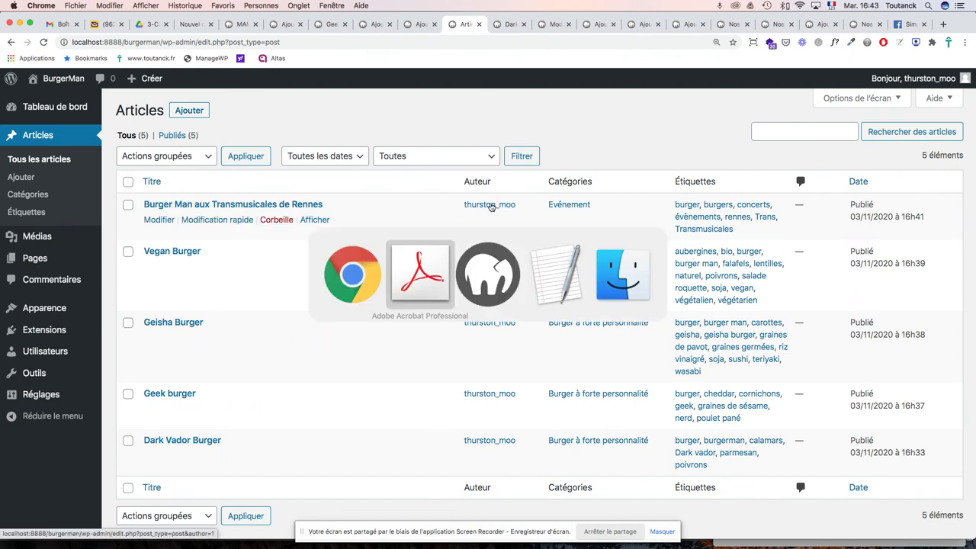
{"action": "key", "text": "Right"}
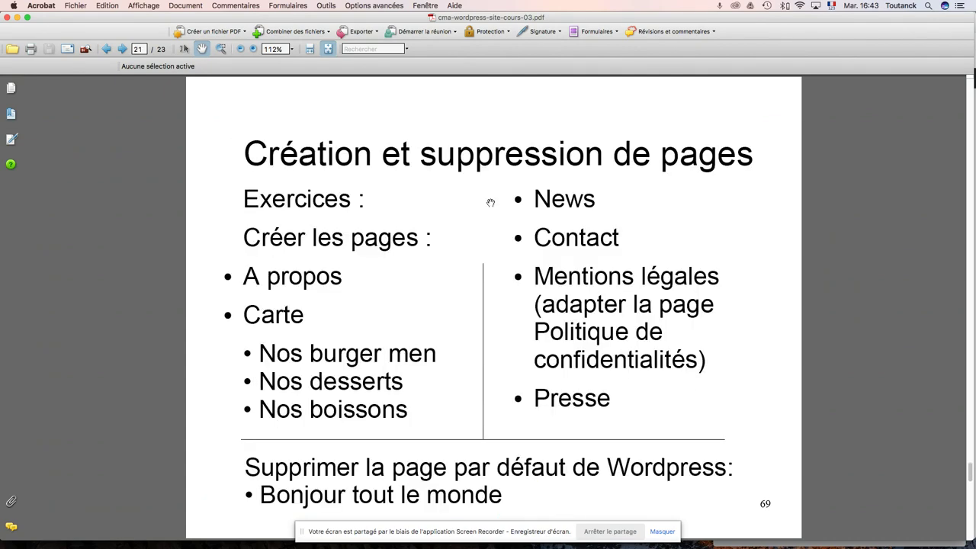
{"action": "key", "text": "Right"}
{"action": "key", "text": "Left"}
{"action": "key", "text": "Right"}
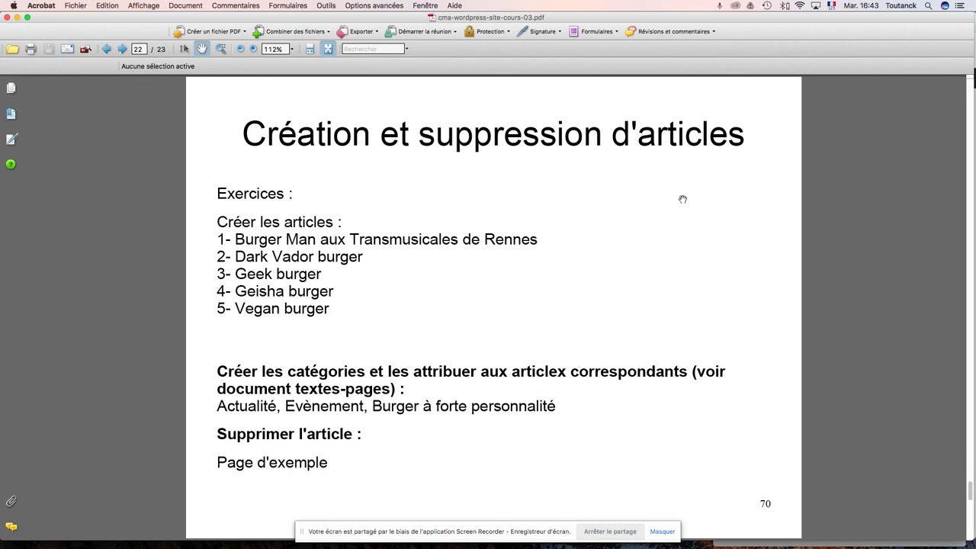